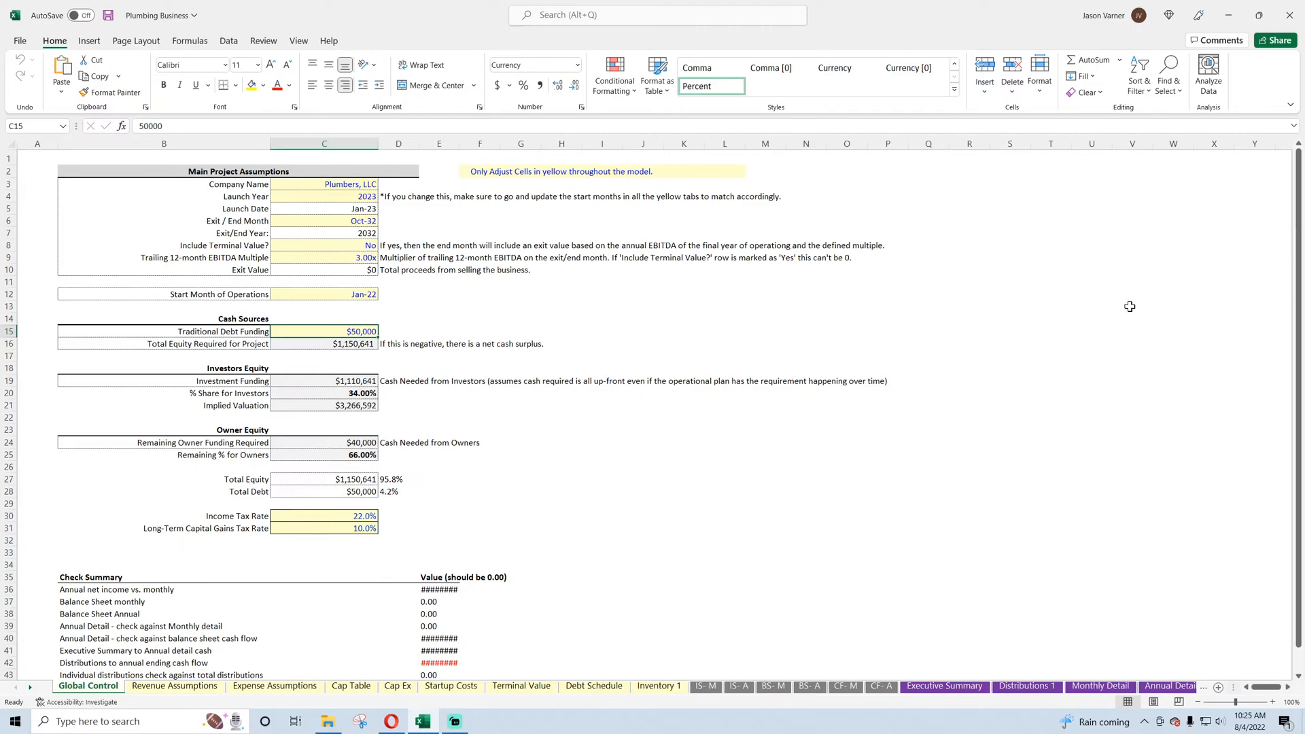
# - Switch to the web browser, open the "Plumbing Business Economics and Financial Modeling Live: Part 4" stream and copy its web address
pyautogui.click(391, 722)
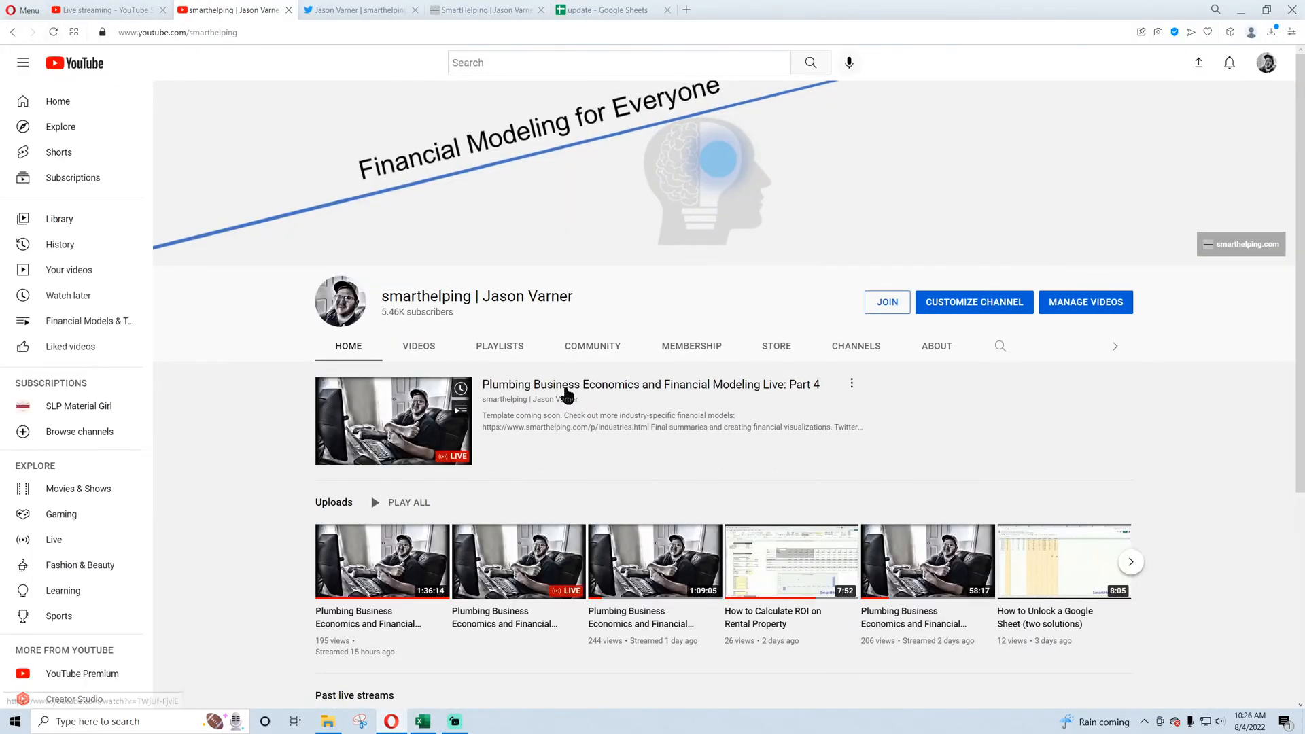
pyautogui.click(567, 393)
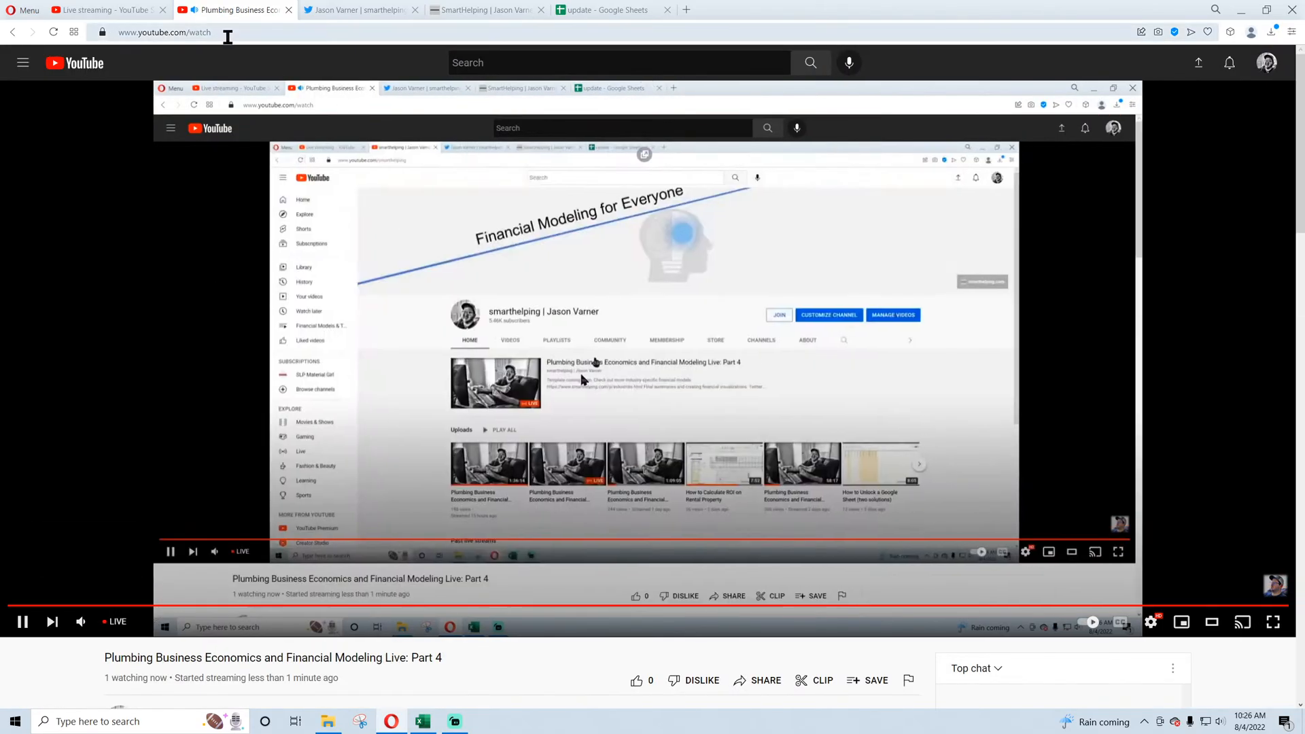
pyautogui.click(227, 32)
pyautogui.rightClick(223, 32)
pyautogui.click(251, 81)
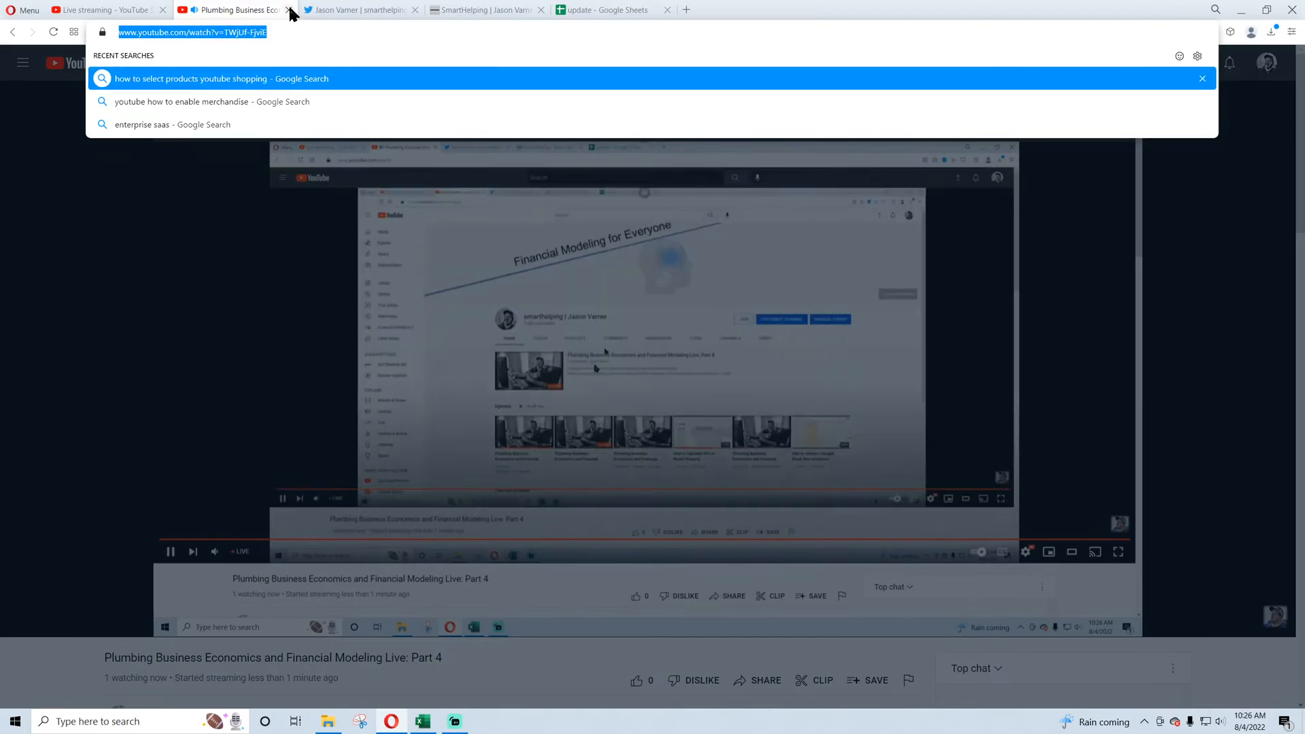
# - Close the video page and post a tweet reading "live financial modeling: visualizations and final checks:" followed by the copied stream link
pyautogui.click(288, 9)
pyautogui.click(263, 10)
pyautogui.click(294, 449)
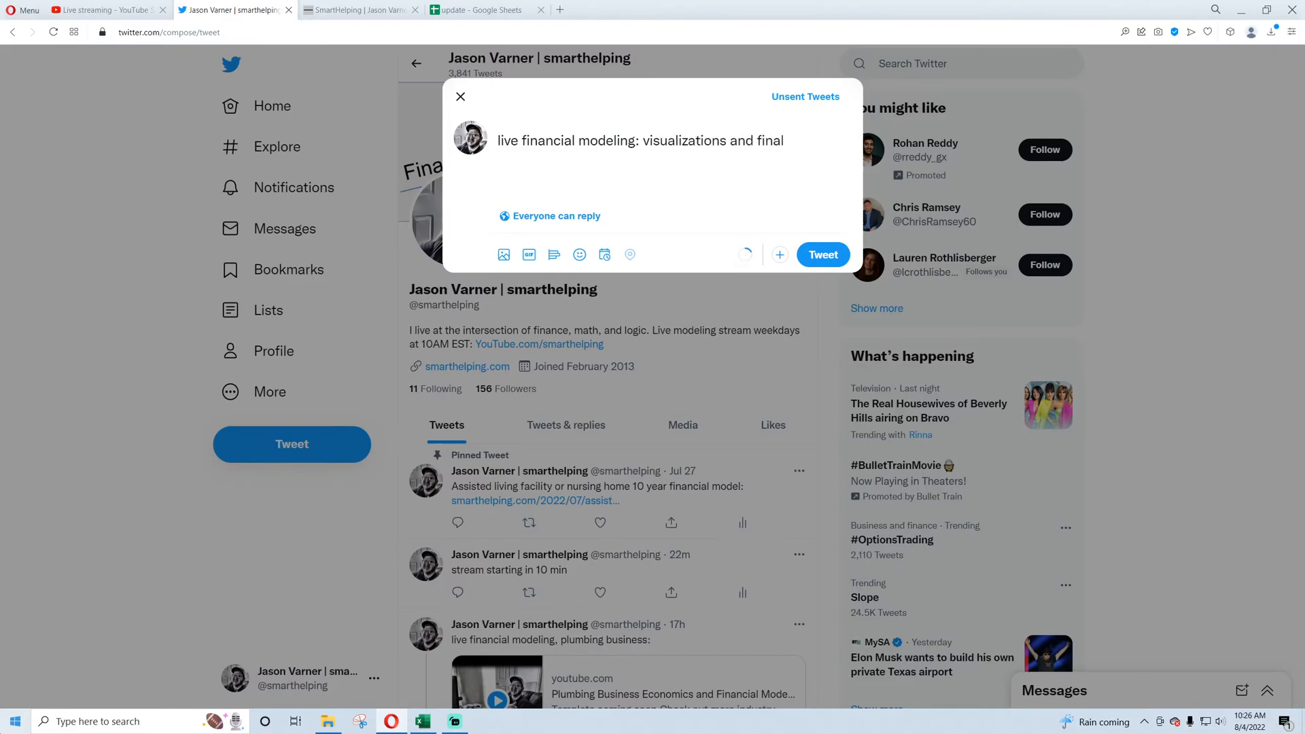
pyautogui.hotkey('ctrl', 'v')
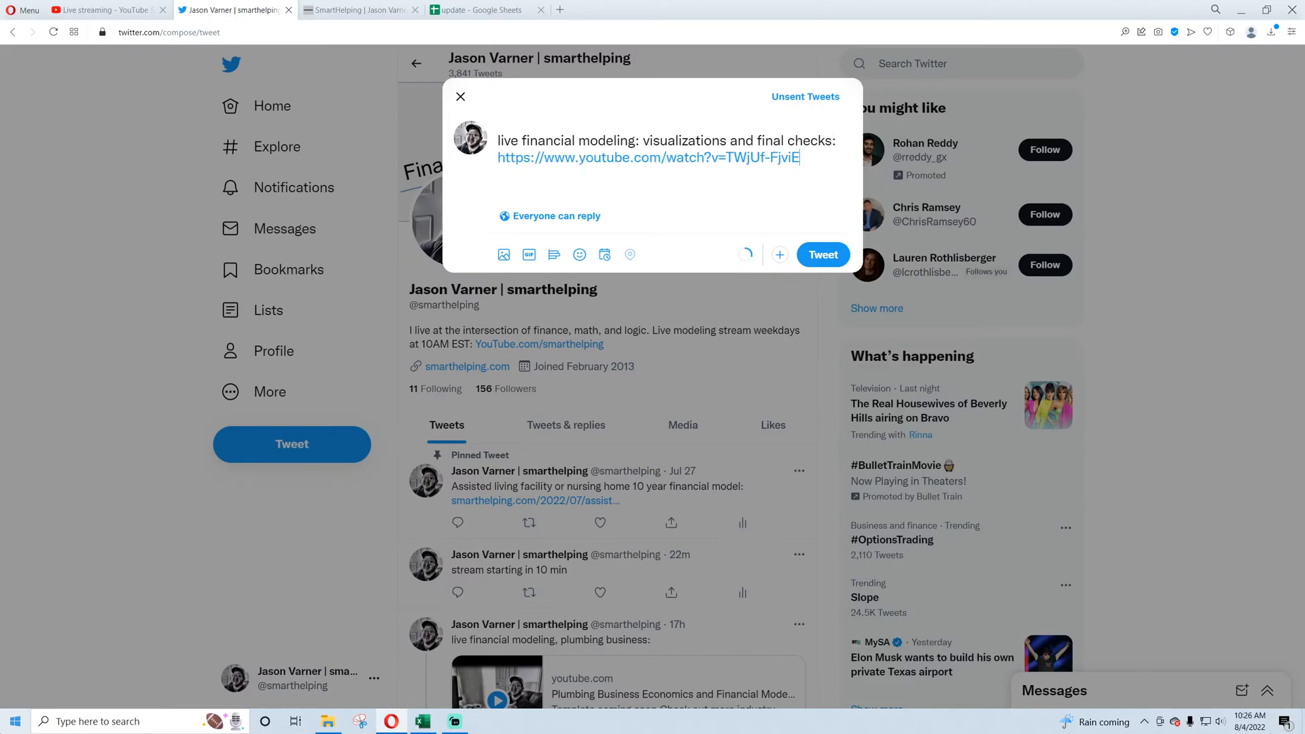
pyautogui.click(828, 258)
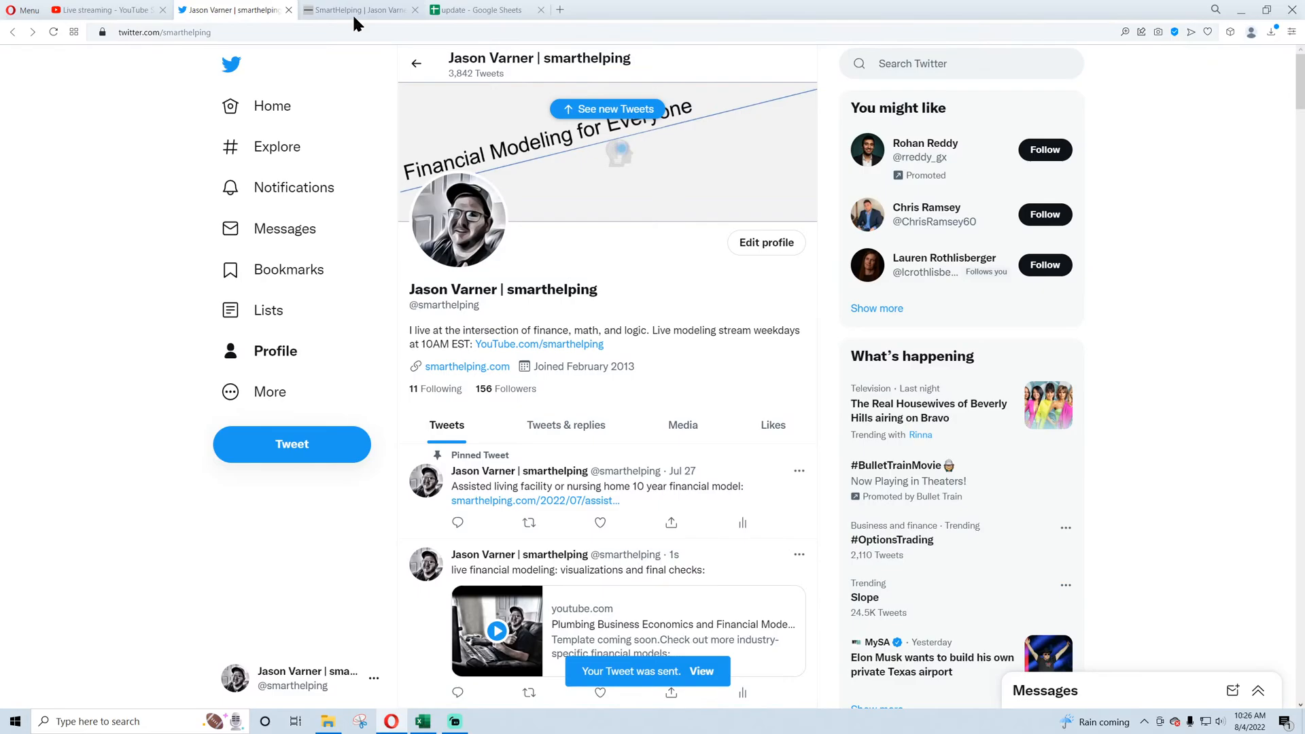
# - Look over the all-spreadsheets offer on the SmartHelping Financial Models page and close the "update" Google Sheets page
pyautogui.click(353, 11)
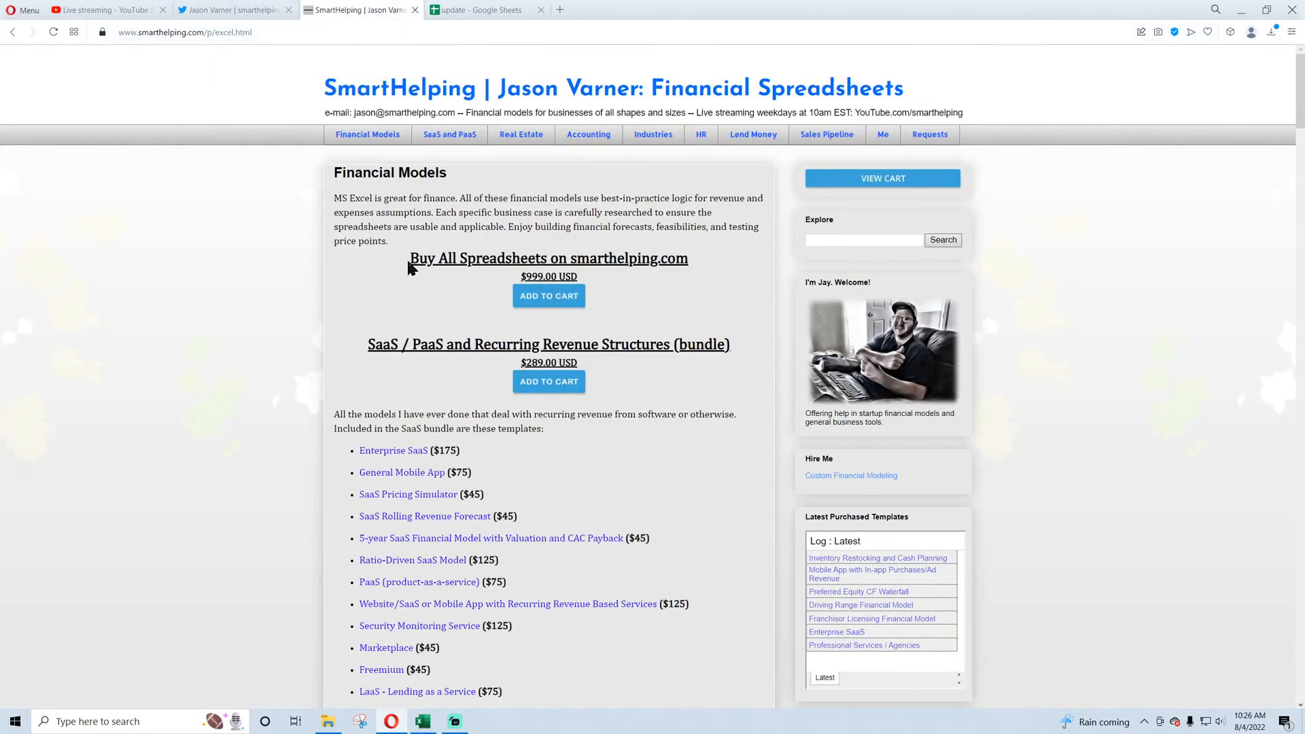
pyautogui.moveTo(410, 257); pyautogui.dragTo(688, 258)
pyautogui.click(566, 277)
pyautogui.scroll(-3, 423, 348)
pyautogui.scroll(3, 426, 353)
pyautogui.click(541, 10)
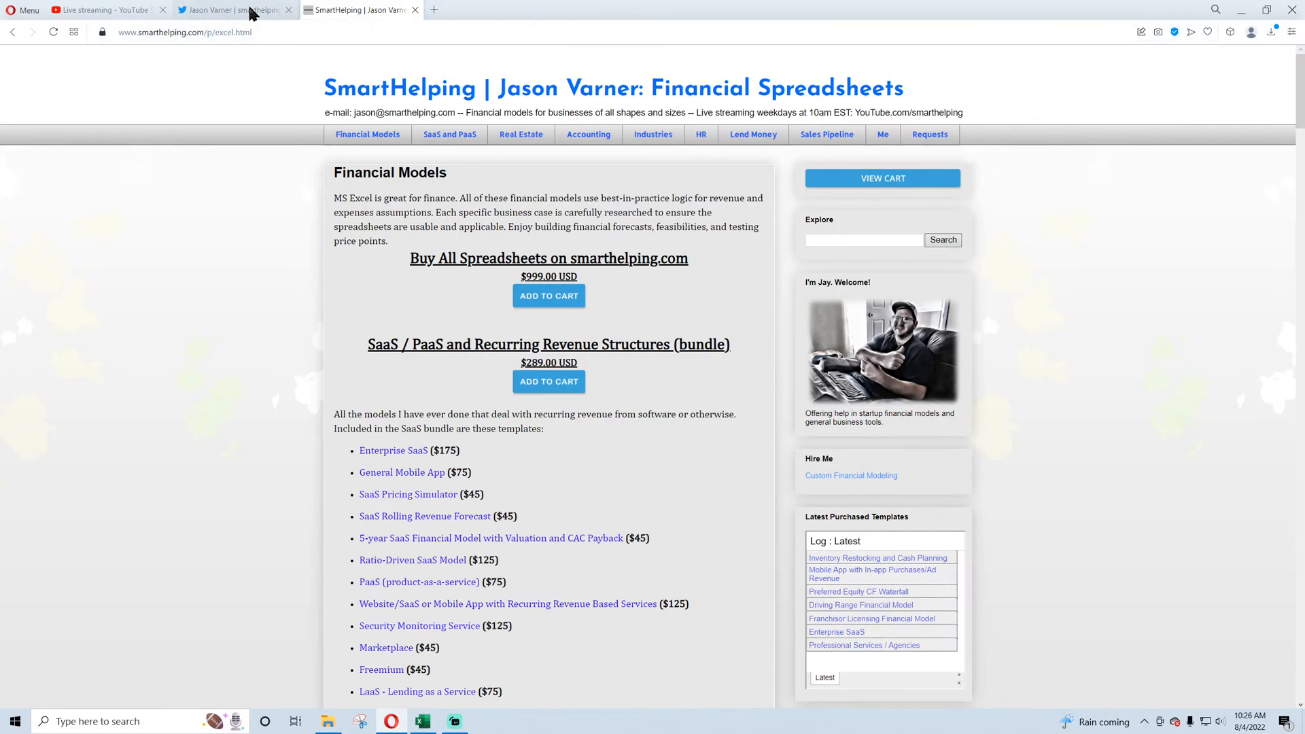
# - Bring up the live stream dashboard, switch to the Plumbing Business workbook in Excel and save it
pyautogui.click(131, 10)
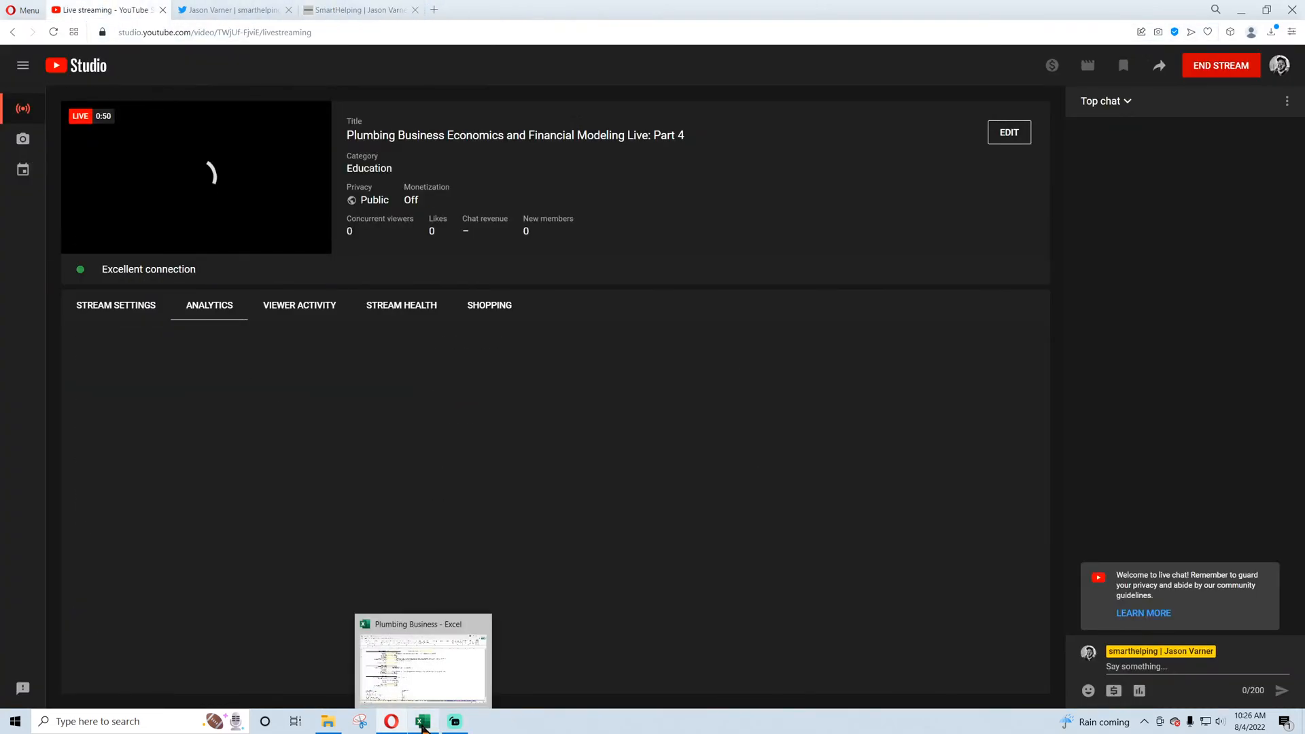
pyautogui.click(423, 663)
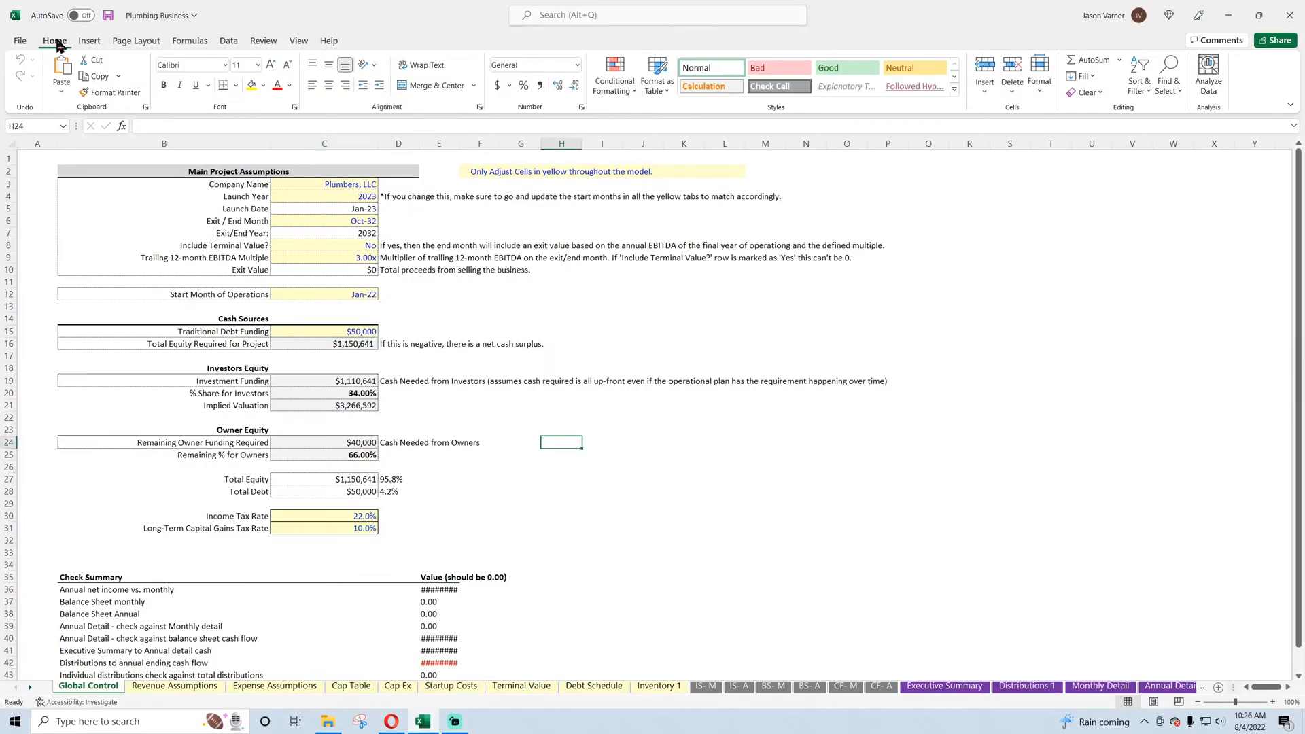
pyautogui.click(113, 18)
pyautogui.click(341, 182)
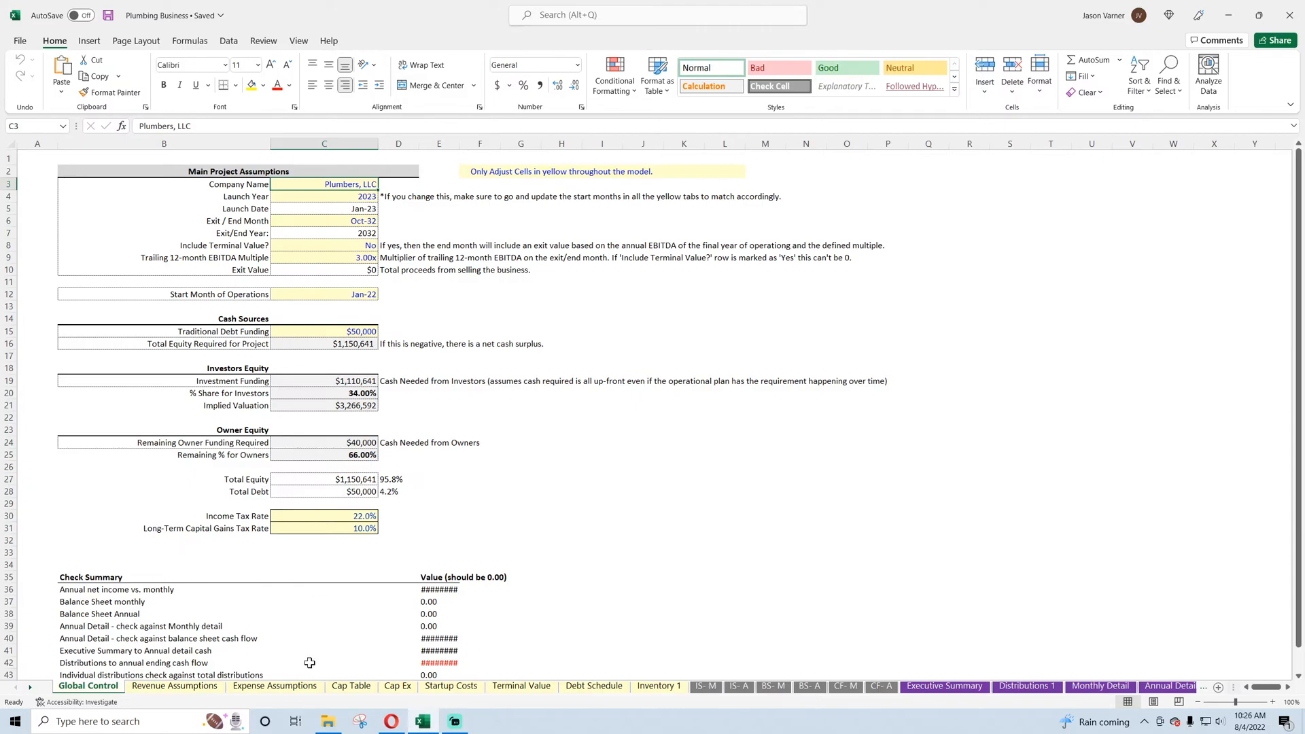
# - Review the monthly and annual income statement, balance sheet and cash flow sheets, and save the workbook
pyautogui.click(707, 687)
pyautogui.scroll(-10, 475, 569)
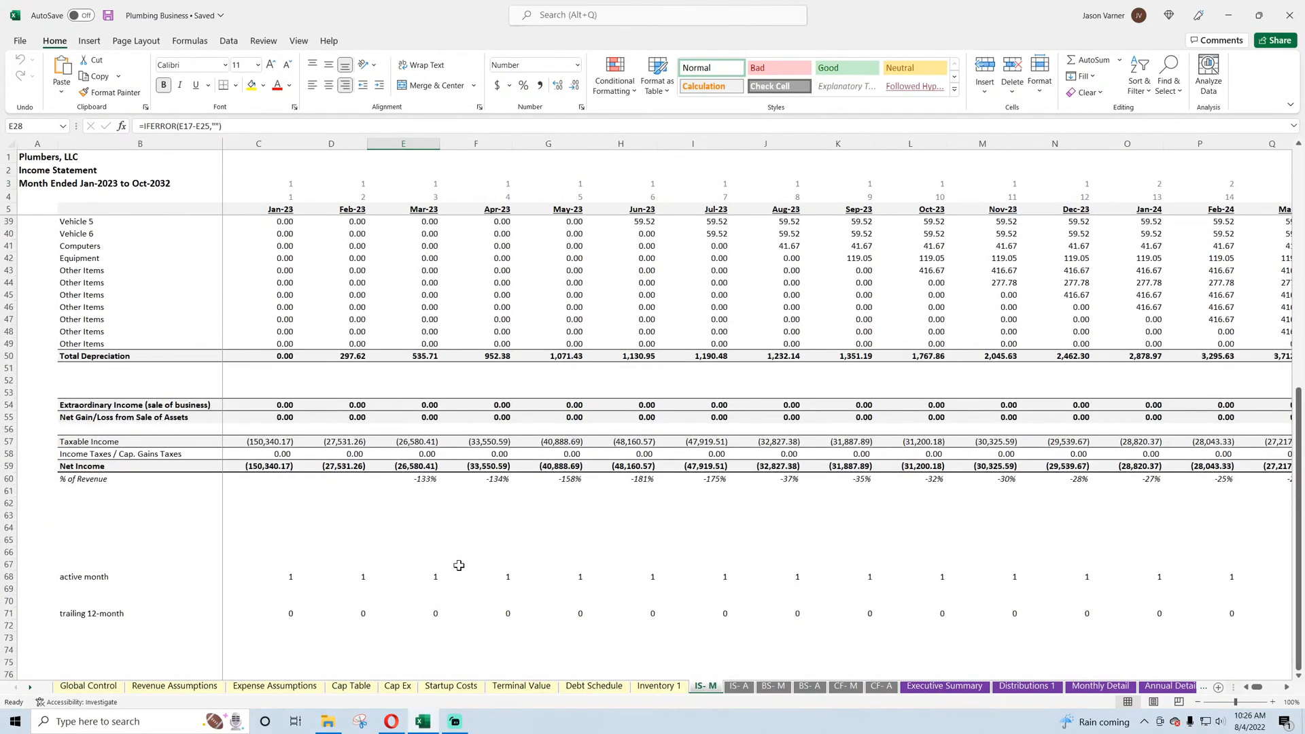
pyautogui.scroll(10, 475, 570)
pyautogui.click(742, 688)
pyautogui.click(779, 688)
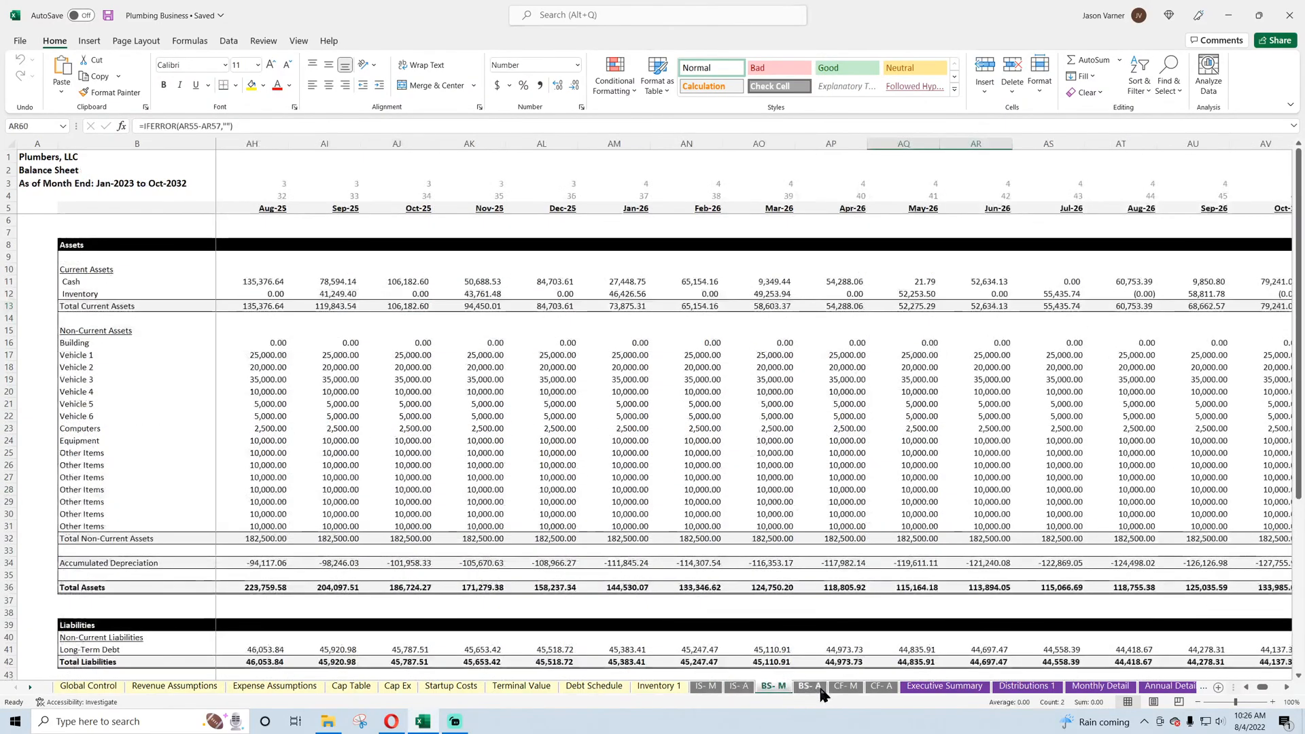
pyautogui.click(813, 688)
pyautogui.click(846, 688)
pyautogui.click(877, 687)
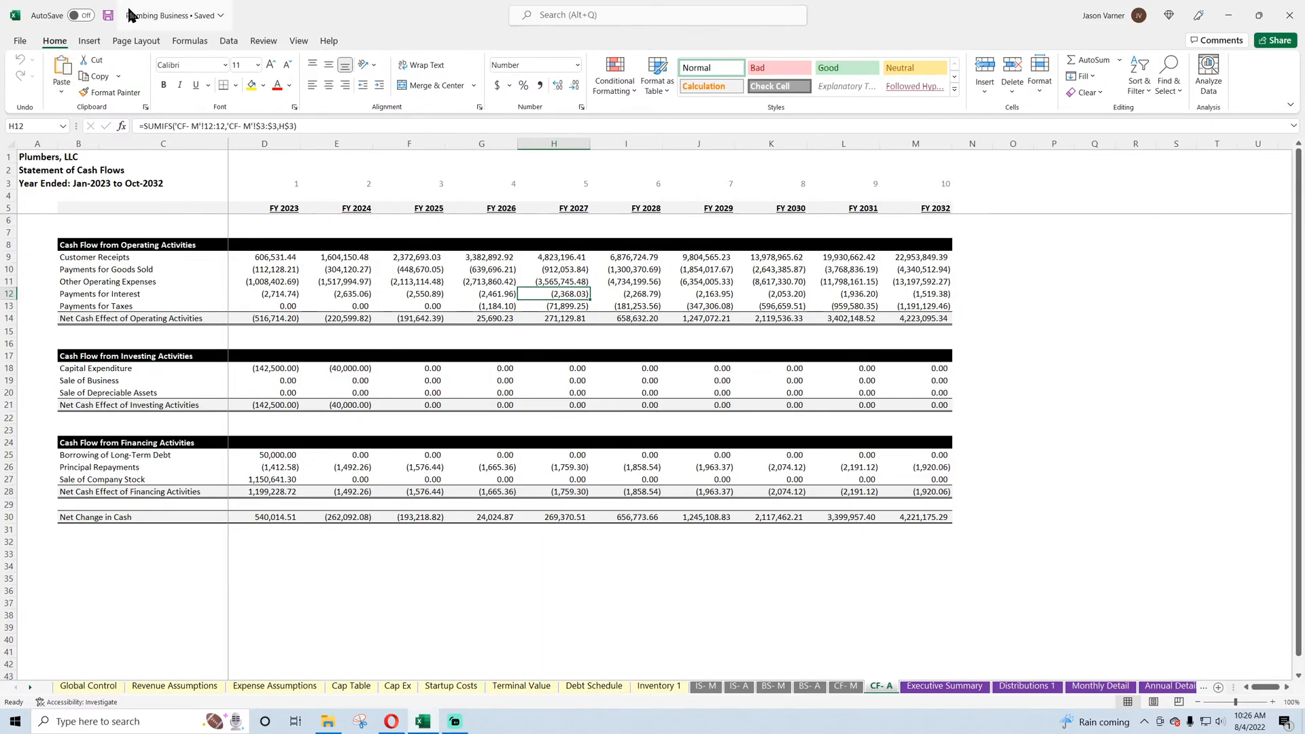
pyautogui.click(109, 17)
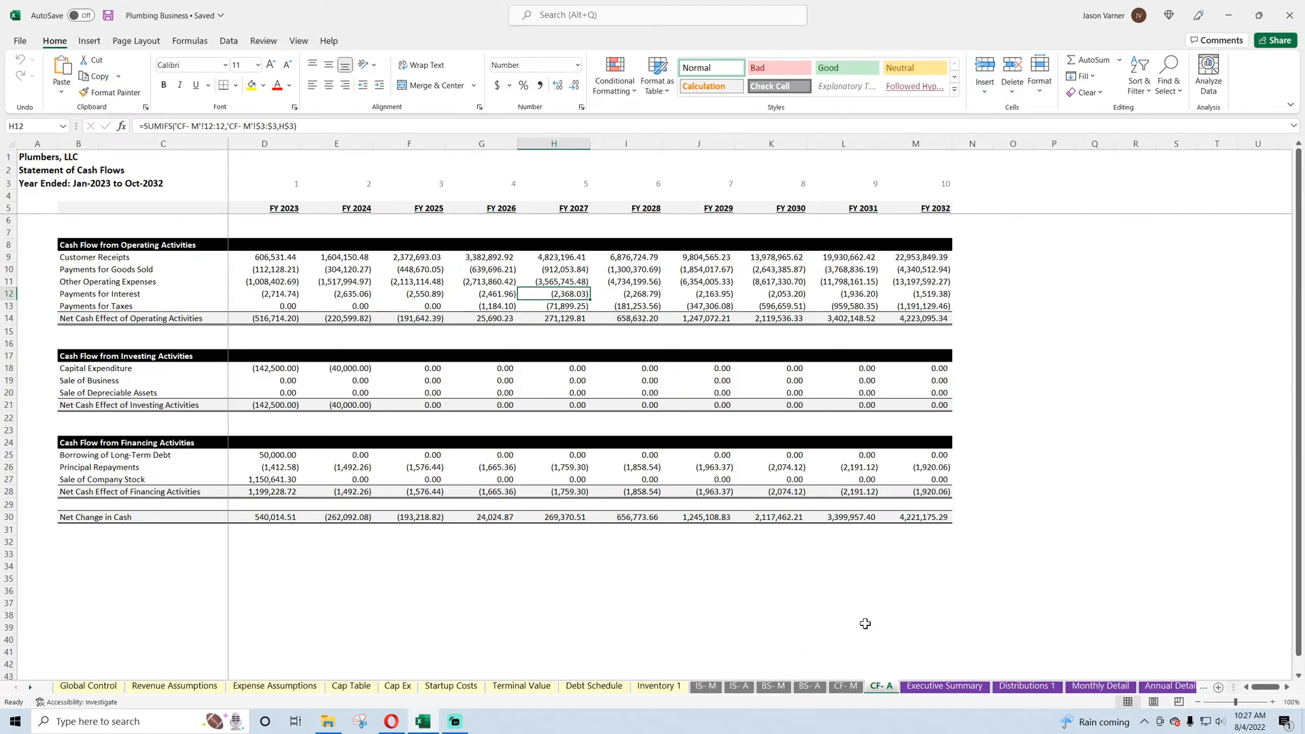
# - Examine the monthly balance sheet from Jan-23 onward, from the assets down to the check row
pyautogui.click(780, 688)
pyautogui.scroll(-4, 487, 539)
pyautogui.scroll(4, 487, 539)
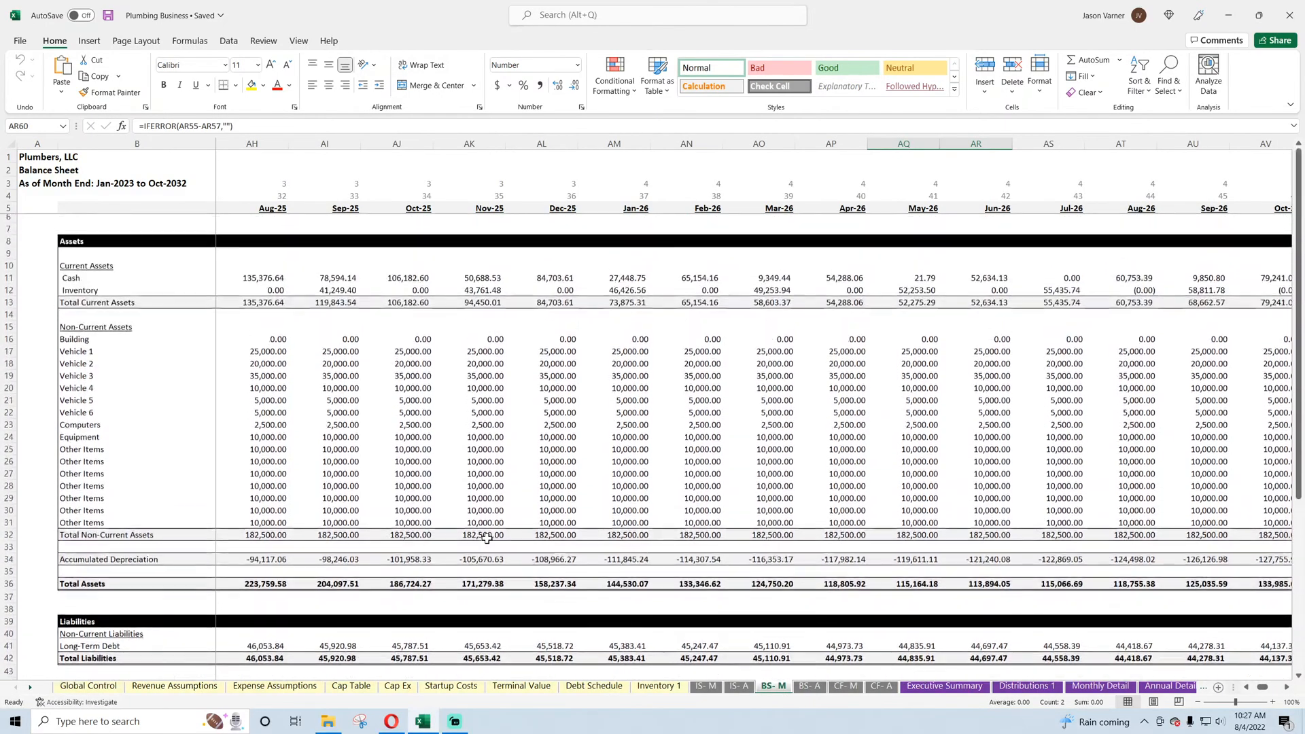
pyautogui.hscroll(-15, 487, 538)
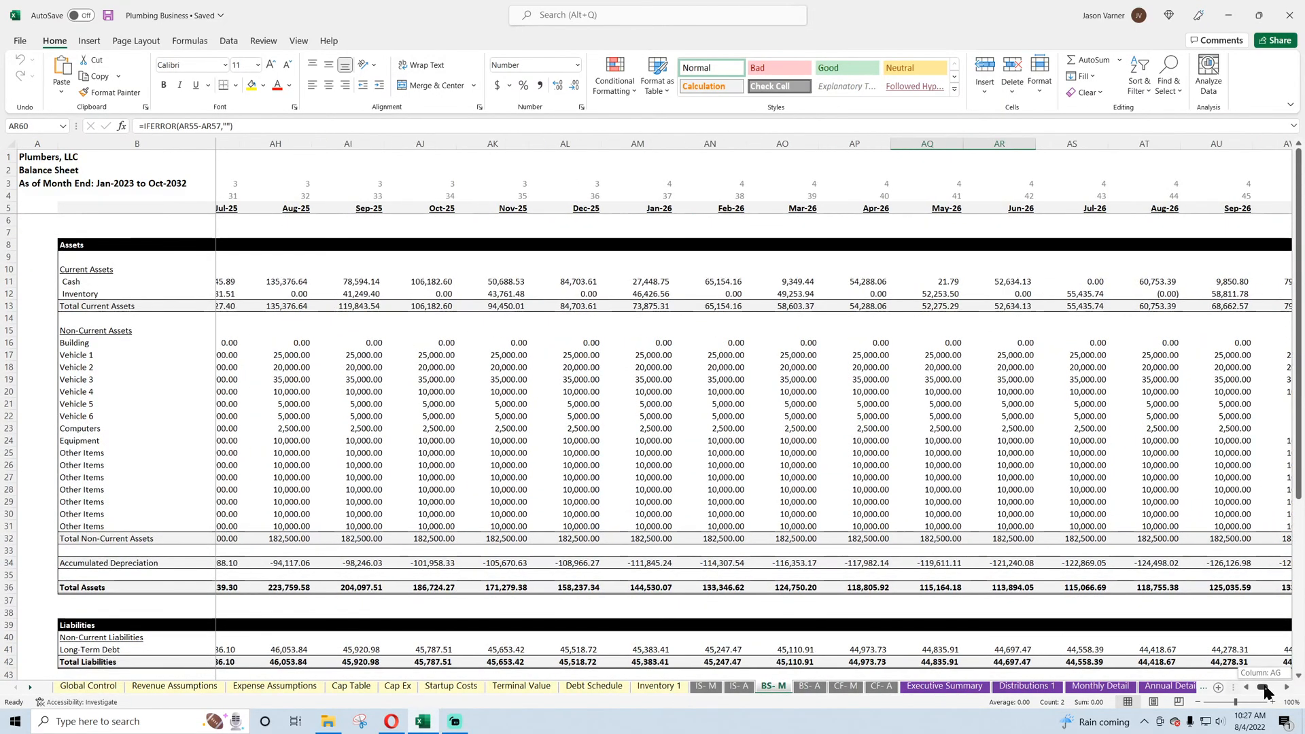
pyautogui.scroll(-6, 292, 478)
pyautogui.scroll(-3, 292, 478)
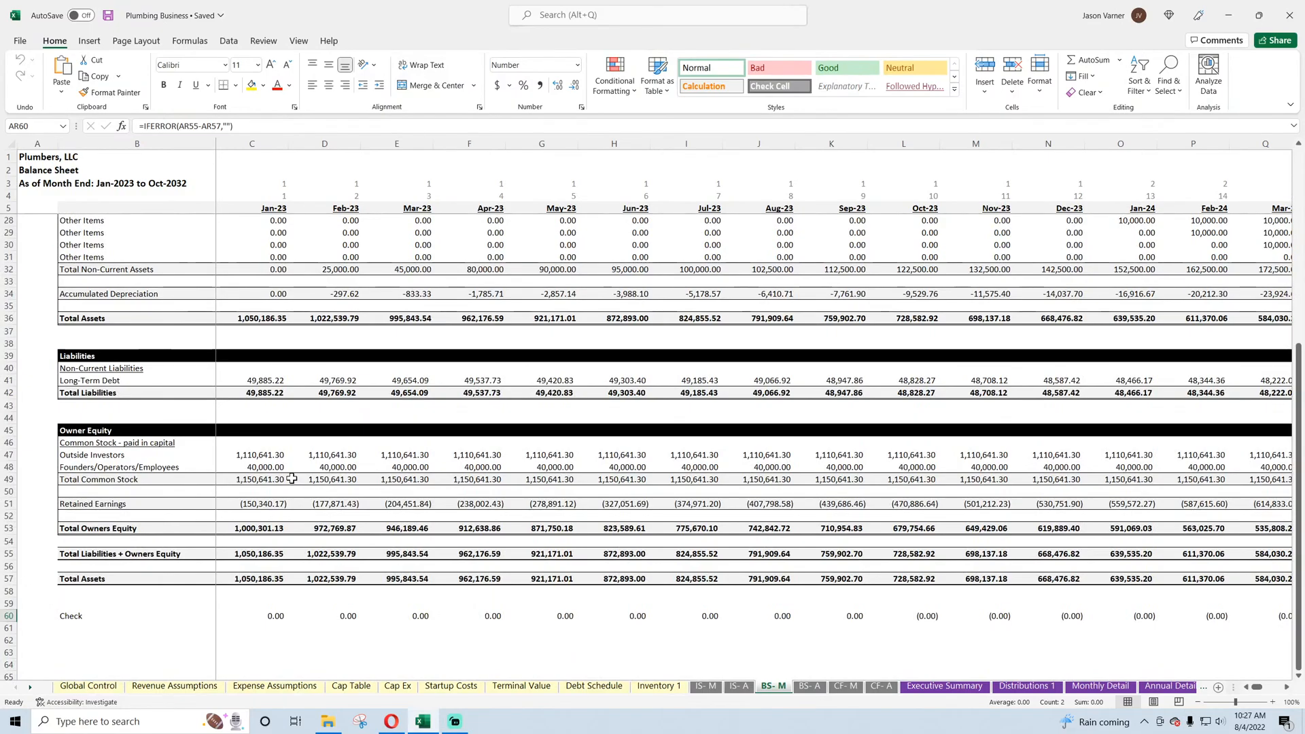
pyautogui.scroll(6, 637, 576)
# - On the Executive Summary sheet, insert a row below Product Revenue and rename that label "Tier 1 Service Revenue"
pyautogui.click(942, 686)
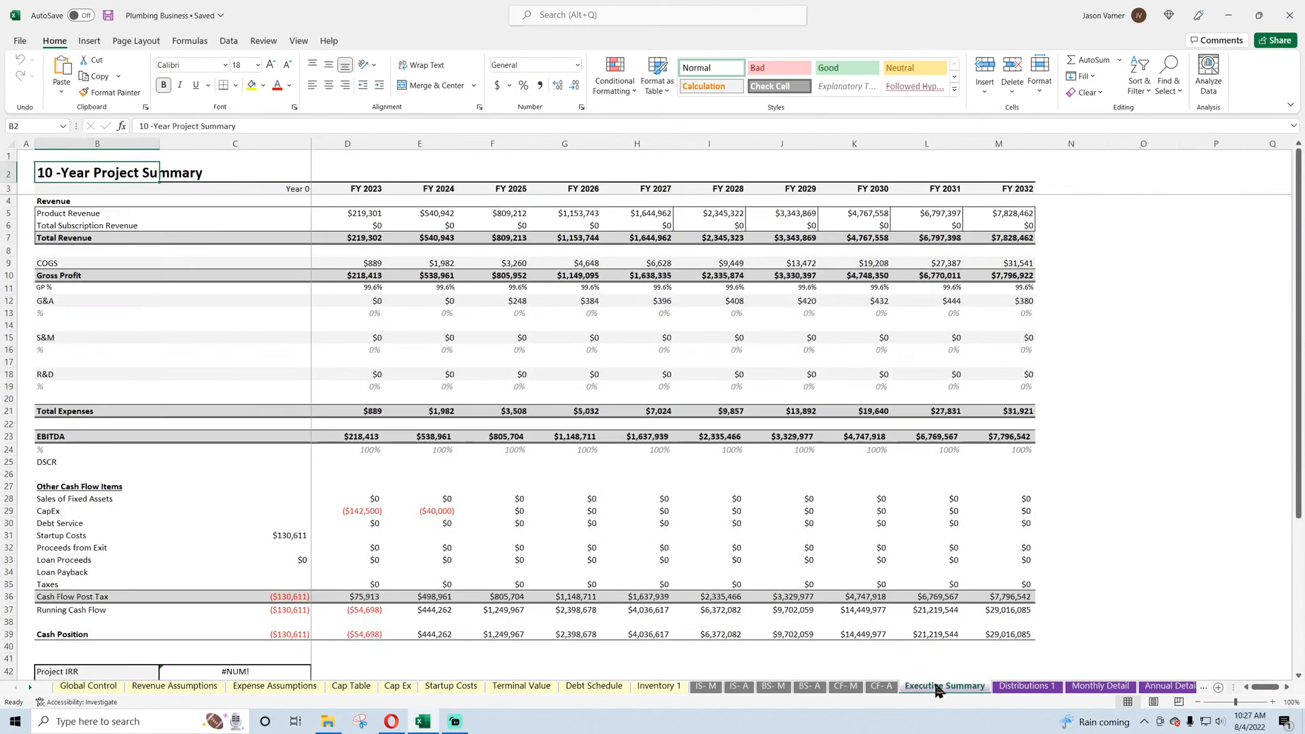
pyautogui.click(70, 214)
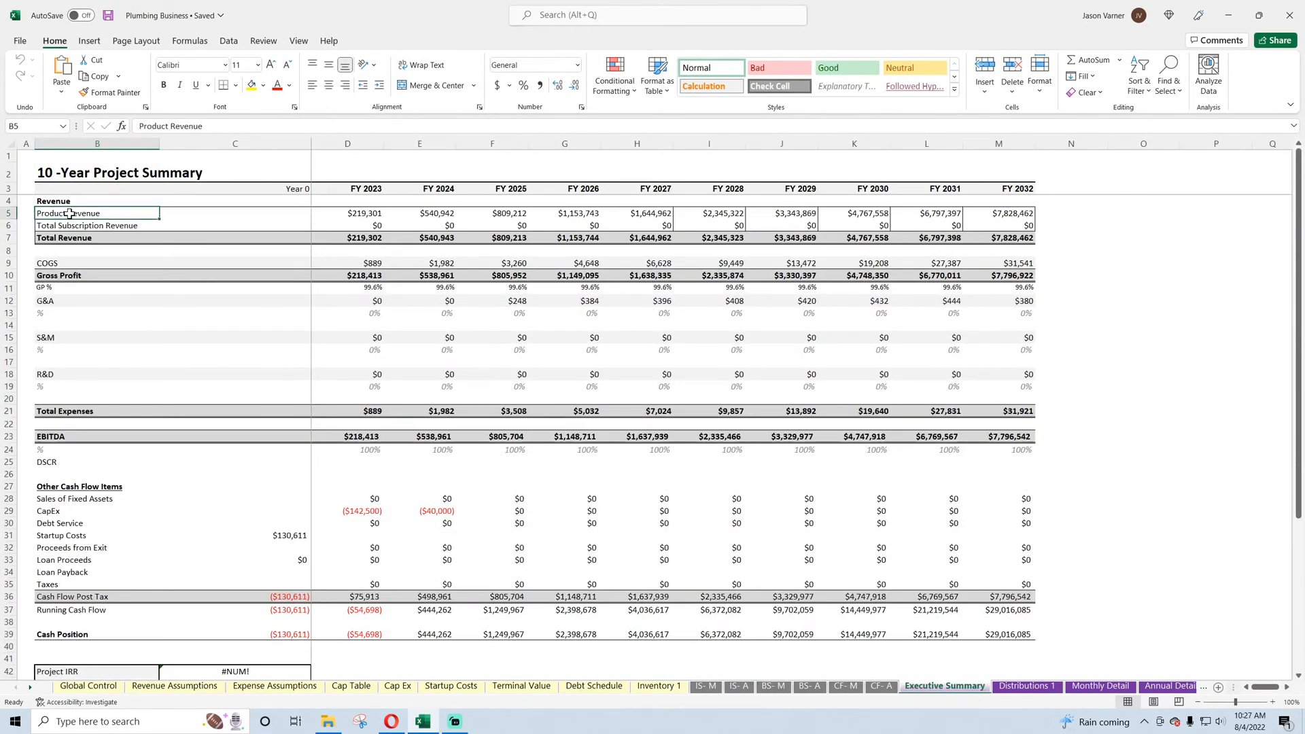
pyautogui.rightClick(20, 221)
pyautogui.click(54, 356)
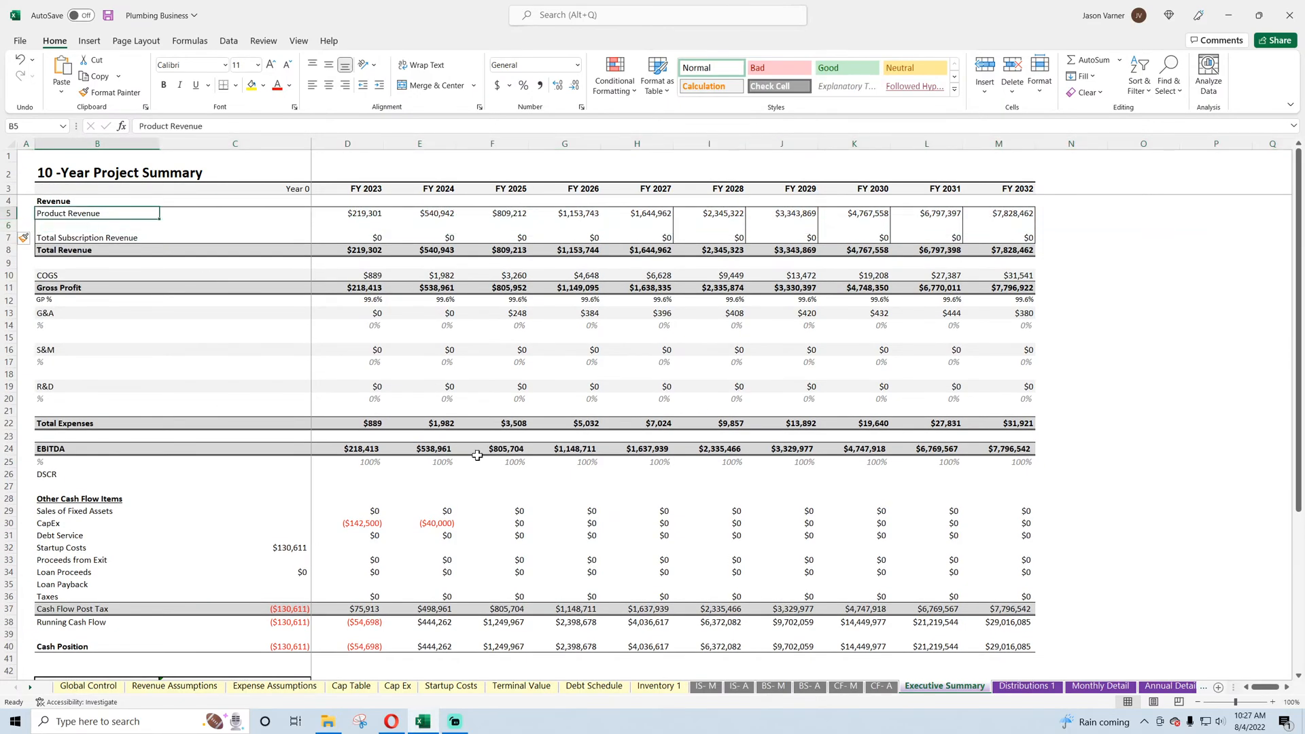
pyautogui.write('Tie')
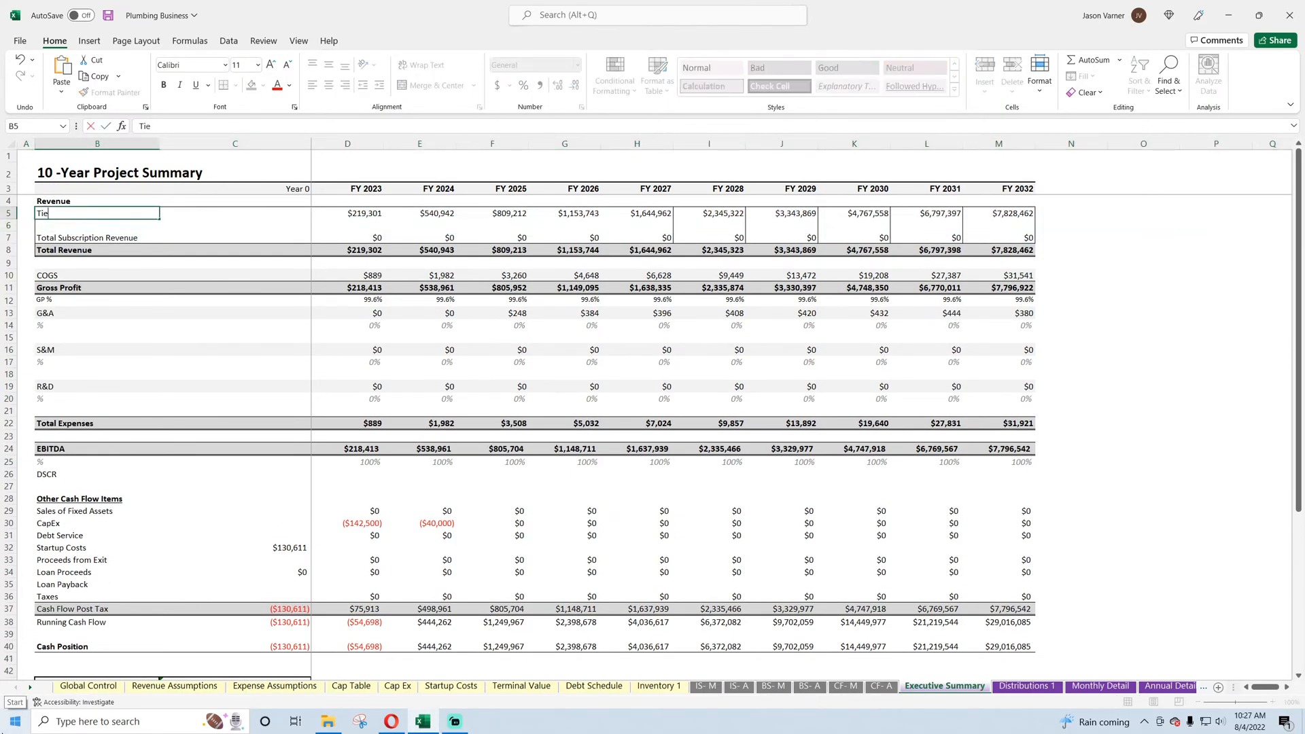
pyautogui.write('r 1 Service Revenue')
pyautogui.press('Return')
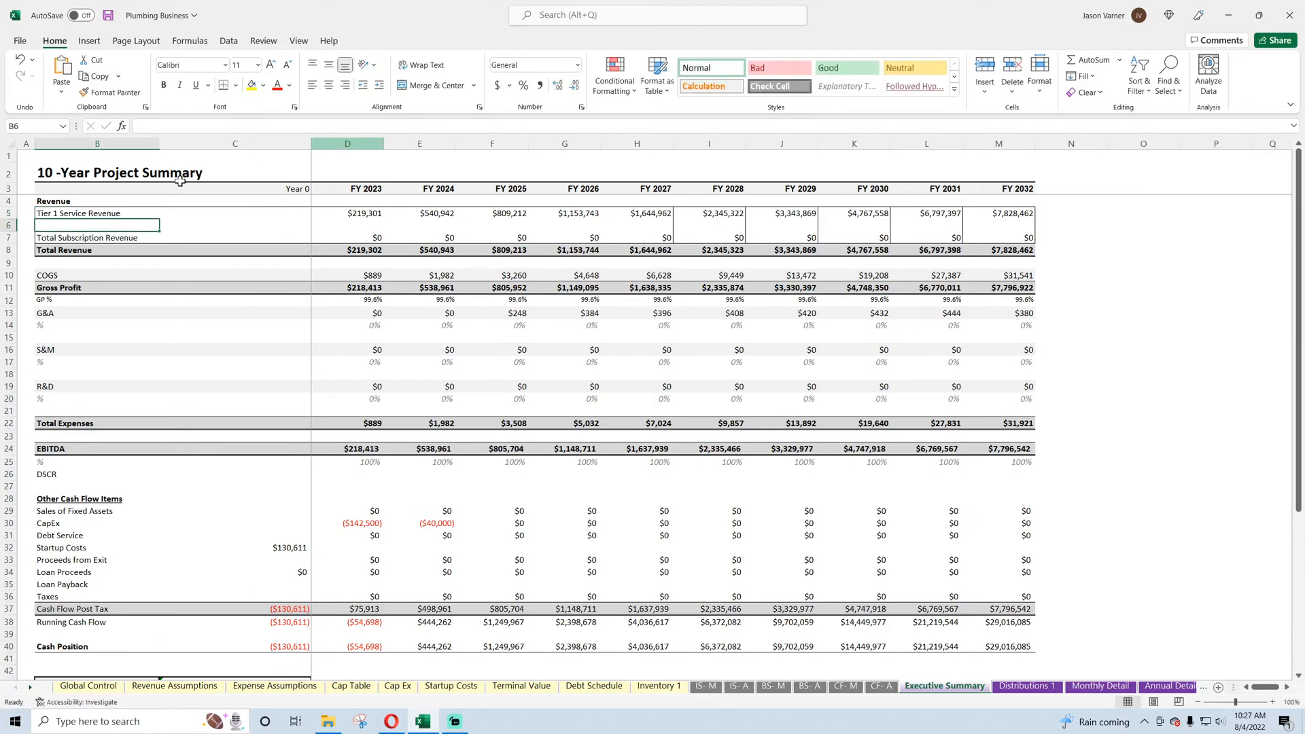
# - Fill the Tier 1 label down to B7 and change the copies to "Tier 2 Service Revenue" and "Tier 3 Service Revenue"
pyautogui.click(92, 213)
pyautogui.moveTo(159, 218); pyautogui.dragTo(157, 238)
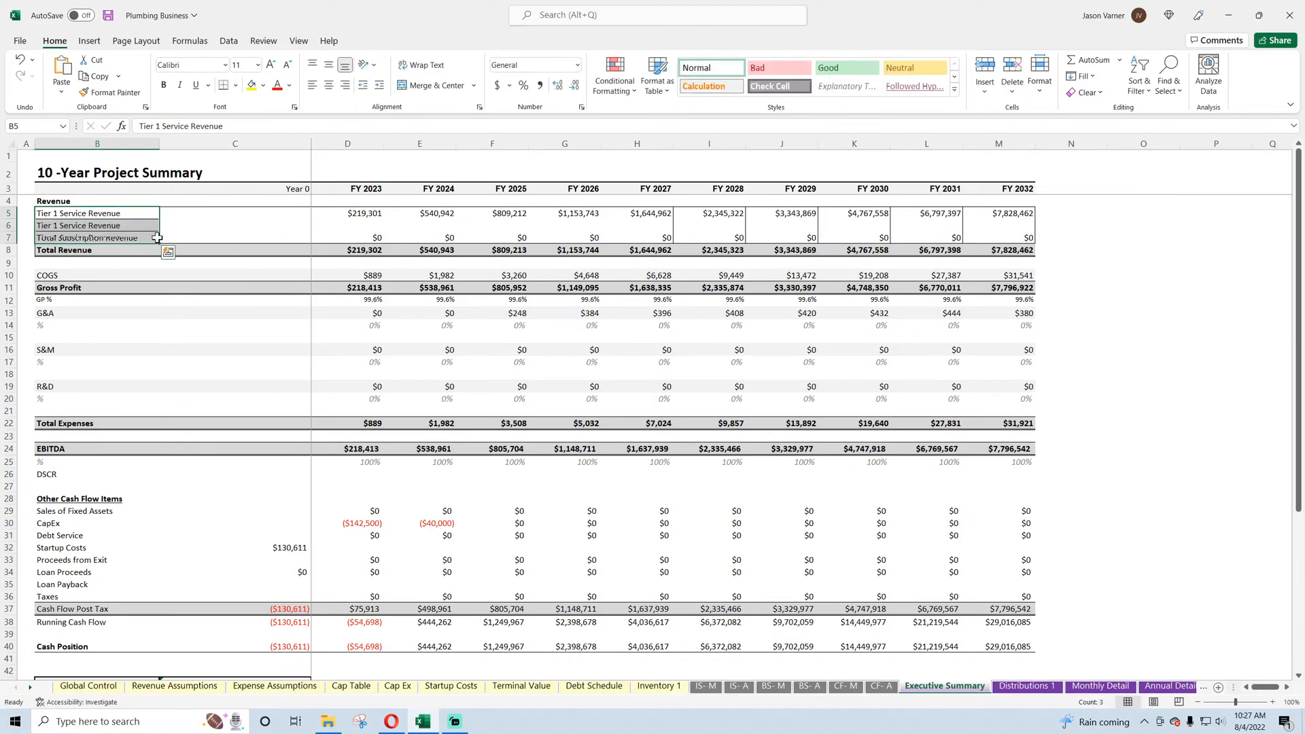
pyautogui.click(82, 226)
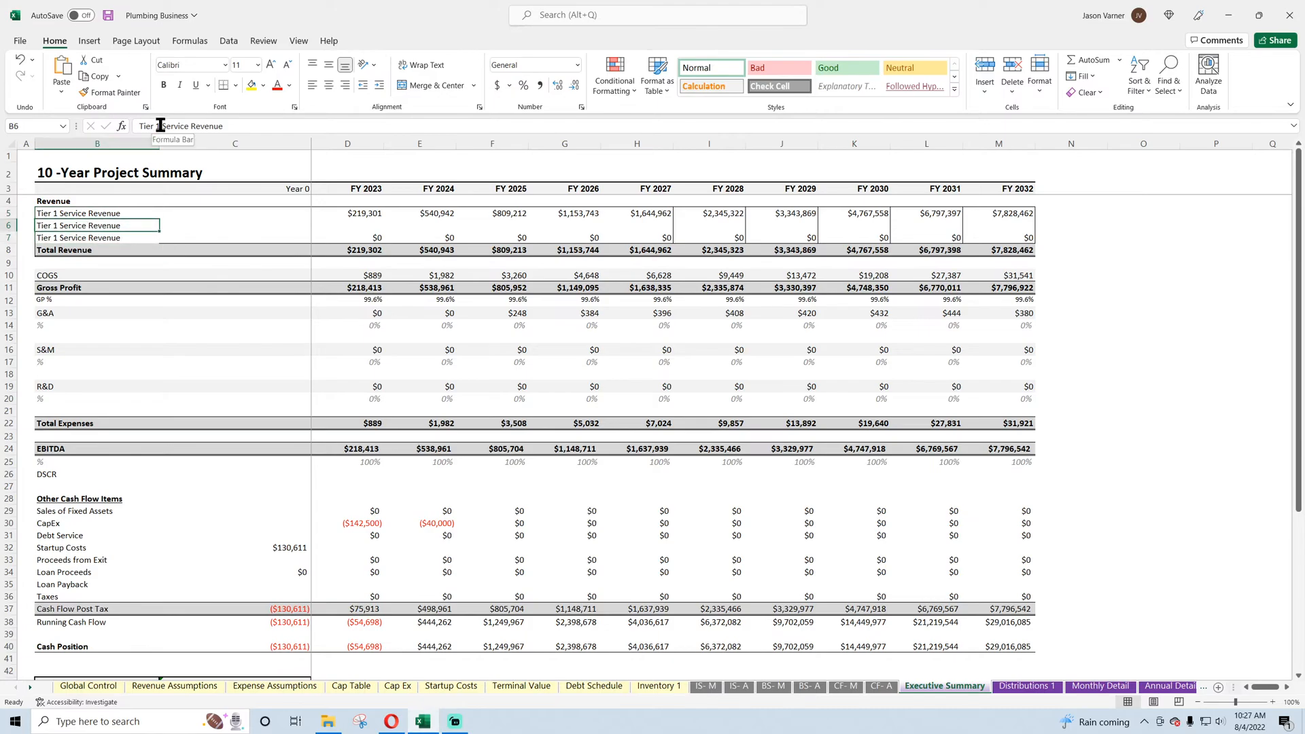
pyautogui.click(157, 127)
pyautogui.press('BackSpace')
pyautogui.write('2')
pyautogui.press('Return')
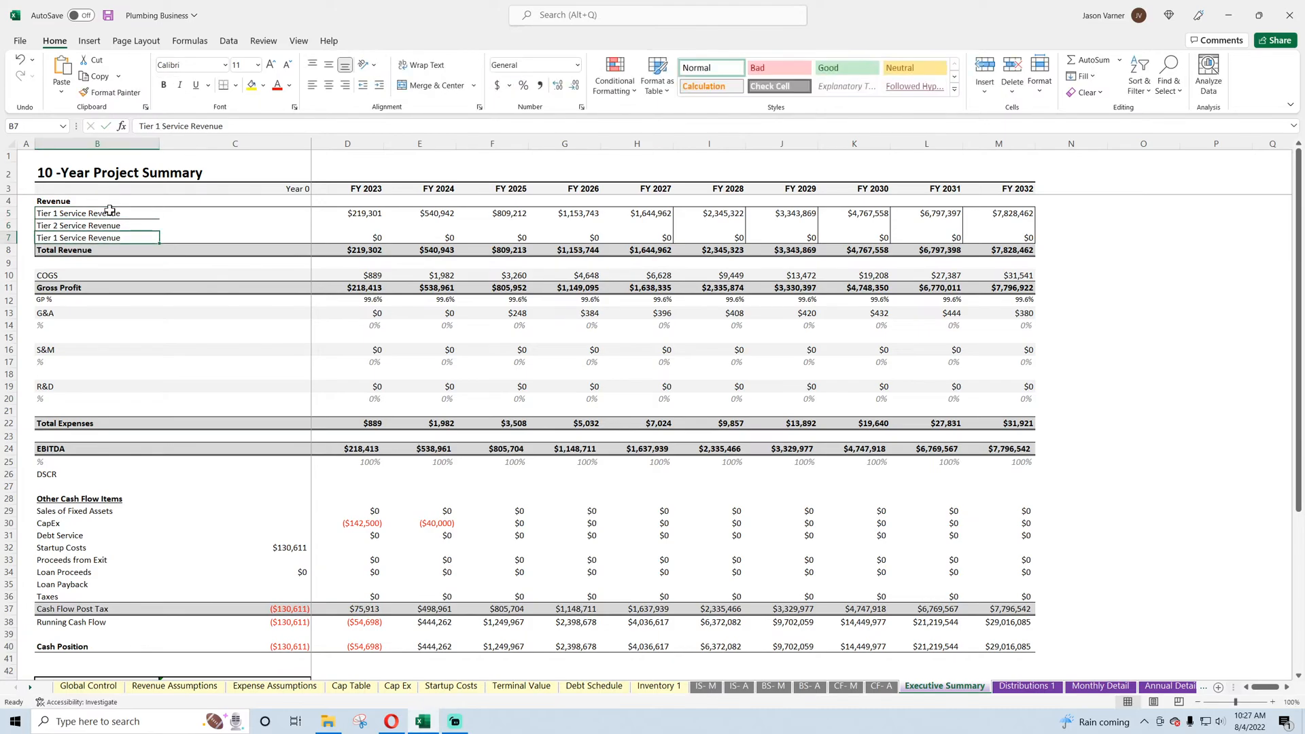
pyautogui.press('BackSpace')
pyautogui.write('3')
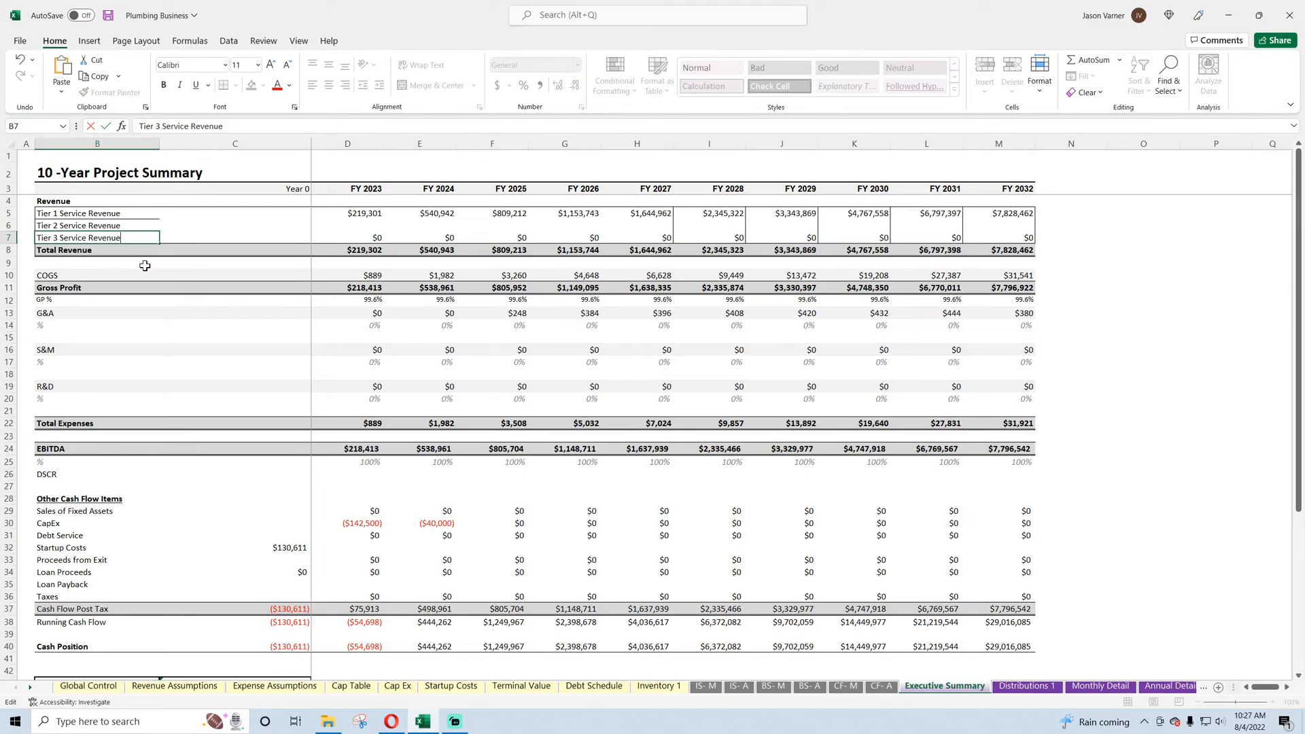
# - Remove all borders from the three tier revenue labels in B5:B7
pyautogui.click(86, 213)
pyautogui.moveTo(86, 213); pyautogui.dragTo(86, 238)
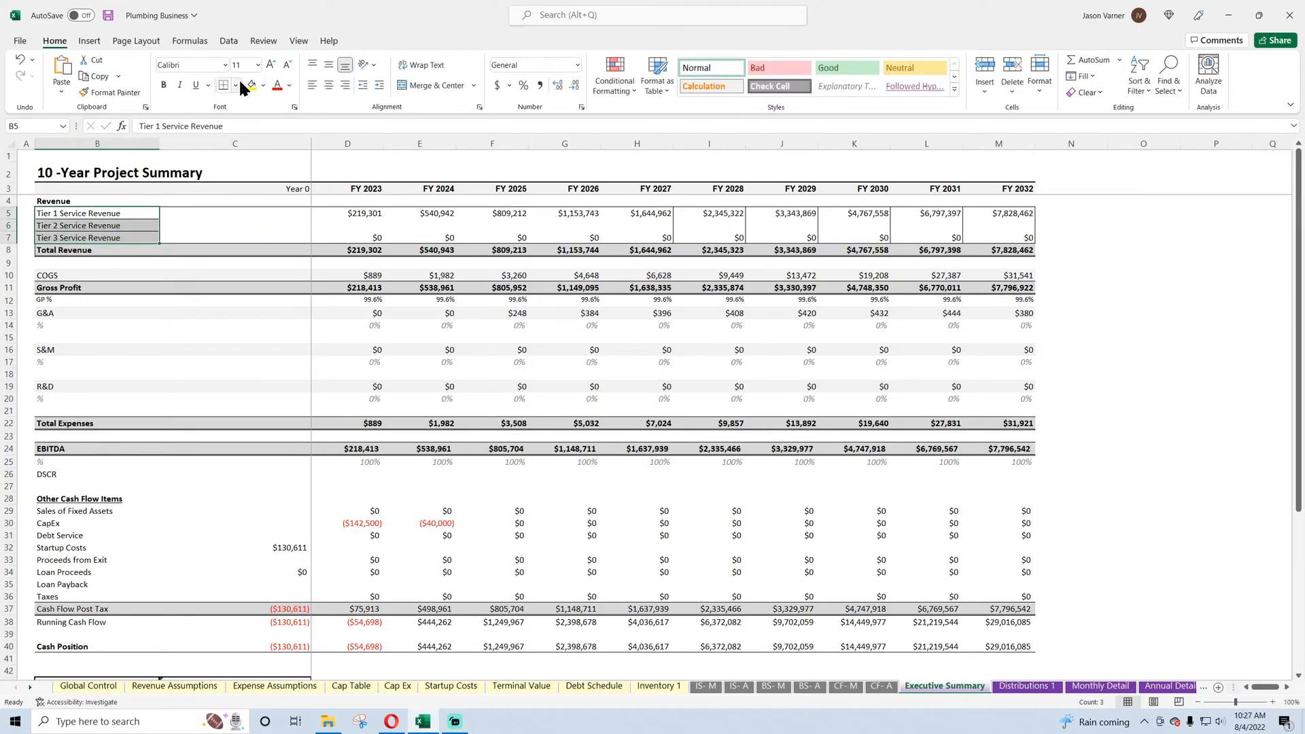
pyautogui.click(236, 85)
pyautogui.click(257, 196)
pyautogui.click(235, 85)
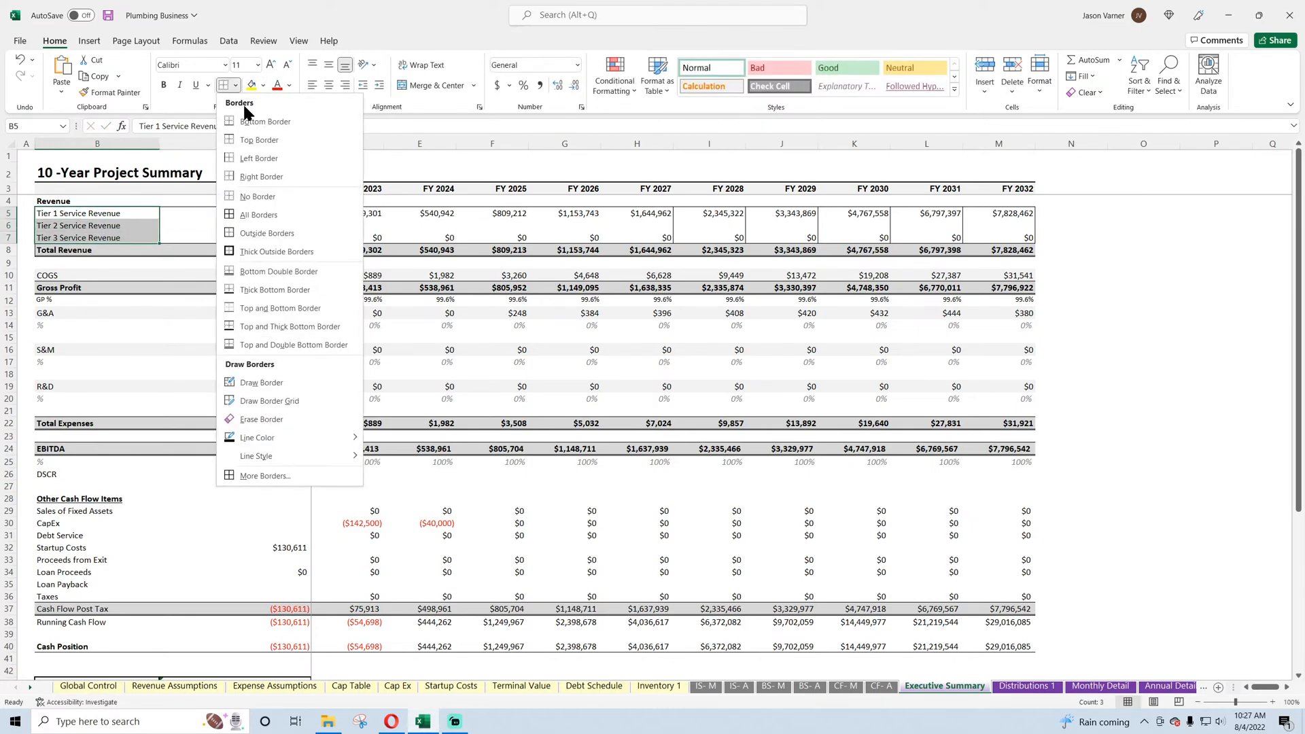
pyautogui.click(257, 196)
pyautogui.click(163, 301)
# - Add a bottom border to the Revenue heading cell B4
pyautogui.click(117, 200)
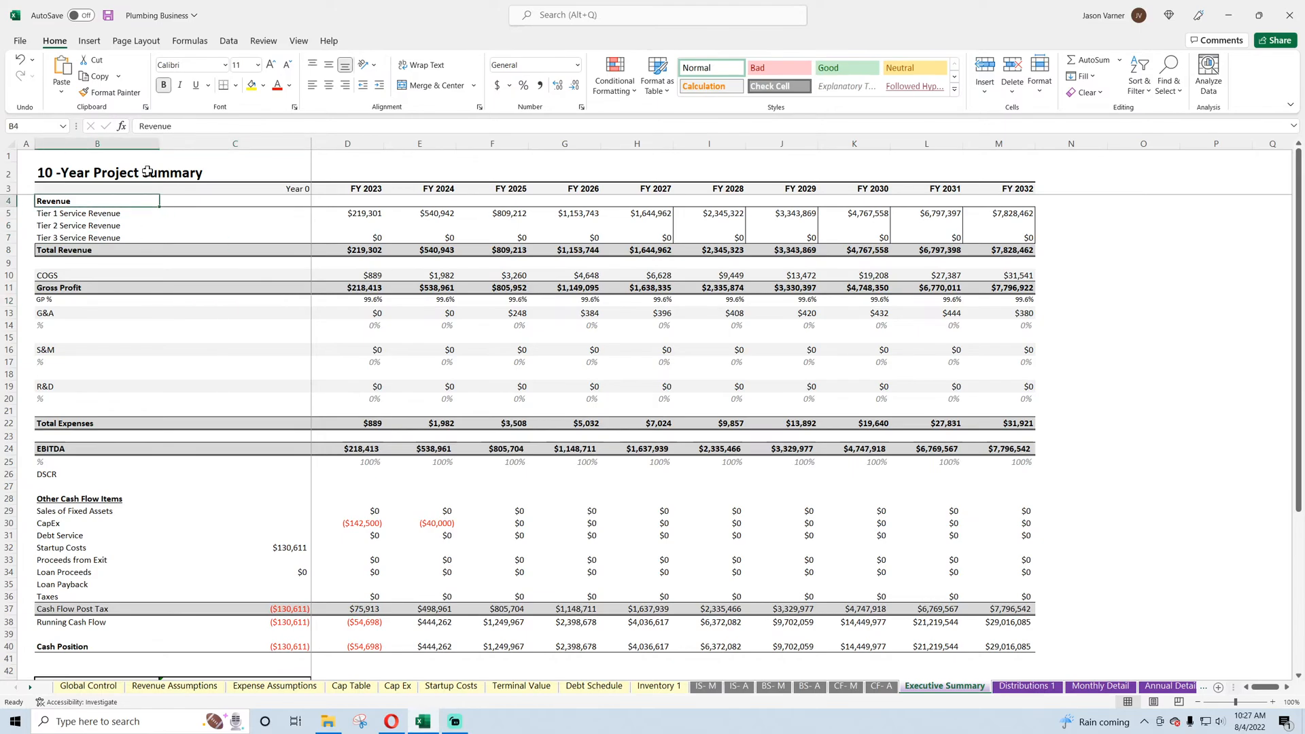
pyautogui.click(236, 86)
pyautogui.click(246, 119)
pyautogui.click(136, 312)
# - Link the FY 2023 Tier 1 revenue to ='Annual Detail'!E14 and fill the formula down through Tier 3
pyautogui.click(350, 215)
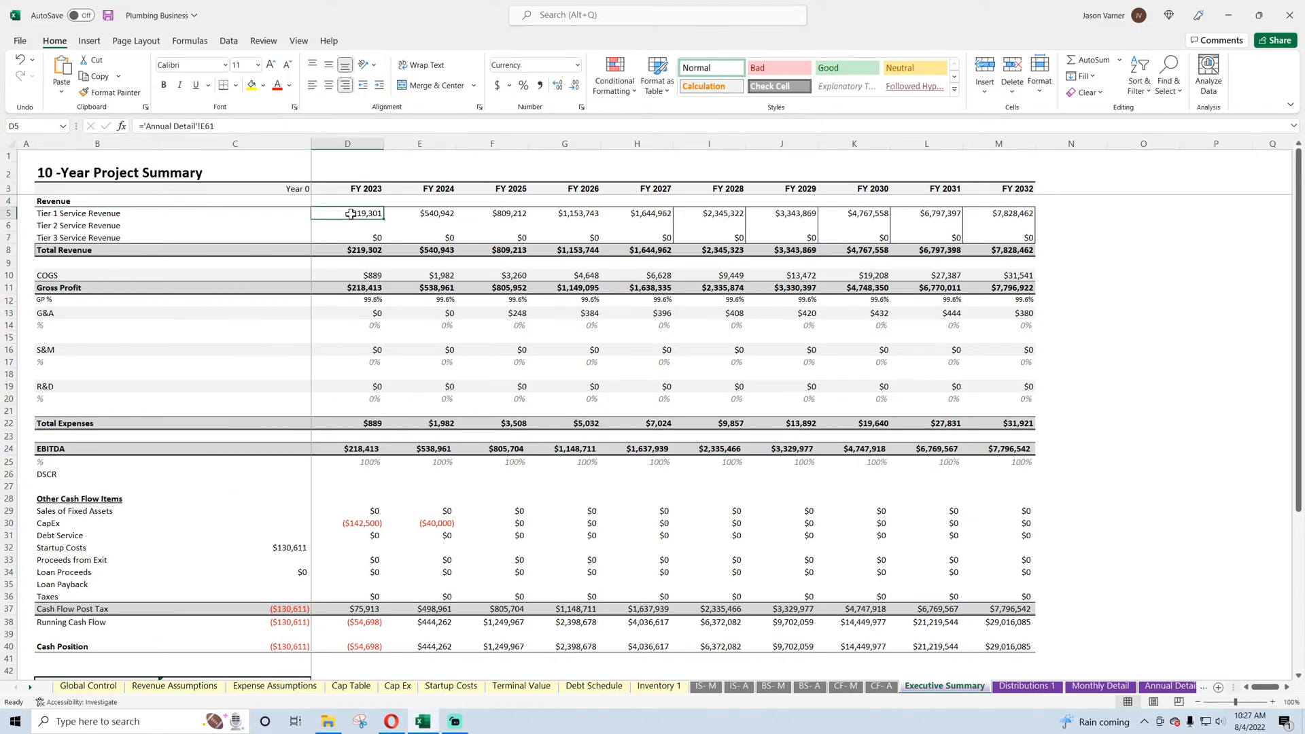
pyautogui.write('=')
pyautogui.click(1169, 685)
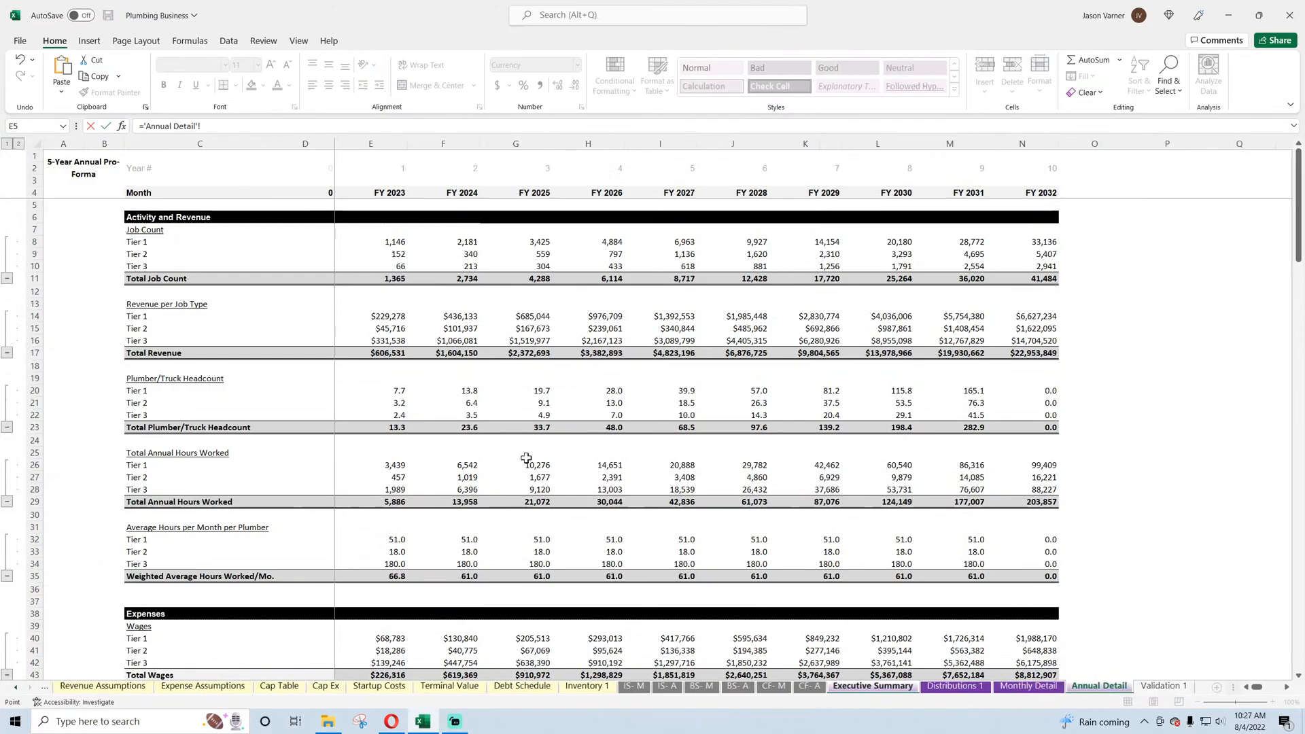
pyautogui.click(392, 316)
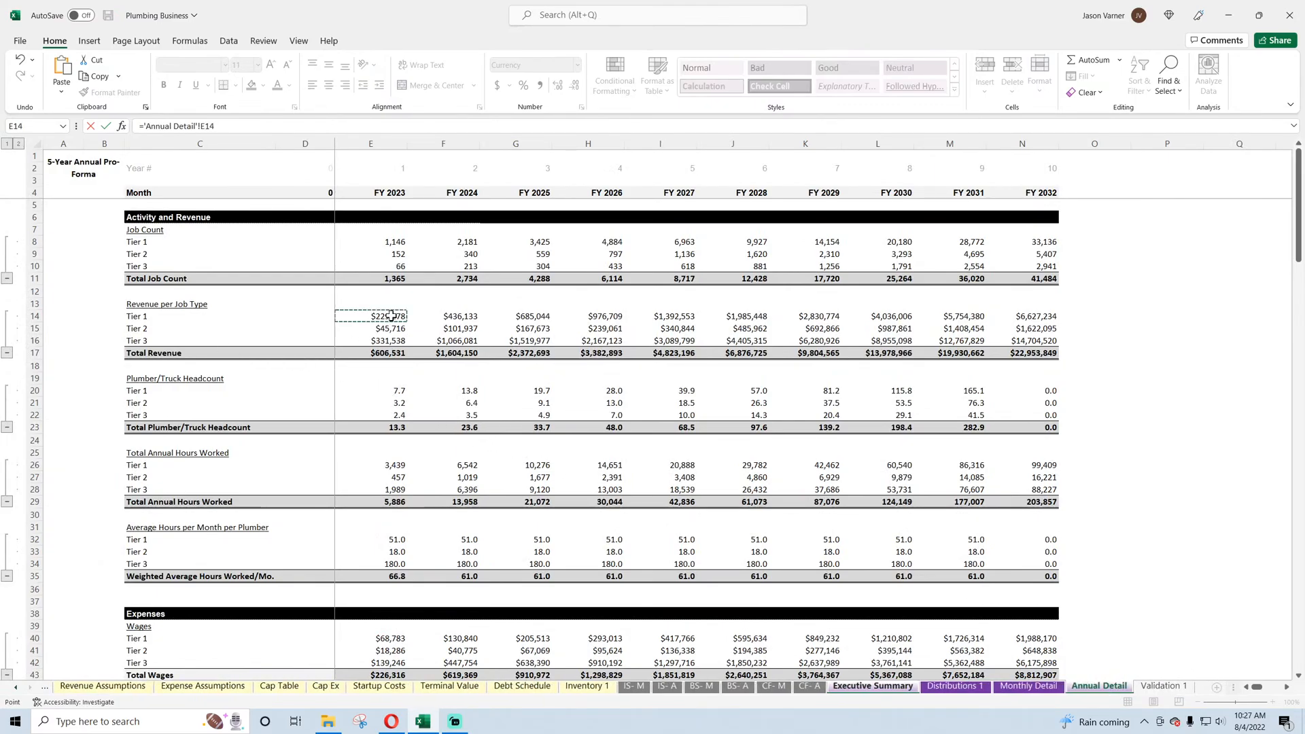
pyautogui.press('Return')
pyautogui.click(384, 215)
pyautogui.moveTo(383, 219); pyautogui.dragTo(385, 244)
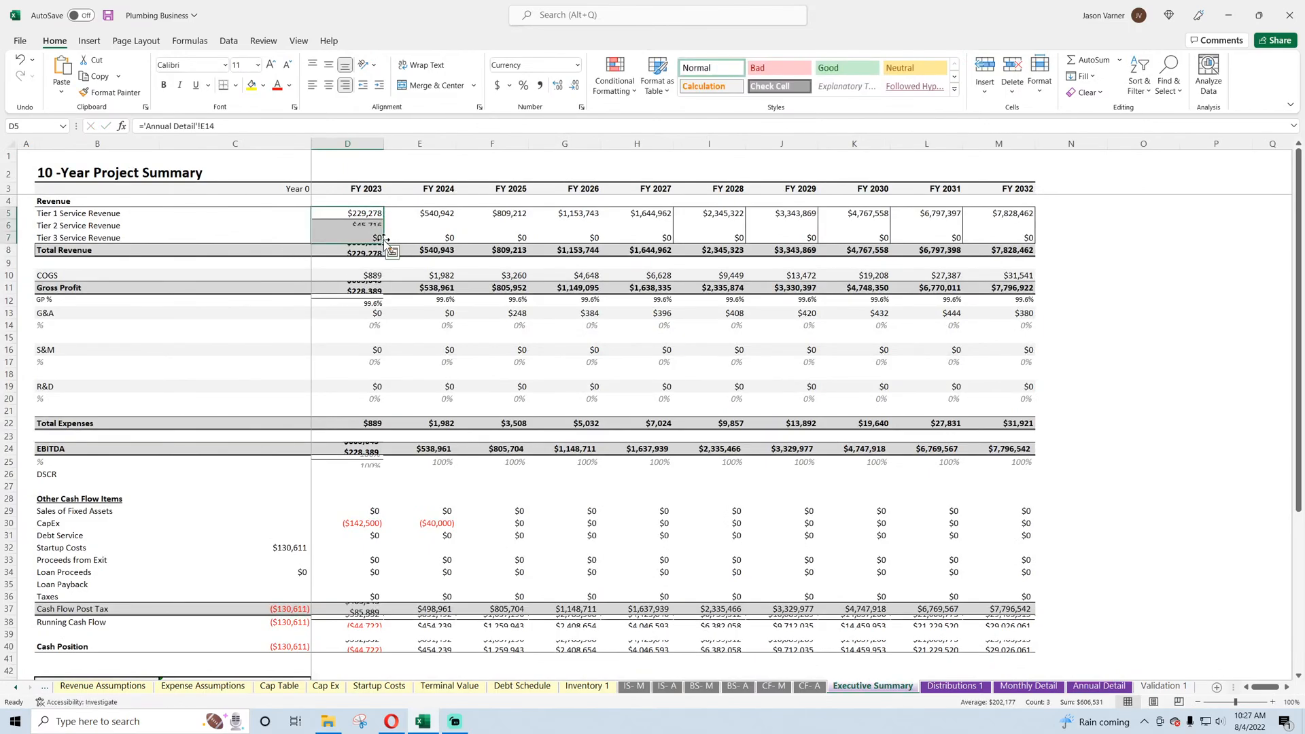
# - Remove all borders from the FY 2023 tier revenue cells D5:D7, then give them a bottom border
pyautogui.click(236, 86)
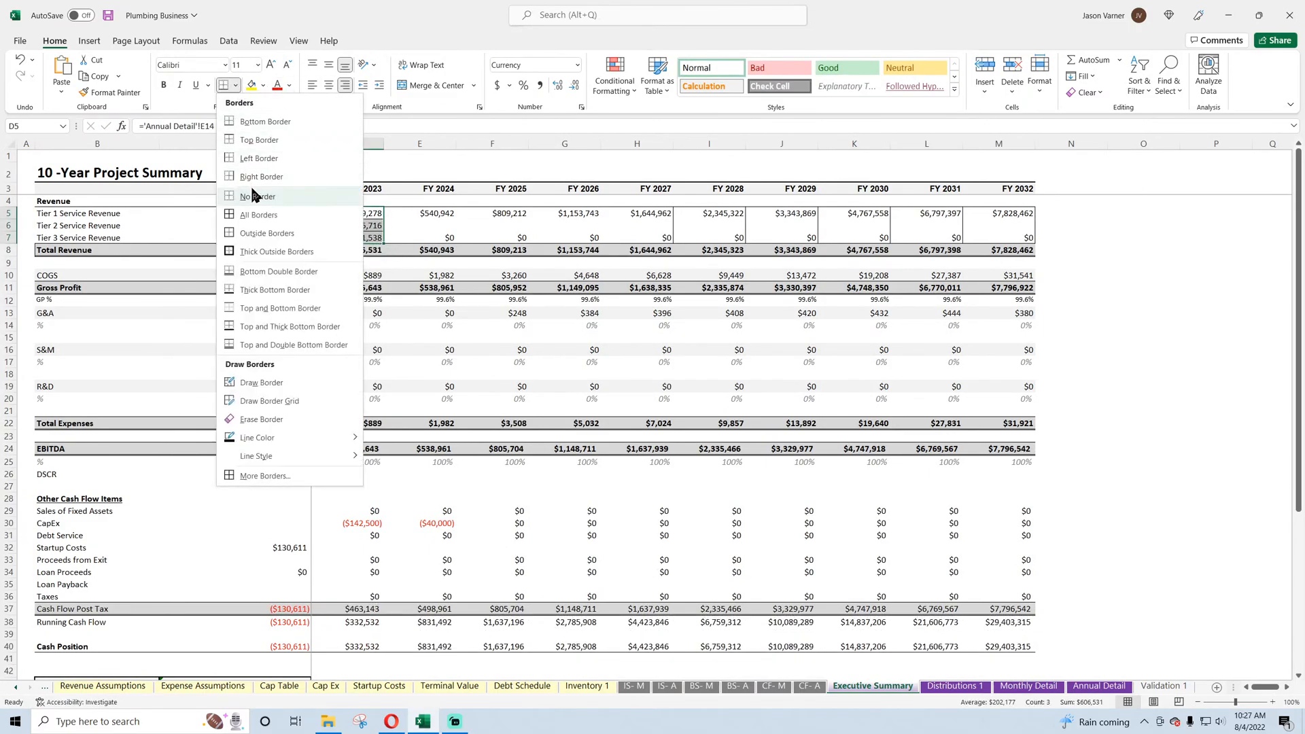
pyautogui.click(256, 196)
pyautogui.click(236, 86)
pyautogui.click(251, 121)
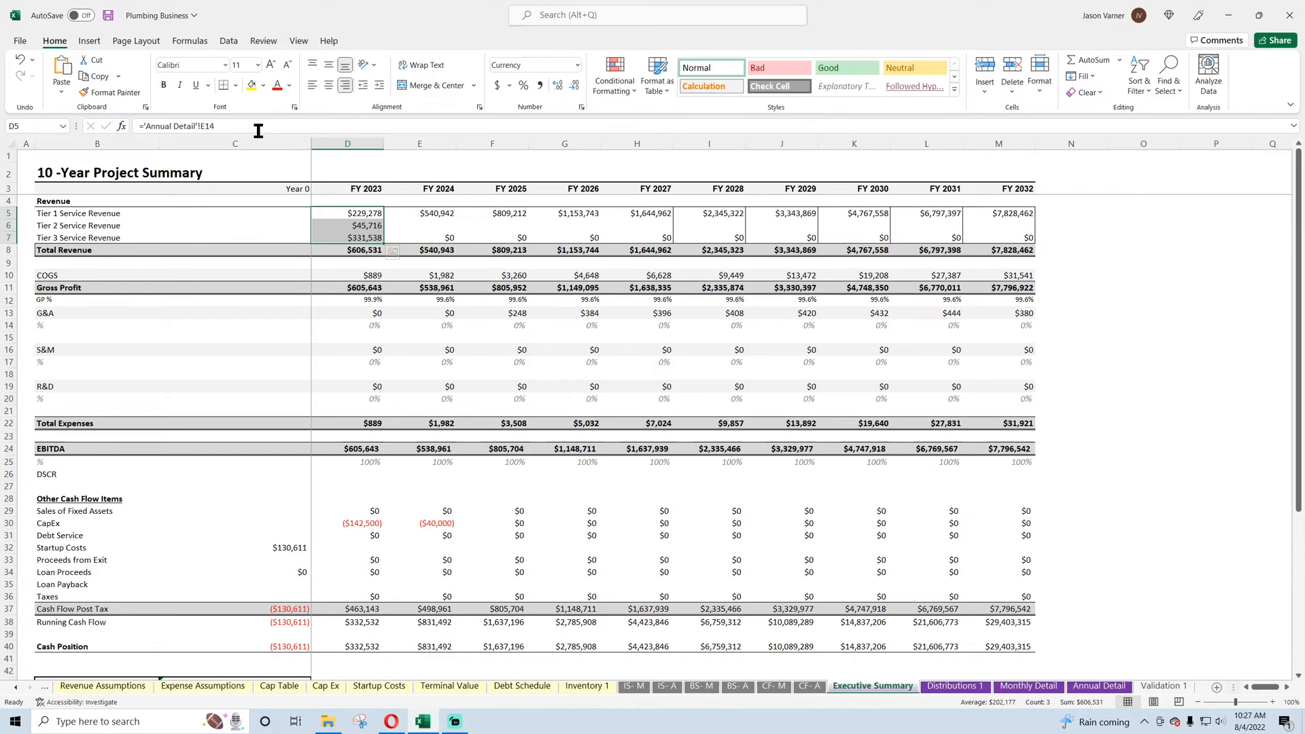
pyautogui.click(237, 86)
pyautogui.click(257, 124)
# - Fill the three FY 2023 tier revenue formulas across through FY 2032 and check the FY 2023 Total Revenue formula
pyautogui.moveTo(384, 243); pyautogui.dragTo(1030, 249)
pyautogui.click(1214, 363)
pyautogui.doubleClick(355, 250)
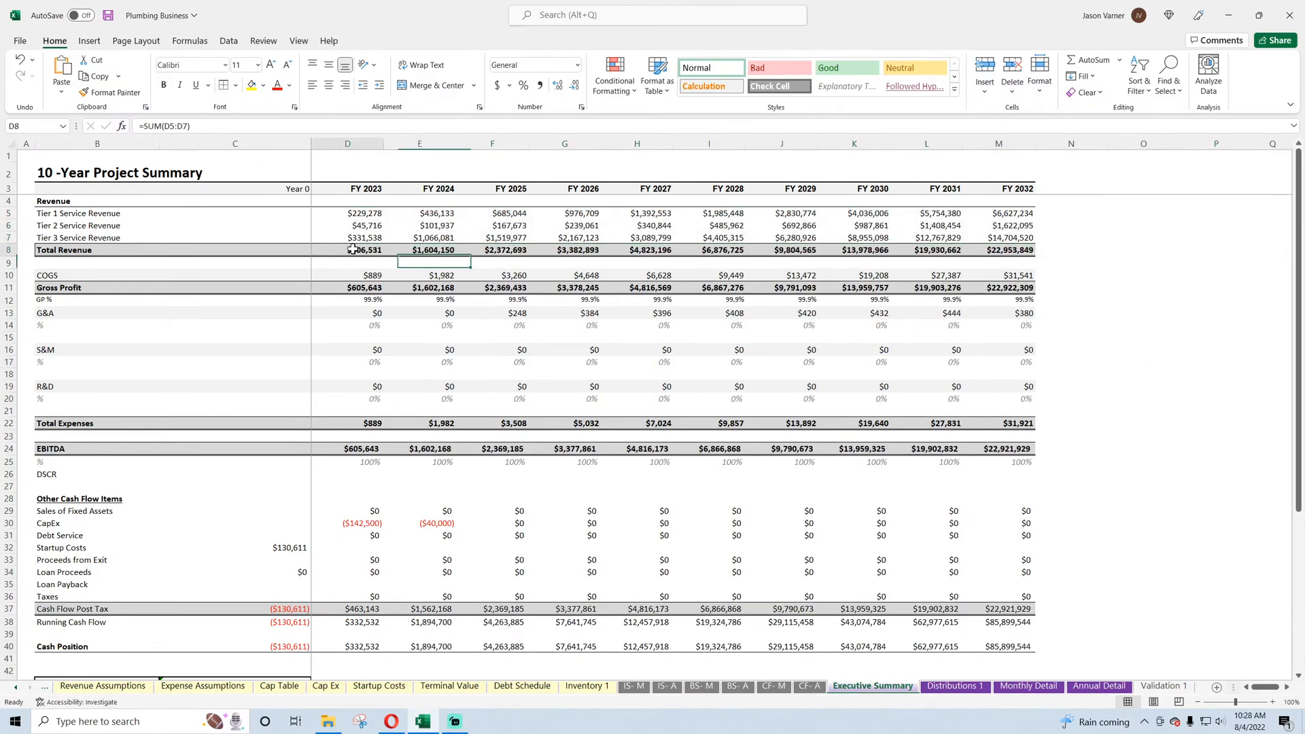
pyautogui.press('Return')
# - Link FY 2023 COGS to Total Materials/Equipment Costs with ='Annual Detail'!E55 and fill the formula across through FY 2032
pyautogui.click(368, 276)
pyautogui.press('Delete')
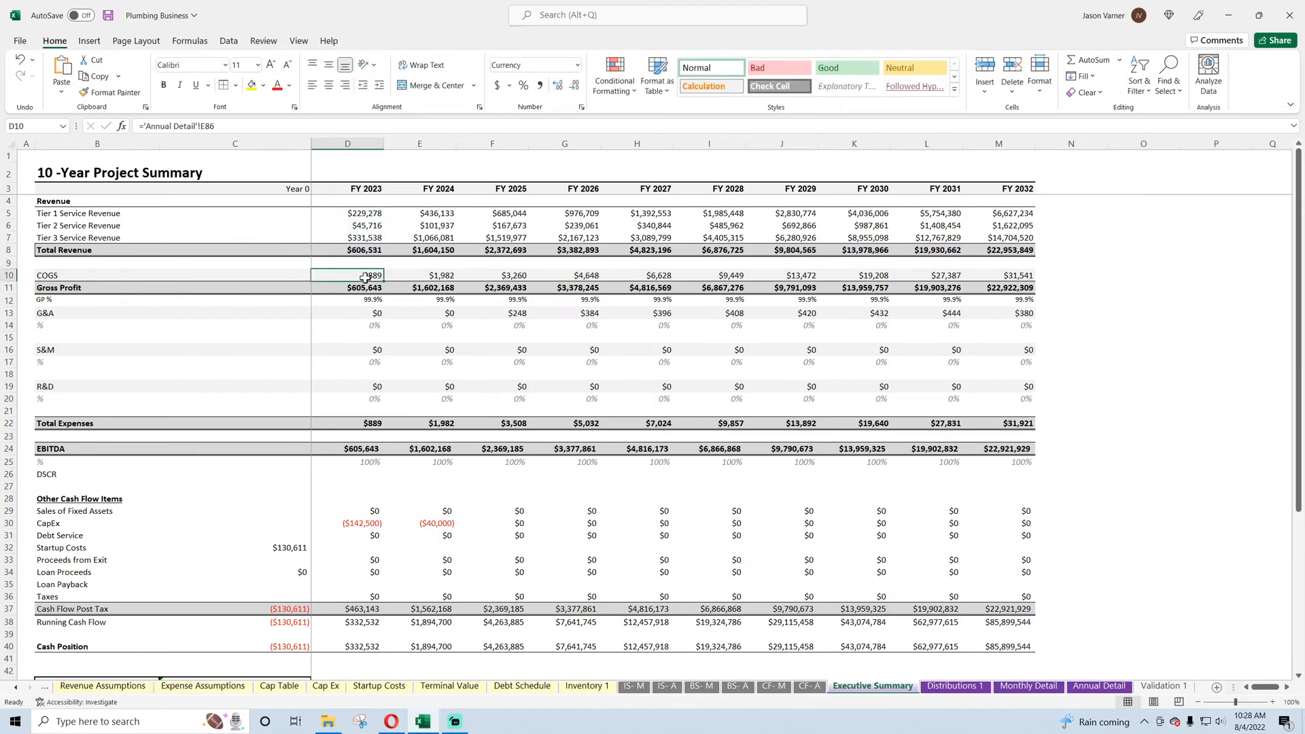
pyautogui.write('=')
pyautogui.click(1097, 686)
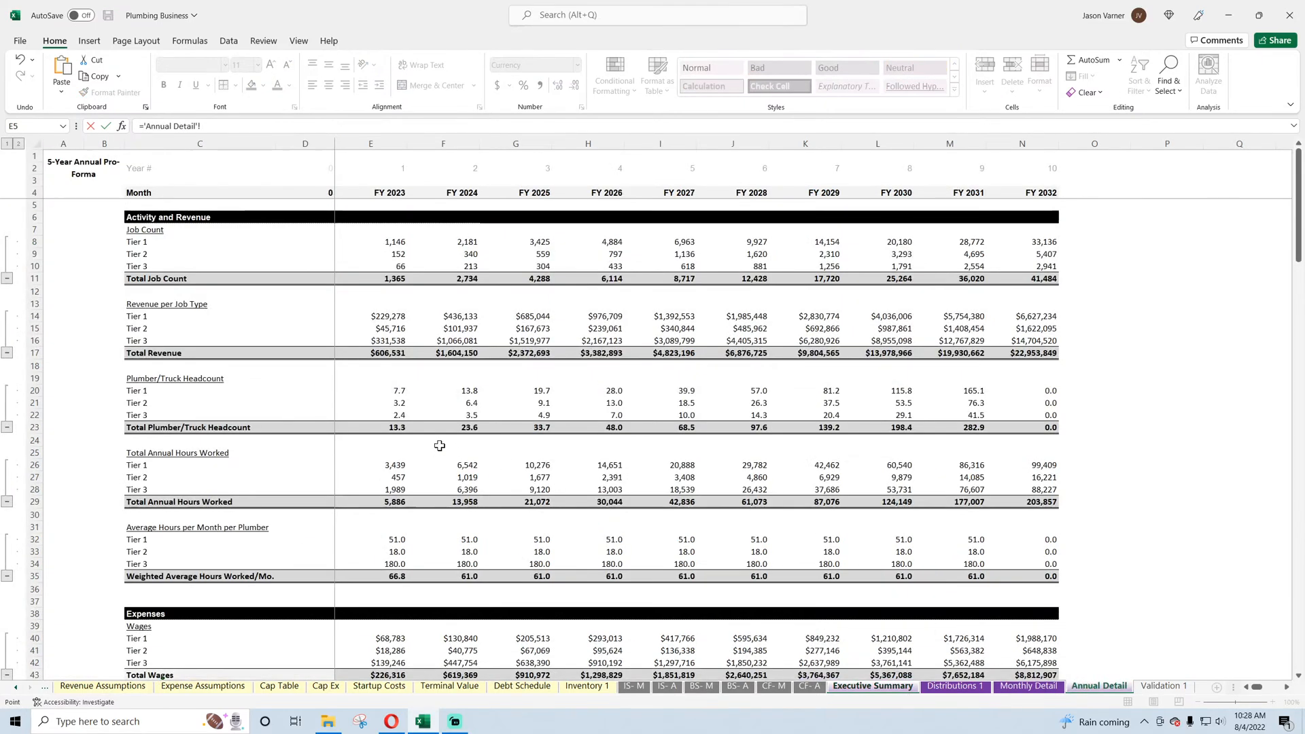
pyautogui.scroll(-4, 440, 445)
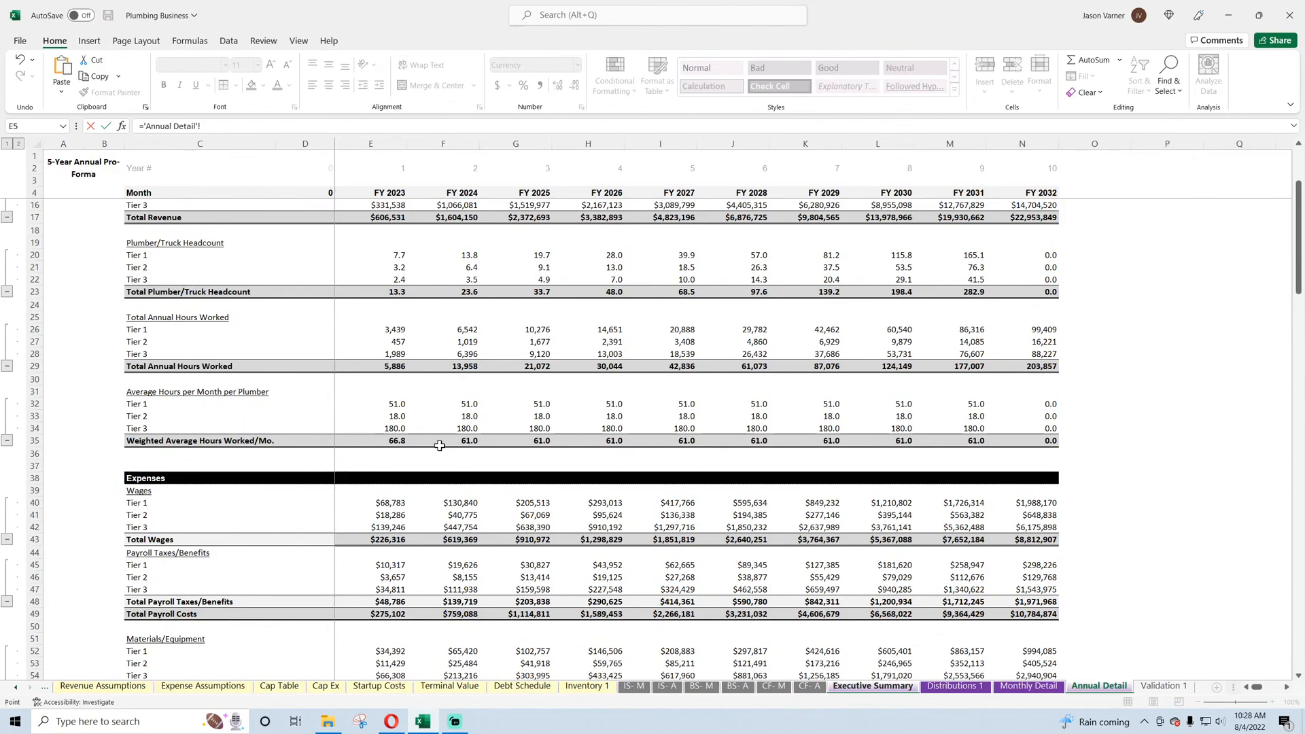
pyautogui.scroll(-4, 439, 445)
pyautogui.scroll(-7, 439, 445)
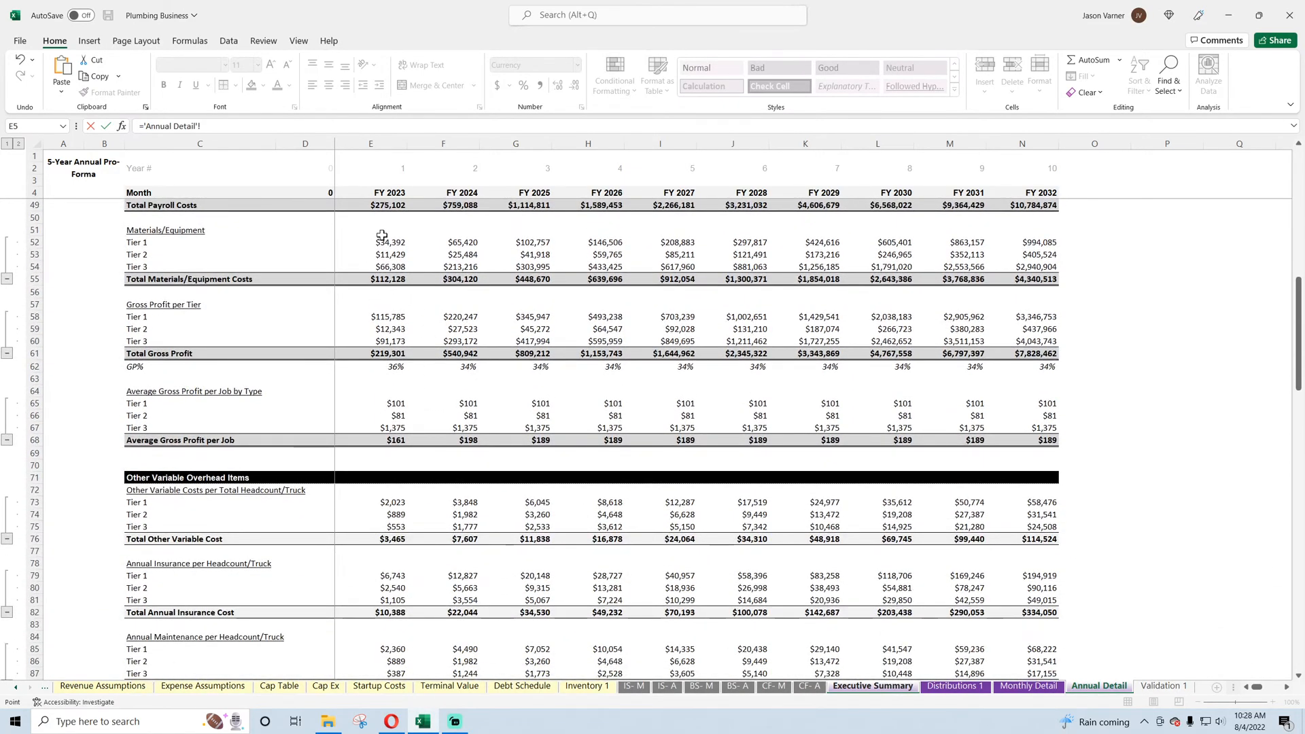
pyautogui.click(385, 280)
pyautogui.press('Return')
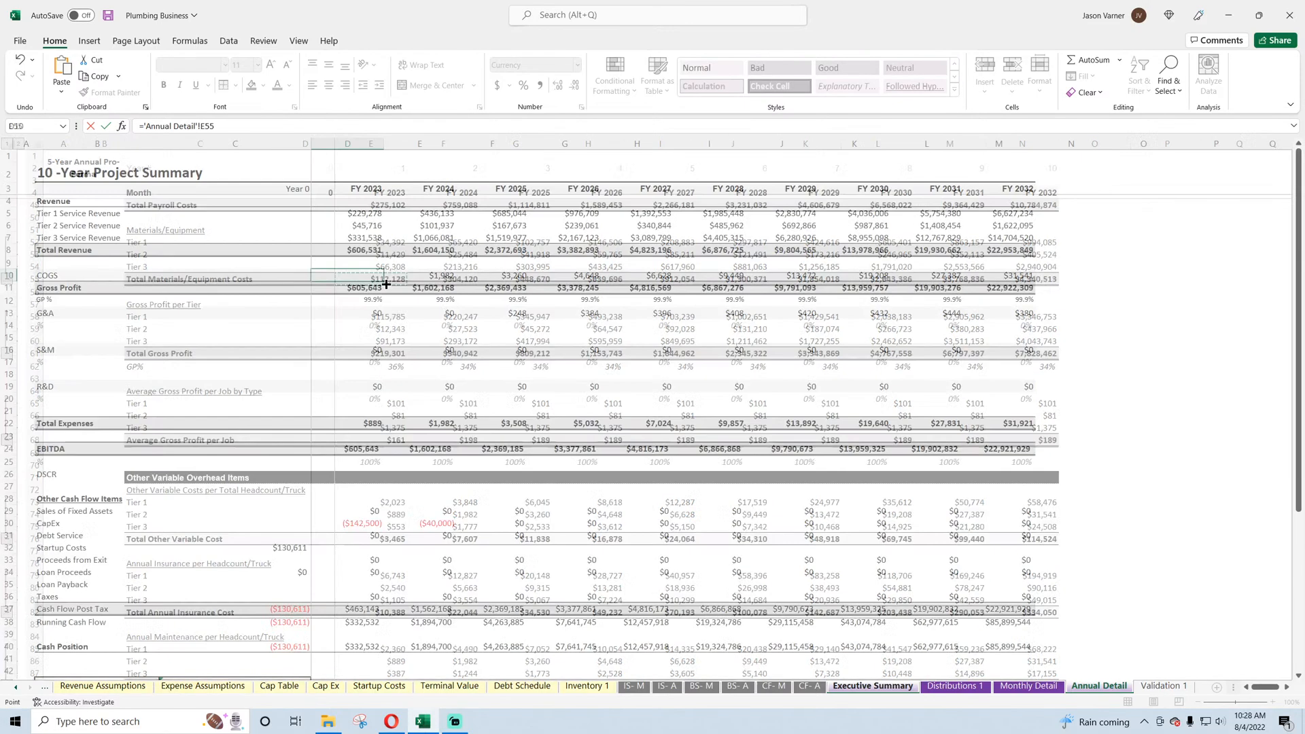
pyautogui.moveTo(379, 276); pyautogui.dragTo(1030, 277)
pyautogui.click(369, 298)
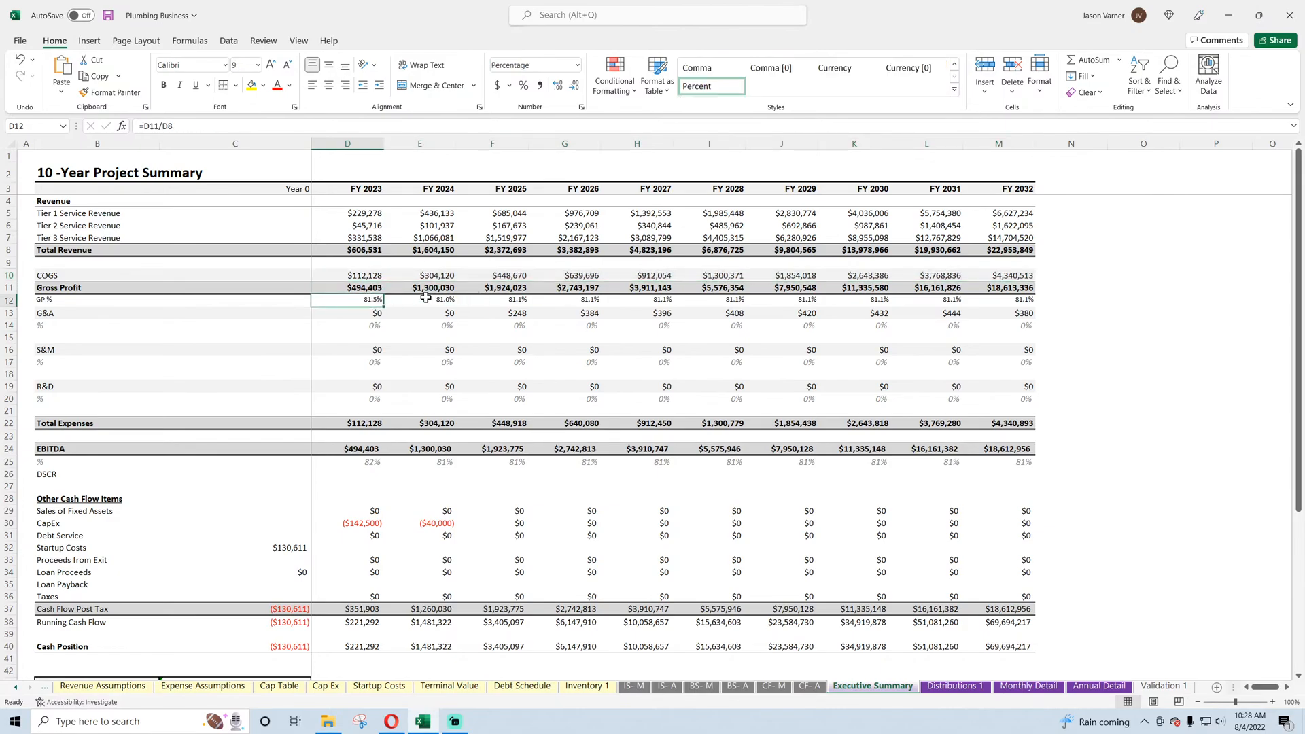
# - Try to build the FY 2023 G&A formula in D13 as the sum of Annual Detail cells E76, E82 and E88
pyautogui.click(365, 310)
pyautogui.write('=')
pyautogui.click(1091, 685)
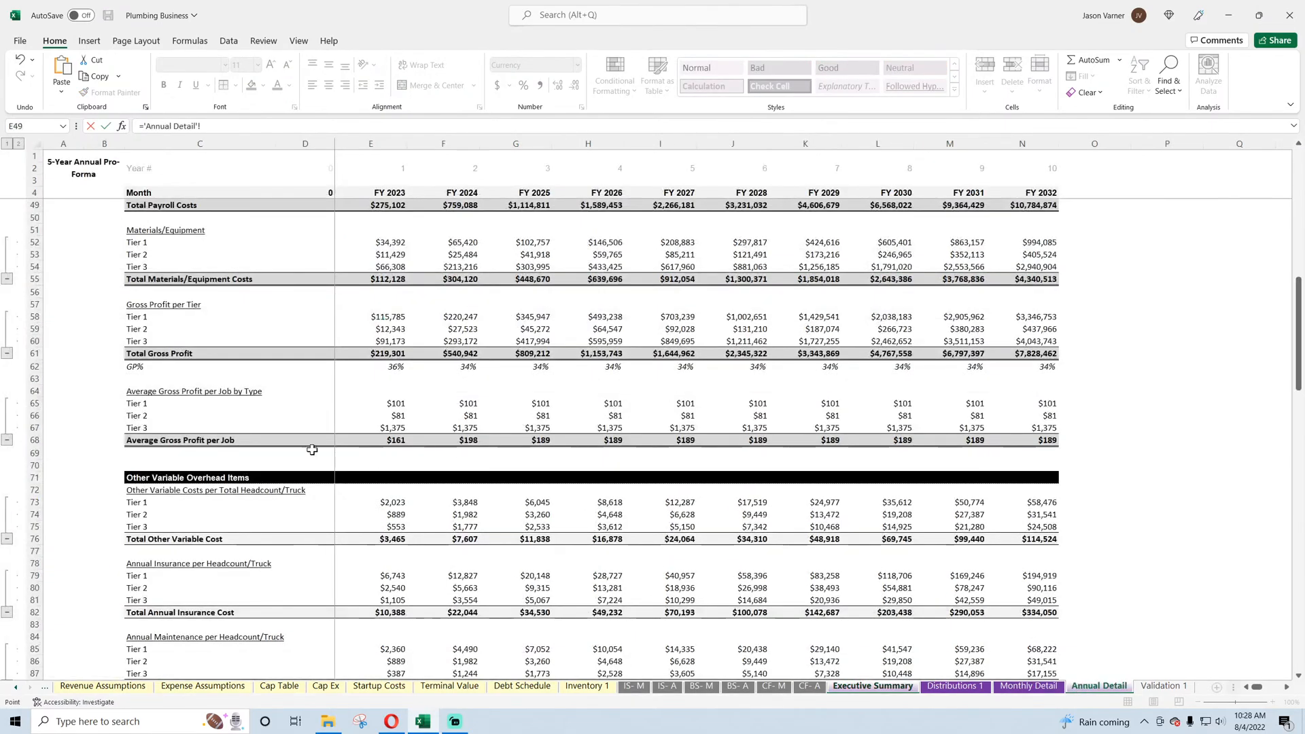
pyautogui.scroll(-4, 315, 444)
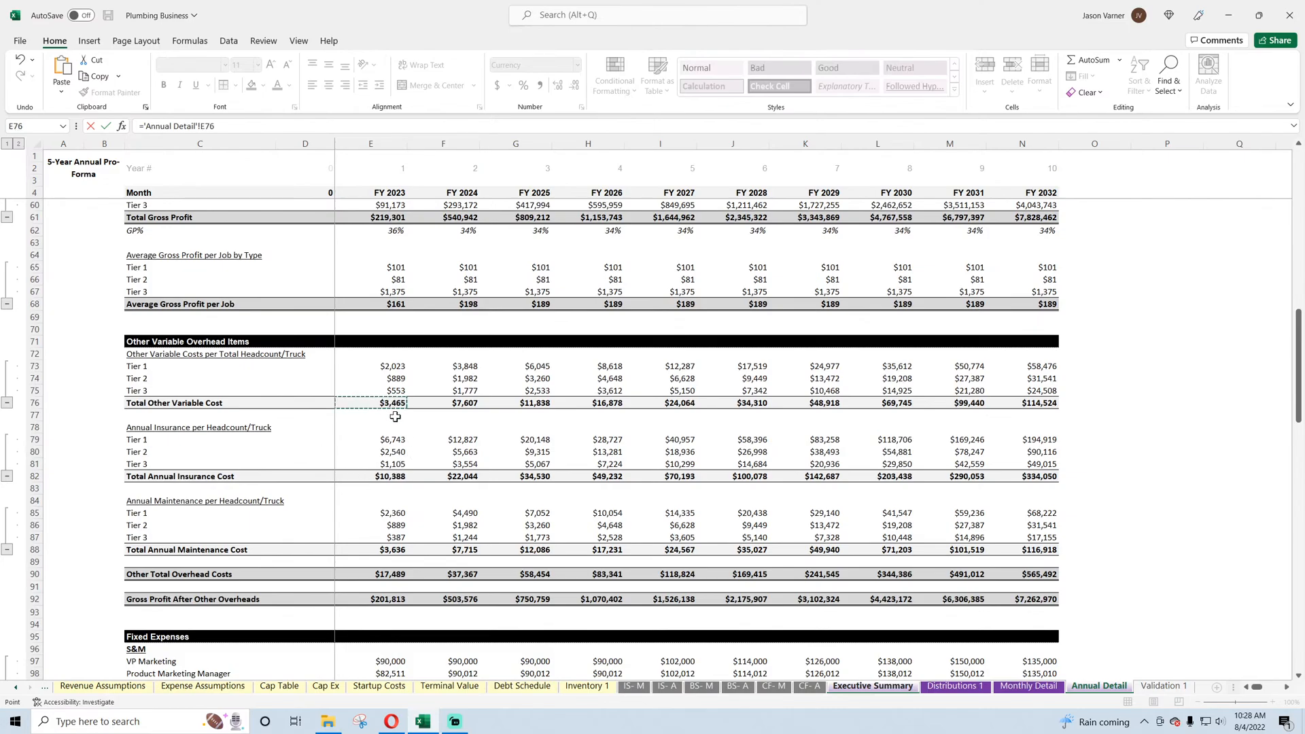
pyautogui.click(391, 478)
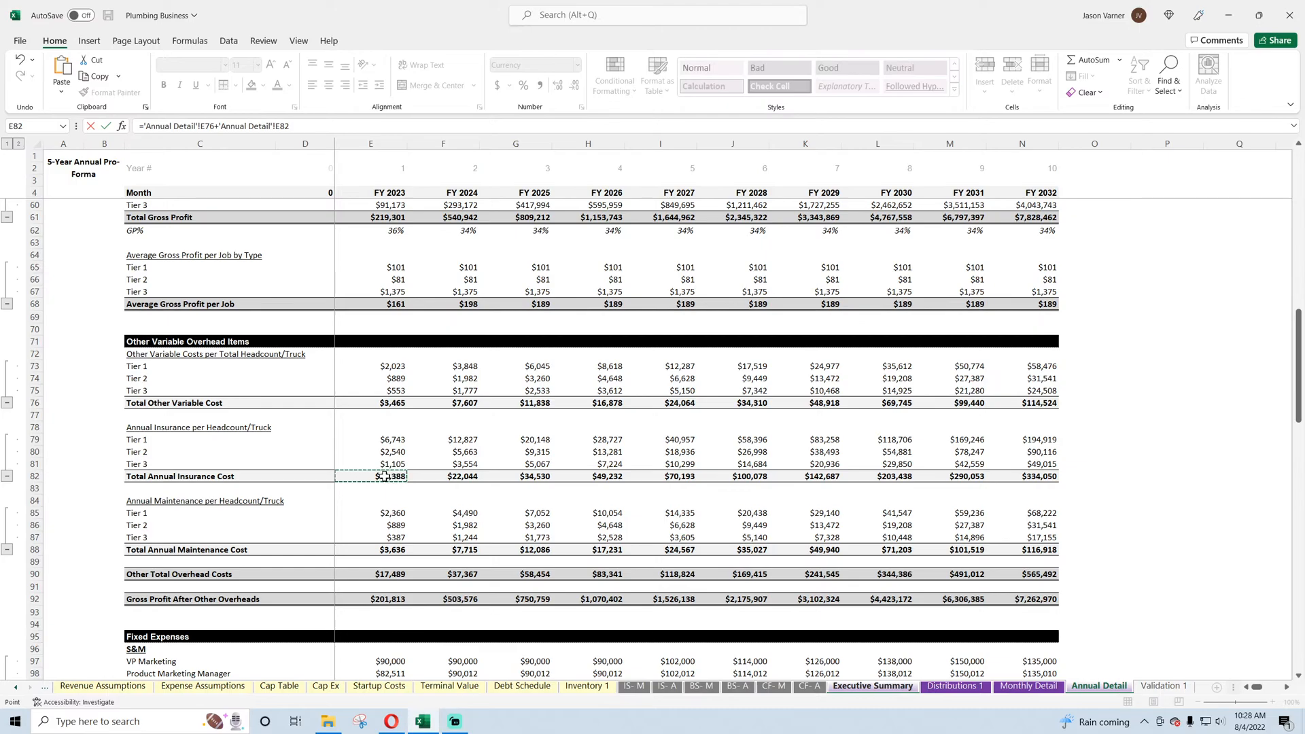
pyautogui.write('+')
pyautogui.click(390, 550)
# - Replace the FY 2023 G&A formula with ='Annual Detail'!E90+'Annual Detail'!E165, combining other overhead and general and administrative costs
pyautogui.moveTo(405, 125); pyautogui.dragTo(4, 124)
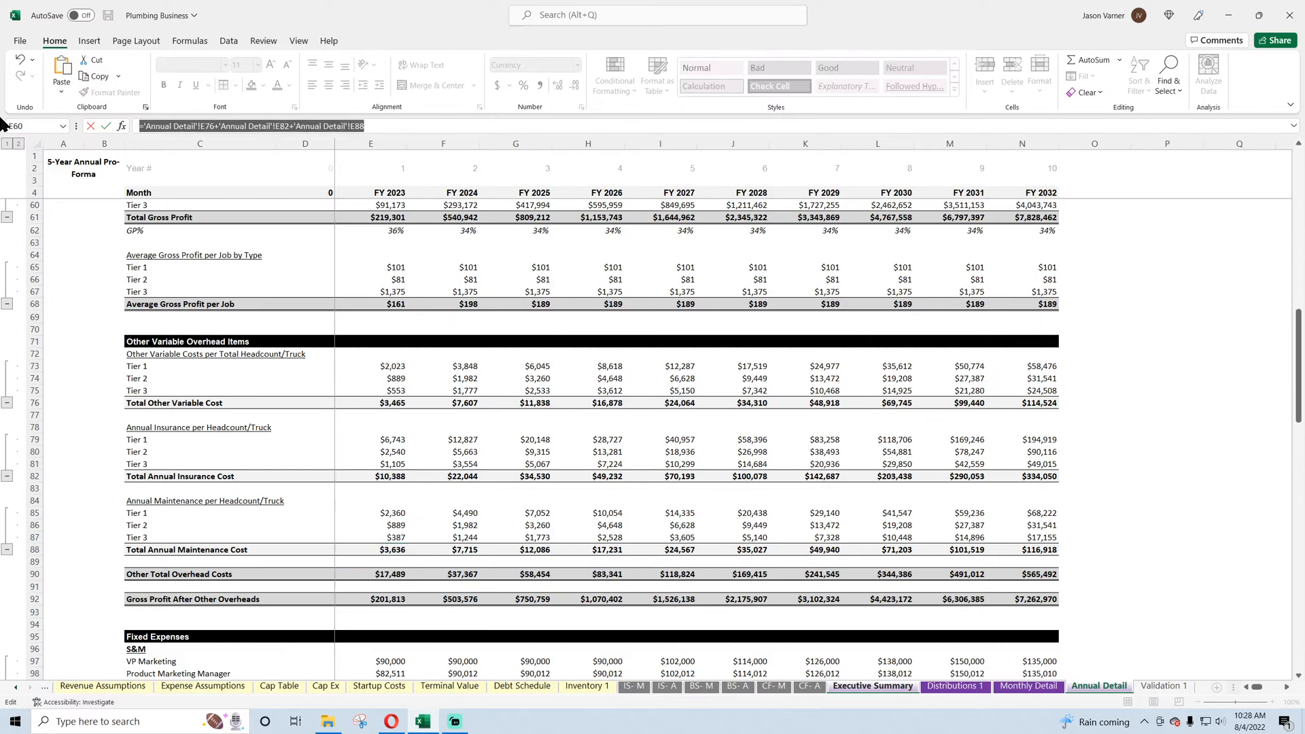
pyautogui.write('=')
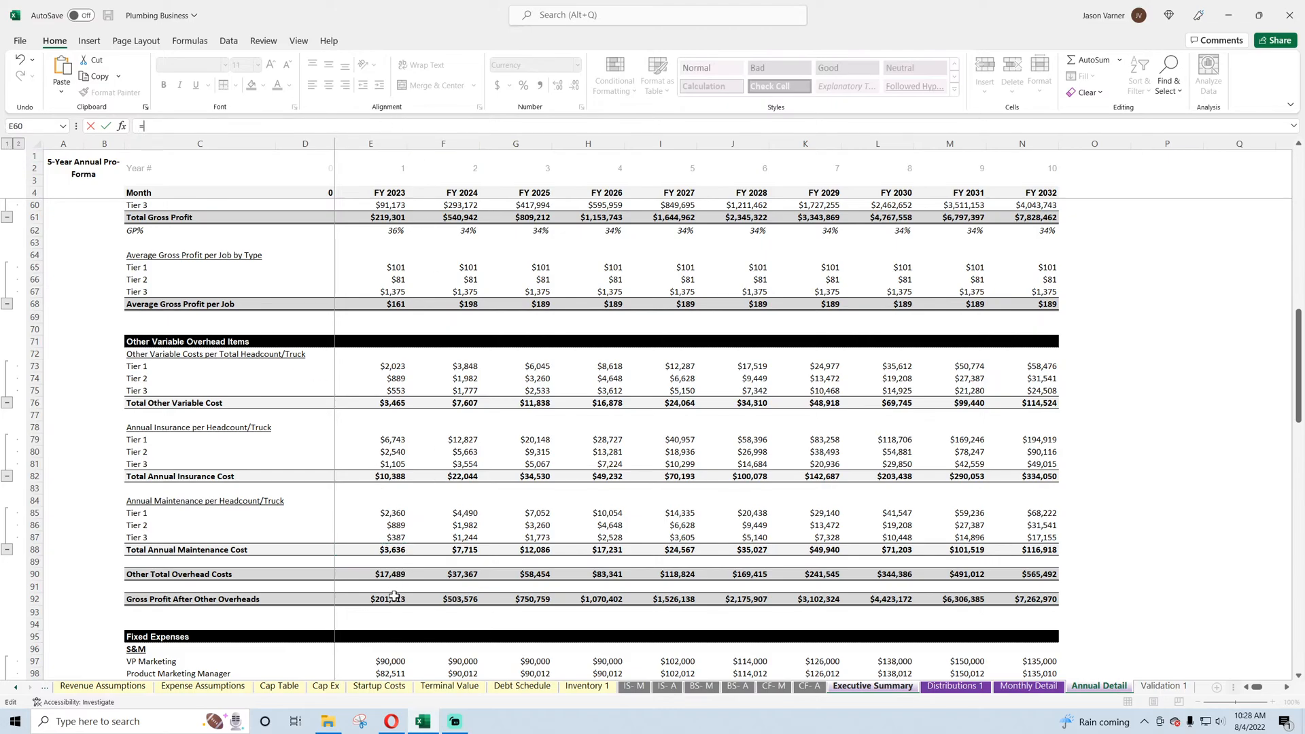
pyautogui.click(392, 574)
pyautogui.write('+')
pyautogui.scroll(-4, 470, 507)
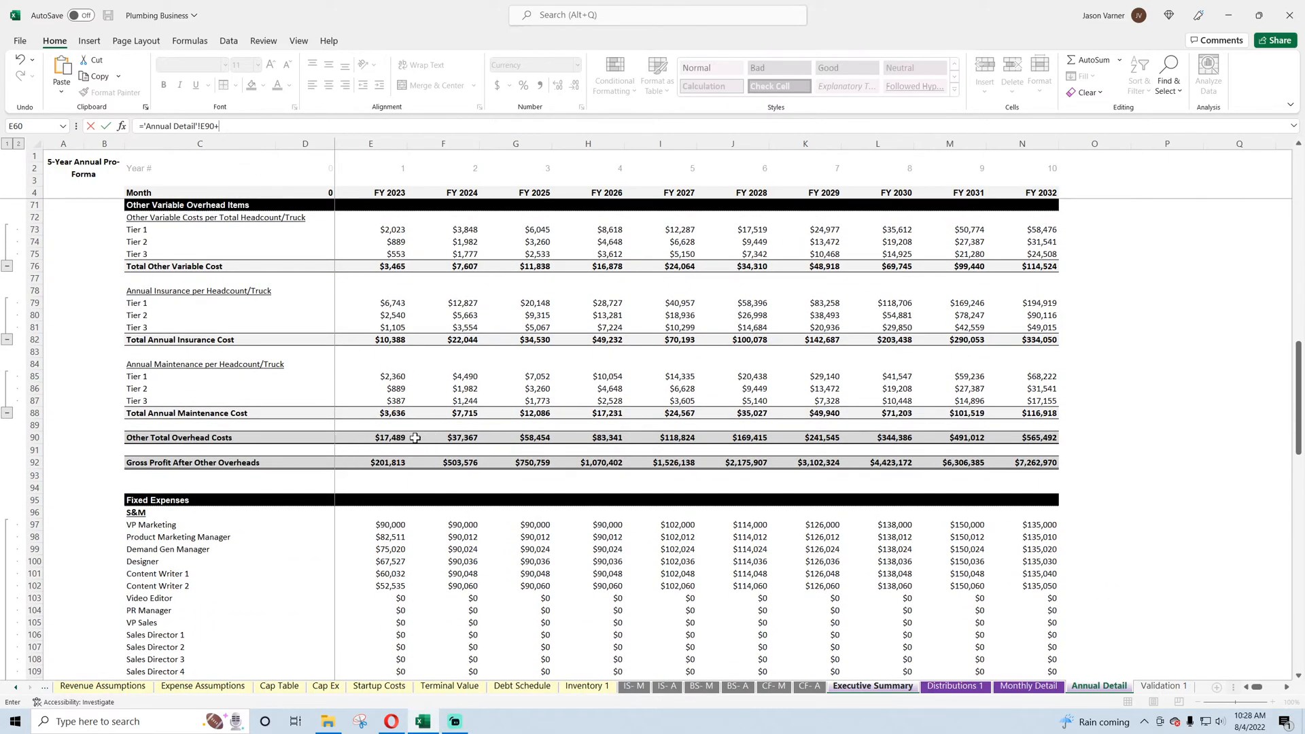
pyautogui.scroll(-20, 390, 441)
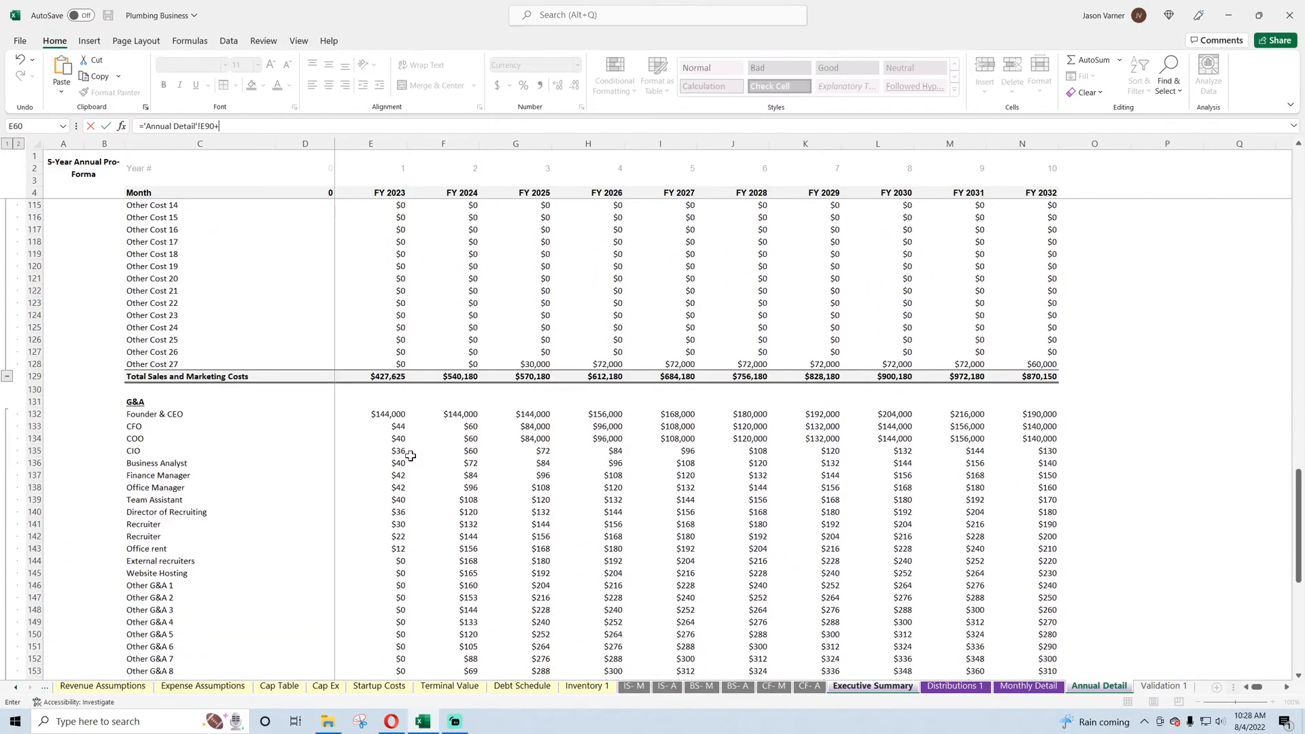
pyautogui.click(391, 547)
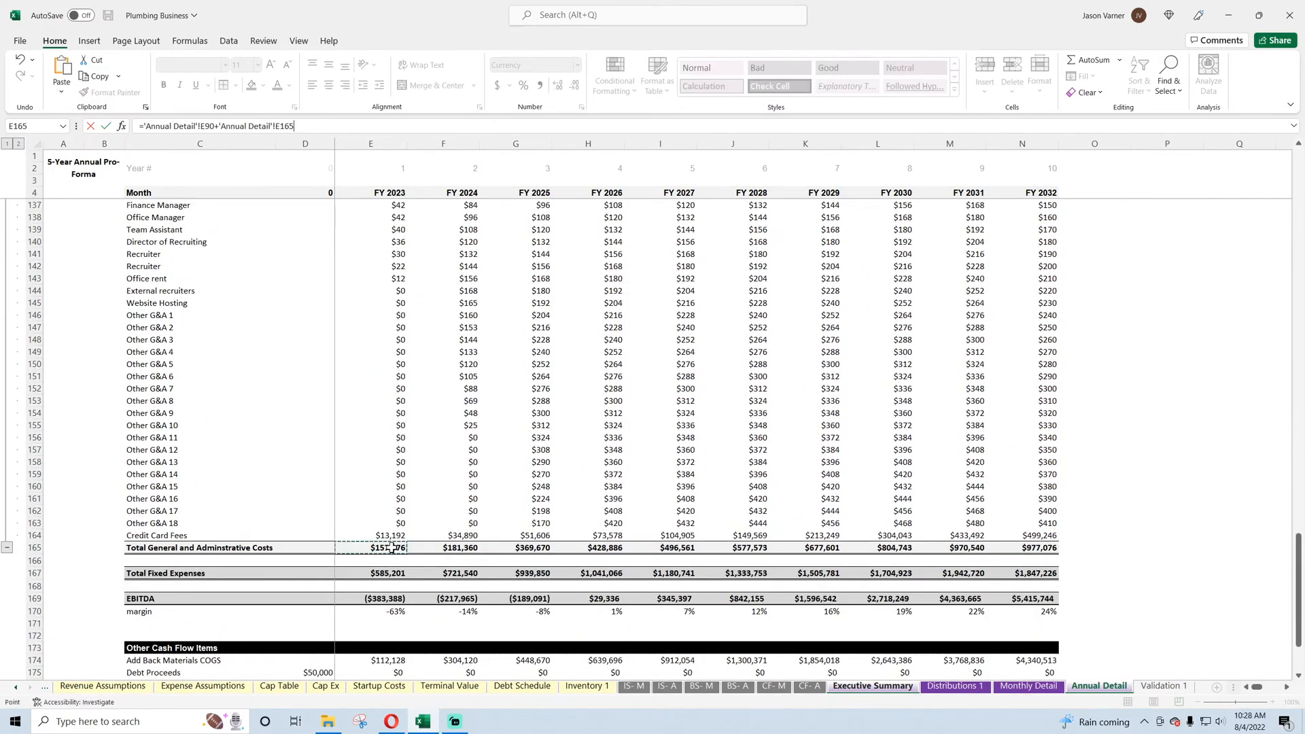
pyautogui.press('Return')
pyautogui.press('Up')
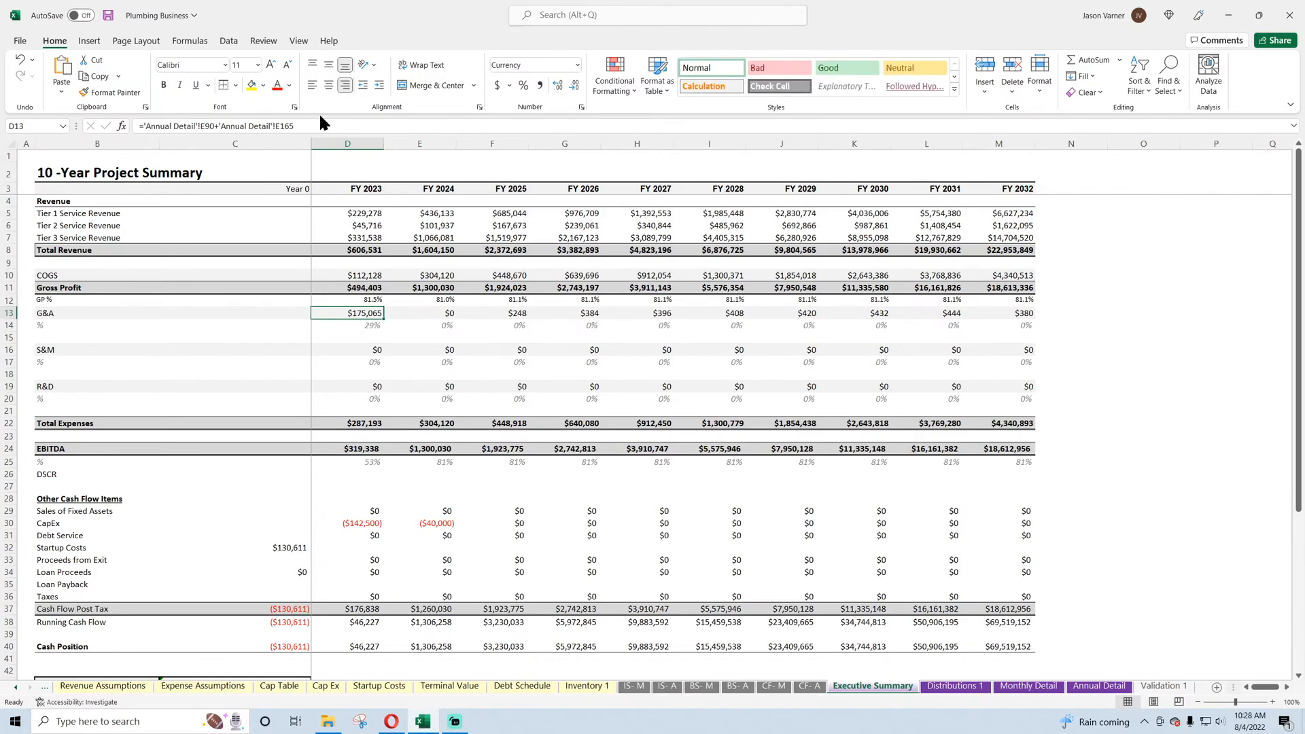
pyautogui.click(323, 126)
pyautogui.write('+')
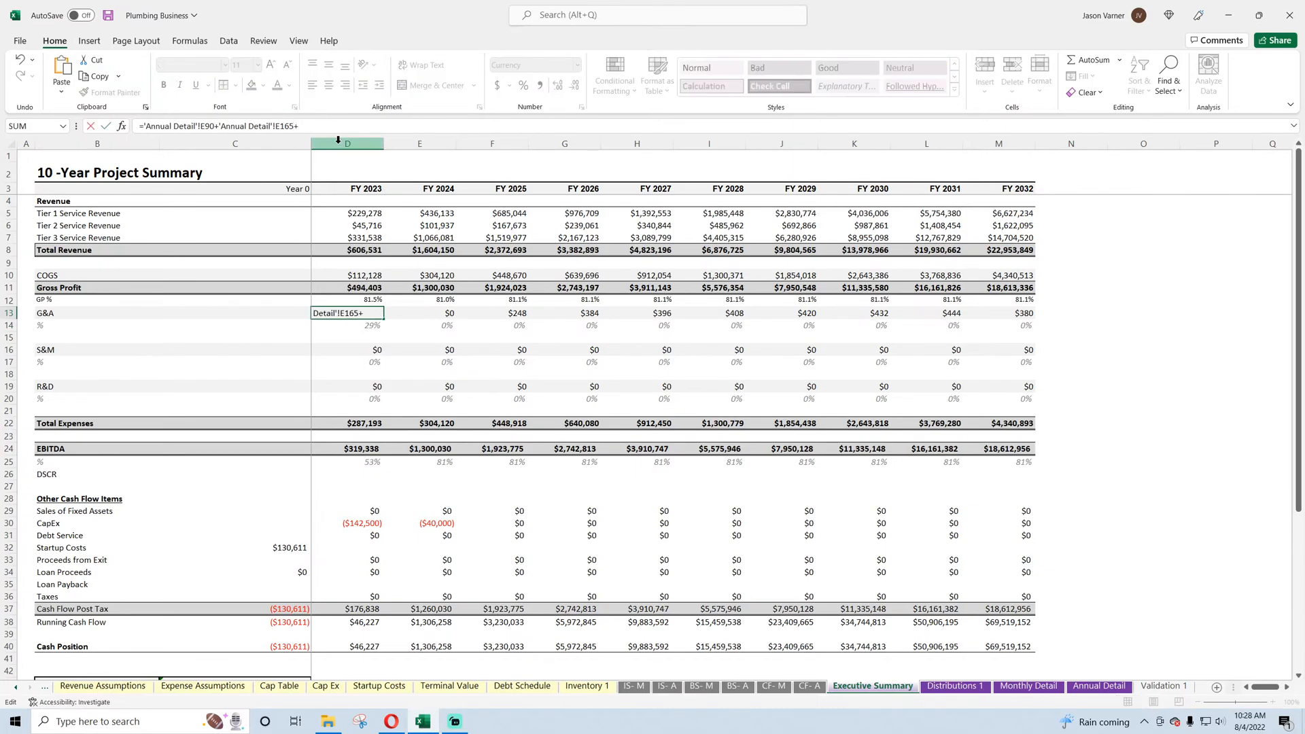
pyautogui.click(1098, 686)
pyautogui.scroll(-10, 460, 530)
pyautogui.scroll(4, 460, 531)
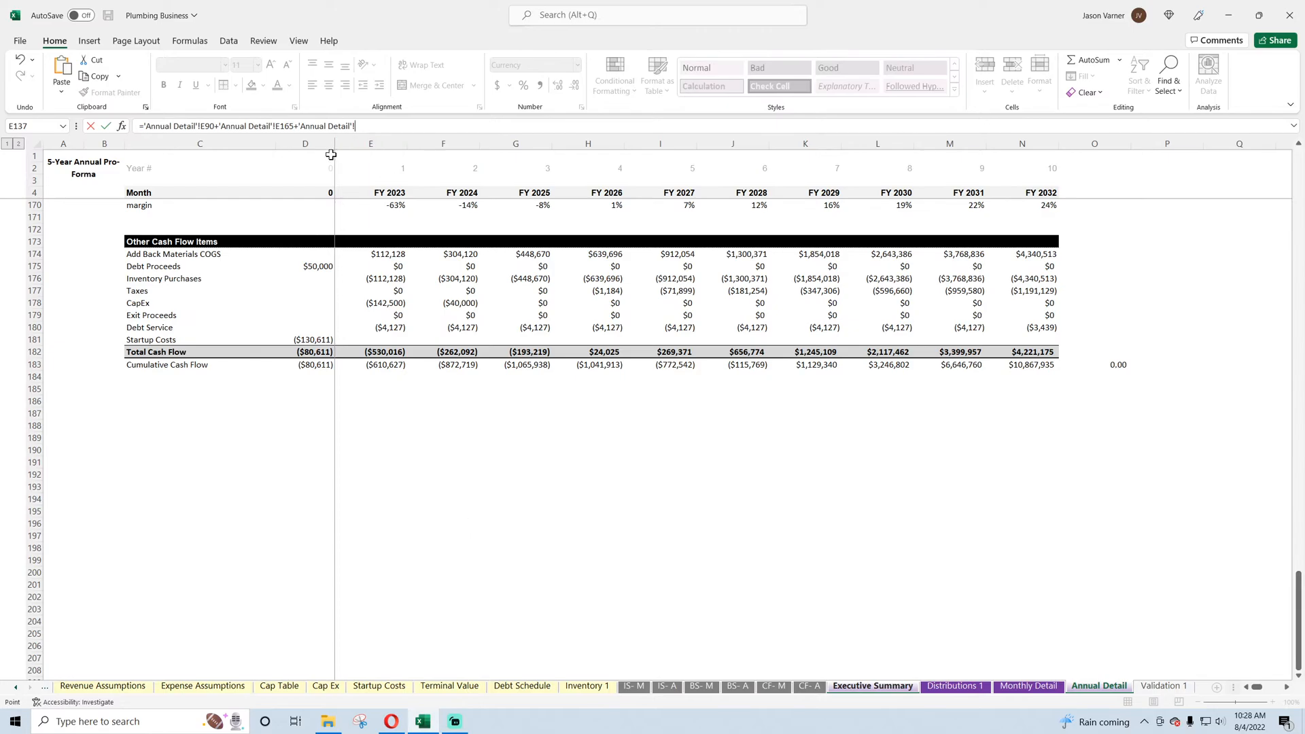
pyautogui.press('BackSpace')
pyautogui.press('BackSpace')
pyautogui.press('BackSpace')
pyautogui.press('BackSpace')
pyautogui.press('BackSpace')
pyautogui.press('BackSpace')
pyautogui.press('BackSpace')
pyautogui.press('BackSpace')
pyautogui.press('BackSpace')
pyautogui.press('BackSpace')
pyautogui.press('BackSpace')
pyautogui.press('BackSpace')
pyautogui.press('BackSpace')
pyautogui.press('BackSpace')
pyautogui.press('BackSpace')
pyautogui.press('BackSpace')
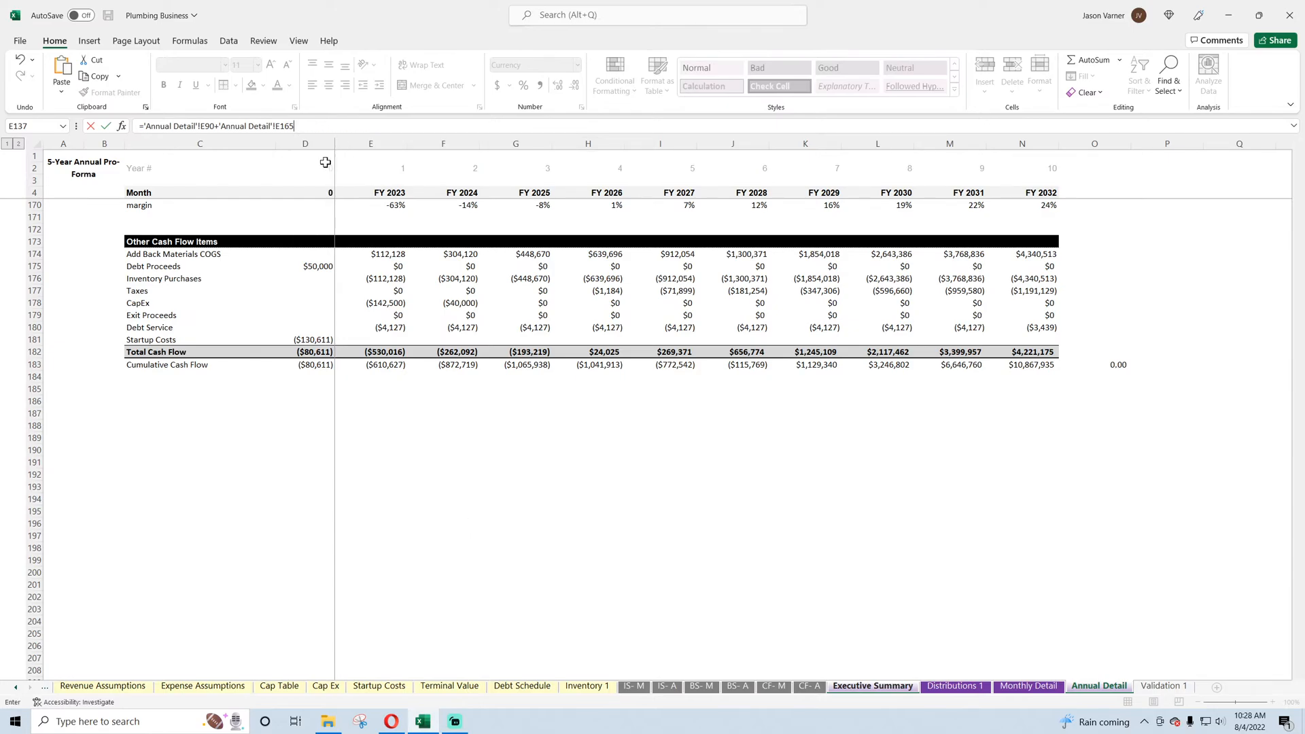
# - Fill the FY 2023 G&A formula across through FY 2032
pyautogui.press('Return')
pyautogui.click(367, 314)
pyautogui.moveTo(383, 319); pyautogui.dragTo(1019, 326)
# - Link FY 2023 S&M to Total Sales and Marketing Costs in Annual Detail cell E129 and fill it across through FY 2032
pyautogui.click(367, 349)
pyautogui.write('=')
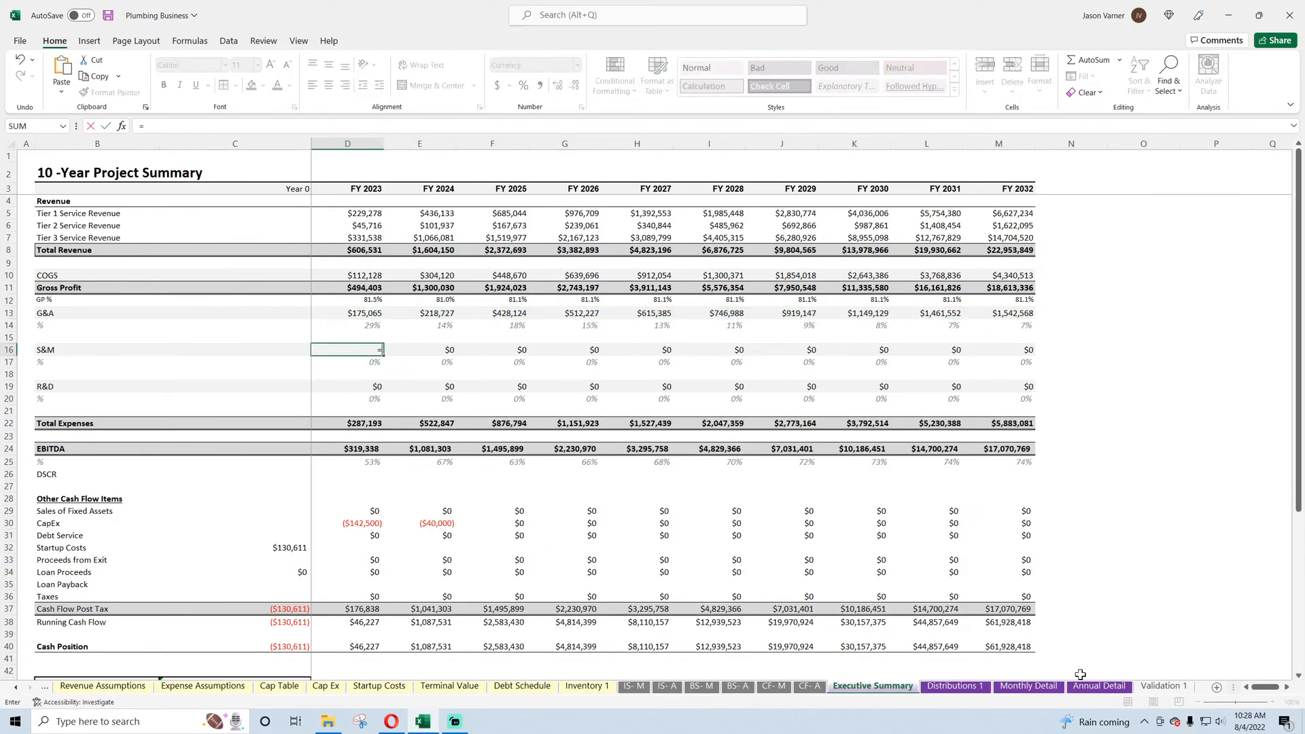
pyautogui.click(1097, 685)
pyautogui.scroll(18, 308, 422)
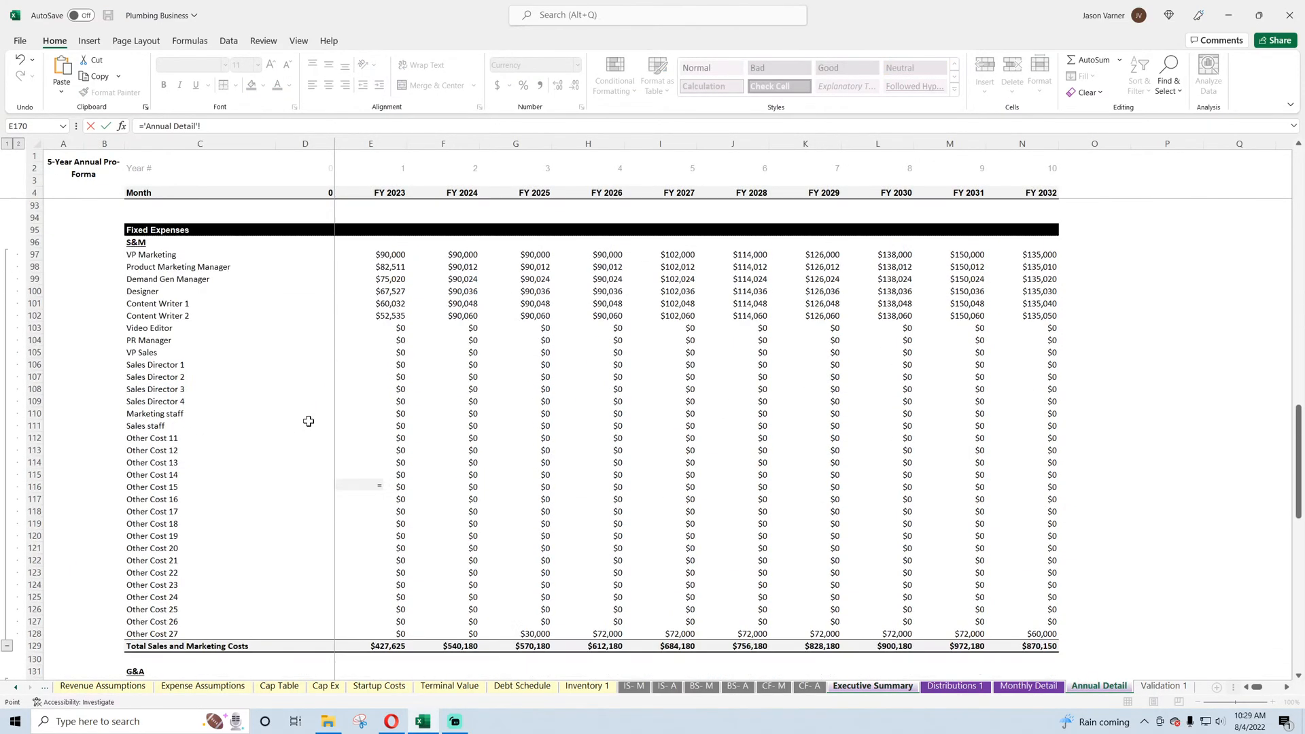
pyautogui.click(403, 383)
pyautogui.press('Return')
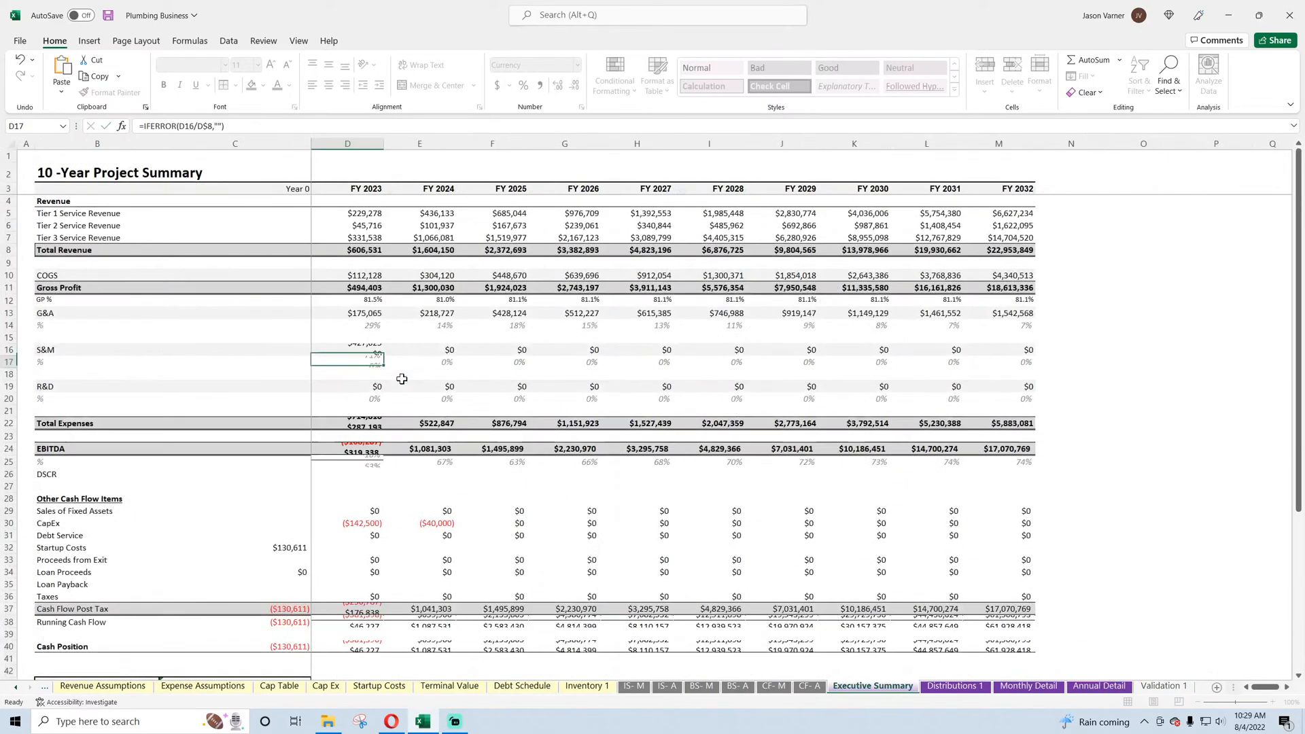
pyautogui.click(367, 349)
pyautogui.moveTo(384, 355); pyautogui.dragTo(1023, 357)
# - Clear all contents and formatting from the R&D and R&D percentage rows in B19:M20
pyautogui.click(362, 386)
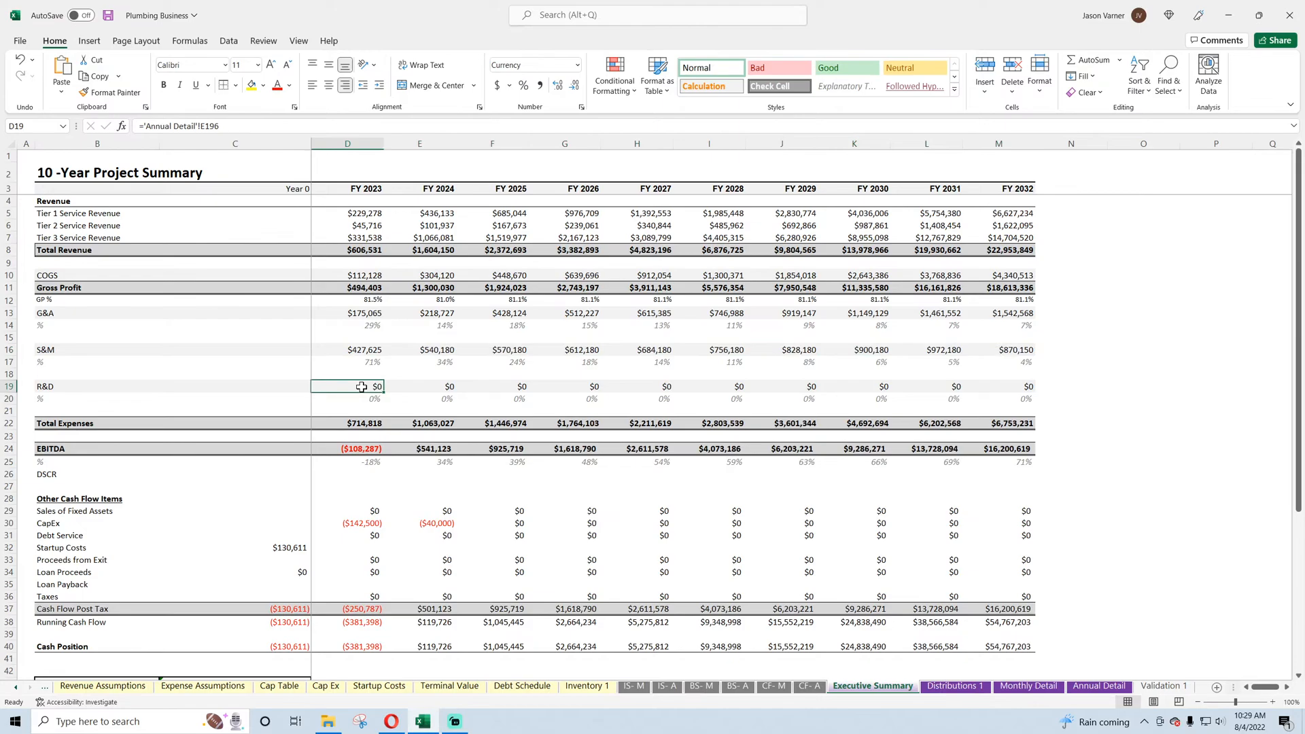
pyautogui.moveTo(42, 386); pyautogui.dragTo(102, 398)
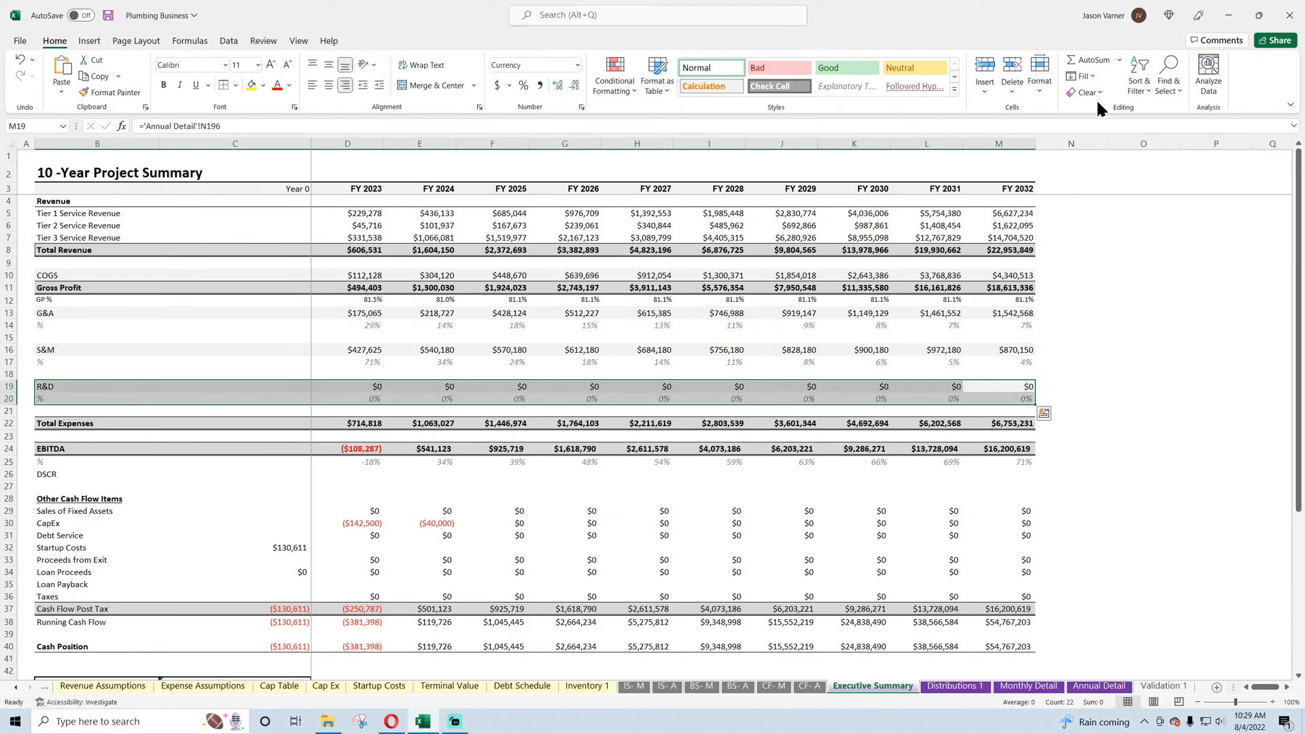
pyautogui.click(1087, 92)
pyautogui.click(1101, 110)
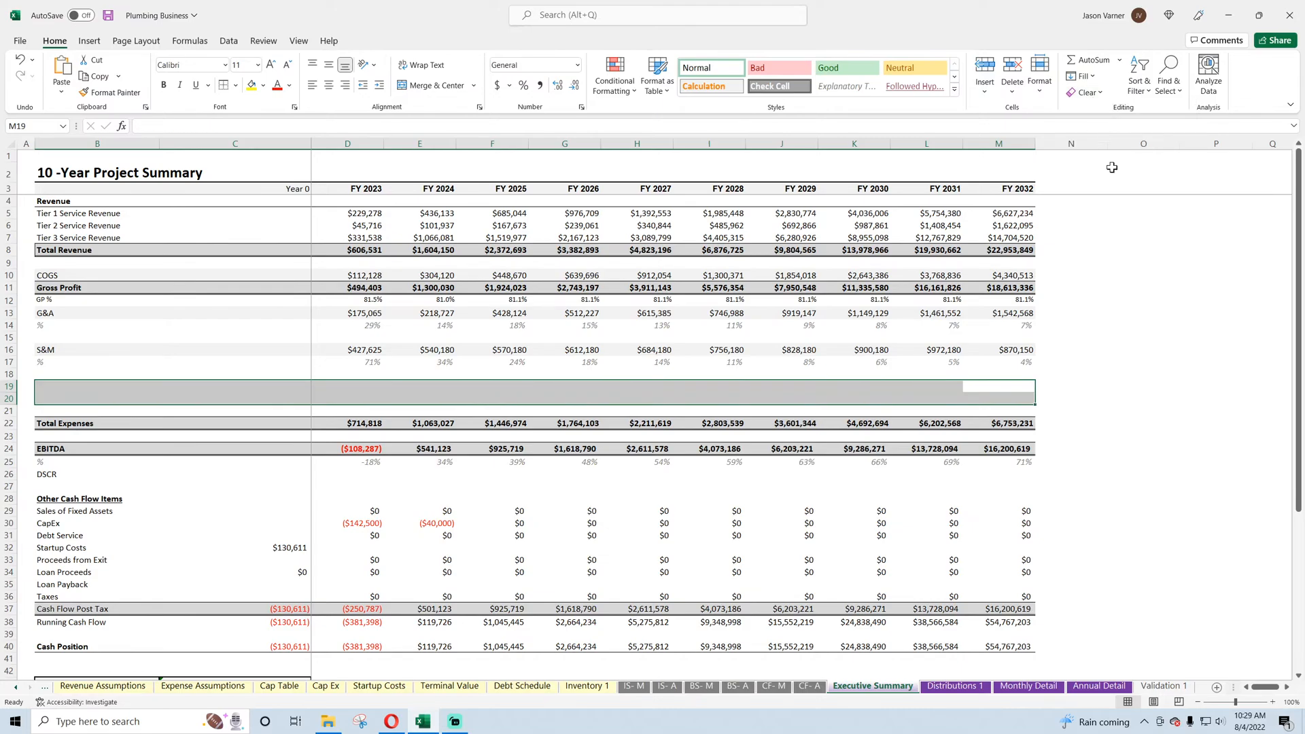
# - Examine the FY 2023 Total Expenses formula and compare the summary's EBITDA row with the EBITDA row on Annual Detail
pyautogui.click(368, 424)
pyautogui.doubleClick(367, 424)
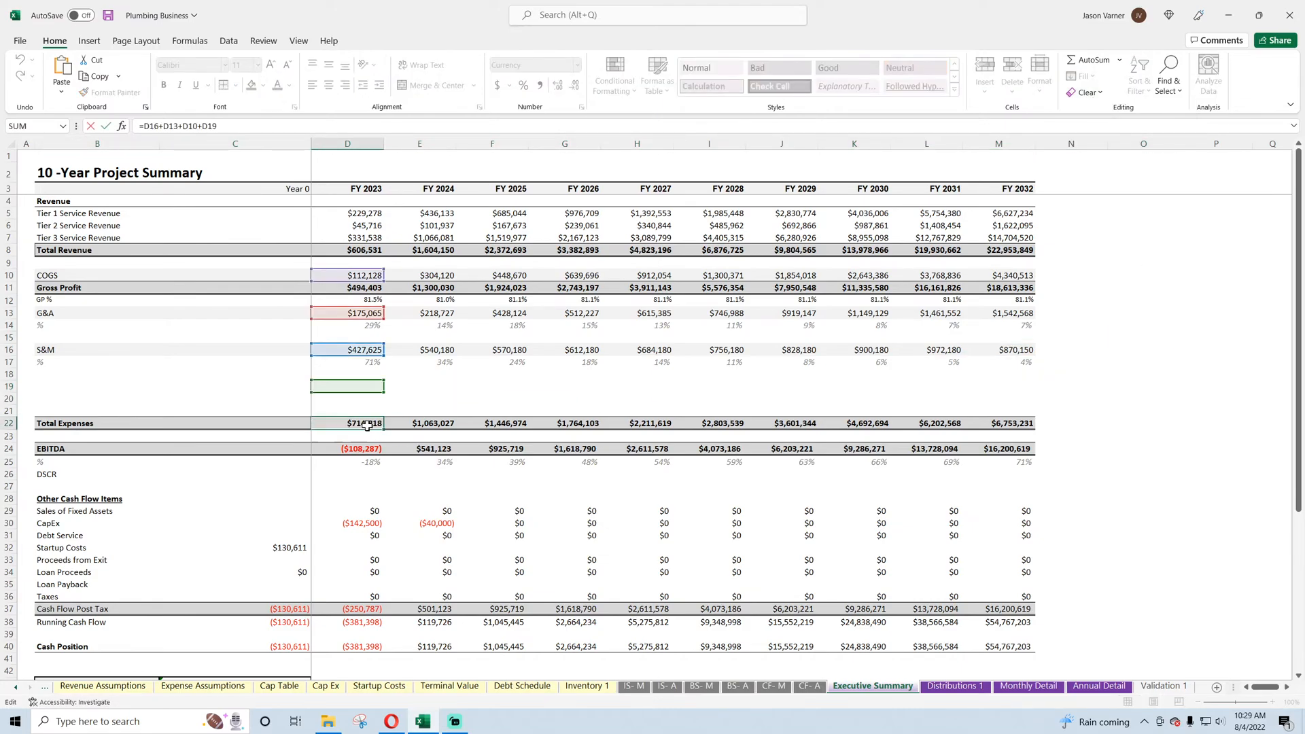
pyautogui.click(361, 449)
pyautogui.moveTo(352, 450); pyautogui.dragTo(992, 462)
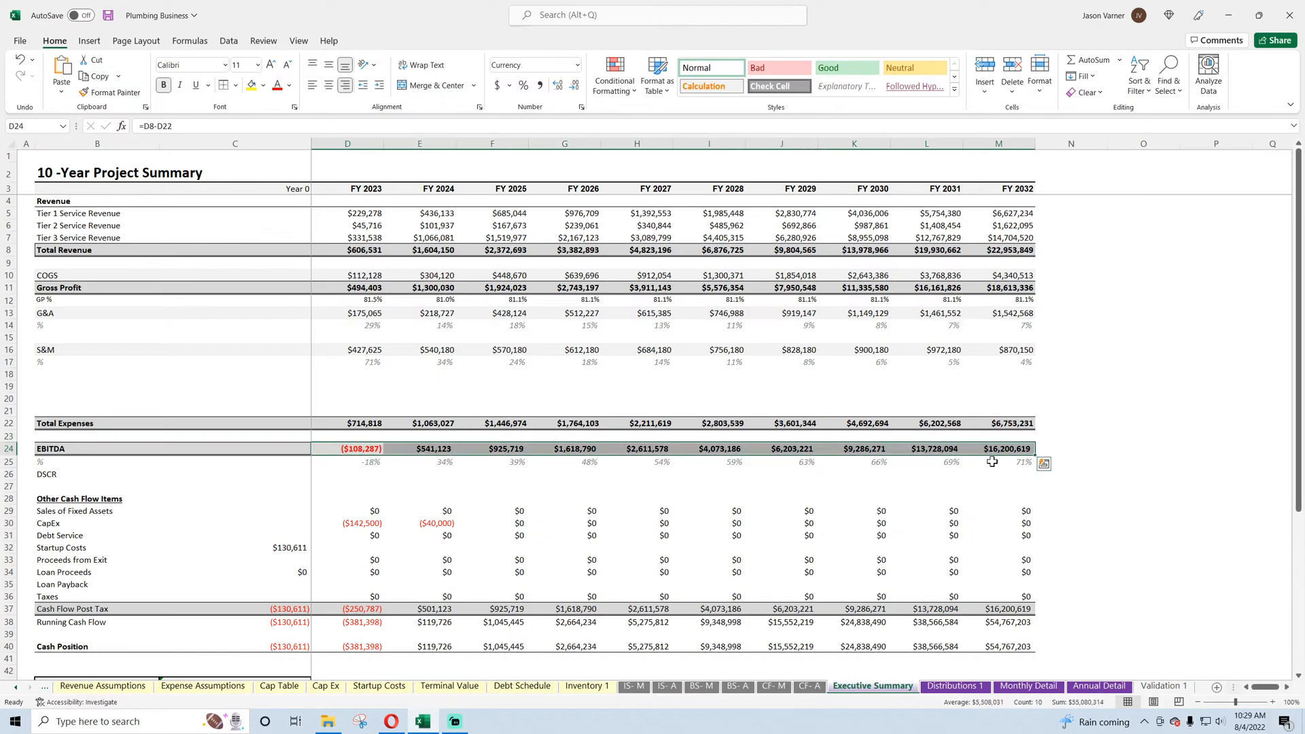
pyautogui.click(1087, 688)
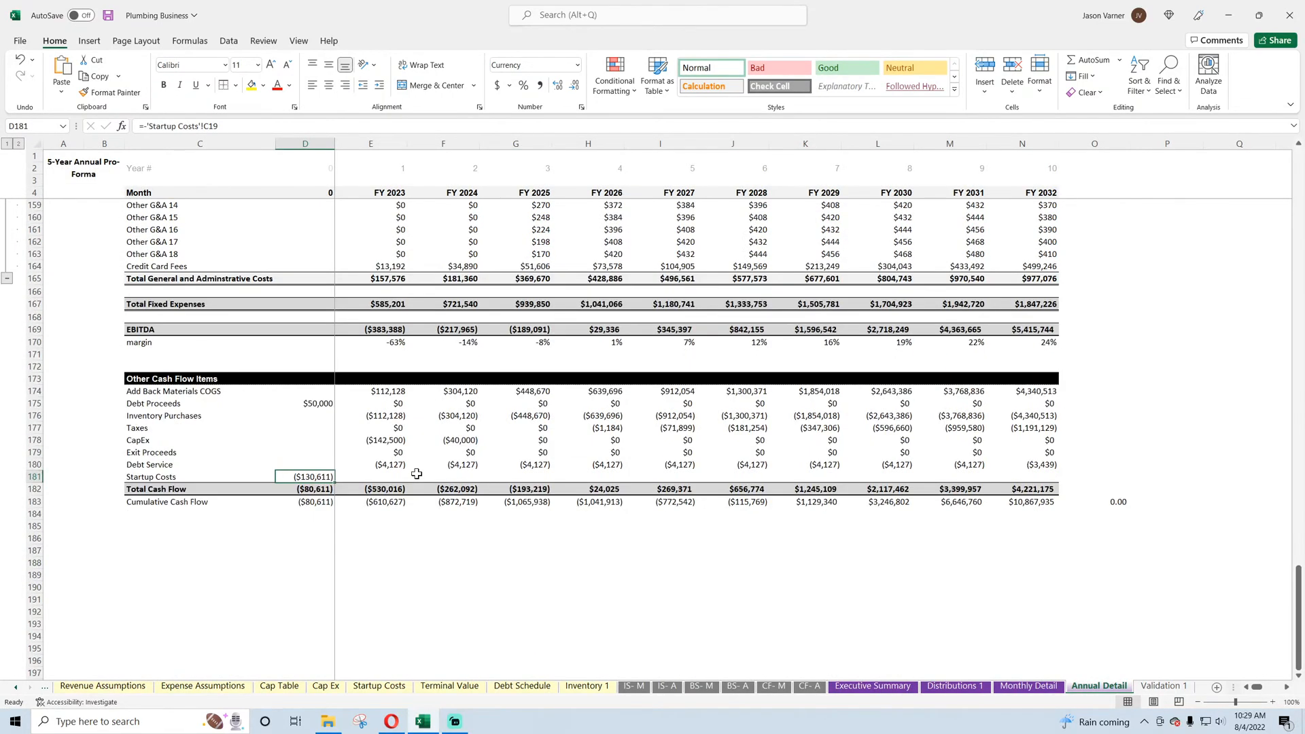
pyautogui.moveTo(379, 329); pyautogui.dragTo(1024, 332)
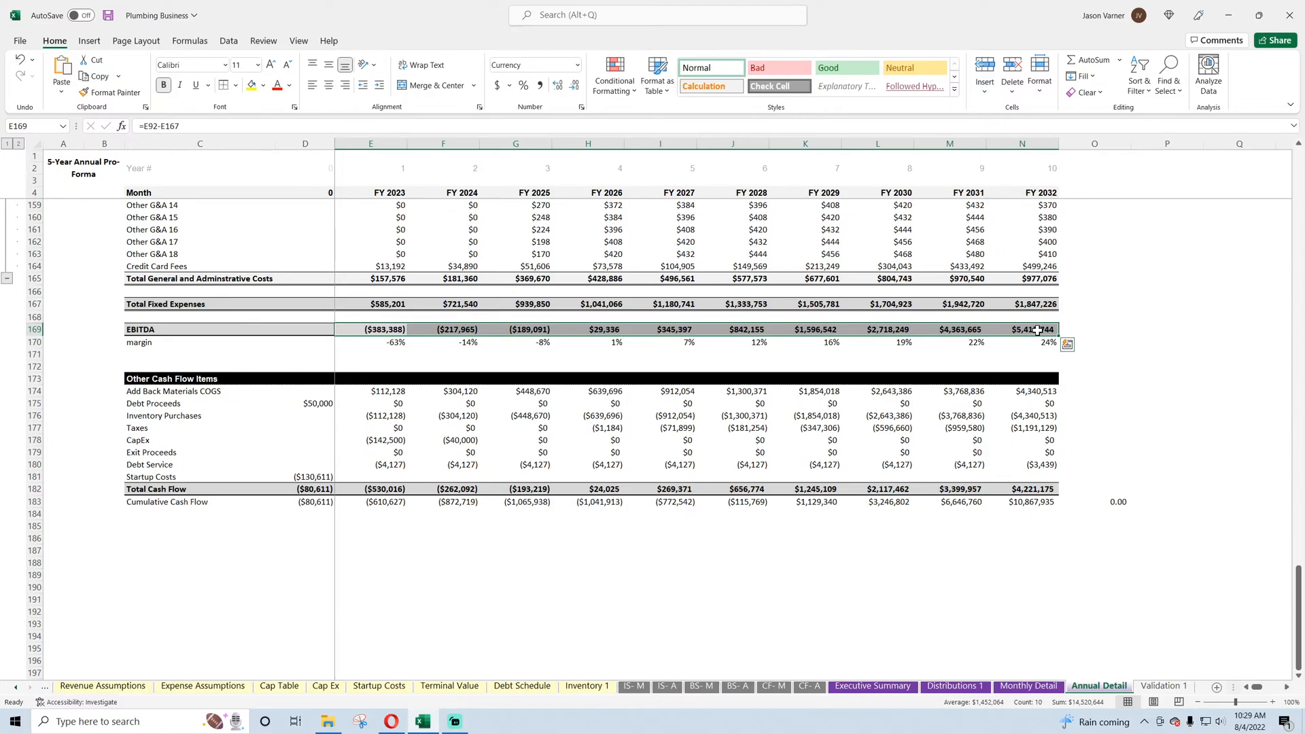
pyautogui.moveTo(1036, 330); pyautogui.dragTo(386, 327)
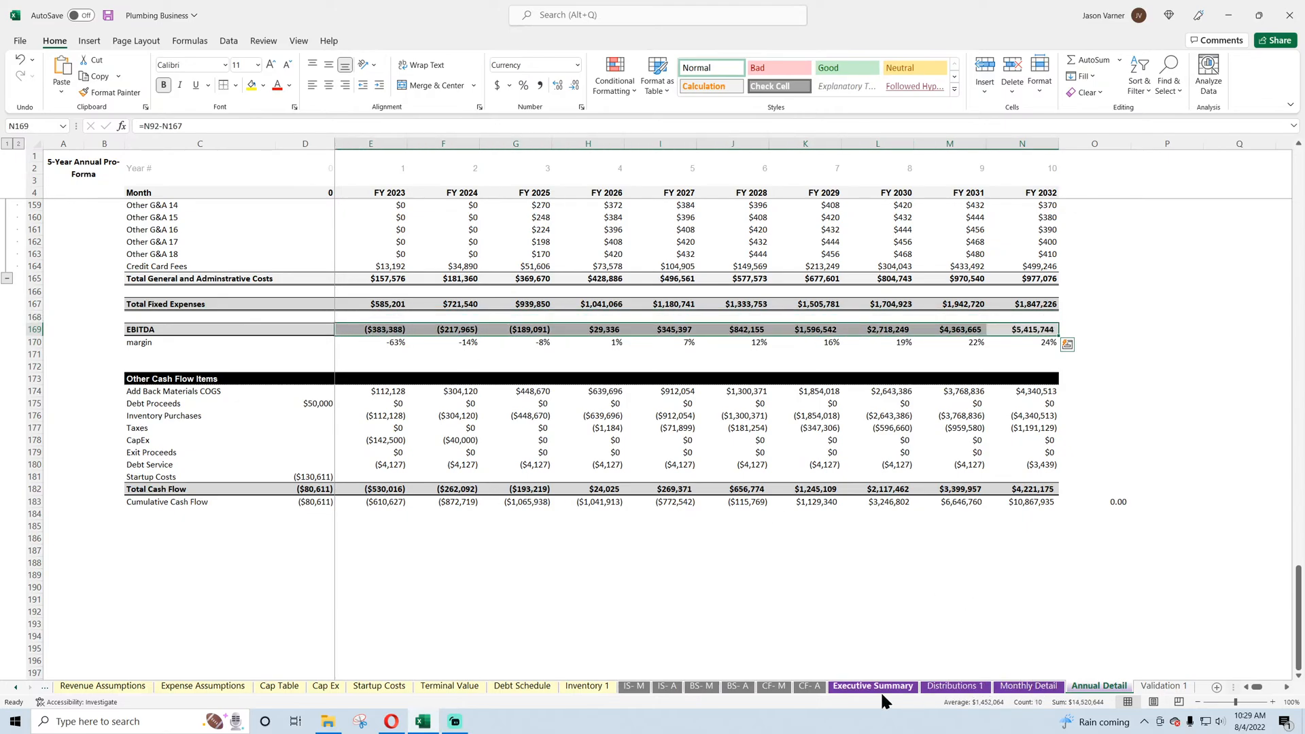
# - Review the FY 2023 Gross Profit, GP %, Total Expenses and G&A formulas on the Executive Summary
pyautogui.click(836, 686)
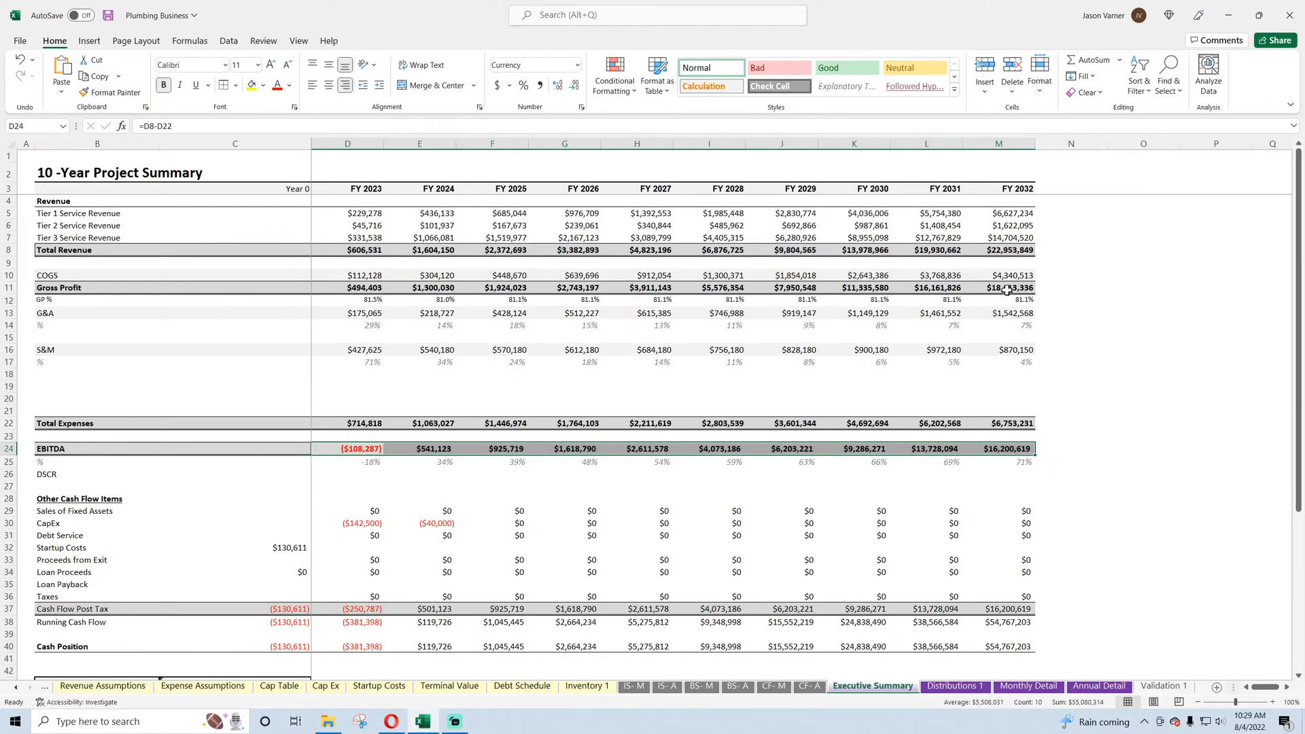
pyautogui.click(364, 288)
pyautogui.click(372, 300)
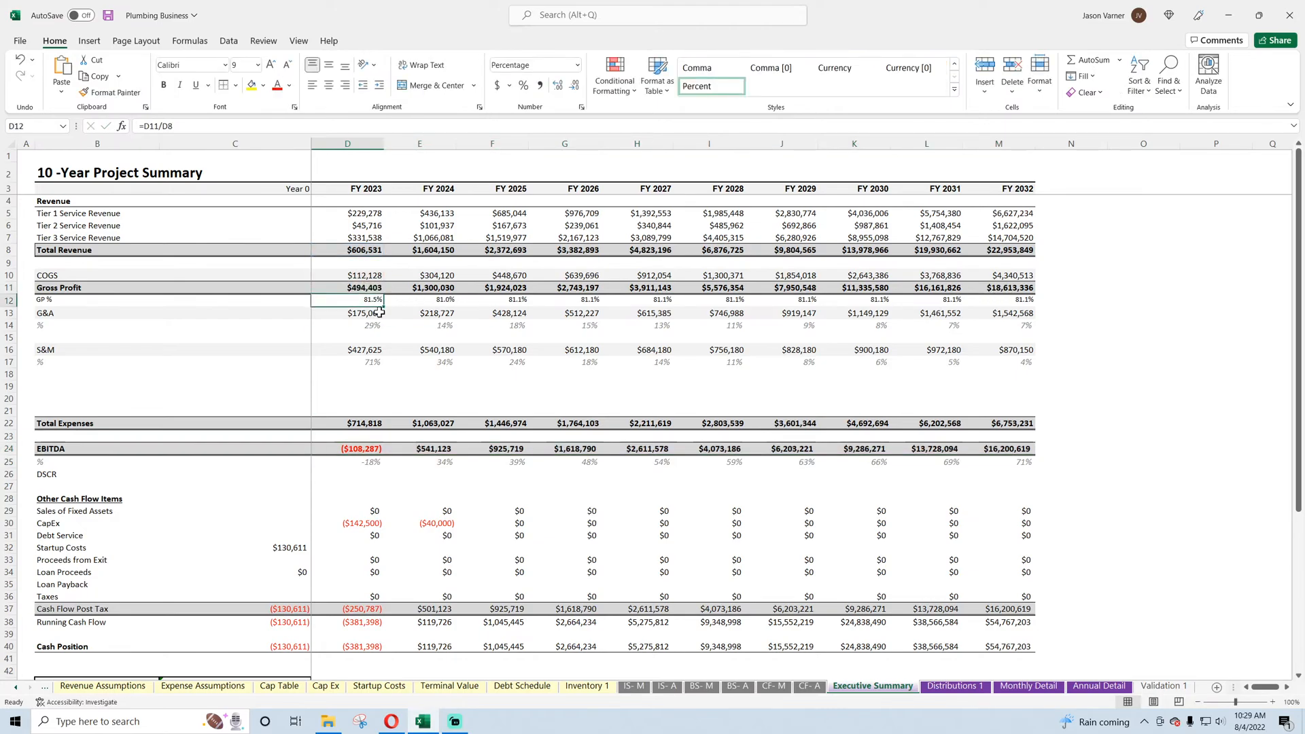
pyautogui.click(361, 423)
pyautogui.click(361, 312)
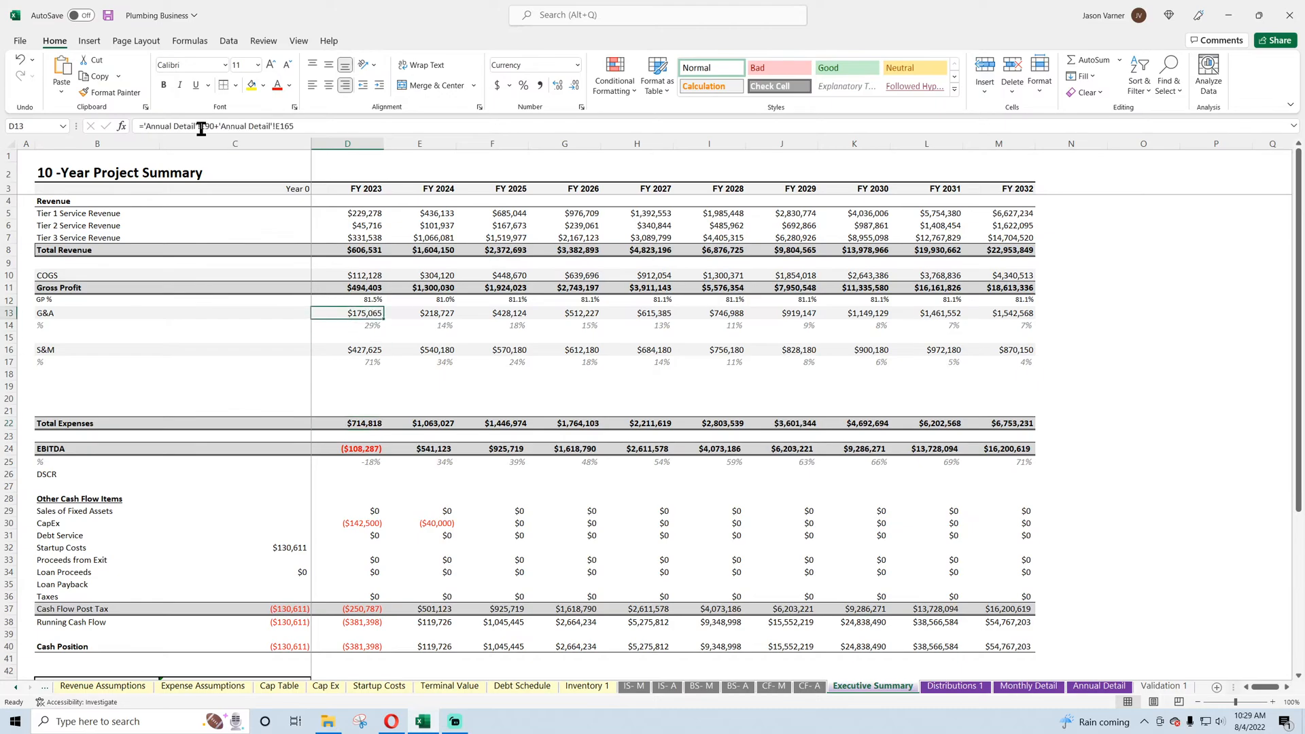
# - Try reversing the sign of the FY 2023 G&A formula to =-'Annual Detail'!E90-'Annual Detail'!E165
pyautogui.click(144, 127)
pyautogui.write('-')
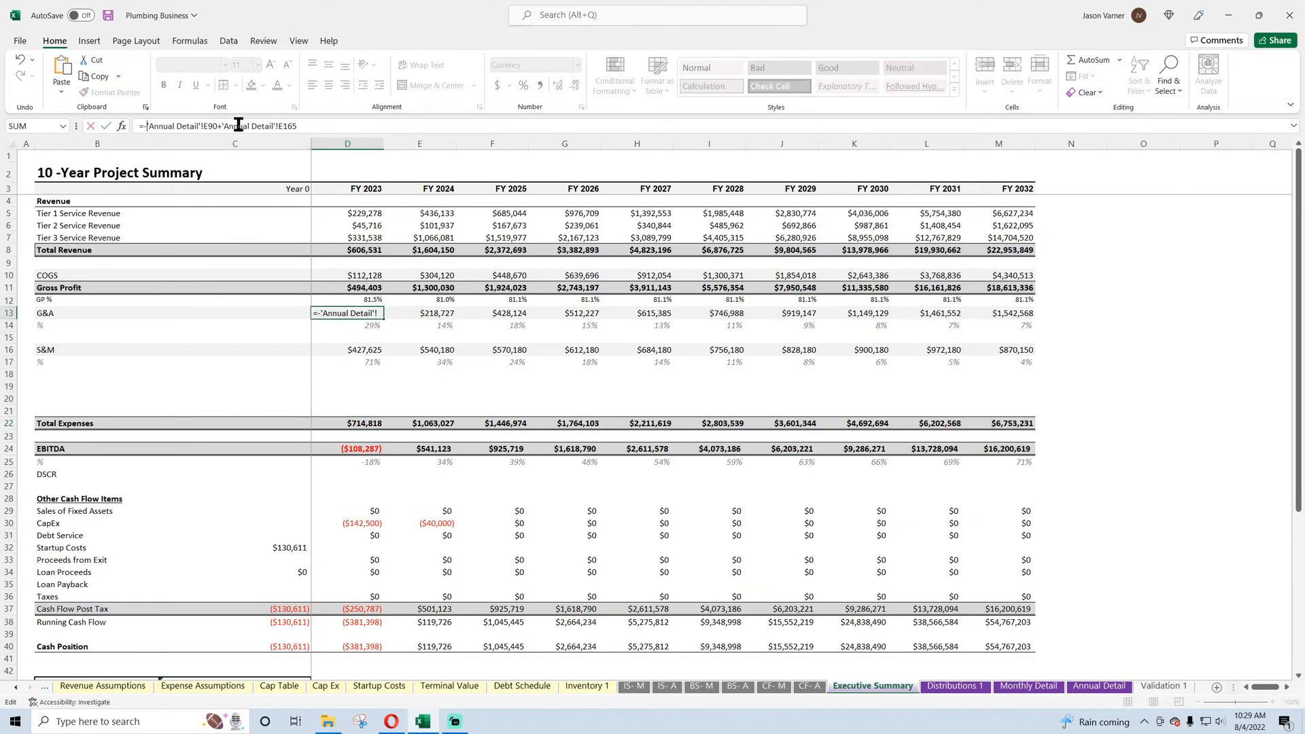
pyautogui.click(222, 126)
pyautogui.press('BackSpace')
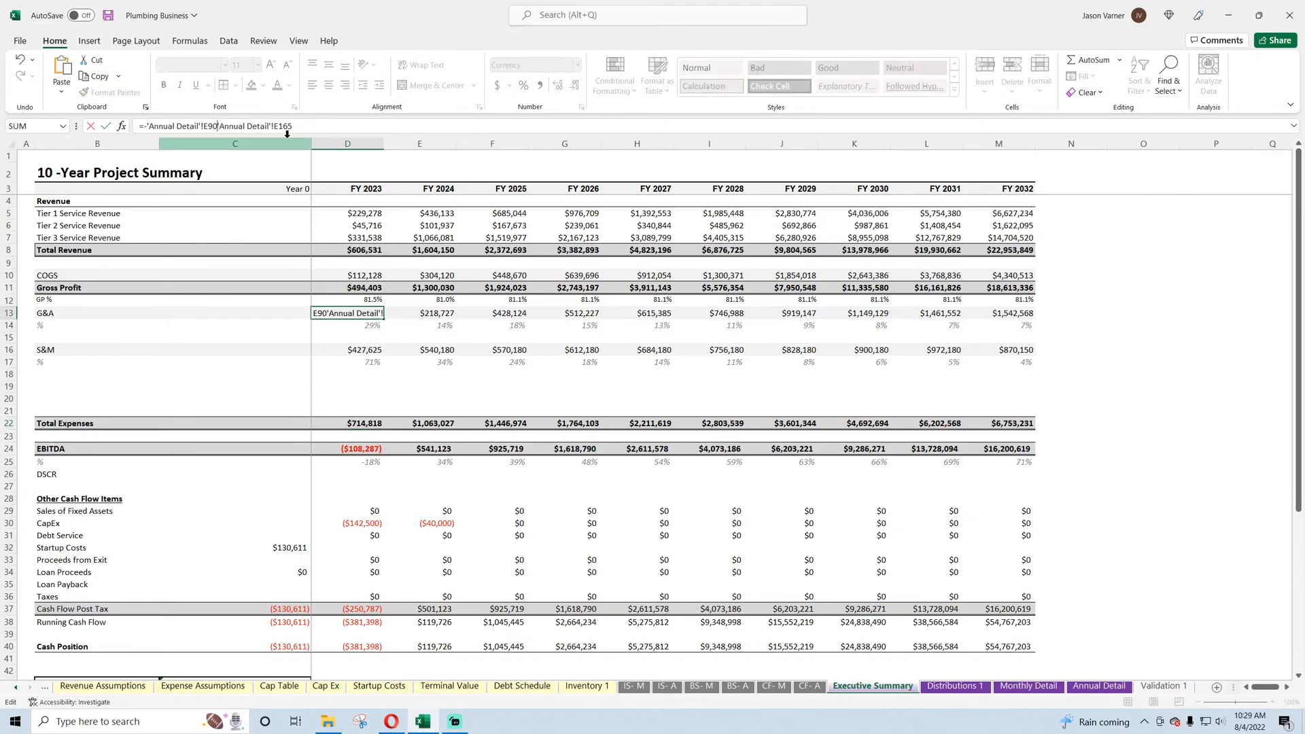
pyautogui.write('-')
pyautogui.press('Return')
# - Try negating the FY 2023 S&M formula to =-'Annual Detail'!E129
pyautogui.doubleClick(365, 349)
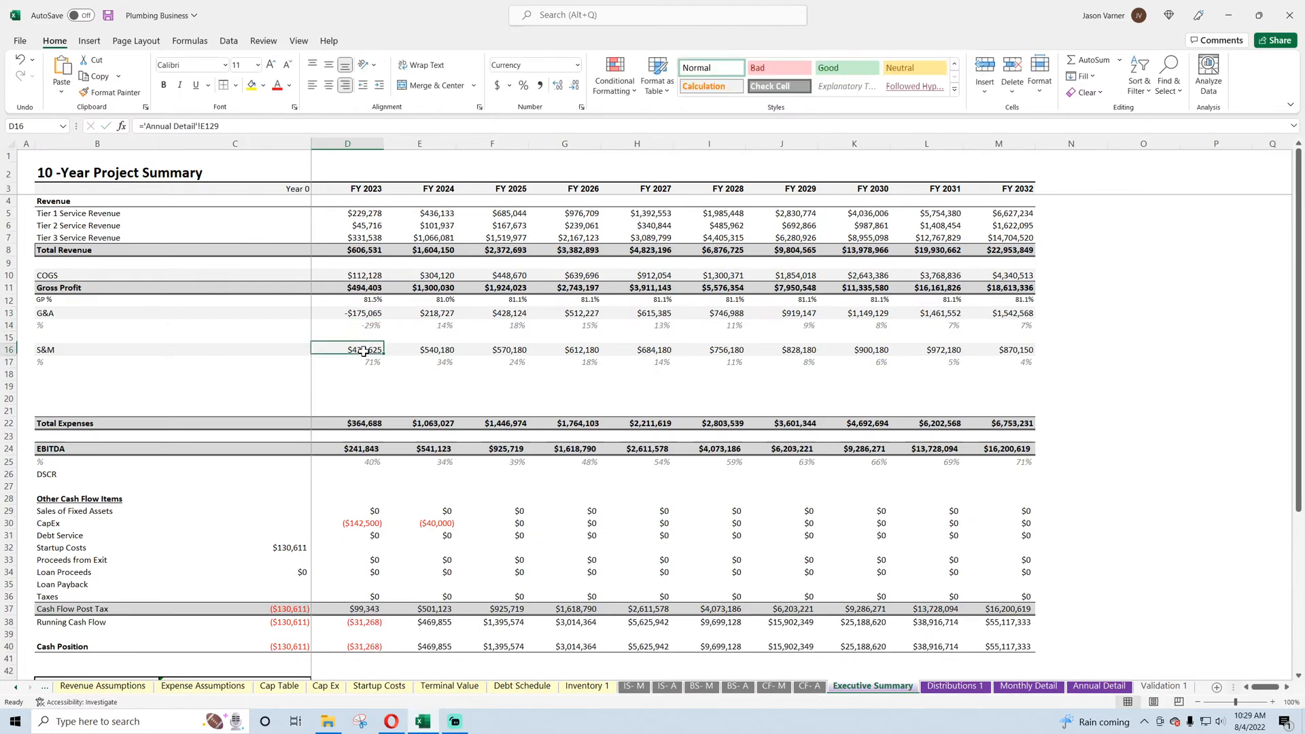
pyautogui.click(141, 126)
pyautogui.write('-')
pyautogui.press('Return')
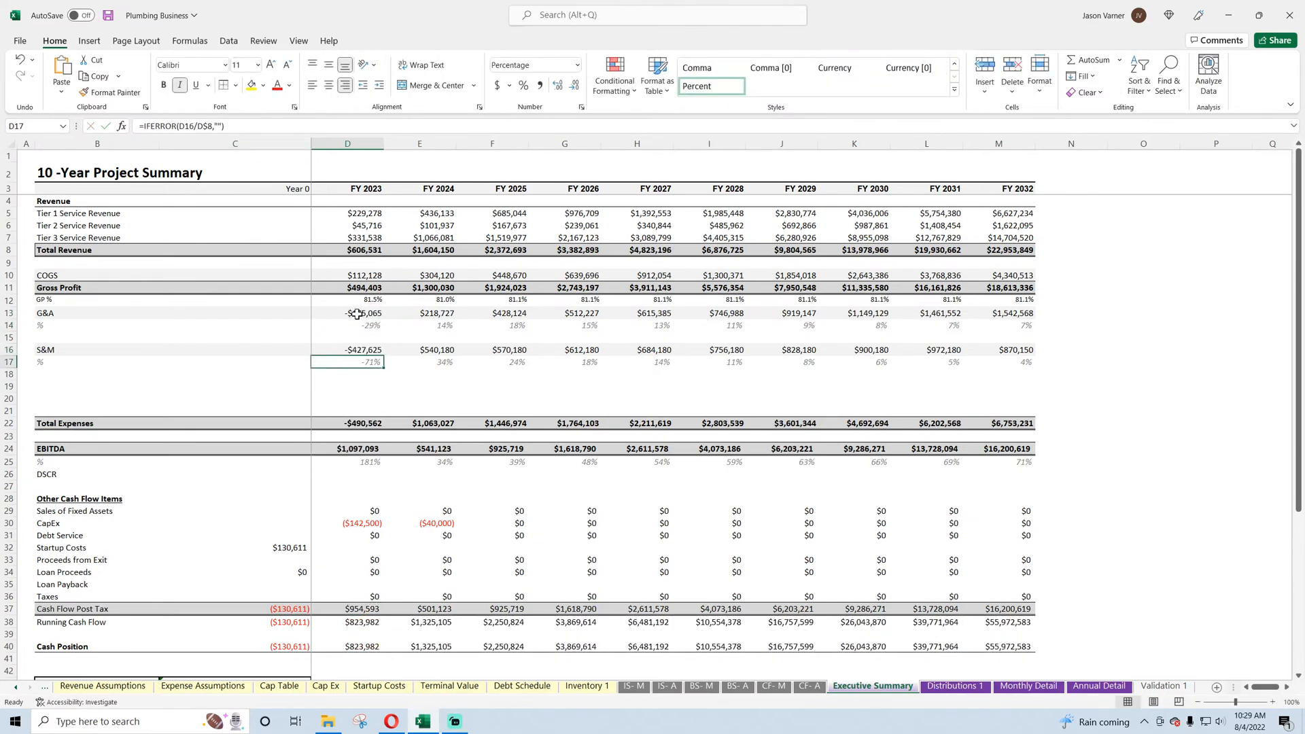
# - Fill the negated G&A formula across through FY 2032 and format the row's negative currency values as black parentheses
pyautogui.click(367, 313)
pyautogui.moveTo(383, 319); pyautogui.dragTo(1027, 325)
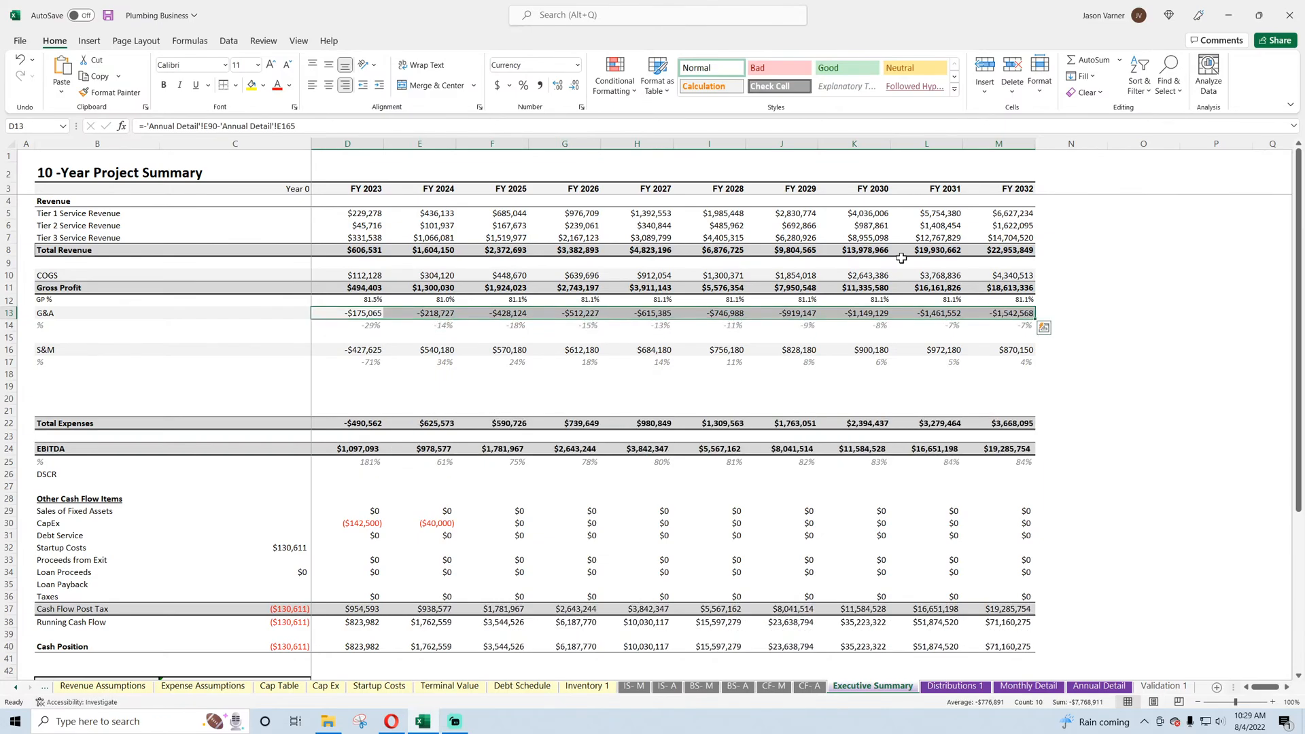
pyautogui.click(579, 111)
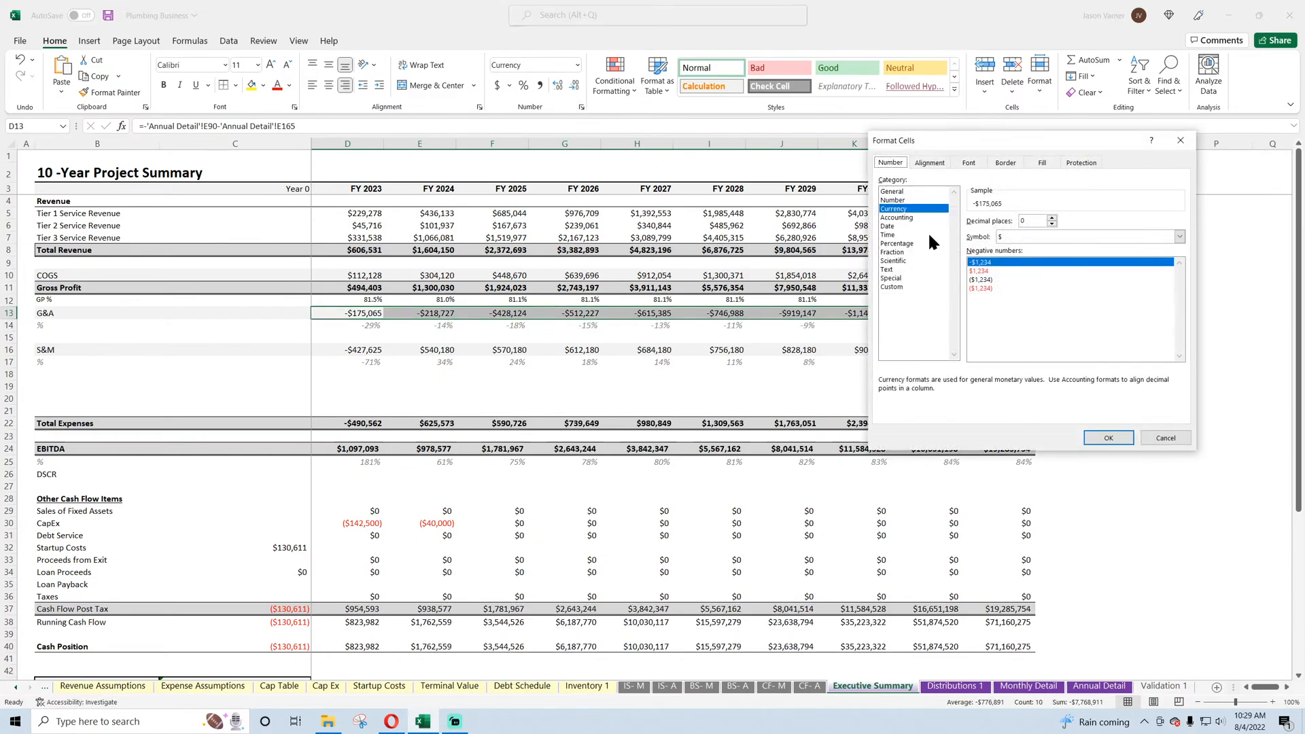
pyautogui.click(1003, 277)
pyautogui.click(1107, 436)
# - Fill the negated FY 2023 S&M formula across through FY 2032
pyautogui.moveTo(375, 348); pyautogui.dragTo(979, 351)
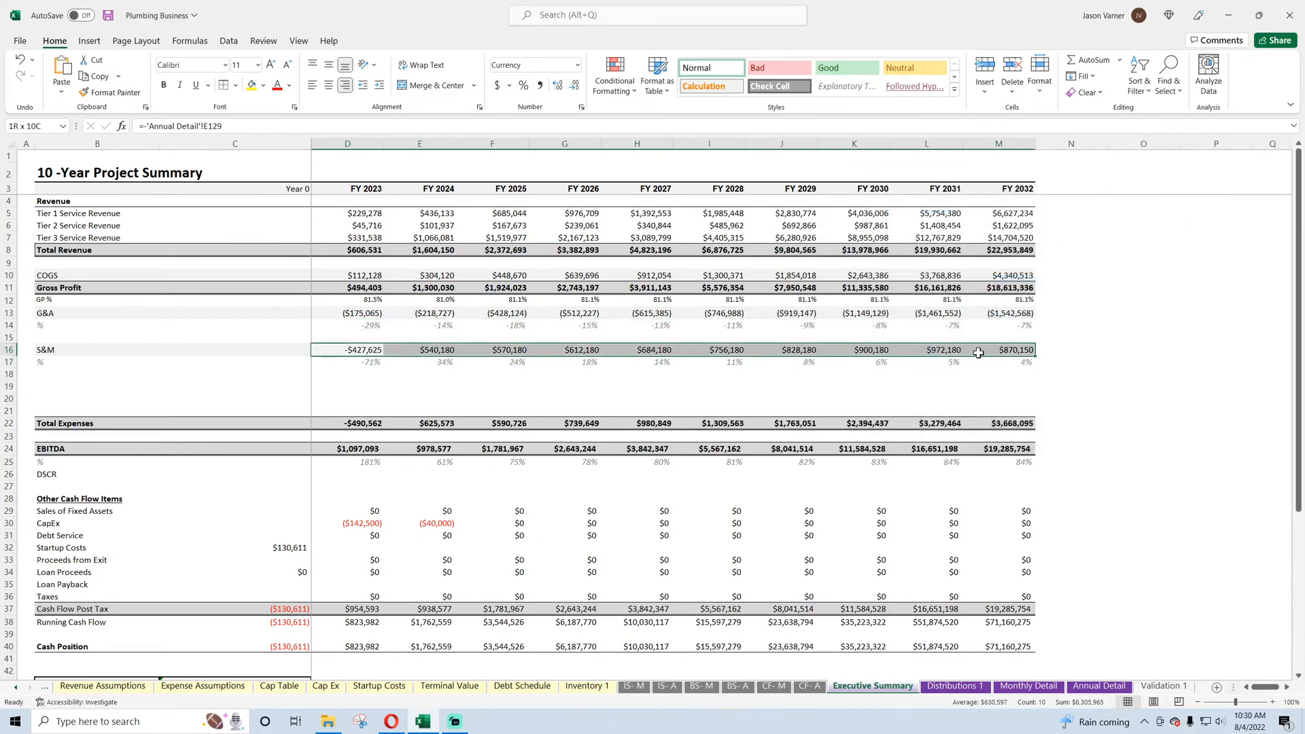
pyautogui.click(364, 349)
pyautogui.moveTo(382, 356); pyautogui.dragTo(1021, 362)
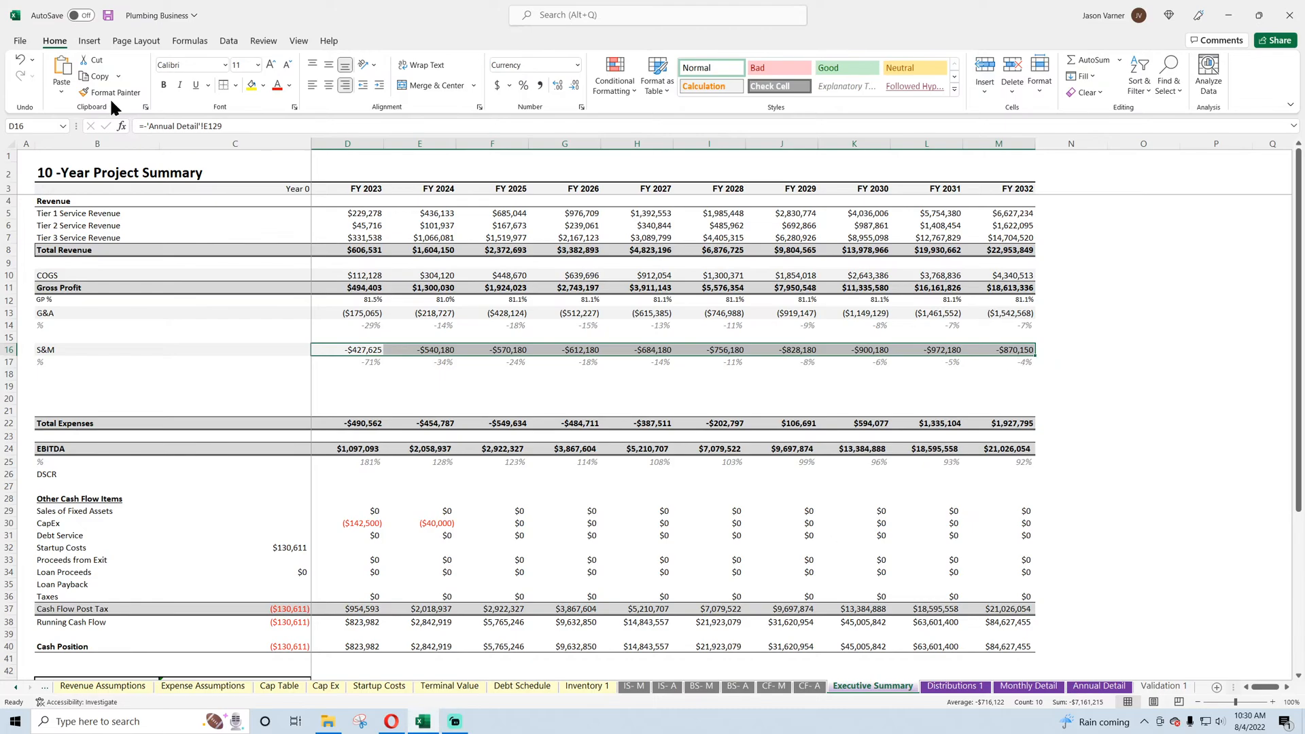
# - Undo the sign, fill and number format changes made to the G&A and S&M rows
pyautogui.click(21, 63)
pyautogui.click(21, 62)
pyautogui.click(21, 62)
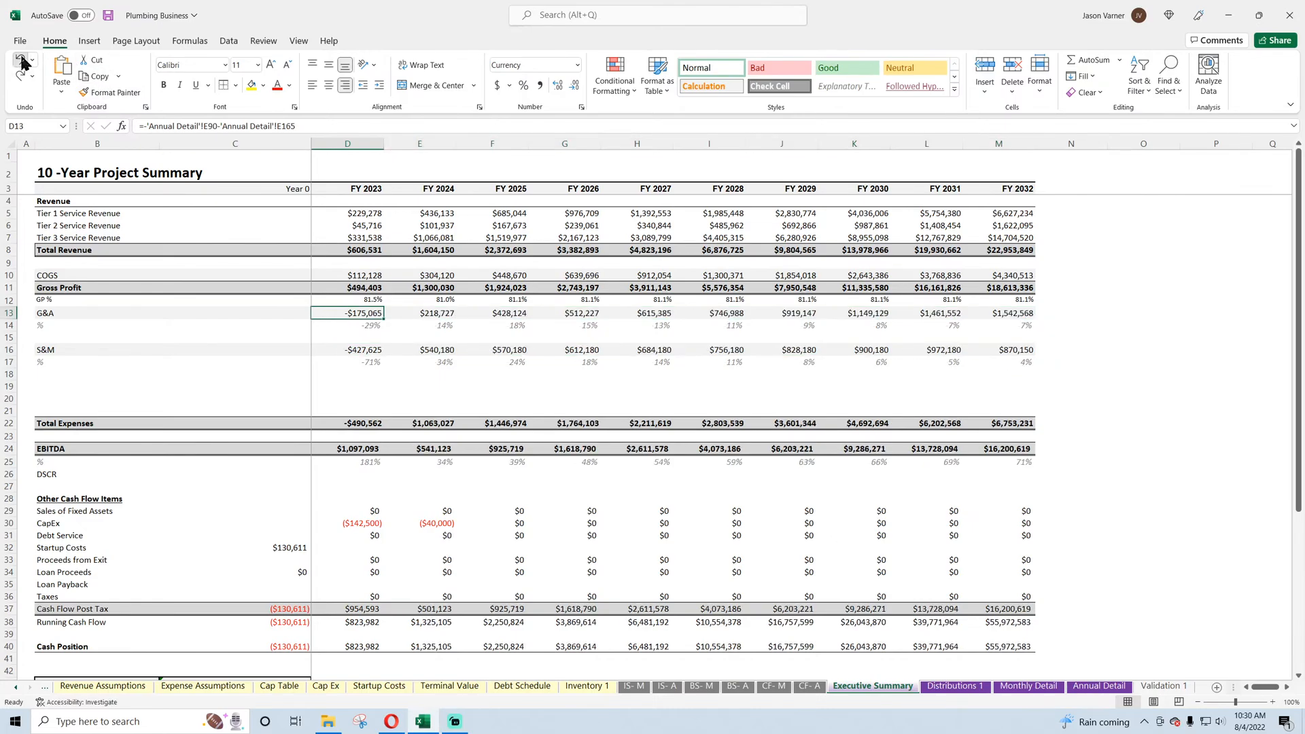
pyautogui.click(21, 63)
pyautogui.click(21, 63)
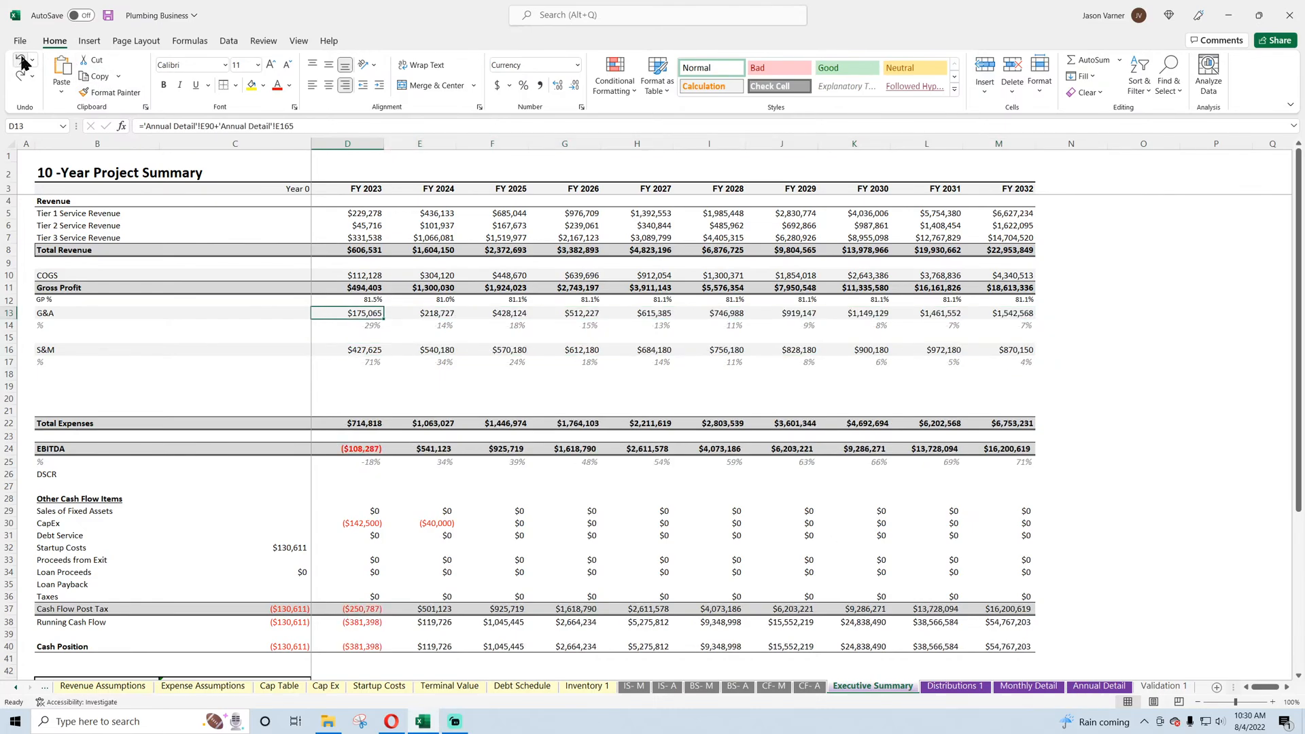
# - Inspect the FY 2023 Total Expenses and EBITDA formulas on the Executive Summary
pyautogui.click(367, 423)
pyautogui.doubleClick(367, 423)
pyautogui.press('Return')
pyautogui.doubleClick(366, 449)
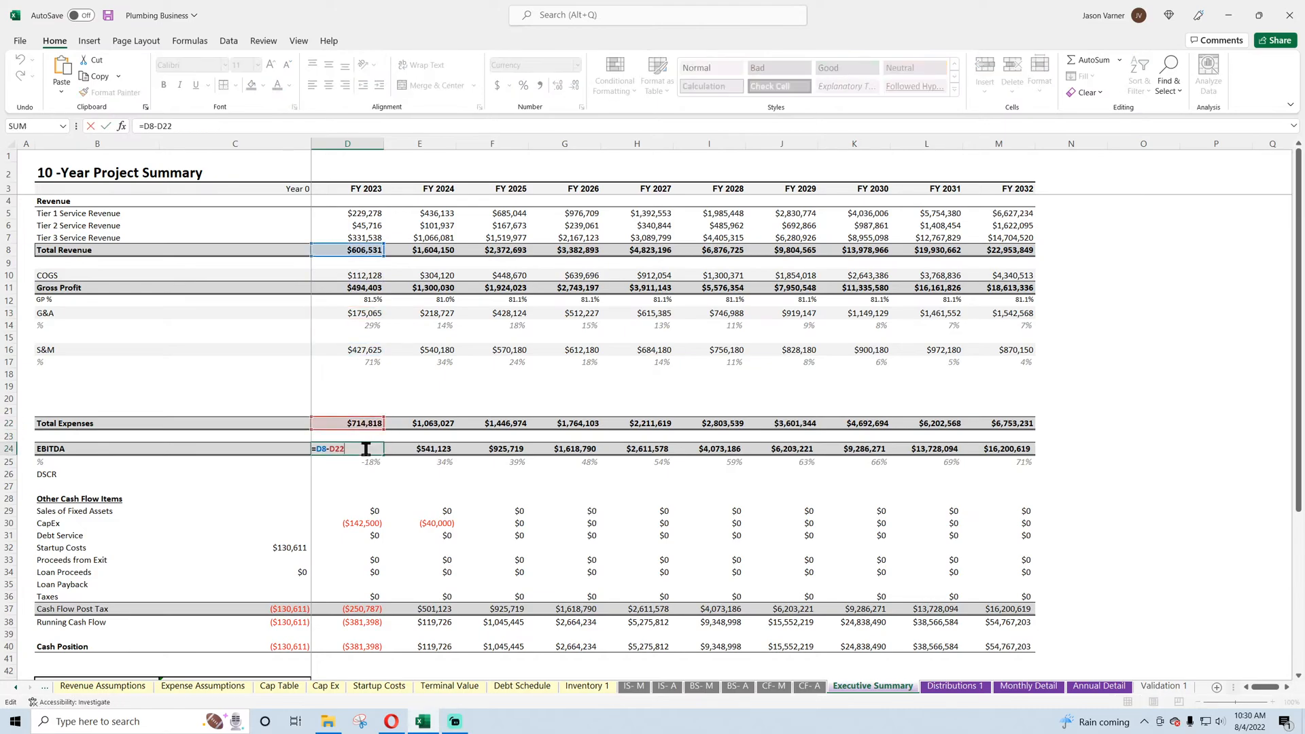
pyautogui.press('Return')
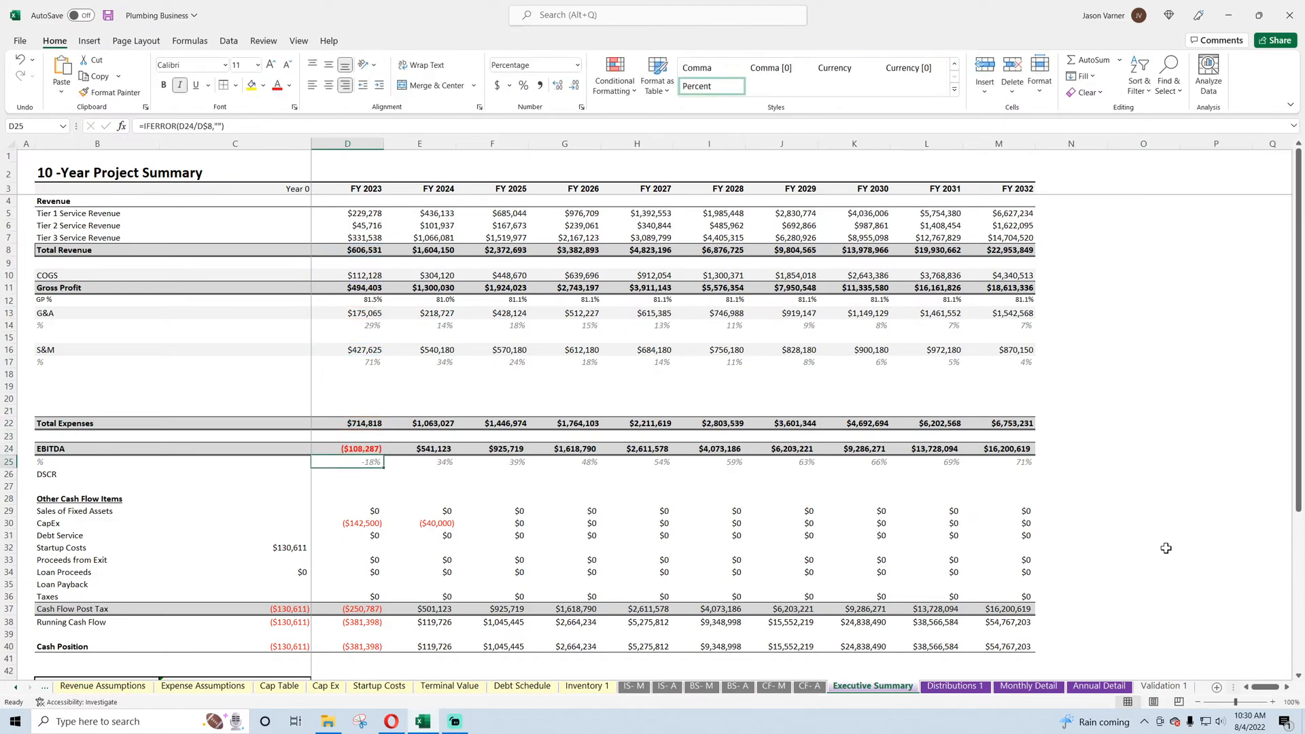
# - Compare the FY 2023 and FY 2024 EBITDA cells with Annual Detail and check its FY 2023 Total Fixed Expenses formula
pyautogui.click(1099, 686)
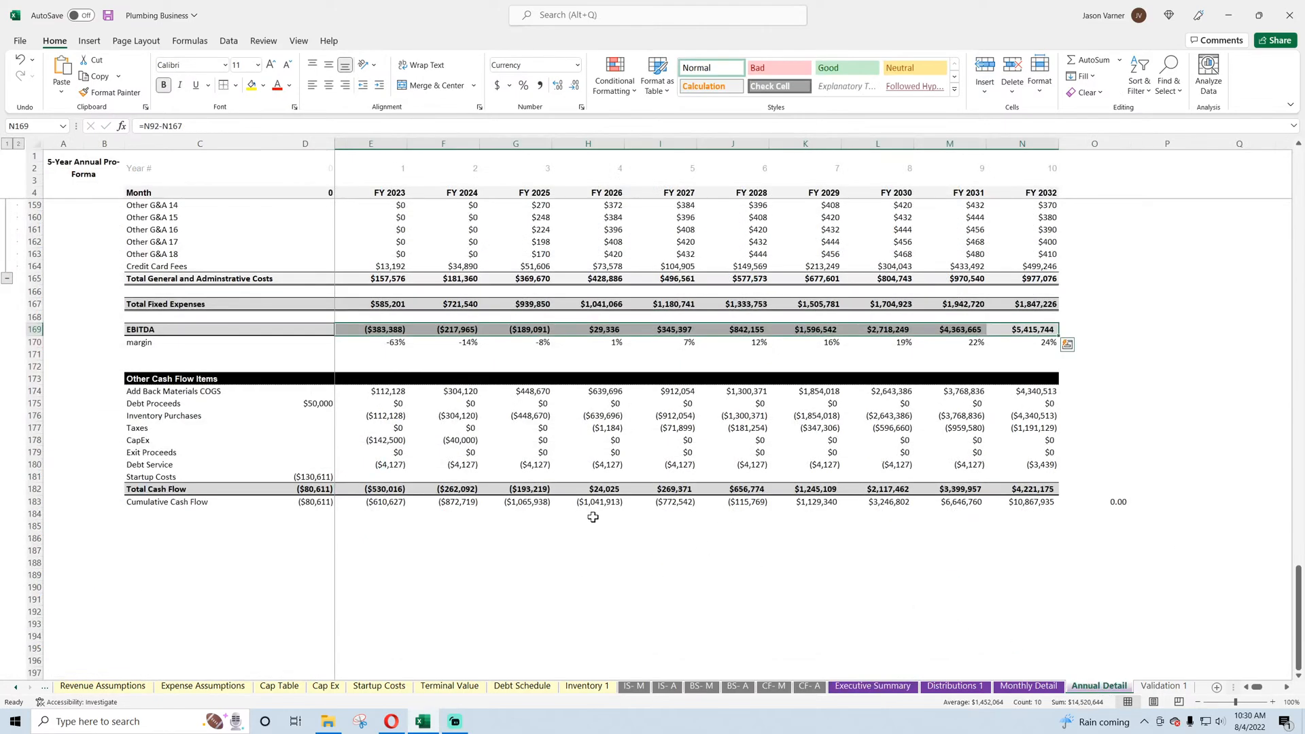
pyautogui.click(386, 332)
pyautogui.click(874, 685)
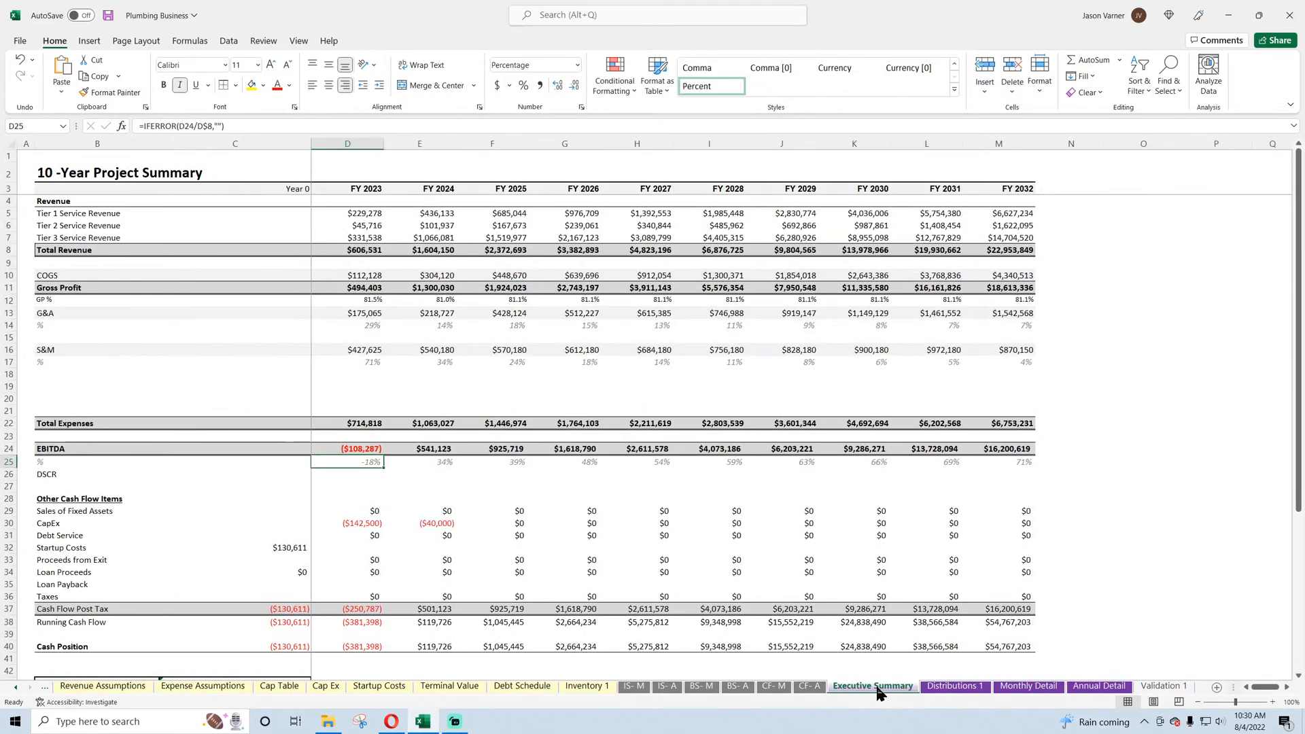
pyautogui.click(365, 448)
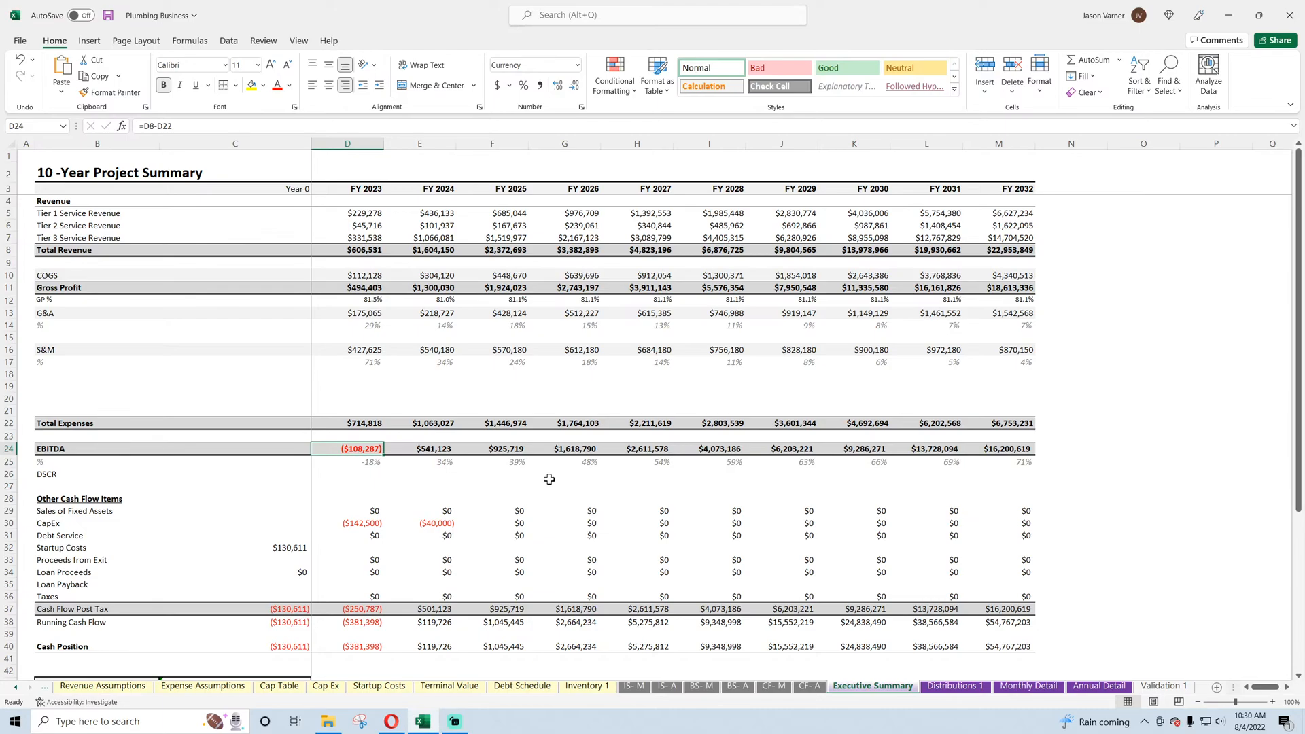
pyautogui.click(432, 449)
pyautogui.click(1105, 687)
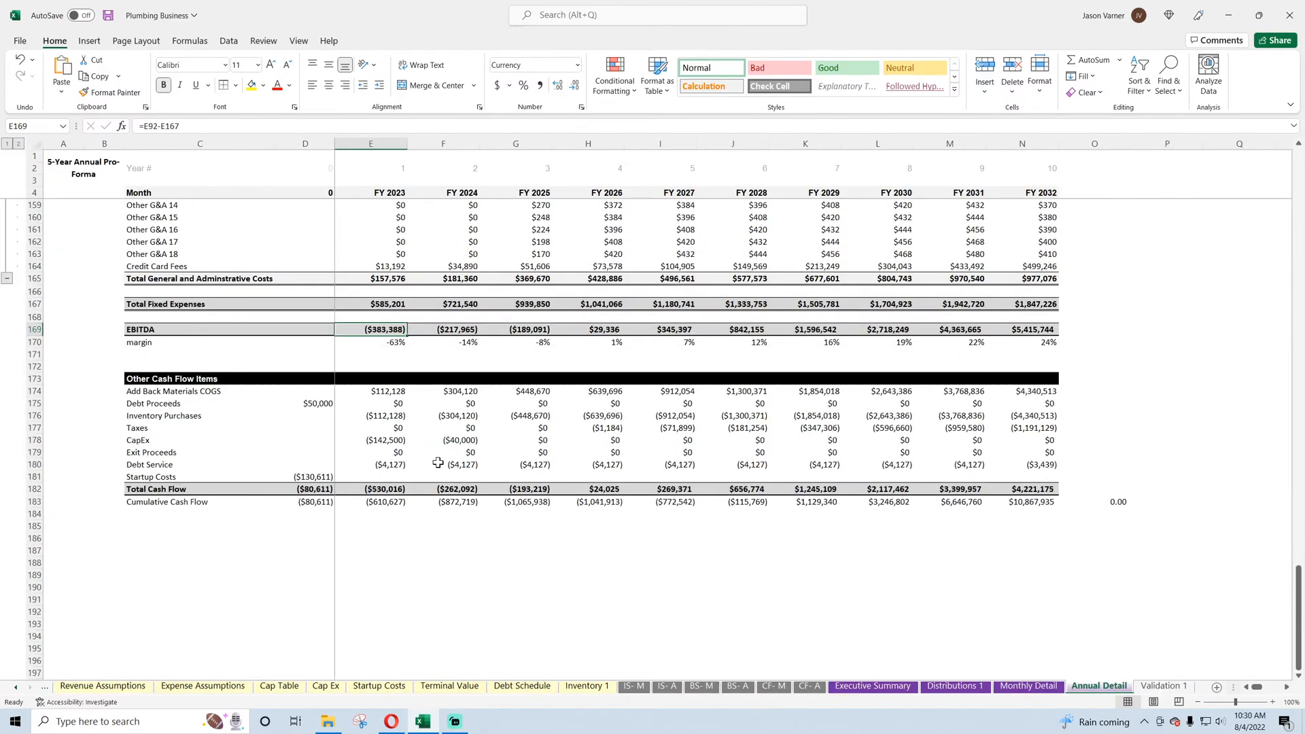
pyautogui.click(453, 329)
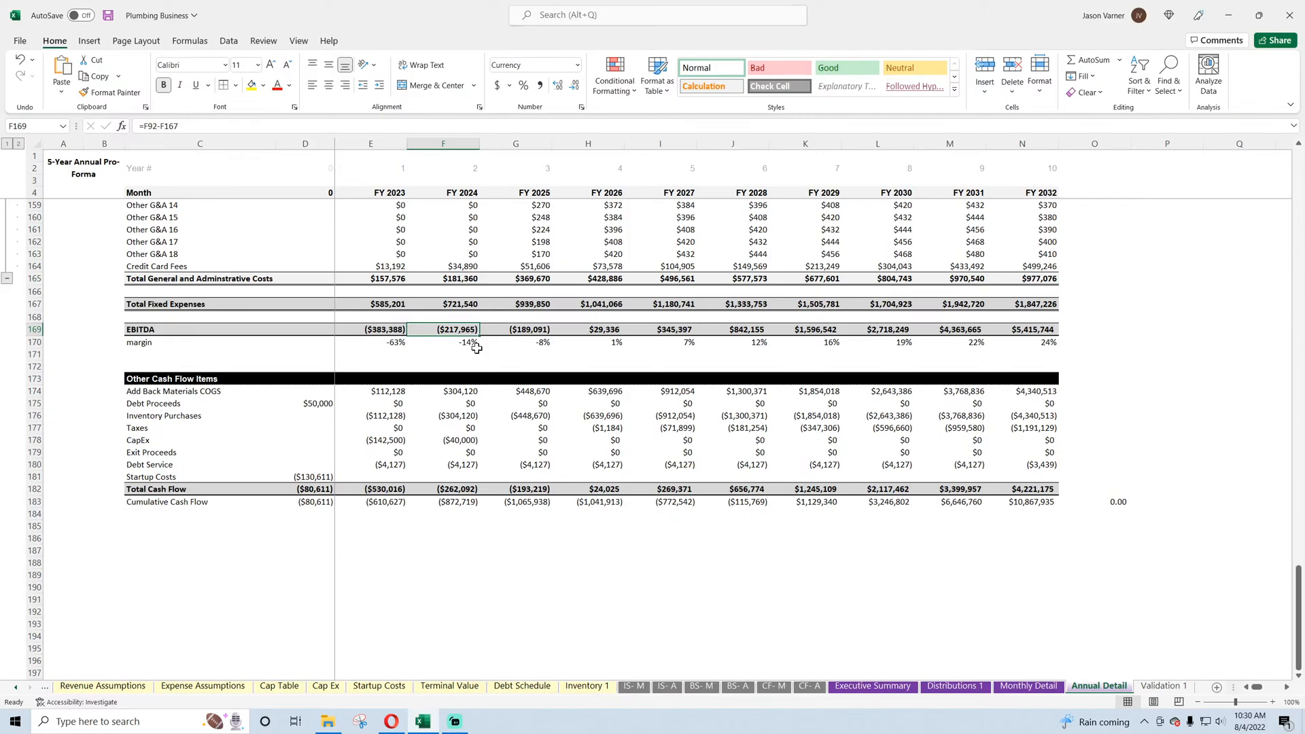
pyautogui.scroll(4, 479, 395)
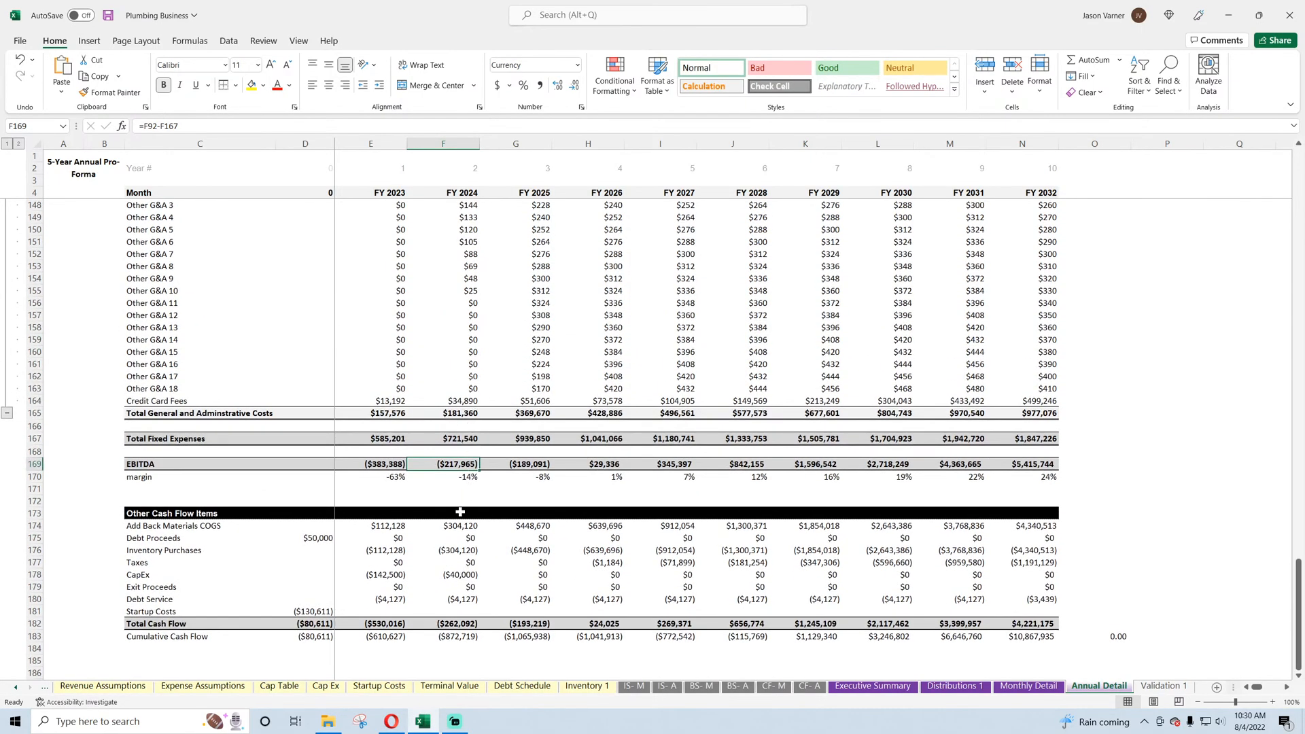
pyautogui.click(391, 435)
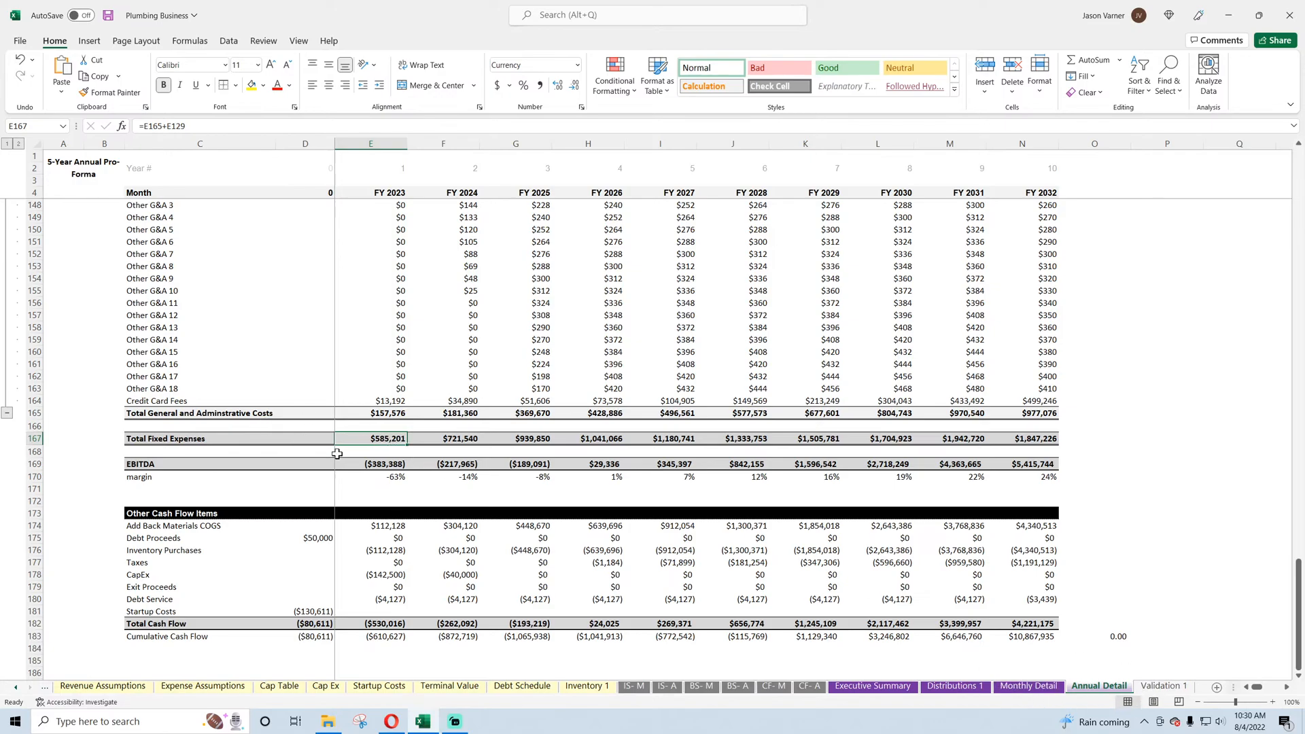
pyautogui.click(1031, 686)
pyautogui.click(873, 686)
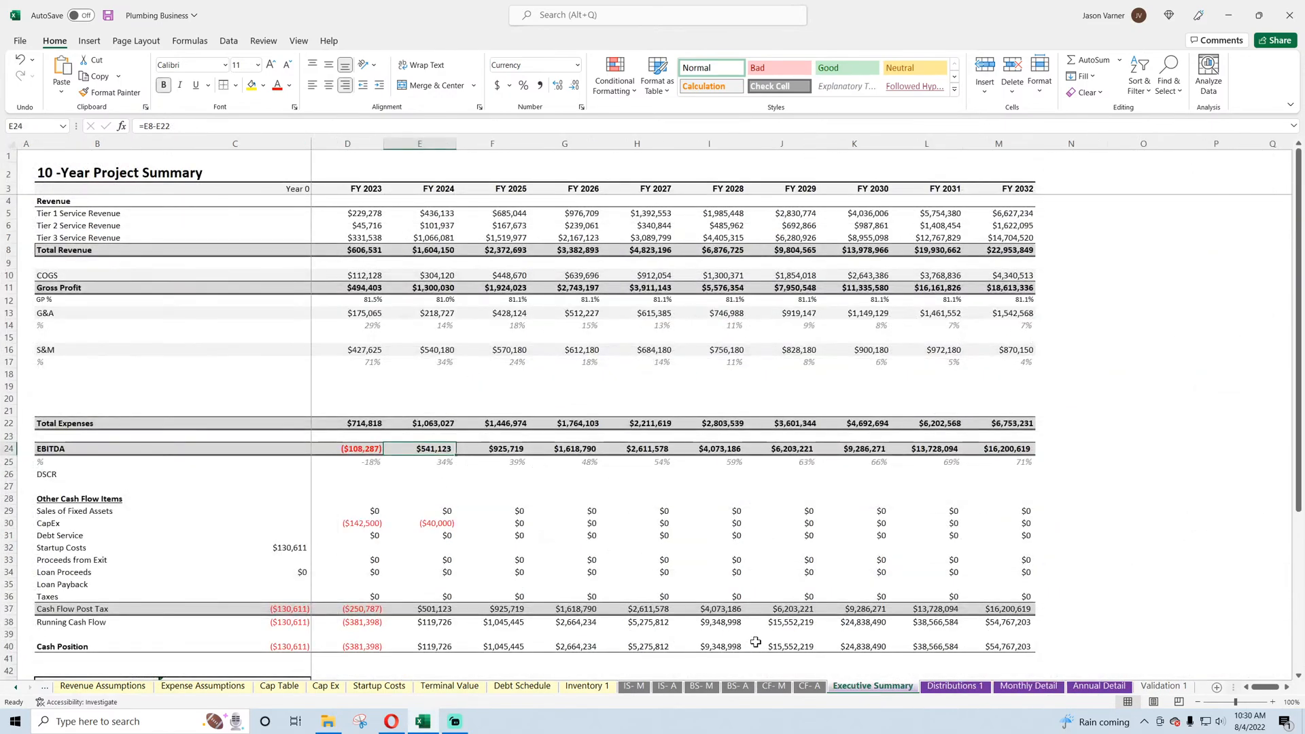
# - Compare the summary's FY 2023 expenses and Total Revenue with Annual Detail, reviewing its cost sections for an omitted expense
pyautogui.moveTo(363, 349); pyautogui.dragTo(362, 319)
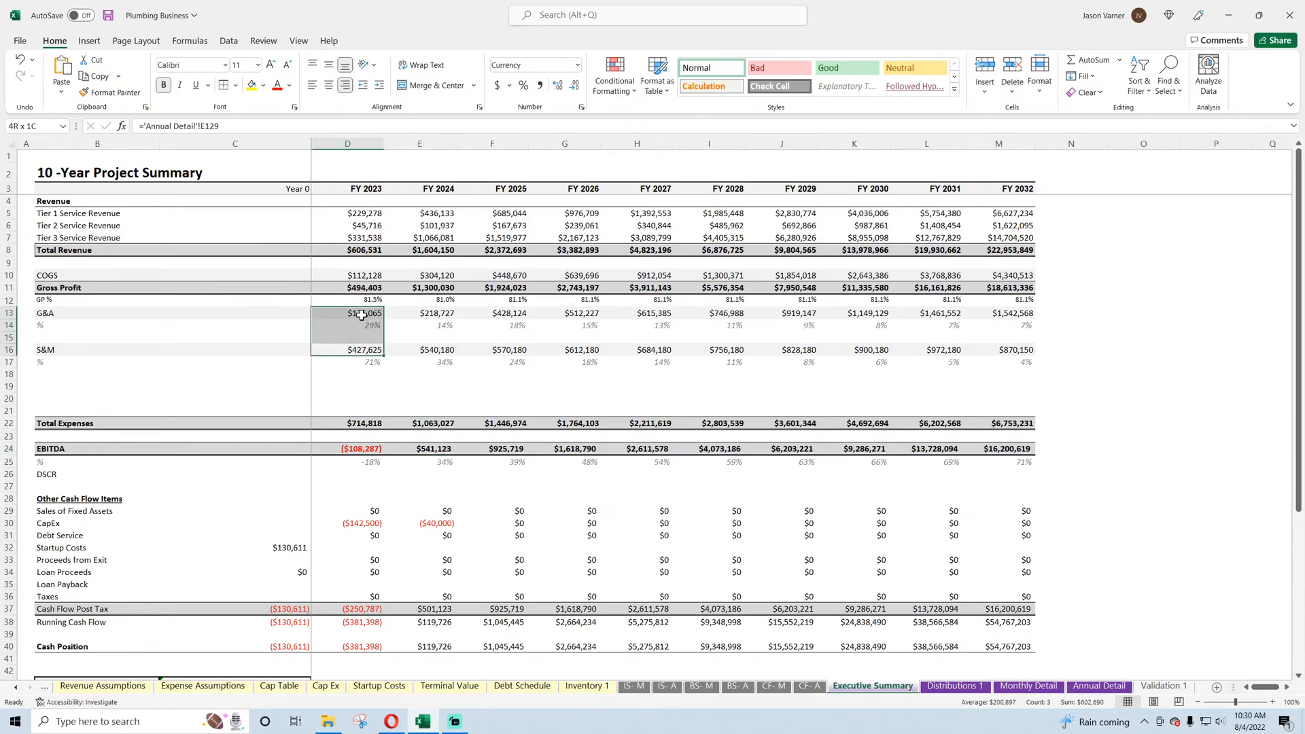
pyautogui.click(364, 249)
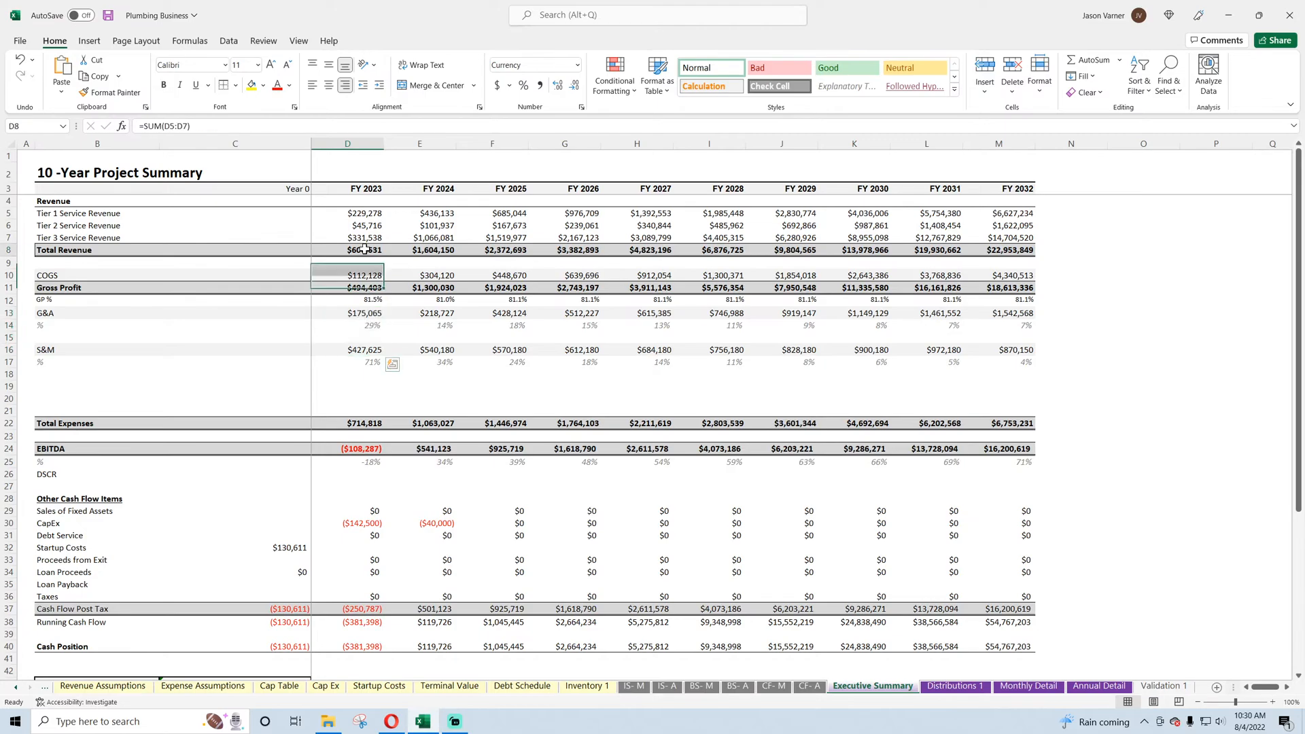
pyautogui.click(1105, 687)
pyautogui.scroll(10, 503, 532)
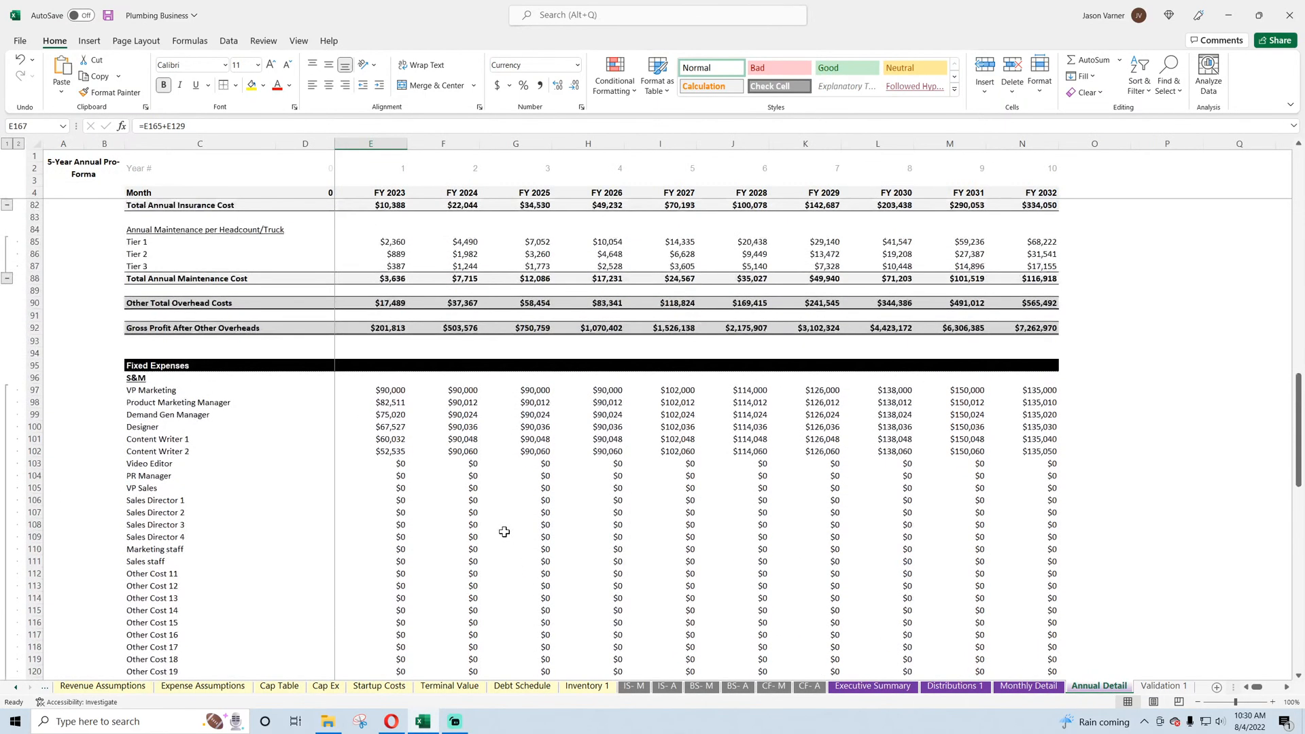
pyautogui.scroll(11, 410, 377)
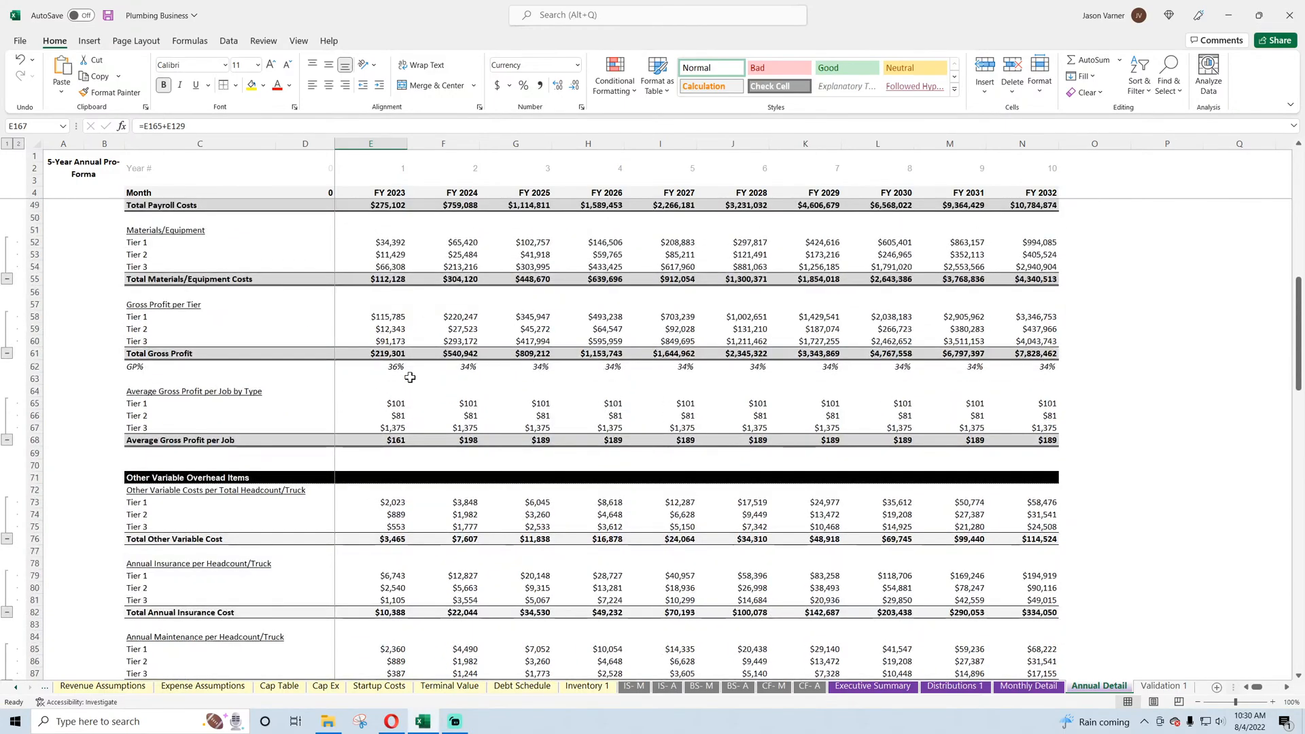
pyautogui.scroll(7, 410, 377)
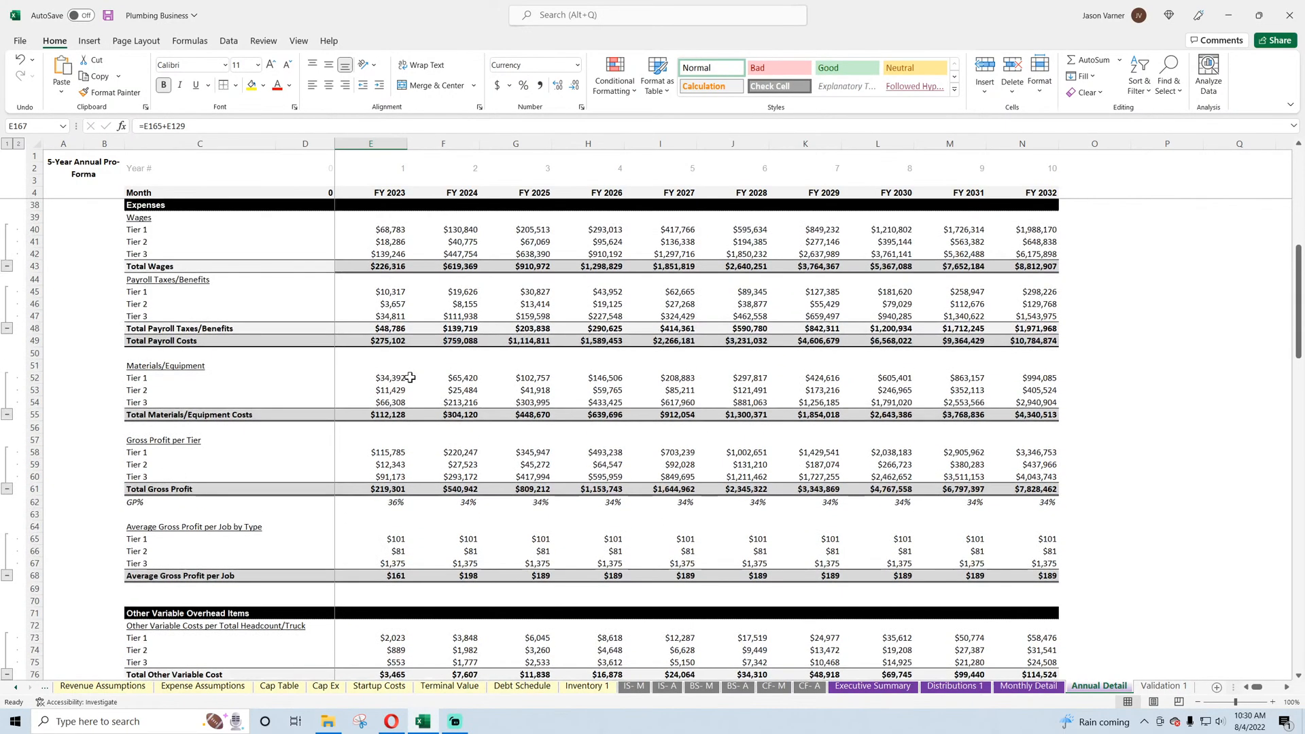
pyautogui.scroll(1, 410, 377)
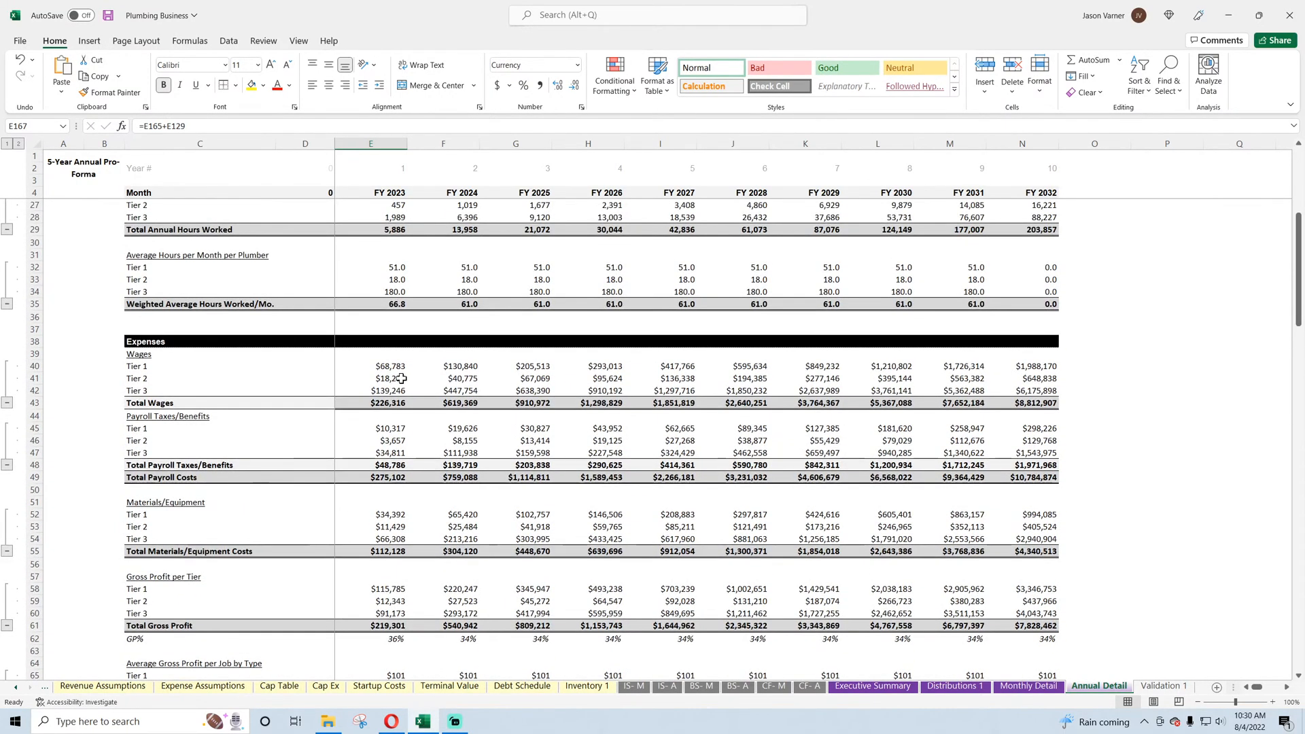
pyautogui.scroll(7, 371, 372)
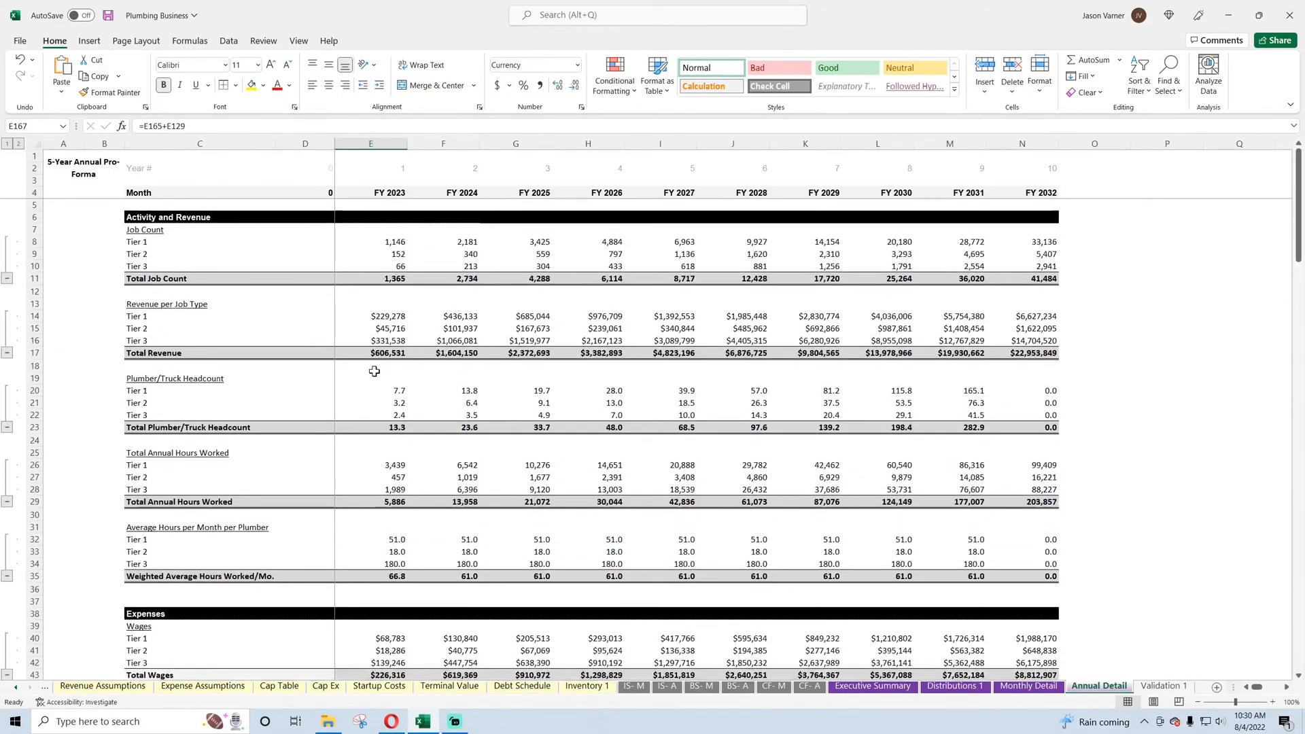
pyautogui.click(385, 354)
pyautogui.scroll(-7, 395, 408)
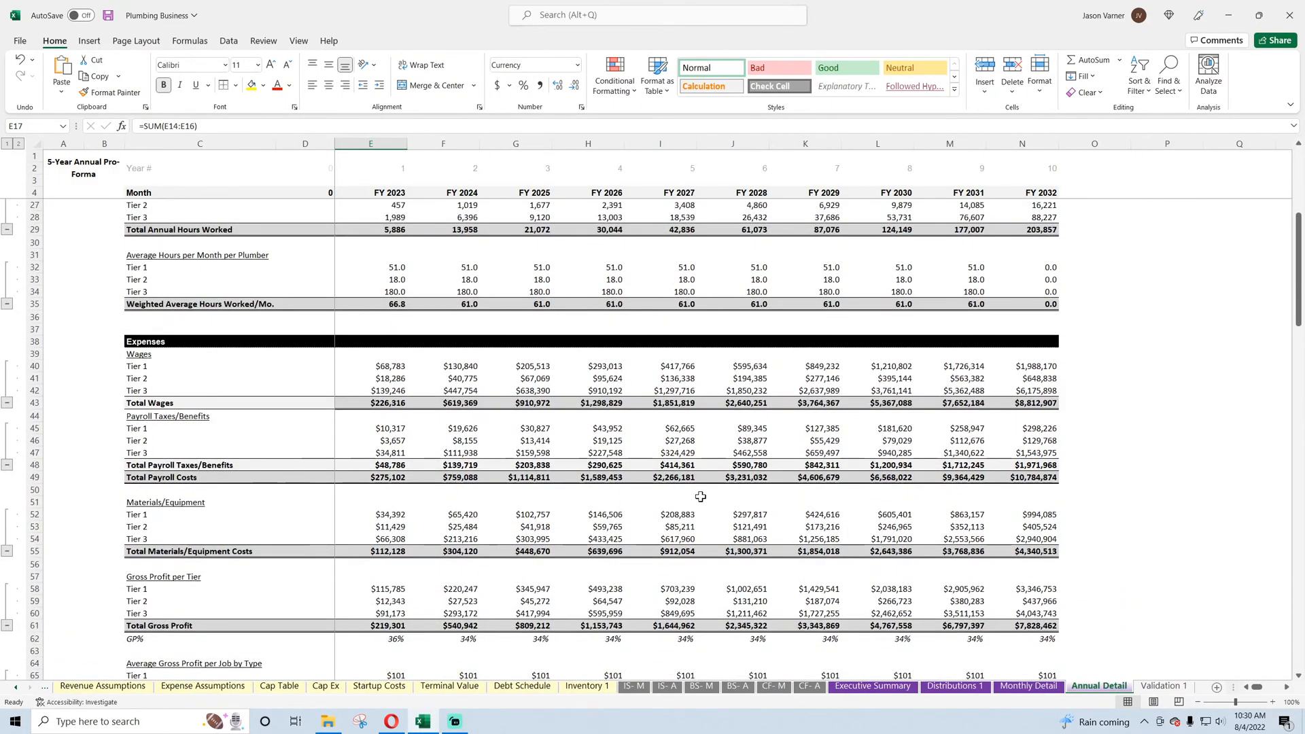
# - Add Total Payroll Costs from Annual Detail cell E49 to the FY 2023 G&A formula on the Executive Summary
pyautogui.click(870, 687)
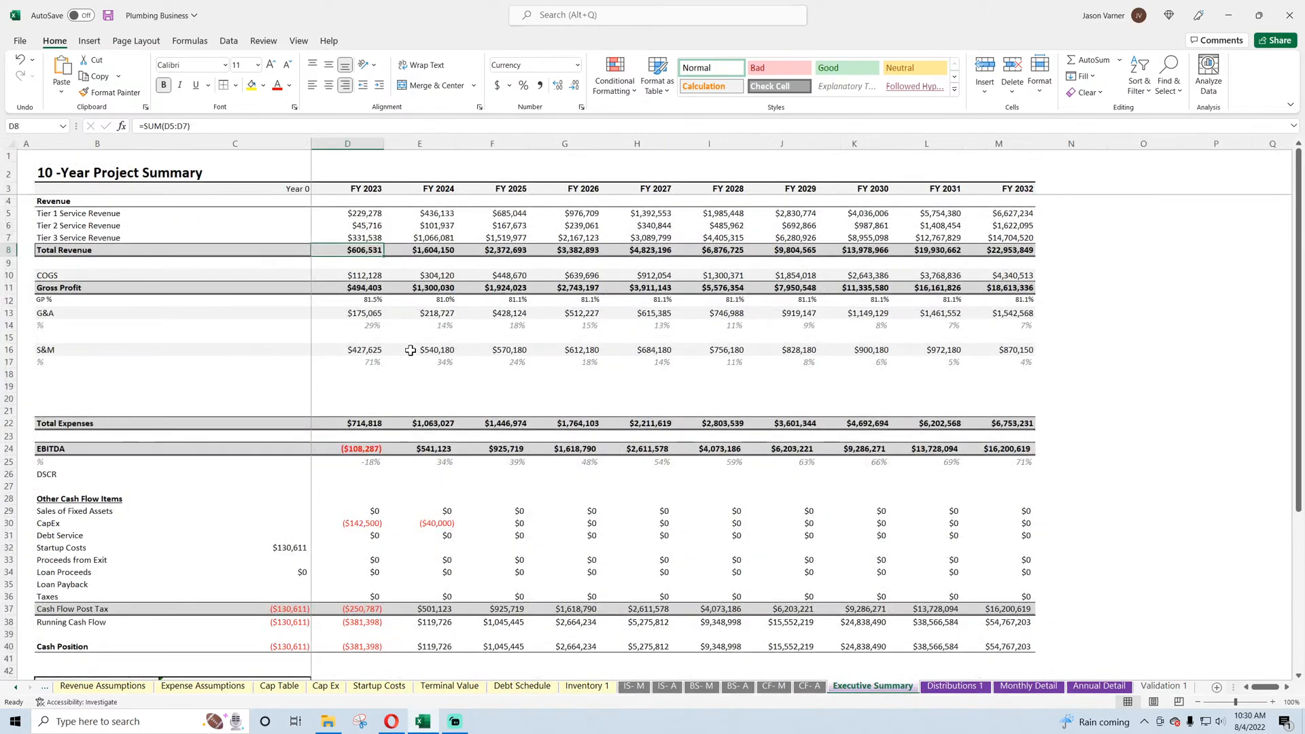
pyautogui.doubleClick(365, 315)
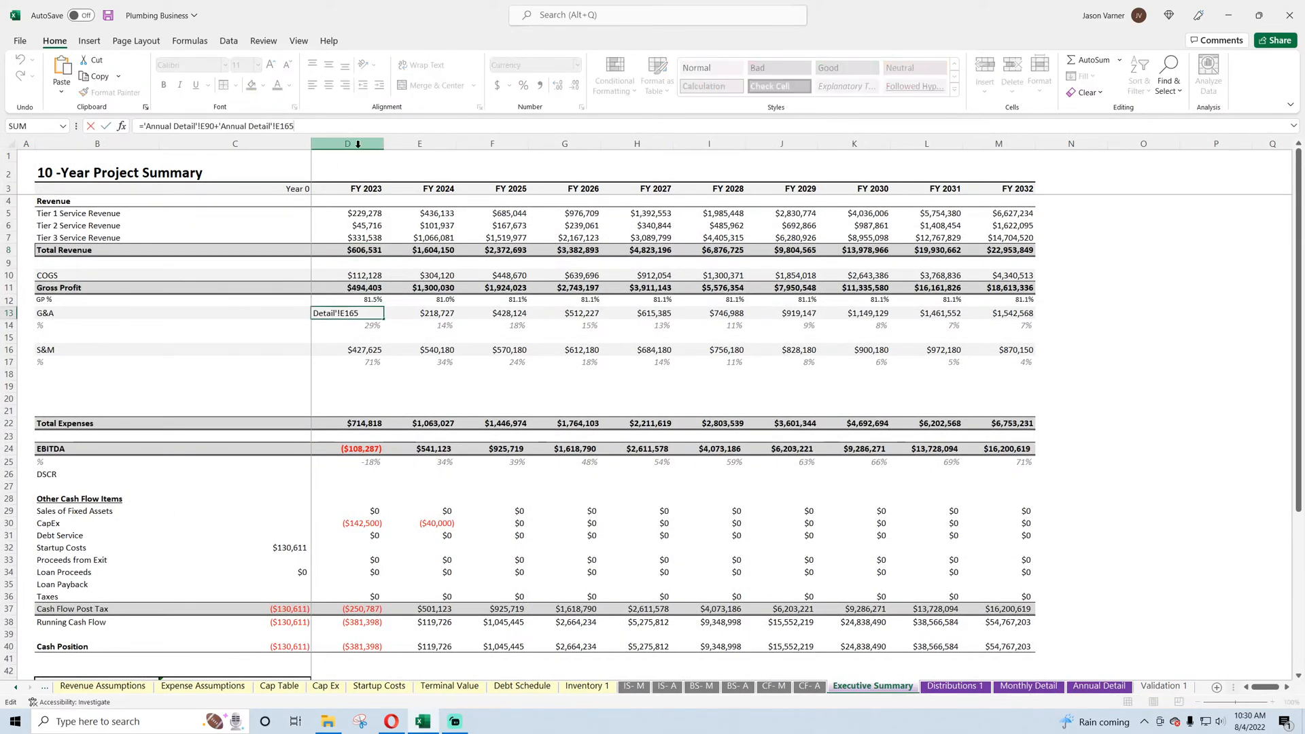
pyautogui.click(1095, 687)
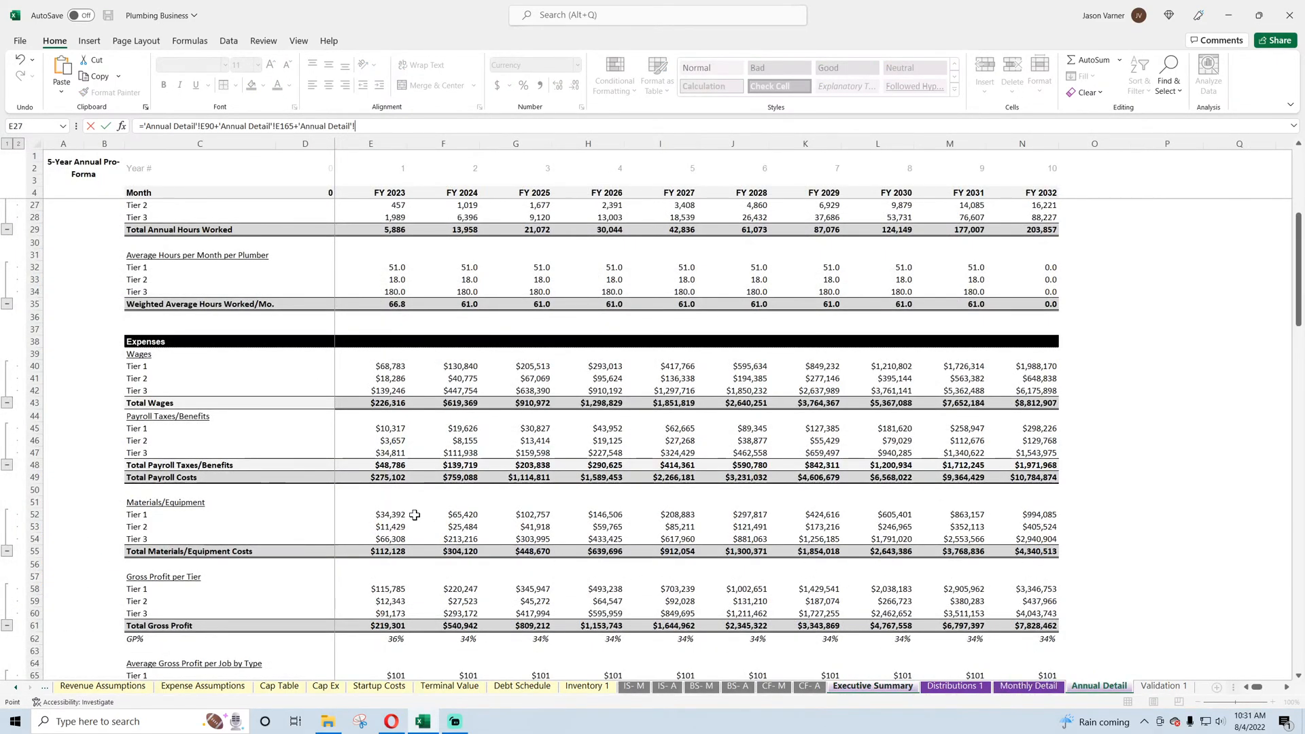
pyautogui.scroll(7, 416, 515)
pyautogui.scroll(-7, 415, 515)
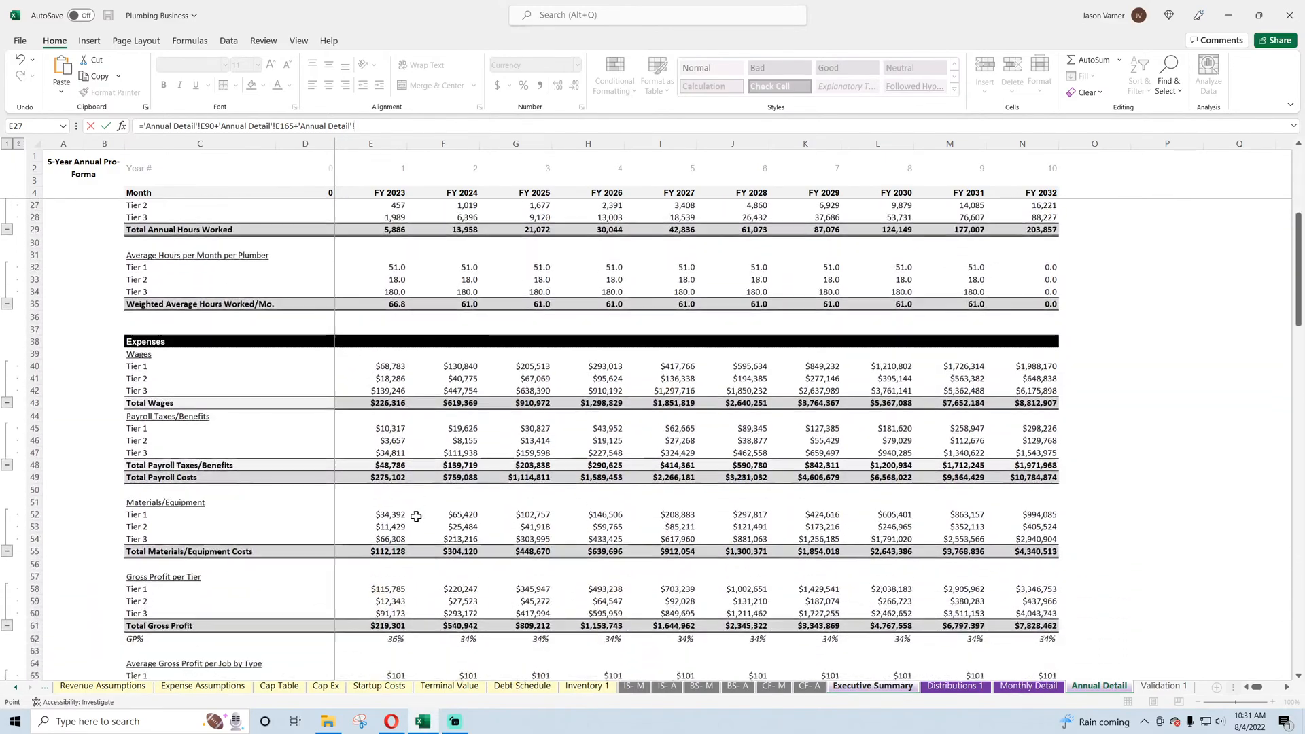
pyautogui.click(385, 478)
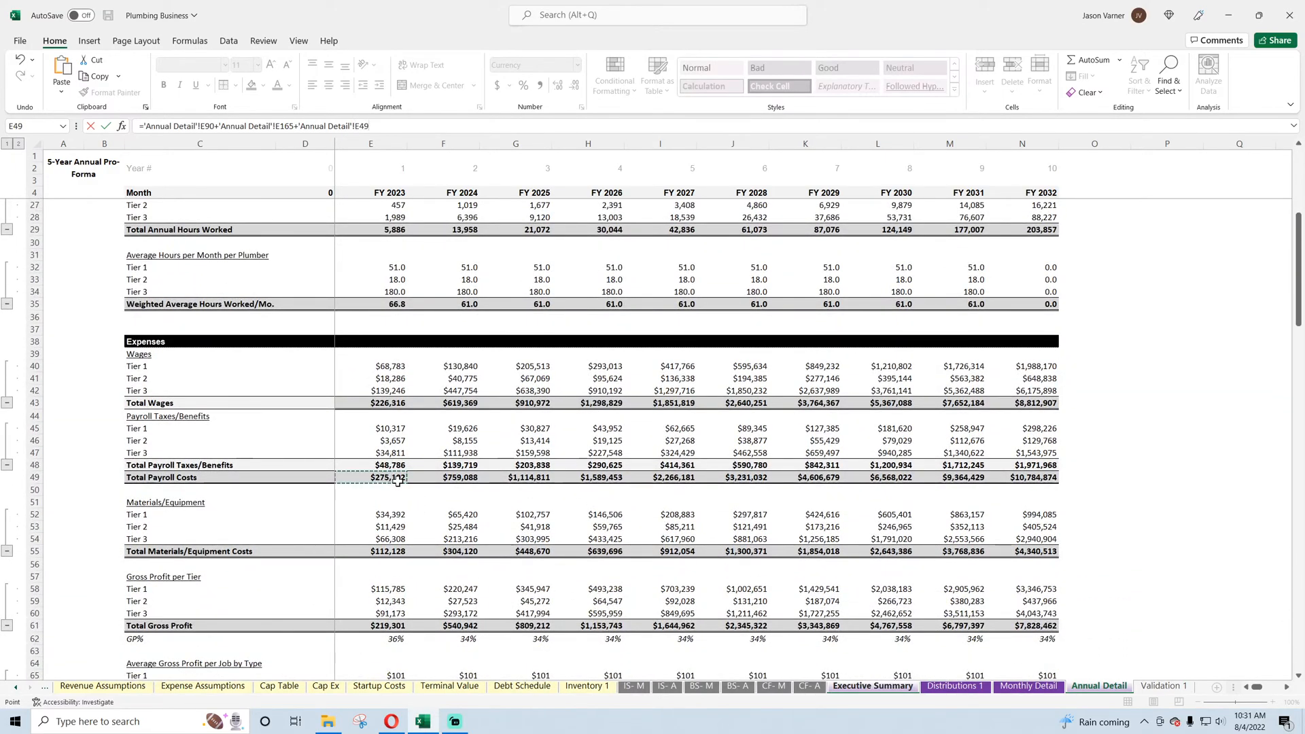
pyautogui.scroll(-4, 501, 533)
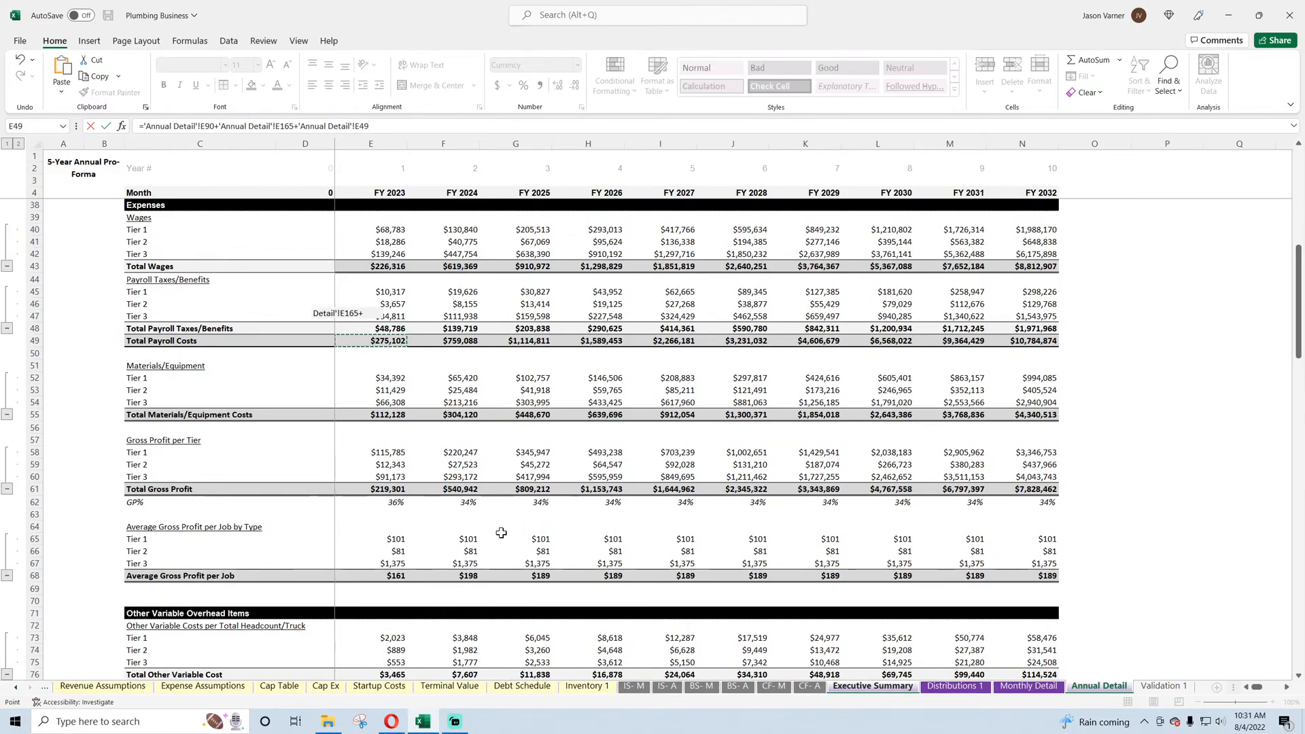
pyautogui.press('Return')
pyautogui.click(366, 311)
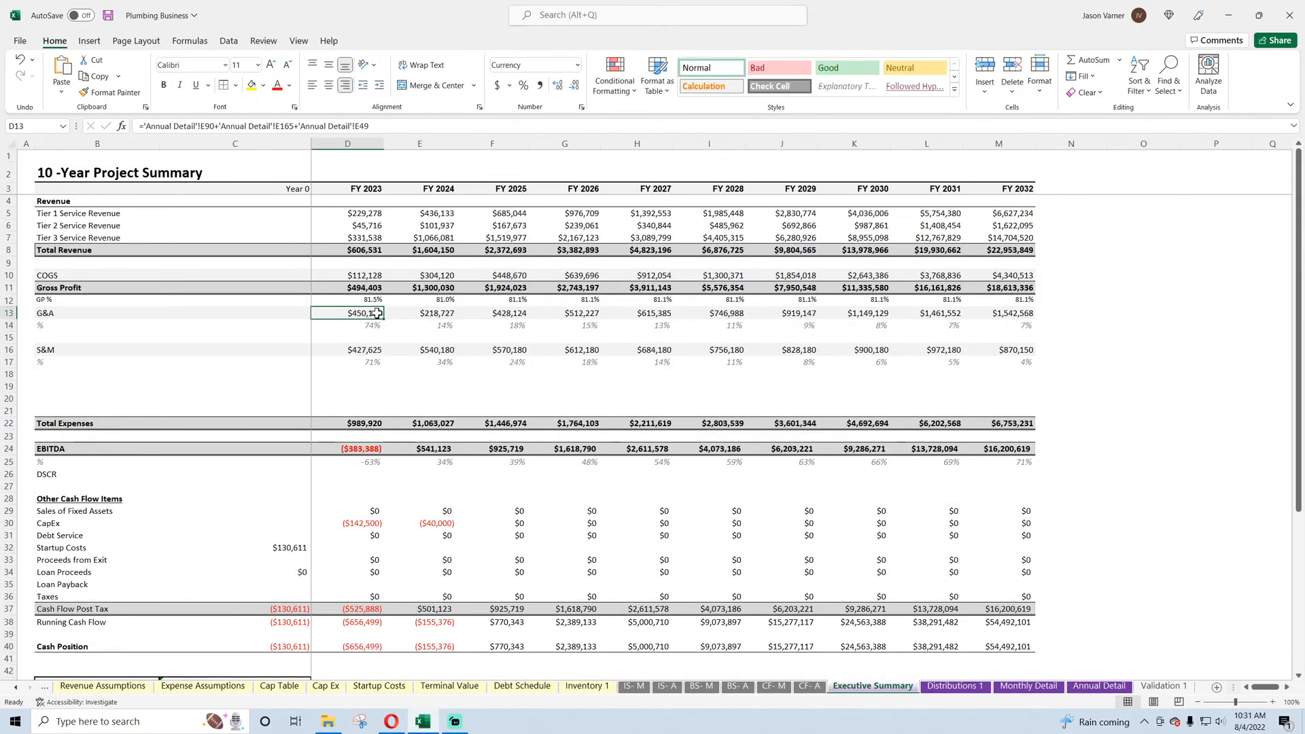
# - Extend the FY 2023 G&A formula across through FY 2032 on the Executive Summary and save the workbook
pyautogui.moveTo(383, 318); pyautogui.dragTo(1031, 324)
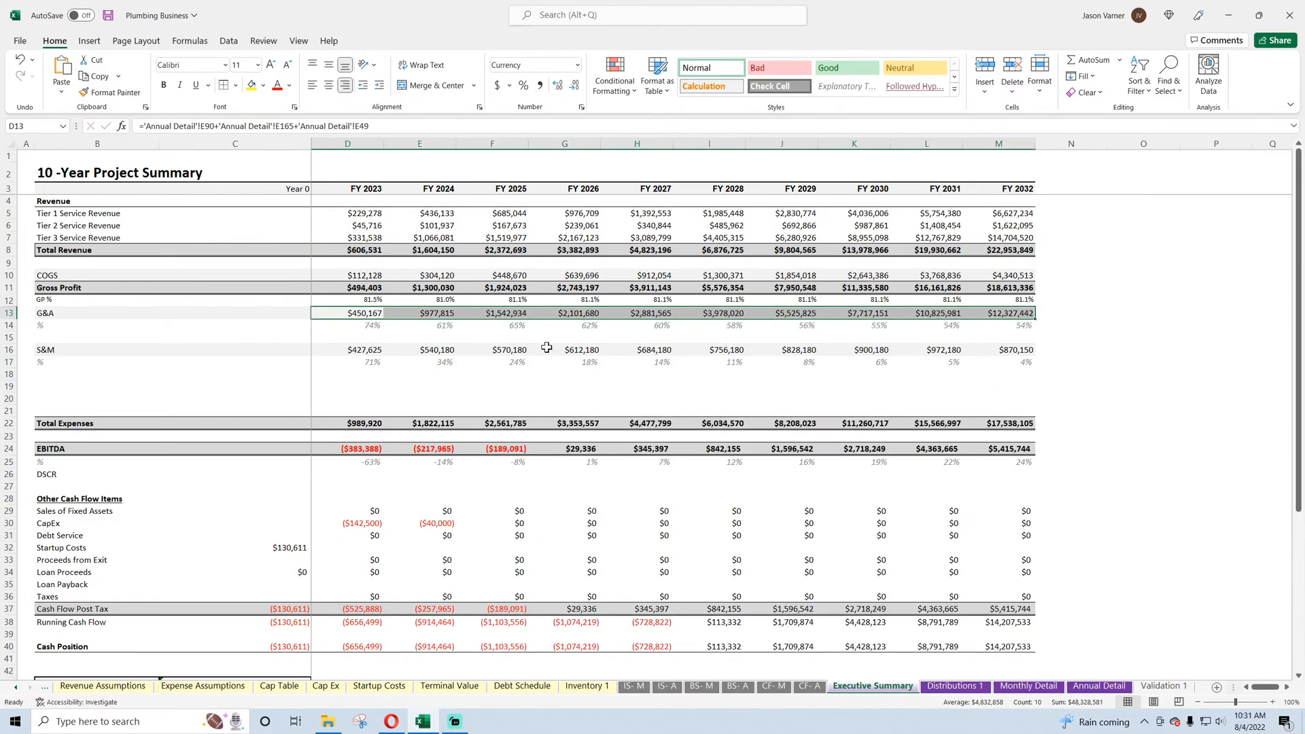
pyautogui.click(108, 17)
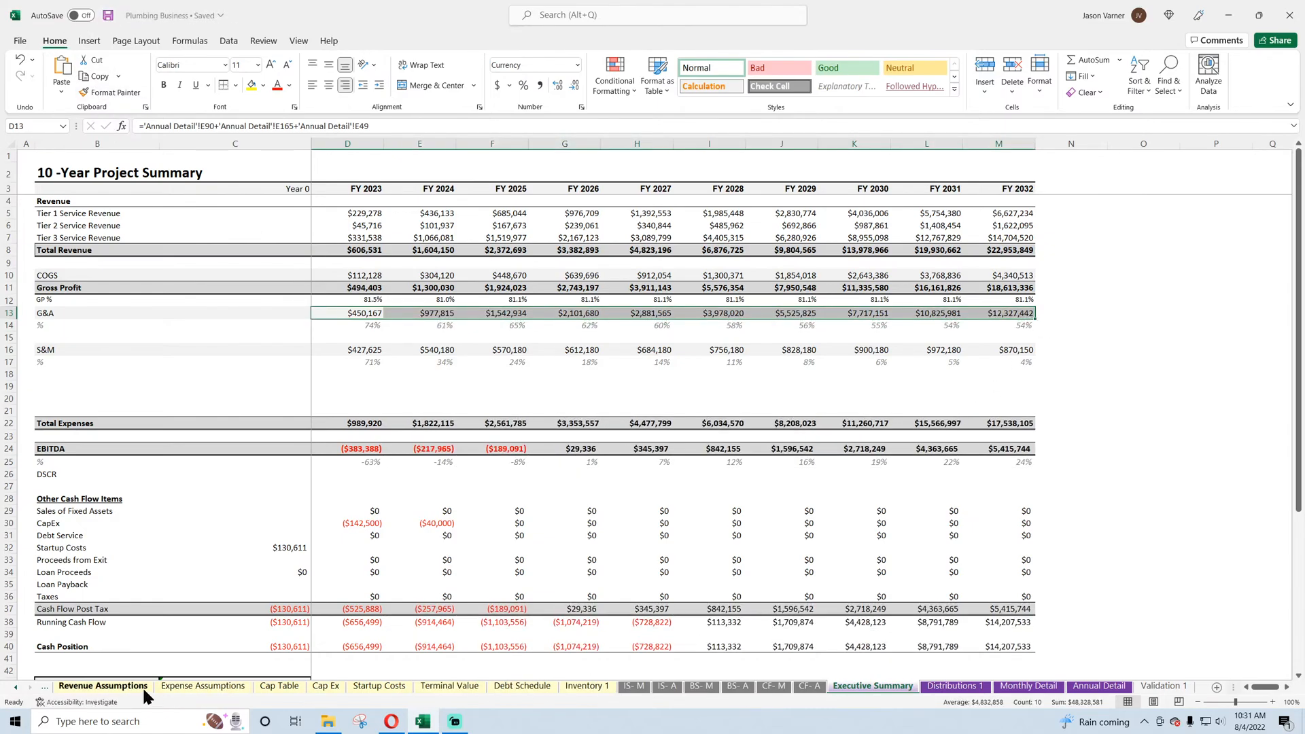
# - Review the Tier 1 Services starting job count and monthly growth assumptions on the Revenue Assumptions sheet
pyautogui.click(105, 687)
pyautogui.moveTo(527, 291); pyautogui.dragTo(1087, 283)
pyautogui.click(464, 219)
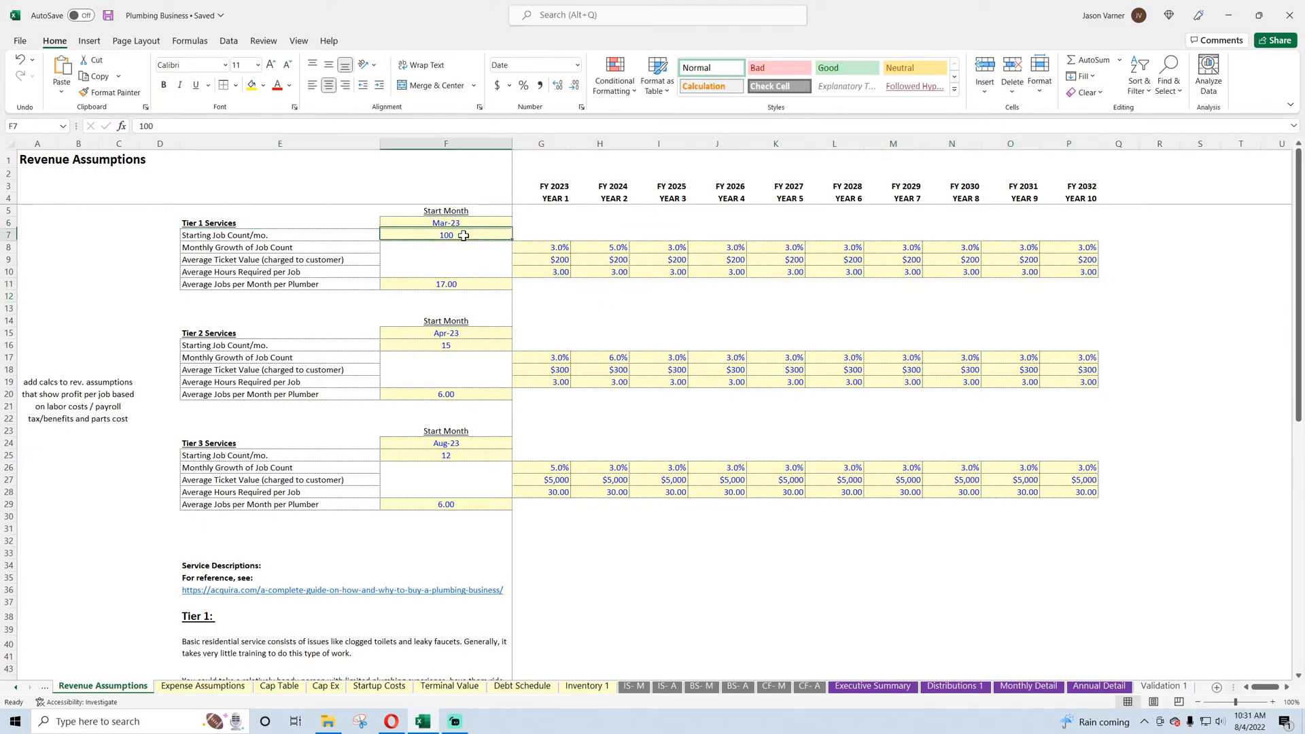
pyautogui.click(552, 249)
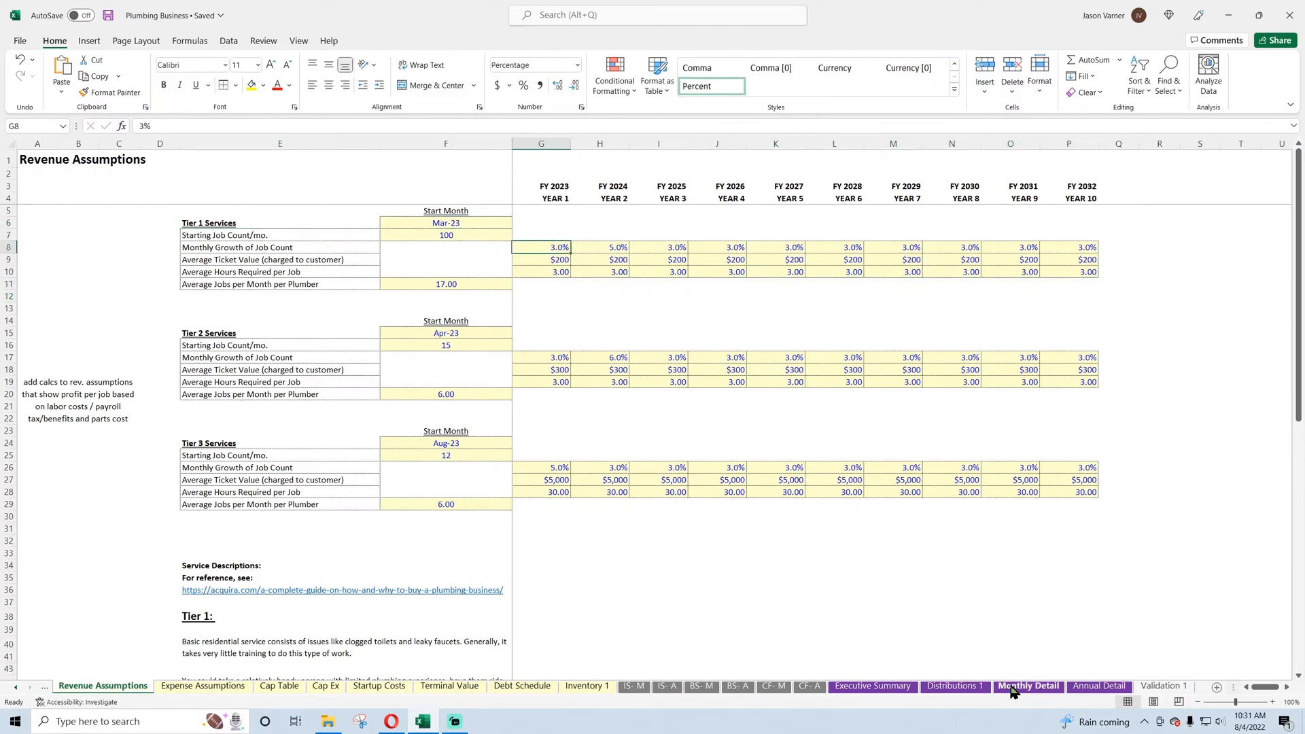
pyautogui.click(109, 17)
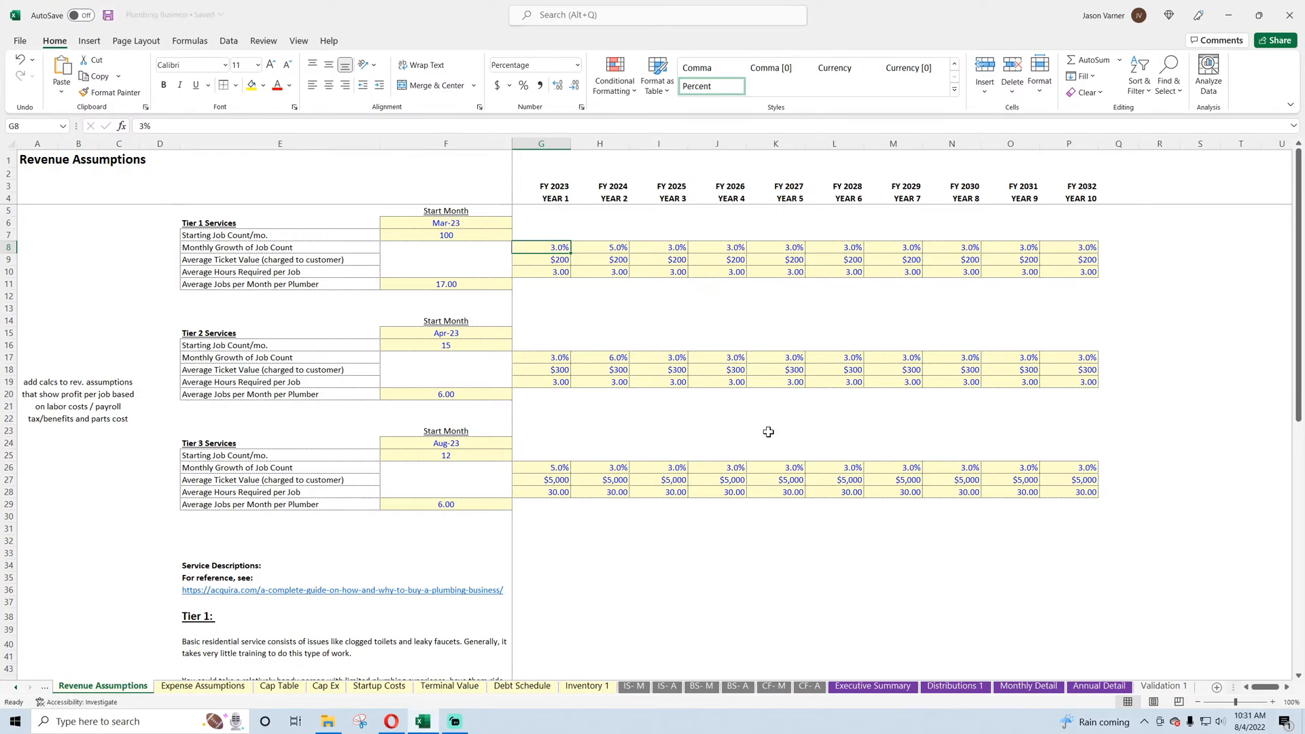
pyautogui.click(548, 284)
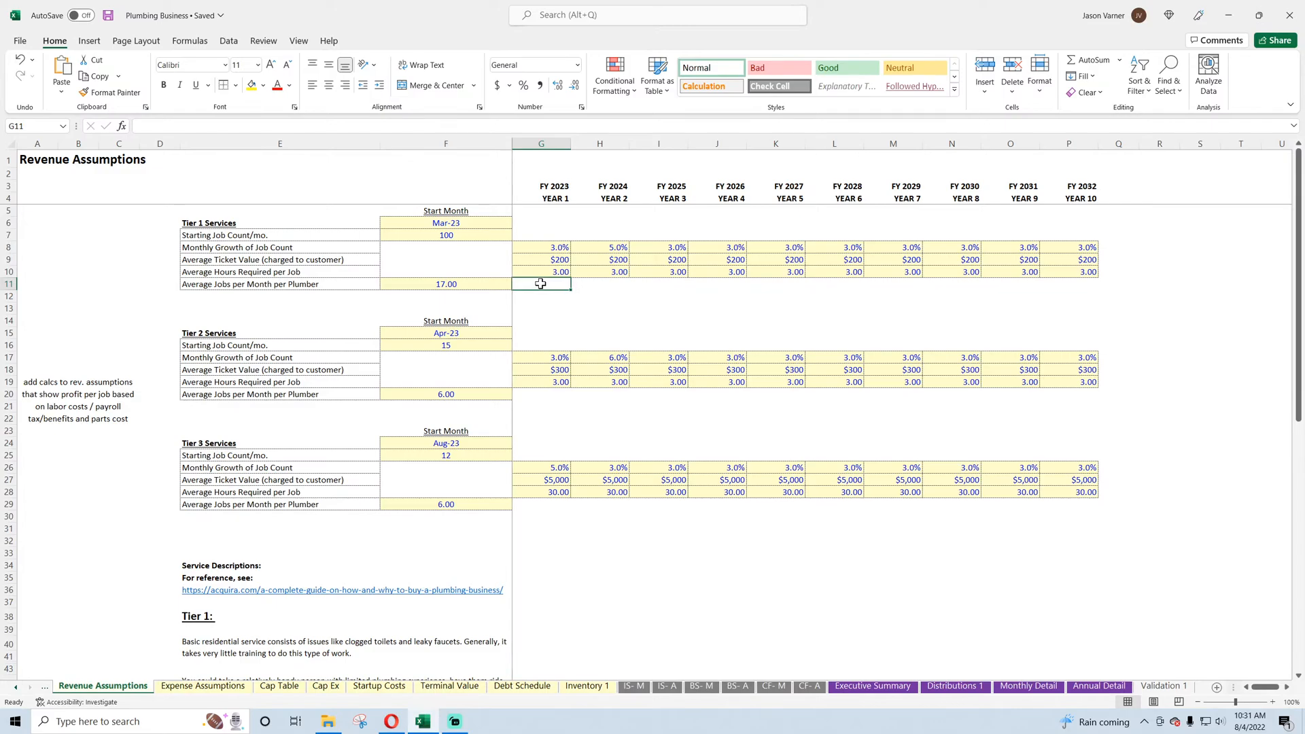
# - Compare the FY 2023 to FY 2032 EBITDA row on the Executive Summary with Annual Detail, and save the workbook
pyautogui.click(1096, 687)
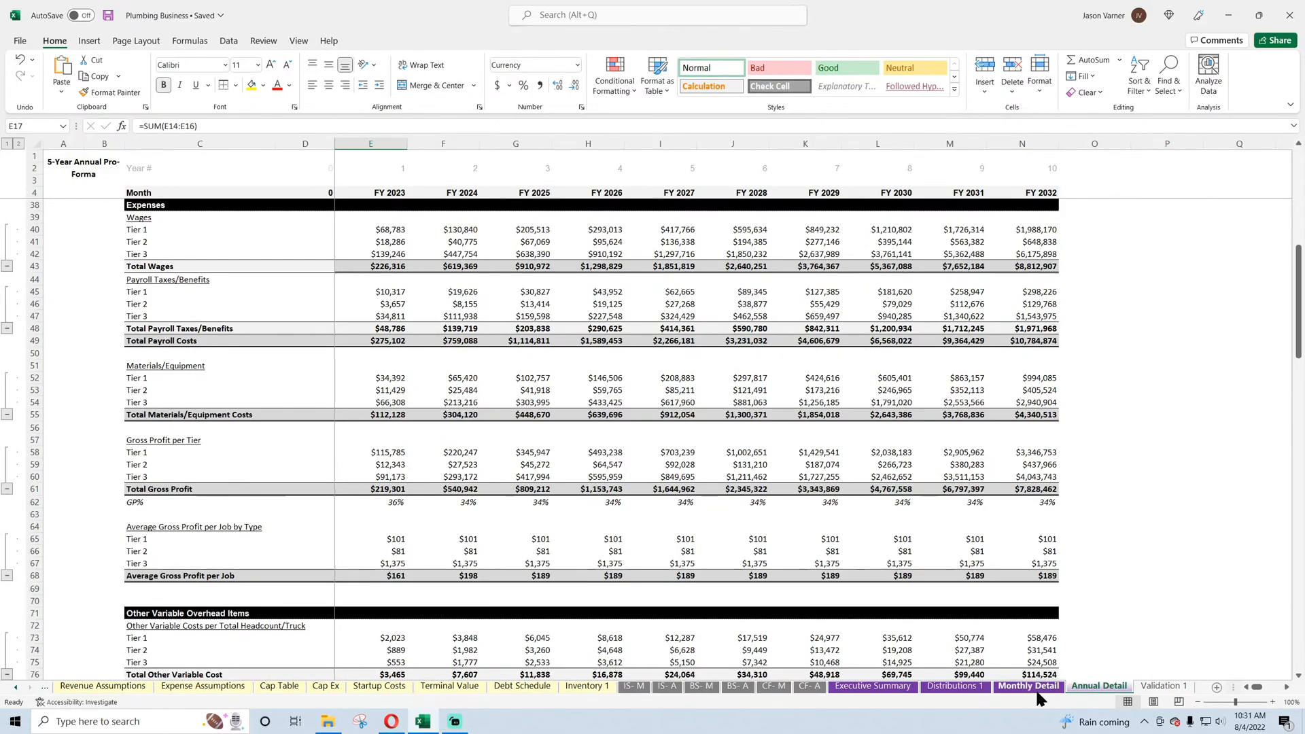
pyautogui.click(873, 686)
pyautogui.moveTo(361, 450); pyautogui.dragTo(1004, 450)
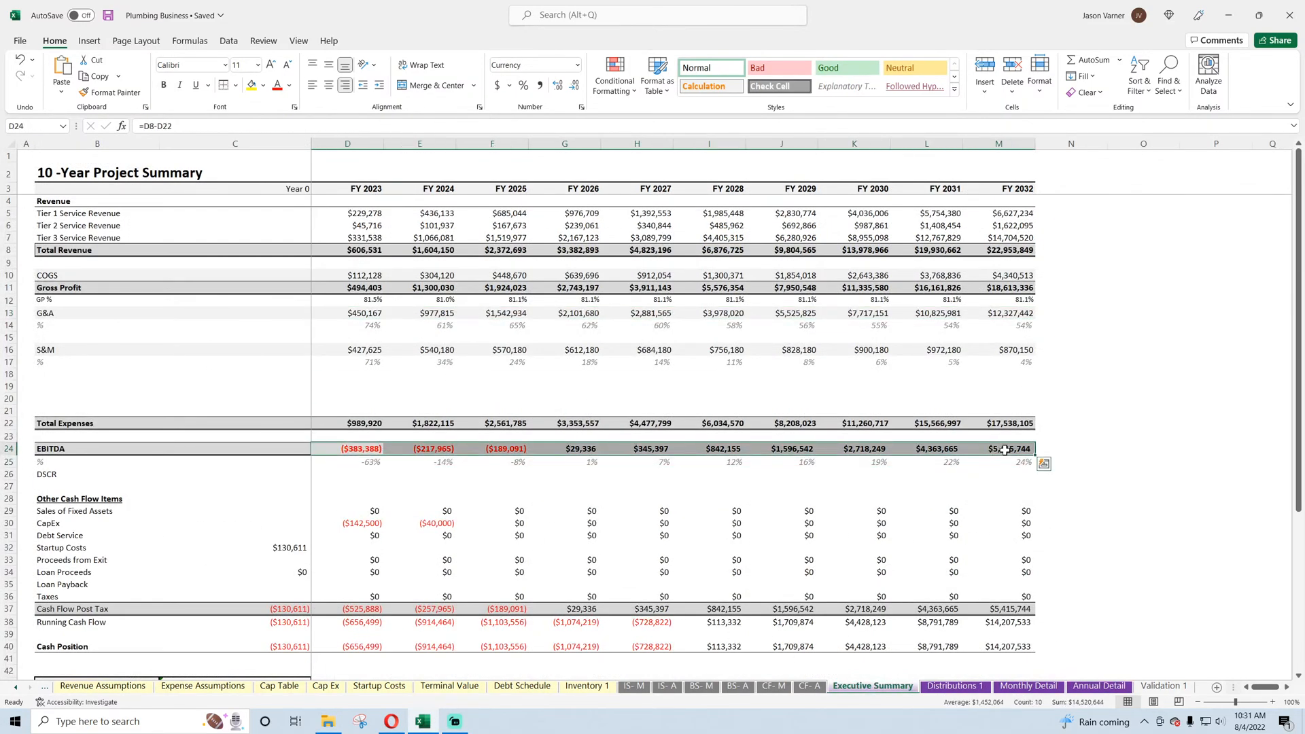
pyautogui.click(1125, 693)
pyautogui.scroll(-20, 453, 543)
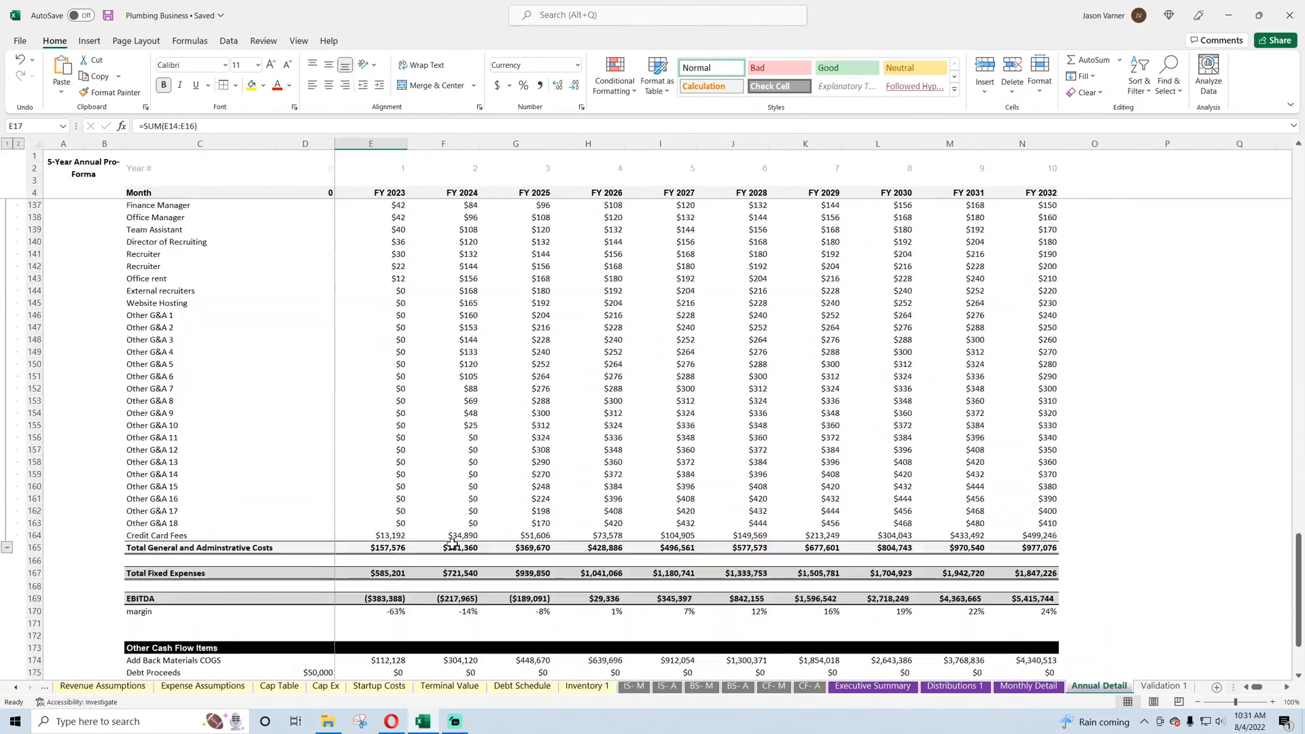
pyautogui.moveTo(367, 600); pyautogui.dragTo(1014, 599)
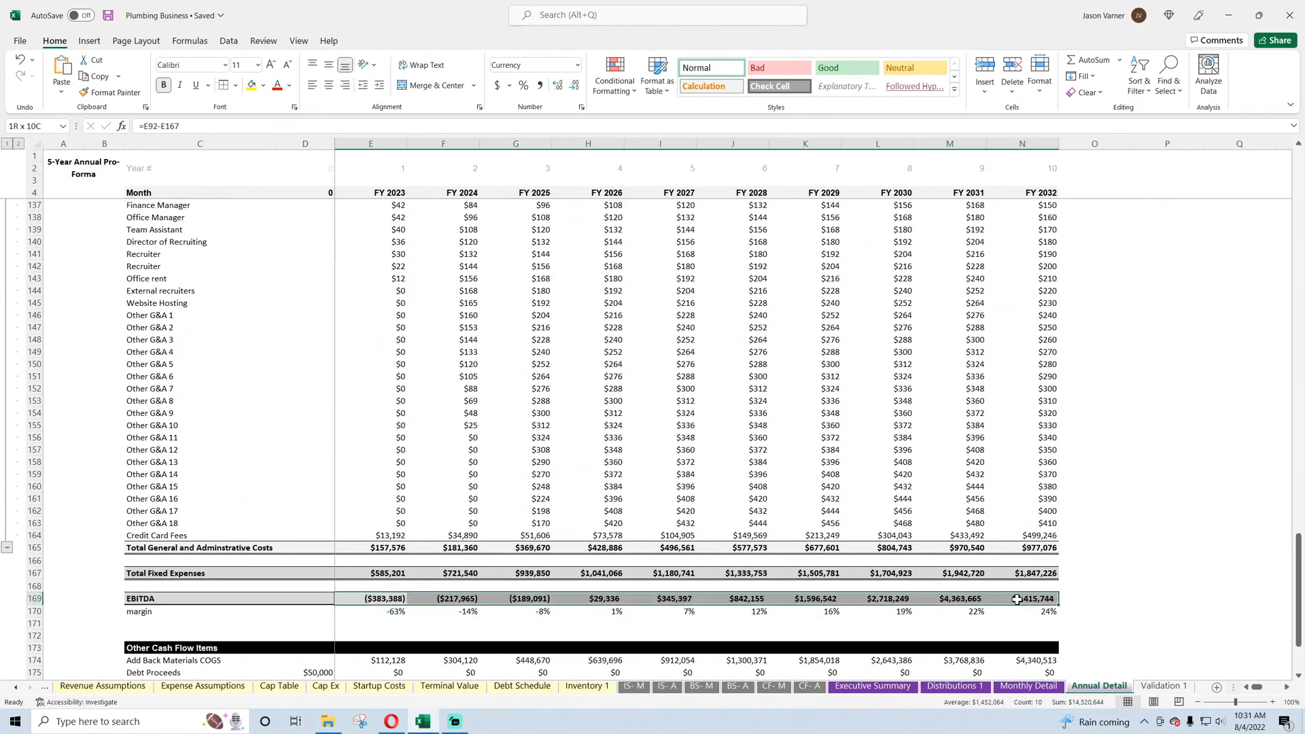
pyautogui.click(873, 685)
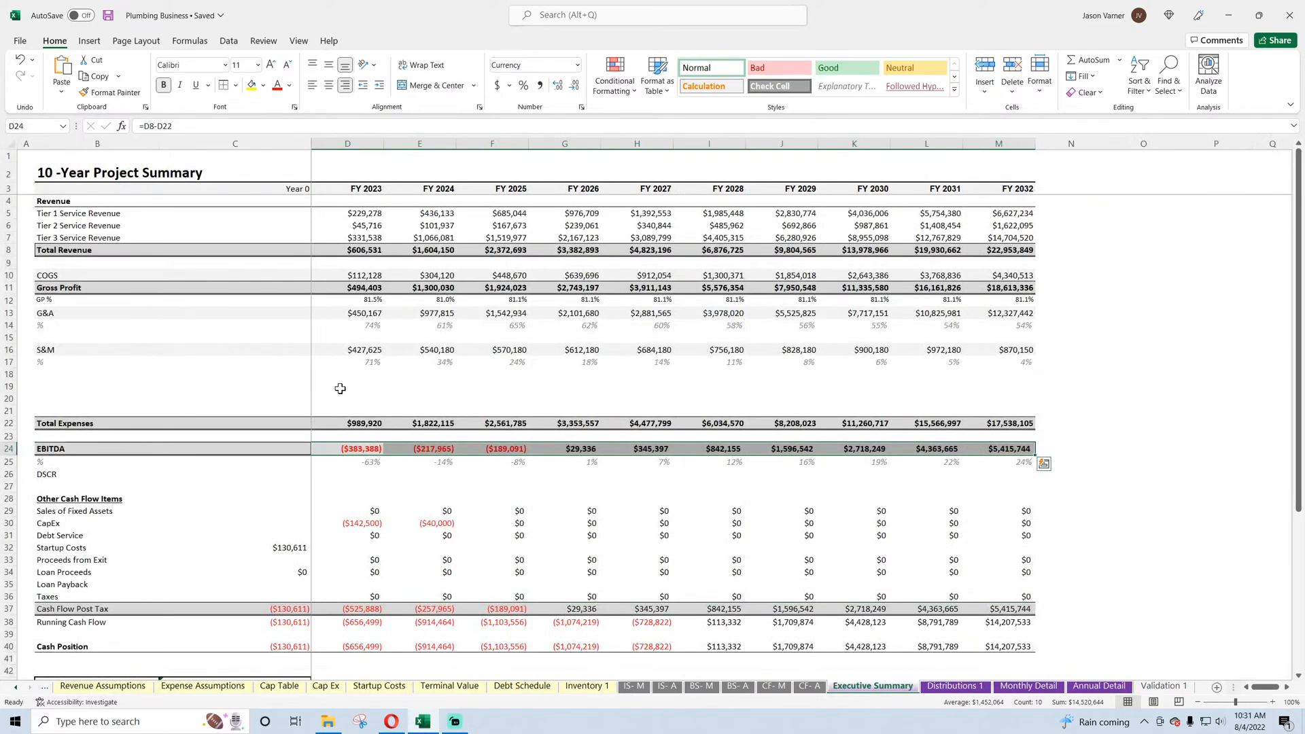
pyautogui.scroll(-3, 314, 404)
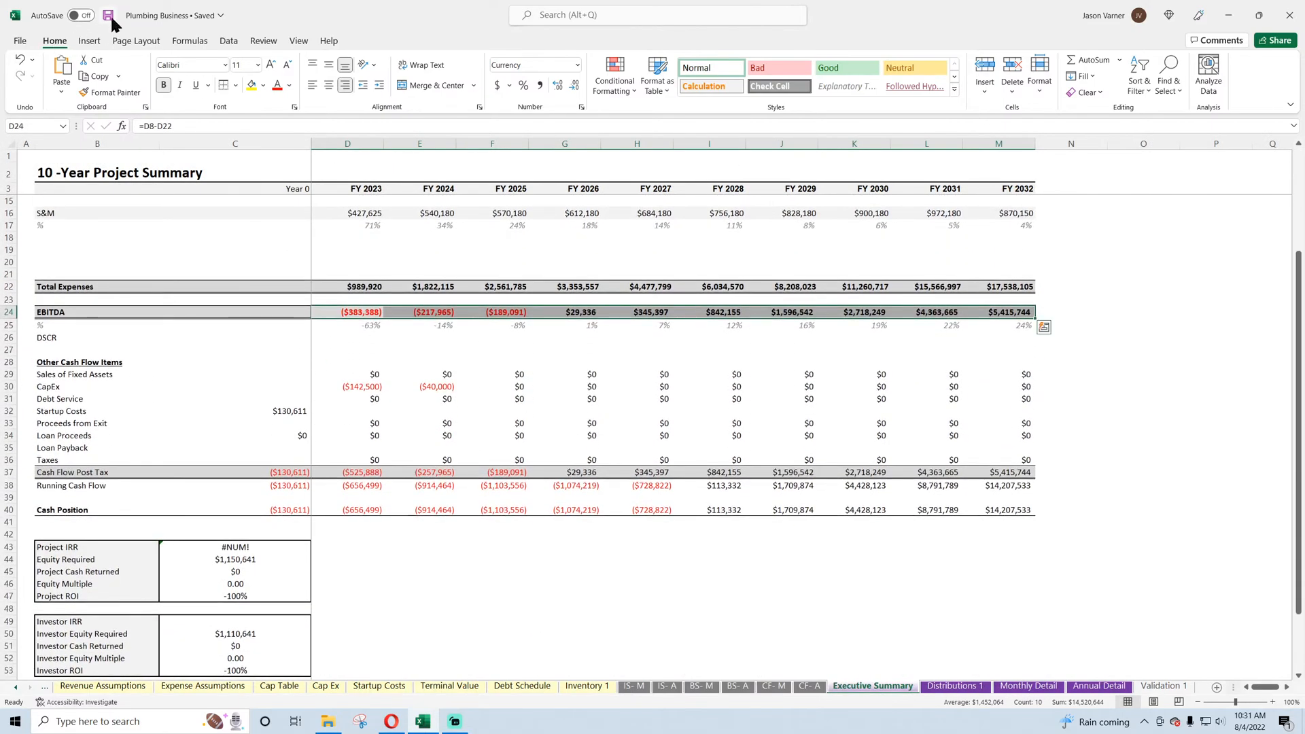
pyautogui.click(109, 16)
# - Clear the Sales of Fixed Assets label and its yearly values from the Other Cash Flow Items section
pyautogui.click(80, 376)
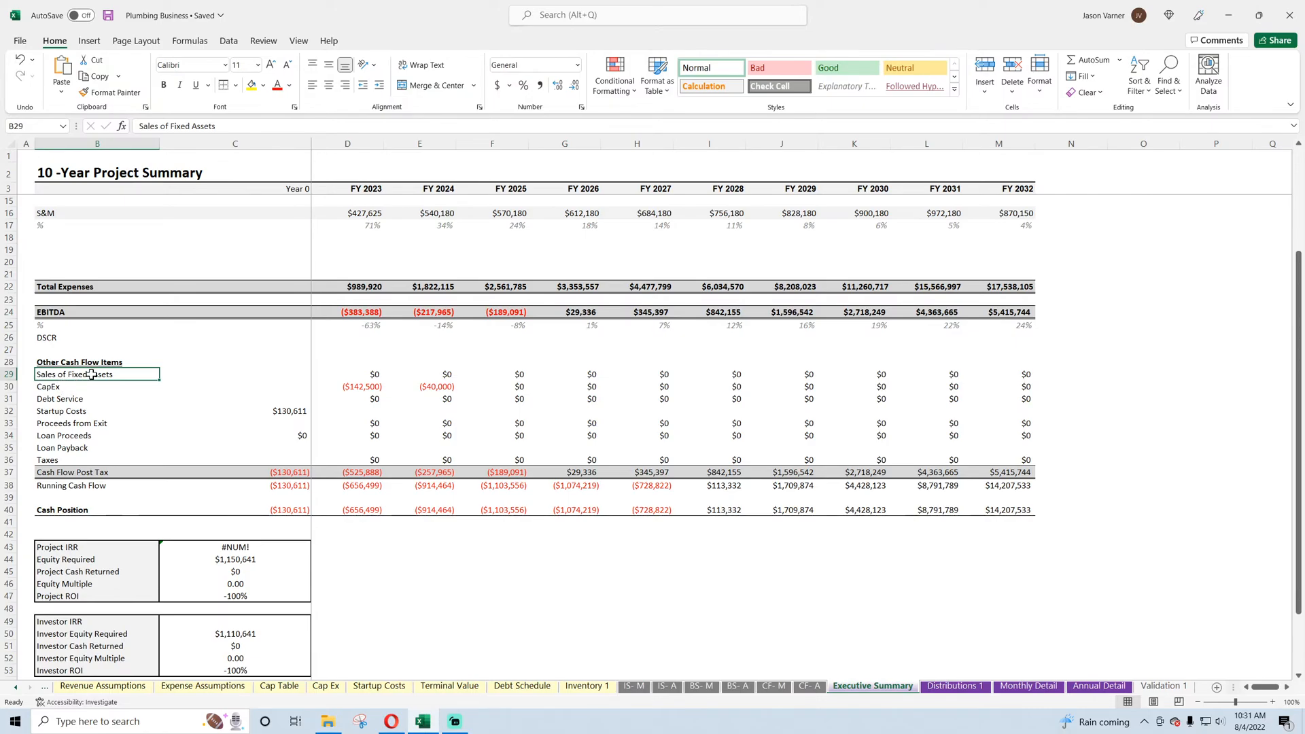
pyautogui.press('BackSpace')
pyautogui.click(275, 372)
pyautogui.moveTo(310, 380); pyautogui.dragTo(999, 380)
# - Link FY 2023 CapEx to Annual Detail cell E178 and extend the formula through FY 2032
pyautogui.click(130, 389)
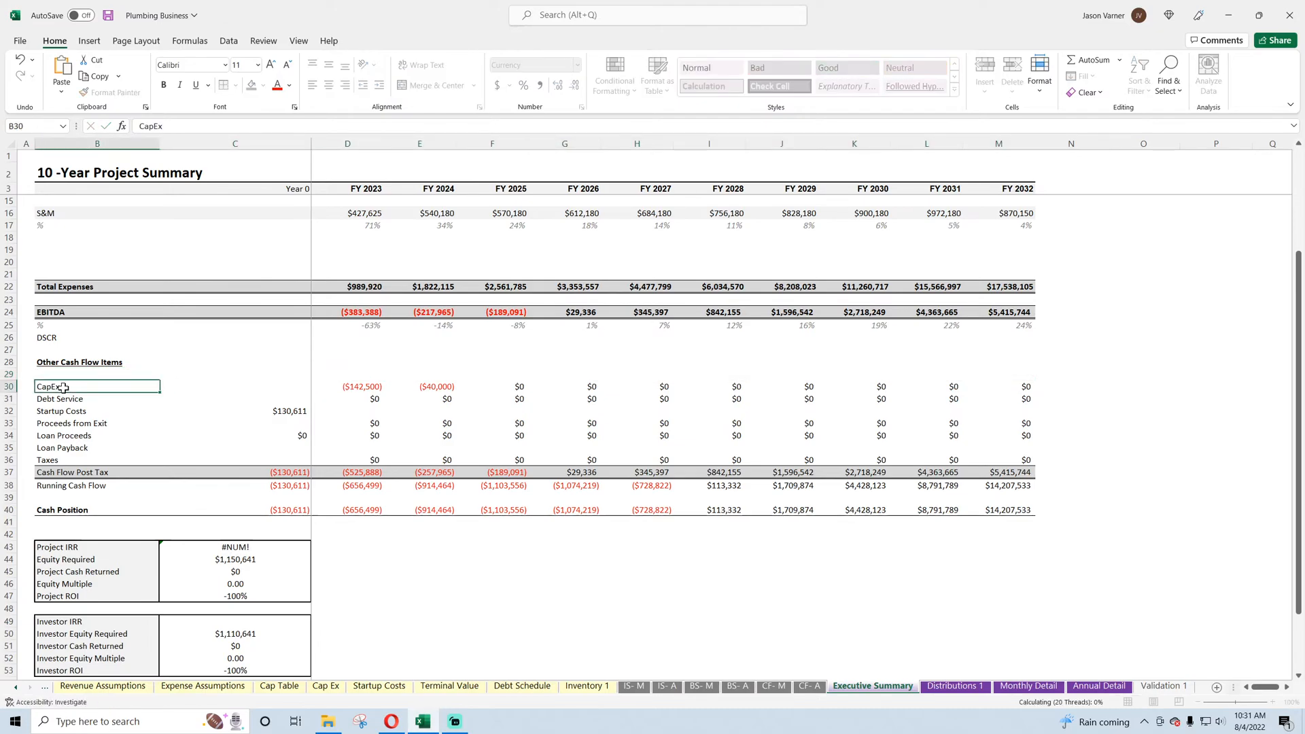
pyautogui.click(363, 388)
pyautogui.write('=')
pyautogui.click(1090, 687)
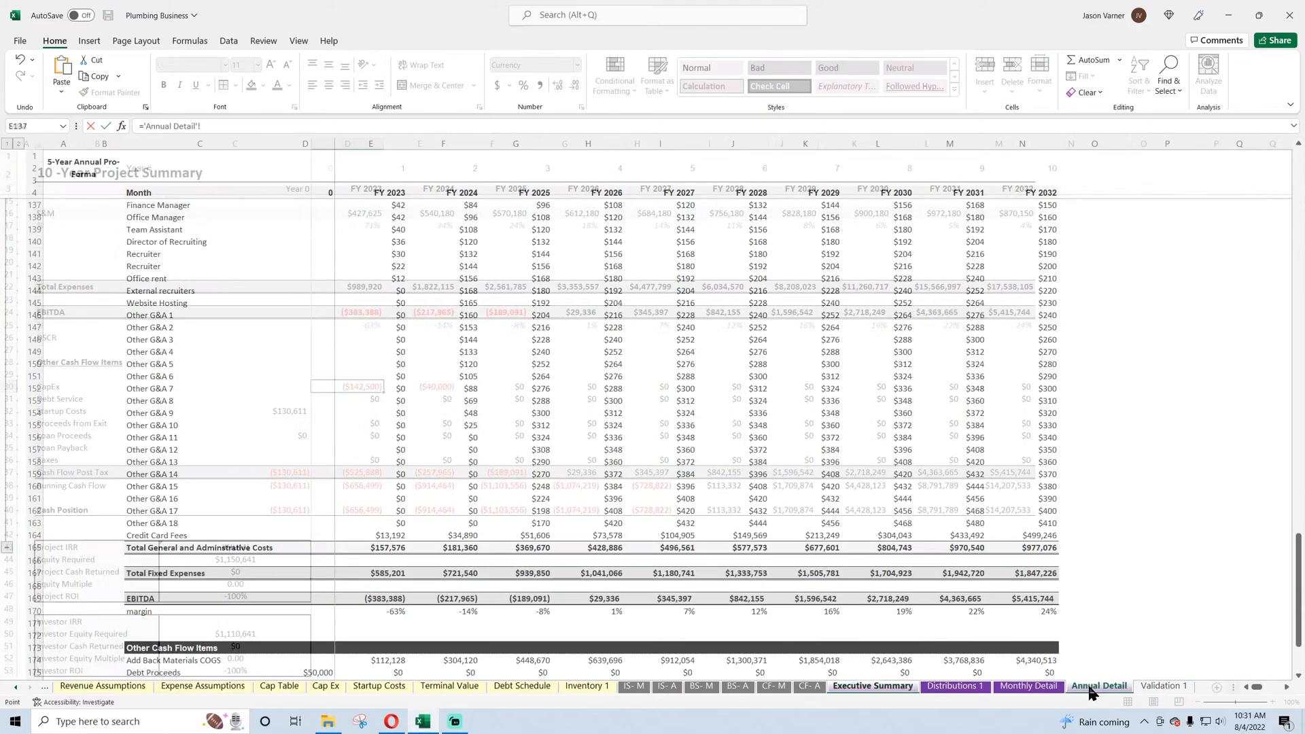
pyautogui.scroll(-11, 430, 477)
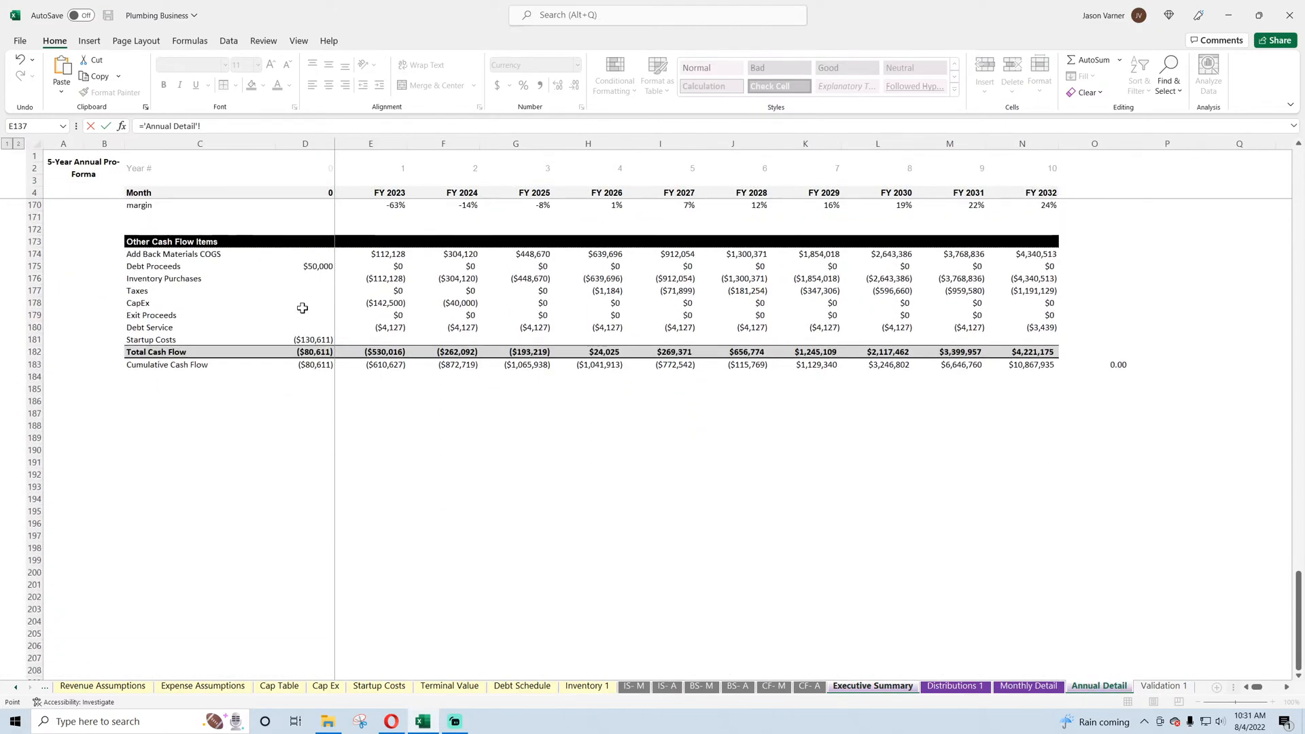
pyautogui.click(398, 304)
pyautogui.press('Return')
pyautogui.click(364, 387)
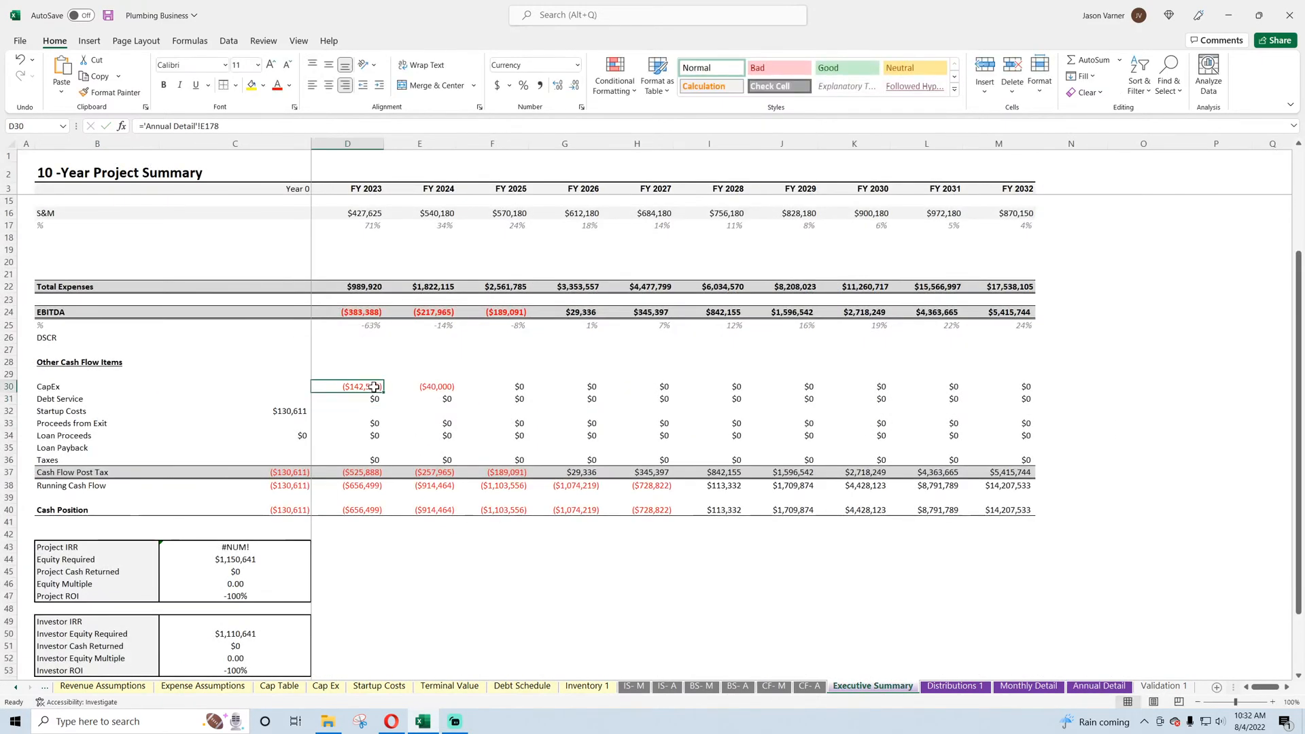
pyautogui.moveTo(384, 392); pyautogui.dragTo(1027, 380)
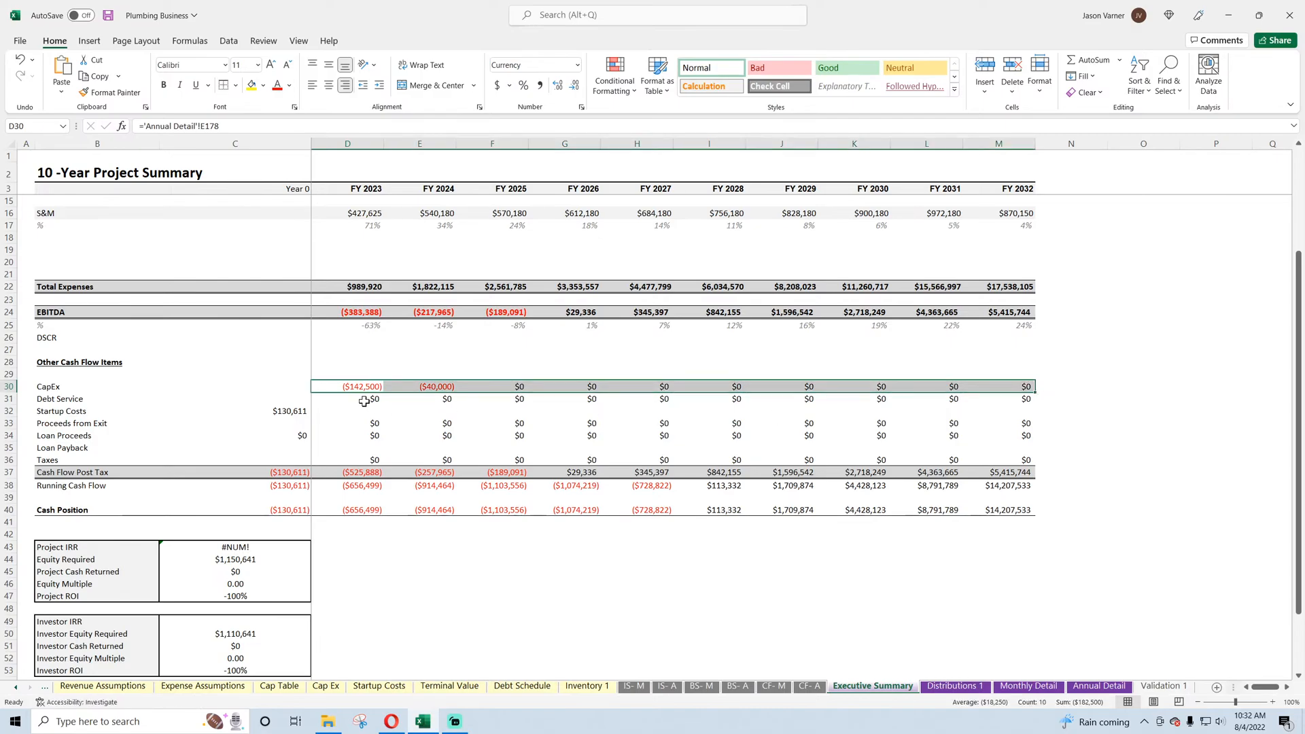
# - Link FY 2023 Debt Service to Annual Detail cell E180 and extend the formula through FY 2032
pyautogui.click(365, 399)
pyautogui.write('=')
pyautogui.click(1098, 685)
pyautogui.click(377, 327)
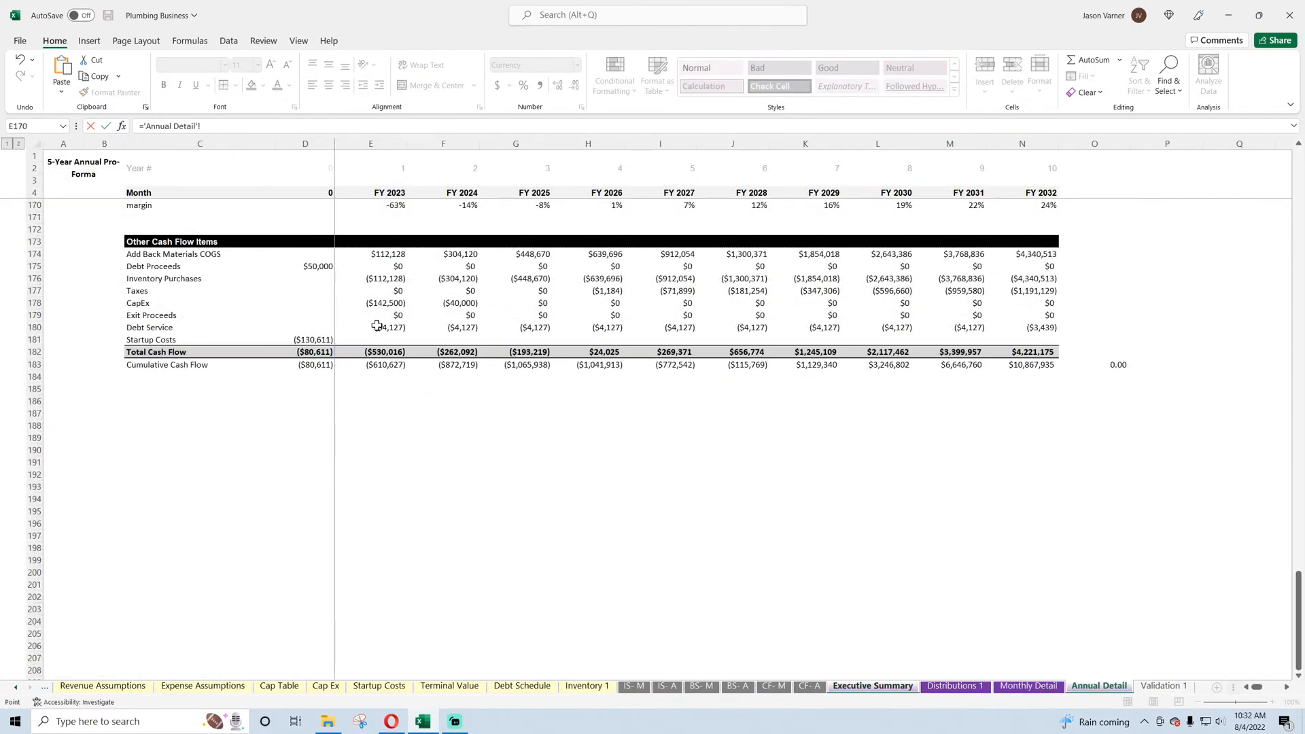
pyautogui.press('Return')
pyautogui.moveTo(372, 401); pyautogui.dragTo(1027, 401)
# - Add a minus sign to the Year 0 Startup Costs formula in front of its 'Startup Costs'!C19 reference
pyautogui.click(293, 411)
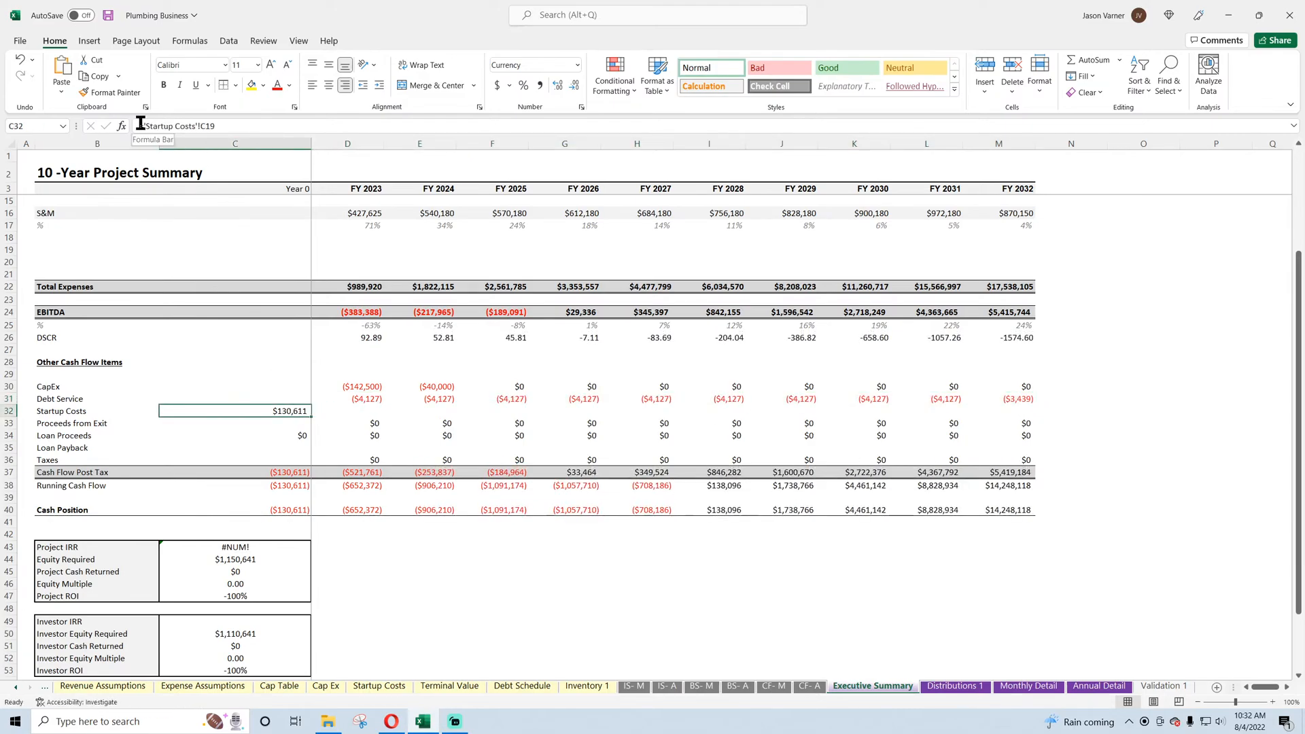
pyautogui.press('F2')
pyautogui.press('Home')
pyautogui.press('Right')
pyautogui.write('-')
pyautogui.press('Return')
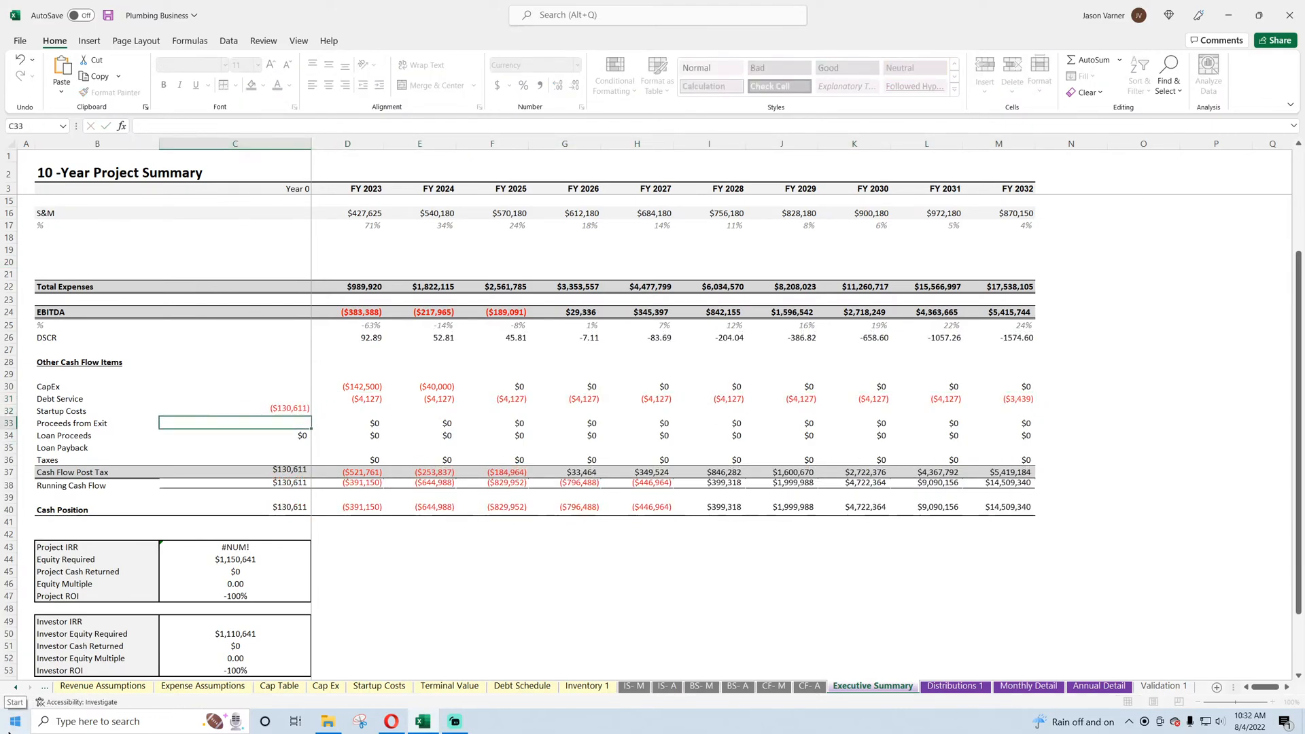
# - Link FY 2023 Proceeds from Exit to Annual Detail cell E179 and extend the formula through FY 2032
pyautogui.click(343, 423)
pyautogui.write('=')
pyautogui.click(1097, 689)
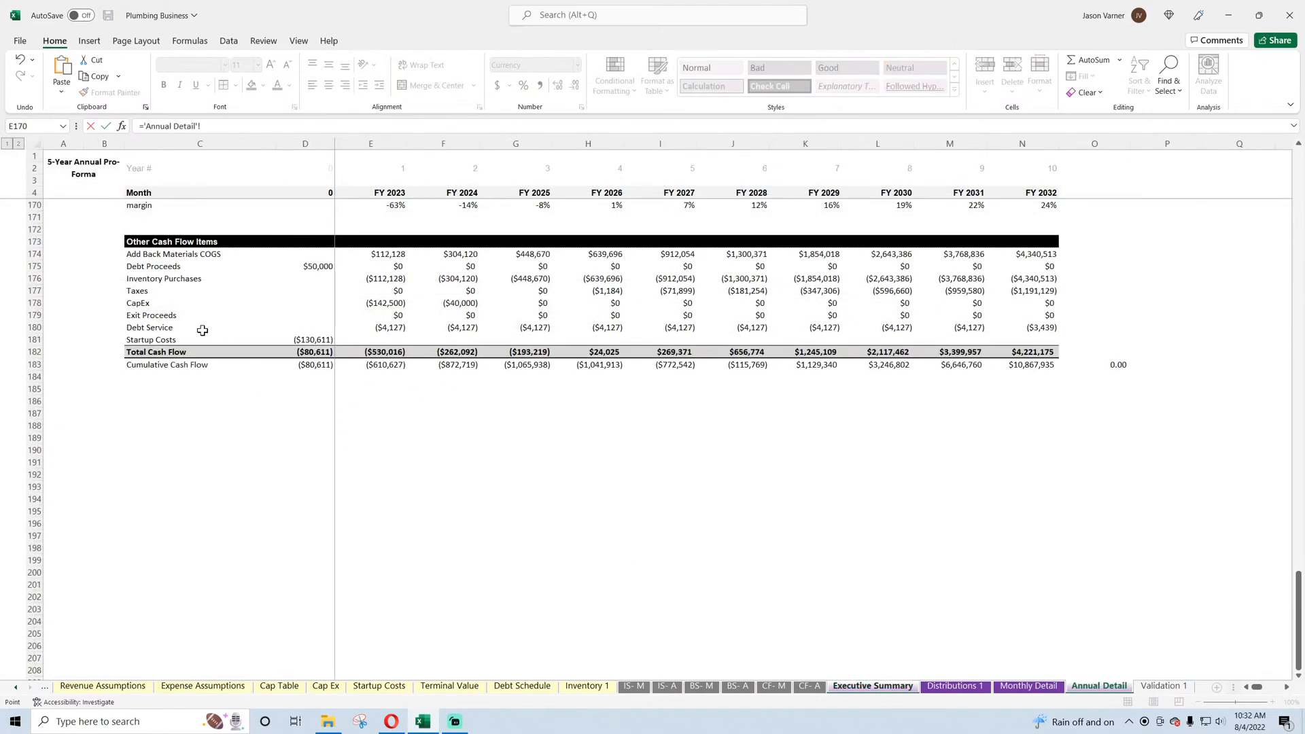
pyautogui.moveTo(402, 315)
pyautogui.mouseDown()
pyautogui.moveTo(198, 313)
pyautogui.moveTo(387, 317)
pyautogui.mouseUp()
pyautogui.press('Return')
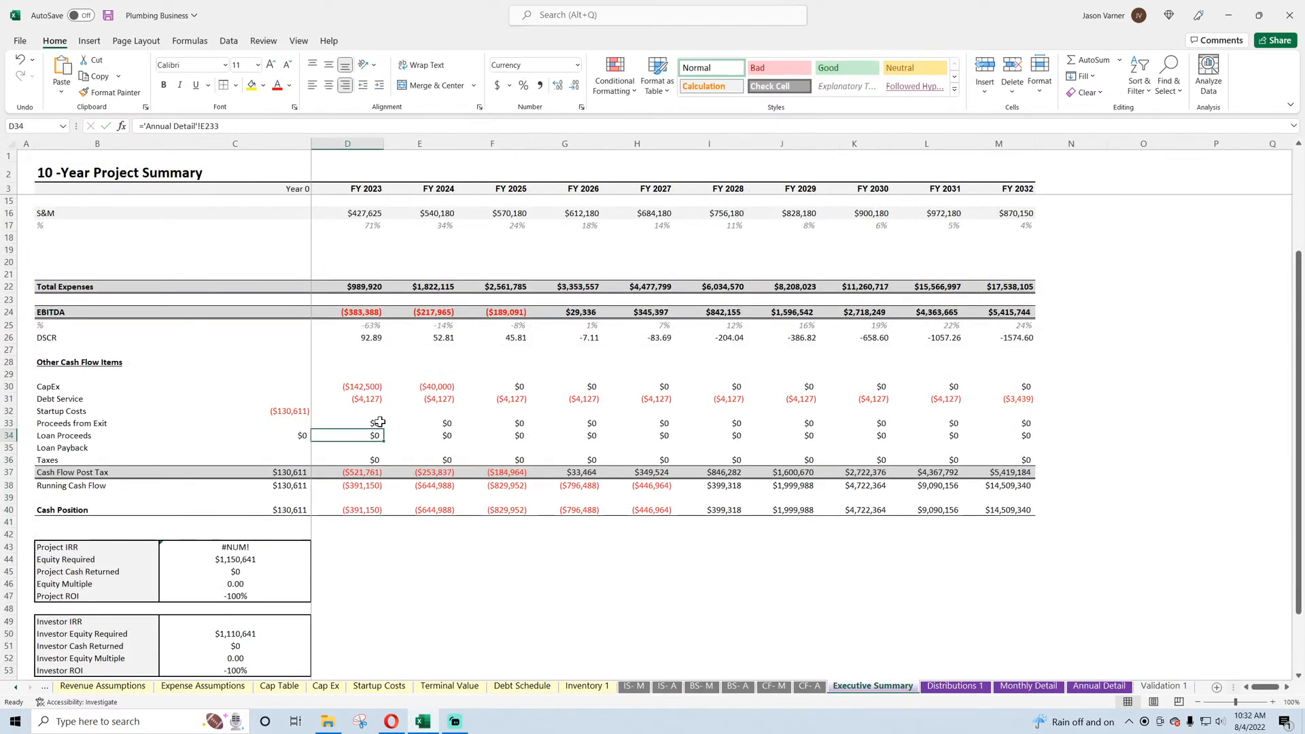
pyautogui.click(377, 425)
pyautogui.moveTo(384, 429); pyautogui.dragTo(1030, 428)
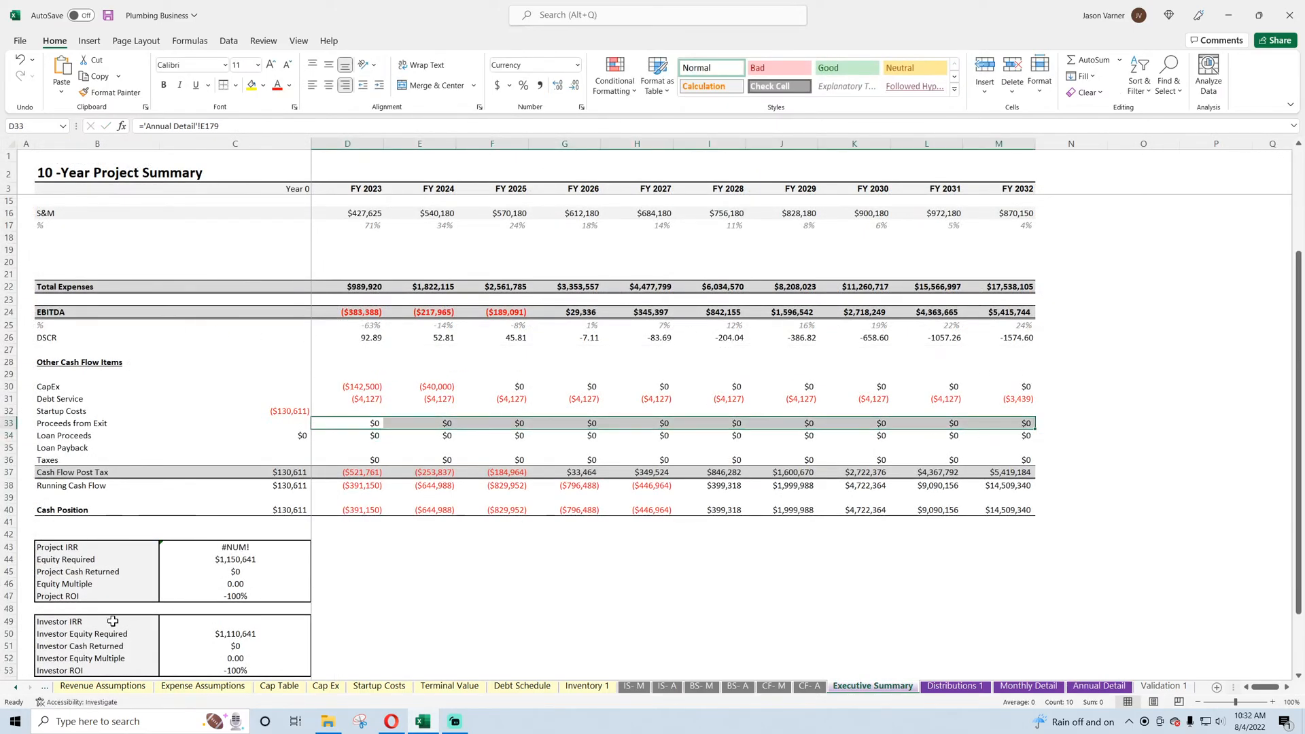
# - Set Include Terminal Value to Yes on Global Control and check FY 2032 Proceeds from Exit on the Executive Summary
pyautogui.click(18, 689)
pyautogui.click(98, 685)
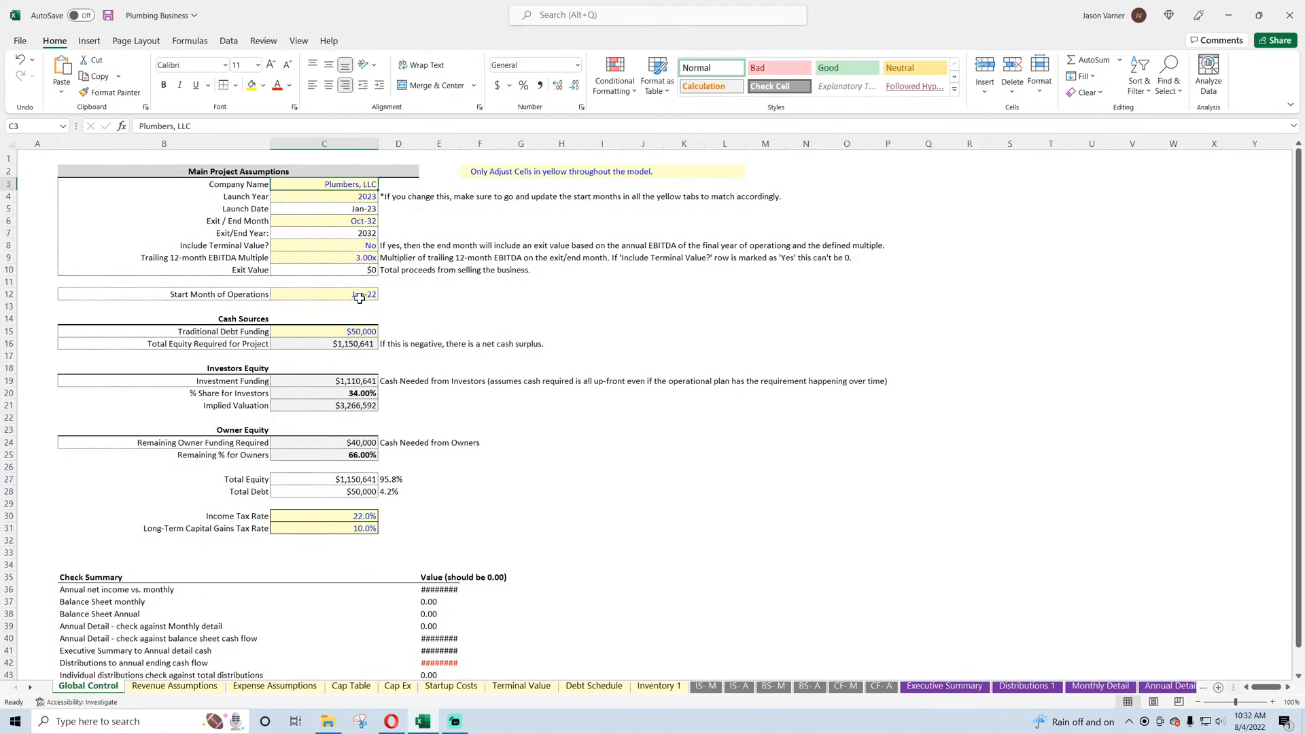
pyautogui.click(367, 245)
pyautogui.click(383, 245)
pyautogui.click(360, 257)
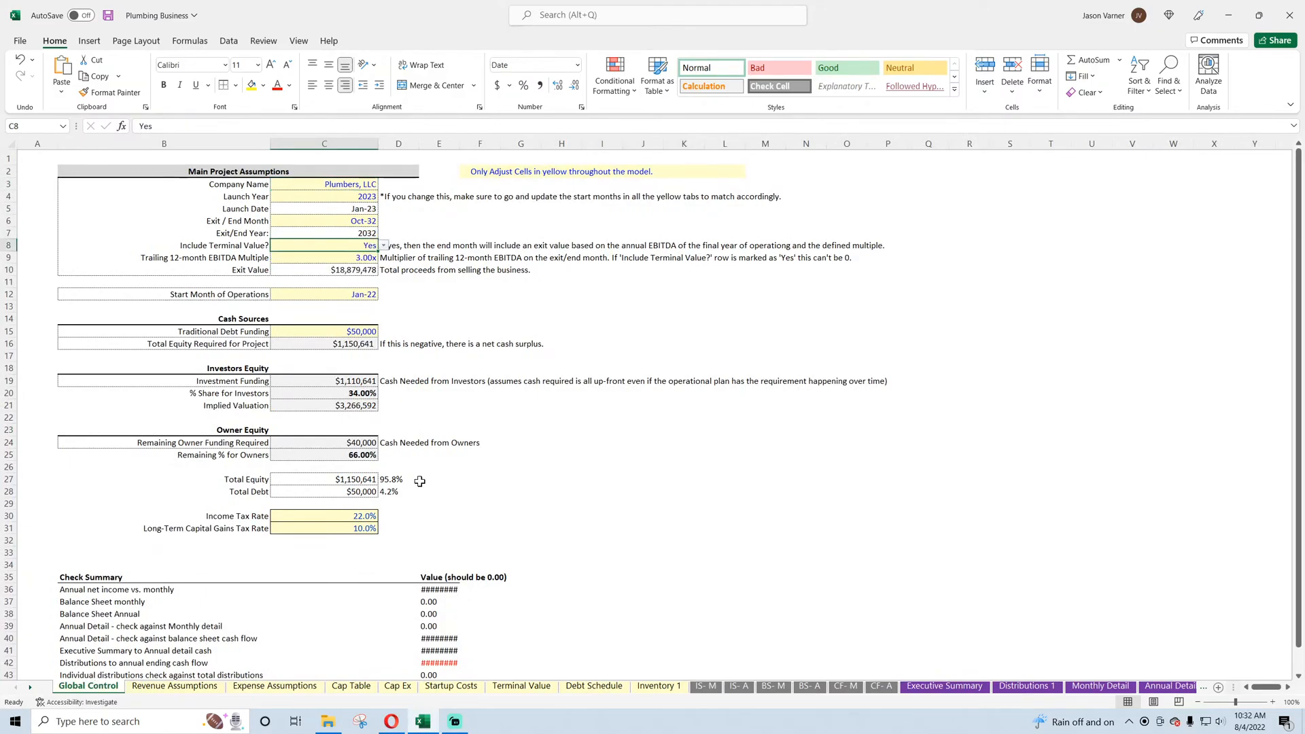
pyautogui.click(924, 686)
pyautogui.click(1011, 424)
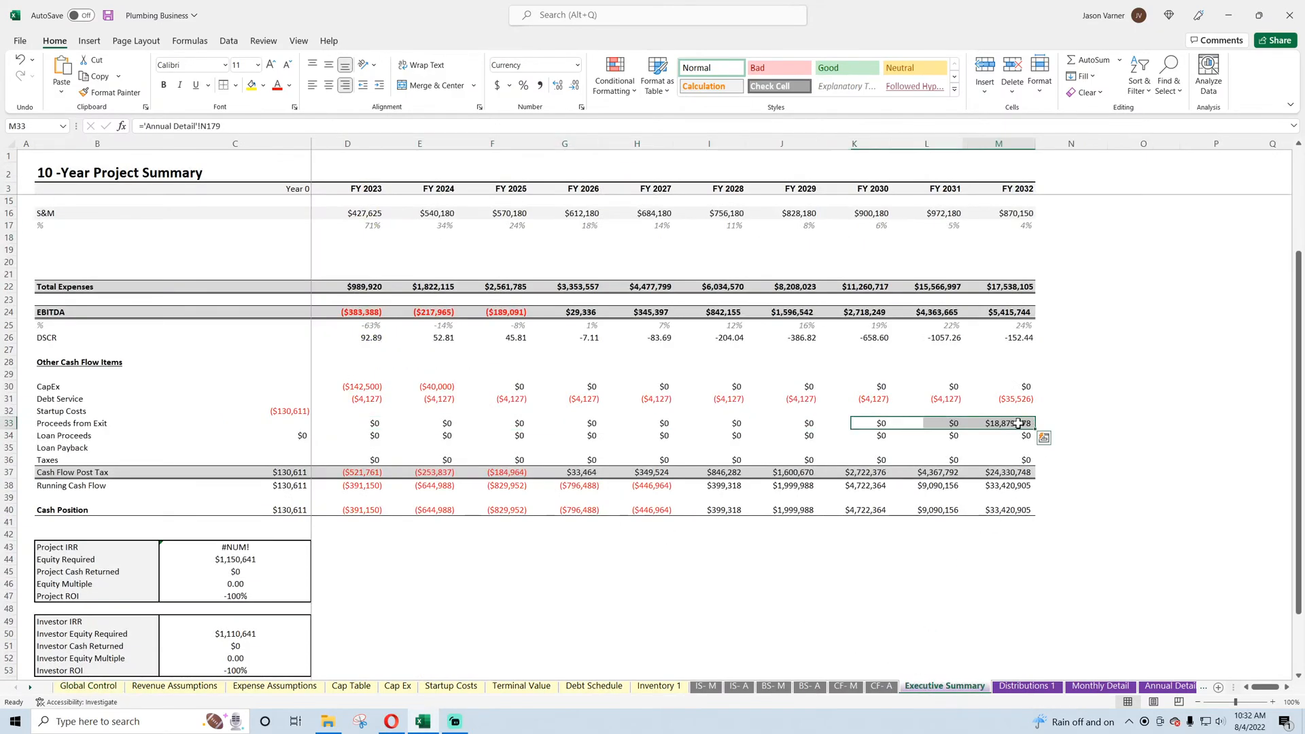
# - Link Year 0 Loan Proceeds to Debt Proceeds in Annual Detail cell D175 and extend the formula through FY 2032
pyautogui.click(303, 436)
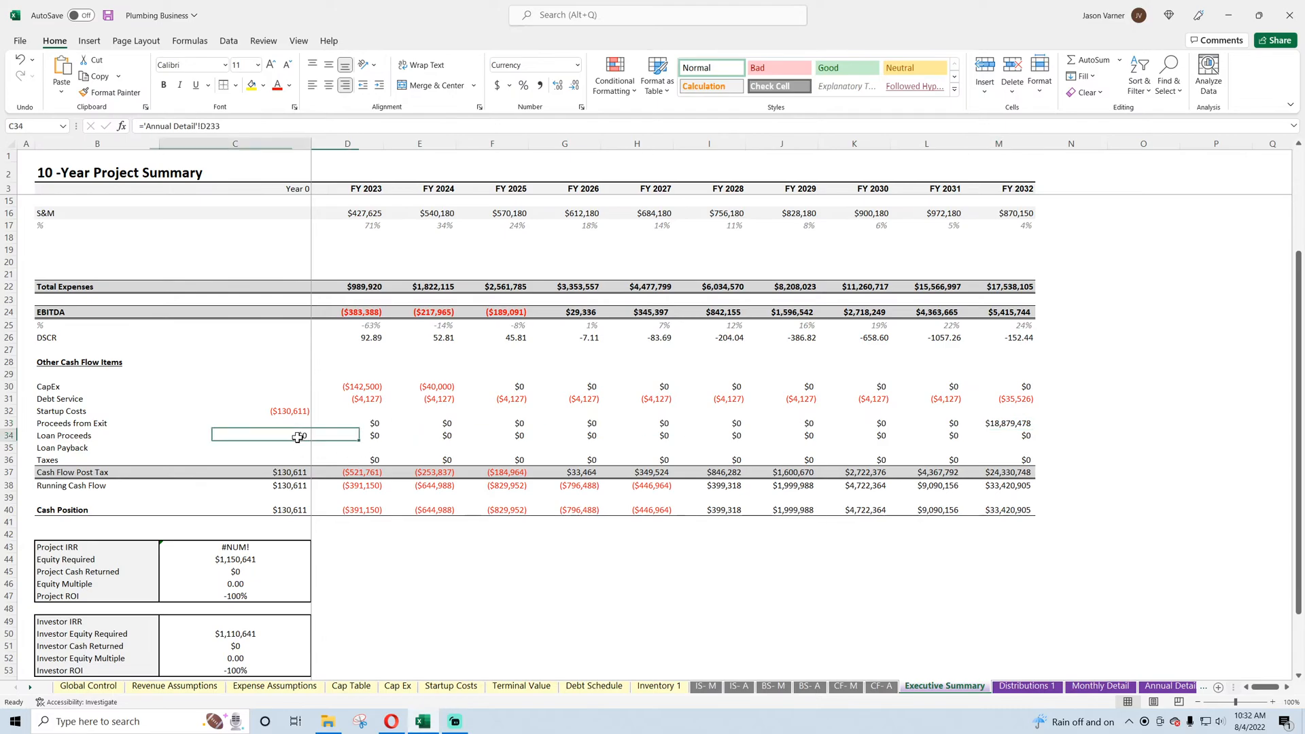
pyautogui.write('=')
pyautogui.click(1147, 687)
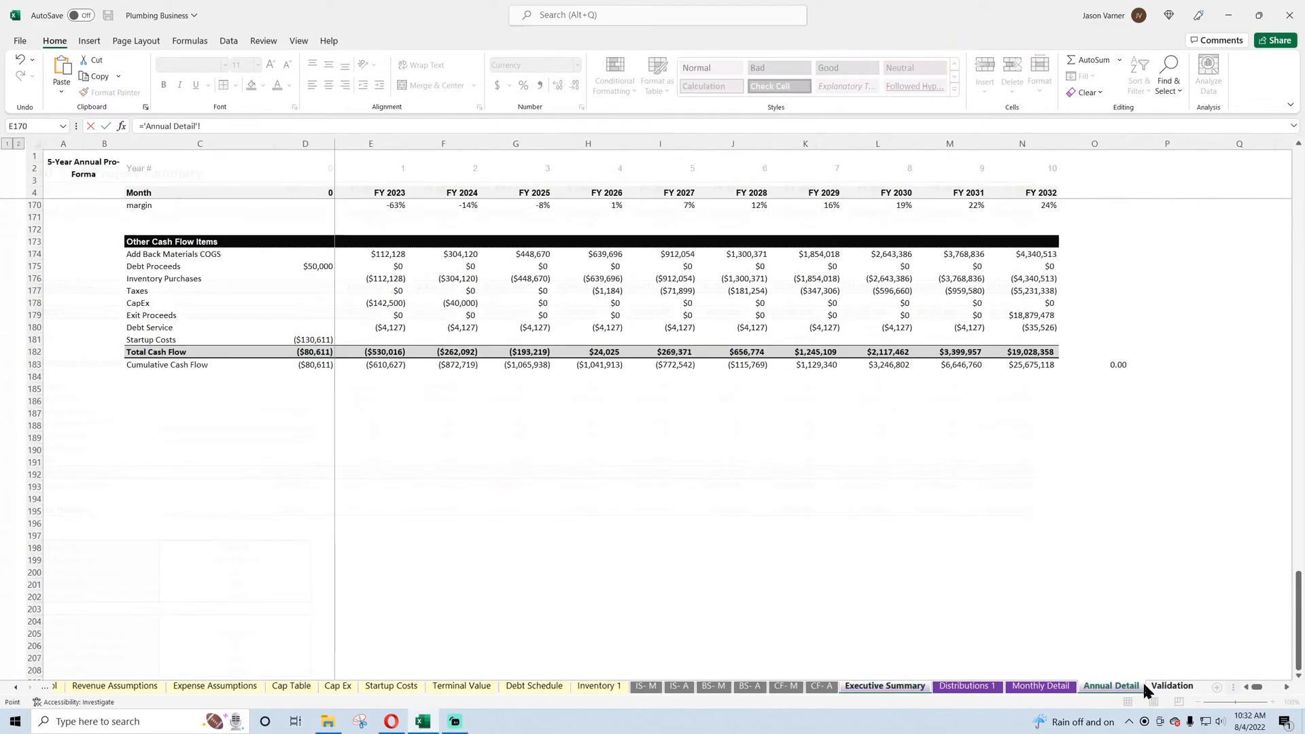
pyautogui.click(310, 267)
pyautogui.press('Return')
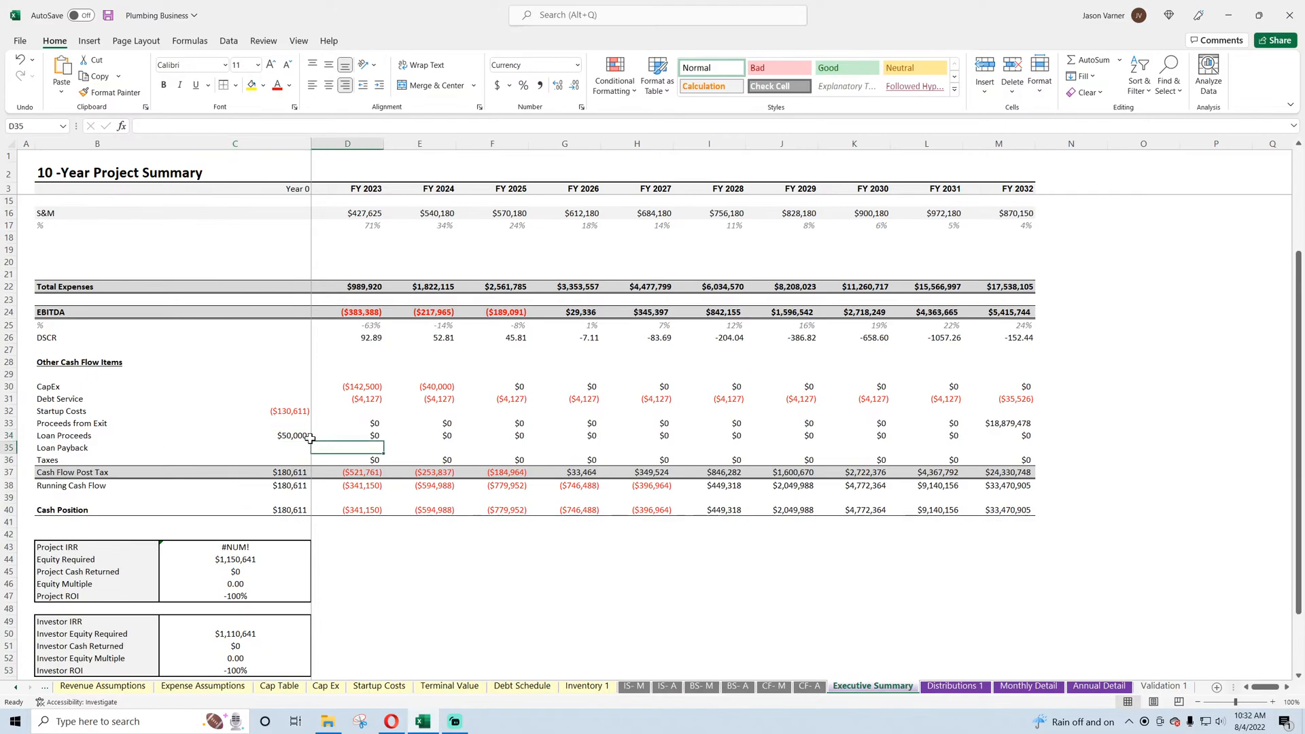
pyautogui.moveTo(312, 441); pyautogui.dragTo(995, 443)
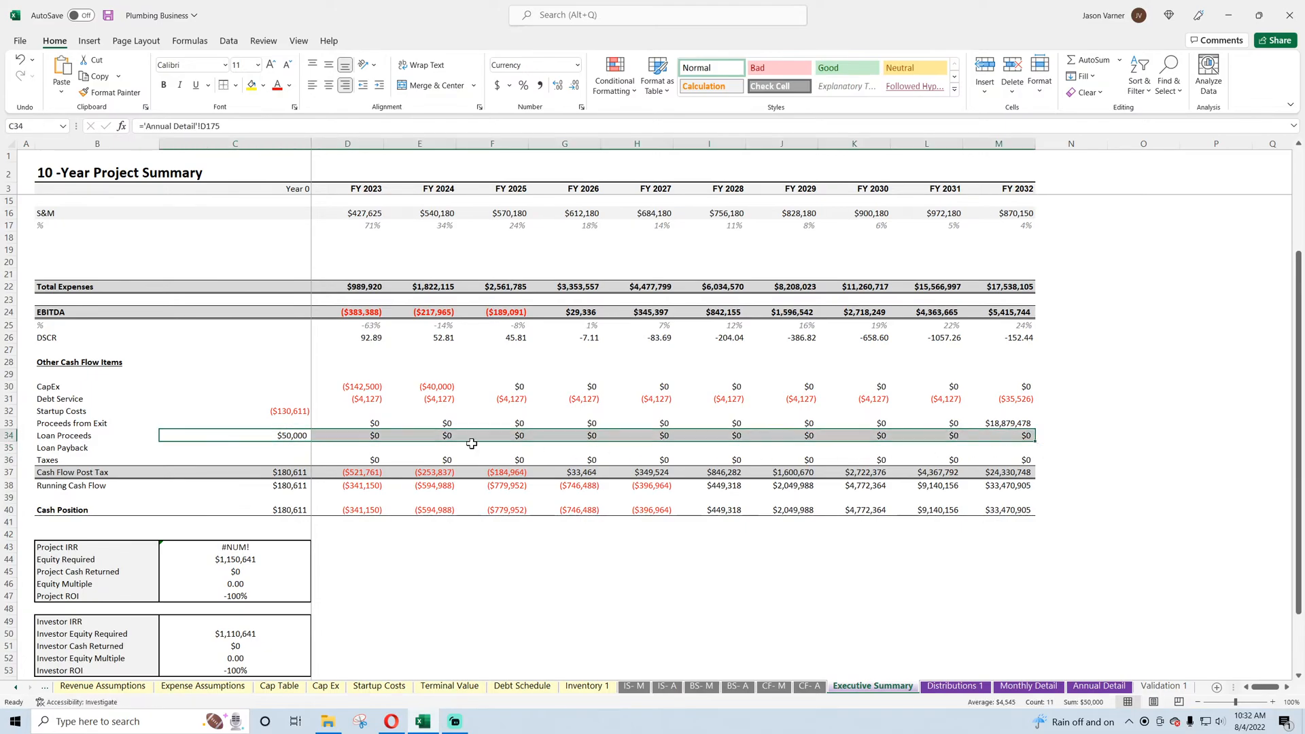
# - Link FY 2023 Taxes to Annual Detail cell E177 and extend the formula through FY 2032
pyautogui.click(367, 460)
pyautogui.write('=')
pyautogui.click(1099, 685)
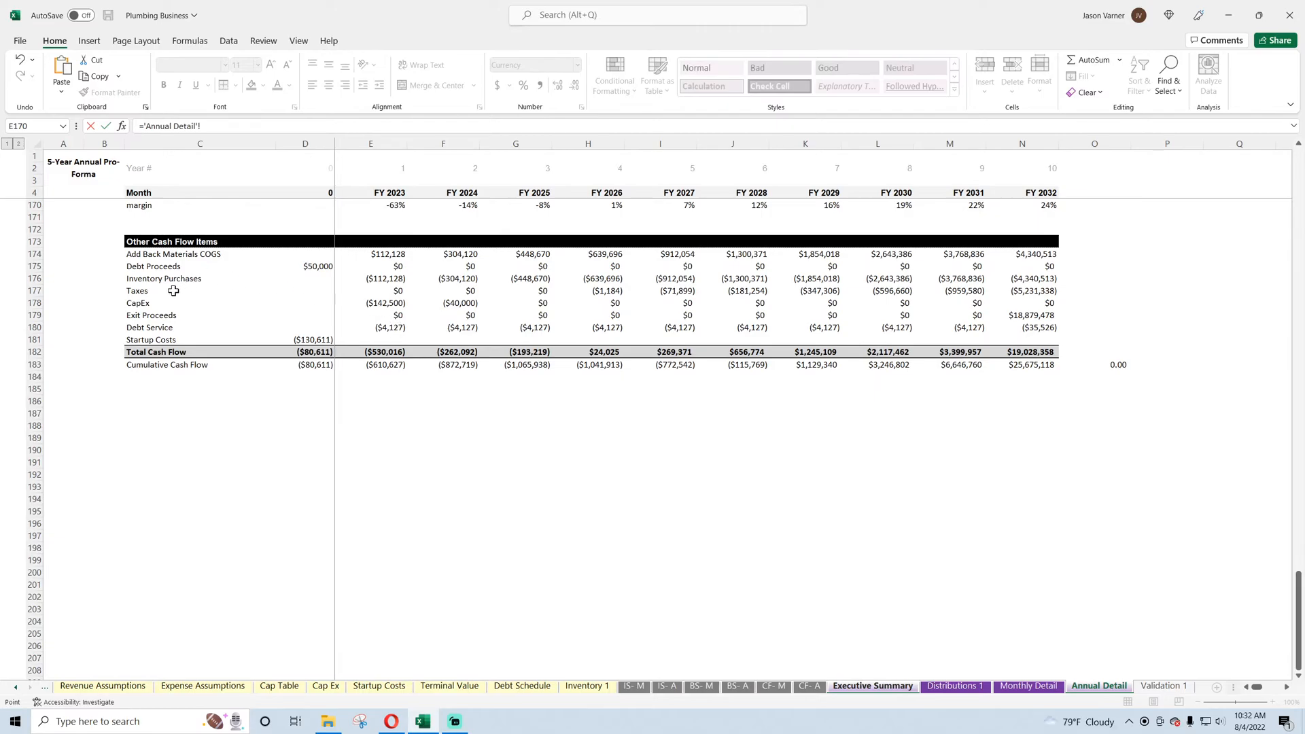
pyautogui.press('Return')
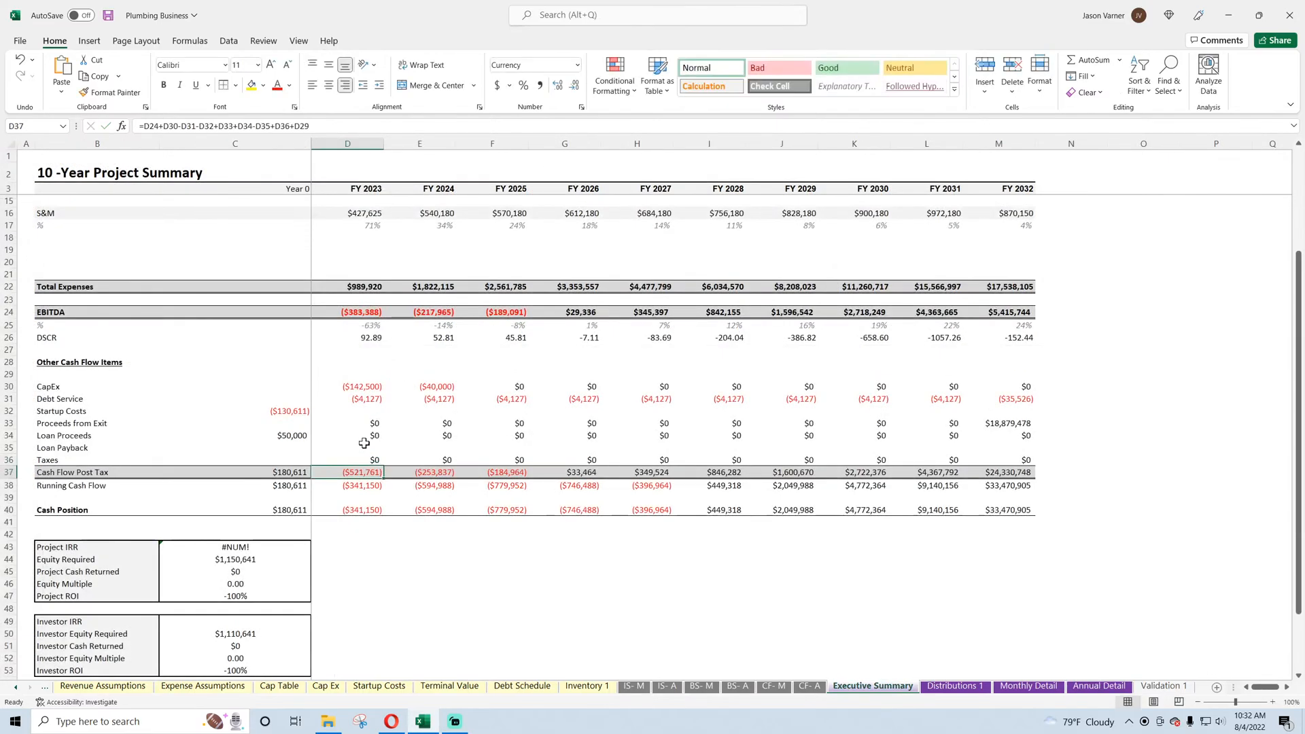
pyautogui.moveTo(383, 467); pyautogui.dragTo(1026, 466)
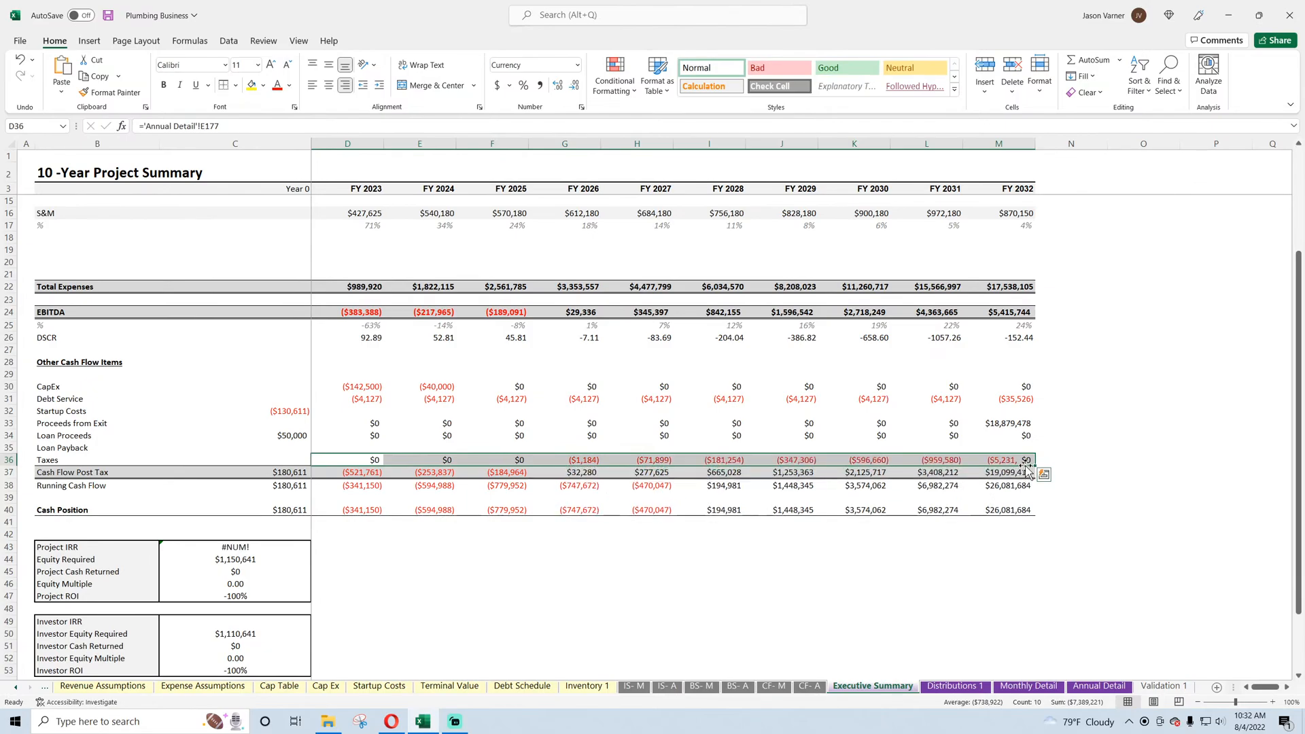
pyautogui.click(565, 583)
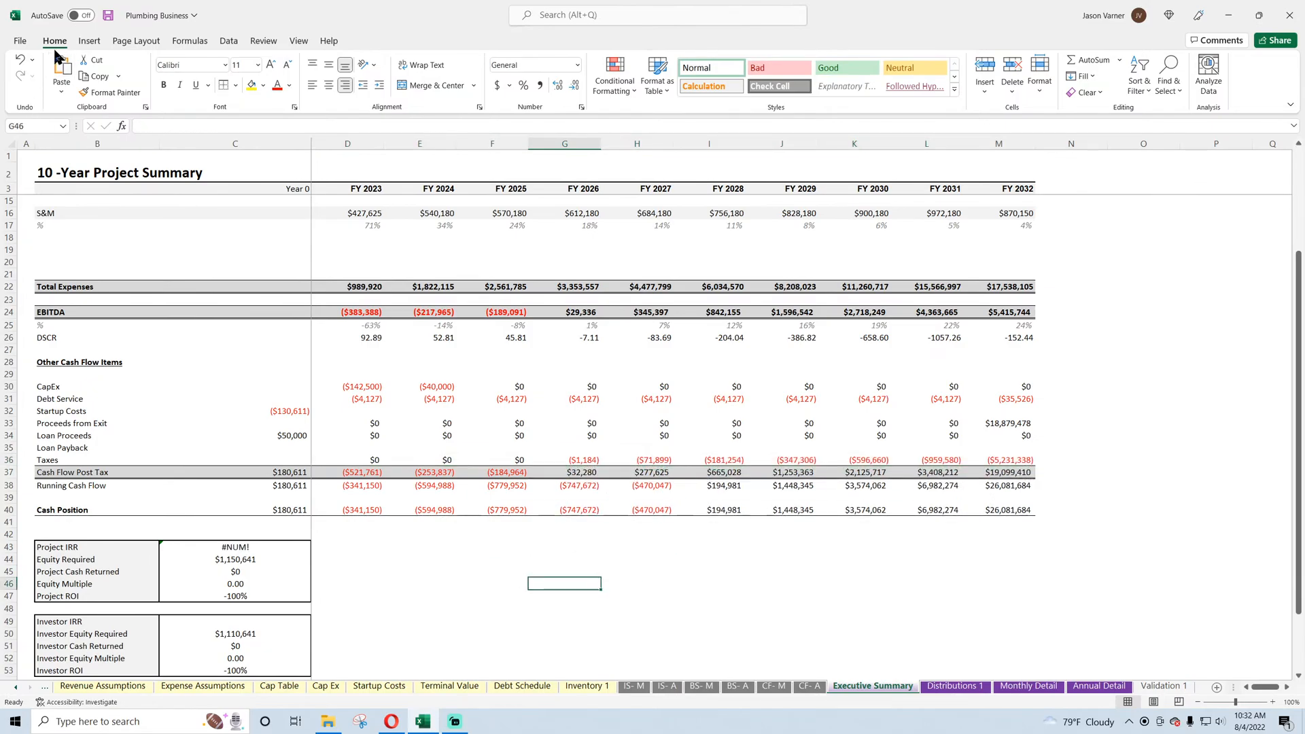
# - Save the workbook and shorten the Cash Flow Post Tax row label to Cash Flow
pyautogui.click(108, 17)
pyautogui.click(91, 468)
pyautogui.doubleClick(91, 469)
pyautogui.press('BackSpace')
pyautogui.press('BackSpace')
pyautogui.press('BackSpace')
pyautogui.press('BackSpace')
pyautogui.press('BackSpace')
pyautogui.press('BackSpace')
pyautogui.press('BackSpace')
pyautogui.press('BackSpace')
pyautogui.press('BackSpace')
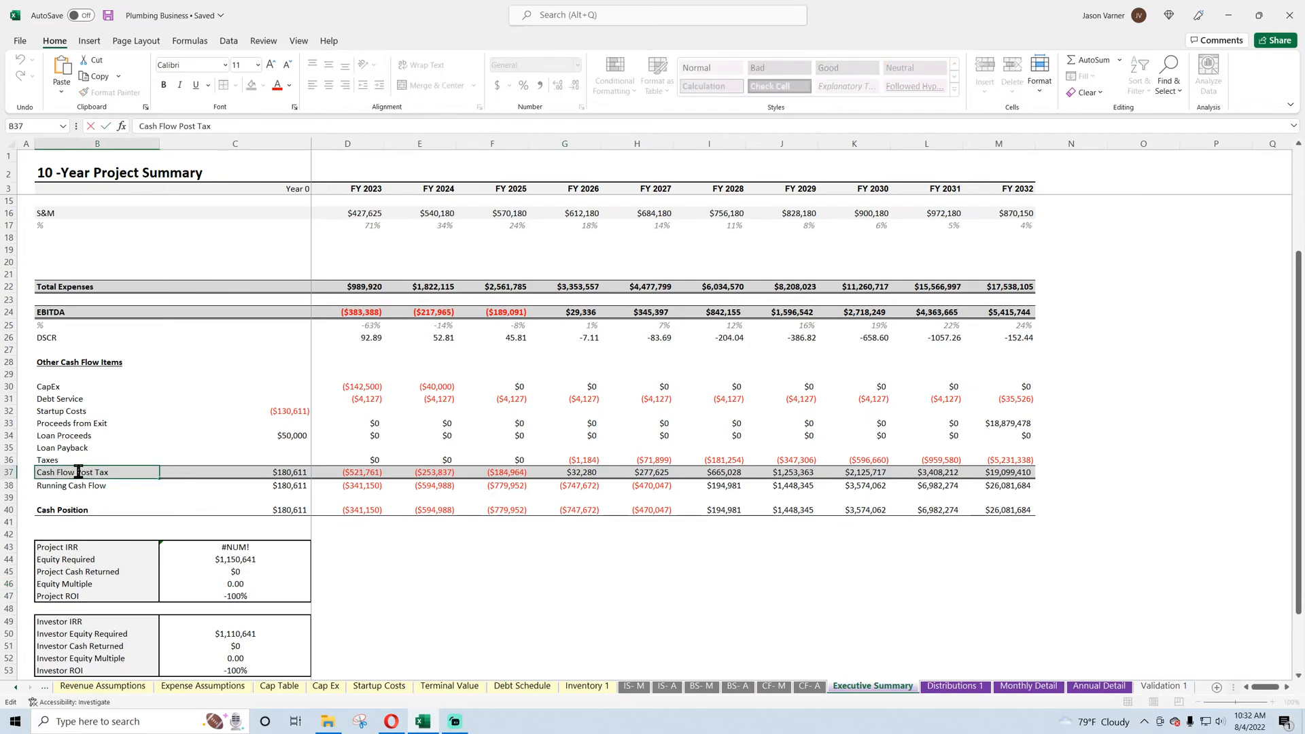
pyautogui.press('Return')
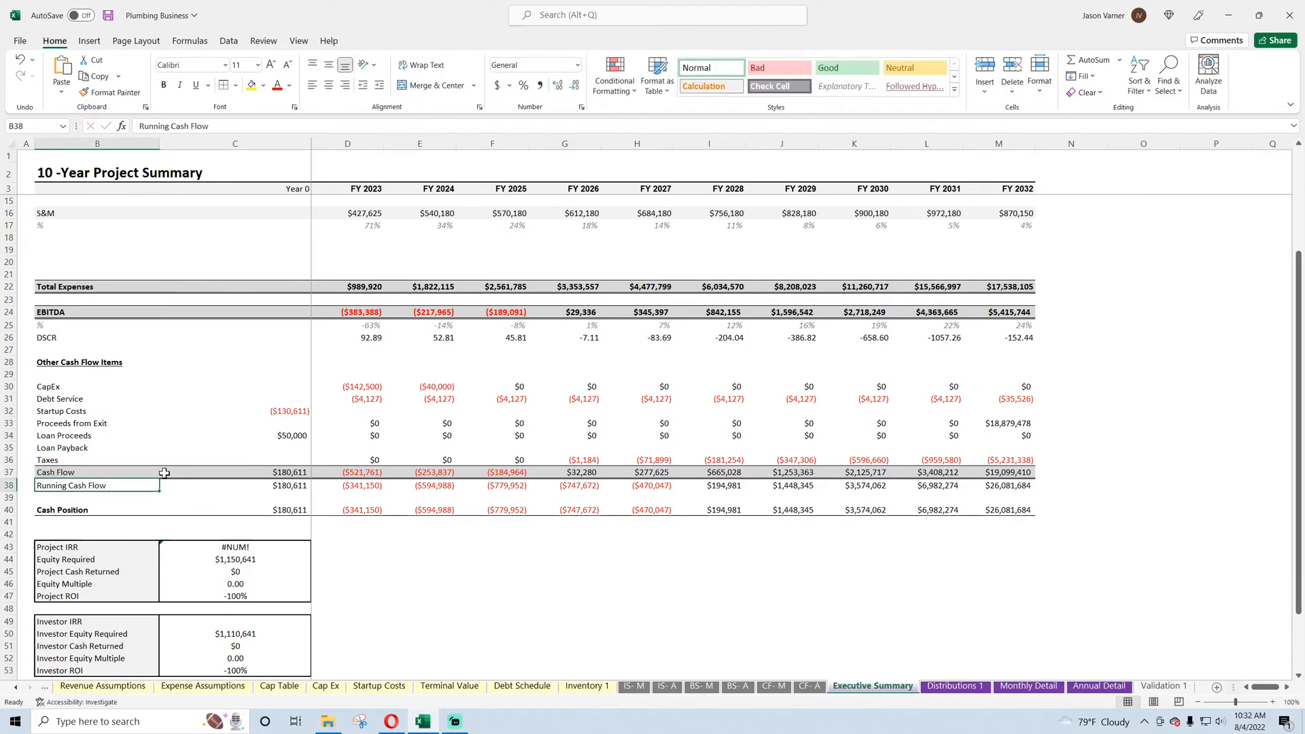
# - Replace the Year 0 Cash Flow formula with =SUM(C24,C30:C36), extend it through FY 2032 and check the FY 2023 formula
pyautogui.click(280, 473)
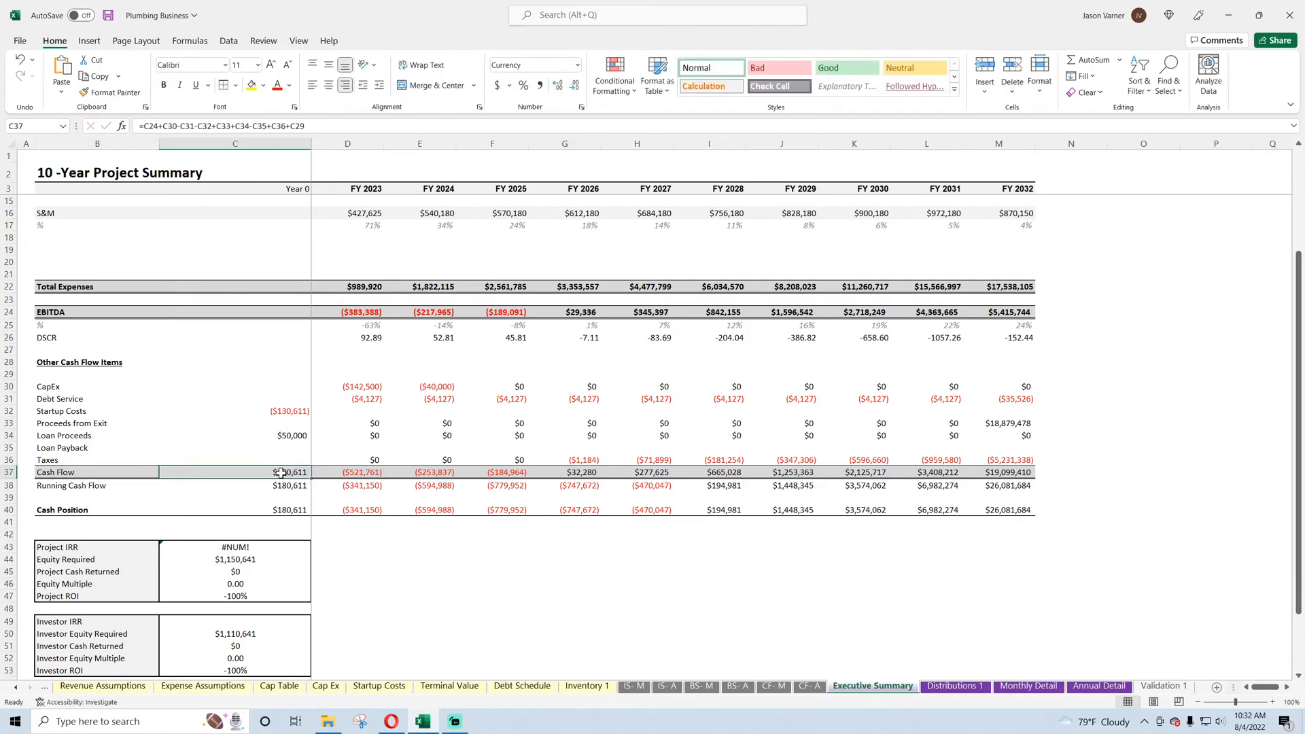
pyautogui.click(1084, 61)
pyautogui.click(285, 310)
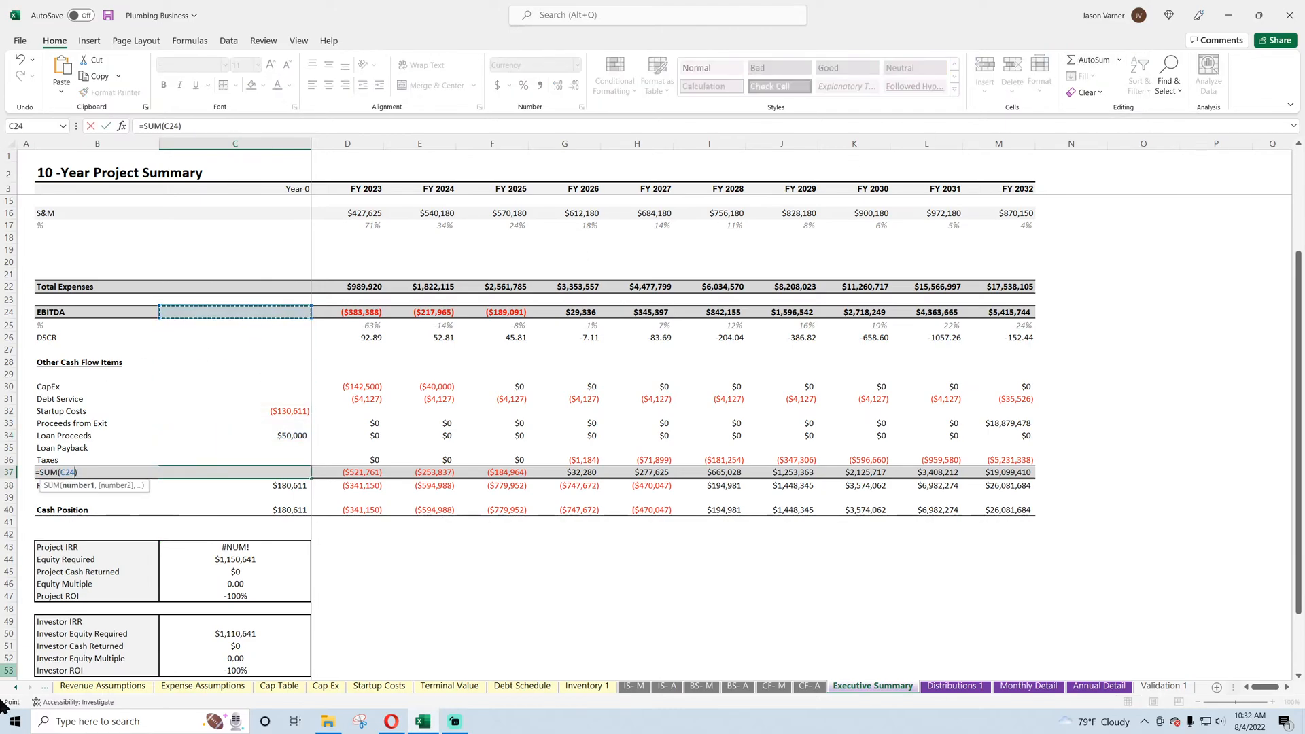
pyautogui.write(',')
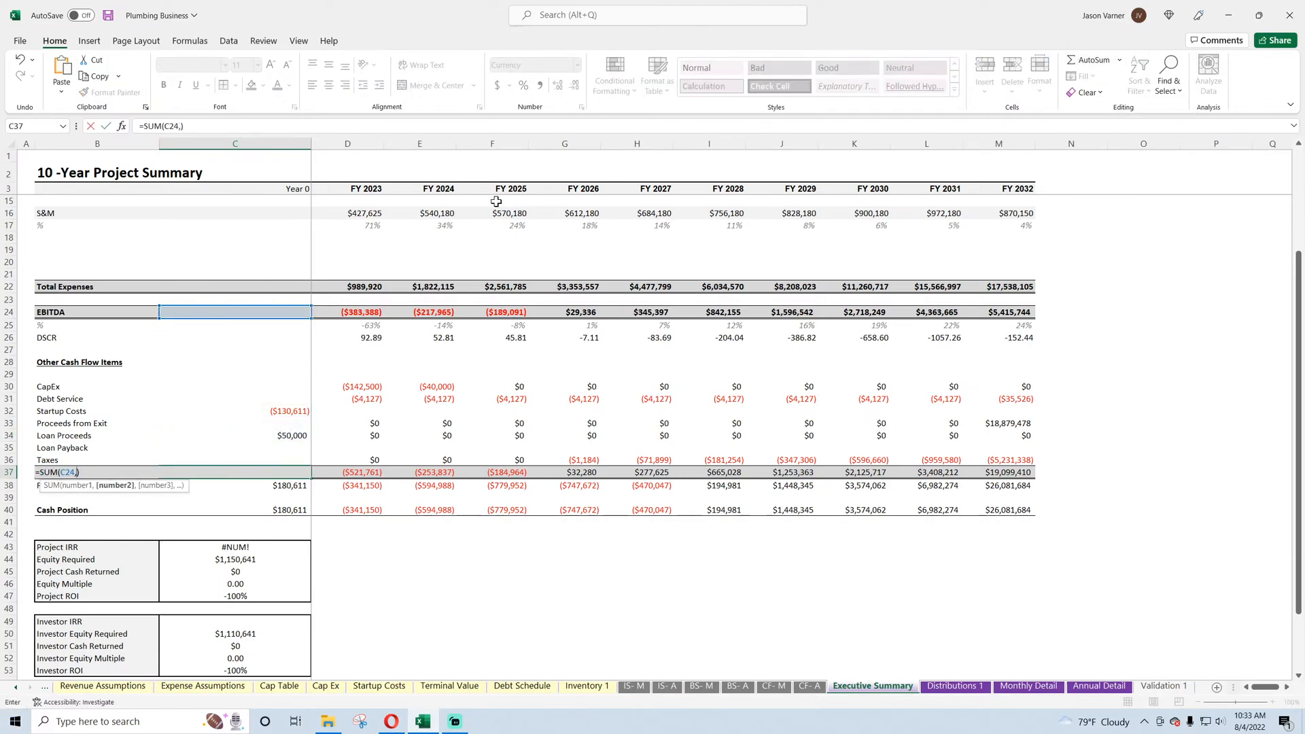
pyautogui.moveTo(298, 392); pyautogui.dragTo(282, 457)
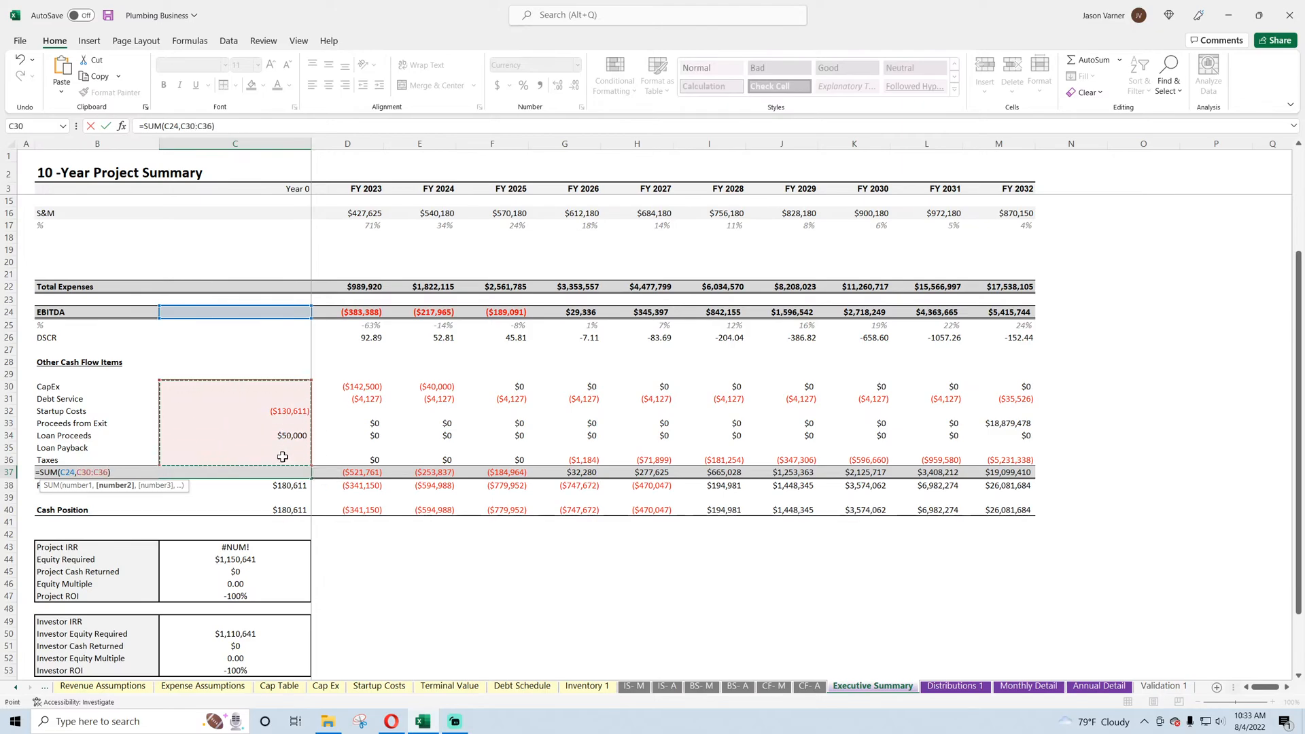
pyautogui.press('Return')
pyautogui.click(285, 472)
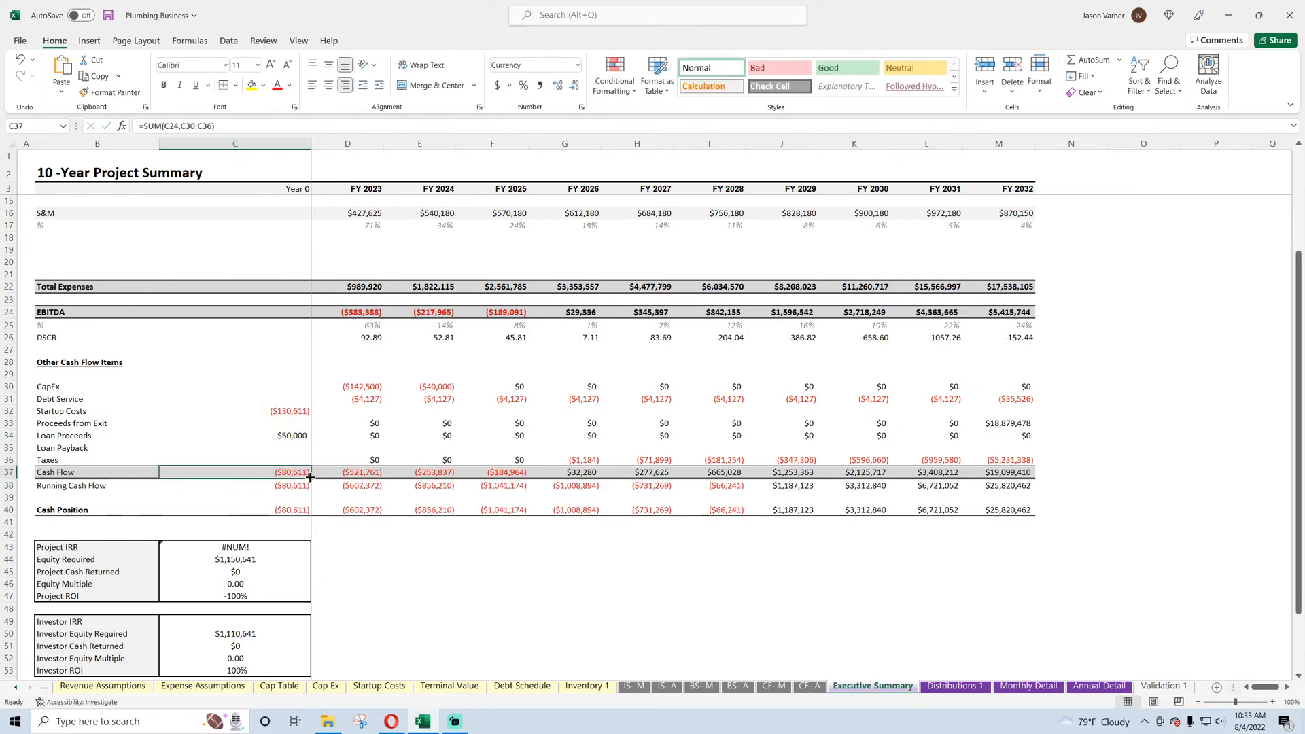
pyautogui.moveTo(311, 478); pyautogui.dragTo(1000, 475)
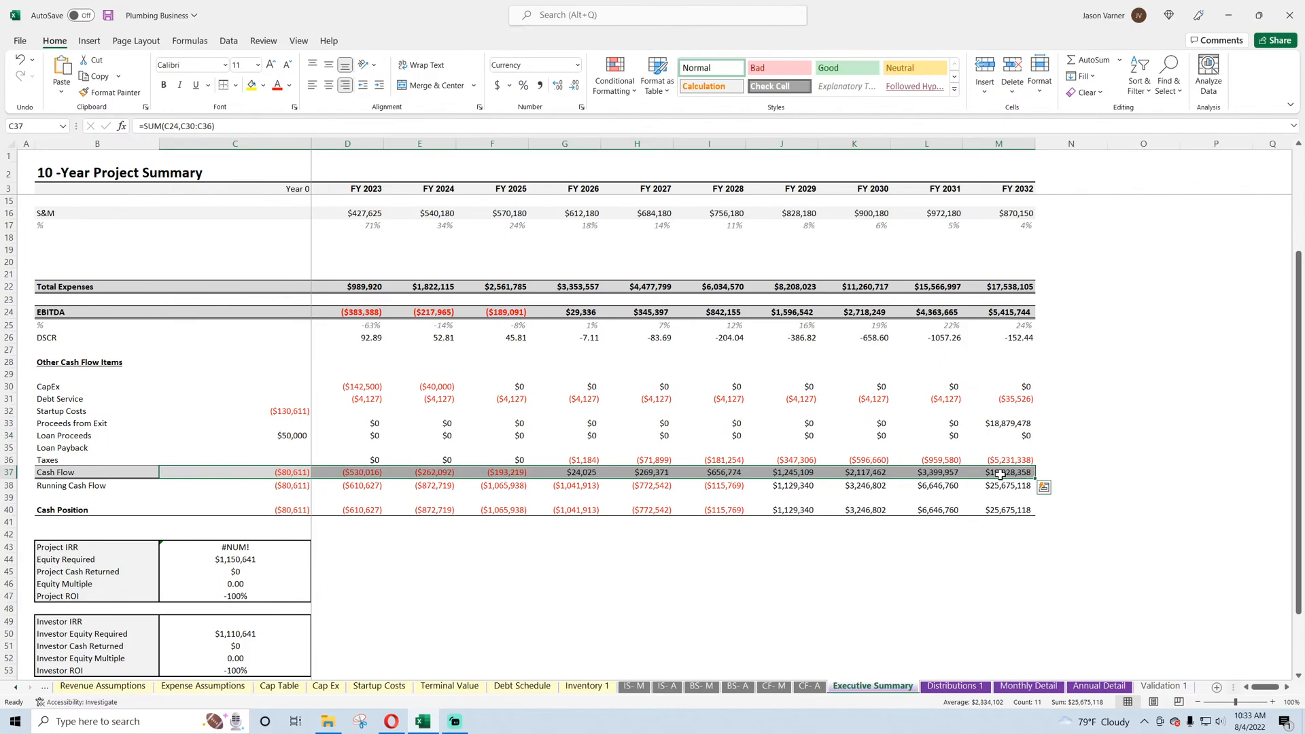
pyautogui.doubleClick(359, 473)
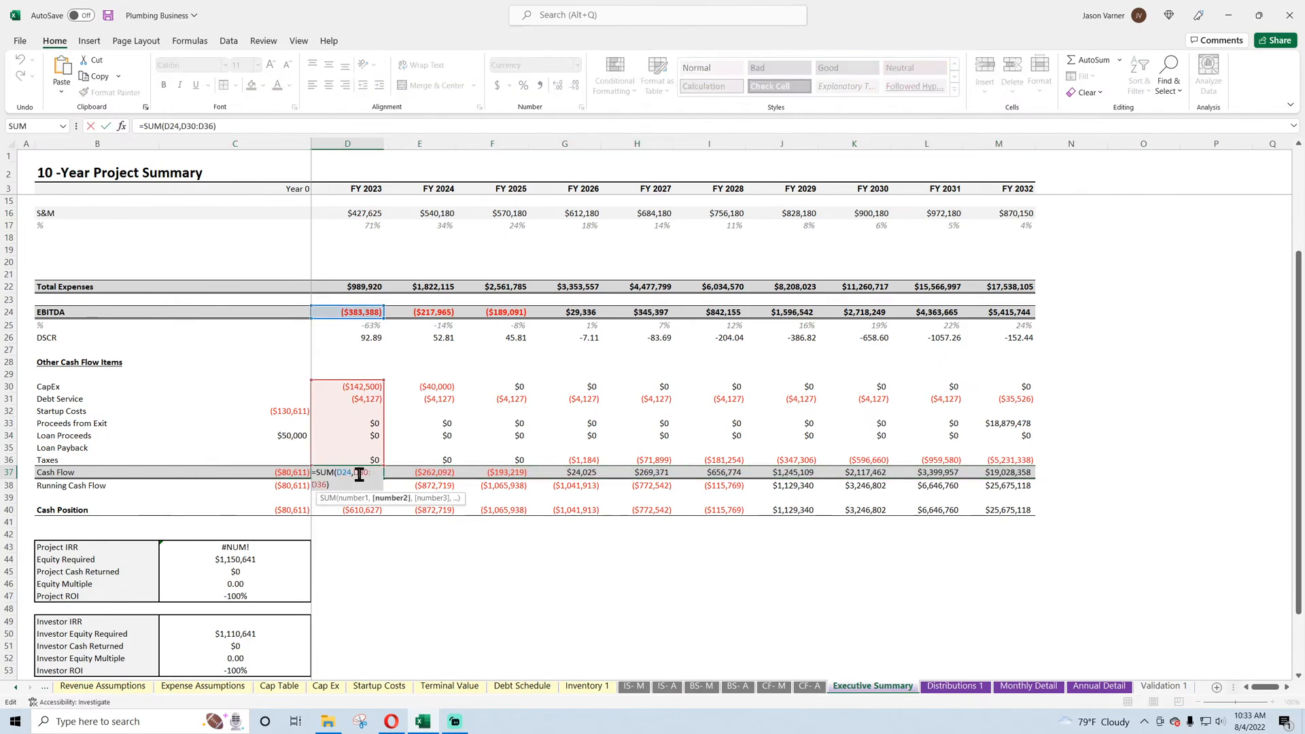
# - Label the empty row above CapEx, cell B29, as Add Back COGS
pyautogui.click(58, 374)
pyautogui.write('A')
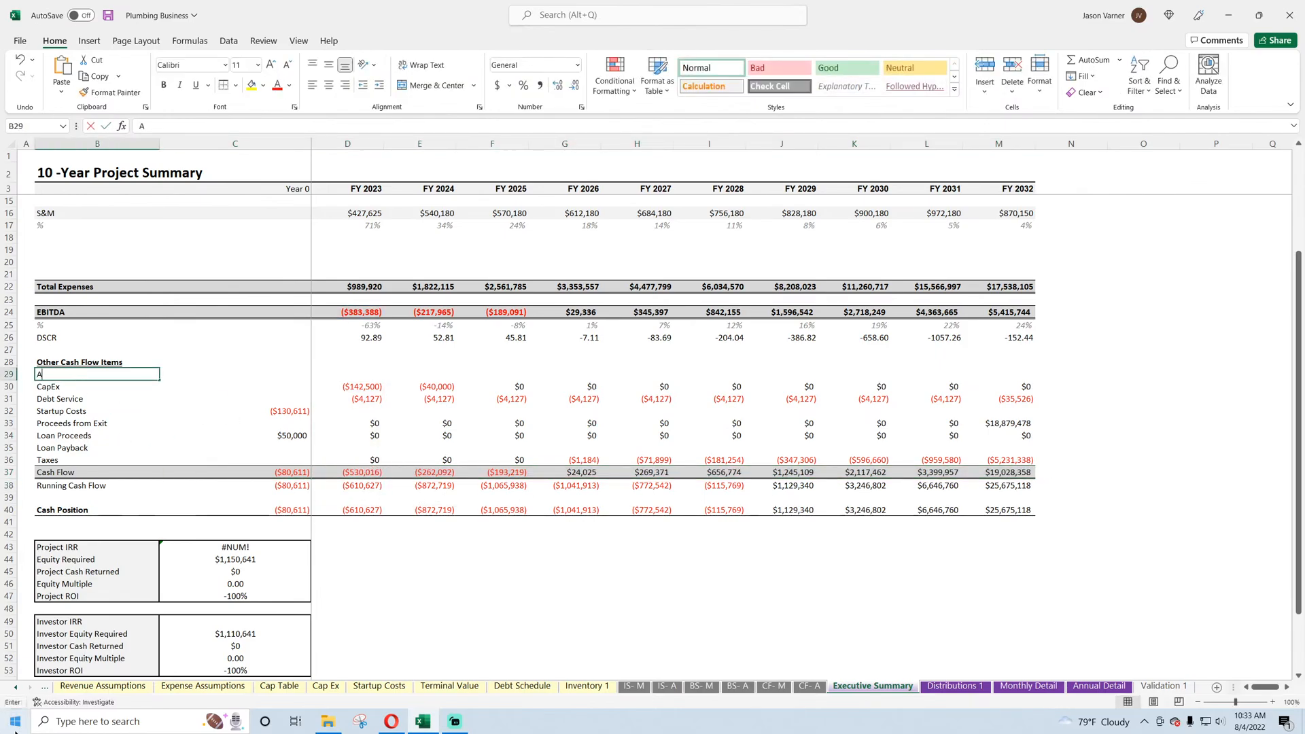
pyautogui.write('dd Back COGS')
pyautogui.press('Return')
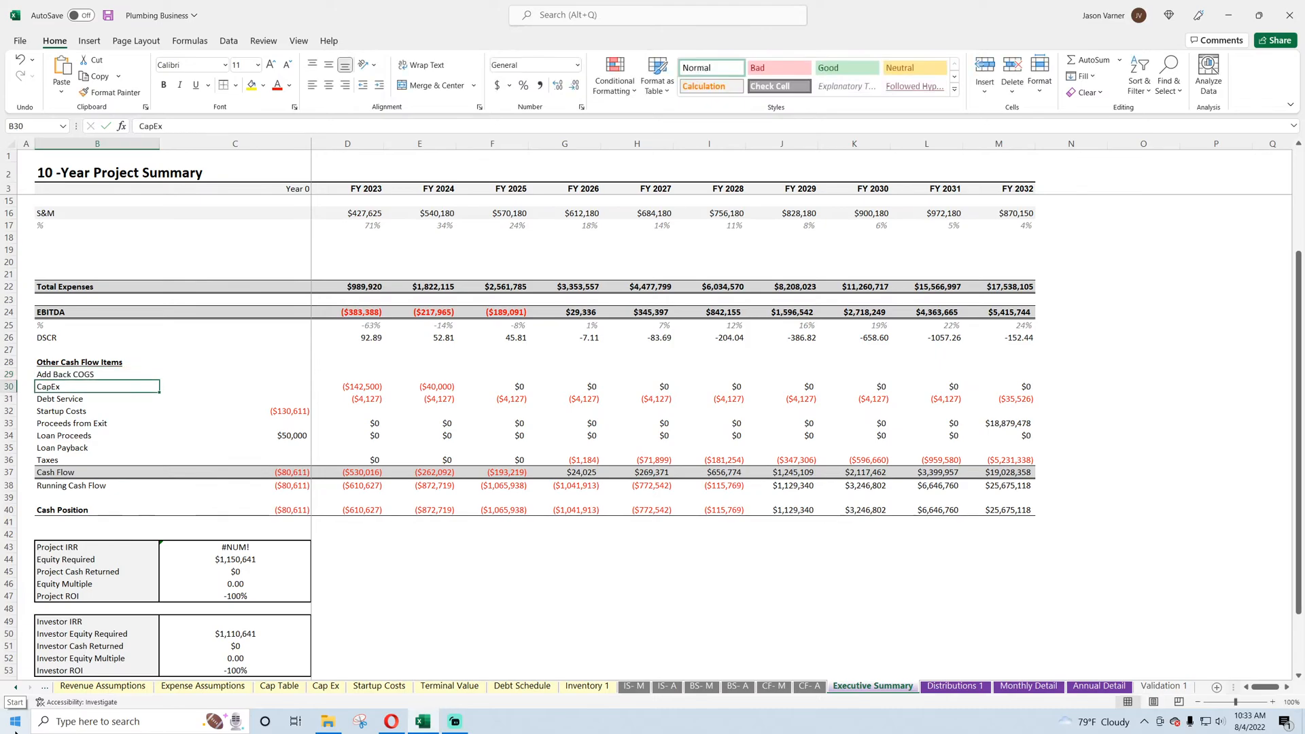
# - Link FY 2023 Add Back COGS to the COGS value in cell D10 and extend the formula through FY 2032
pyautogui.press('Up')
pyautogui.press('Right')
pyautogui.press('Right')
pyautogui.write('=')
pyautogui.scroll(4, 707, 344)
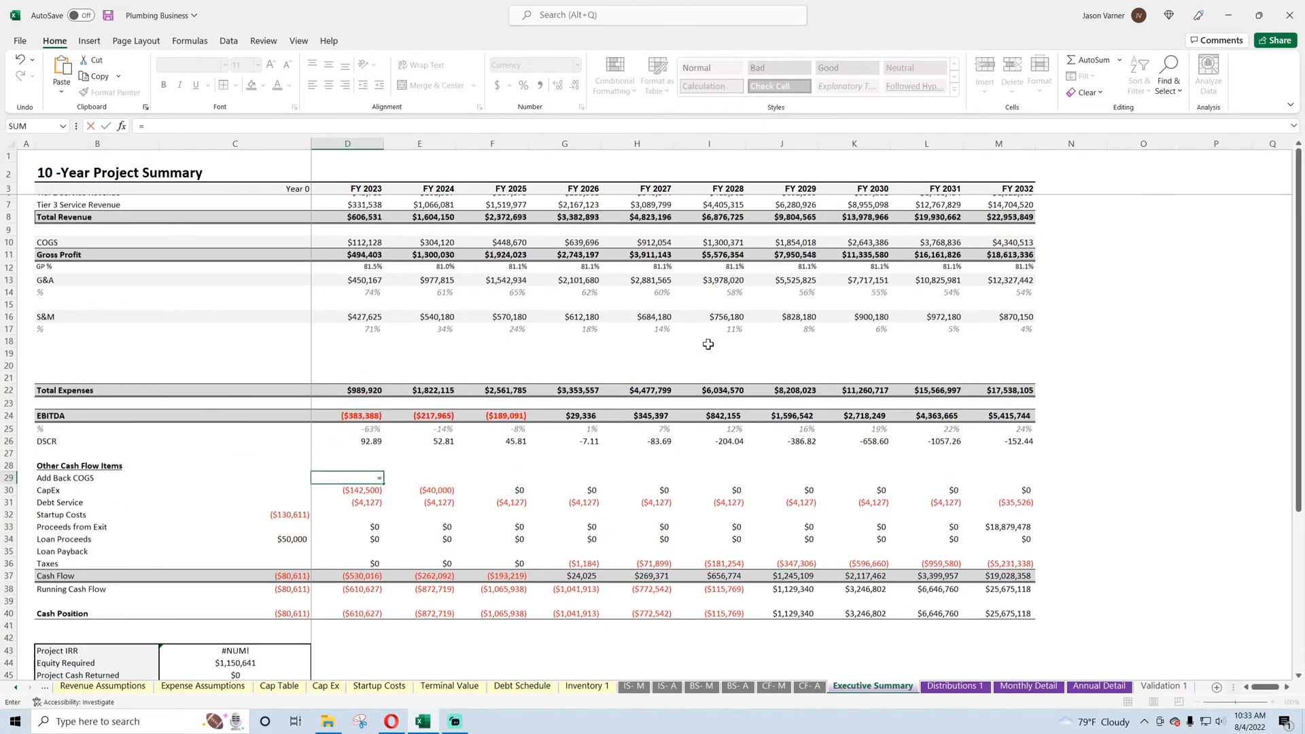
pyautogui.click(374, 277)
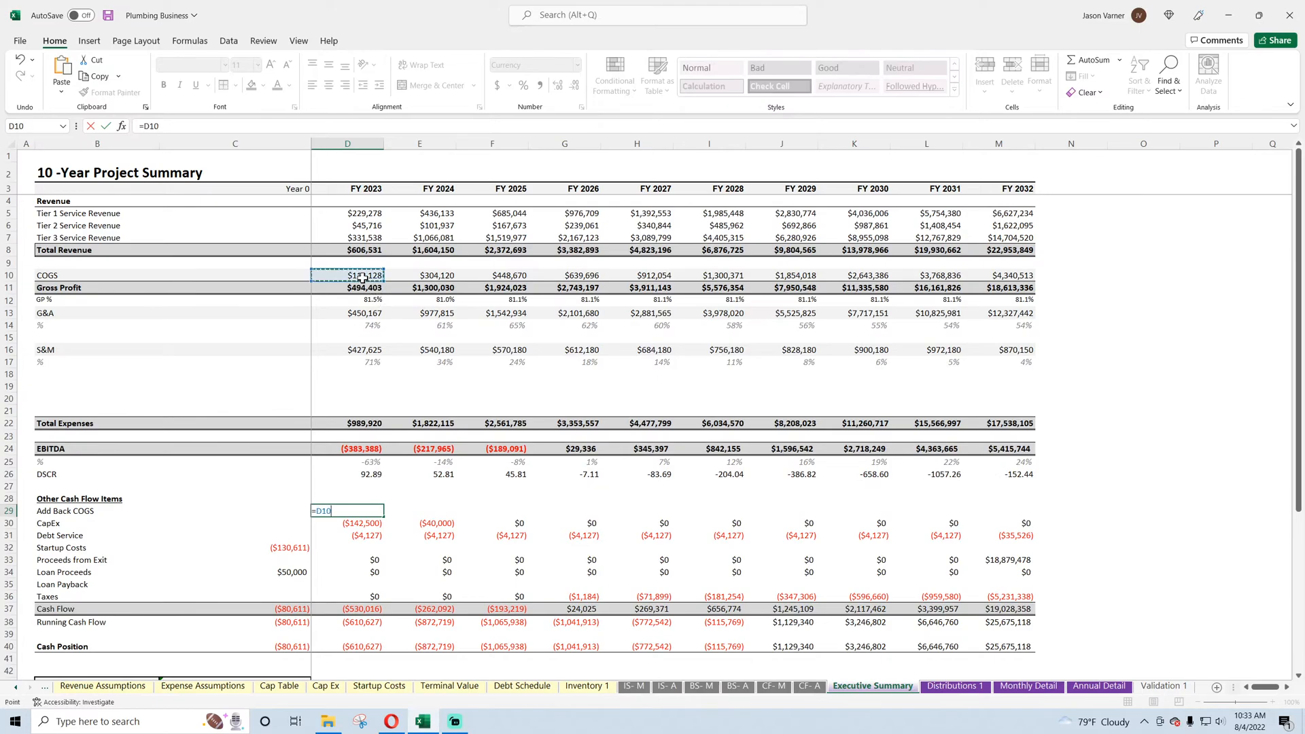
pyautogui.press('Return')
pyautogui.click(373, 505)
pyautogui.moveTo(384, 517); pyautogui.dragTo(1016, 520)
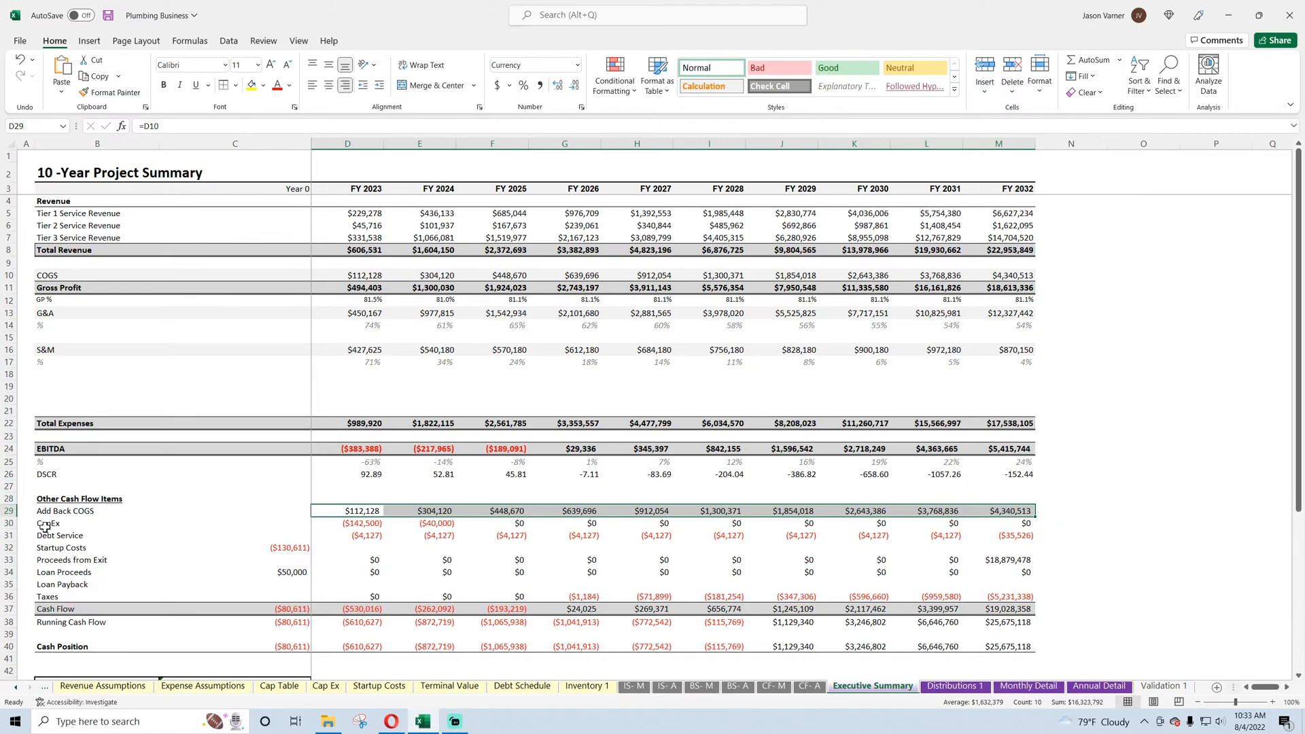
# - Insert a row above CapEx and label it Reduce Inventory Purchases
pyautogui.click(10, 523)
pyautogui.rightClick(10, 524)
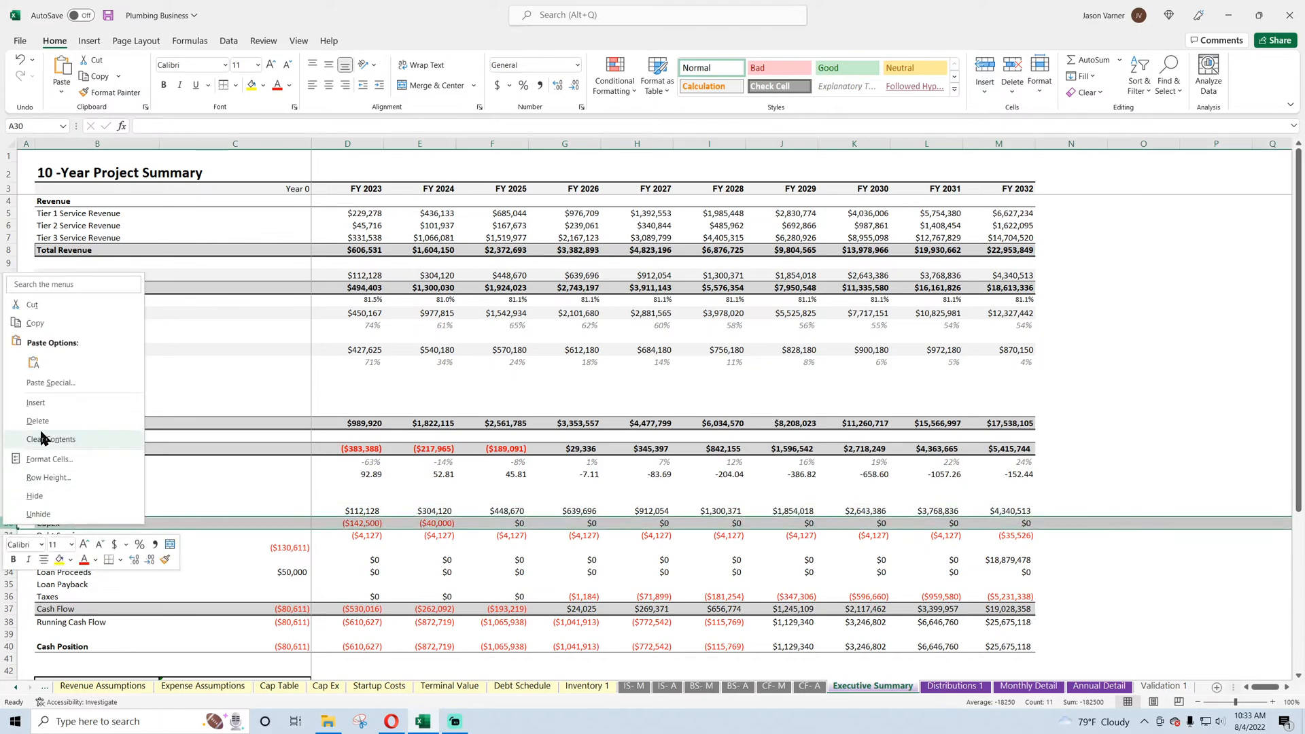
pyautogui.click(34, 405)
pyautogui.click(47, 520)
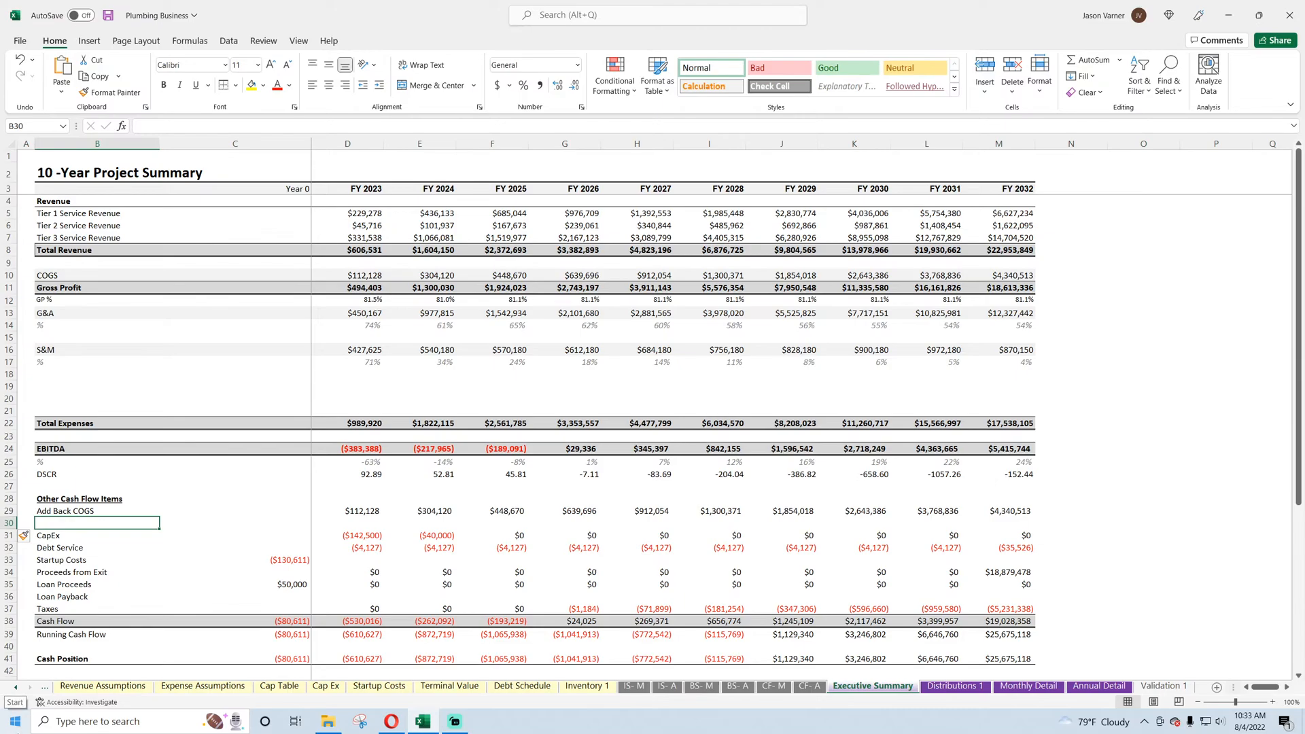
pyautogui.write('Reduce I')
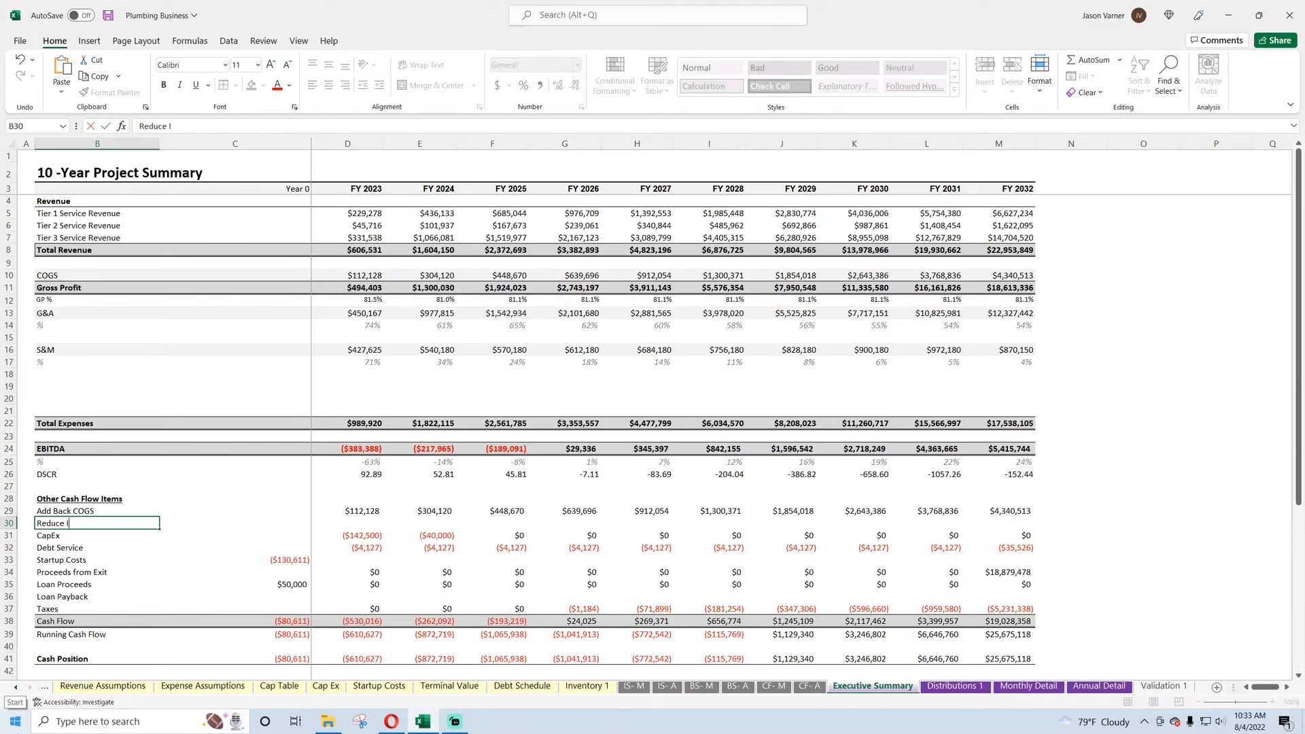
pyautogui.write('nventory purc')
pyautogui.write('Purchases')
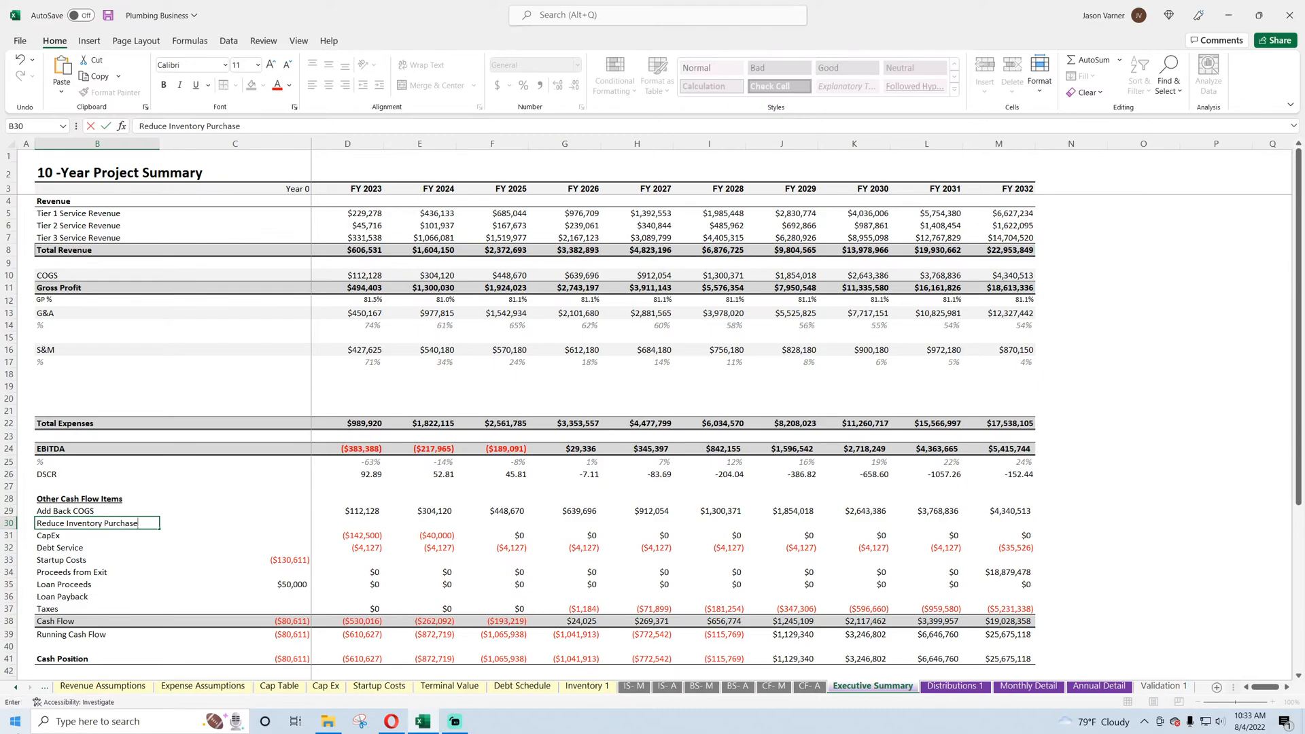
# - Link FY 2023 Reduce Inventory Purchases to Annual Detail cell E176, extend the formula through FY 2032 and save the workbook
pyautogui.press('Tab')
pyautogui.press('Tab')
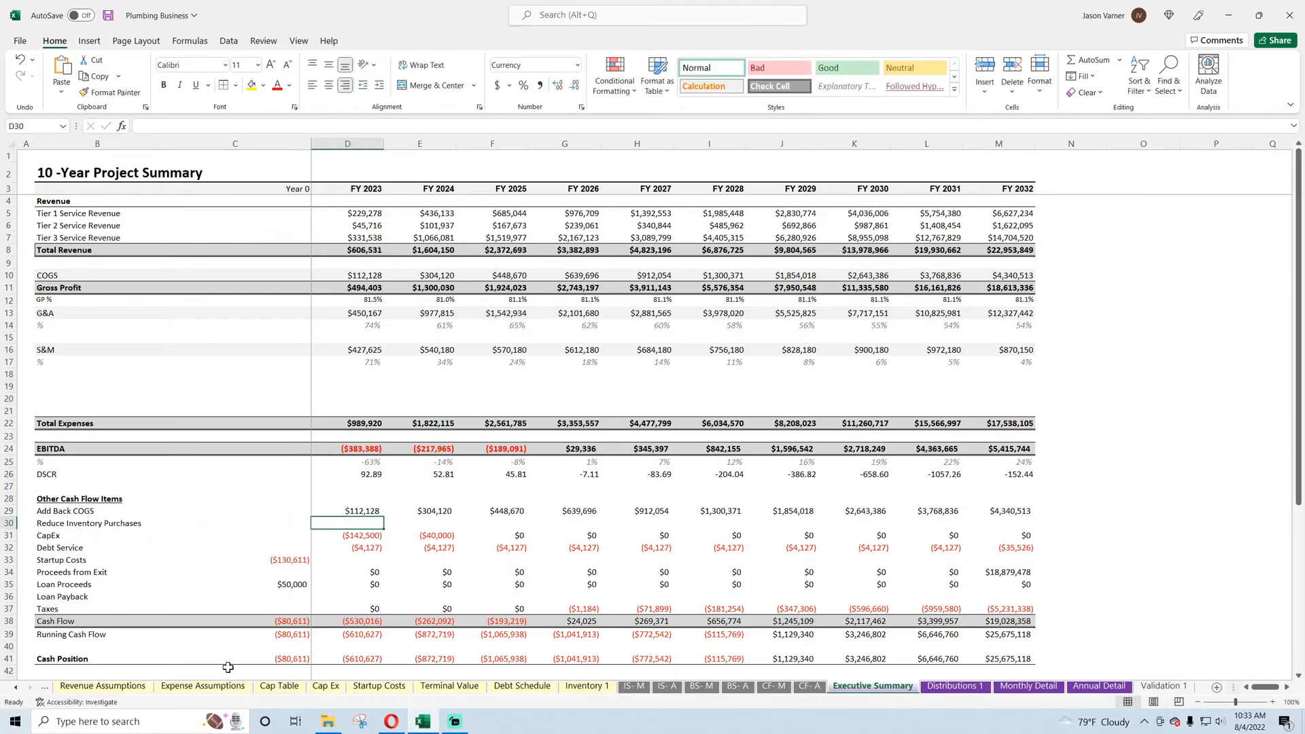
pyautogui.write('=')
pyautogui.click(1123, 687)
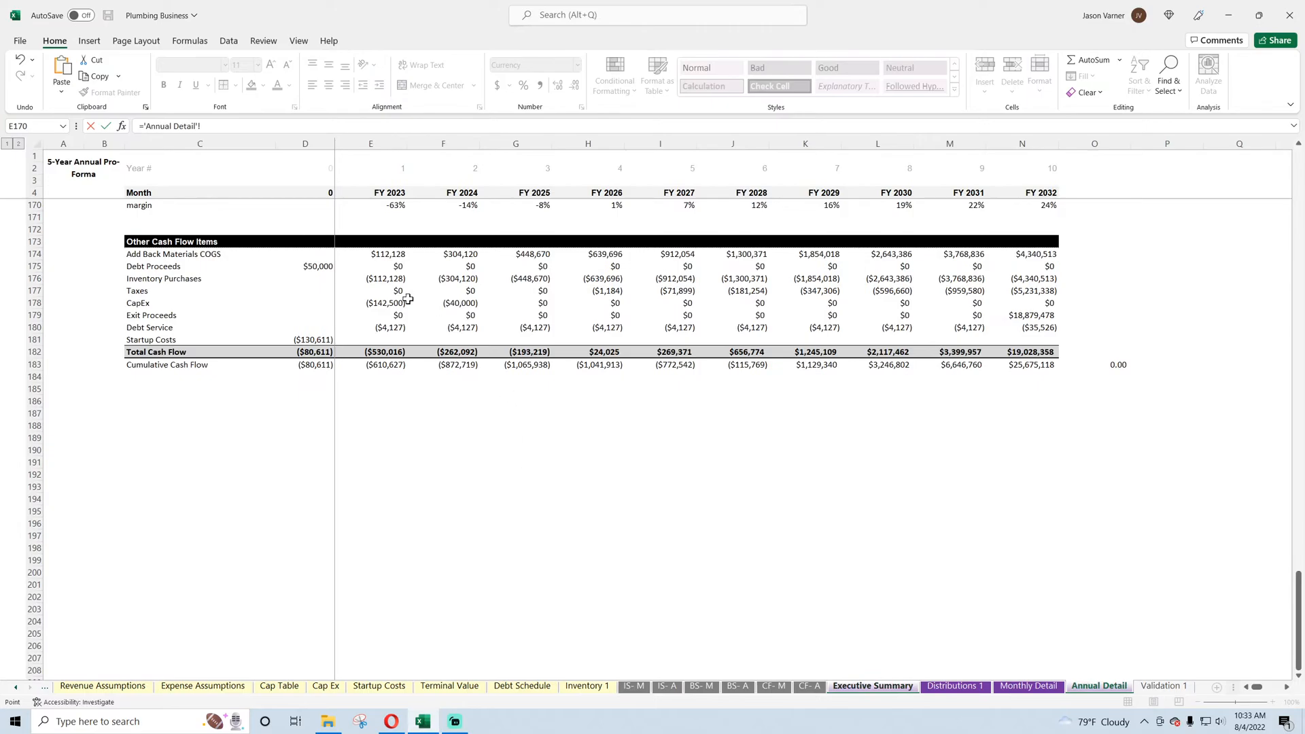
pyautogui.press('Return')
pyautogui.click(371, 523)
pyautogui.moveTo(384, 529); pyautogui.dragTo(1011, 540)
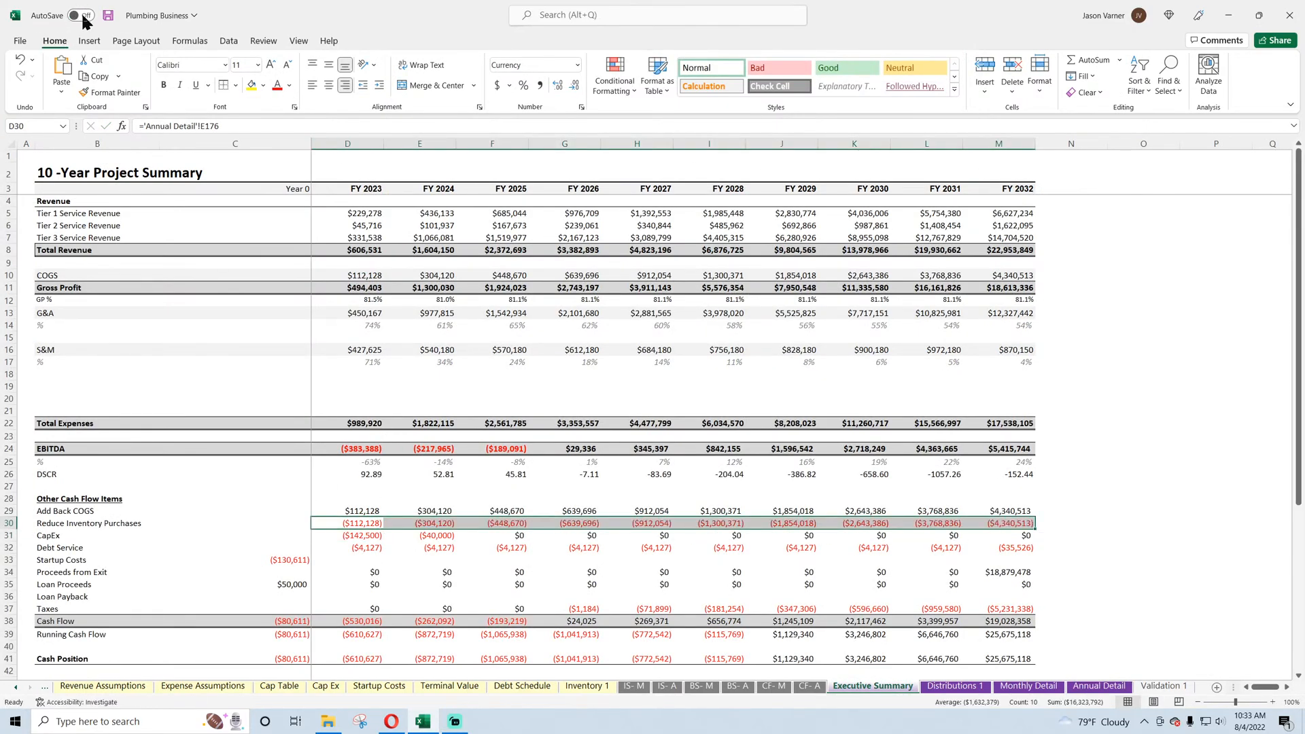
pyautogui.click(108, 16)
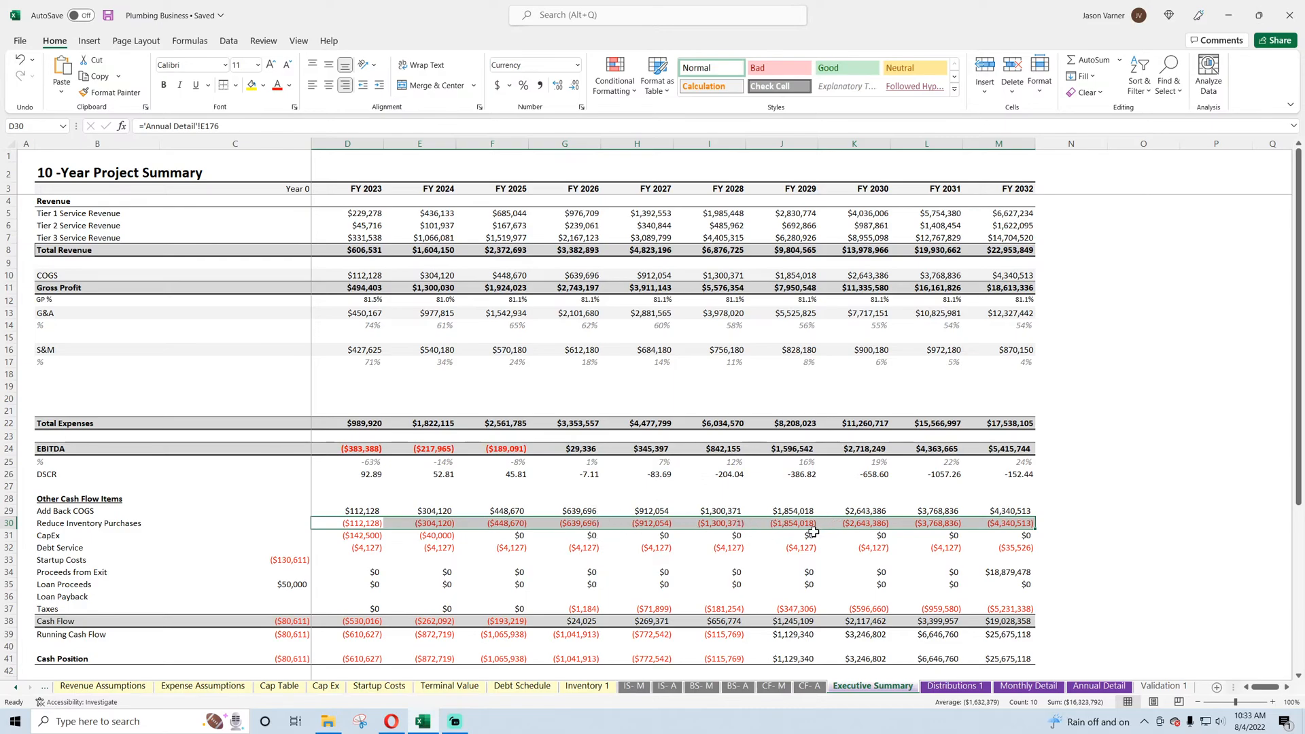
# - Set the inventory pre-pay Months to 5 on Inventory 1 and check the Reduce Inventory Purchases row on the Executive Summary
pyautogui.click(610, 687)
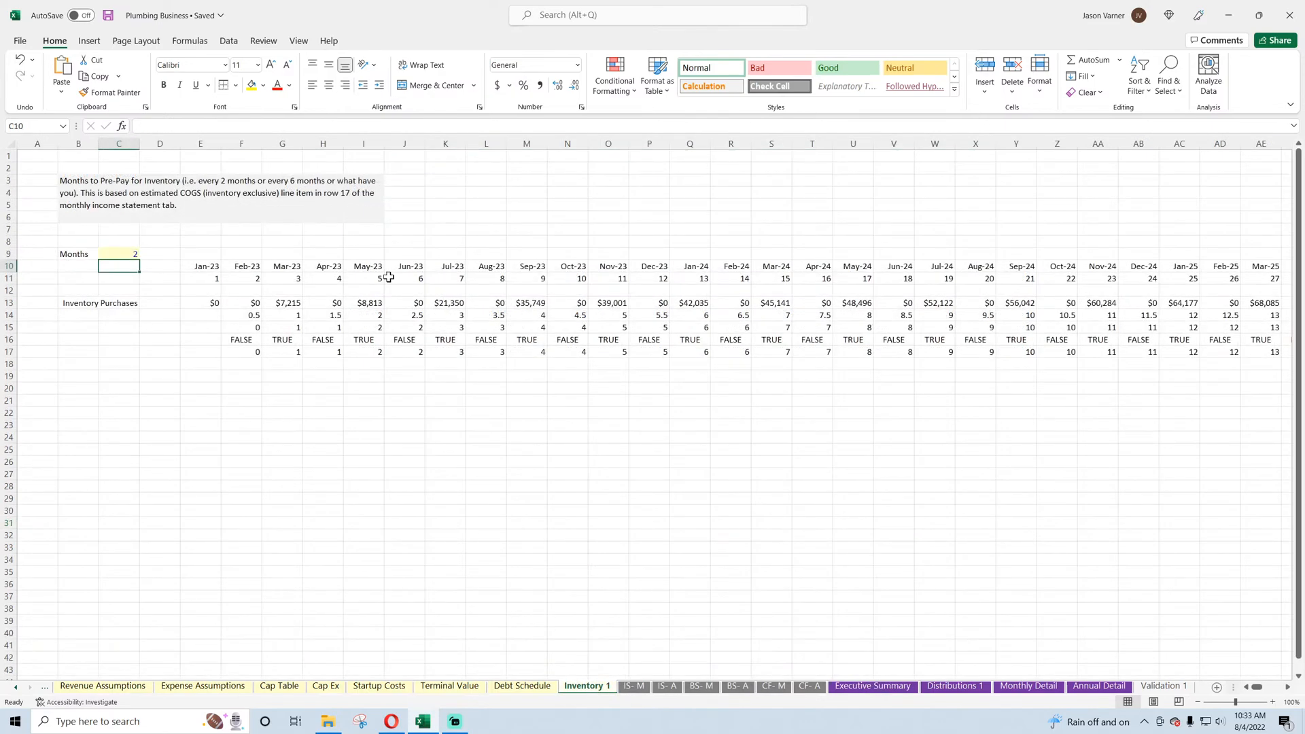
pyautogui.click(124, 254)
pyautogui.write('5')
pyautogui.press('Return')
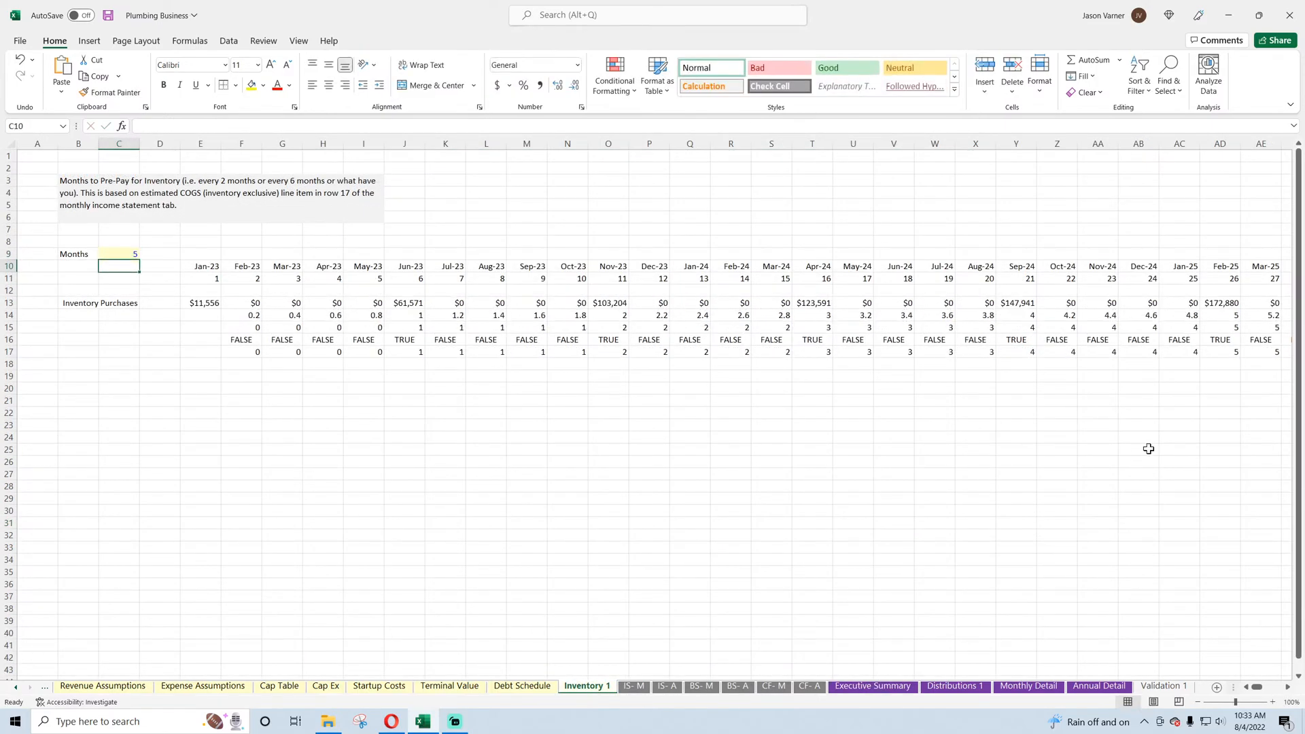
pyautogui.click(877, 685)
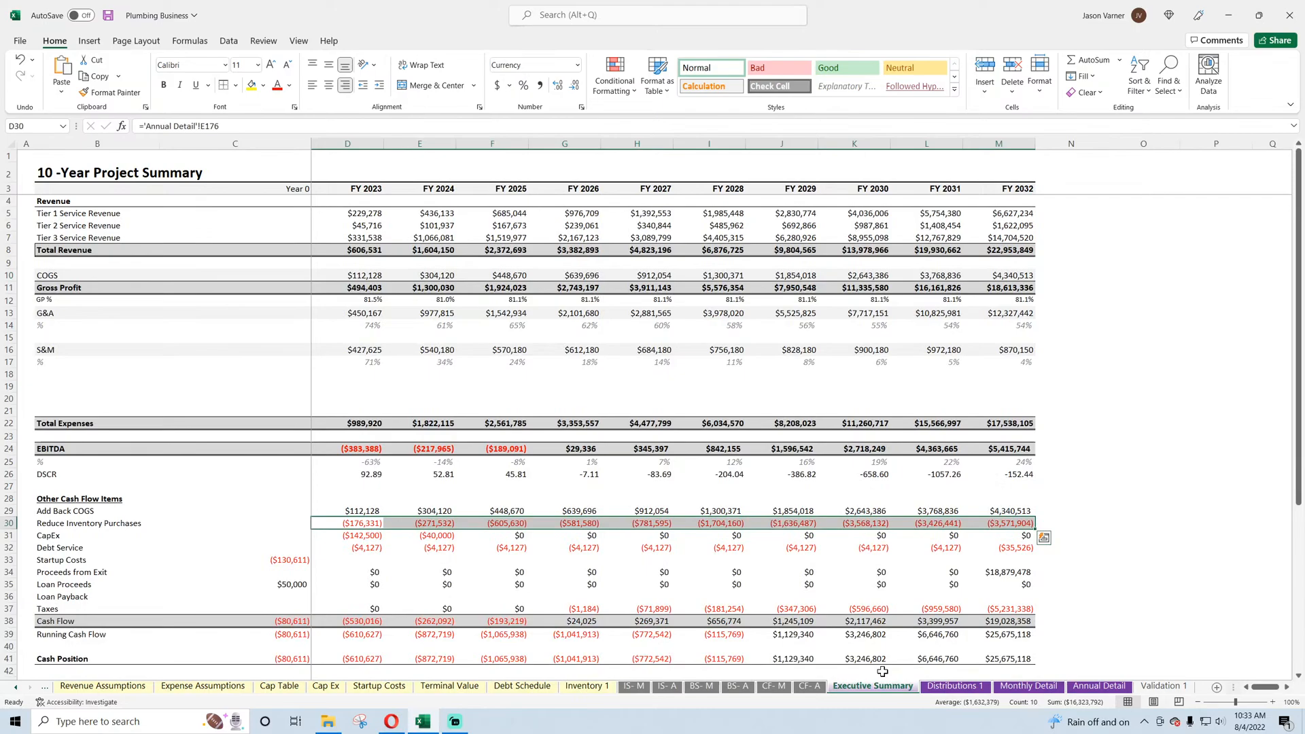
pyautogui.click(373, 524)
pyautogui.press('Right')
pyautogui.press('Right')
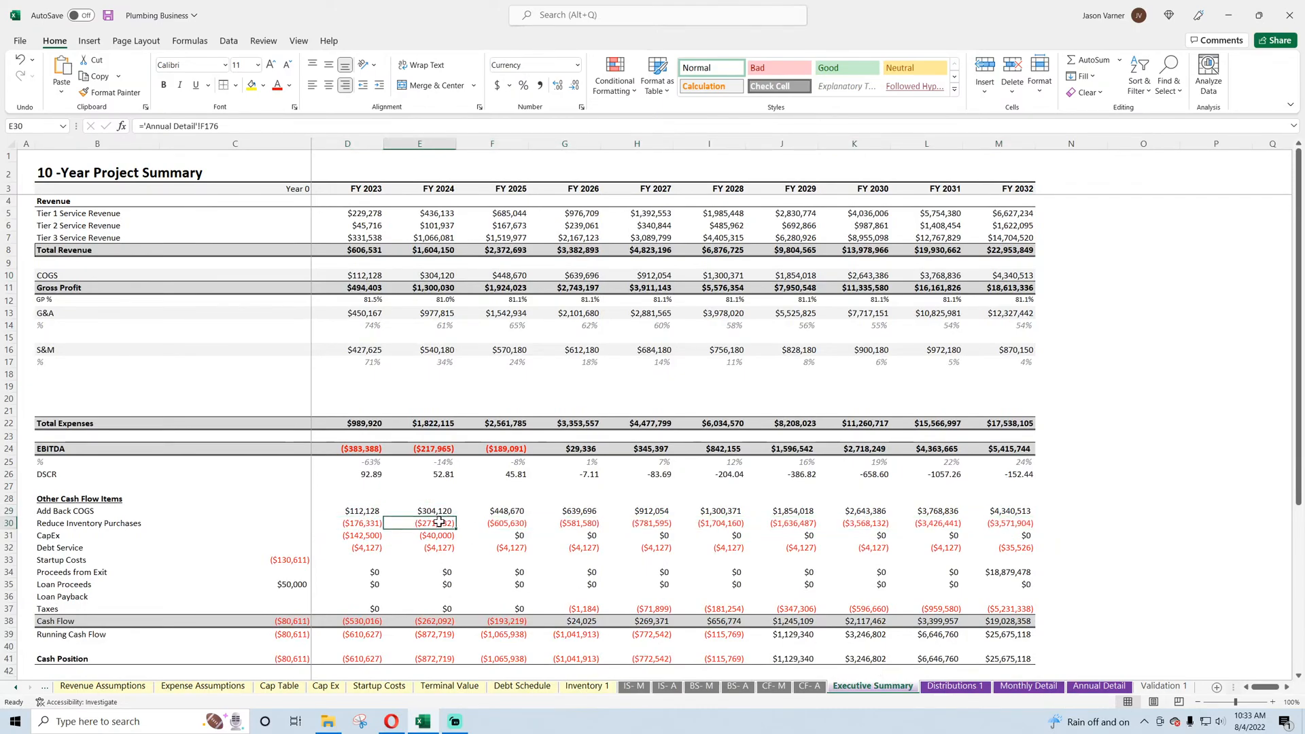
pyautogui.press('Right')
pyautogui.press('Right')
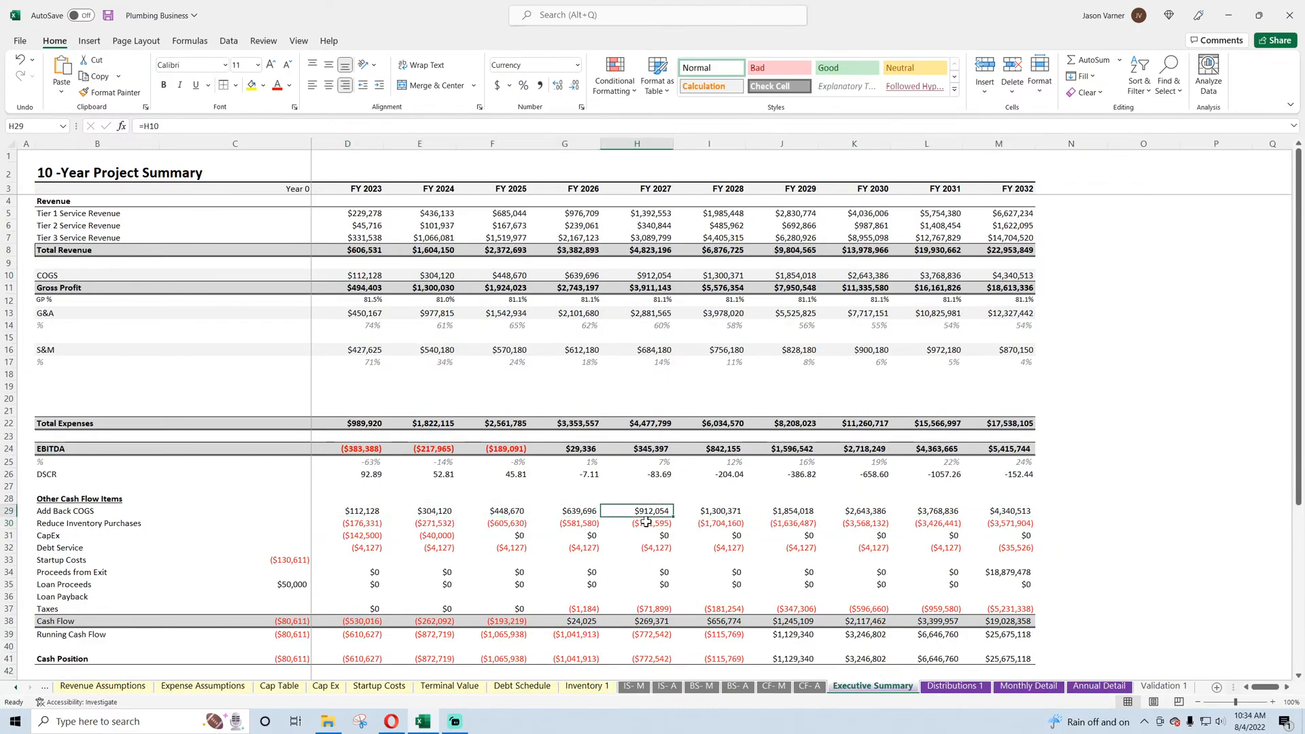
# - Undo the Months change and compare the Add Back COGS and Reduce Inventory Purchases rows on the Executive Summary
pyautogui.click(20, 61)
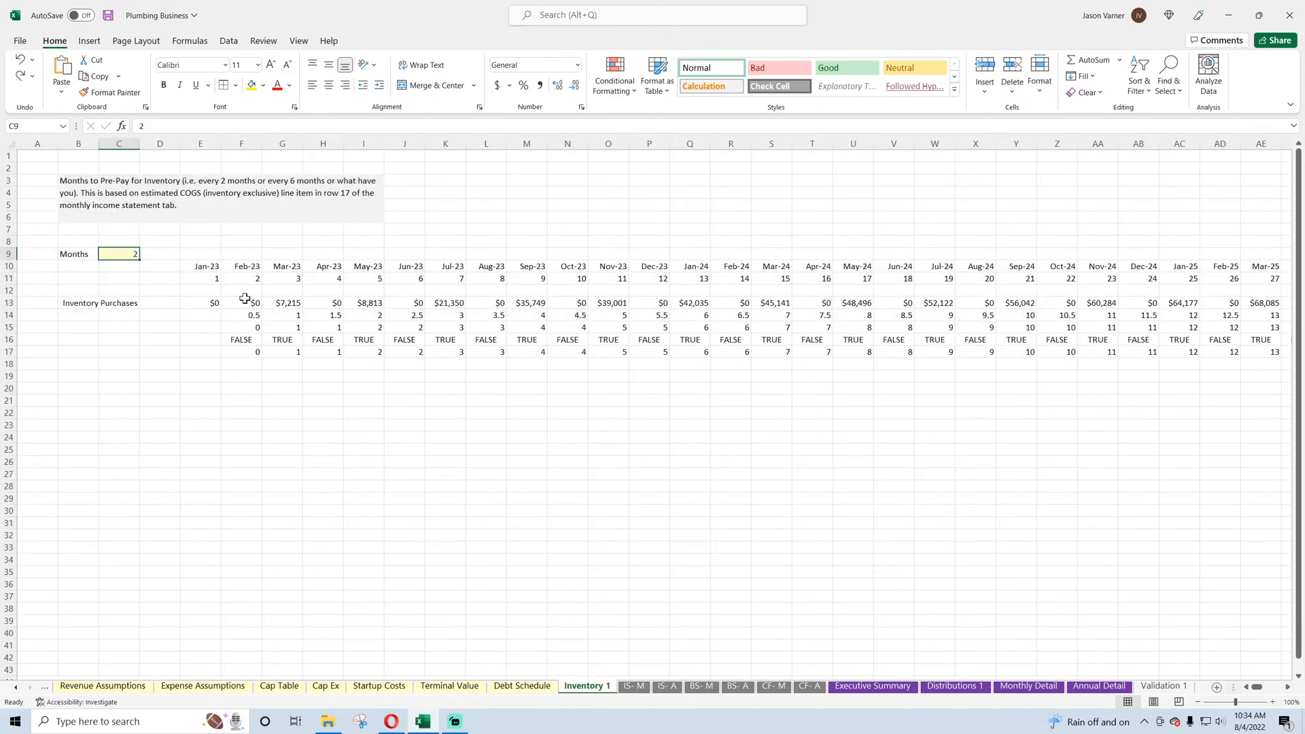
pyautogui.click(873, 686)
pyautogui.moveTo(353, 514); pyautogui.dragTo(999, 523)
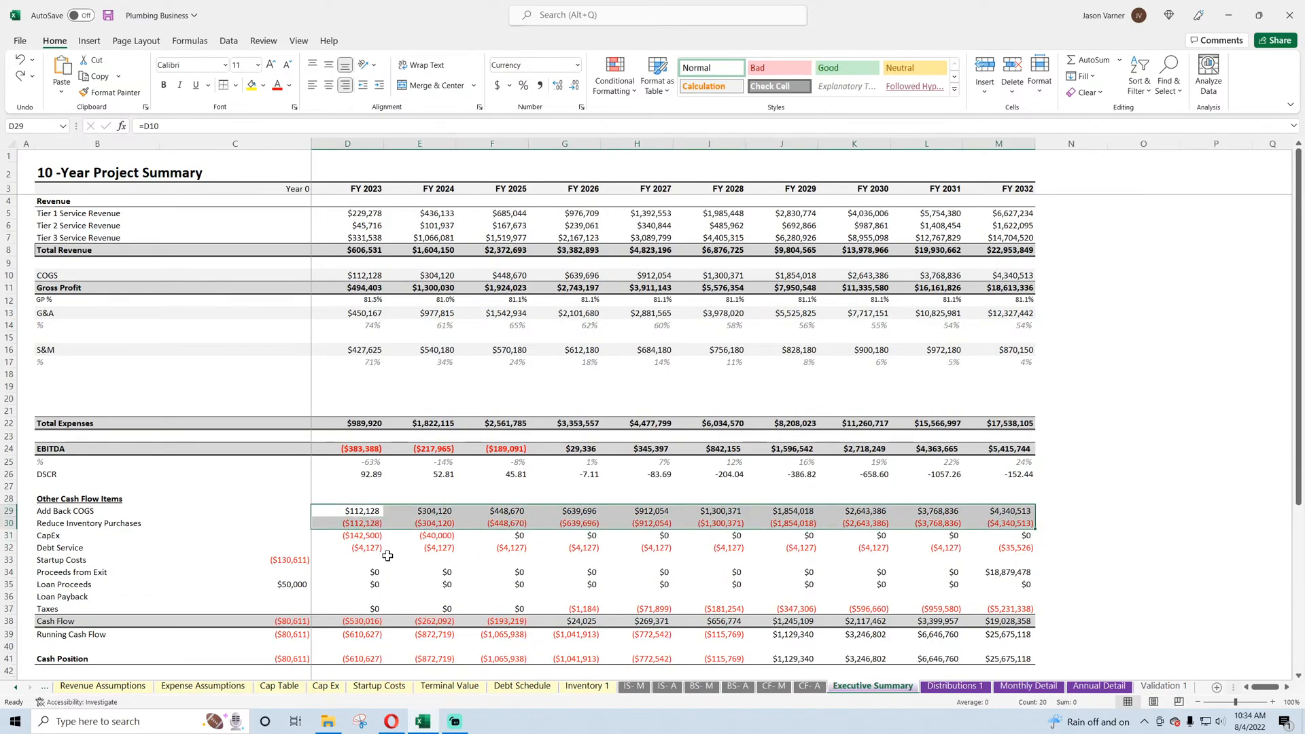
# - Expand the FY 2023 Cash Flow formula to =SUM(D24,D29:D37) and extend it through FY 2032
pyautogui.doubleClick(357, 621)
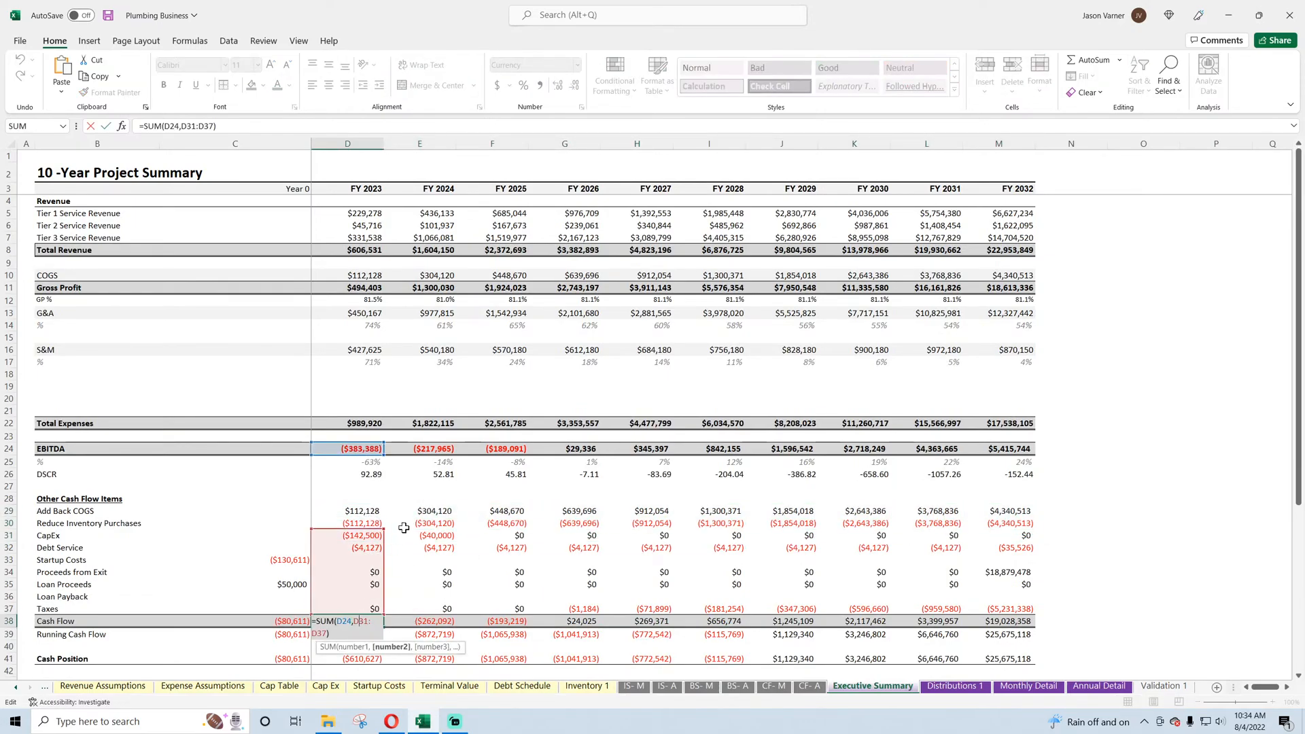
pyautogui.moveTo(387, 526); pyautogui.dragTo(387, 507)
pyautogui.press('Return')
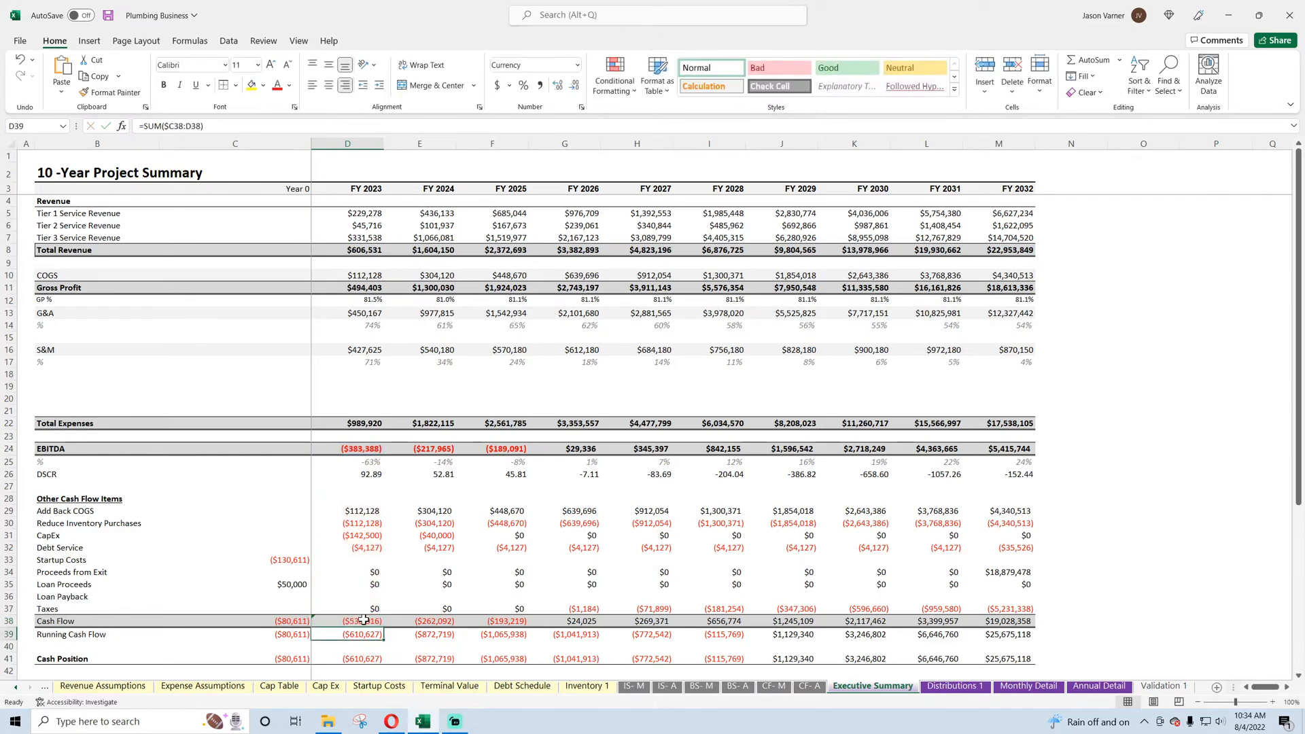
pyautogui.click(381, 623)
pyautogui.moveTo(384, 625); pyautogui.dragTo(1026, 627)
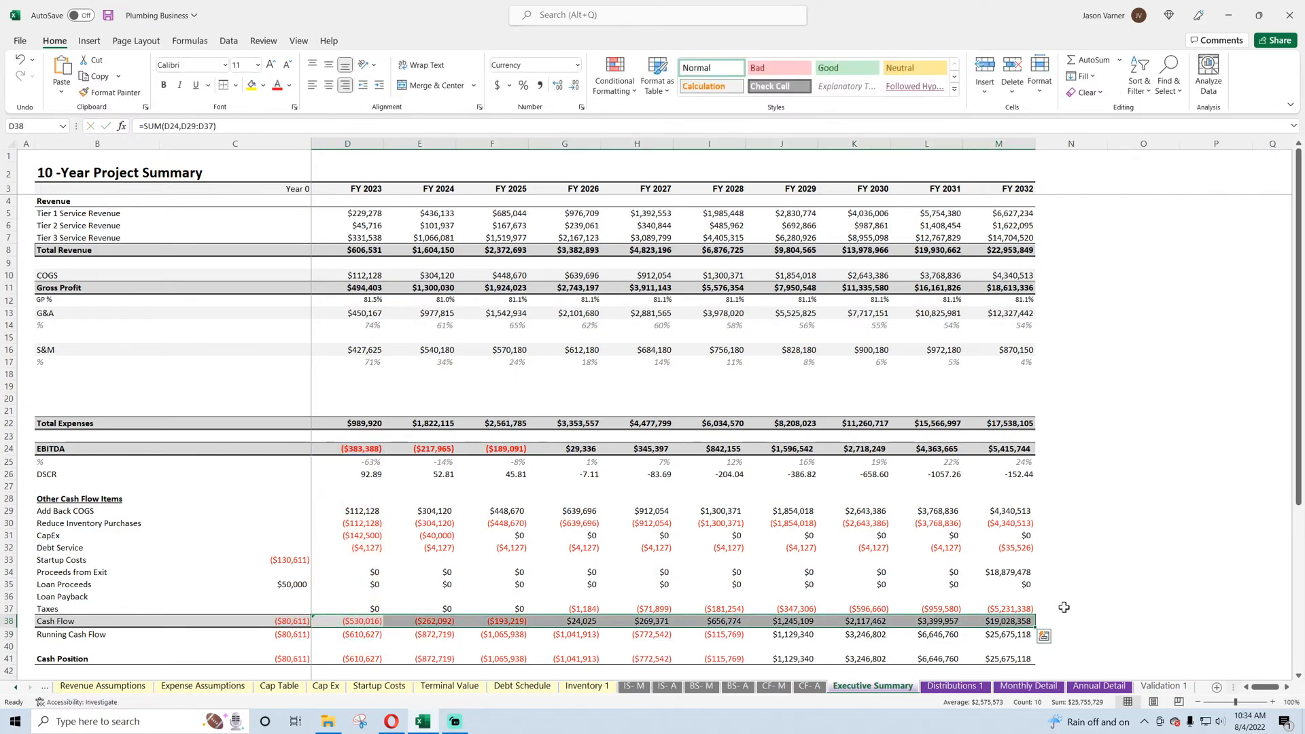
# - Expand the sum range in the Year 0 Cash Flow formula upward to start at Add Back COGS, row 29
pyautogui.click(1129, 559)
pyautogui.scroll(-4, 1096, 544)
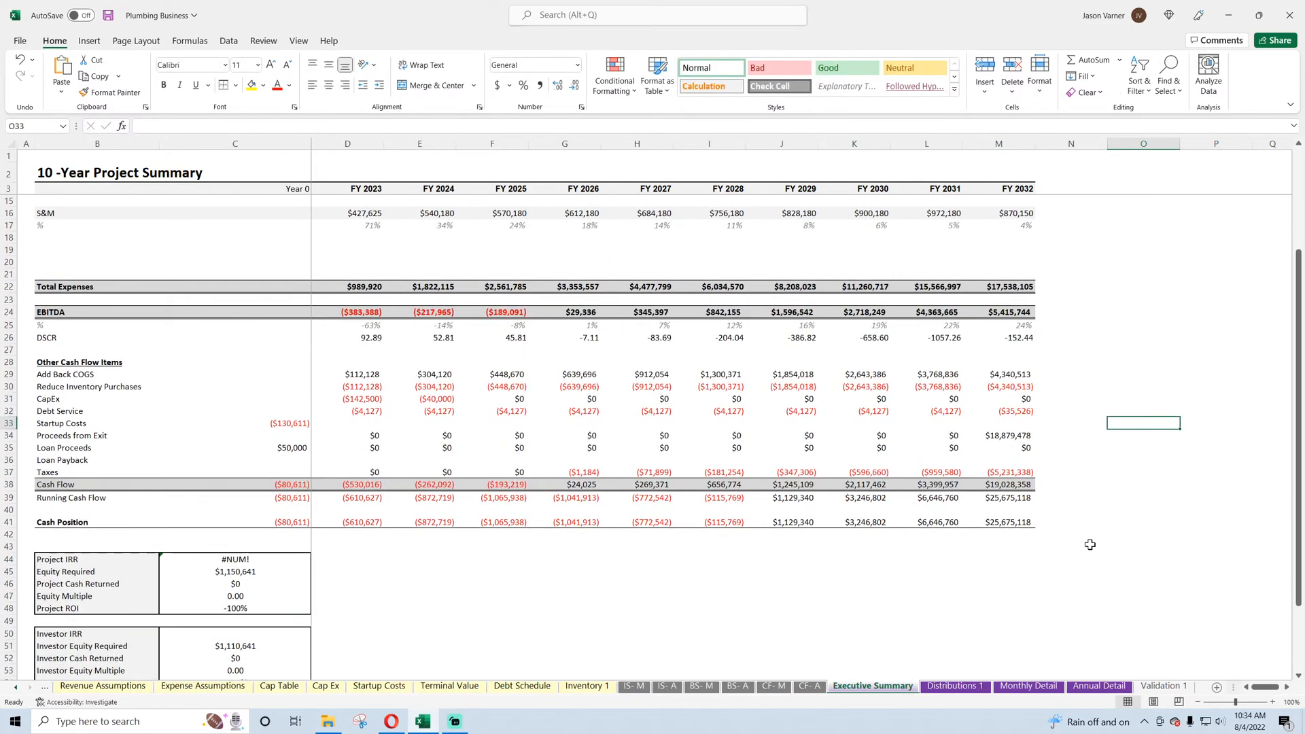
pyautogui.doubleClick(293, 484)
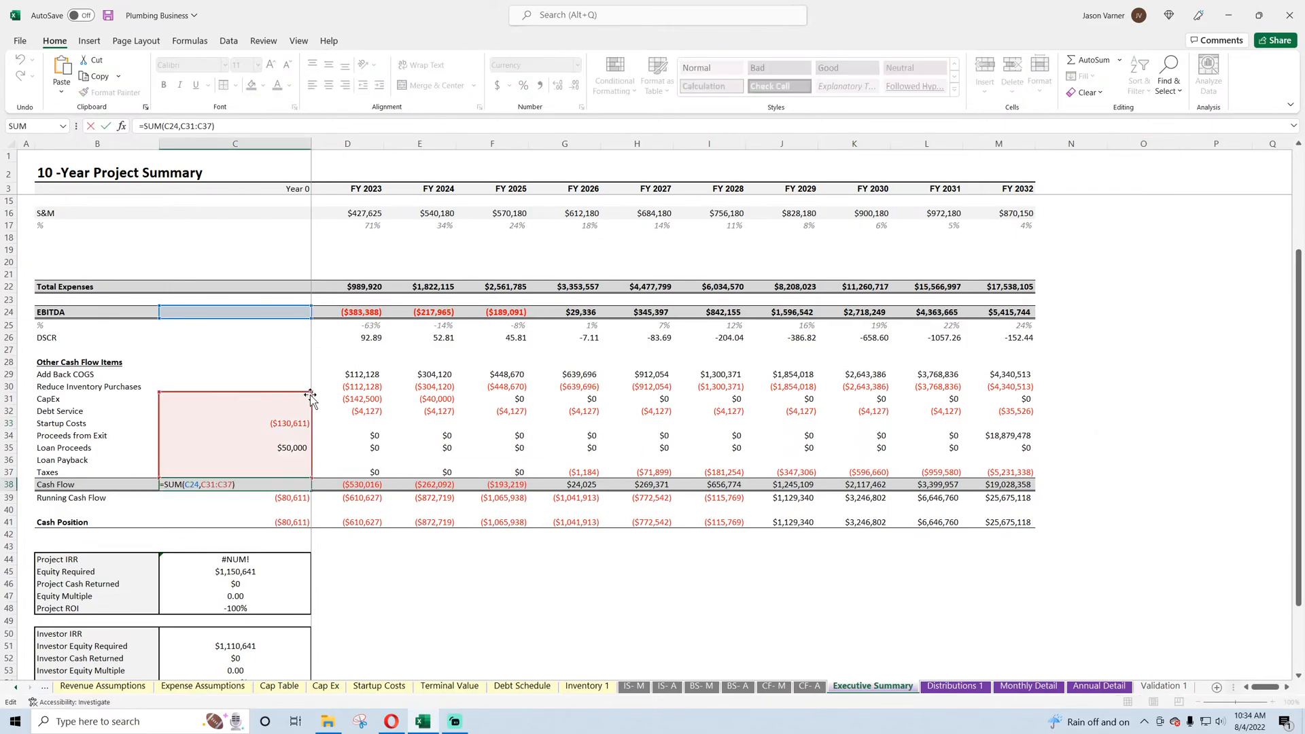
pyautogui.moveTo(311, 393); pyautogui.dragTo(312, 371)
pyautogui.press('Return')
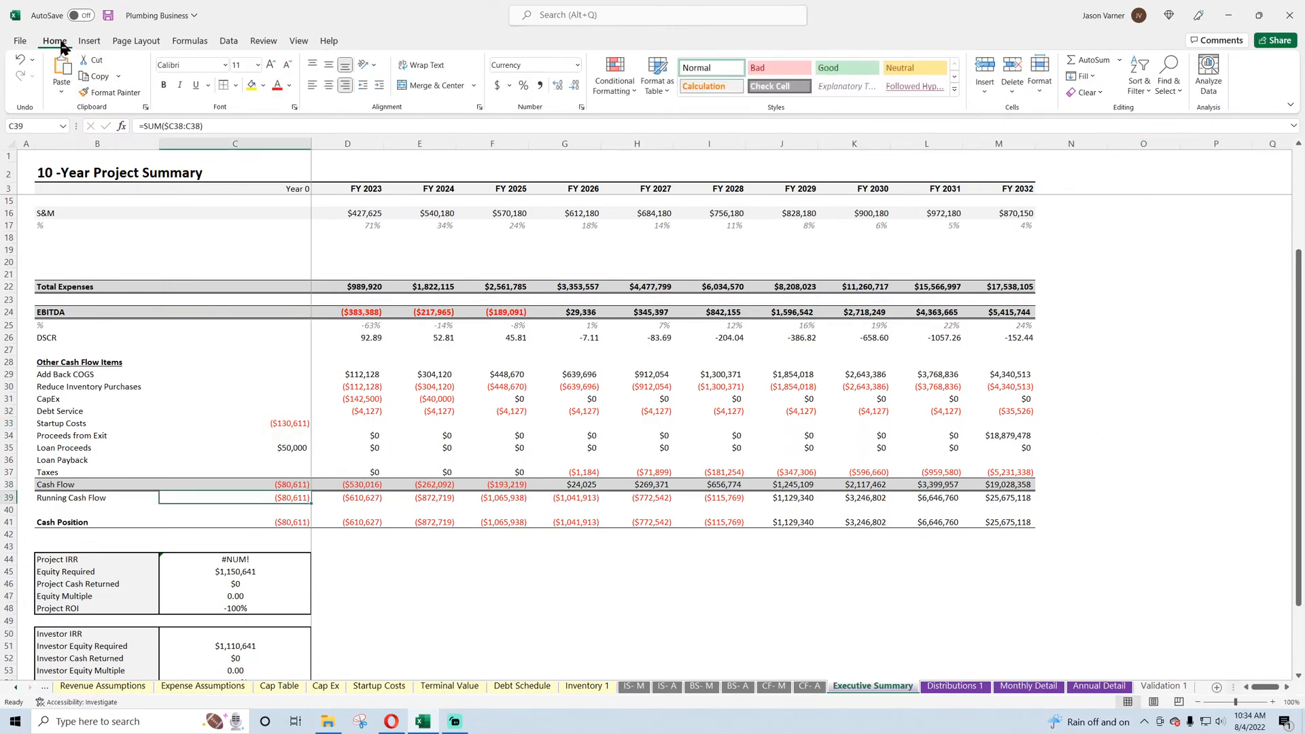
# - Save the workbook, check the Year 0 Startup Costs link, and examine the FY 2032 Cumulative Cash Flow on Annual Detail
pyautogui.click(109, 16)
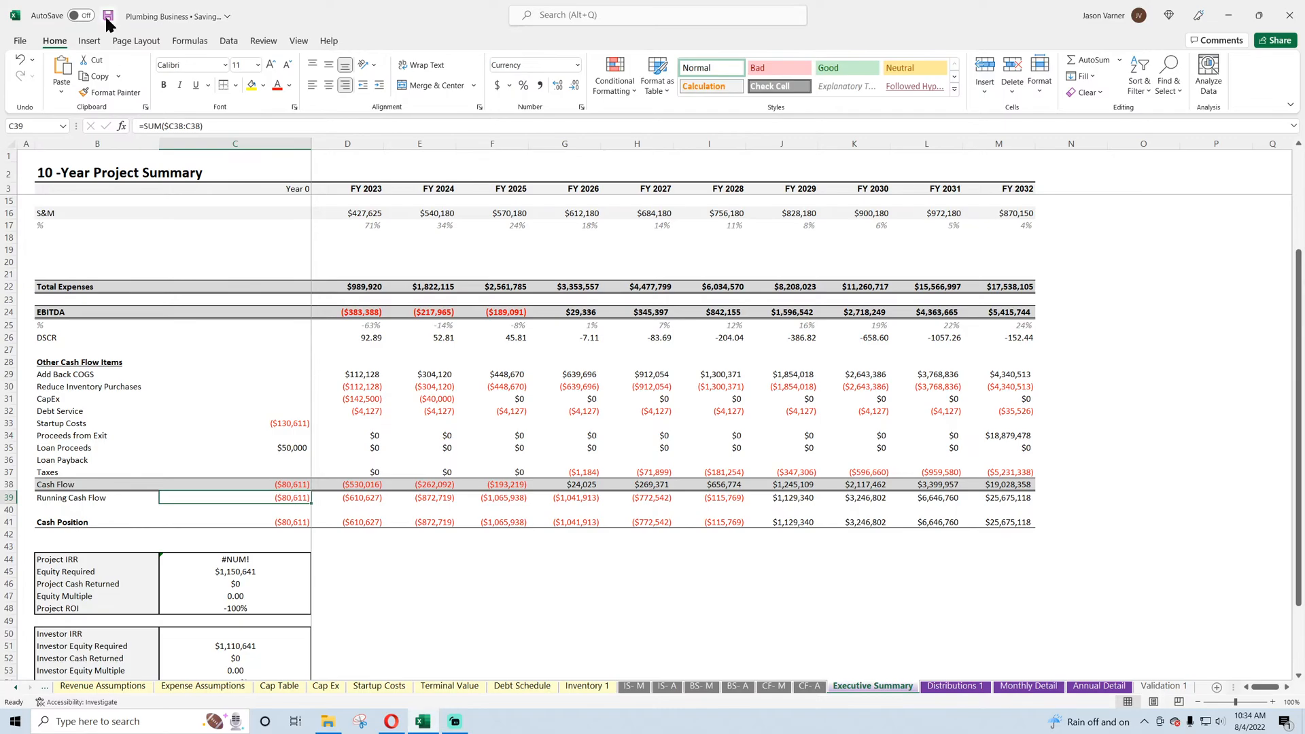
pyautogui.click(296, 453)
pyautogui.click(295, 423)
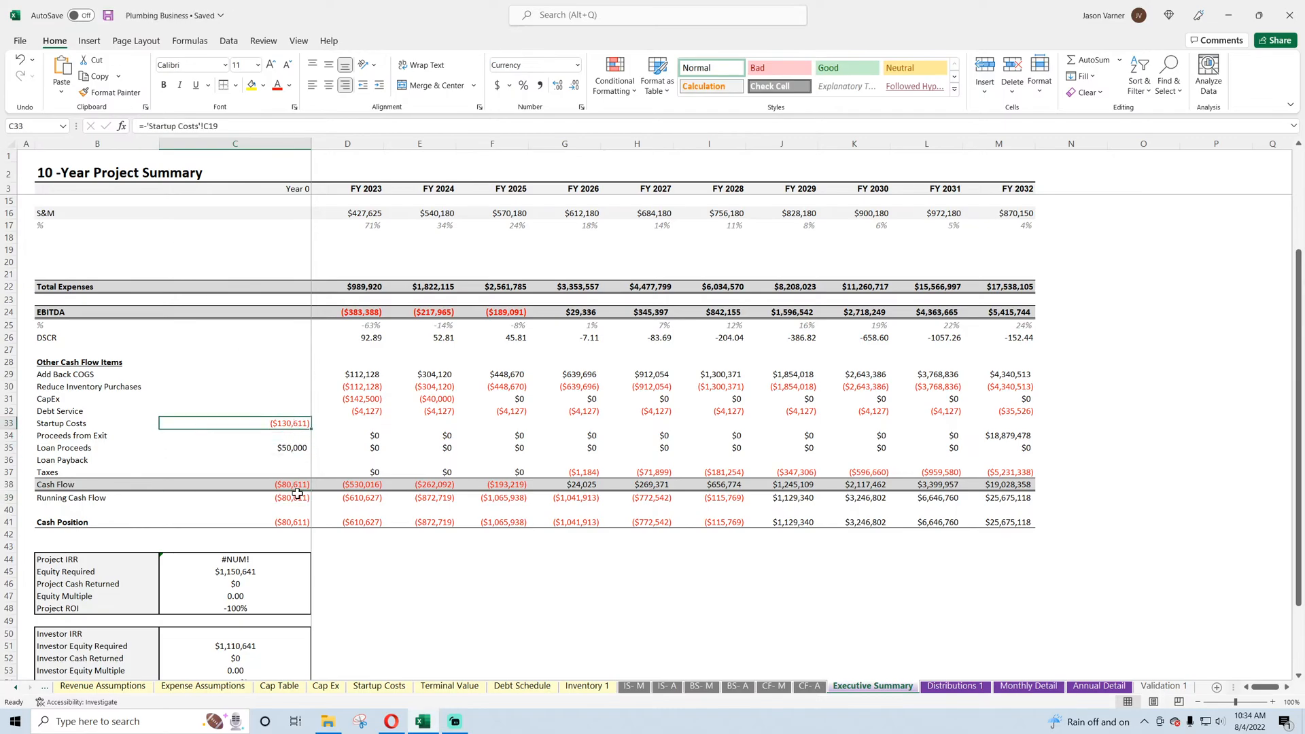
pyautogui.click(1099, 686)
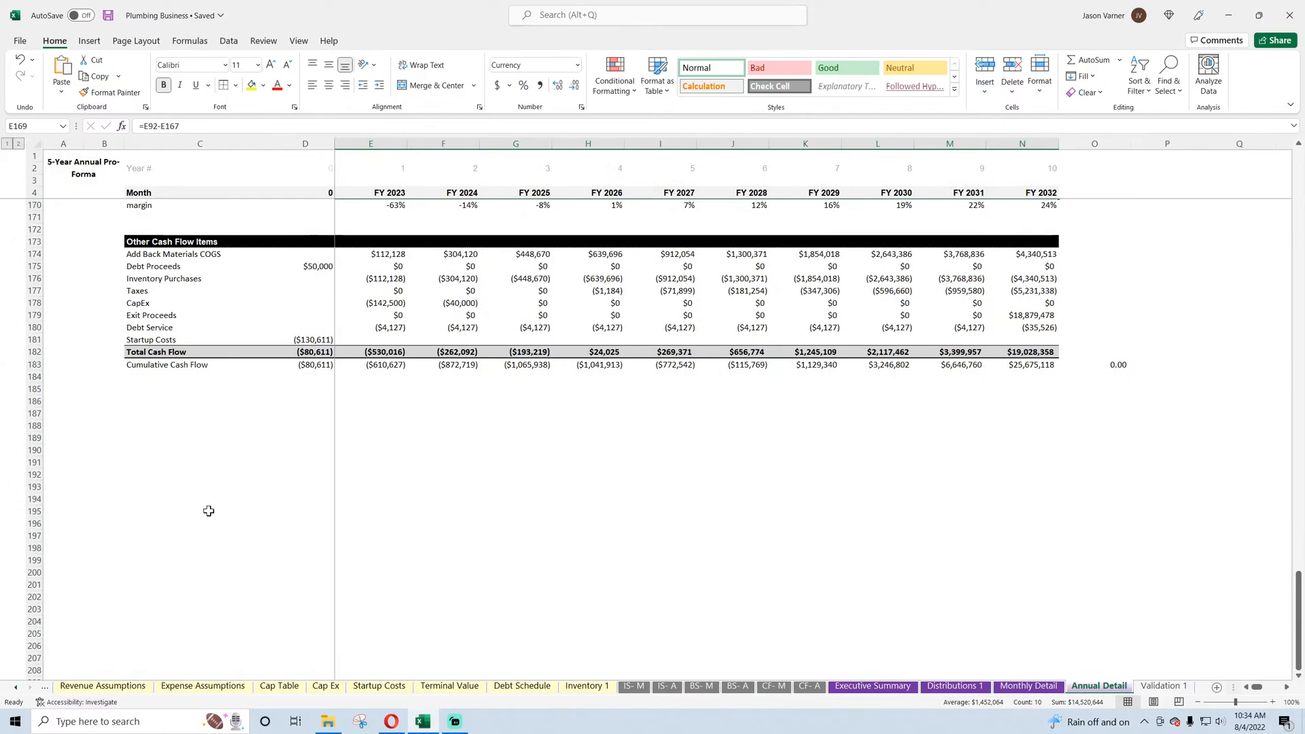
pyautogui.click(1027, 365)
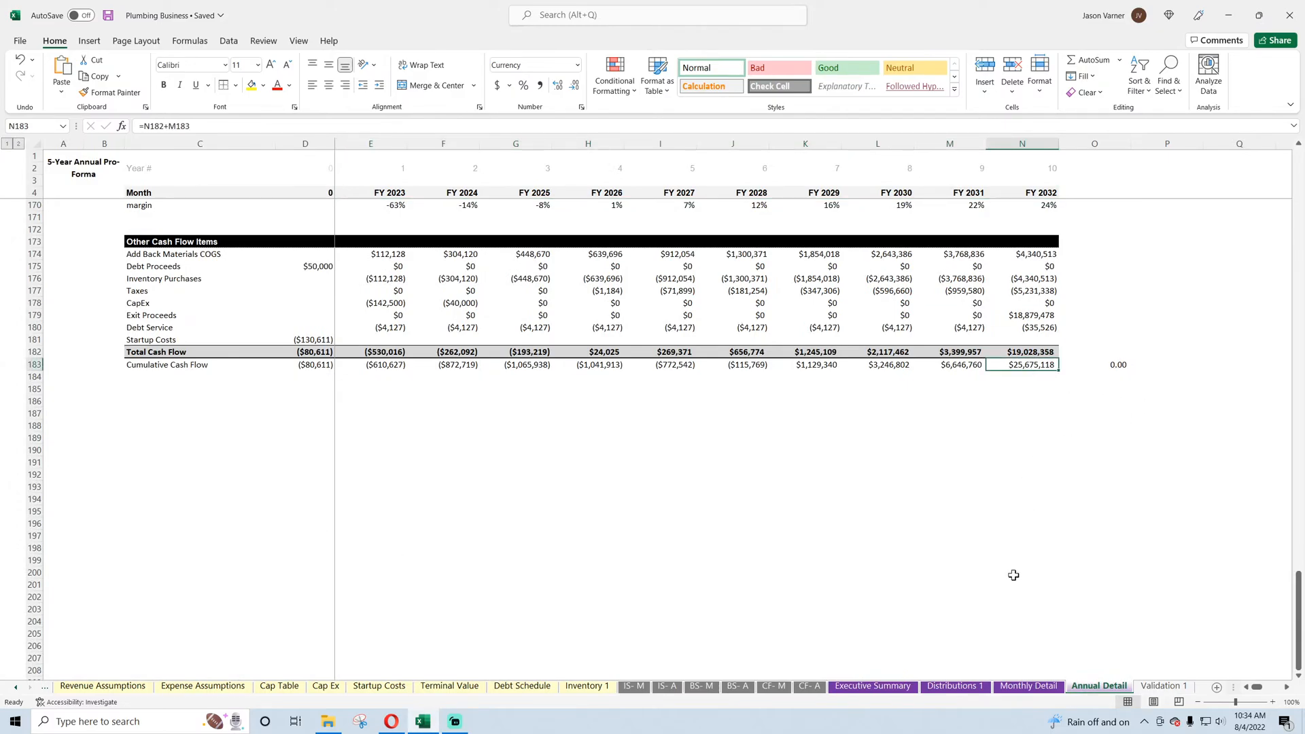
# - Add a check in N41 of the Executive Summary subtracting Annual Detail's FY 2032 Cumulative Cash Flow from Cash Position, =M41-'Annual Detail'!N183
pyautogui.click(873, 686)
pyautogui.click(1038, 522)
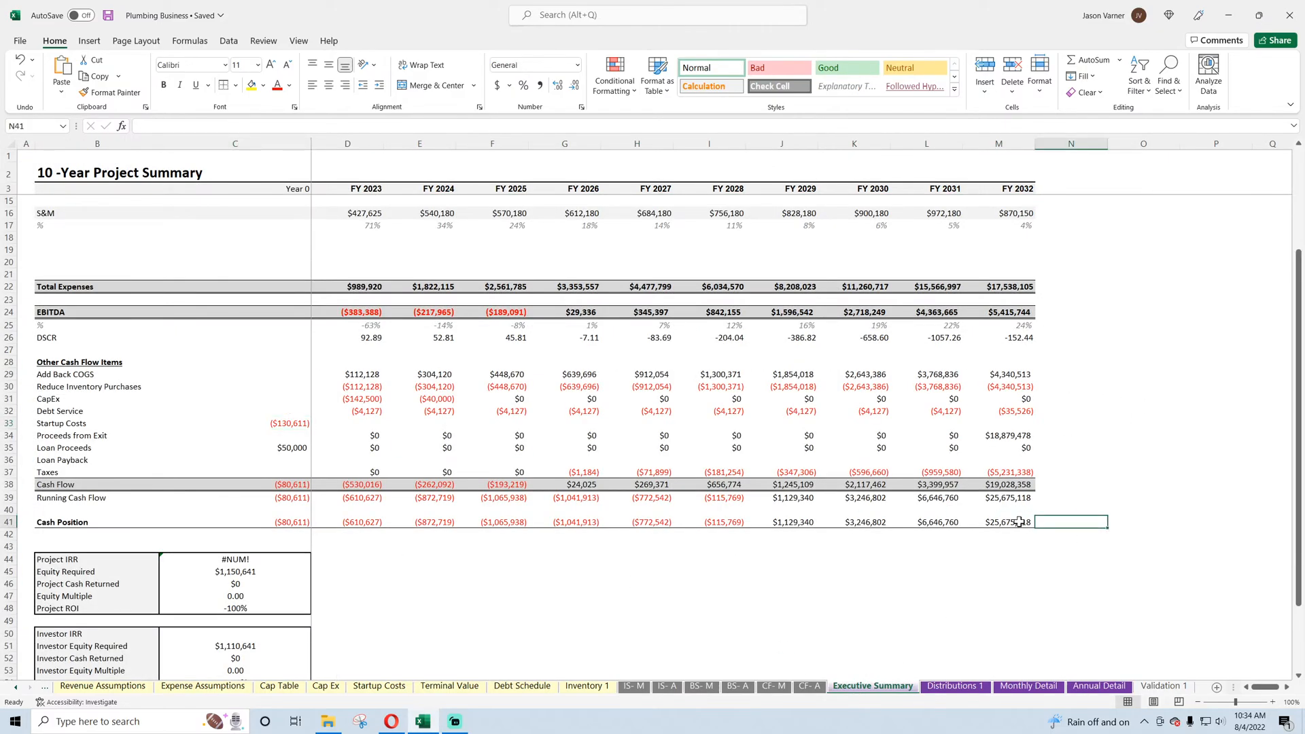
pyautogui.write('=')
pyautogui.click(1018, 522)
pyautogui.write('-')
pyautogui.click(1091, 686)
pyautogui.click(1025, 367)
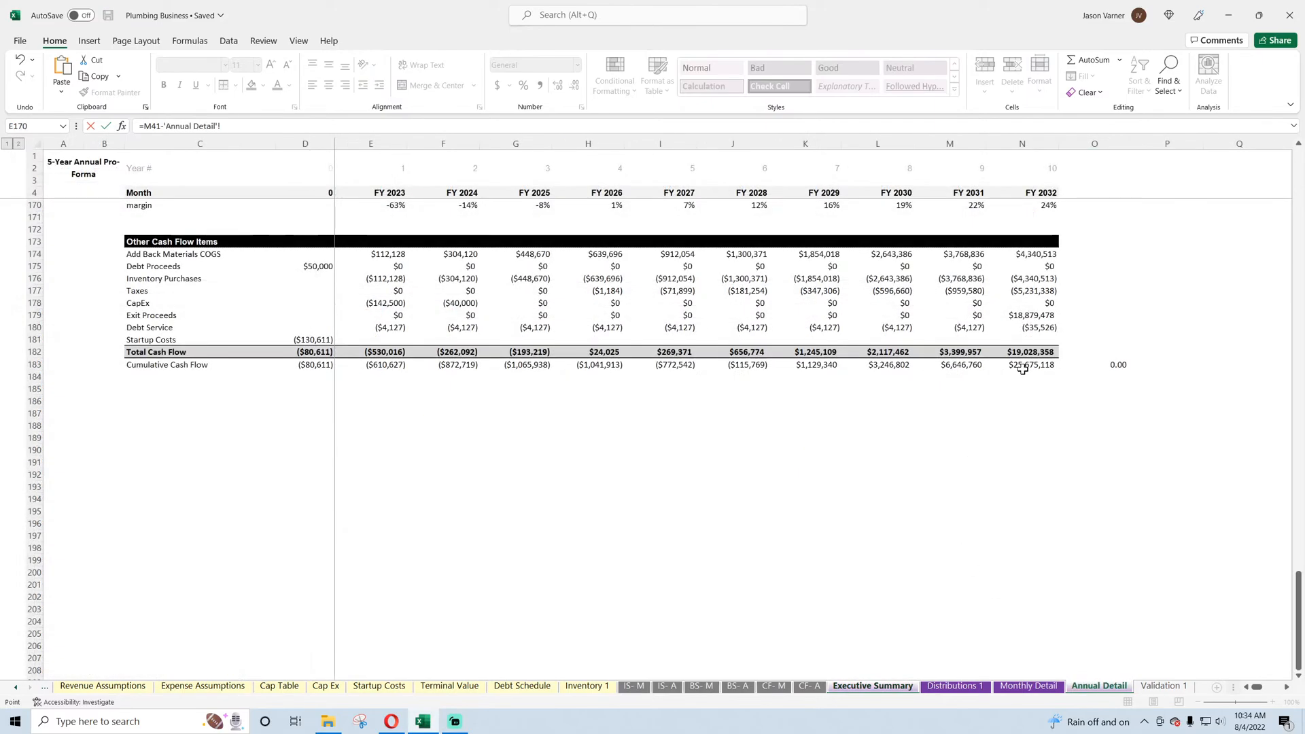
pyautogui.press('Return')
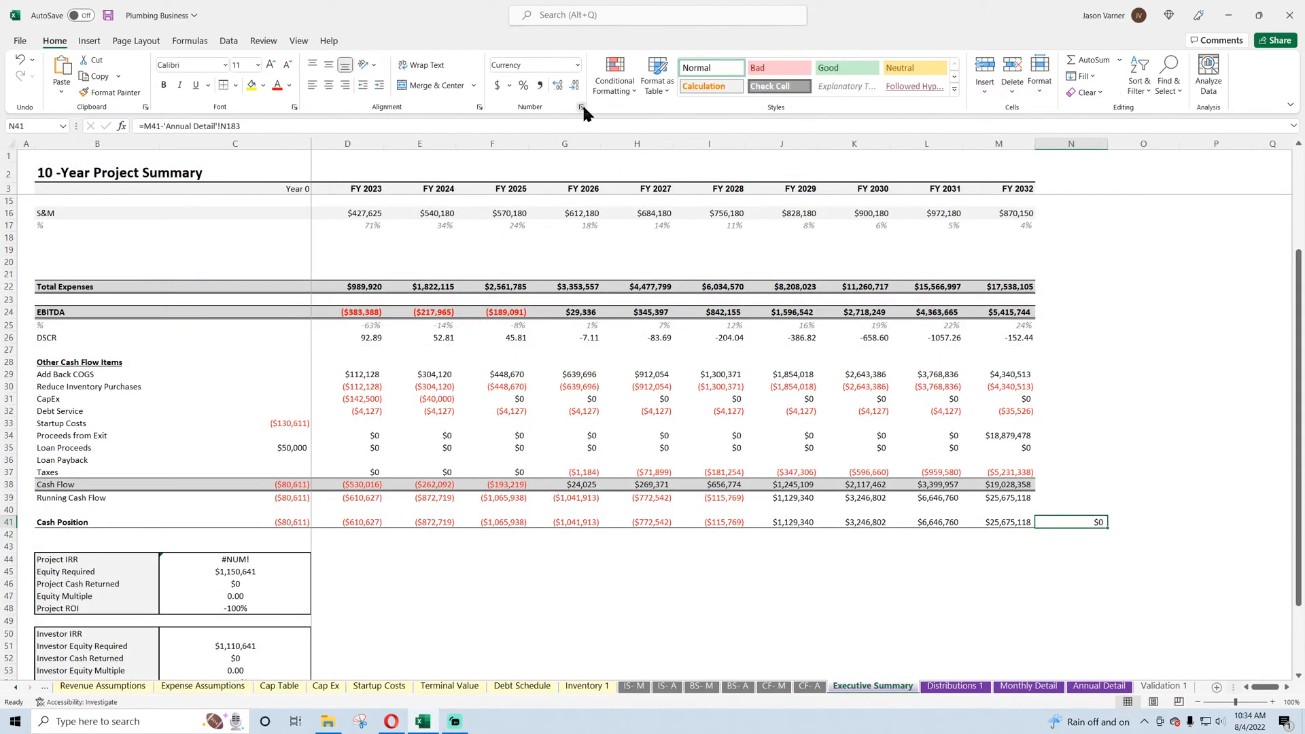
# - Format the Cash Position check cell as a Number with two decimal places and save the workbook
pyautogui.click(582, 107)
pyautogui.click(893, 199)
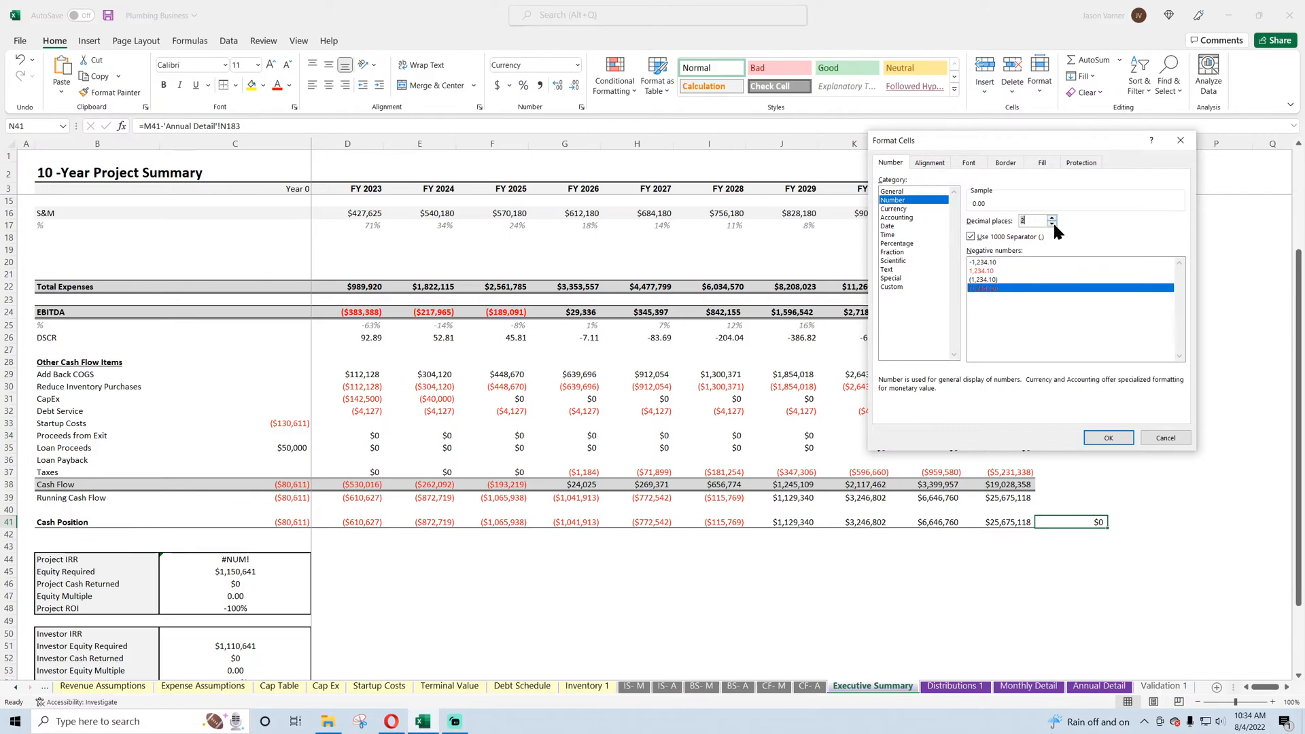
pyautogui.click(1109, 438)
pyautogui.click(998, 571)
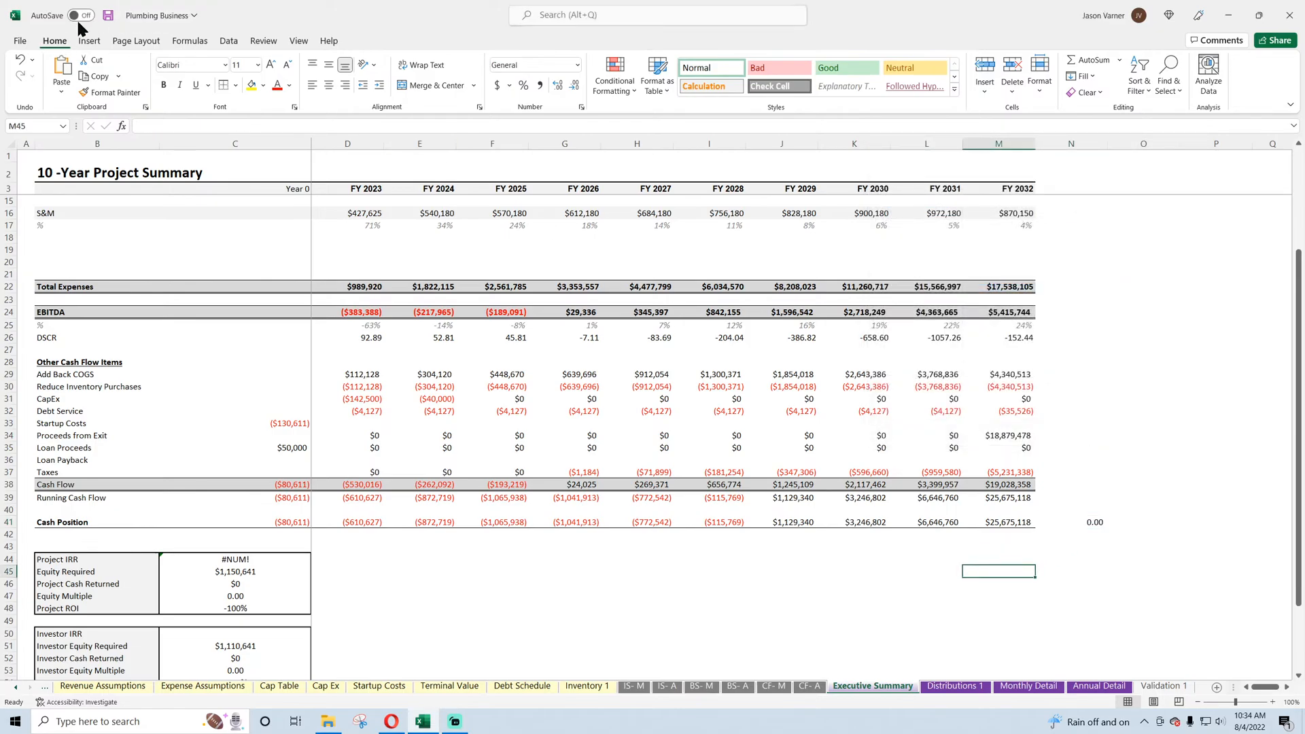
pyautogui.click(107, 15)
# - Delete two blank rows, 19 and 20, above Total Expenses on the Executive Summary
pyautogui.scroll(4, 394, 320)
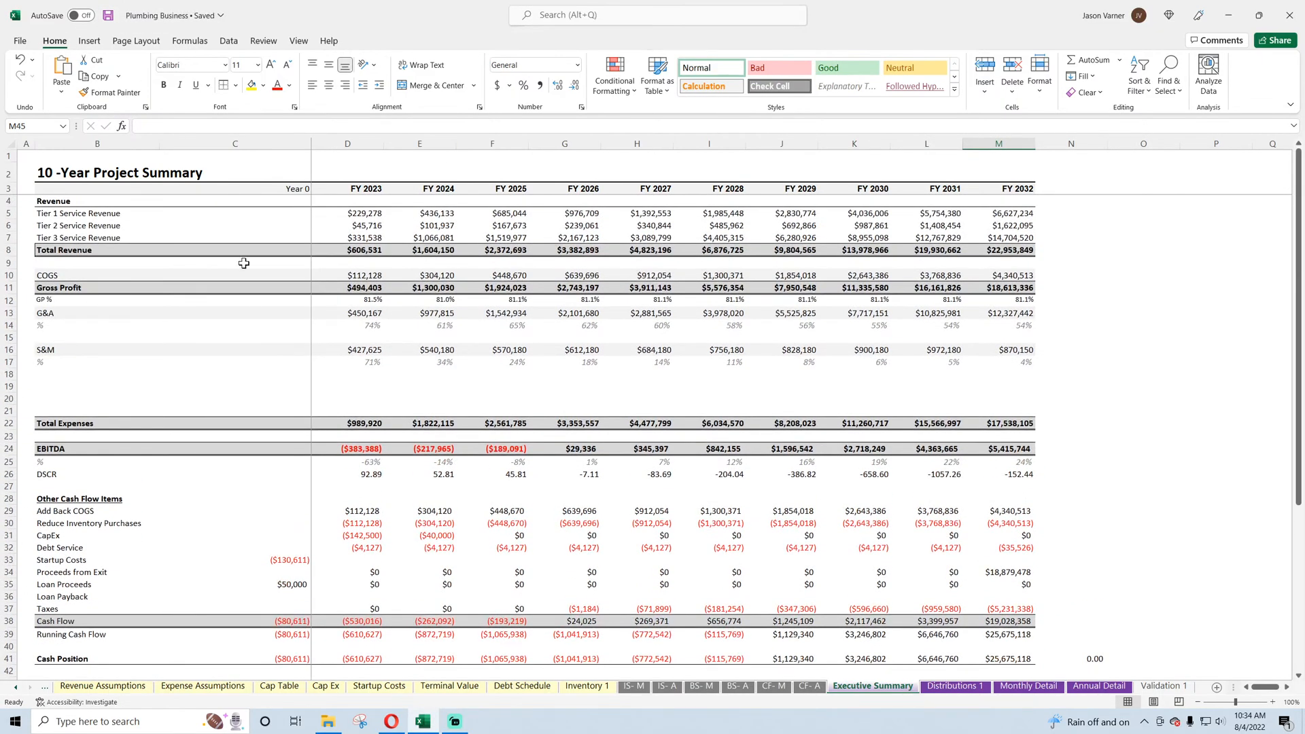
pyautogui.moveTo(23, 385); pyautogui.dragTo(23, 399)
pyautogui.rightClick(23, 394)
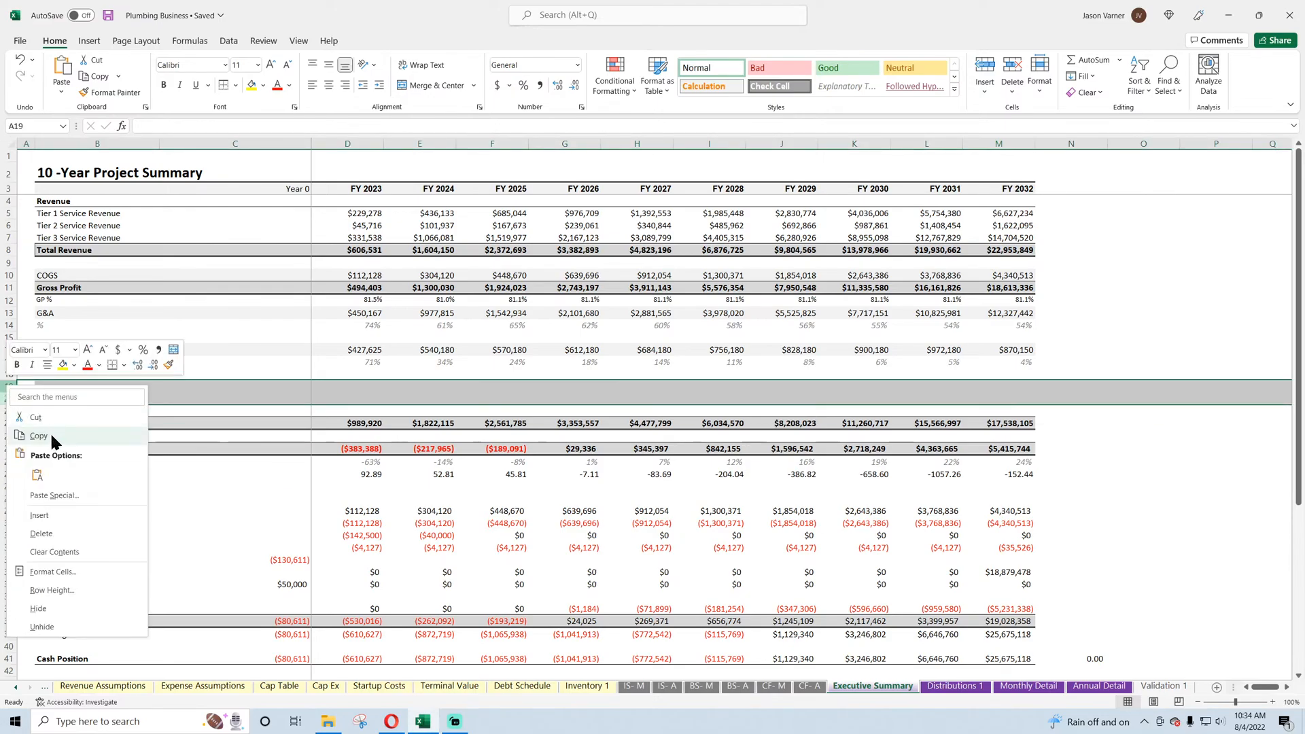
pyautogui.click(48, 534)
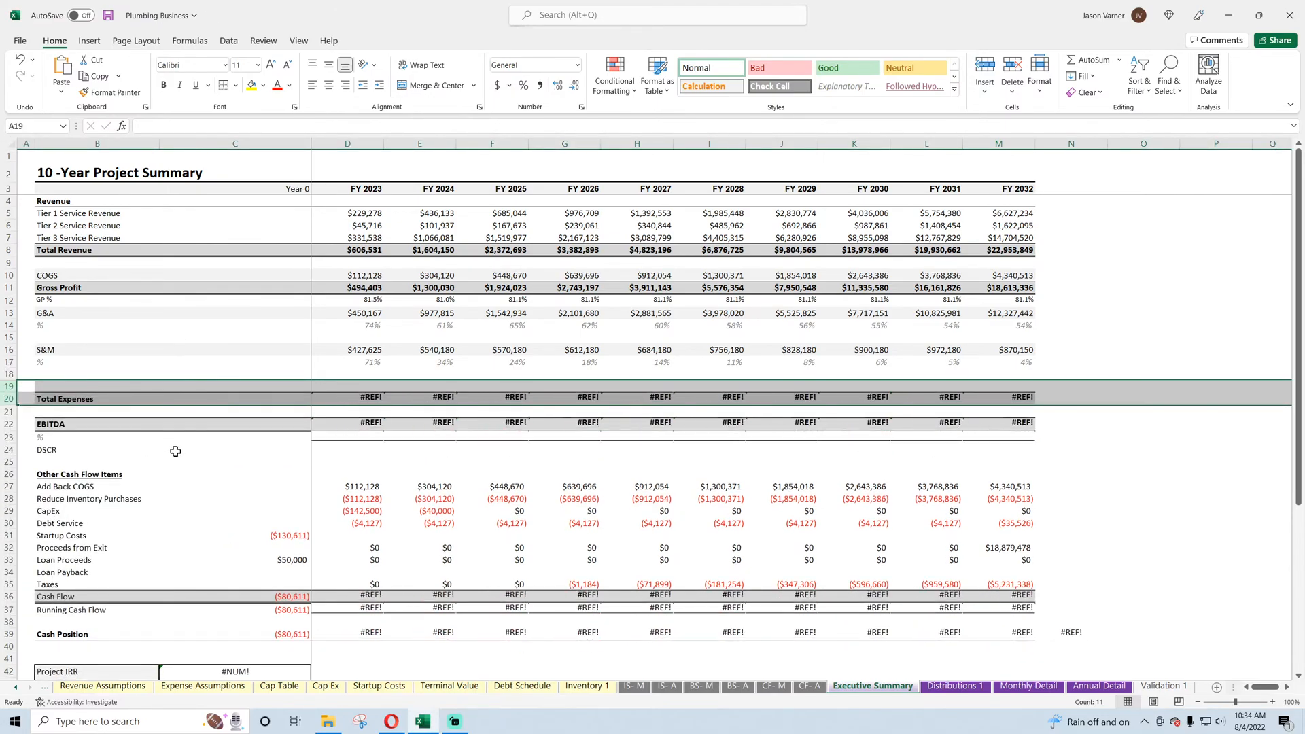
# - Remove the broken references from FY 2023 Total Expenses, leaving =D16+D13+D10, extend it through FY 2032, and save the workbook
pyautogui.click(357, 398)
pyautogui.click(247, 121)
pyautogui.press('BackSpace')
pyautogui.press('BackSpace')
pyautogui.press('BackSpace')
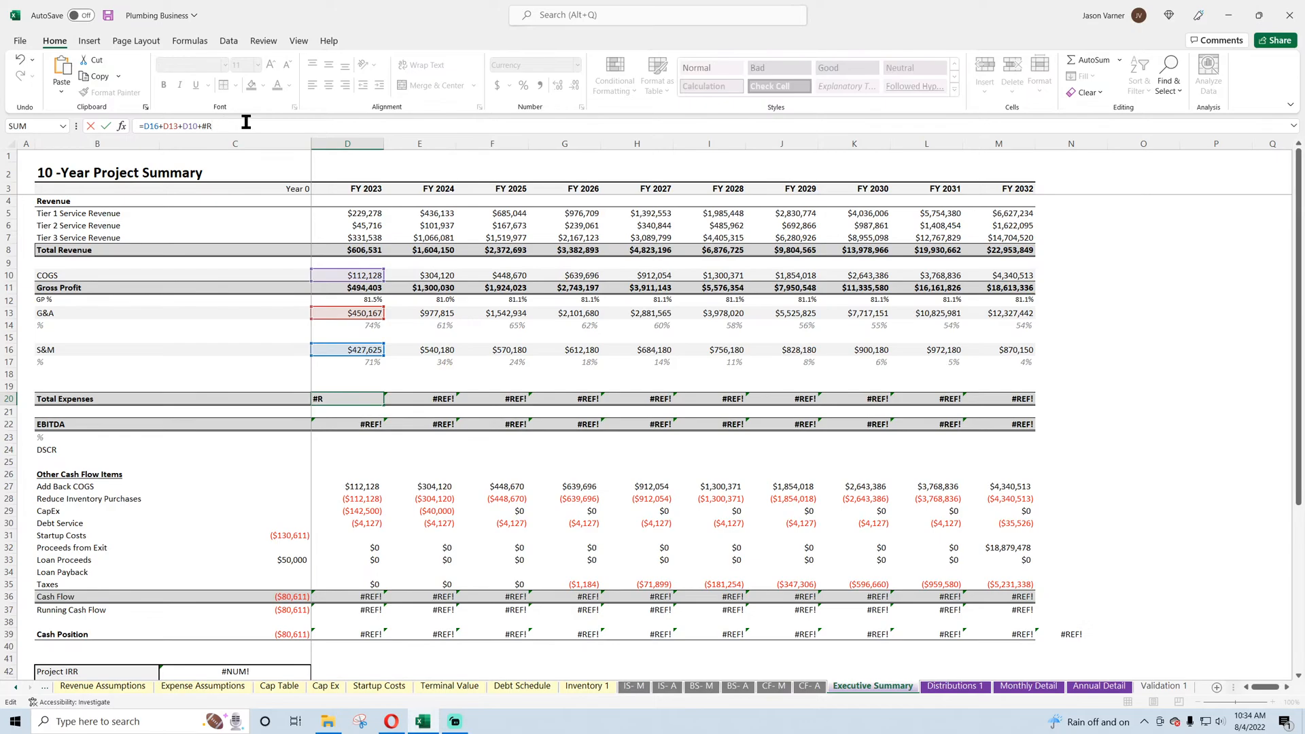
pyautogui.press('BackSpace')
pyautogui.press('Return')
pyautogui.click(357, 398)
pyautogui.moveTo(384, 403); pyautogui.dragTo(1009, 406)
pyautogui.click(1128, 349)
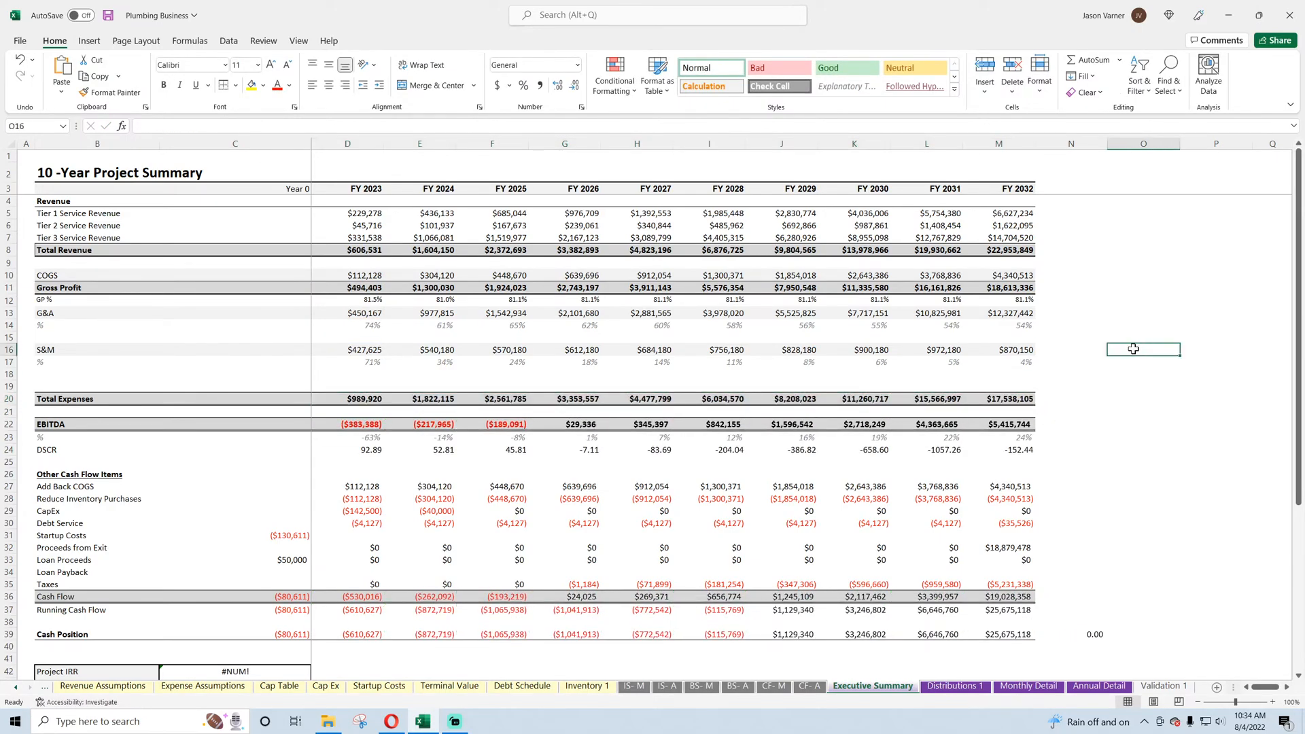
pyautogui.click(107, 15)
# - Examine the Project, Investor and Owner return blocks on the Executive Summary and the FY 2023 Total Cash Returns formula on Distributions 1
pyautogui.scroll(-7, 128, 277)
pyautogui.moveTo(68, 400); pyautogui.dragTo(217, 593)
pyautogui.click(429, 467)
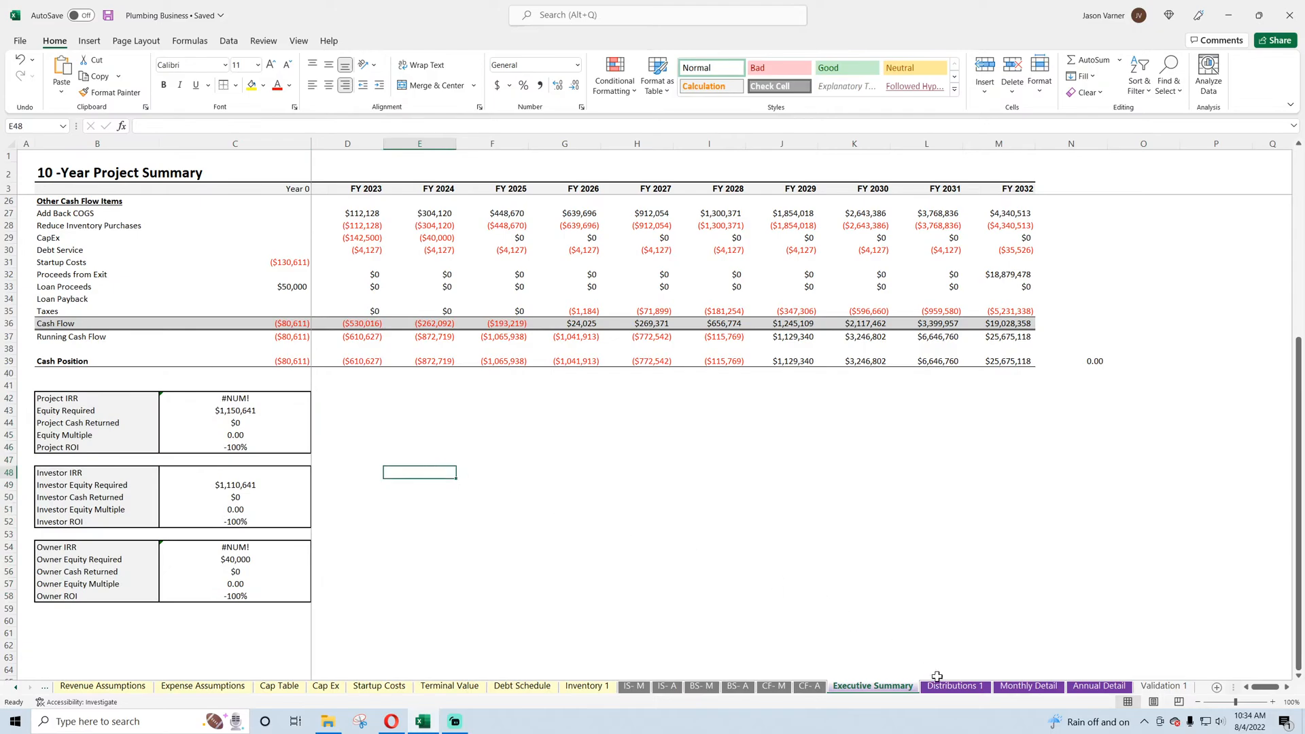
pyautogui.hotkey('ctrl', 'pagedown')
pyautogui.click(334, 226)
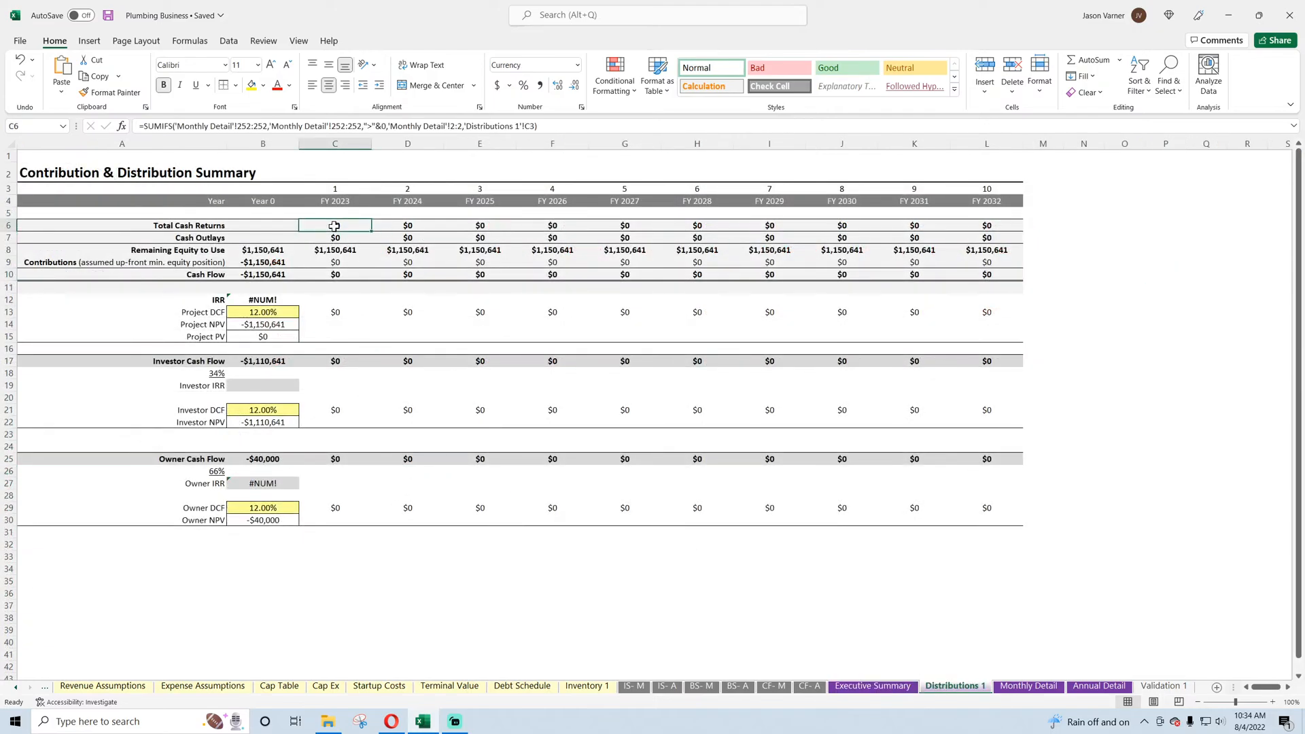
# - Locate the Total Cash Flow row on Monthly Detail and examine its Jan-23 formula
pyautogui.click(1047, 687)
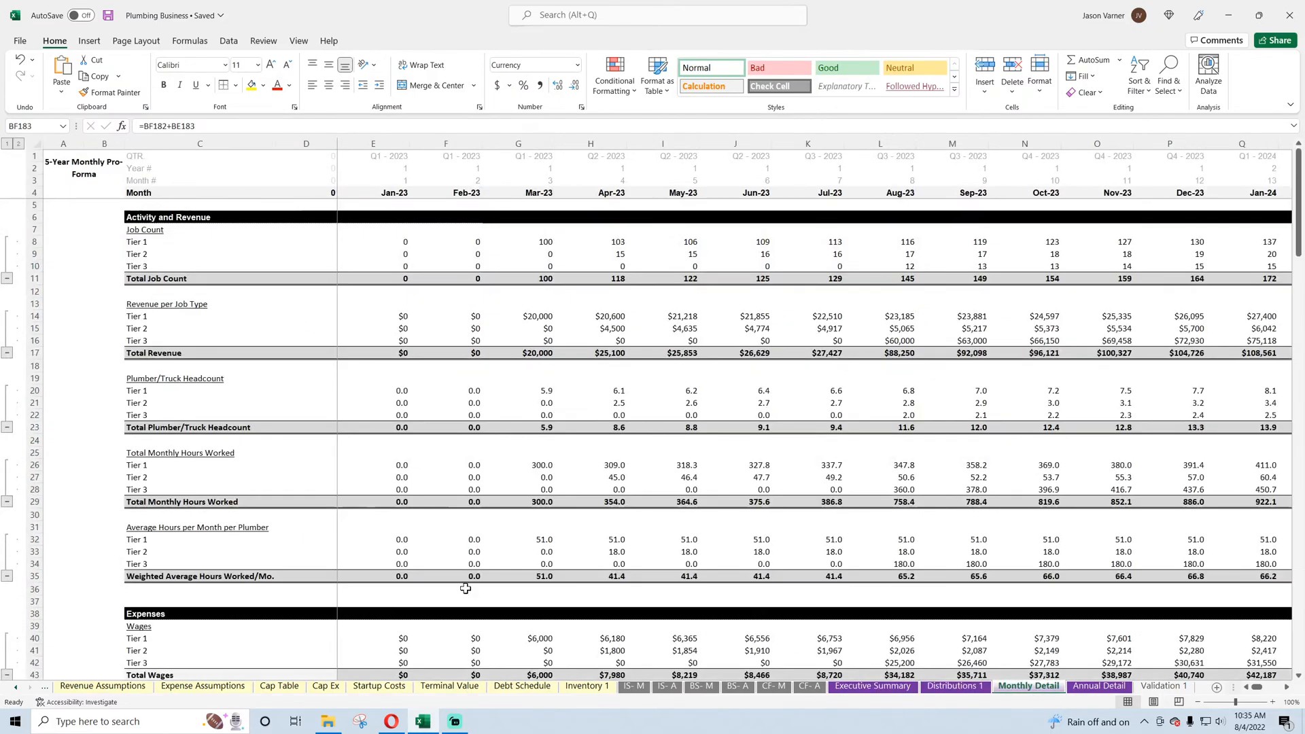
pyautogui.scroll(-20, 361, 571)
pyautogui.scroll(1, 360, 571)
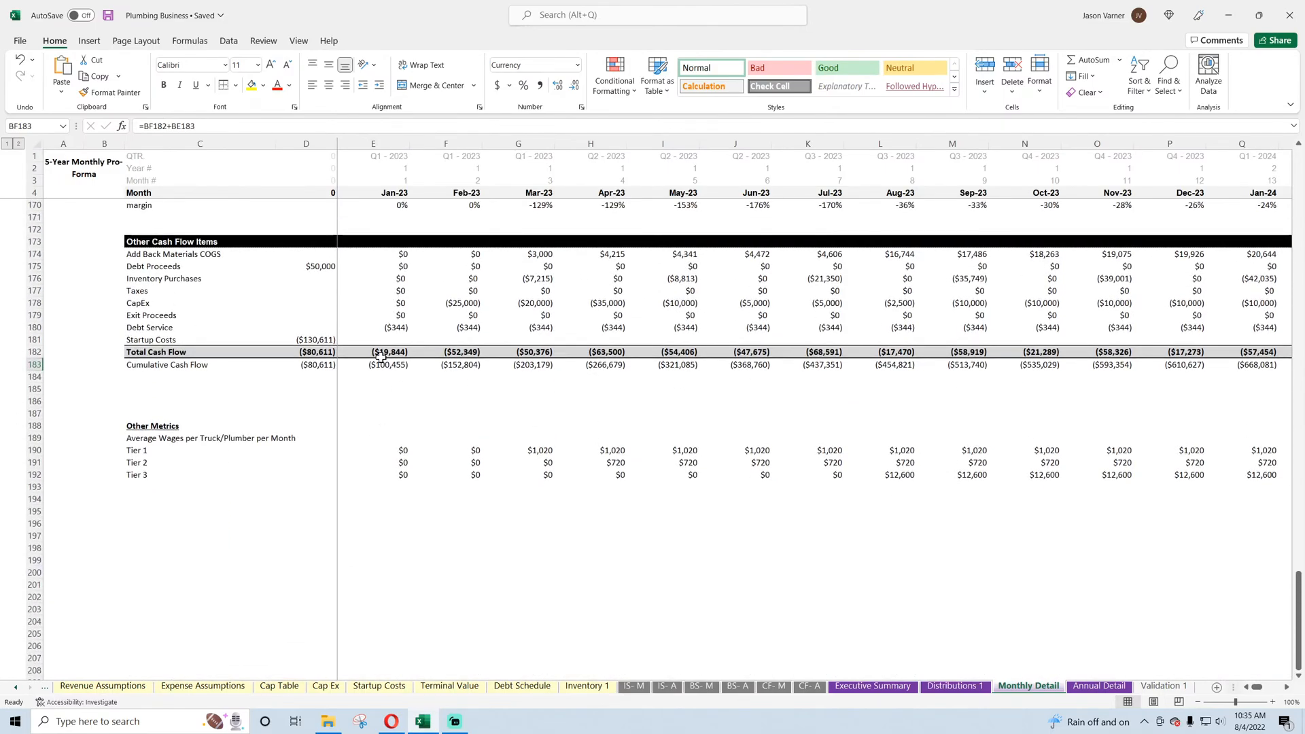
pyautogui.click(380, 355)
pyautogui.scroll(20, 881, 633)
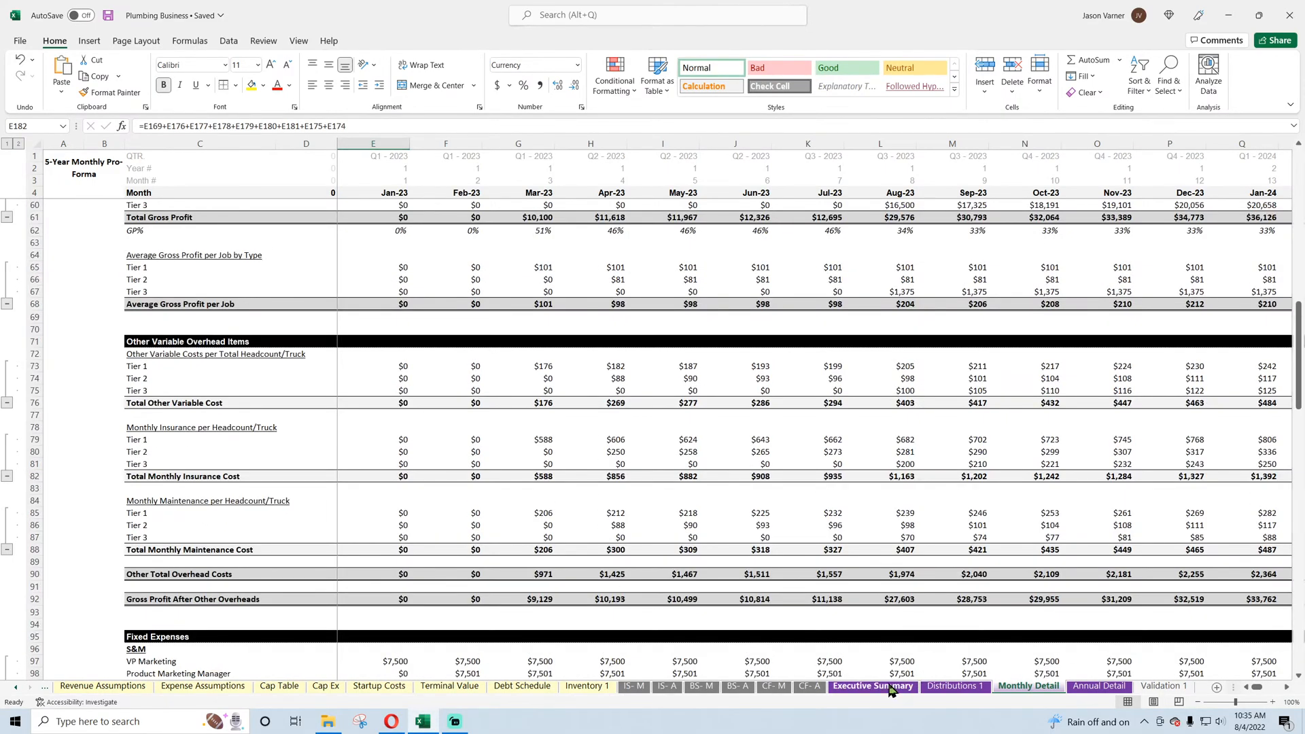
# - Change the sum range of the FY 2023 Total Cash Returns formula on Distributions 1 to 'Monthly Detail'!182:182
pyautogui.click(951, 686)
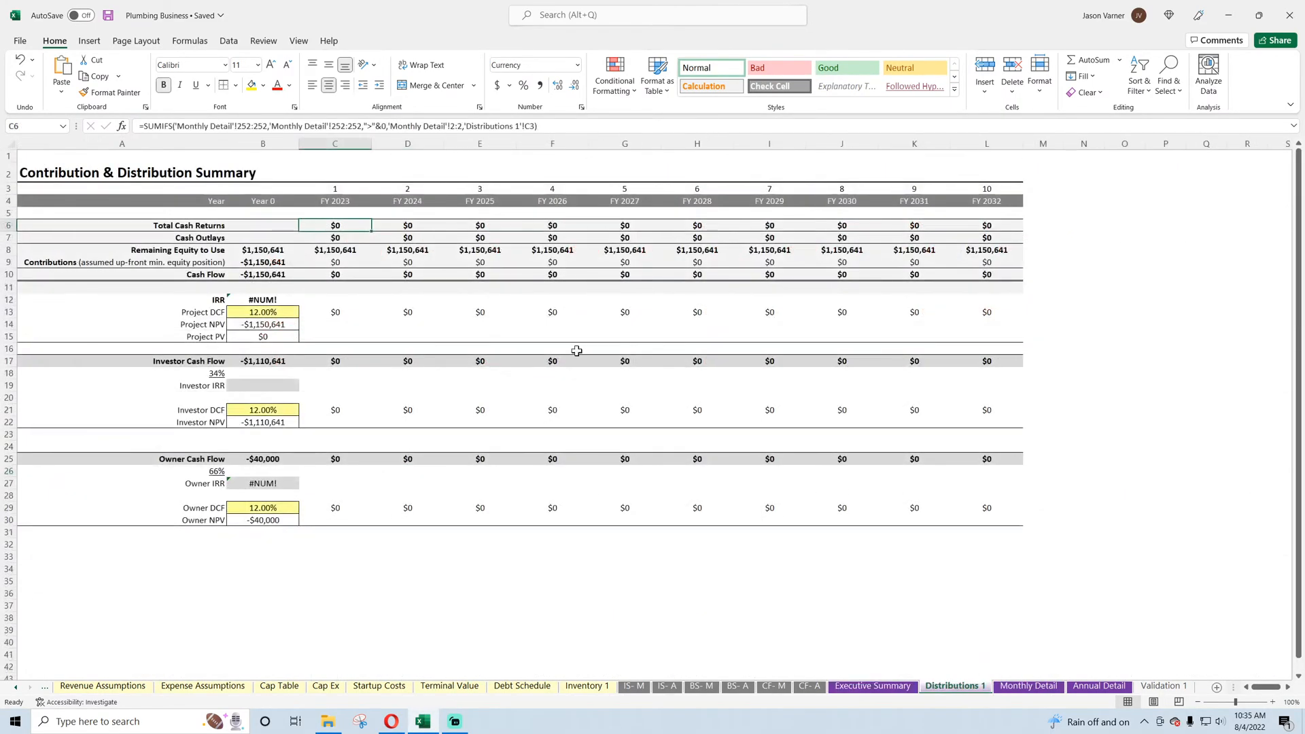
pyautogui.click(253, 125)
pyautogui.press('BackSpace')
pyautogui.press('BackSpace')
pyautogui.press('BackSpace')
pyautogui.write('182')
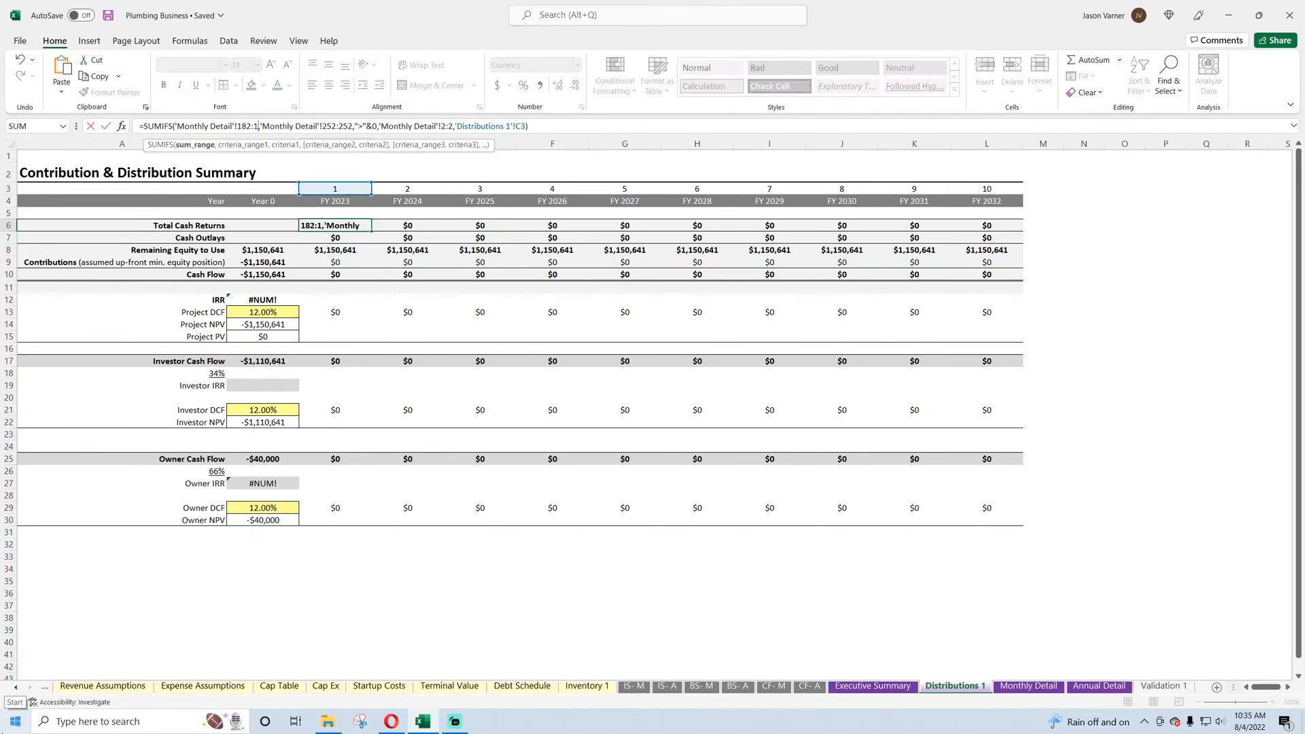
pyautogui.press('Return')
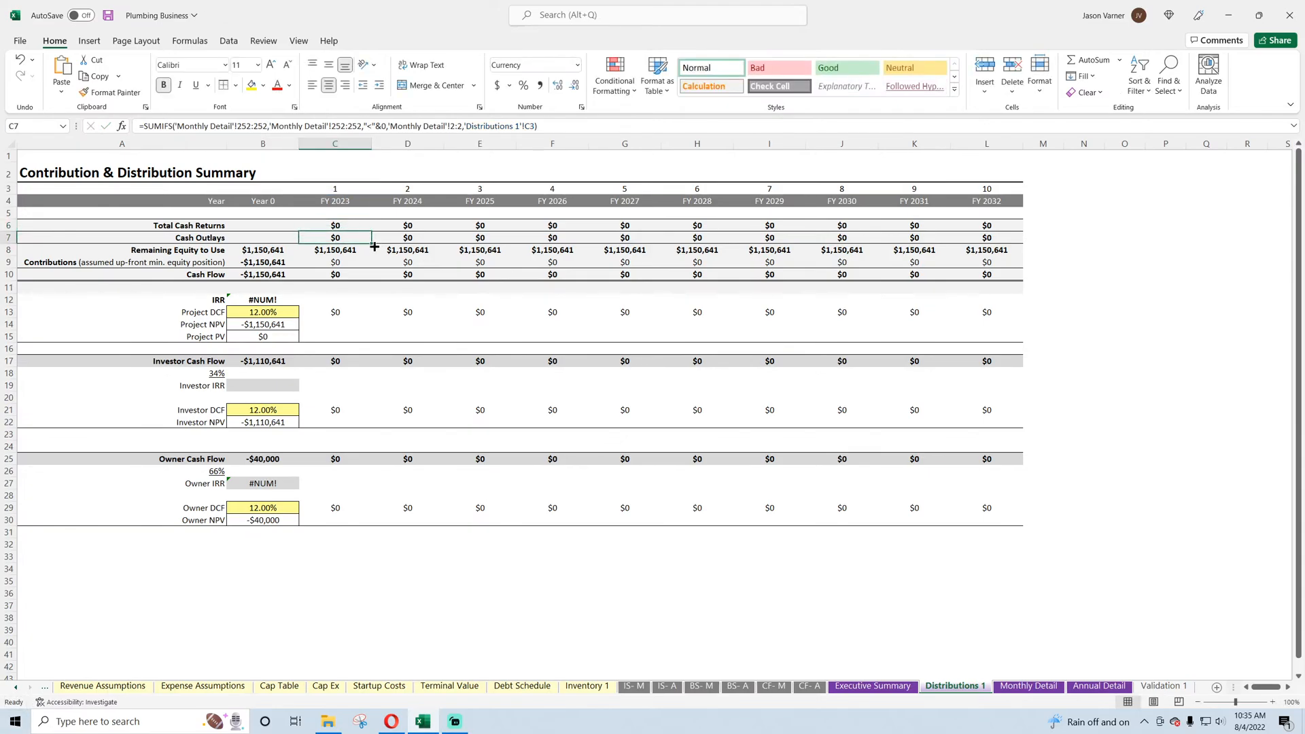
# - Check the Year # row on Monthly Detail and extend the FY 2023 Total Cash Returns formula through FY 2032
pyautogui.click(1037, 688)
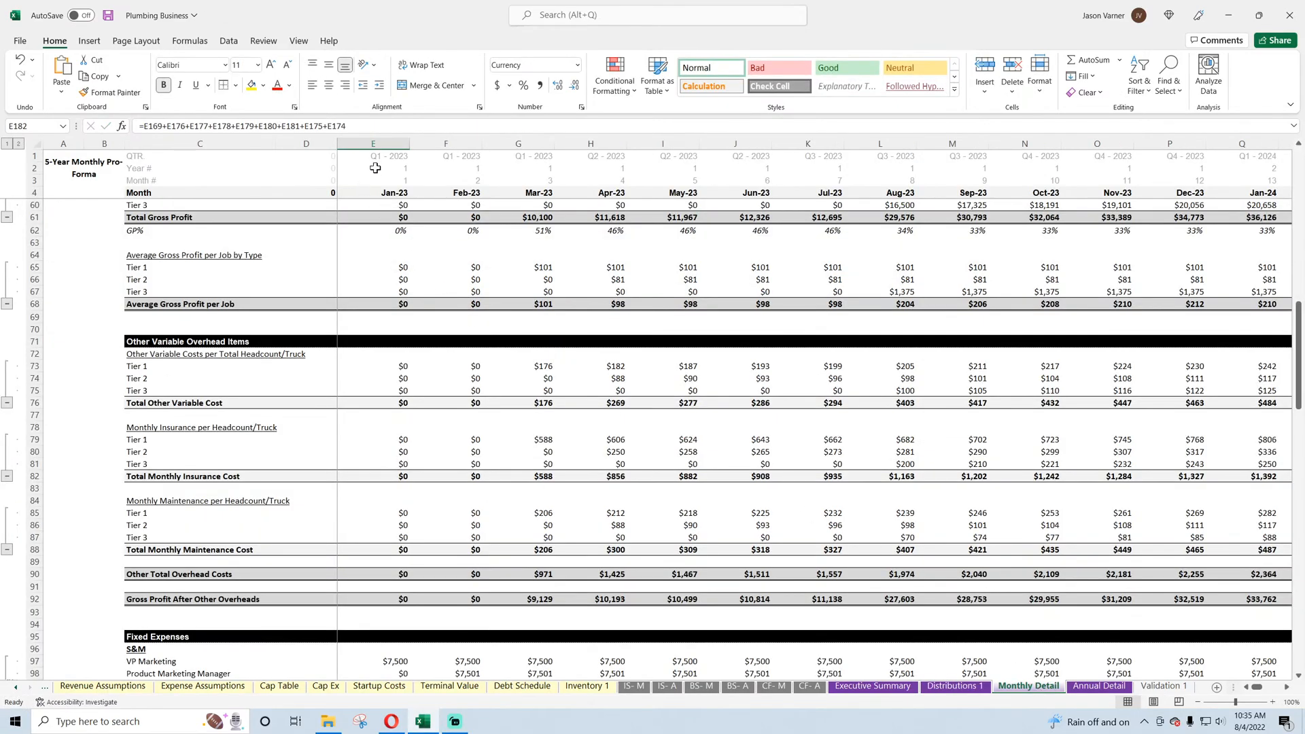
pyautogui.click(968, 686)
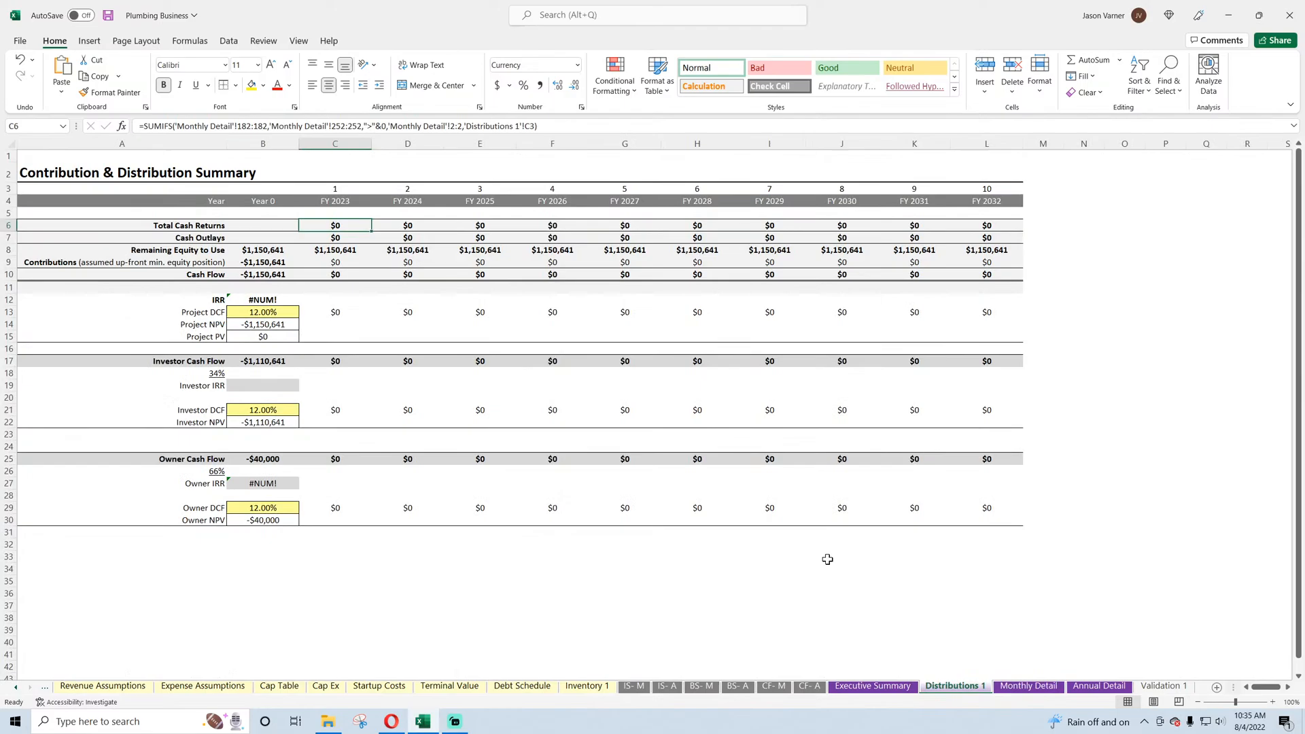
pyautogui.doubleClick(333, 225)
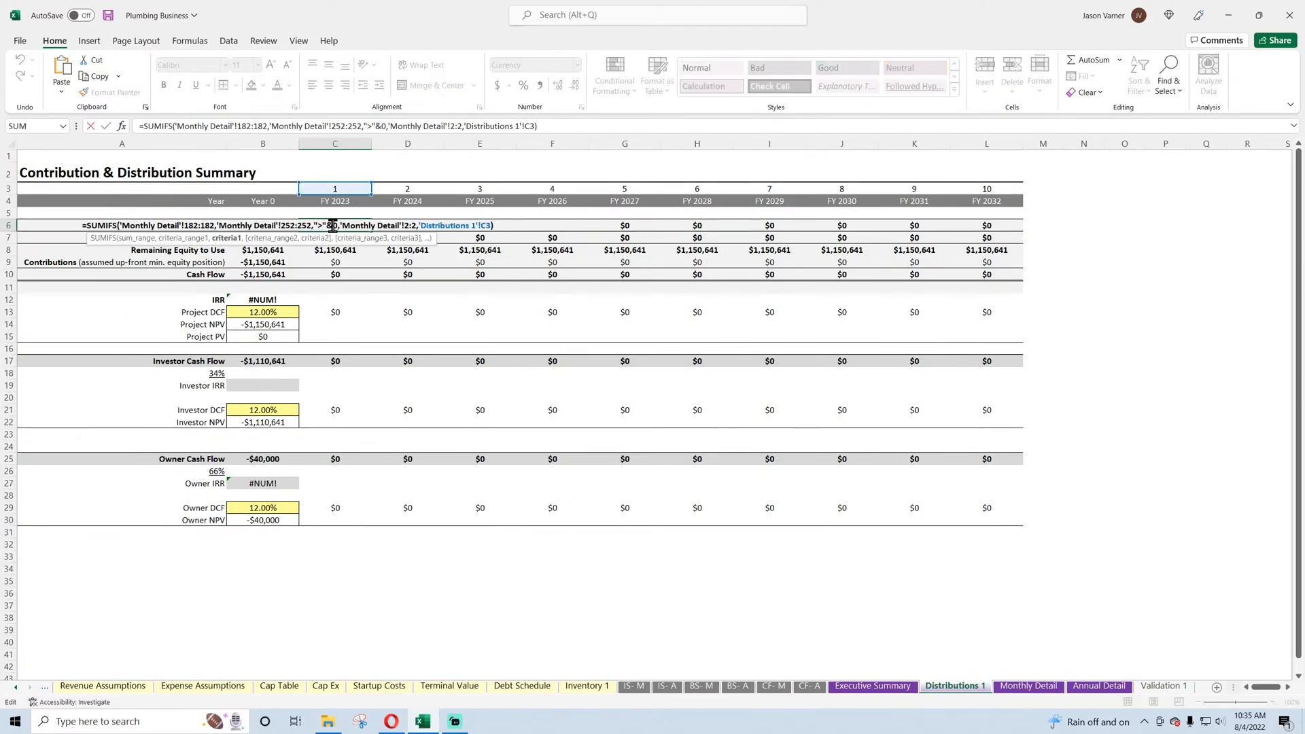
pyautogui.press('Escape')
pyautogui.moveTo(371, 231); pyautogui.dragTo(987, 228)
pyautogui.click(328, 225)
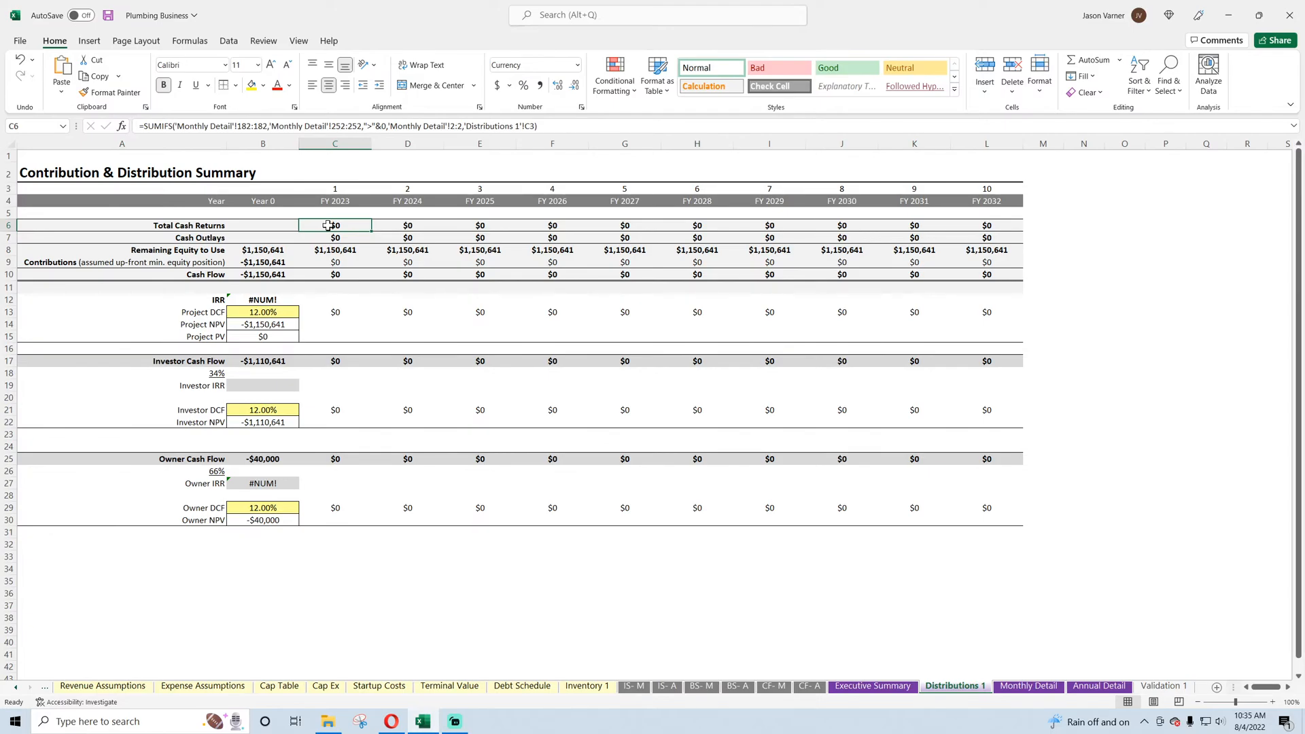
# - Compare the Monthly Detail cash flow rows with the row references used in the Total Cash Returns formula
pyautogui.click(1027, 686)
pyautogui.scroll(-20, 639, 580)
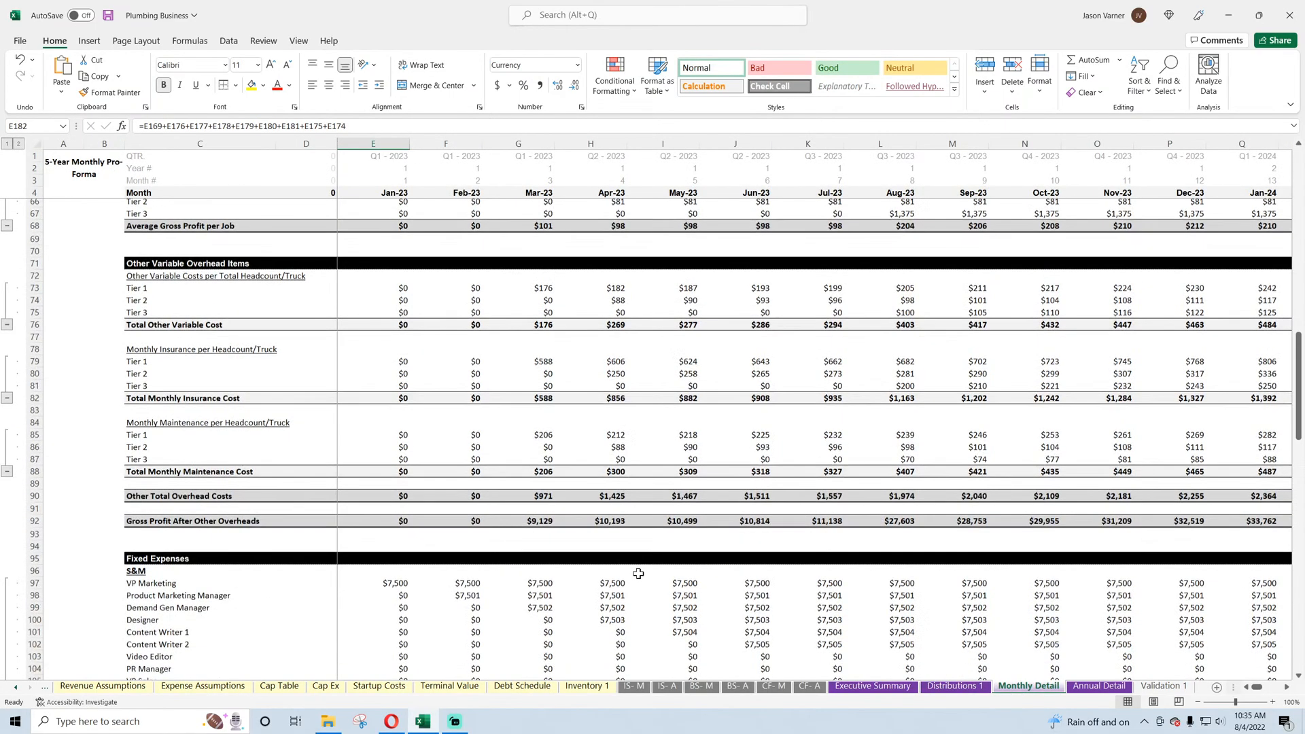
pyautogui.scroll(11, 639, 580)
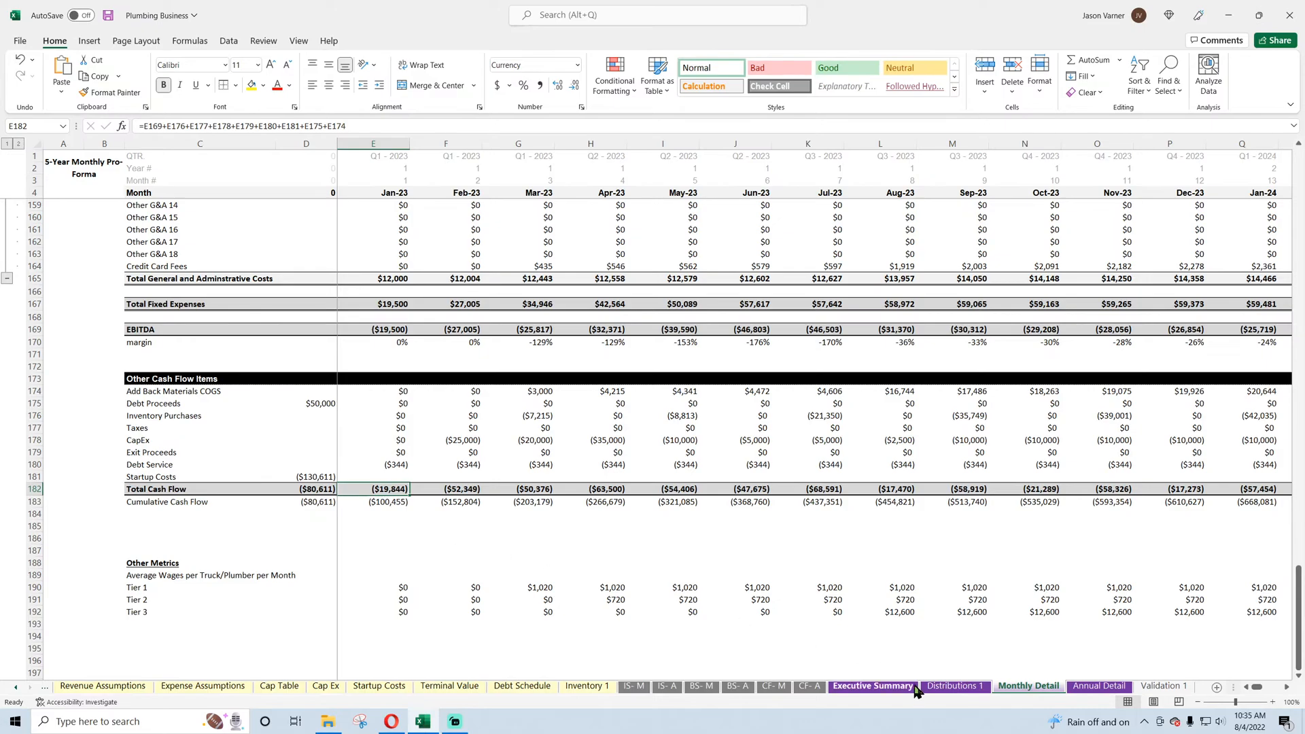
pyautogui.click(876, 686)
pyautogui.click(951, 686)
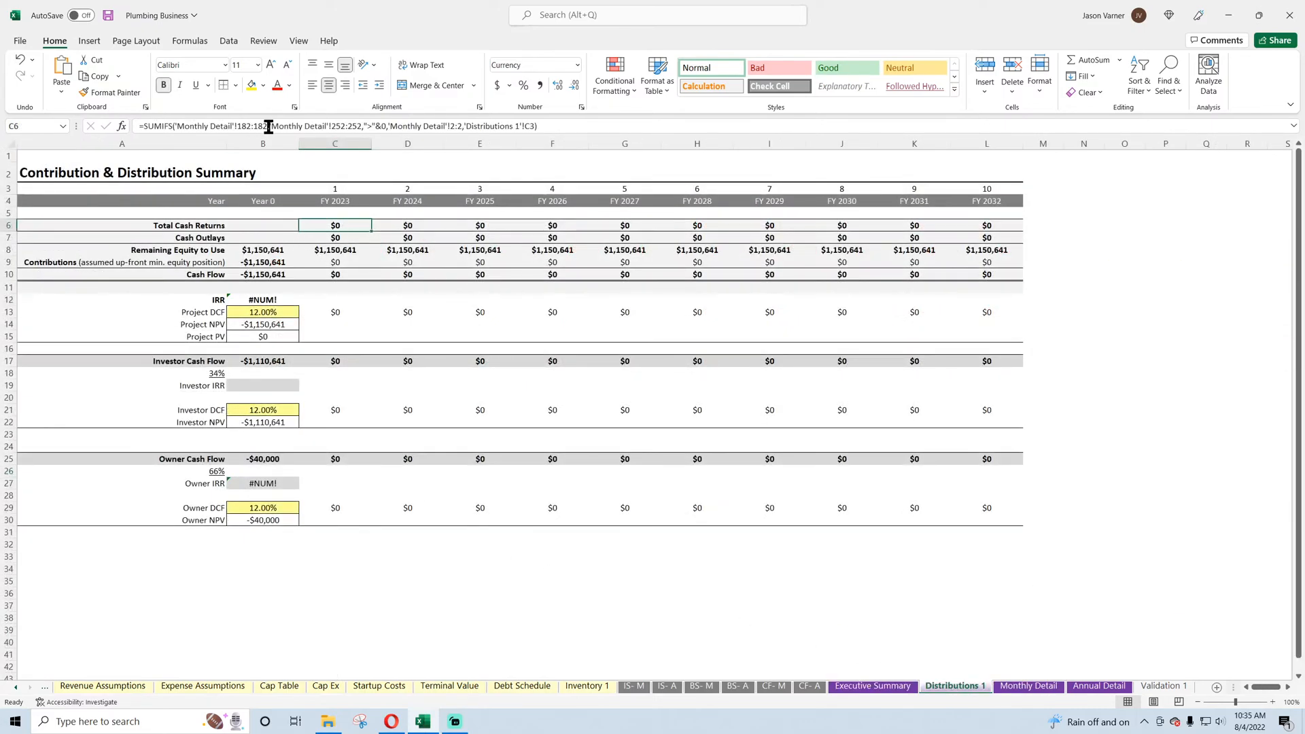
# - Set the first criteria range of FY 2023 Total Cash Returns to 'Monthly Detail'!182:182 and extend the formula through FY 2032
pyautogui.click(346, 126)
pyautogui.press('BackSpace')
pyautogui.press('BackSpace')
pyautogui.press('BackSpace')
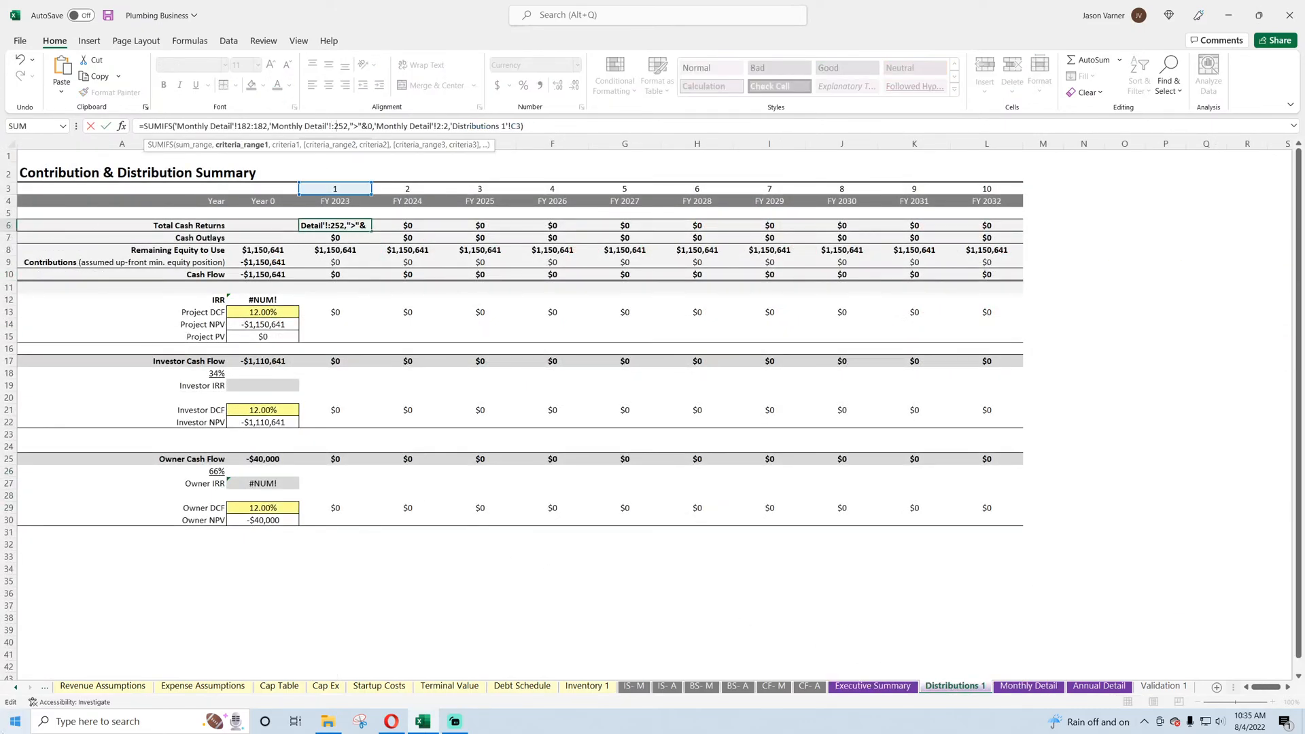
pyautogui.write('182')
pyautogui.press('BackSpace')
pyautogui.press('BackSpace')
pyautogui.press('BackSpace')
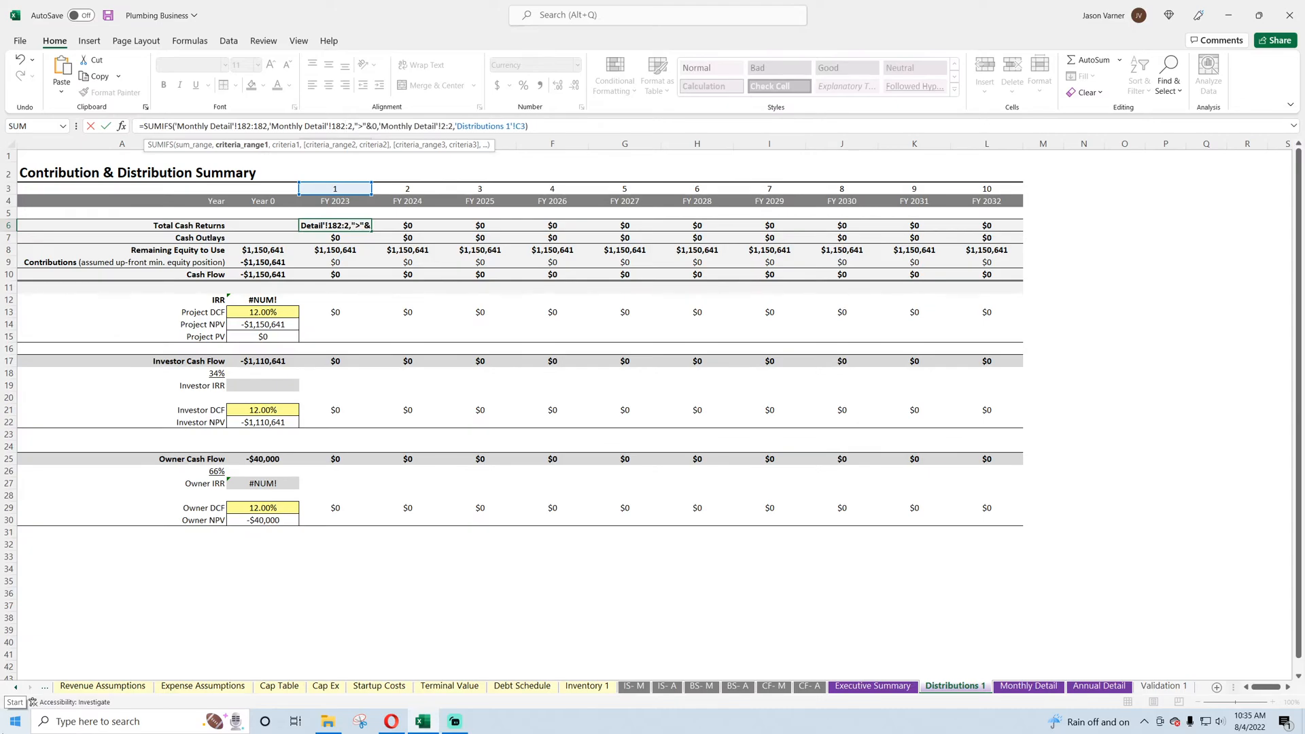
pyautogui.write('182')
pyautogui.press('Return')
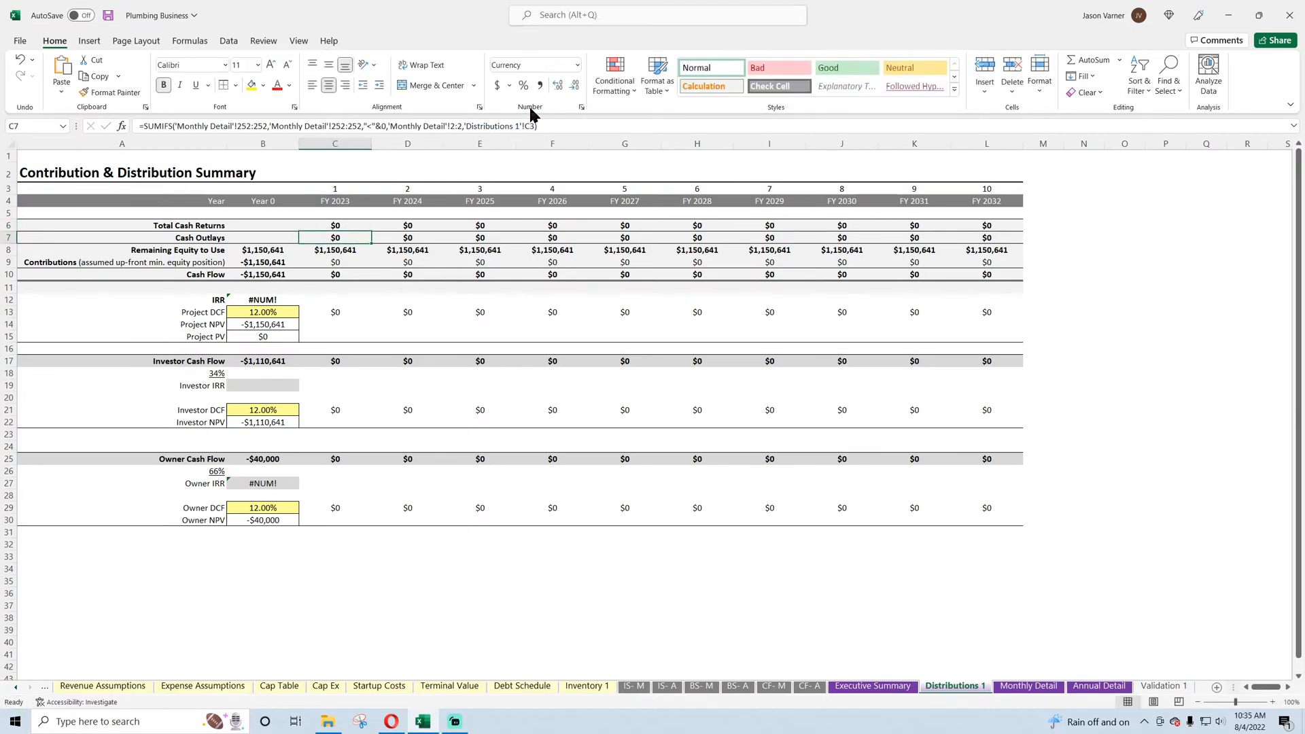
pyautogui.click(338, 226)
pyautogui.moveTo(371, 231); pyautogui.dragTo(1004, 244)
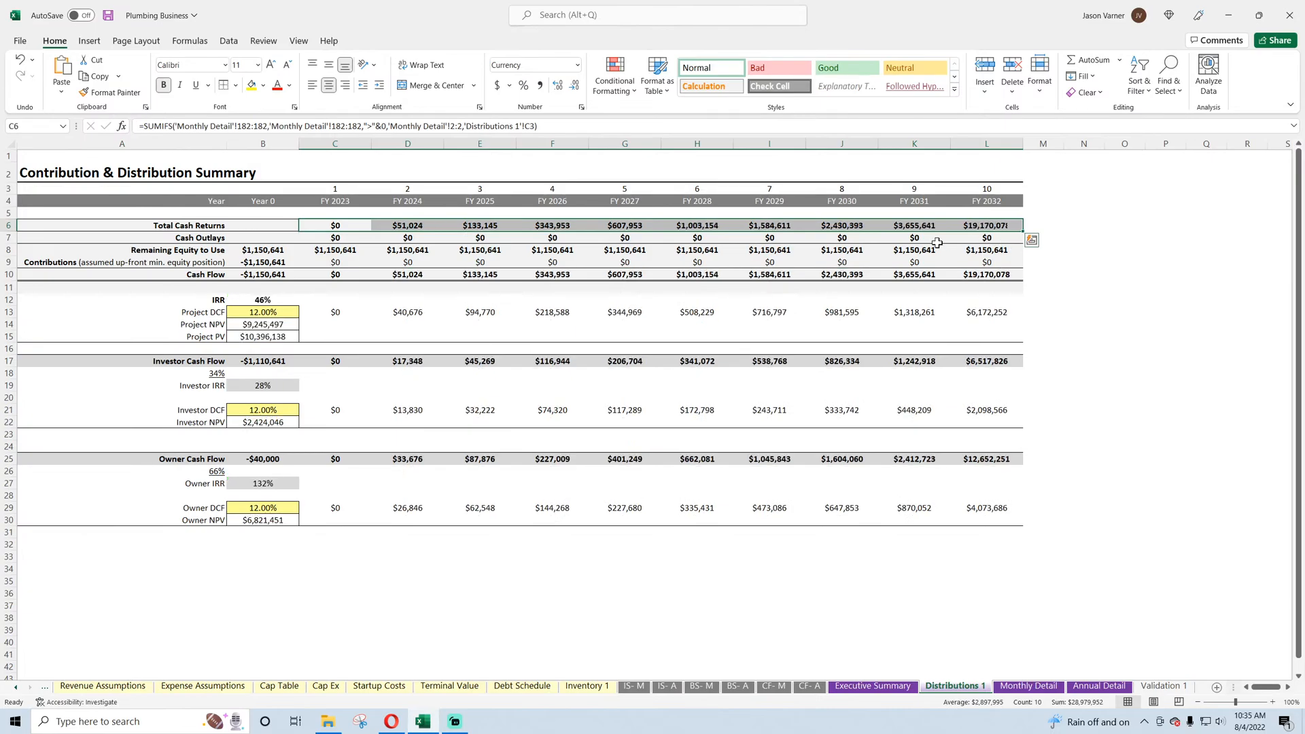
# - Replace the FY 2023 Cash Outlays formula with a copy of the FY 2023 Total Cash Returns formula
pyautogui.click(337, 226)
pyautogui.moveTo(537, 126); pyautogui.dragTo(140, 127)
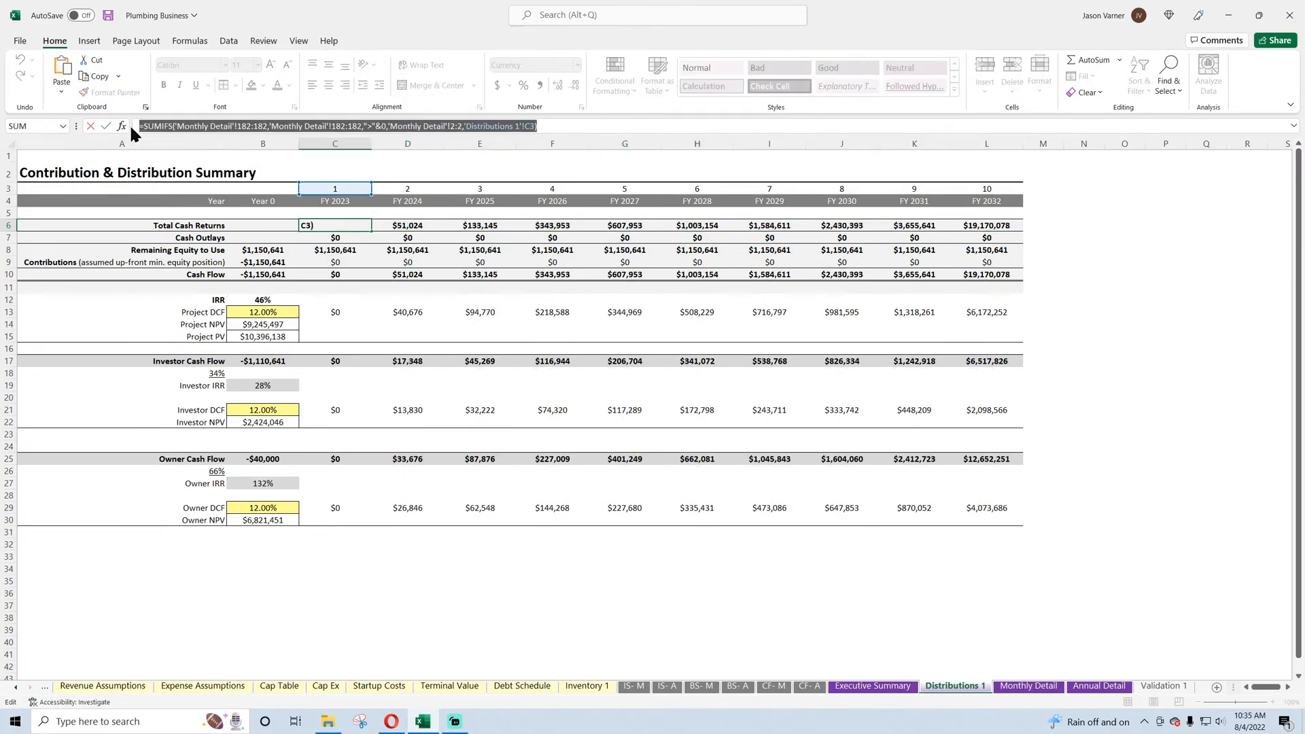
pyautogui.rightClick(150, 126)
pyautogui.click(195, 151)
pyautogui.press('Return')
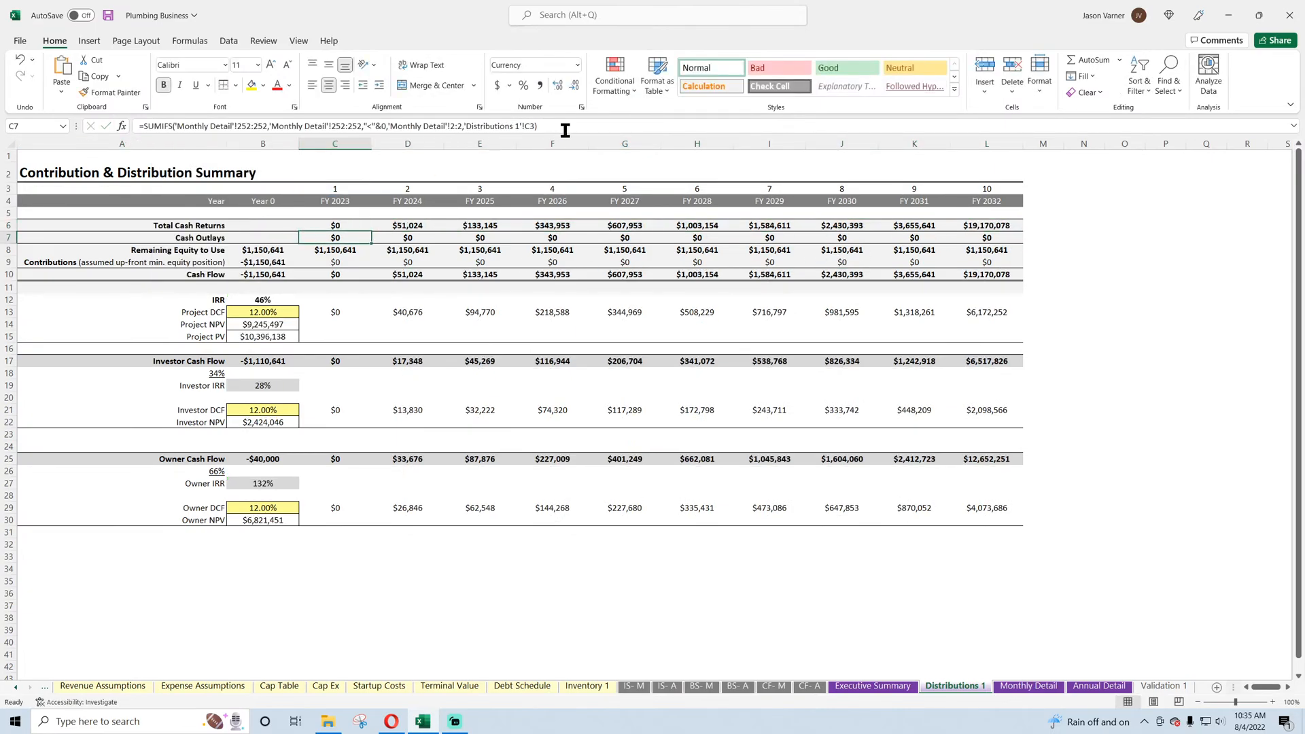
pyautogui.moveTo(537, 127); pyautogui.dragTo(140, 127)
pyautogui.rightClick(179, 127)
pyautogui.click(214, 192)
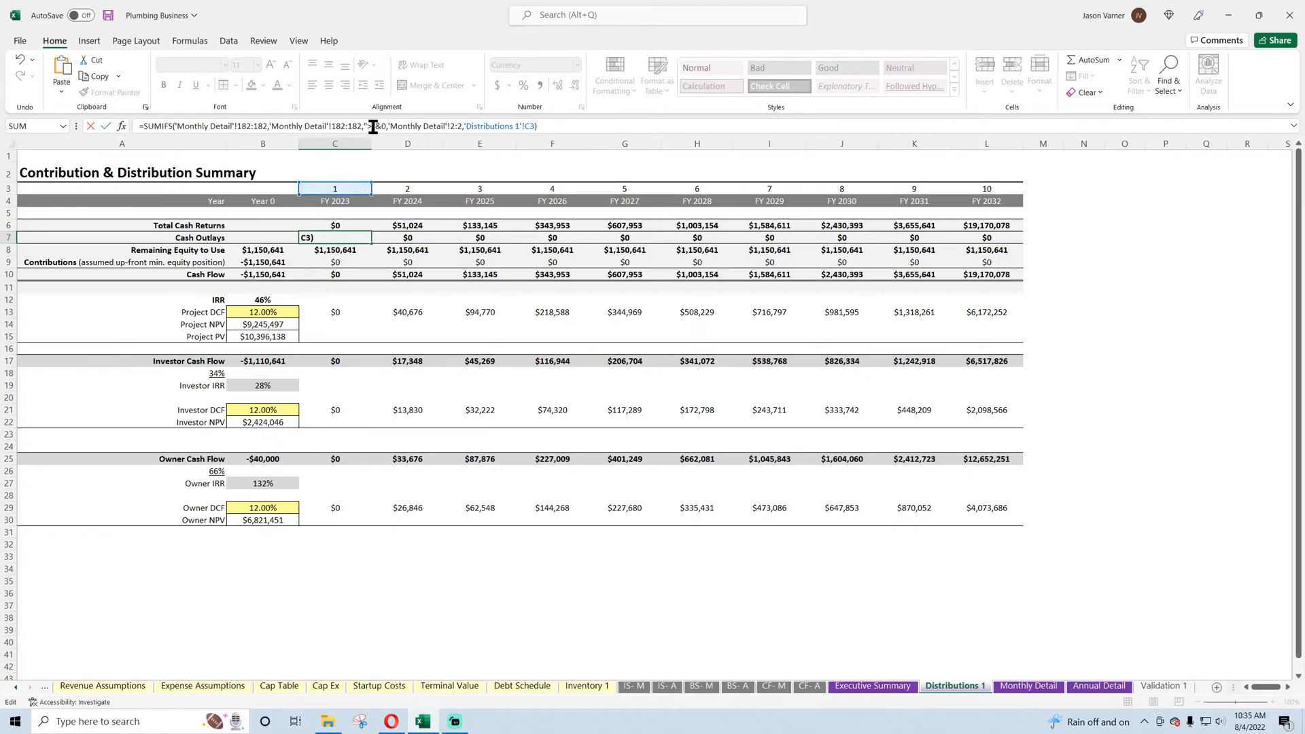
# - Change the criterion in the FY 2023 Cash Outlays formula to "<"&0 and extend the formula through FY 2032
pyautogui.click(373, 126)
pyautogui.press('BackSpace')
pyautogui.write('<')
pyautogui.press('Return')
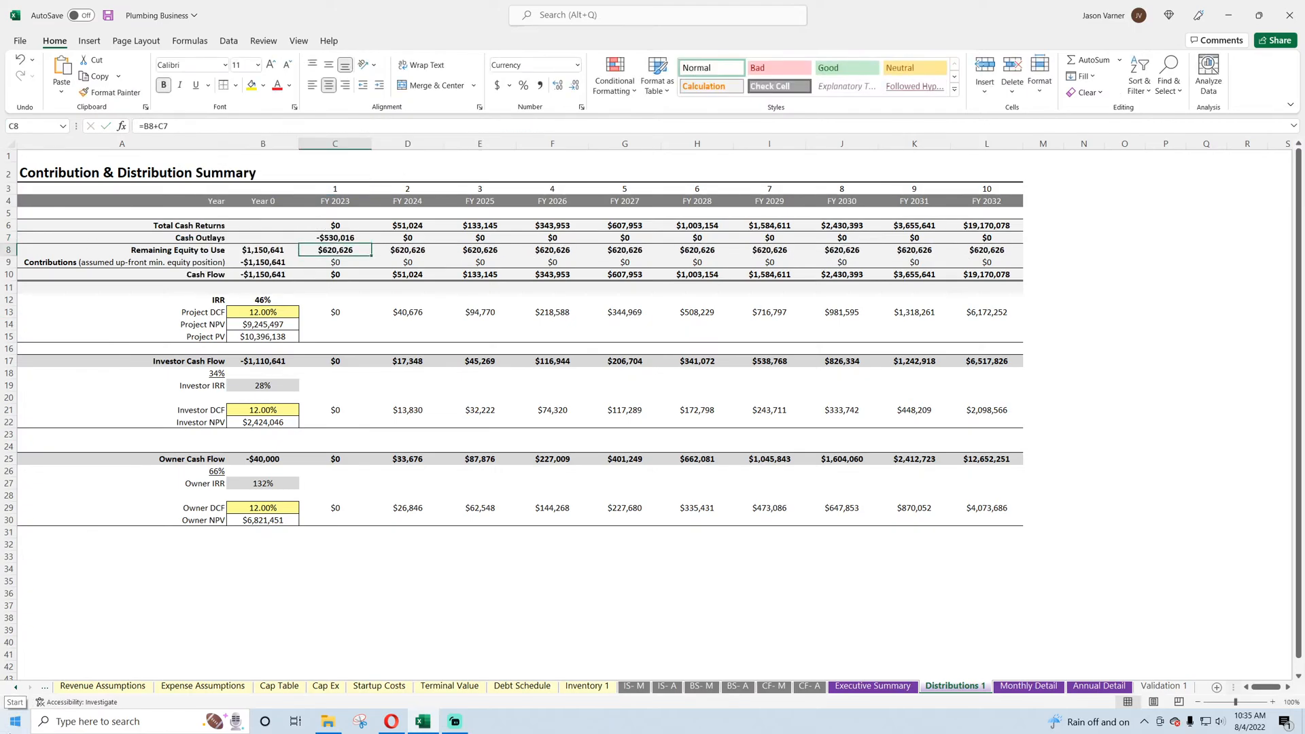
pyautogui.moveTo(371, 242); pyautogui.dragTo(992, 242)
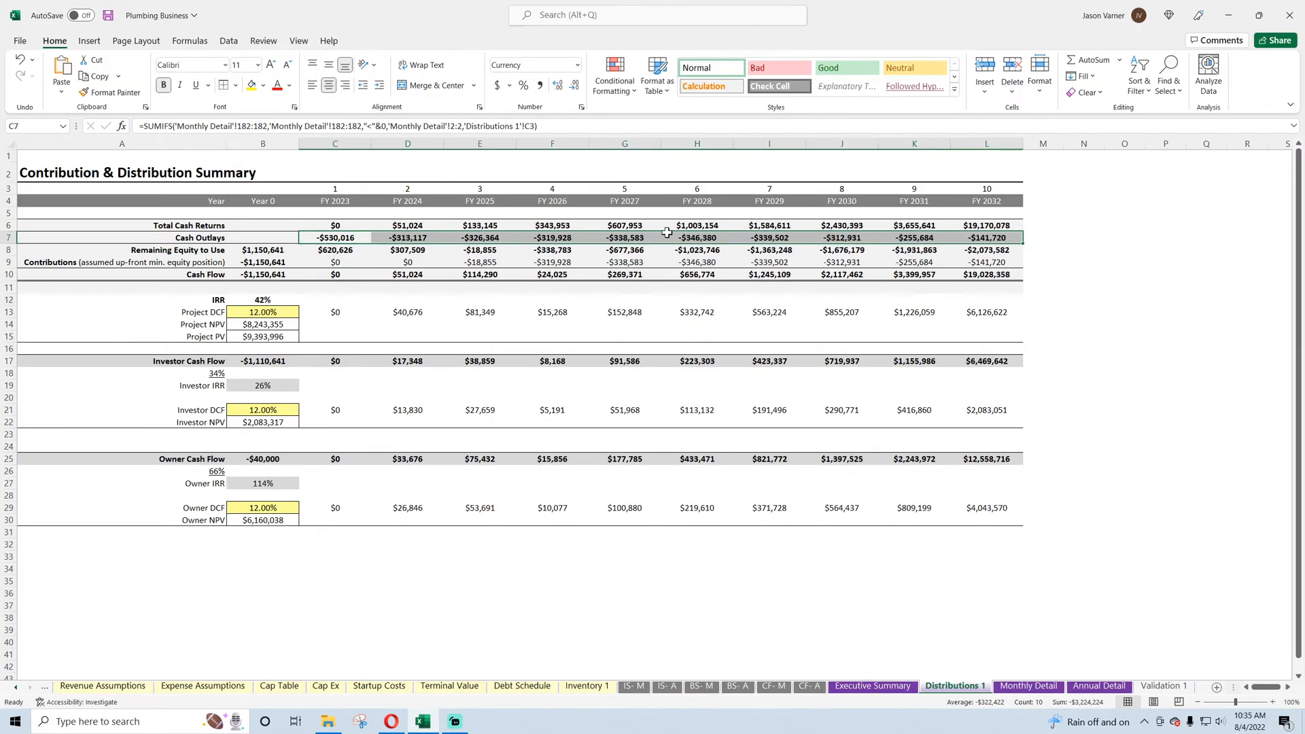
# - Set the Monthly Detail reference in the Year 0 Remaining Equity to Use formula to D182 and save the workbook
pyautogui.click(257, 250)
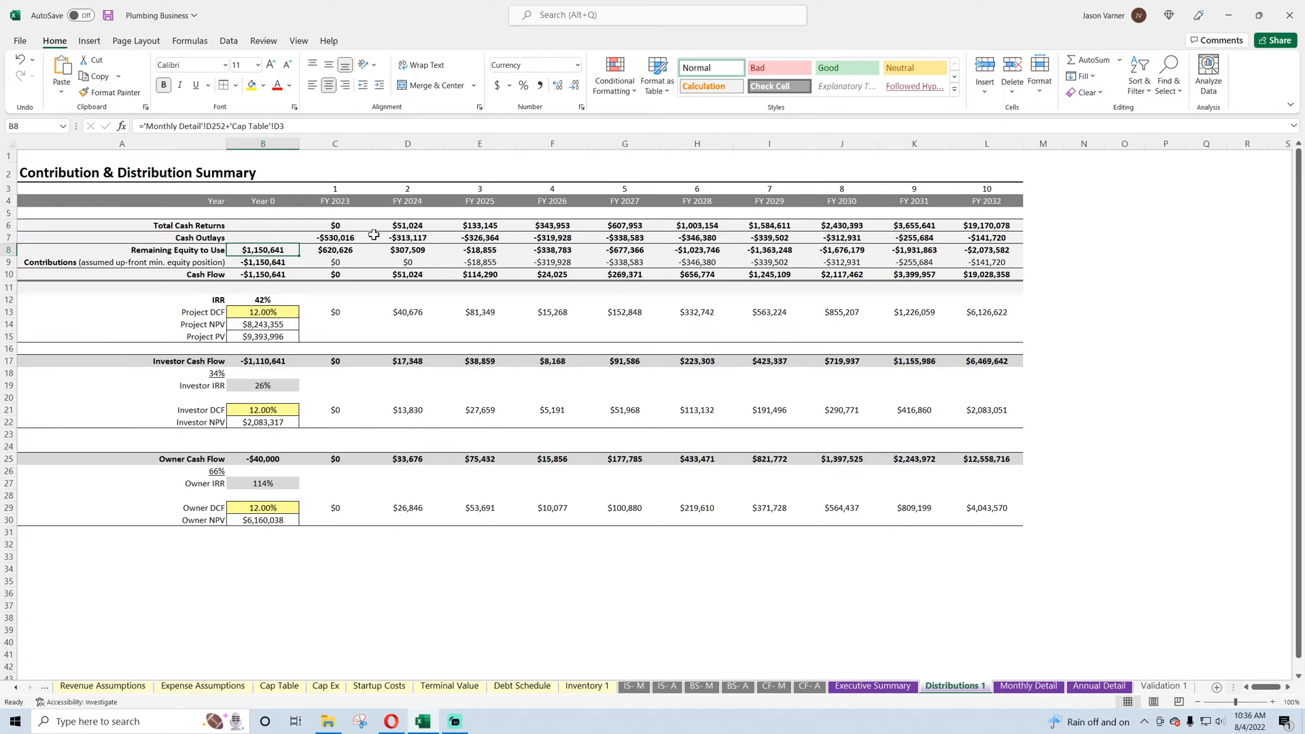
pyautogui.click(325, 251)
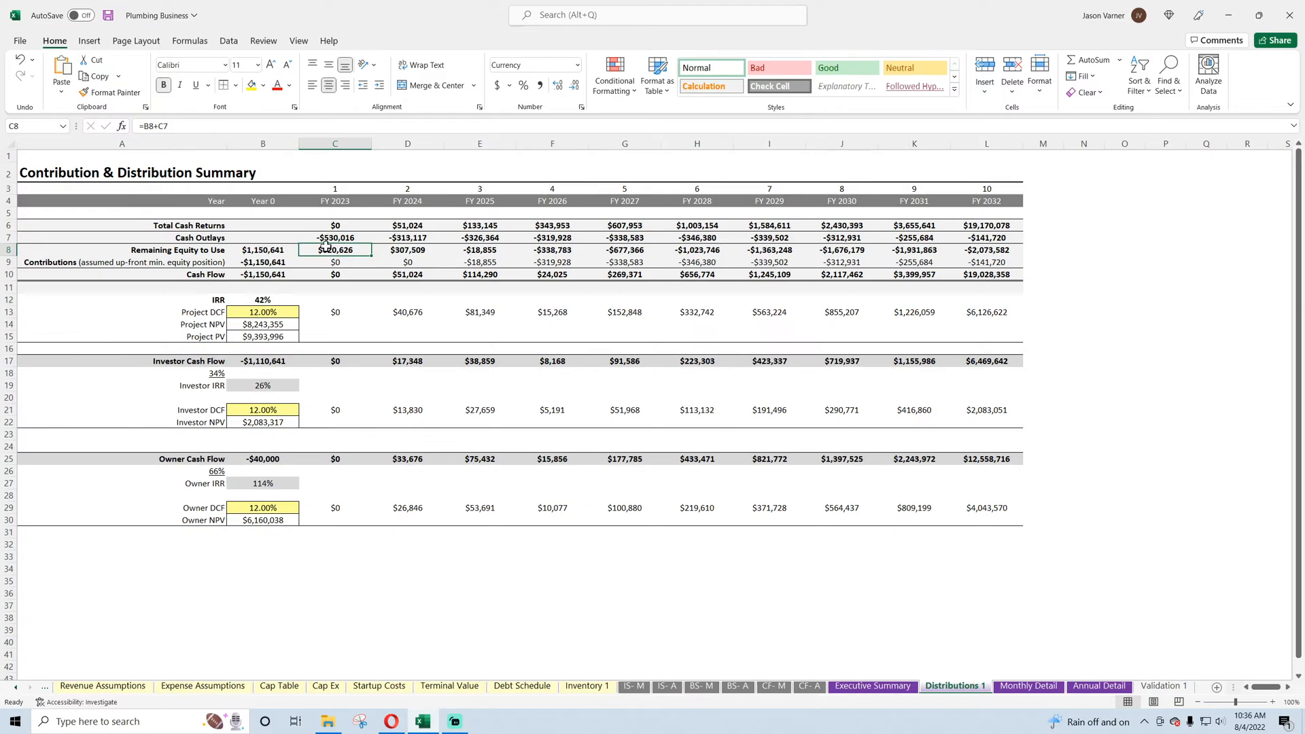
pyautogui.click(327, 237)
pyautogui.click(266, 252)
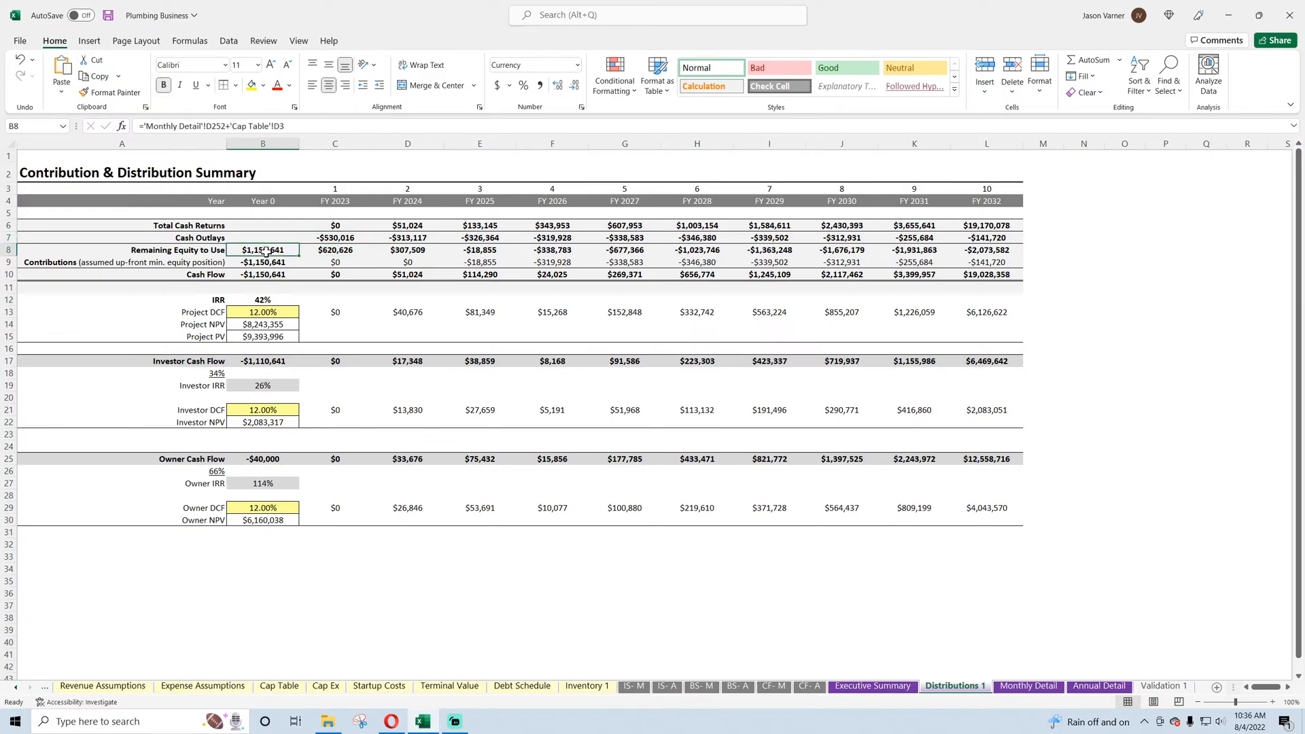
pyautogui.click(222, 129)
pyautogui.press('BackSpace')
pyautogui.press('BackSpace')
pyautogui.press('BackSpace')
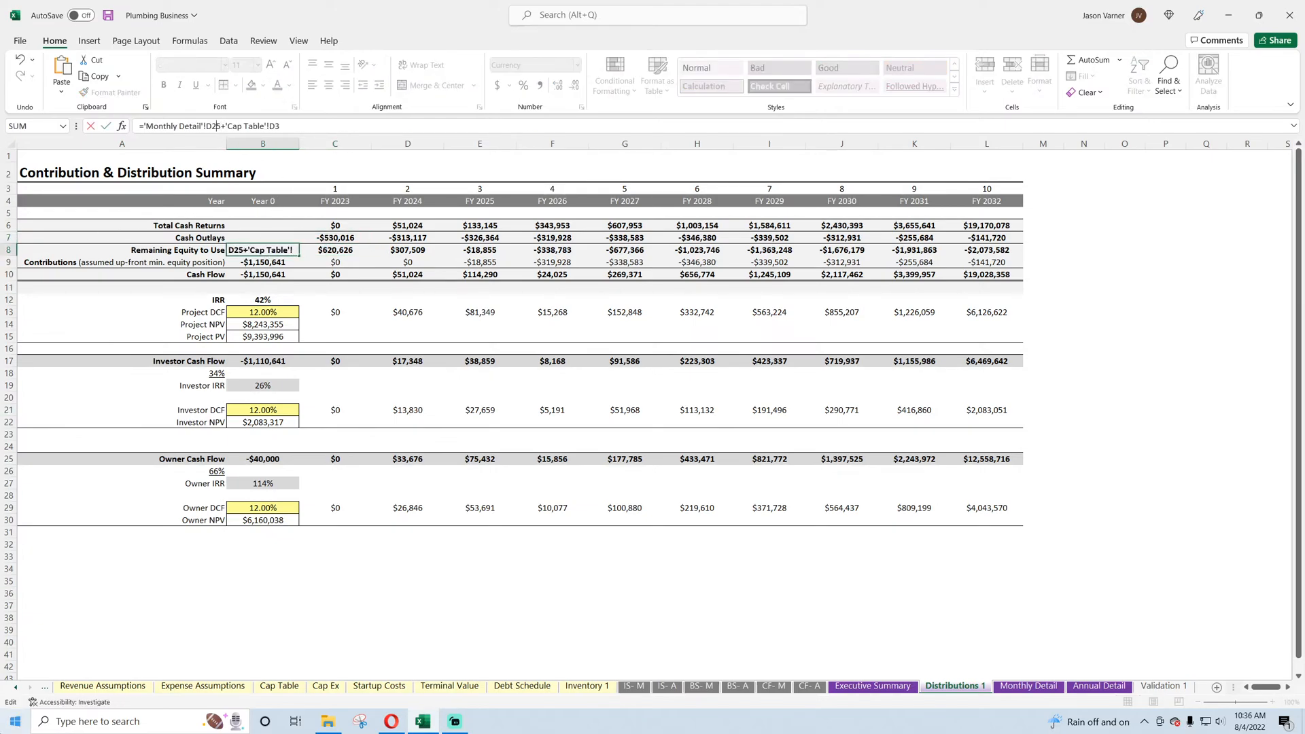
pyautogui.write('18')
pyautogui.press('Return')
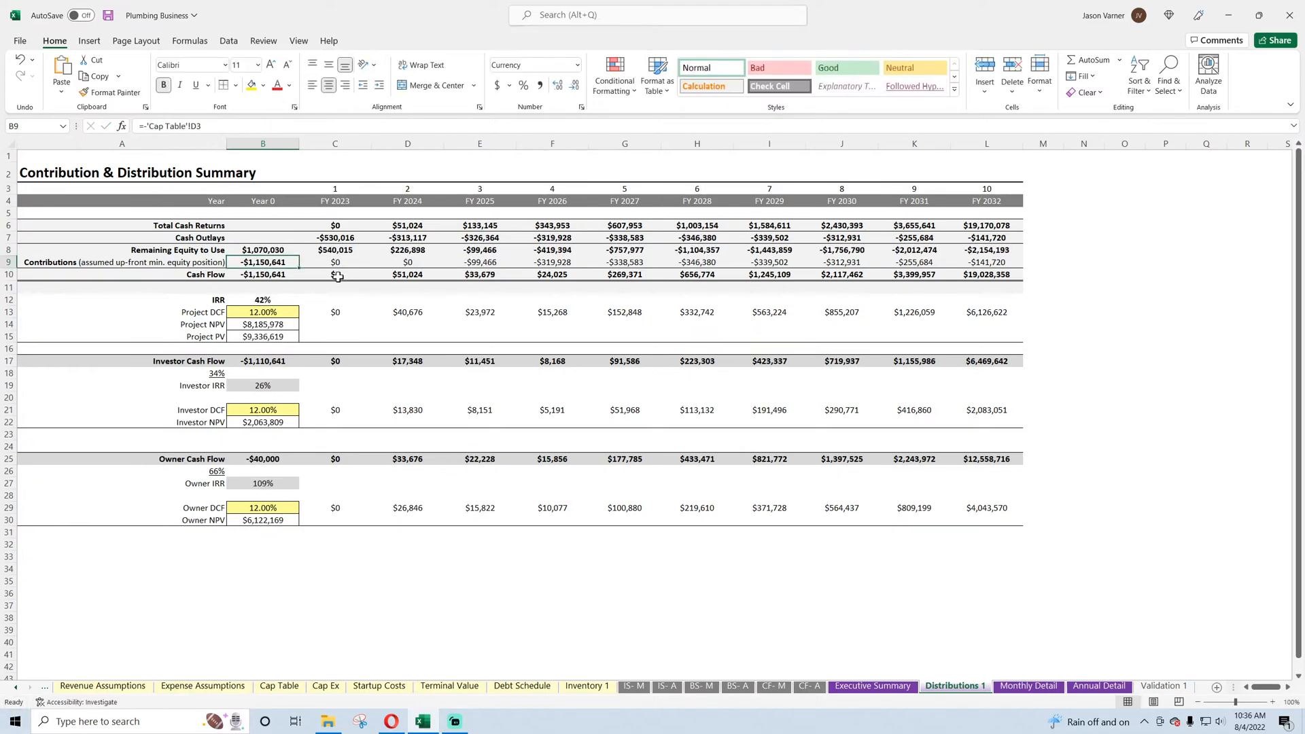
pyautogui.click(265, 273)
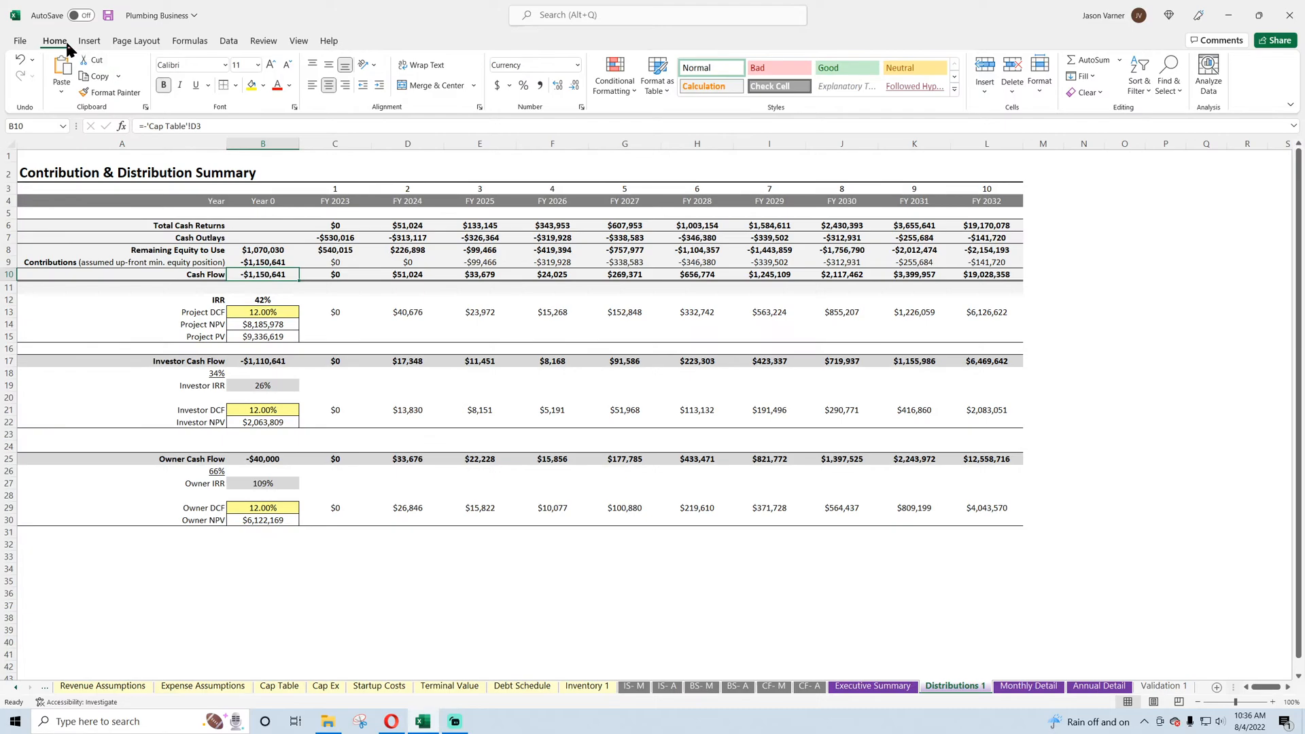
pyautogui.click(108, 16)
# - Format the project IRR, Investor IRR and Owner IRR as percentages with one decimal place
pyautogui.click(265, 300)
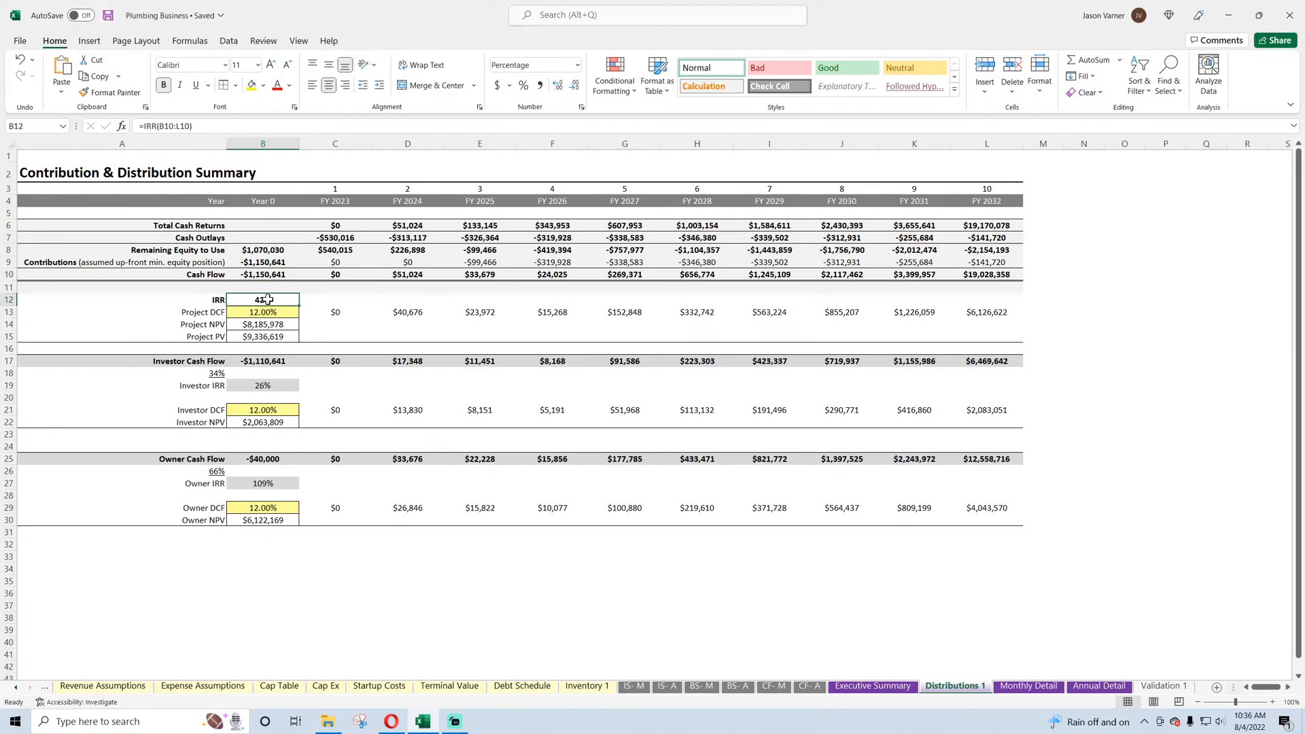
pyautogui.click(582, 106)
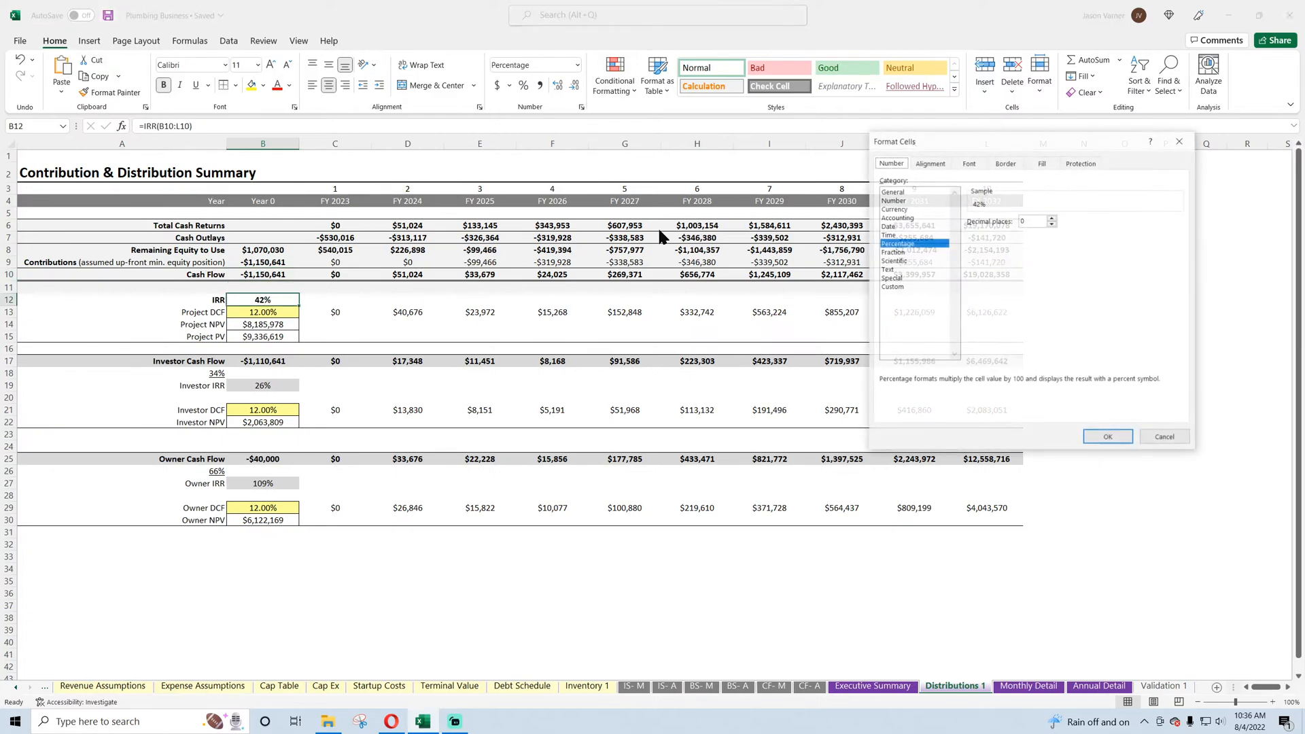
pyautogui.click(1052, 218)
pyautogui.click(1119, 439)
pyautogui.click(273, 385)
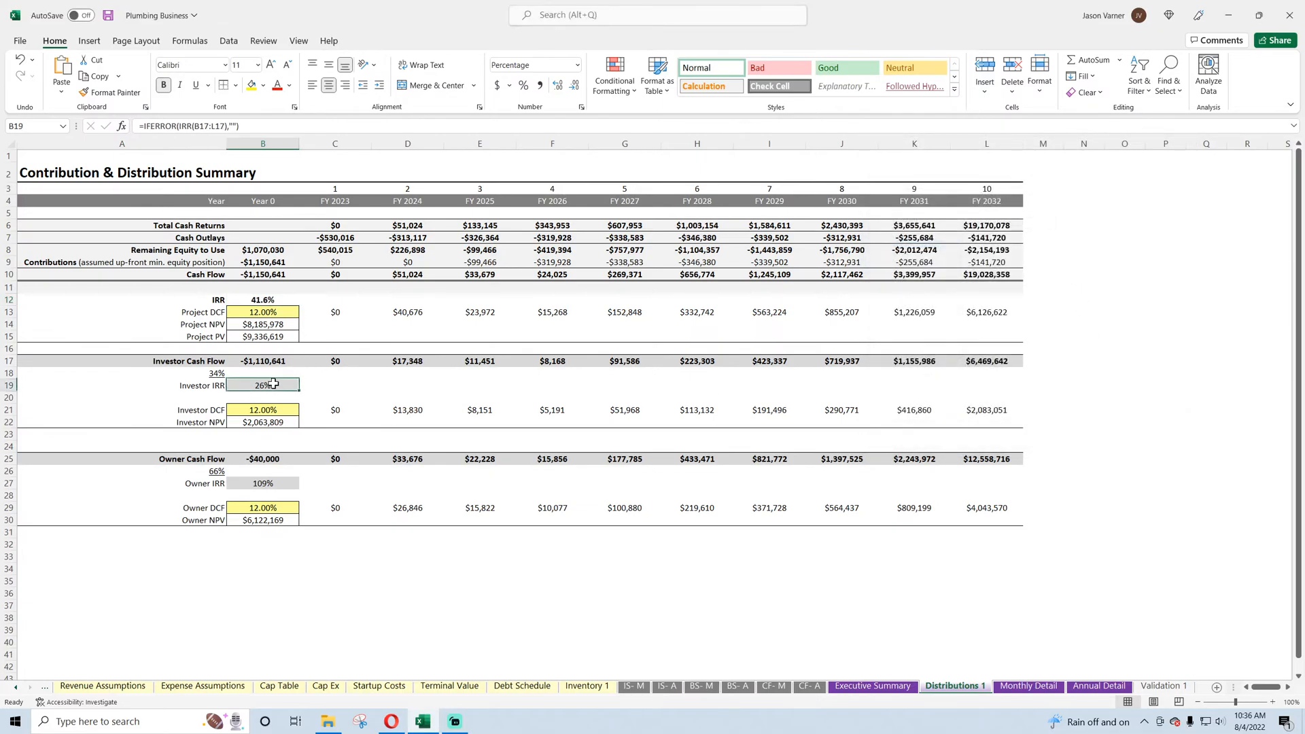
pyautogui.keyDown('ctrl'); pyautogui.click(260, 483); pyautogui.keyUp('ctrl')
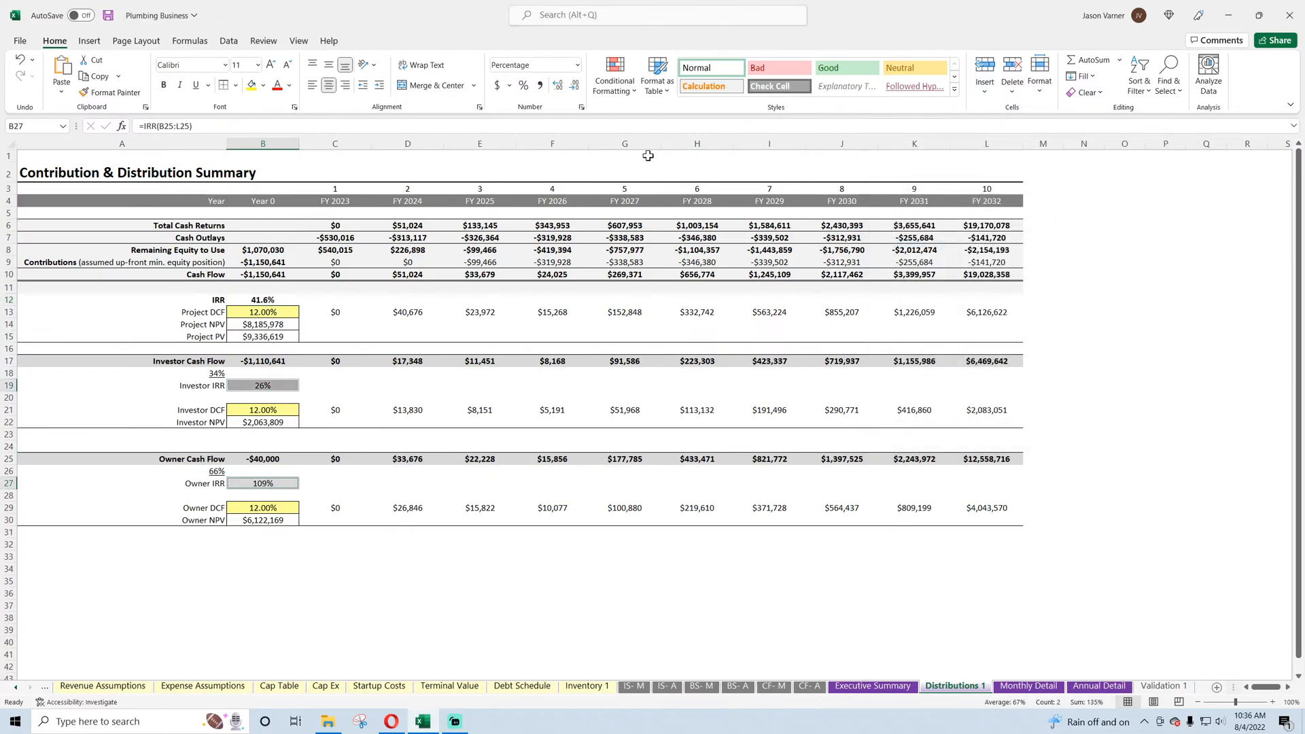
pyautogui.click(581, 106)
pyautogui.click(1052, 218)
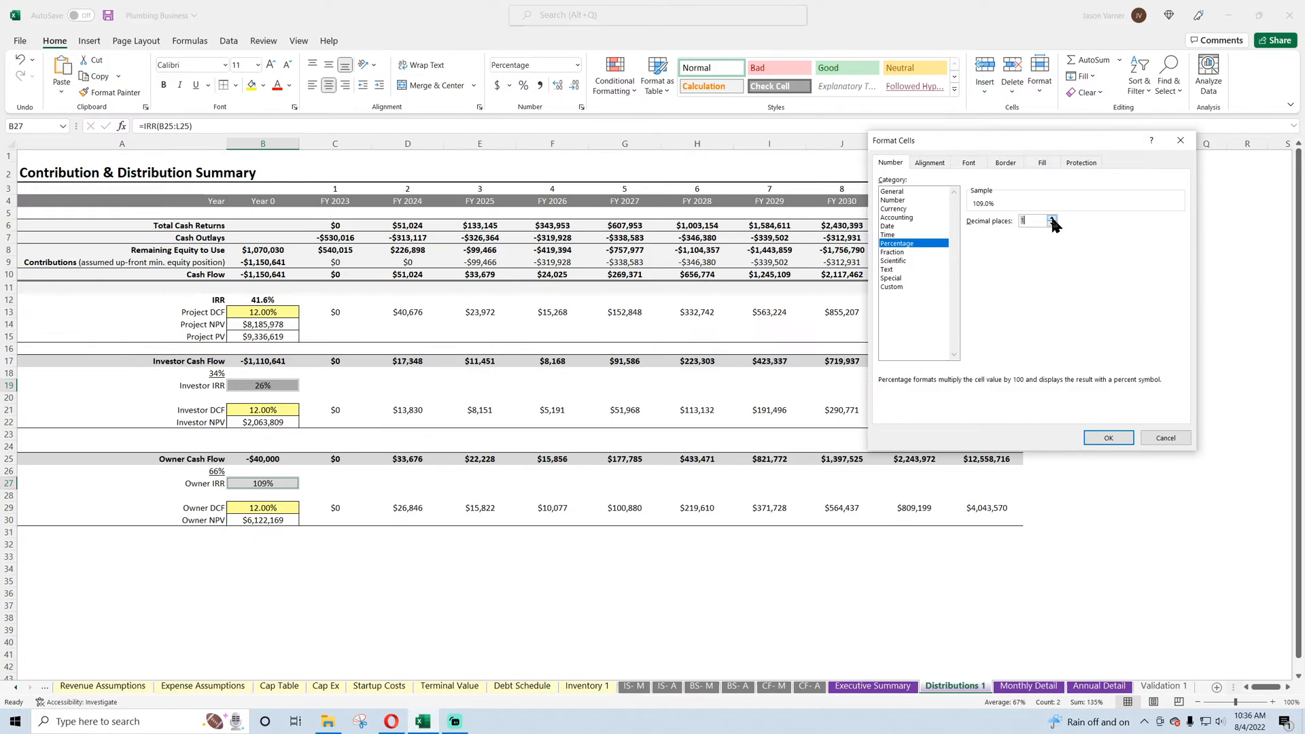
pyautogui.click(1109, 440)
# - Add a check in M10 that sums Cash Flow B10:L10 and subtracts 'Annual Detail'!N183
pyautogui.moveTo(255, 276); pyautogui.dragTo(1006, 275)
pyautogui.click(1054, 275)
pyautogui.click(1089, 59)
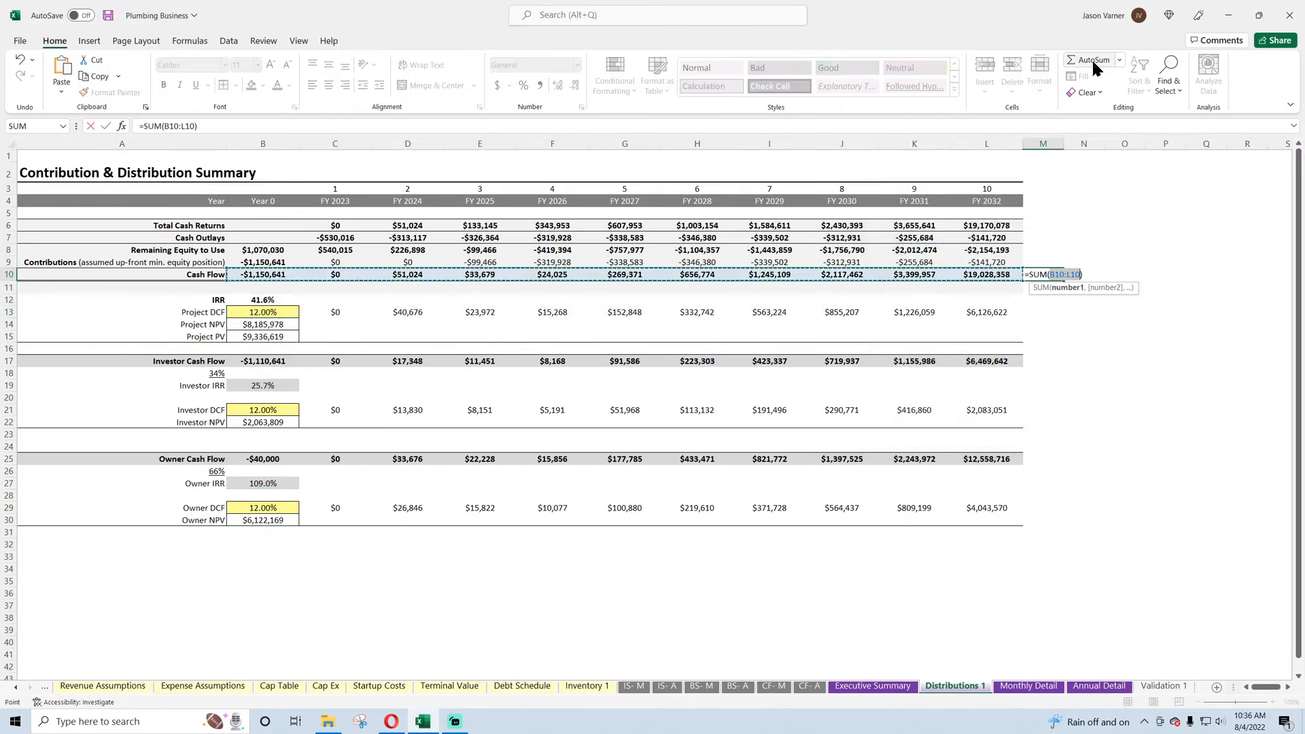
pyautogui.press('Return')
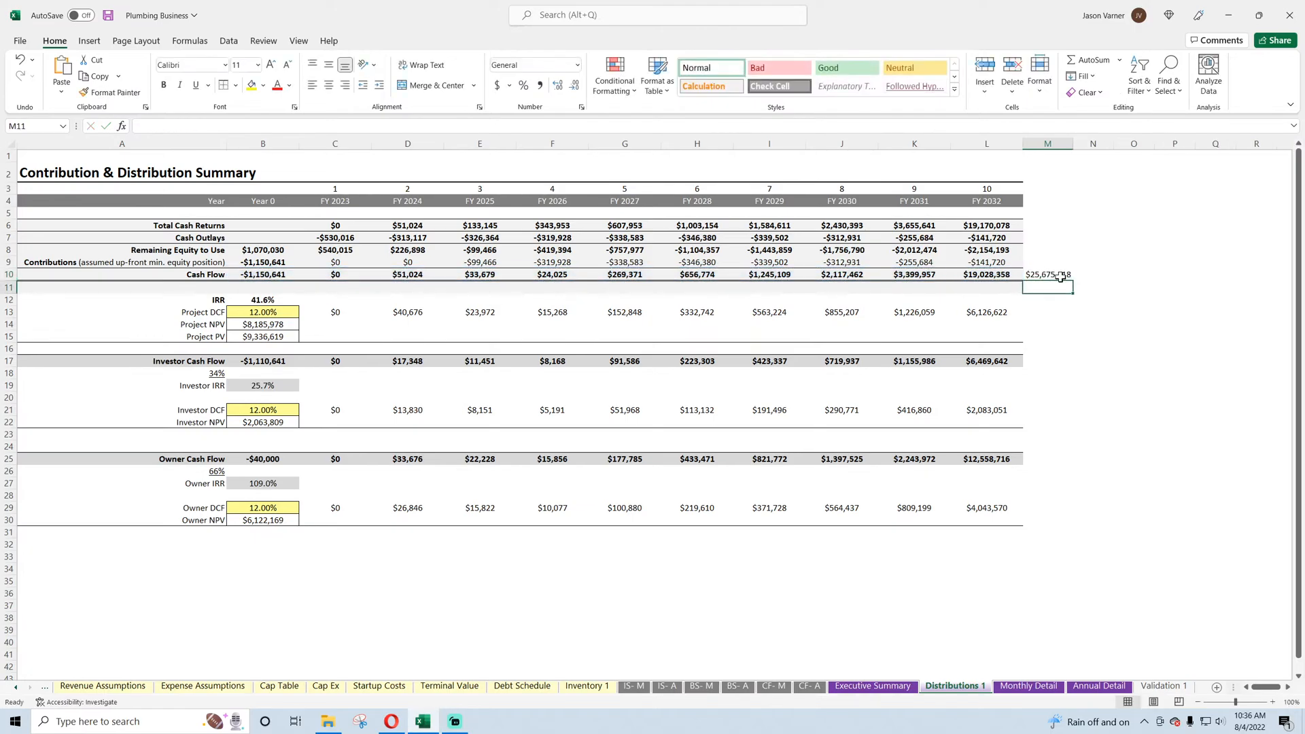
pyautogui.click(1059, 276)
pyautogui.click(256, 126)
pyautogui.write('-')
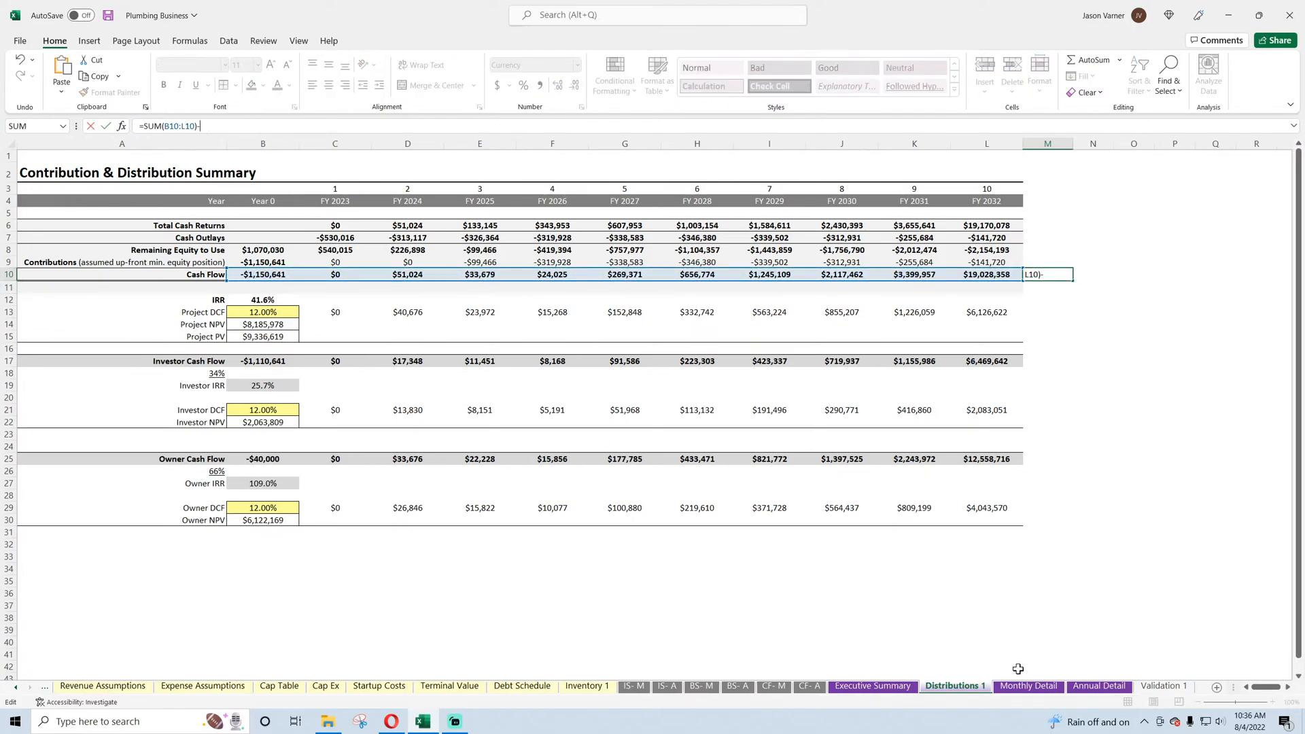
pyautogui.click(1099, 686)
pyautogui.click(1033, 367)
pyautogui.press('Return')
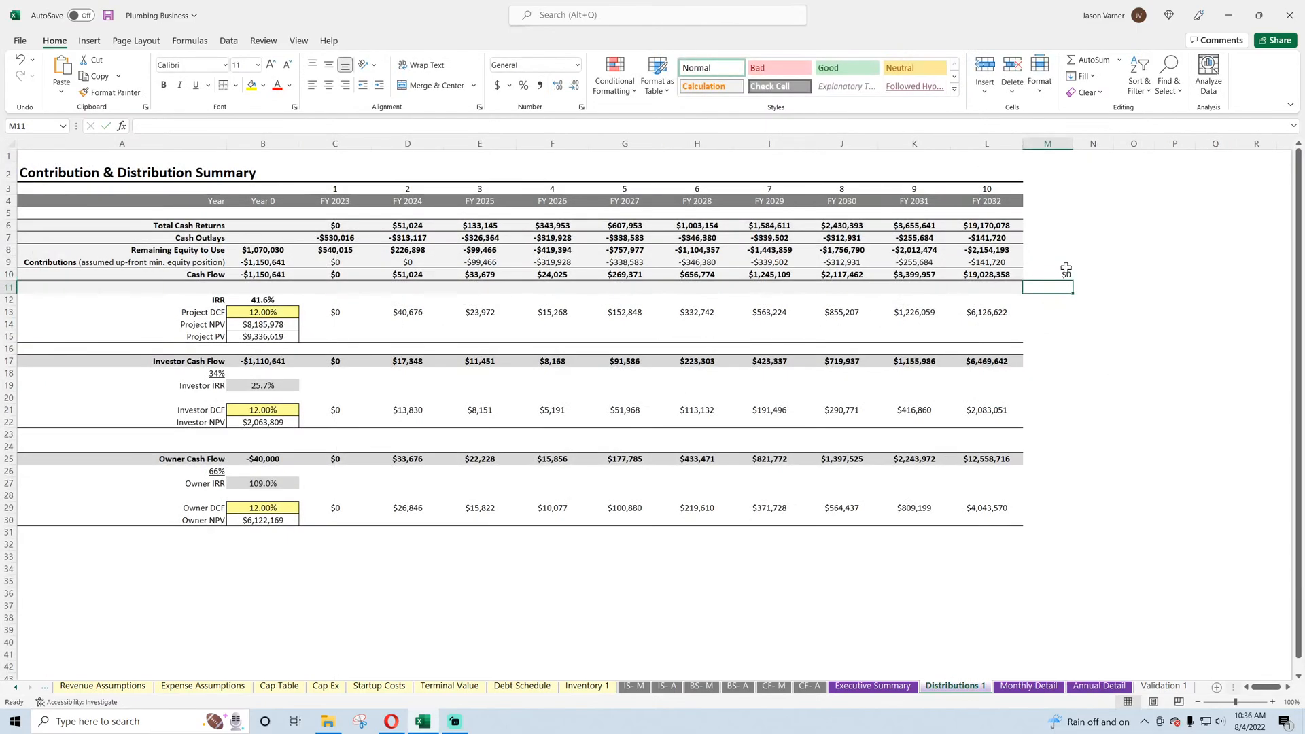
# - Format the check cell M10 as a Number with two decimal places and save the workbook
pyautogui.click(583, 107)
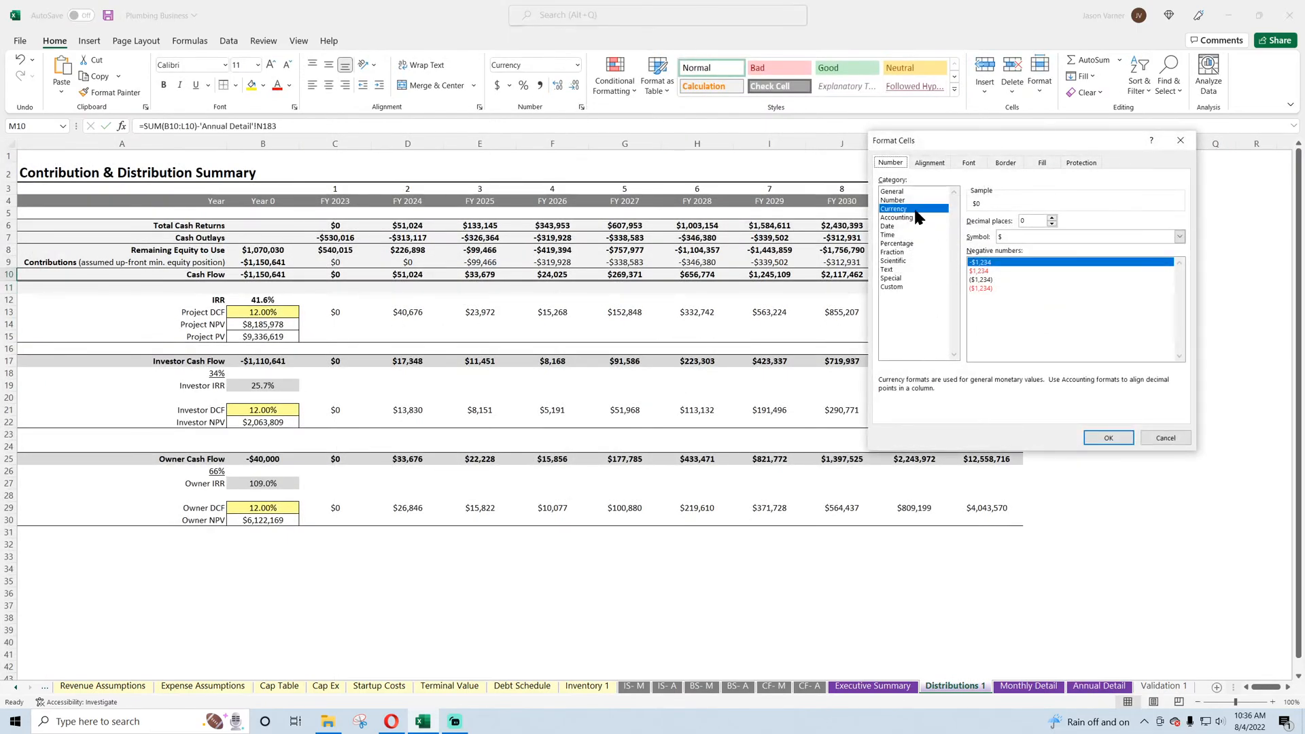
pyautogui.click(911, 200)
pyautogui.click(1051, 222)
pyautogui.click(1051, 222)
pyautogui.click(1108, 437)
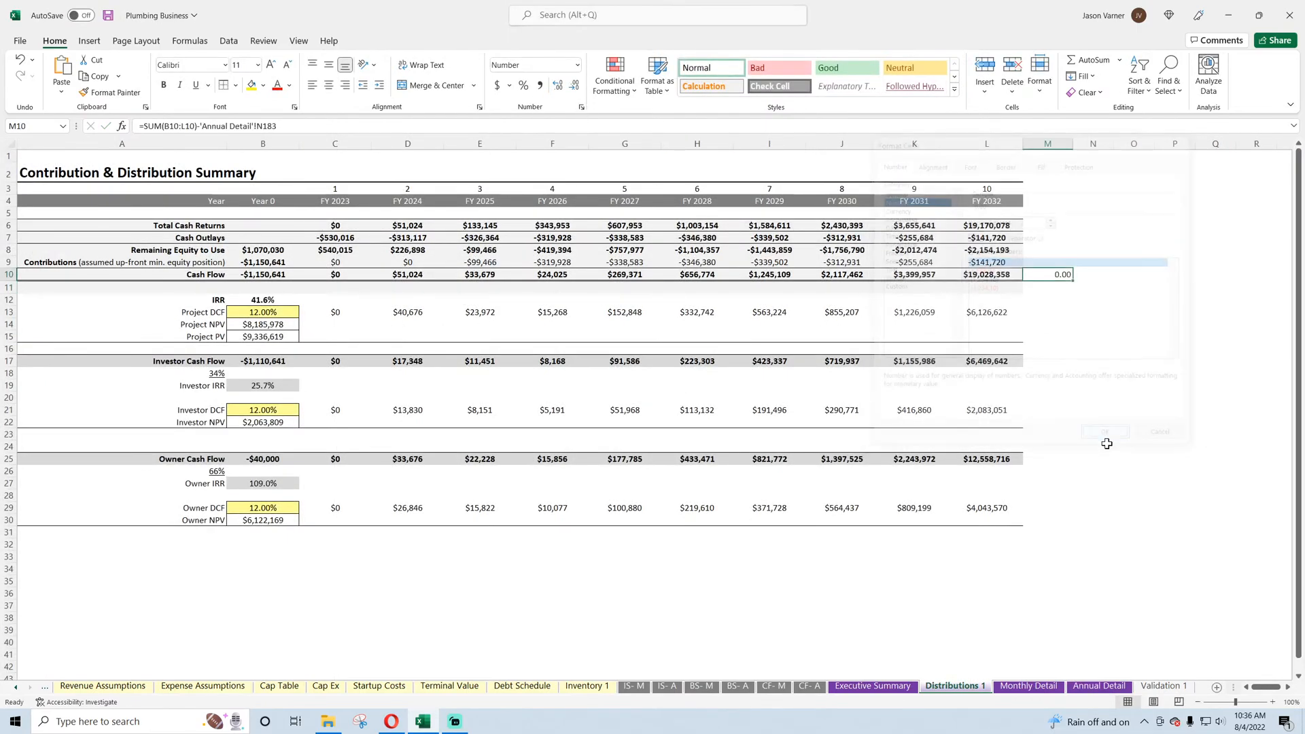
pyautogui.click(1094, 445)
pyautogui.click(107, 15)
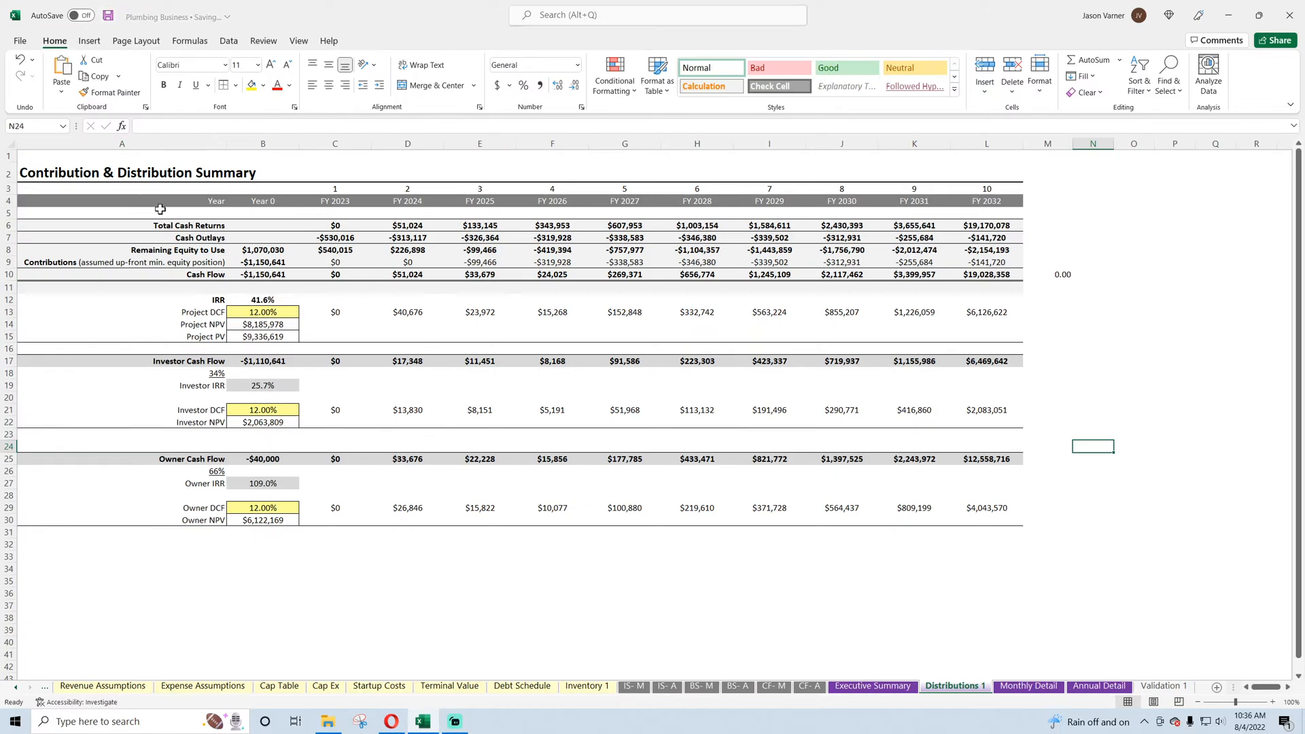
# - Check the Year 0 contribution and cash flow, then trace Remaining Equity to Use and Cash Outlays formulas through FY 2026
pyautogui.click(257, 263)
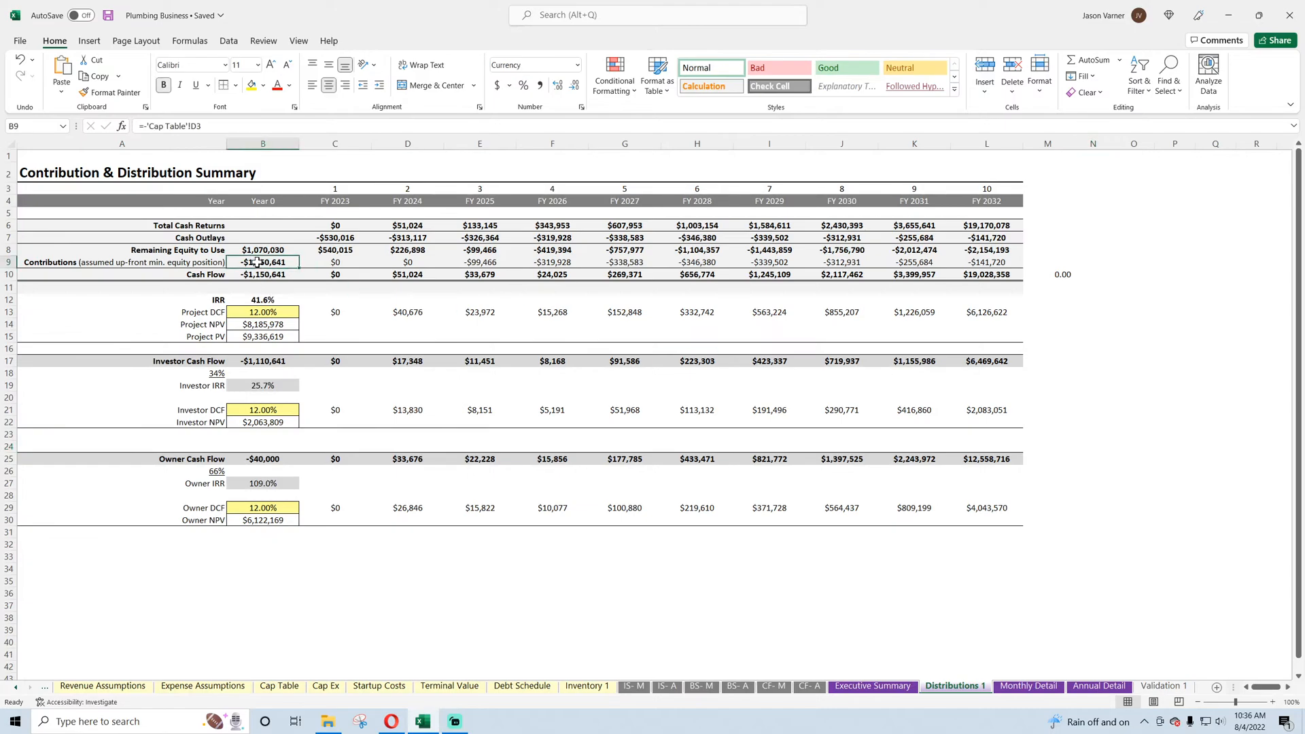
pyautogui.click(257, 279)
pyautogui.click(264, 250)
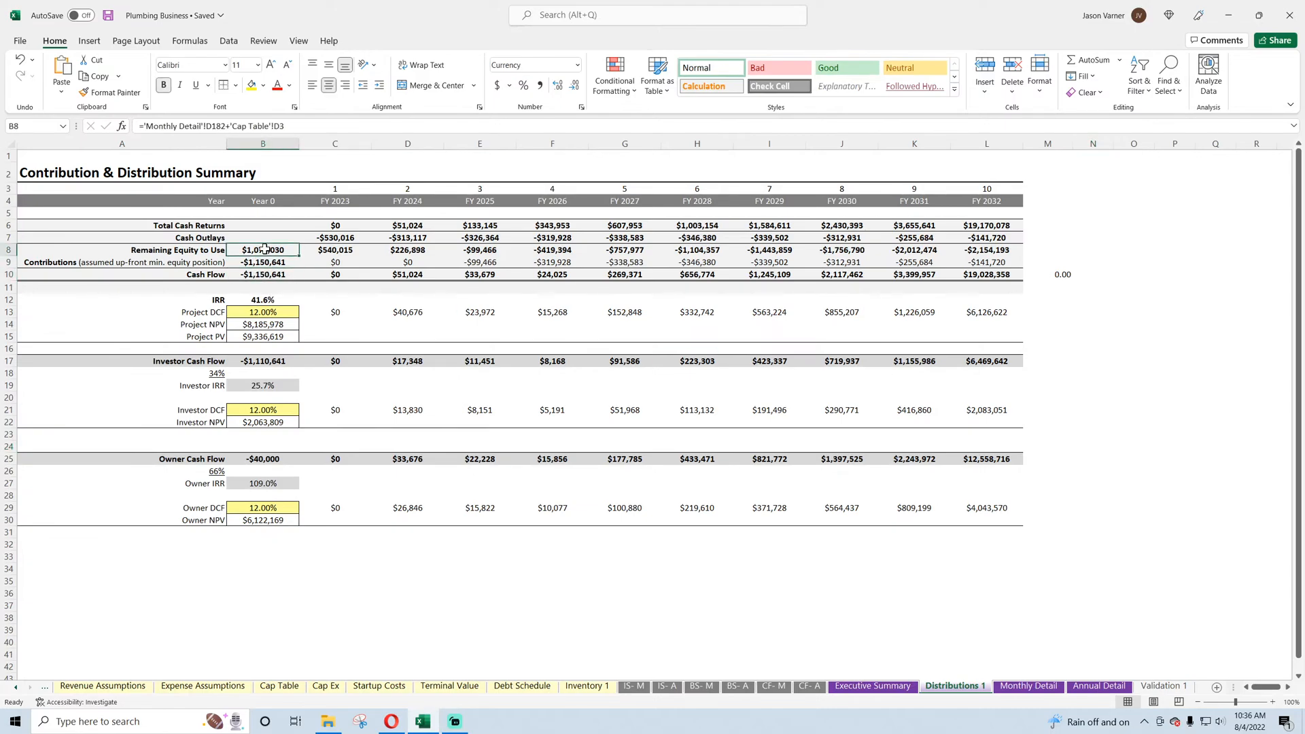
pyautogui.click(347, 250)
pyautogui.click(400, 252)
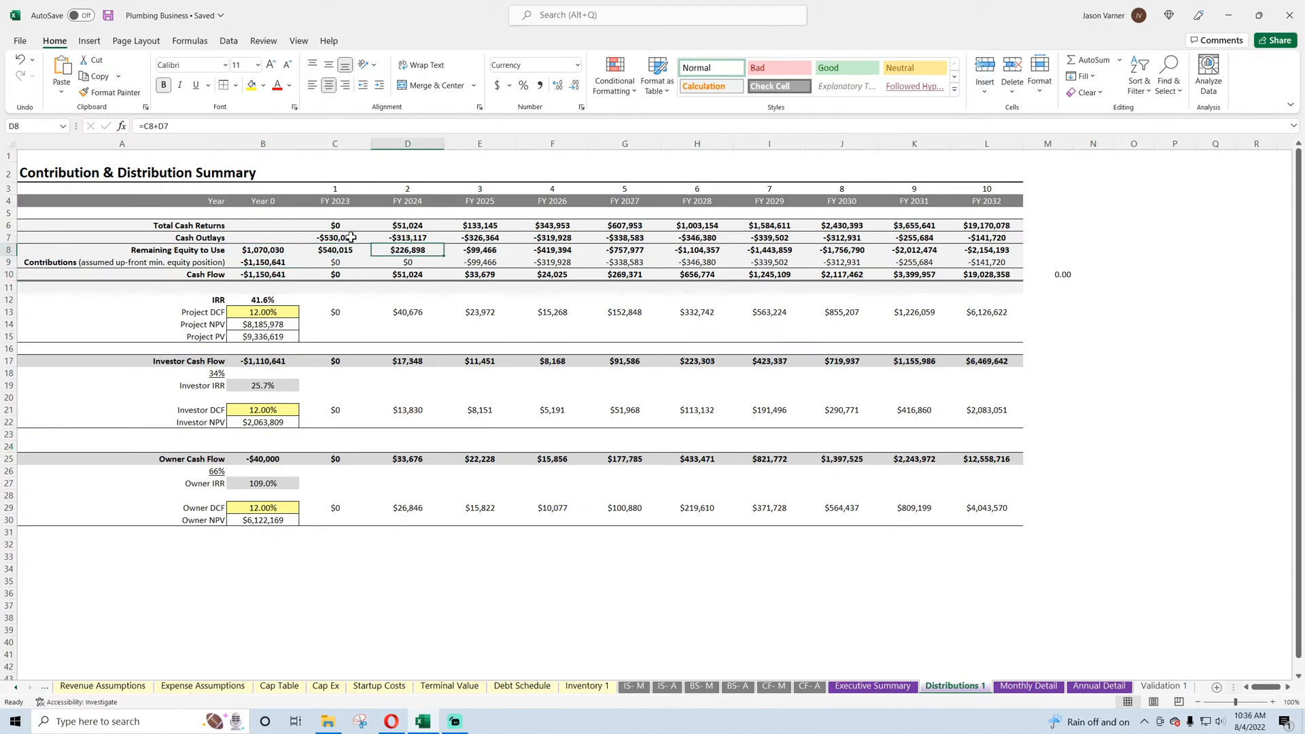
pyautogui.click(340, 238)
pyautogui.click(394, 239)
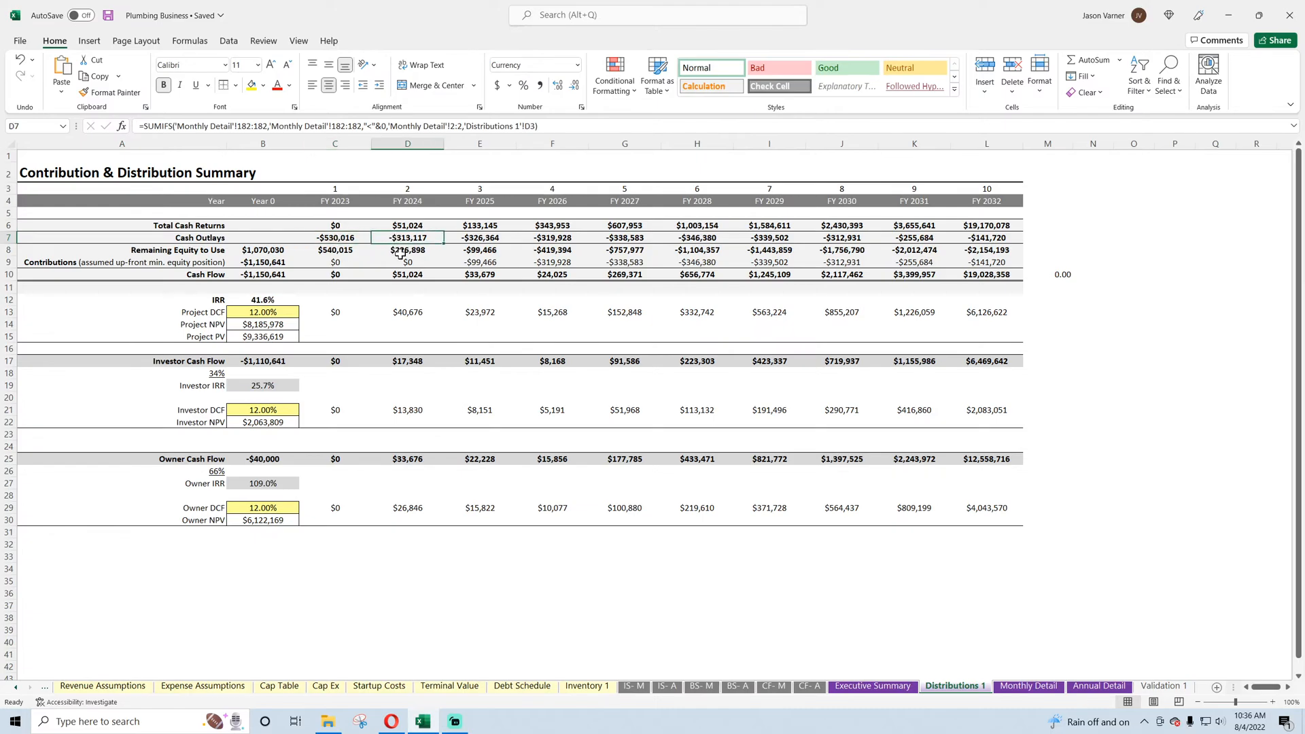
pyautogui.click(406, 252)
pyautogui.click(482, 251)
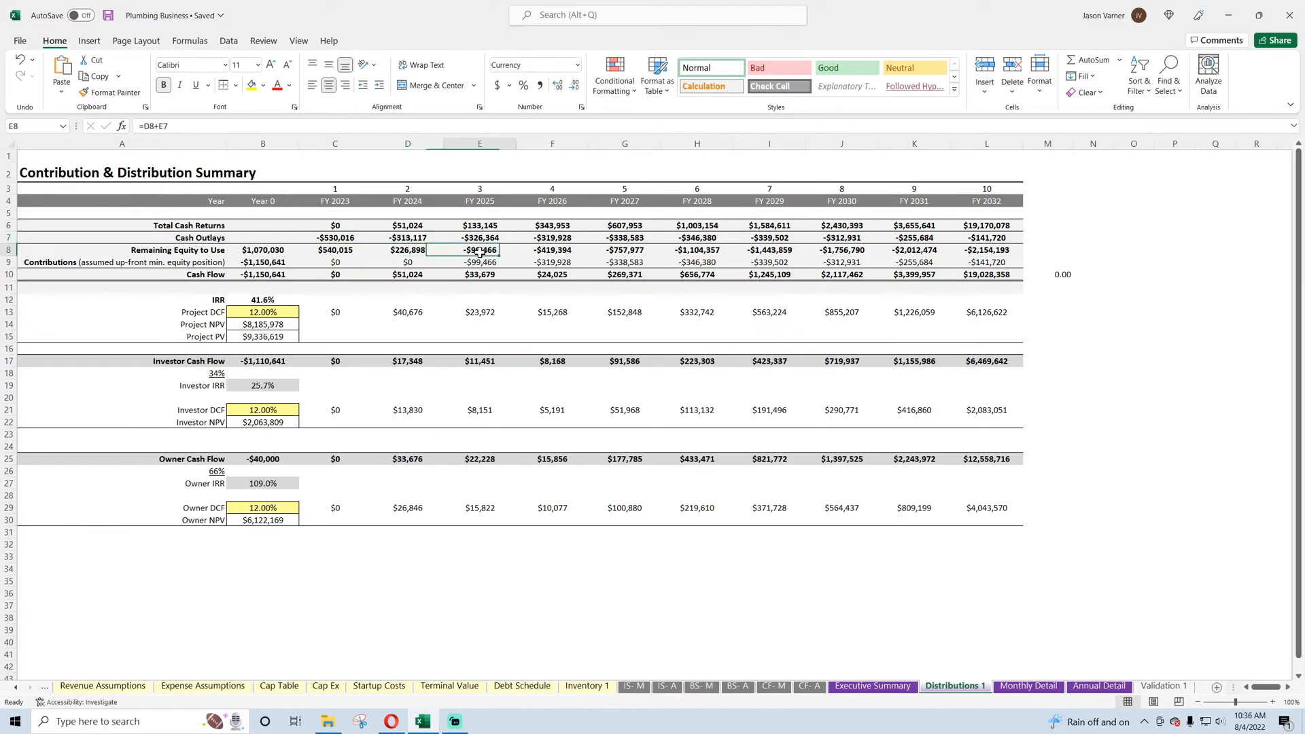
pyautogui.click(546, 252)
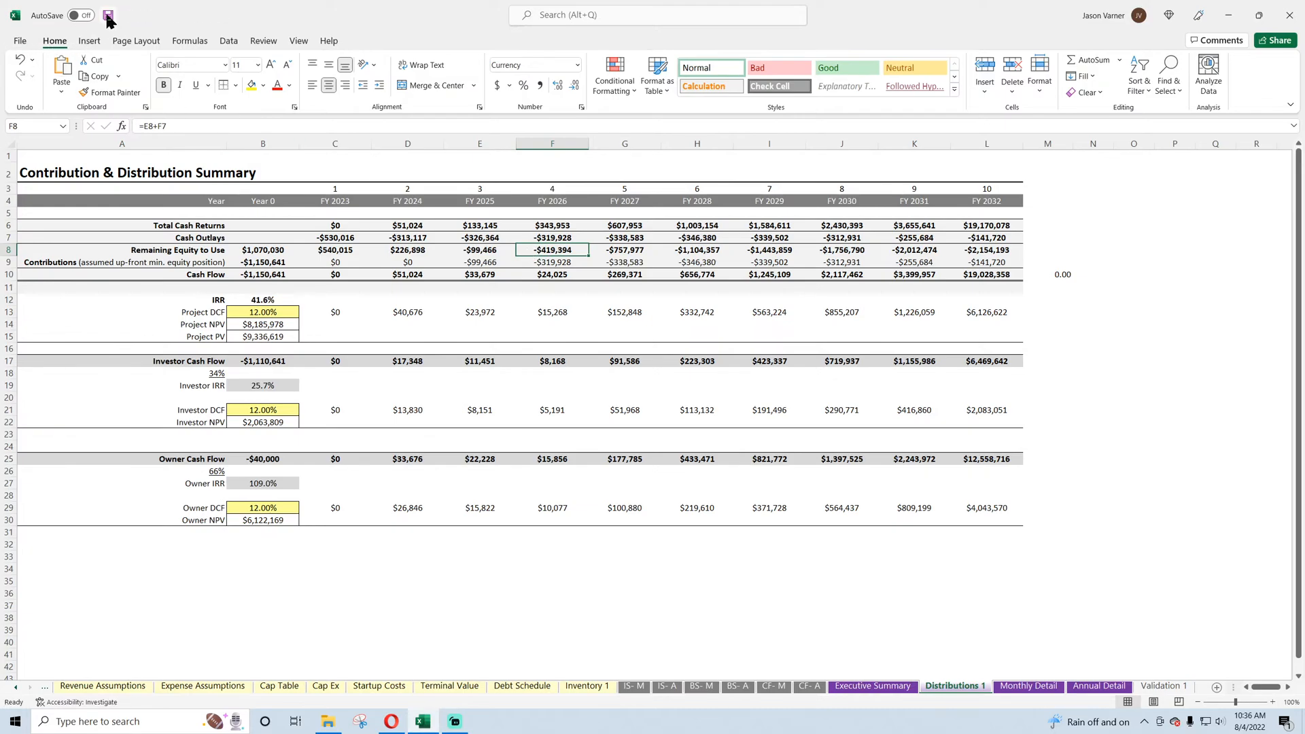
# - Review the returns, outlays and Cash Flow formulas between FY 2025 and FY 2029, saving the workbook
pyautogui.click(478, 227)
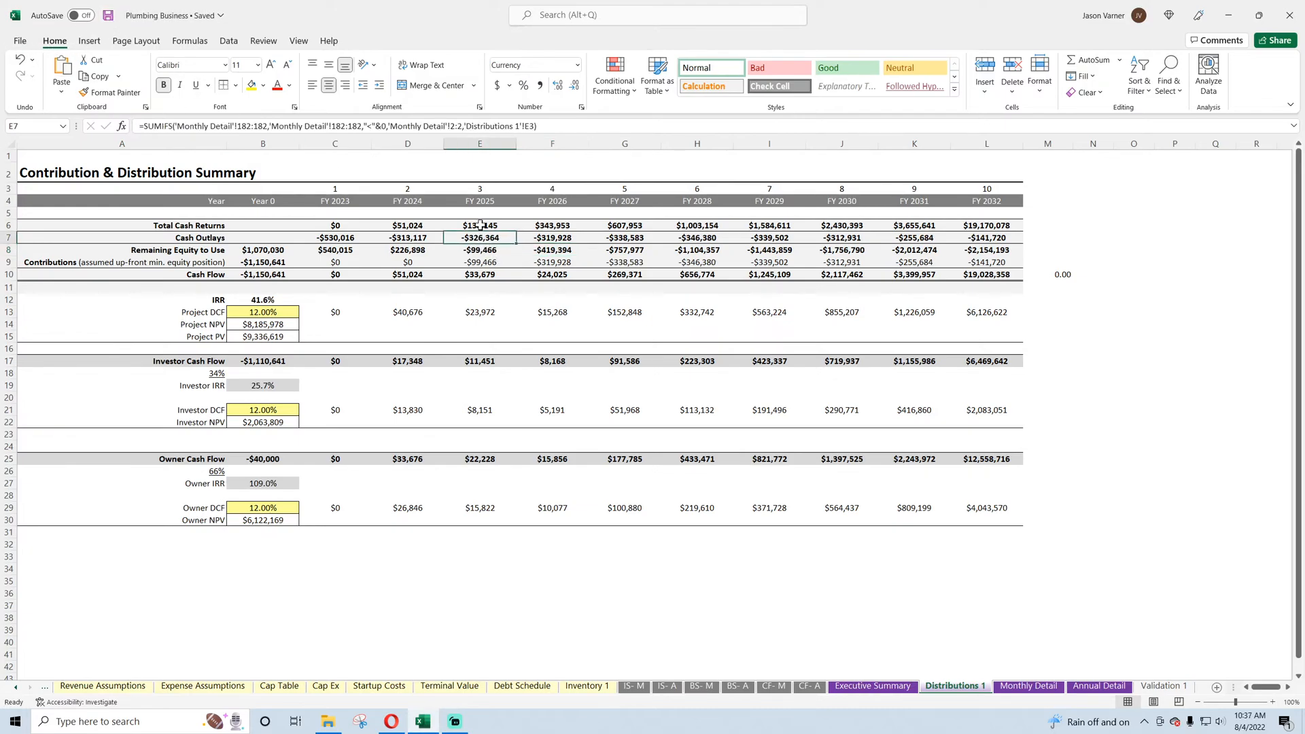
pyautogui.click(562, 227)
pyautogui.click(562, 238)
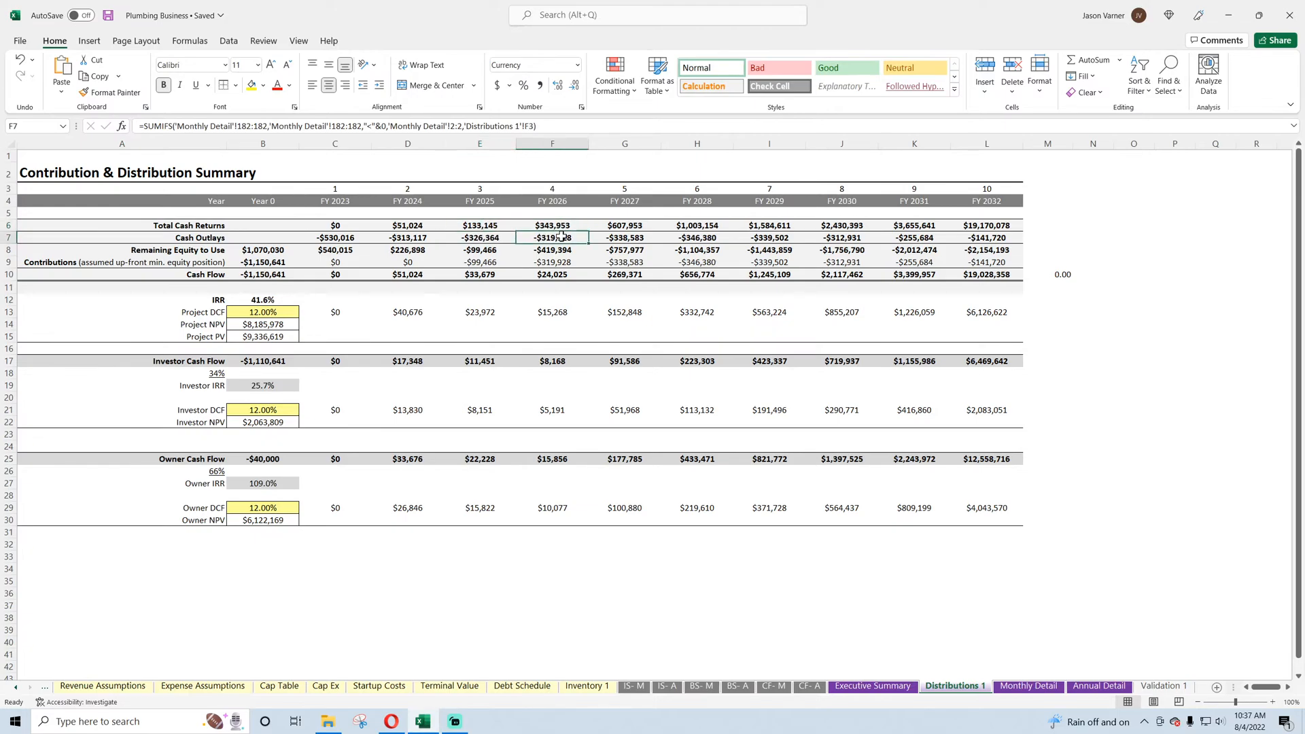
pyautogui.click(559, 278)
pyautogui.click(618, 276)
pyautogui.click(707, 276)
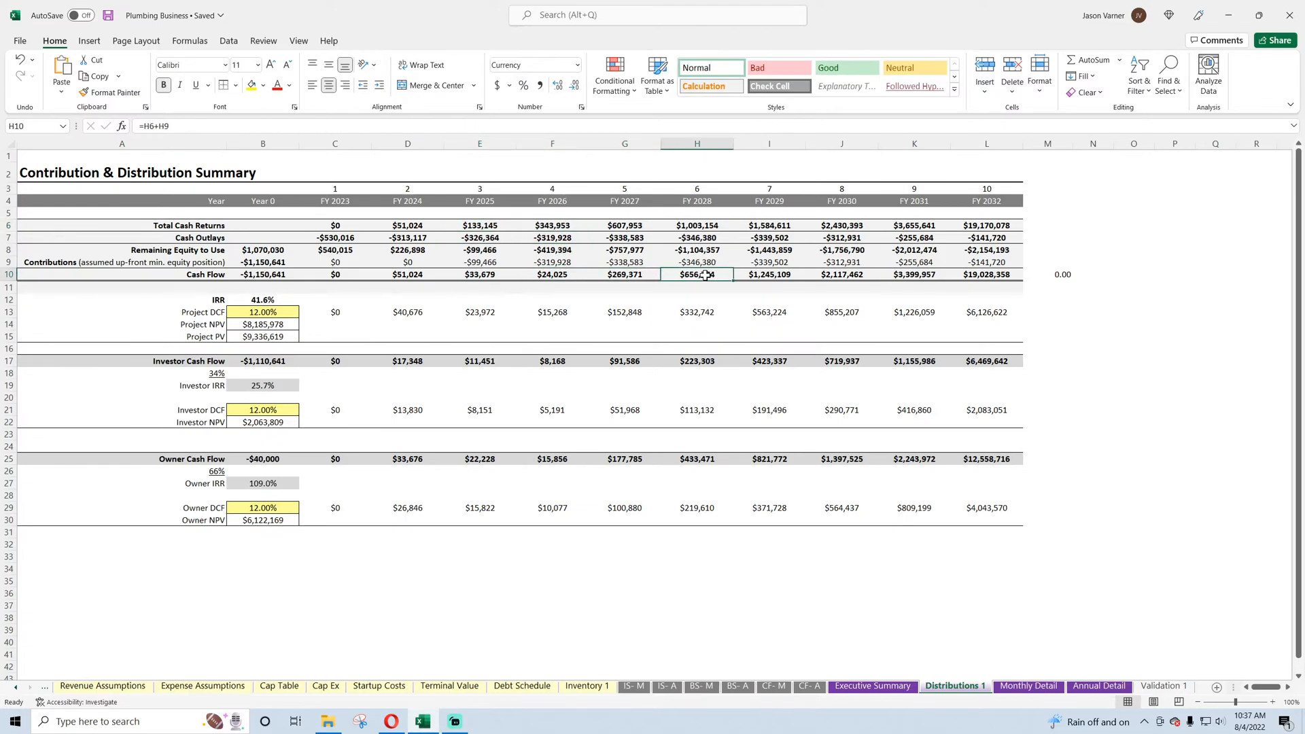
pyautogui.click(765, 275)
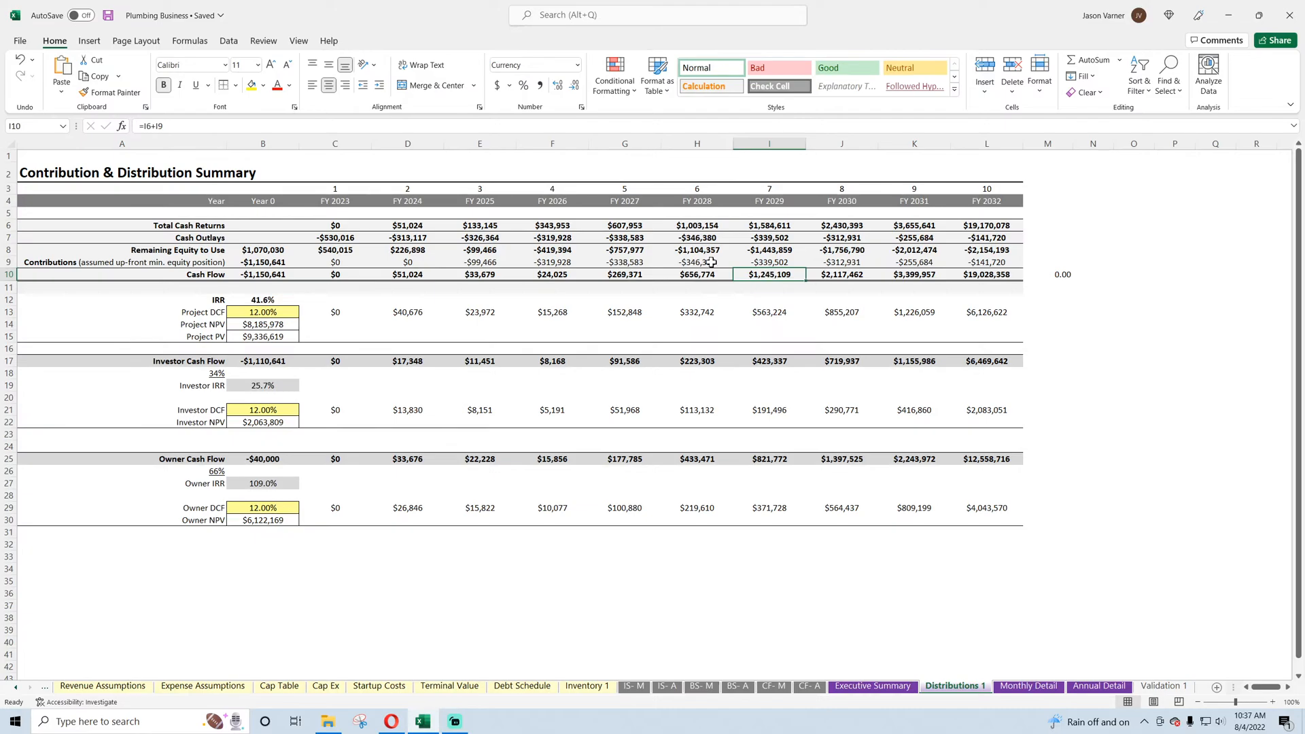
pyautogui.click(108, 16)
pyautogui.click(489, 274)
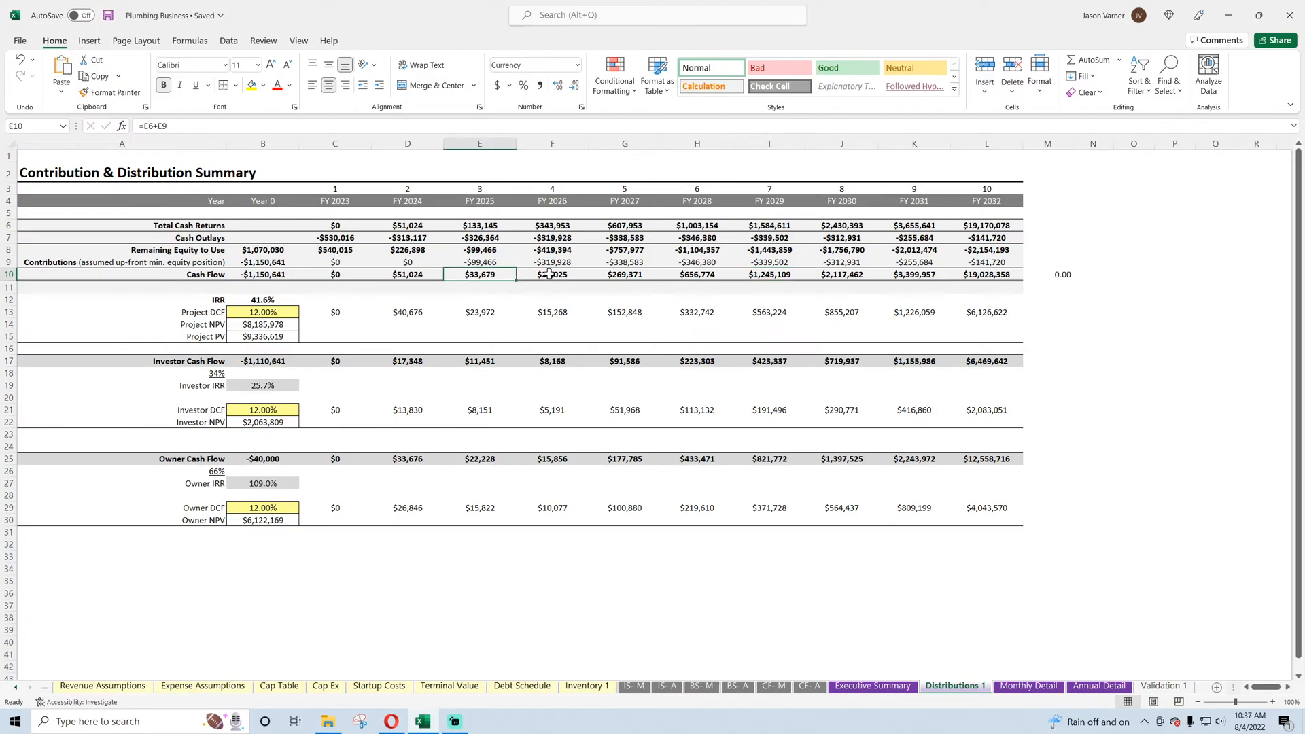
pyautogui.click(559, 274)
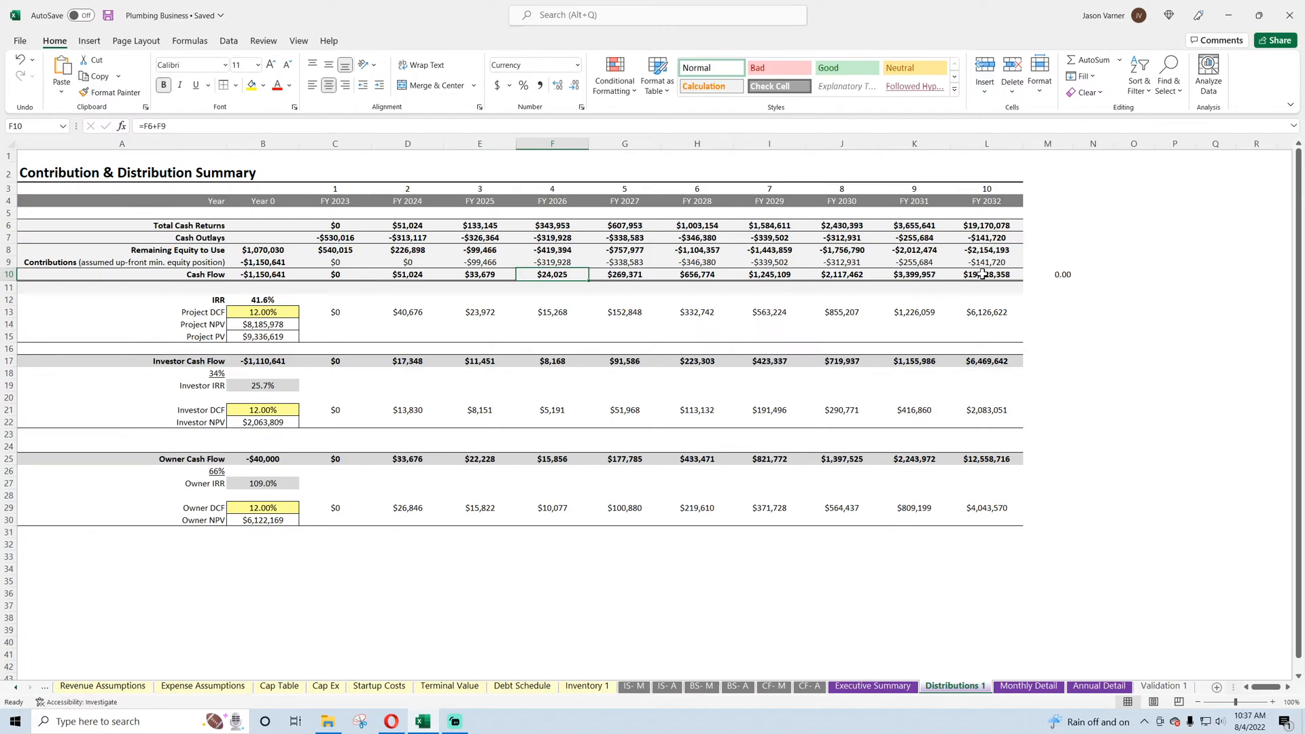
# - Save the workbook and review the Cash Flow row from Year 0 through FY 2032 (B10:L10)
pyautogui.click(106, 17)
pyautogui.click(260, 274)
pyautogui.moveTo(261, 274); pyautogui.dragTo(977, 276)
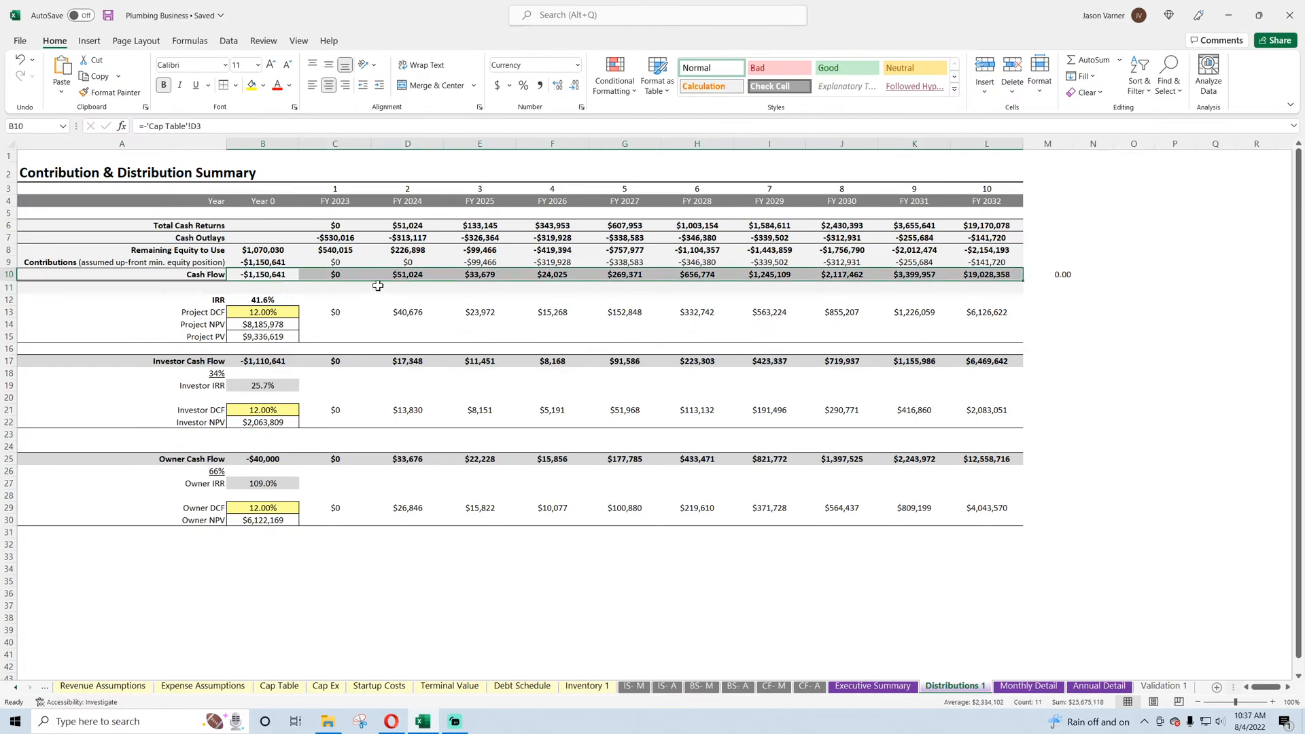
pyautogui.click(109, 16)
# - Give the Project DCF rate in B13 a light yellow fill and blue font, and copy it to B21 and B29
pyautogui.click(276, 312)
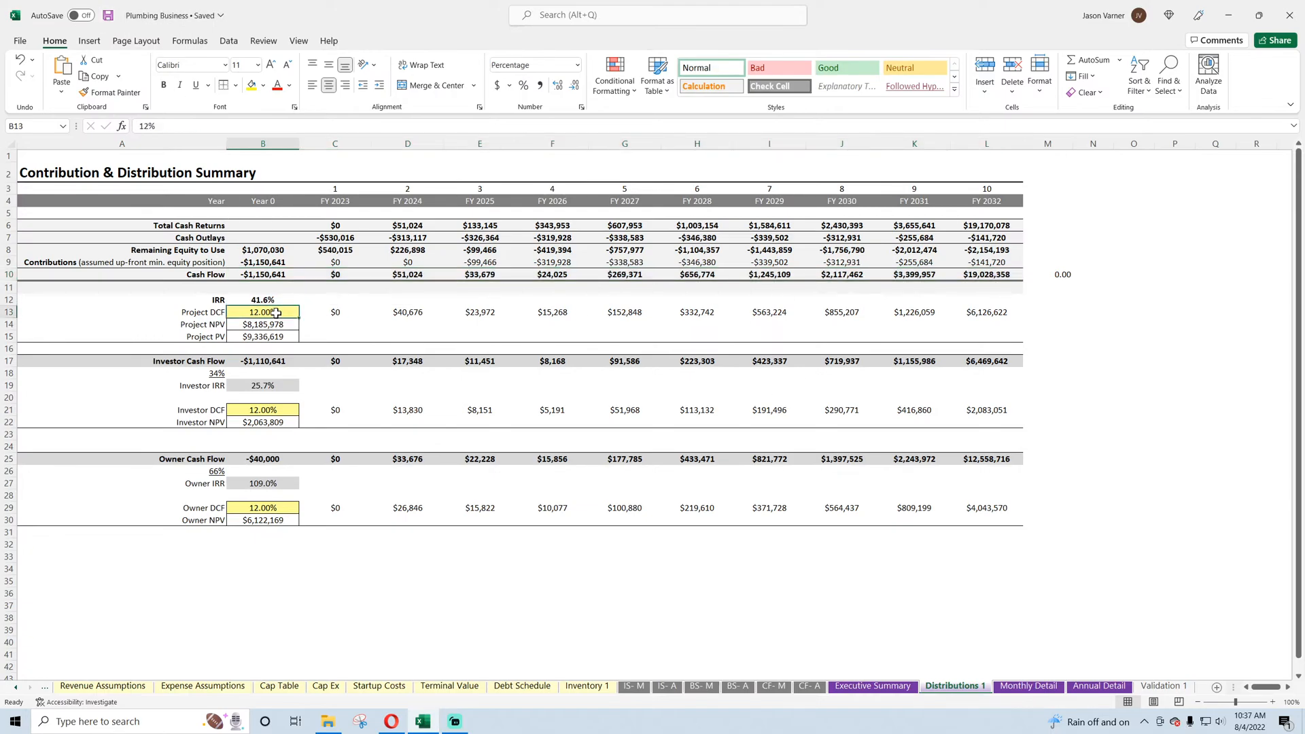
pyautogui.click(265, 84)
pyautogui.click(250, 242)
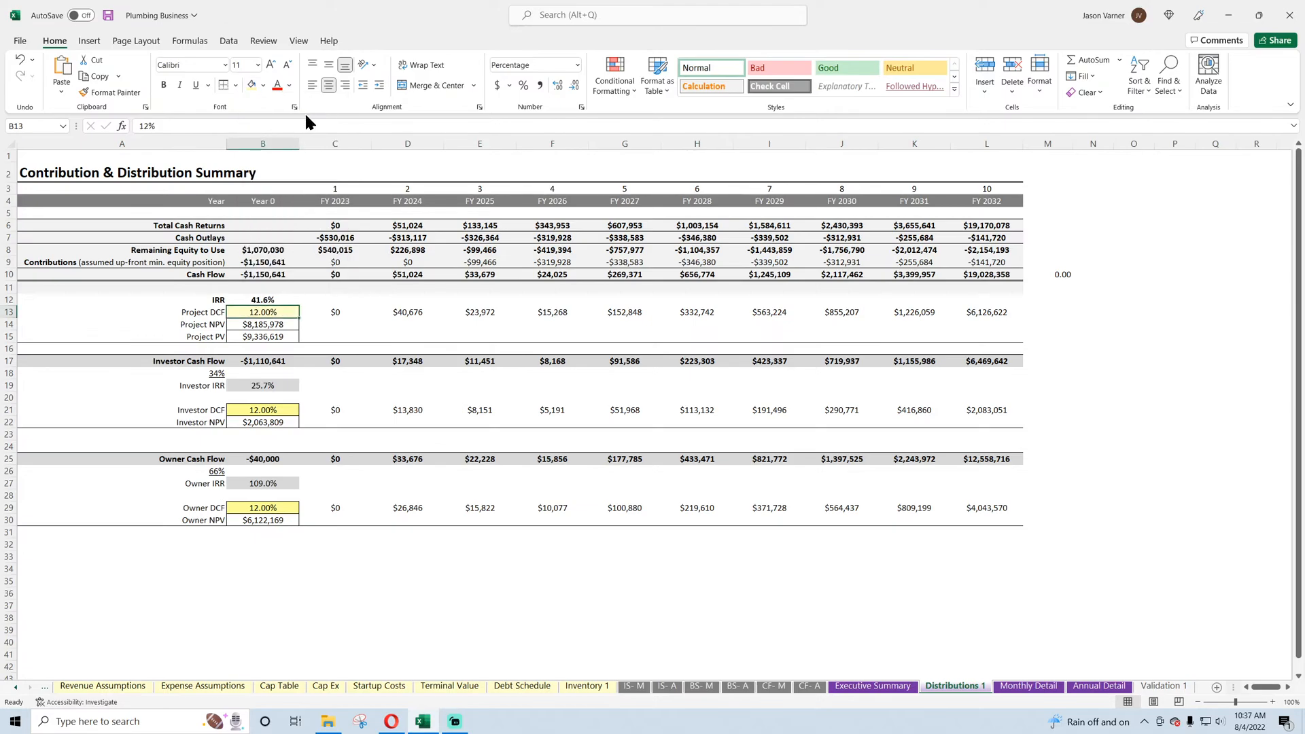
pyautogui.click(291, 87)
pyautogui.click(286, 260)
pyautogui.hotkey('ctrl', 'c')
pyautogui.click(272, 410)
pyautogui.hotkey('ctrl', 'v')
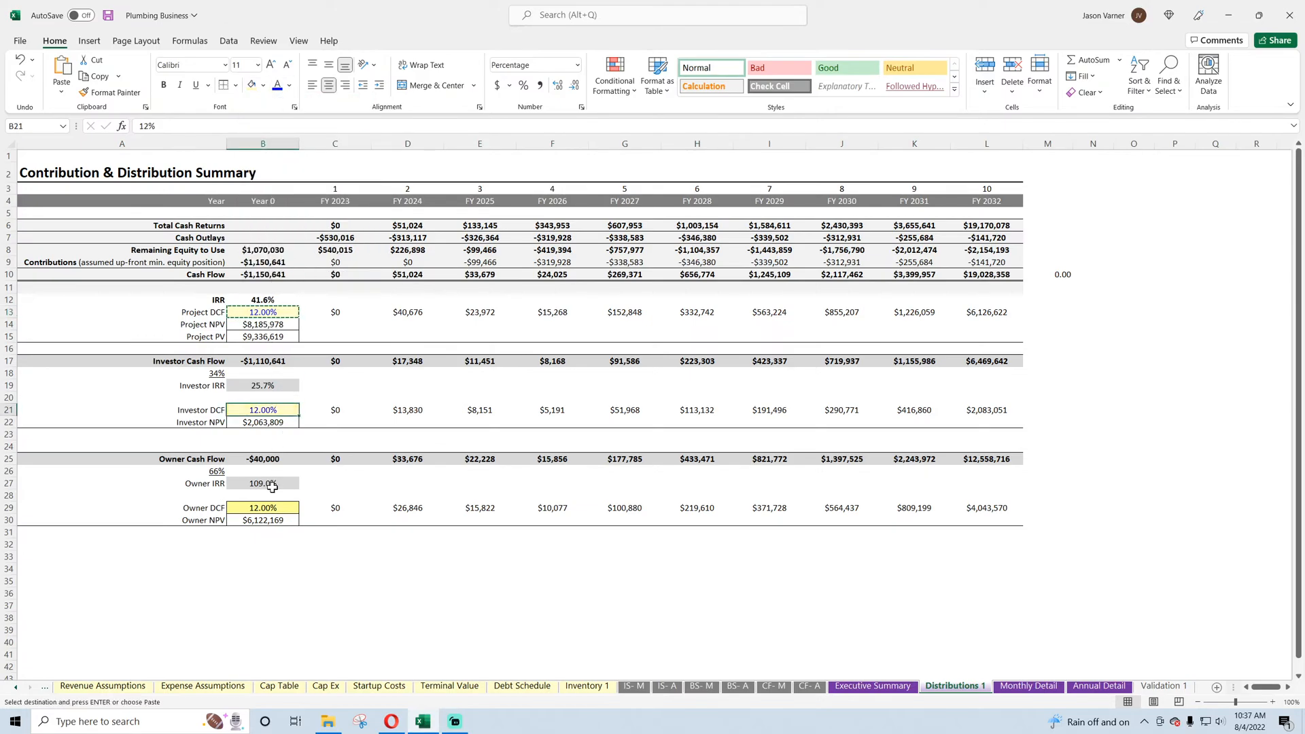
pyautogui.click(267, 508)
pyautogui.hotkey('ctrl', 'v')
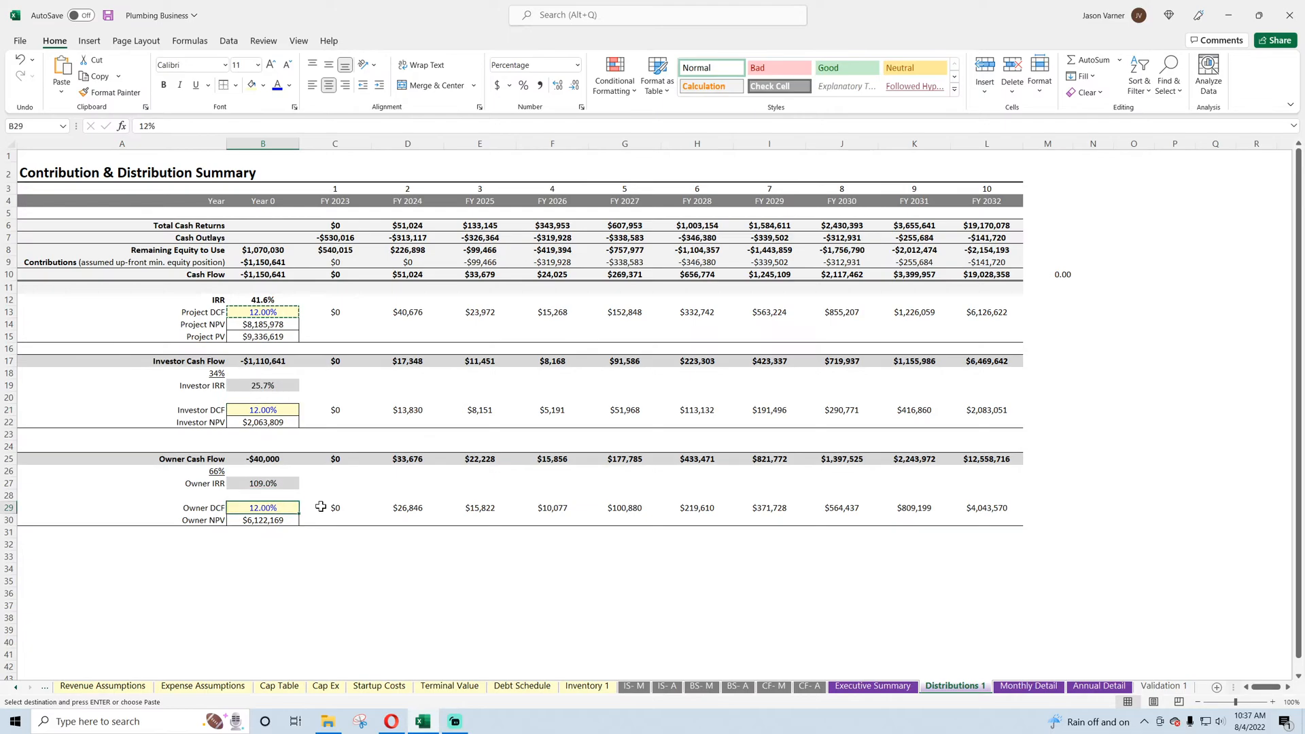
# - Examine the project IRR, NPV and PV formulas, the Investor IRR and NPV formulas, and the Owner NPV formula
pyautogui.click(259, 303)
pyautogui.doubleClick(259, 303)
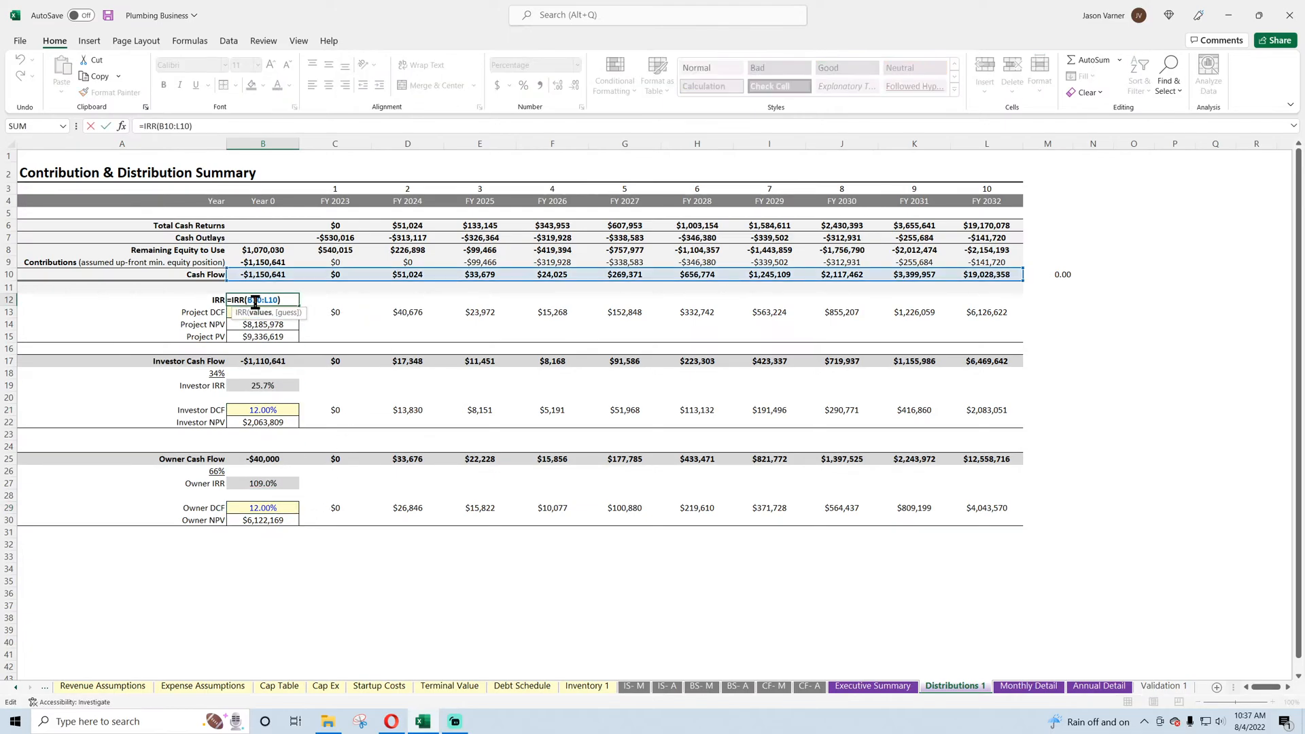
pyautogui.click(262, 313)
pyautogui.doubleClick(262, 325)
pyautogui.click(262, 335)
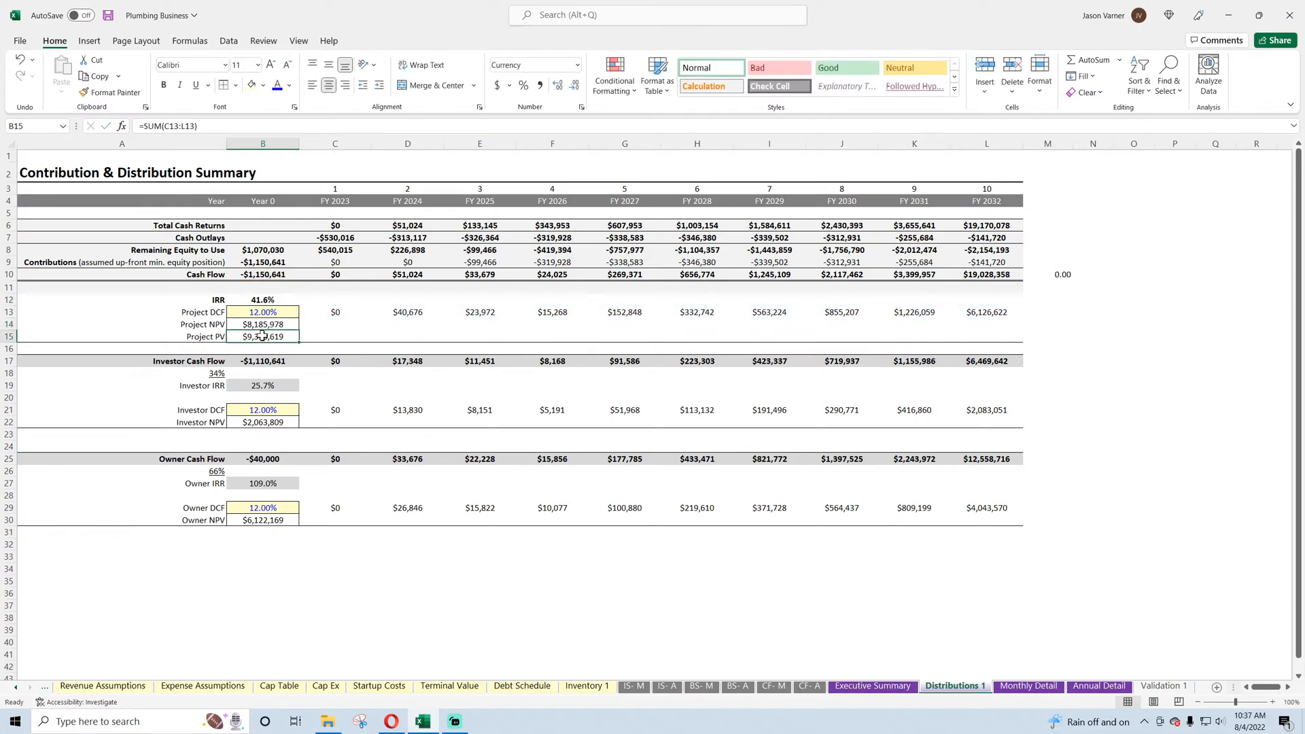
pyautogui.doubleClick(263, 336)
pyautogui.press('Escape')
pyautogui.doubleClick(267, 386)
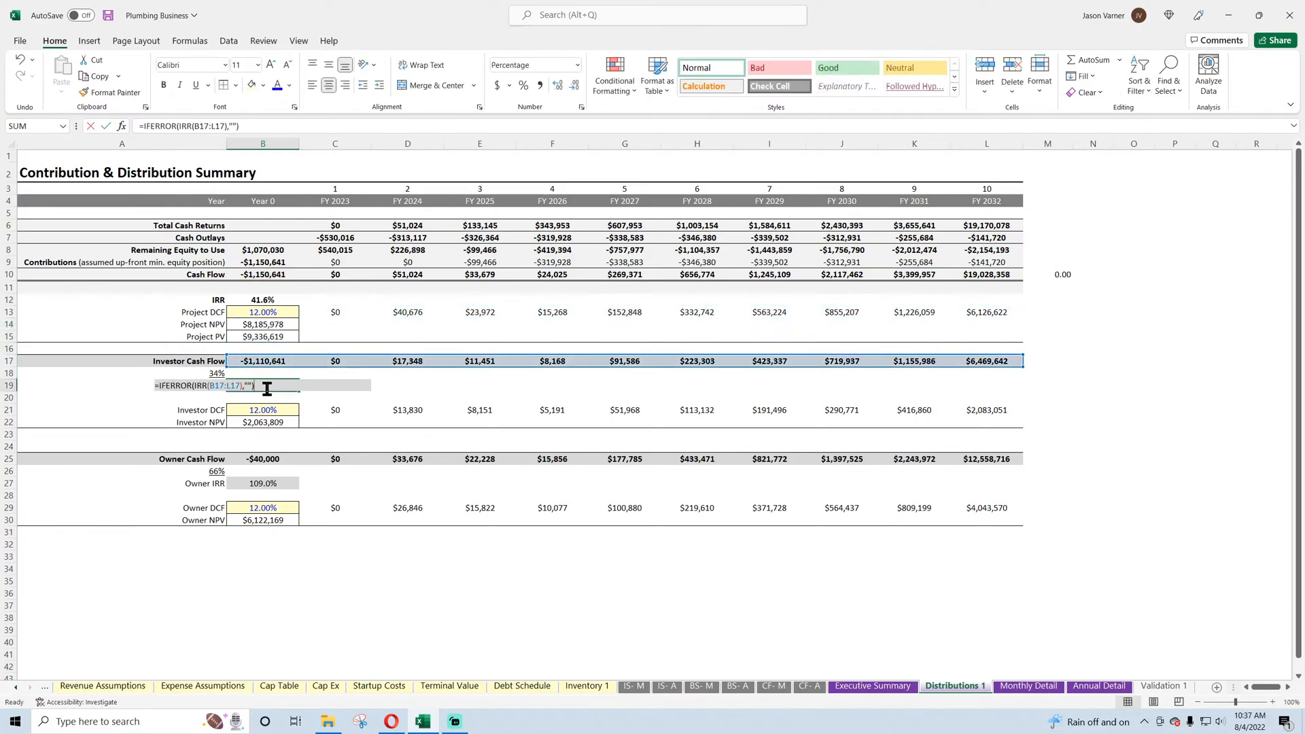
pyautogui.press('Escape')
pyautogui.doubleClick(261, 423)
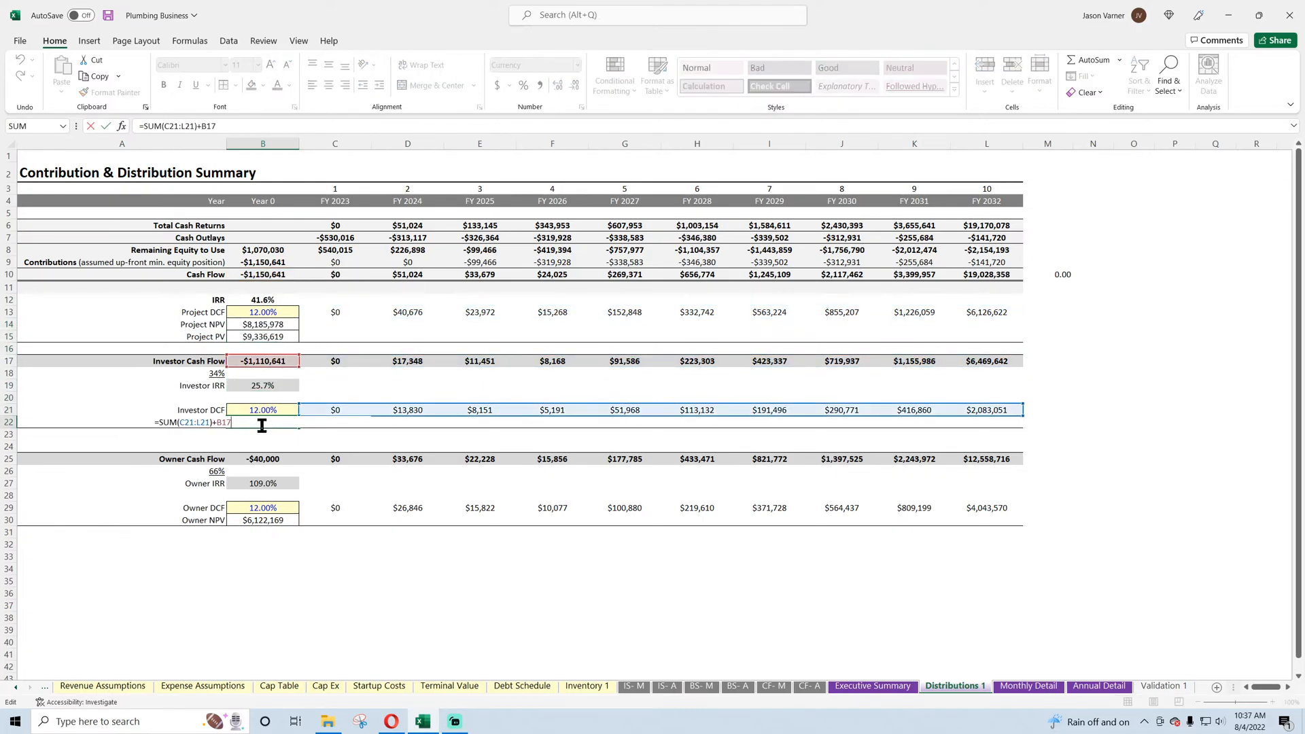
pyautogui.press('Return')
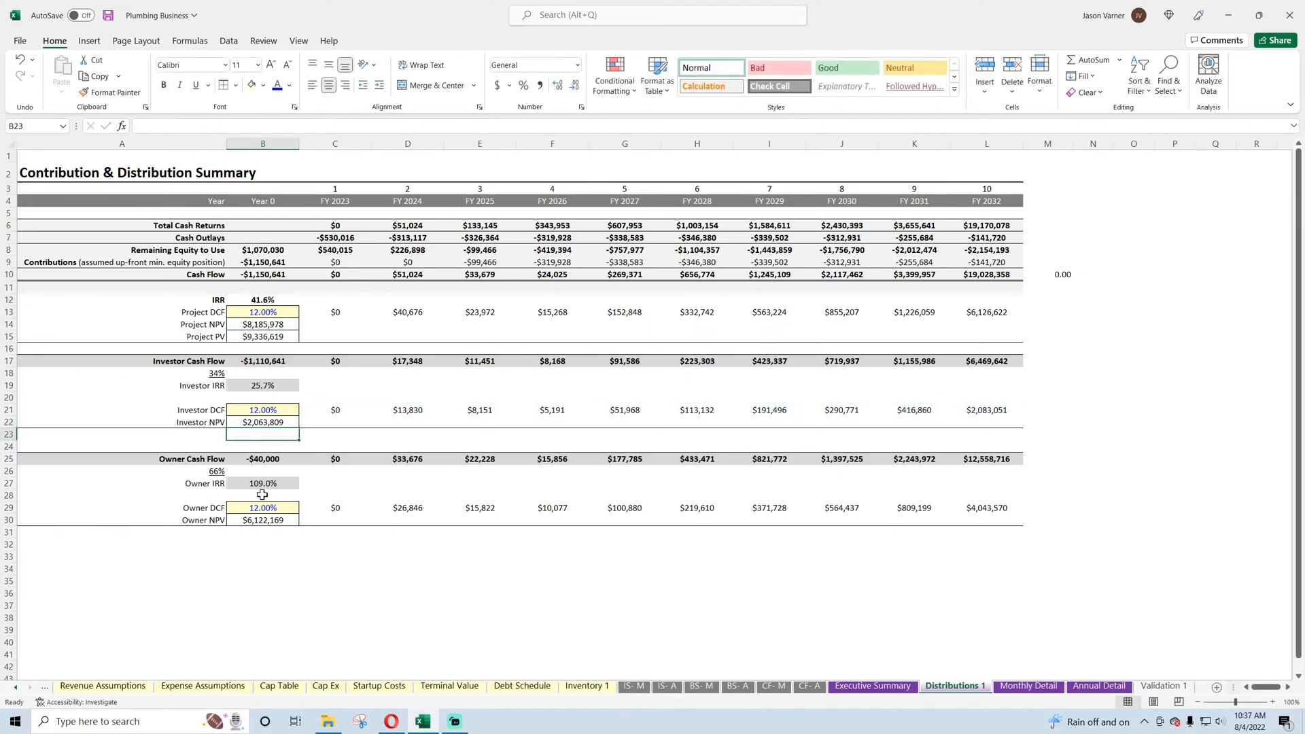
pyautogui.doubleClick(259, 520)
pyautogui.press('Escape')
# - Trace the Year 0 Owner and Investor Cash Flow links to the Funds Contributed totals in the Cap Table
pyautogui.click(259, 457)
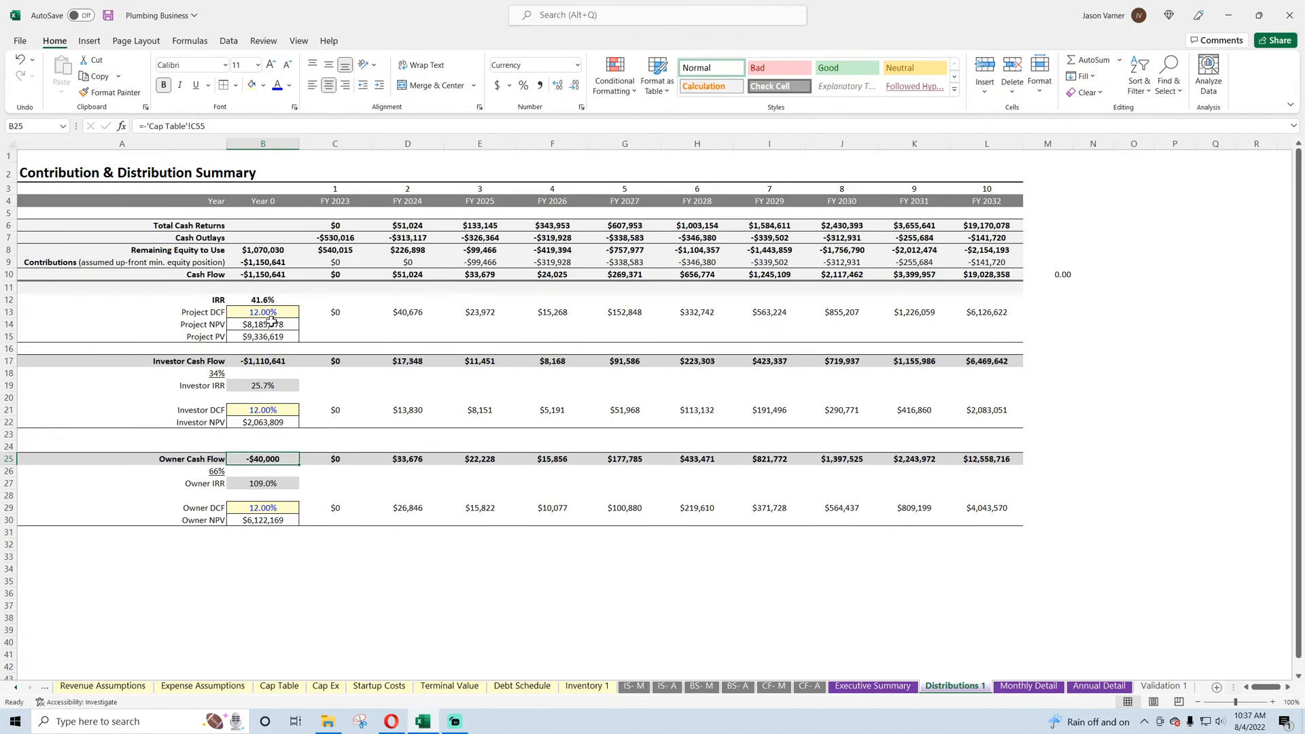
pyautogui.click(264, 360)
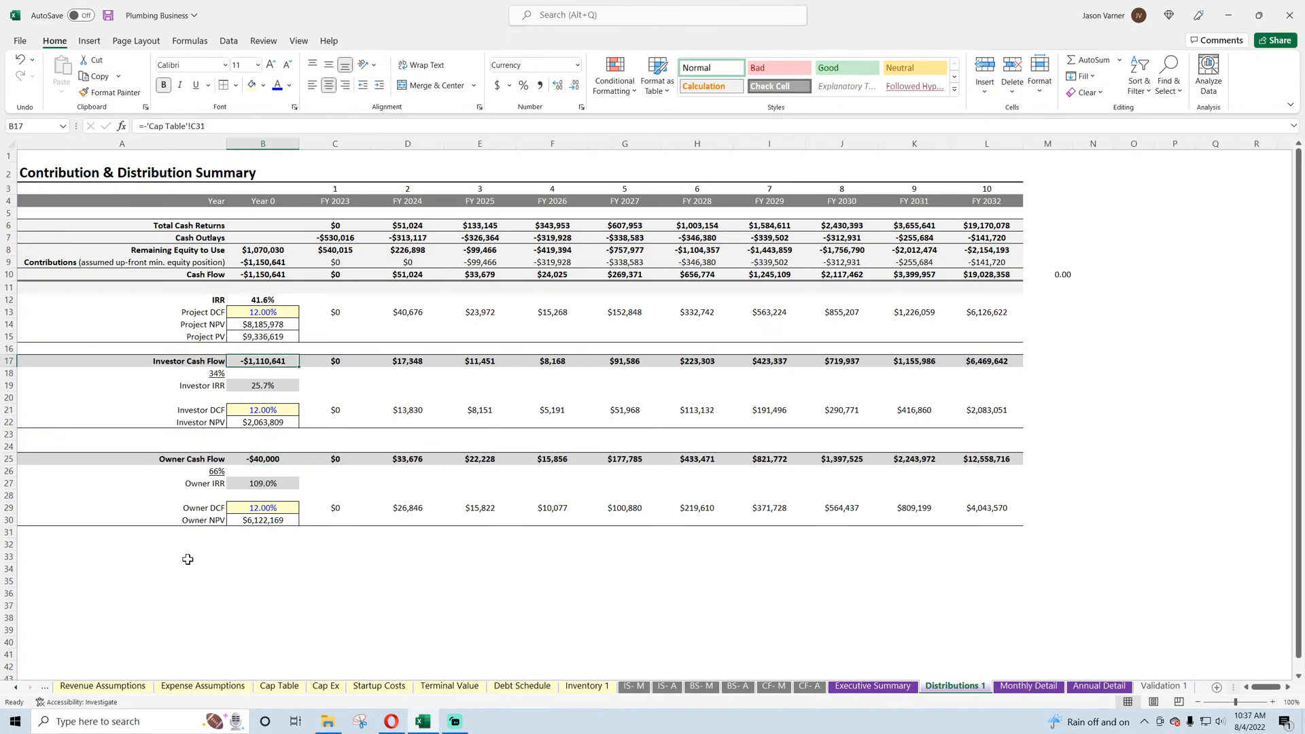
pyautogui.click(280, 686)
pyautogui.scroll(-7, 210, 584)
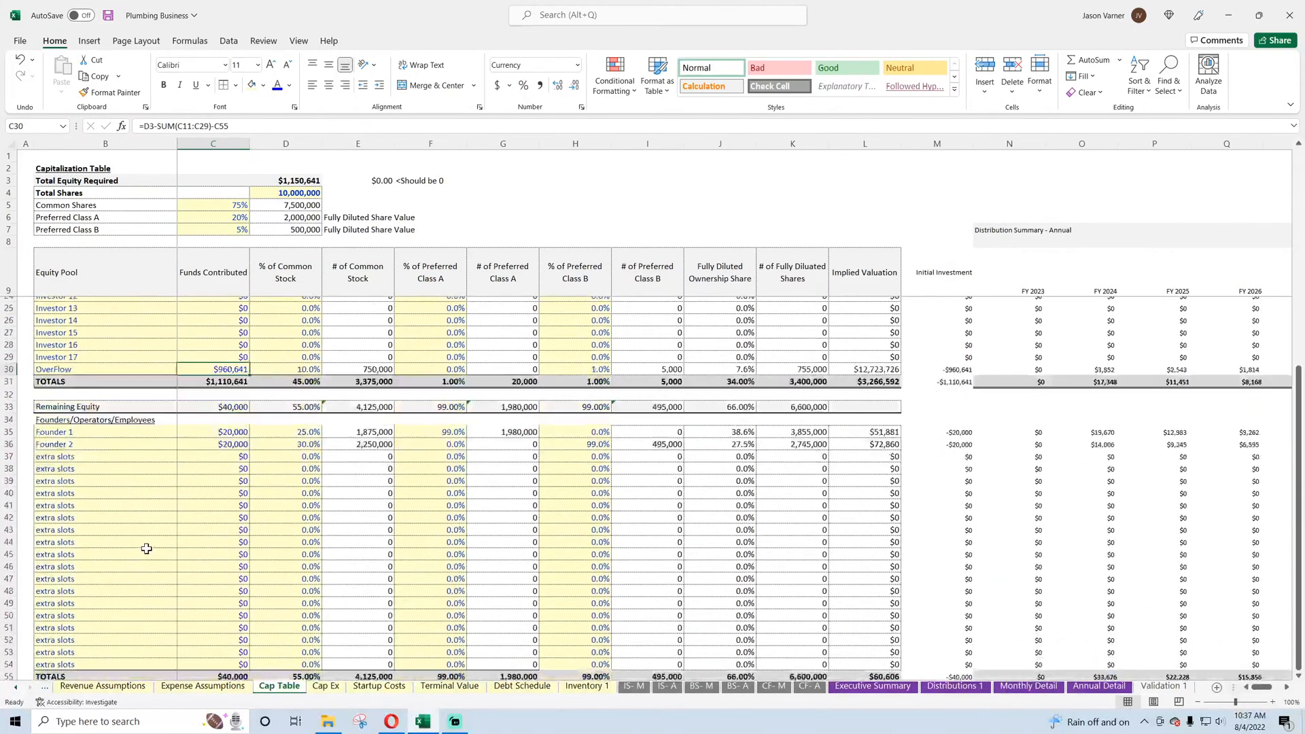
pyautogui.click(216, 587)
pyautogui.scroll(4, 207, 542)
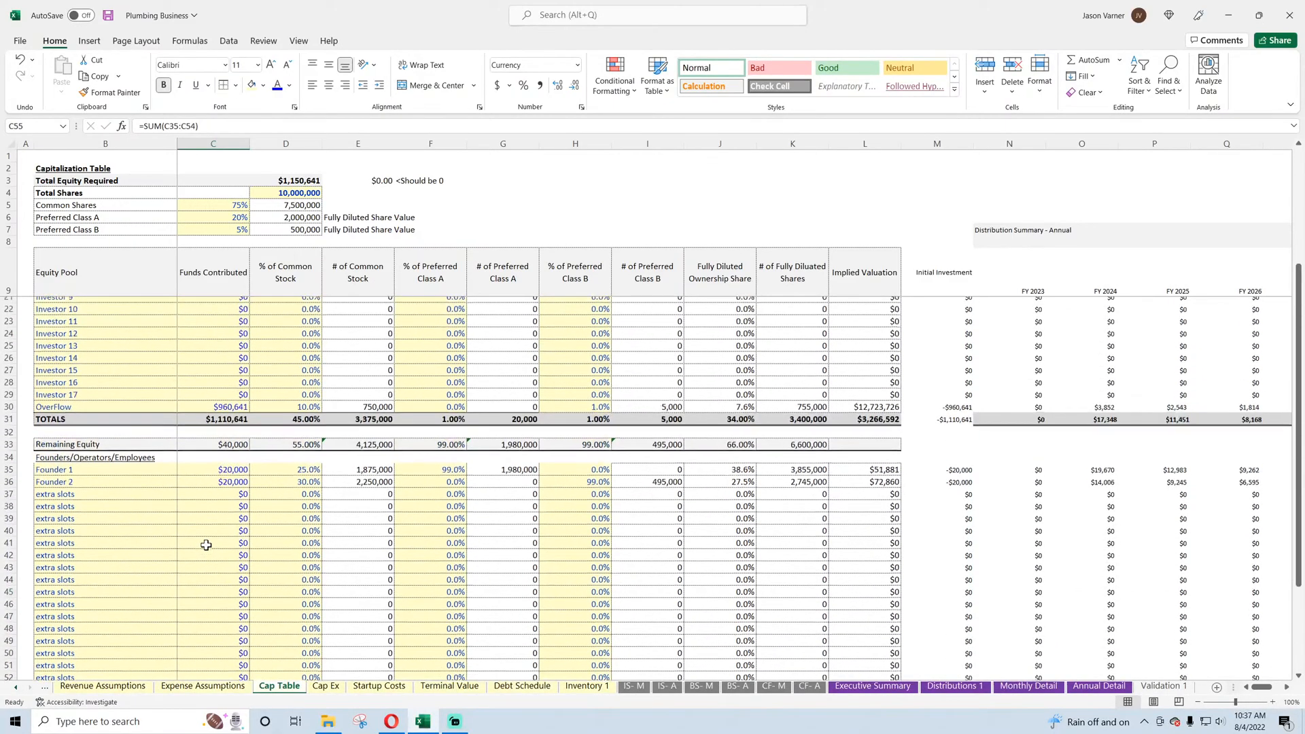
pyautogui.click(228, 425)
pyautogui.scroll(4, 196, 470)
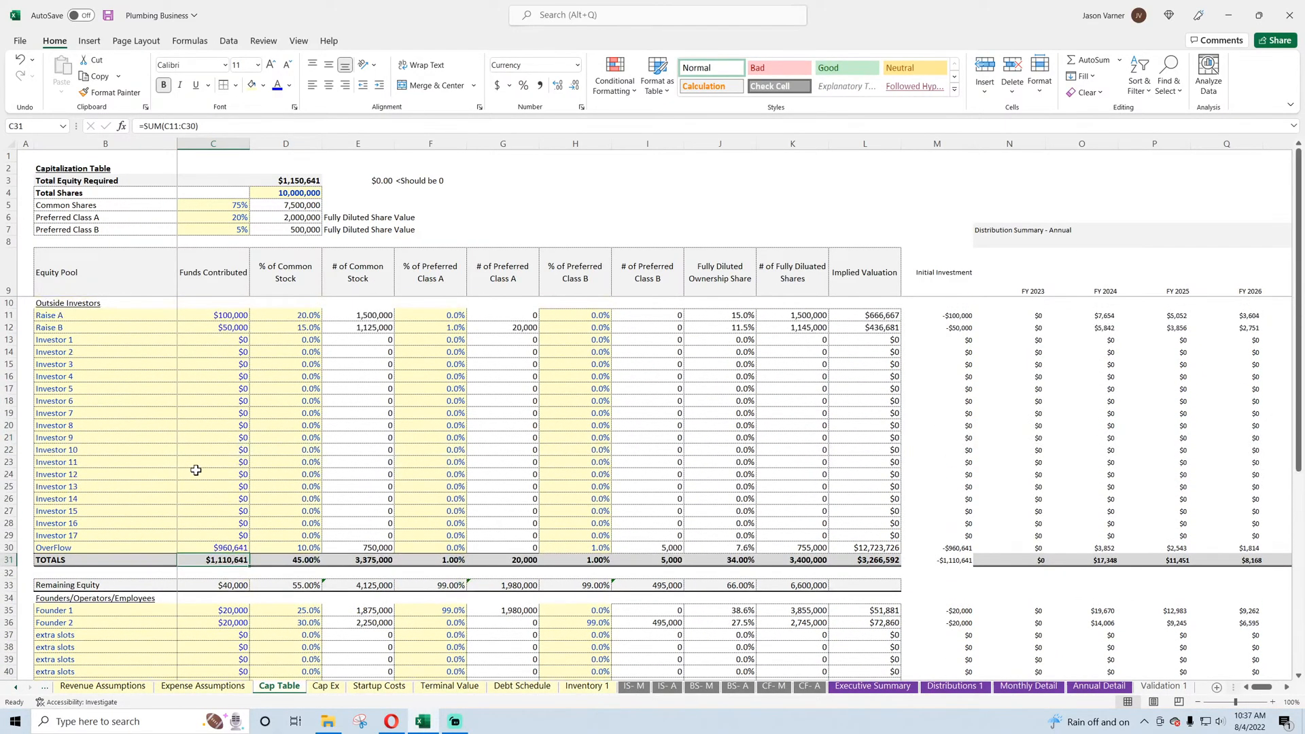
# - Return to Distributions 1, save the workbook, and check the Investor IRR and Owner IRR formulas
pyautogui.click(952, 686)
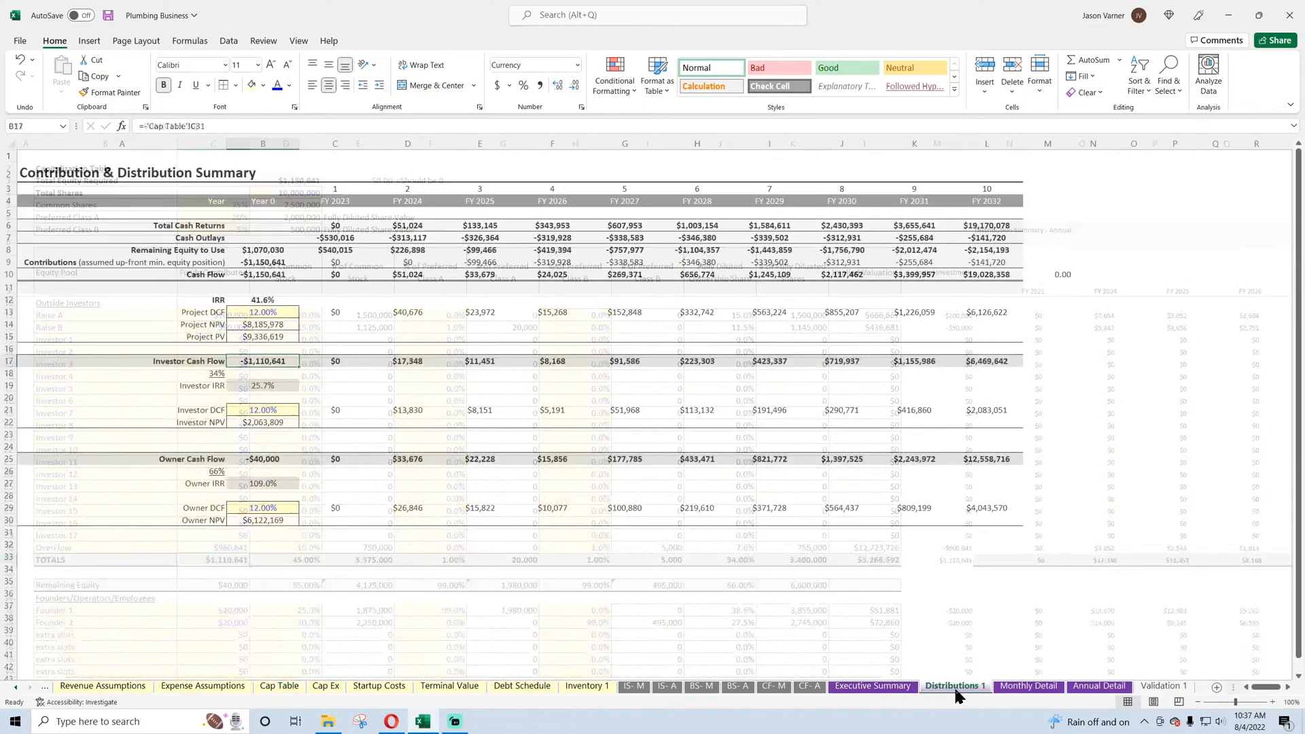
pyautogui.click(497, 593)
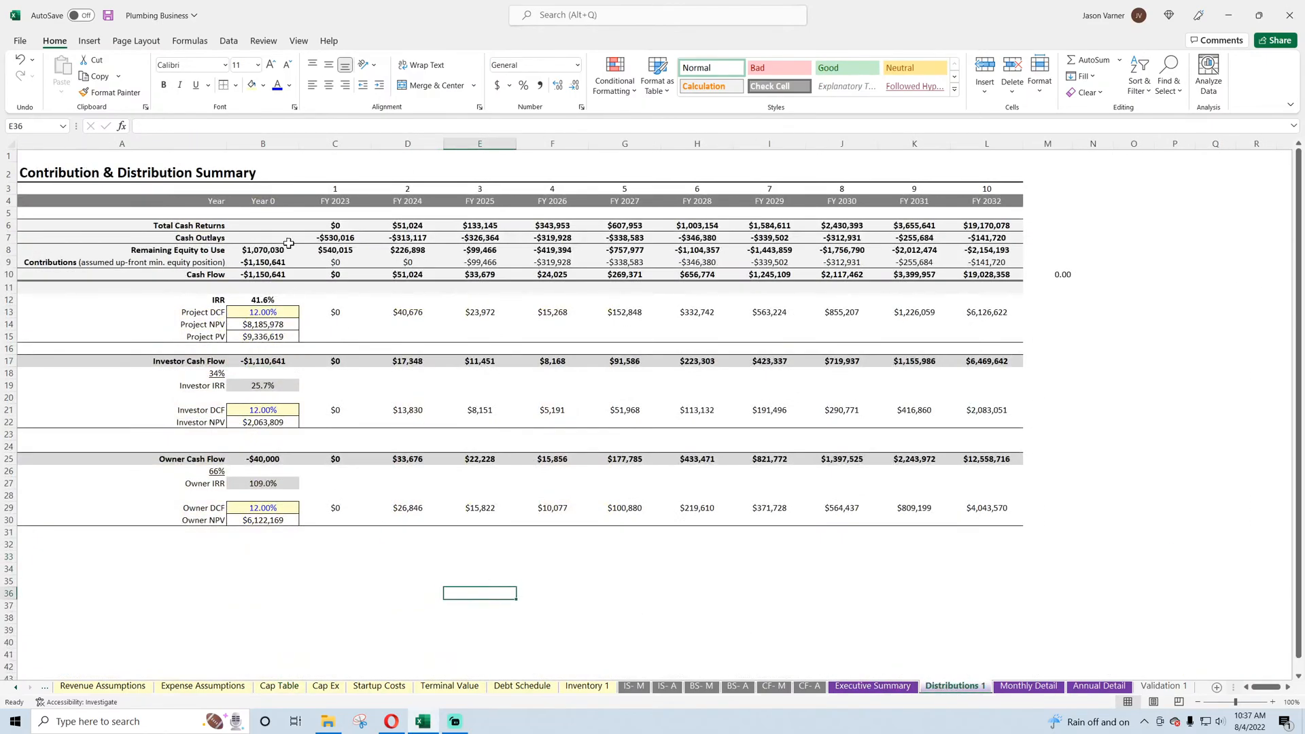
pyautogui.click(112, 19)
pyautogui.click(272, 386)
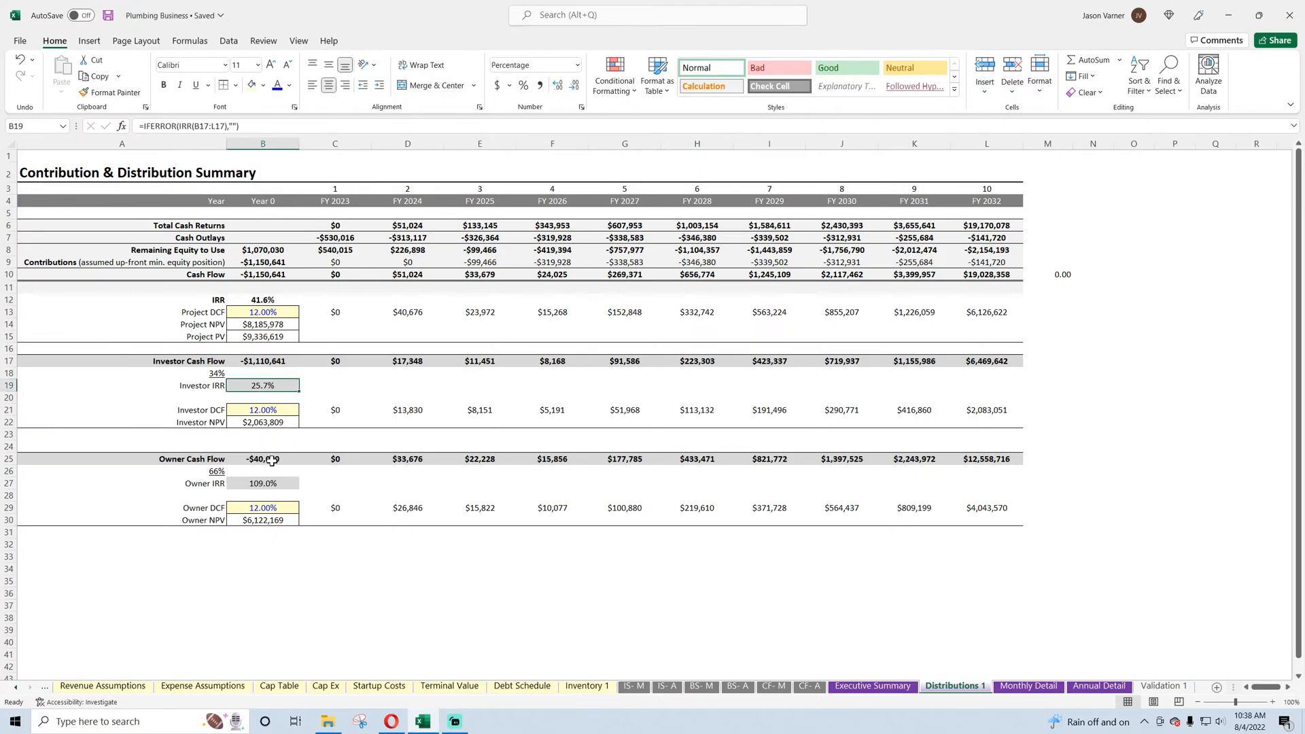
pyautogui.click(269, 483)
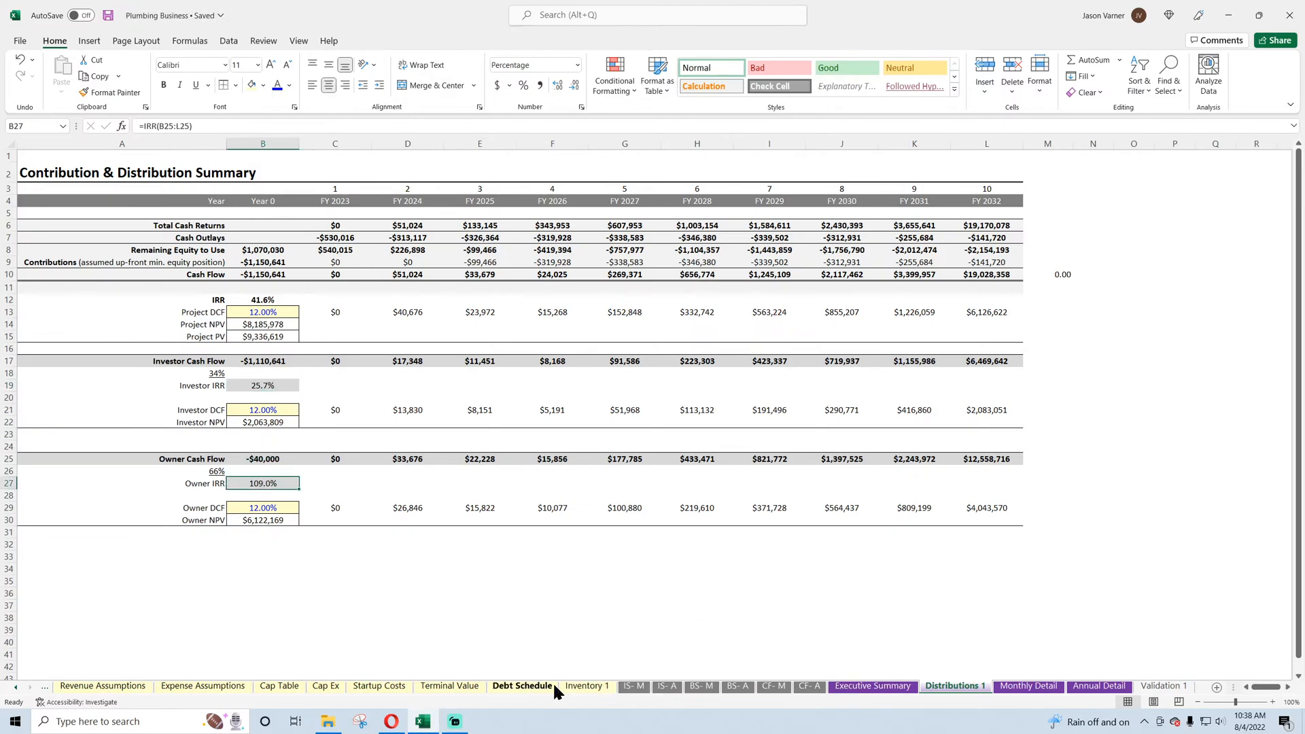
# - Examine the Cap Table's annual distribution summary formulas for the outside investors and the check rows below the founder totals
pyautogui.click(286, 687)
pyautogui.moveTo(1261, 688); pyautogui.dragTo(1272, 690)
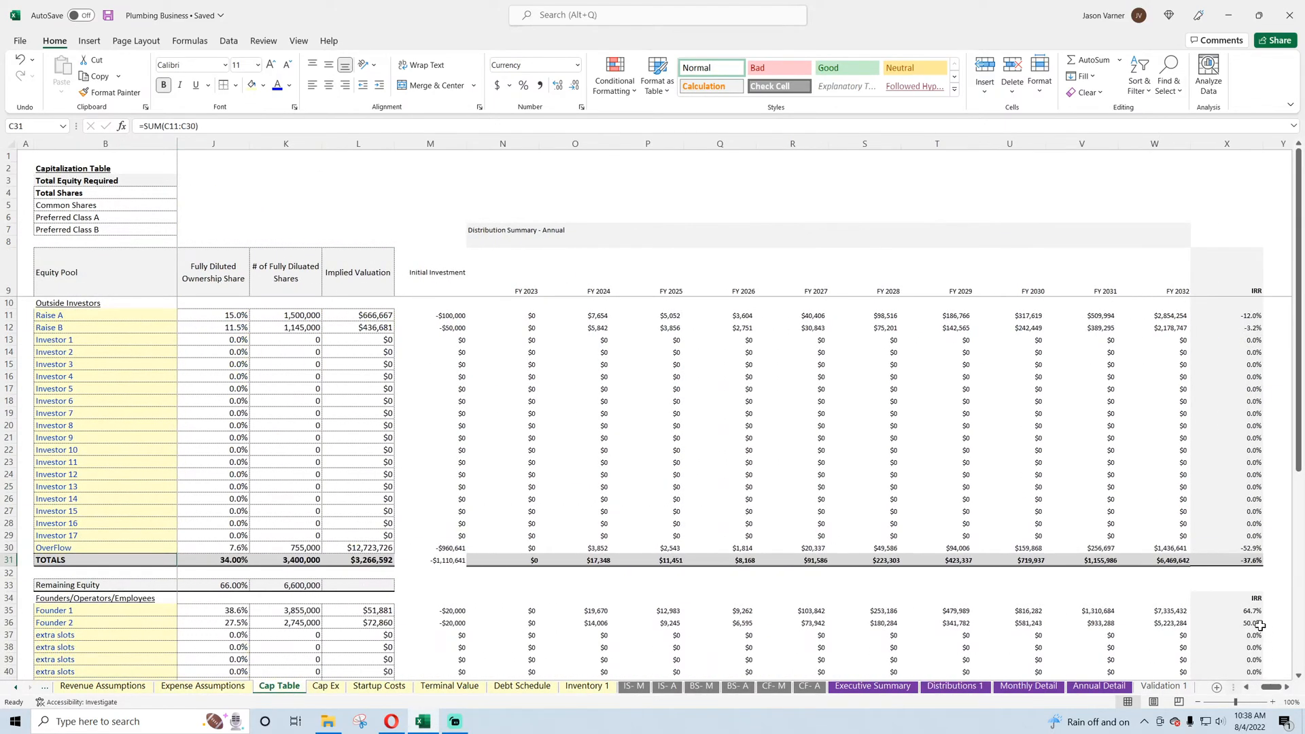
pyautogui.click(545, 318)
pyautogui.click(515, 348)
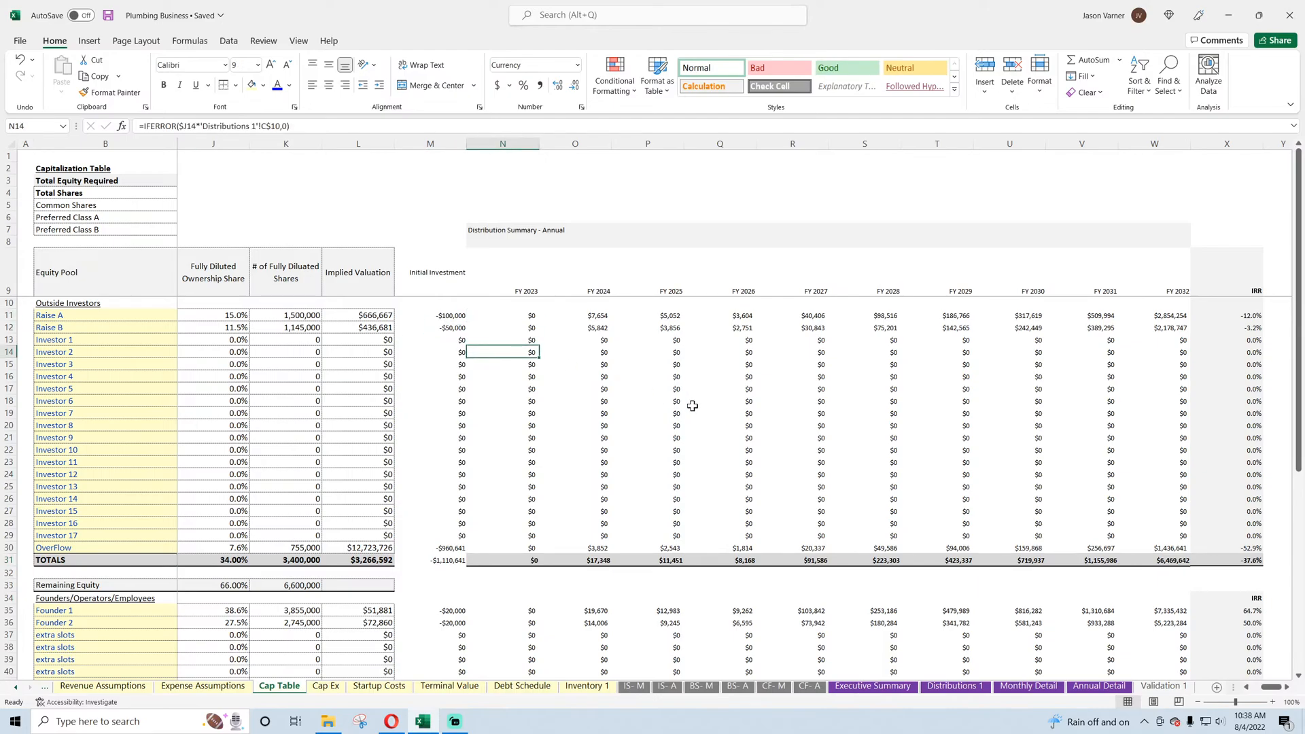
pyautogui.scroll(-7, 692, 406)
pyautogui.scroll(7, 691, 408)
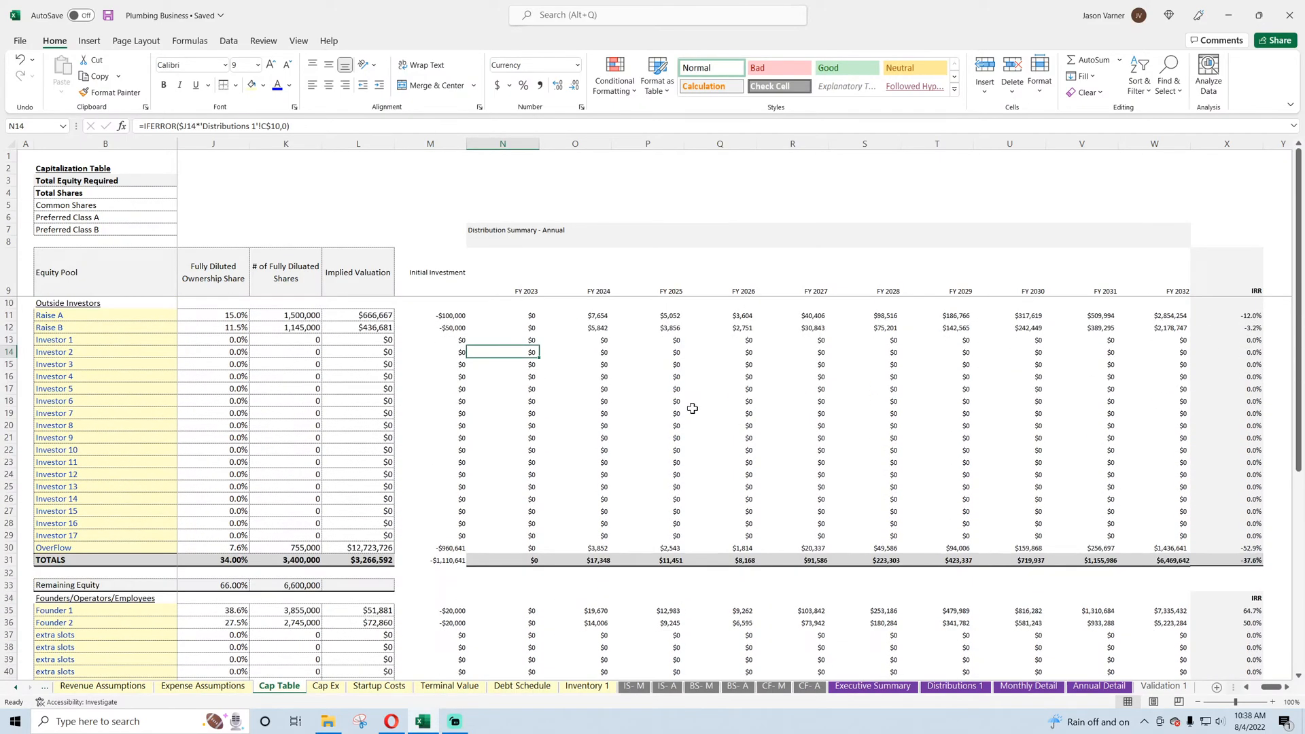
pyautogui.click(523, 315)
pyautogui.click(522, 340)
pyautogui.click(516, 376)
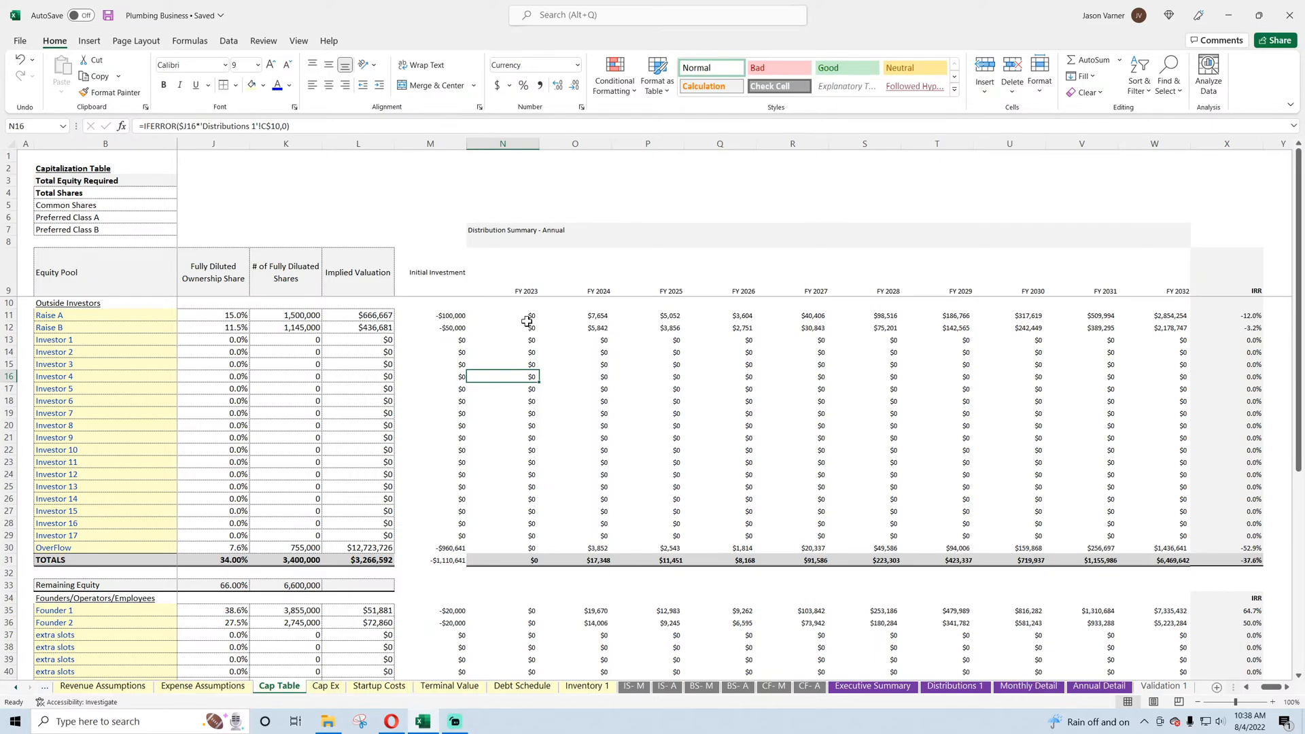
pyautogui.scroll(-11, 587, 406)
pyautogui.click(603, 487)
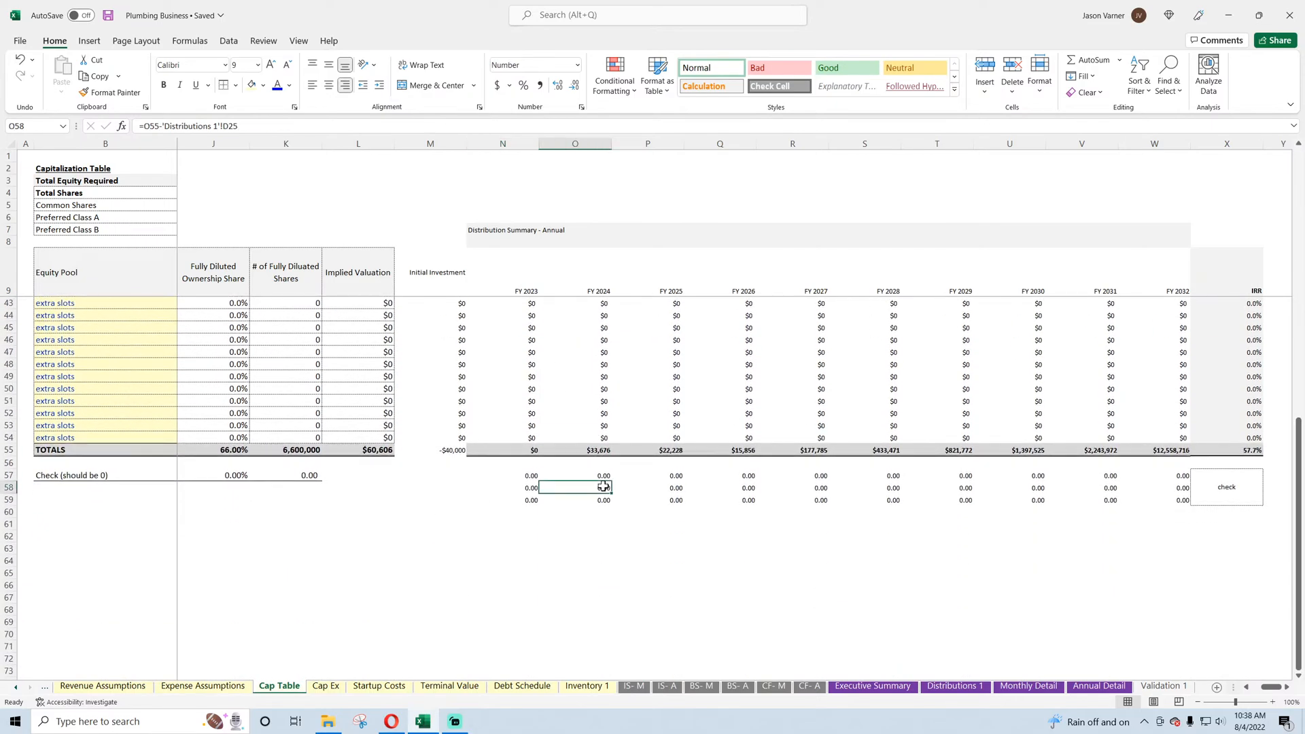
pyautogui.scroll(11, 603, 486)
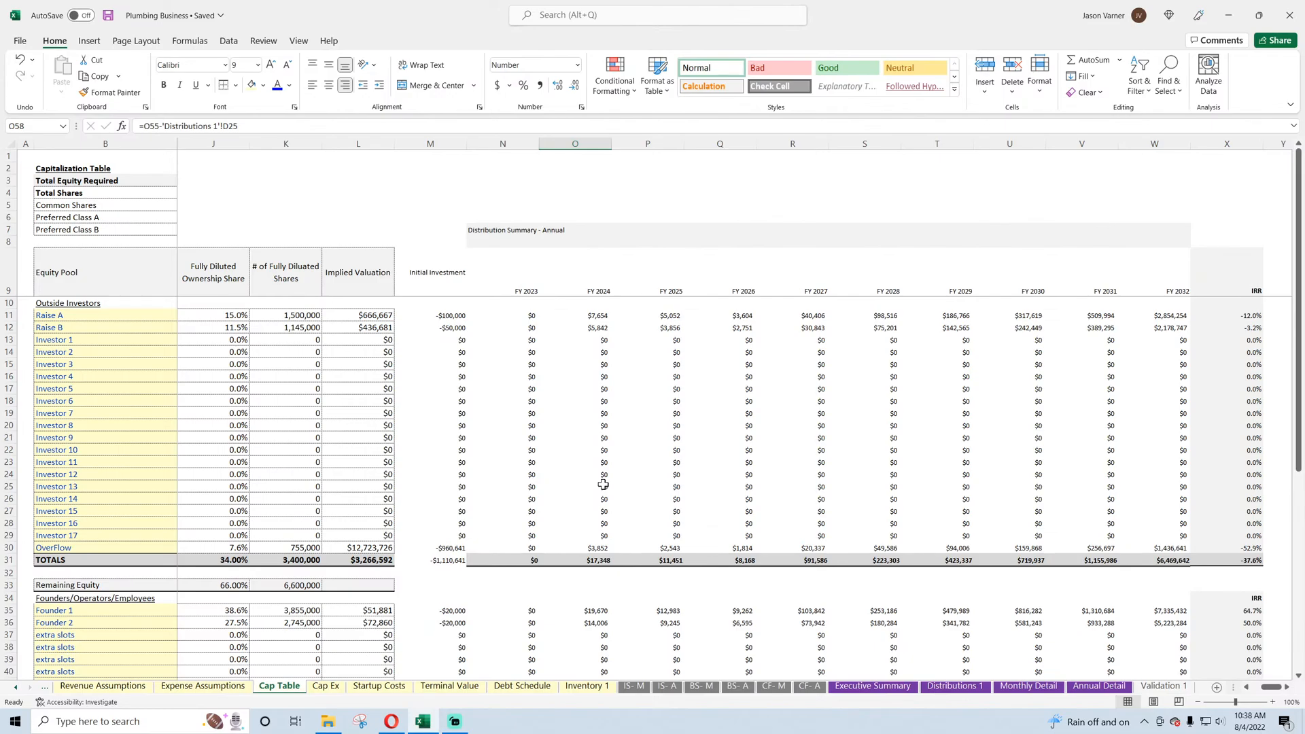
# - Extend the outside investors' total IRR range in X31 through FY 2032 (W31)
pyautogui.doubleClick(1250, 560)
pyautogui.moveTo(828, 568); pyautogui.dragTo(1186, 563)
pyautogui.press('Return')
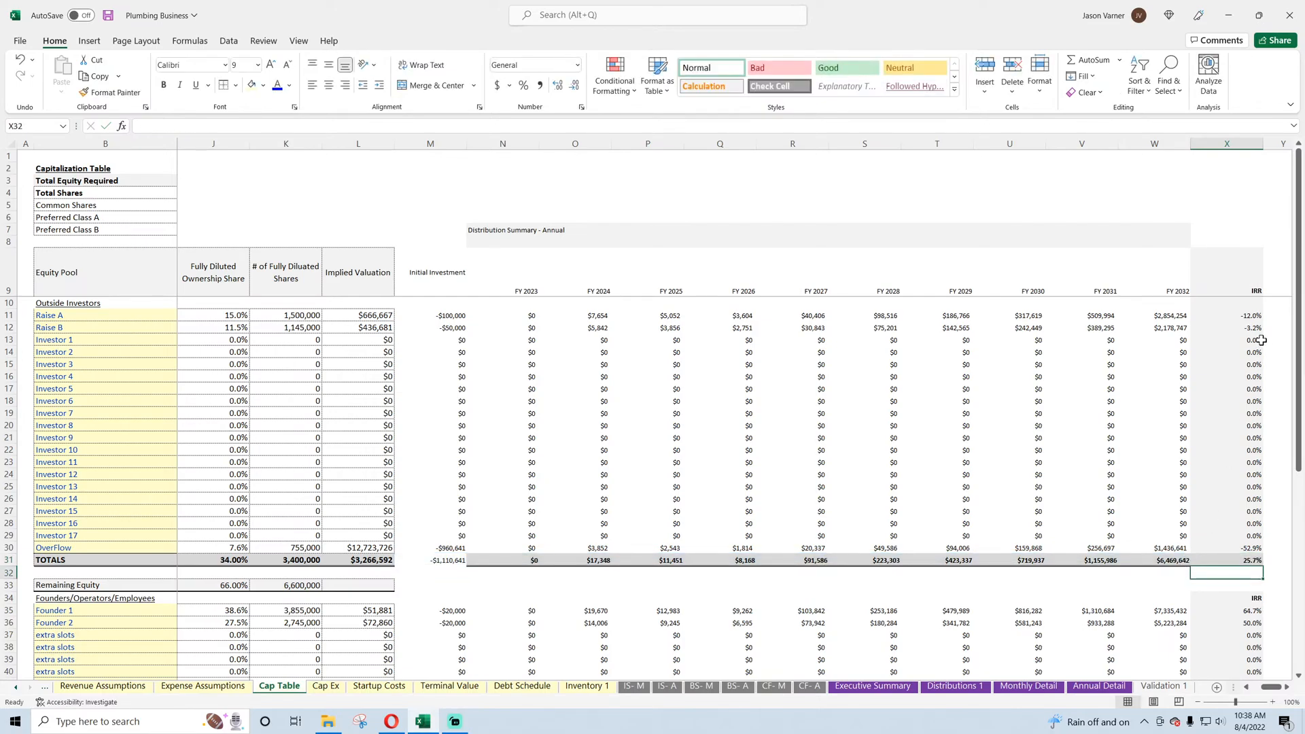
# - Change the Raise A IRR in X11 to cover M11:W11 and fill the formula down to X30
pyautogui.doubleClick(1244, 317)
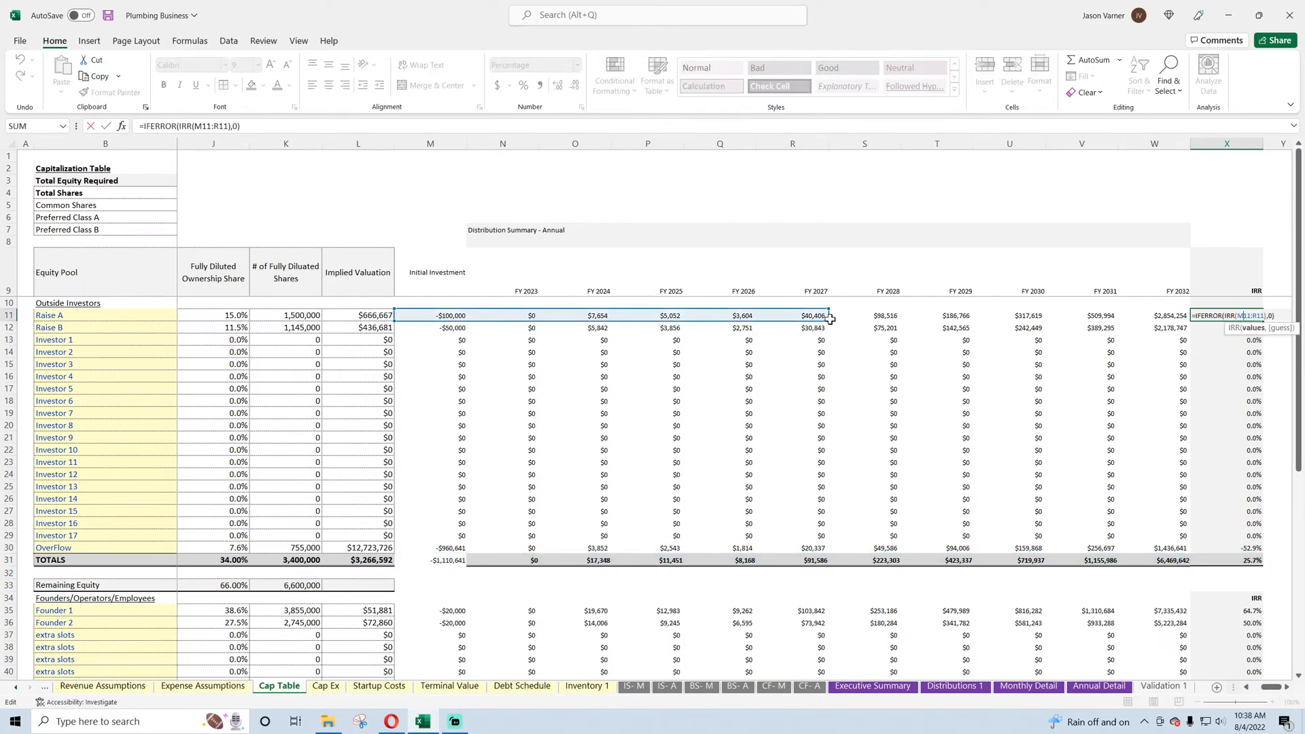
pyautogui.moveTo(830, 319); pyautogui.dragTo(1262, 549)
pyautogui.press('Return')
pyautogui.click(1256, 318)
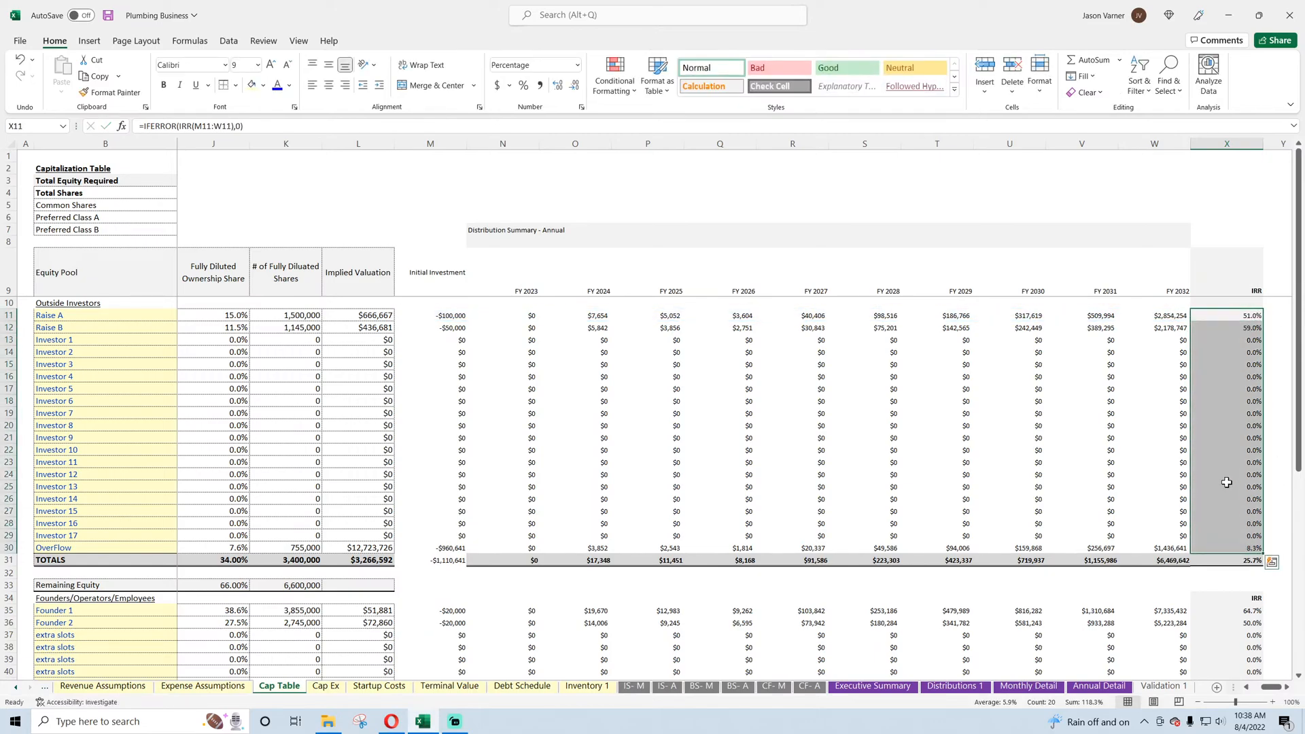
# - Extend the Founder 1 IRR range in X35 through W35 and fill the formula down the founder rows
pyautogui.scroll(-3, 1227, 483)
pyautogui.doubleClick(1203, 477)
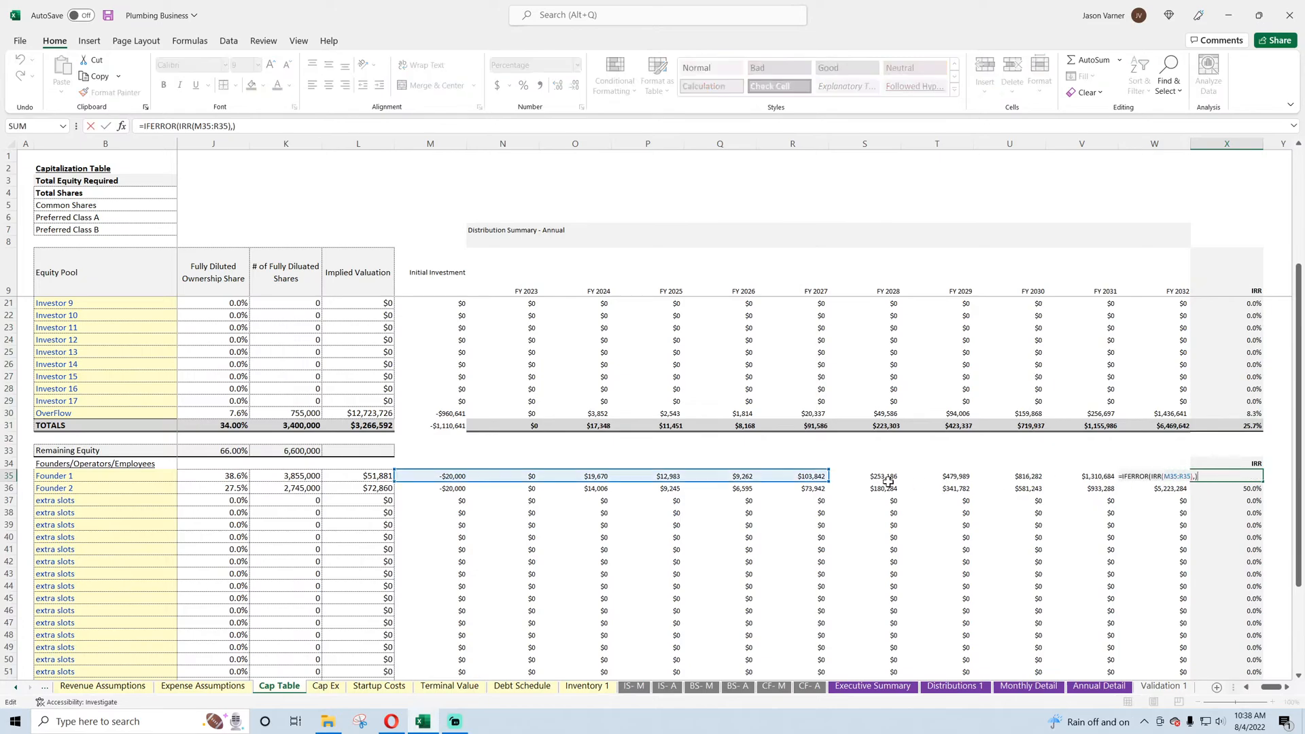
pyautogui.moveTo(830, 477); pyautogui.dragTo(1262, 655)
pyautogui.press('Return')
pyautogui.click(1243, 476)
# - Extend the founders' total IRR formula in X55 to cover M55:W55
pyautogui.doubleClick(1243, 659)
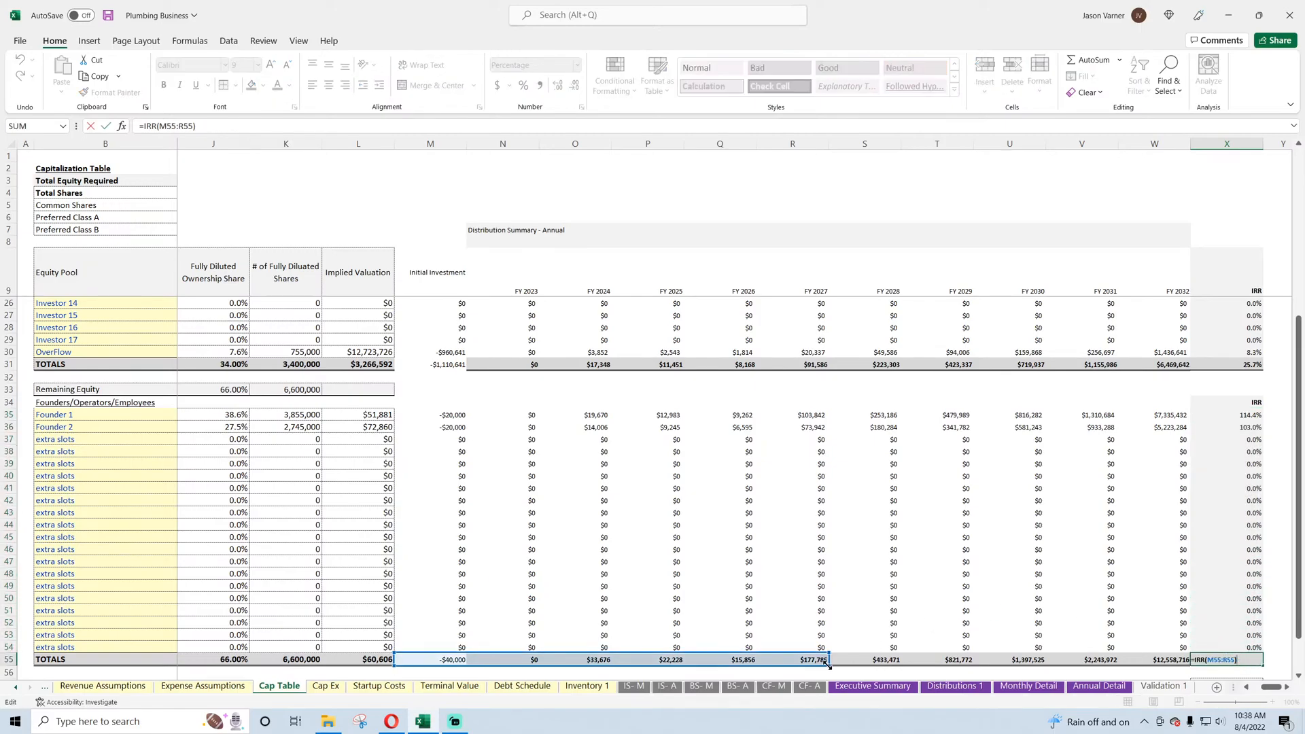
pyautogui.moveTo(828, 664); pyautogui.dragTo(1188, 663)
pyautogui.press('Return')
pyautogui.scroll(-4, 991, 527)
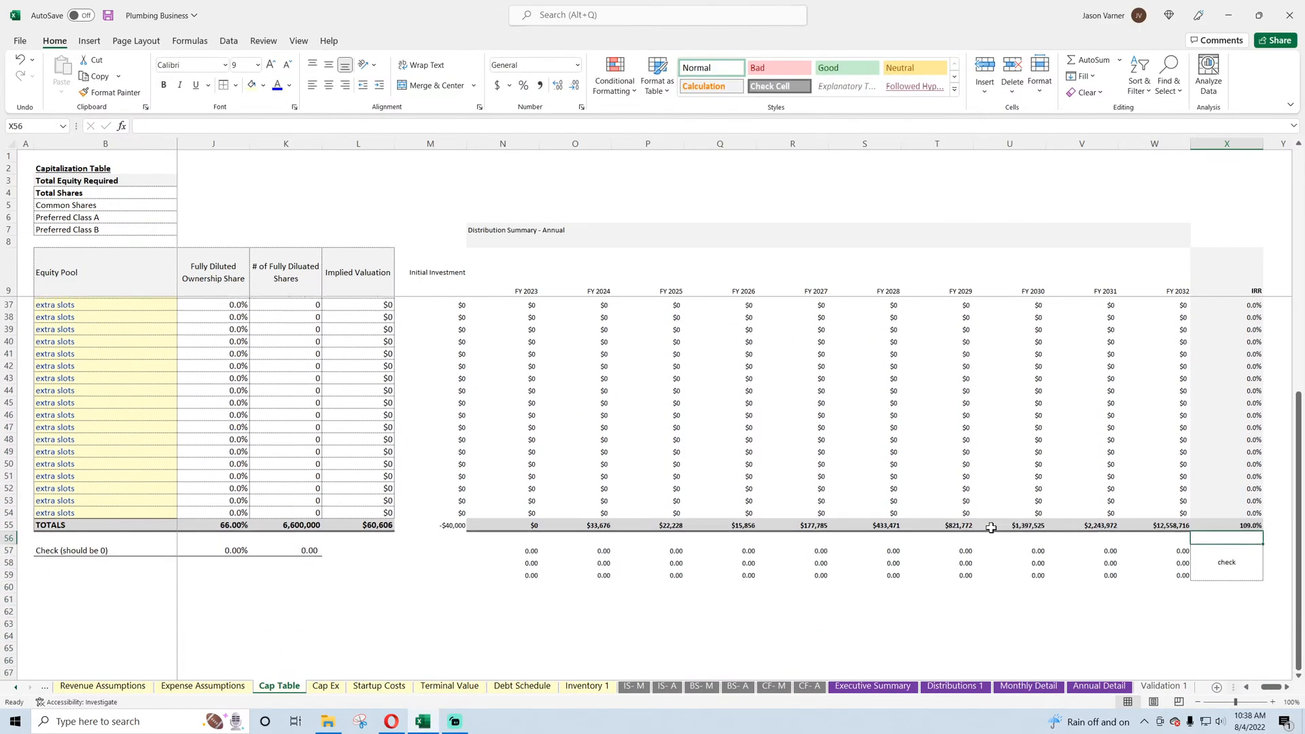
pyautogui.click(1241, 518)
# - Compare the Cap Table's total IRRs with the Investor IRR and Owner IRR on Distributions 1, and save the workbook
pyautogui.scroll(4, 1136, 501)
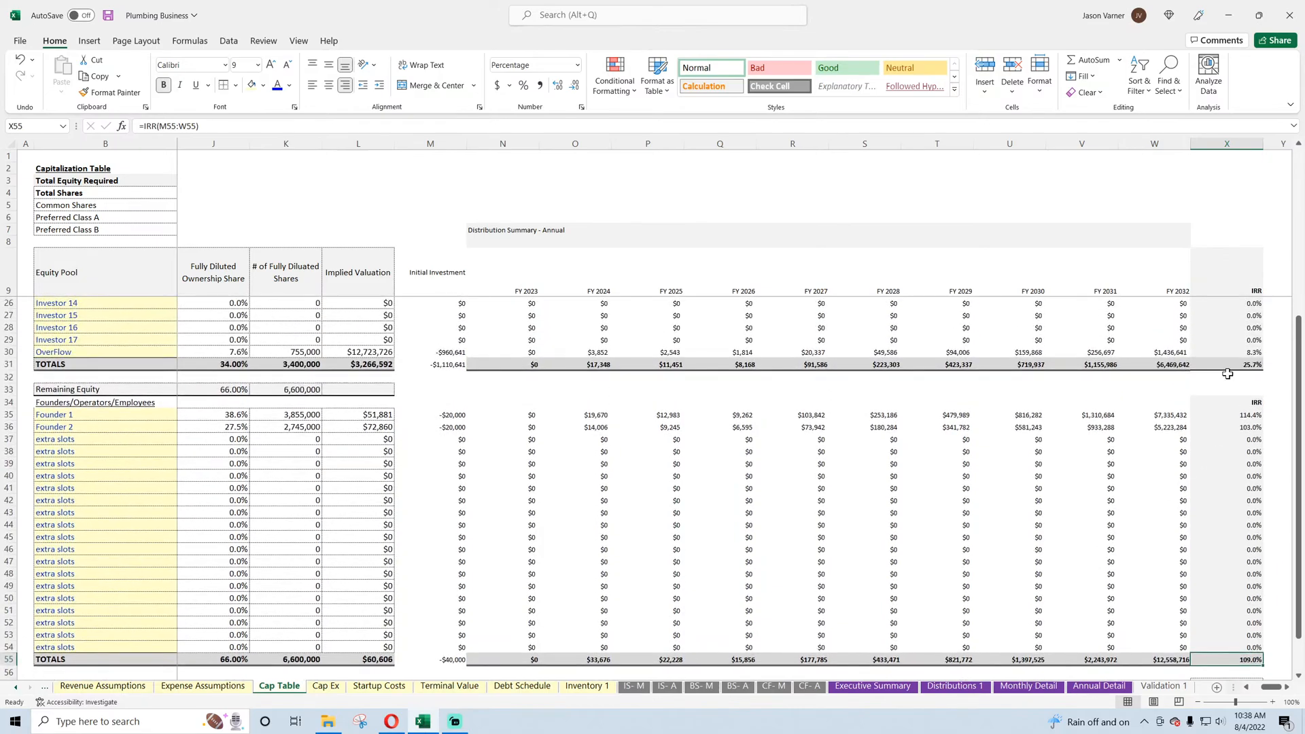
pyautogui.click(1226, 364)
pyautogui.click(951, 687)
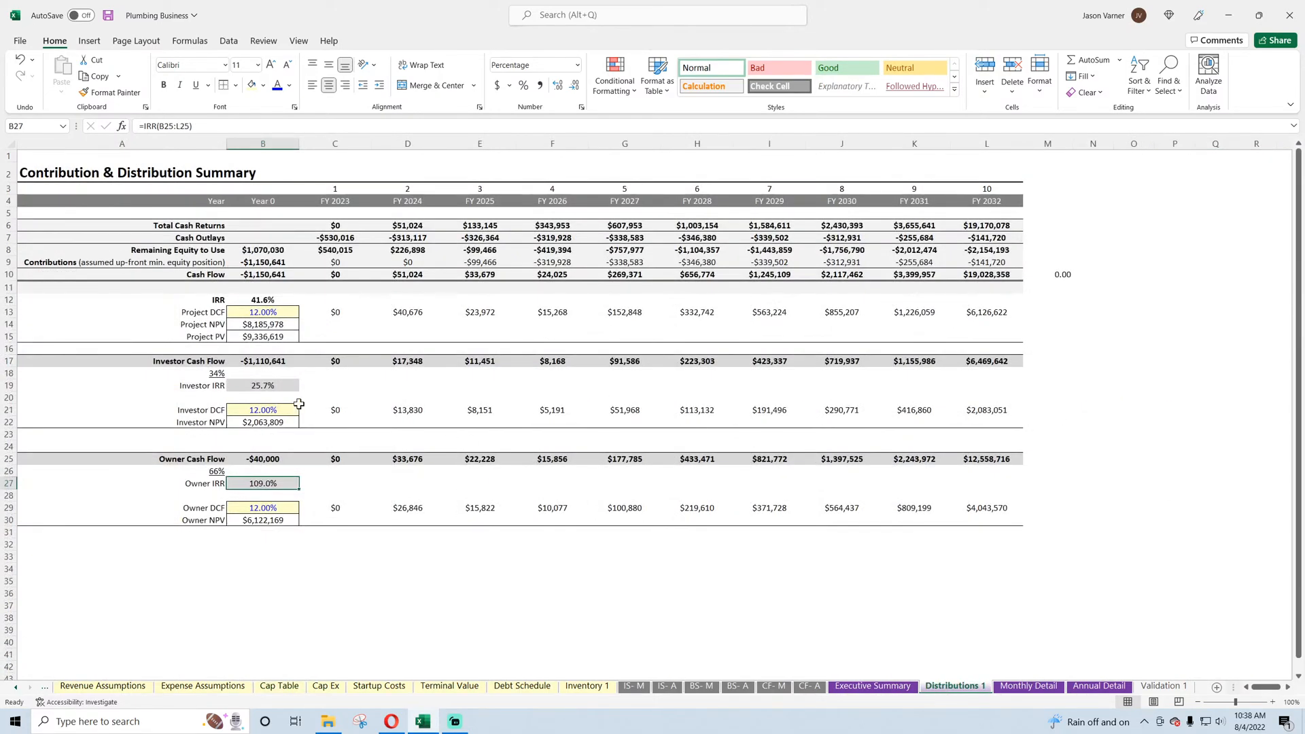
pyautogui.click(275, 385)
pyautogui.click(266, 484)
pyautogui.click(106, 16)
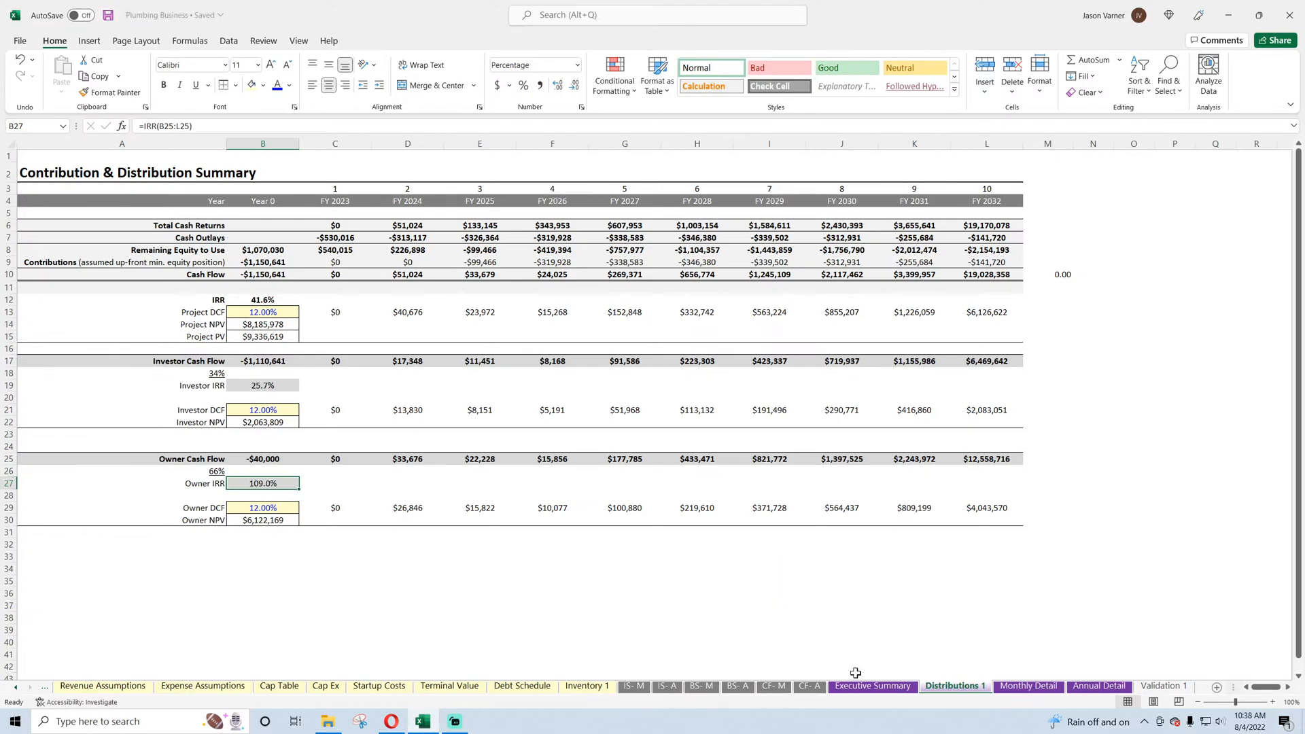
# - Check the project, investor and owner IRR and equity required formulas on the Executive Summary against their Distributions 1 sources
pyautogui.click(873, 686)
pyautogui.scroll(7, 849, 641)
pyautogui.scroll(-7, 715, 580)
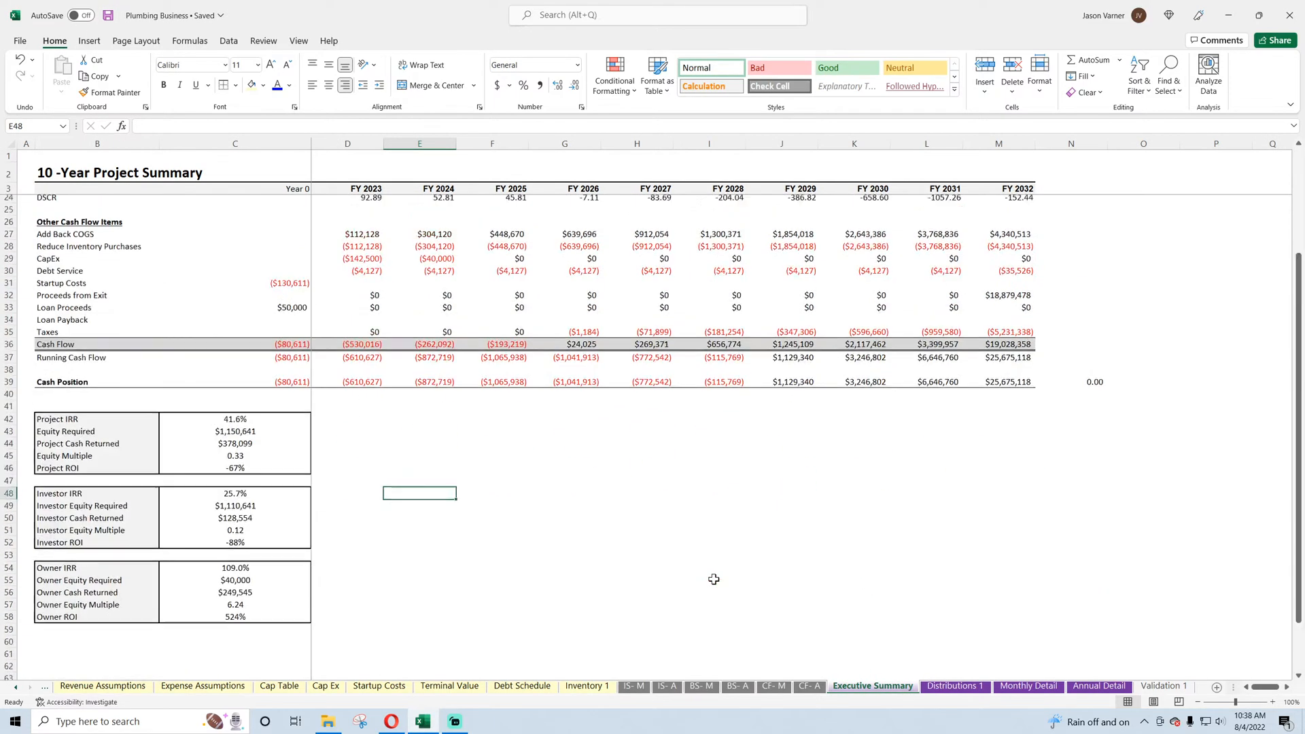
pyautogui.scroll(4, 476, 557)
pyautogui.click(233, 534)
pyautogui.scroll(-4, 250, 482)
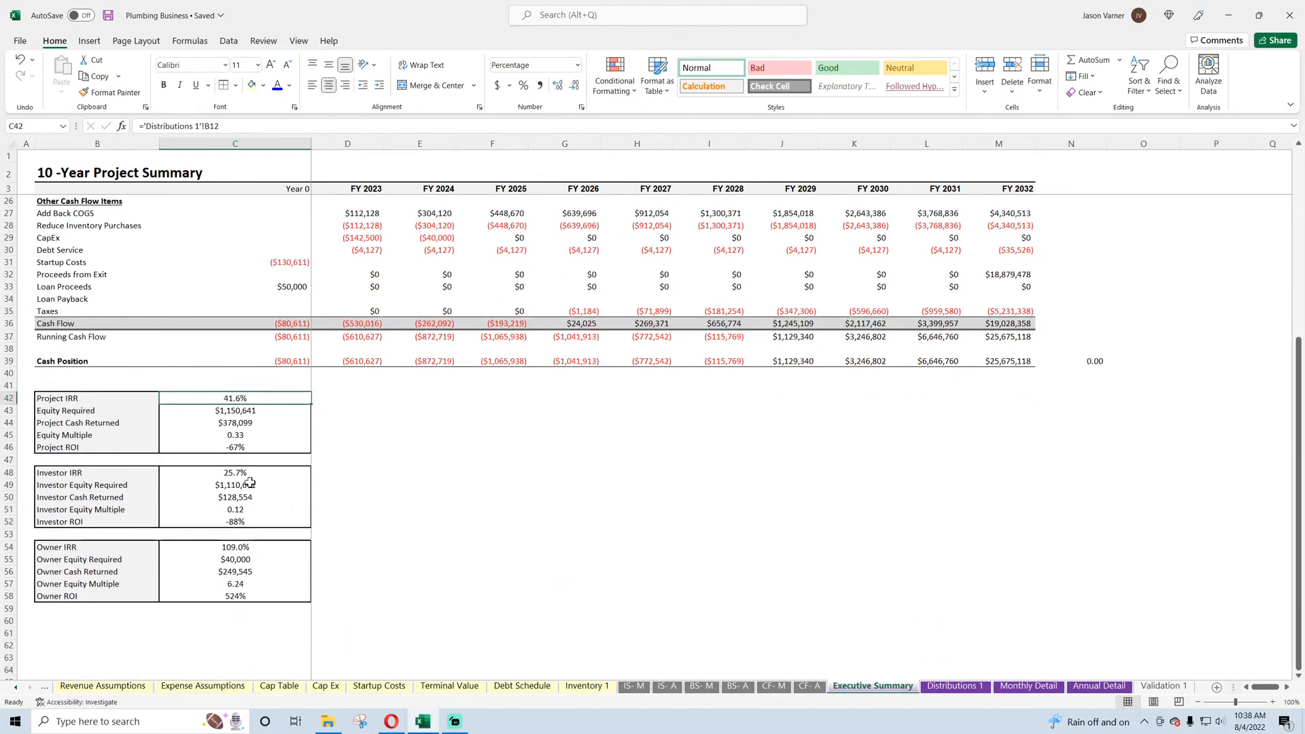
pyautogui.click(950, 686)
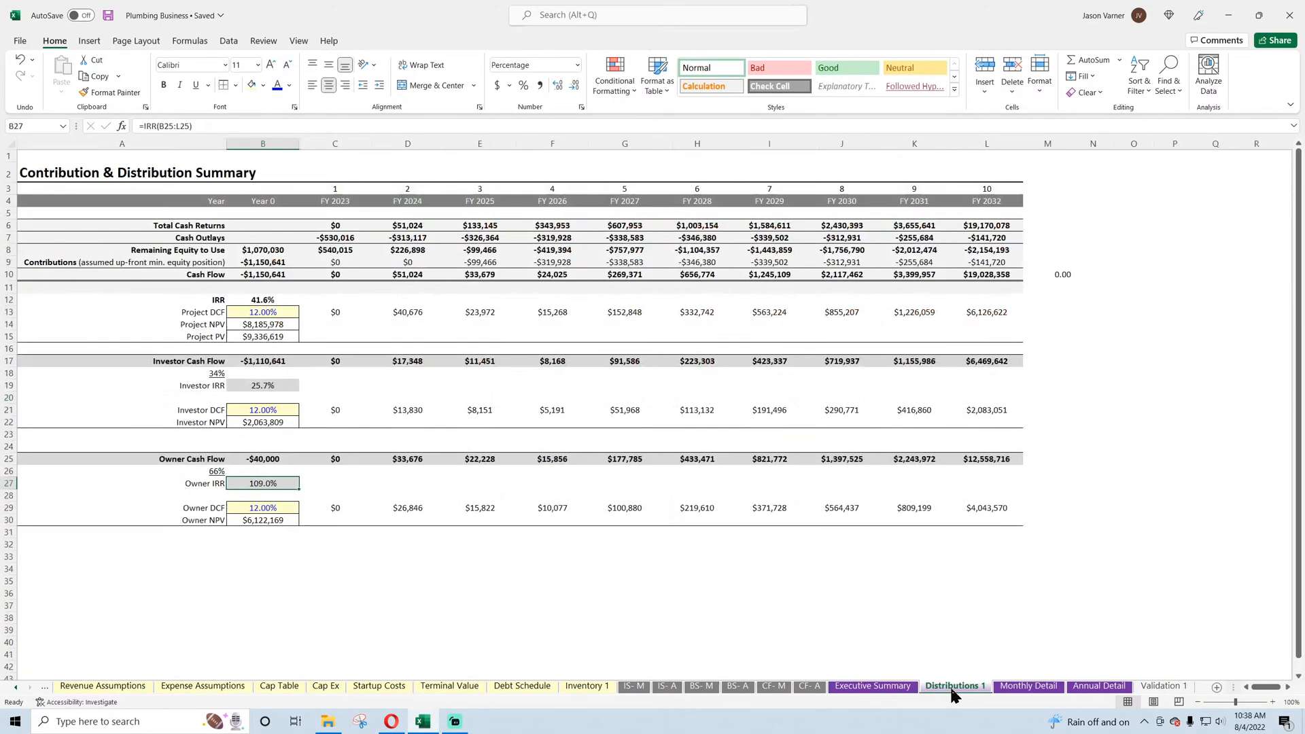
pyautogui.click(877, 686)
pyautogui.click(237, 473)
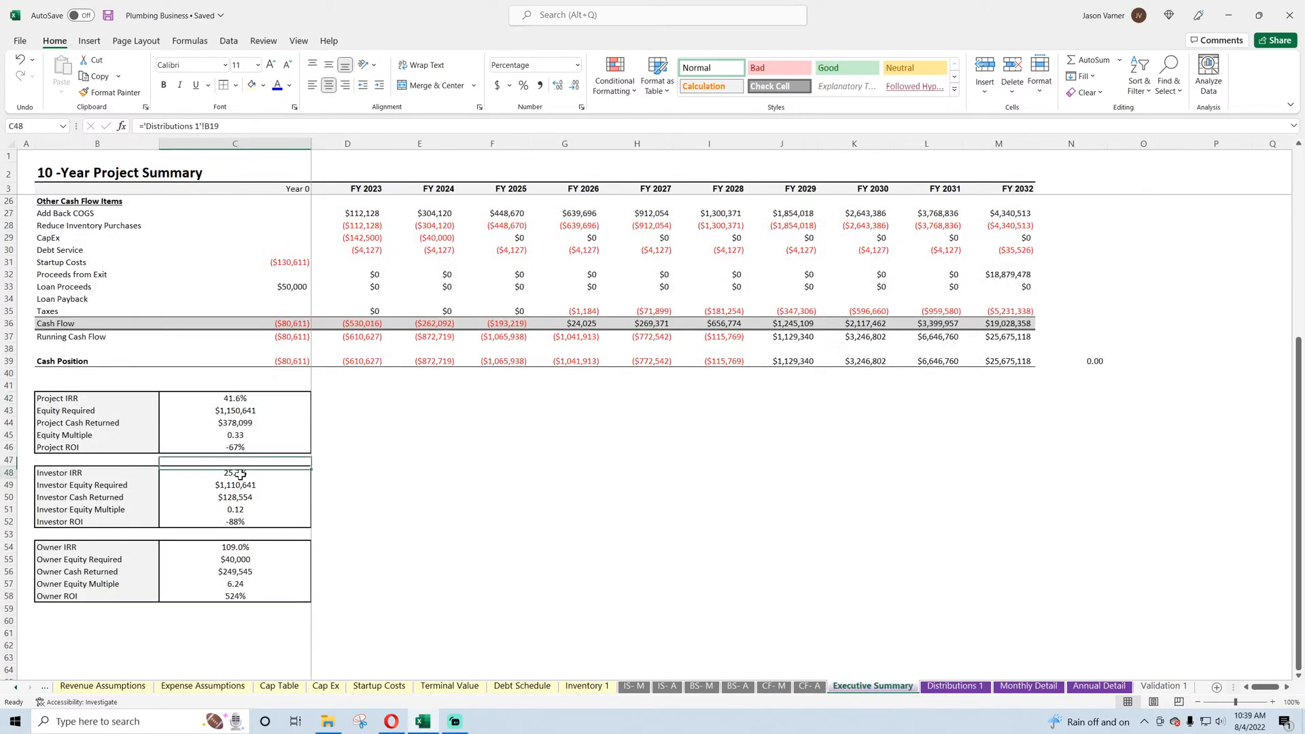
pyautogui.click(244, 549)
pyautogui.click(235, 408)
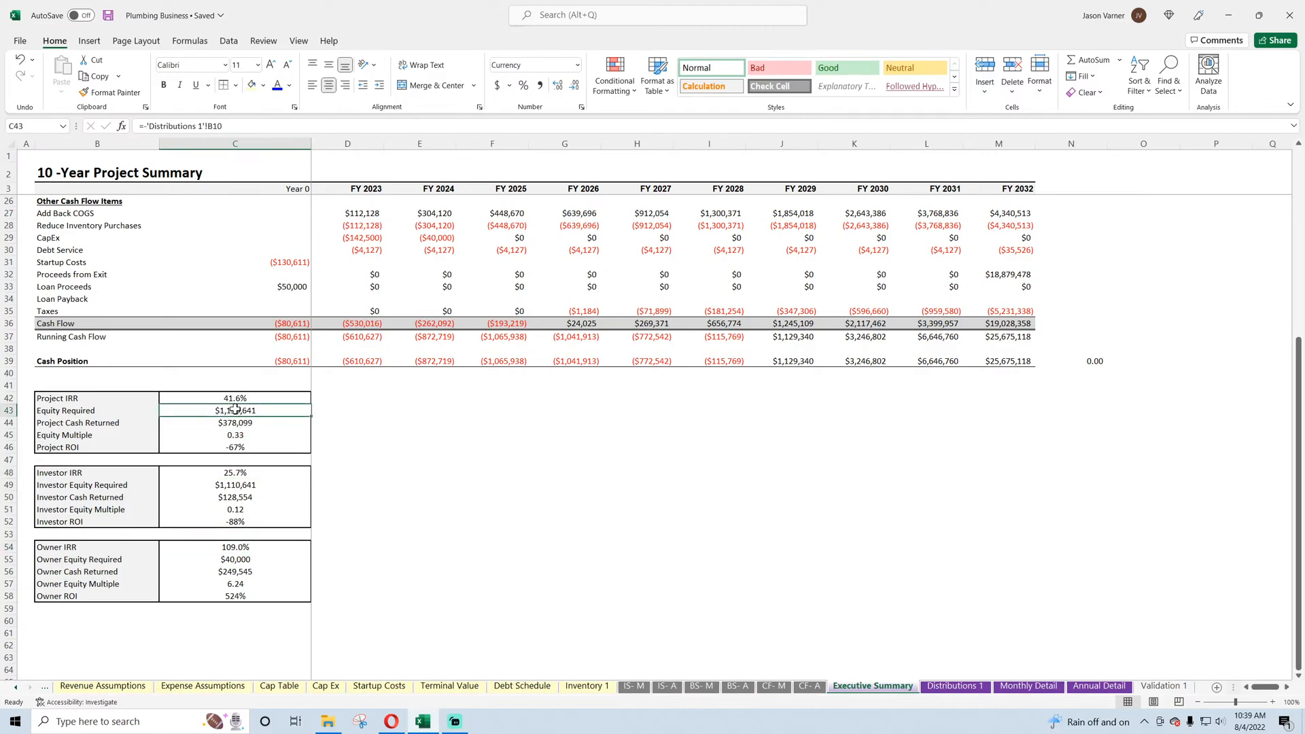
pyautogui.click(246, 486)
pyautogui.click(235, 556)
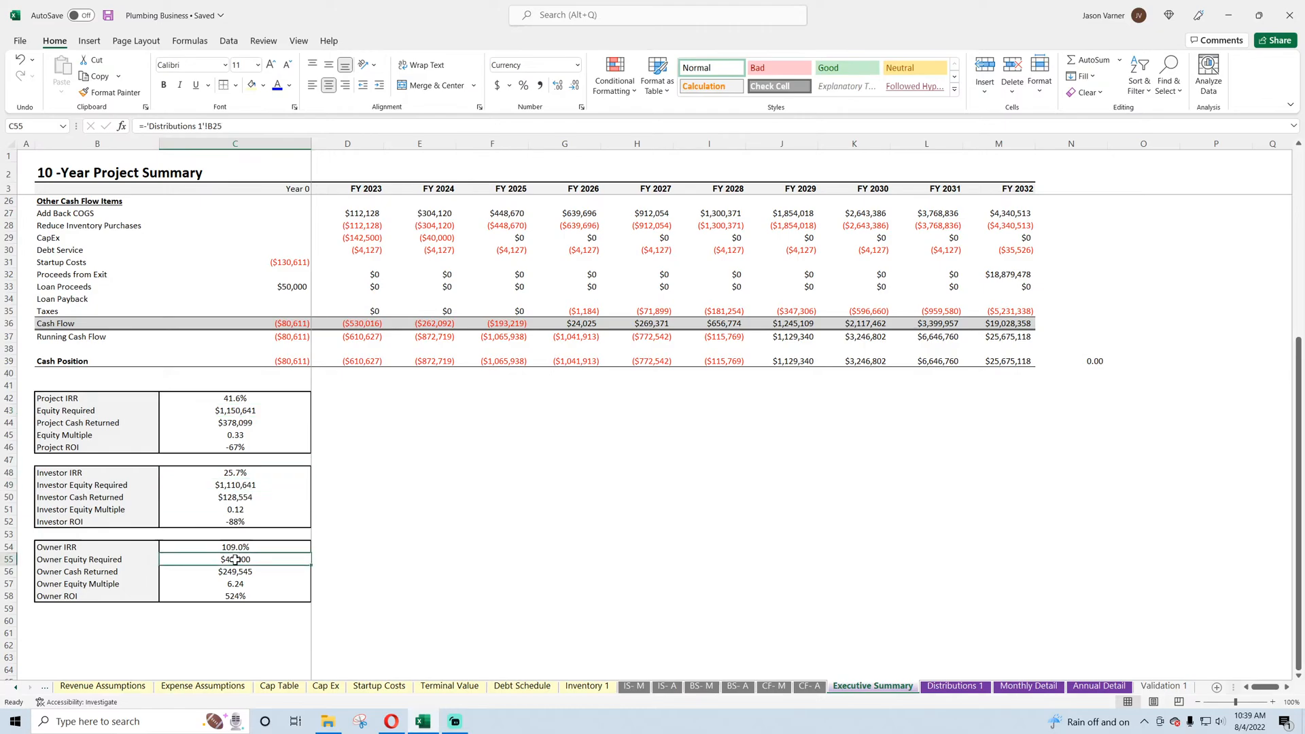
# - Extend the Project Cash Returned formula in C44 to sum C10:L10 on Distributions 1
pyautogui.click(242, 424)
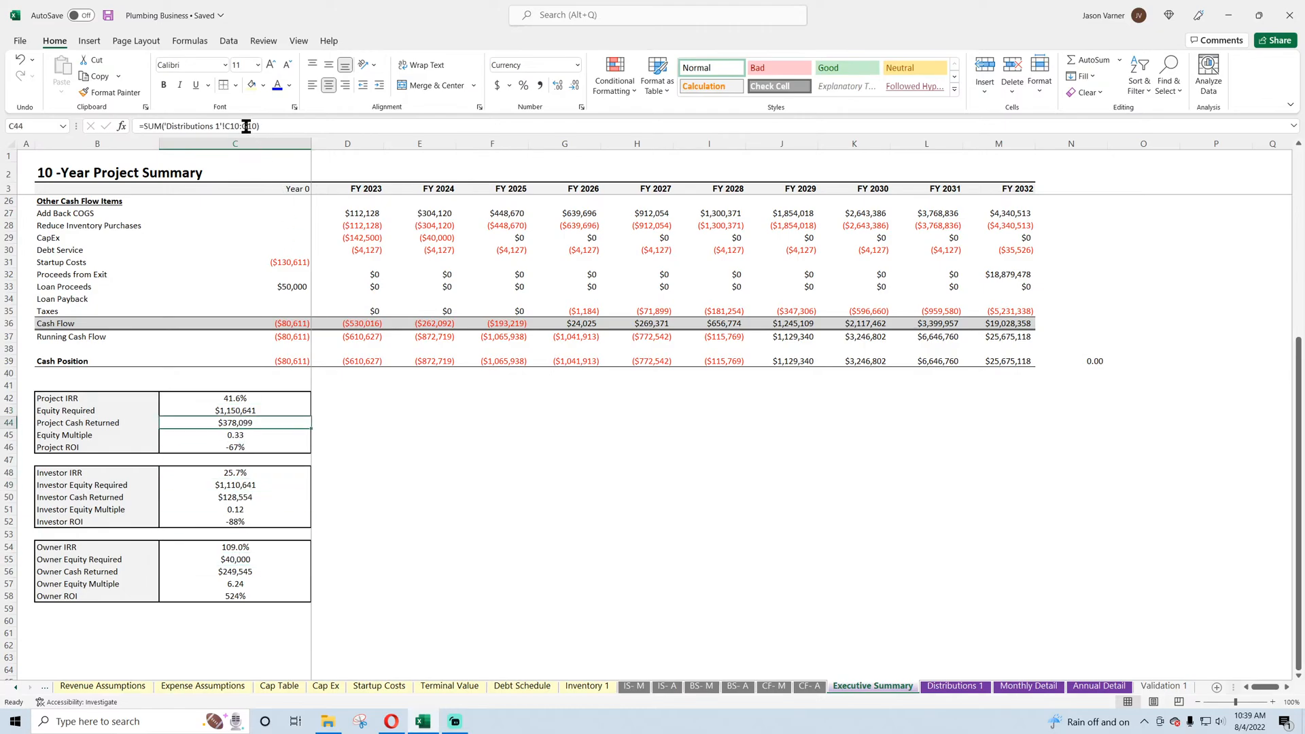
pyautogui.click(951, 685)
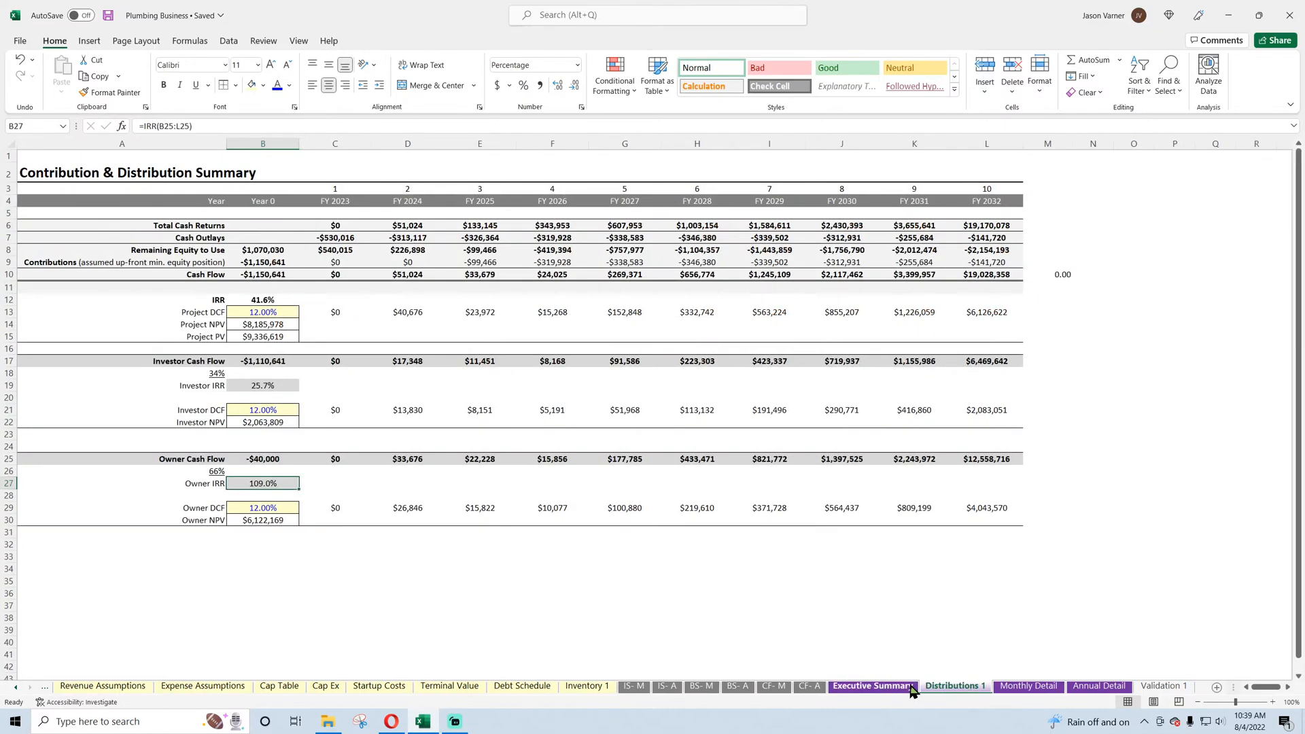
pyautogui.click(872, 686)
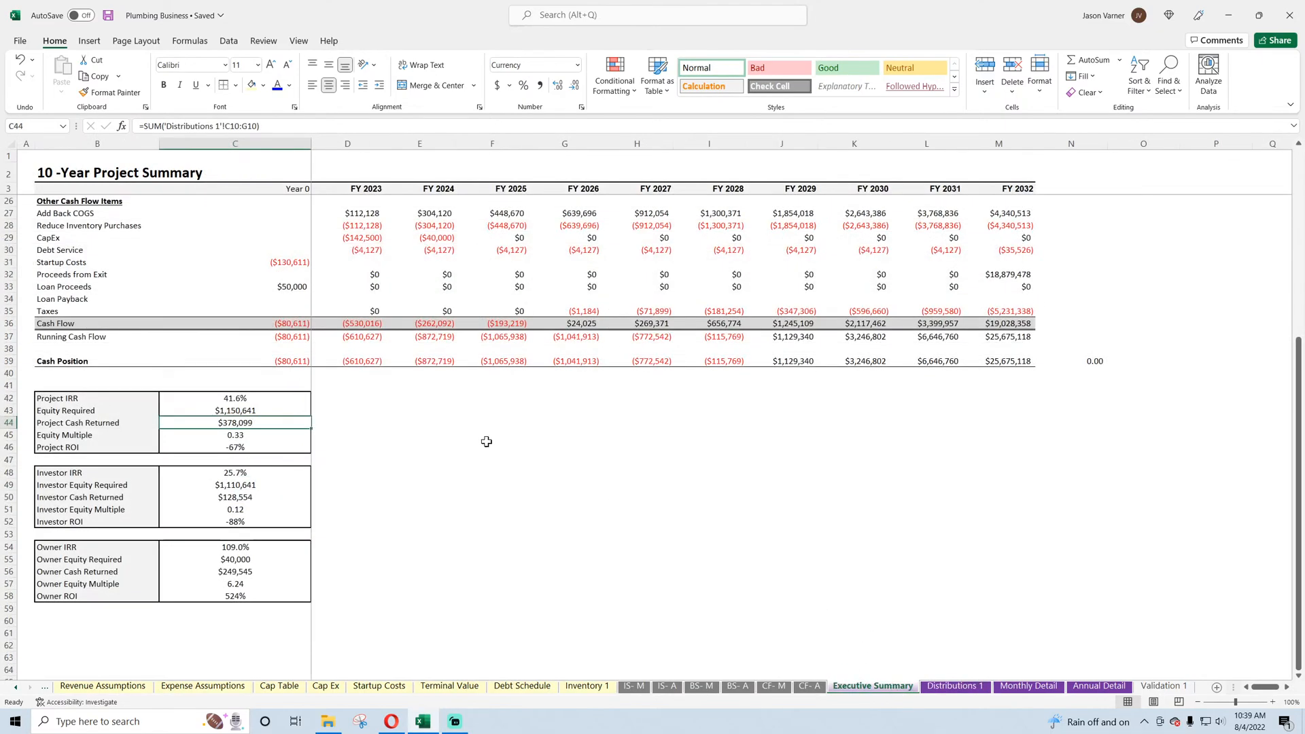
pyautogui.click(249, 126)
pyautogui.press('BackSpace')
pyautogui.press('Return')
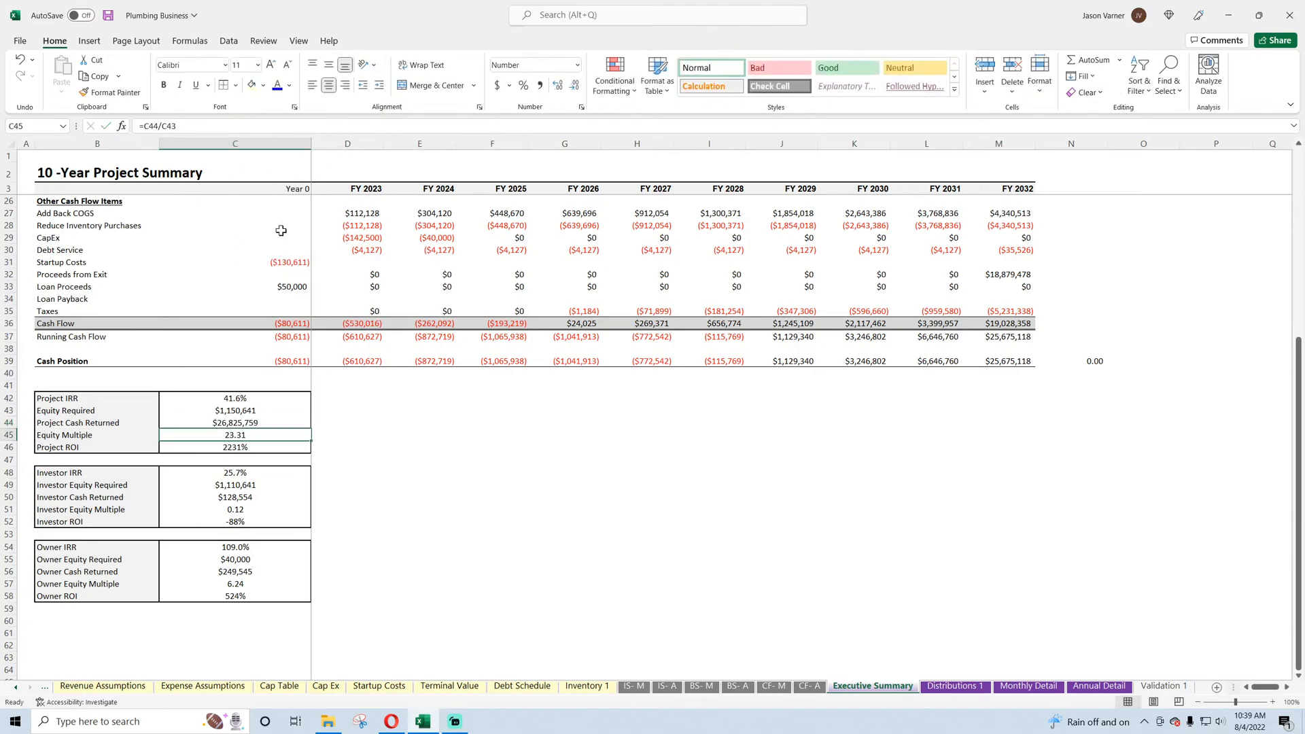
# - Extend the Investor Cash Returned formula in C50 to sum C17:L17 on Distributions 1
pyautogui.click(238, 498)
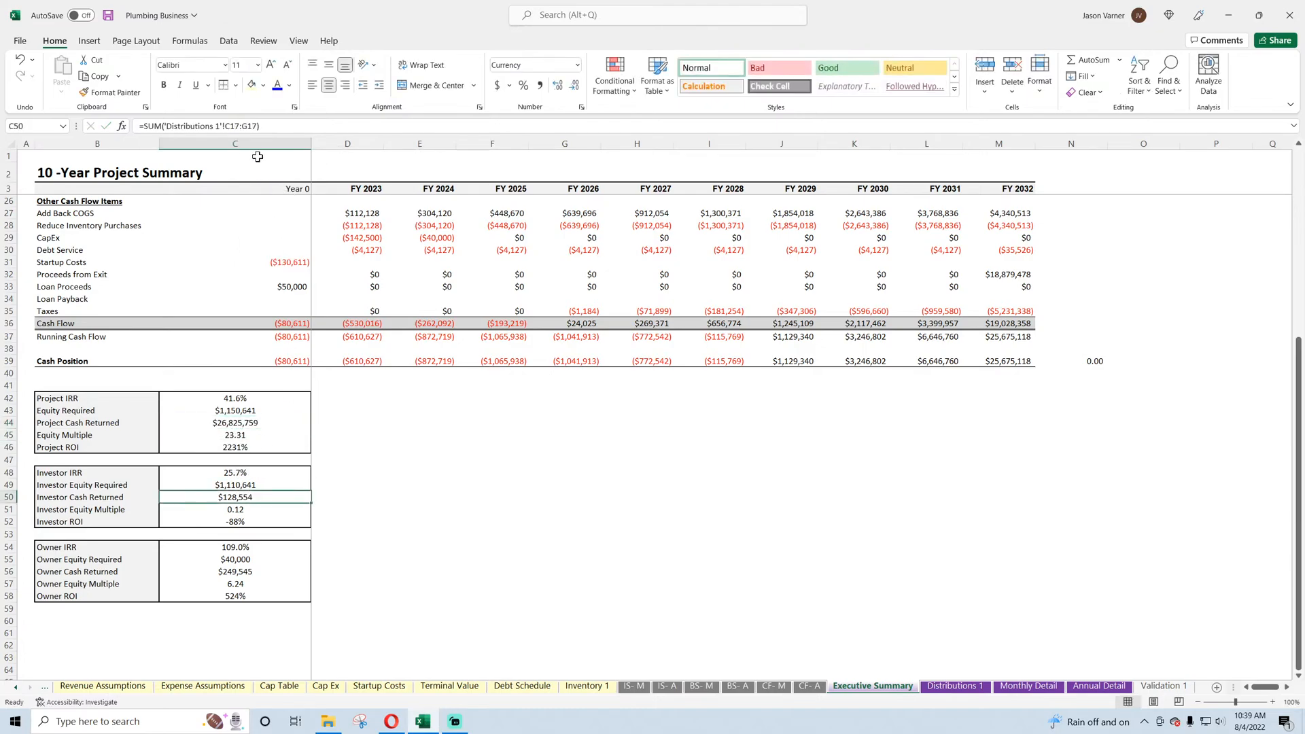
pyautogui.click(248, 125)
pyautogui.press('BackSpace')
pyautogui.write('L')
pyautogui.press('Return')
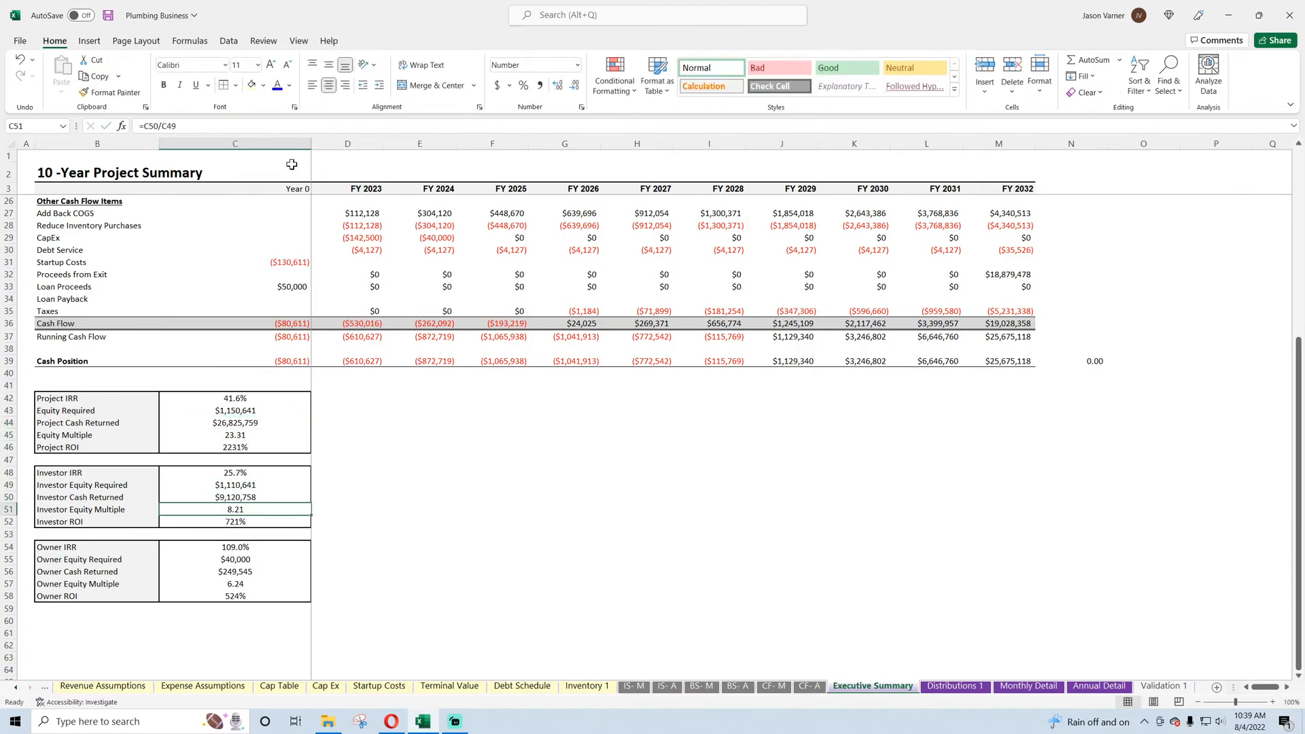
# - Extend the Owner Cash Returned formula in C56 to sum C25:L25 on Distributions 1
pyautogui.click(238, 572)
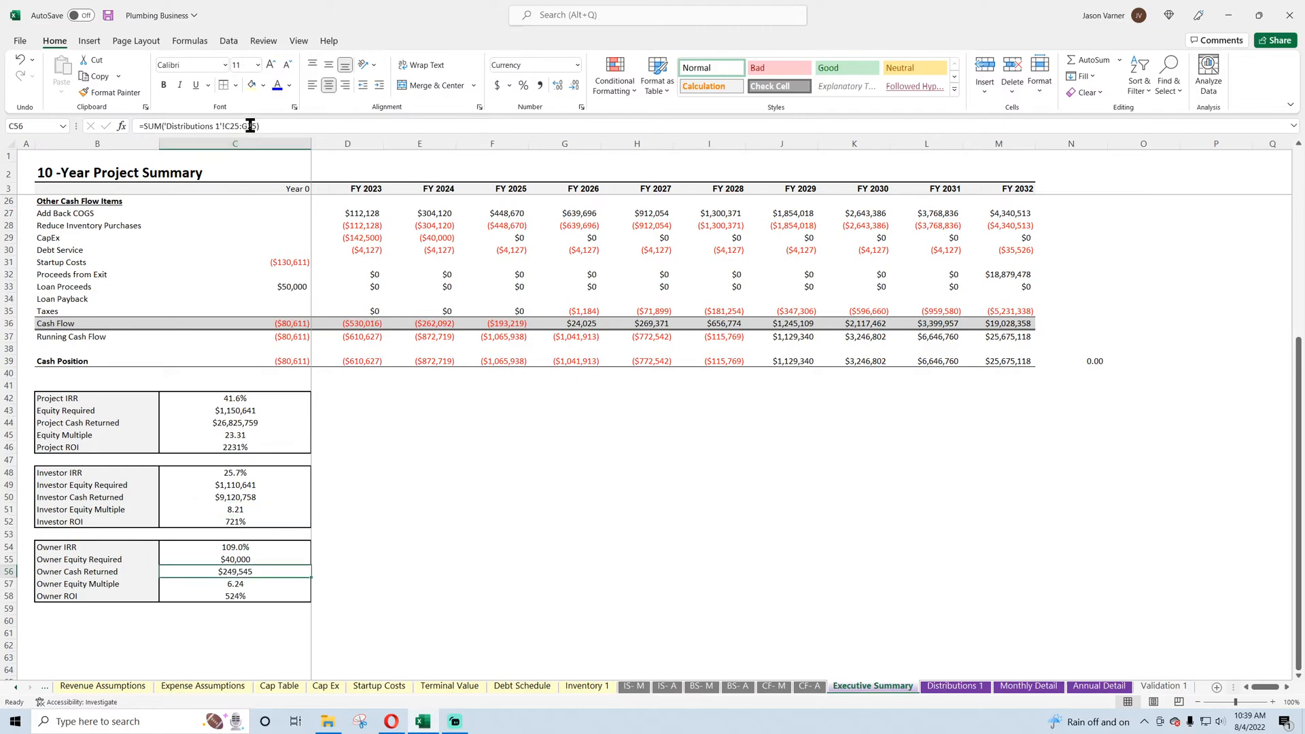
pyautogui.click(248, 126)
pyautogui.press('BackSpace')
pyautogui.write('L')
pyautogui.press('Return')
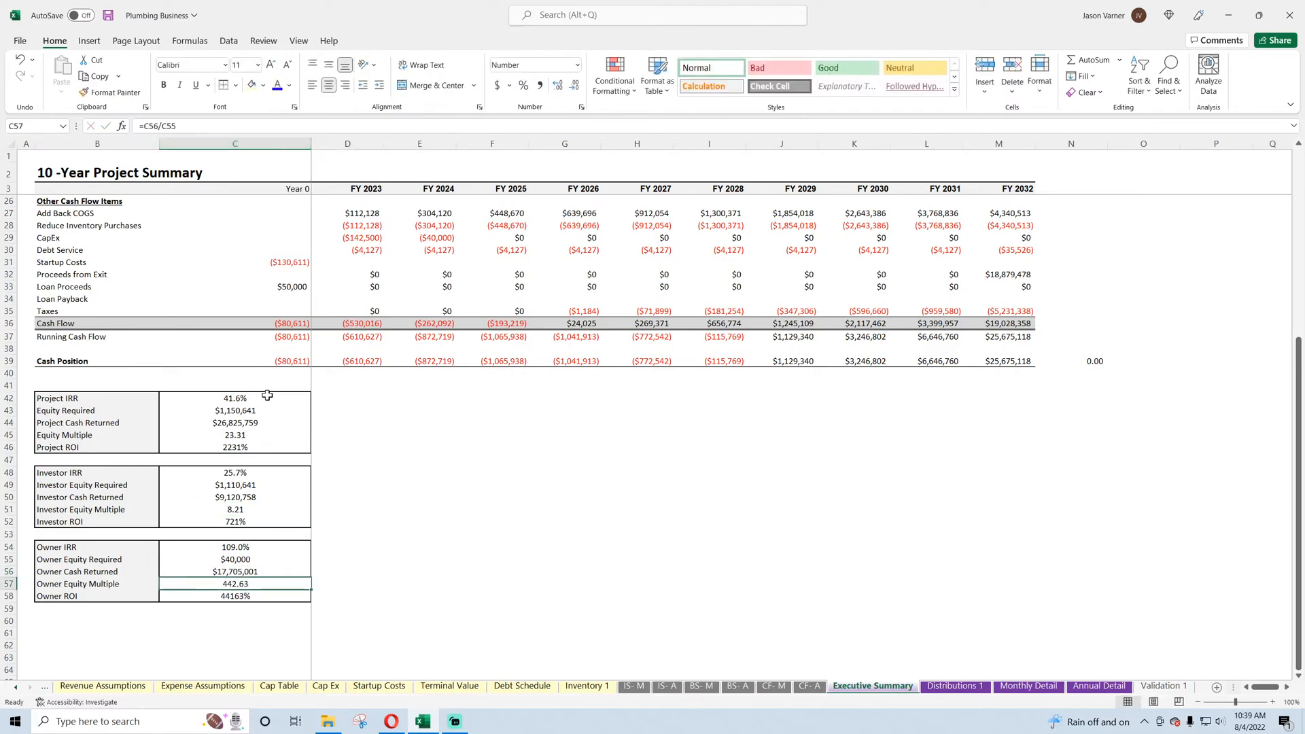
# - Check the three cash returned formulas against the project, investor and owner cash flow rows on Distributions 1
pyautogui.click(256, 422)
pyautogui.click(242, 496)
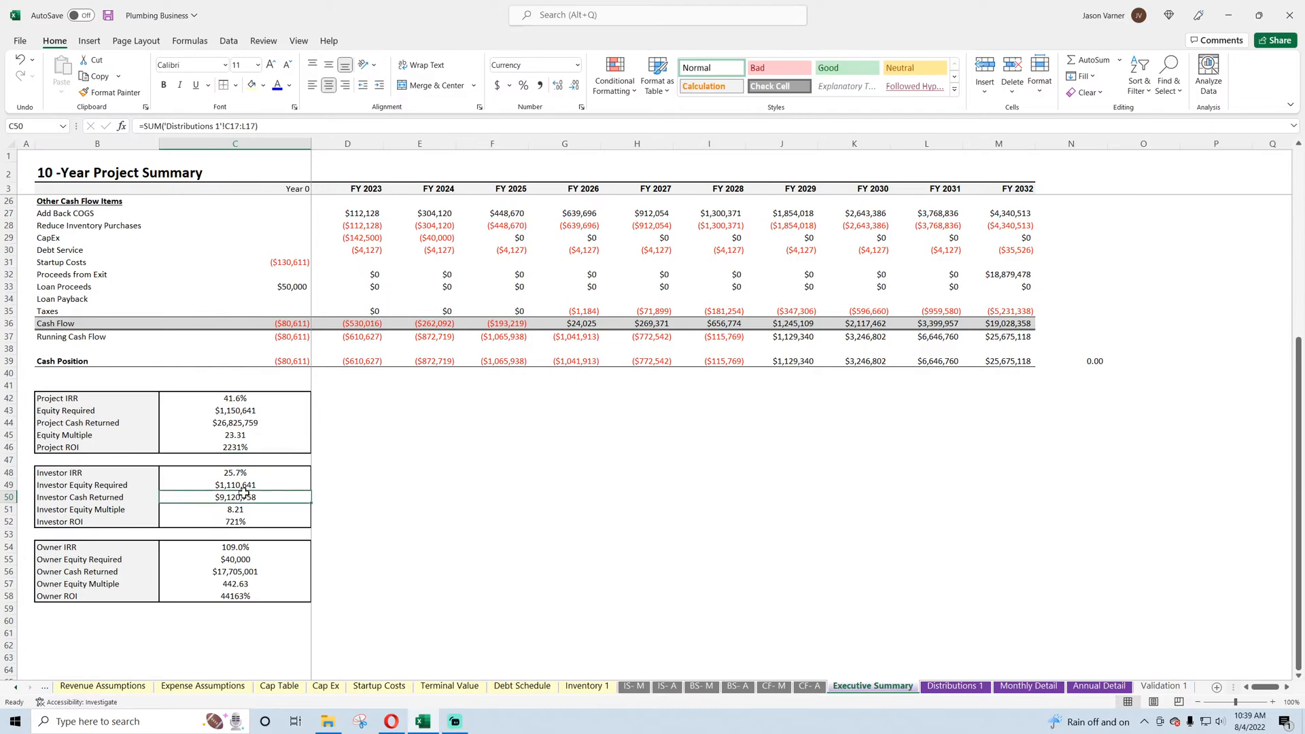
pyautogui.click(244, 573)
pyautogui.click(952, 686)
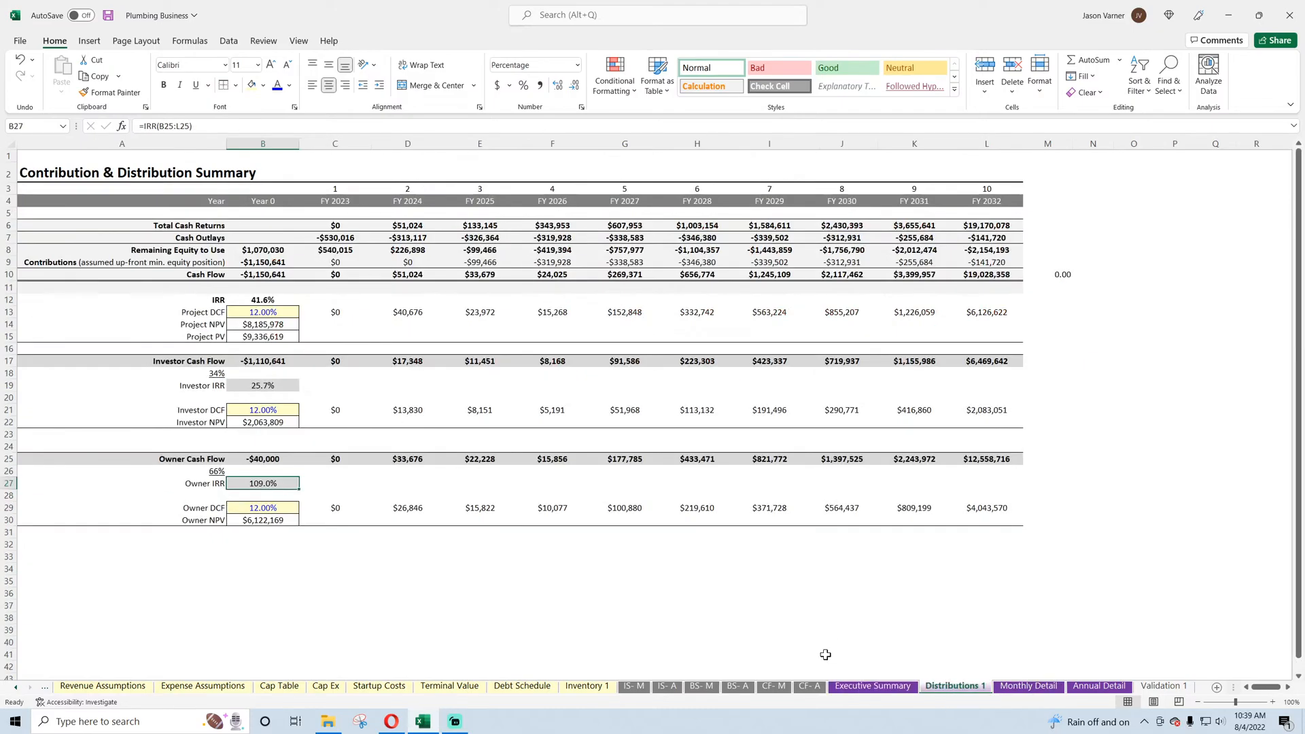
pyautogui.click(407, 275)
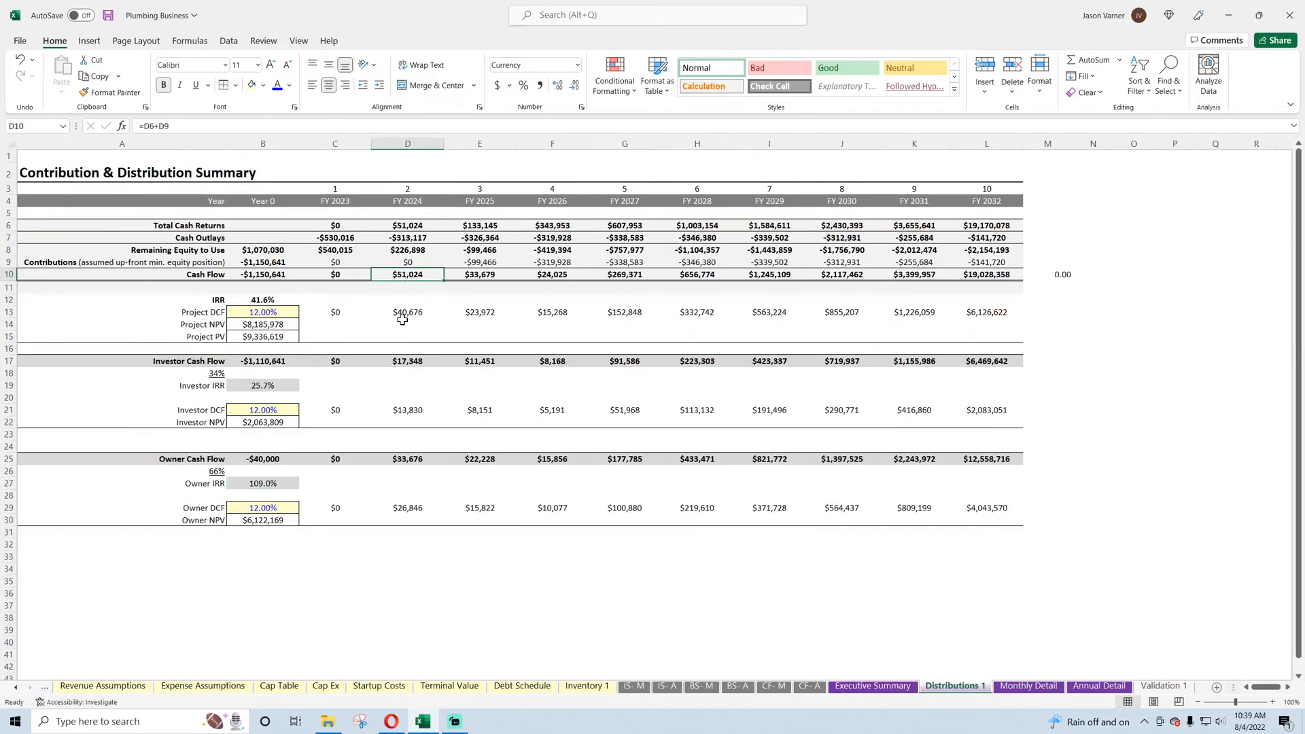
pyautogui.click(406, 360)
pyautogui.click(412, 457)
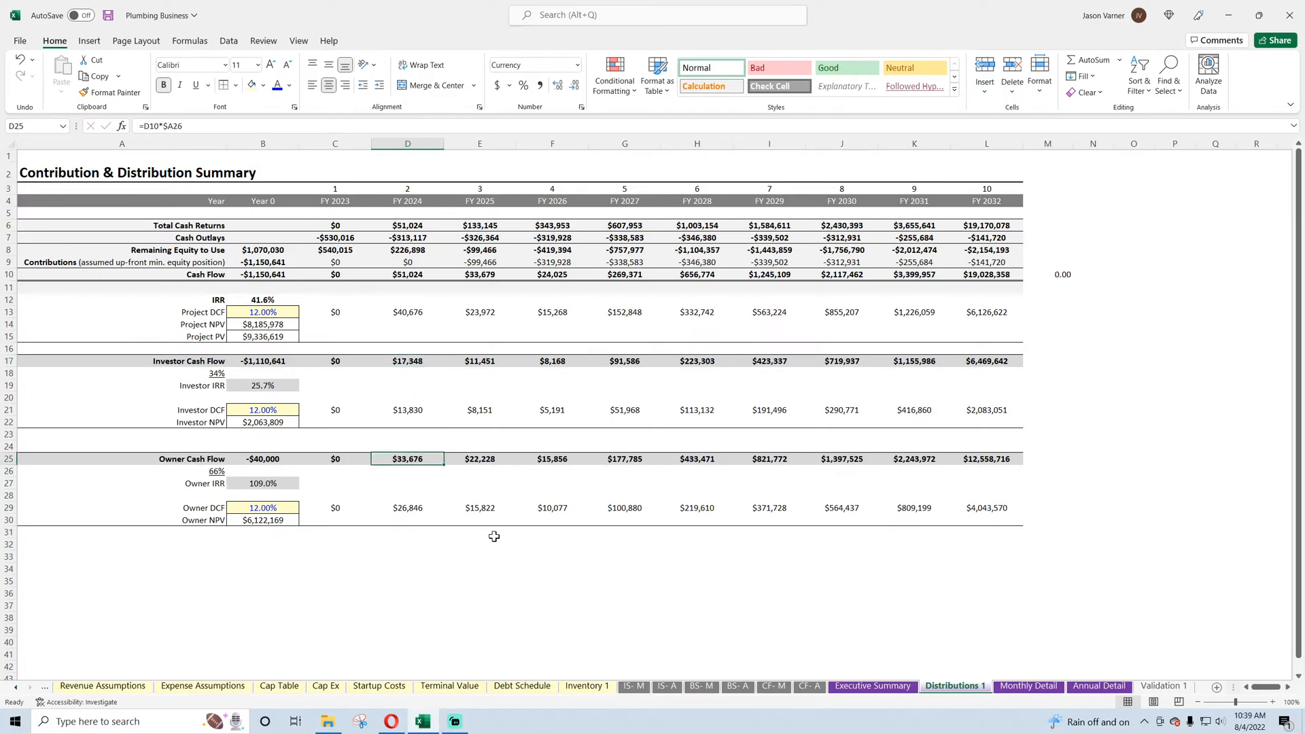
# - Review the equity multiple and ROI formulas on the Executive Summary, and save the workbook
pyautogui.click(876, 686)
pyautogui.click(239, 585)
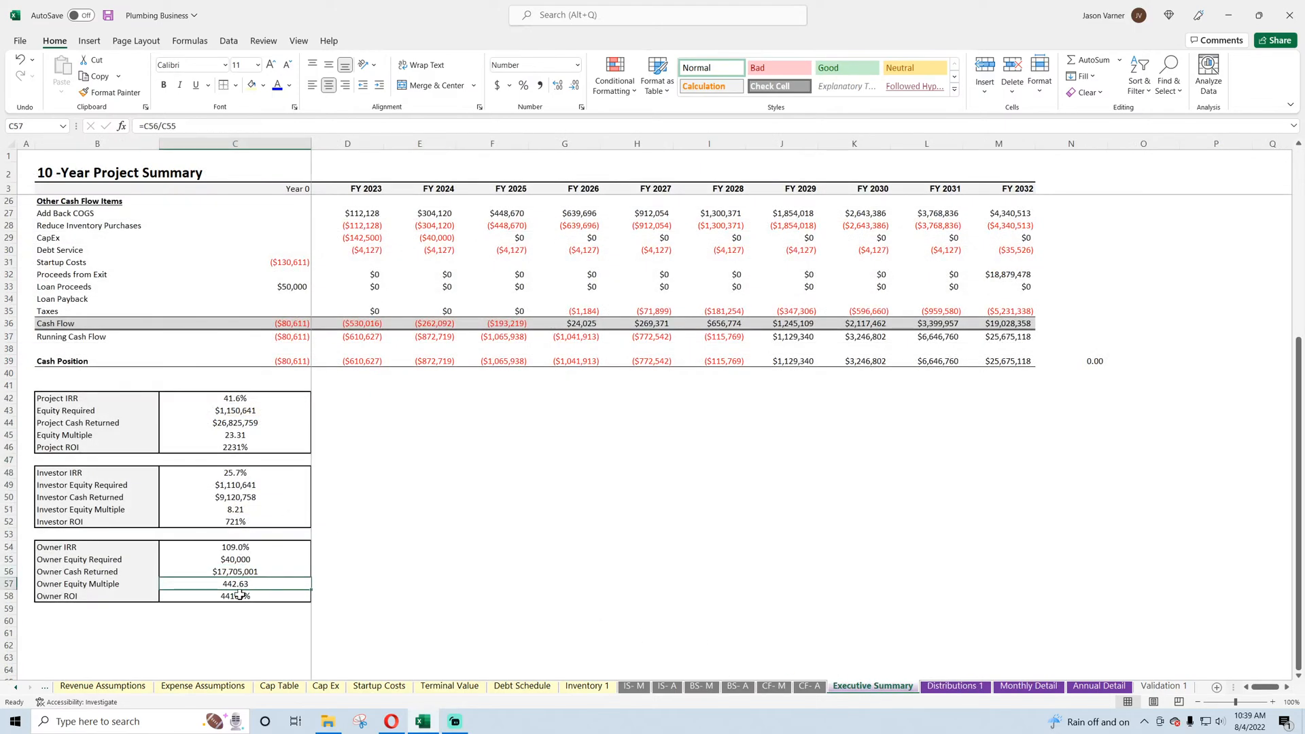
pyautogui.click(241, 598)
pyautogui.click(243, 522)
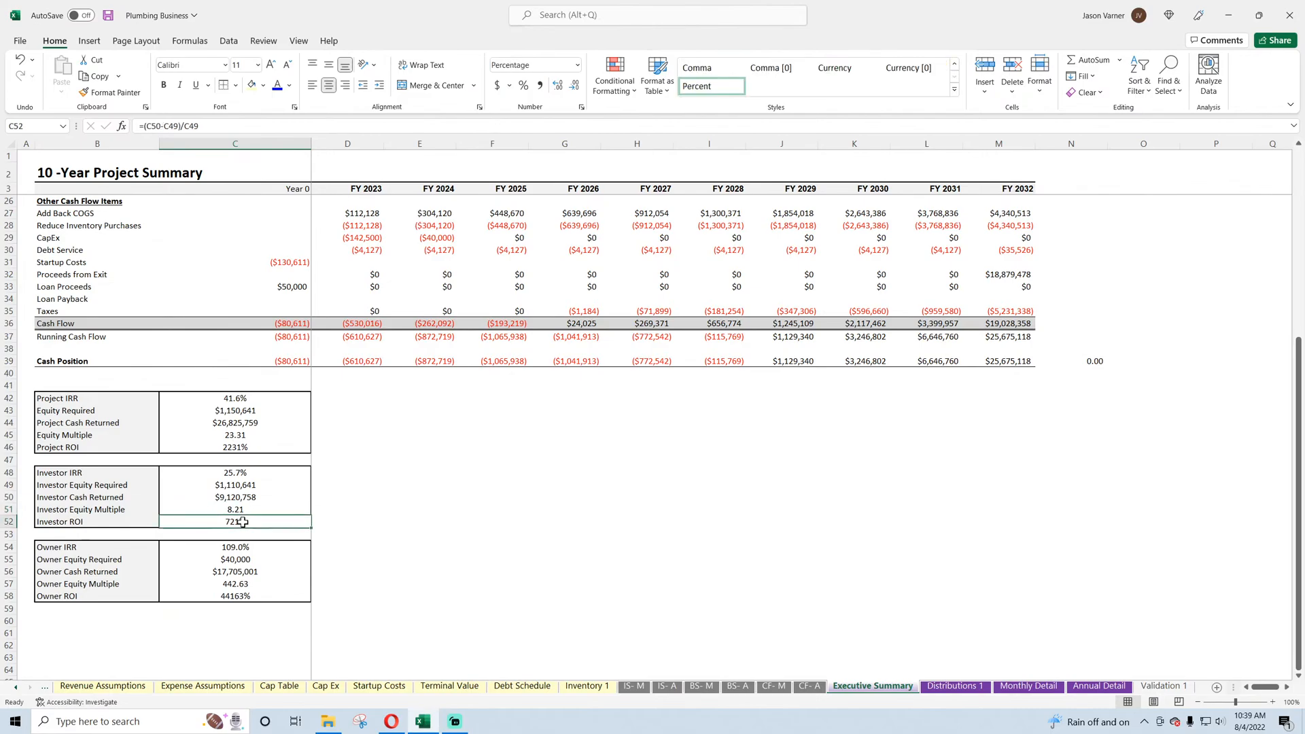
pyautogui.click(243, 435)
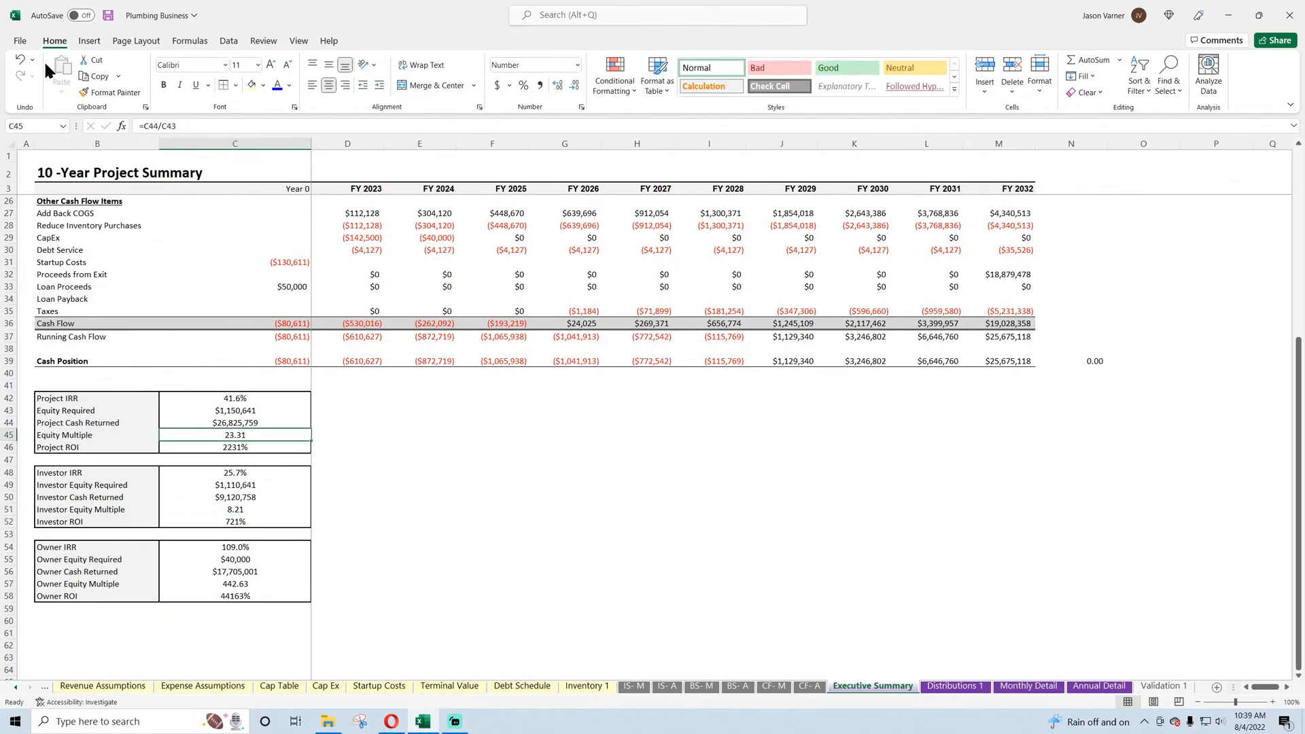
pyautogui.click(109, 17)
pyautogui.press('Down')
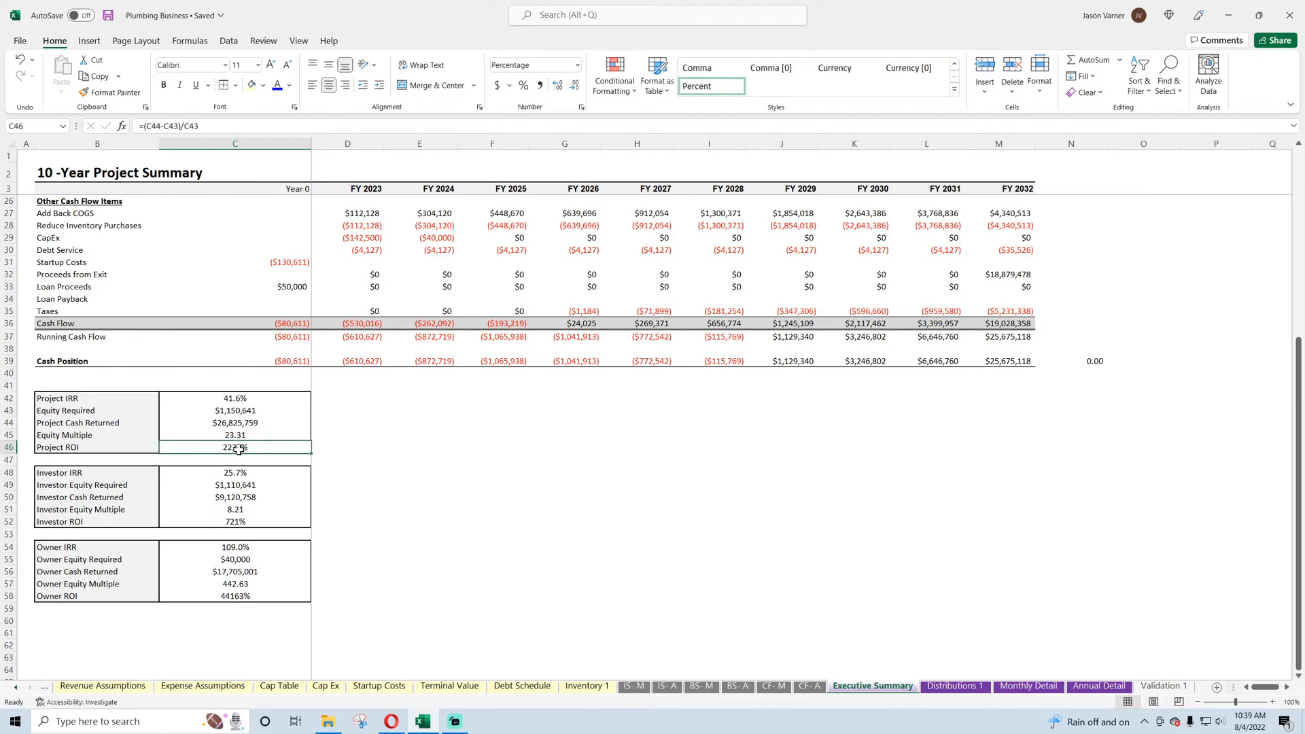
pyautogui.click(107, 18)
pyautogui.click(88, 446)
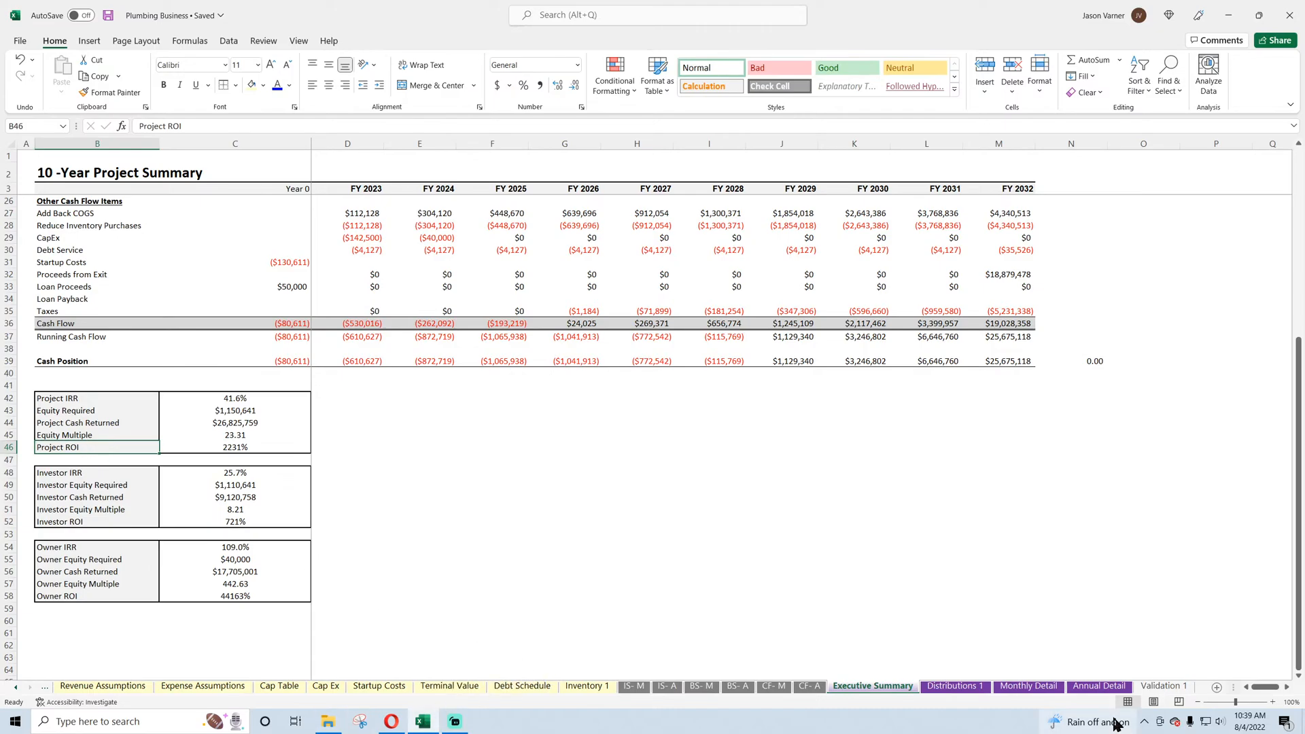
# - Insert three blank rows at row 13 of Revenue Assumptions, between the Tier 1 and Tier 2 Services blocks
pyautogui.moveTo(1115, 724)
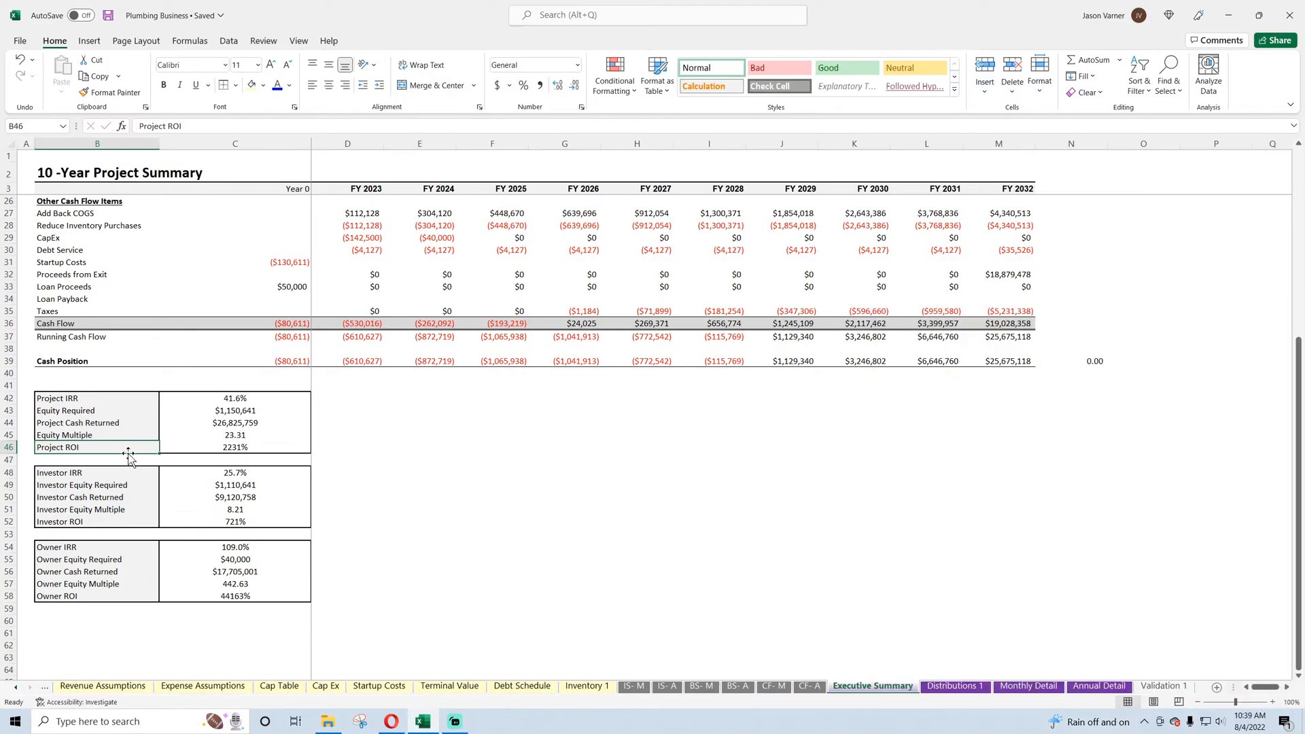
pyautogui.click(419, 423)
pyautogui.scroll(6, 366, 496)
pyautogui.scroll(1, 367, 499)
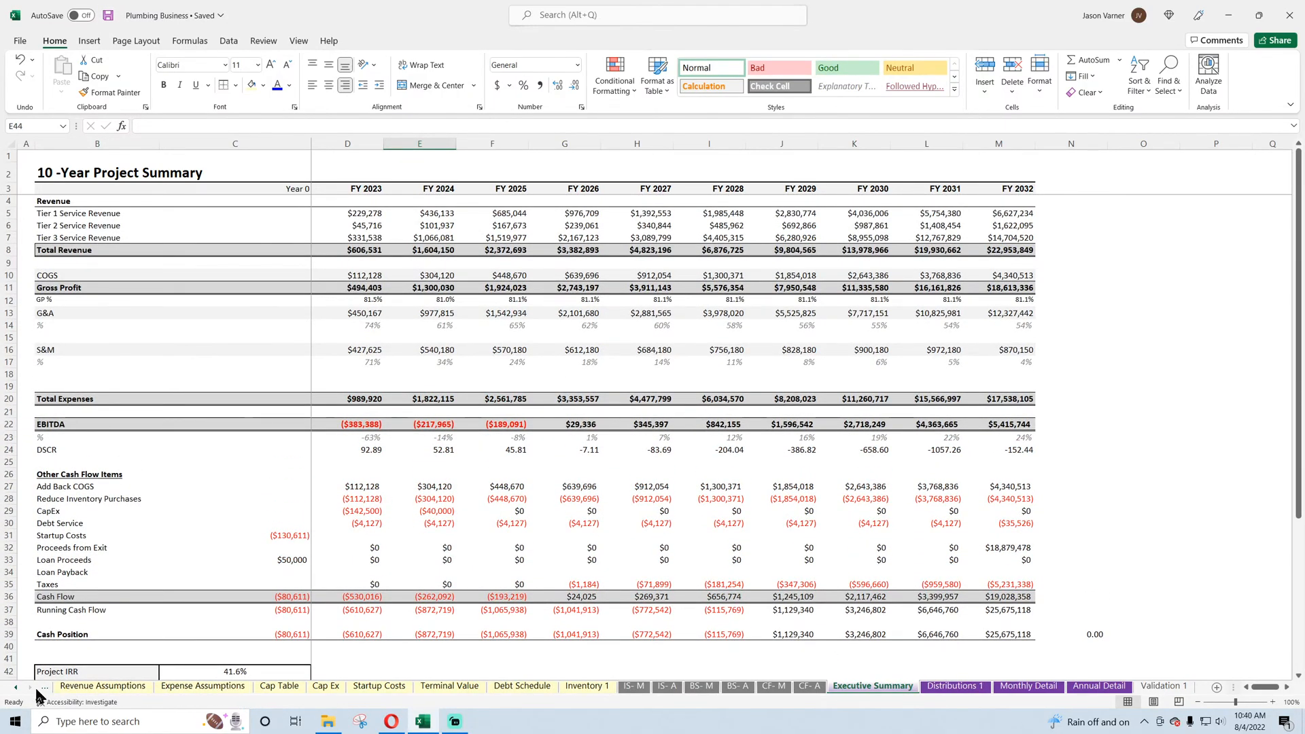
pyautogui.click(15, 688)
pyautogui.click(140, 688)
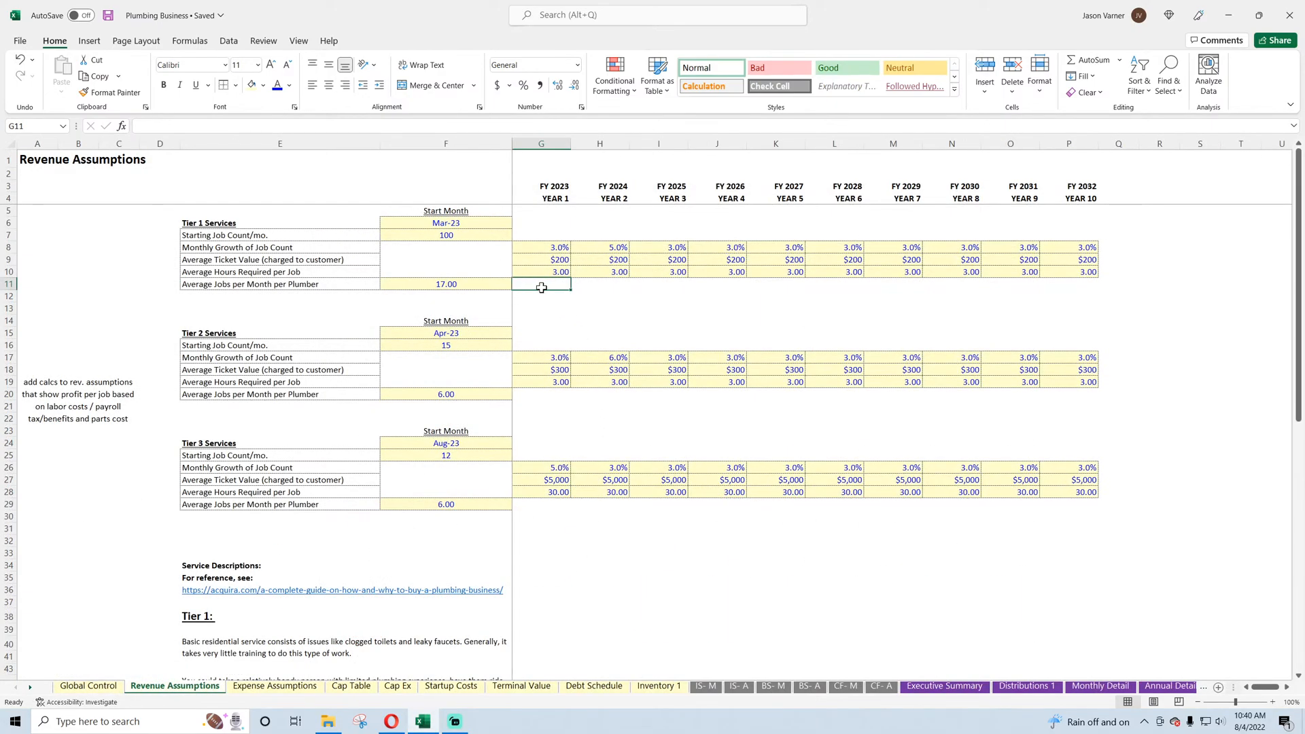
pyautogui.moveTo(8, 309); pyautogui.dragTo(7, 326)
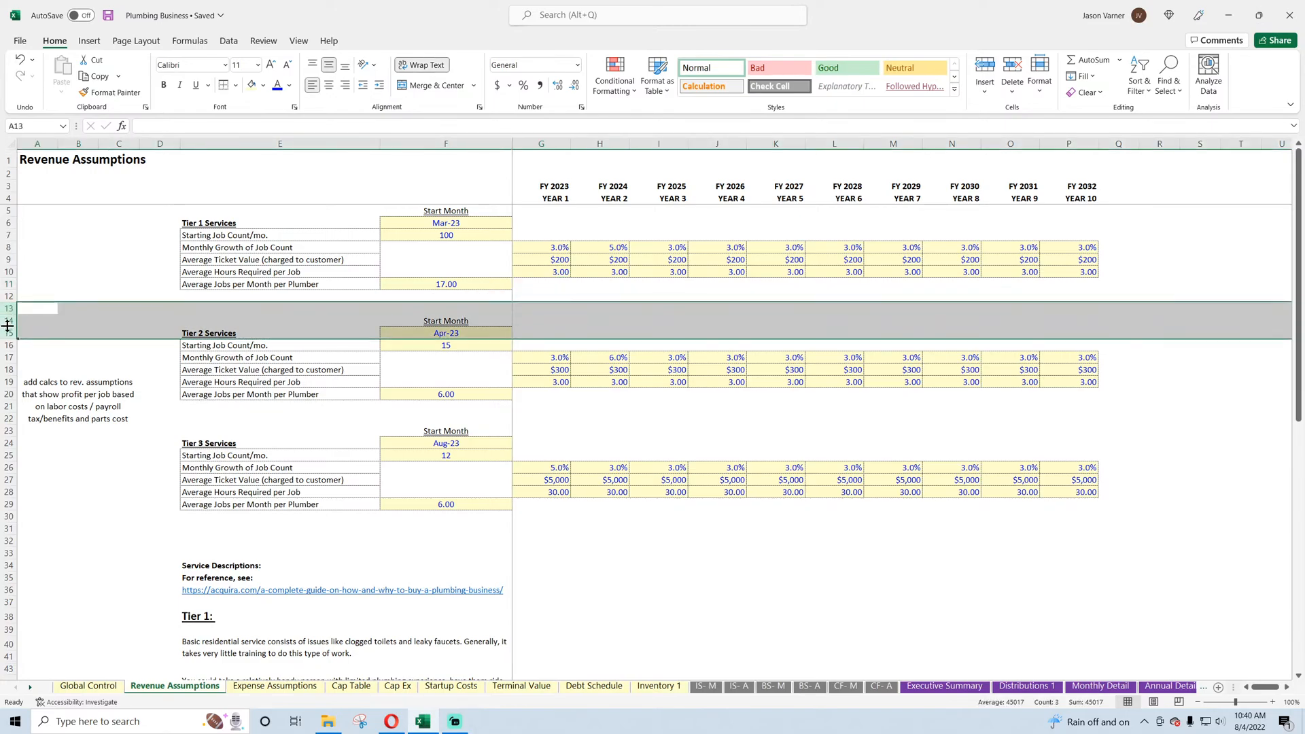
pyautogui.rightClick(7, 326)
pyautogui.click(31, 440)
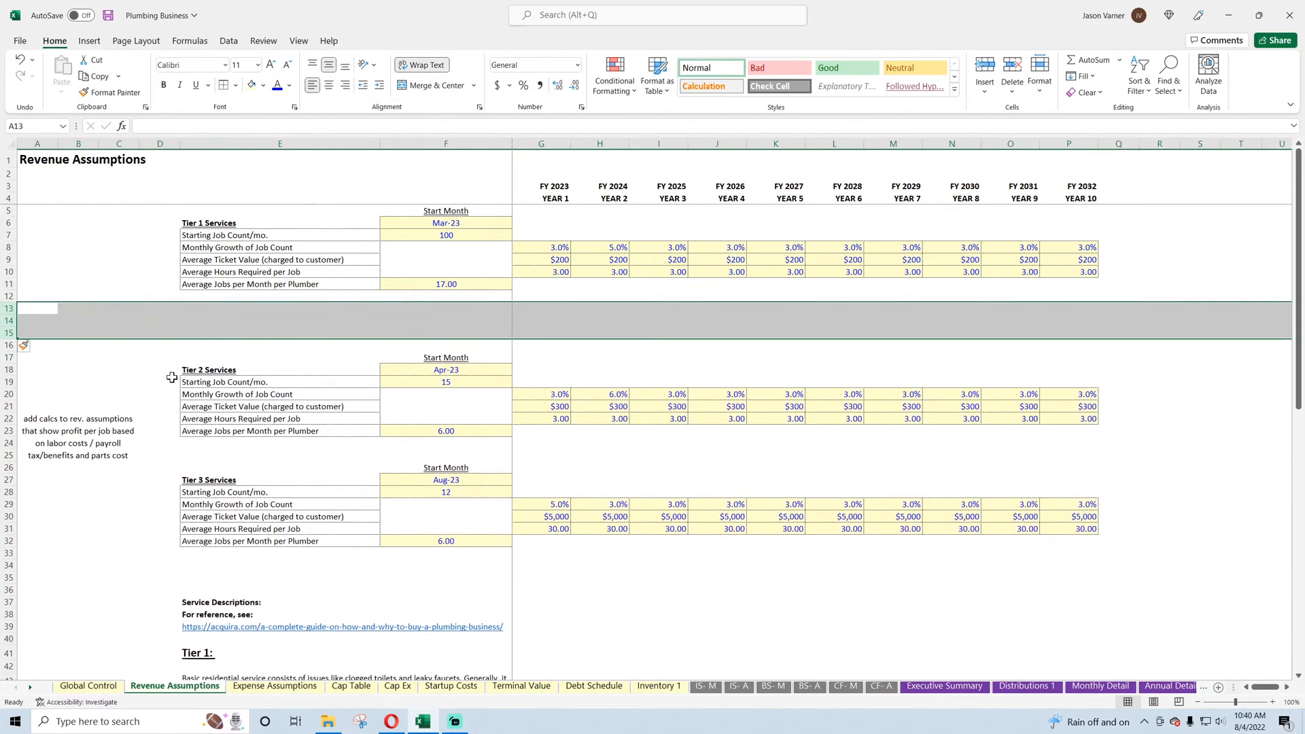
# - Enter the heading "Key Metrics" in E13, below the Tier 1 Services assumptions
pyautogui.click(208, 306)
pyautogui.write('Key')
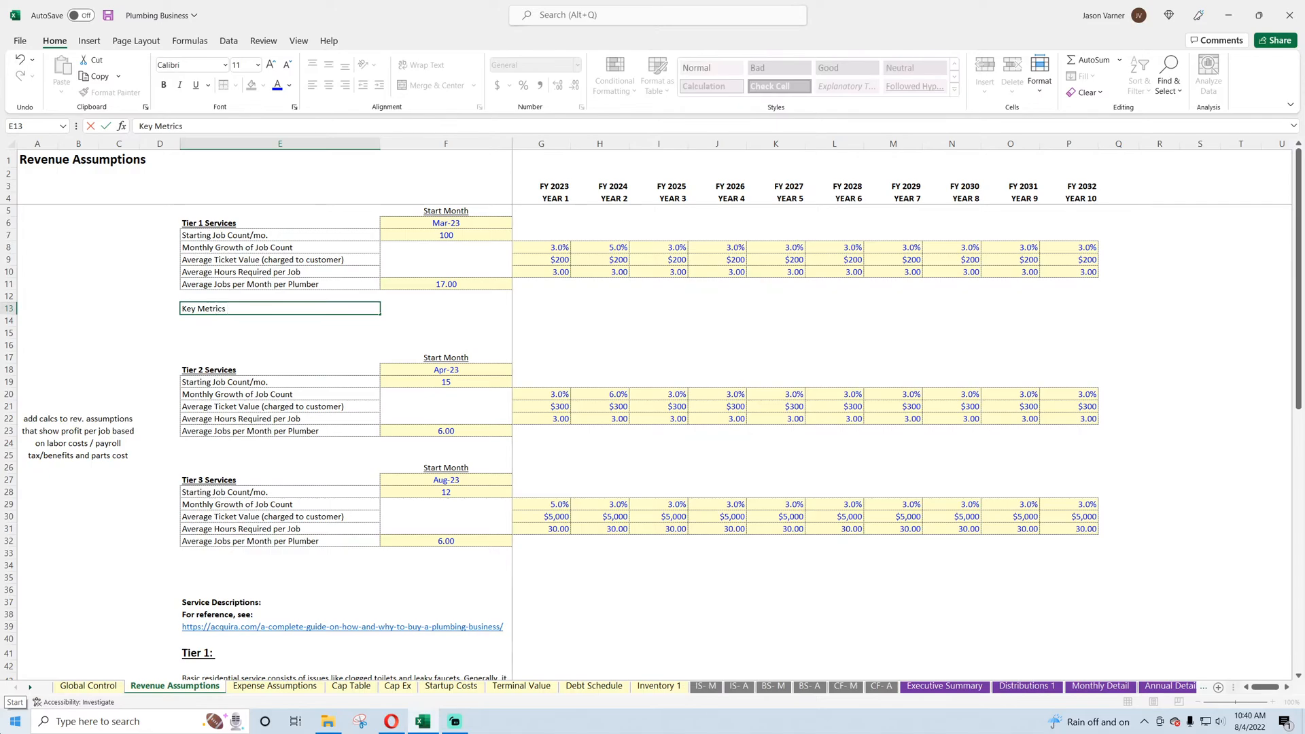
pyautogui.write(' Metrics')
pyautogui.press('Return')
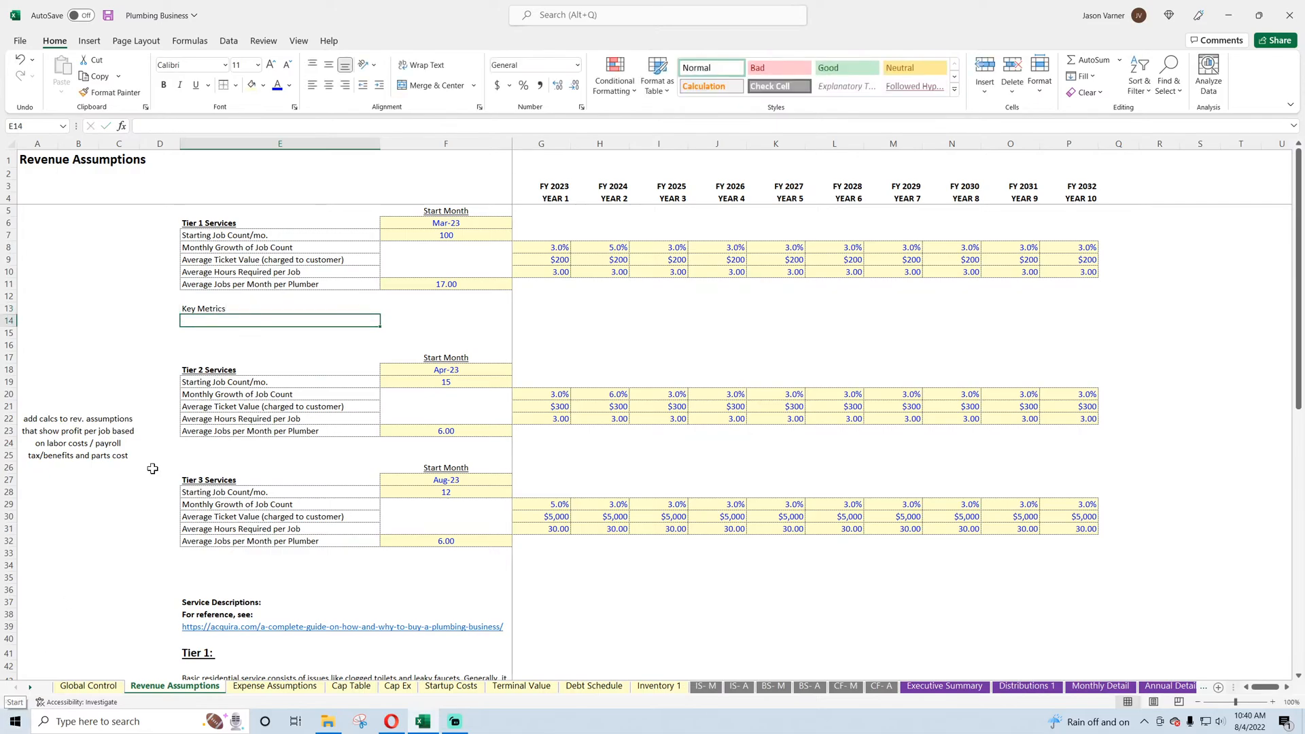
# - Insert two more blank rows at row 15, above the Tier 2 Services block
pyautogui.moveTo(4, 332); pyautogui.dragTo(4, 344)
pyautogui.rightClick(2, 332)
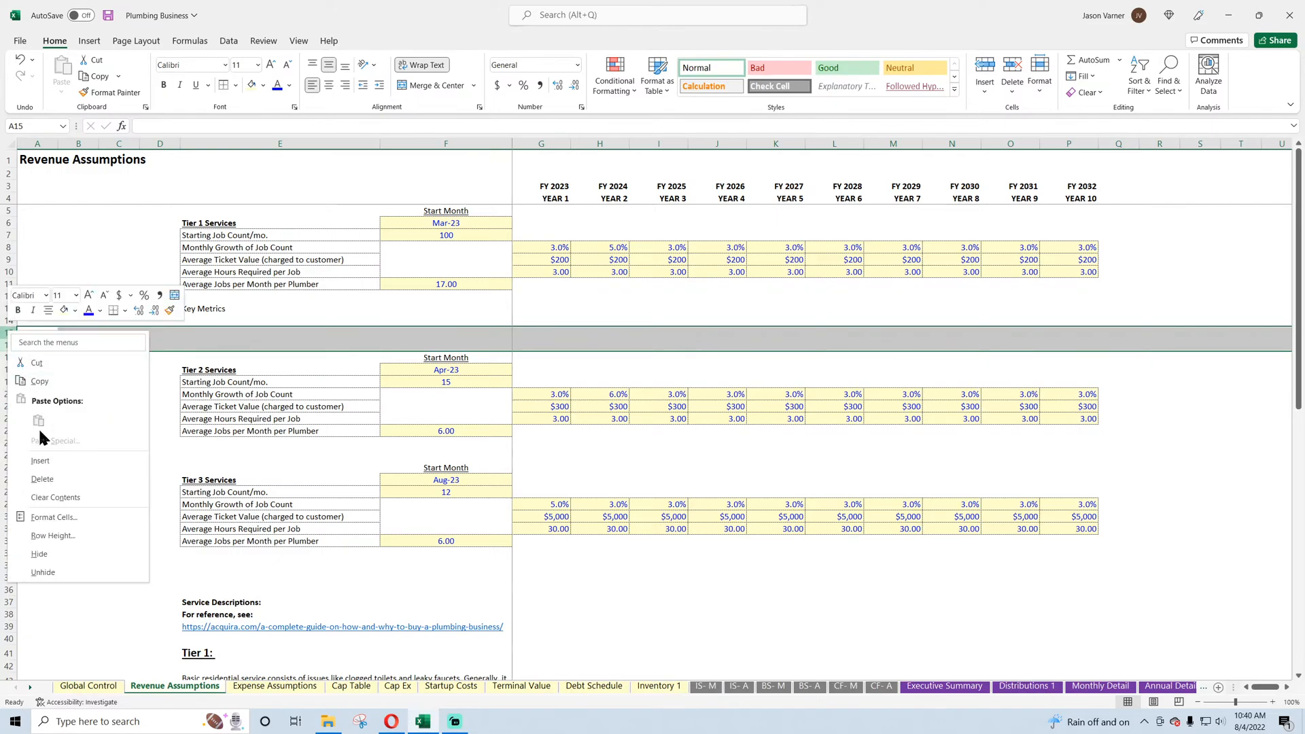
pyautogui.click(41, 463)
# - Enter the labels "Annual Jobs Completed" in E14 and "Average Hours per Plumber" in E15, below the Key Metrics heading
pyautogui.click(198, 321)
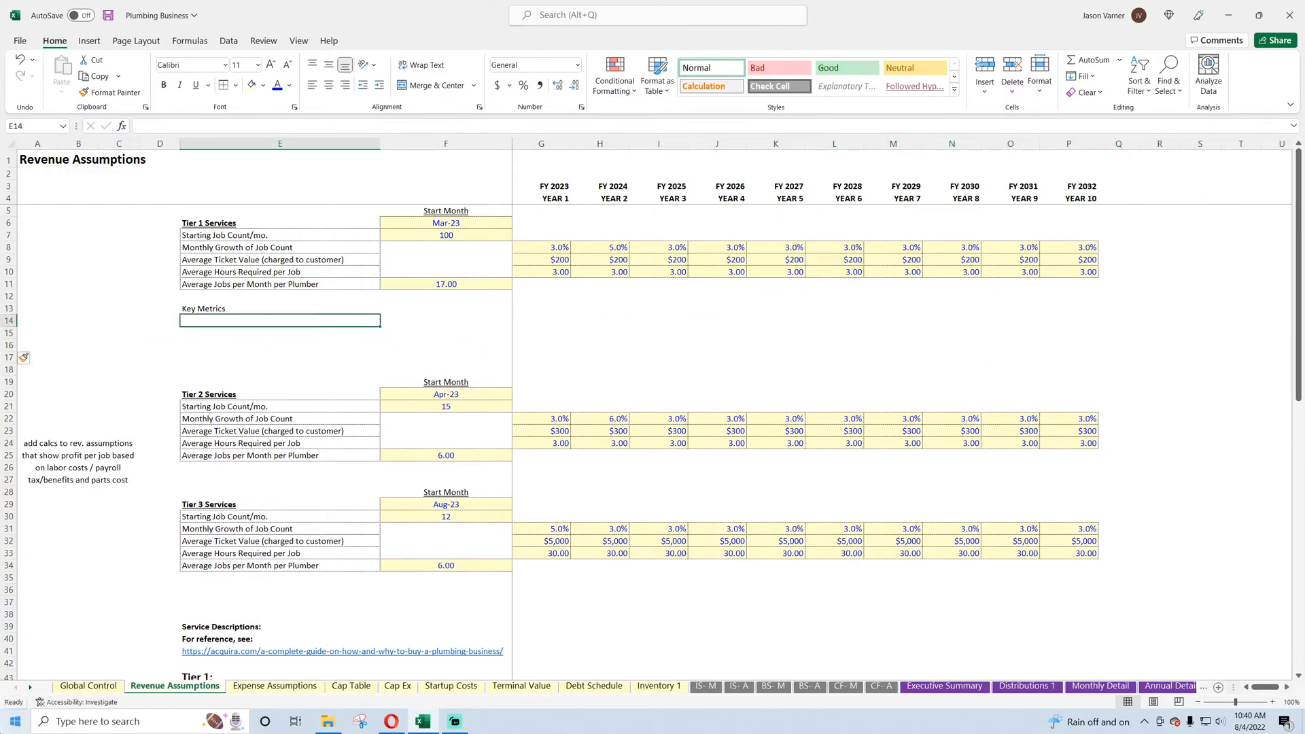
pyautogui.write('Annual Job')
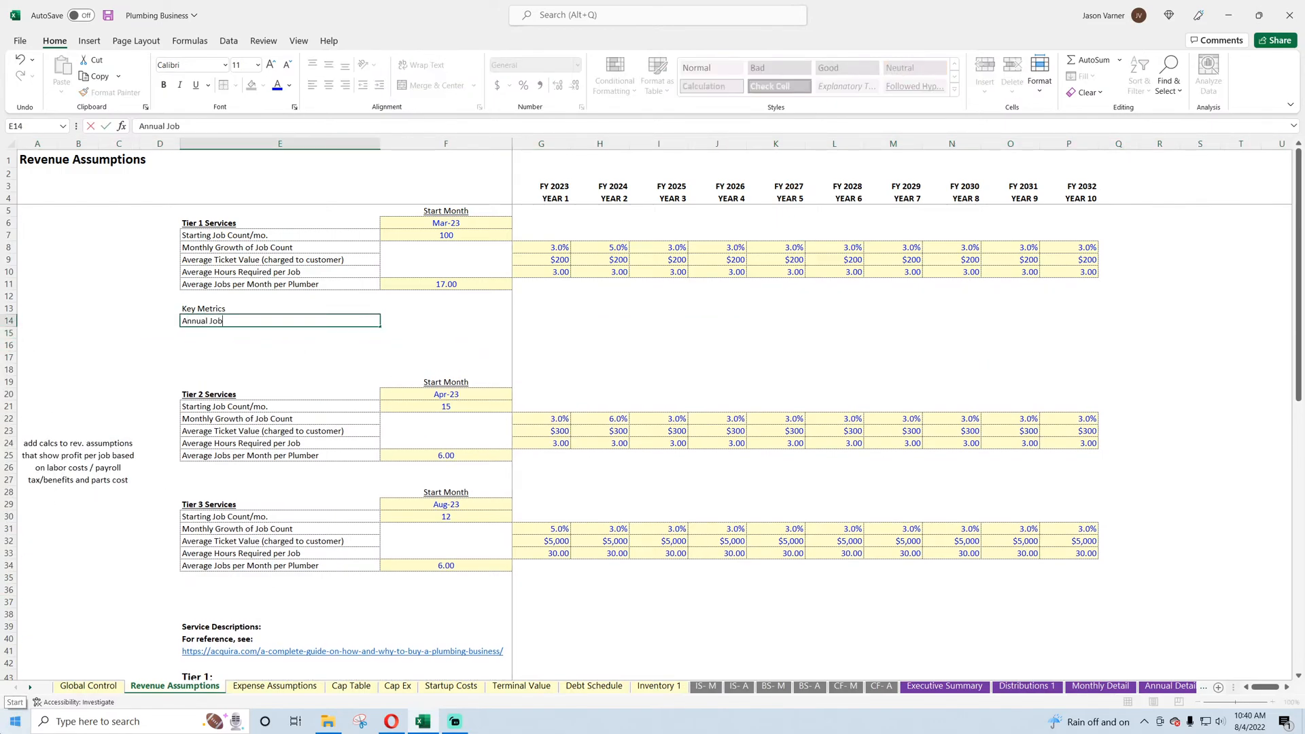
pyautogui.write('s Completed')
pyautogui.press('Return')
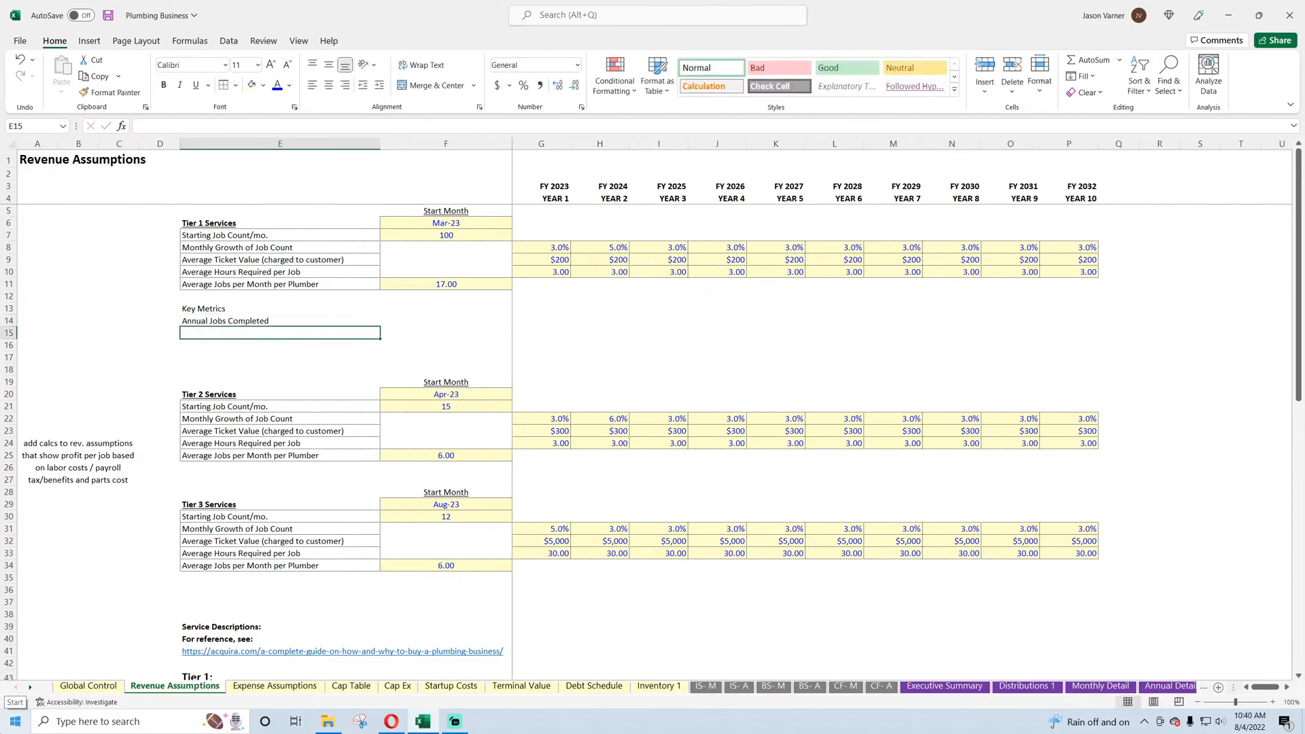
pyautogui.write('Average Hours per Plumber')
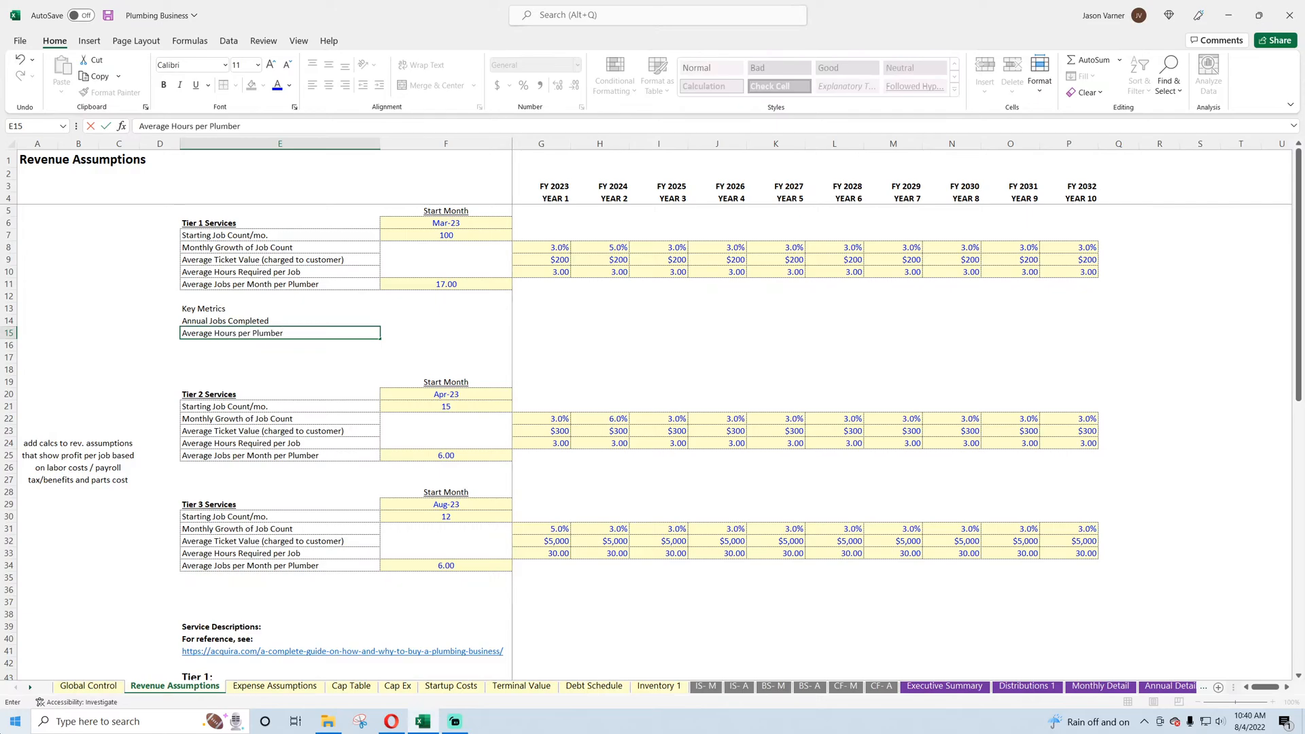
pyautogui.press('Return')
# - Enter the labels "Monthly Earnings per Plumber" in E16 and "Total Plumber Count/Truck Count" in E17
pyautogui.write('Monthly Earnings per Plumber')
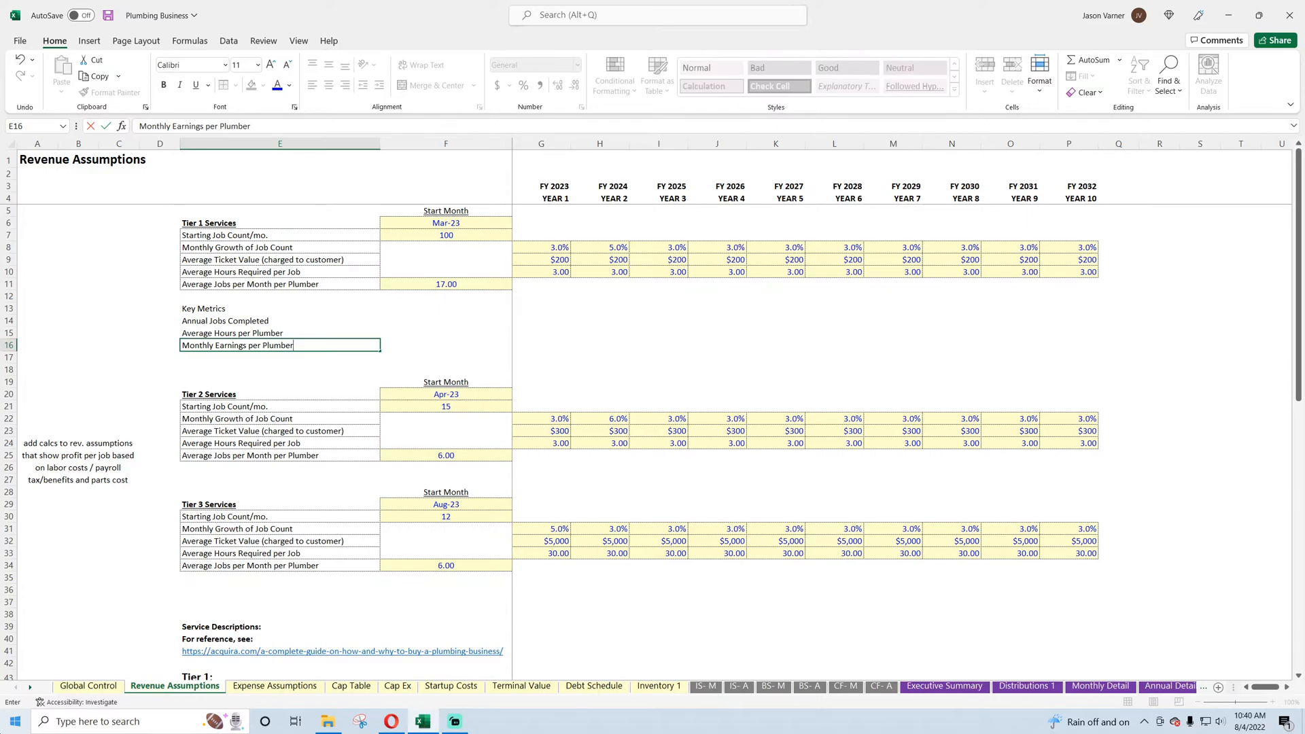
pyautogui.press('Return')
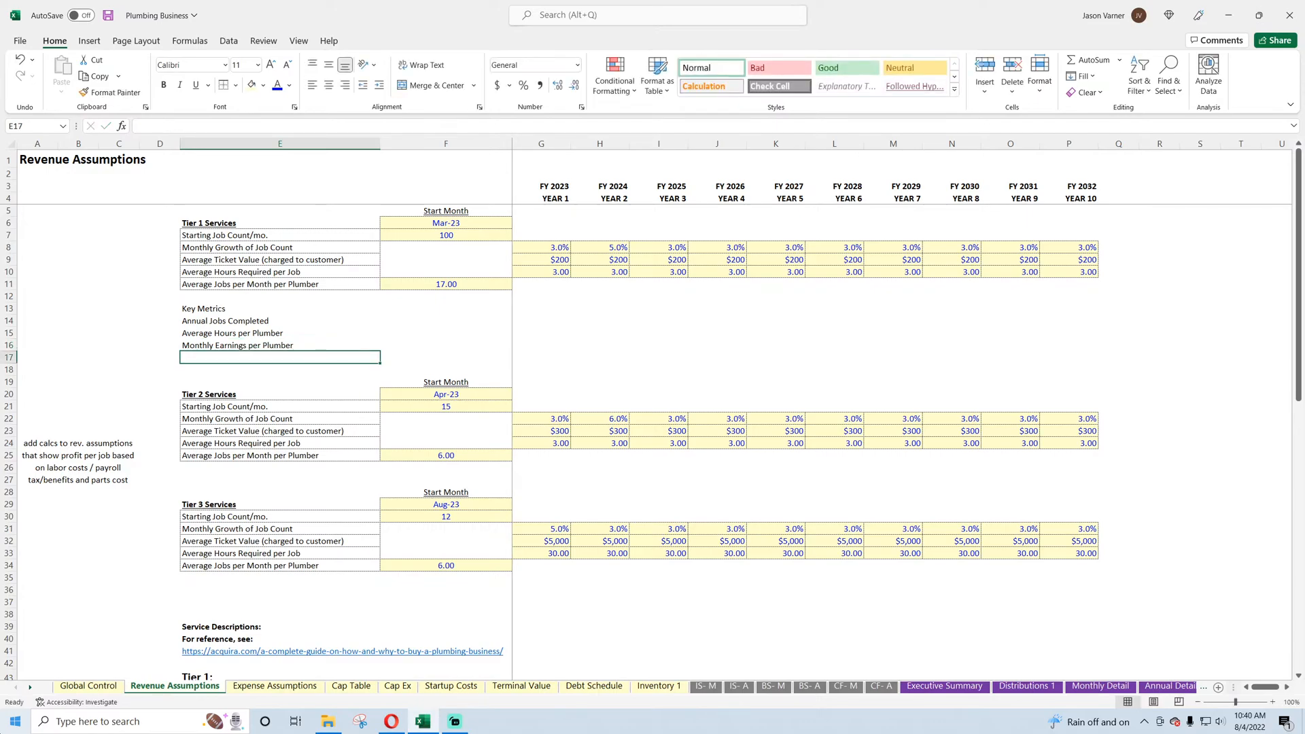
pyautogui.write('Total Plumber Count/Tr')
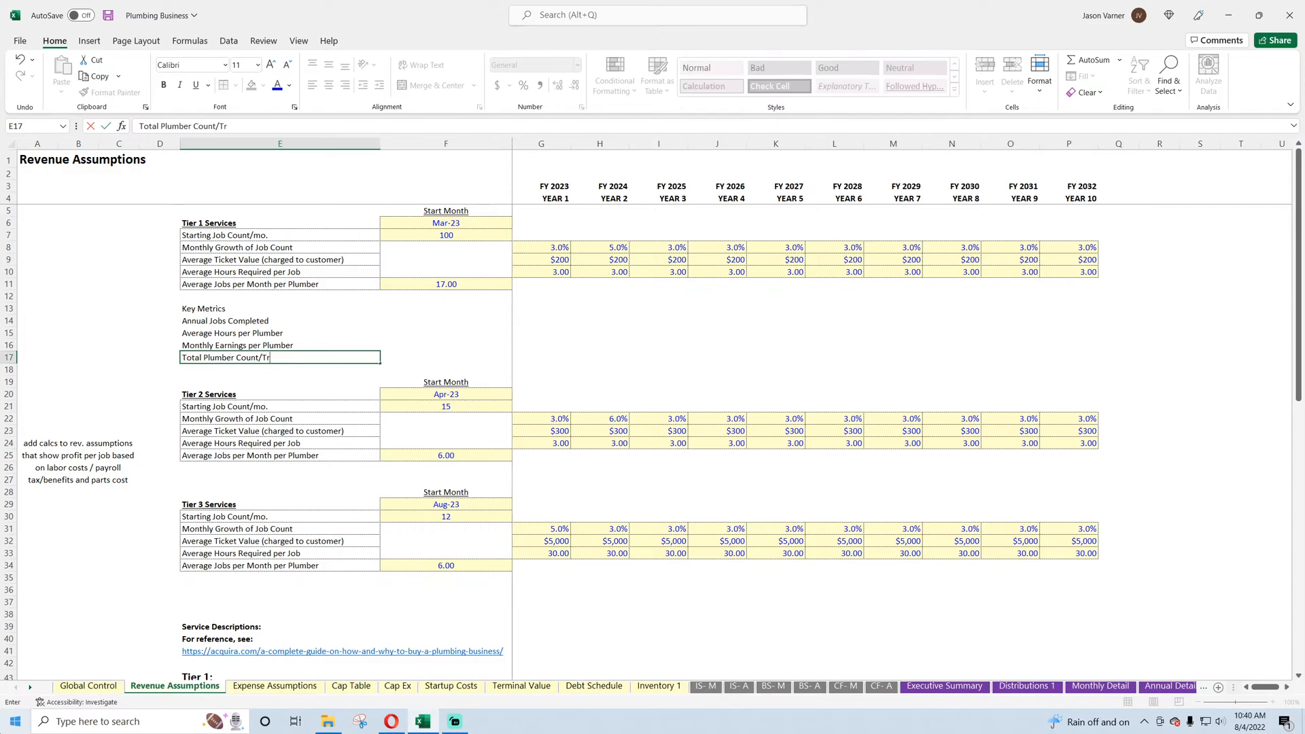
pyautogui.write('uck Count')
pyautogui.press('Return')
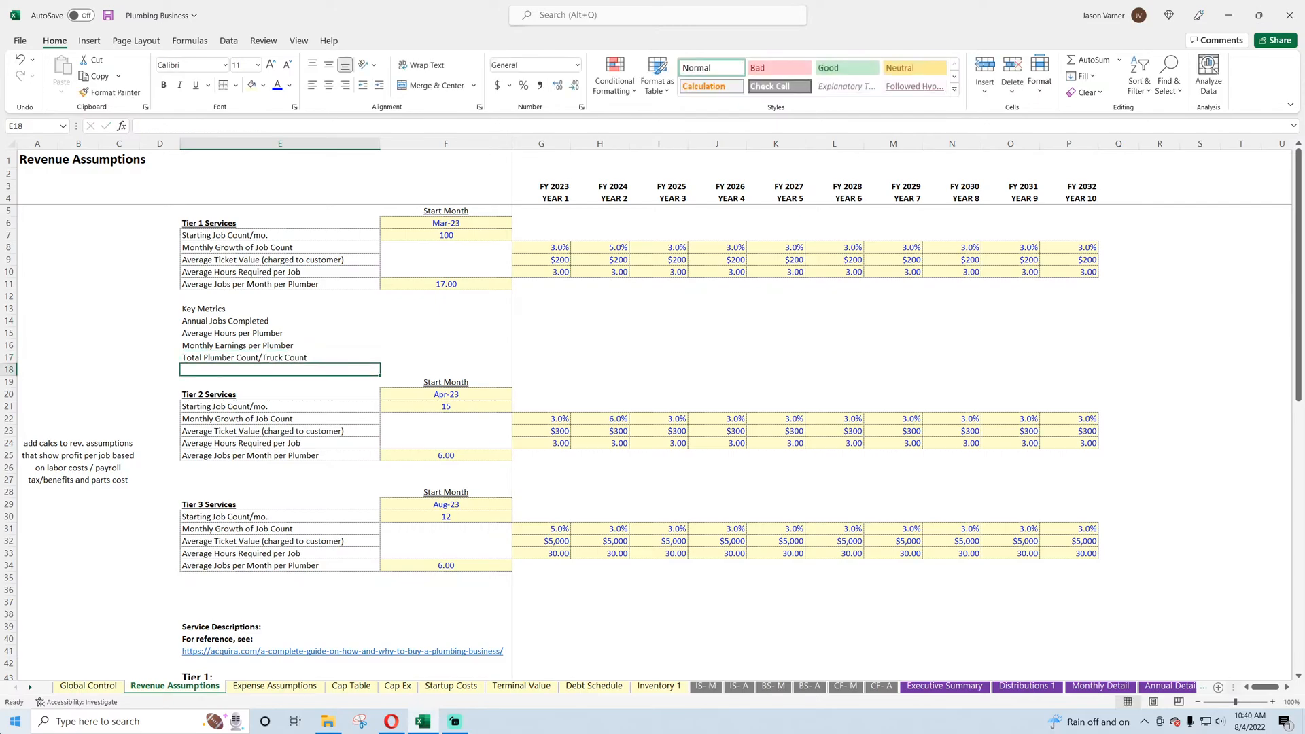
# - Insert one blank row at row 18, between the key metrics labels and the Tier 2 Services block
pyautogui.rightClick(9, 382)
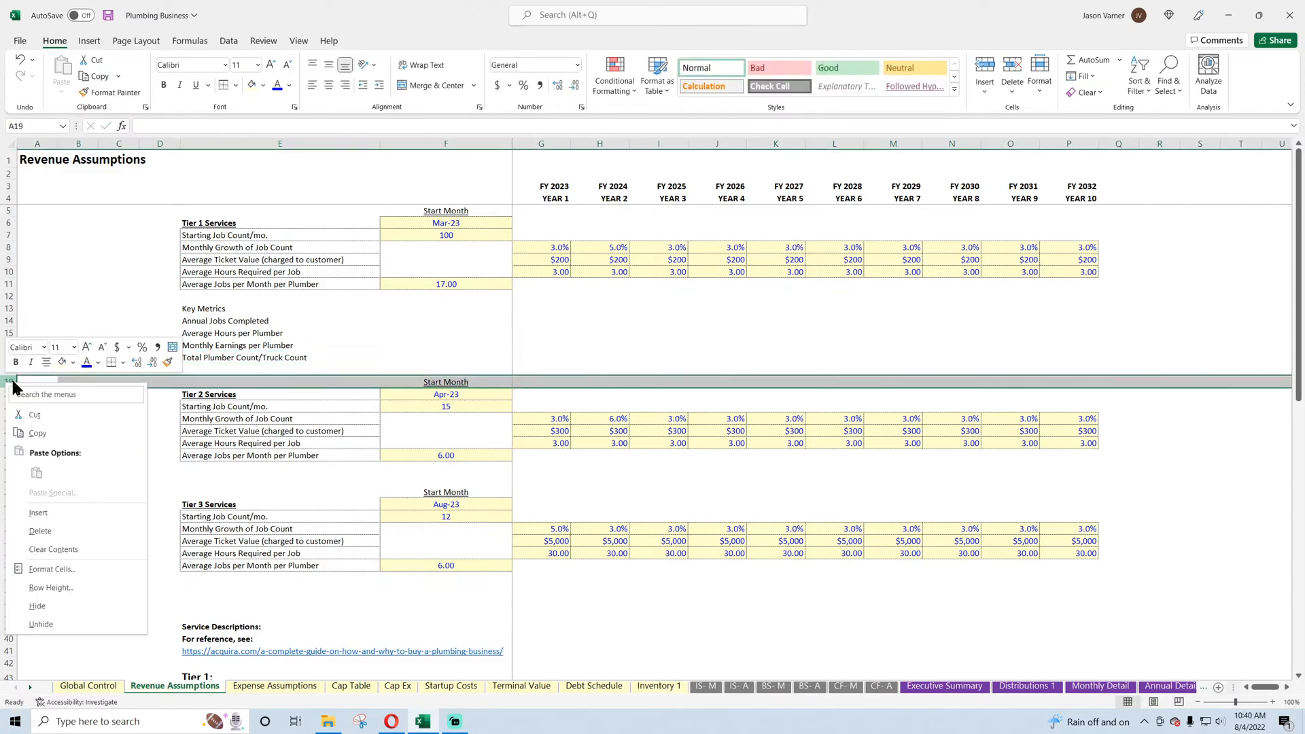
pyautogui.press('Escape')
pyautogui.rightClick(9, 381)
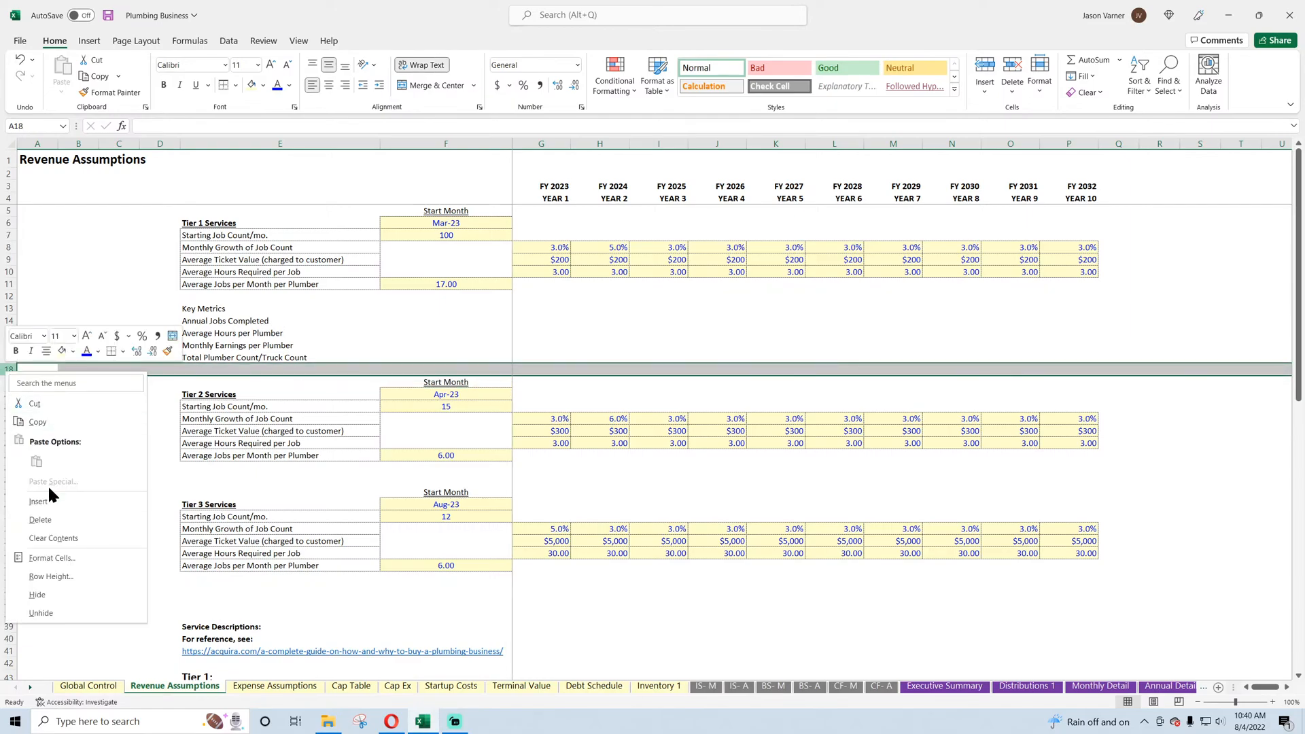
pyautogui.click(47, 502)
# - Make the Key Metrics heading in E13 bold and underlined, and change its text to "Key Metrics (Tier 1)"
pyautogui.click(215, 309)
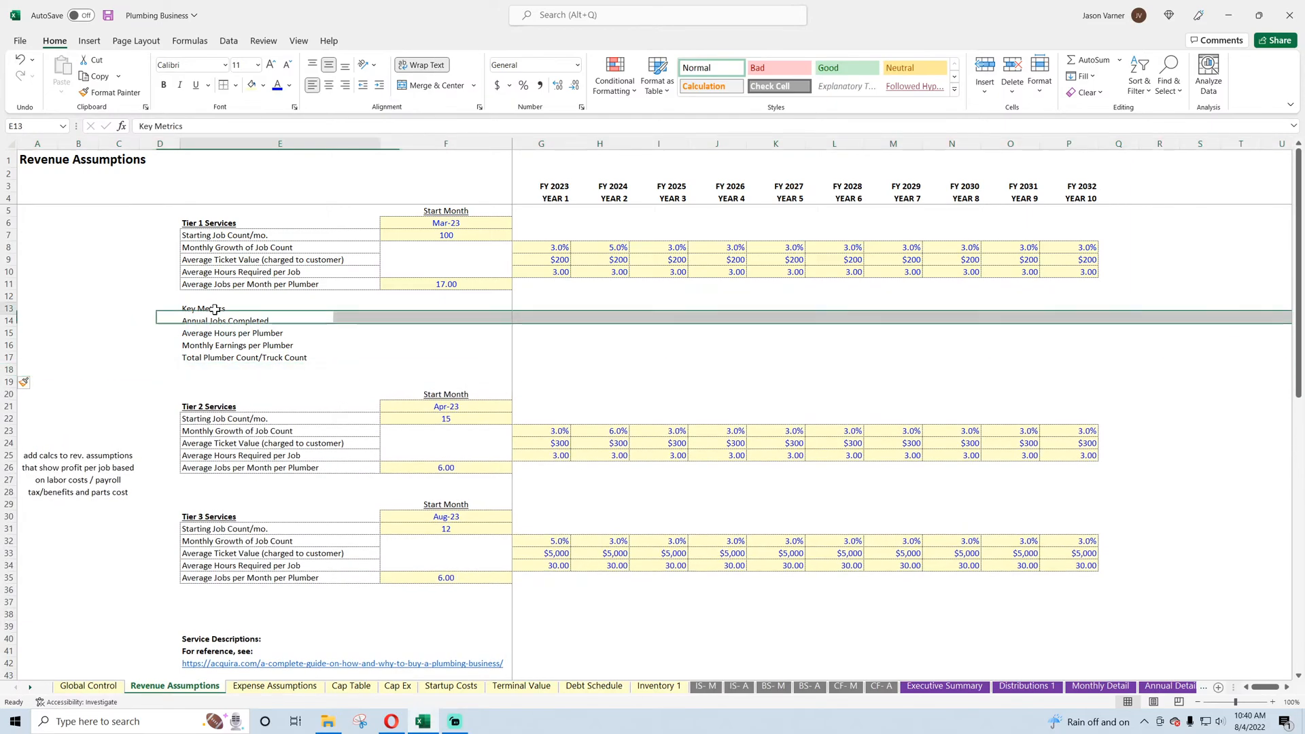
pyautogui.click(195, 85)
pyautogui.click(163, 85)
pyautogui.doubleClick(249, 311)
pyautogui.write('(T')
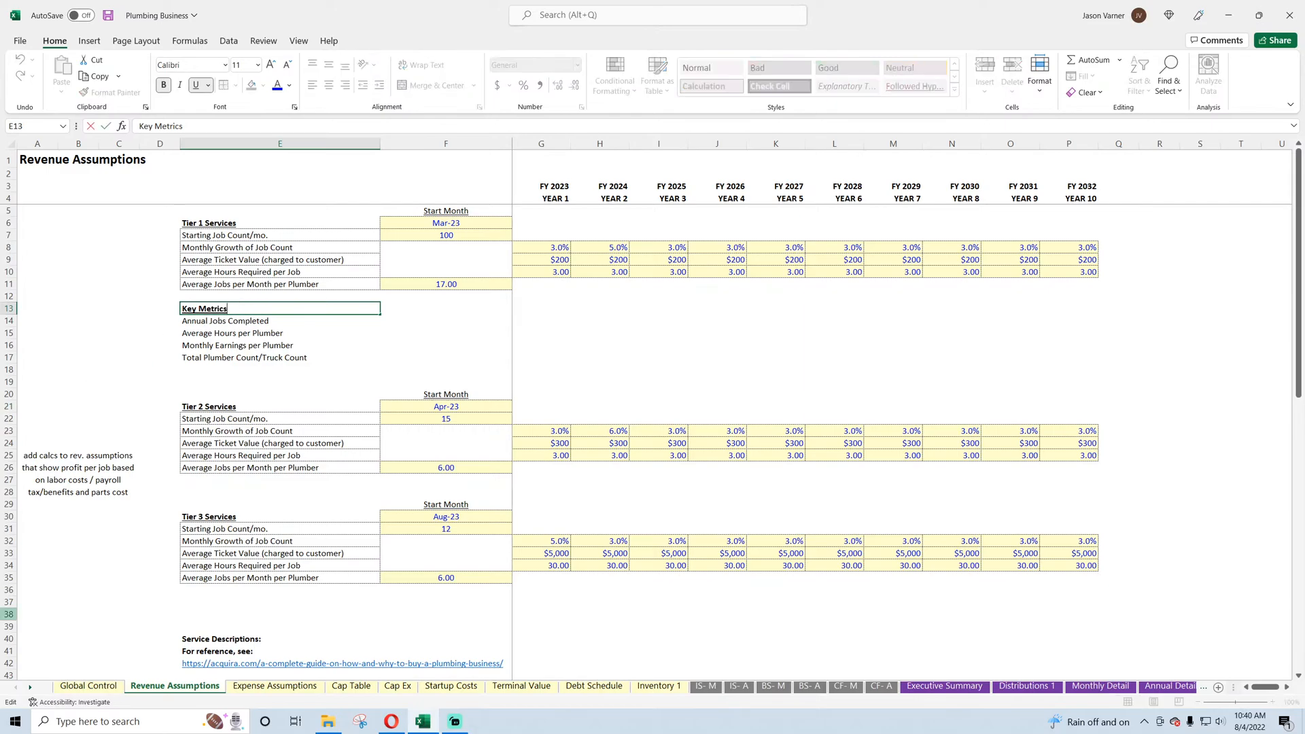
pyautogui.write('ier 1')
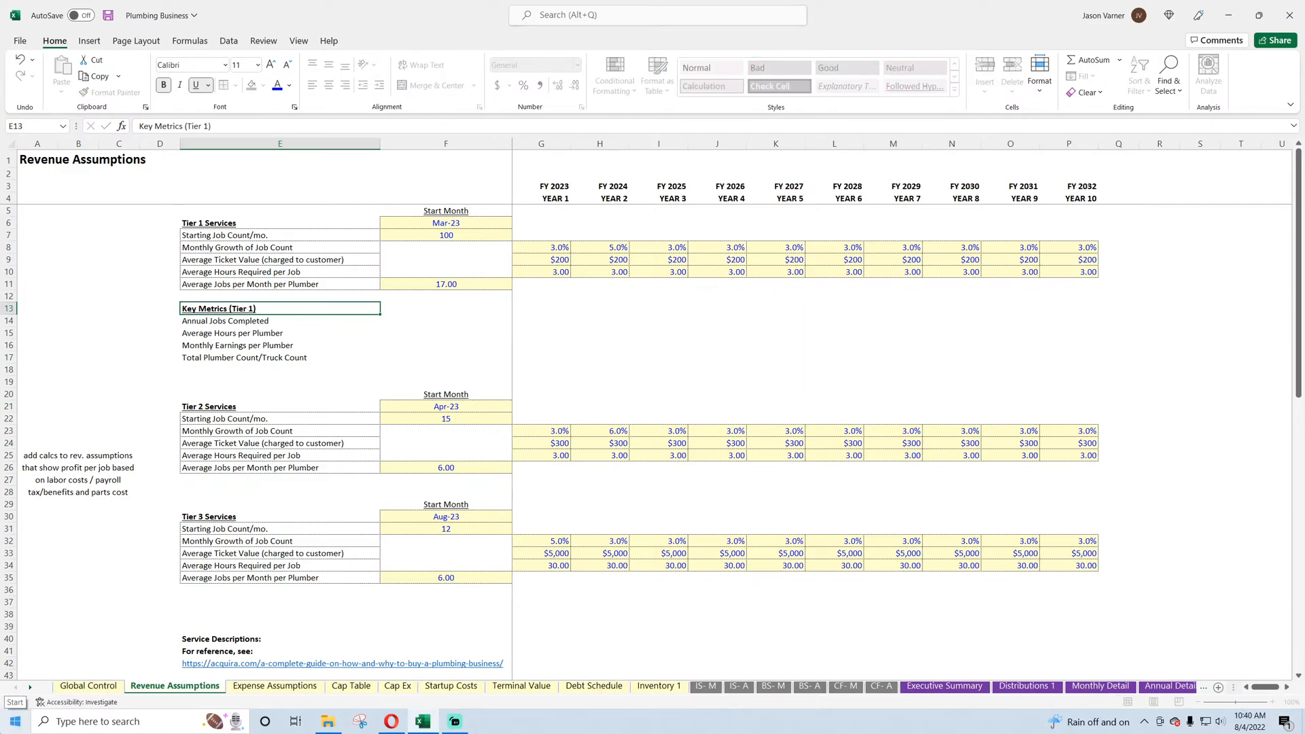
pyautogui.write(')')
pyautogui.press('Return')
# - Apply all borders to the Tier 1 key metrics table E14:P17, using the lighter hairline style
pyautogui.press('Right')
pyautogui.press('Right')
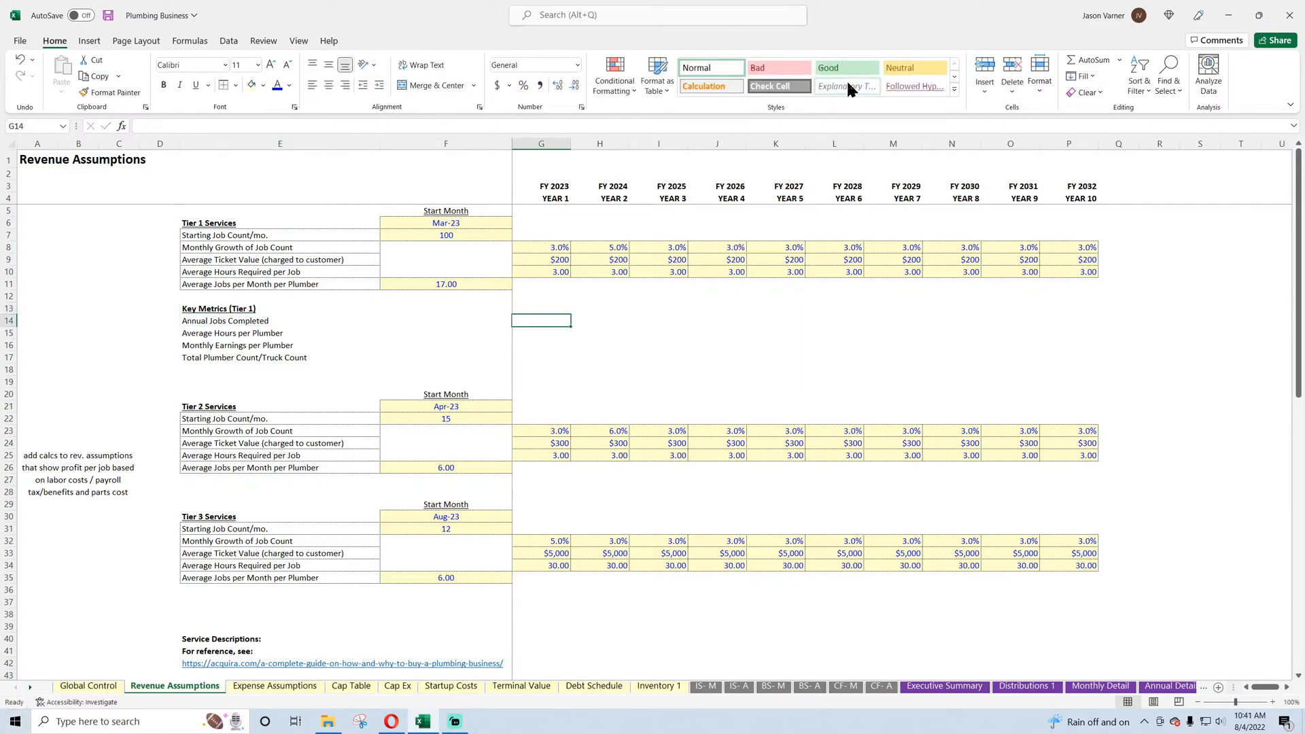
pyautogui.click(552, 307)
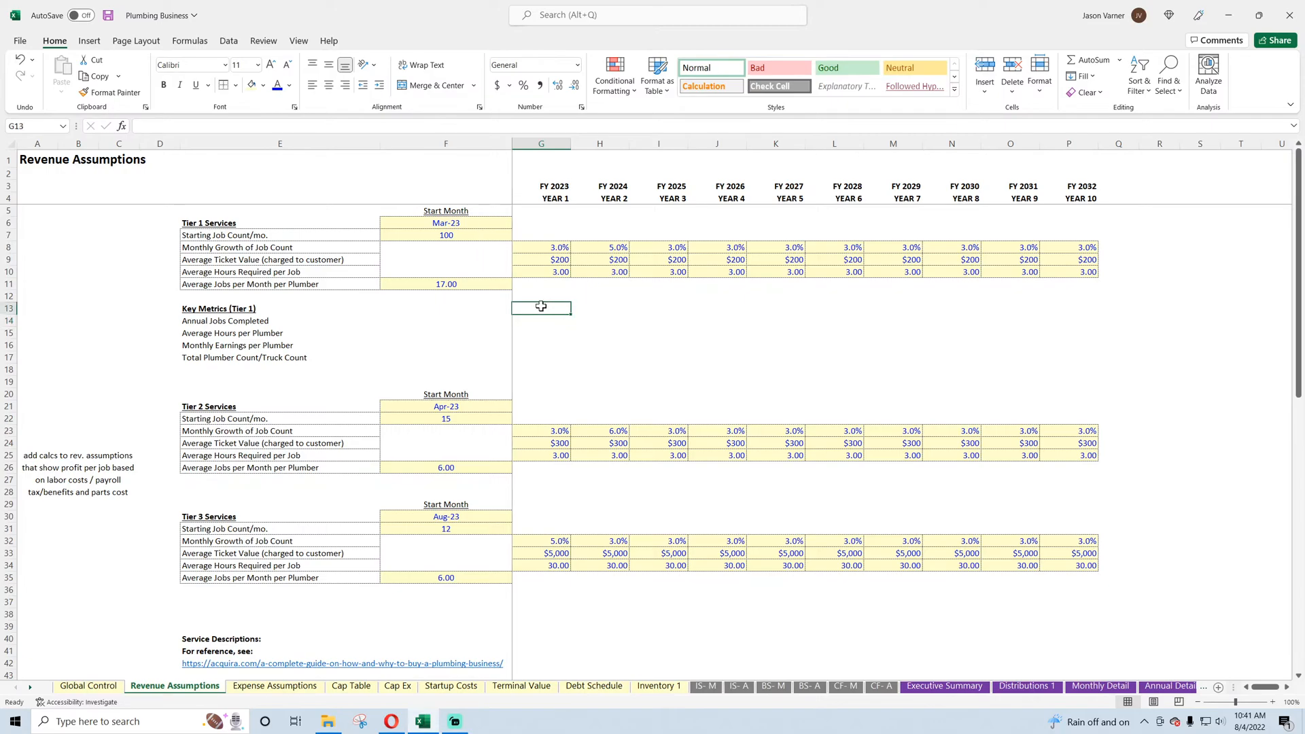
pyautogui.moveTo(238, 324); pyautogui.dragTo(1081, 357)
pyautogui.click(236, 84)
pyautogui.click(269, 212)
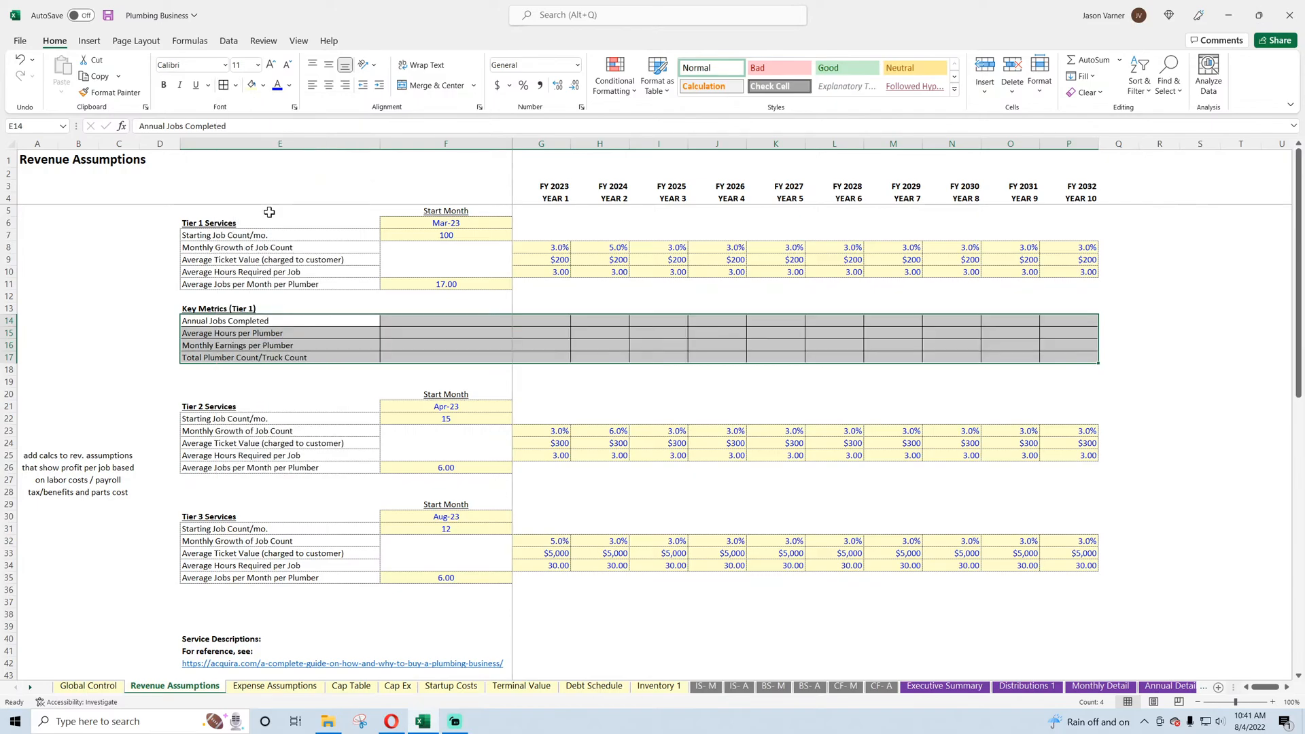
pyautogui.click(235, 85)
pyautogui.moveTo(277, 453)
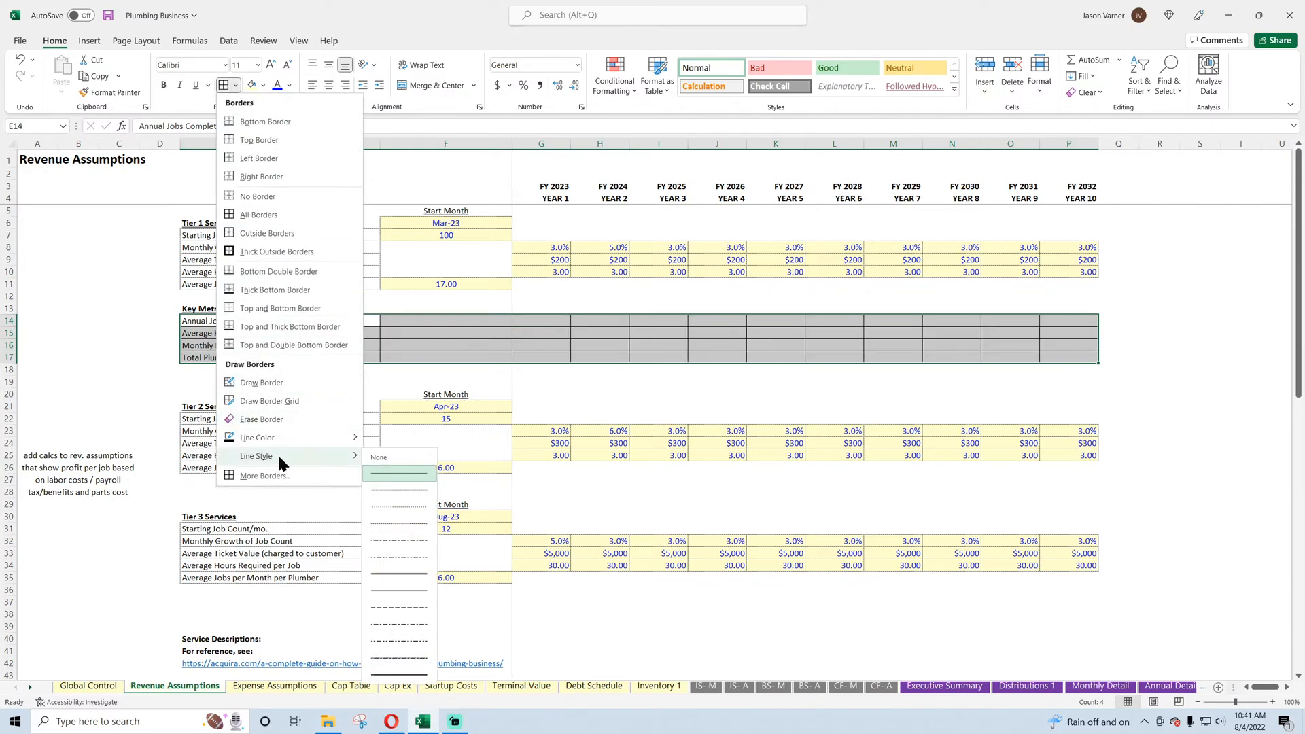
pyautogui.click(386, 490)
pyautogui.click(223, 85)
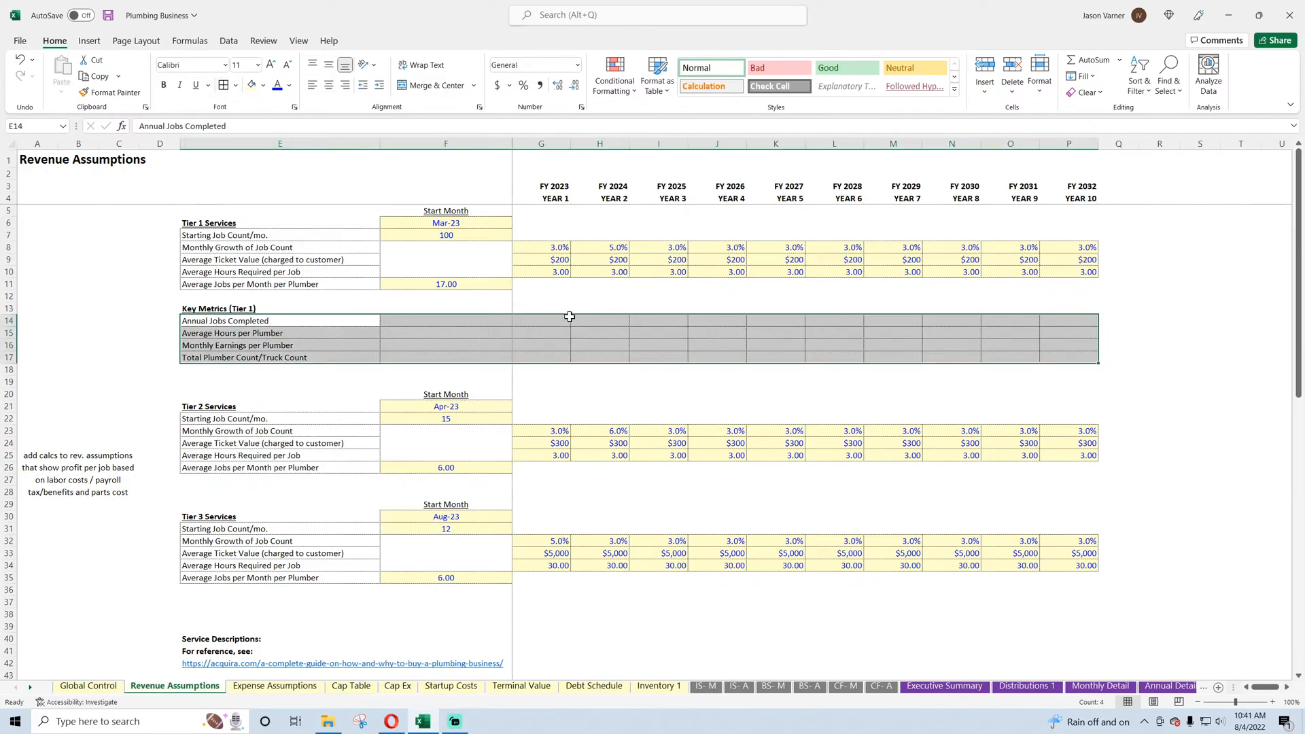
# - Link G14 to the Tier 1 job count in E8 of Annual Detail, and fill the formula across to P14
pyautogui.click(503, 321)
pyautogui.click(531, 322)
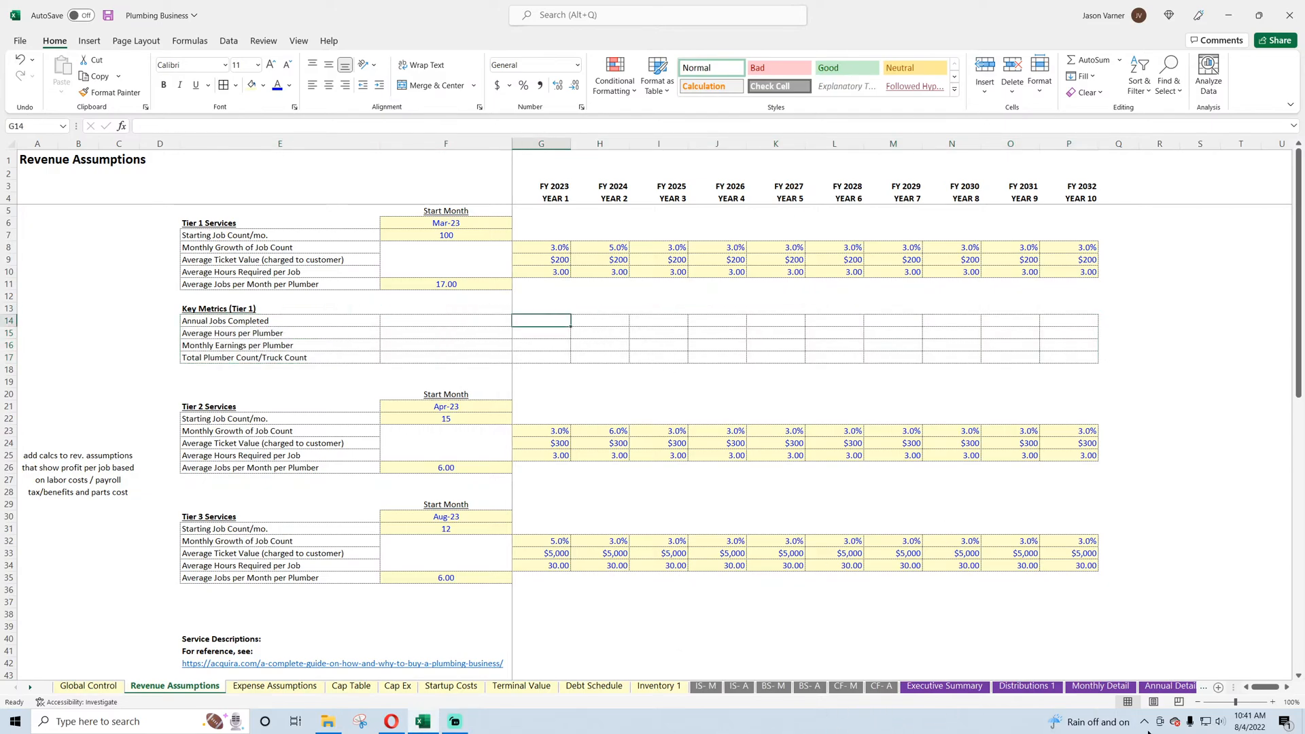
pyautogui.write('=')
pyautogui.click(1167, 685)
pyautogui.scroll(10, 504, 383)
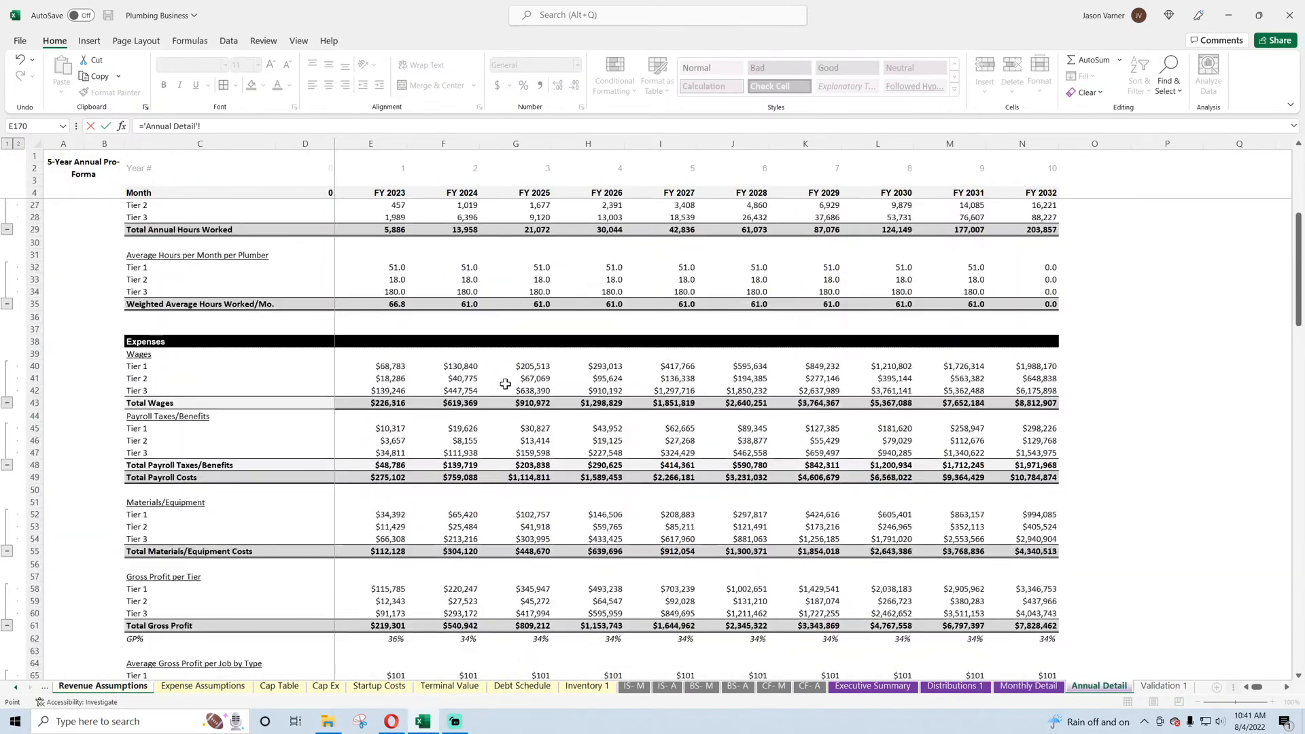
pyautogui.scroll(7, 500, 377)
pyautogui.click(394, 242)
pyautogui.press('Return')
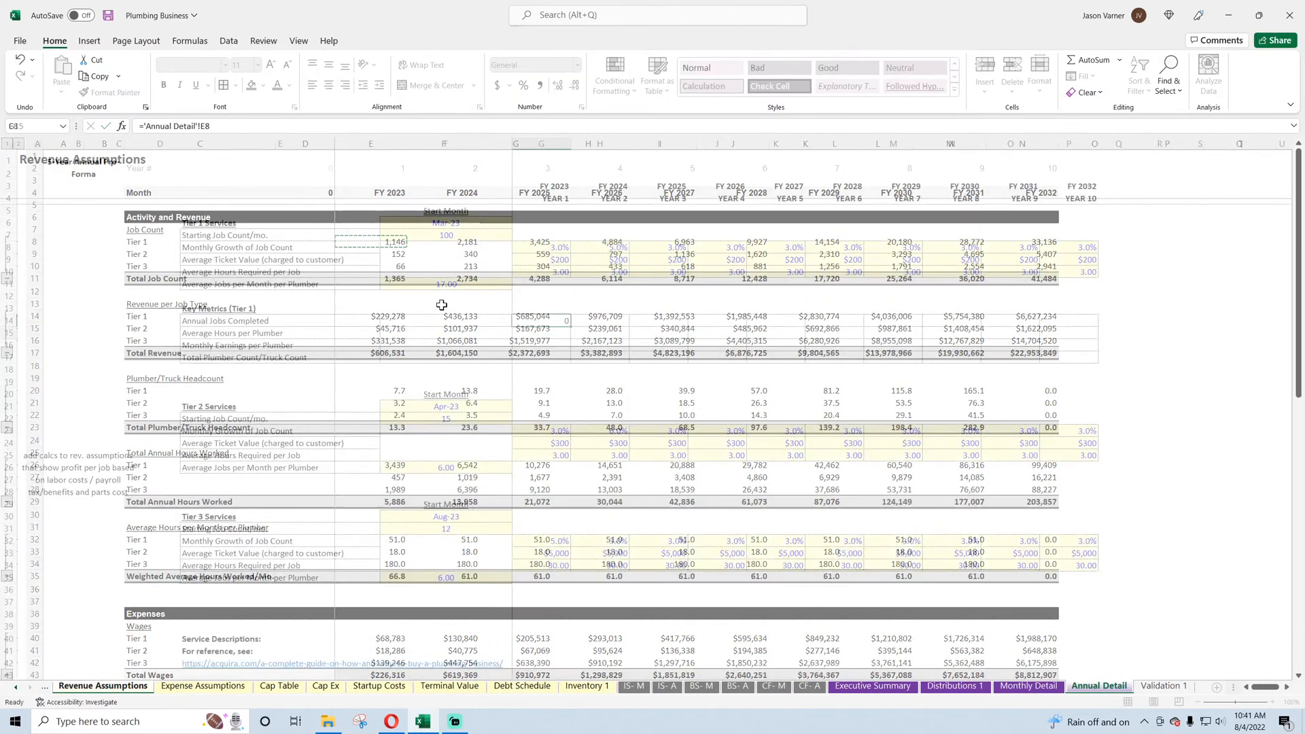
pyautogui.click(562, 320)
pyautogui.moveTo(570, 327); pyautogui.dragTo(1092, 340)
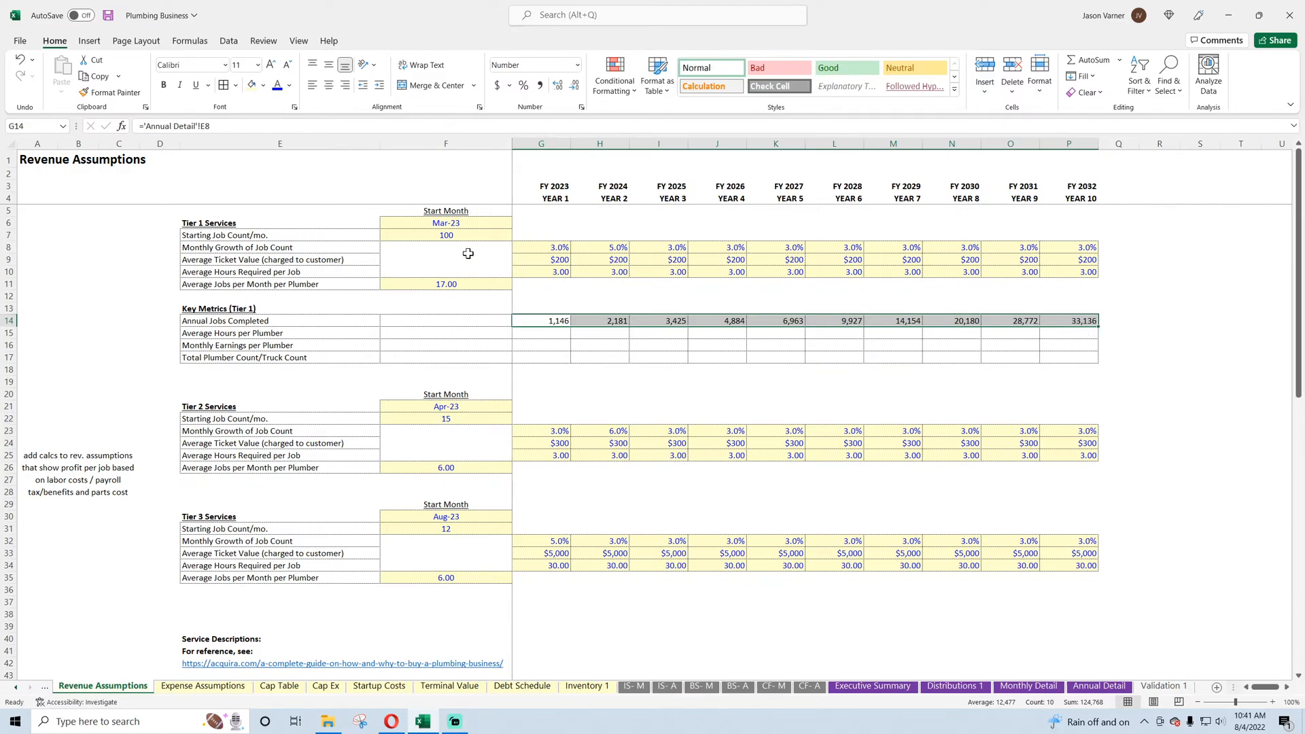
# - Try a Tier 1 Starting Job Count/mo. of 50 and check its effect on Annual Jobs Completed
pyautogui.click(450, 237)
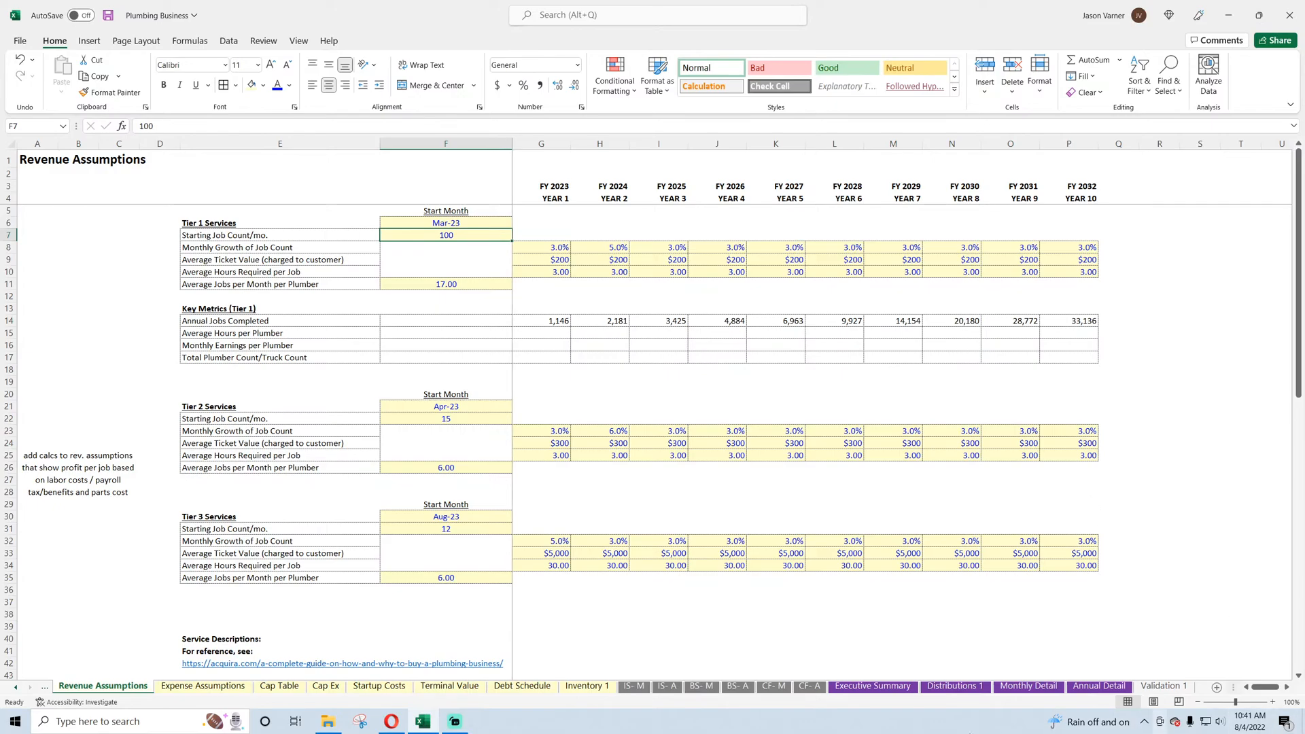
pyautogui.write('50')
pyautogui.press('Return')
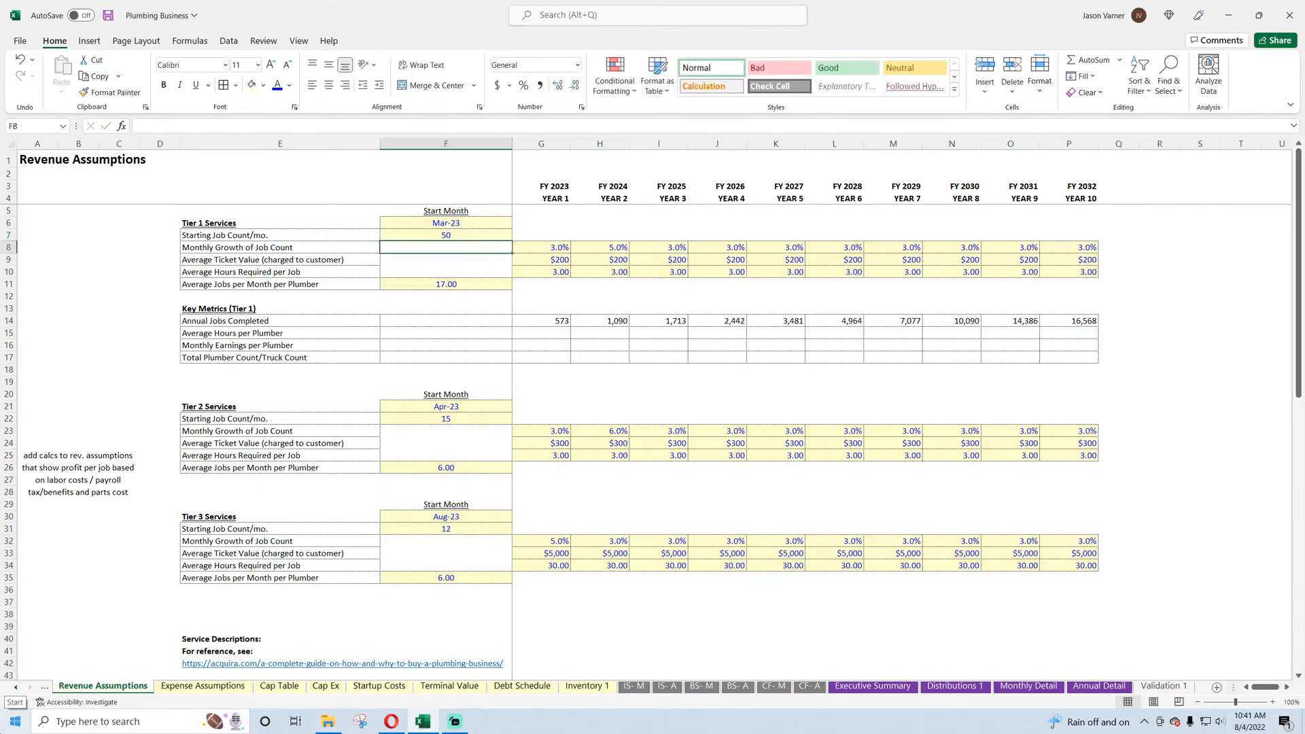
pyautogui.click(539, 320)
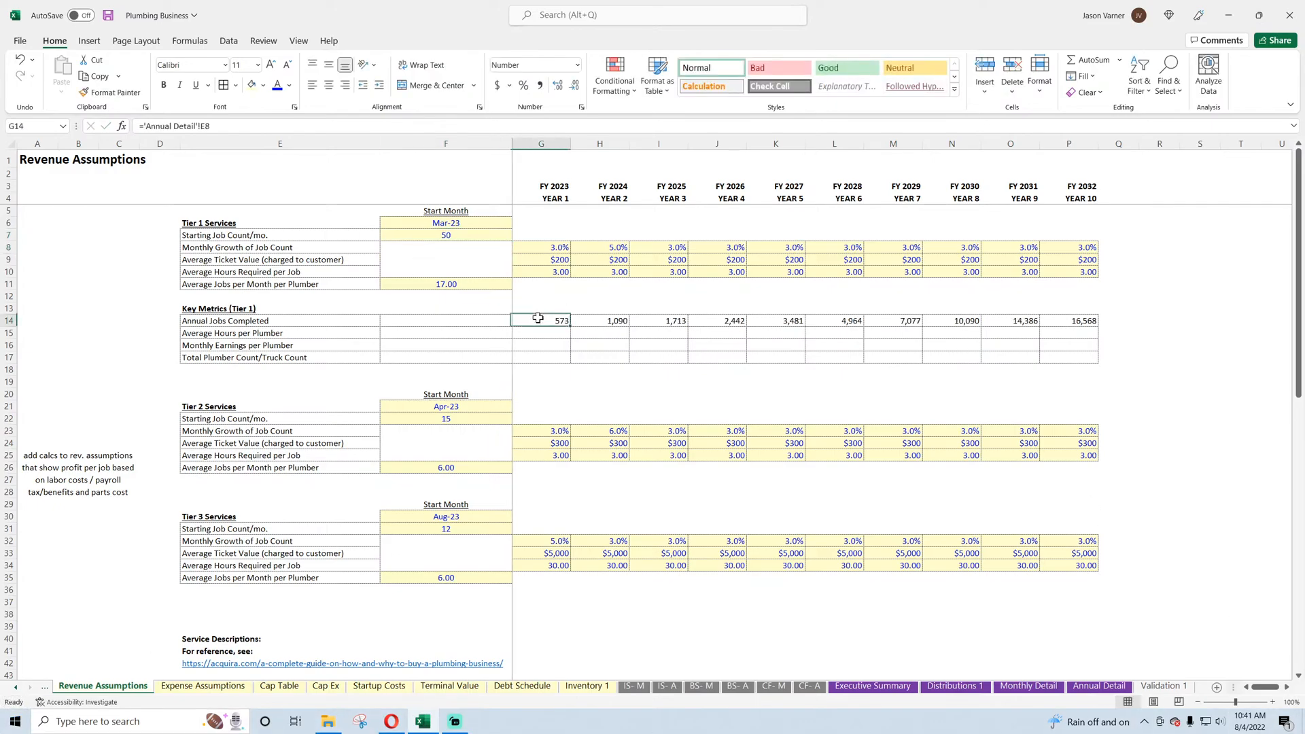
pyautogui.click(603, 320)
# - Set the Tier 1 Starting Job Count/mo. to 10, save the workbook, and check the growth rates against Annual Jobs Completed
pyautogui.click(450, 236)
pyautogui.write('10')
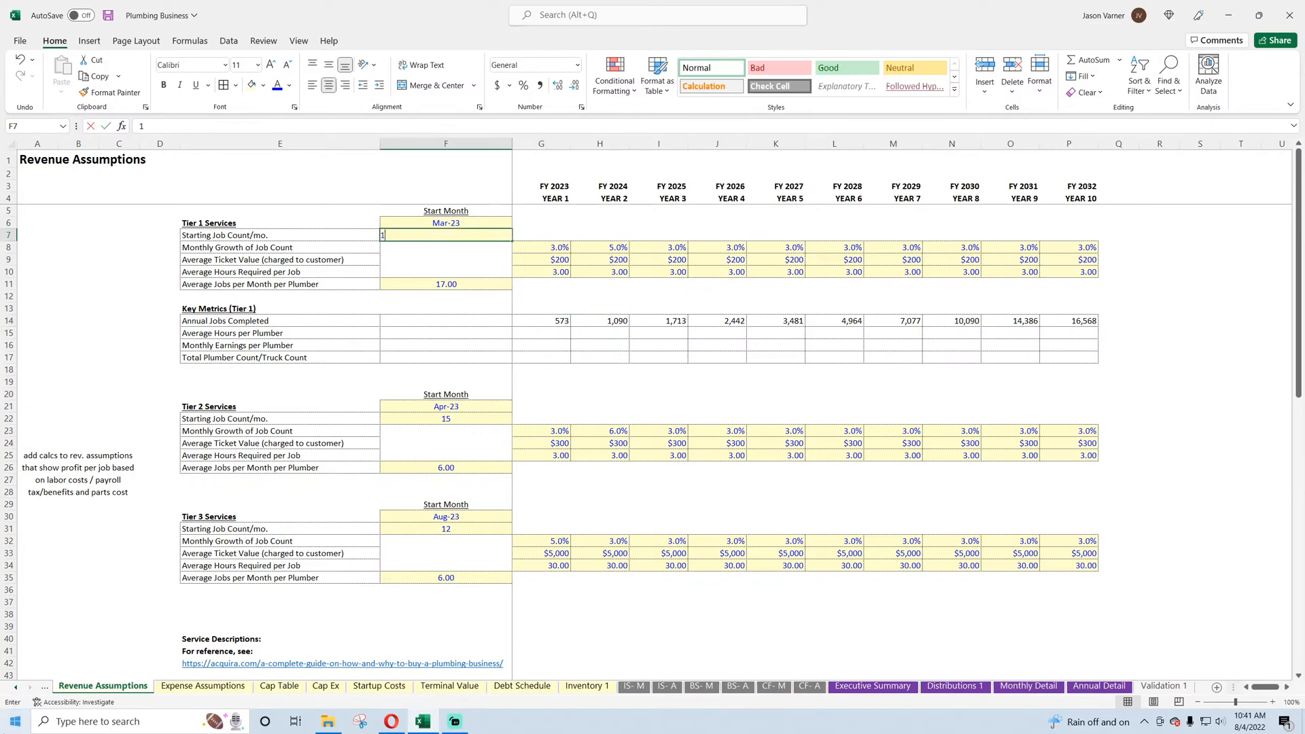
pyautogui.press('Return')
pyautogui.click(550, 247)
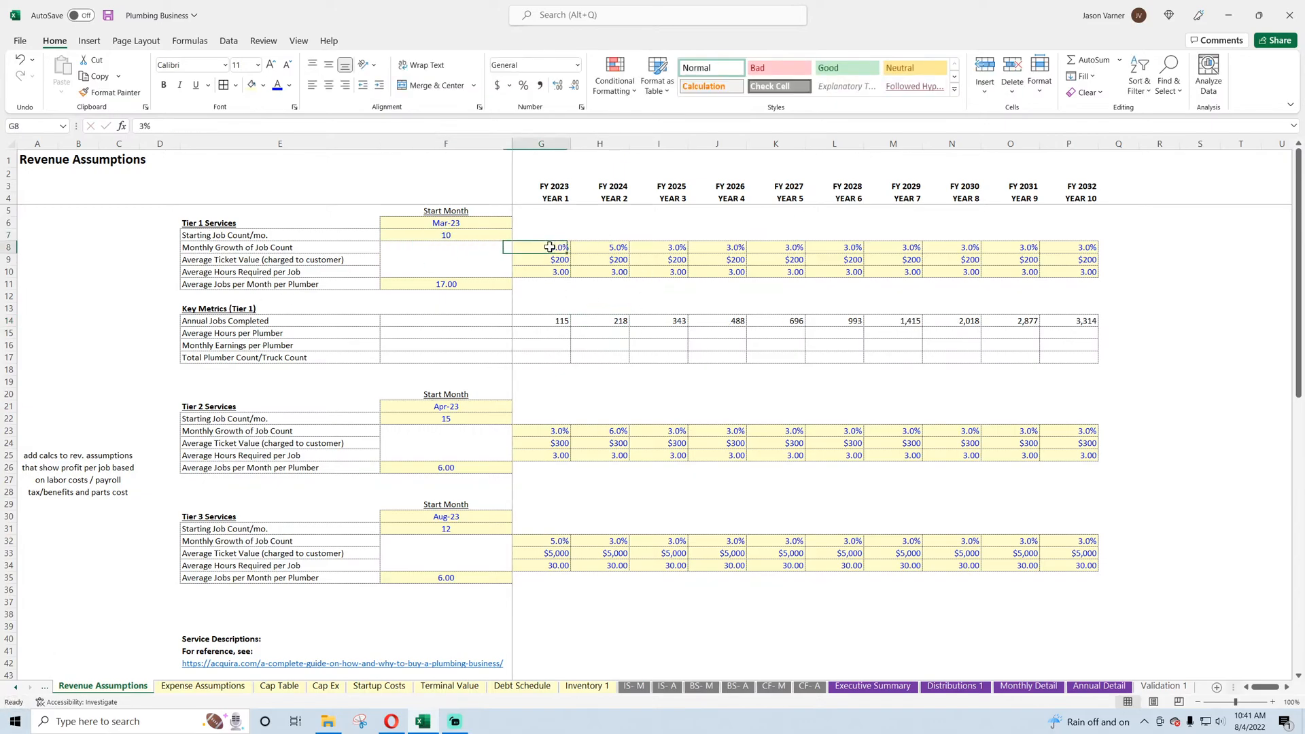
pyautogui.click(108, 16)
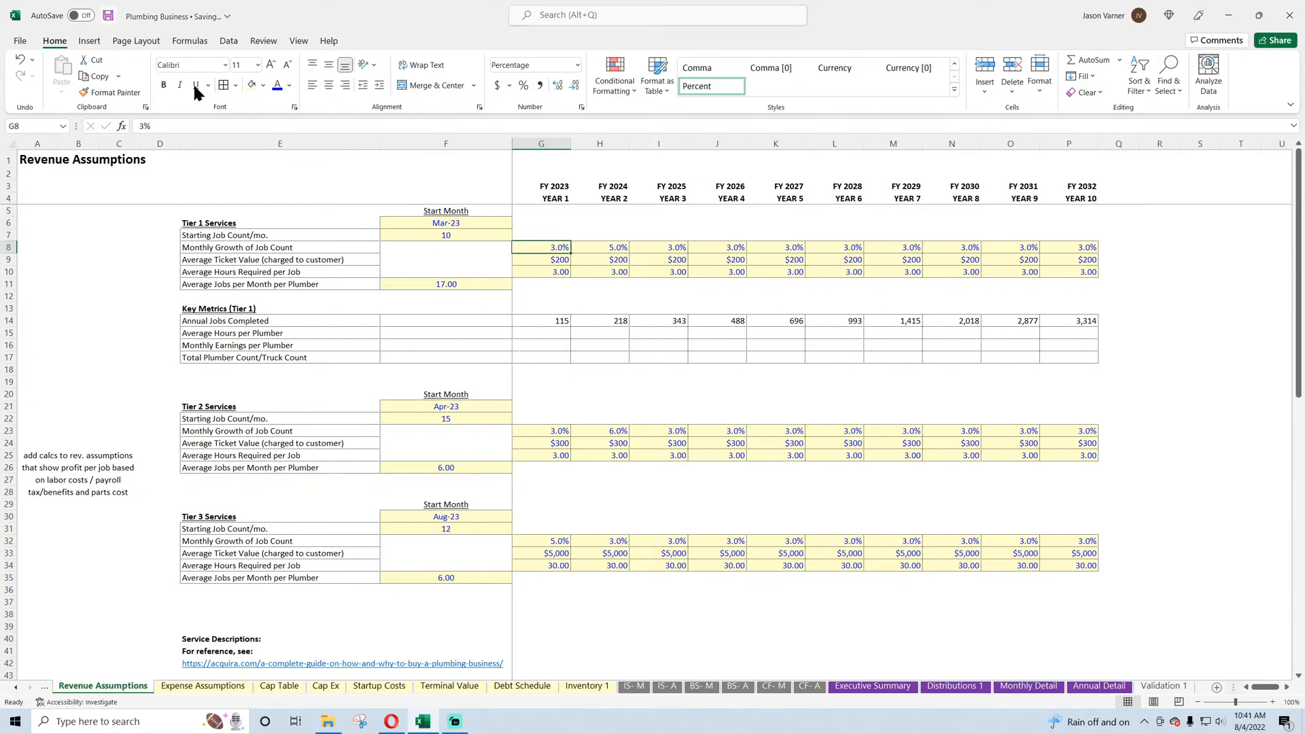
pyautogui.press('Right')
pyautogui.press('Right')
pyautogui.press('Right')
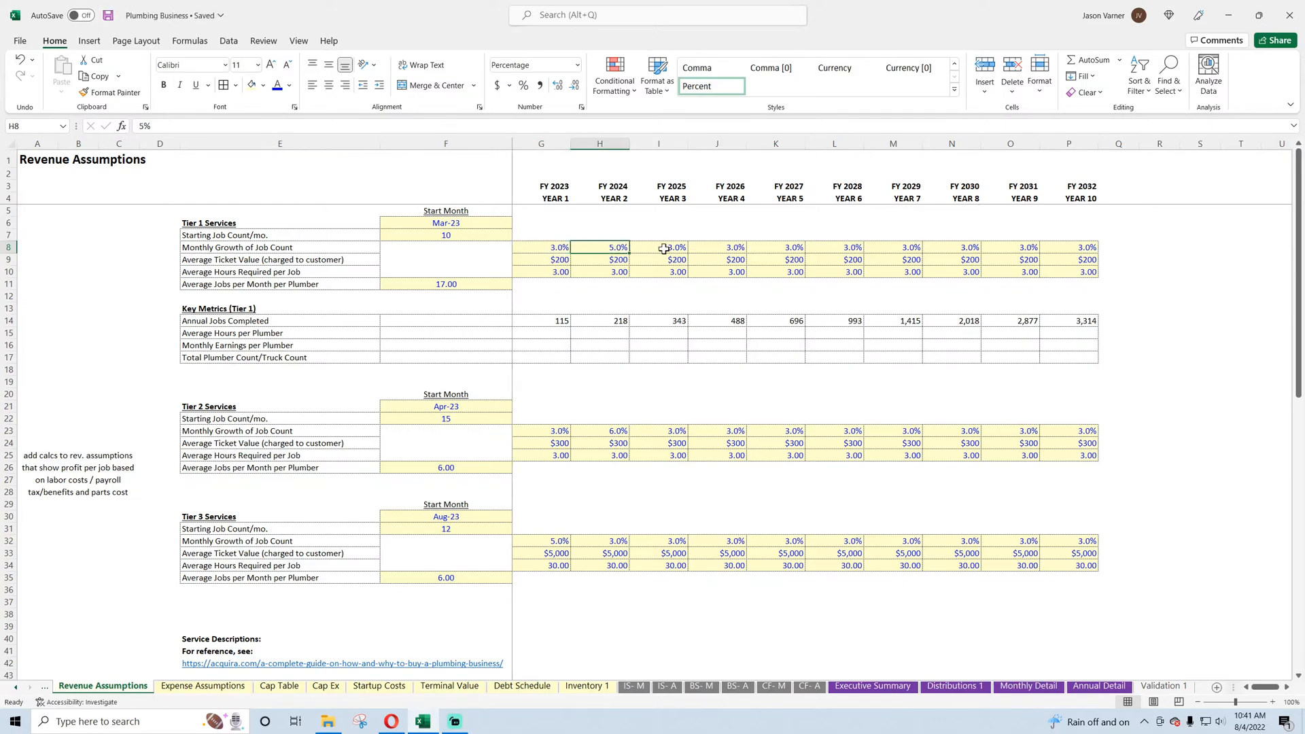
pyautogui.moveTo(541, 320); pyautogui.dragTo(1081, 325)
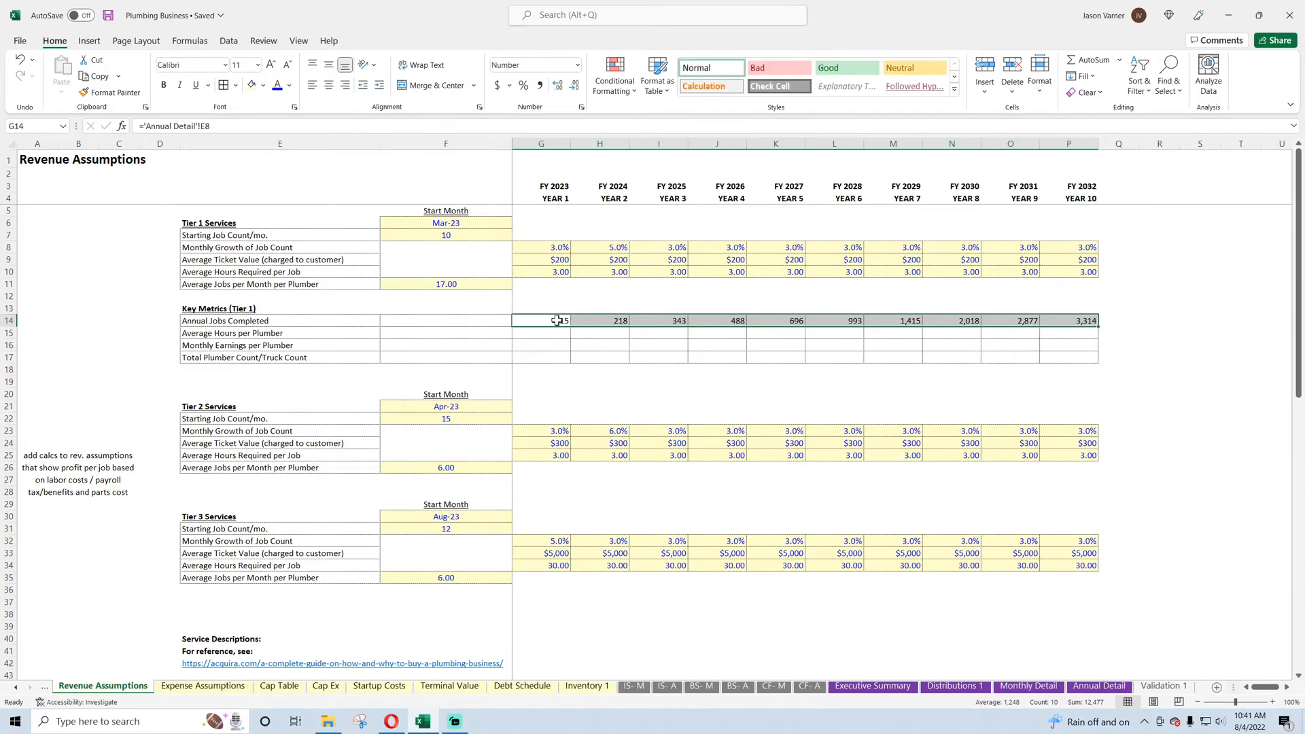
# - Clear everything from the merged note cell at A24 about adding profit per job calculations
pyautogui.click(87, 465)
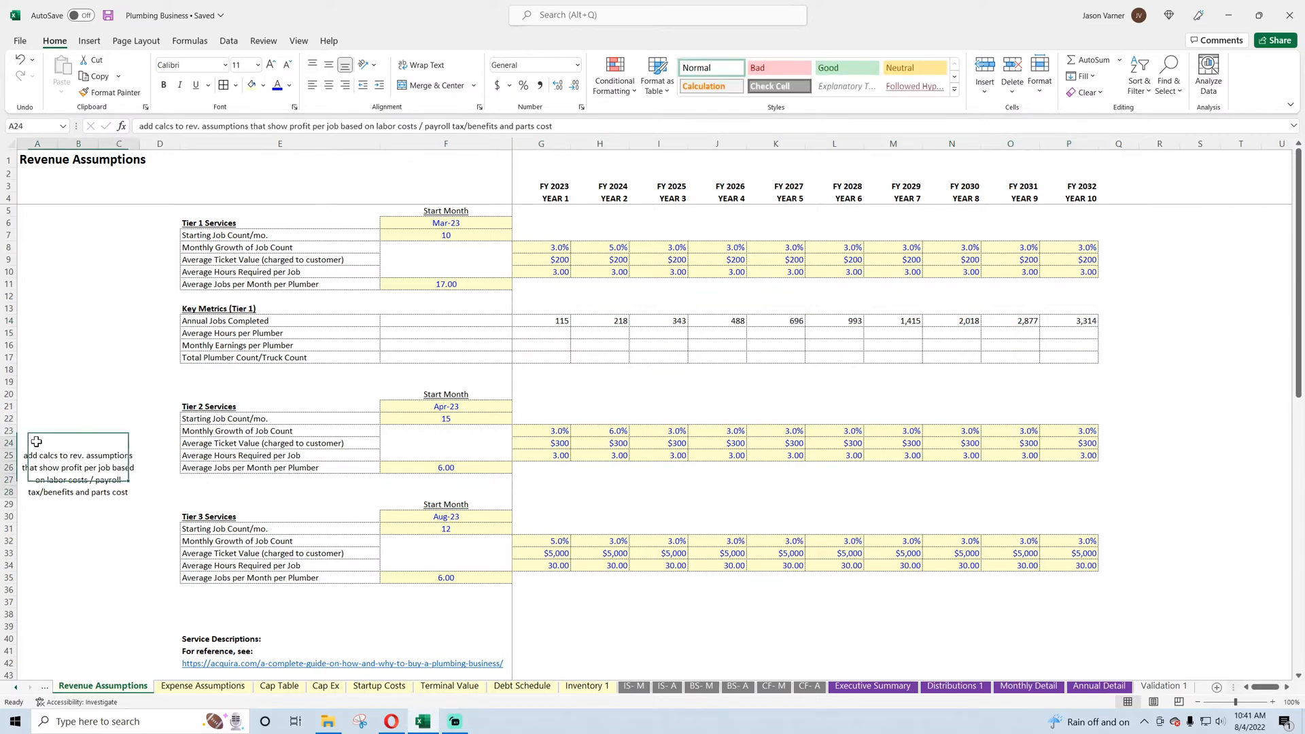
pyautogui.click(1085, 92)
pyautogui.click(1085, 113)
pyautogui.click(117, 372)
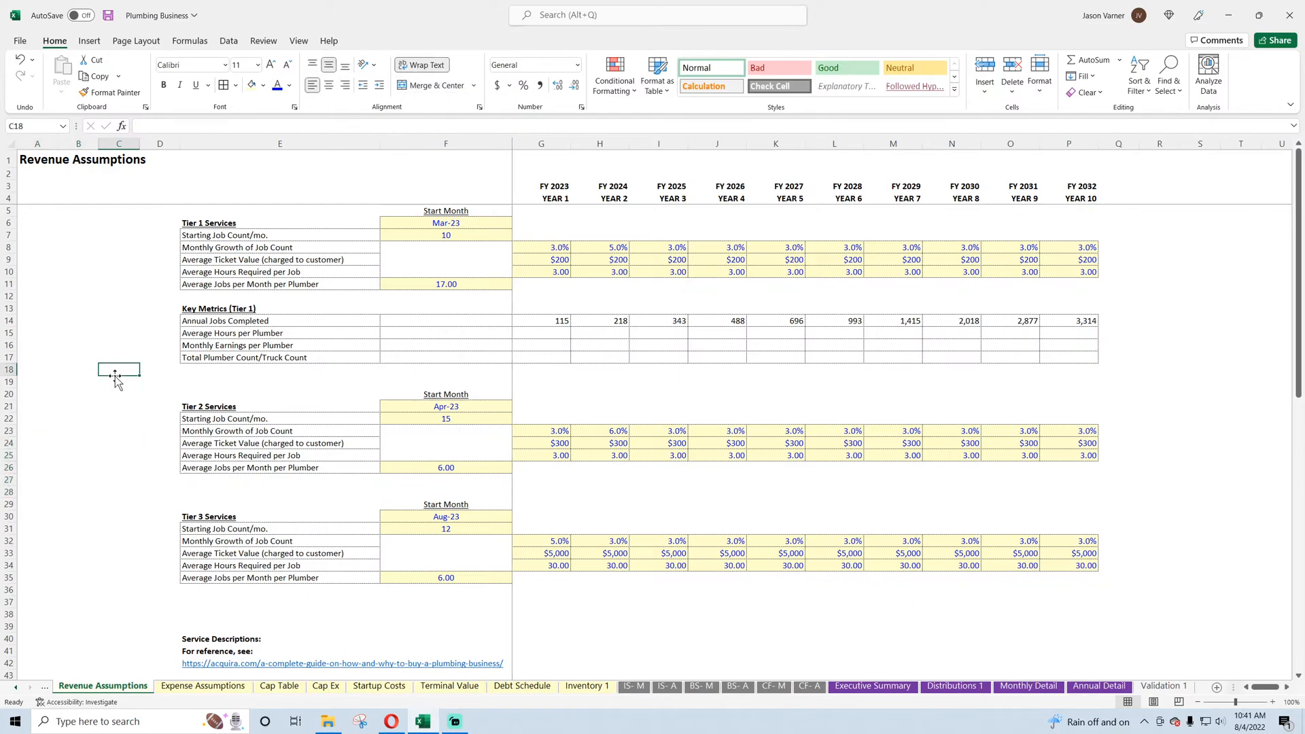
# - Insert six blank rows at row 28, between the Tier 2 and Tier 3 Services blocks
pyautogui.scroll(-4, 167, 373)
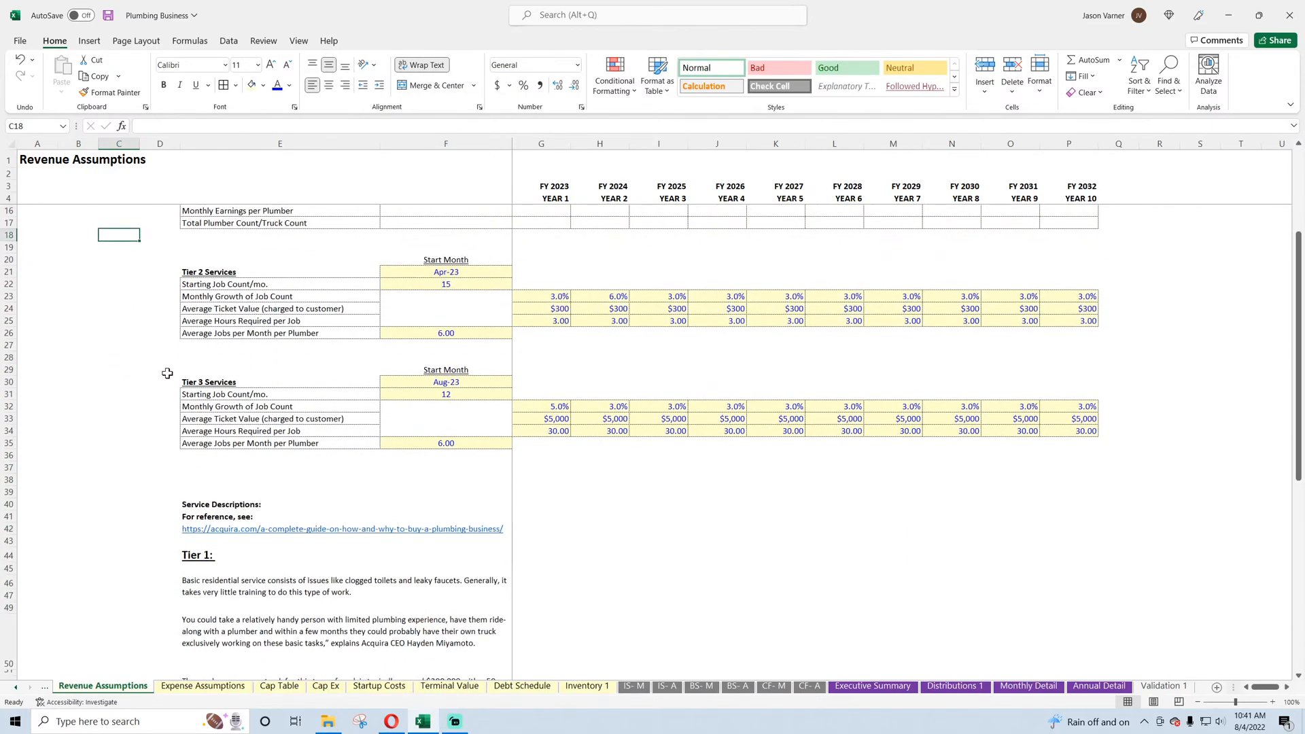
pyautogui.moveTo(8, 358); pyautogui.dragTo(8, 418)
pyautogui.rightClick(5, 372)
pyautogui.click(48, 493)
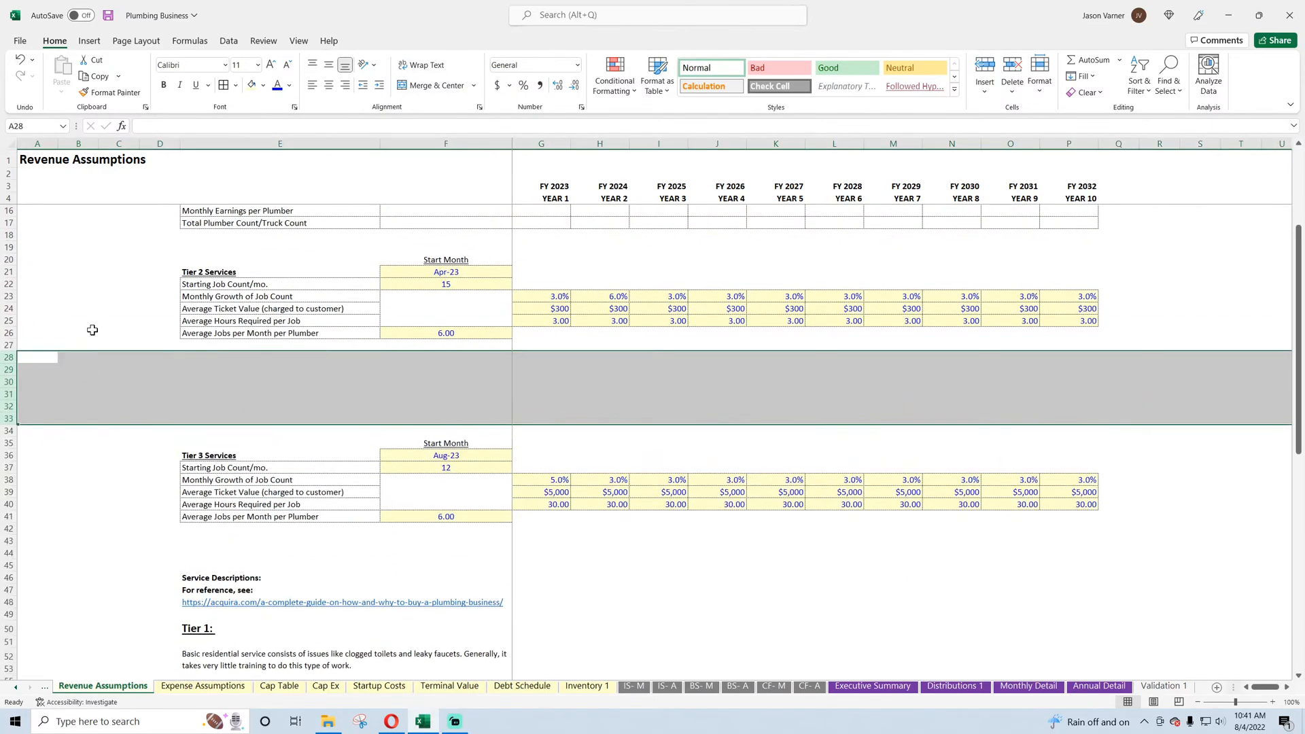
pyautogui.scroll(4, 95, 330)
pyautogui.click(214, 297)
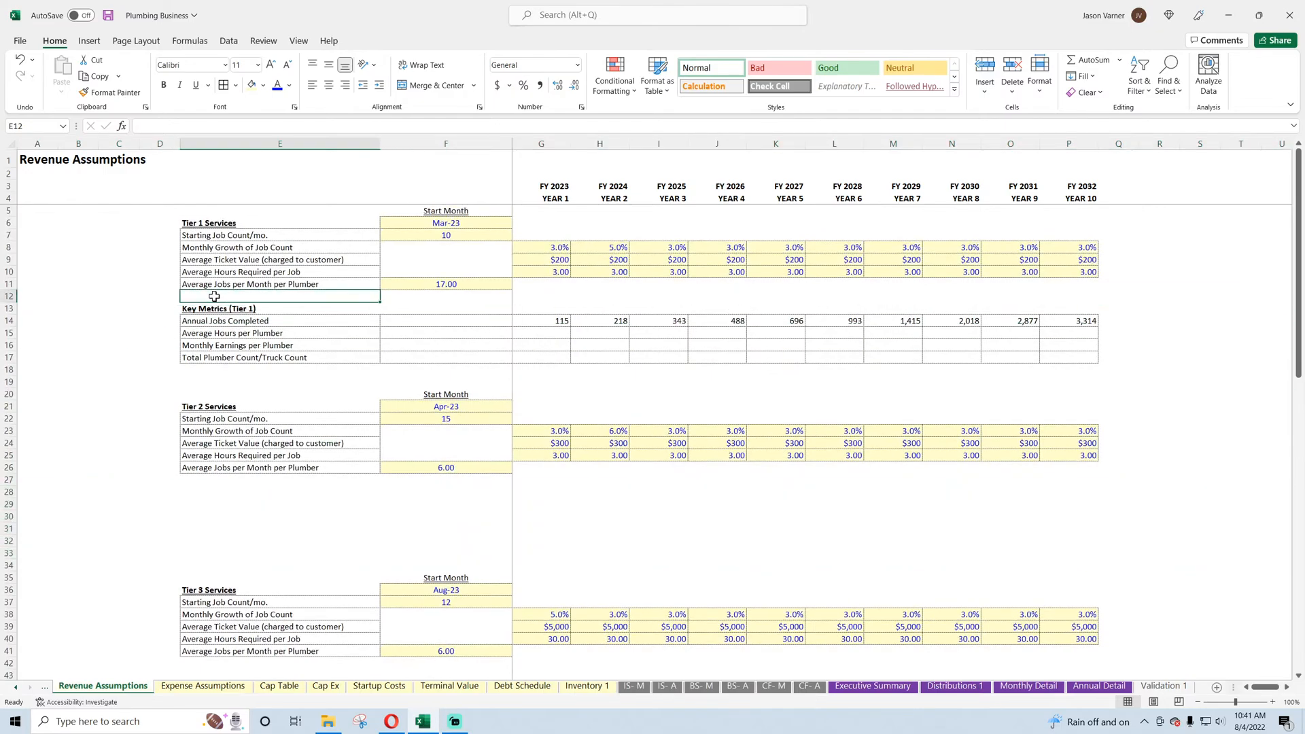
# - Copy the Key Metrics (Tier 1) table E13:P17 and paste it under the Tier 2 Services block at E28
pyautogui.moveTo(214, 297); pyautogui.dragTo(210, 394)
pyautogui.moveTo(194, 480); pyautogui.dragTo(196, 574)
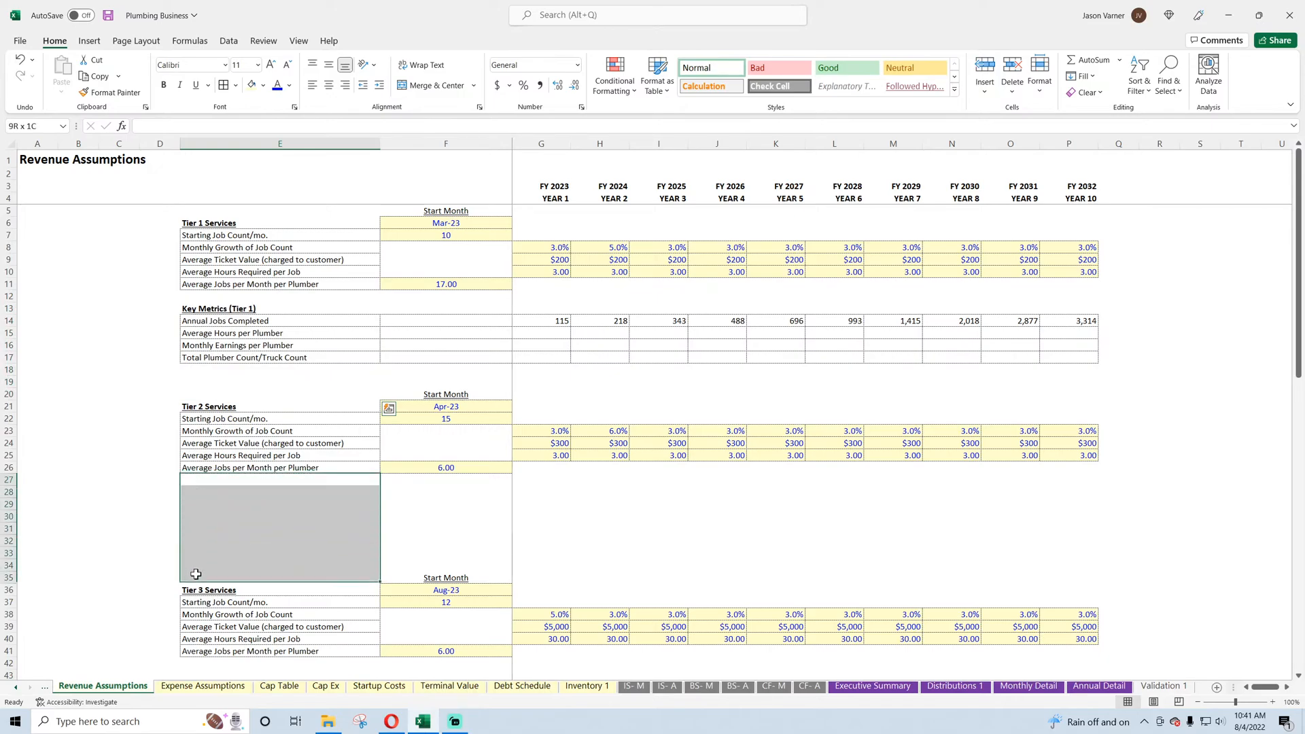
pyautogui.click(231, 533)
pyautogui.click(211, 308)
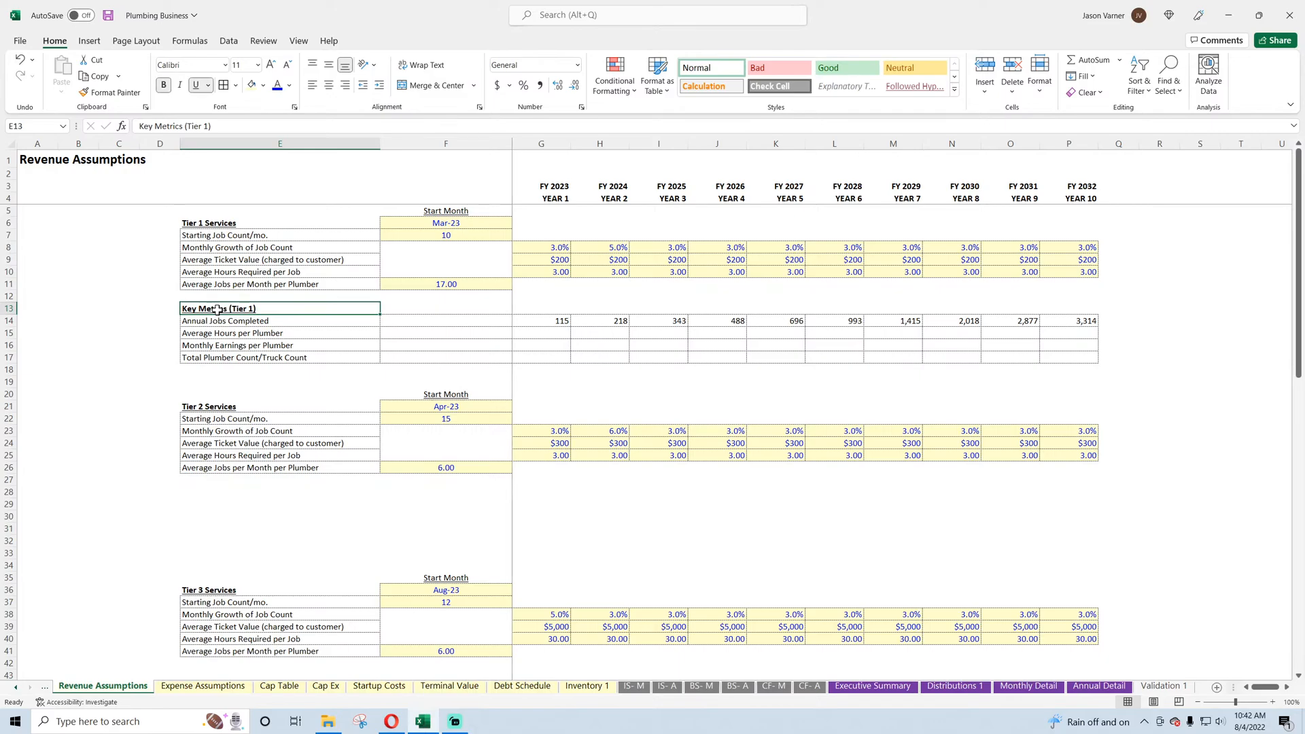
pyautogui.moveTo(218, 309); pyautogui.dragTo(1040, 353)
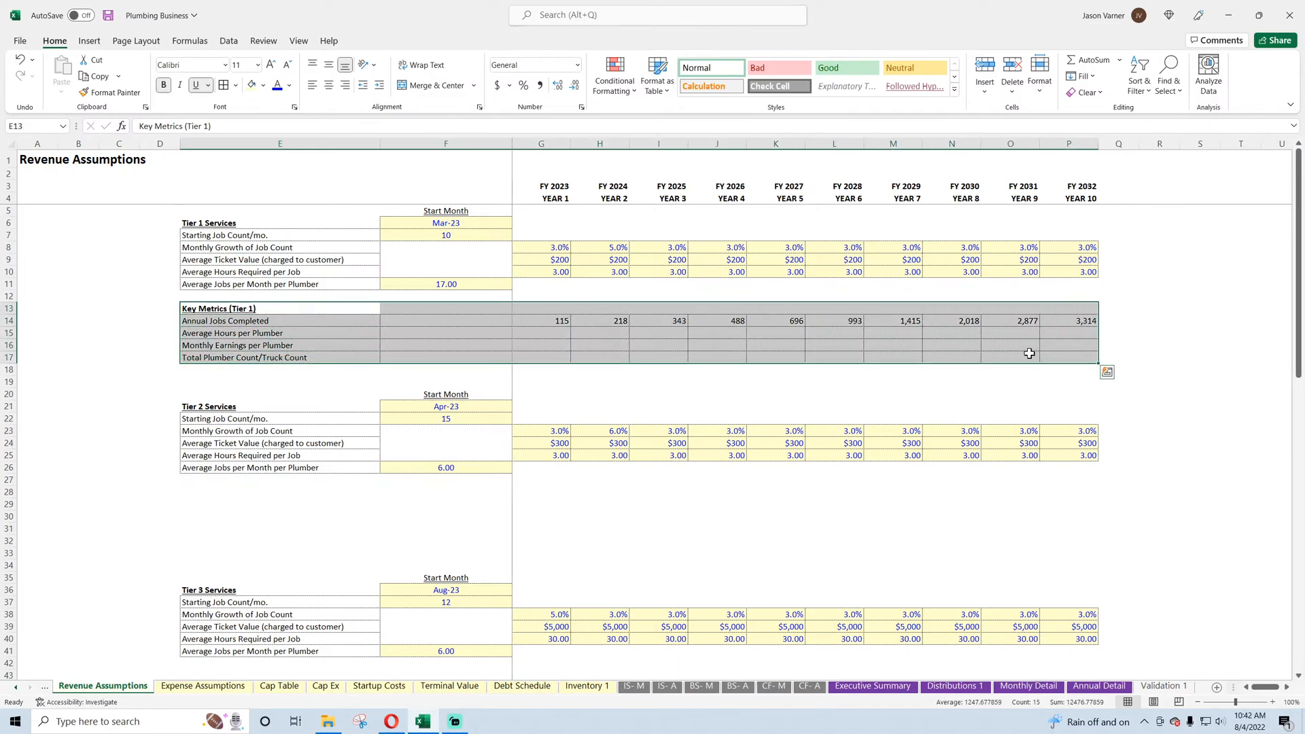
pyautogui.hotkey('ctrl', 'c')
pyautogui.click(211, 492)
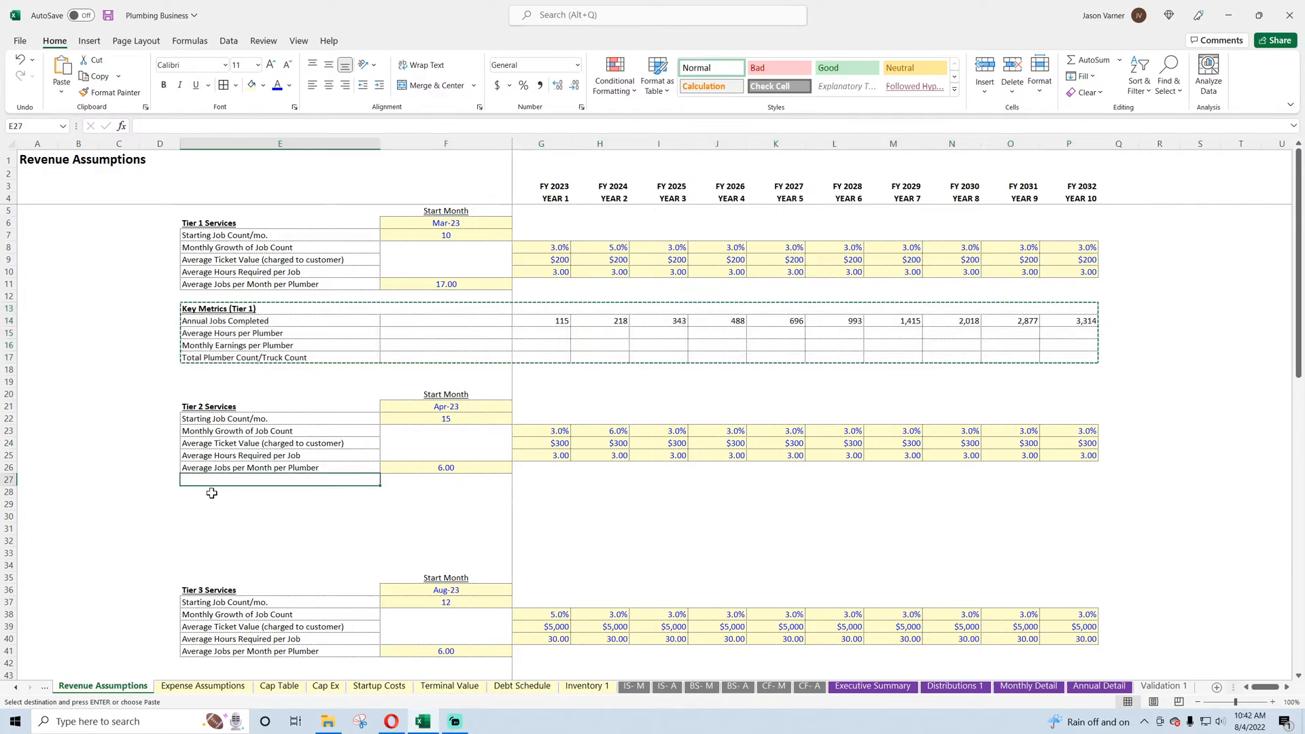
pyautogui.hotkey('ctrl', 'v')
# - Insert four blank rows at row 44, between the Tier 3 Services block and the Service Descriptions
pyautogui.scroll(-4, 212, 492)
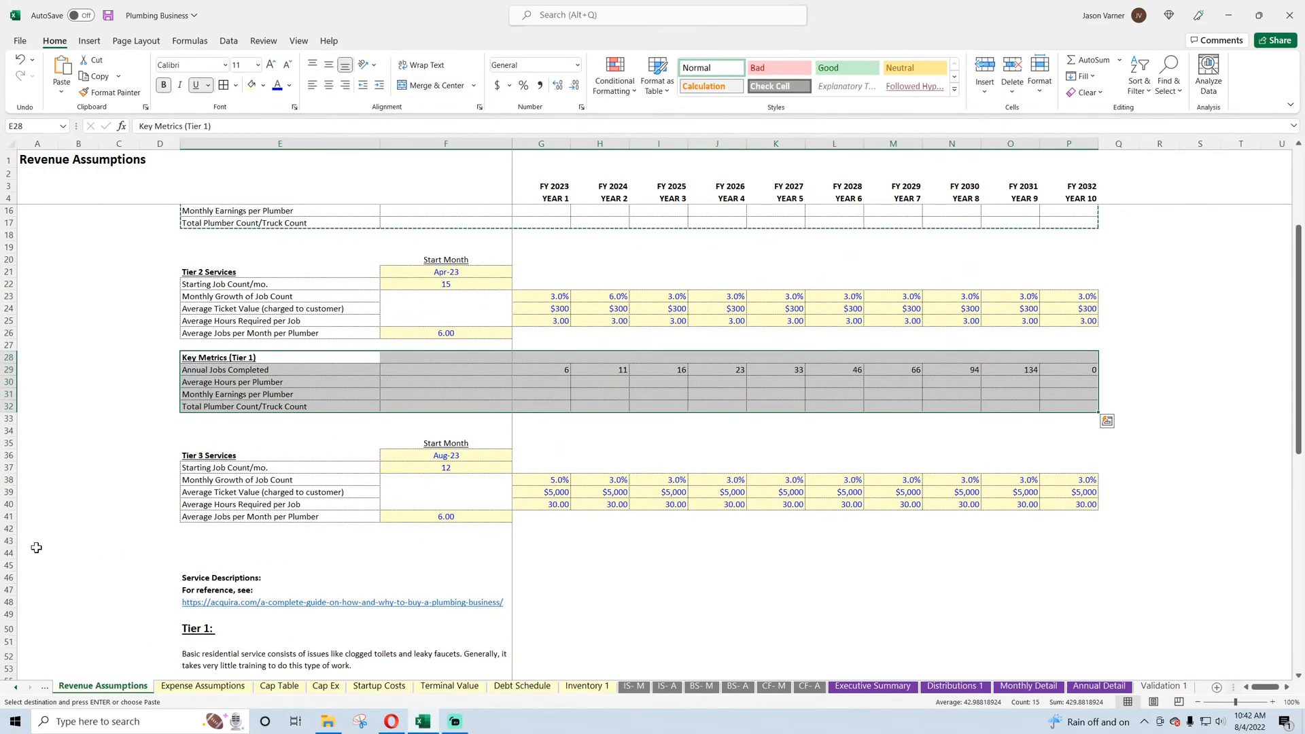
pyautogui.moveTo(8, 553); pyautogui.dragTo(9, 585)
pyautogui.rightClick(9, 584)
pyautogui.click(48, 451)
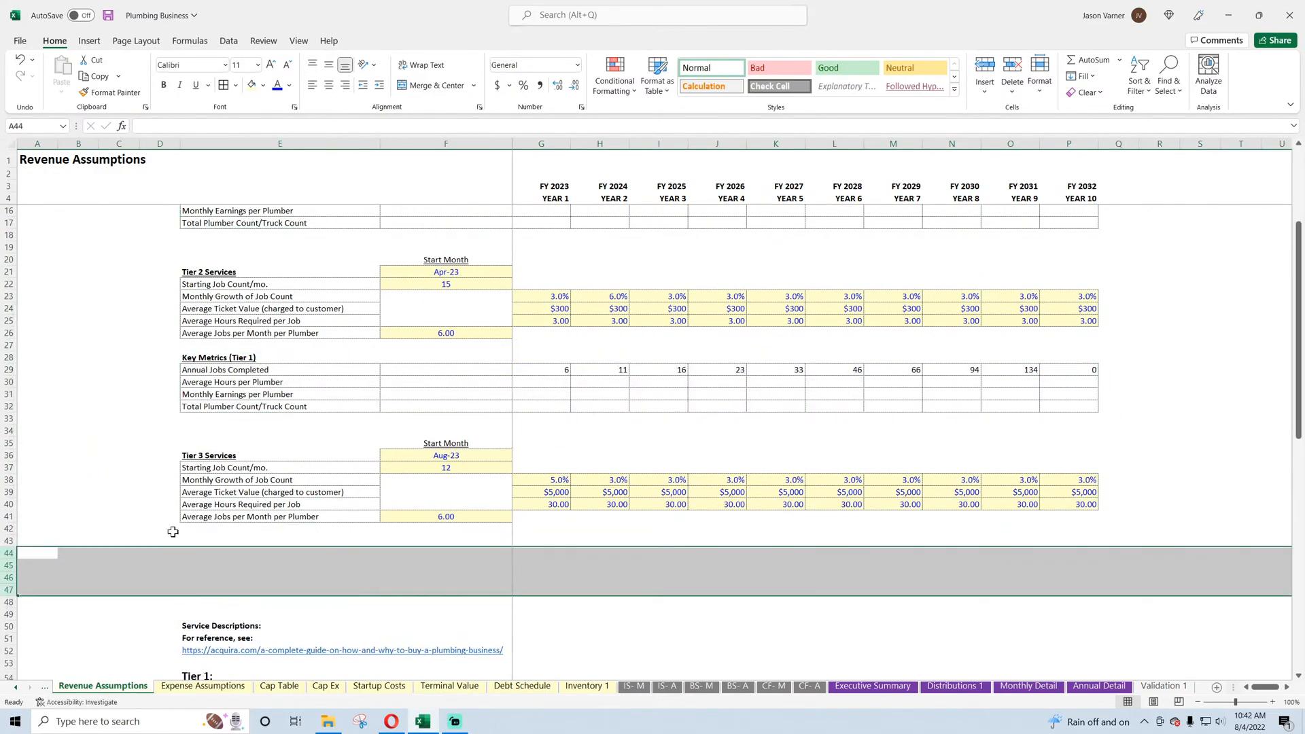
# - Copy the key metrics table E28:P32 and paste it under the Tier 3 Services block at E43
pyautogui.moveTo(212, 354); pyautogui.dragTo(1091, 407)
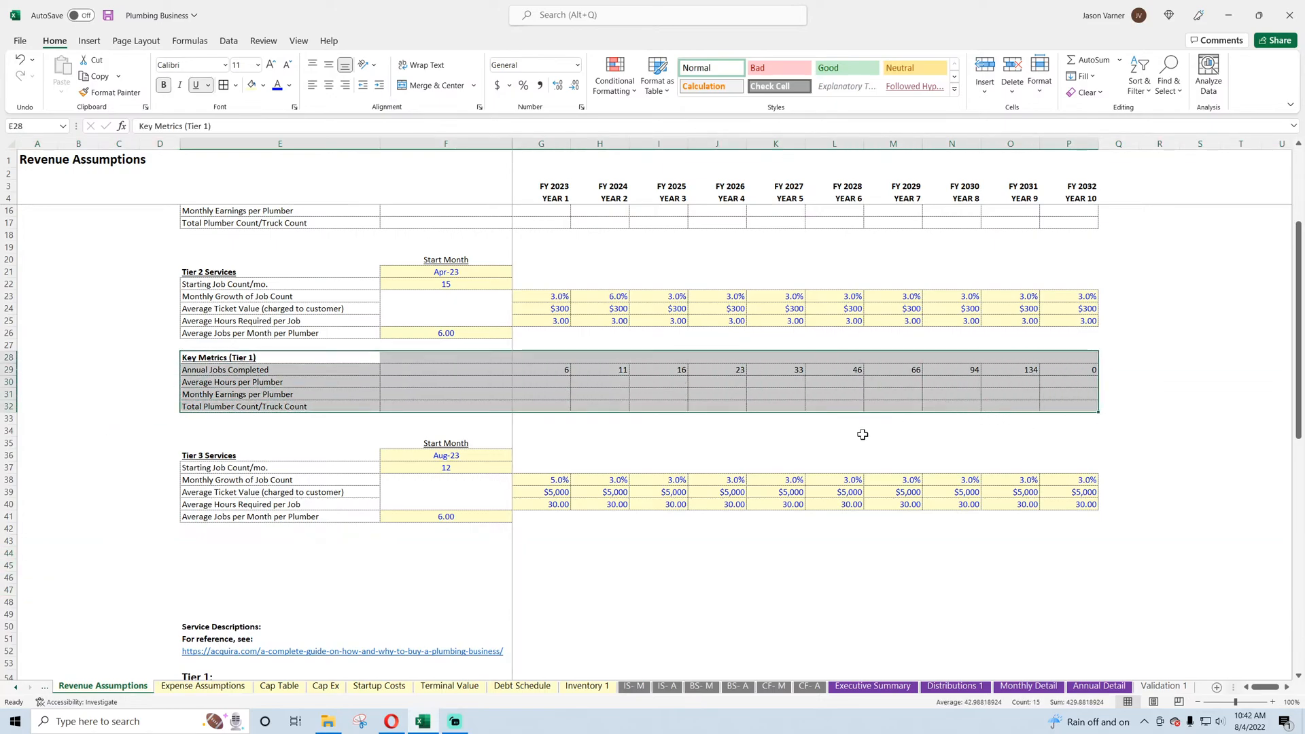
pyautogui.hotkey('ctrl', 'c')
pyautogui.click(213, 541)
pyautogui.hotkey('ctrl', 'v')
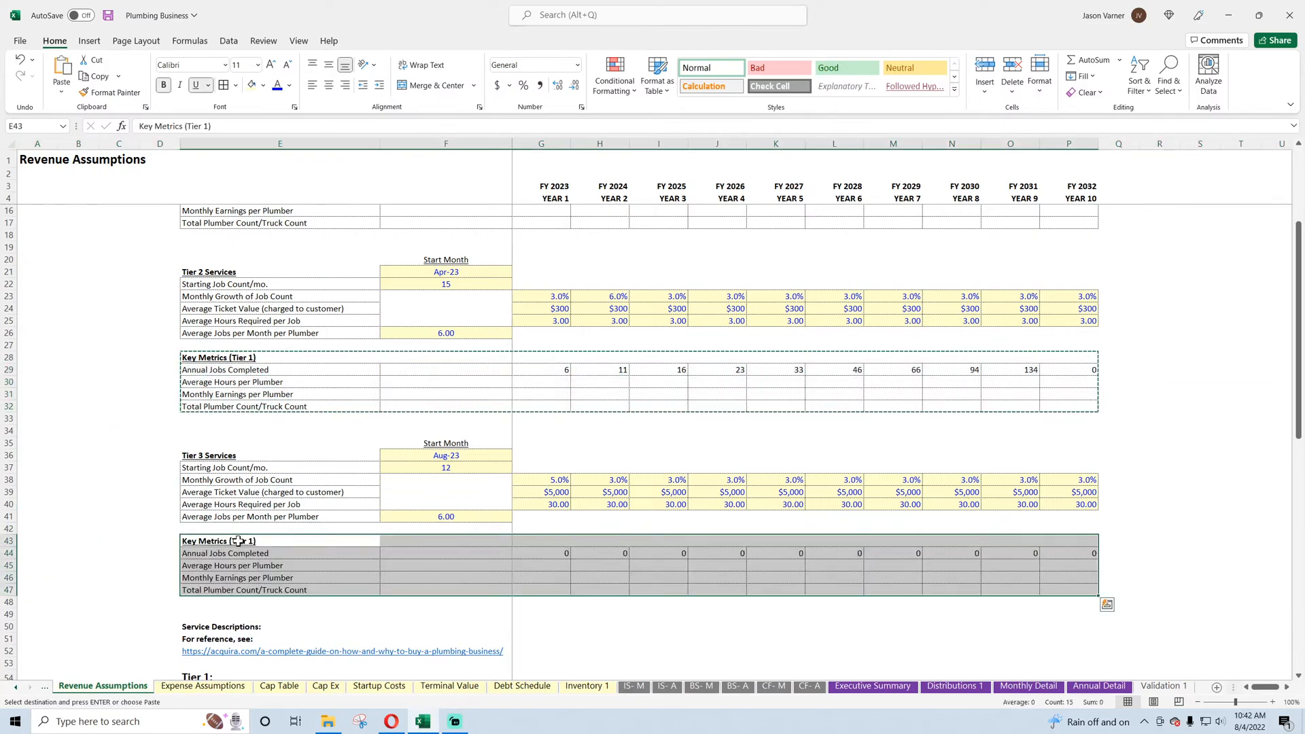
# - Retitle the pasted table headings as Key Metrics (Tier 3) in E43 and Key Metrics (Tier 2) in E28
pyautogui.doubleClick(246, 540)
pyautogui.press('BackSpace')
pyautogui.write('3')
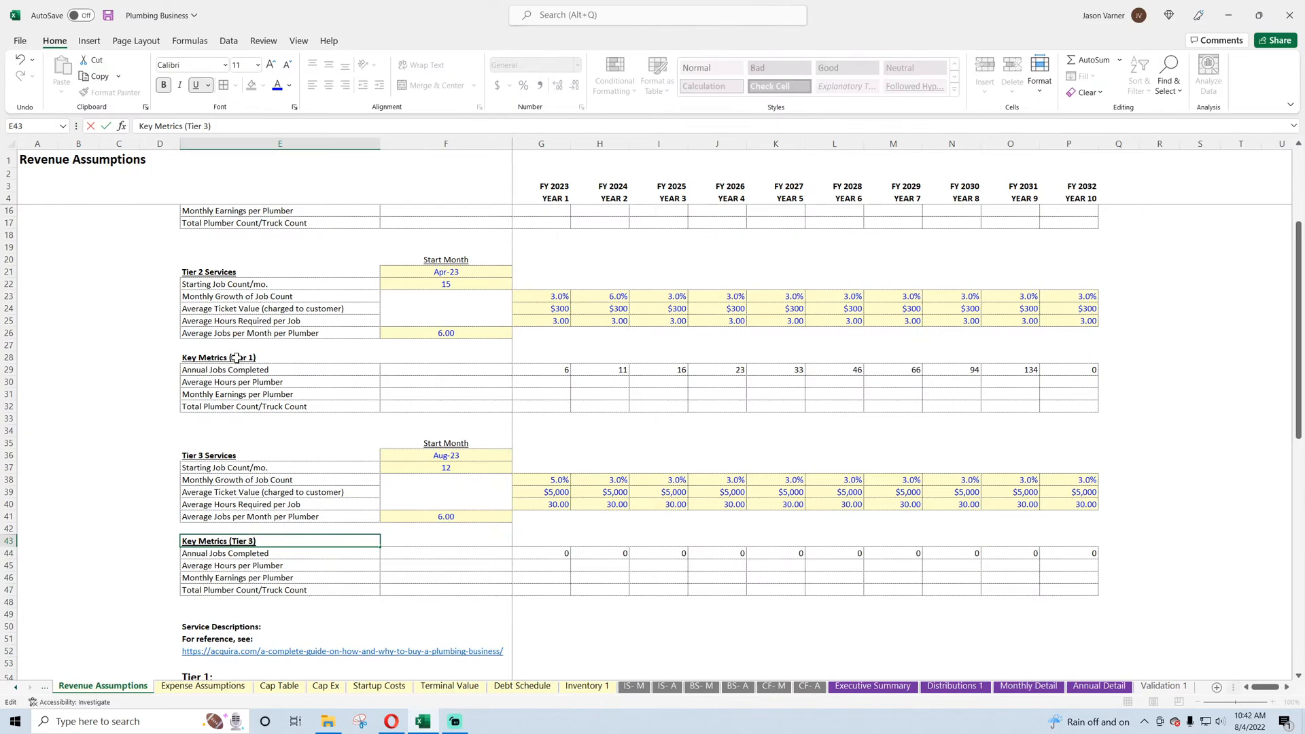
pyautogui.click(236, 358)
pyautogui.doubleClick(257, 357)
pyautogui.write('2')
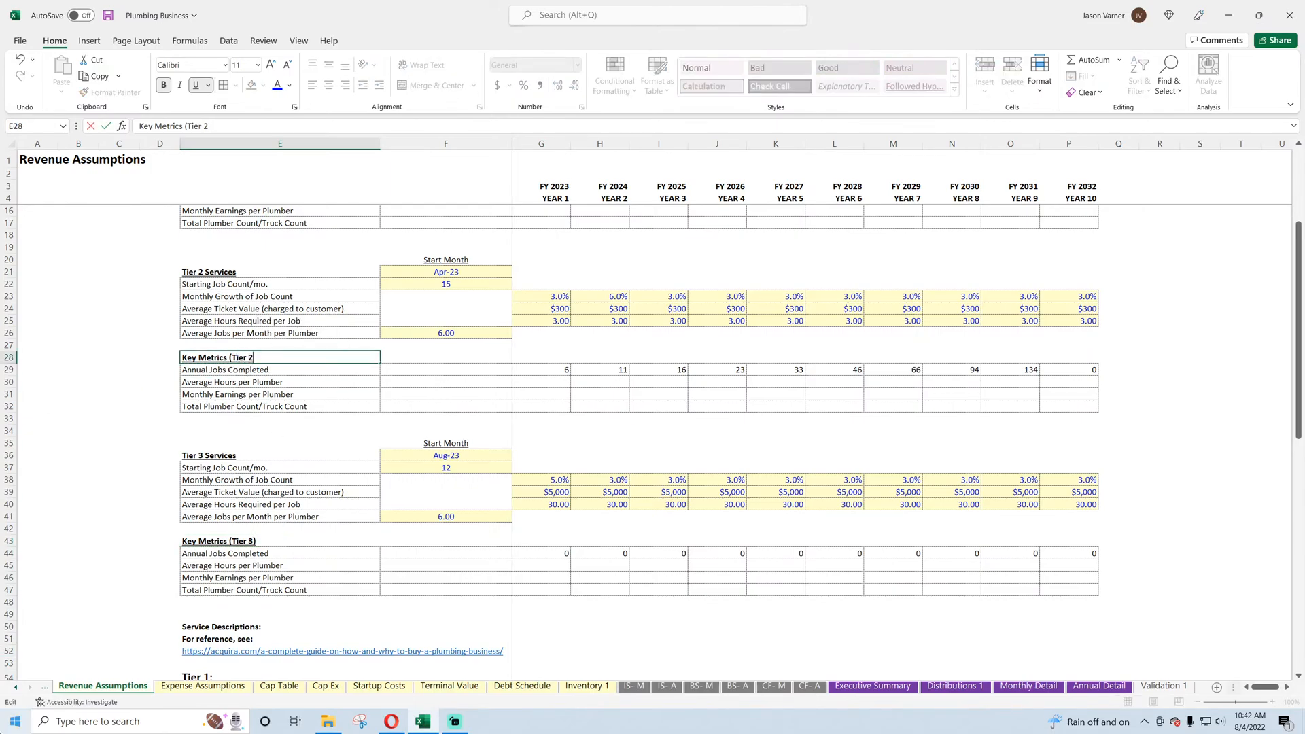
pyautogui.write(')')
pyautogui.press('Return')
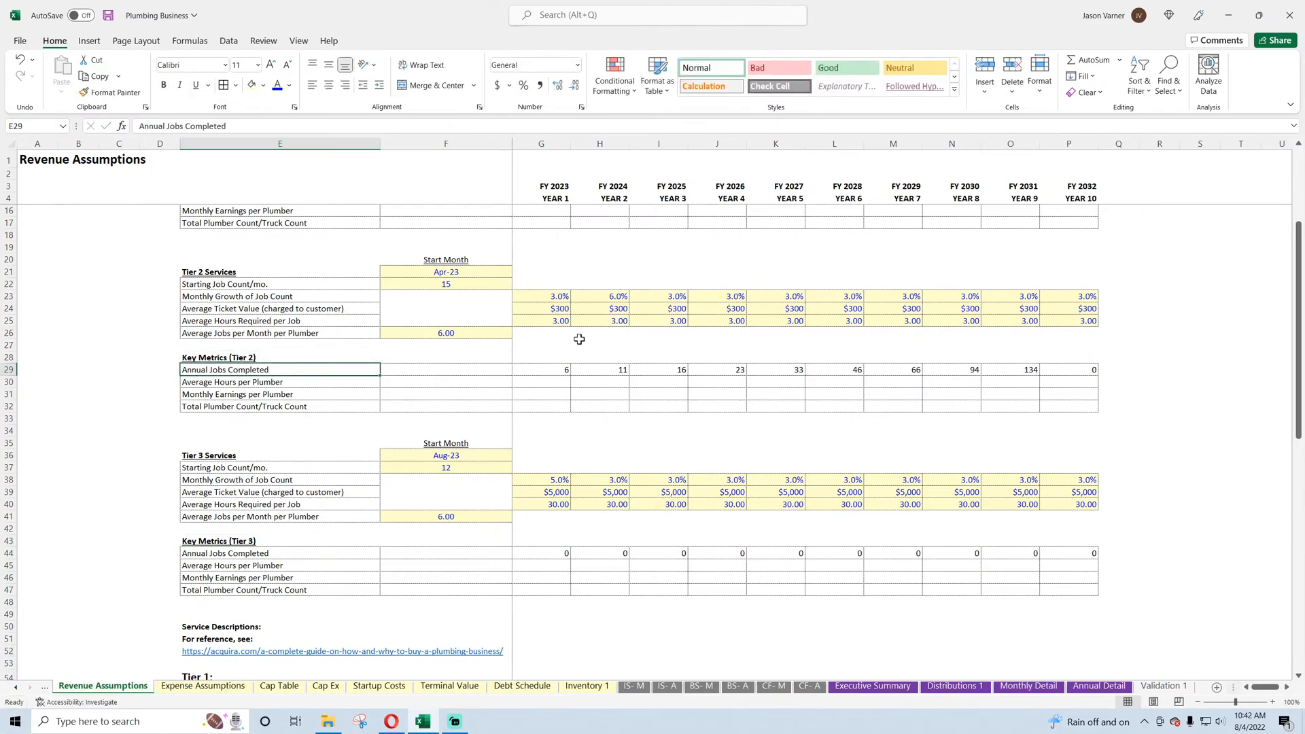
# - Link the Tier 2 Annual Jobs Completed in G29 to ='Annual Detail'!E9 and fill the formula across to P29
pyautogui.click(550, 373)
pyautogui.write('=')
pyautogui.click(1099, 686)
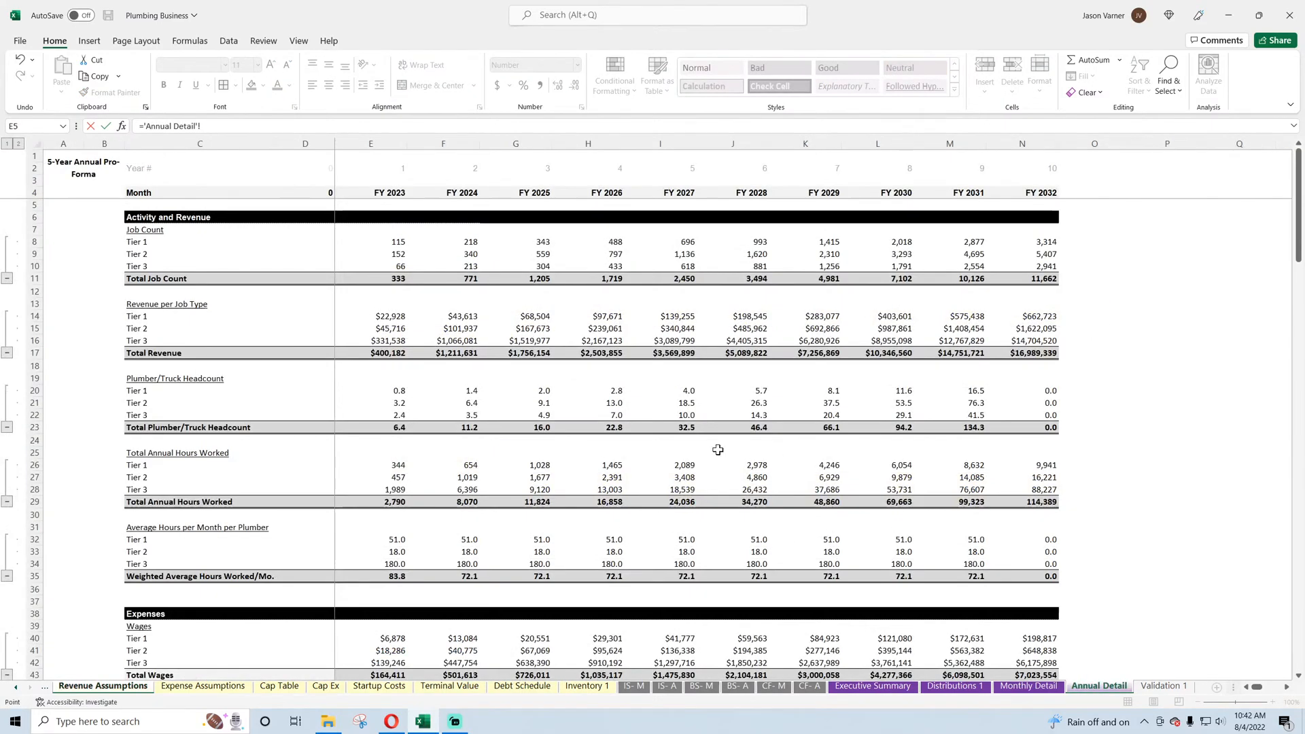
pyautogui.click(396, 251)
pyautogui.press('Return')
pyautogui.click(557, 370)
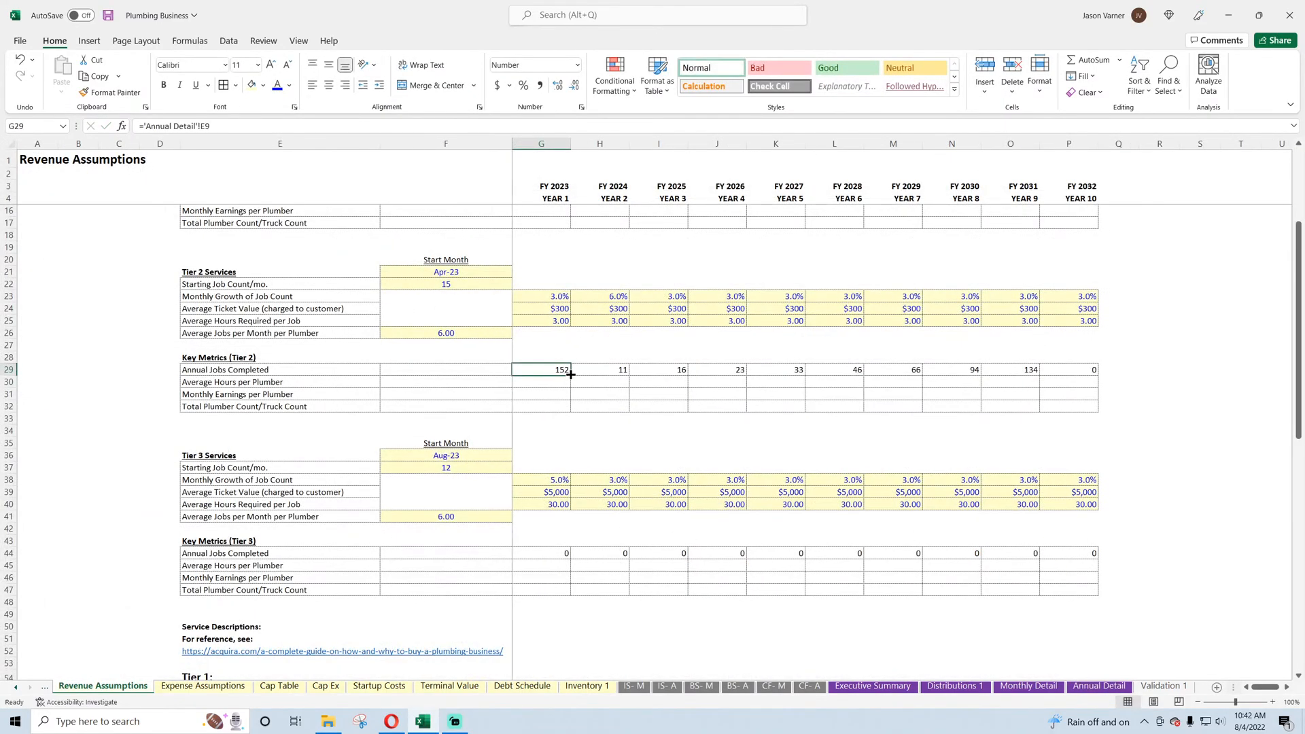
pyautogui.moveTo(571, 375); pyautogui.dragTo(1089, 376)
# - Link the Tier 3 Annual Jobs Completed in G44 to ='Annual Detail'!E10 and fill the formula across to P44
pyautogui.click(562, 552)
pyautogui.write('=')
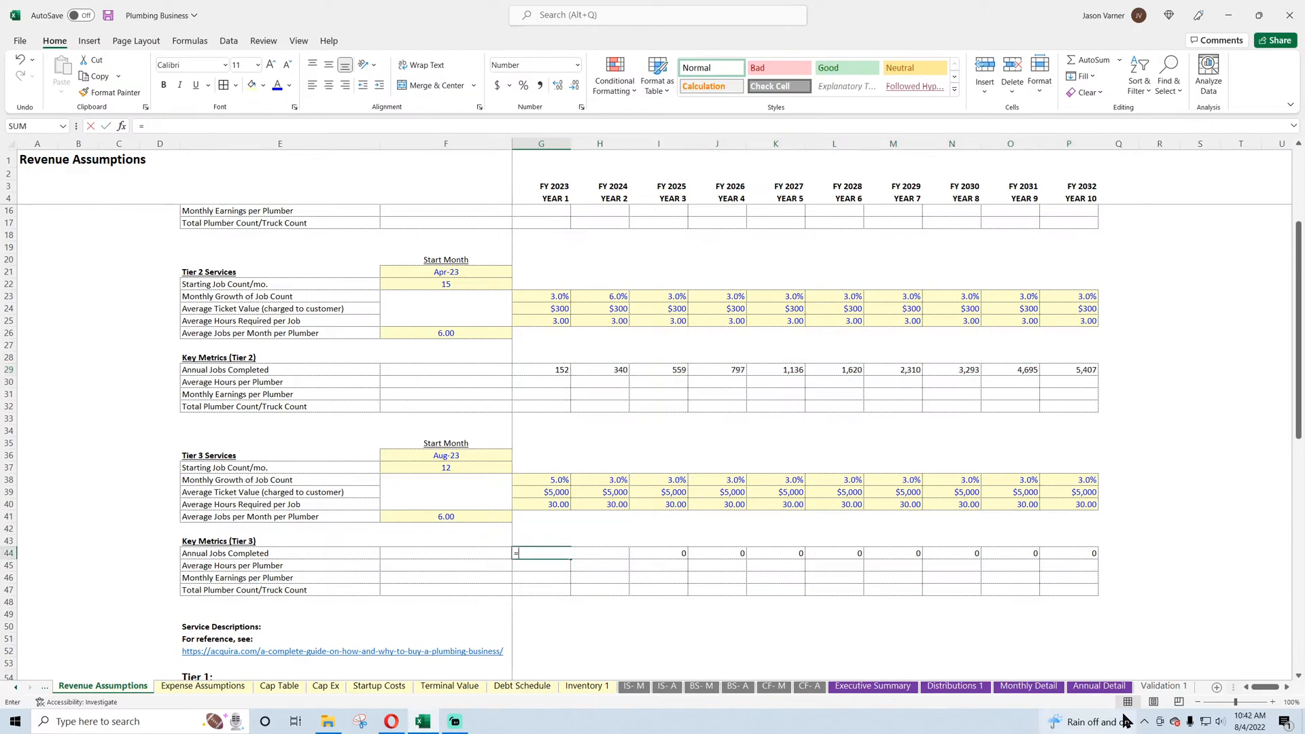
pyautogui.click(1099, 686)
pyautogui.click(436, 267)
pyautogui.press('Return')
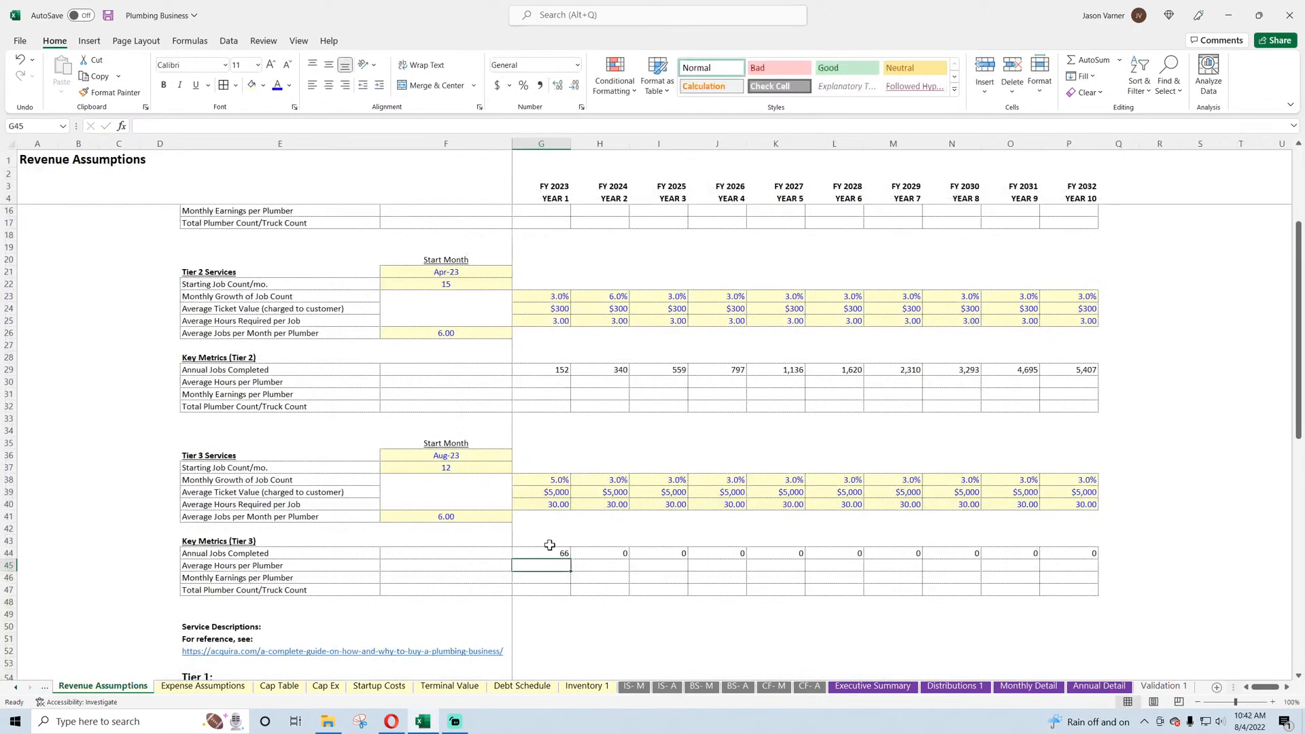
pyautogui.click(554, 552)
pyautogui.moveTo(571, 559); pyautogui.dragTo(1092, 558)
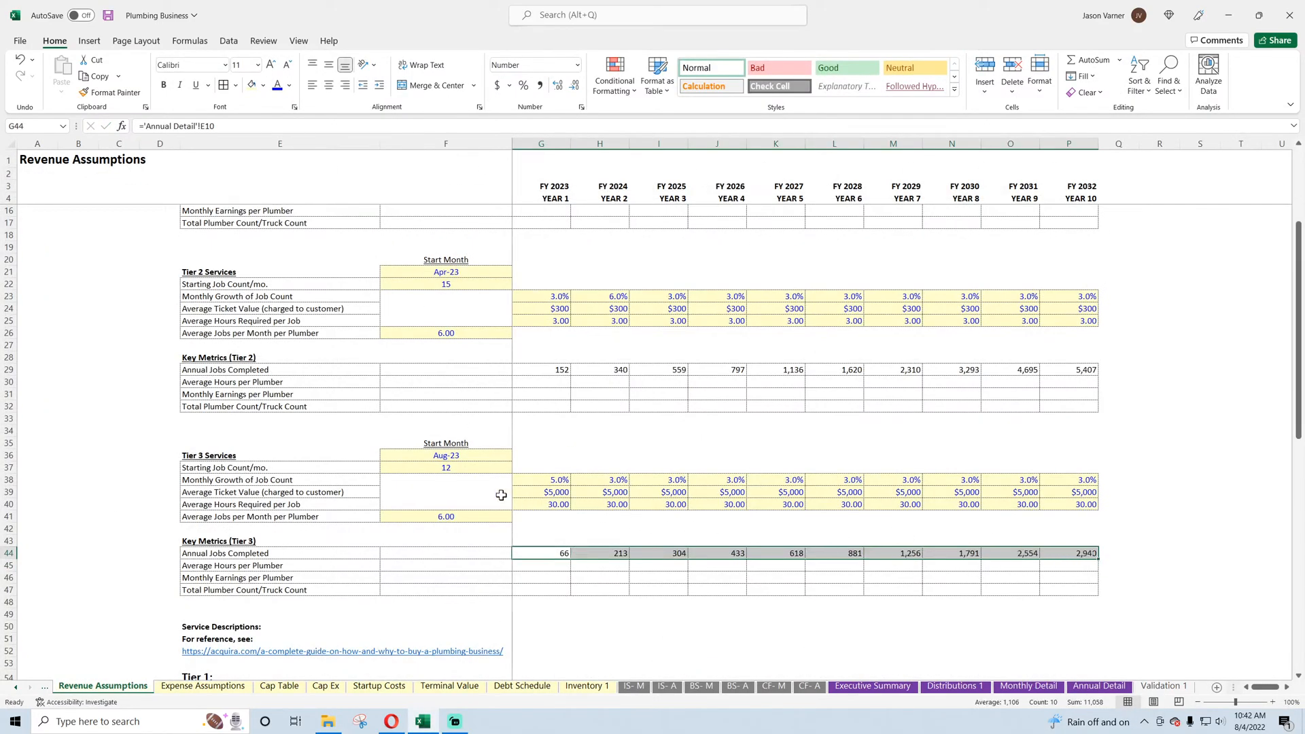
# - Try a Tier 3 Year 1 monthly growth of 1% to test Annual Jobs Completed, and undo it
pyautogui.click(460, 517)
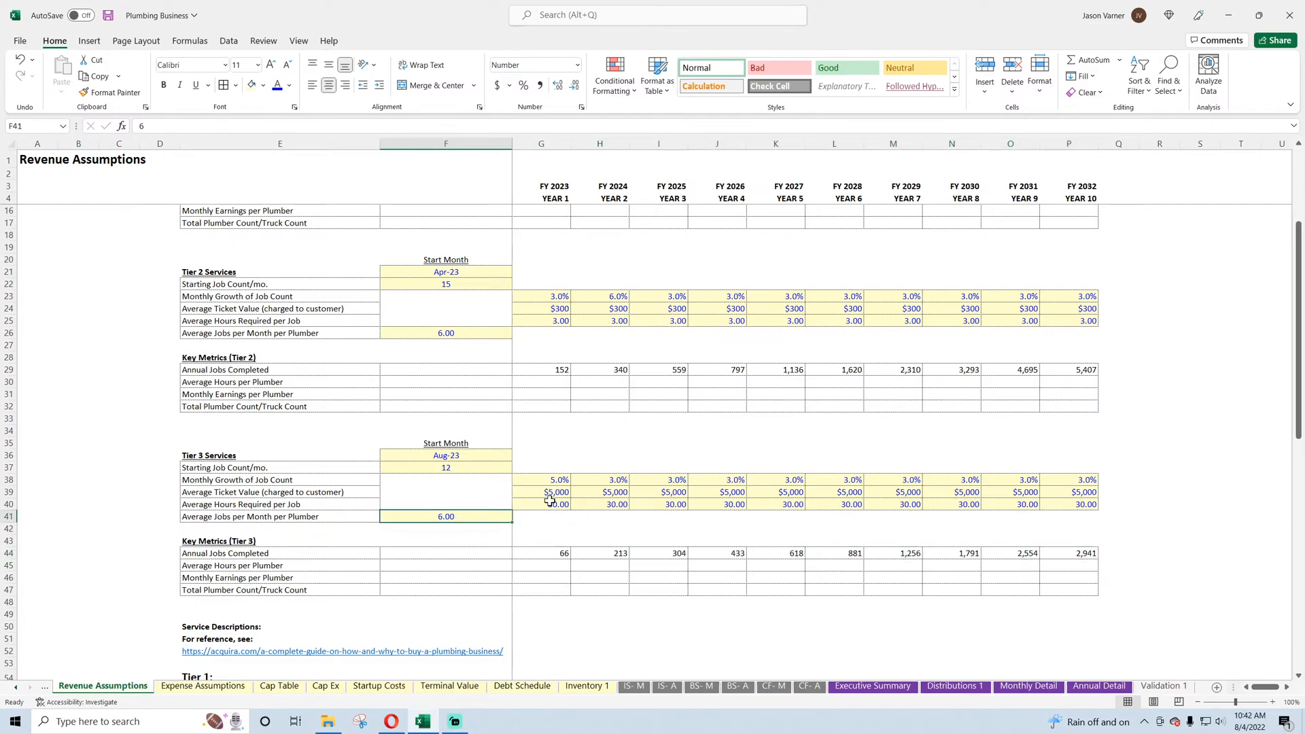
pyautogui.click(553, 479)
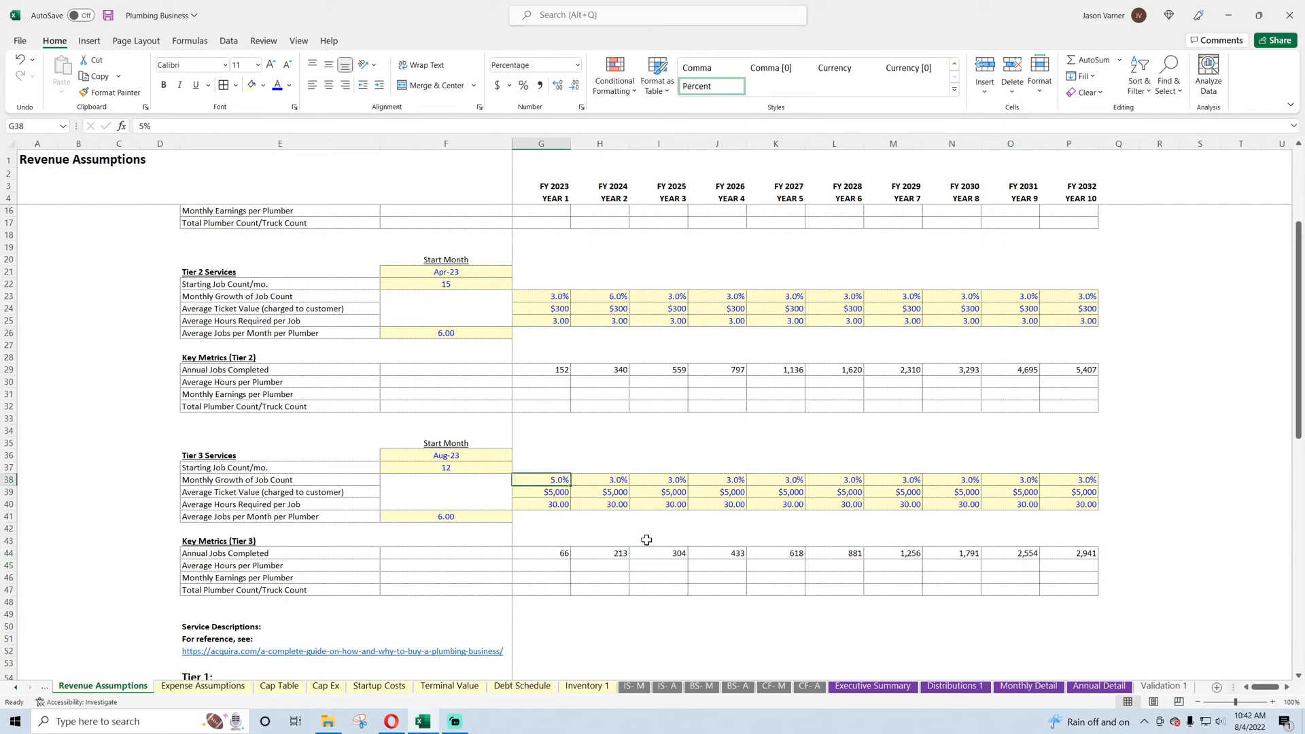
pyautogui.write('1')
pyautogui.click(653, 602)
pyautogui.click(19, 61)
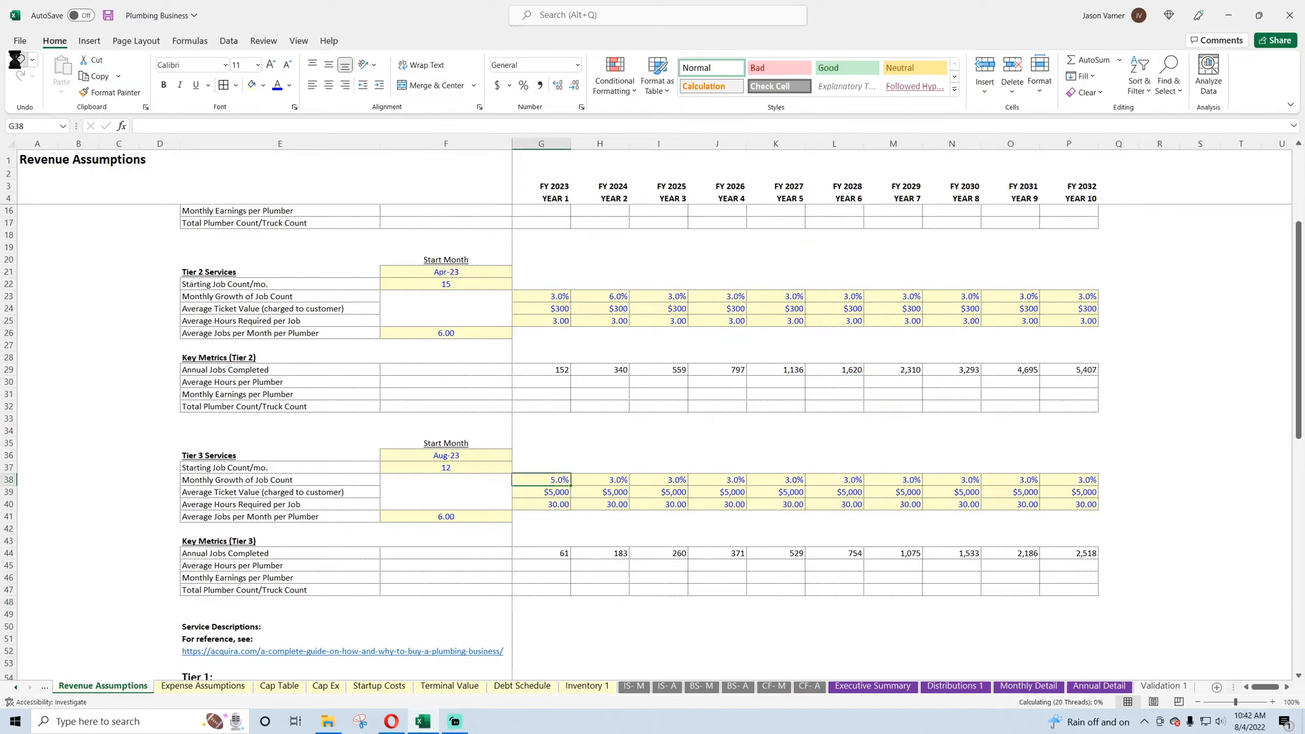
# - Try a Tier 2 Year 1 monthly growth of 1% to test Annual Jobs Completed, and undo it
pyautogui.click(545, 297)
pyautogui.write('1')
pyautogui.click(624, 359)
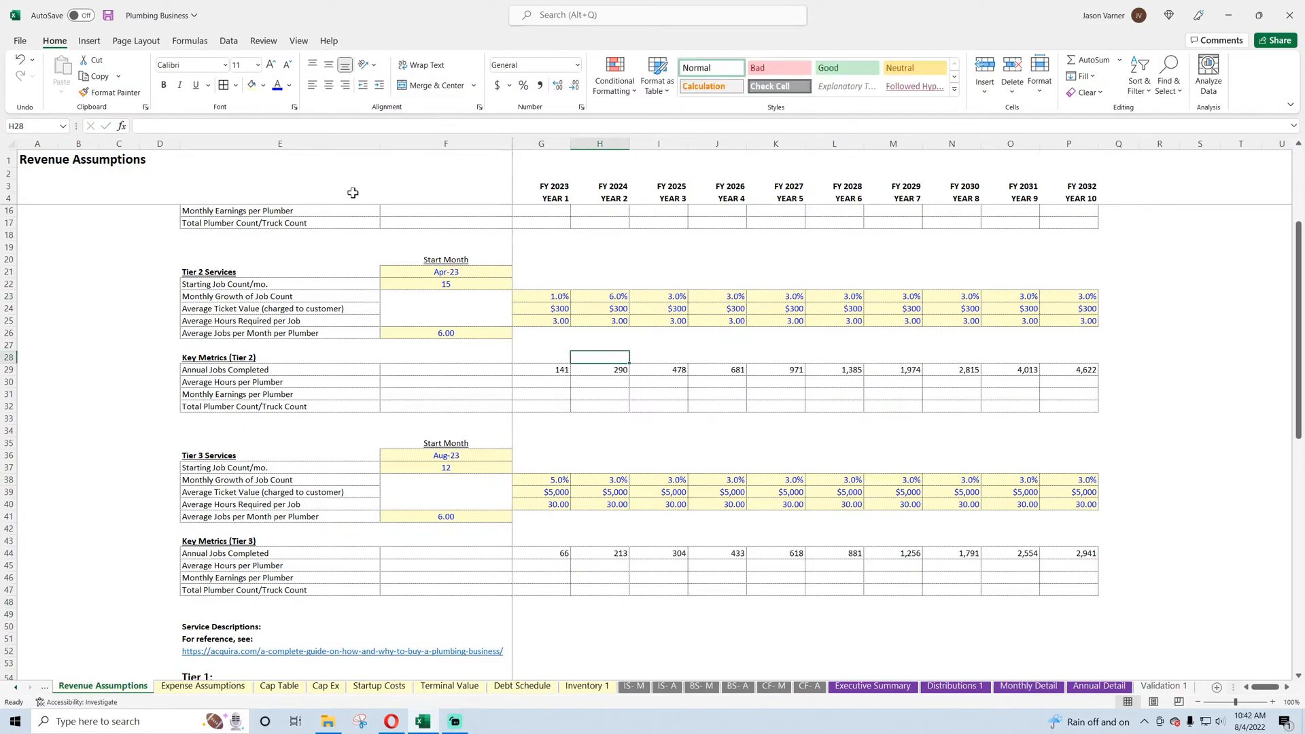
pyautogui.scroll(4, 198, 254)
pyautogui.click(22, 64)
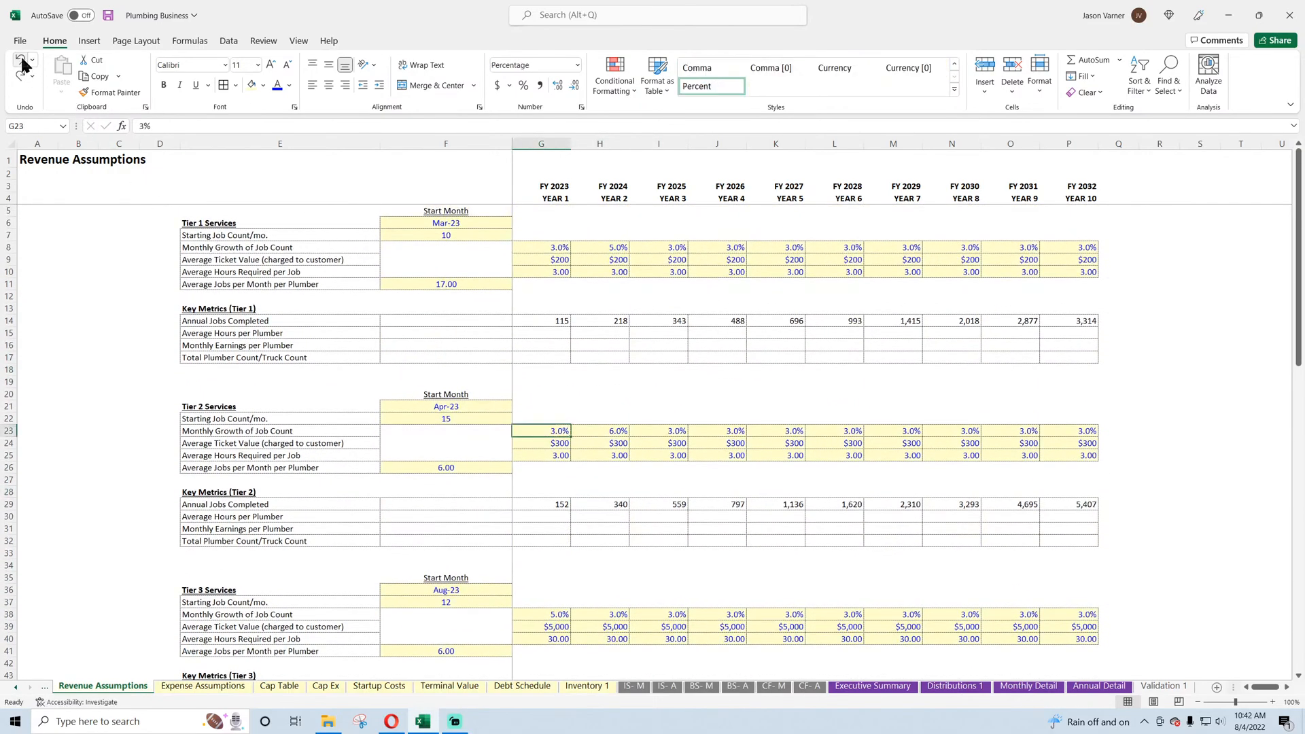
# - Save the workbook and begin an AVERAGEIFS formula in G15 that averages Monthly Detail row 32 where row 32 is greater than 0
pyautogui.click(108, 15)
pyautogui.click(548, 335)
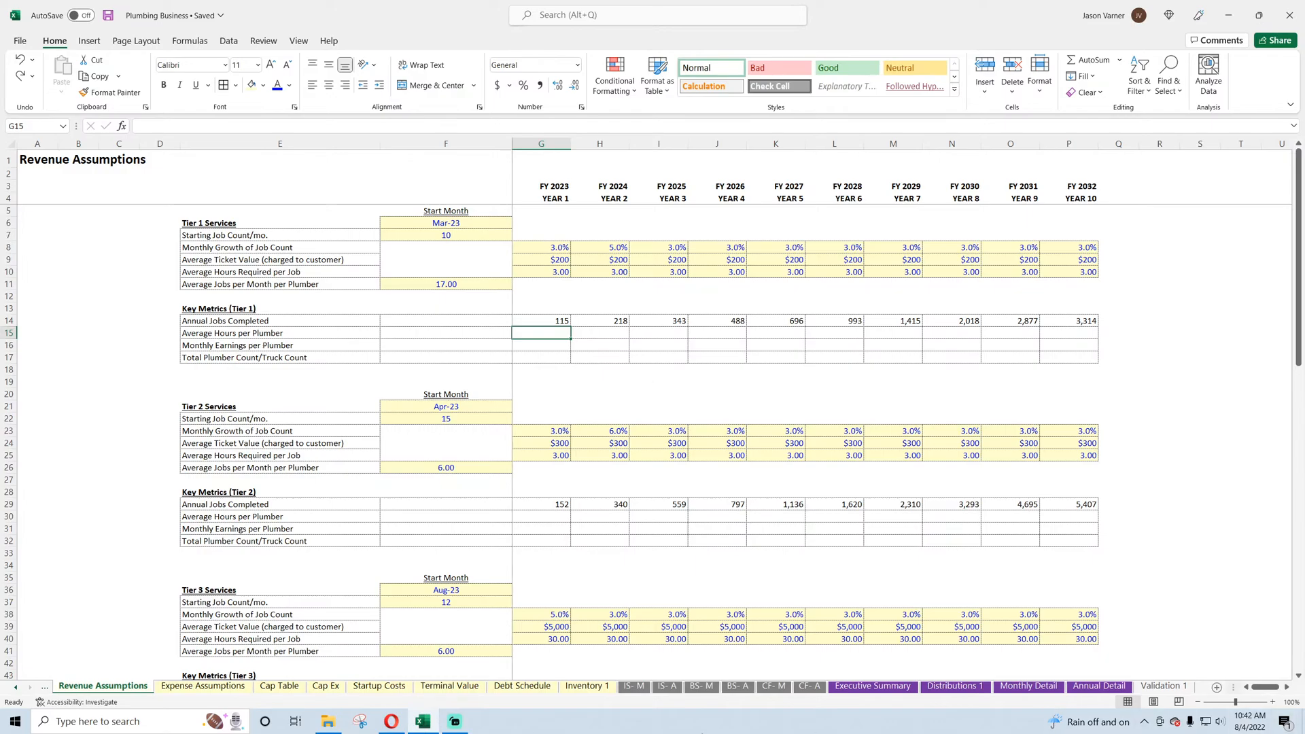
pyautogui.write('=averageifs')
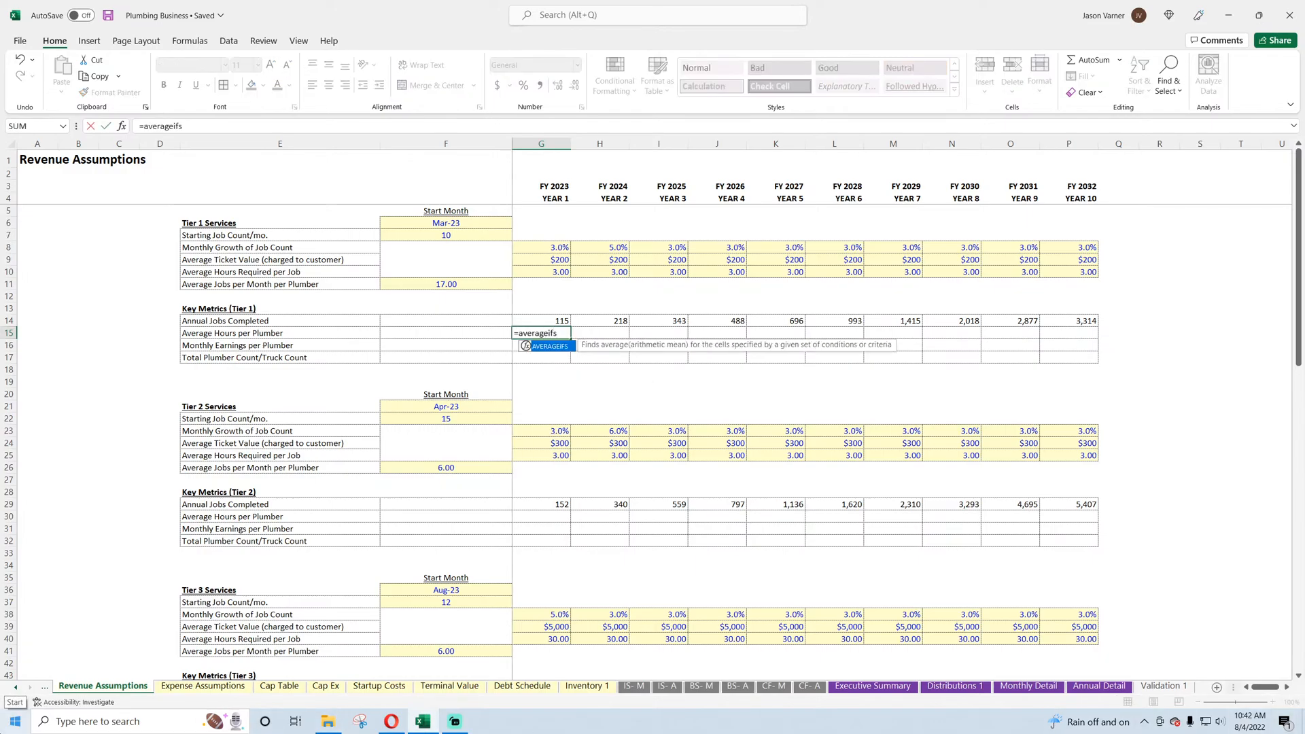
pyautogui.write('(')
pyautogui.click(1028, 686)
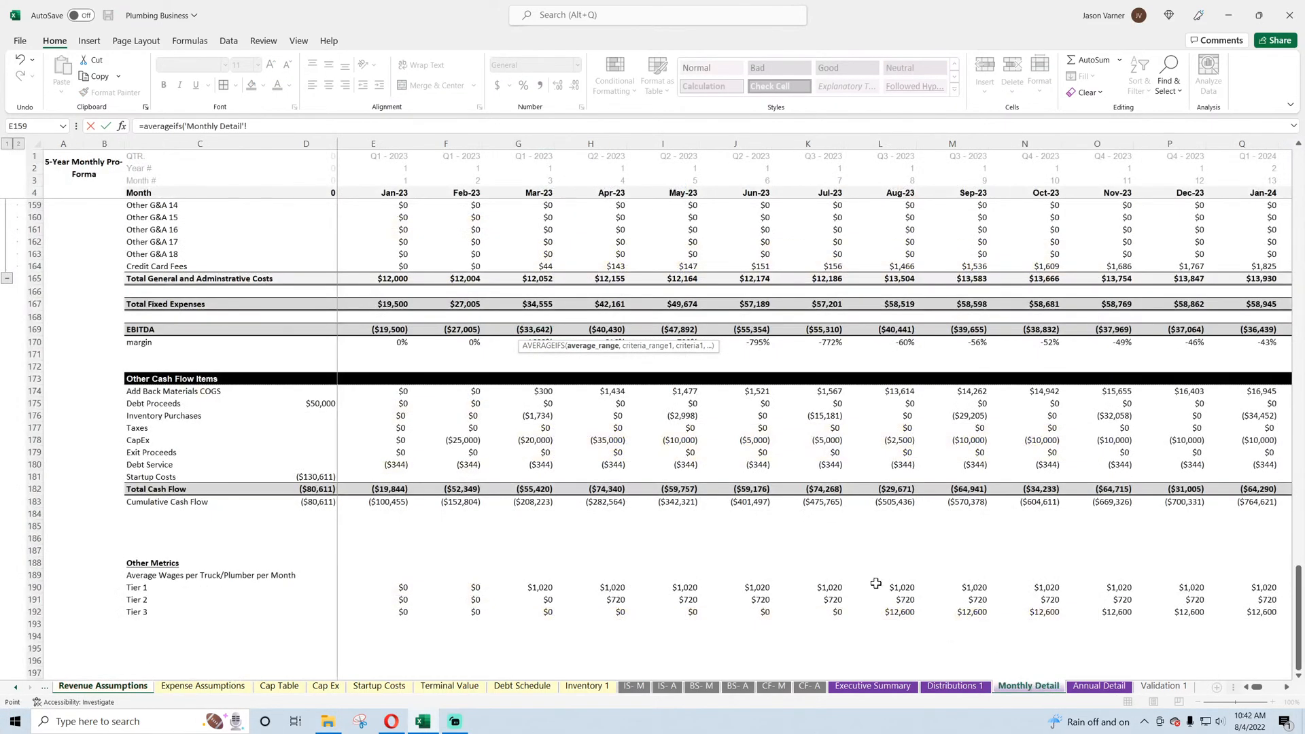
pyautogui.scroll(20, 358, 440)
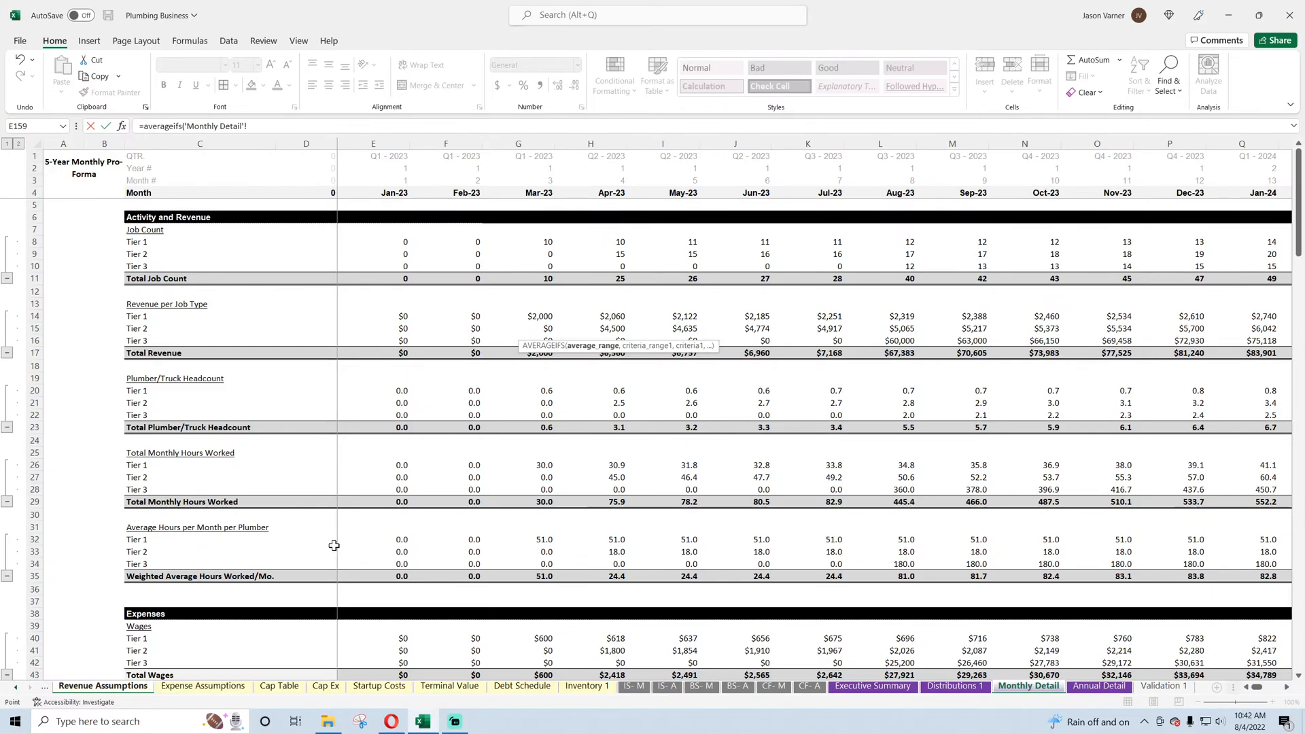
pyautogui.click(34, 539)
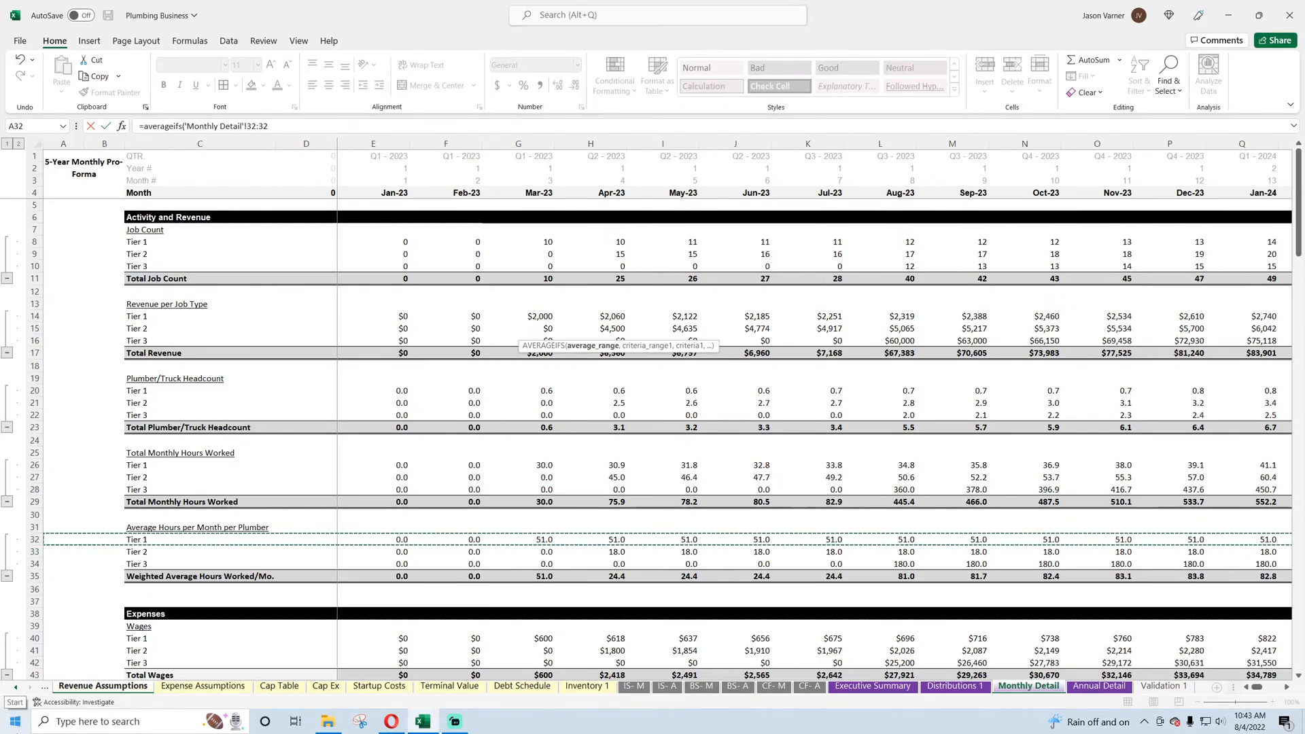
pyautogui.write(',')
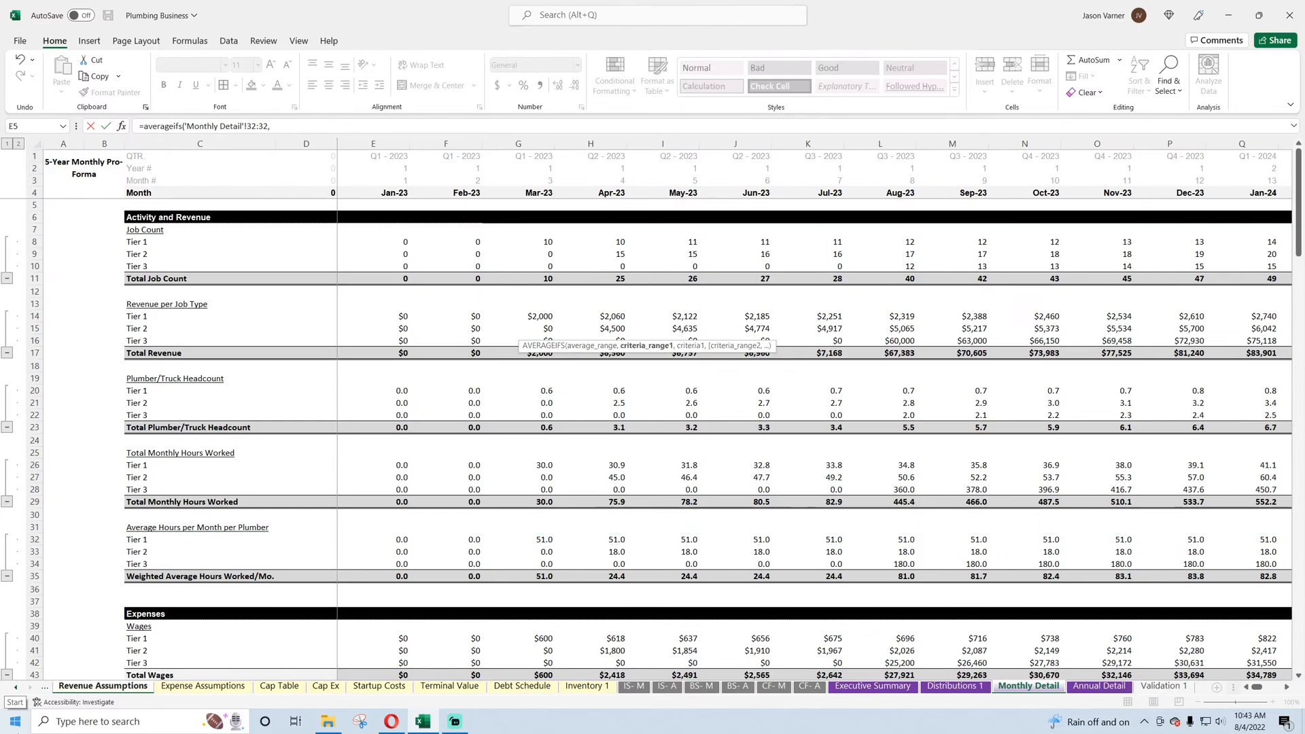
pyautogui.click(34, 540)
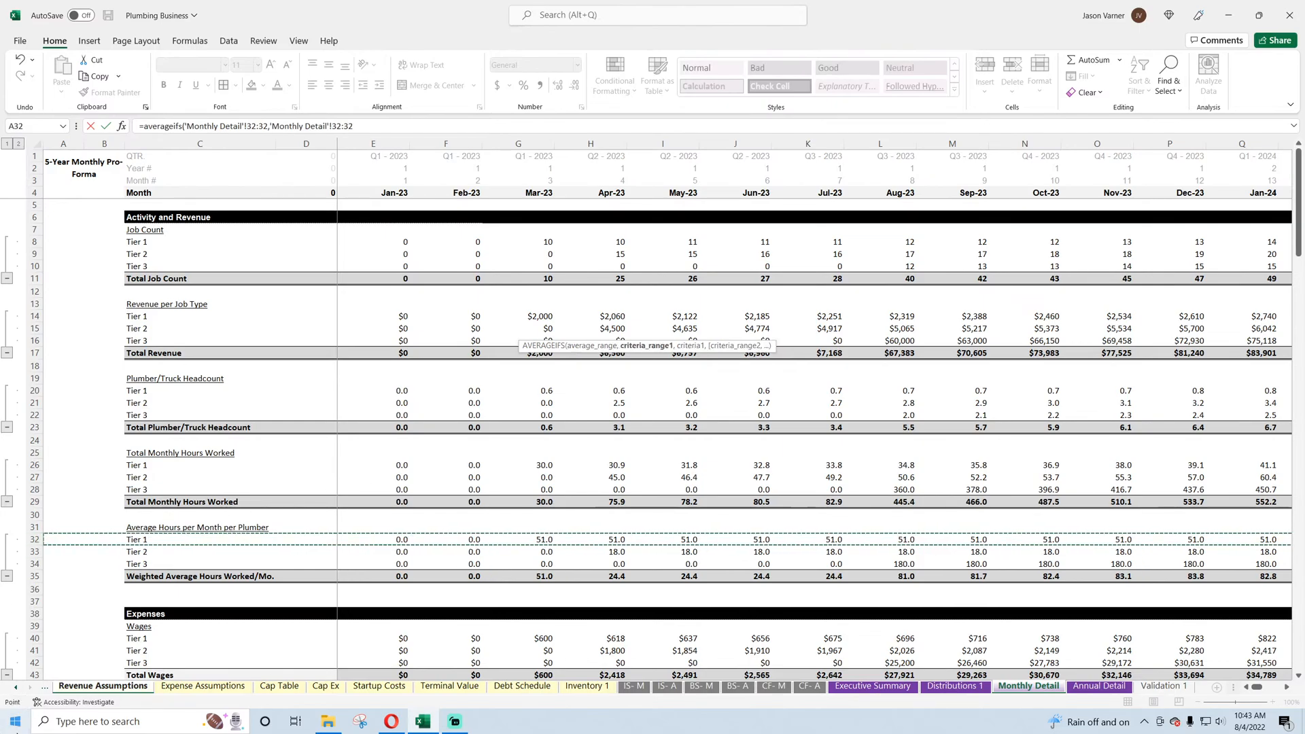
pyautogui.write(',">"')
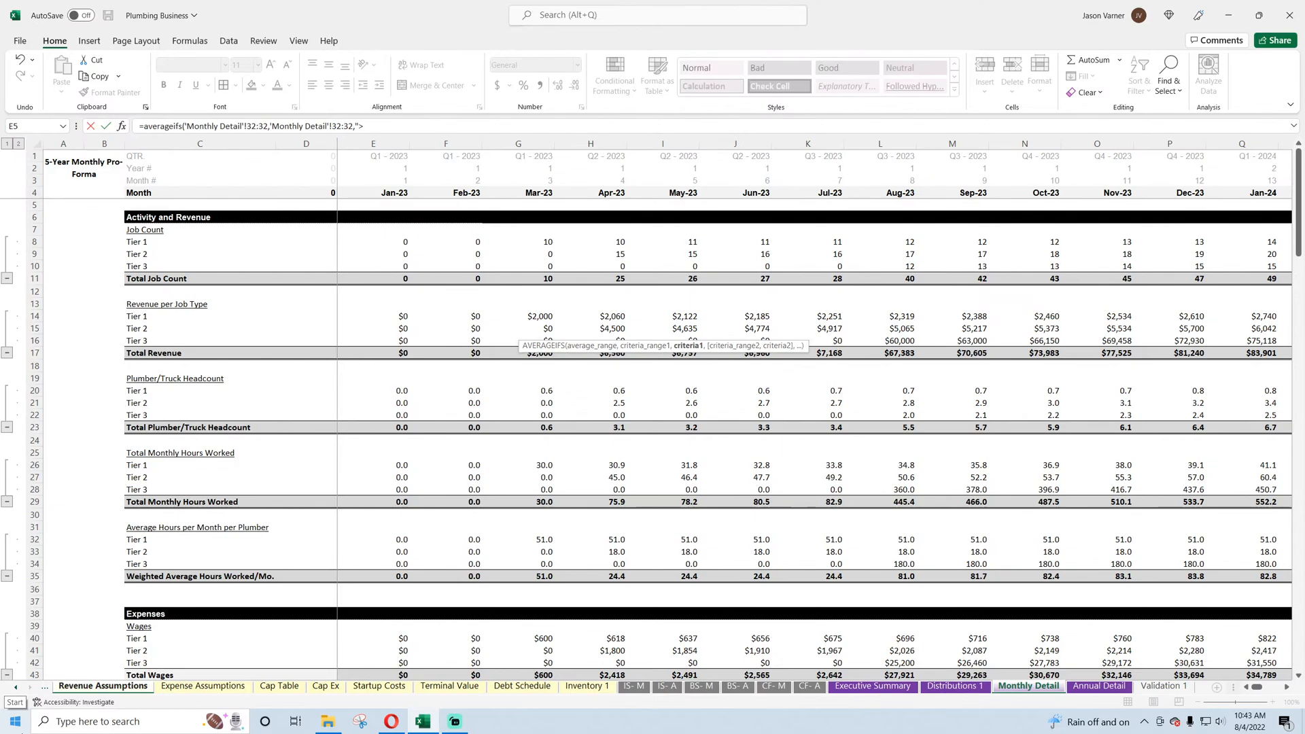
pyautogui.write('&0,')
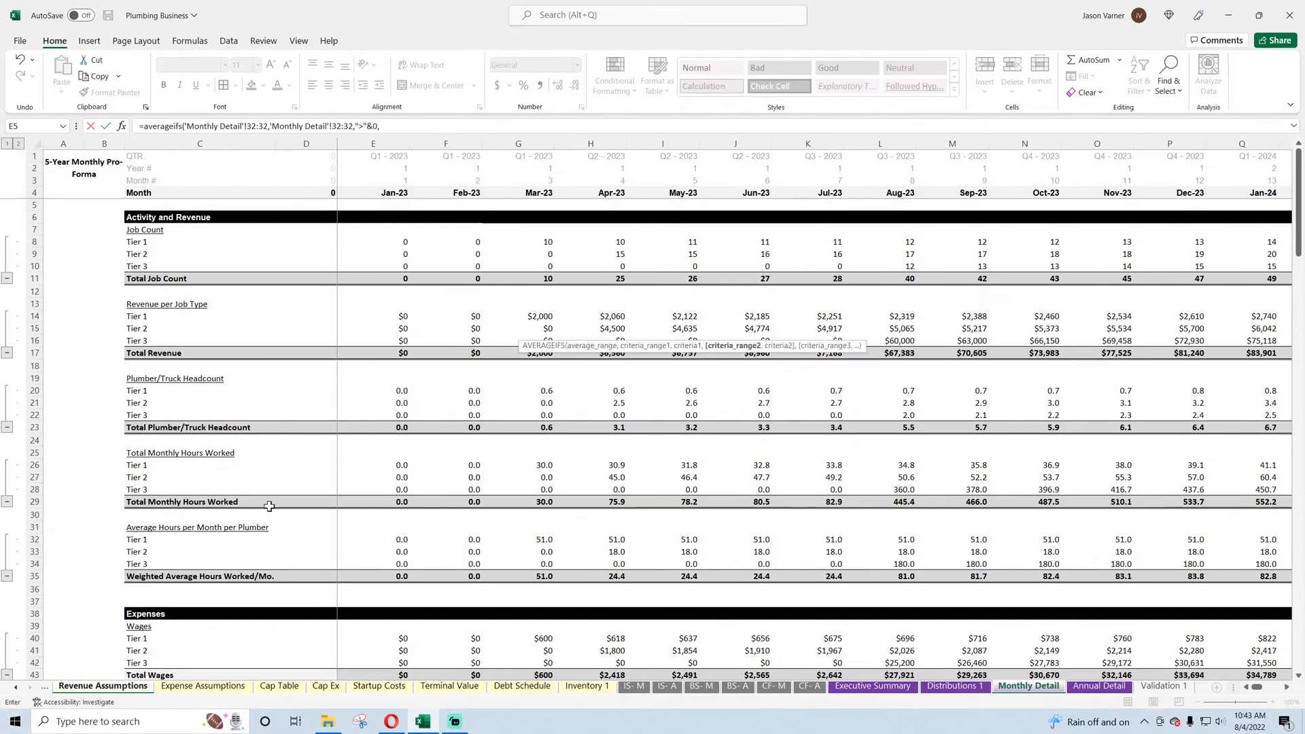
# - Complete the G15 AVERAGEIFS with Monthly Detail row 2 matching year cell G4 as second criterion, and fill it across to P15
pyautogui.click(31, 170)
pyautogui.press('BackSpace')
pyautogui.press('BackSpace')
pyautogui.write(',')
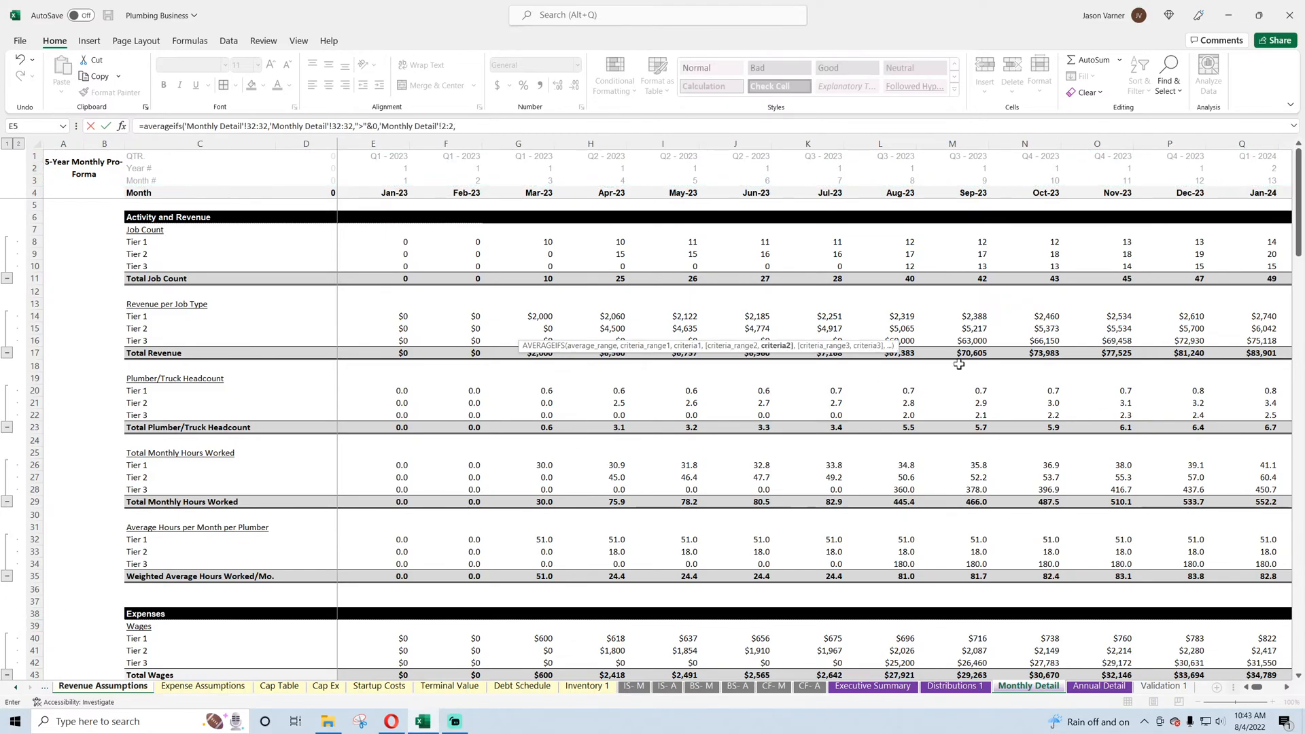
pyautogui.click(123, 692)
pyautogui.click(554, 199)
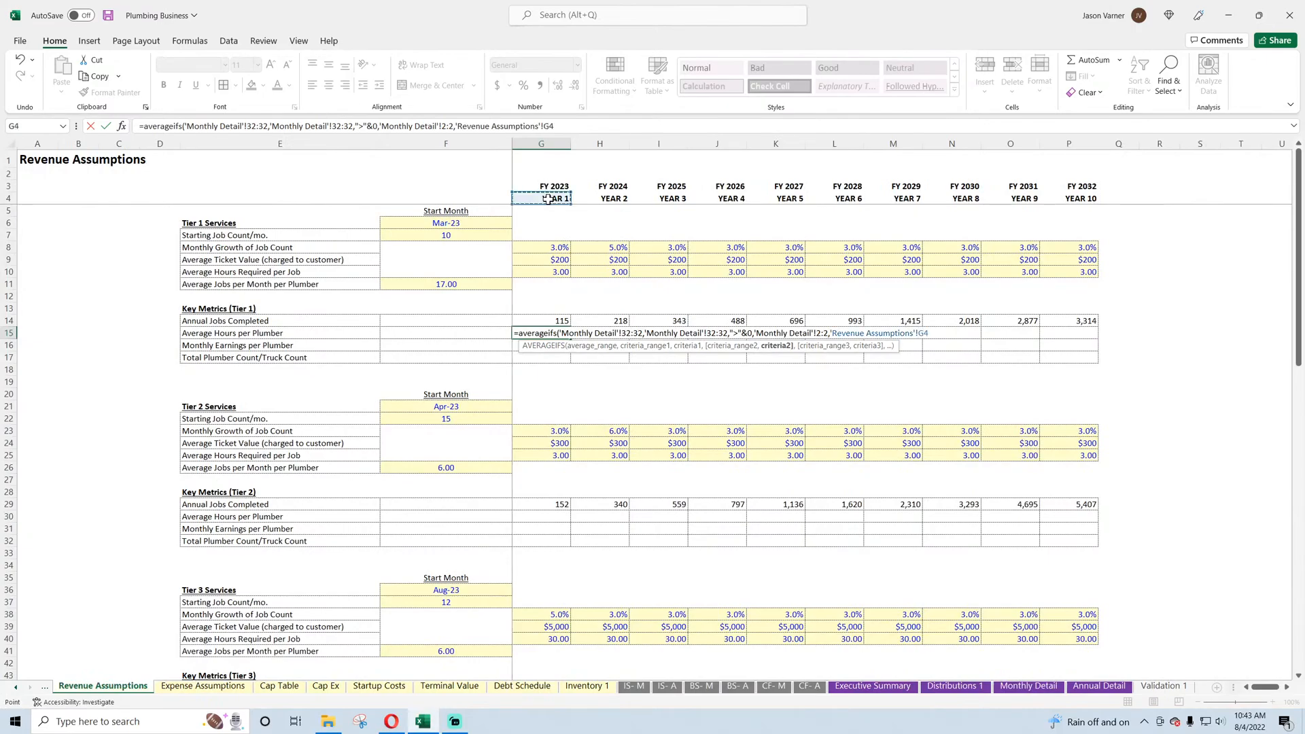
pyautogui.press('Return')
pyautogui.click(557, 335)
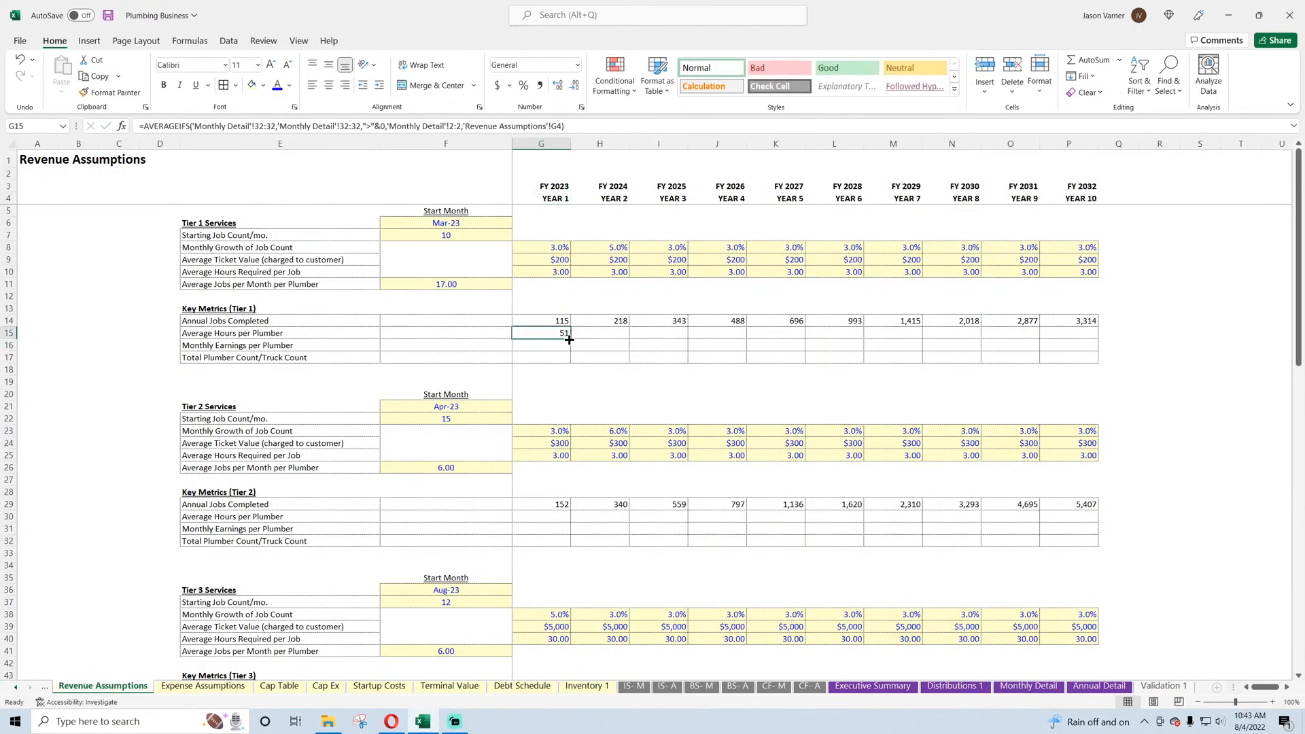
pyautogui.moveTo(571, 339); pyautogui.dragTo(1091, 336)
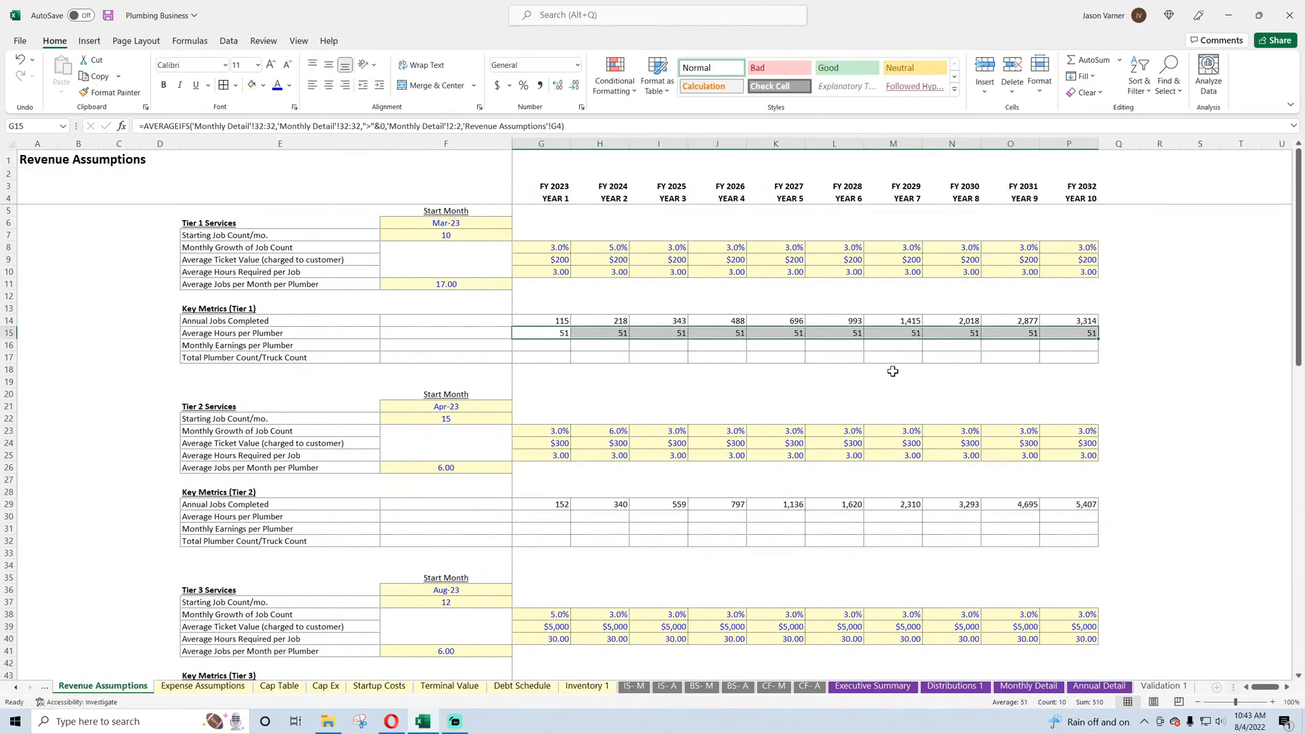
# - Try a Tier 1 Year 2 Average Hours Required per Job of 2 to test the Average Hours per Plumber row
pyautogui.click(556, 271)
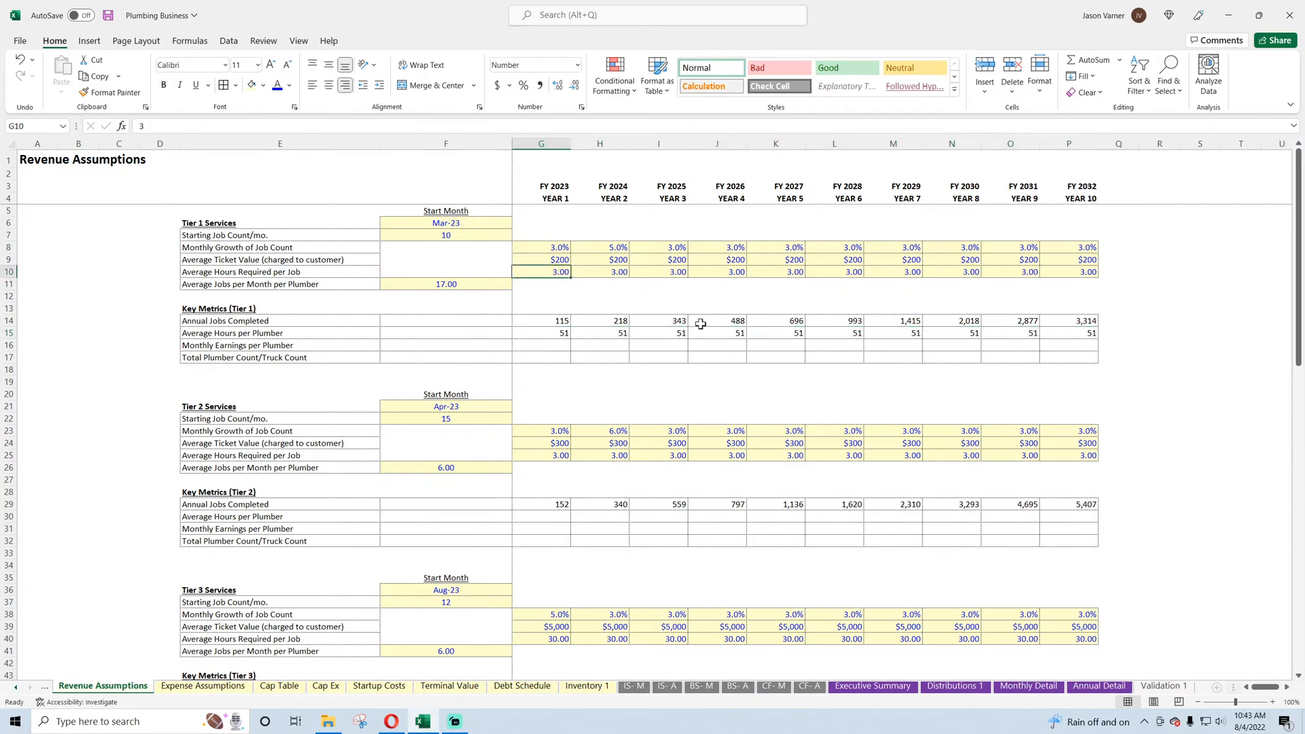
pyautogui.click(622, 273)
pyautogui.write('2')
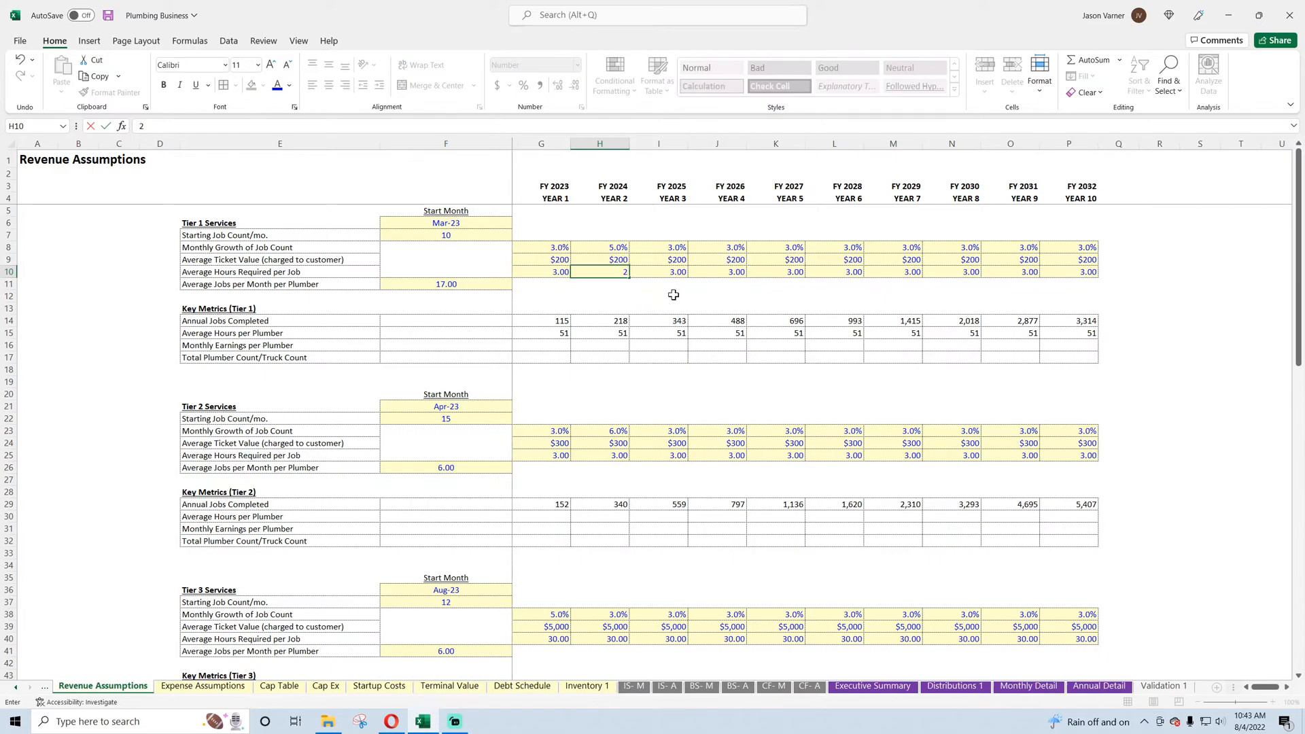
pyautogui.click(673, 294)
pyautogui.click(632, 323)
pyautogui.click(615, 271)
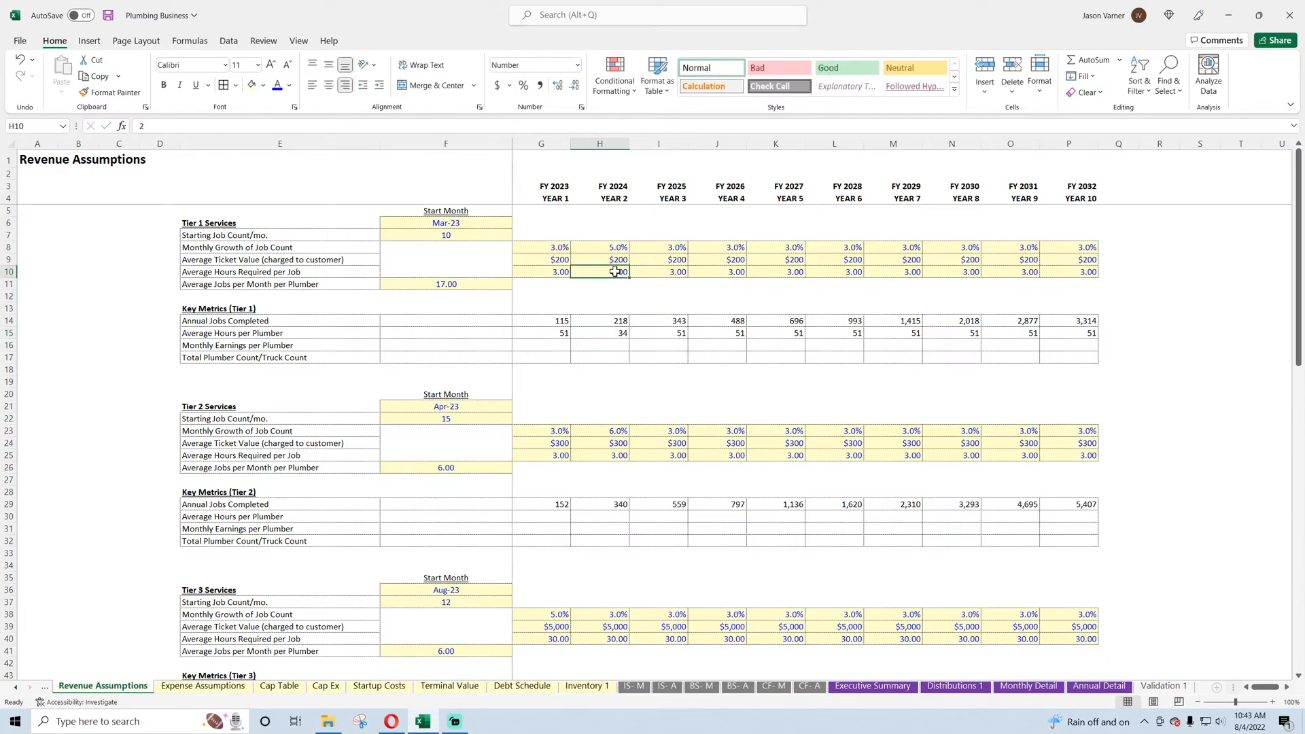
# - Set the Tier 1 Average Jobs per Month per Plumber to 25, check the Average Hours per Plumber row, and save the workbook
pyautogui.click(488, 284)
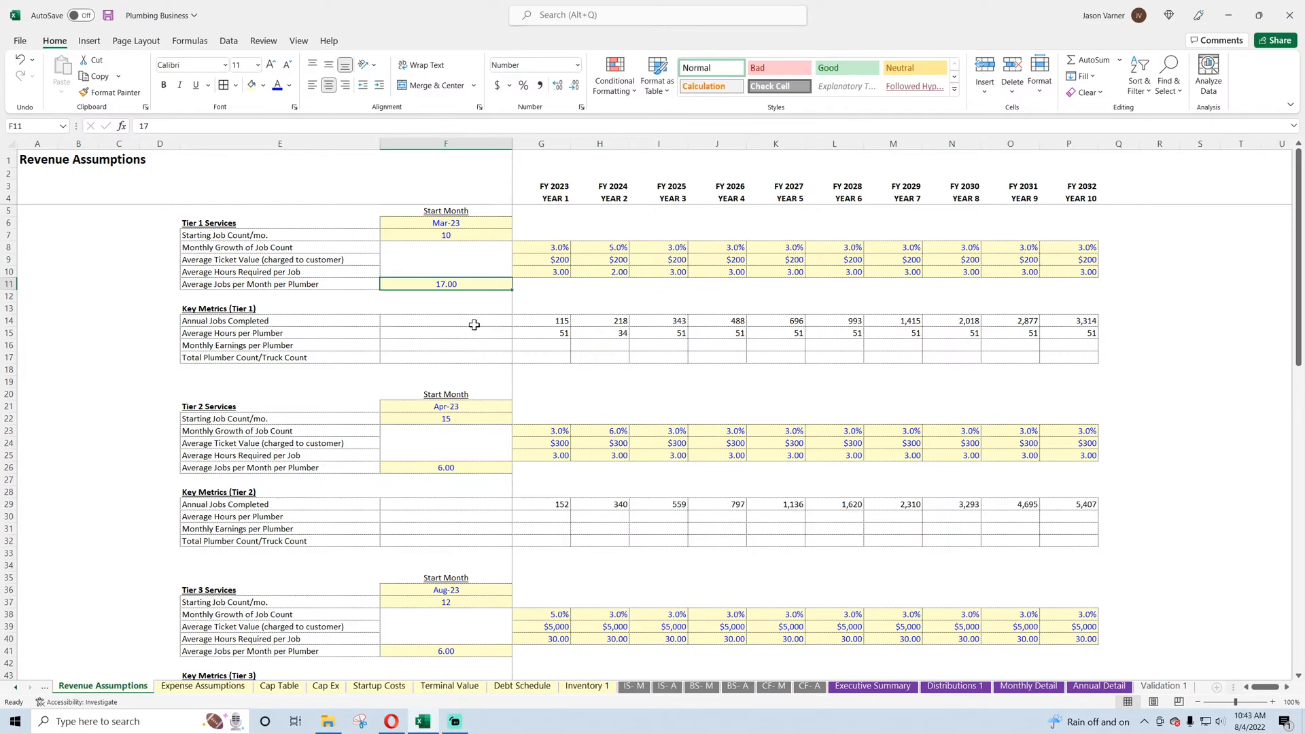
pyautogui.write('25')
pyautogui.press('Return')
pyautogui.click(558, 331)
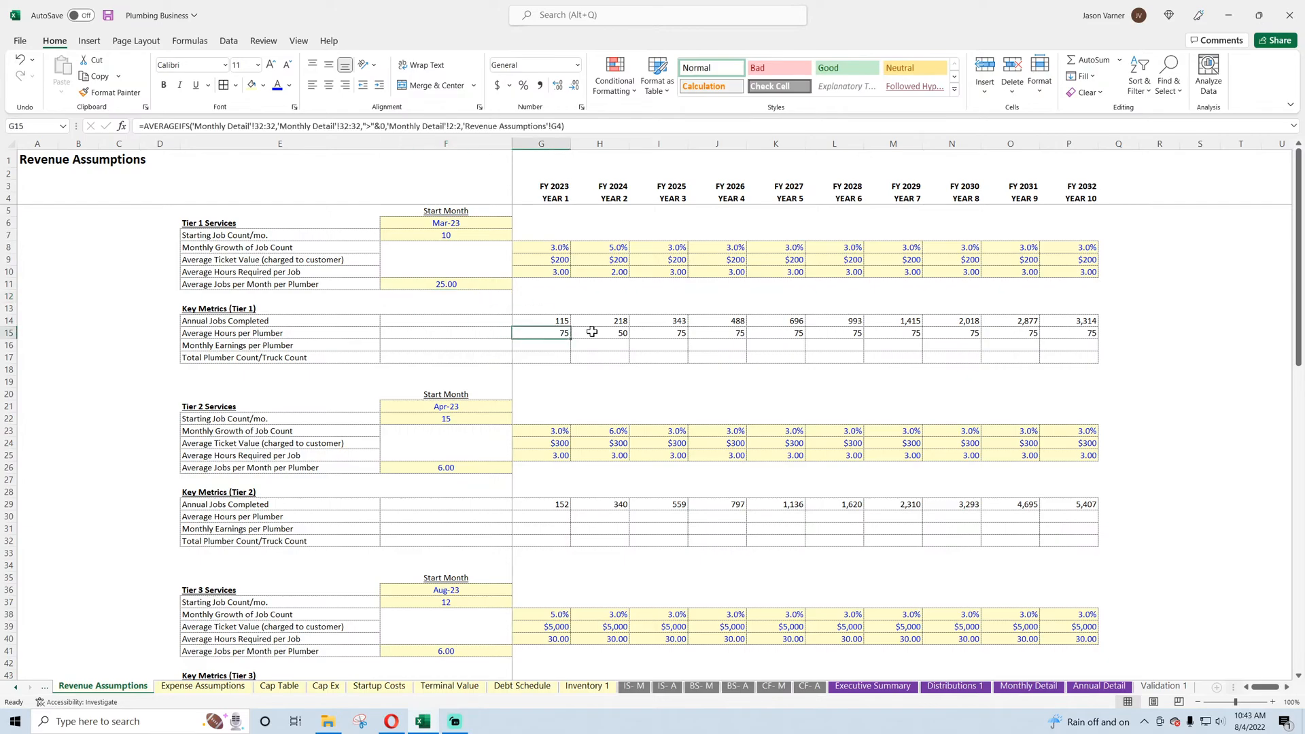
pyautogui.click(611, 332)
pyautogui.click(662, 333)
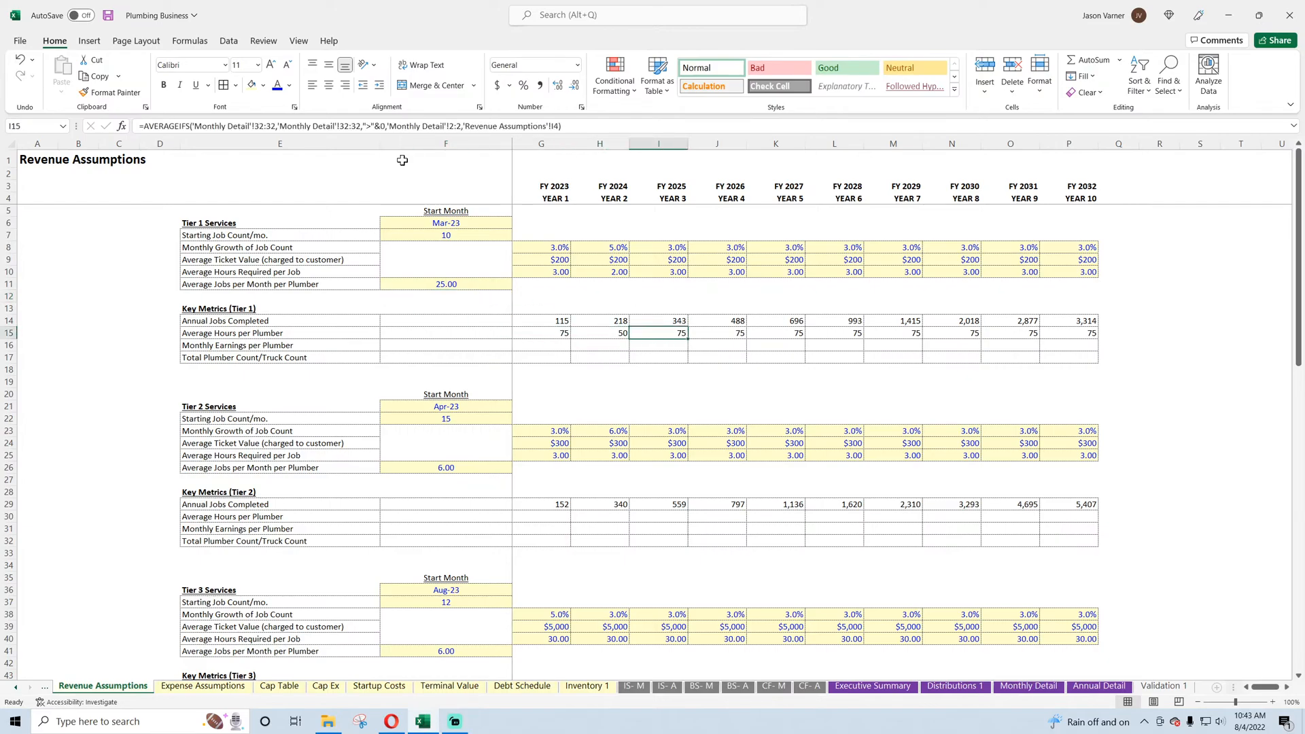
pyautogui.click(109, 16)
# - Copy the Tier 1 Year 1 monthly growth of 3.0% into Year 2, set Year 2 Average Hours Required per Job to 3, and save
pyautogui.click(566, 248)
pyautogui.moveTo(570, 252); pyautogui.dragTo(610, 253)
pyautogui.click(603, 271)
pyautogui.write('3')
pyautogui.press('Return')
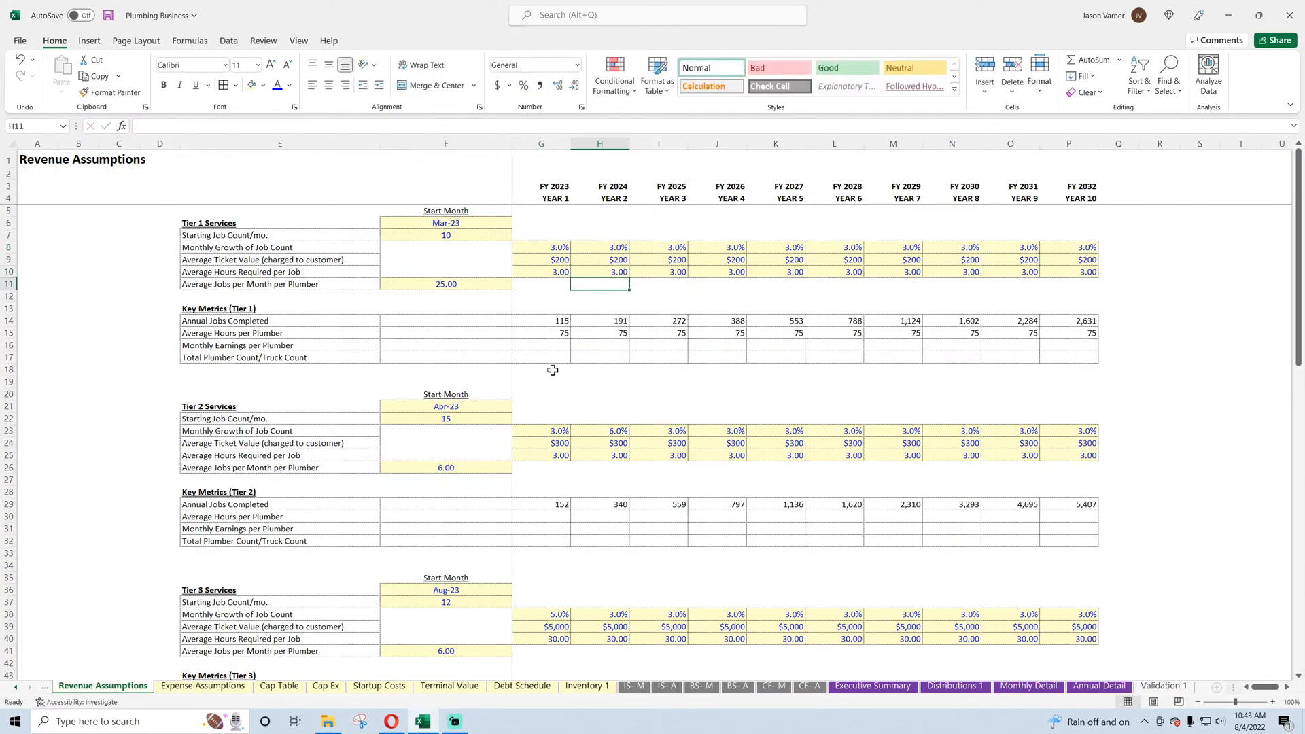
pyautogui.click(109, 16)
# - Review the Tier 1 Annual Jobs Completed links across the years, the key metric labels, and the Average Hours per Plumber formula in G15
pyautogui.click(1059, 321)
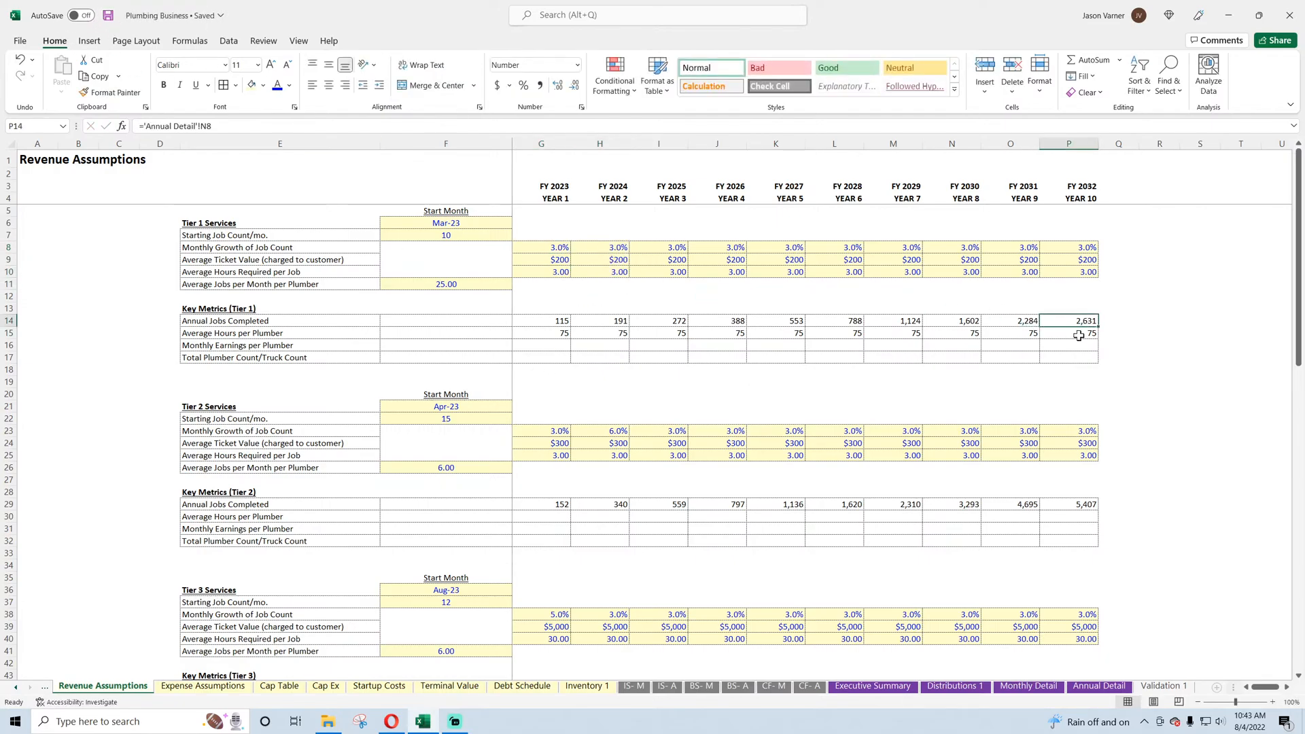
pyautogui.click(541, 321)
pyautogui.click(602, 323)
pyautogui.click(663, 324)
pyautogui.click(721, 324)
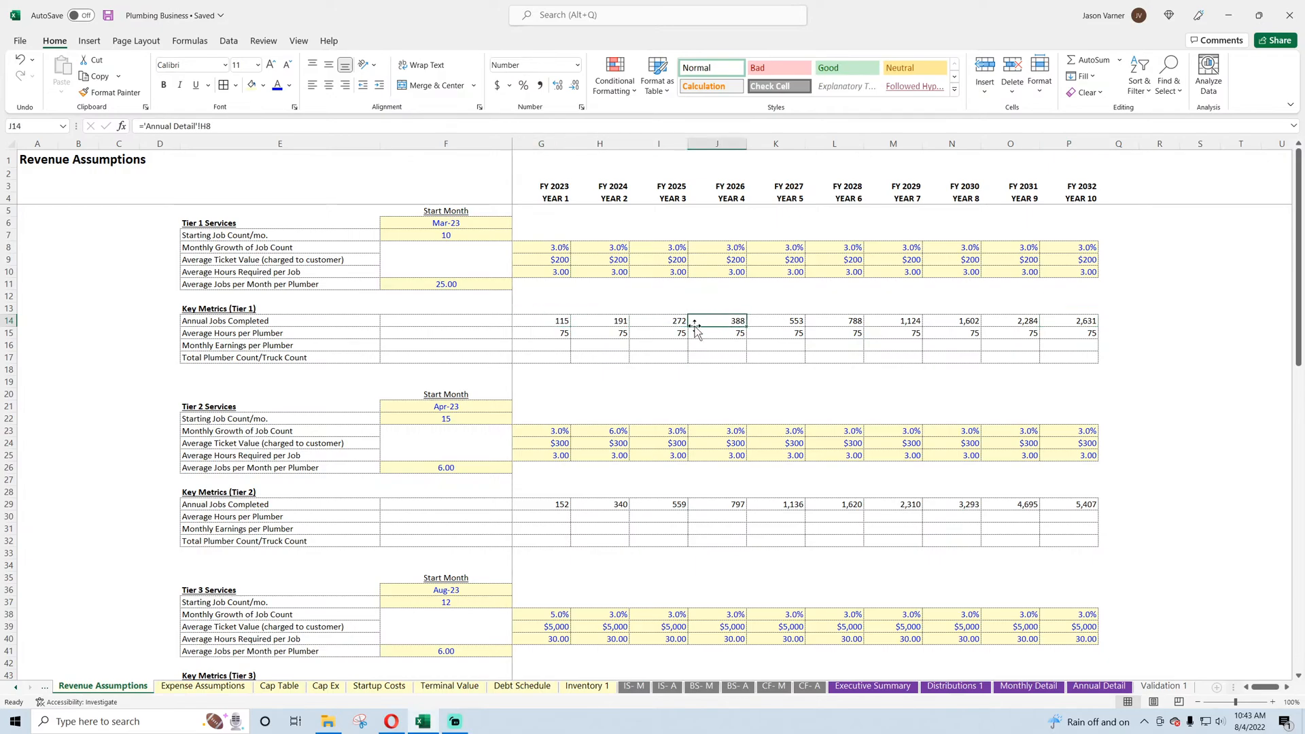
pyautogui.click(224, 320)
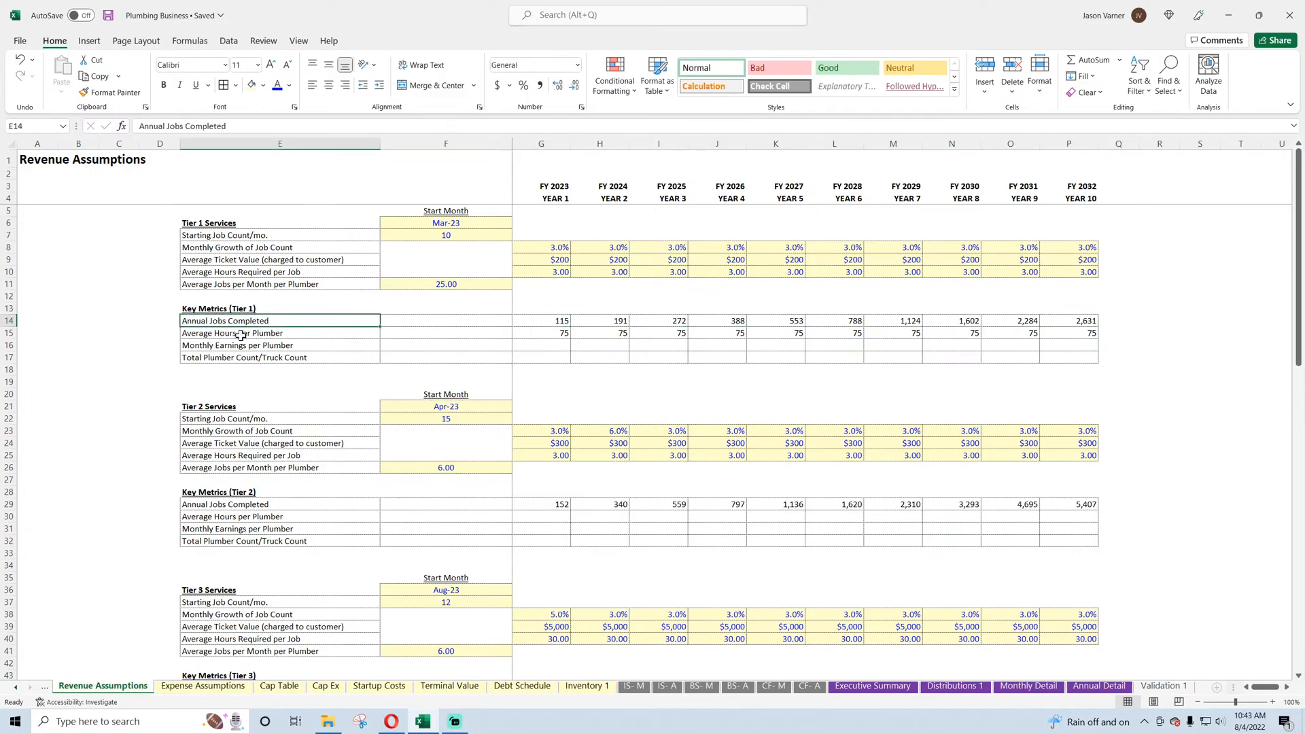
pyautogui.click(241, 333)
pyautogui.click(250, 345)
pyautogui.click(554, 335)
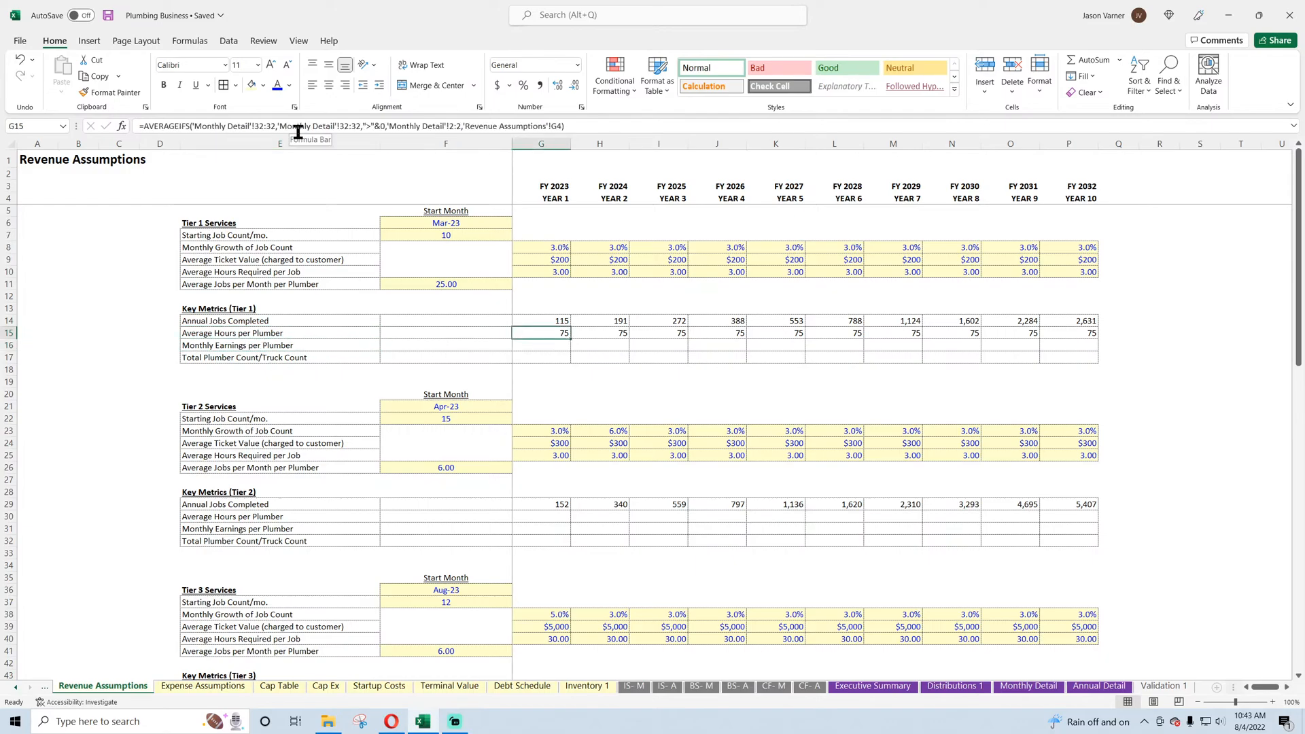
pyautogui.click(560, 345)
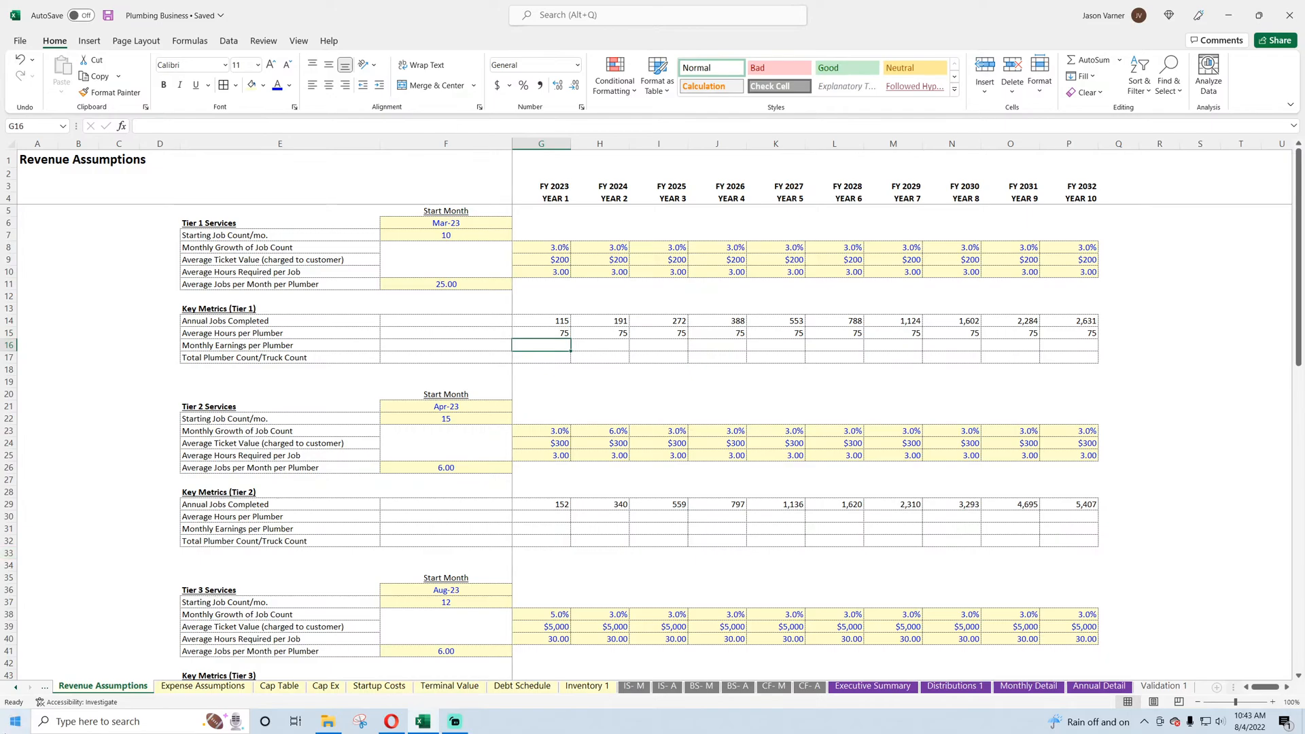
pyautogui.write('=index(')
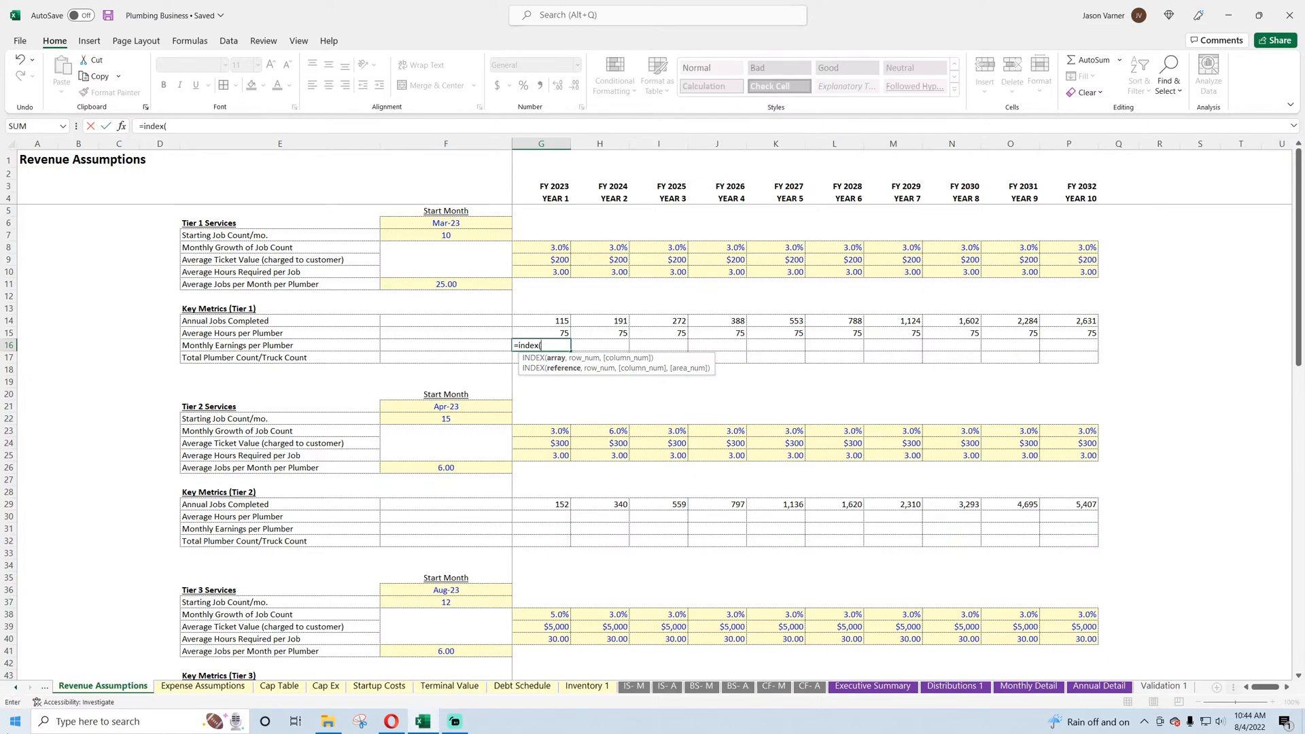
pyautogui.press('BackSpace')
pyautogui.press('Escape')
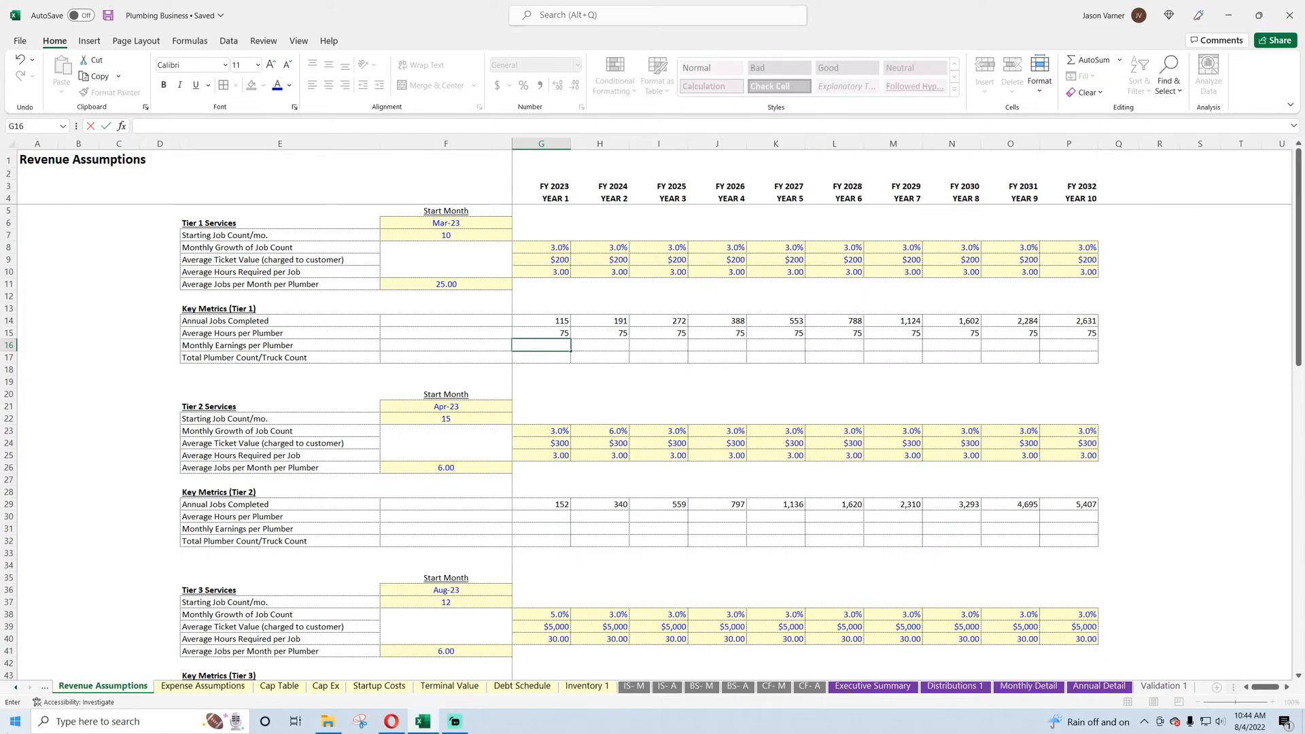
pyautogui.write('=aver')
pyautogui.press('BackSpace')
pyautogui.press('BackSpace')
pyautogui.press('BackSpace')
pyautogui.press('BackSpace')
pyautogui.press('BackSpace')
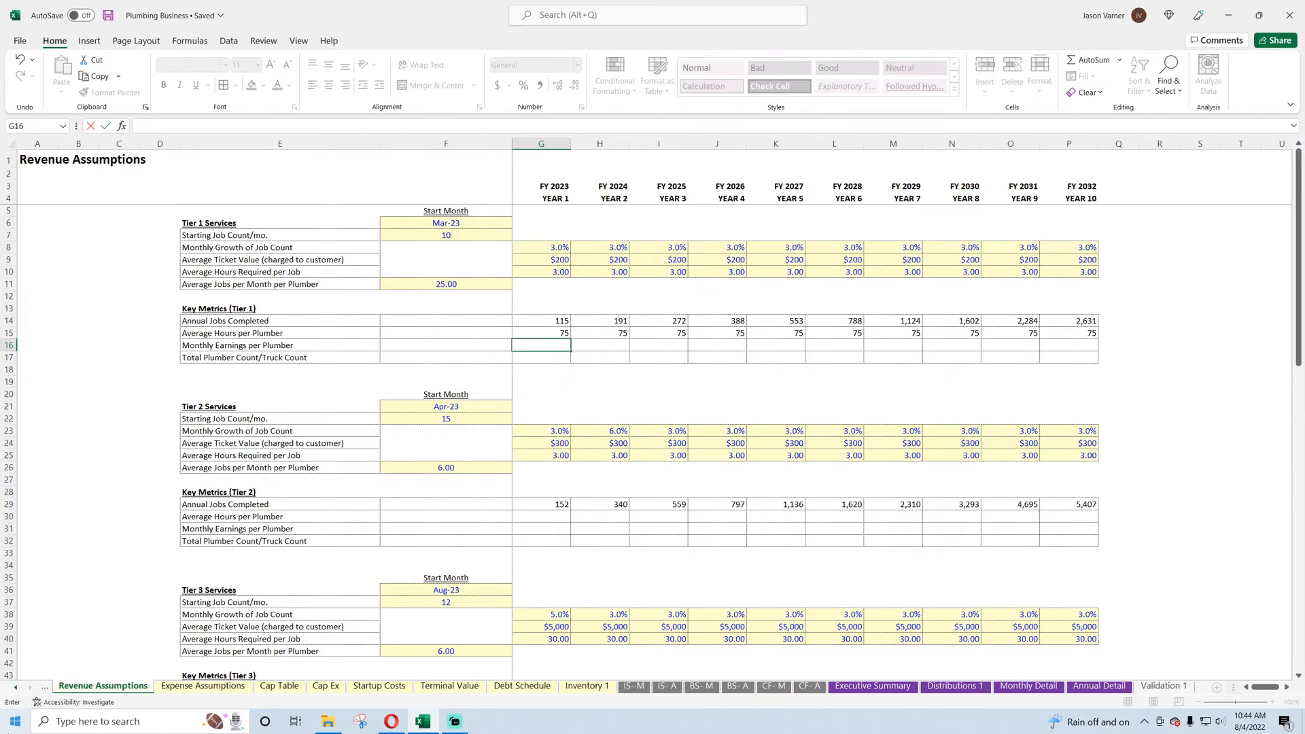
pyautogui.press('Return')
# - Lock the row of the year reference in the G15 AVERAGEIFS formula as G$4
pyautogui.click(562, 334)
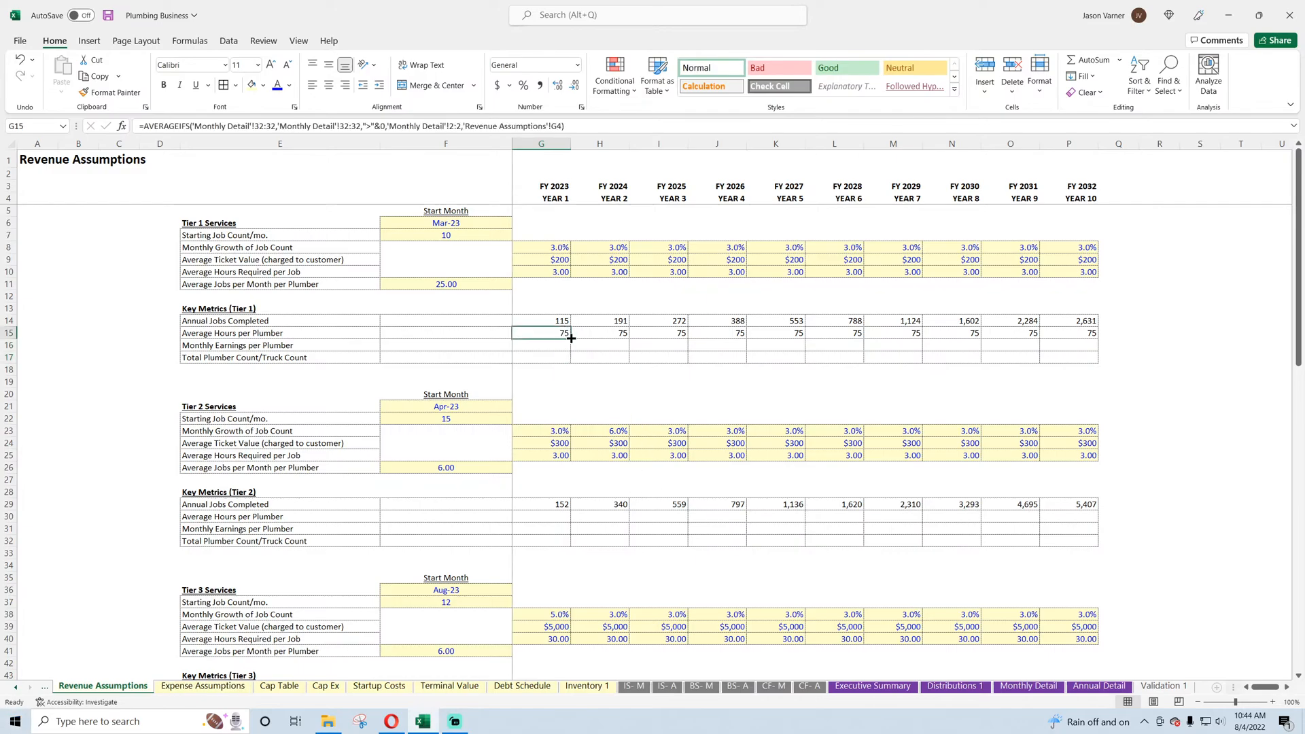
pyautogui.moveTo(570, 340); pyautogui.dragTo(571, 340)
pyautogui.click(558, 127)
pyautogui.write('$')
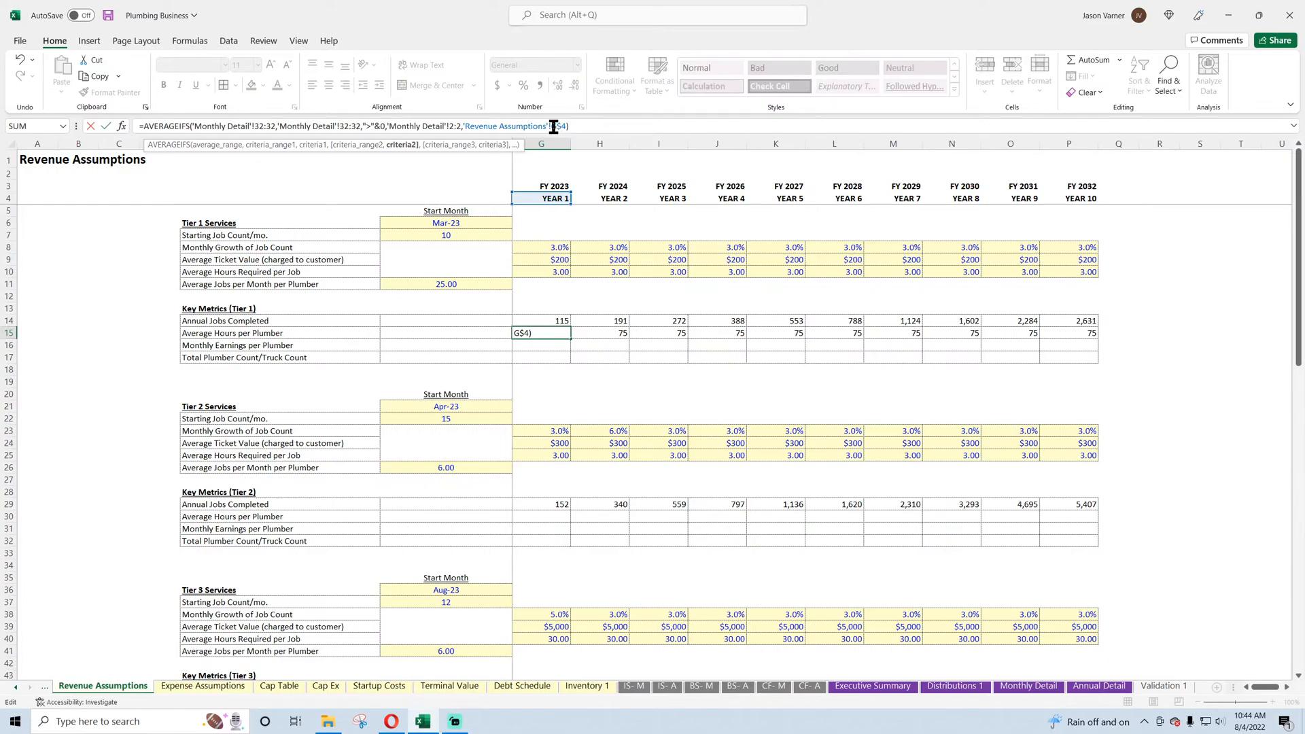
# - Remove the 'Revenue Assumptions'! sheet prefix from the last criterion of G15's AVERAGEIFS formula, leaving G$4
pyautogui.click(553, 127)
pyautogui.press('BackSpace')
pyautogui.press('BackSpace')
pyautogui.press('BackSpace')
pyautogui.press('BackSpace')
pyautogui.press('BackSpace')
pyautogui.press('BackSpace')
pyautogui.press('BackSpace')
pyautogui.press('BackSpace')
pyautogui.press('BackSpace')
pyautogui.press('BackSpace')
pyautogui.press('BackSpace')
pyautogui.press('BackSpace')
pyautogui.press('BackSpace')
pyautogui.press('BackSpace')
pyautogui.press('BackSpace')
pyautogui.press('BackSpace')
pyautogui.press('BackSpace')
pyautogui.press('BackSpace')
pyautogui.press('BackSpace')
pyautogui.press('BackSpace')
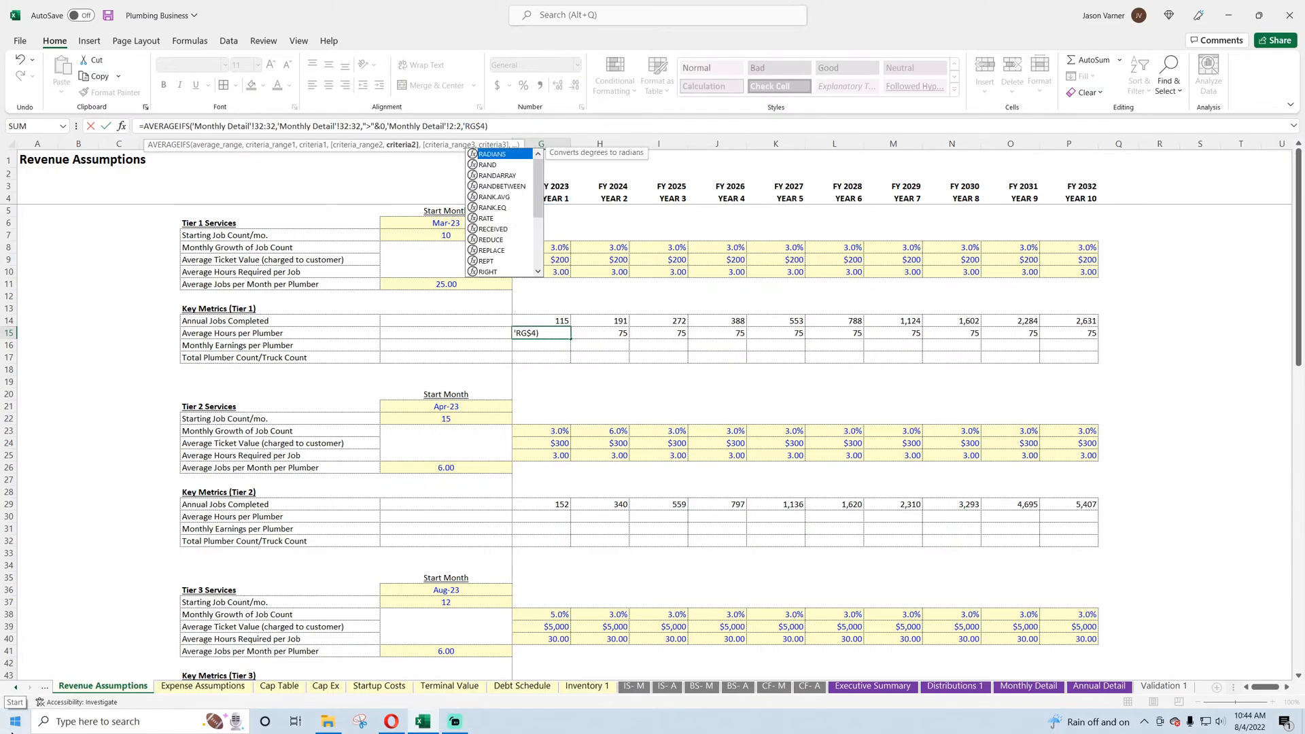
pyautogui.press('BackSpace')
pyautogui.press('BackSpace')
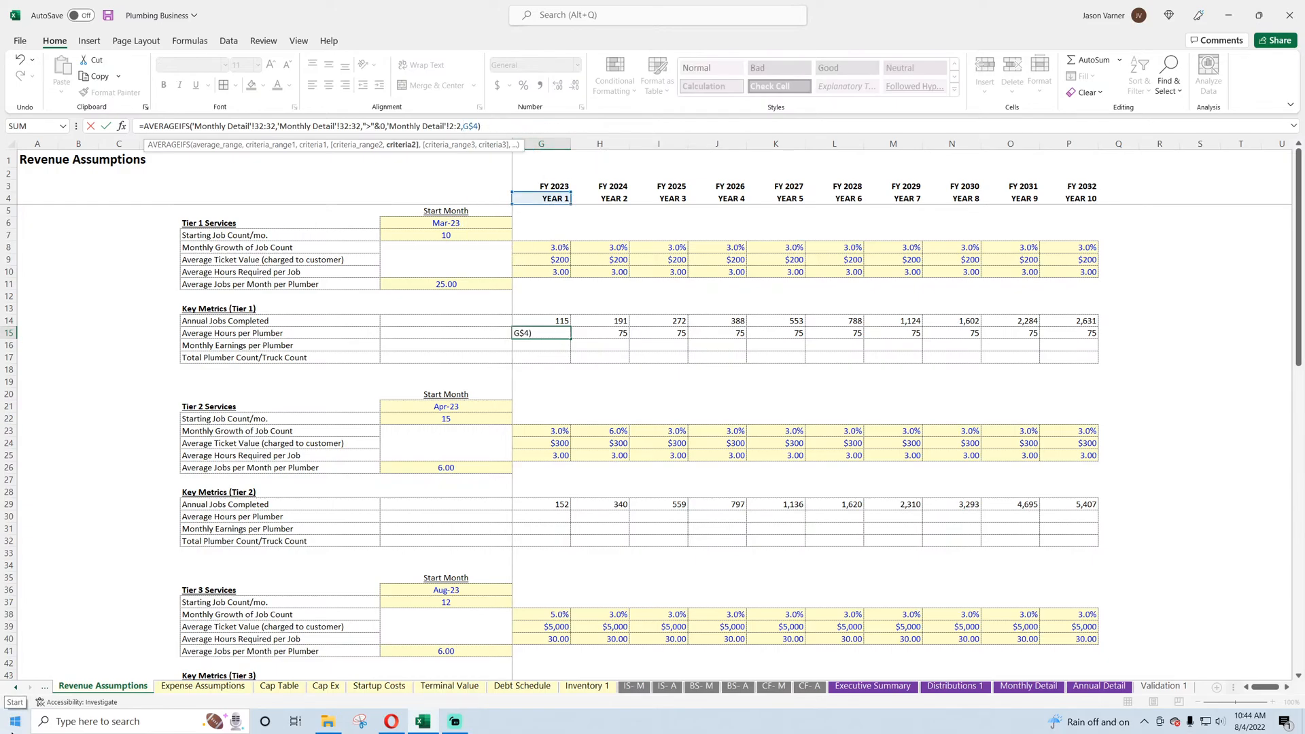
# - Make the 'Monthly Detail' 2:2 criteria range in G15's formula absolute as $2:$2 and commit it
pyautogui.click(465, 127)
pyautogui.press('Left')
pyautogui.press('Left')
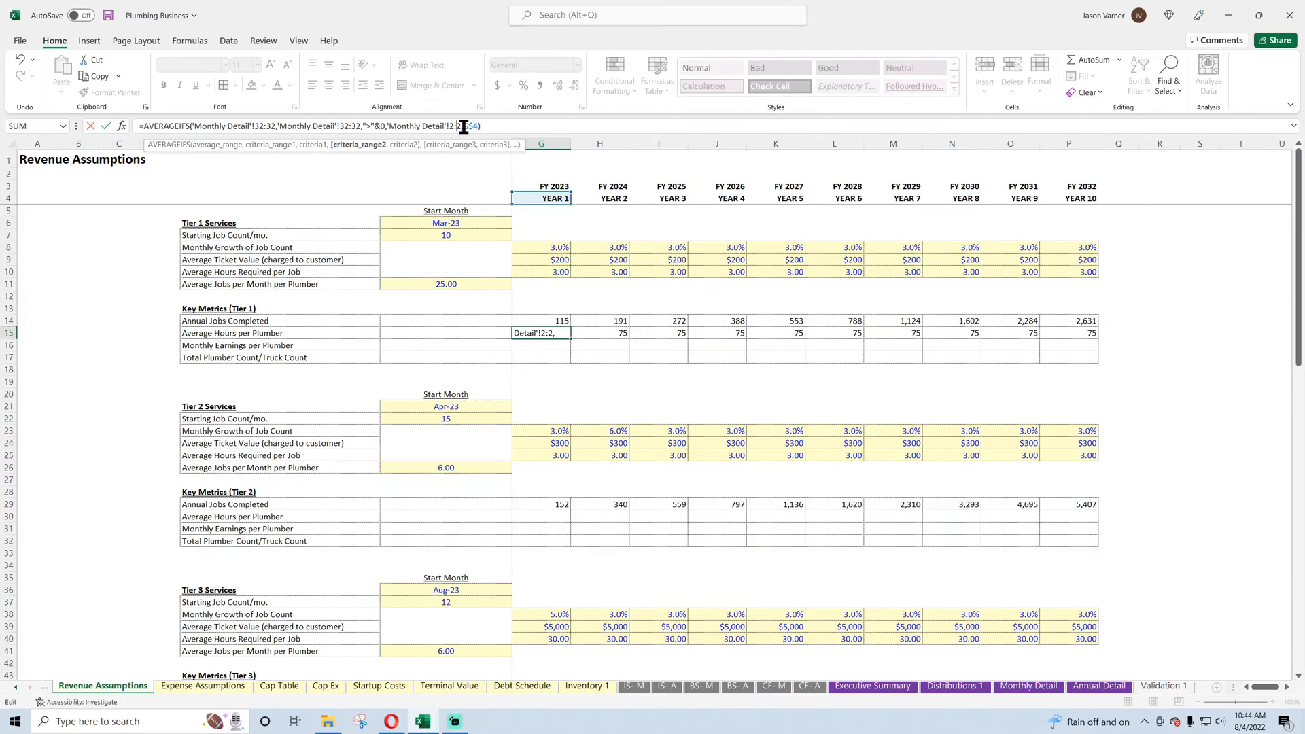
pyautogui.write('$')
pyautogui.press('Left')
pyautogui.press('Left')
pyautogui.press('Left')
pyautogui.write('$')
pyautogui.hotkey('ctrl', 'Return')
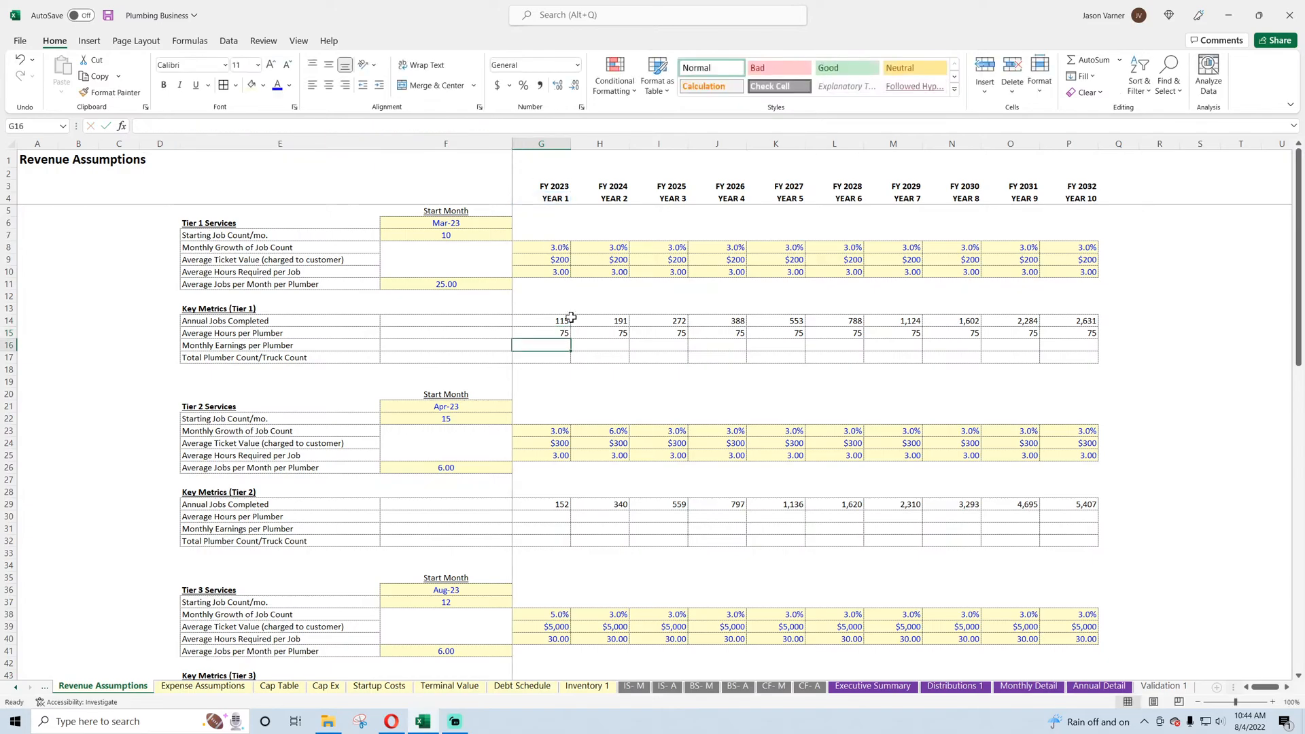
# - Fill the Tier 1 Average Hours per Plumber formula across through FY 2032 and copy it down into G16
pyautogui.moveTo(571, 337); pyautogui.dragTo(1139, 338)
pyautogui.click(1131, 322)
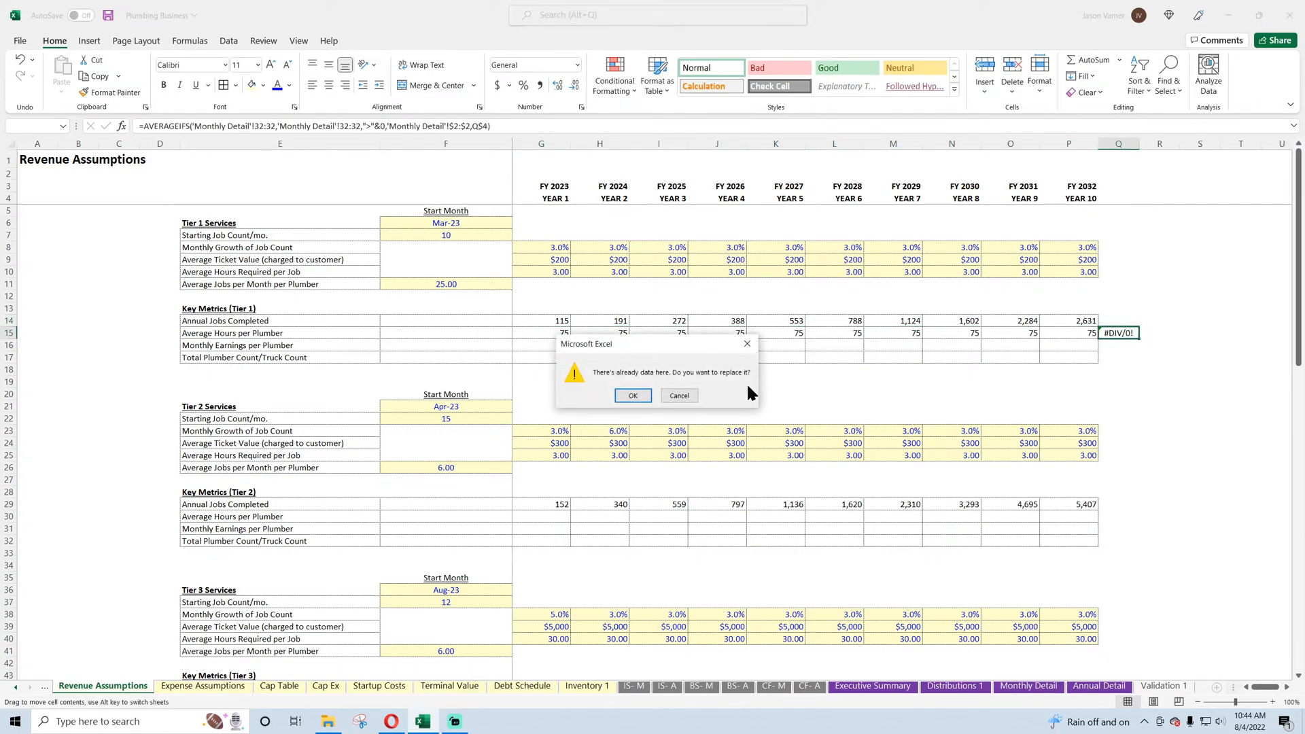
pyautogui.click(642, 396)
pyautogui.click(571, 337)
pyautogui.moveTo(572, 337); pyautogui.dragTo(572, 351)
pyautogui.click(562, 344)
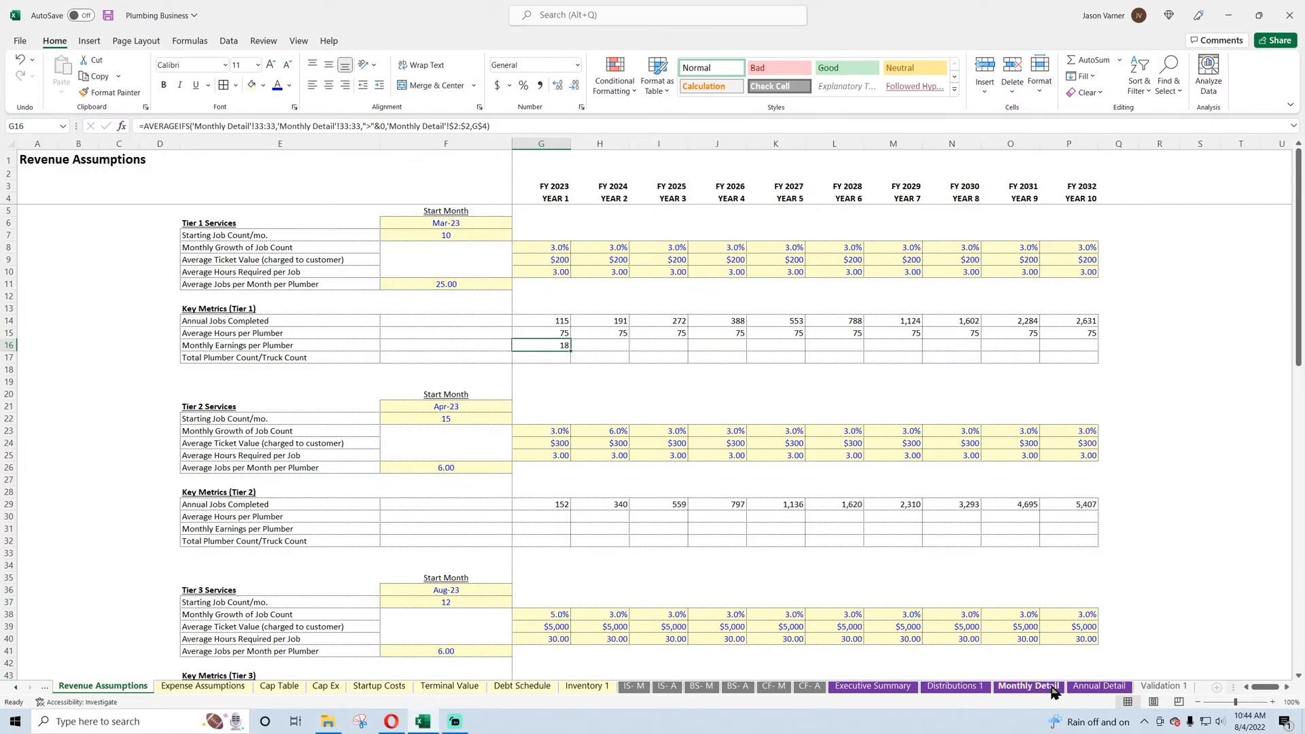
# - Examine the Tier 1 Average Wages per Truck/Plumber per Month formula on the Monthly Detail sheet and the cells it references
pyautogui.click(1030, 686)
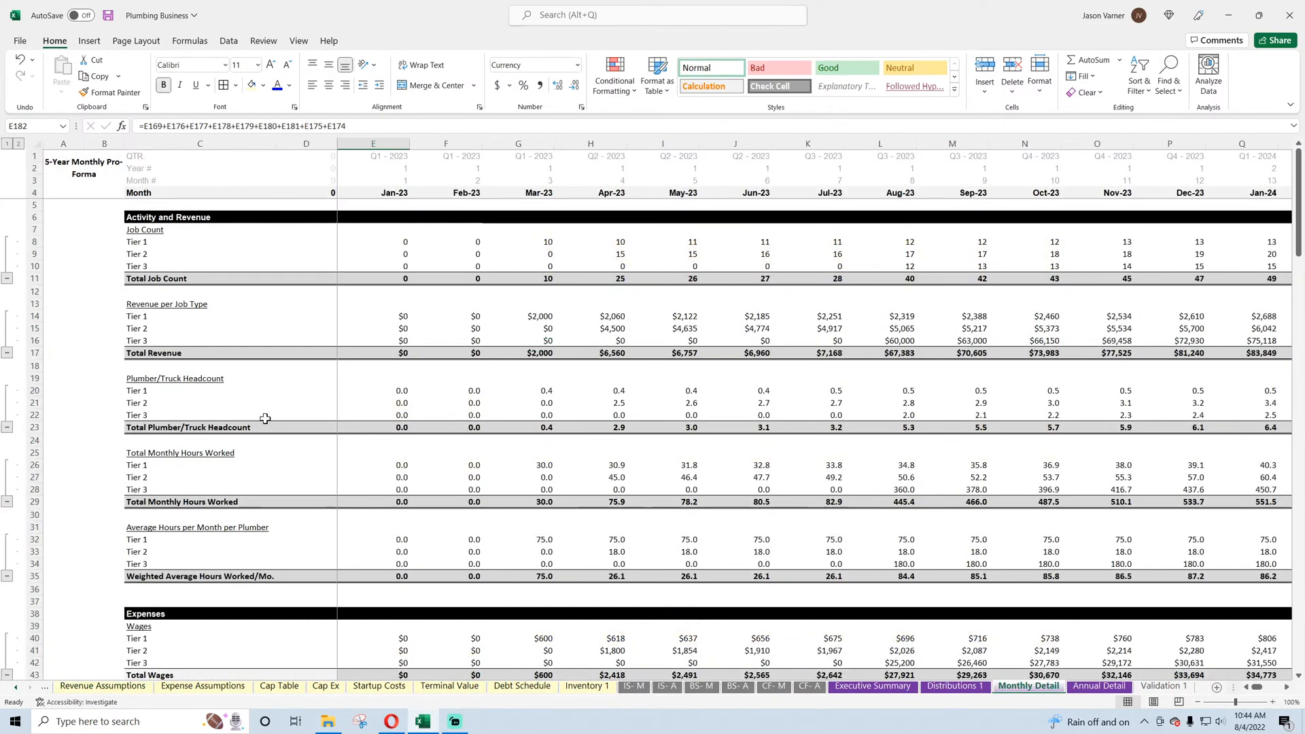
pyautogui.scroll(-12, 265, 418)
pyautogui.scroll(-20, 265, 418)
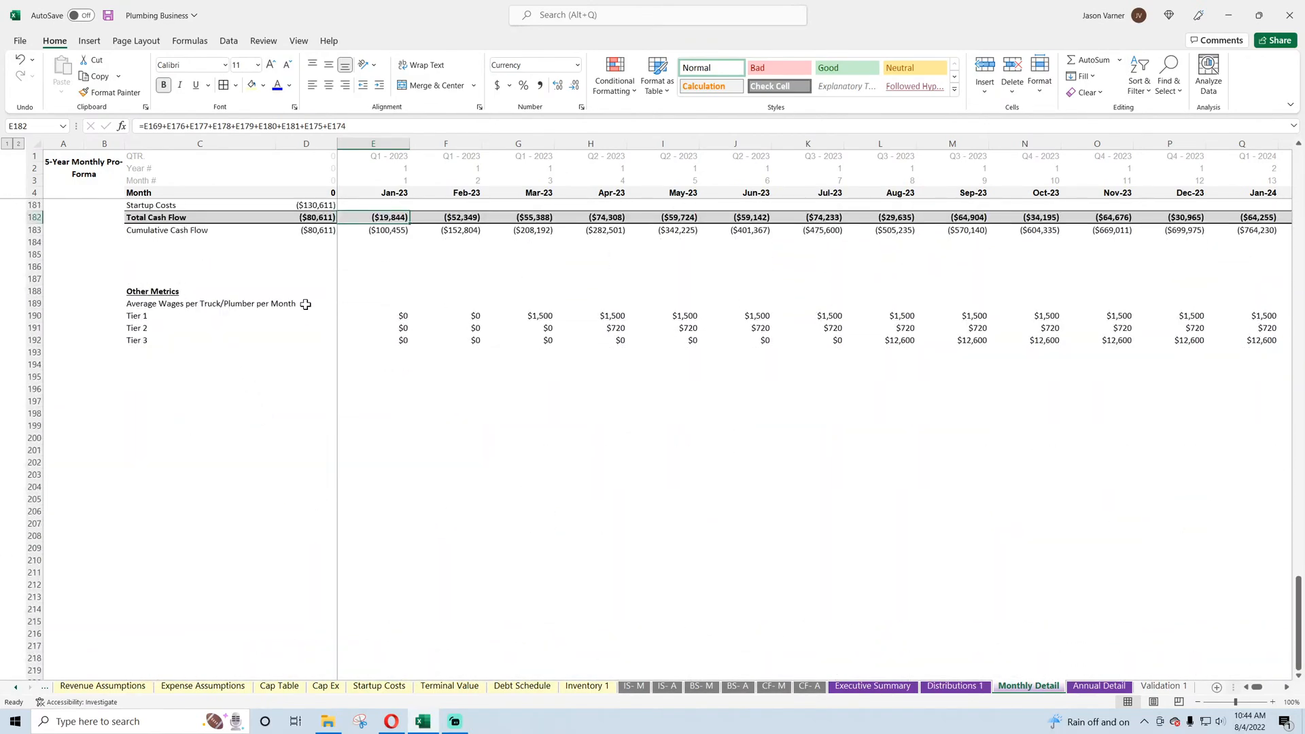
pyautogui.doubleClick(535, 318)
pyautogui.scroll(20, 432, 418)
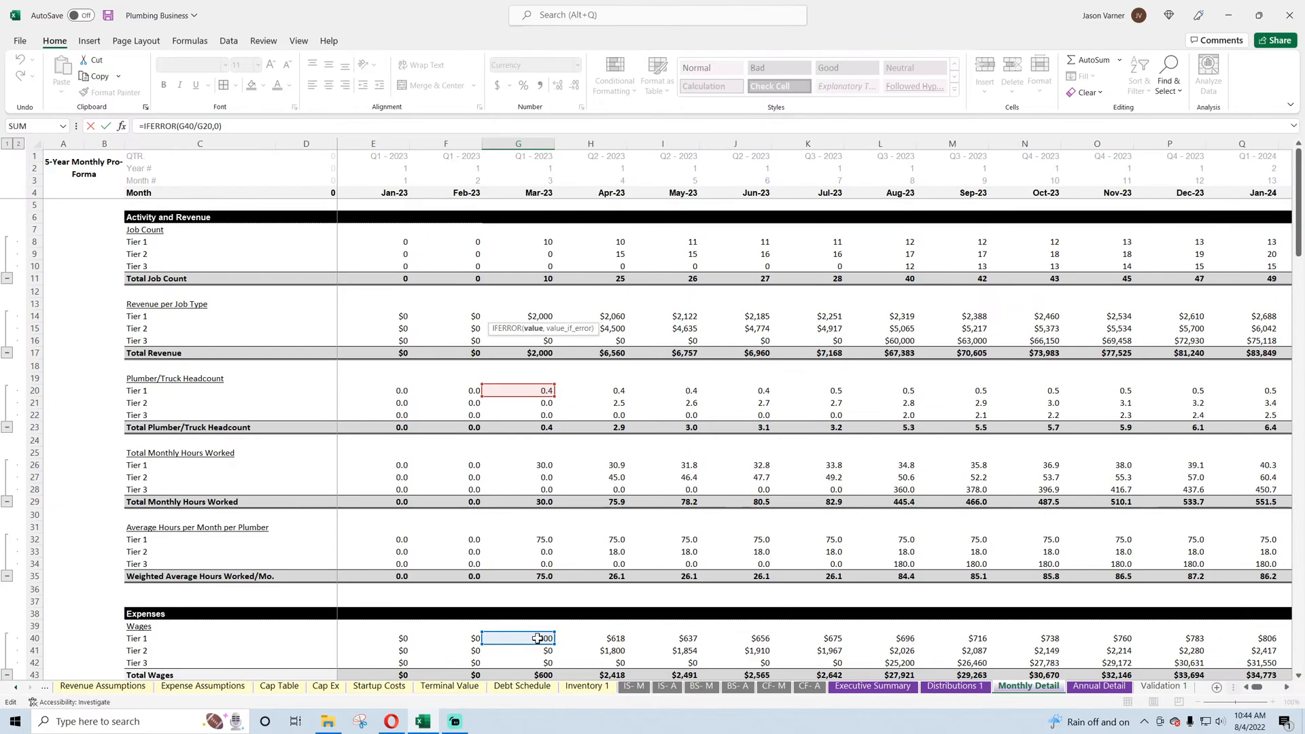
pyautogui.press('Return')
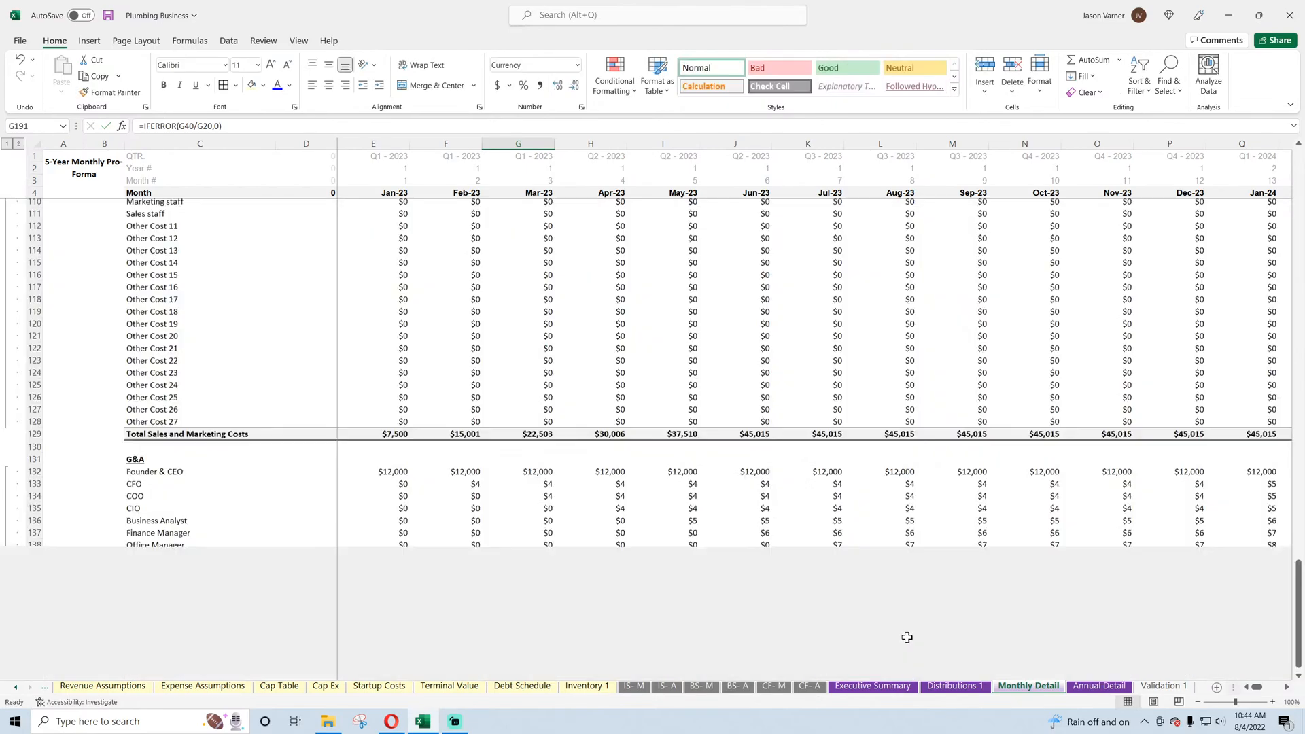
pyautogui.click(548, 660)
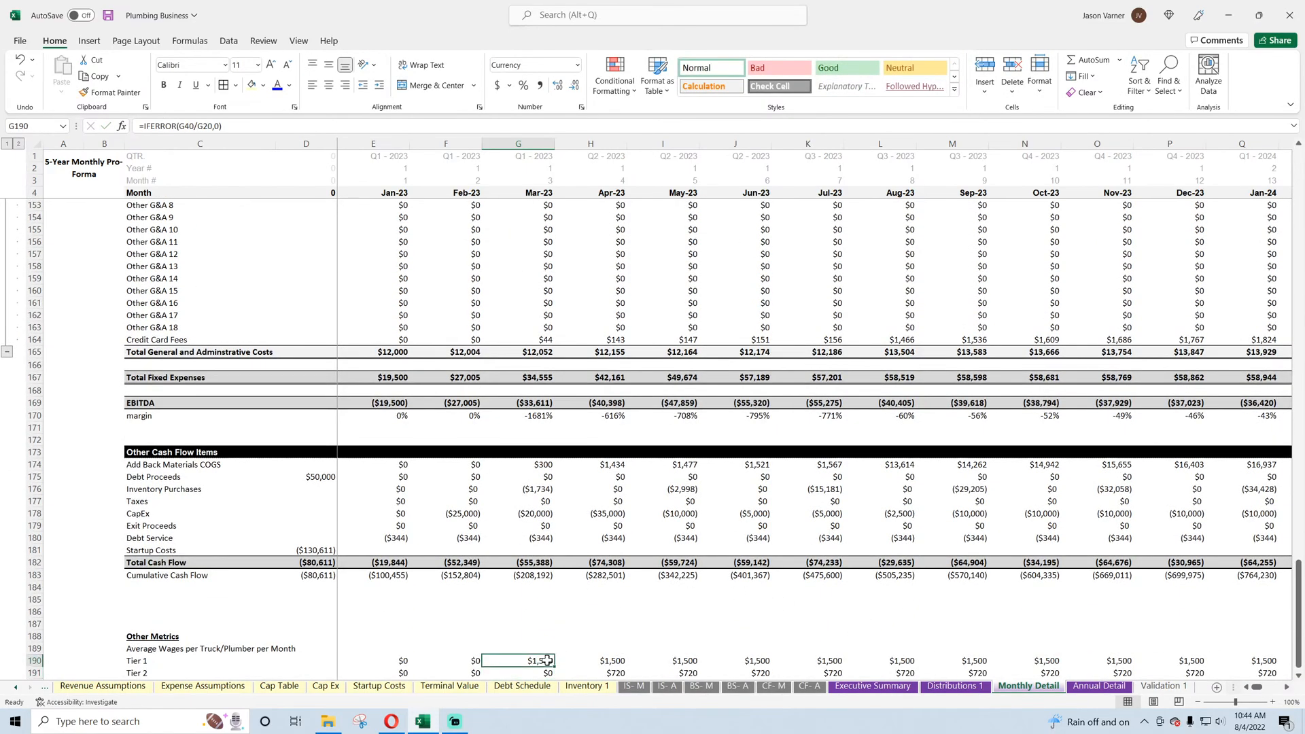
# - Set the Tier 1 Average Jobs per Month per Plumber to 10 on the Revenue Assumptions sheet and save the workbook
pyautogui.click(276, 686)
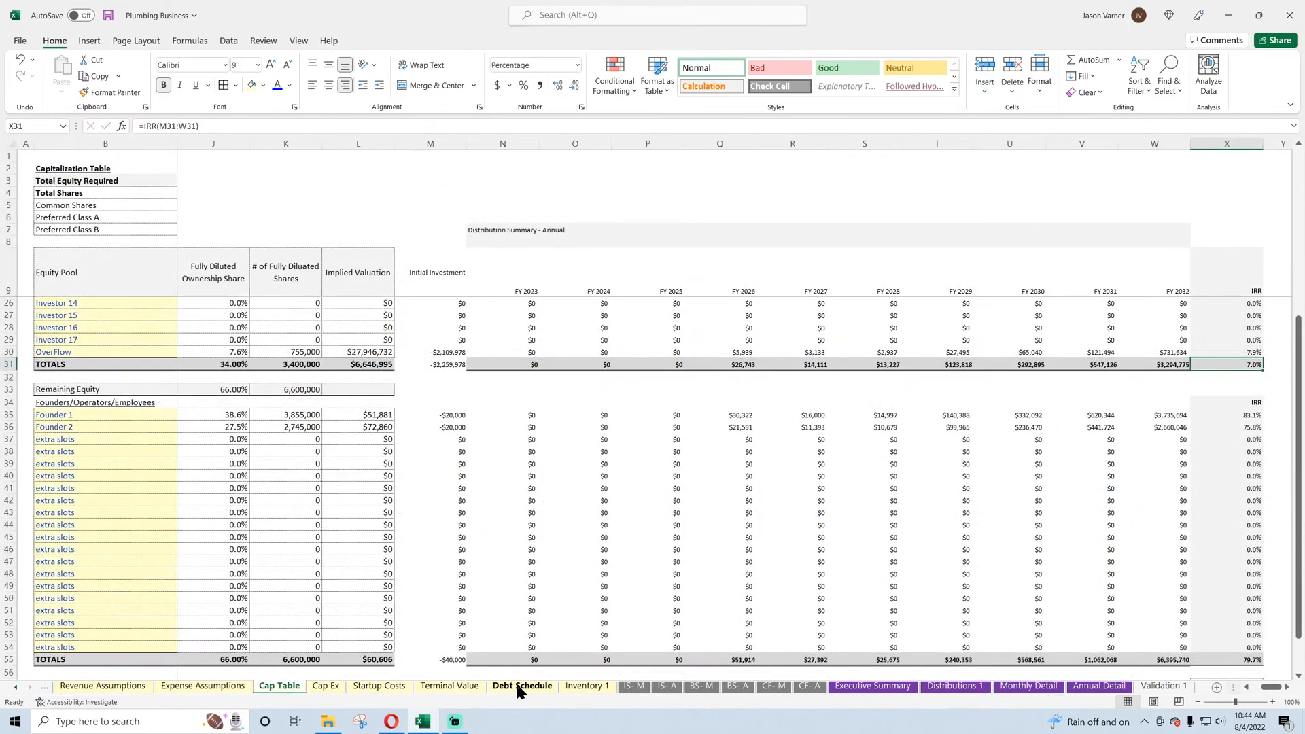
pyautogui.click(102, 685)
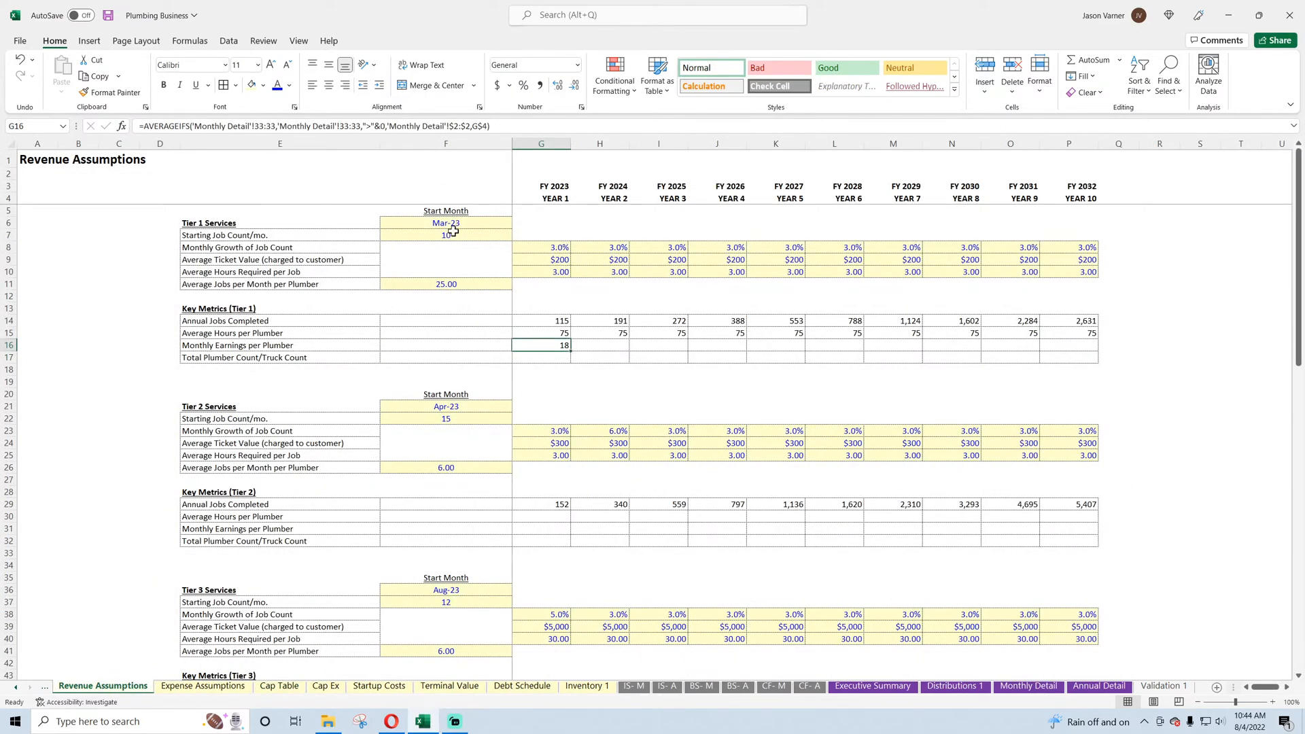
pyautogui.click(454, 284)
pyautogui.write('10')
pyautogui.press('Return')
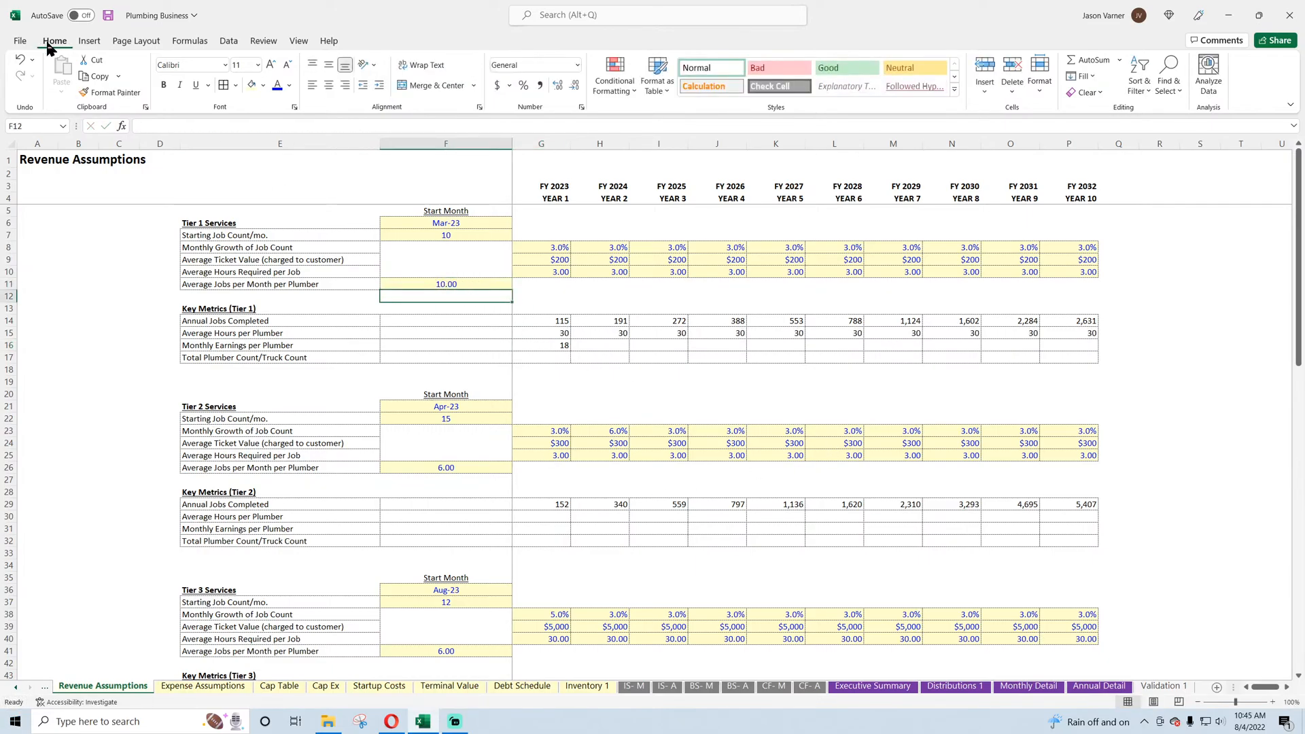
pyautogui.click(108, 15)
# - Find the Tier 1 average wages row on Monthly Detail and change the average range in G16's AVERAGEIFS to 'Monthly Detail'!190:190
pyautogui.click(554, 348)
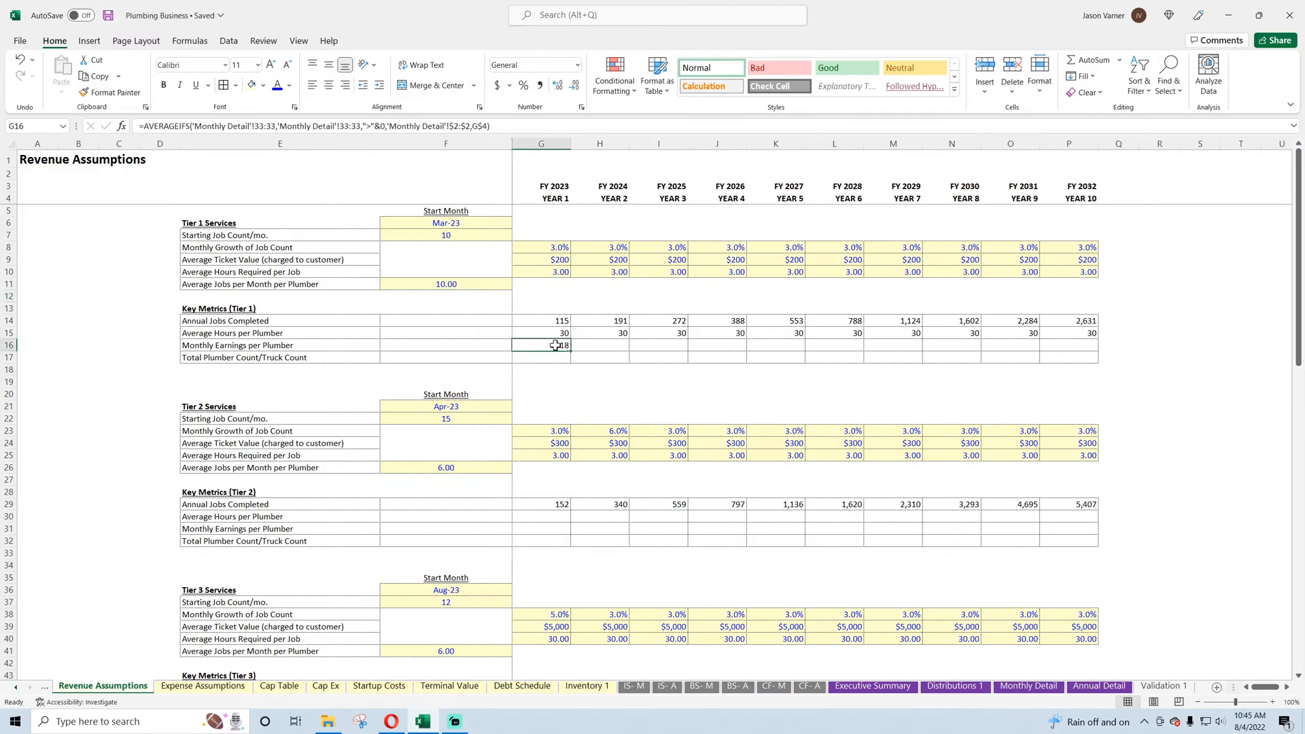
pyautogui.click(1027, 685)
pyautogui.scroll(11, 378, 575)
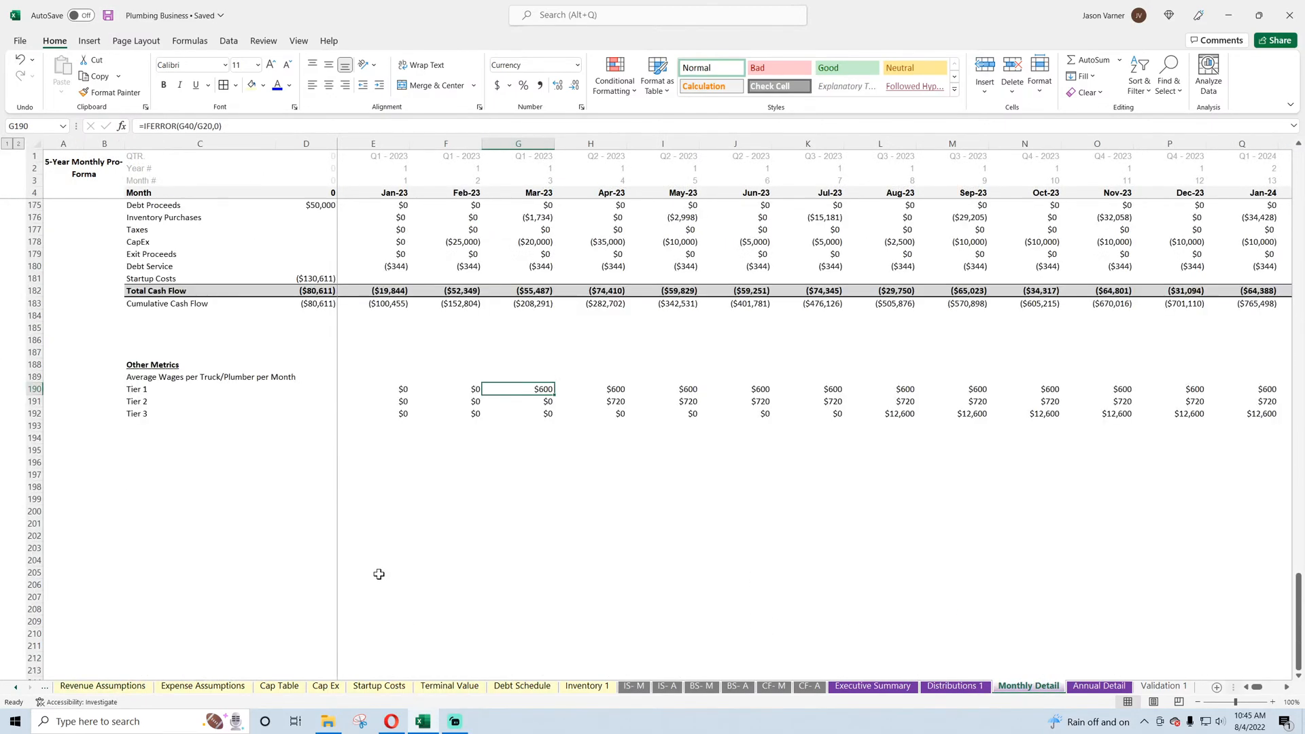
pyautogui.click(394, 388)
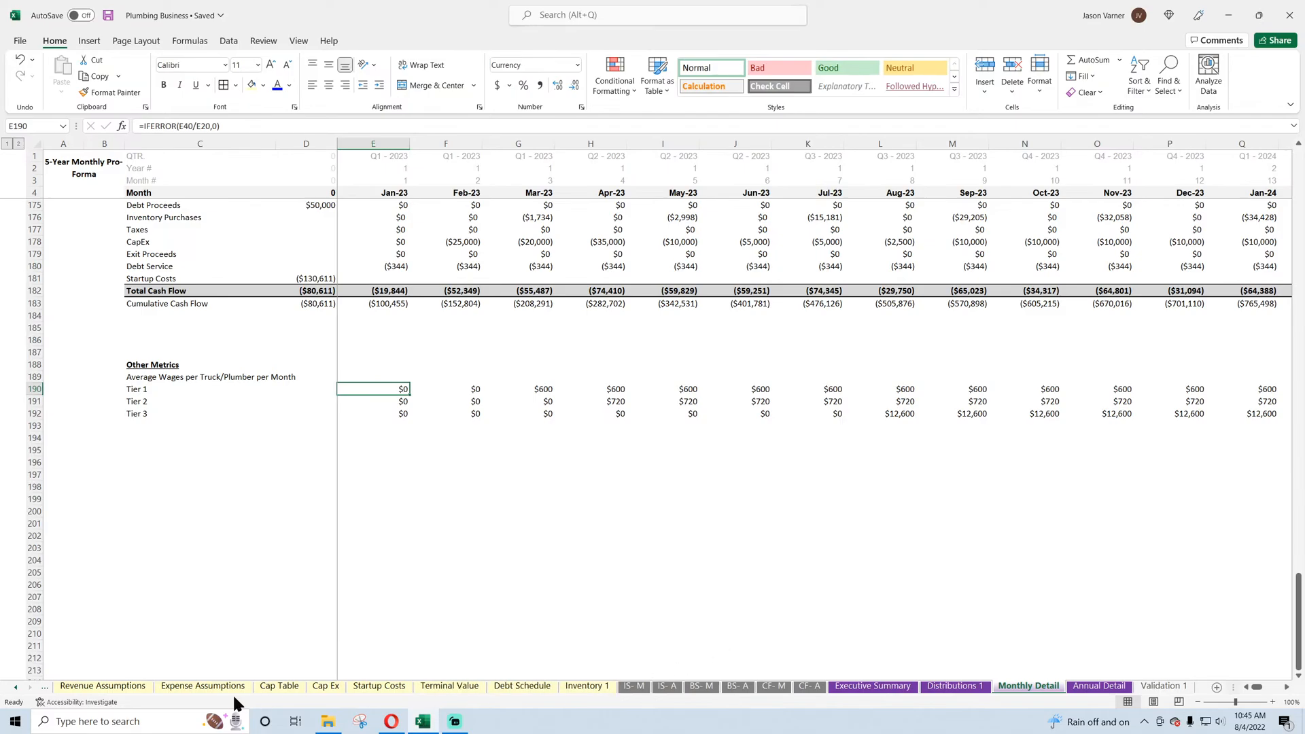
pyautogui.click(116, 685)
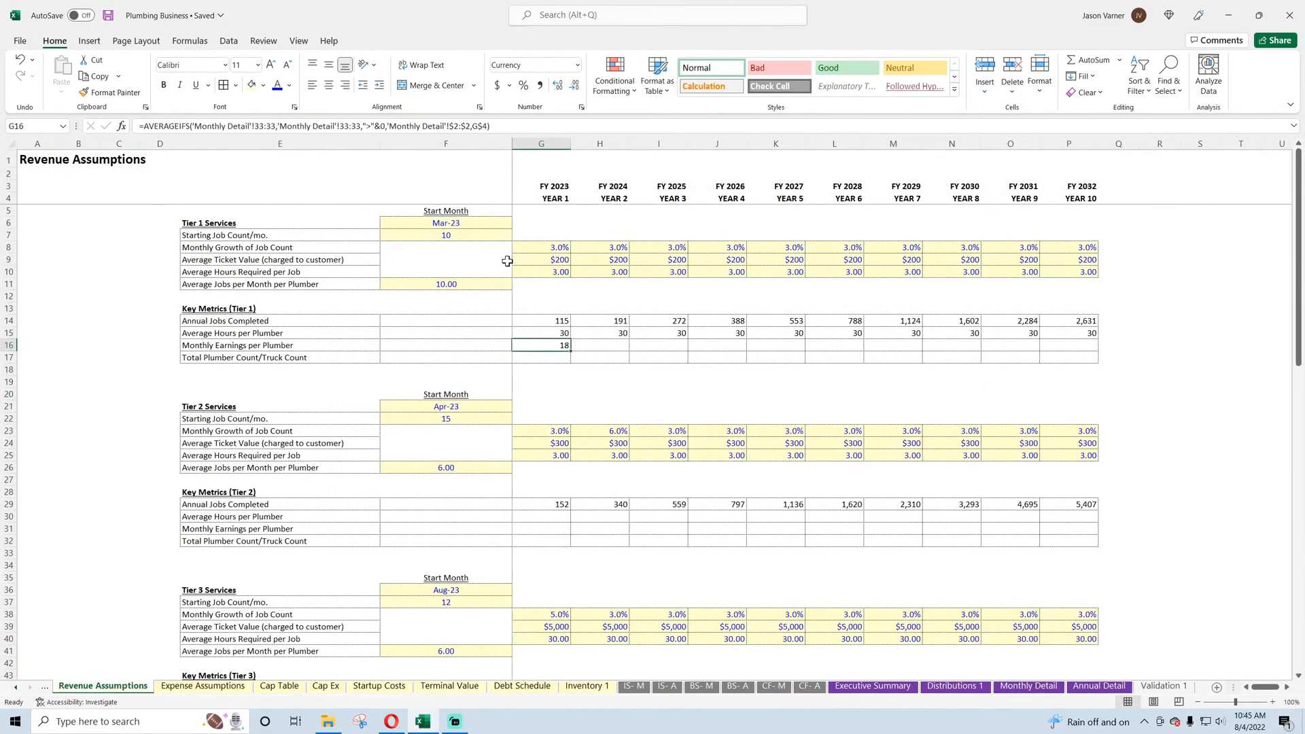
pyautogui.click(267, 126)
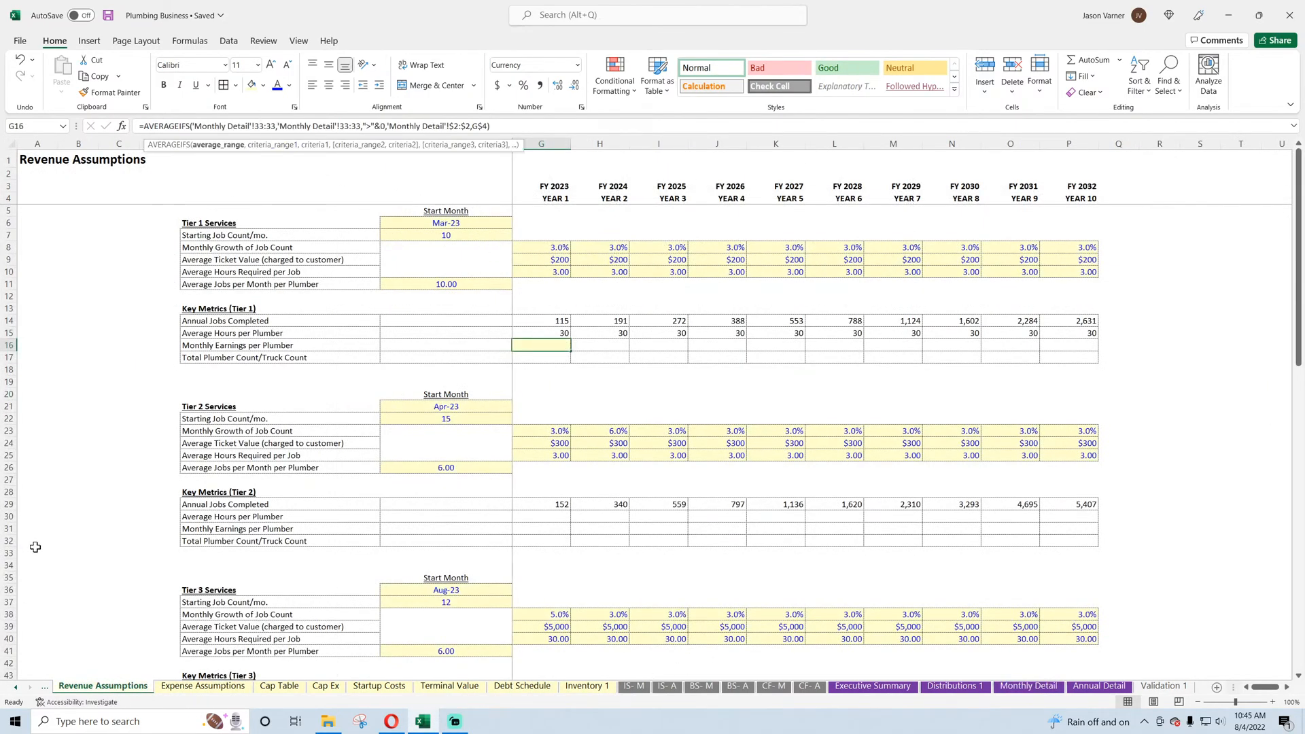
pyautogui.press('Escape')
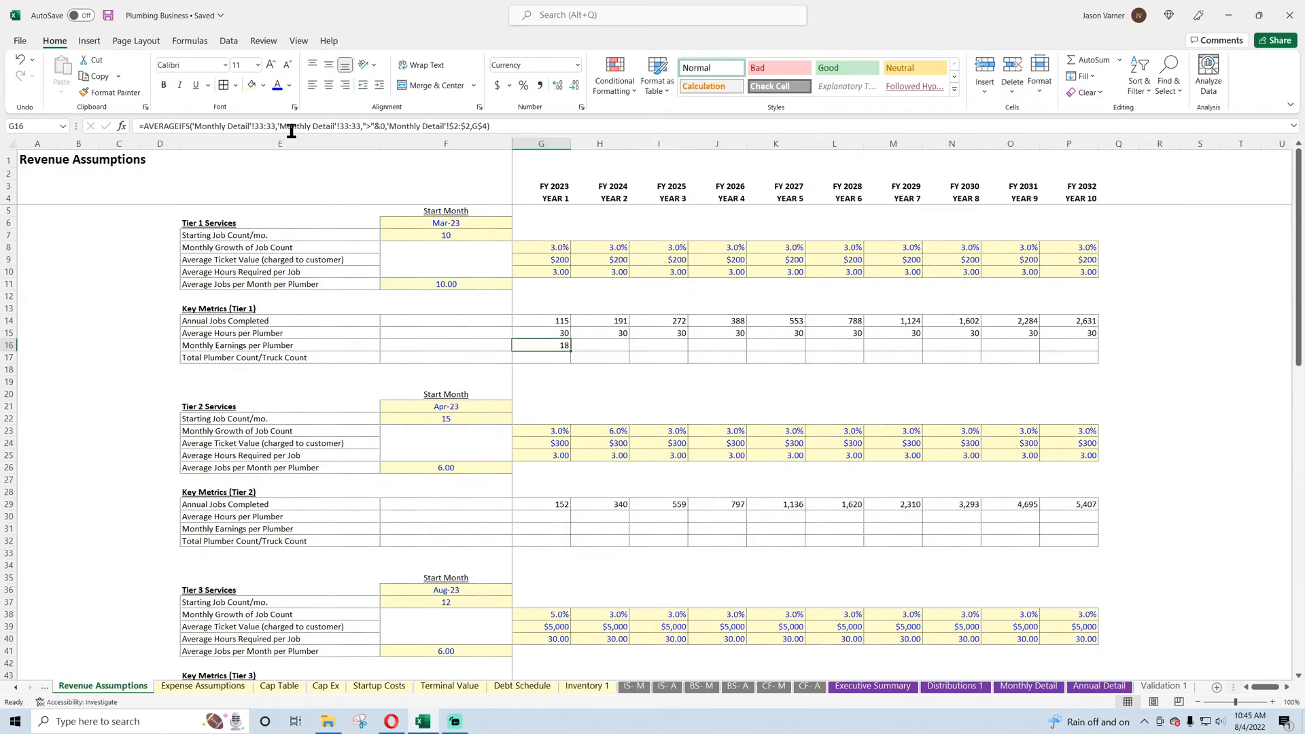
pyautogui.press('Return')
pyautogui.click(564, 345)
pyautogui.click(254, 126)
pyautogui.write('190')
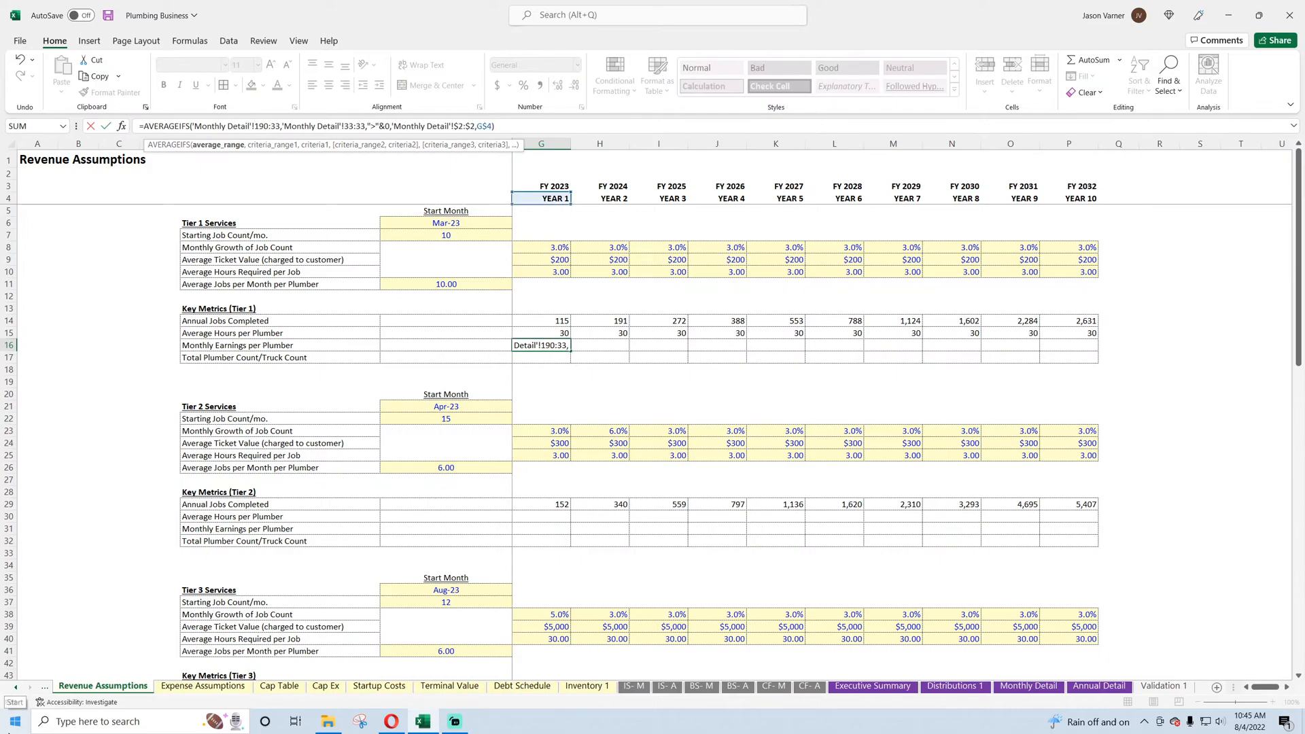
pyautogui.press('BackSpace')
pyautogui.press('BackSpace')
pyautogui.write('190')
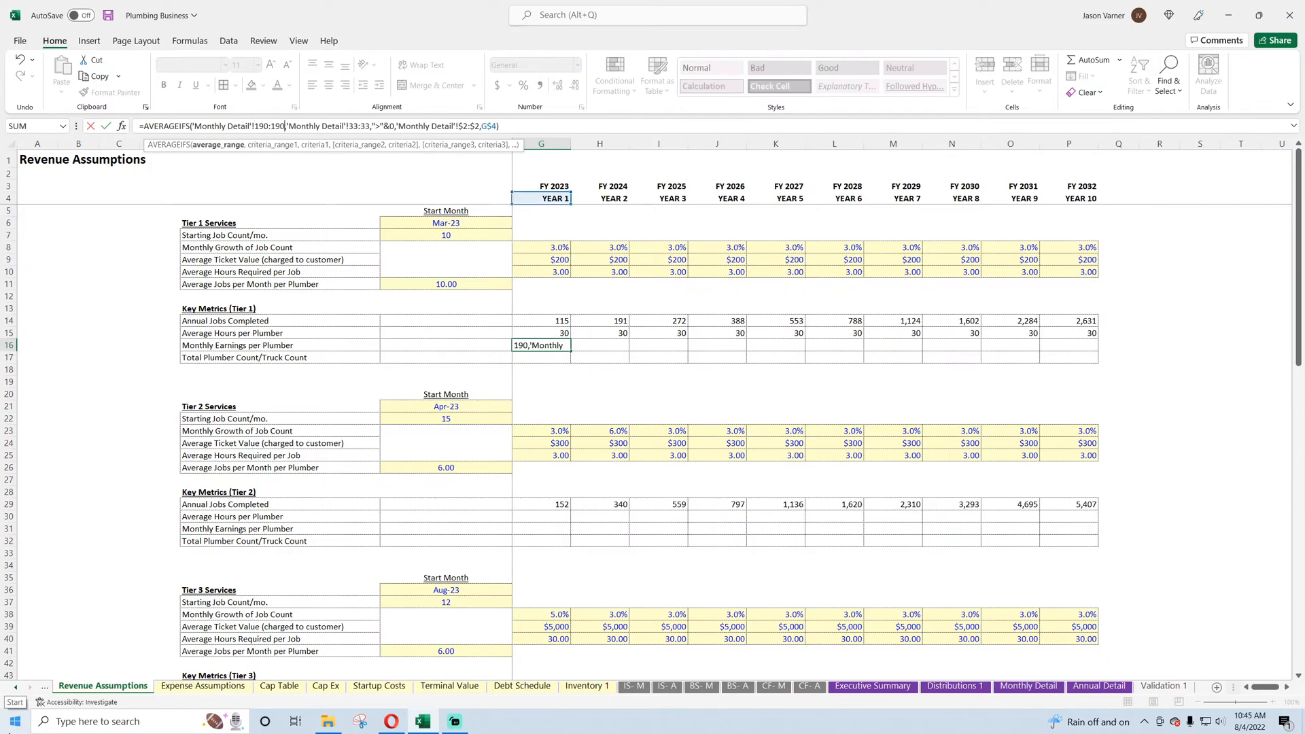
# - Change the first criteria range in G16's formula to 'Monthly Detail'!190:190 and commit it
pyautogui.press('Right')
pyautogui.press('Right')
pyautogui.press('Right')
pyautogui.press('Right')
pyautogui.press('Right')
pyautogui.press('Right')
pyautogui.press('Right')
pyautogui.press('Right')
pyautogui.press('Right')
pyautogui.press('Right')
pyautogui.press('Right')
pyautogui.press('Right')
pyautogui.press('Right')
pyautogui.press('Right')
pyautogui.press('Right')
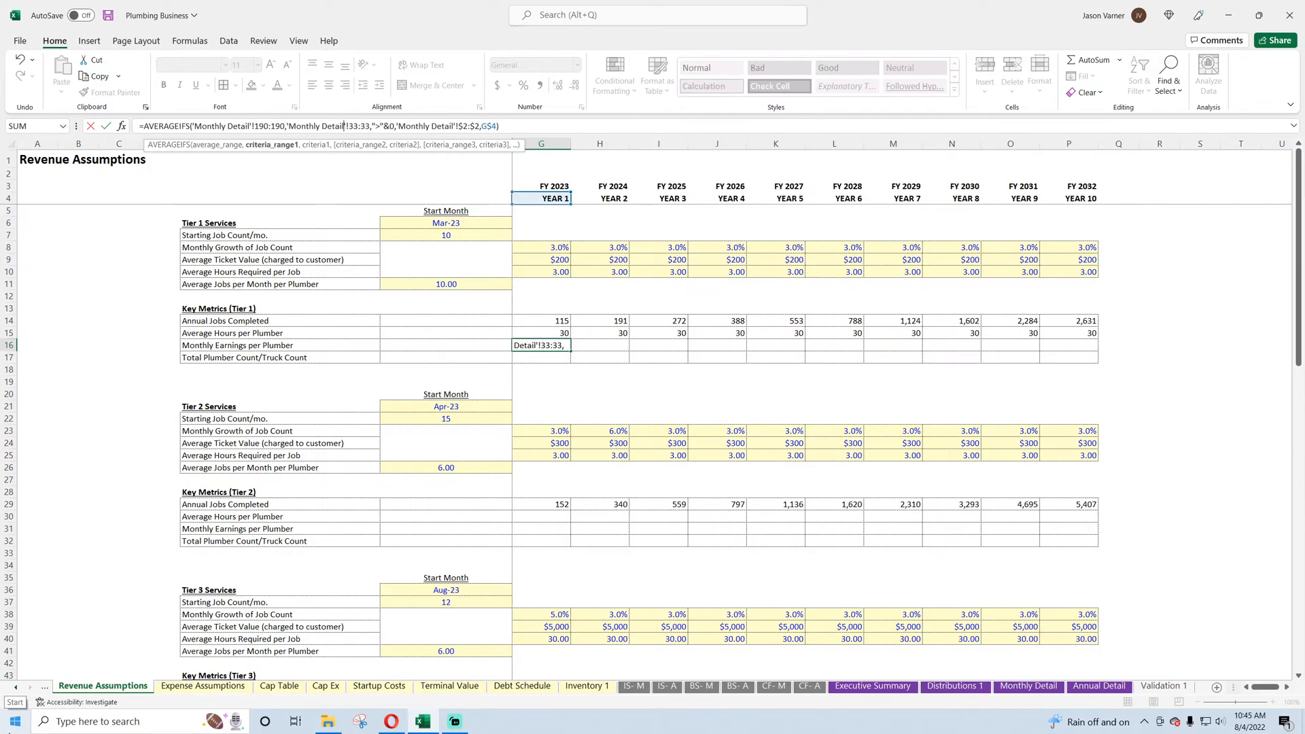
pyautogui.press('BackSpace')
pyautogui.press('BackSpace')
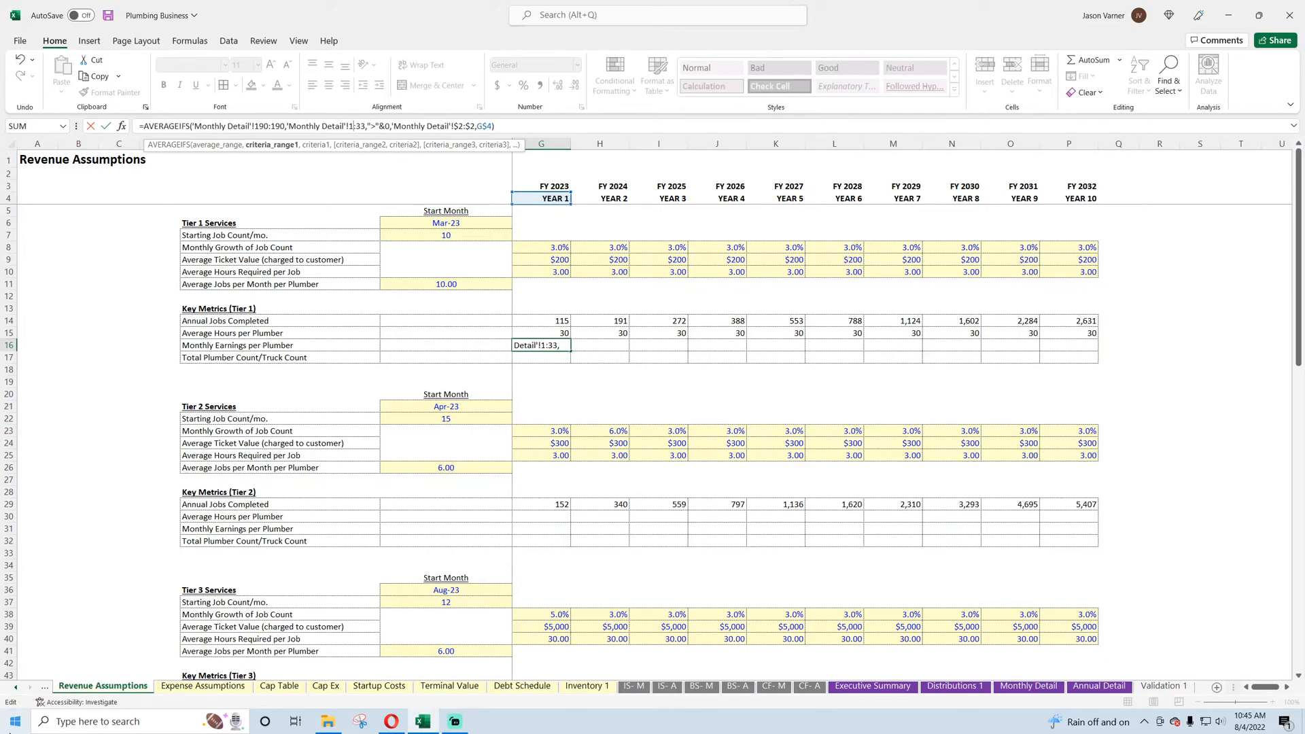
pyautogui.write('190')
pyautogui.press('BackSpace')
pyautogui.press('BackSpace')
pyautogui.write('190')
pyautogui.press('Return')
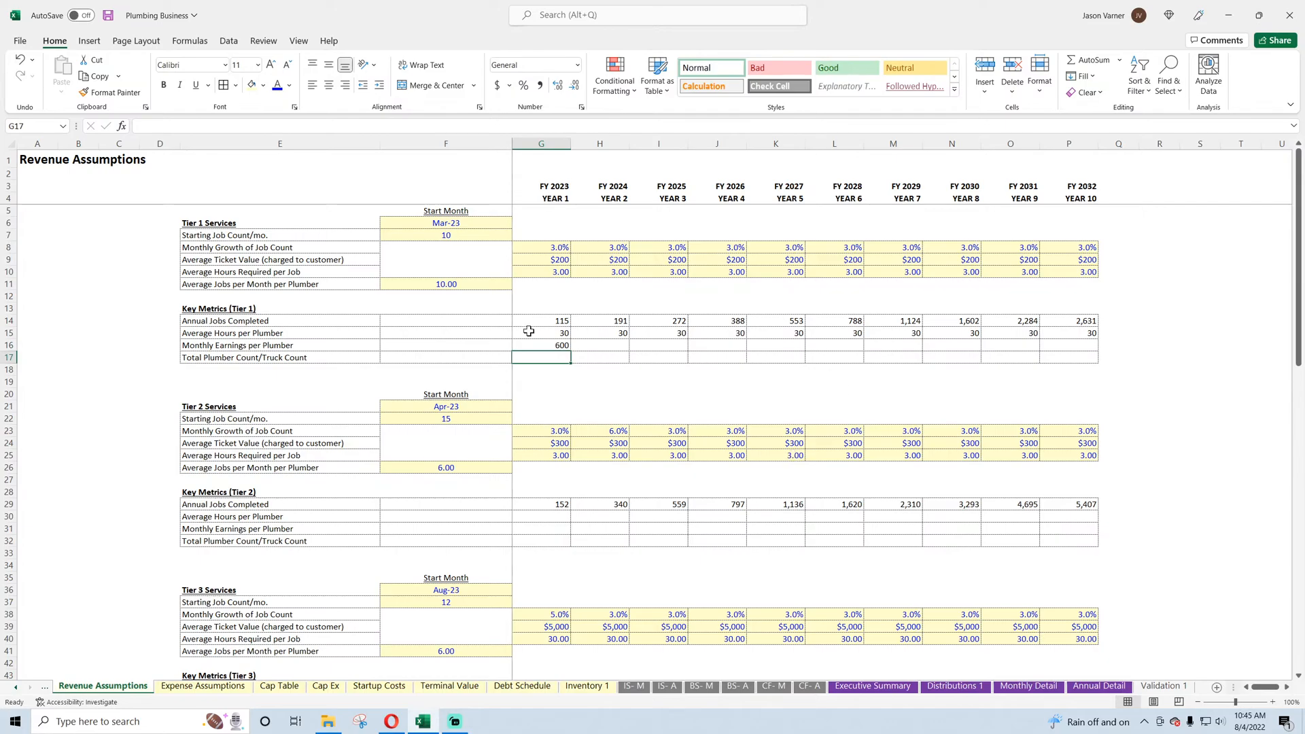
# - Format G16 as Currency with 0 decimal places and fill Monthly Earnings per Plumber across through FY 2032
pyautogui.click(539, 342)
pyautogui.click(581, 106)
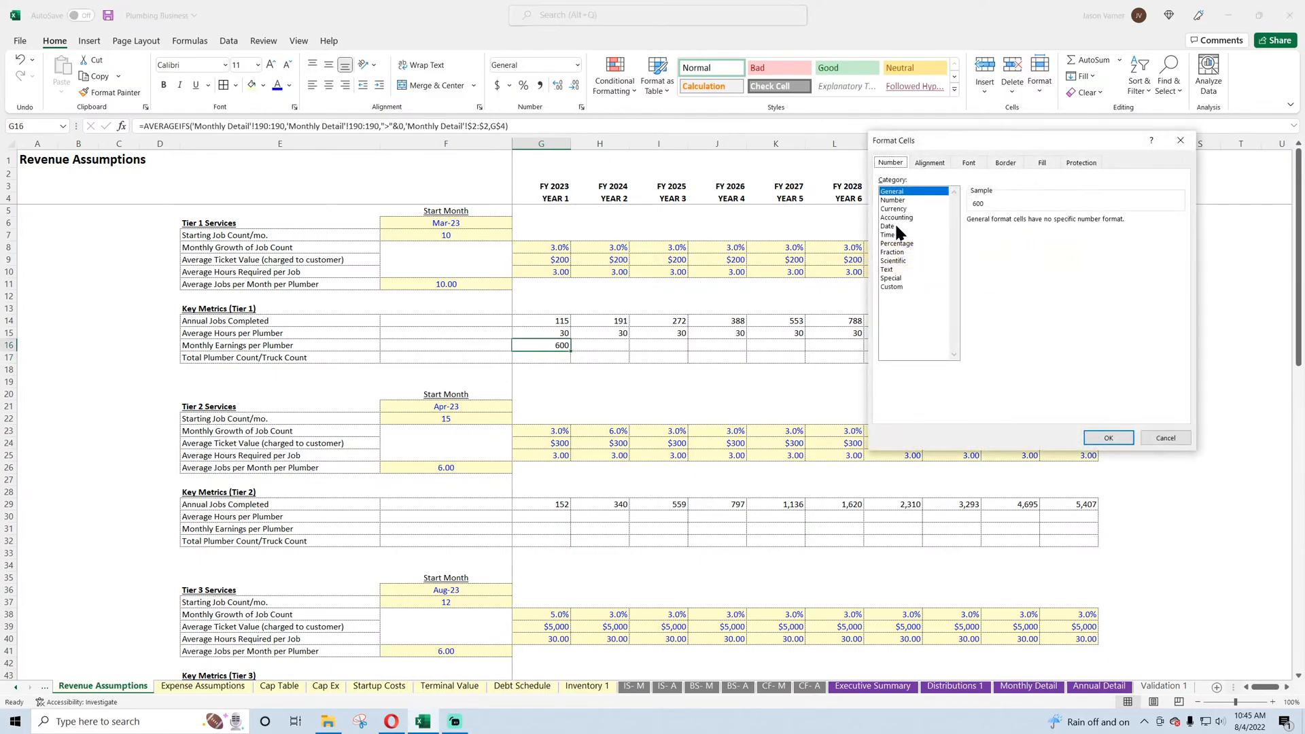
pyautogui.click(893, 208)
pyautogui.doubleClick(1052, 223)
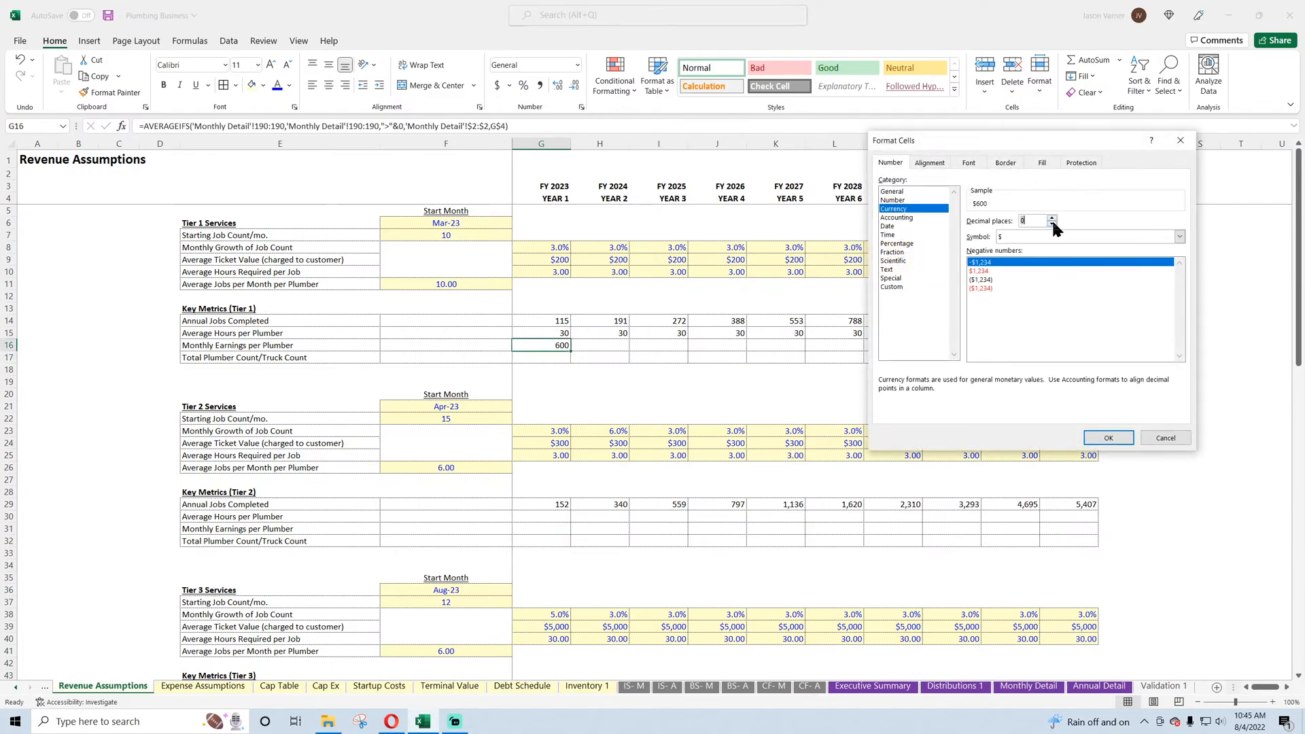
pyautogui.click(1107, 437)
pyautogui.moveTo(572, 350); pyautogui.dragTo(1070, 348)
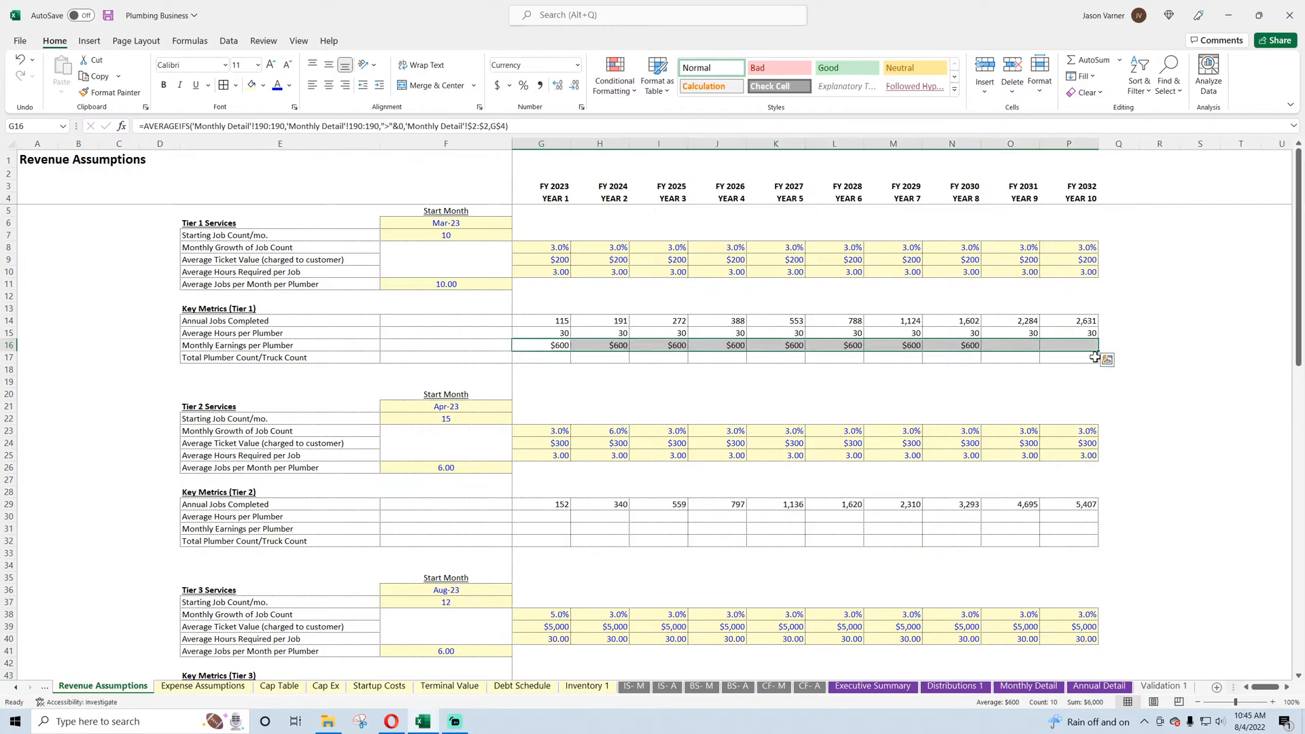
pyautogui.click(549, 345)
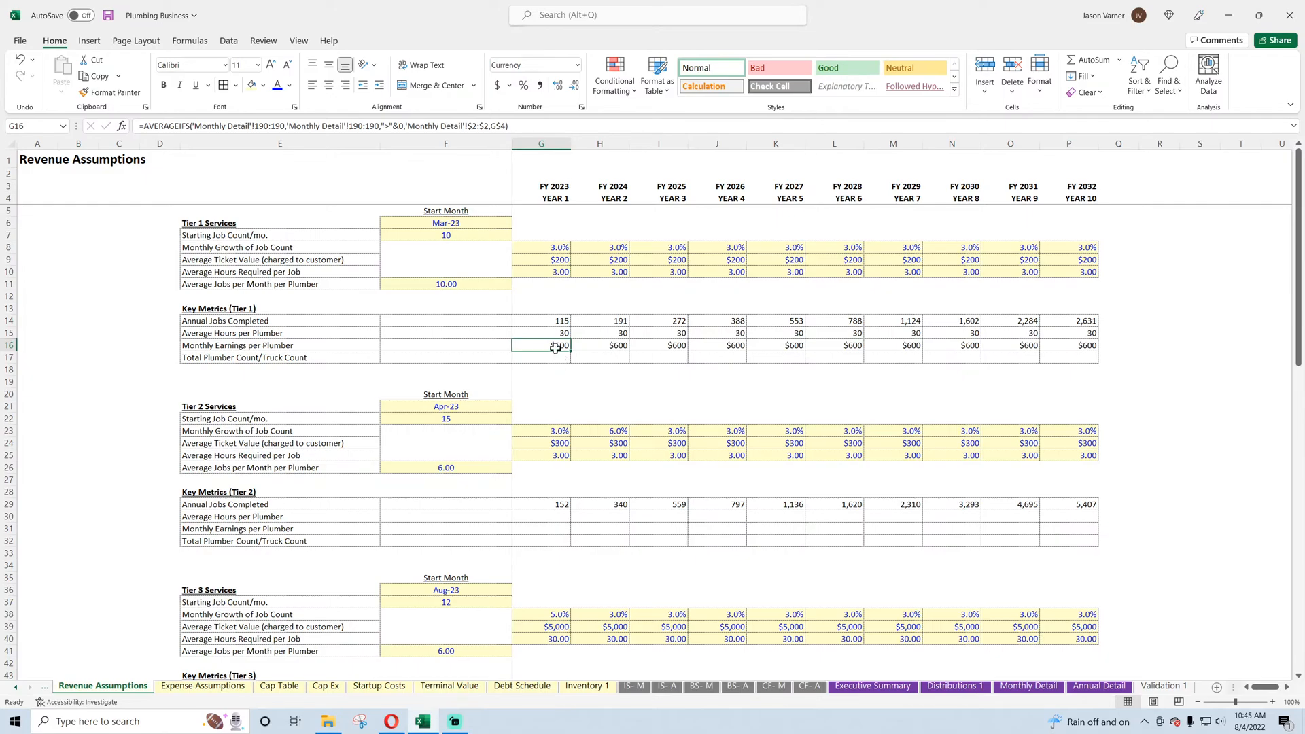
# - Link Tier 1 Total Plumber Count/Truck Count for FY 2023 in G17 to ='Annual Detail'!E20
pyautogui.click(552, 357)
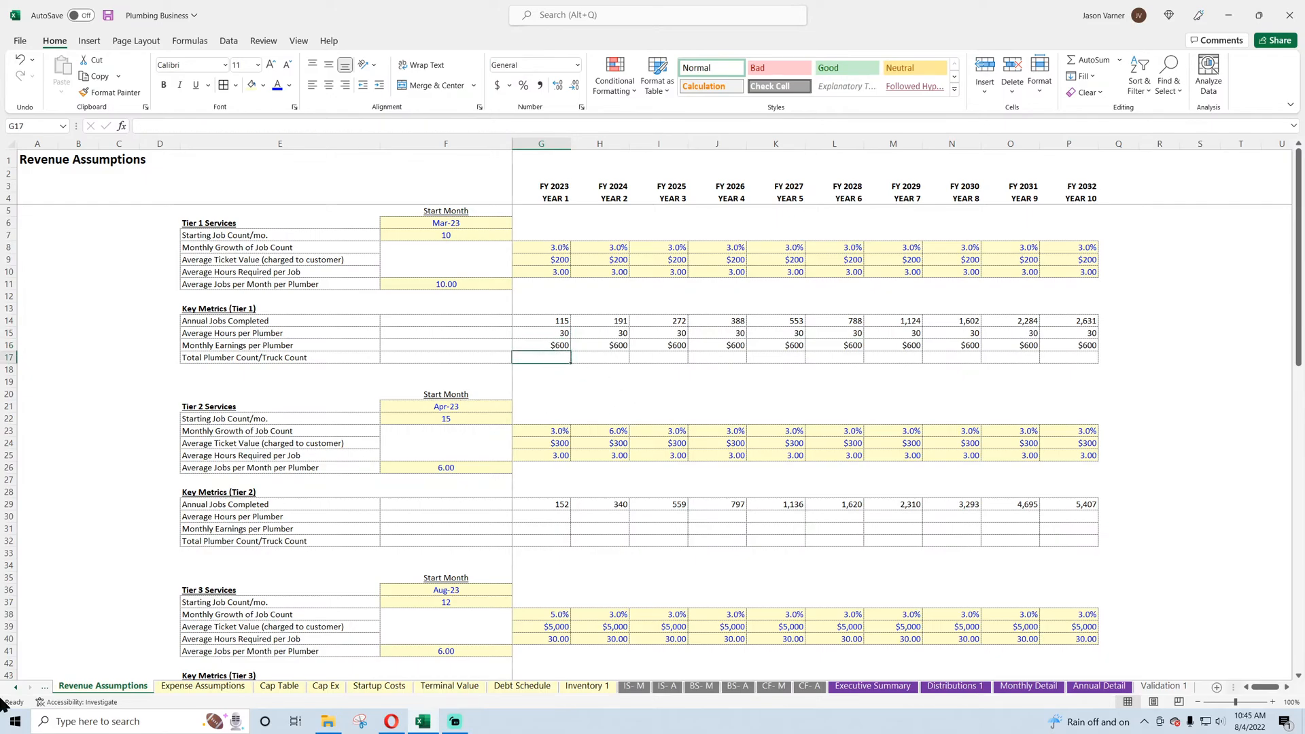
pyautogui.write('=')
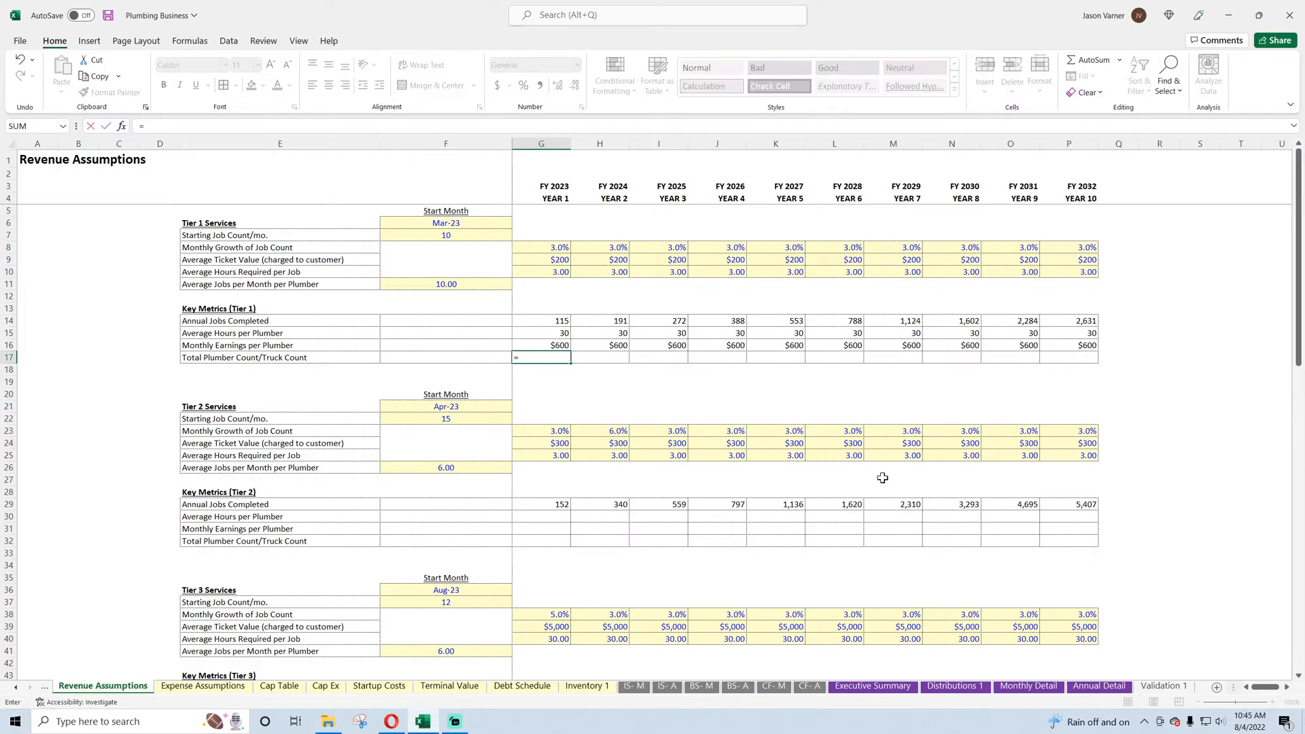
pyautogui.click(1091, 686)
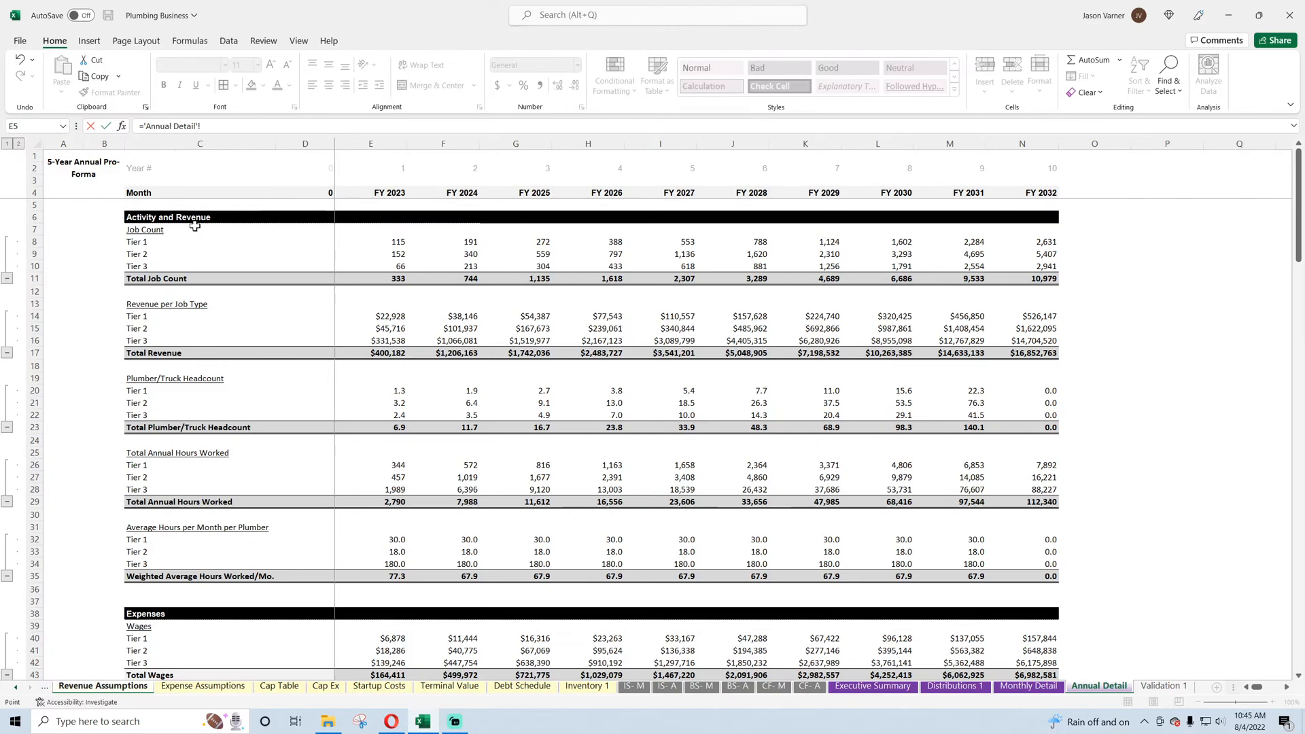
pyautogui.click(393, 390)
pyautogui.press('Return')
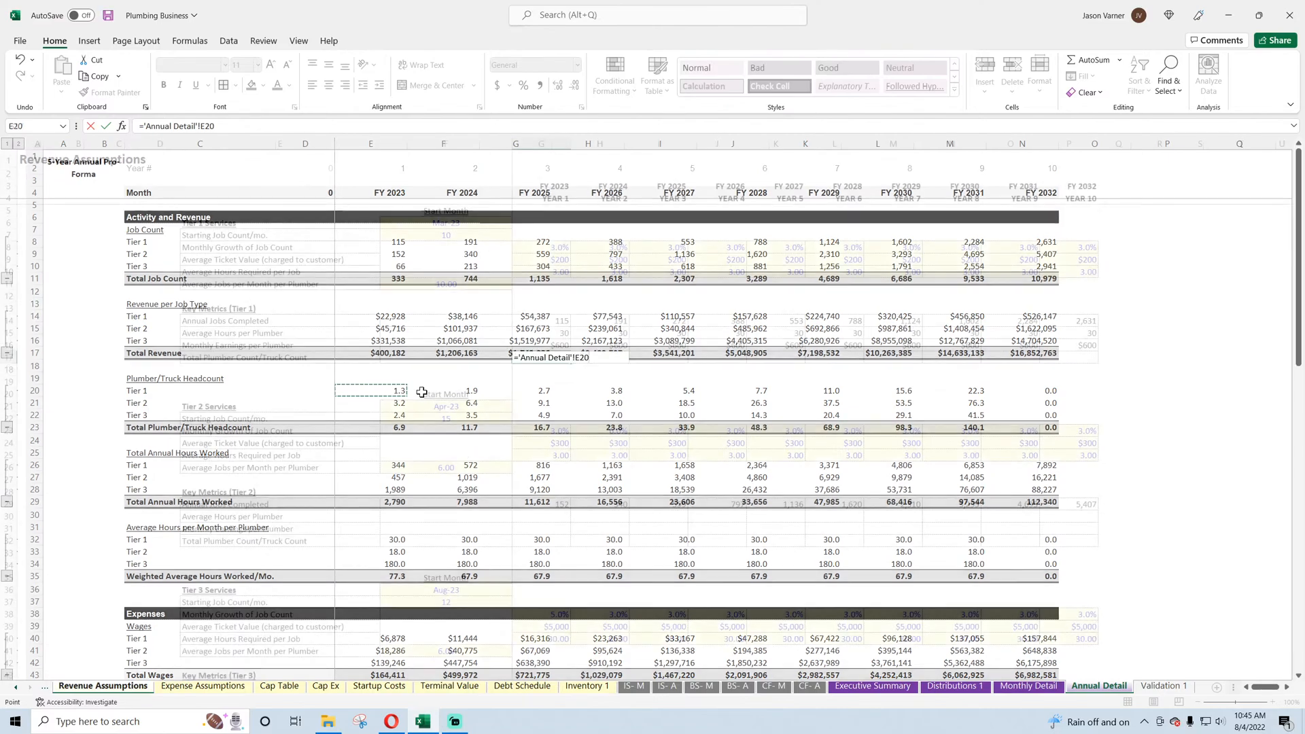
# - Format G17 as Number with 1 decimal place and fill Tier 1 Total Plumber Count/Truck Count across through FY 2032
pyautogui.press('Up')
pyautogui.click(582, 108)
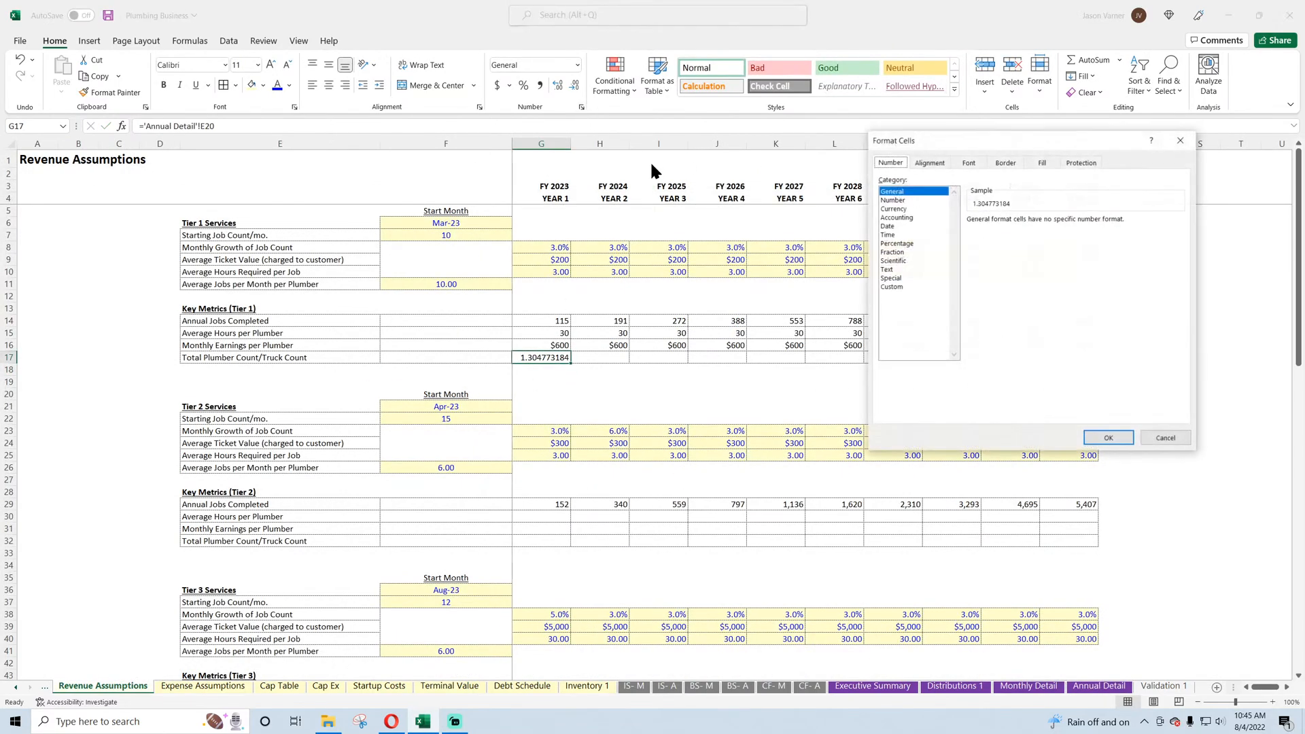
pyautogui.click(904, 208)
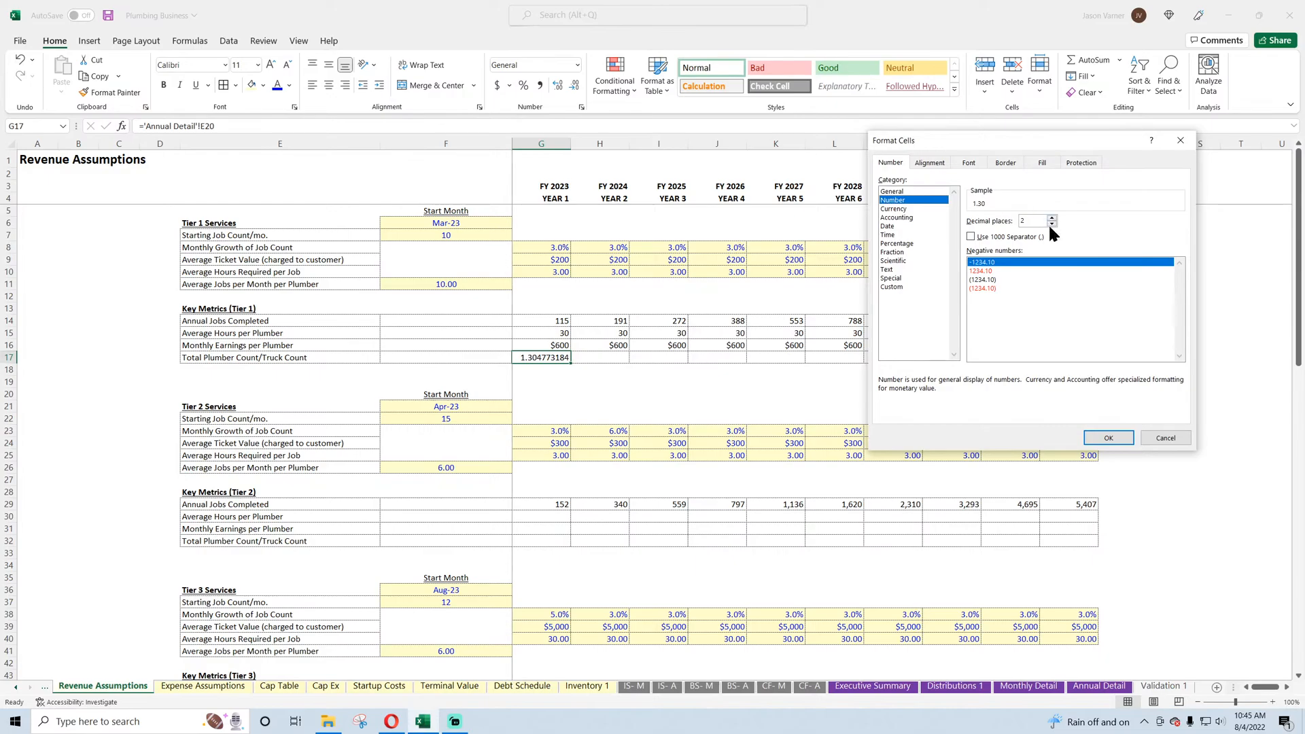
pyautogui.click(1048, 223)
pyautogui.click(1108, 438)
pyautogui.moveTo(570, 363); pyautogui.dragTo(1081, 358)
pyautogui.click(1073, 358)
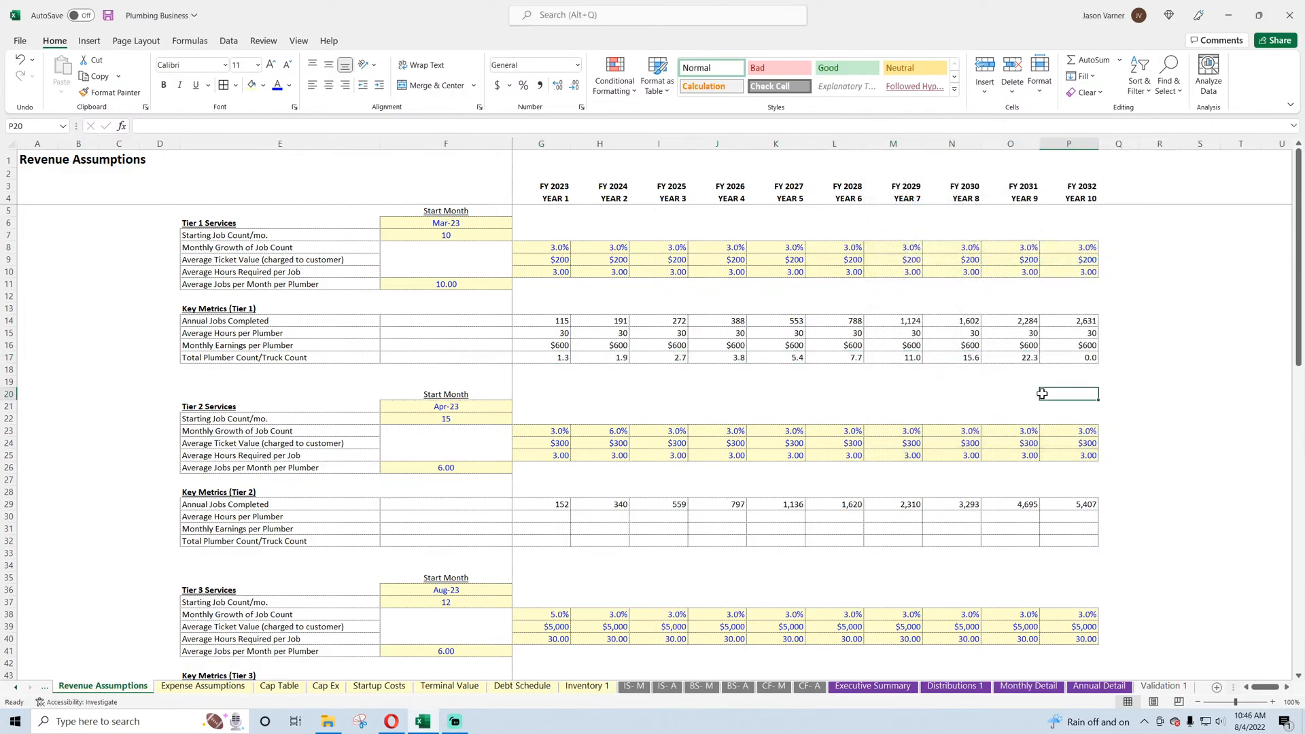
pyautogui.click(1012, 357)
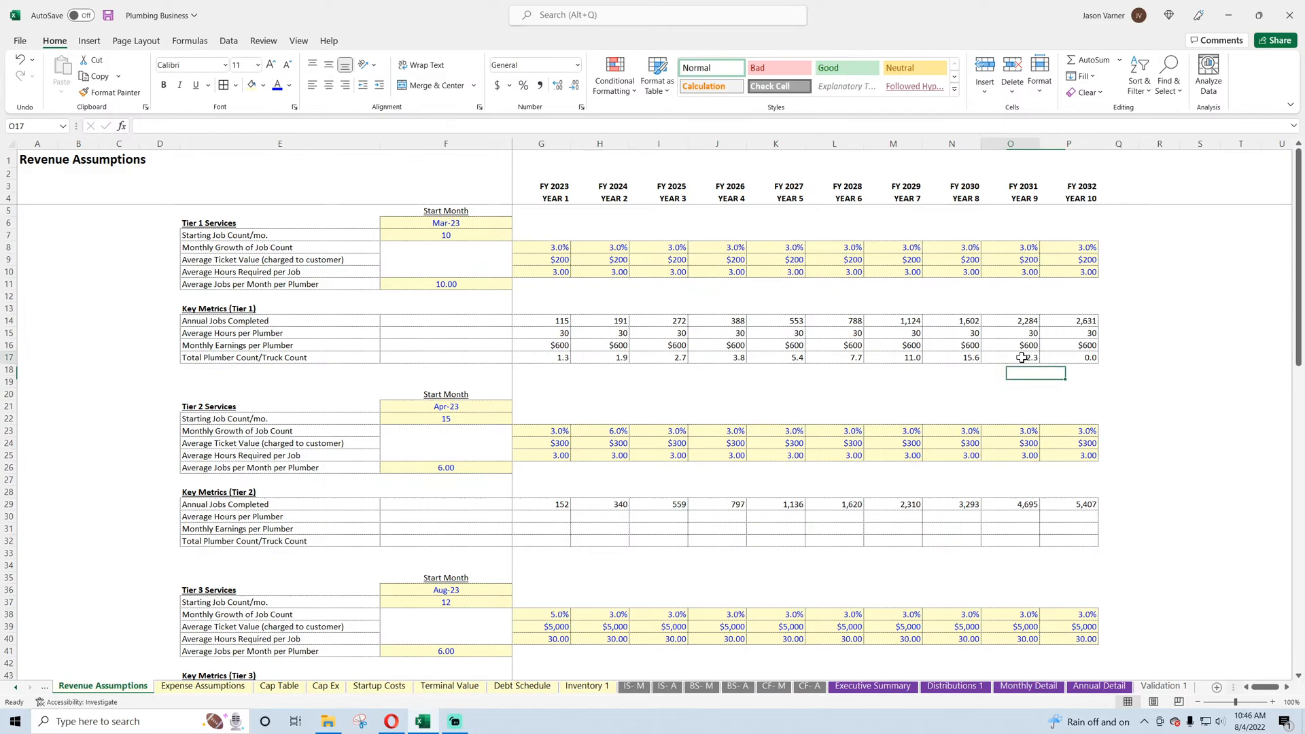
# - Save the workbook and set Exit / End Month on Global Control to Dec-32, returning to FY 2032's plumber count on Revenue Assumptions
pyautogui.click(107, 15)
pyautogui.click(25, 688)
pyautogui.click(89, 686)
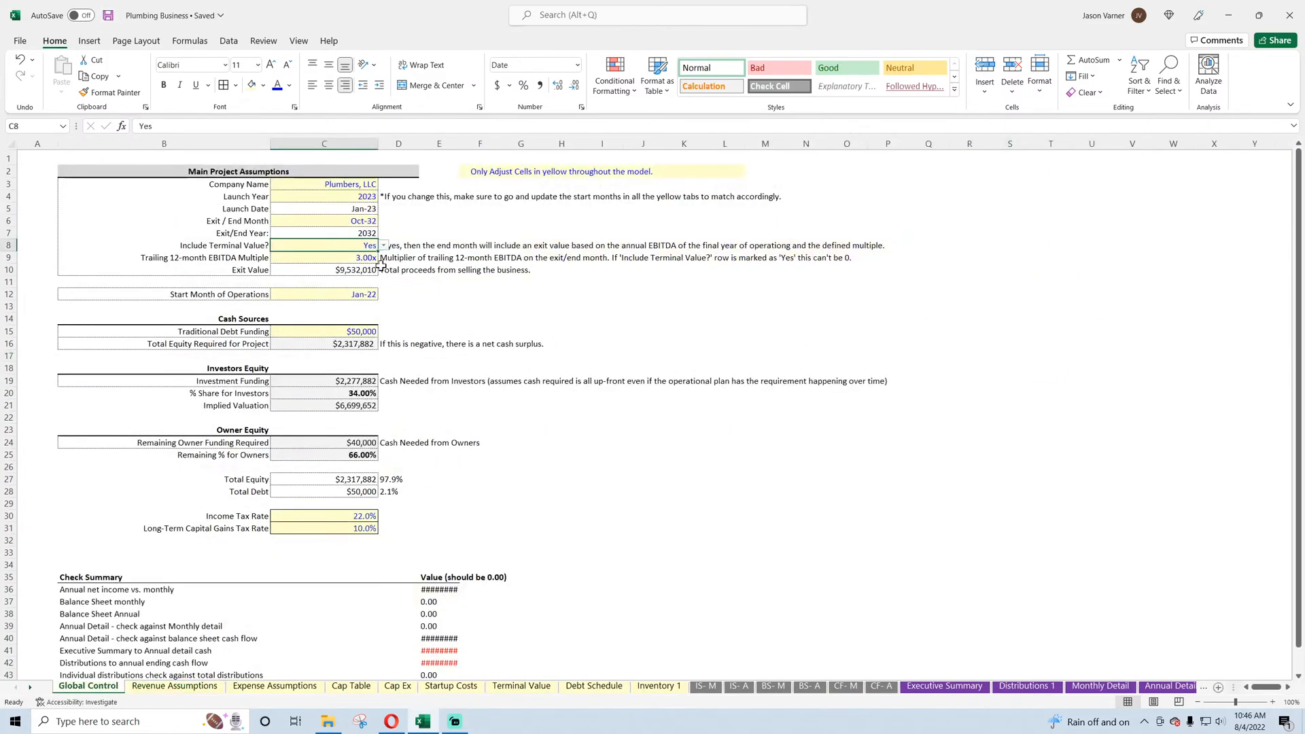
pyautogui.click(370, 220)
pyautogui.click(383, 221)
pyautogui.click(345, 292)
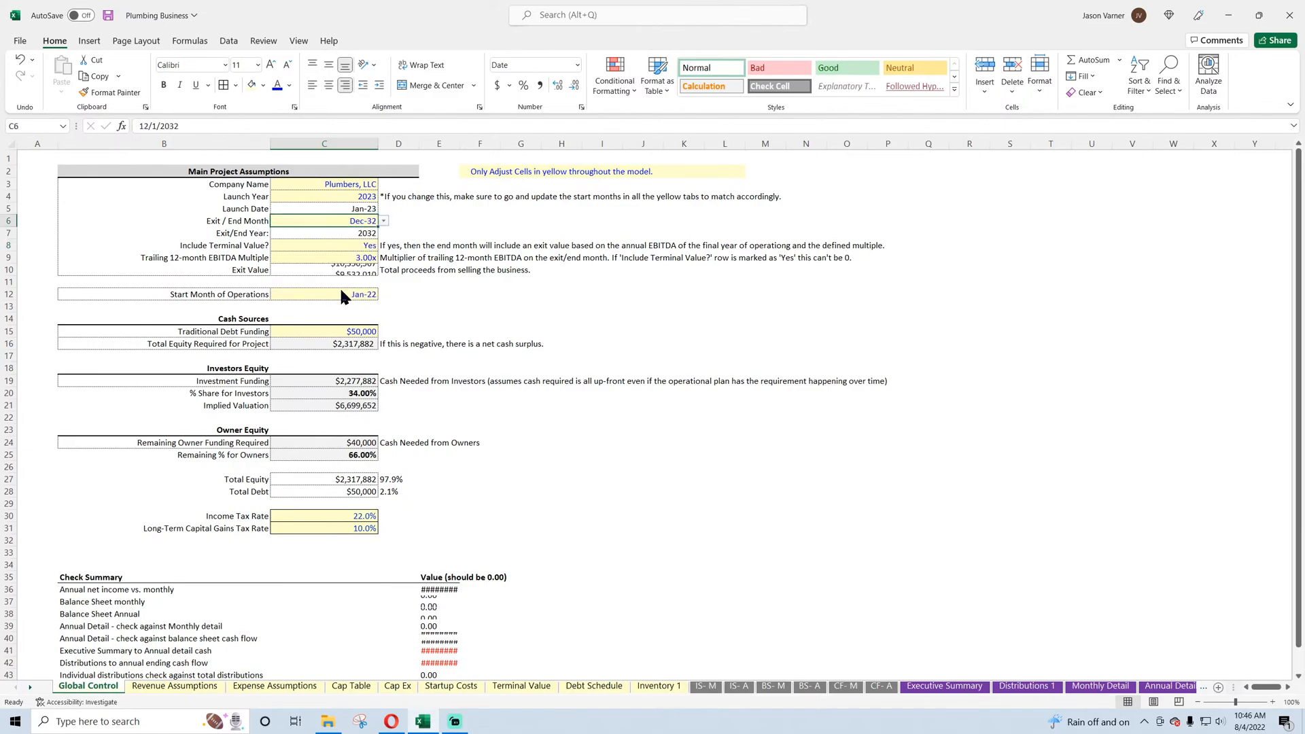
pyautogui.click(219, 686)
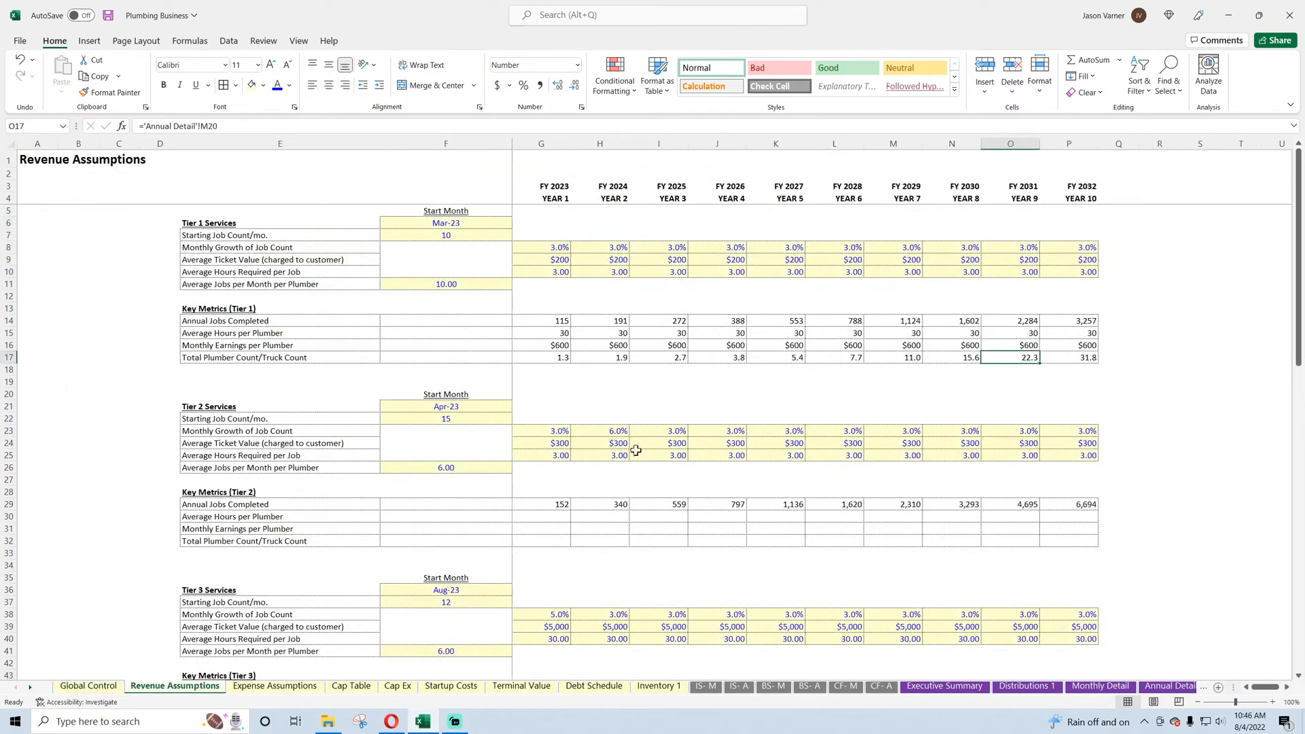
pyautogui.click(1057, 357)
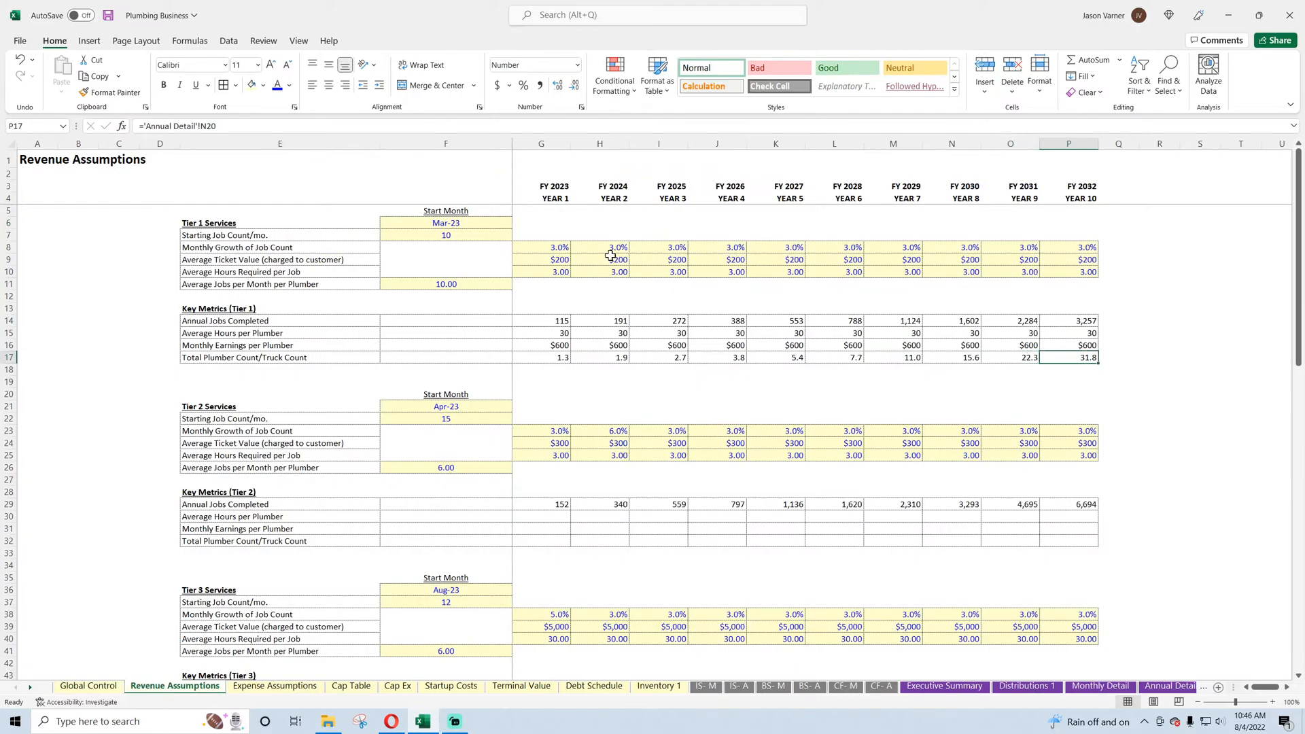
# - Examine the Tier 1 hours per job and jobs per plumber inputs against Average Hours and Monthly Earnings per Plumber across the years
pyautogui.click(555, 271)
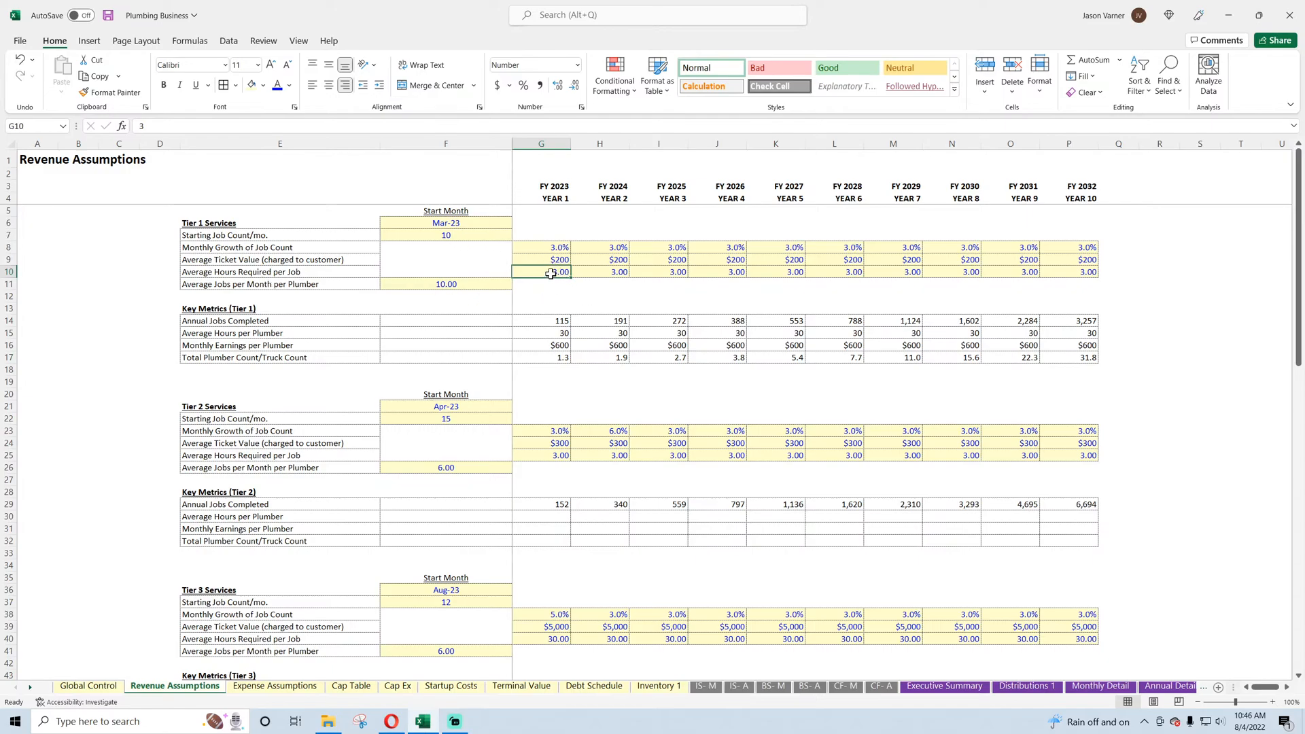
pyautogui.click(284, 284)
pyautogui.click(410, 286)
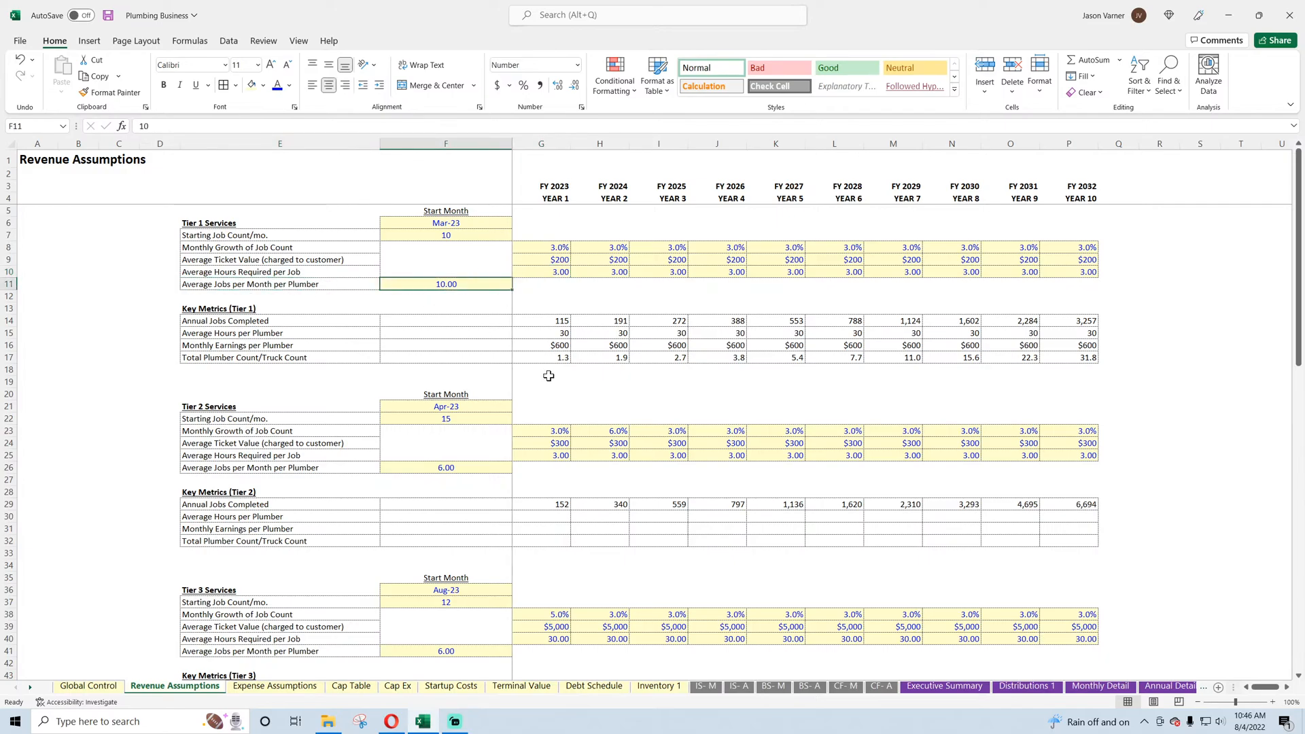
pyautogui.click(556, 333)
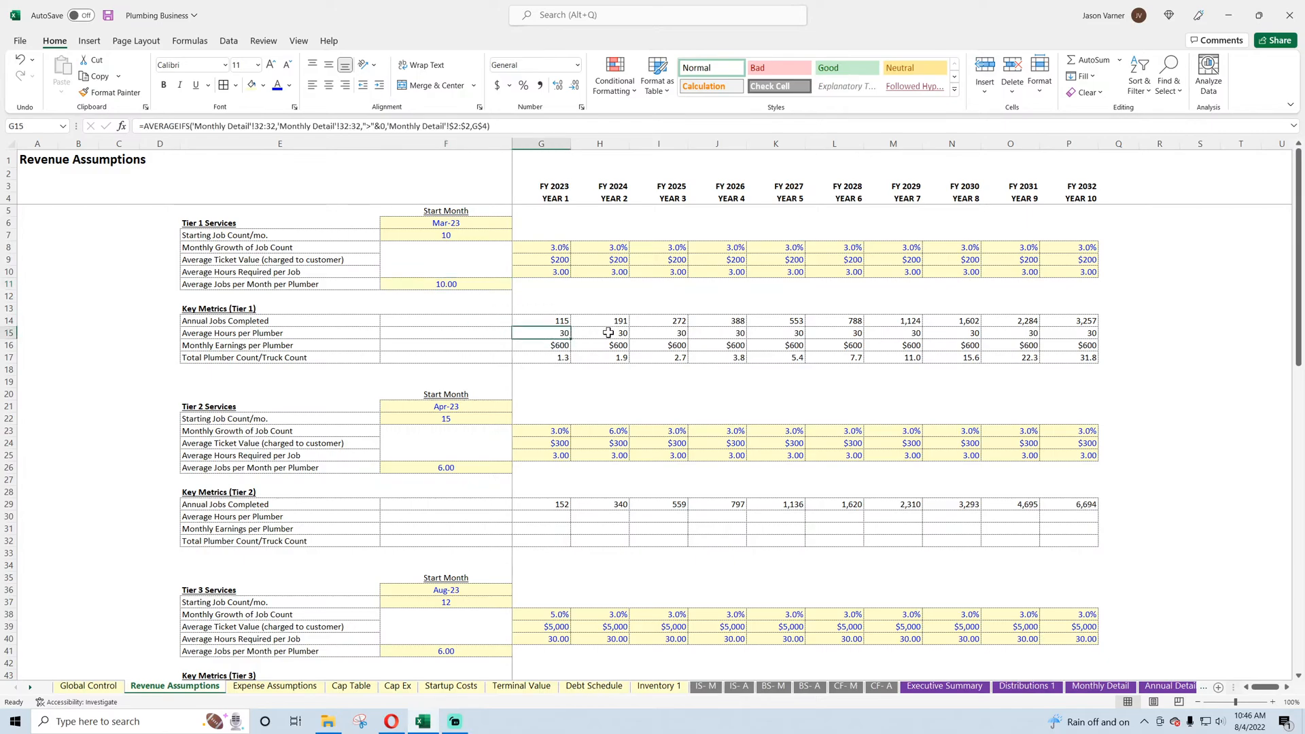
pyautogui.click(608, 333)
pyautogui.click(669, 333)
pyautogui.click(725, 333)
pyautogui.click(775, 333)
pyautogui.click(835, 333)
pyautogui.click(888, 330)
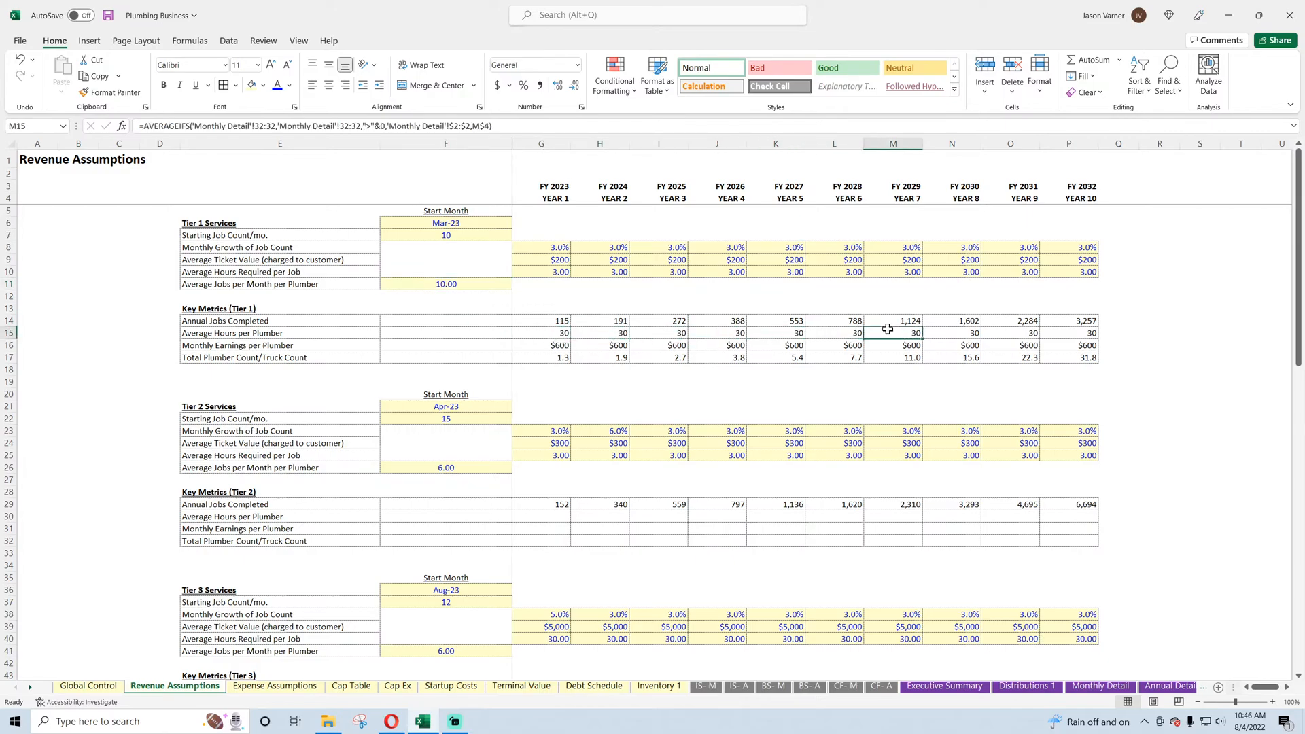
pyautogui.click(554, 345)
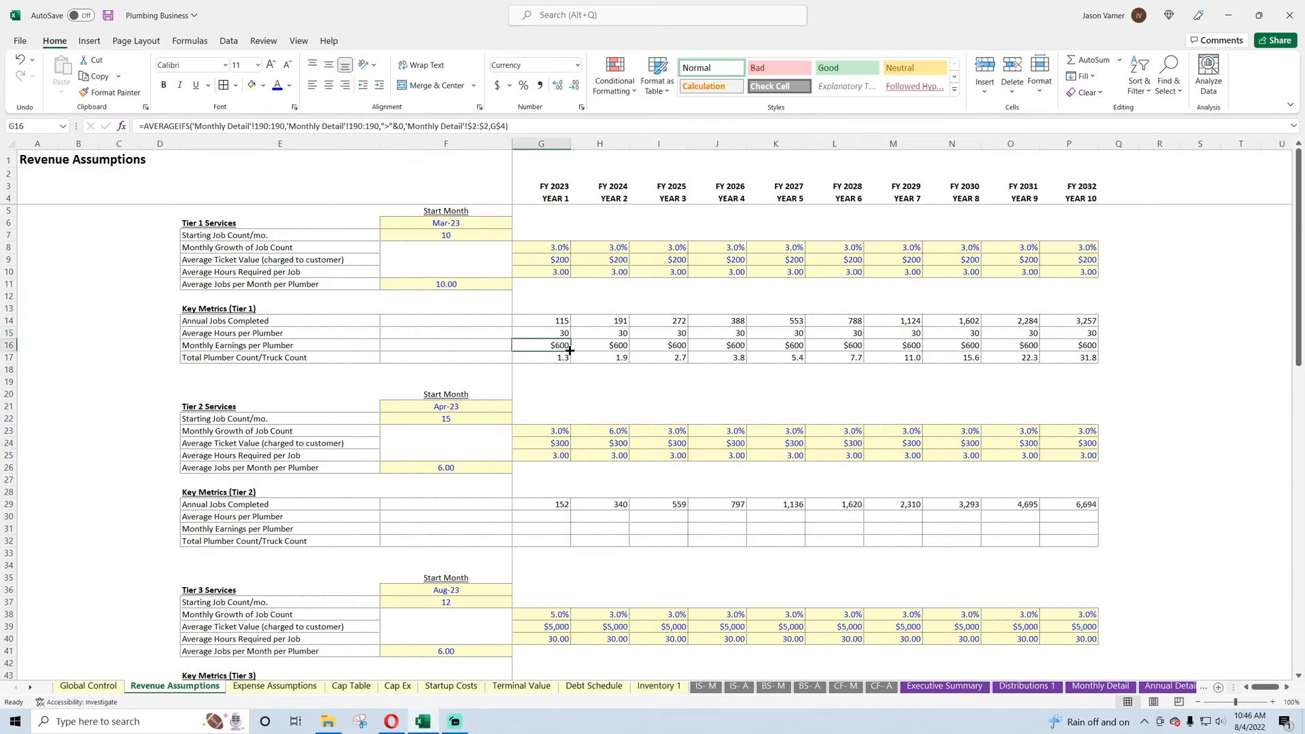
pyautogui.click(607, 344)
pyautogui.click(669, 346)
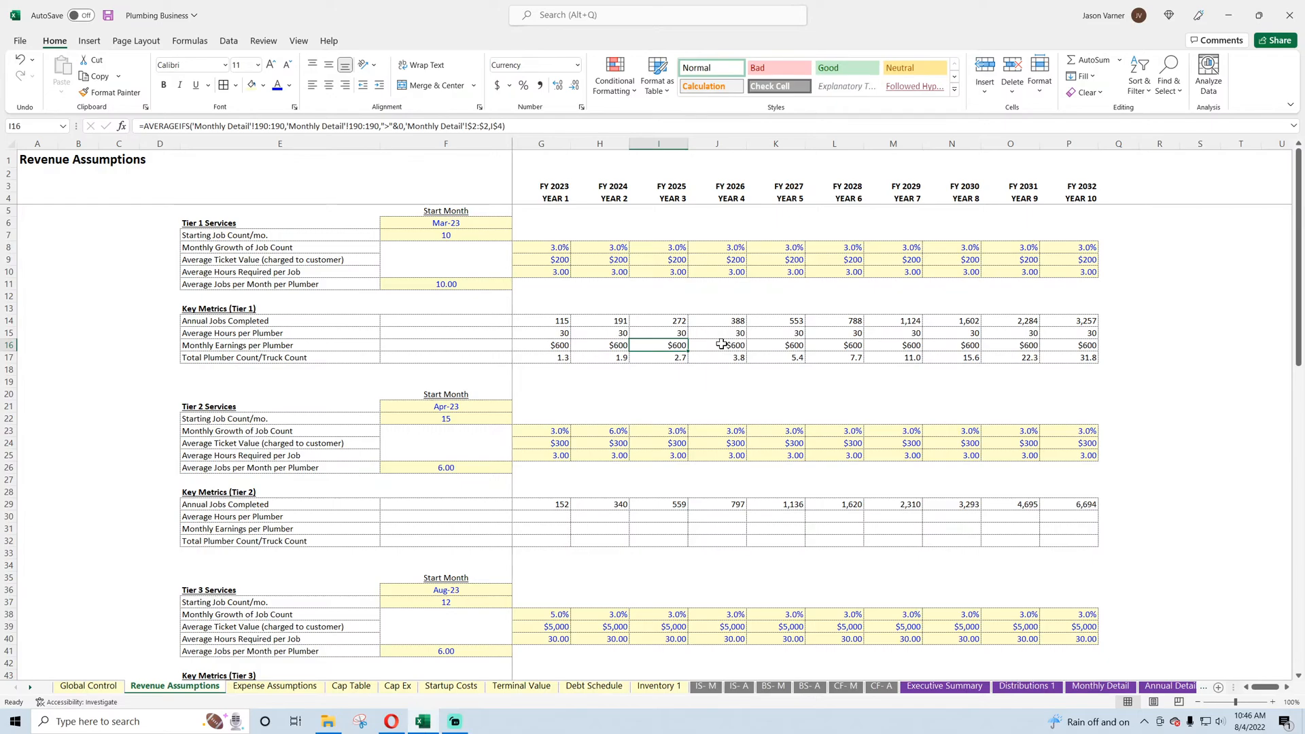
# - Review the Tier 1, 2 and 3 hourly wage rates for FY 2023 and FY 2024 on Expense Assumptions, and return to Revenue Assumptions
pyautogui.click(297, 687)
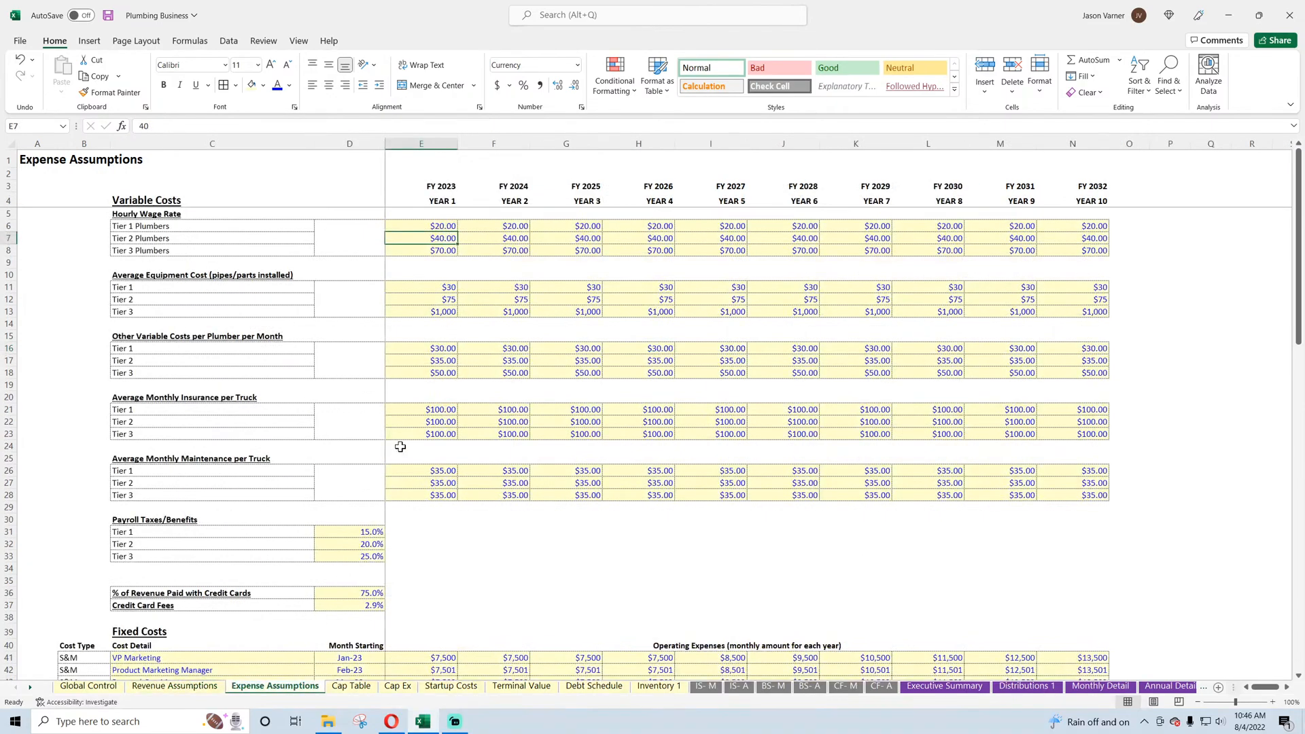
pyautogui.click(448, 227)
pyautogui.click(445, 239)
pyautogui.click(445, 250)
pyautogui.click(511, 226)
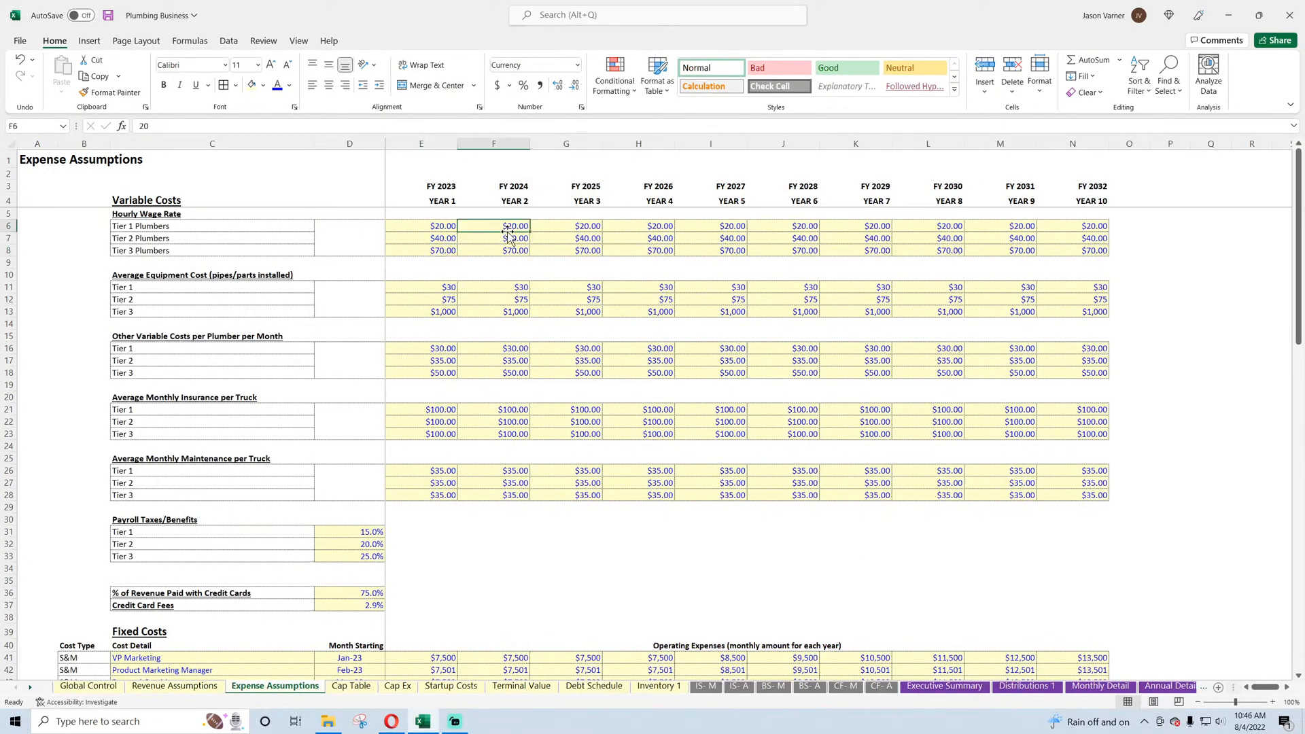
pyautogui.click(510, 239)
pyautogui.click(508, 251)
pyautogui.click(175, 687)
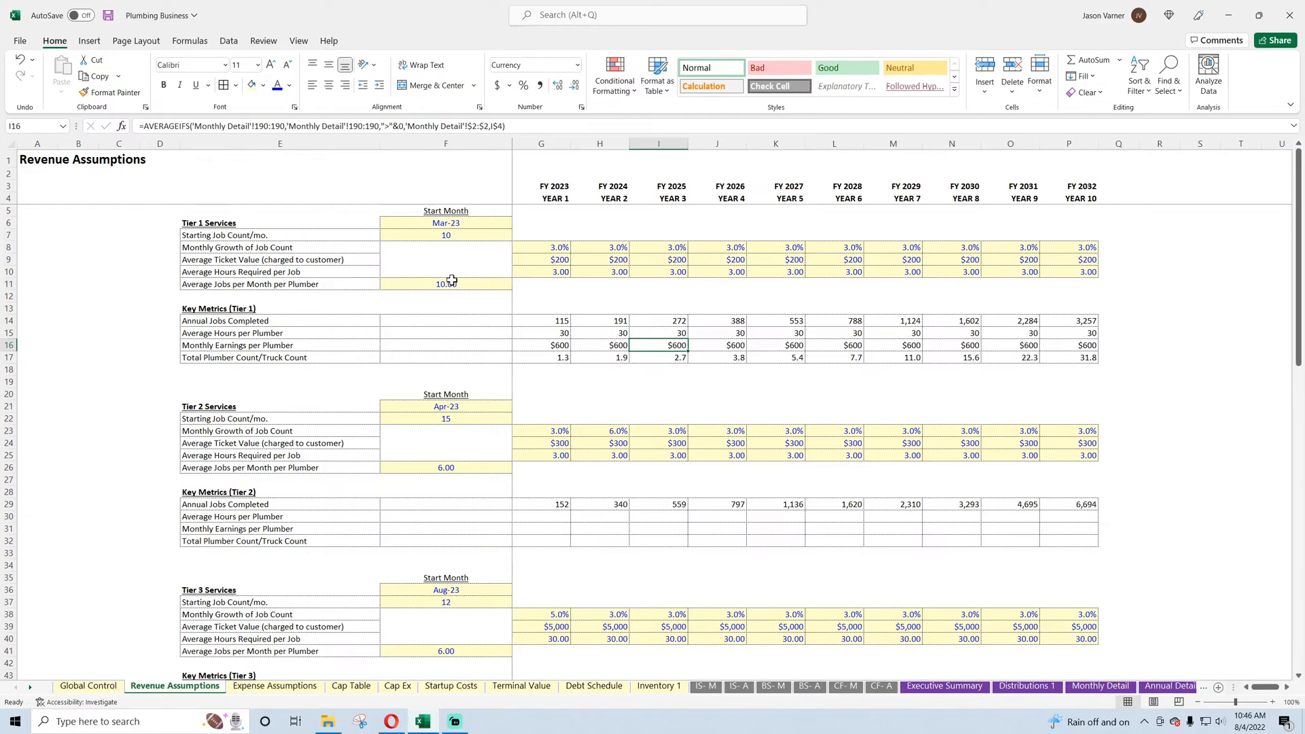
# - Save the workbook and set Tier 1 Average Jobs per Month per Plumber in F11 to 50
pyautogui.click(105, 17)
pyautogui.click(543, 272)
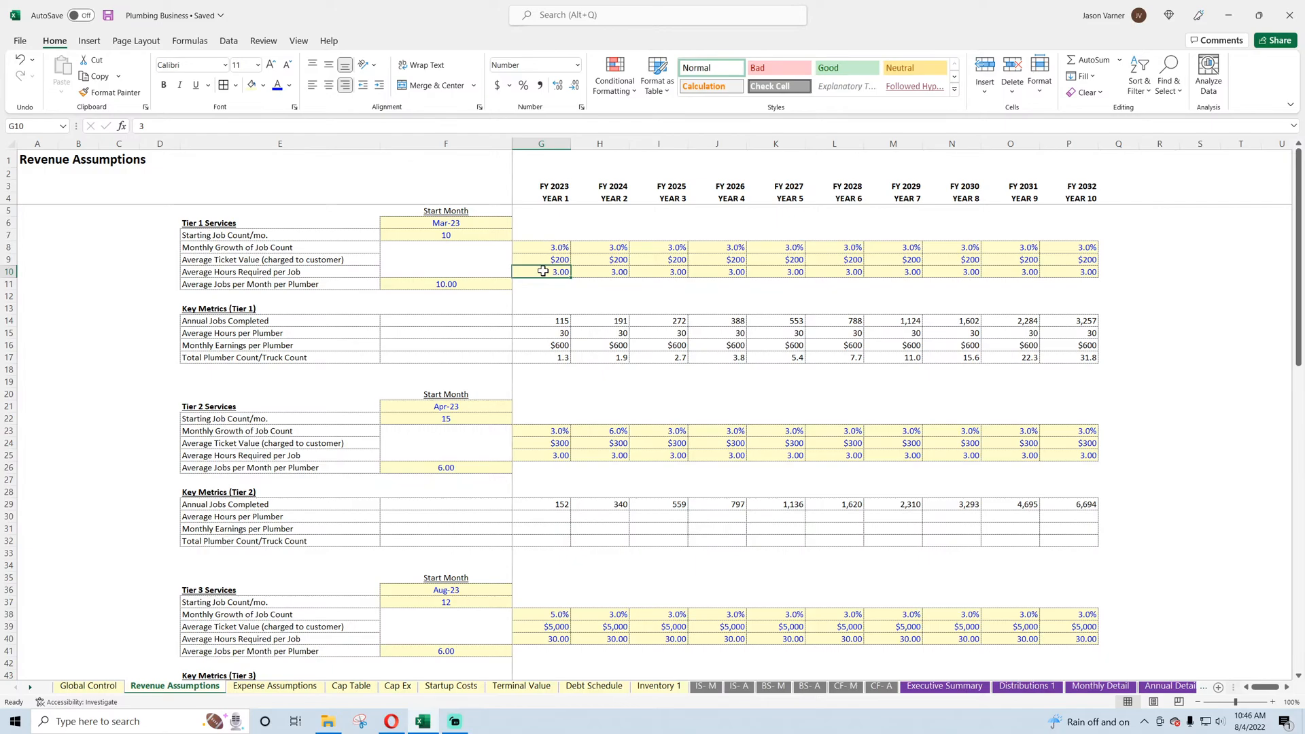
pyautogui.click(562, 345)
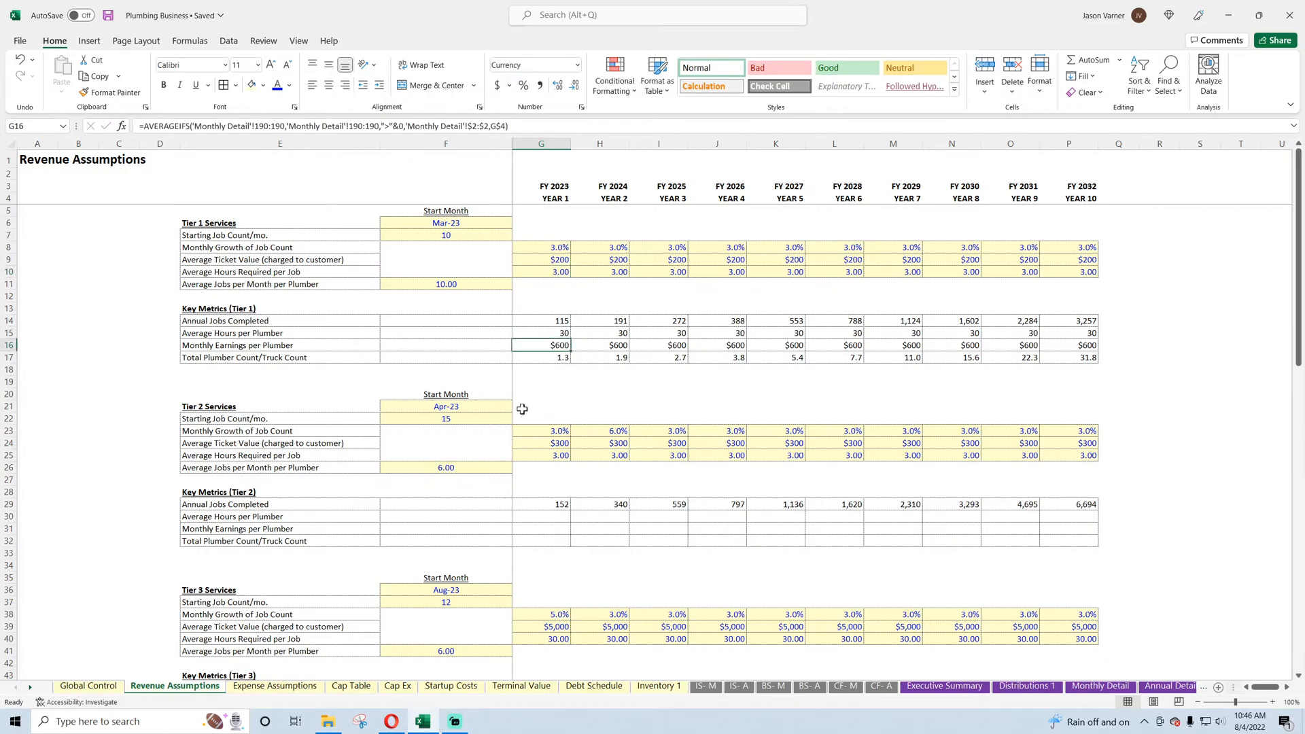
pyautogui.click(453, 286)
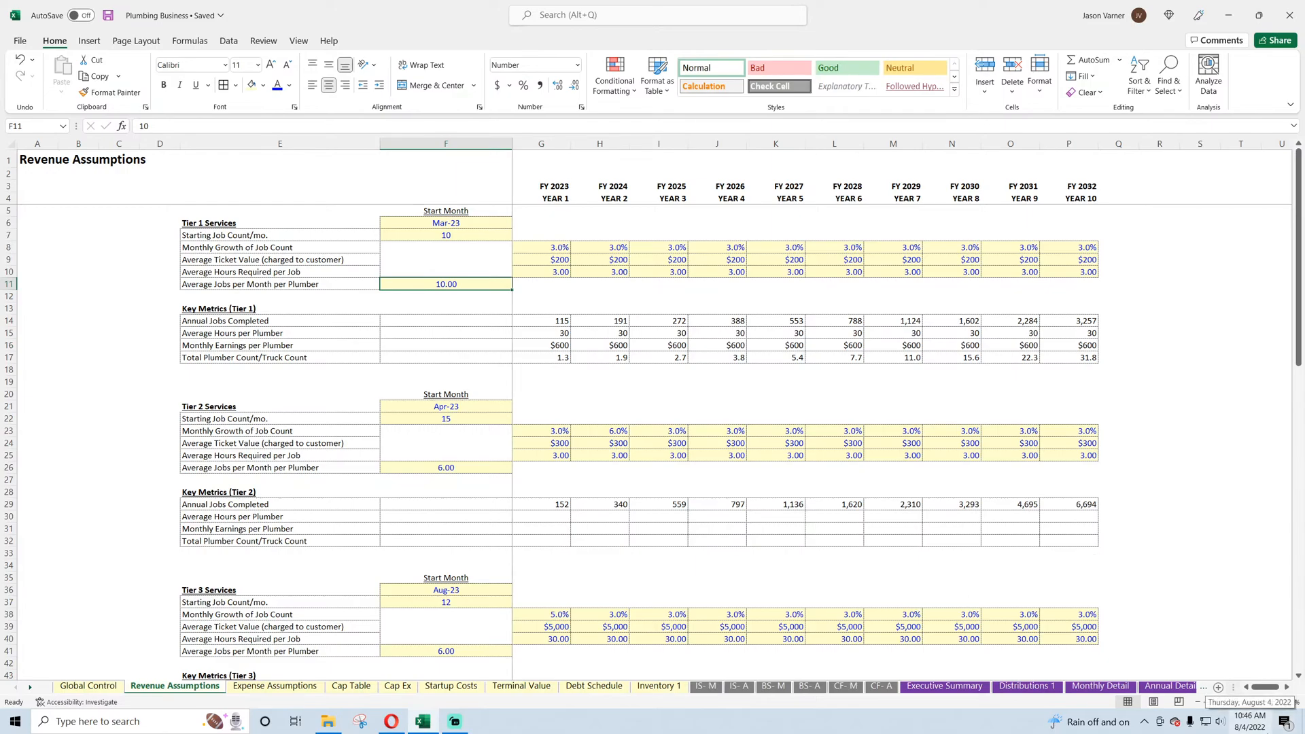
pyautogui.write('50')
pyautogui.press('Return')
pyautogui.press('Up')
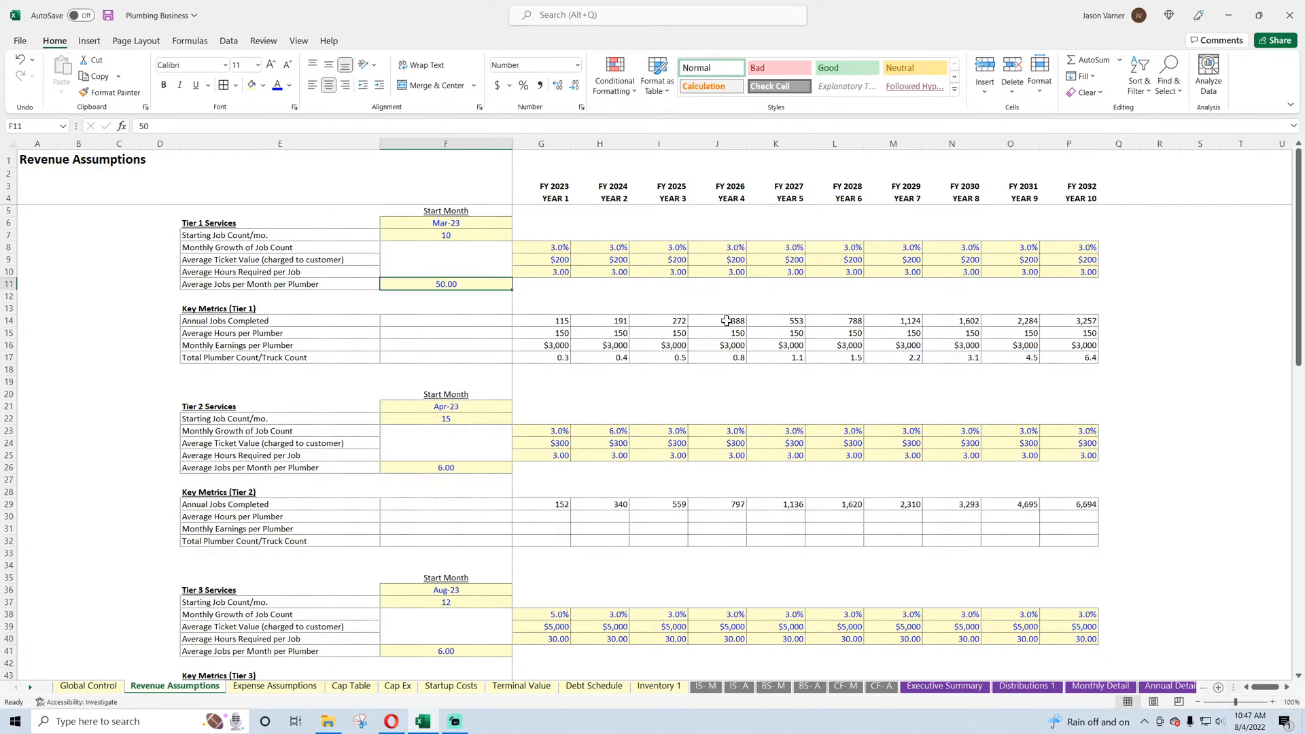
# - Set the Tier 1 Starting Job Count/mo. in F7 to 100 and save the workbook
pyautogui.click(454, 238)
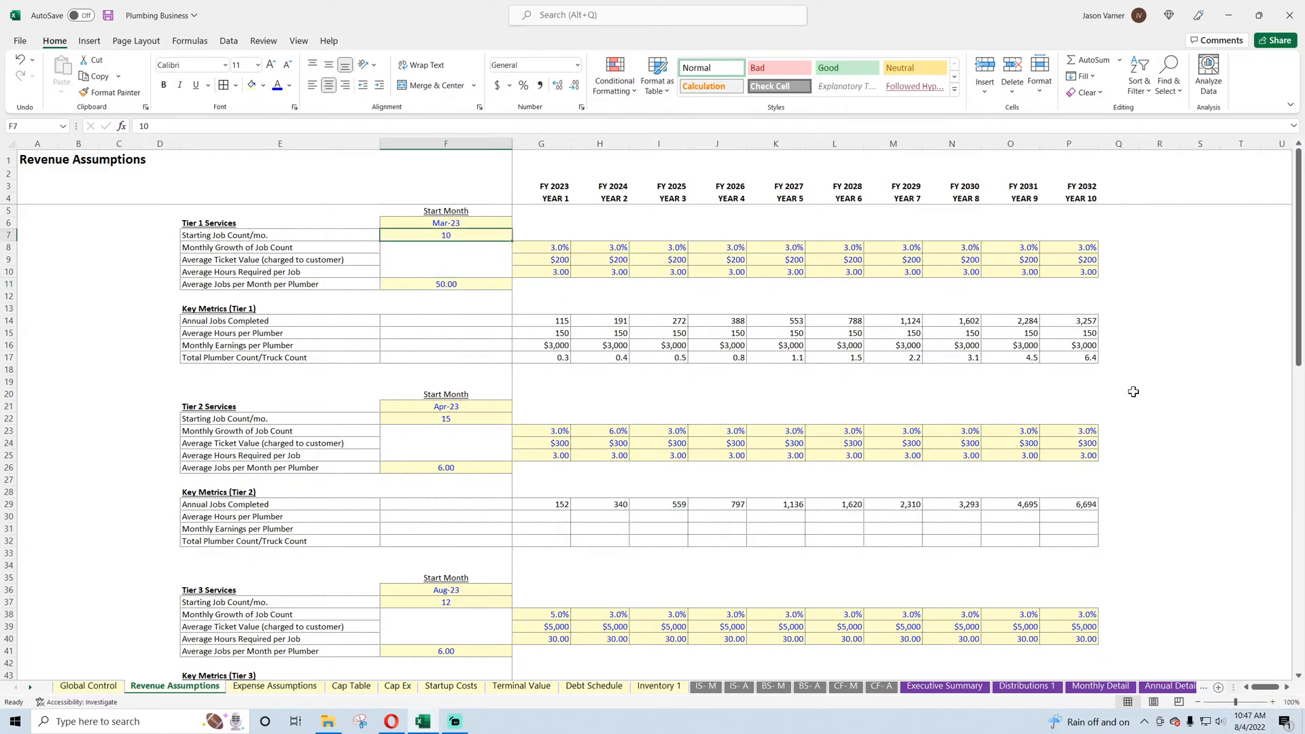
pyautogui.write('100')
pyautogui.press('Return')
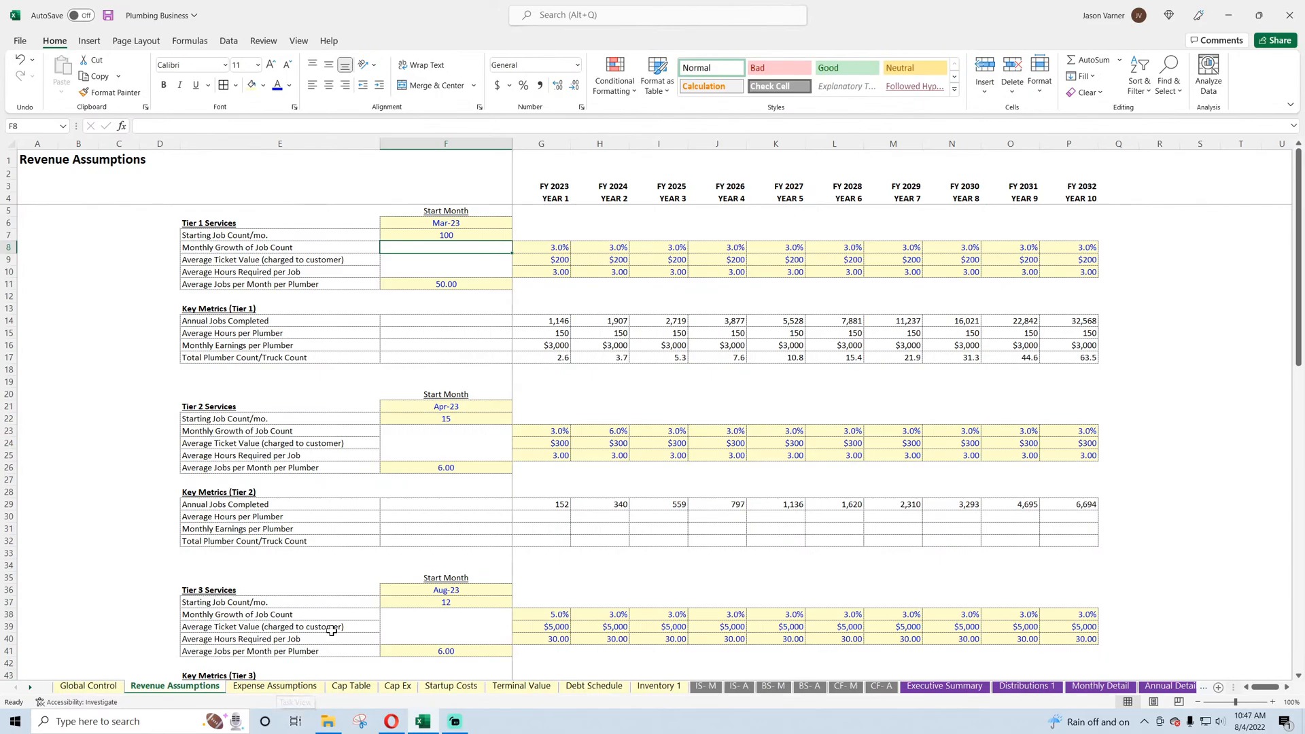
pyautogui.click(108, 15)
# - Check the Tier 1 jobs per plumber and hours per job inputs against Average Hours per Plumber for FY 2023 to FY 2025
pyautogui.click(475, 286)
pyautogui.click(551, 271)
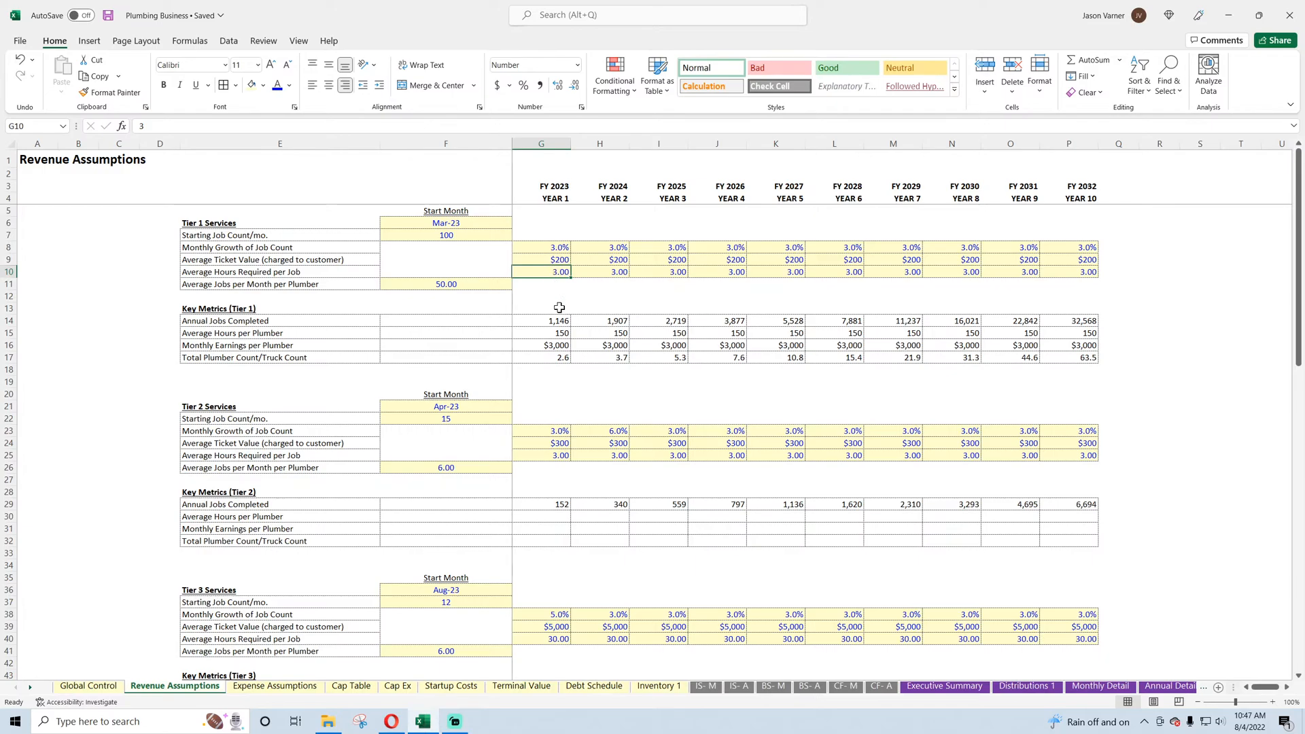
pyautogui.click(558, 331)
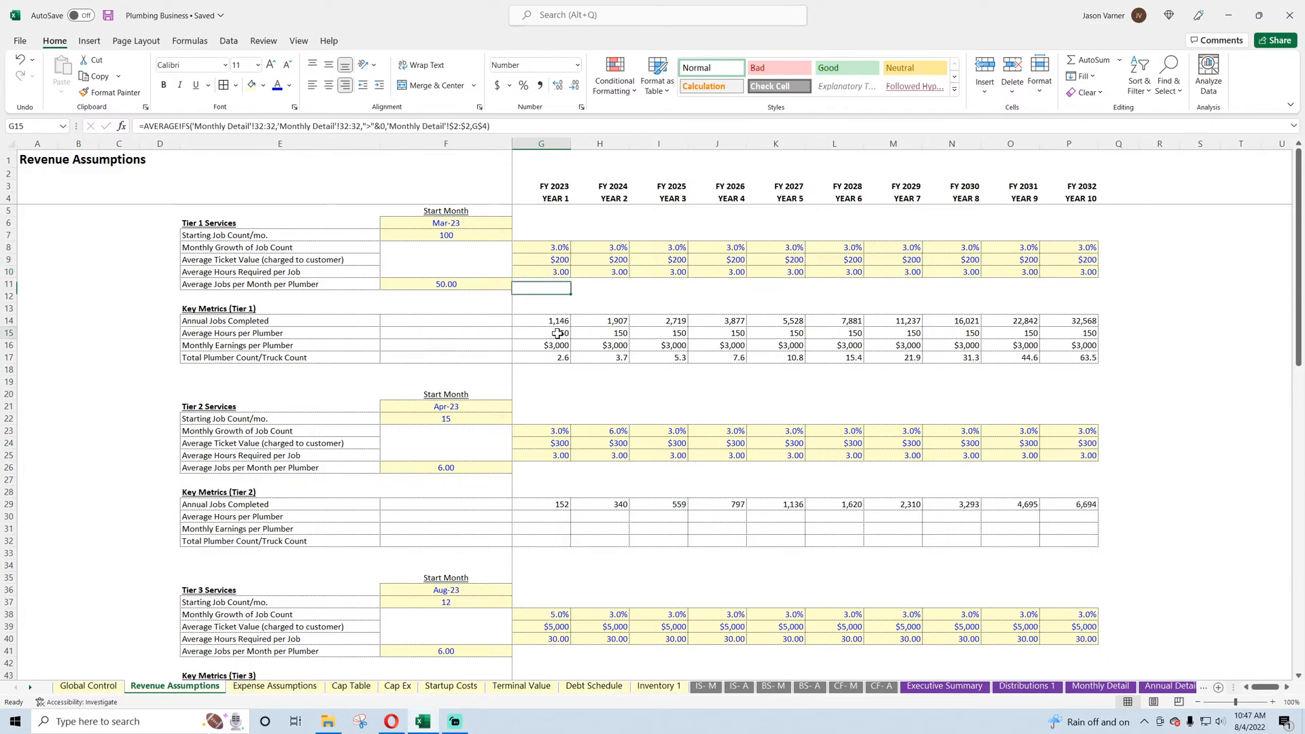
pyautogui.click(612, 333)
pyautogui.click(667, 333)
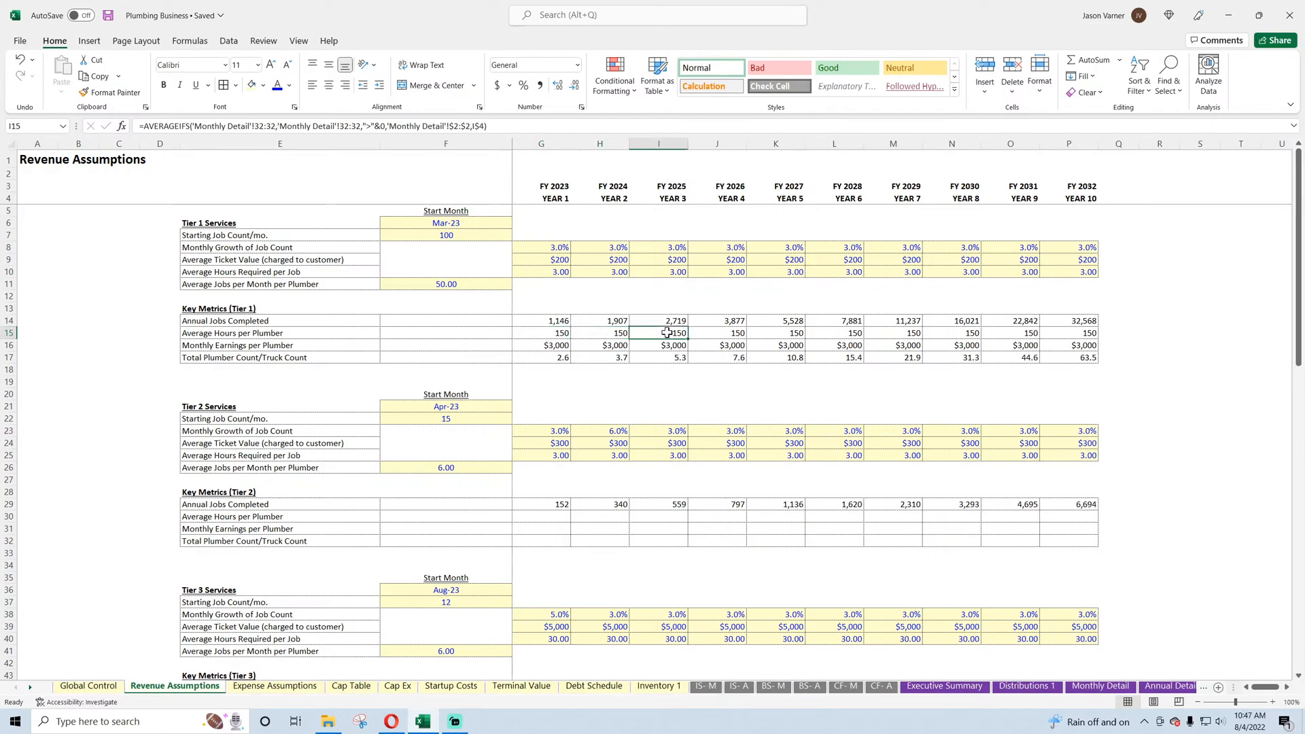
pyautogui.click(562, 332)
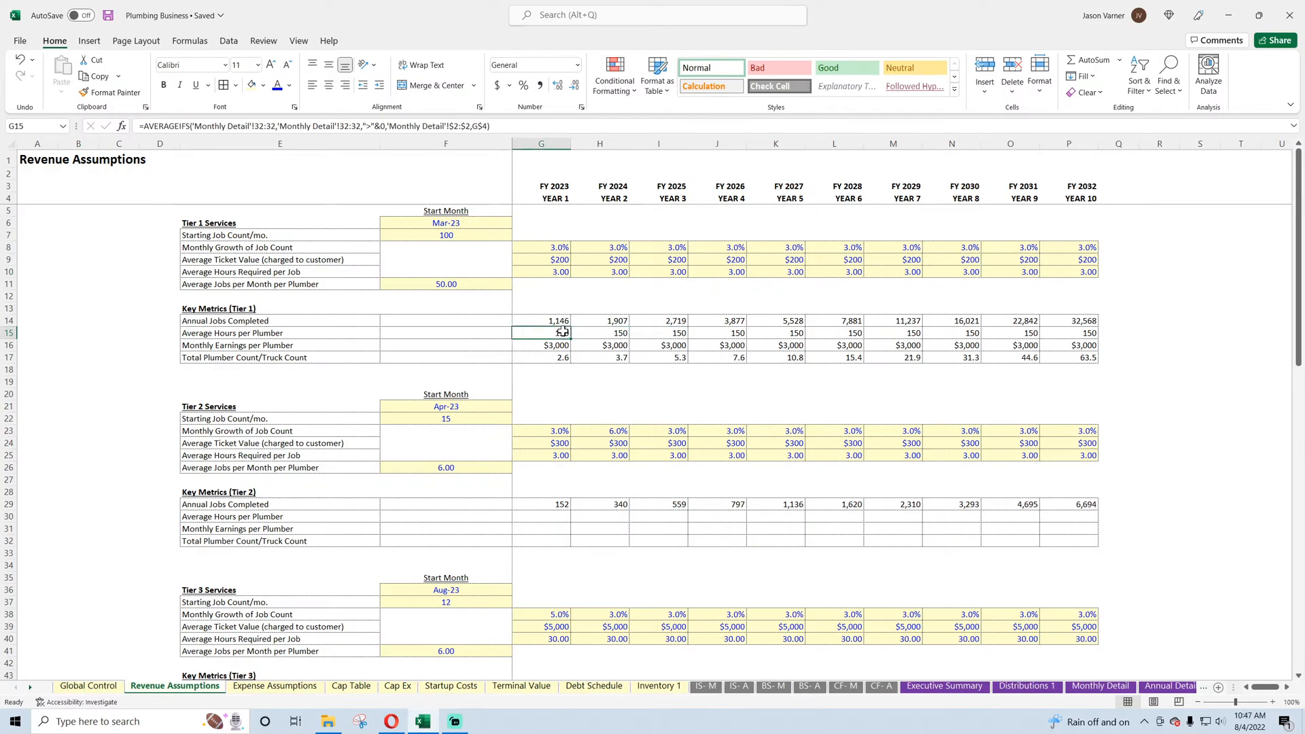
# - Test a Tier 1 hours-per-day calculation in G18 with =G15/26, and clear the cell
pyautogui.click(550, 367)
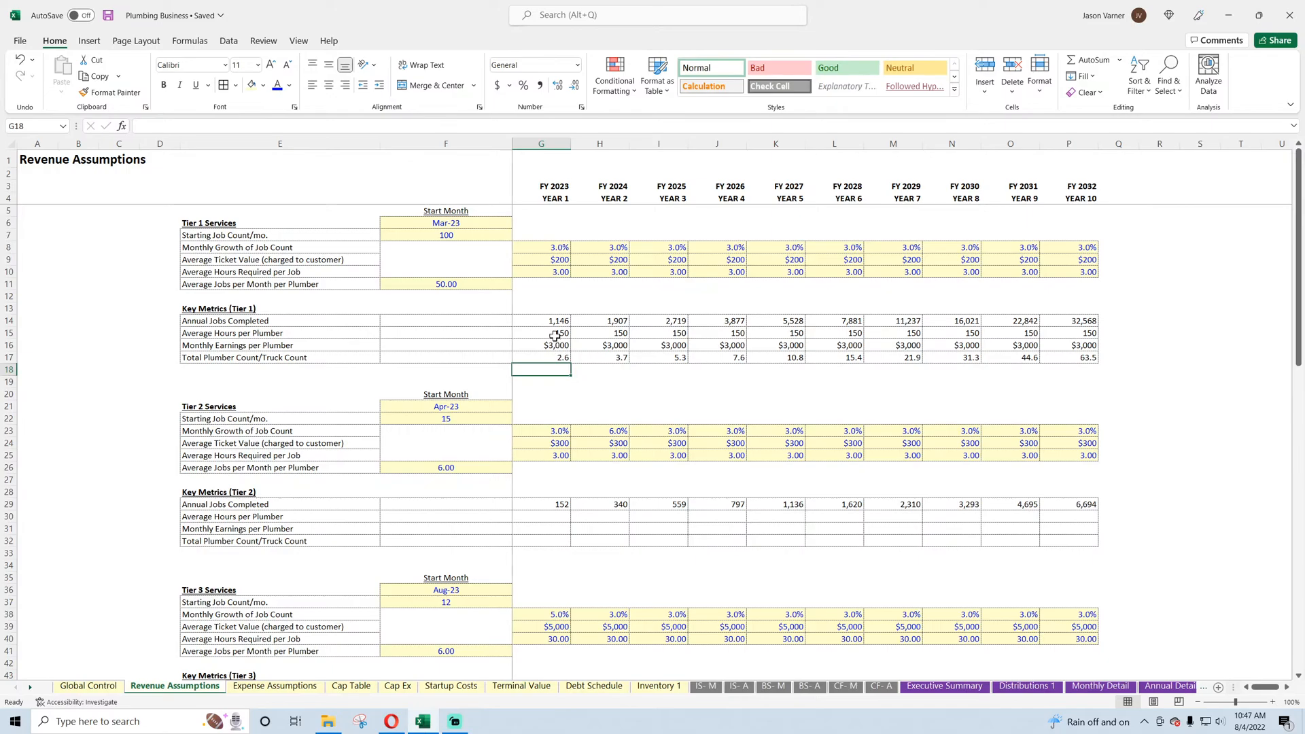
pyautogui.write('=')
pyautogui.click(555, 336)
pyautogui.write('/26')
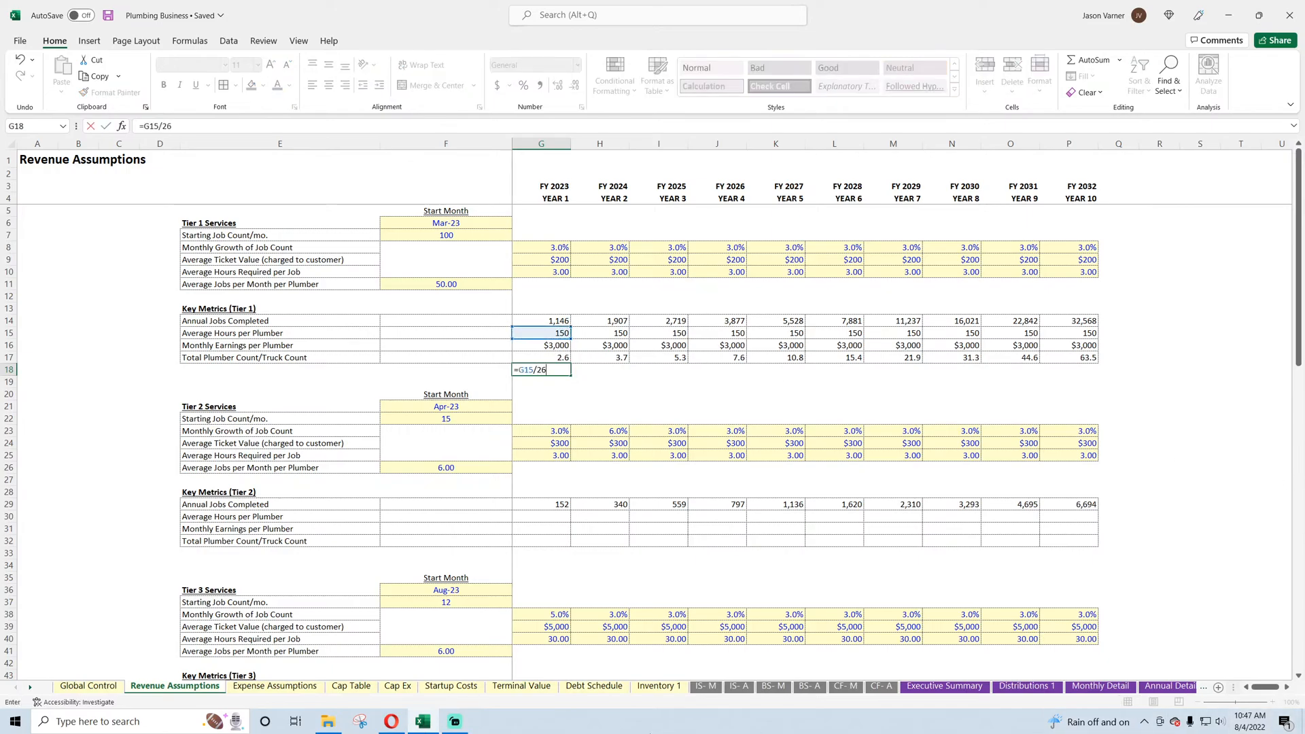
pyautogui.press('Return')
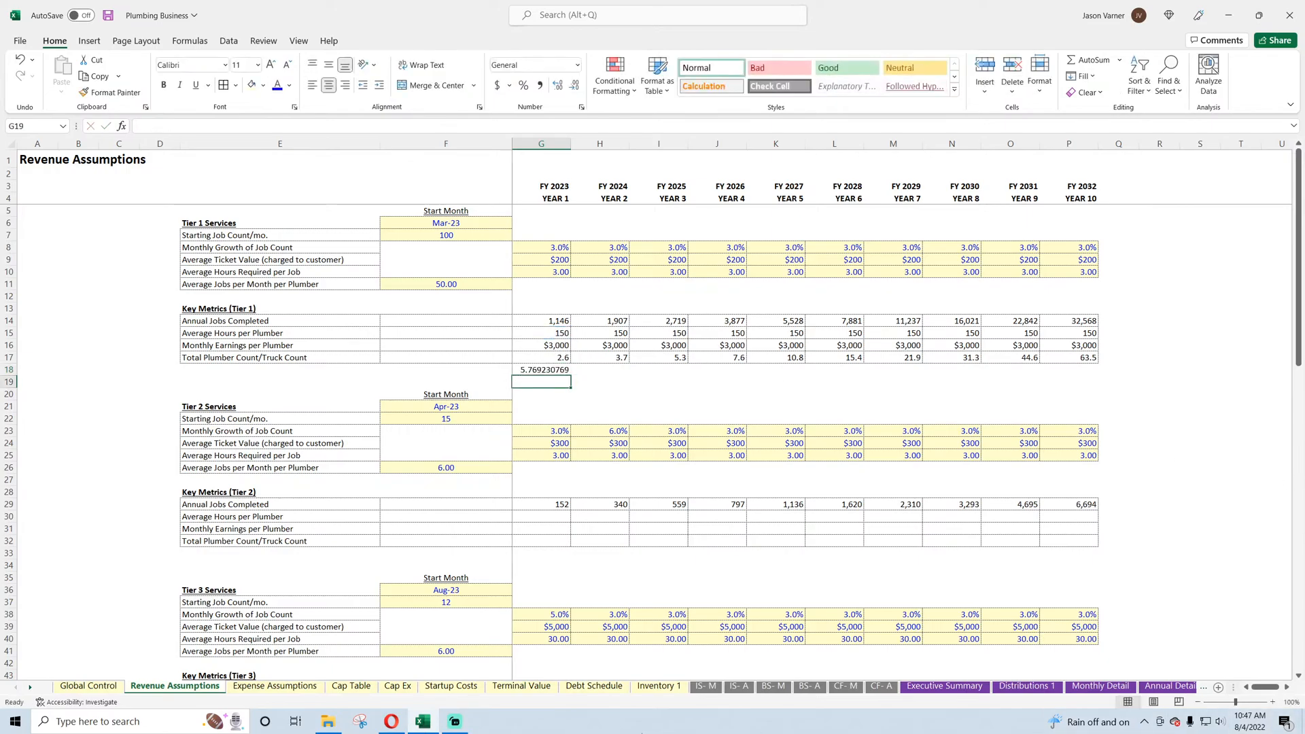
pyautogui.press('Up')
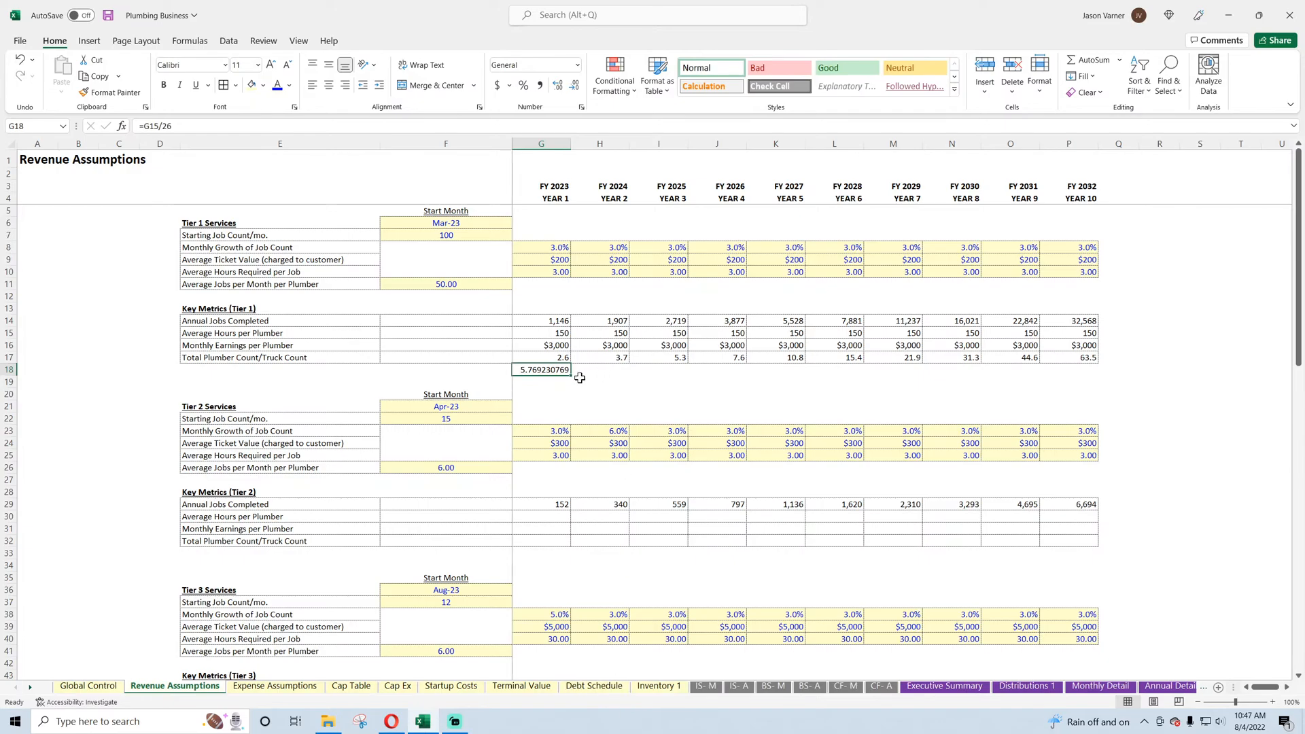
pyautogui.press('BackSpace')
pyautogui.press('Return')
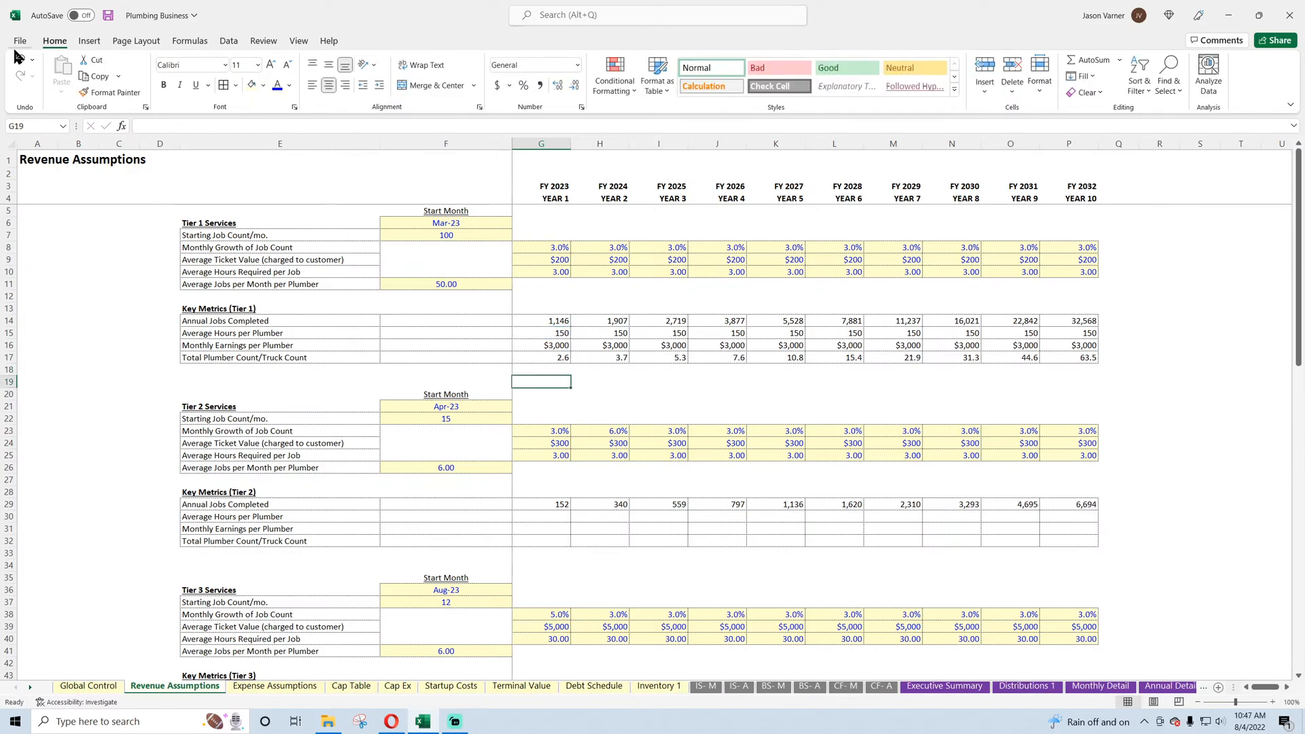
# - Save the workbook, and insert a row 18 below Tier 1 Total Plumber Count/Truck Count labelled Average Hours per Day
pyautogui.click(107, 16)
pyautogui.rightClick(8, 369)
pyautogui.click(48, 506)
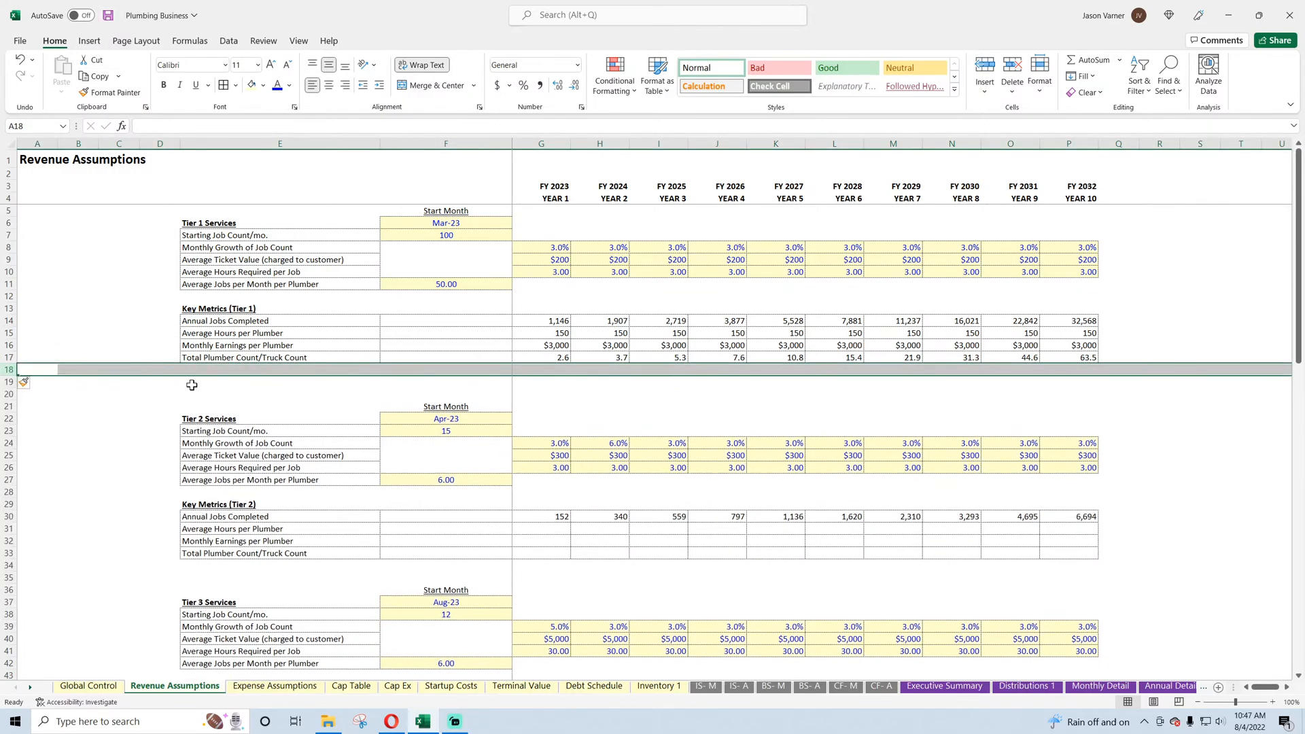
pyautogui.click(197, 369)
pyautogui.write('Average ')
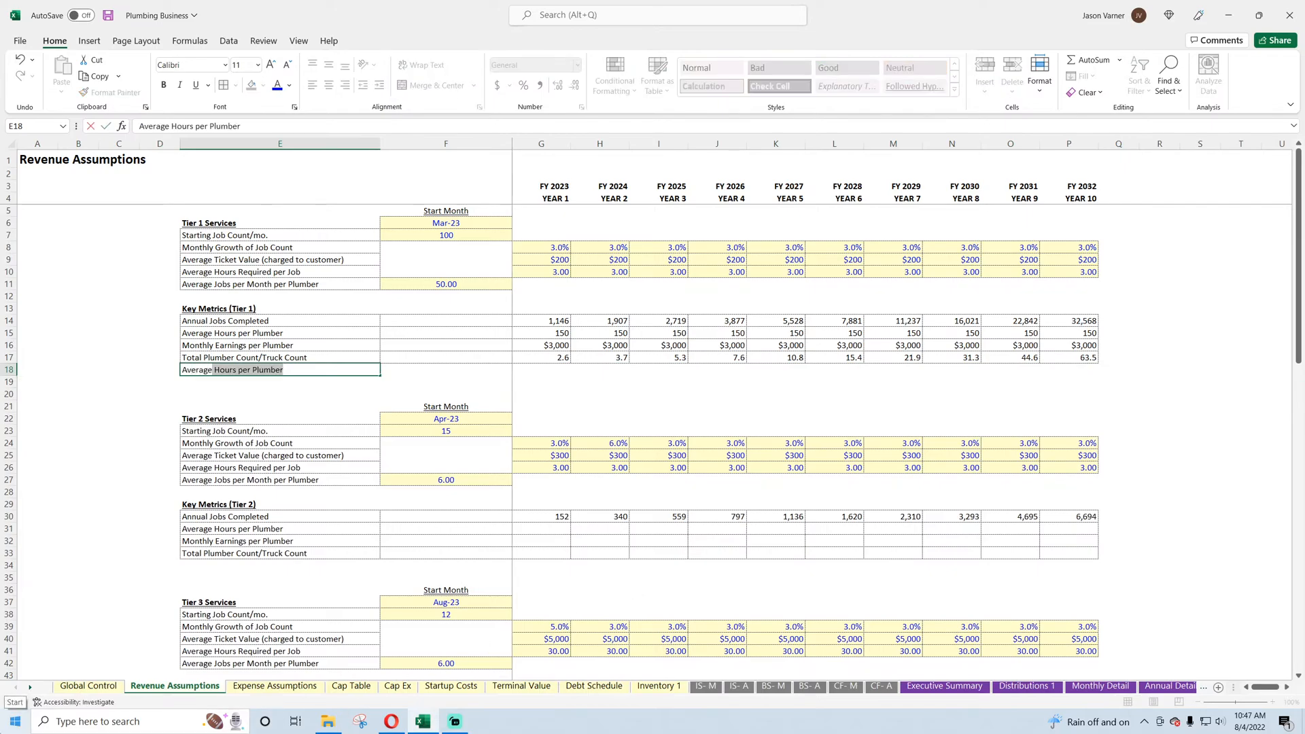
pyautogui.write('Hours per Day')
pyautogui.press('Tab')
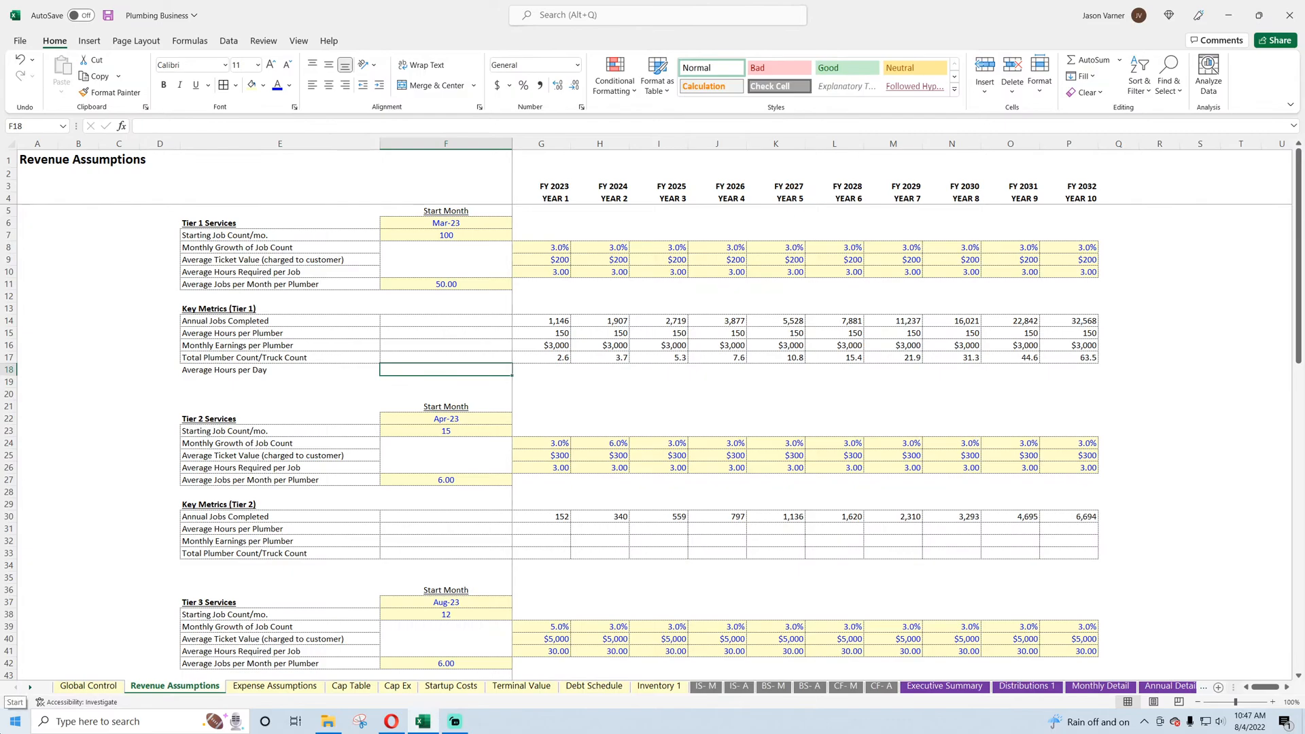
# - Enter 26 in F18 beside Average Hours per Day and center it in the cell
pyautogui.write('26')
pyautogui.hotkey('ctrl', 'Return')
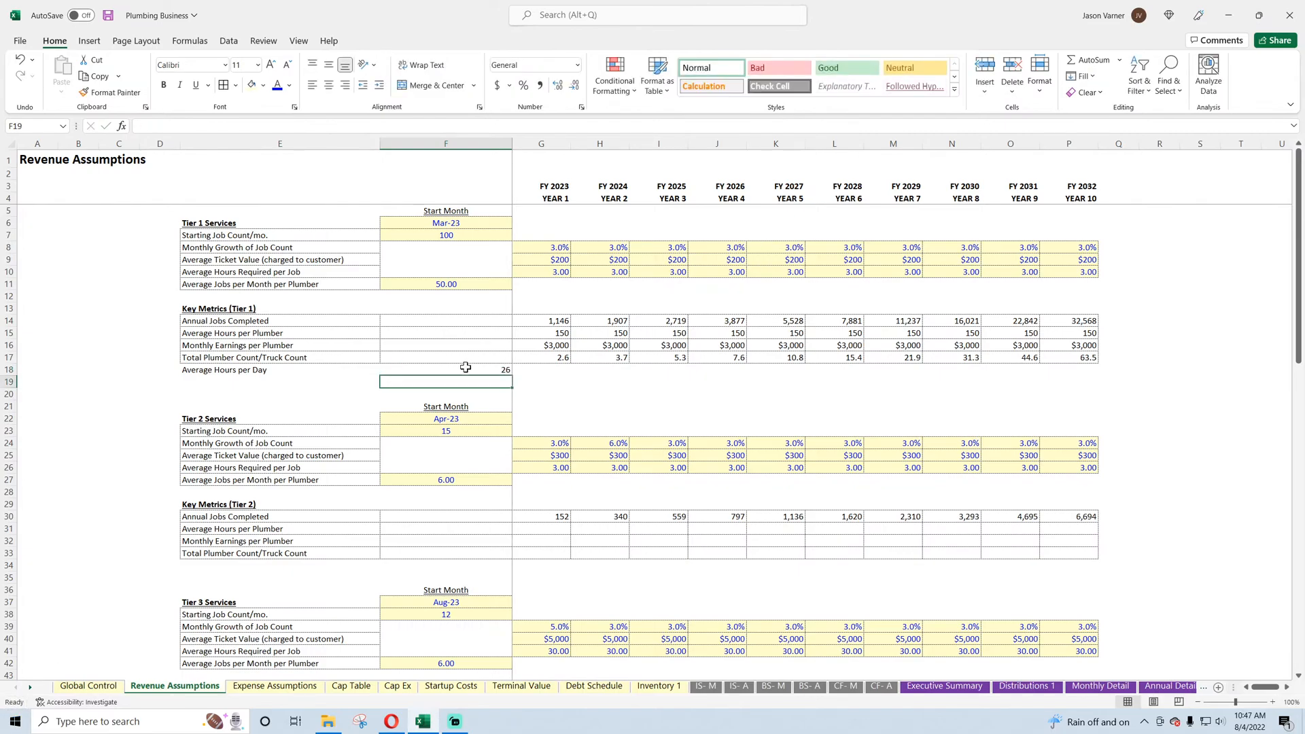
pyautogui.click(326, 86)
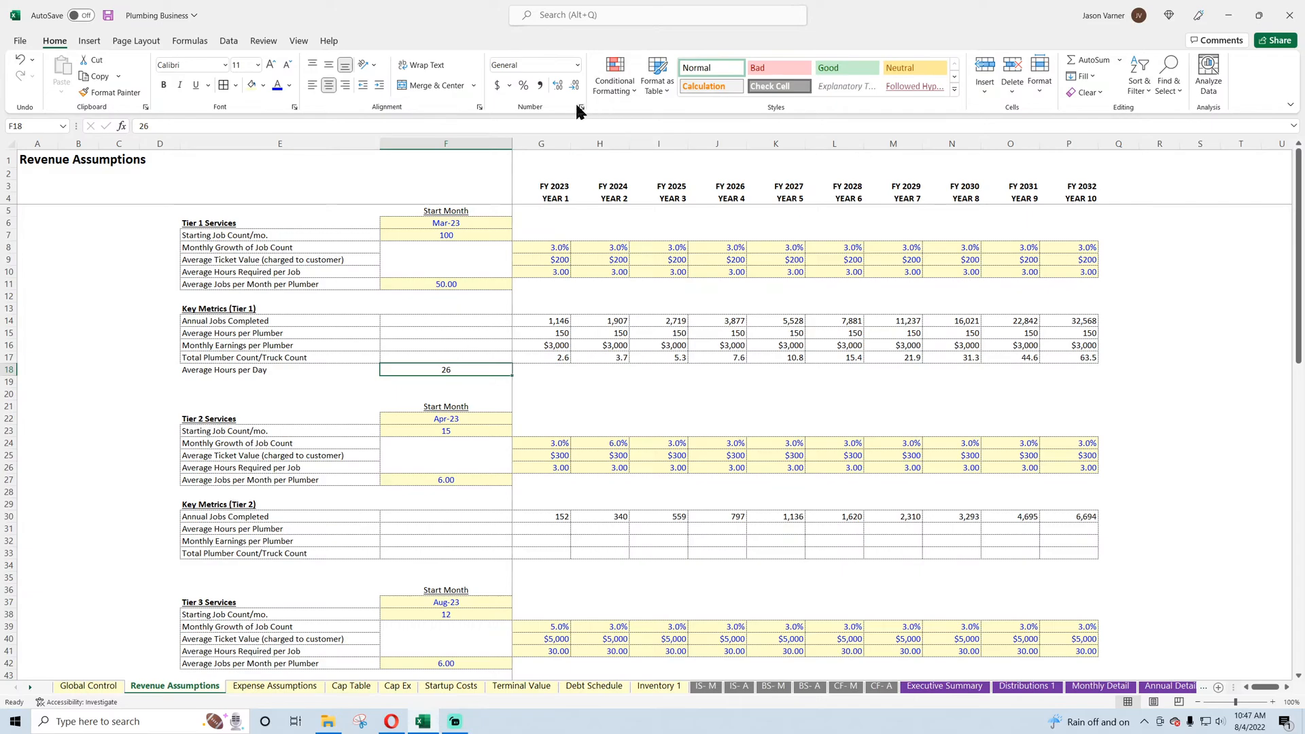
# - Apply the custom number format "Average Working Days/Mo." # to F18
pyautogui.hotkey('ctrl', '1')
pyautogui.click(898, 286)
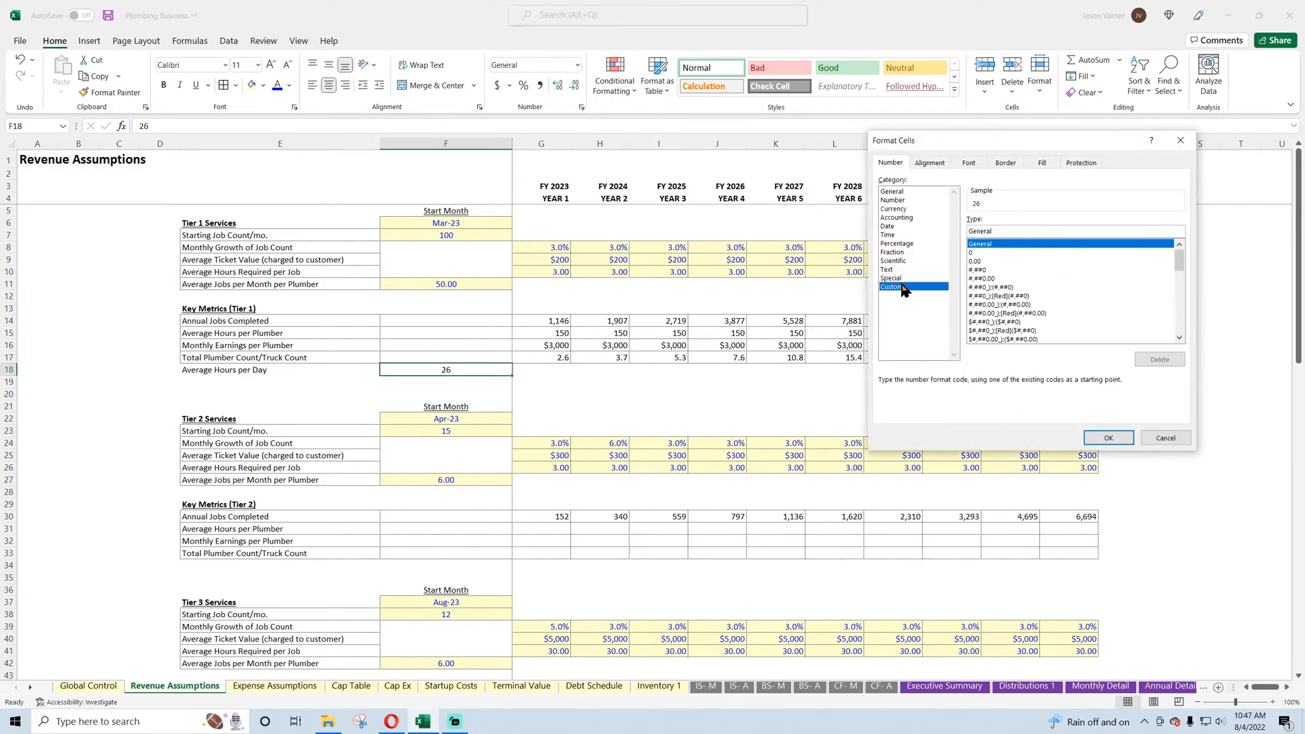
pyautogui.doubleClick(1006, 233)
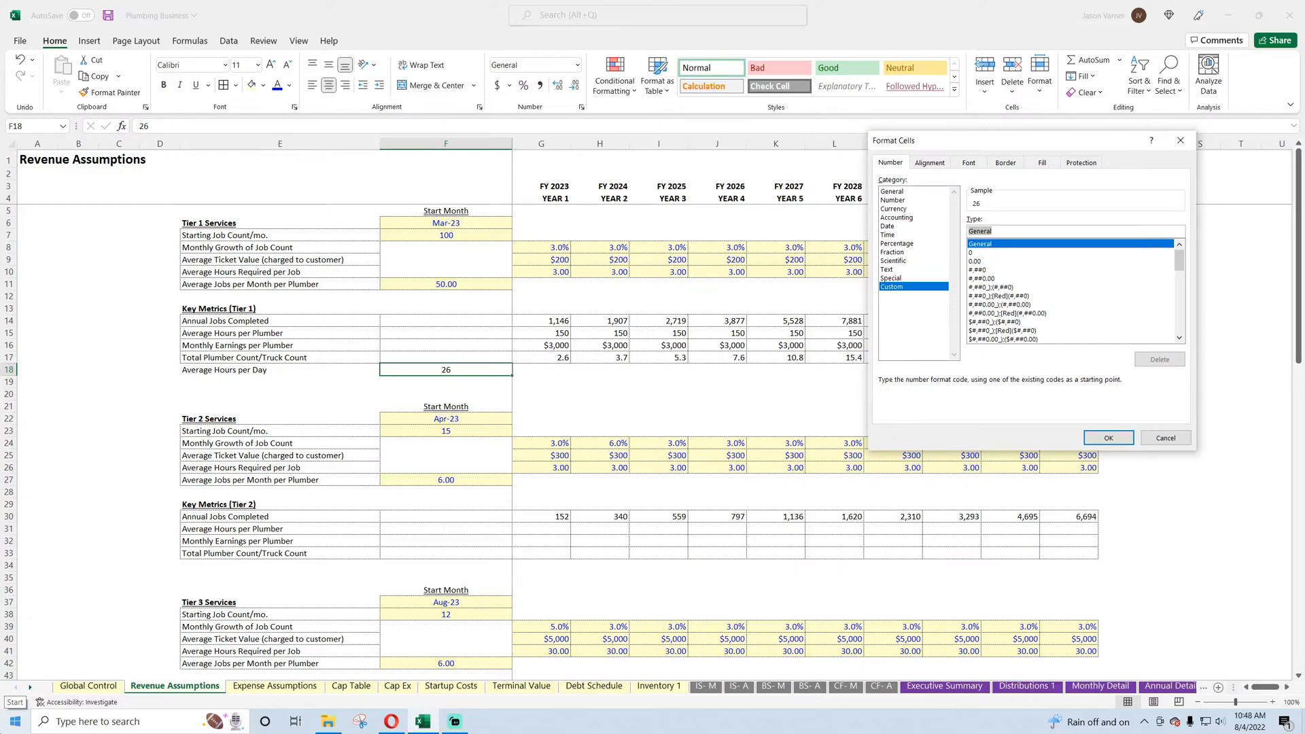
pyautogui.write('"Avera')
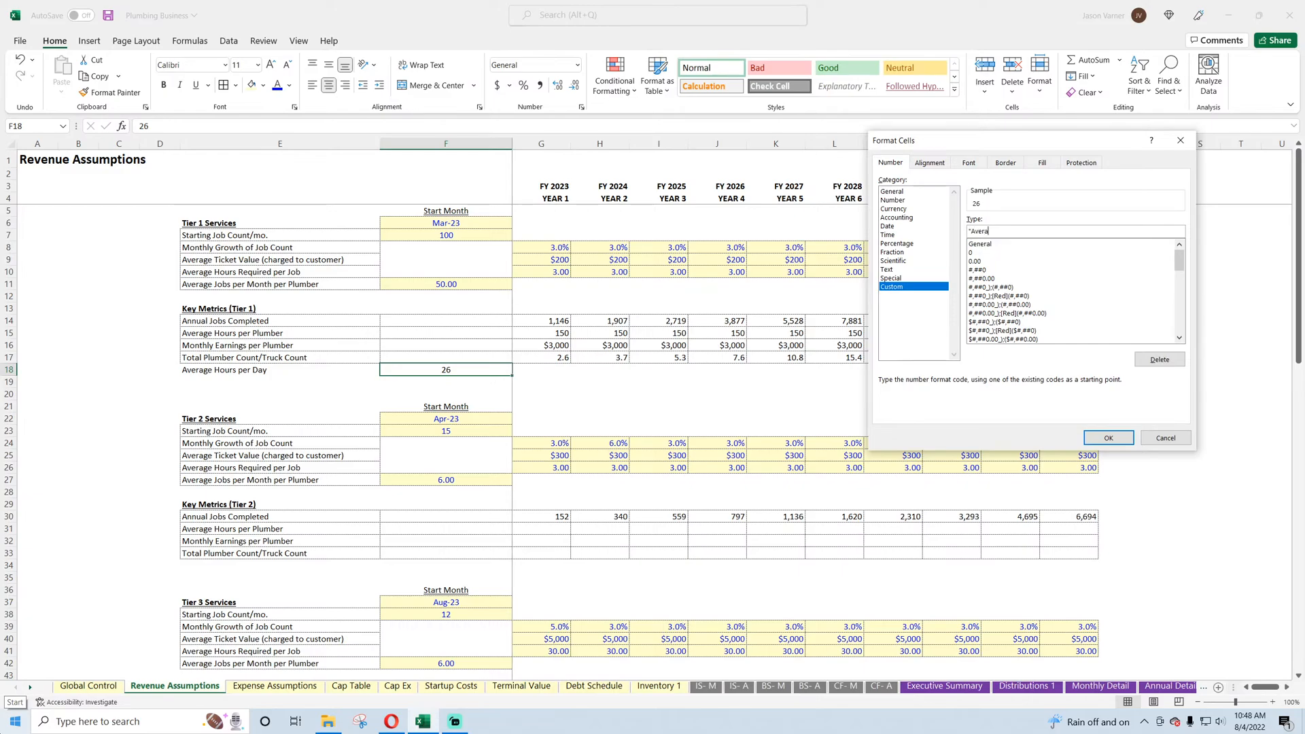
pyautogui.write('ge Working Days/Mo." #')
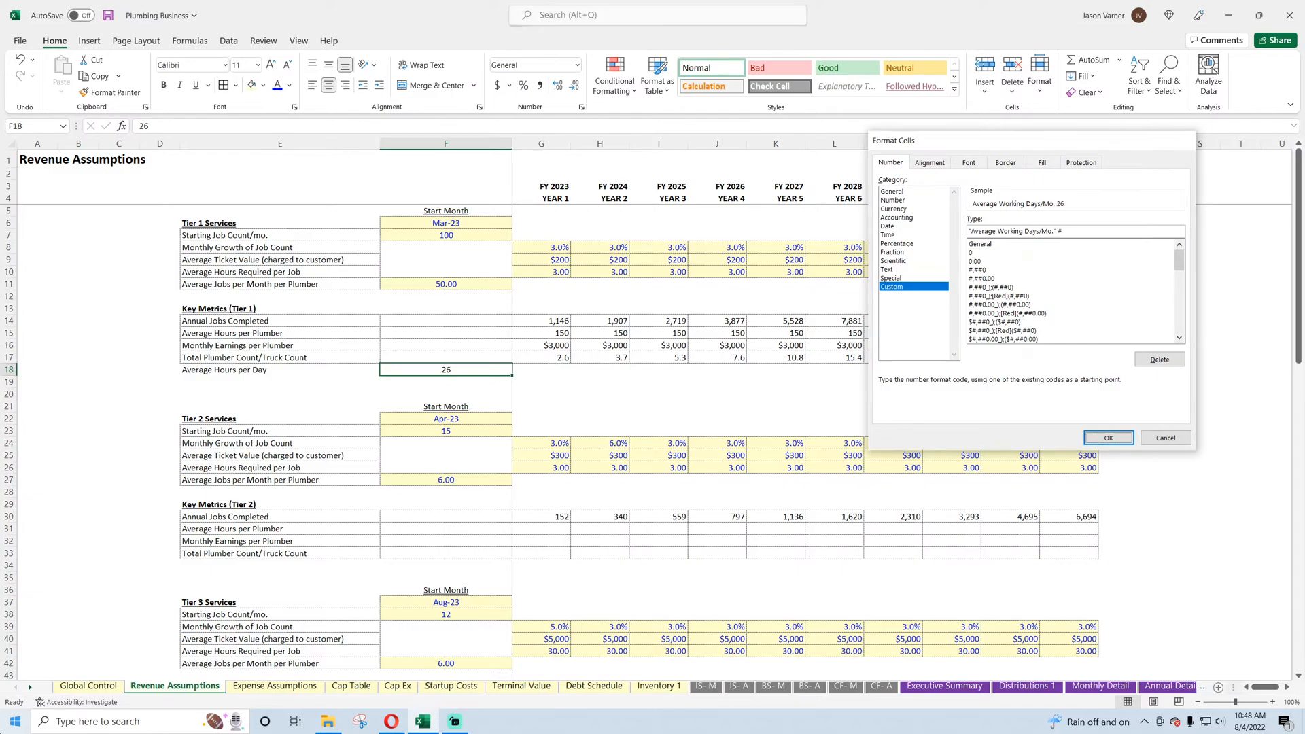
pyautogui.press('Return')
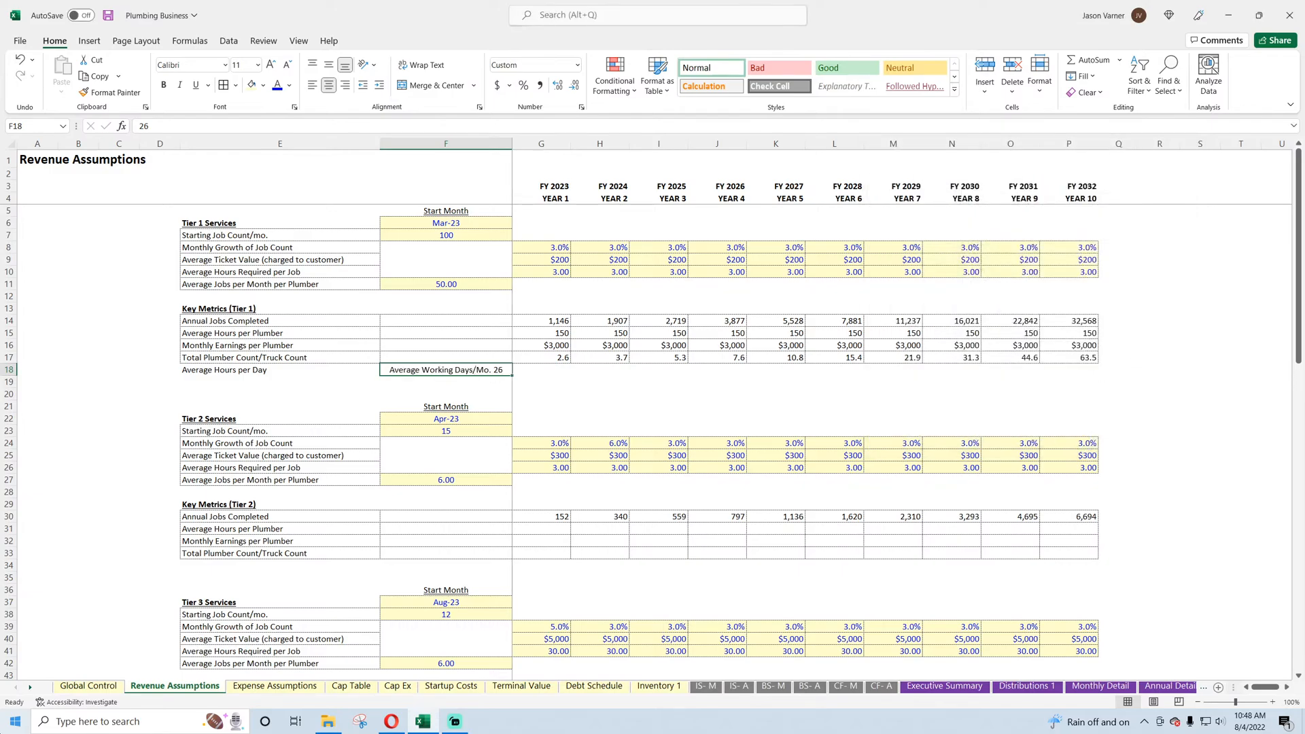
# - Replace the period with a colon in F18's custom format so it reads "Average Working Days/Mo:" #
pyautogui.click(581, 107)
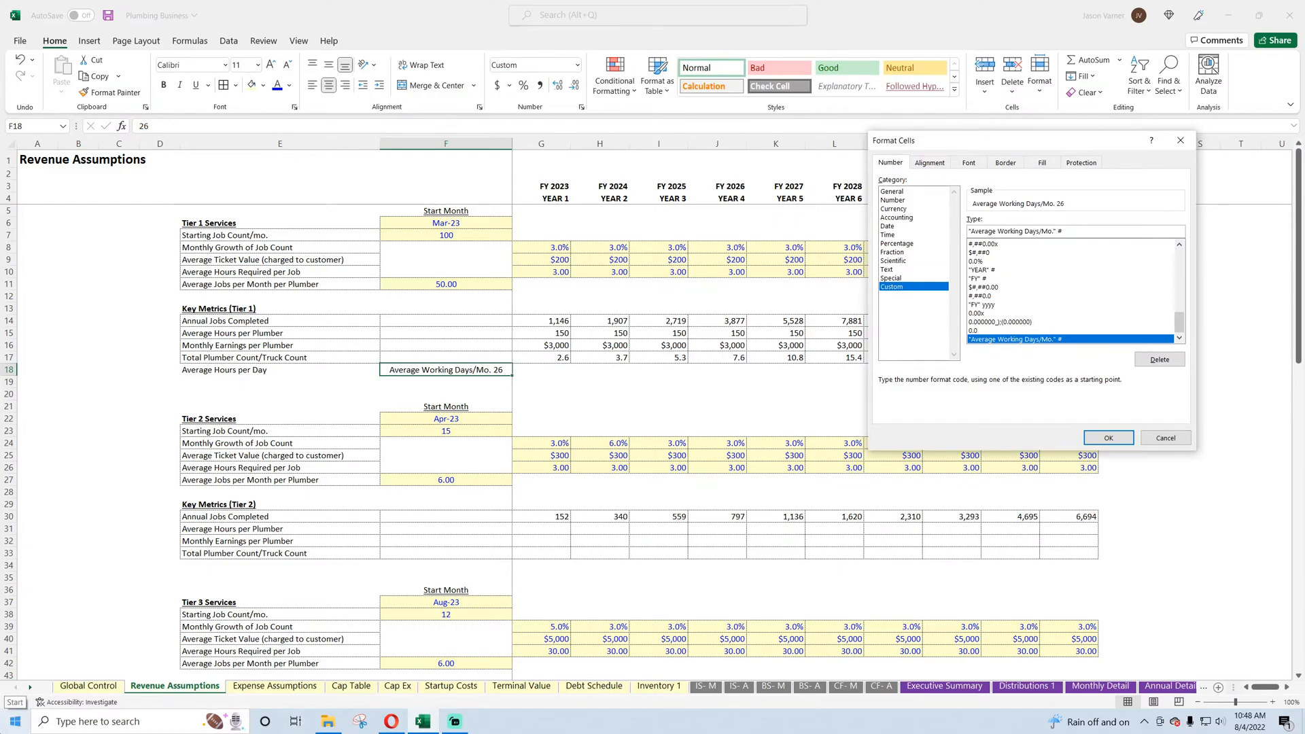
pyautogui.click(1055, 231)
pyautogui.press('BackSpace')
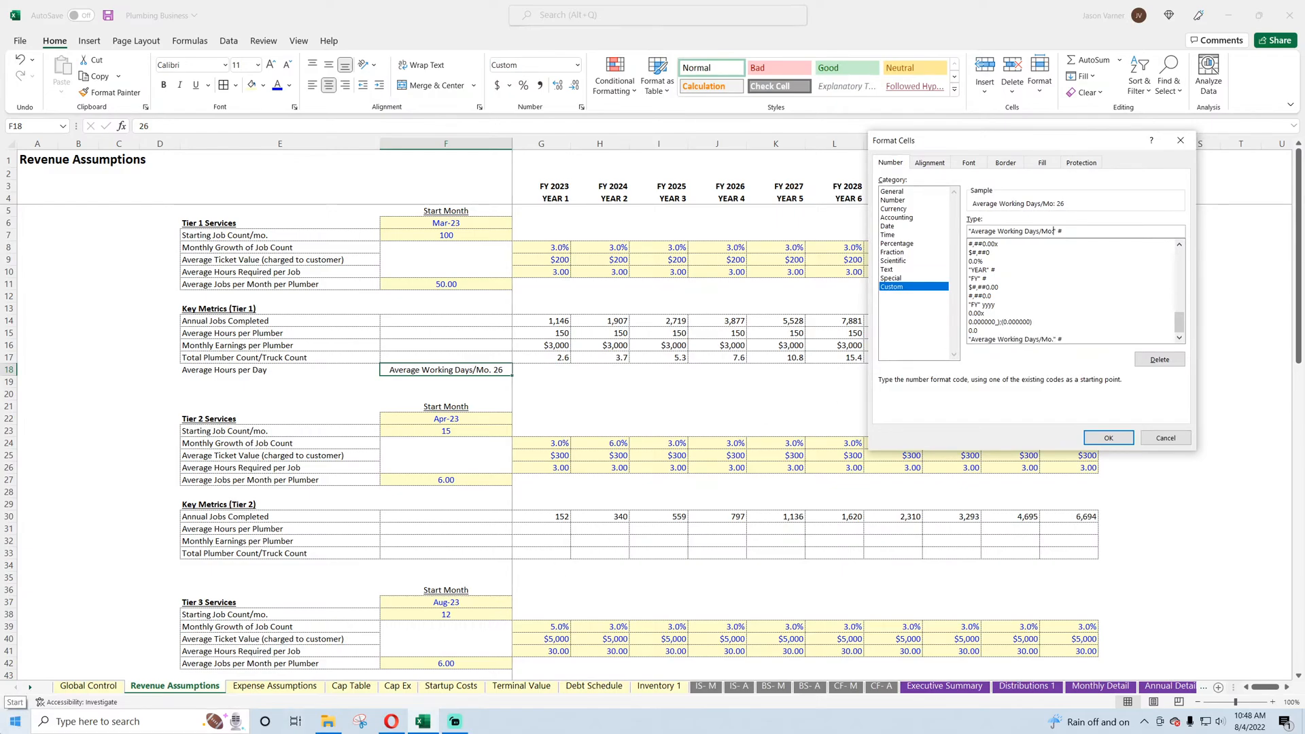
pyautogui.click(1090, 442)
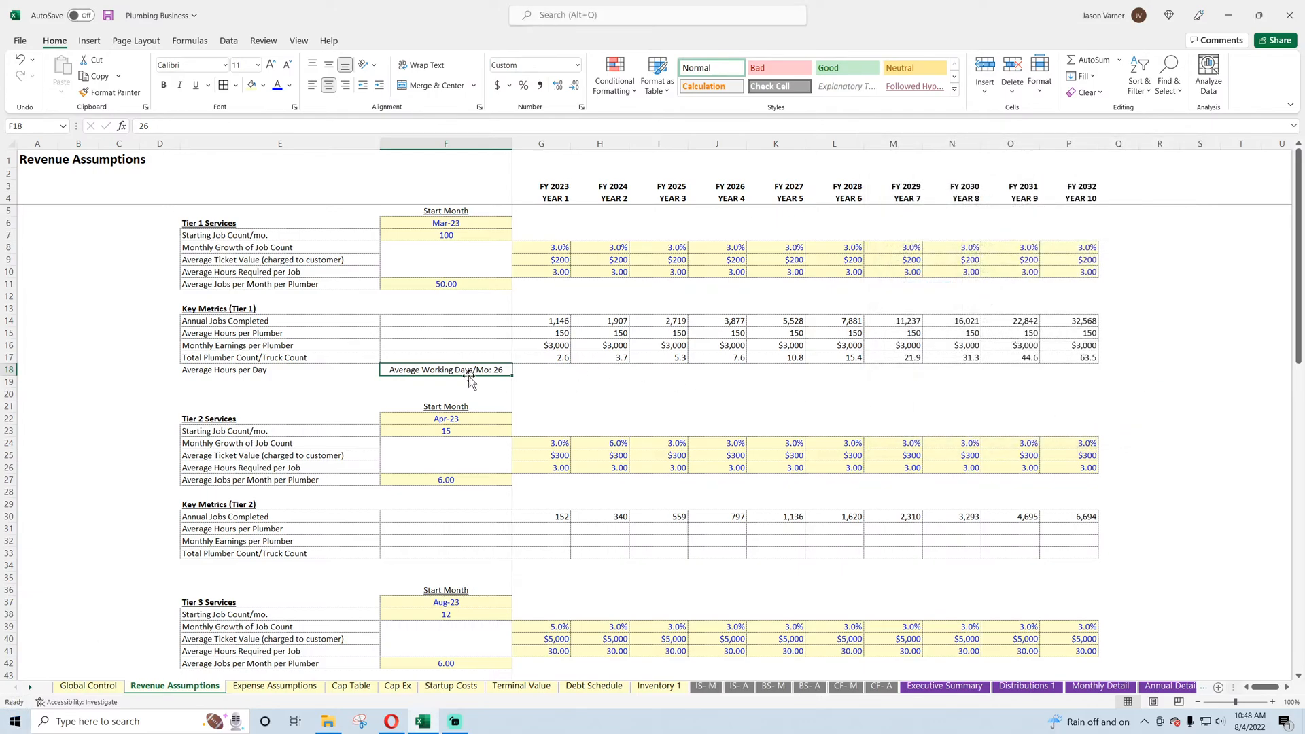
# - Try bold on the working-days value in F18 and remove it
pyautogui.click(165, 85)
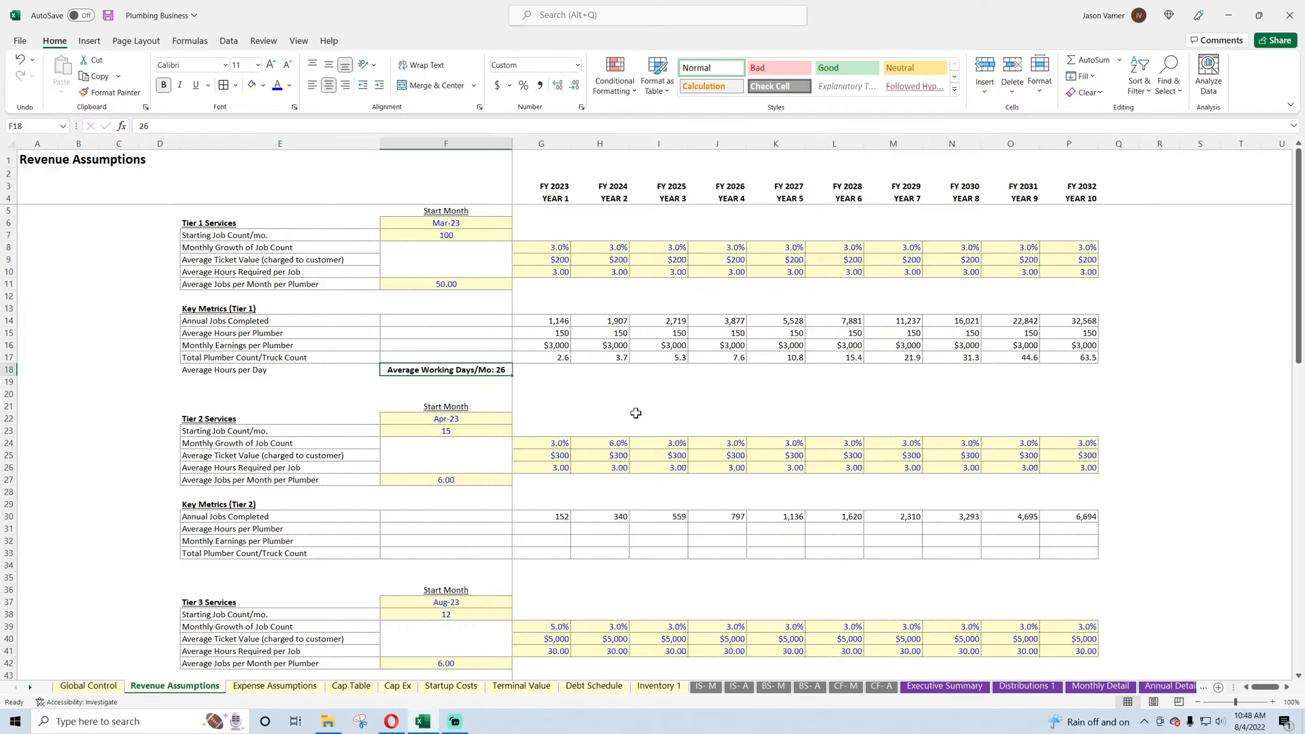
pyautogui.click(165, 82)
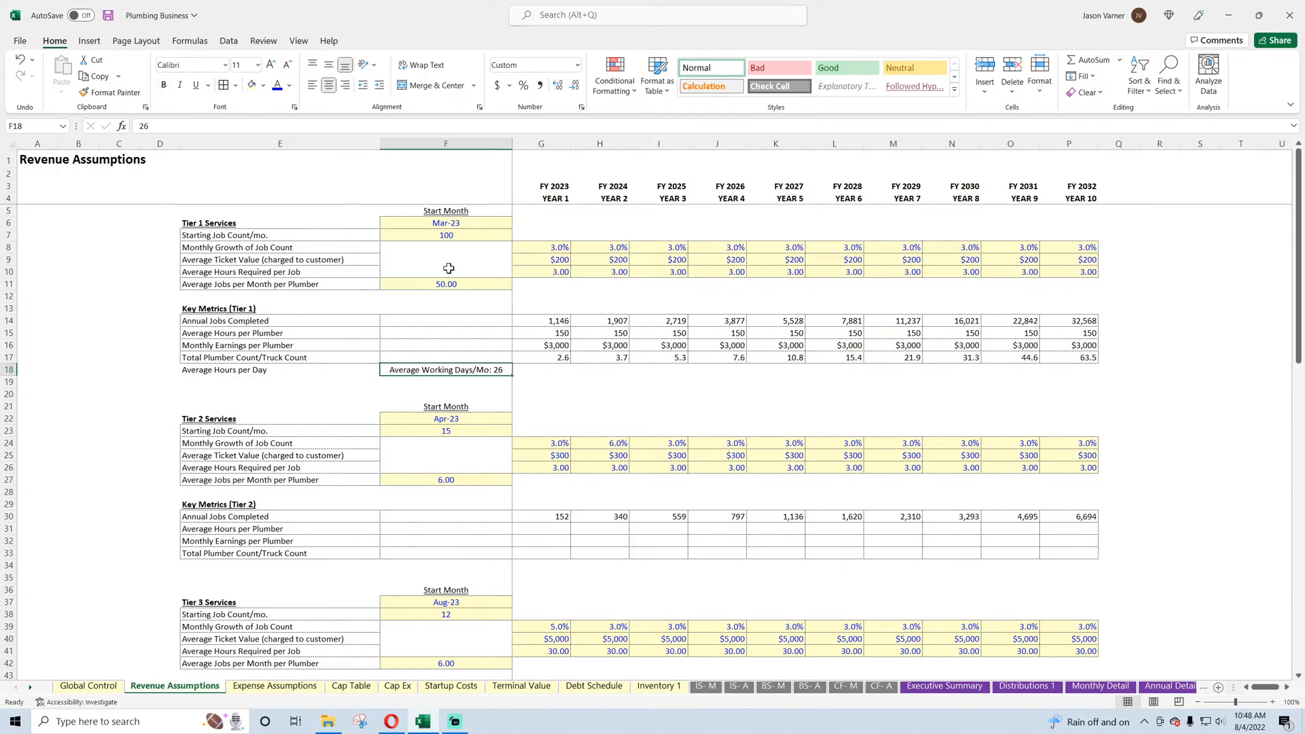
pyautogui.click(569, 385)
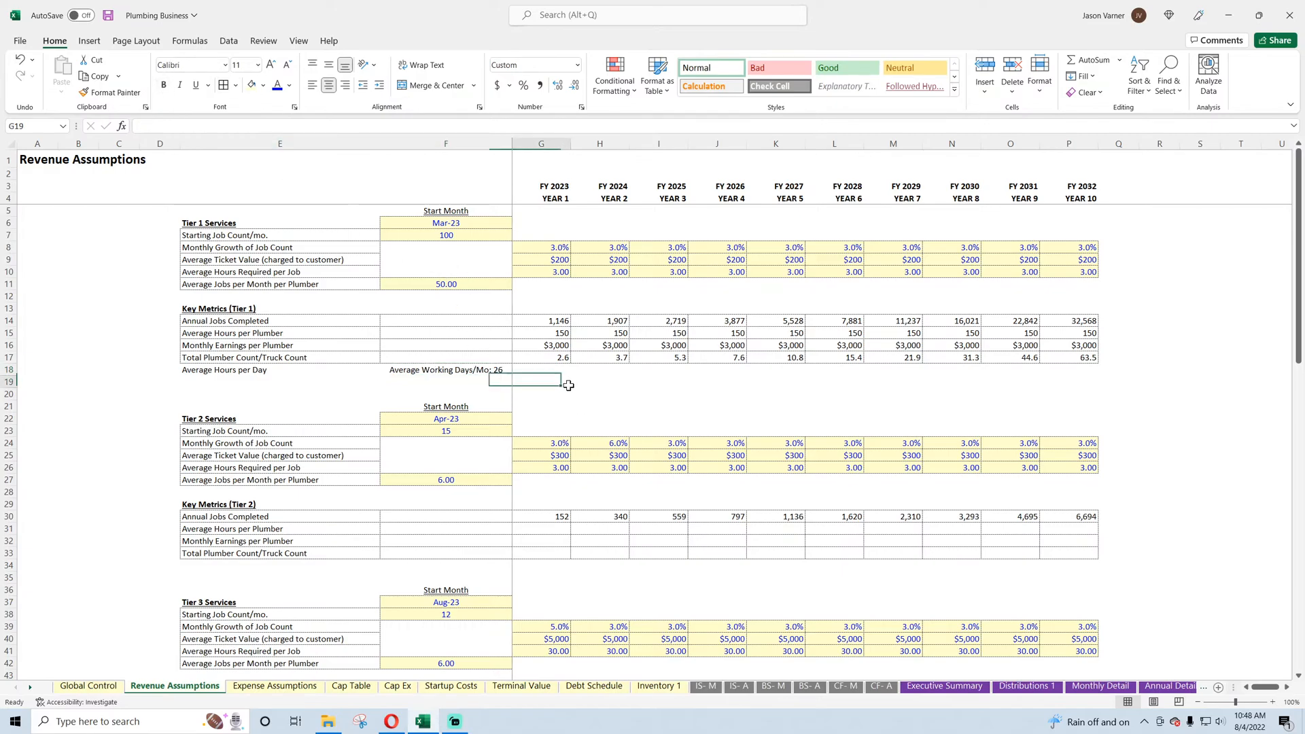
# - Shorten F18's custom format to "Work Days/Mo:" # and style the cell as an input with yellow fill and blue text
pyautogui.click(455, 370)
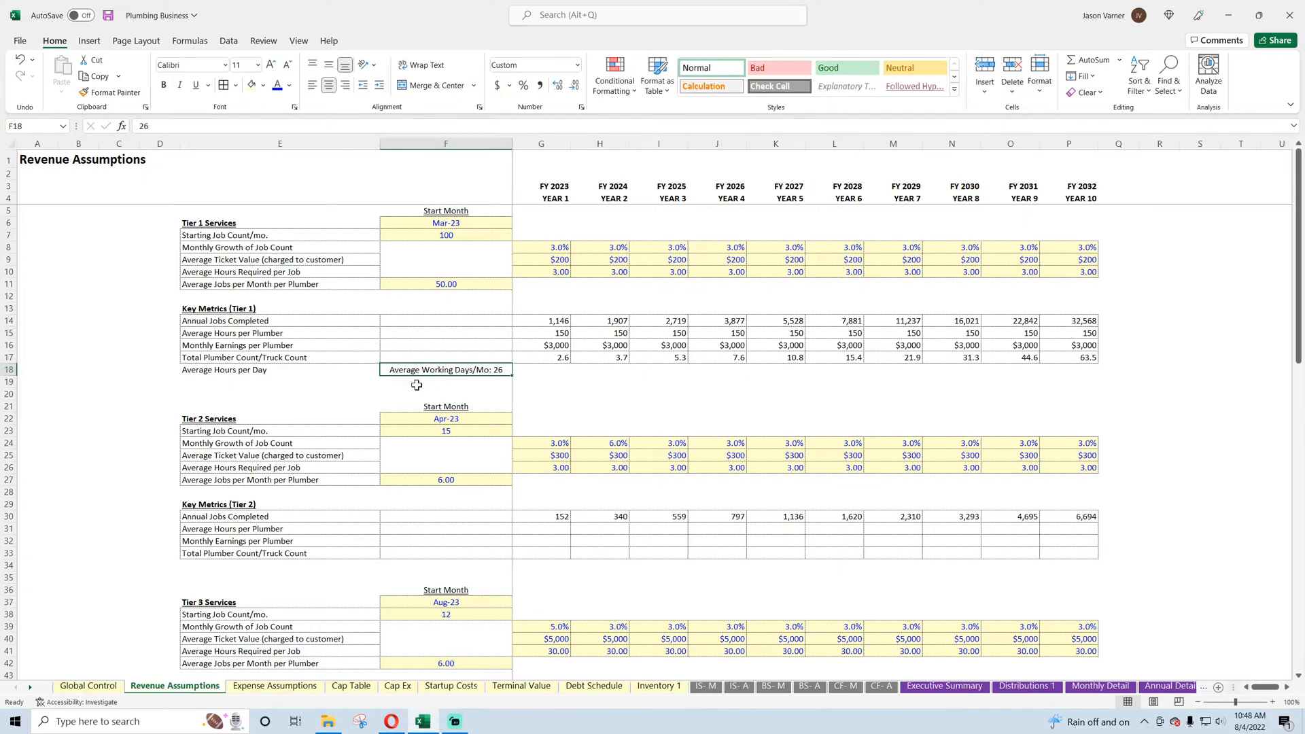
pyautogui.click(582, 108)
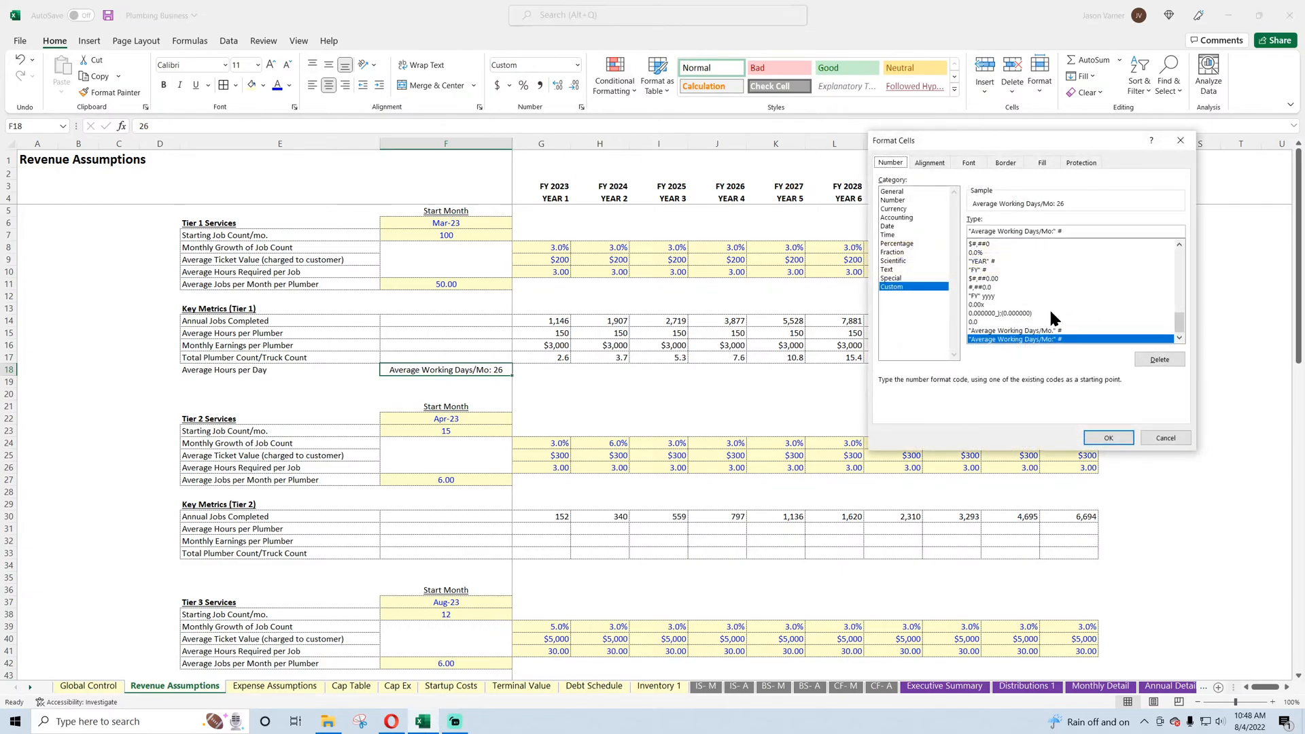
pyautogui.click(1053, 231)
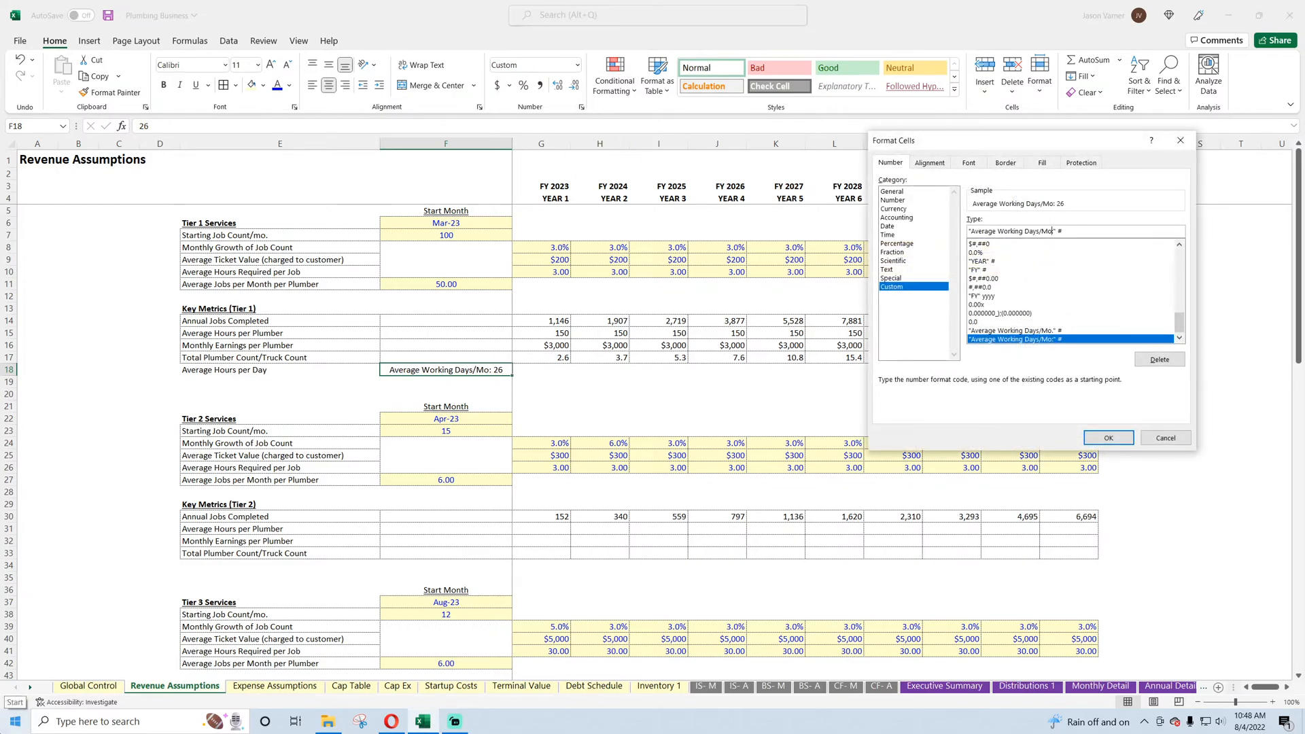
pyautogui.press('BackSpace')
pyautogui.press('BackSpace')
pyautogui.press('BackSpace')
pyautogui.press('BackSpace')
pyautogui.press('BackSpace')
pyautogui.press('BackSpace')
pyautogui.press('BackSpace')
pyautogui.press('BackSpace')
pyautogui.press('BackSpace')
pyautogui.press('BackSpace')
pyautogui.press('BackSpace')
pyautogui.press('BackSpace')
pyautogui.press('BackSpace')
pyautogui.press('BackSpace')
pyautogui.press('BackSpace')
pyautogui.press('BackSpace')
pyautogui.press('BackSpace')
pyautogui.press('BackSpace')
pyautogui.press('BackSpace')
pyautogui.press('BackSpace')
pyautogui.press('BackSpace')
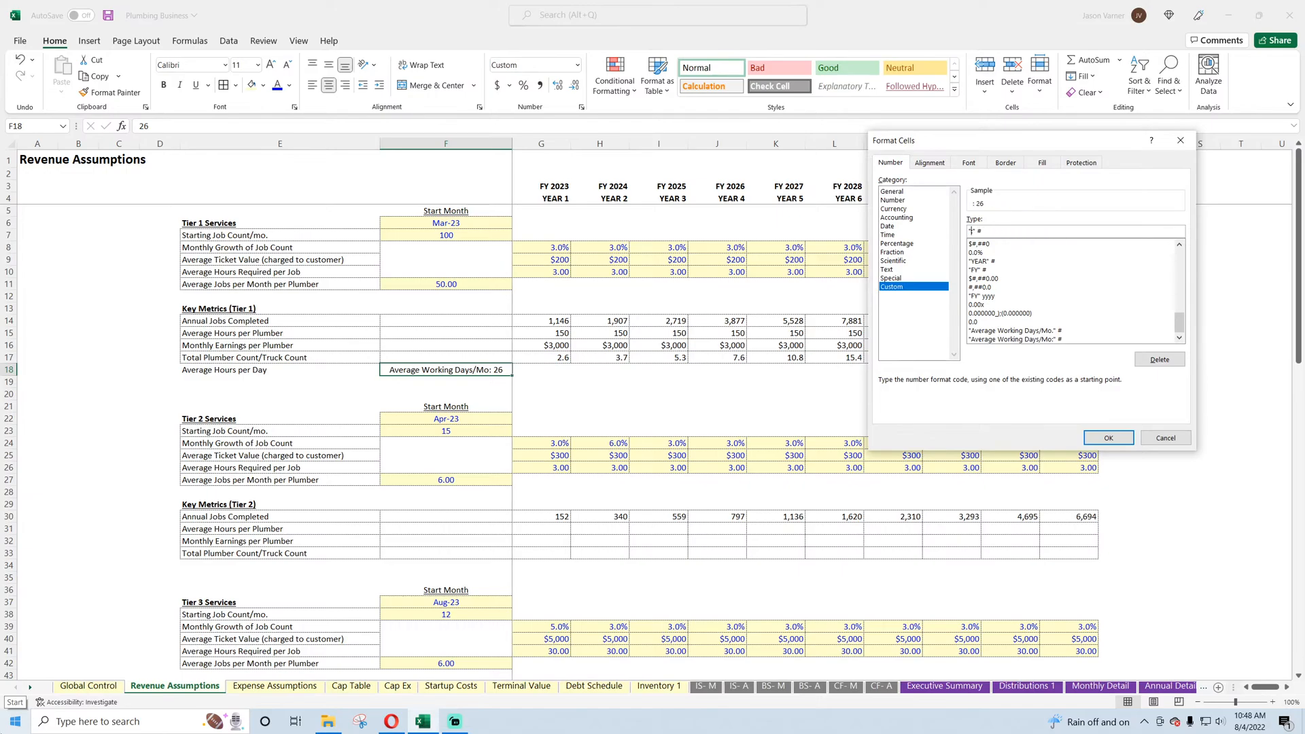
pyautogui.write('Work Days/Mo:')
pyautogui.press('Return')
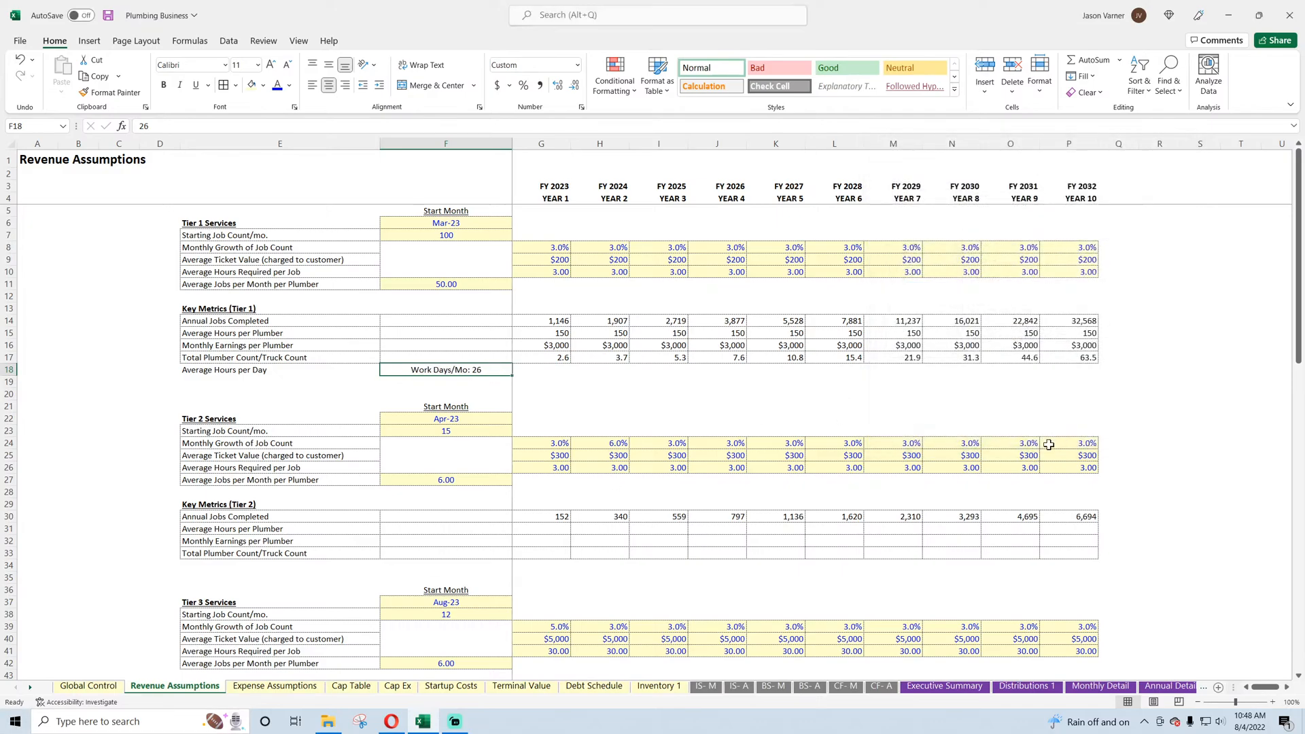
pyautogui.click(604, 407)
pyautogui.click(470, 373)
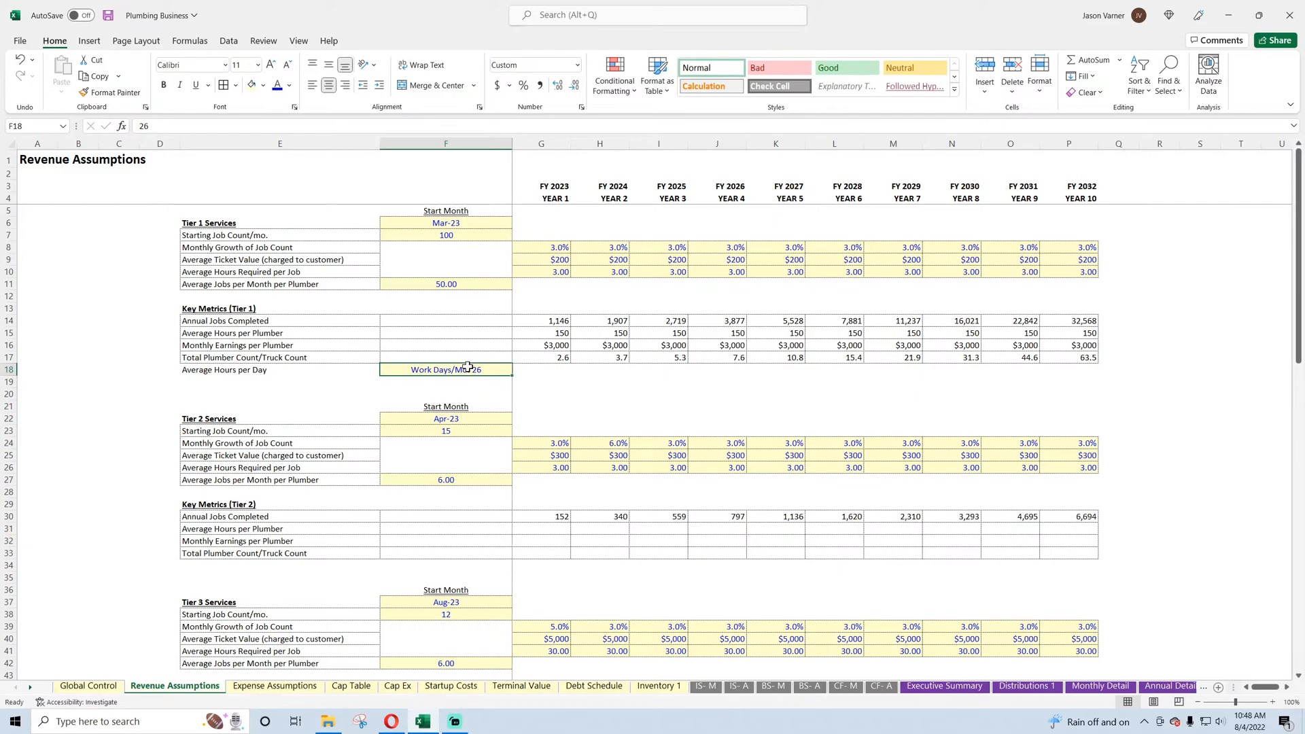
# - Calculate the FY 2023 Average Hours per Day in G18 with =G15/$F18
pyautogui.click(543, 370)
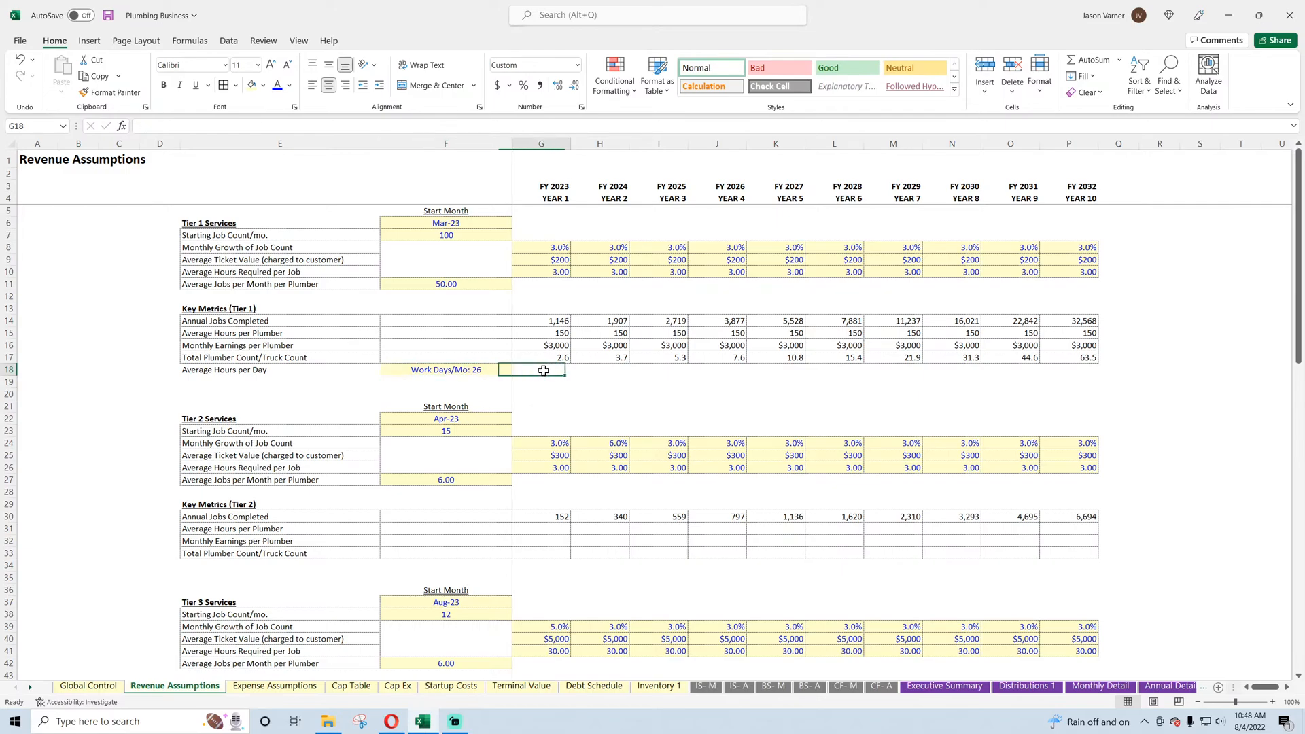
pyautogui.write('=')
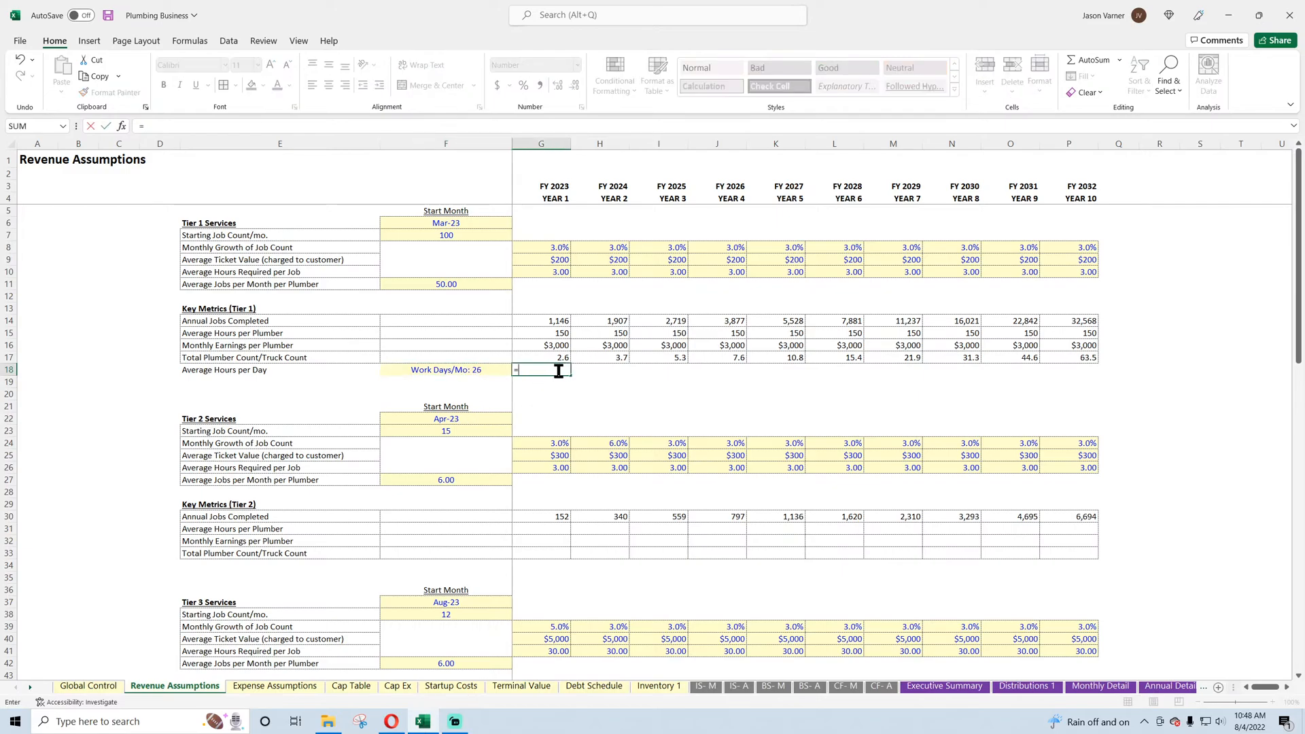
pyautogui.click(556, 333)
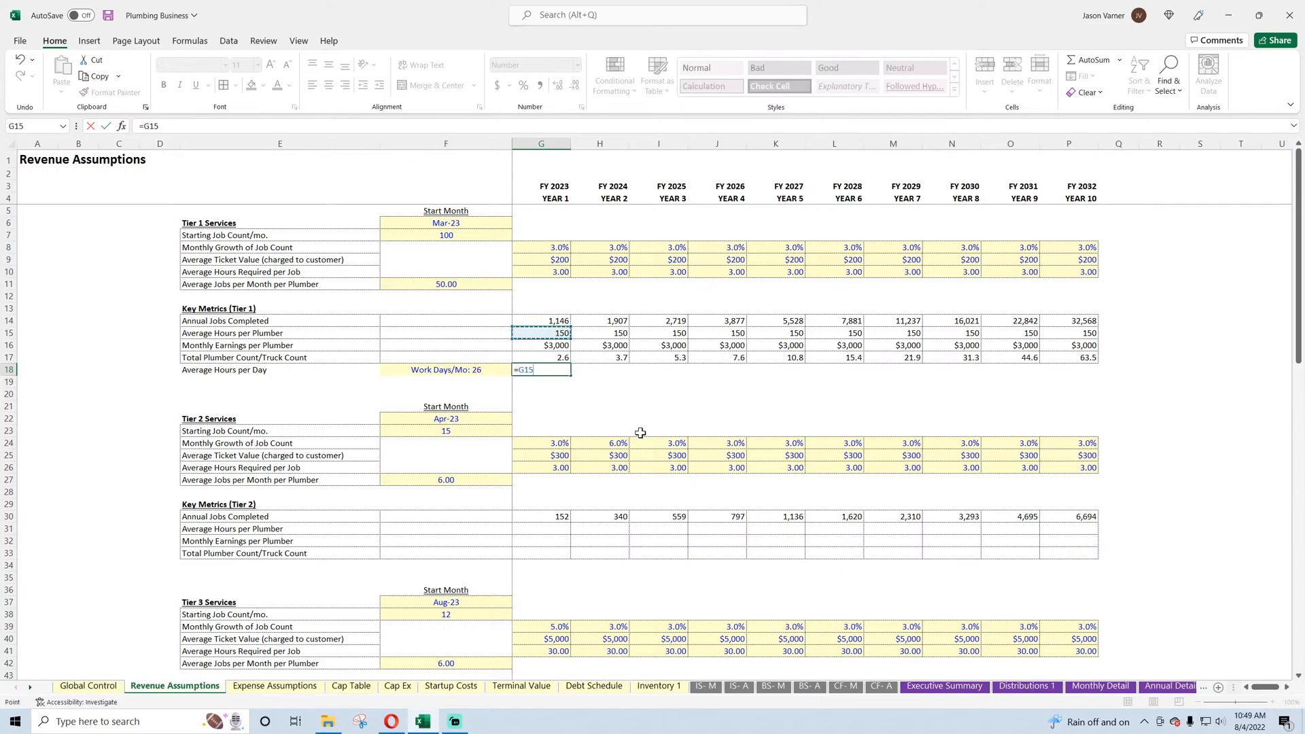
pyautogui.write('/')
pyautogui.click(450, 367)
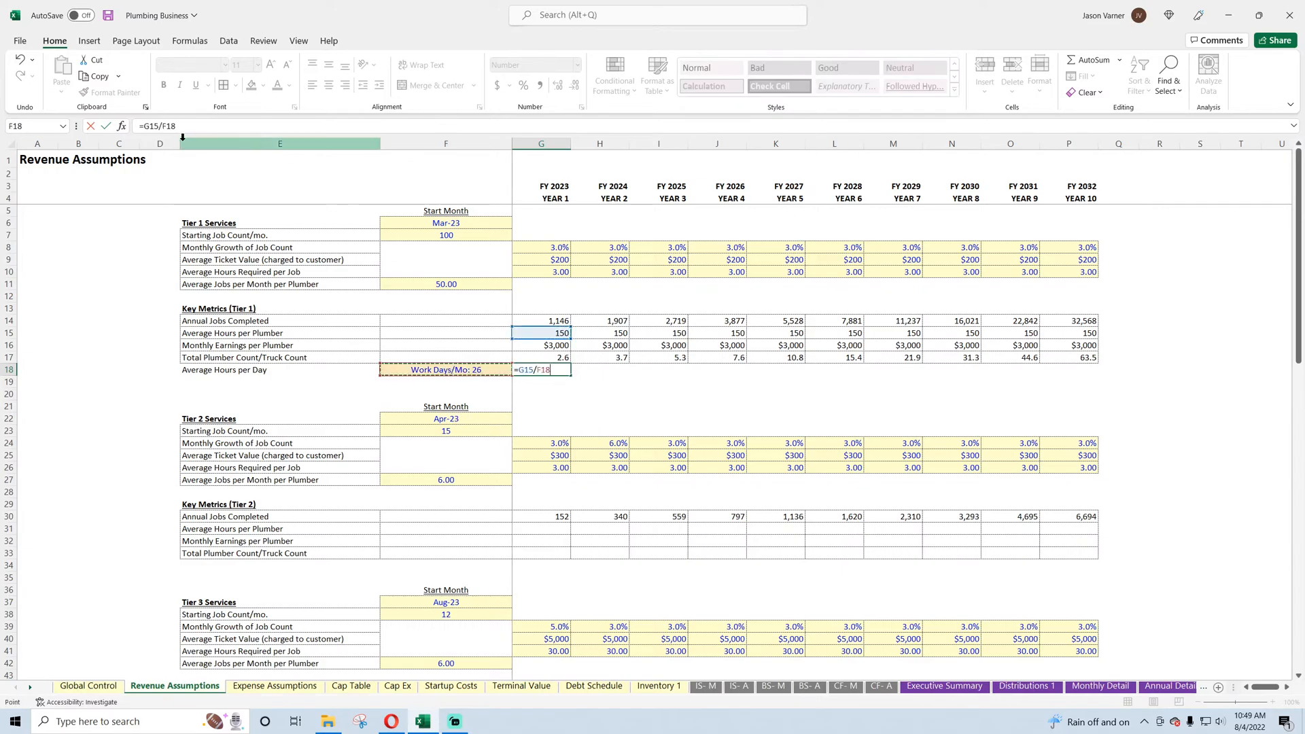
pyautogui.press('F4')
pyautogui.press('F4')
pyautogui.press('F4')
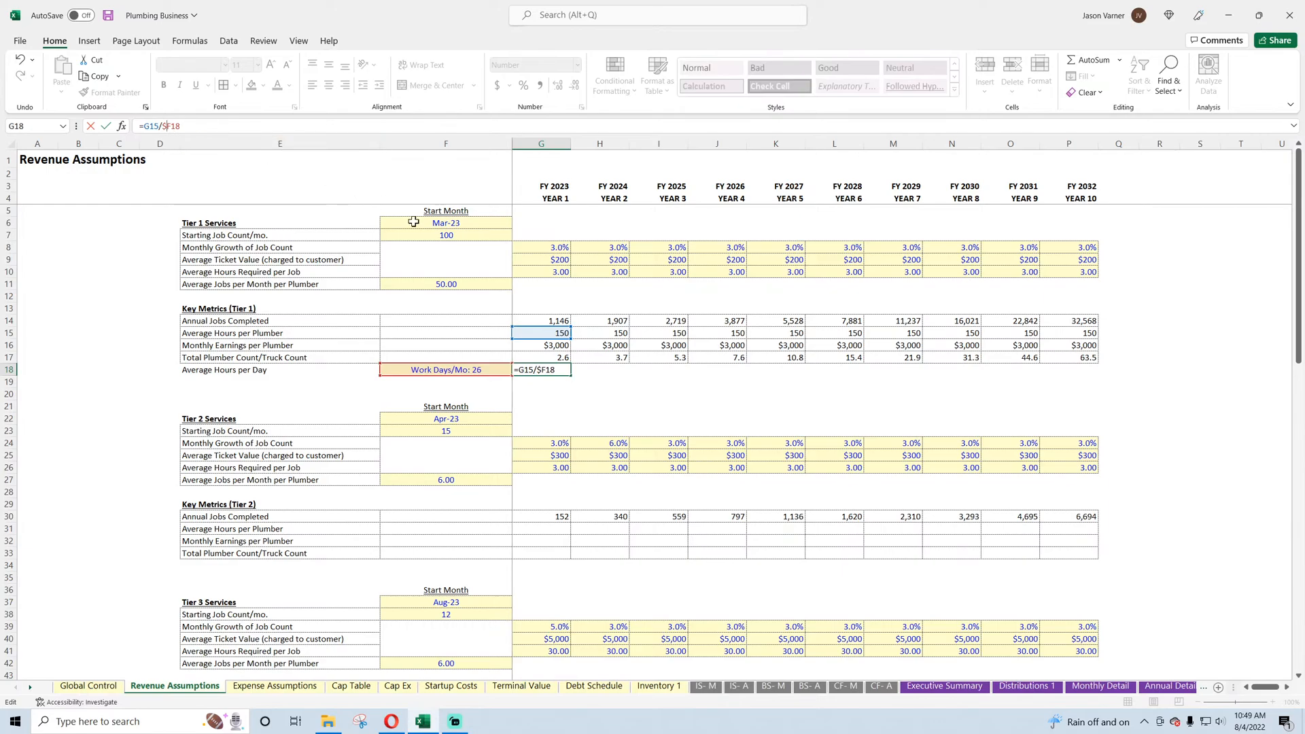
pyautogui.press('Return')
# - Fill the G18 Average Hours per Day formula across to P18 and save the workbook
pyautogui.click(563, 369)
pyautogui.moveTo(572, 376); pyautogui.dragTo(1105, 378)
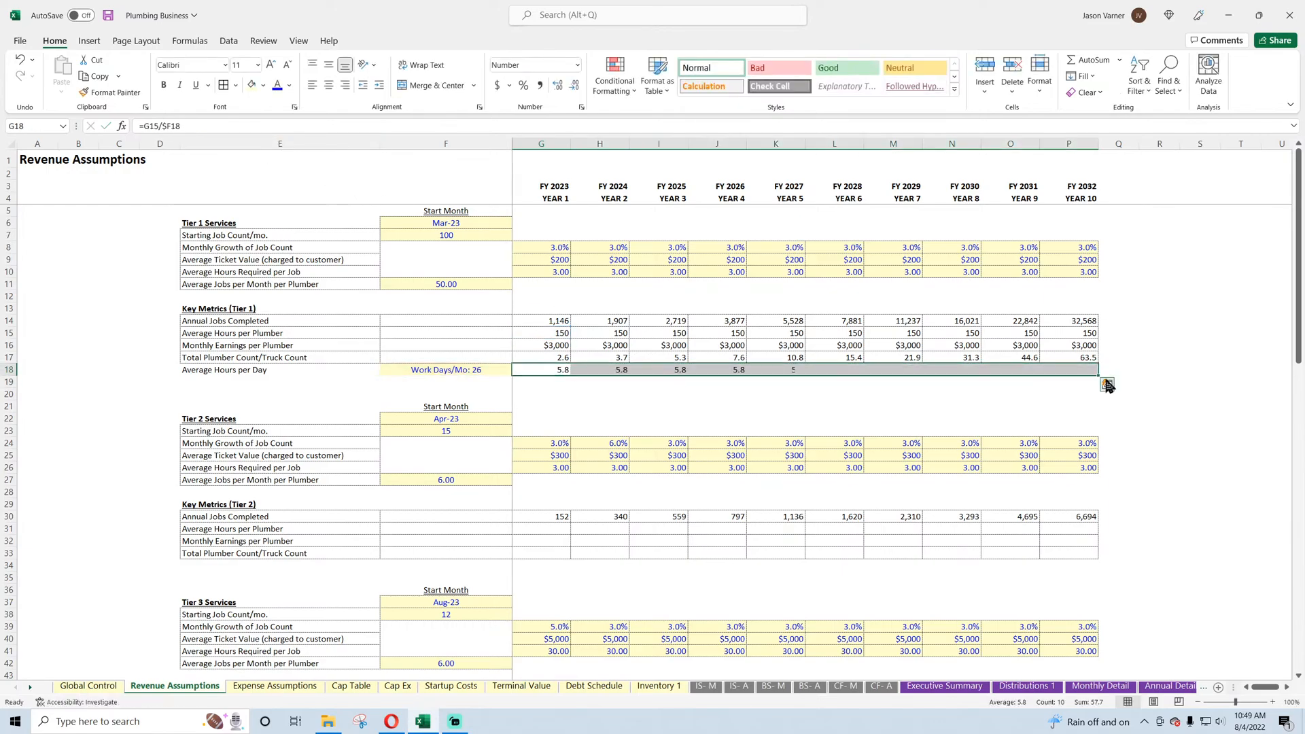
pyautogui.click(1198, 333)
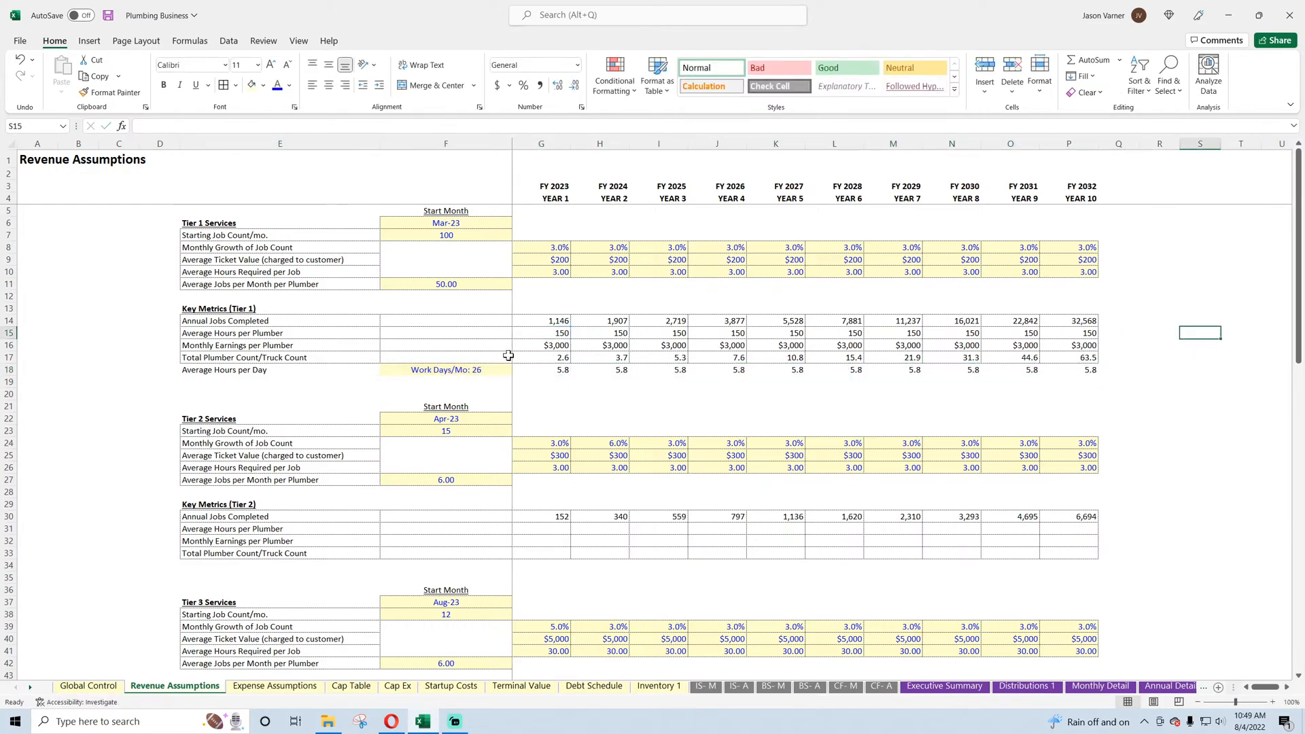
pyautogui.click(542, 369)
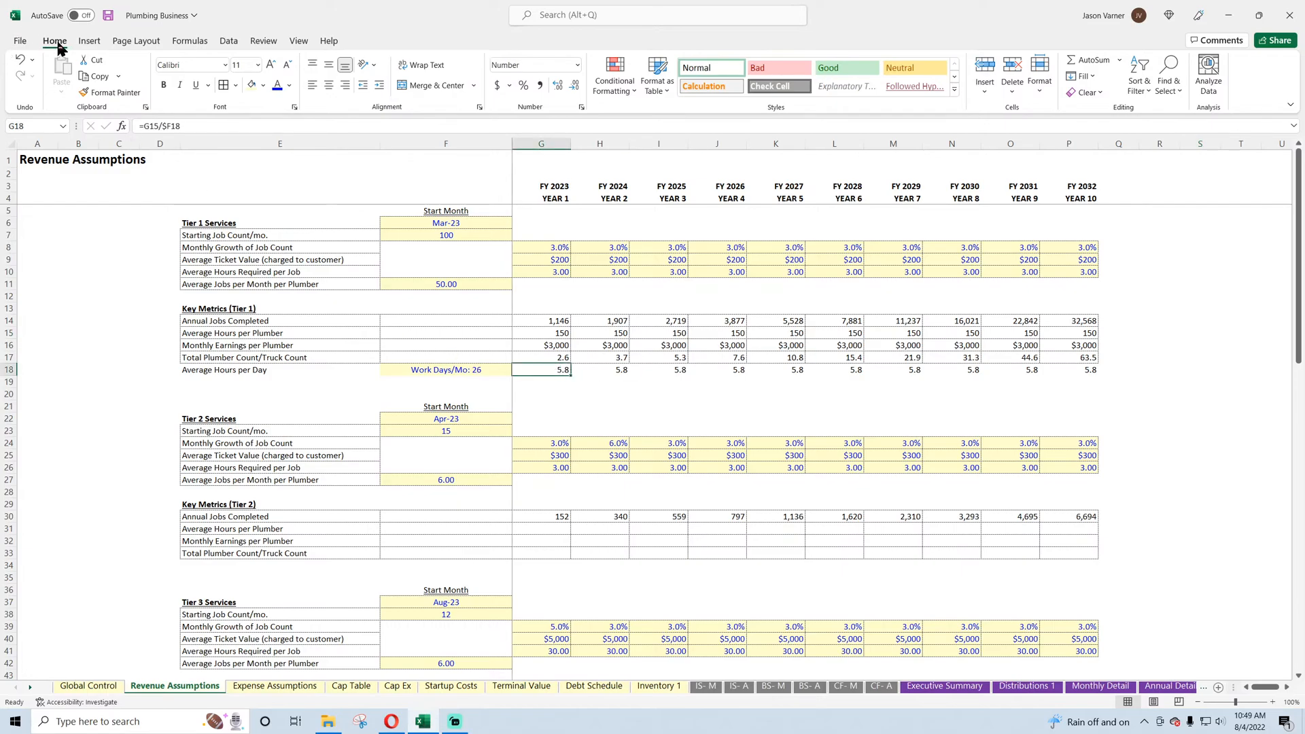
pyautogui.click(108, 16)
# - Review the Tier 1 monthly earnings, plumber count and annual jobs against the starting job count, jobs per plumber and ticket value inputs
pyautogui.click(565, 350)
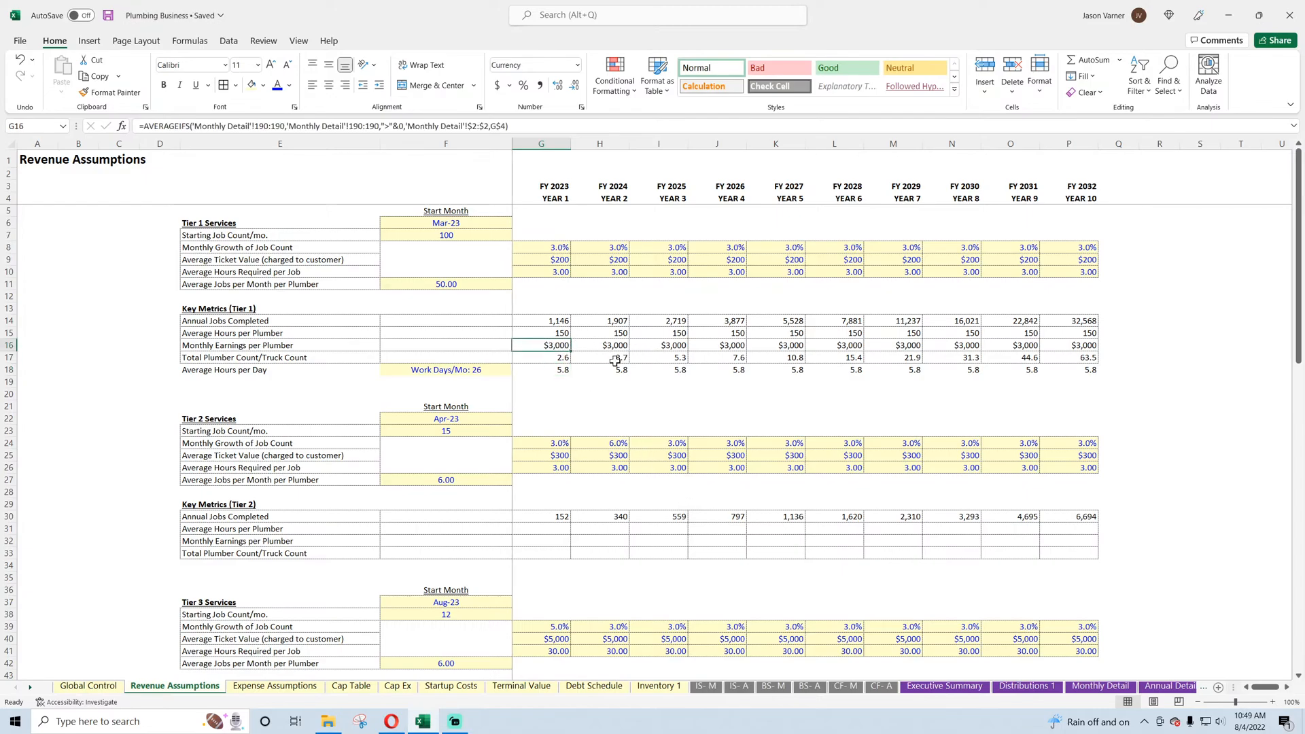
pyautogui.click(556, 360)
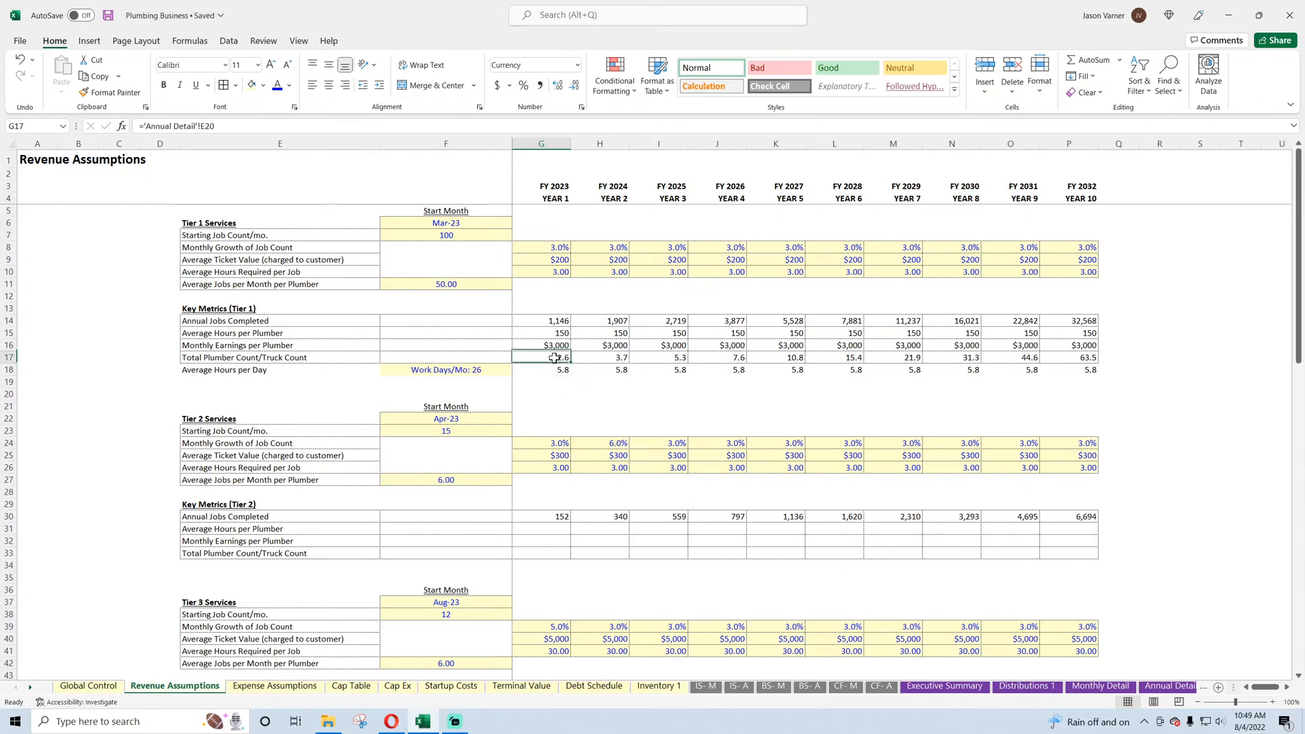
pyautogui.click(603, 359)
pyautogui.click(652, 358)
pyautogui.click(714, 358)
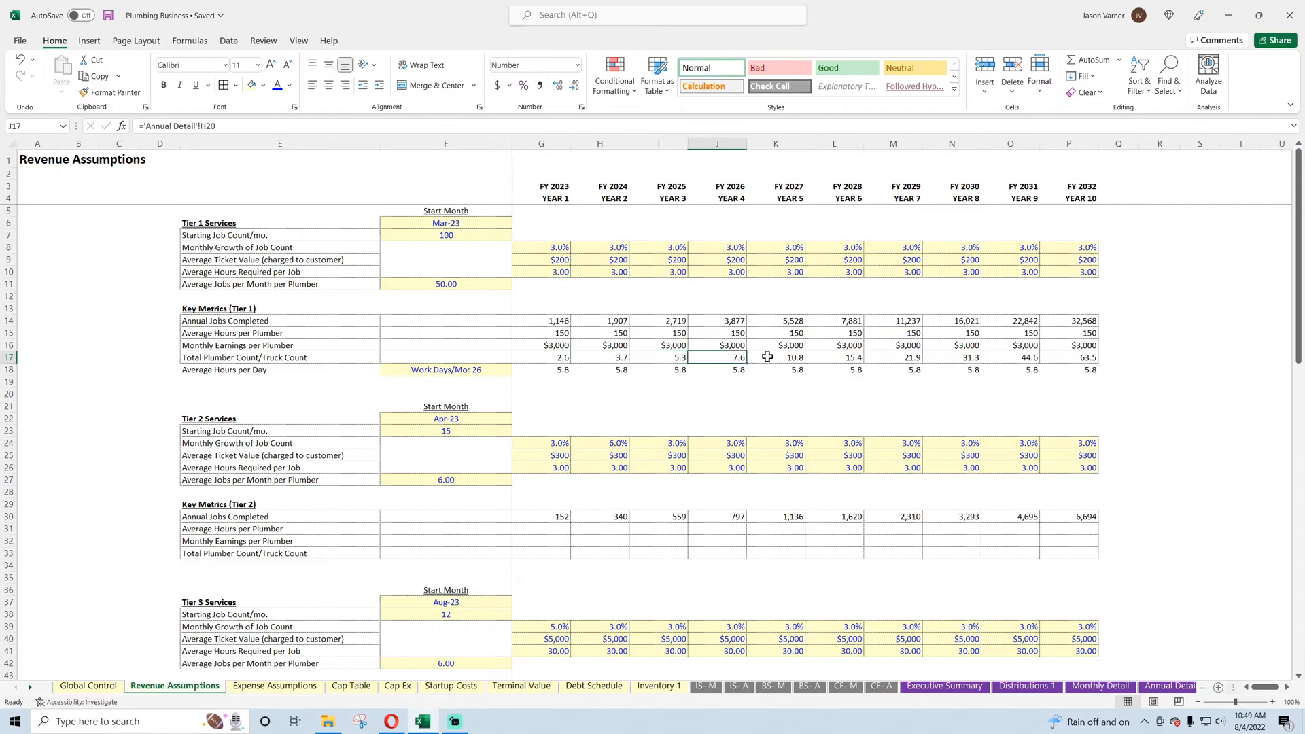
pyautogui.click(775, 358)
pyautogui.click(545, 317)
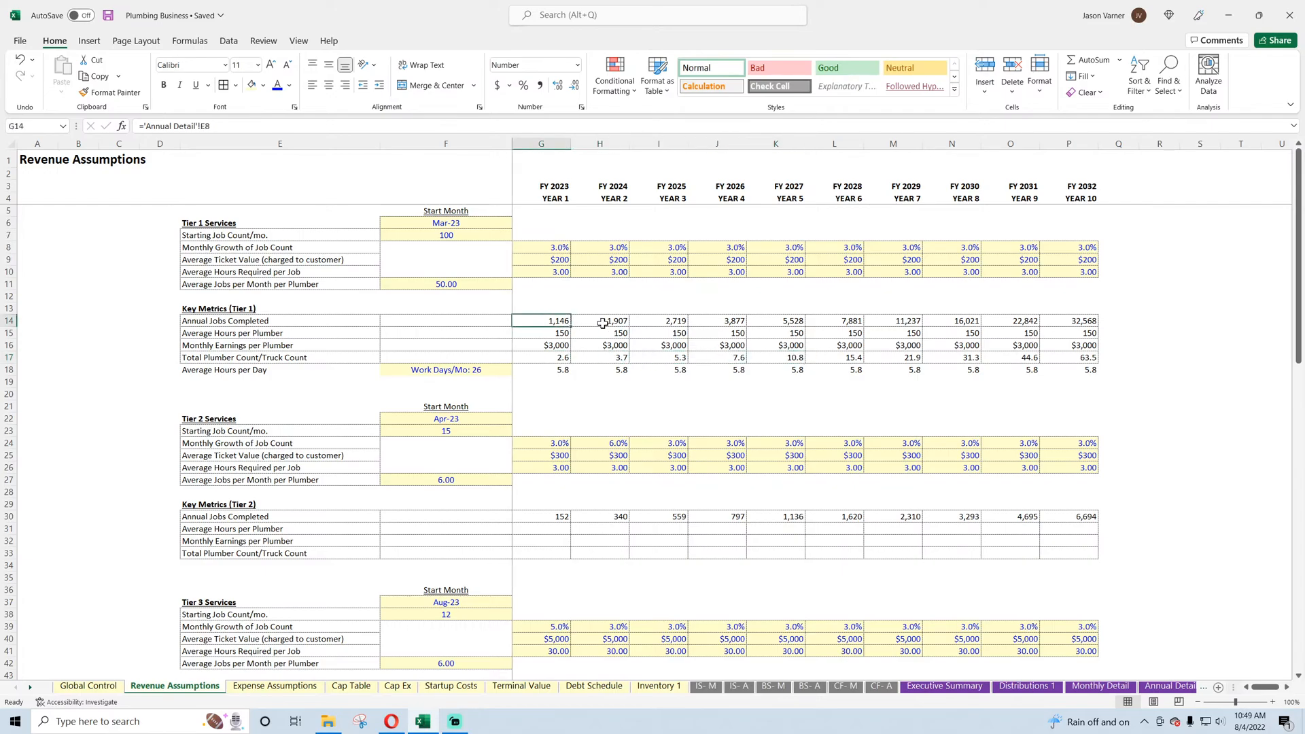
pyautogui.click(603, 326)
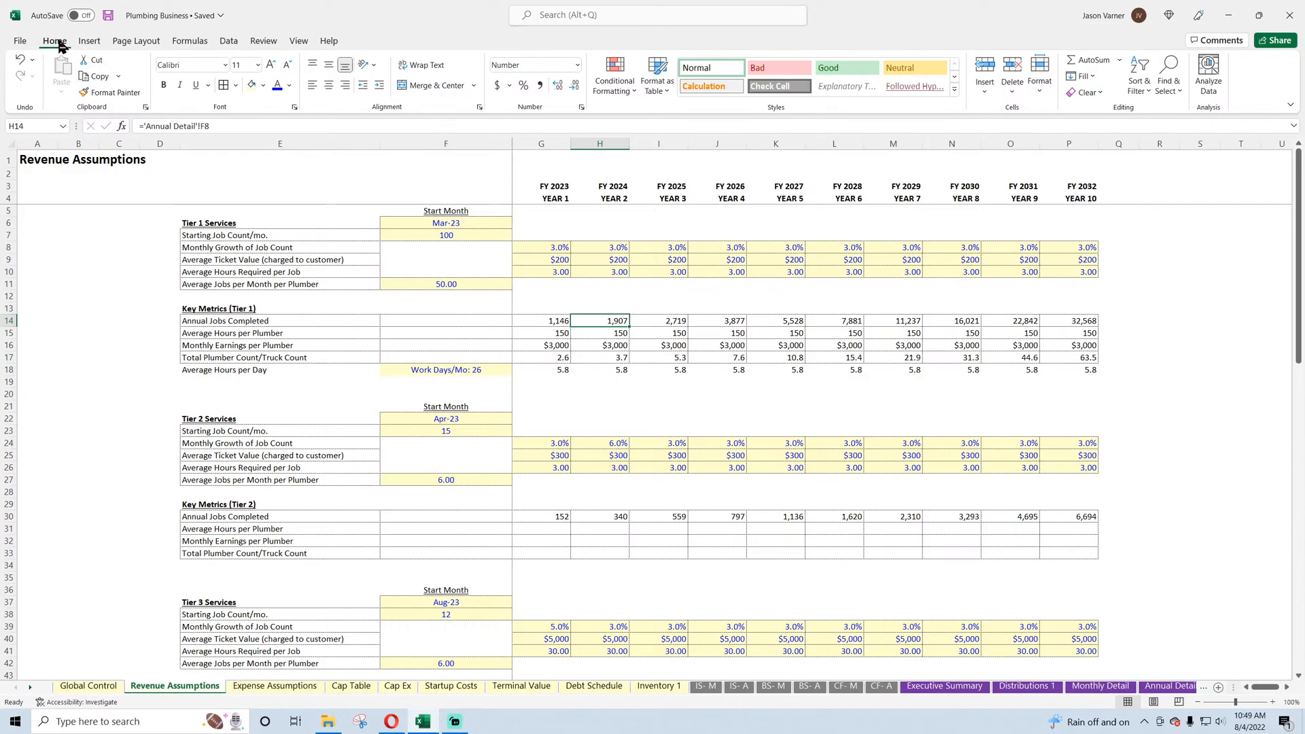
pyautogui.click(460, 233)
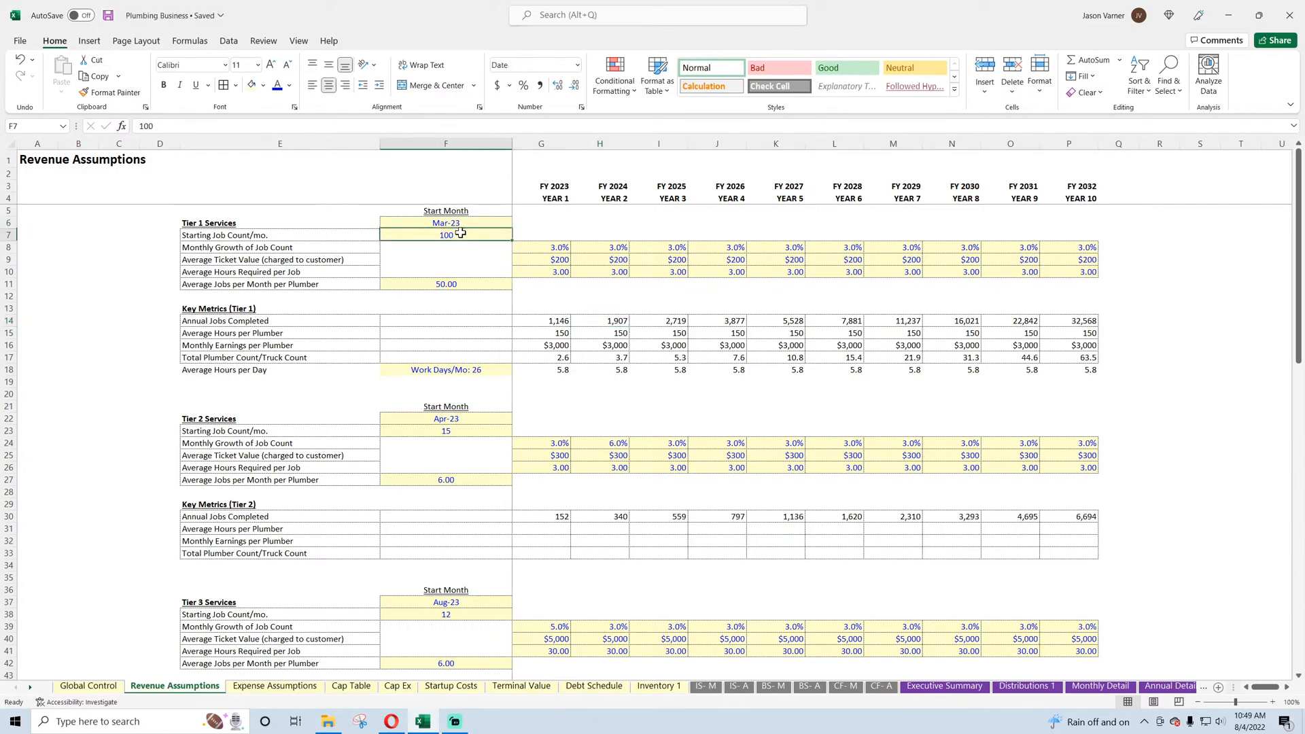
pyautogui.click(466, 282)
pyautogui.click(603, 258)
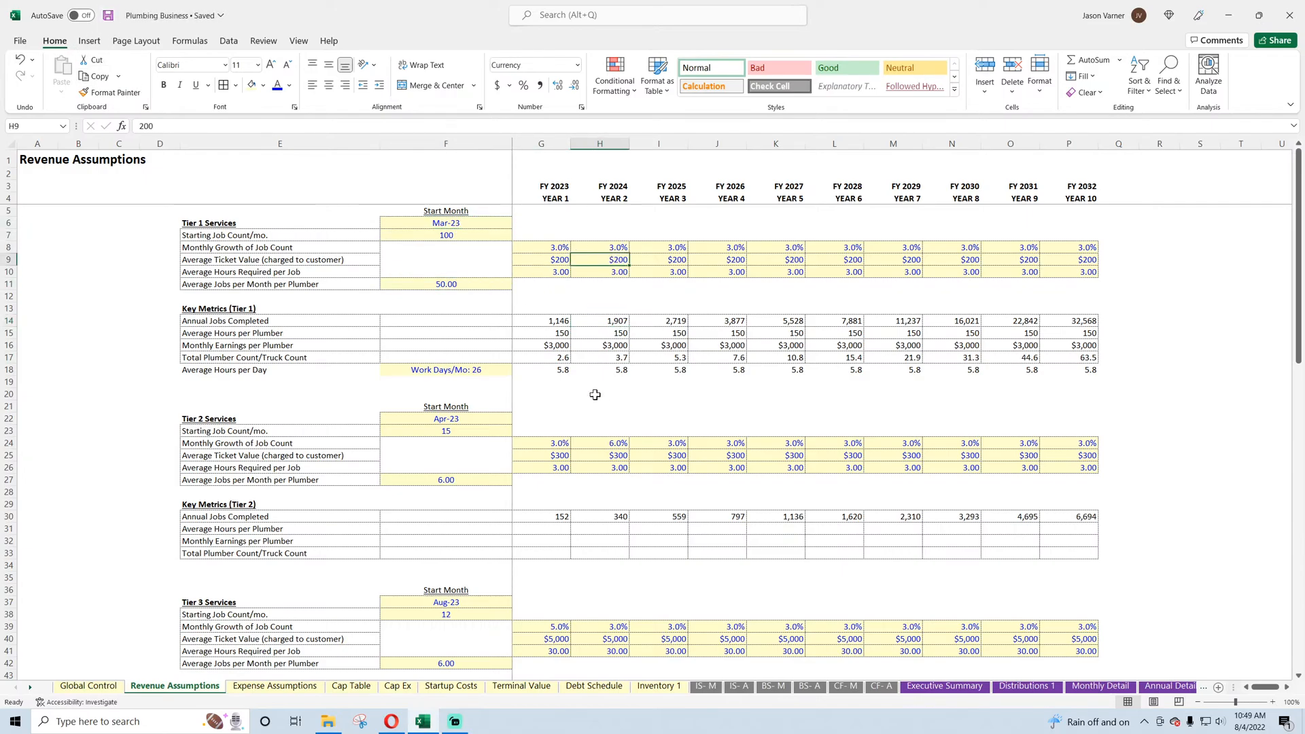
# - Copy the Tier 1 key metric rows E15:P18, including Average Hours per Day, into the Tier 2 key metrics starting at E31
pyautogui.moveTo(234, 327); pyautogui.dragTo(1052, 370)
pyautogui.hotkey('ctrl', 'c')
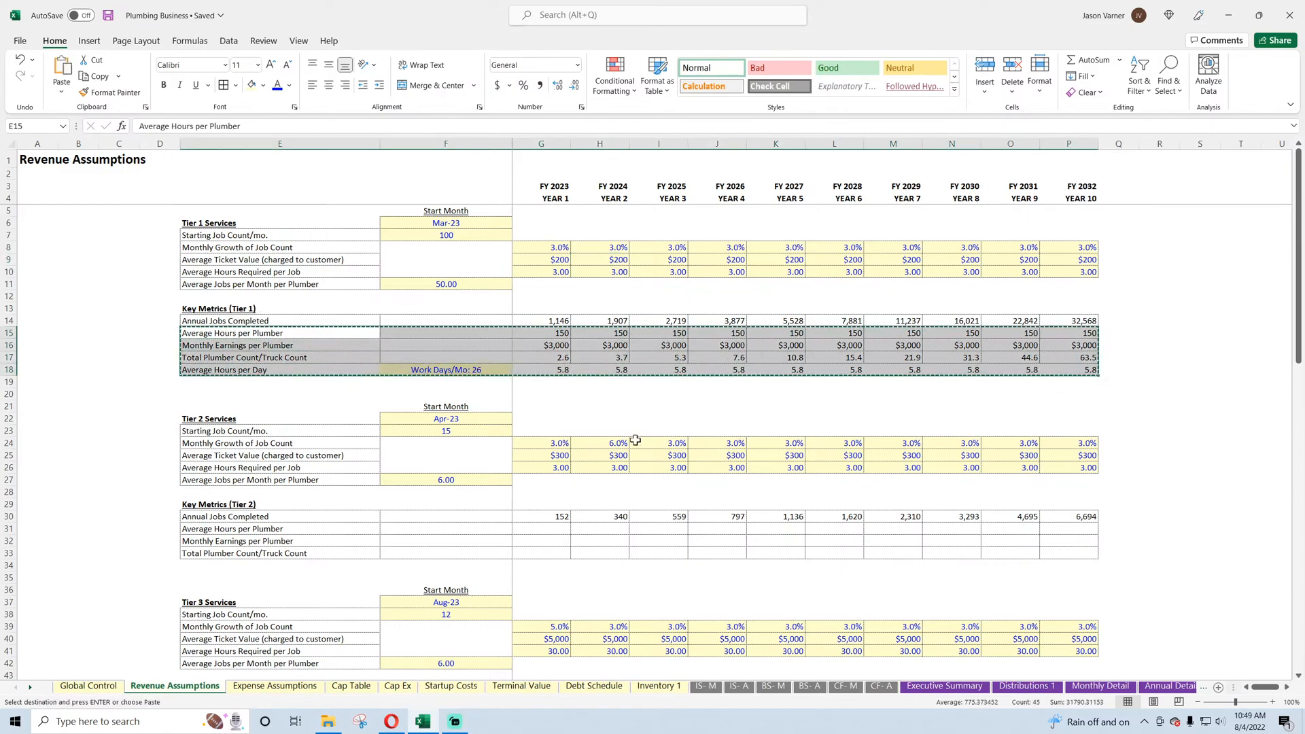
pyautogui.click(221, 529)
pyautogui.hotkey('ctrl', 'v')
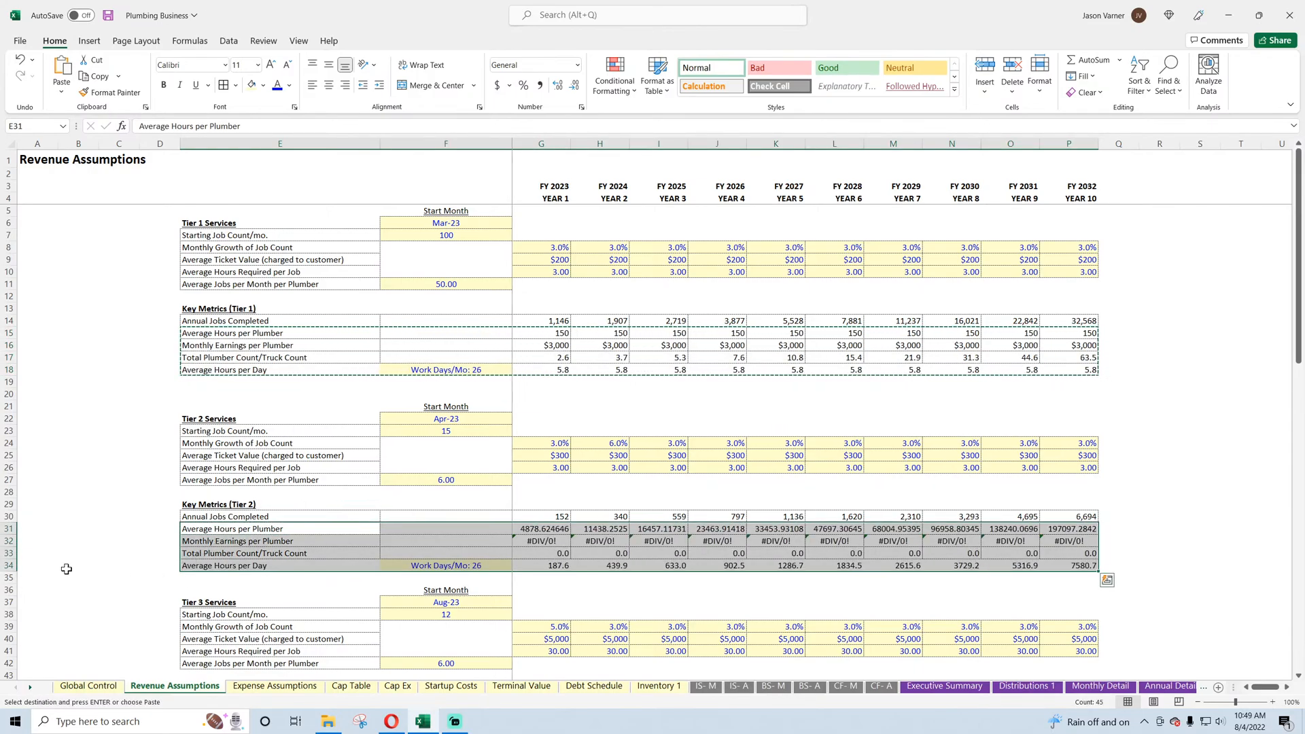
# - Insert a blank row at row 36, between the Tier 2 key metrics and the Tier 3 Services block
pyautogui.rightClick(12, 589)
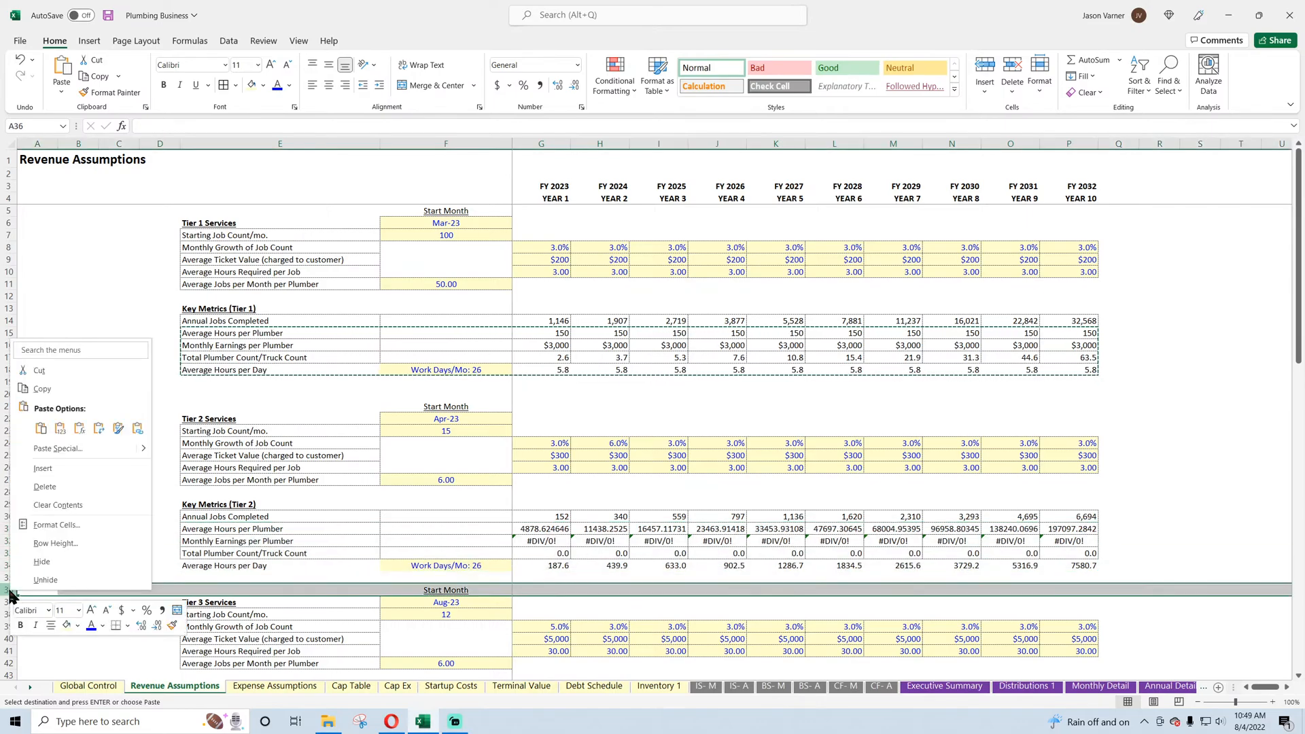
pyautogui.click(53, 468)
pyautogui.click(53, 467)
pyautogui.scroll(-4, 53, 471)
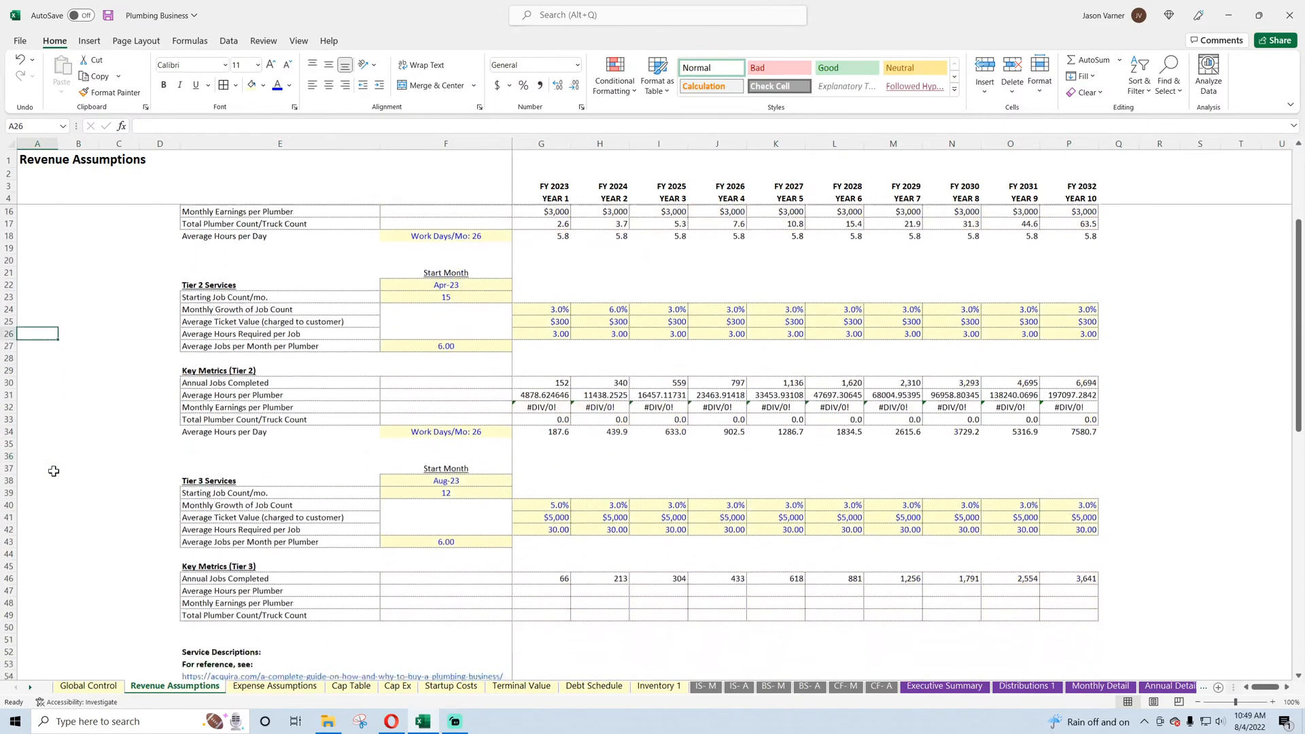
pyautogui.click(197, 590)
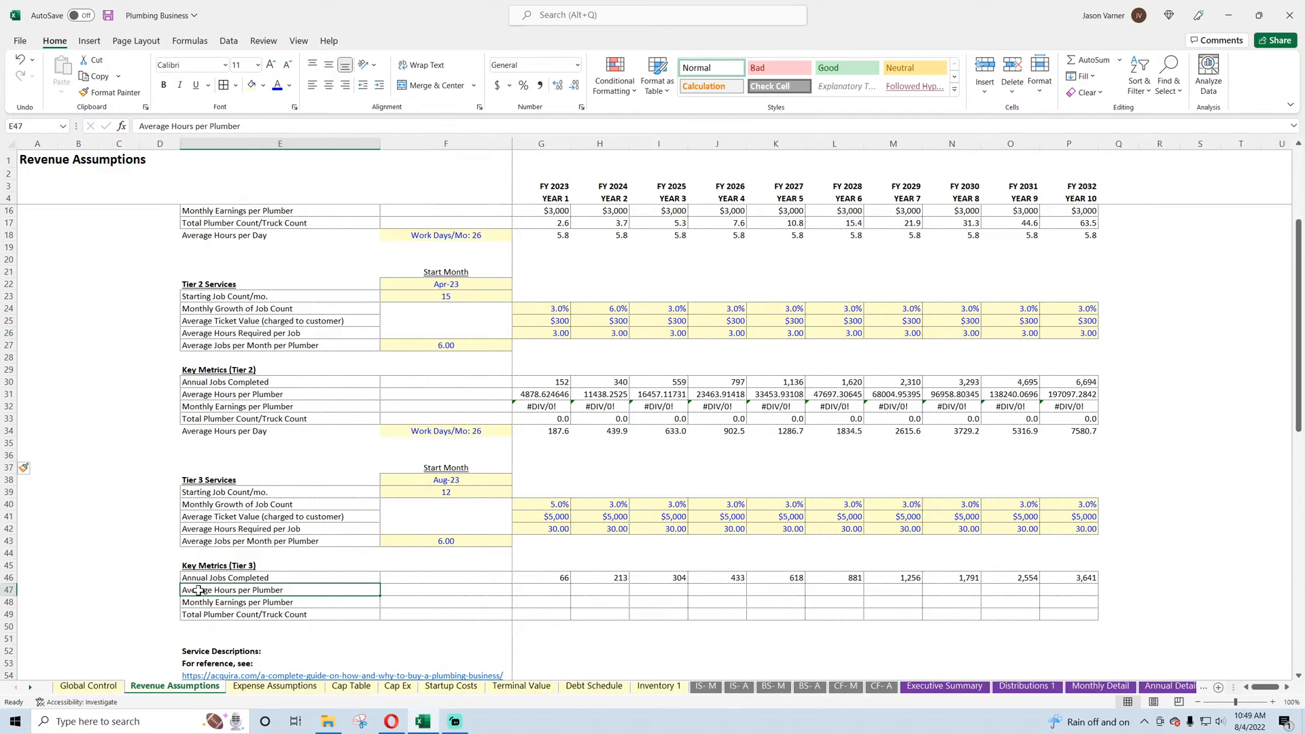
pyautogui.click(136, 484)
pyautogui.scroll(4, 132, 383)
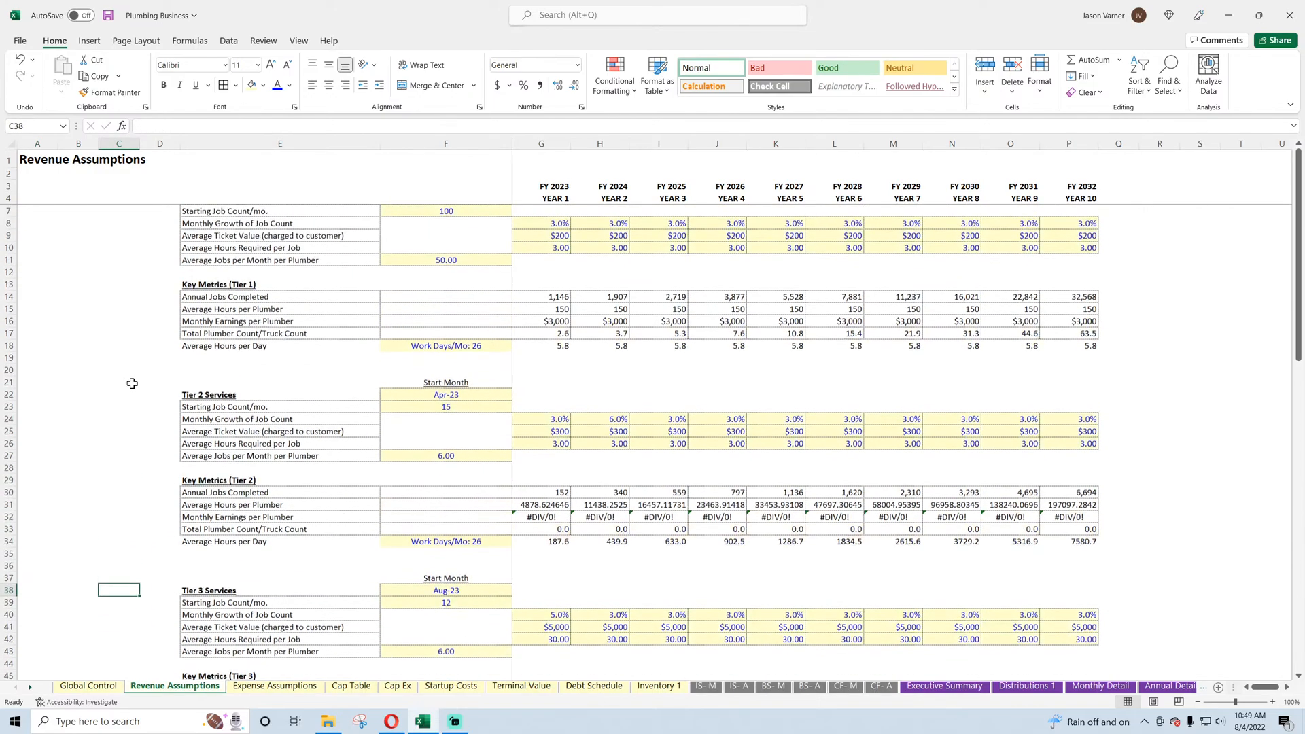
pyautogui.scroll(-4, 132, 383)
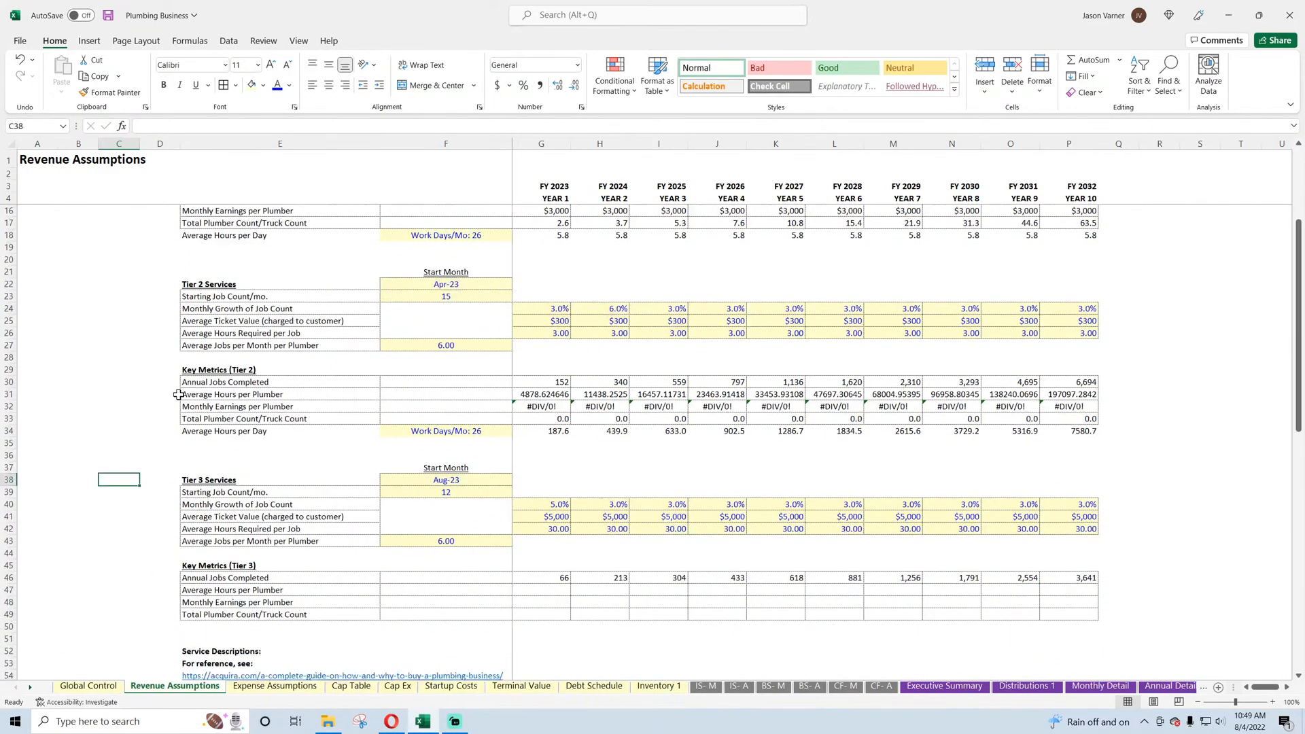
# - Replace the Tier 1 Average Hours per Plumber formula in G15 with =$F11*G10 and fill it across to P15
pyautogui.click(535, 394)
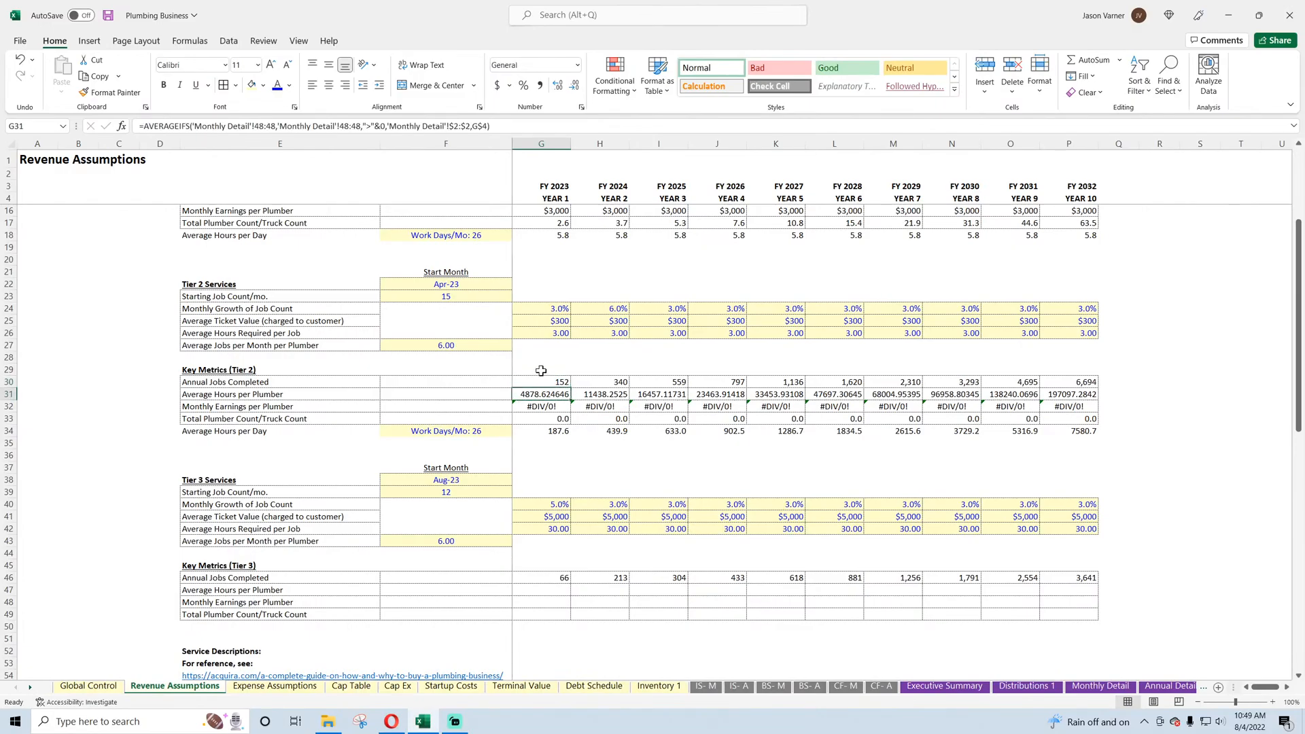
pyautogui.scroll(4, 542, 322)
pyautogui.click(549, 331)
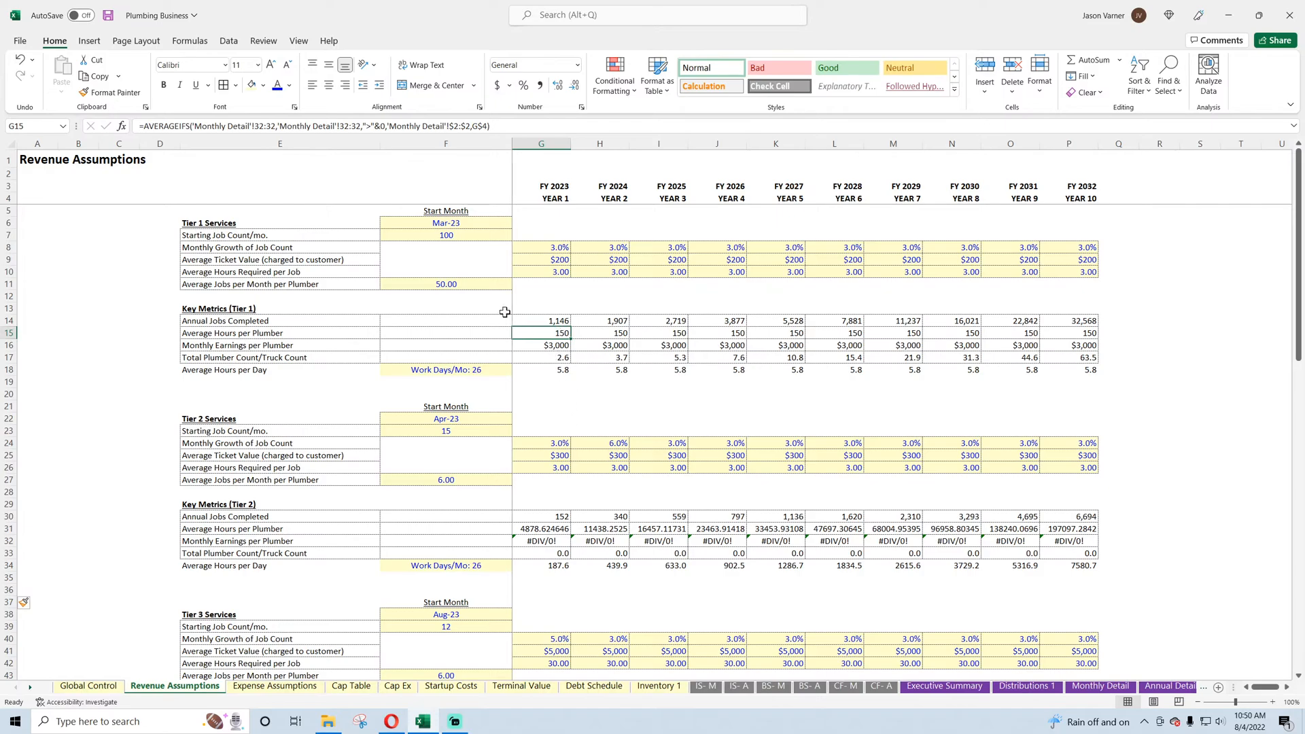
pyautogui.write('=')
pyautogui.click(476, 290)
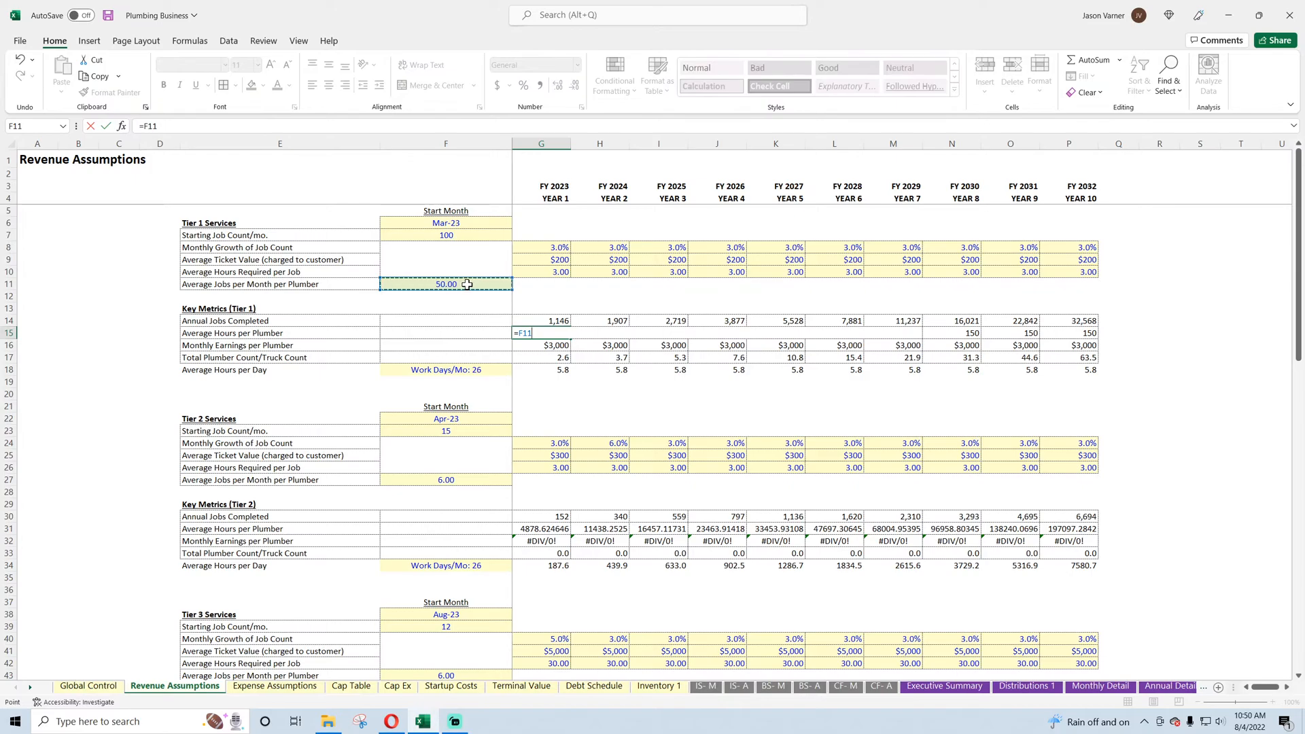
pyautogui.write('*')
pyautogui.click(557, 271)
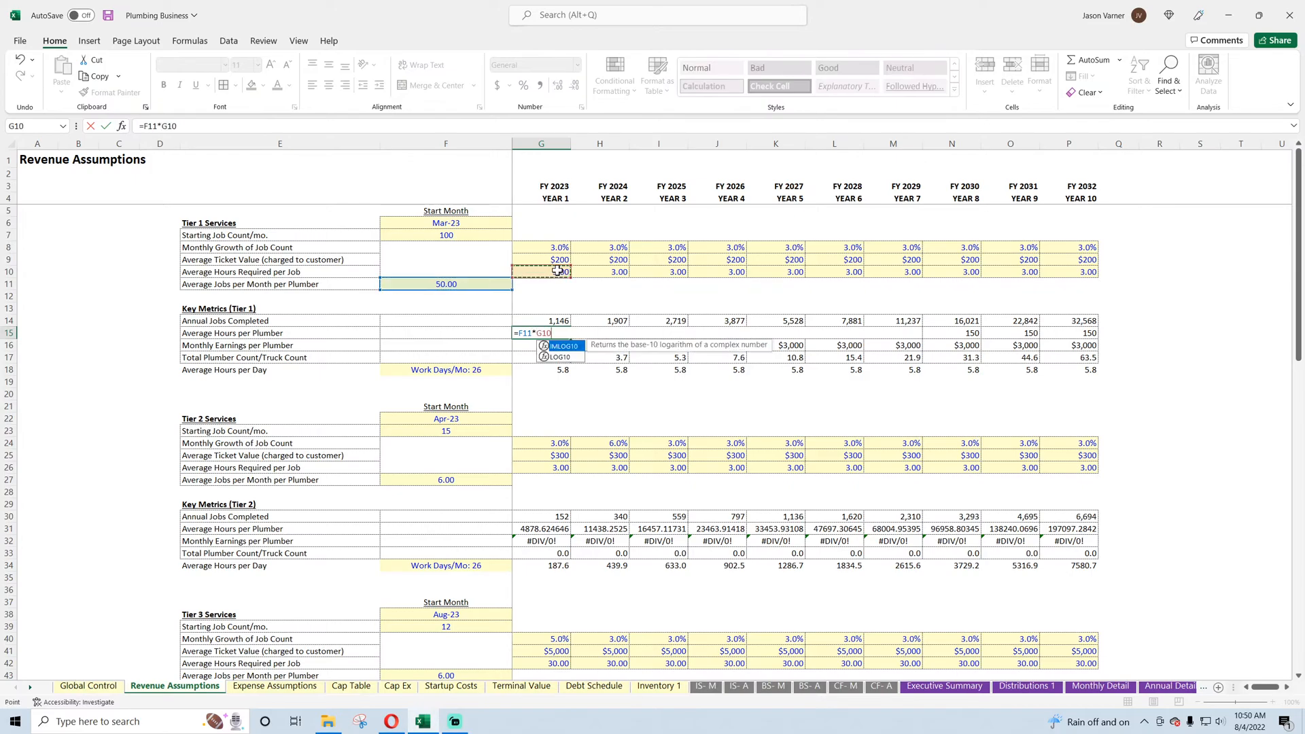
pyautogui.click(154, 130)
pyautogui.write('$')
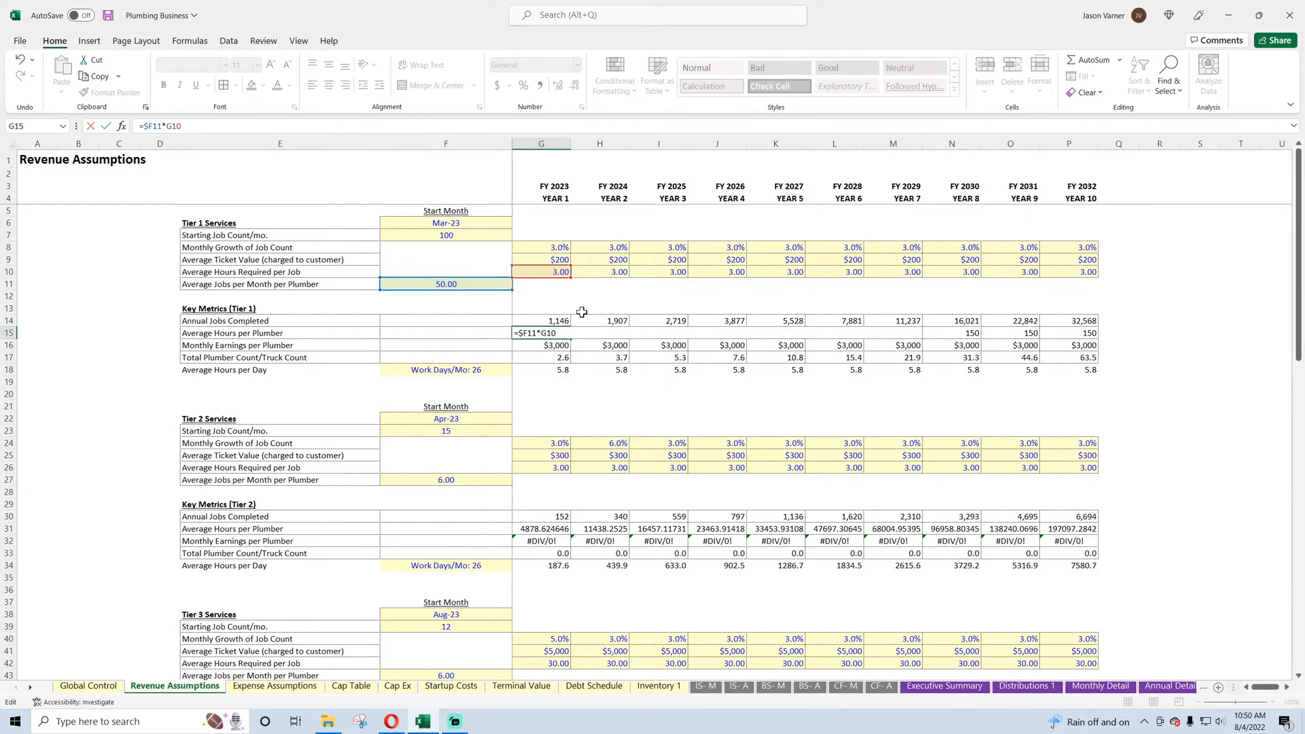
pyautogui.press('Return')
pyautogui.click(547, 333)
pyautogui.moveTo(570, 339); pyautogui.dragTo(1087, 338)
# - Copy the Tier 1 Average Hours per Plumber formulas into G31:P31 for Tier 2 and check the cell references
pyautogui.hotkey('ctrl', 'c')
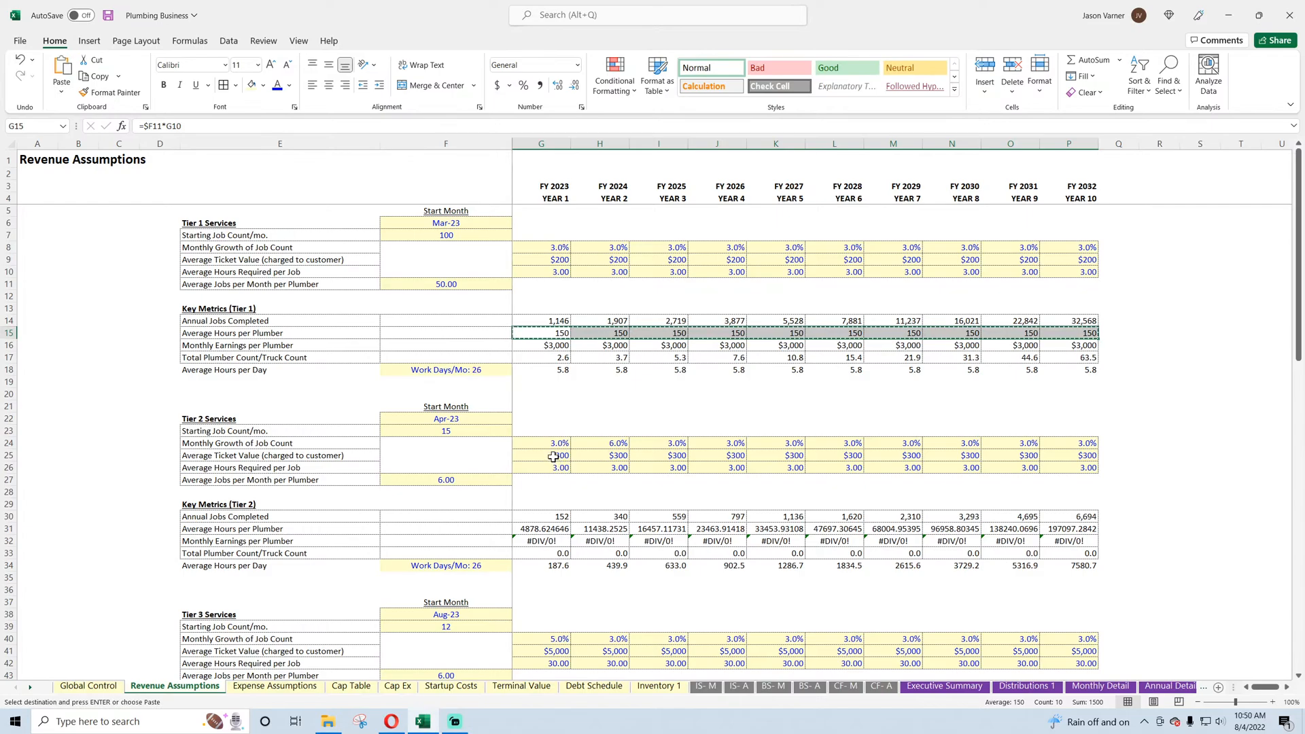
pyautogui.moveTo(552, 529); pyautogui.dragTo(1087, 529)
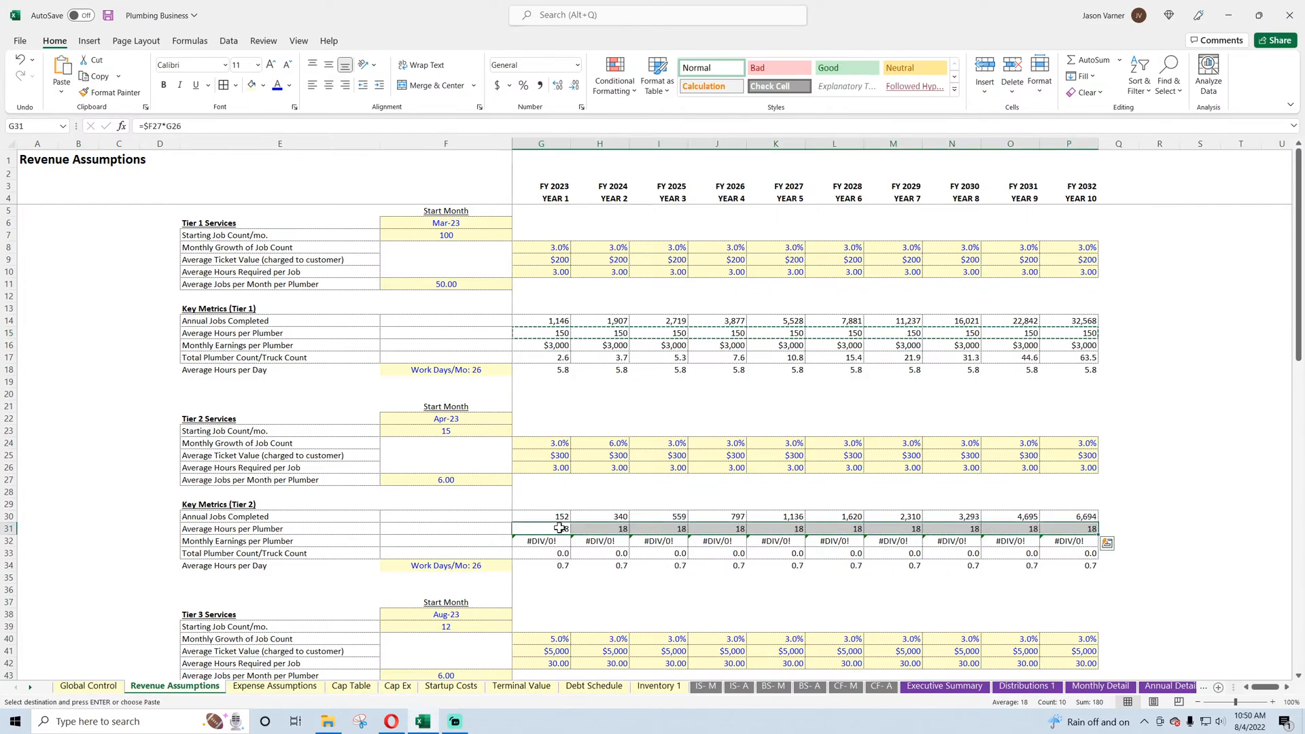
pyautogui.press('Return')
pyautogui.doubleClick(559, 528)
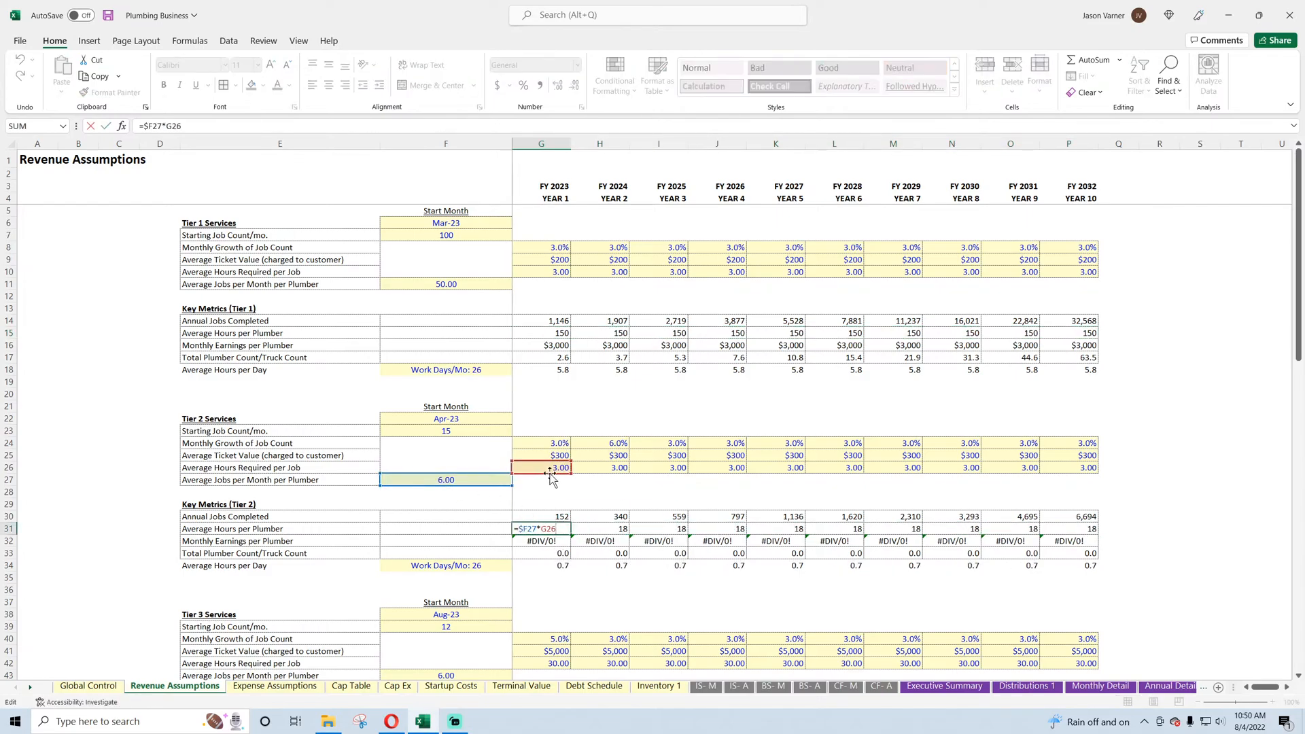
pyautogui.press('Return')
pyautogui.doubleClick(616, 530)
pyautogui.press('Return')
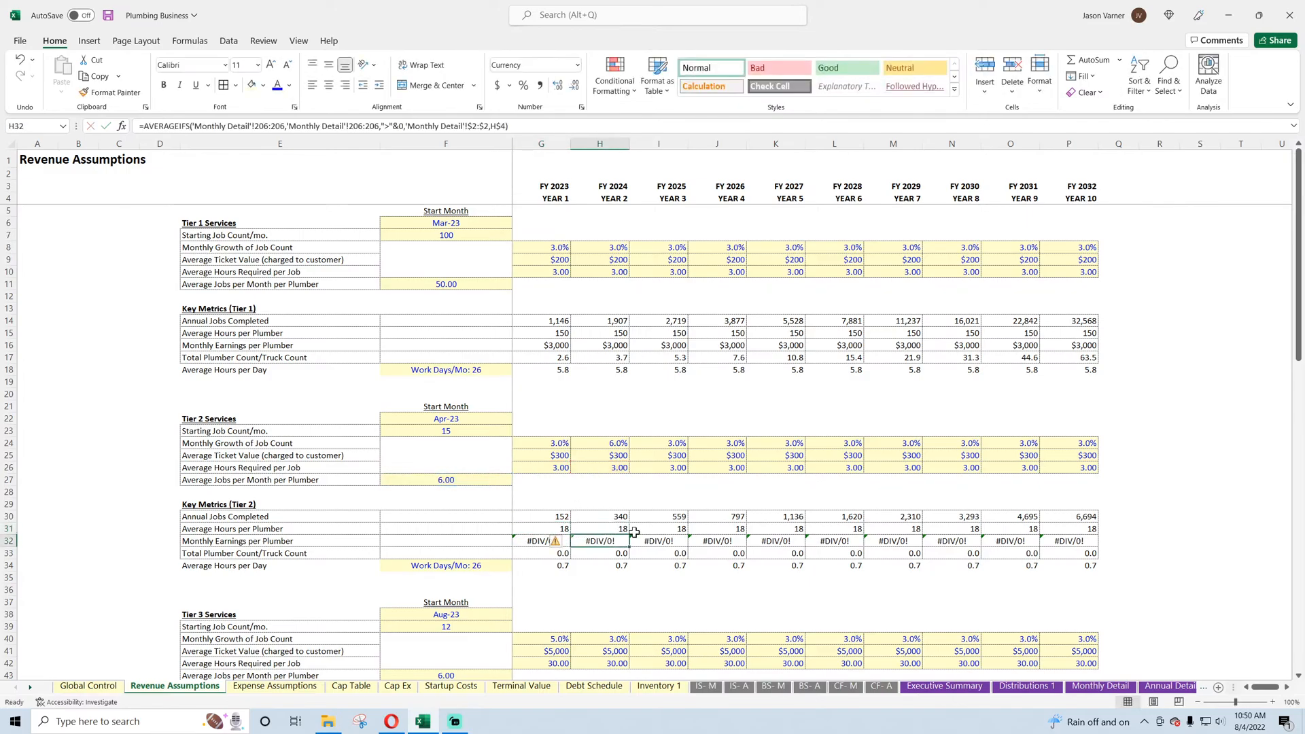
# - Look up the Tier 2 wages row on Monthly Detail and change the average range in G32's AVERAGEIFS to 'Monthly Detail'!191:191
pyautogui.click(544, 545)
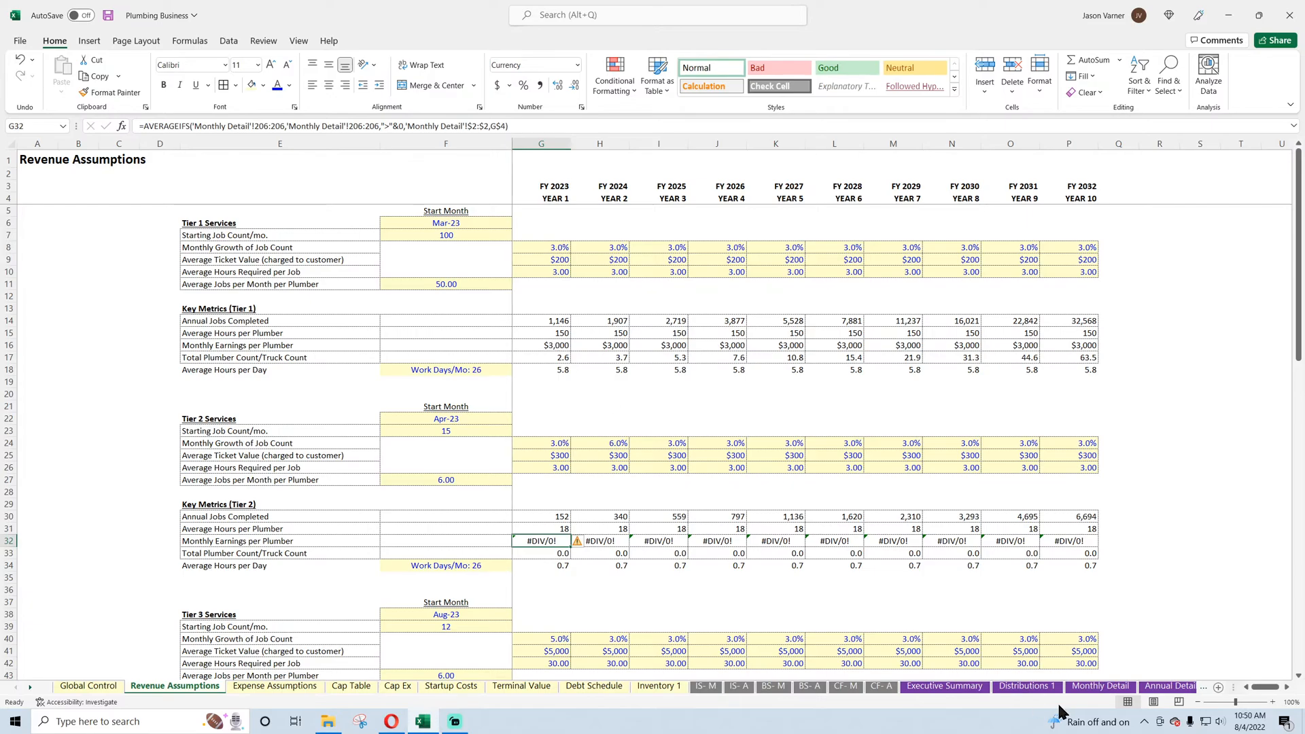
pyautogui.click(1097, 686)
pyautogui.click(394, 402)
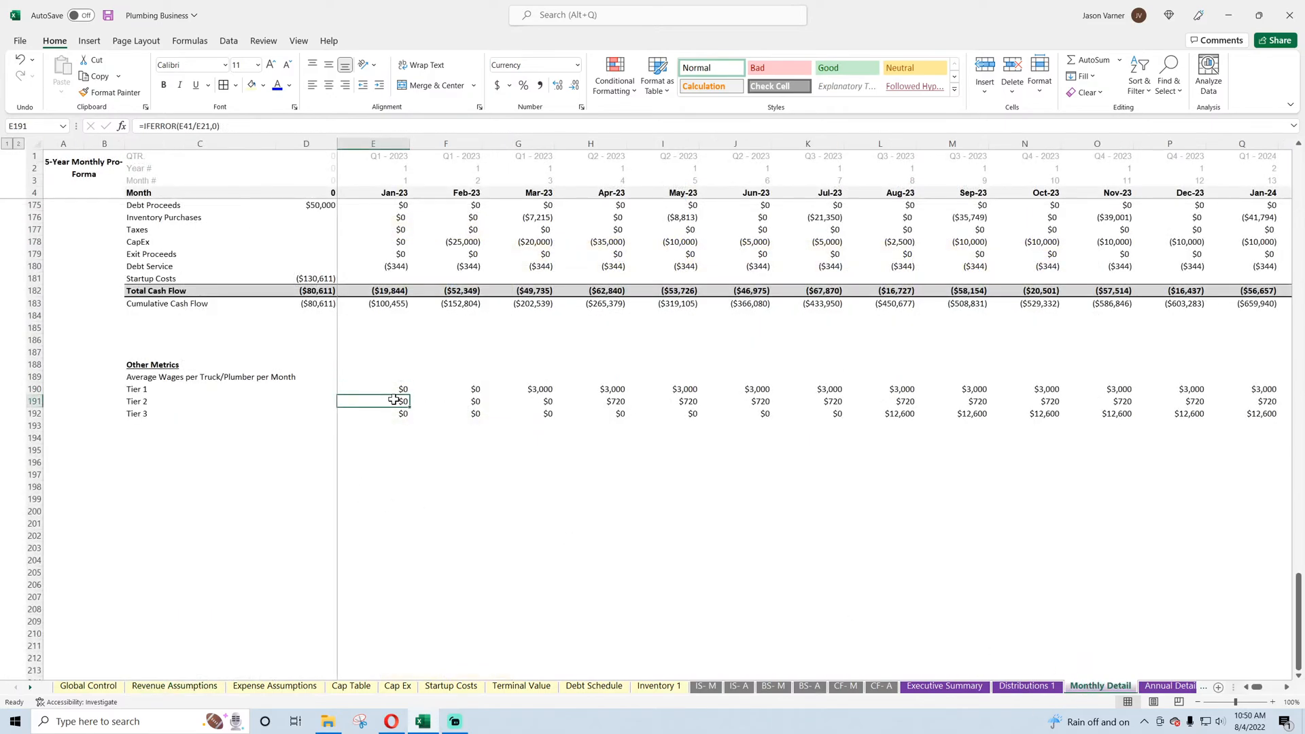
pyautogui.click(179, 687)
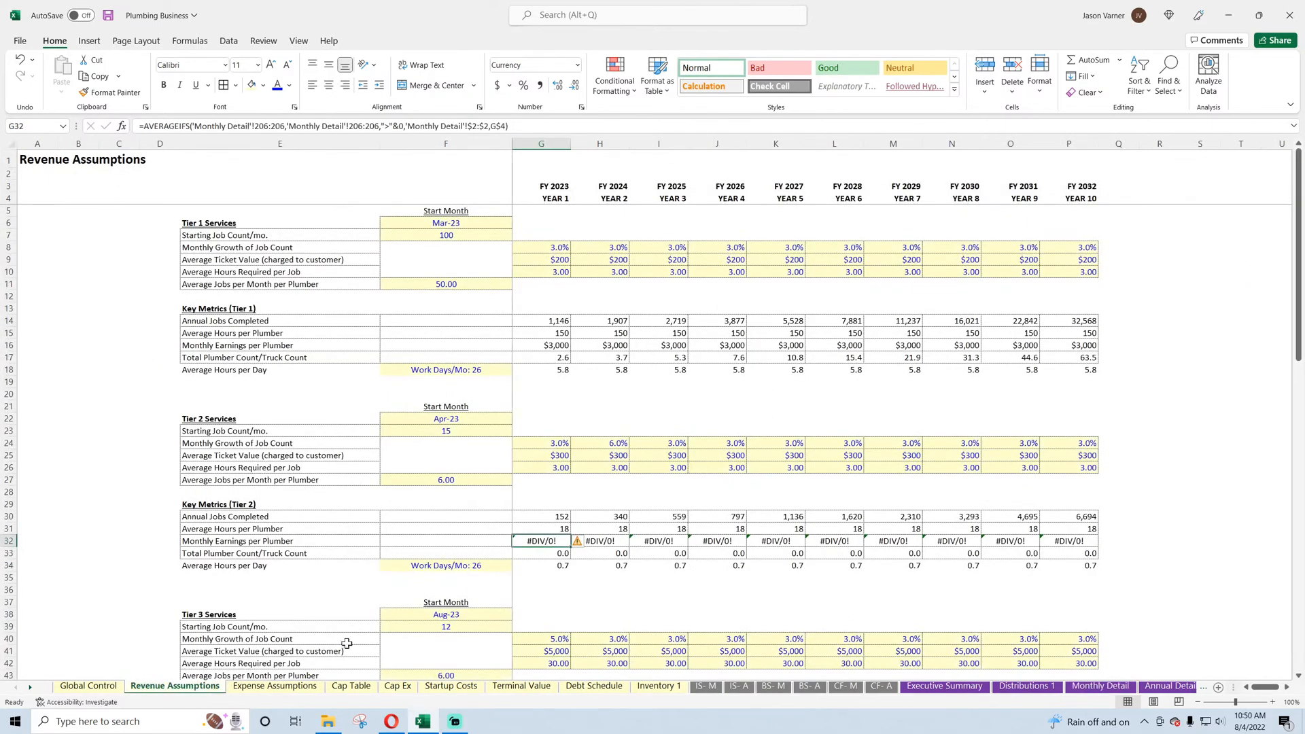
pyautogui.click(254, 126)
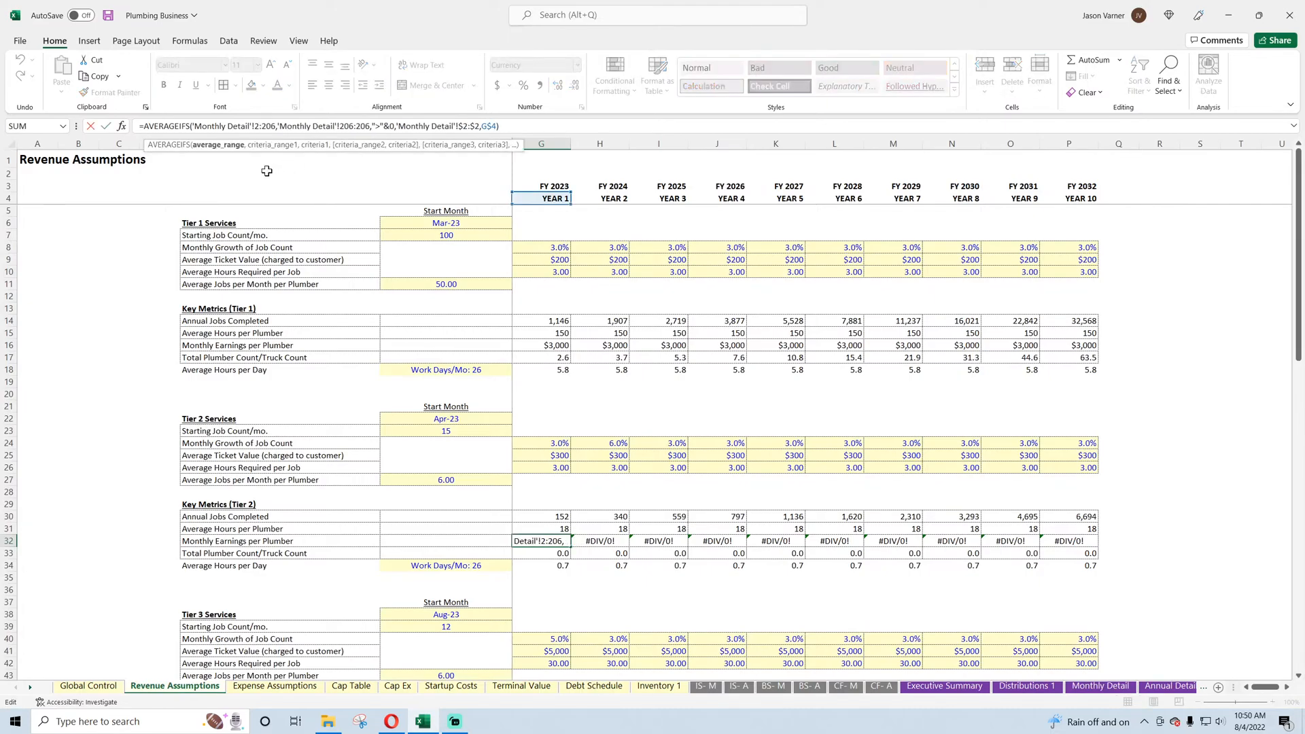
pyautogui.write('209')
pyautogui.press('BackSpace')
pyautogui.press('BackSpace')
pyautogui.press('BackSpace')
pyautogui.write('191:')
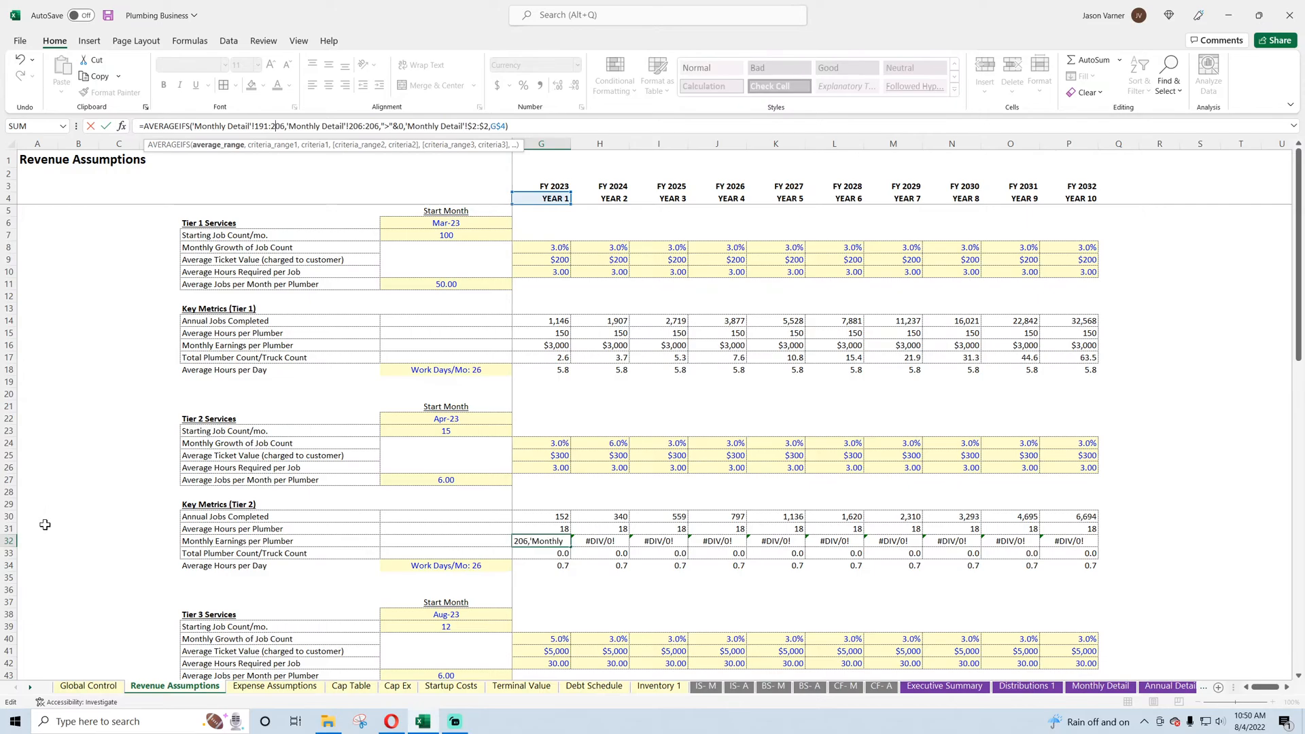
pyautogui.press('Delete')
pyautogui.press('Delete')
pyautogui.press('Delete')
pyautogui.write('191')
# - Change the first criteria range in G32's AVERAGEIFS formula to 'Monthly Detail'!191:191
pyautogui.press('Right')
pyautogui.press('Right')
pyautogui.press('Right')
pyautogui.press('Right')
pyautogui.press('Right')
pyautogui.press('Right')
pyautogui.press('Right')
pyautogui.press('Right')
pyautogui.press('Right')
pyautogui.press('Right')
pyautogui.press('Right')
pyautogui.press('Right')
pyautogui.press('Right')
pyautogui.press('Right')
pyautogui.press('BackSpace')
pyautogui.press('BackSpace')
pyautogui.press('BackSpace')
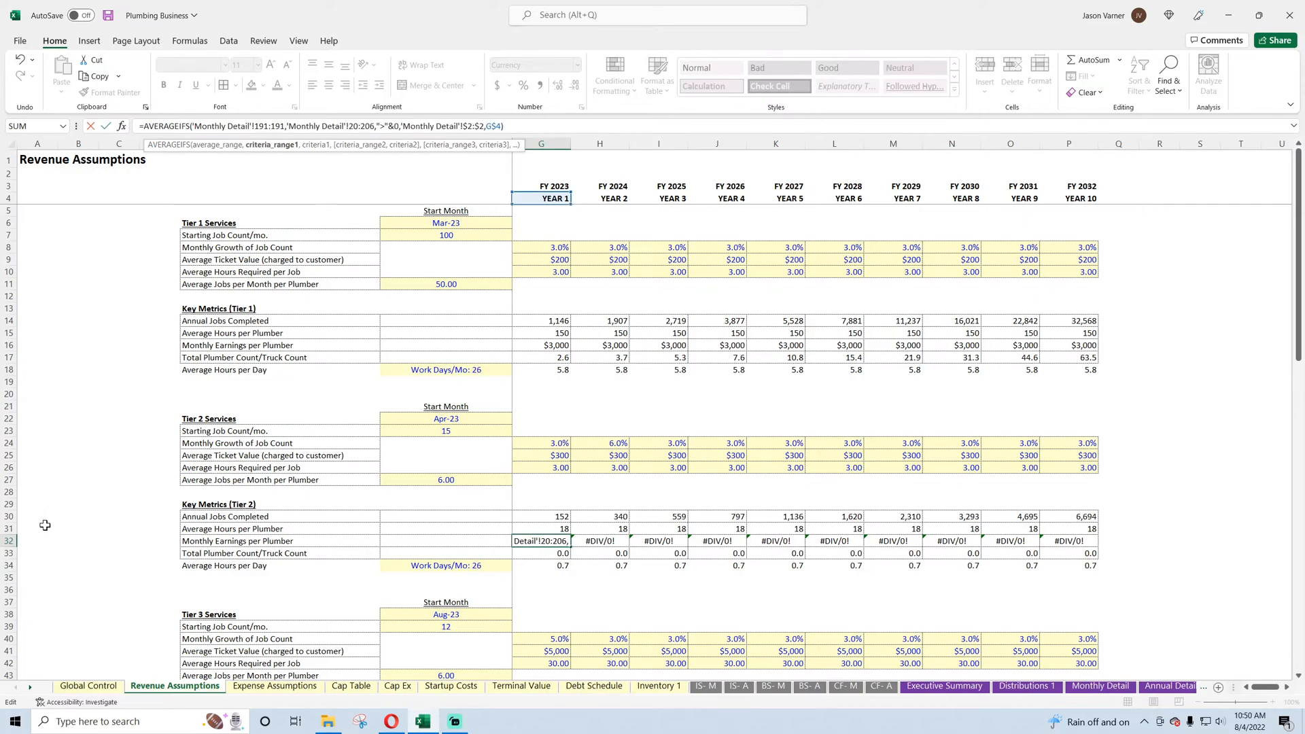
pyautogui.write('191')
pyautogui.press('Right')
pyautogui.press('Right')
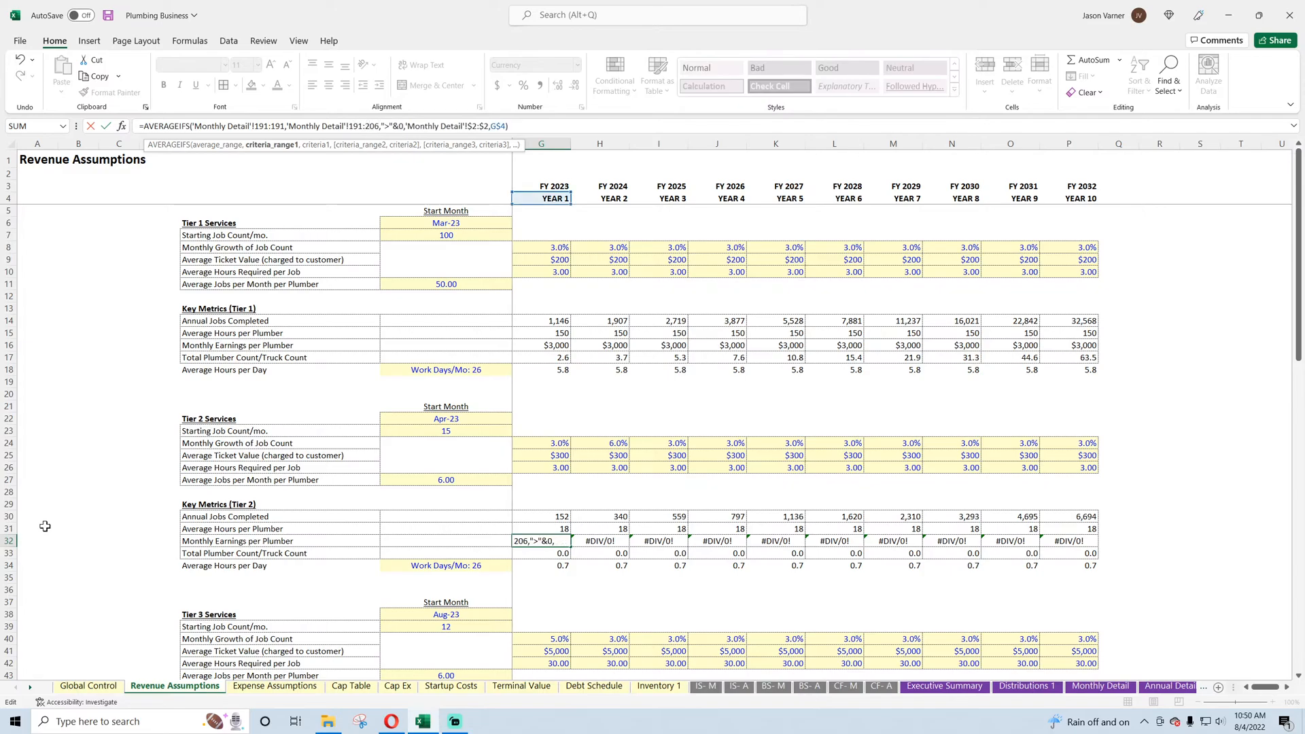
pyautogui.press('Return')
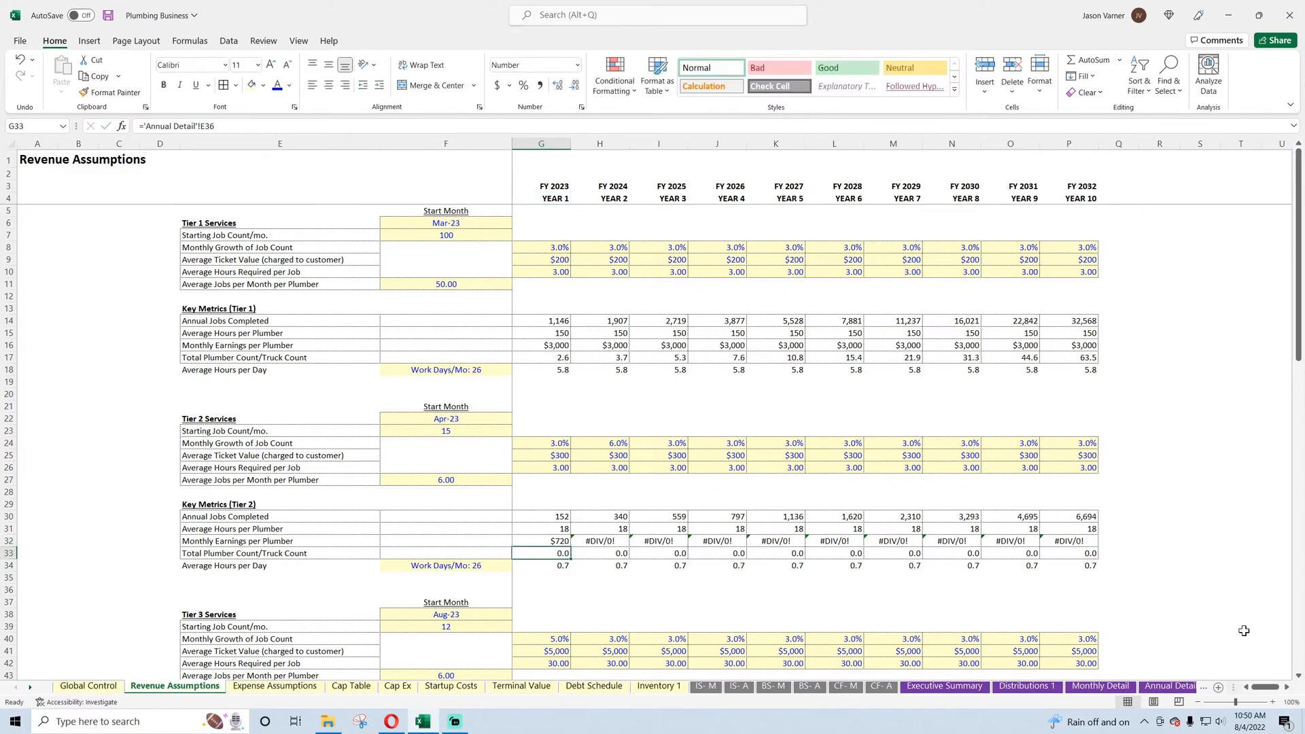
# - Fill the Tier 2 Monthly Earnings per Plumber formula from G32 across to P32 and save the workbook
pyautogui.click(551, 541)
pyautogui.moveTo(571, 547); pyautogui.dragTo(1071, 554)
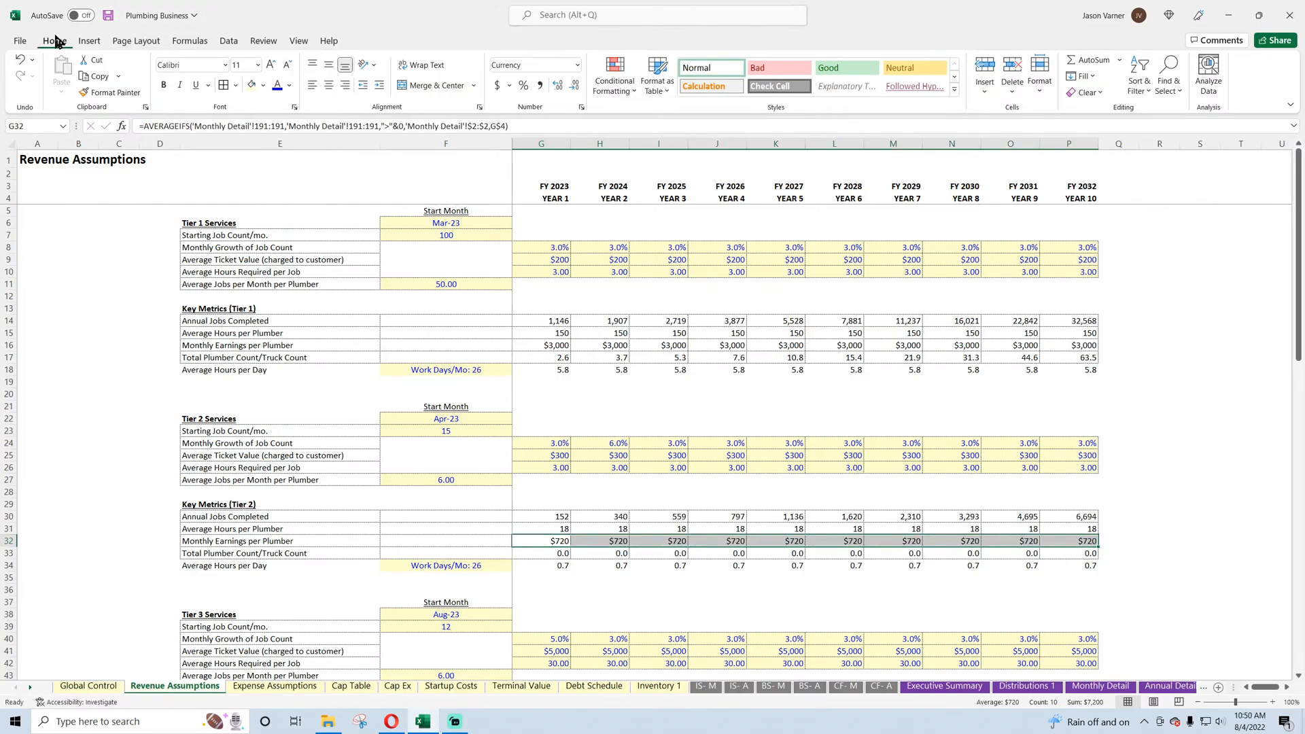
pyautogui.click(108, 16)
pyautogui.click(552, 542)
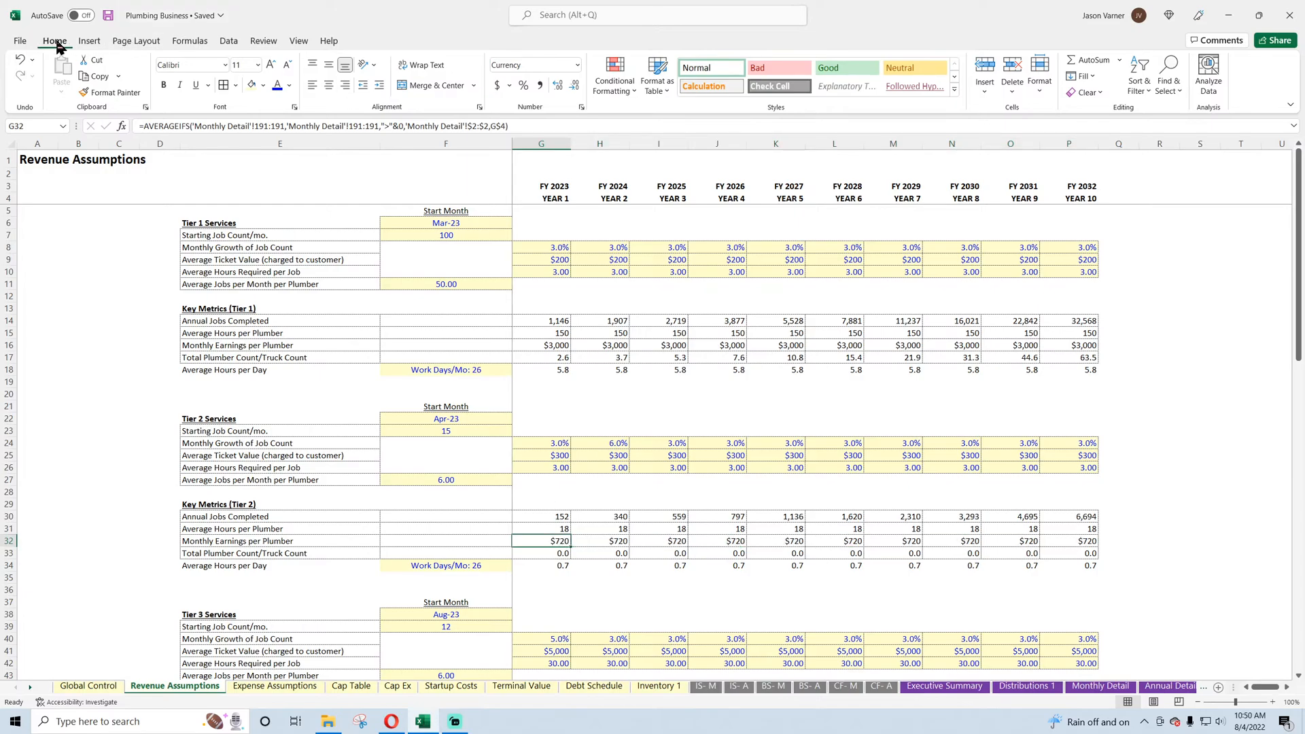
pyautogui.scroll(-4, 647, 436)
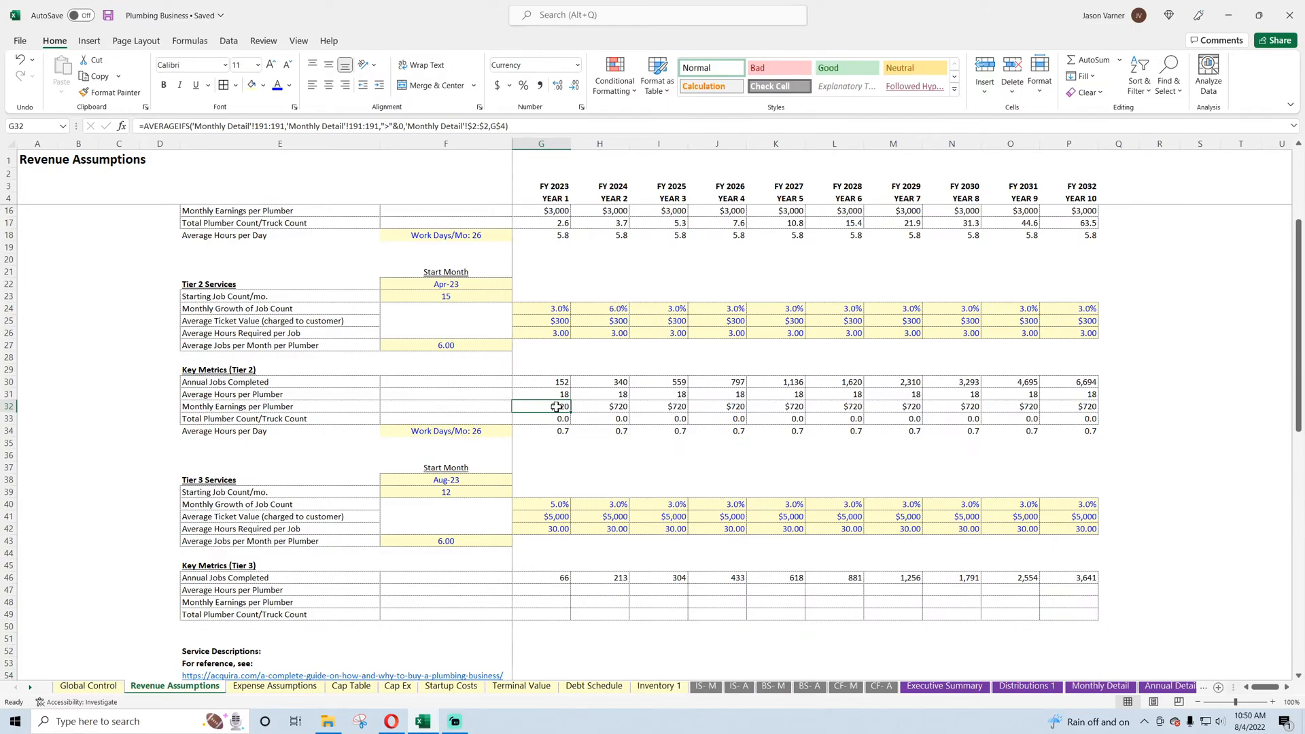
pyautogui.click(621, 409)
pyautogui.click(665, 407)
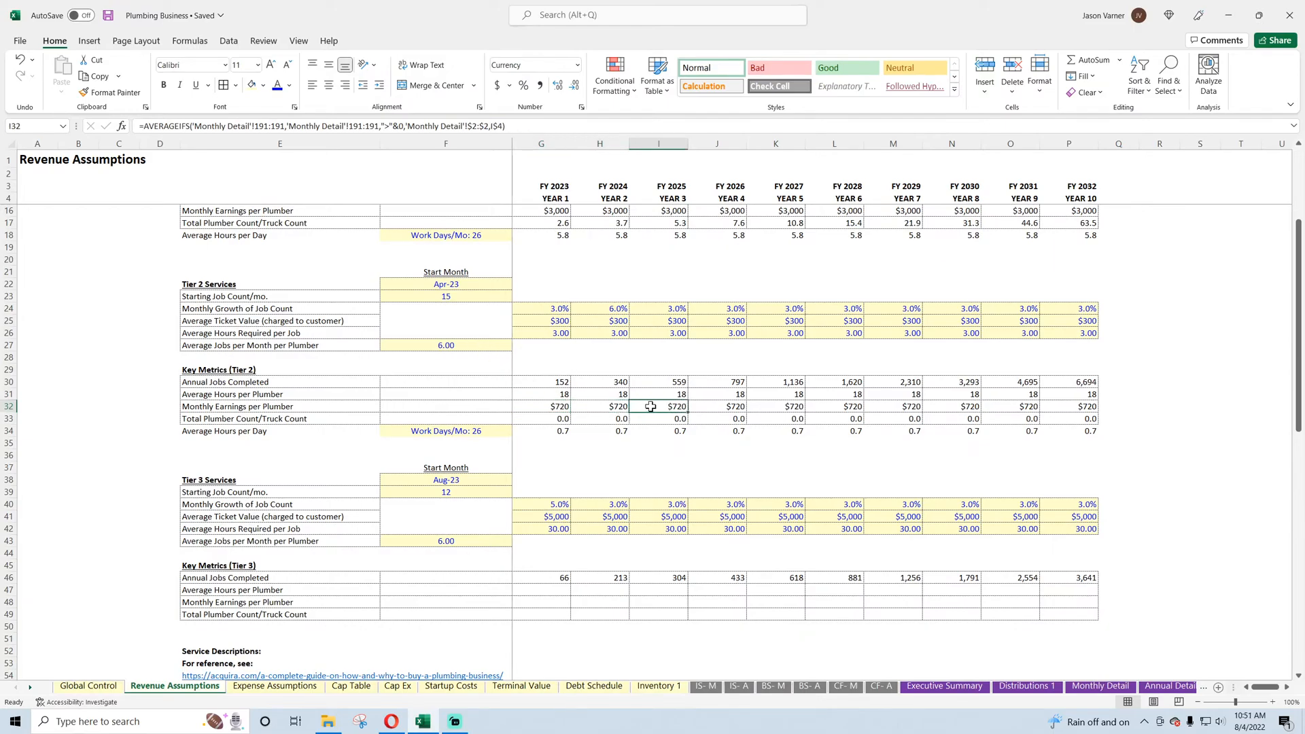
# - Link the Tier 2 Total Plumber Count/Truck Count in G33 to the FY 2023 Tier 2 headcount with ='Annual Detail'!E21
pyautogui.click(554, 421)
pyautogui.write("='Annual Detail'!E36")
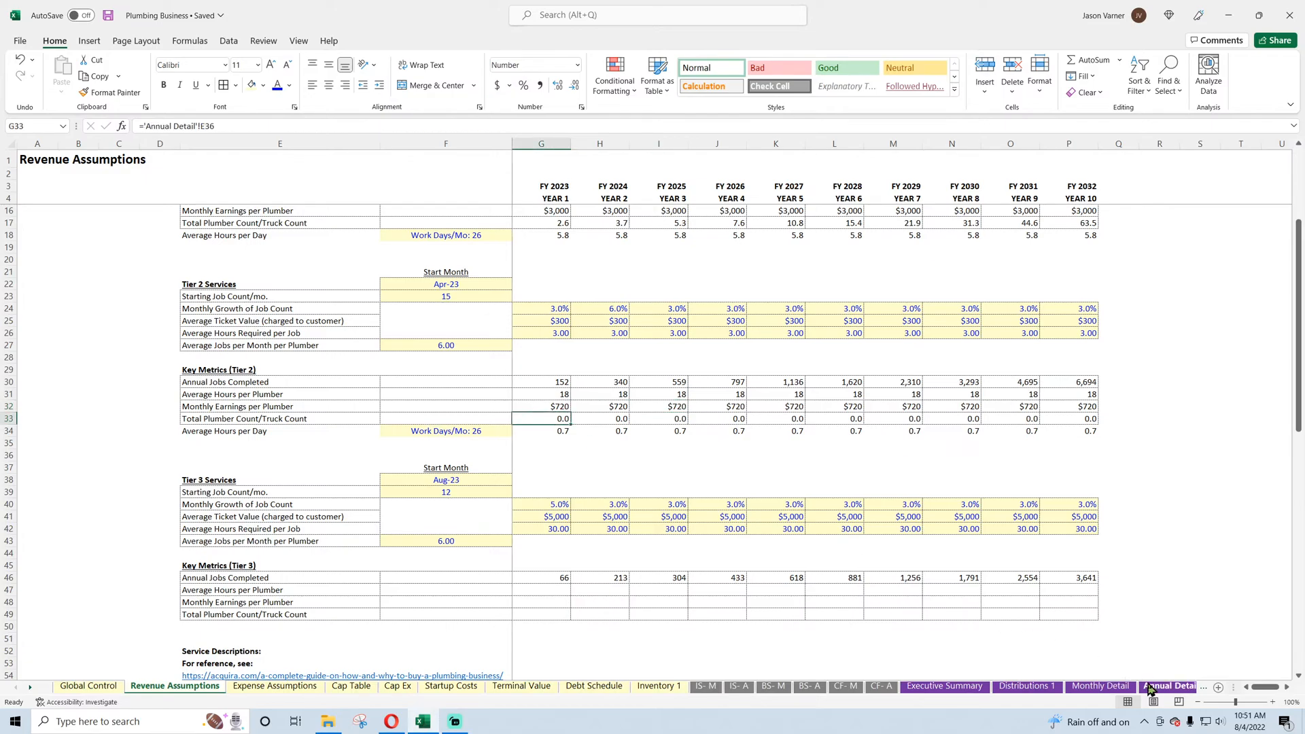
pyautogui.click(1169, 685)
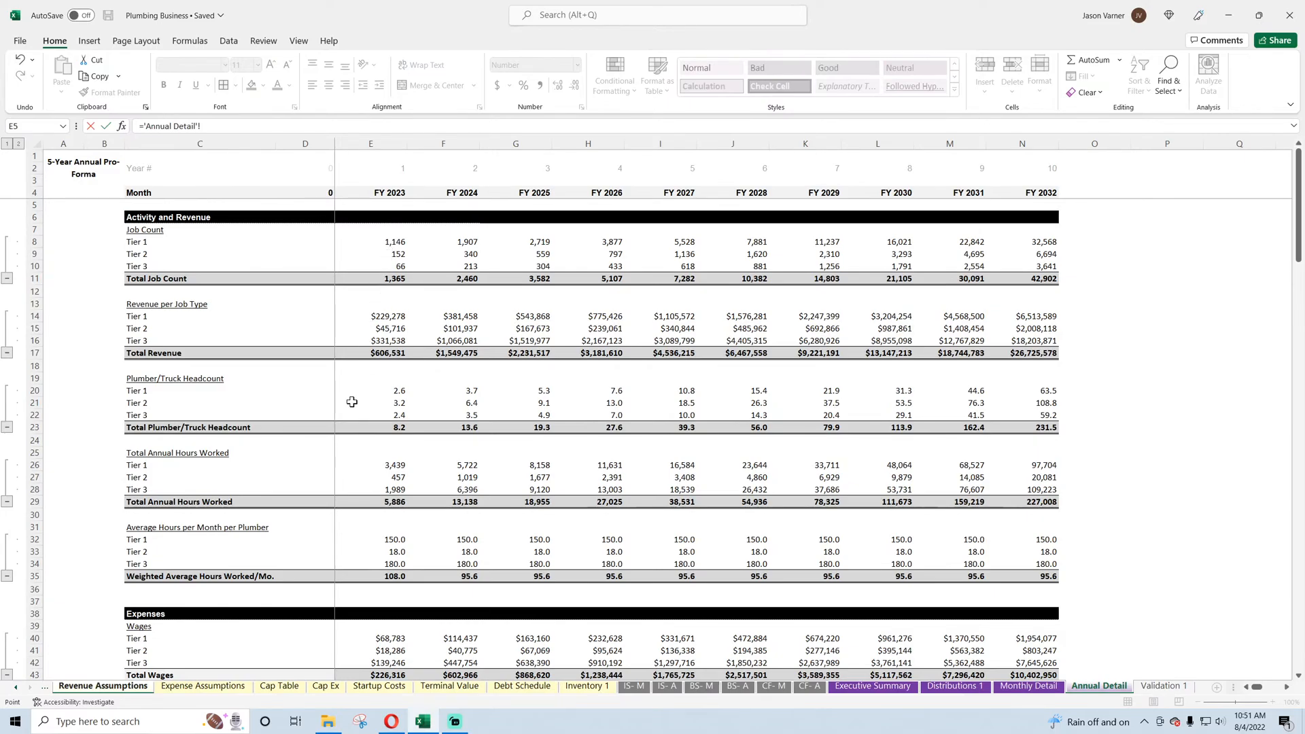
pyautogui.click(393, 405)
pyautogui.press('Return')
# - Fill the Tier 2 plumber count link from G33 across to P33 and check the Average Hours per Day formula in G34
pyautogui.click(565, 418)
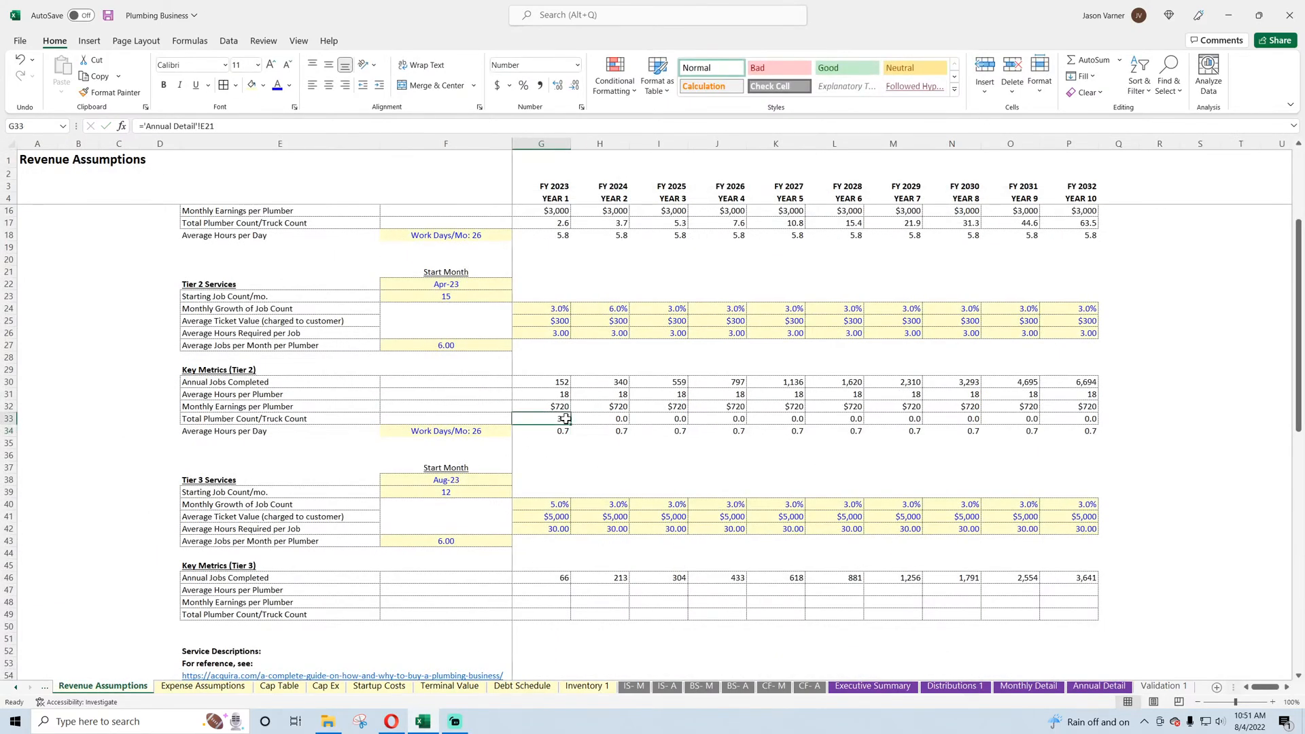
pyautogui.moveTo(571, 421); pyautogui.dragTo(1098, 435)
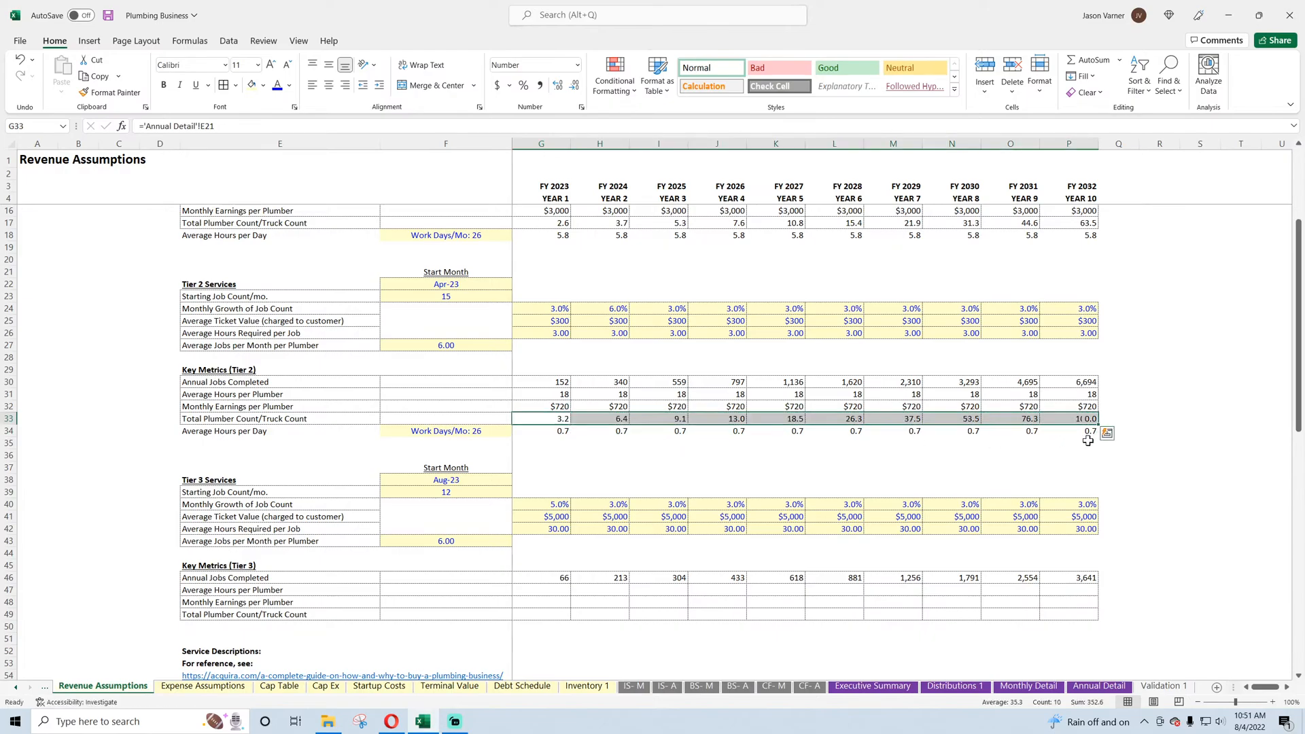
pyautogui.scroll(4, 765, 436)
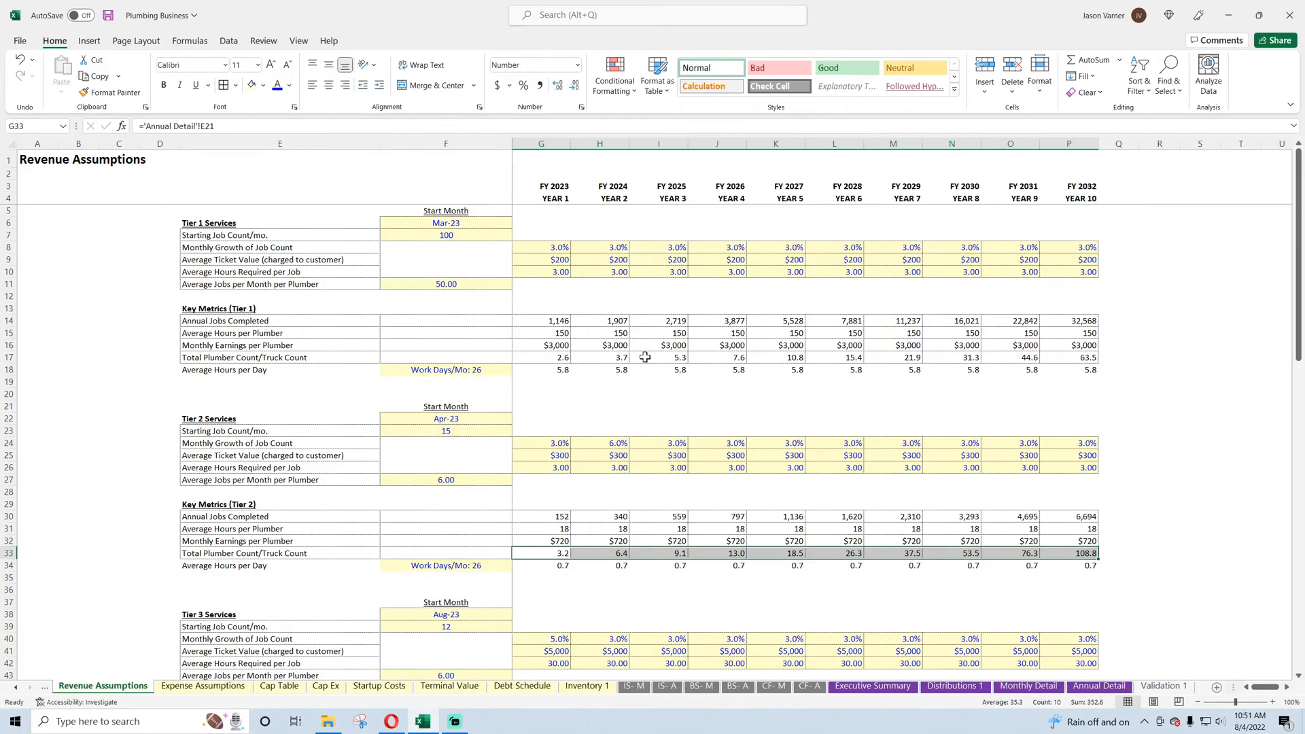
pyautogui.scroll(-4, 658, 381)
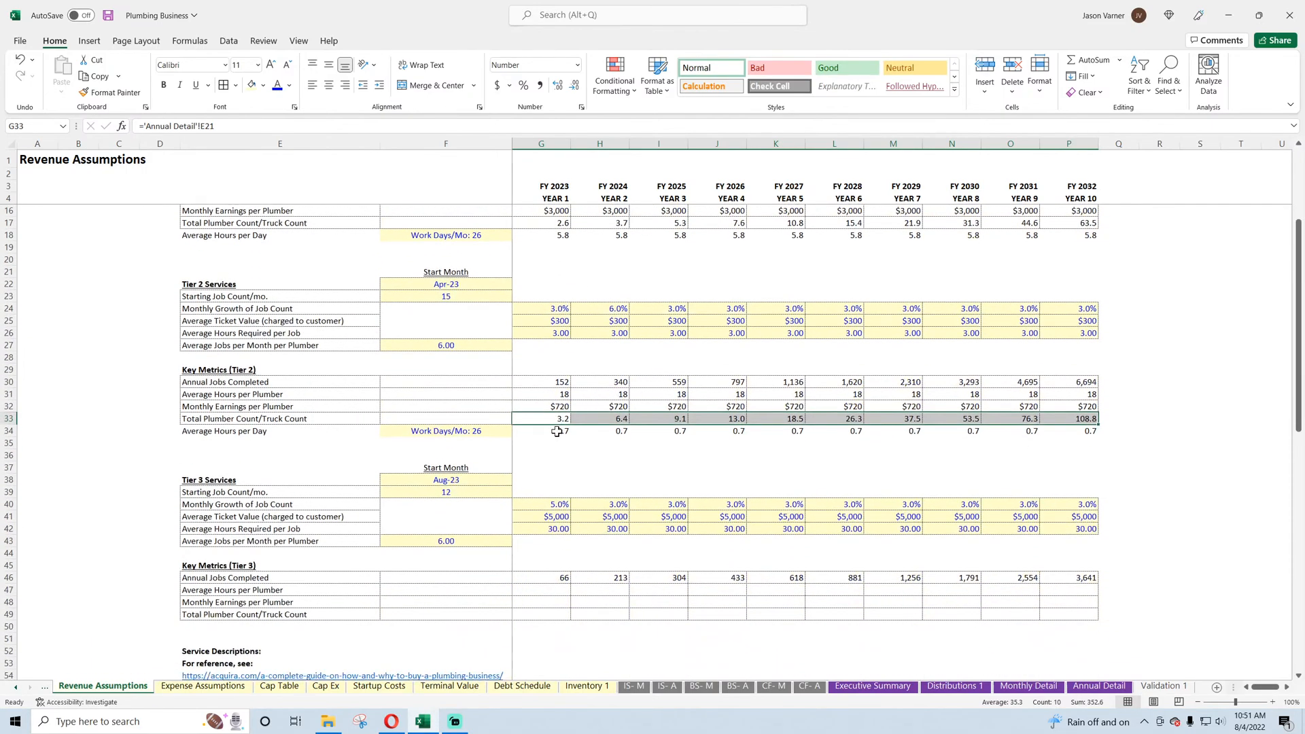
pyautogui.doubleClick(557, 432)
pyautogui.press('Return')
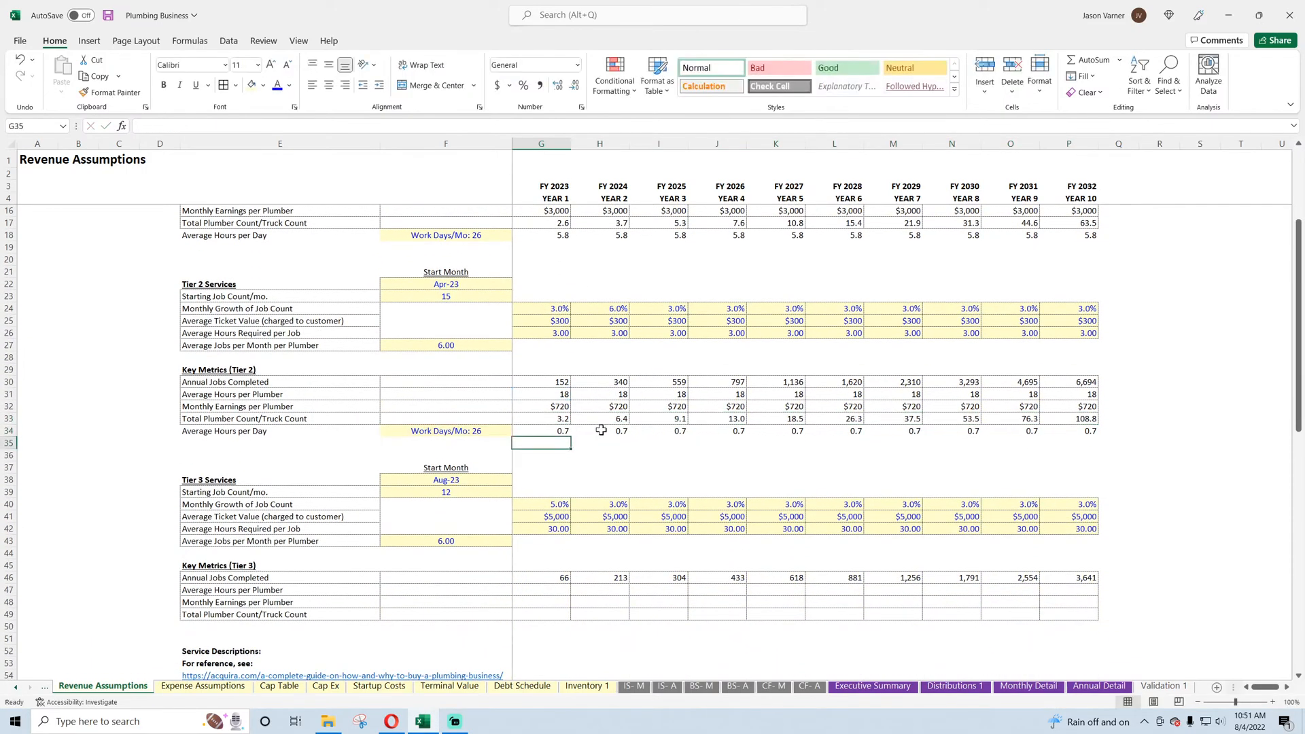
# - Check the Tier 2 Average Hours per Day formula for FY 2025 in I34 and save the workbook
pyautogui.click(605, 430)
pyautogui.doubleClick(671, 430)
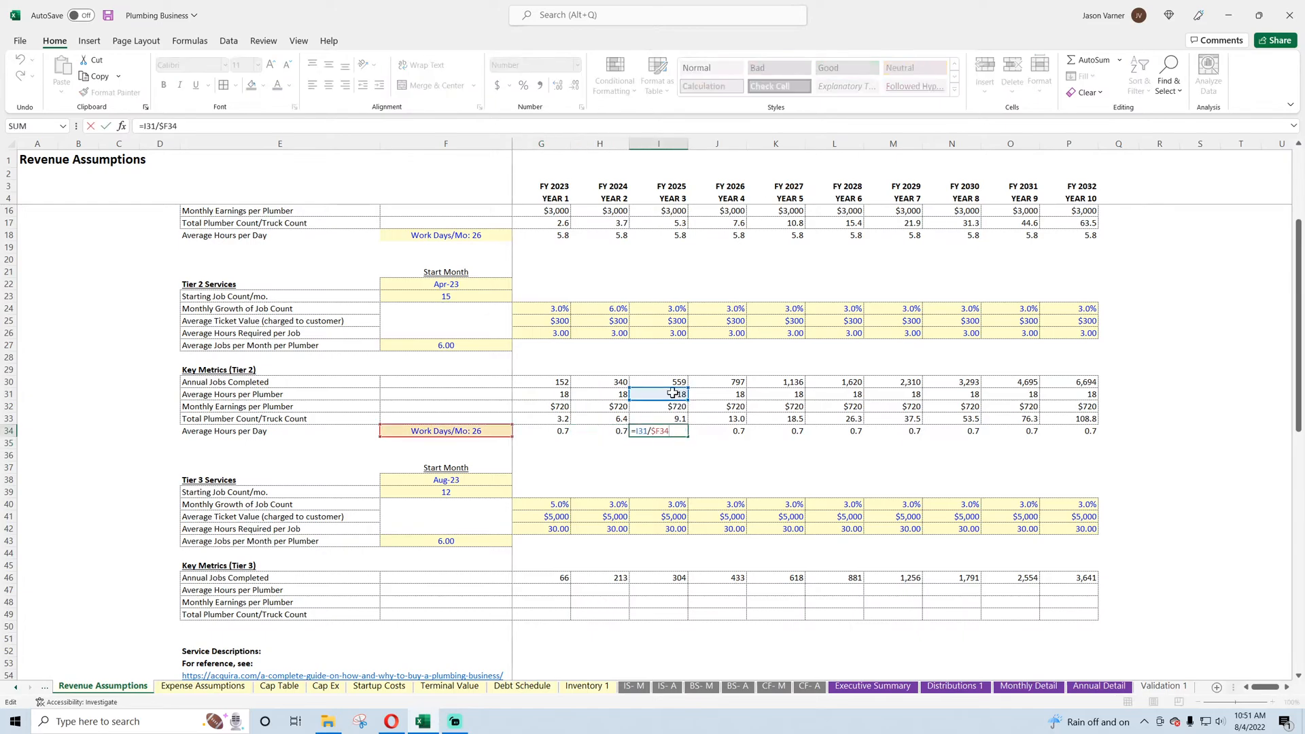
pyautogui.press('Return')
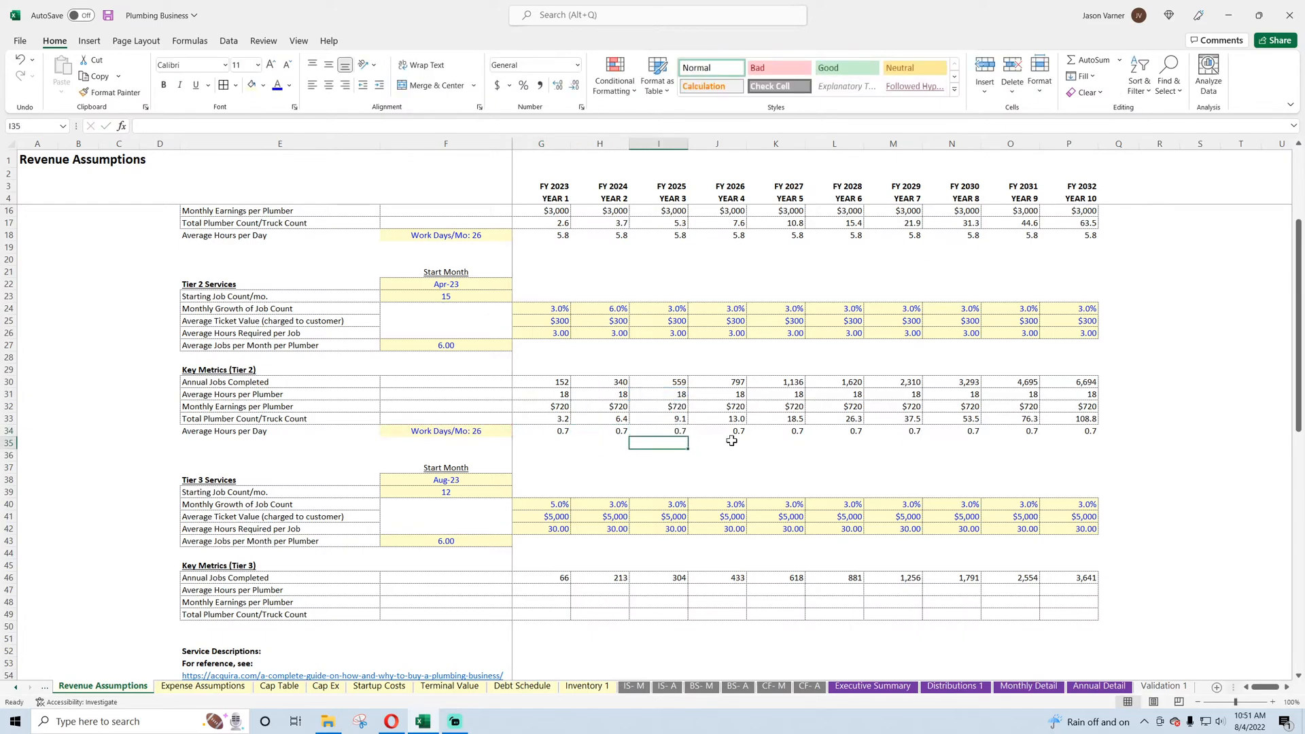
pyautogui.click(109, 15)
# - Insert a blank row at row 51, above the Service Descriptions section
pyautogui.scroll(-4, 656, 383)
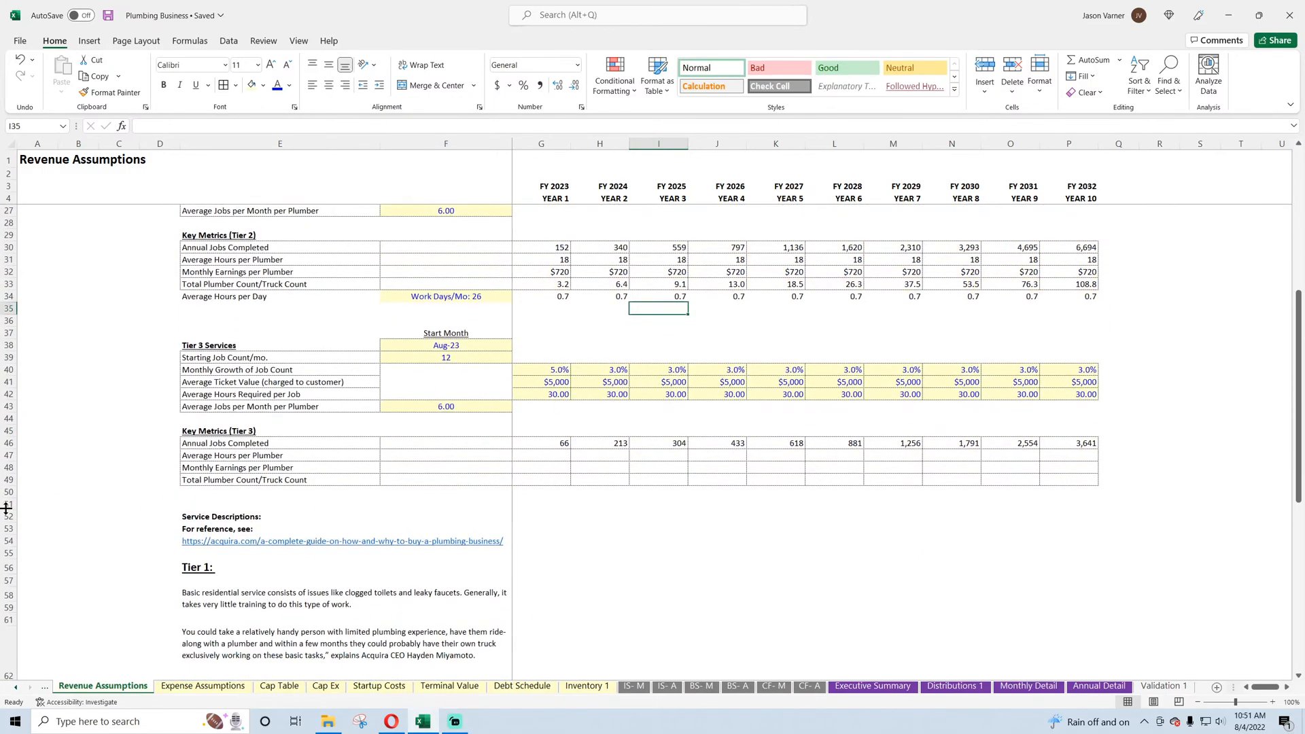
pyautogui.rightClick(6, 508)
pyautogui.click(50, 383)
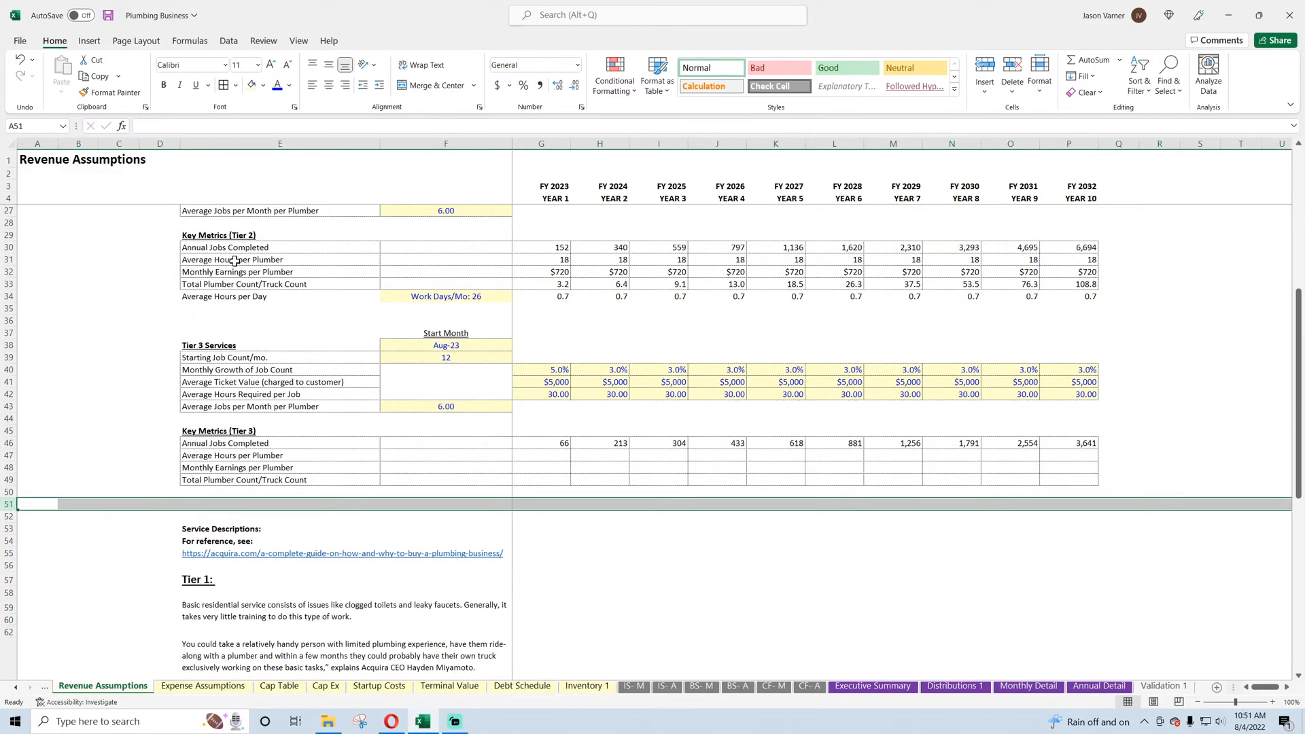
# - Copy the Tier 2 metric rows E31:P34 into the Tier 3 key metrics starting at E47 and check H47's formula
pyautogui.moveTo(234, 260); pyautogui.dragTo(1068, 297)
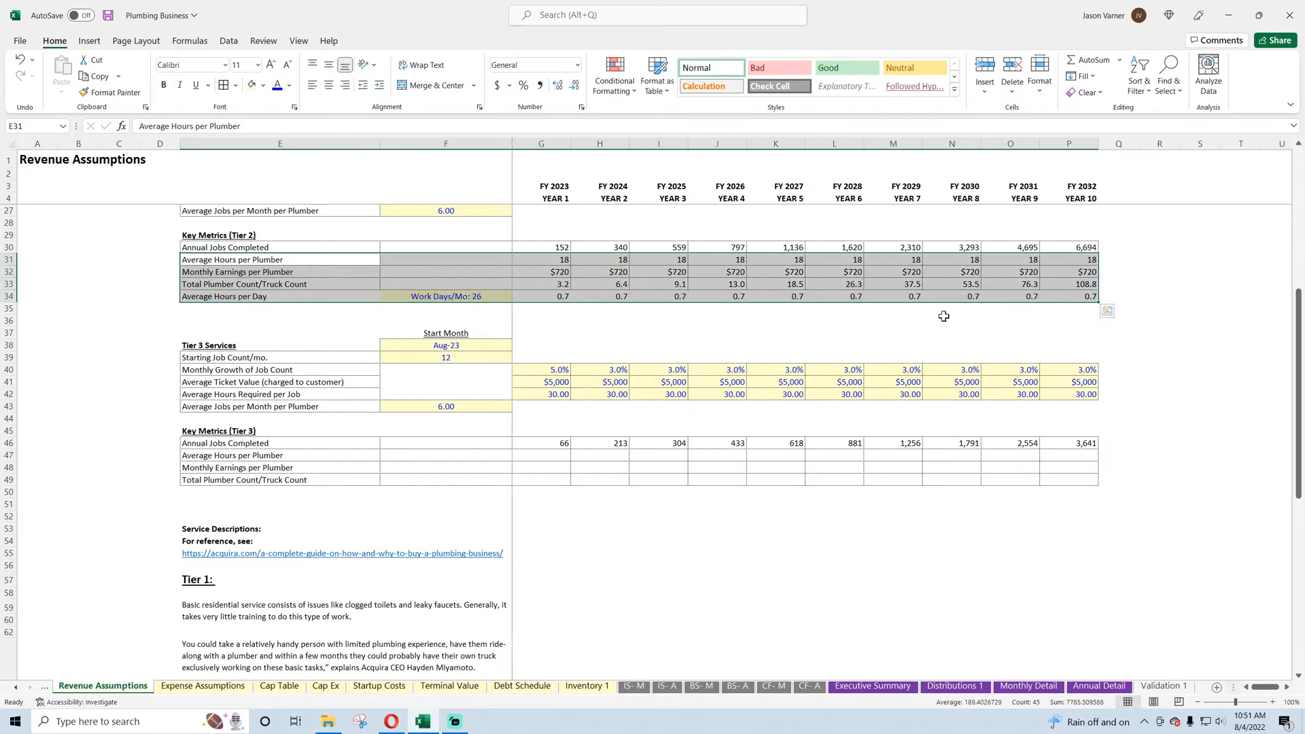
pyautogui.hotkey('ctrl', 'c')
pyautogui.click(216, 457)
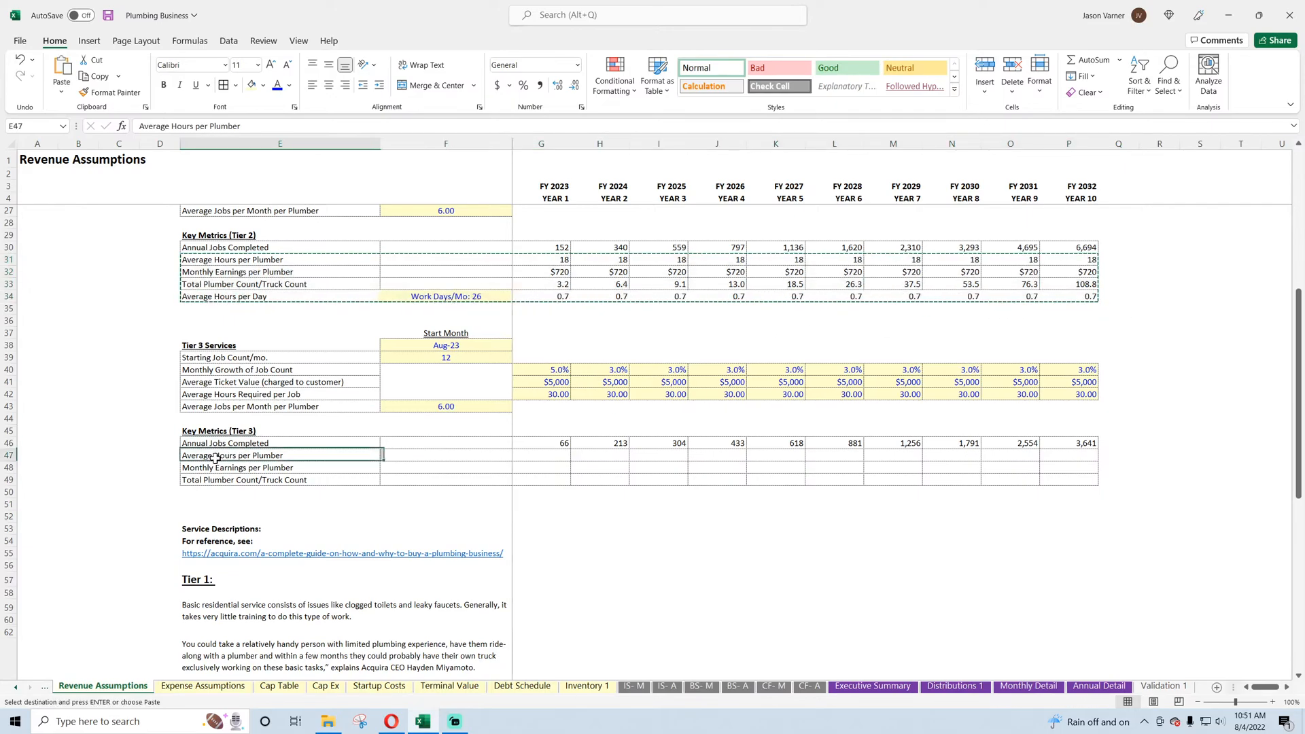
pyautogui.hotkey('ctrl', 'v')
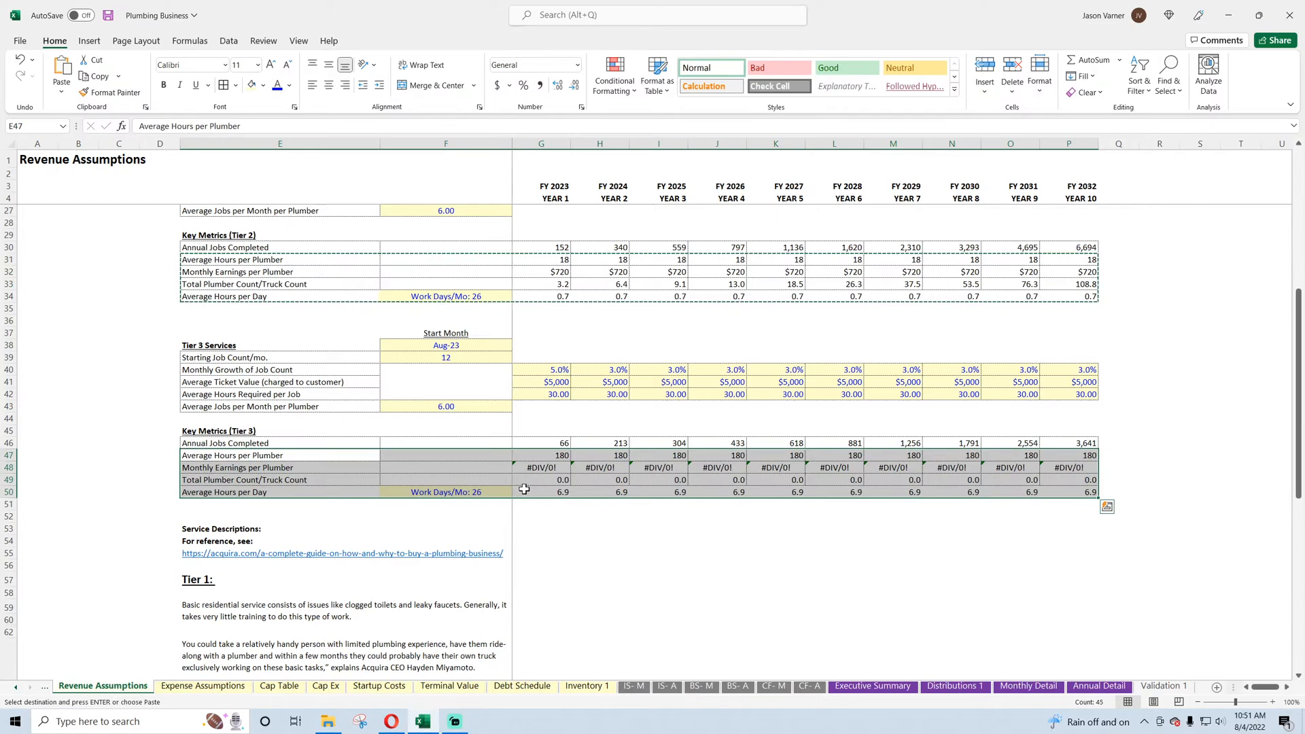
pyautogui.click(610, 456)
pyautogui.doubleClick(613, 456)
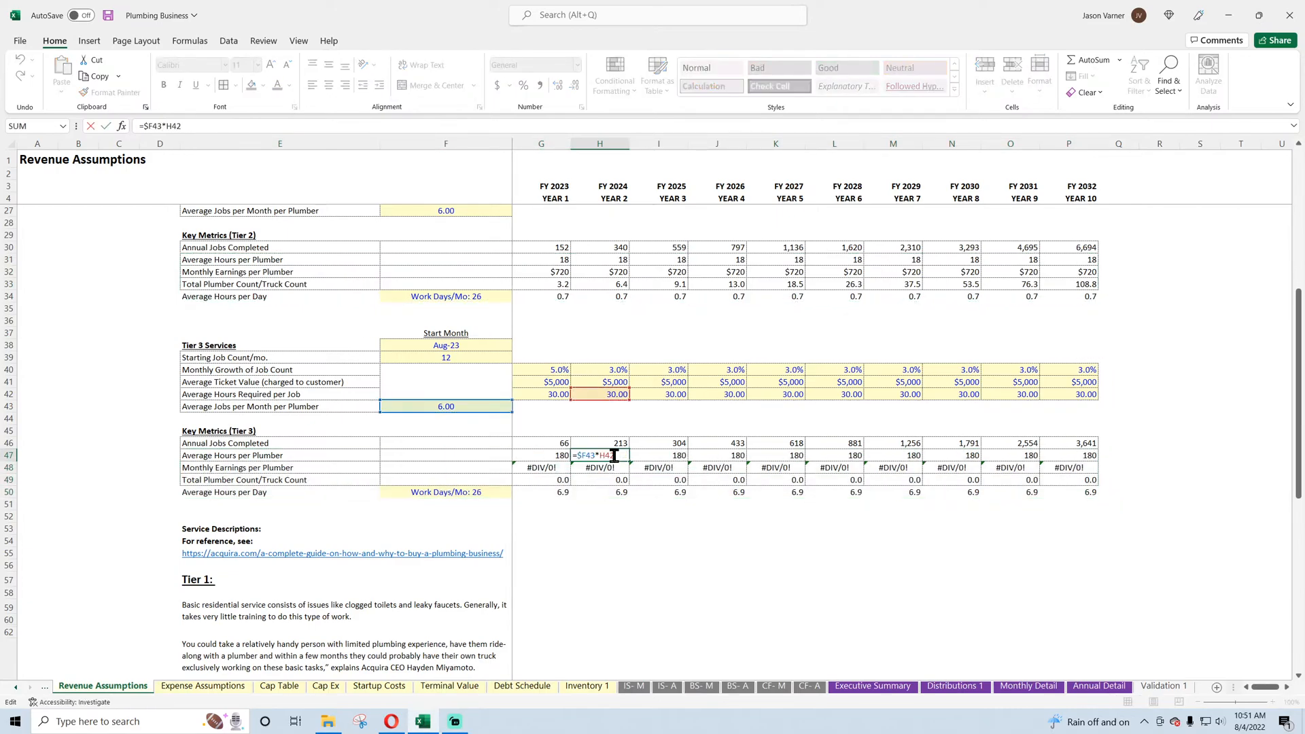
# - Look up the Tier 3 wages row on Monthly Detail and change G48's AVERAGEIFS average range to 'Monthly Detail'!192:192
pyautogui.click(589, 466)
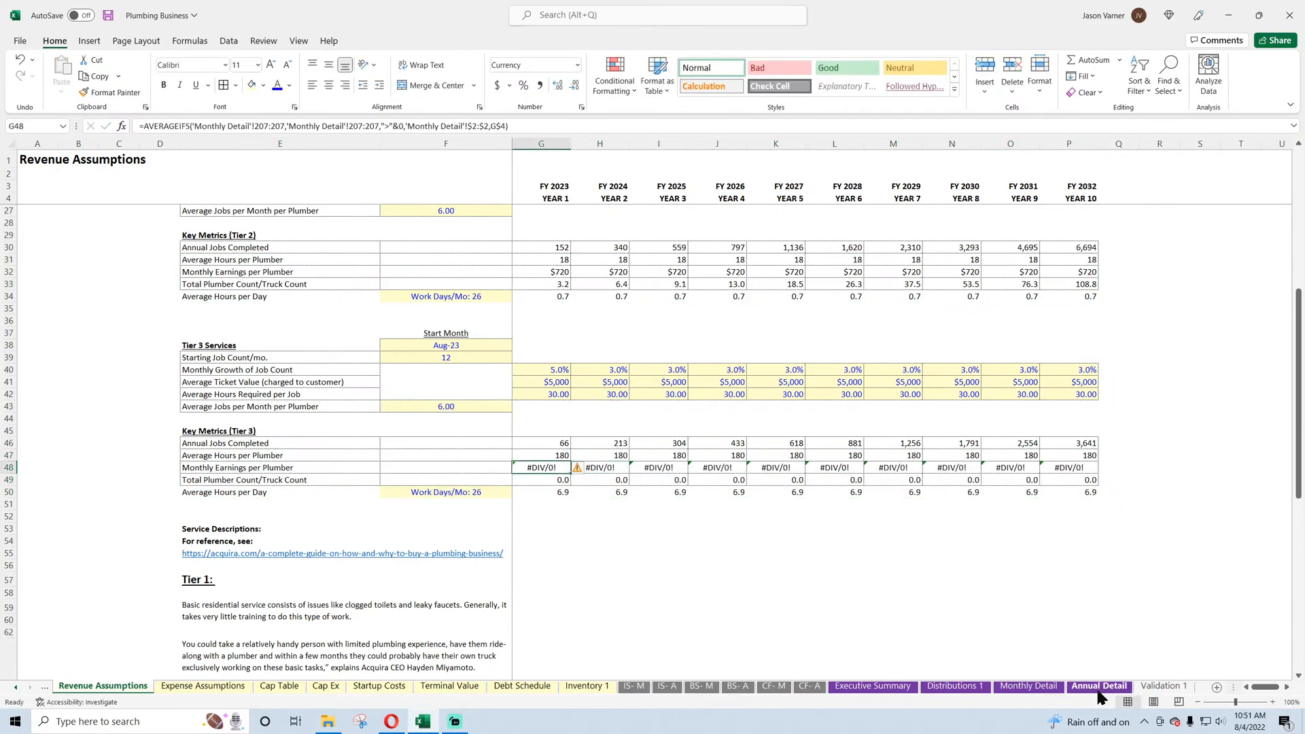
pyautogui.click(1028, 686)
pyautogui.click(392, 415)
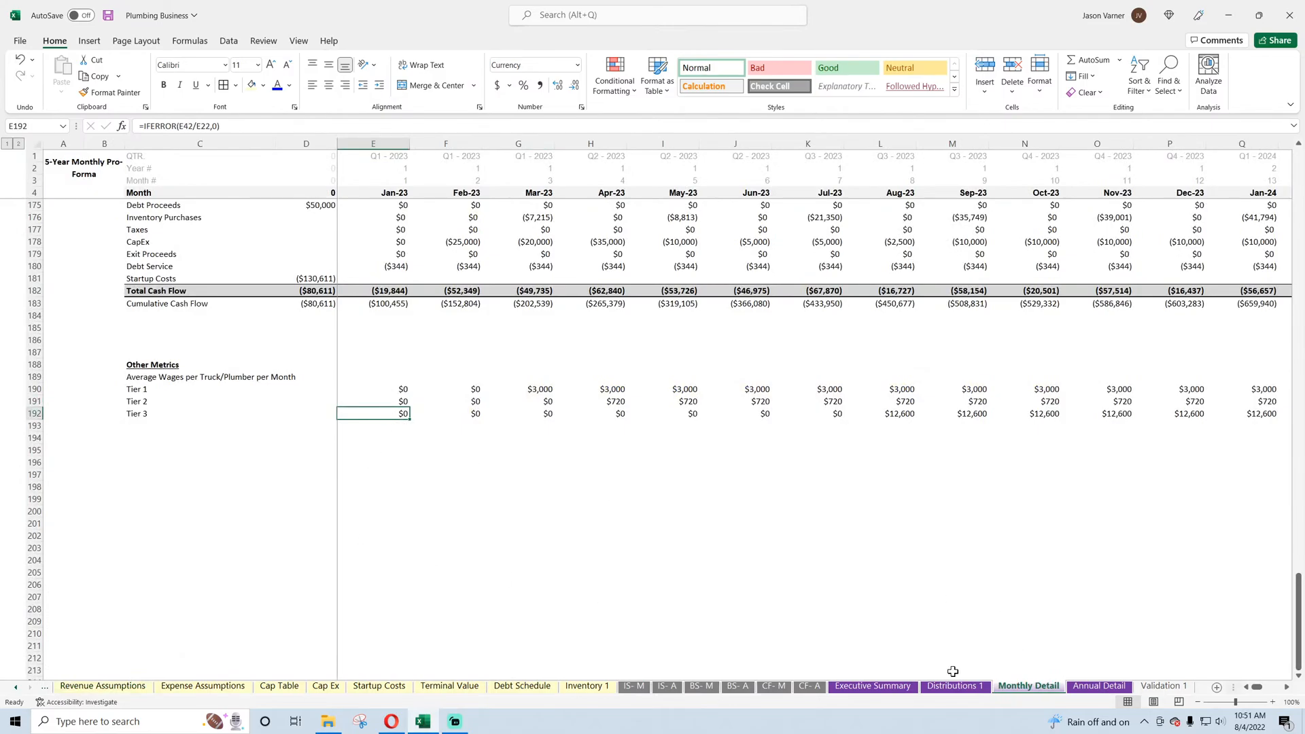
pyautogui.click(115, 687)
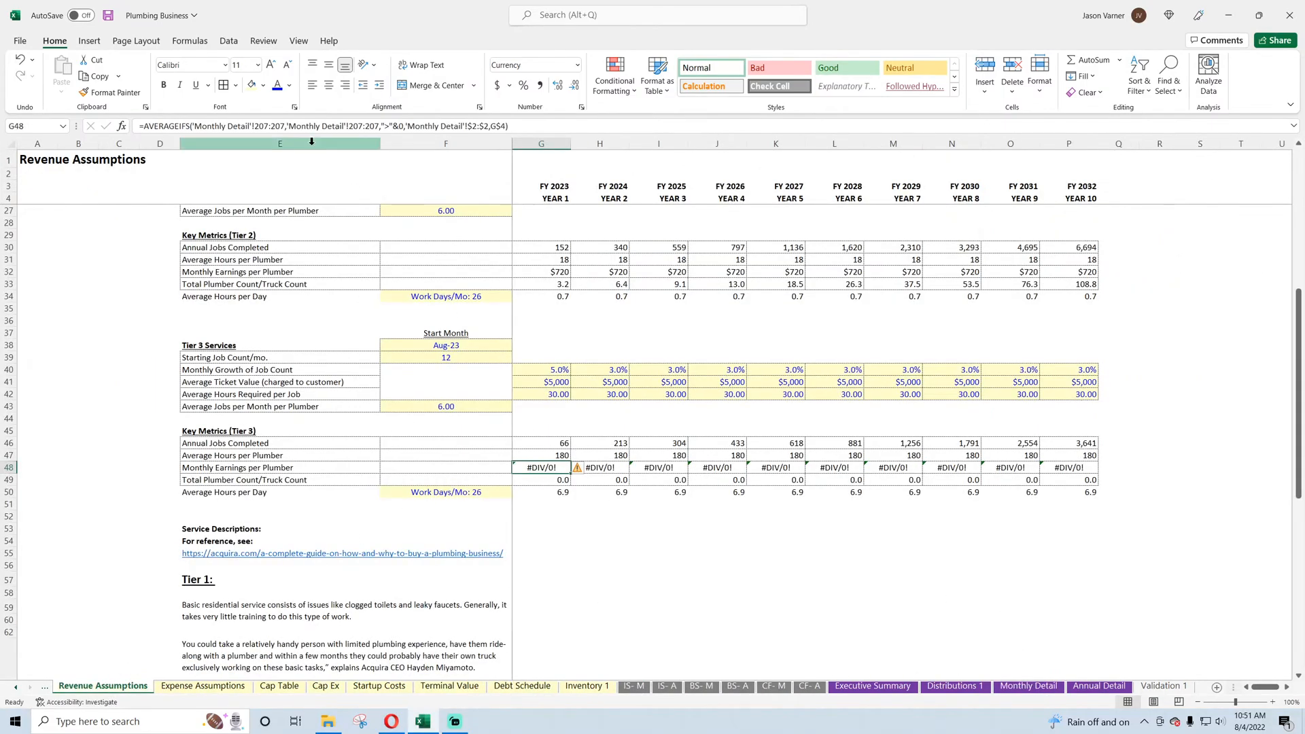
pyautogui.click(266, 126)
pyautogui.press('BackSpace')
pyautogui.press('BackSpace')
pyautogui.press('BackSpace')
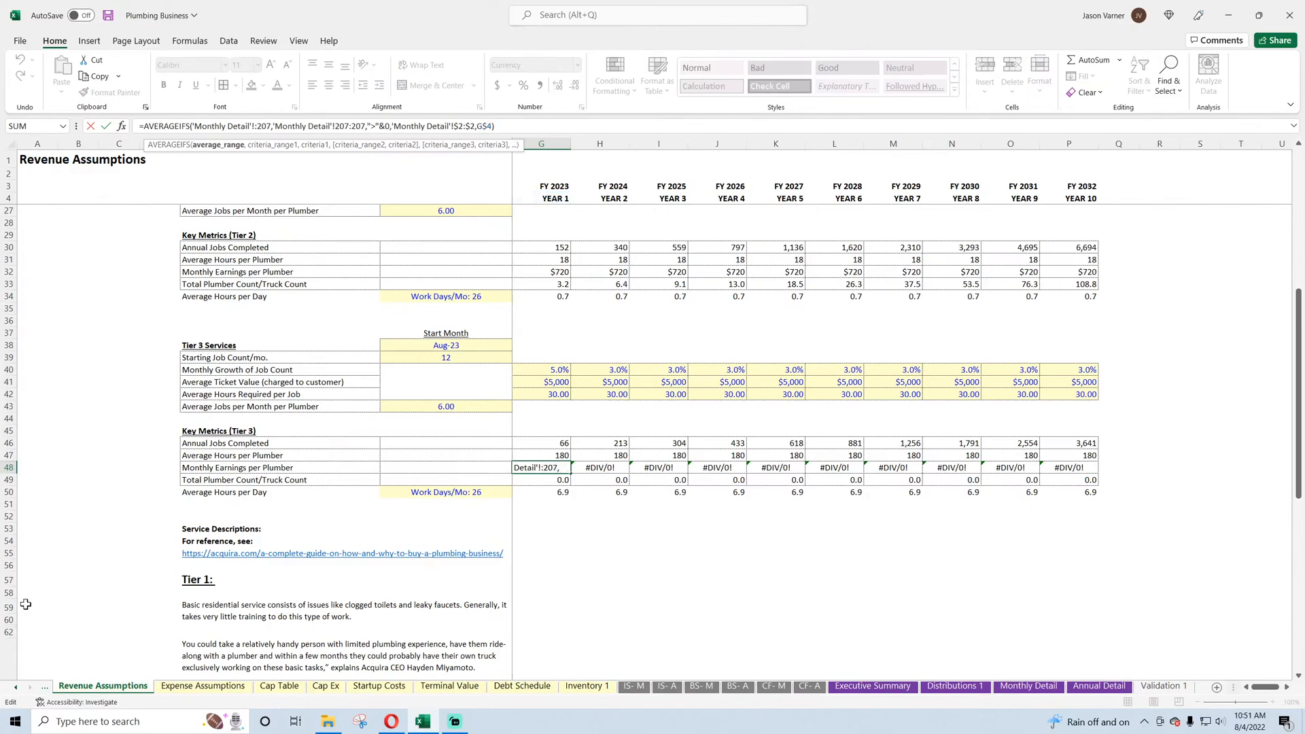
pyautogui.write('192')
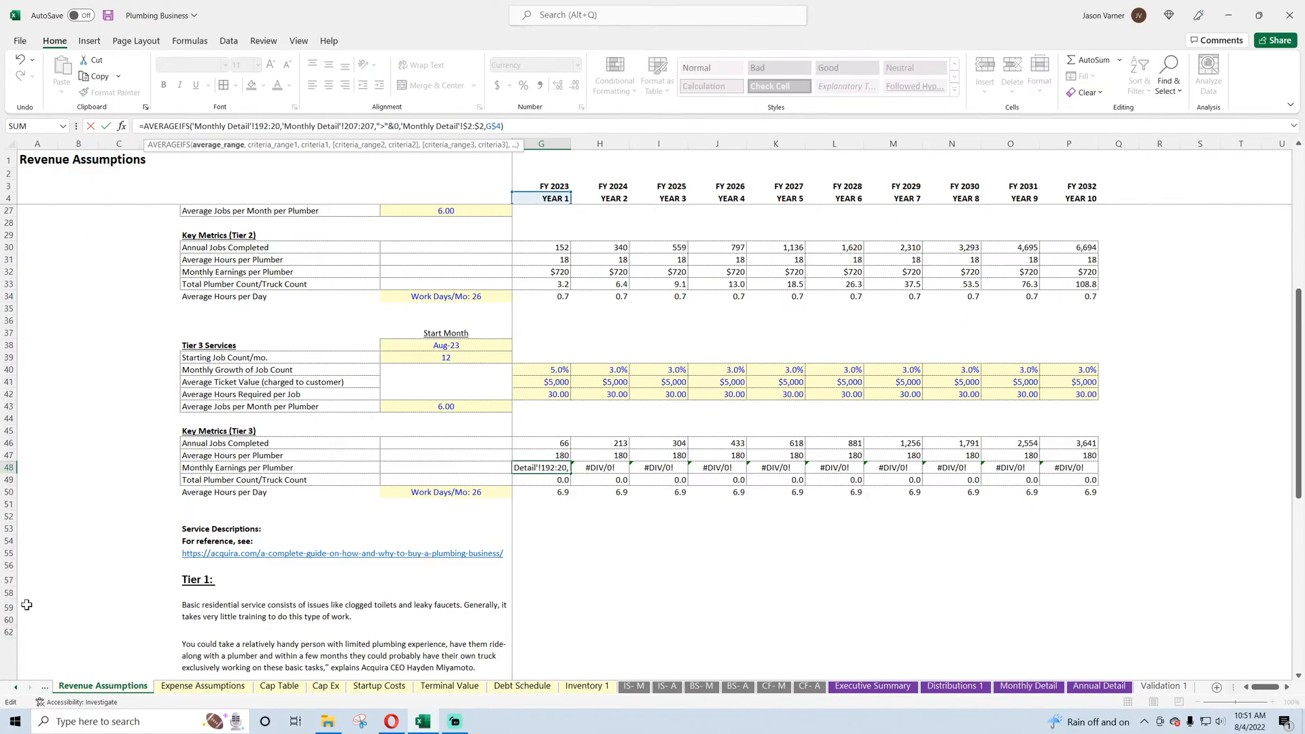
pyautogui.press('BackSpace')
pyautogui.press('BackSpace')
pyautogui.write('192')
# - Change the first criteria range in G48's AVERAGEIFS formula to 'Monthly Detail'!192:192
pyautogui.press('Right')
pyautogui.press('Right')
pyautogui.press('Right')
pyautogui.press('Right')
pyautogui.press('Right')
pyautogui.press('Right')
pyautogui.press('Right')
pyautogui.press('Right')
pyautogui.press('Right')
pyautogui.press('Right')
pyautogui.press('Right')
pyautogui.press('Right')
pyautogui.press('Right')
pyautogui.press('Right')
pyautogui.press('Right')
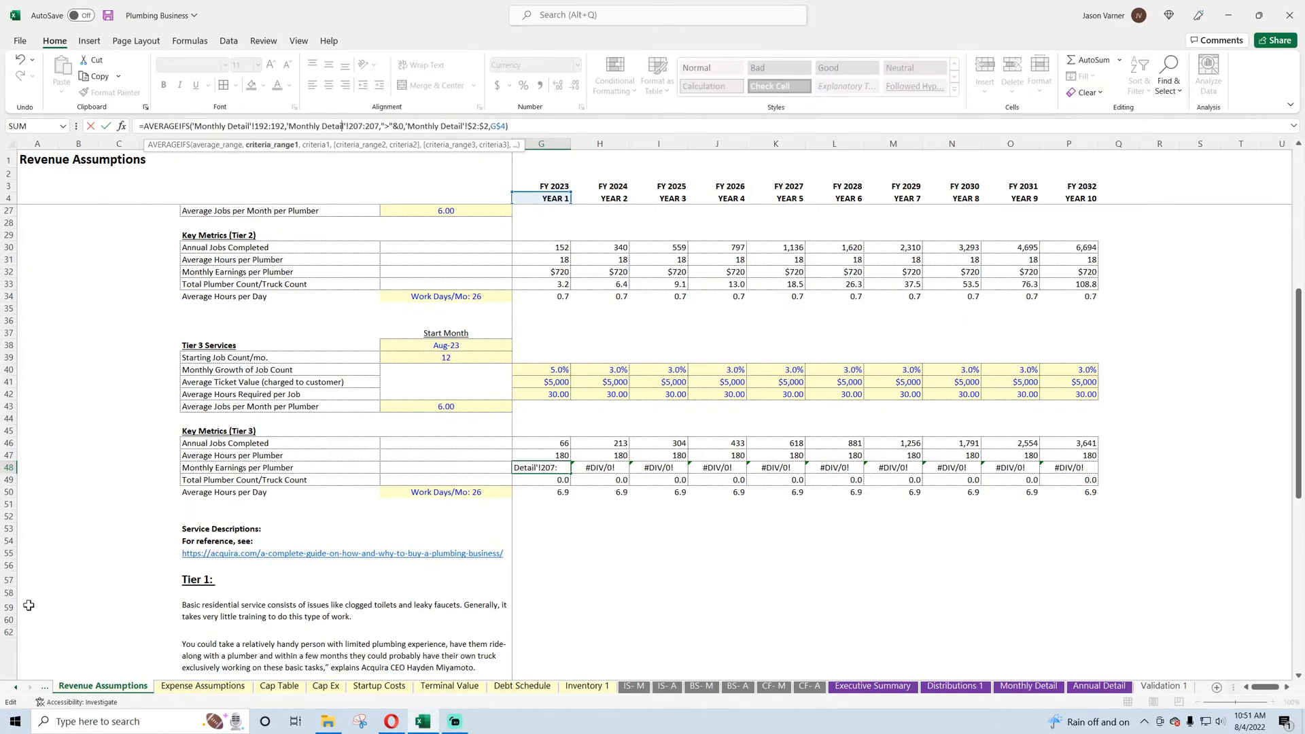
pyautogui.press('BackSpace')
pyautogui.press('BackSpace')
pyautogui.press('BackSpace')
pyautogui.write('192')
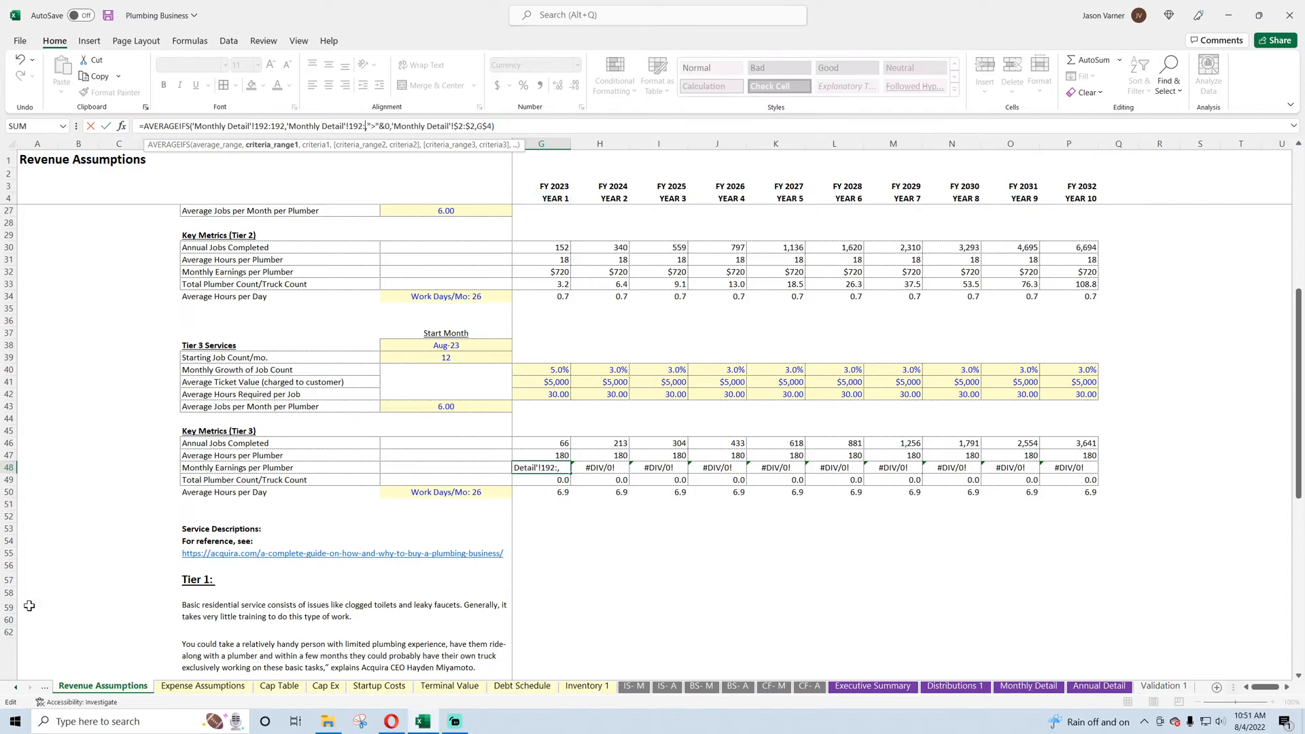
pyautogui.press('Return')
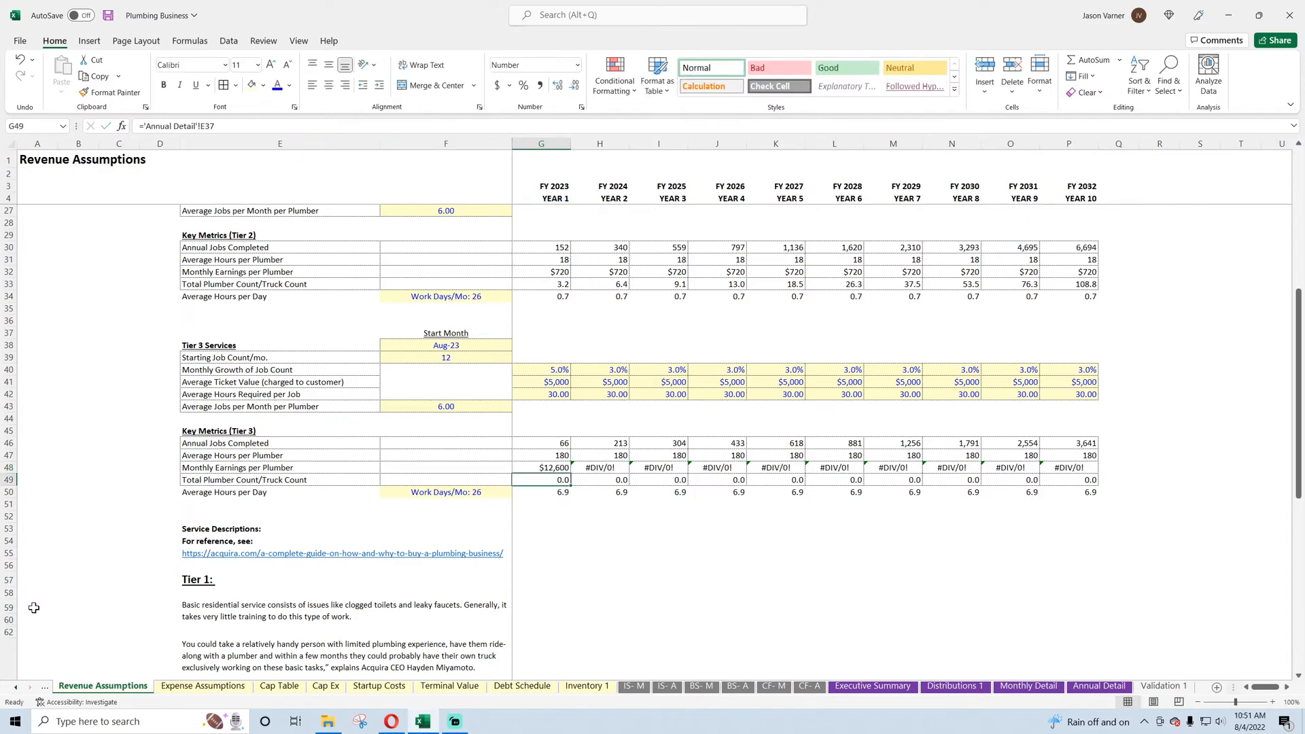
# - Fill the Tier 3 Monthly Earnings per Plumber formula from G48 across to P48 and compare it with the Tier 2 formula in G32
pyautogui.click(543, 468)
pyautogui.moveTo(570, 474); pyautogui.dragTo(1090, 488)
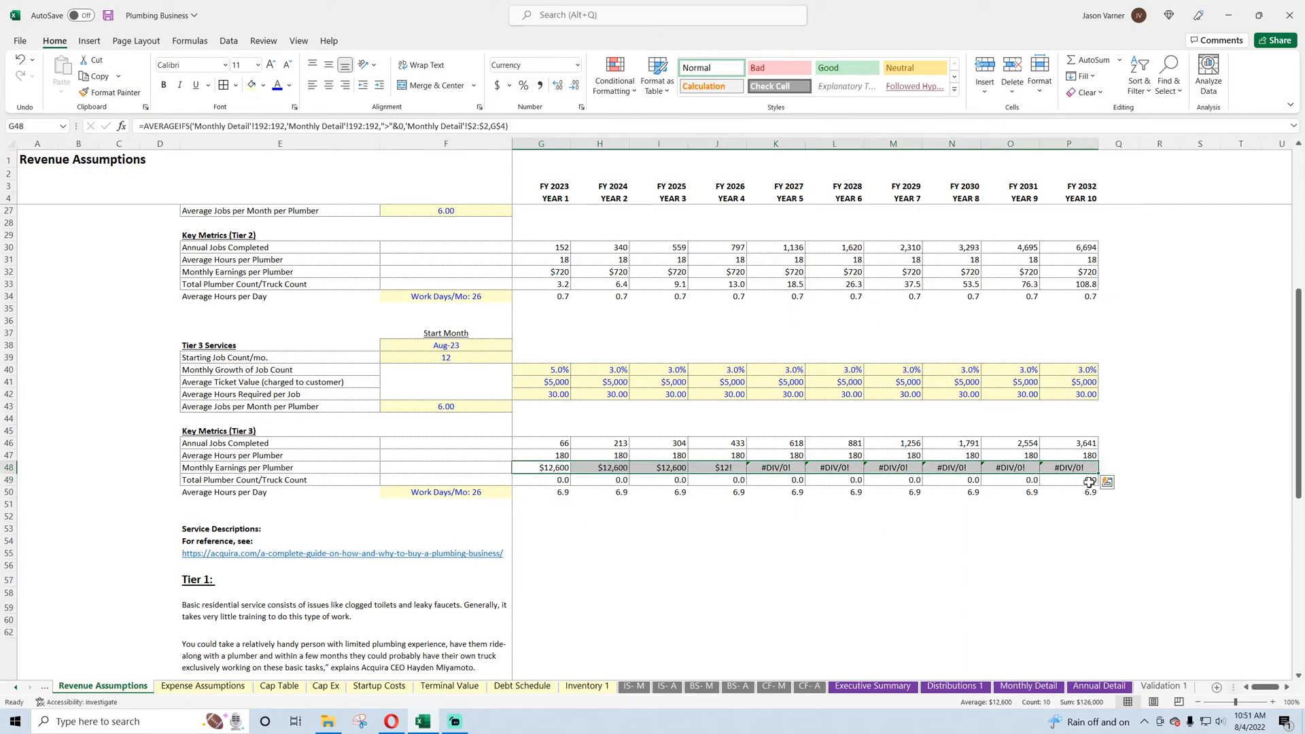
pyautogui.click(557, 272)
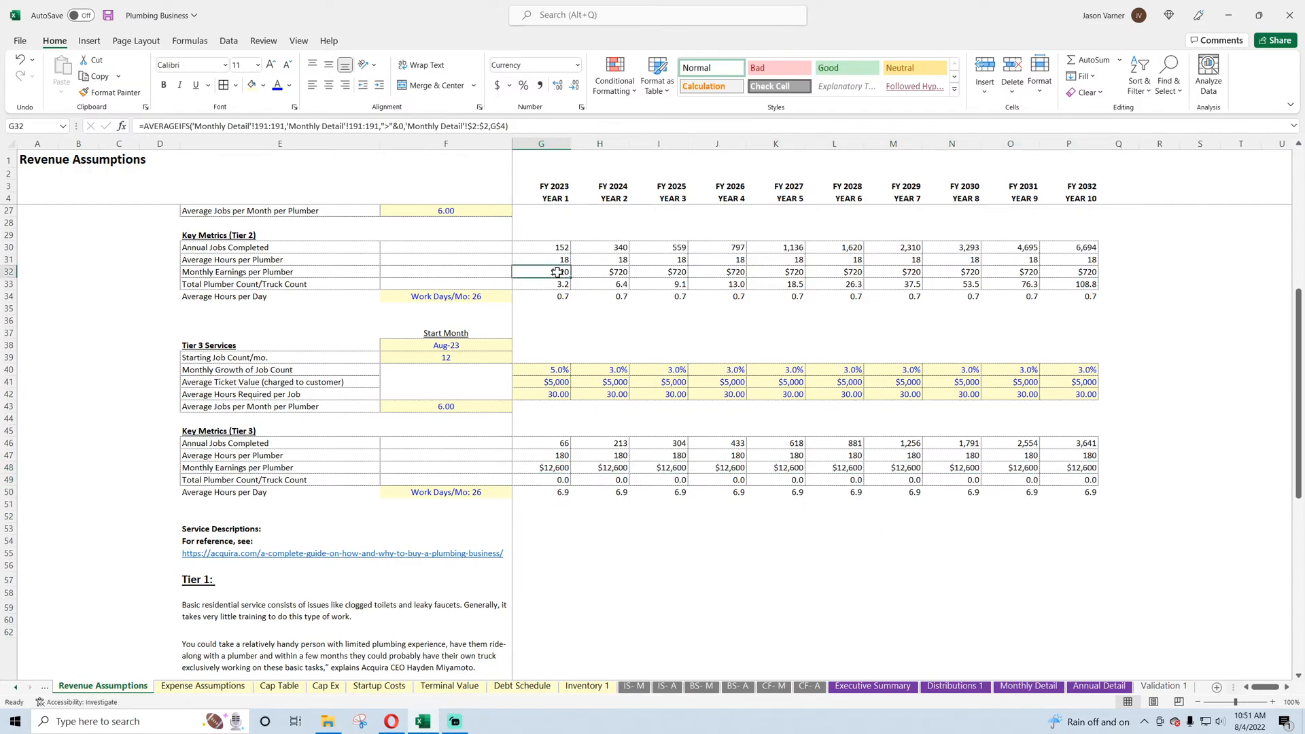
pyautogui.click(554, 469)
# - Link the Tier 3 Total Plumber Count/Truck Count in G49 to ='Annual Detail'!E22 and fill it across to P49
pyautogui.click(554, 481)
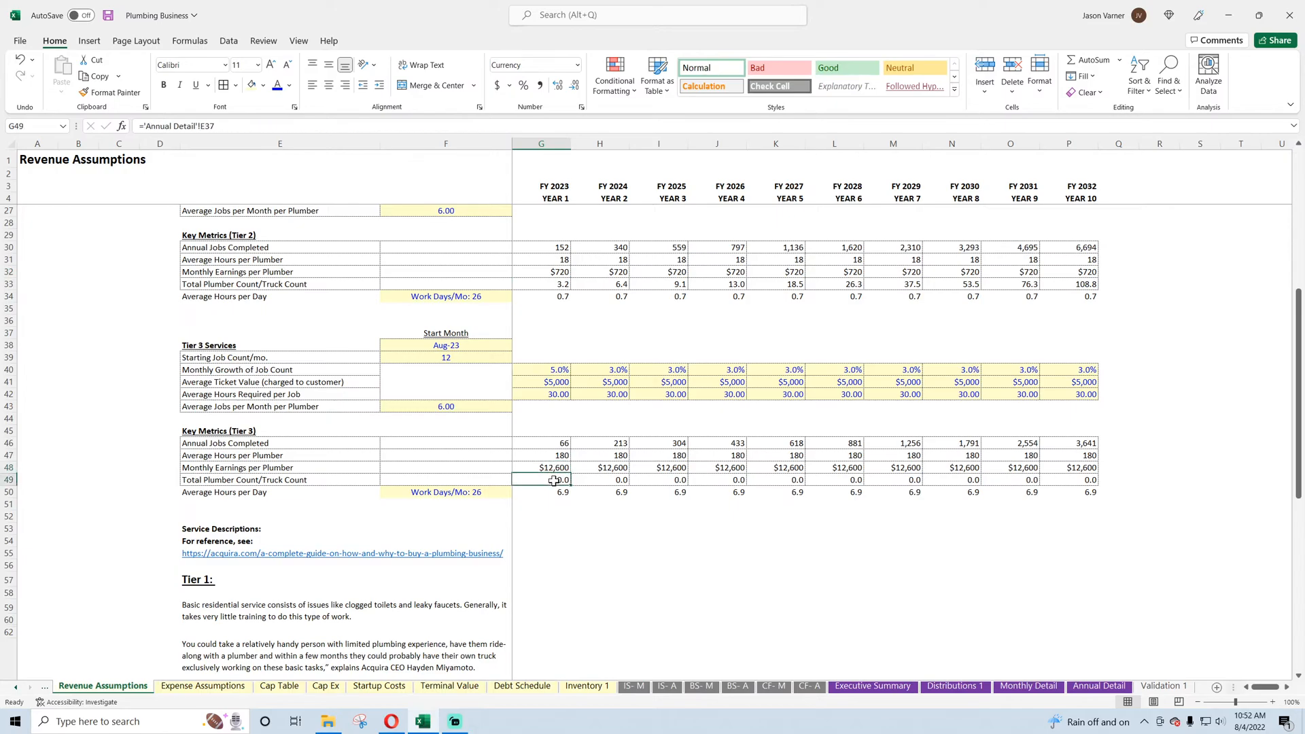
pyautogui.write('=')
pyautogui.click(1099, 686)
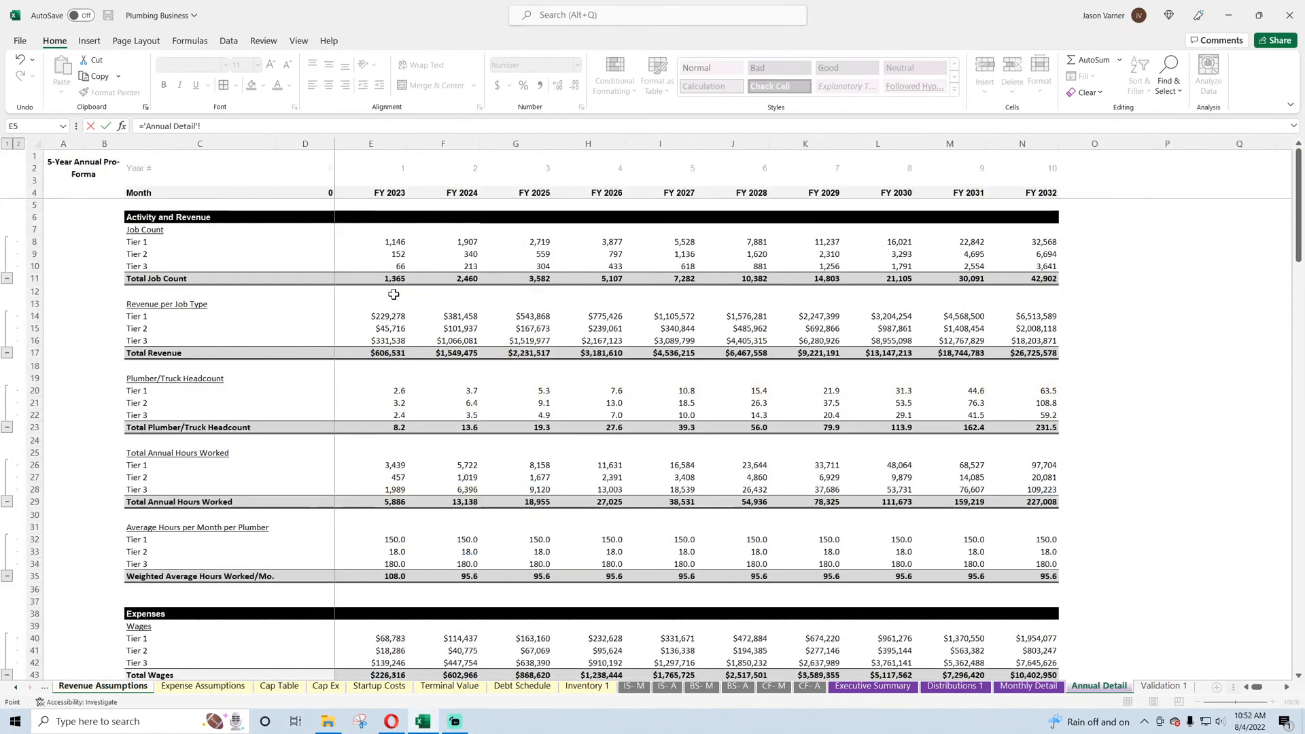
pyautogui.click(398, 415)
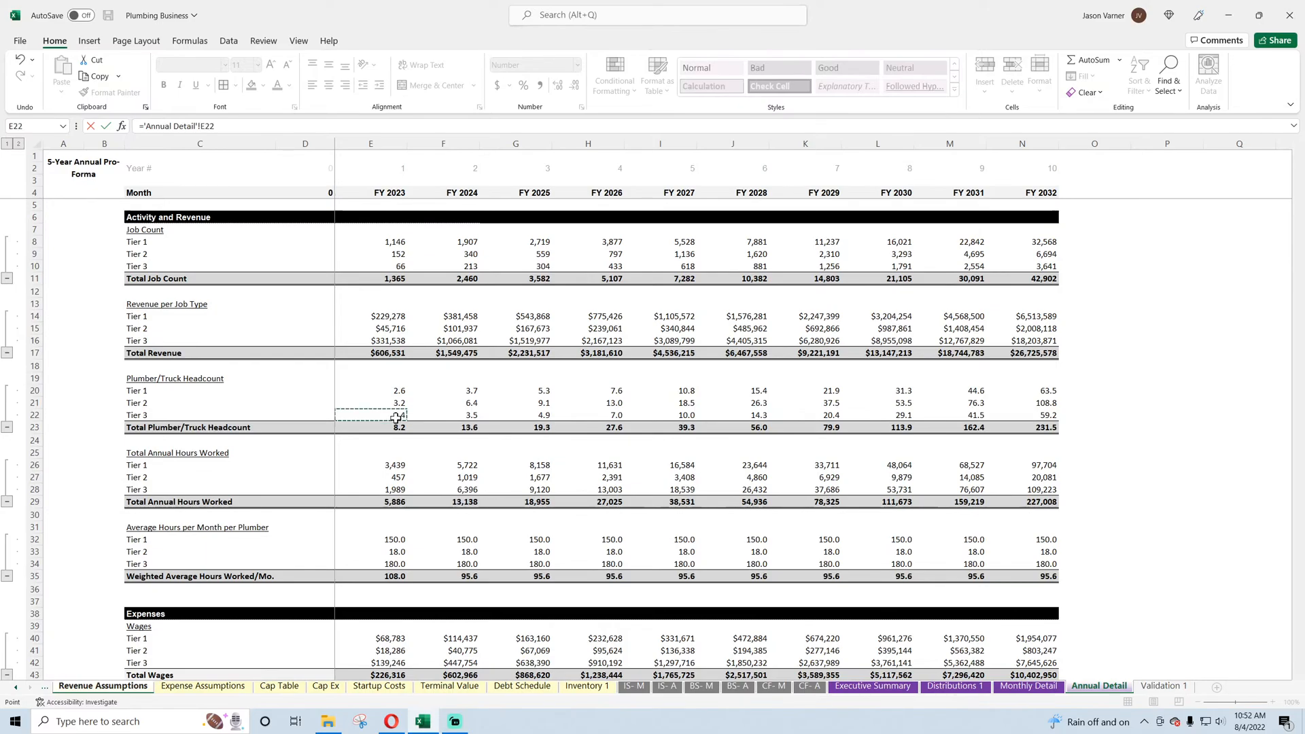
pyautogui.press('Return')
pyautogui.moveTo(573, 482); pyautogui.dragTo(1085, 494)
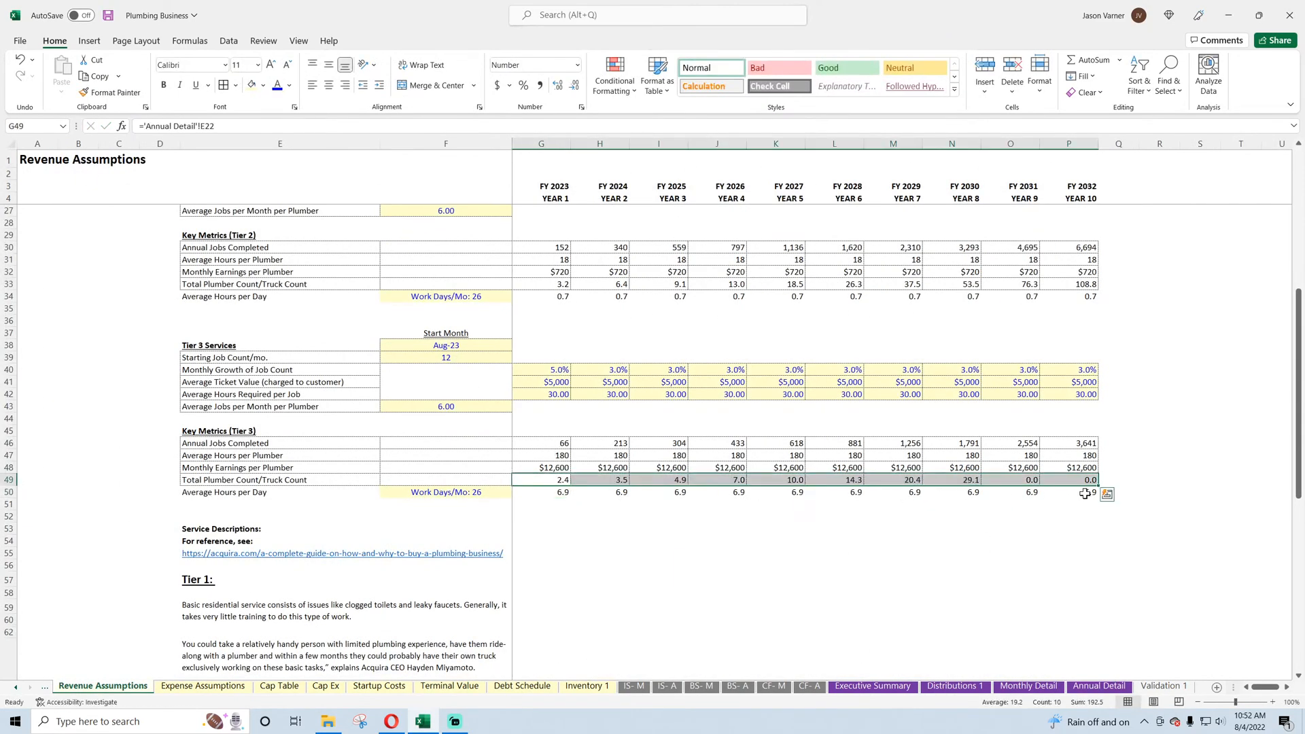
# - Check the Tier 3 Average Hours per Day and Monthly Earnings per Plumber formulas, and save the workbook
pyautogui.click(552, 493)
pyautogui.doubleClick(621, 493)
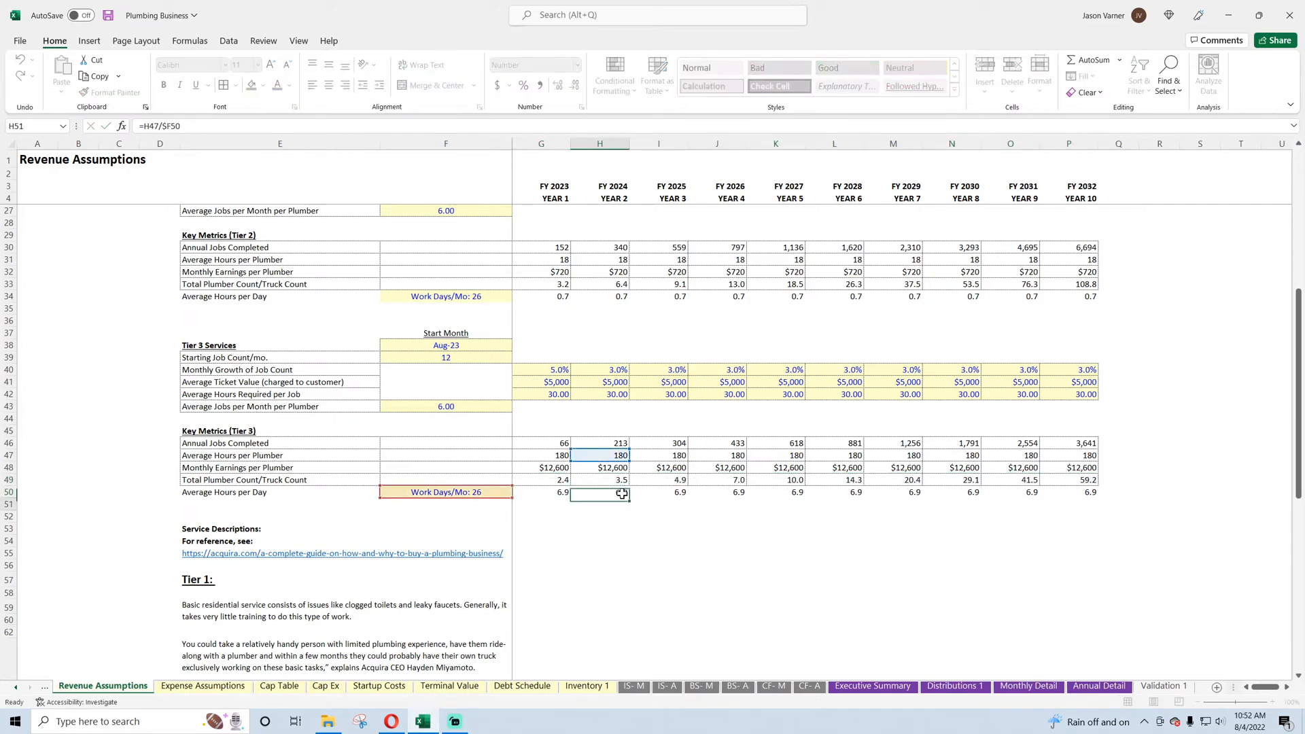
pyautogui.press('Return')
pyautogui.click(554, 492)
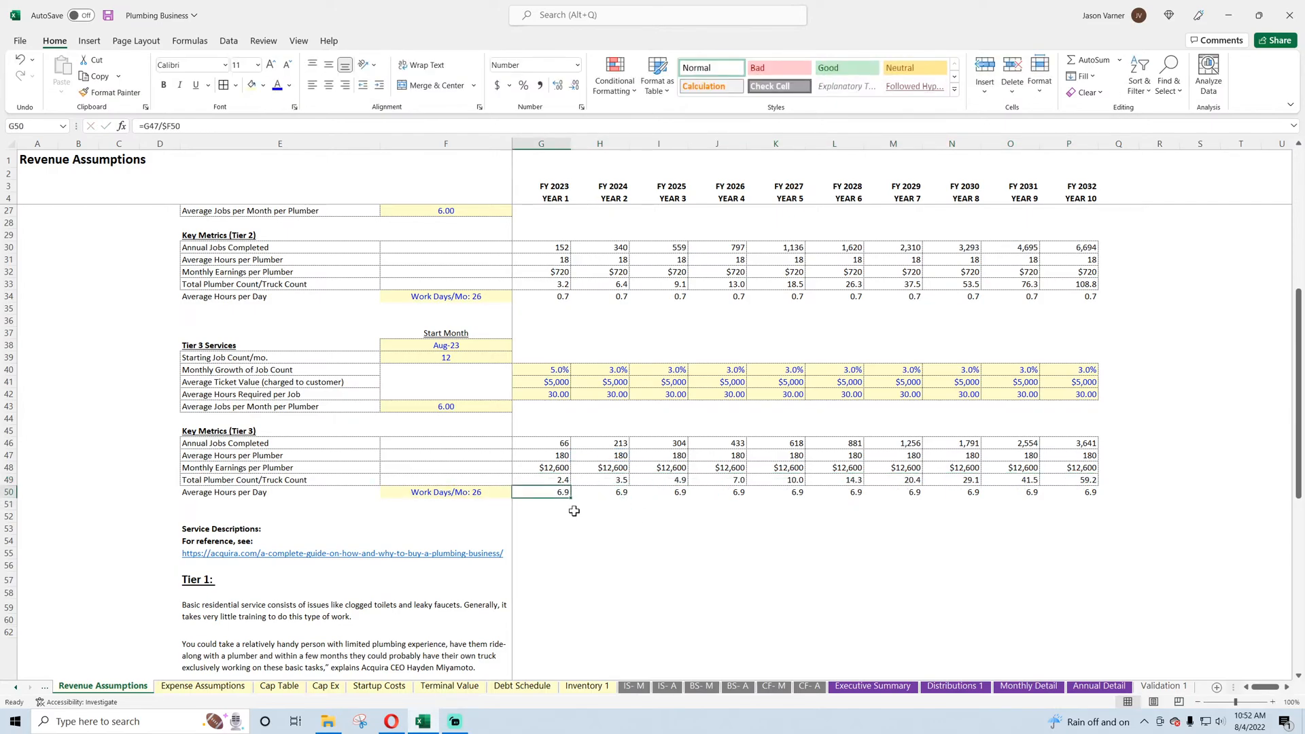
pyautogui.click(558, 466)
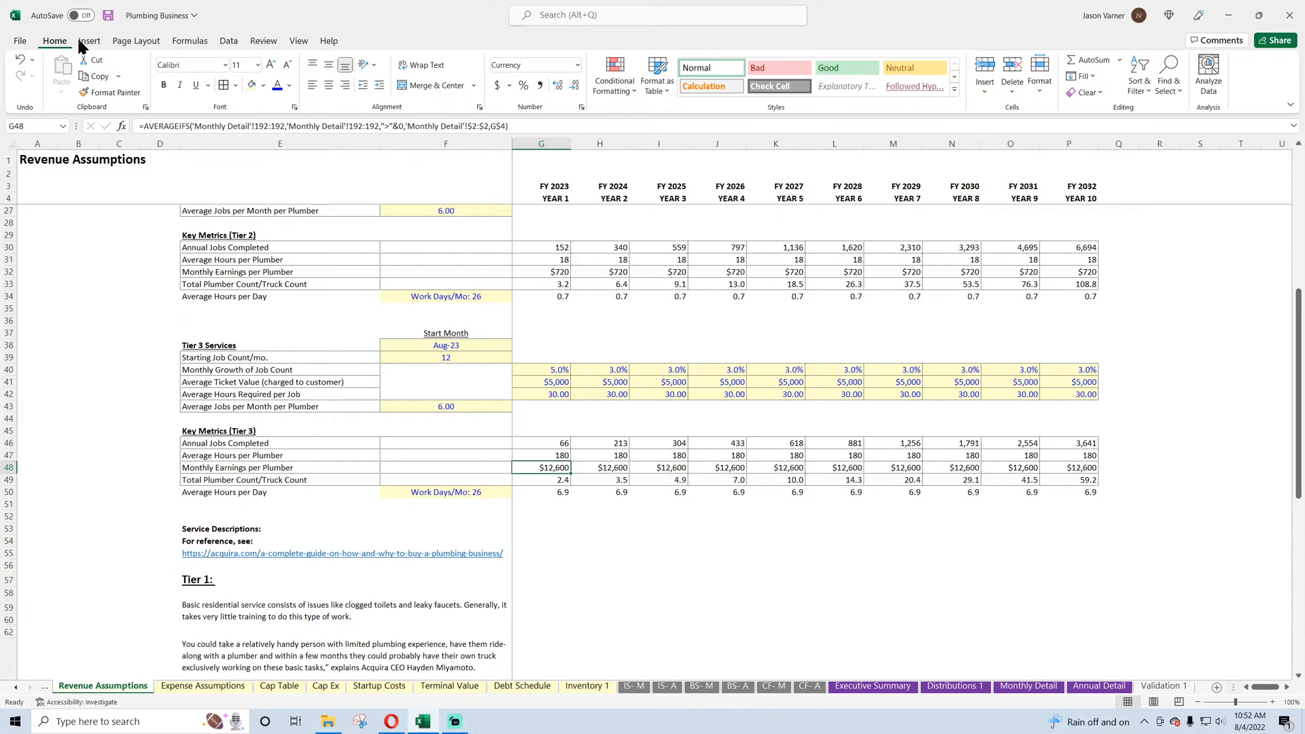
pyautogui.click(108, 15)
pyautogui.click(455, 493)
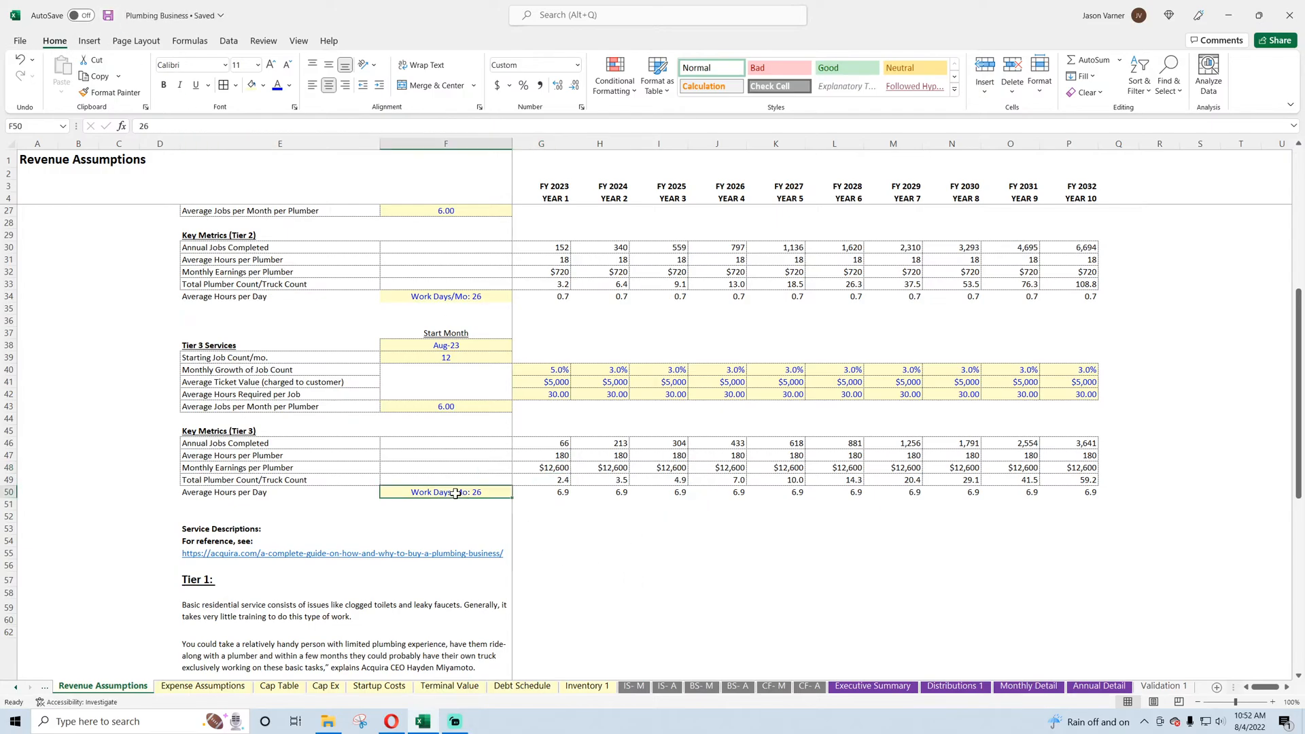
# - Format the Tier 1 key metrics block E13:P18 with font size 9 and the dark blue-gray theme font color
pyautogui.scroll(7, 455, 493)
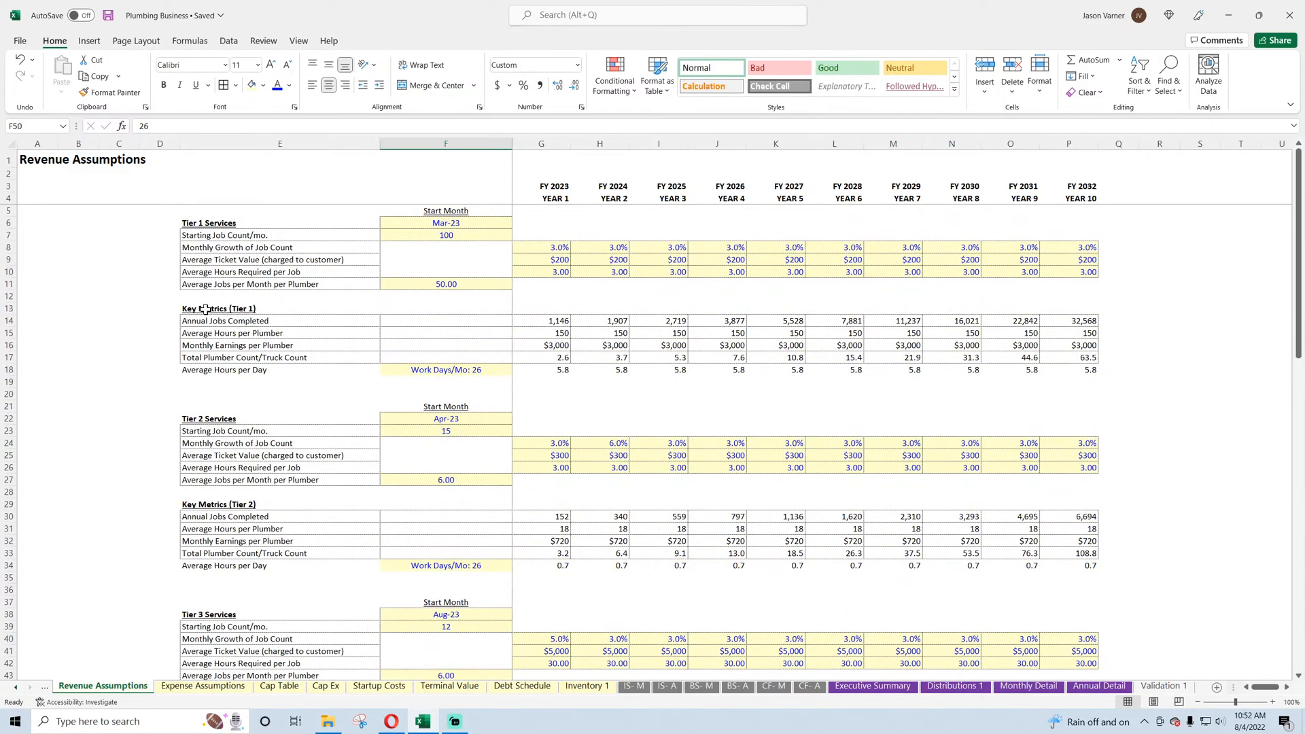
pyautogui.moveTo(202, 309); pyautogui.dragTo(1087, 373)
pyautogui.click(257, 65)
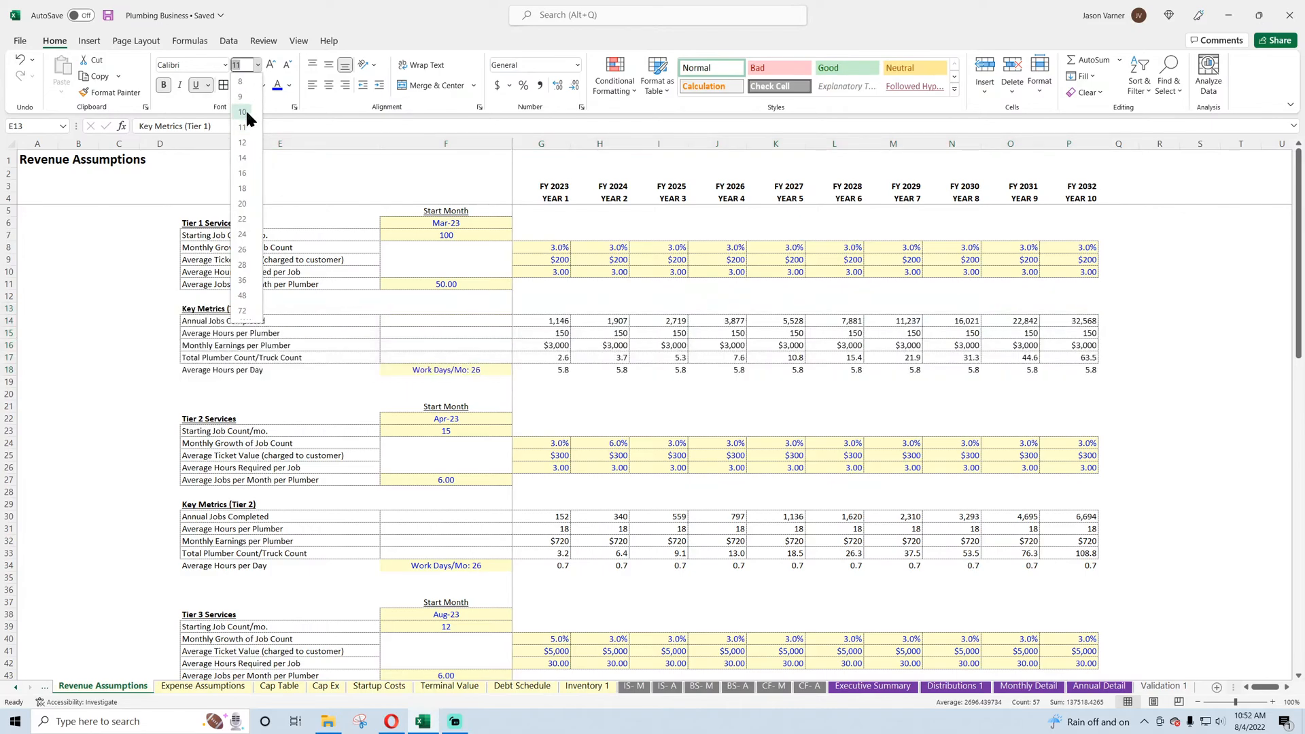
pyautogui.click(246, 108)
pyautogui.click(257, 64)
pyautogui.click(246, 122)
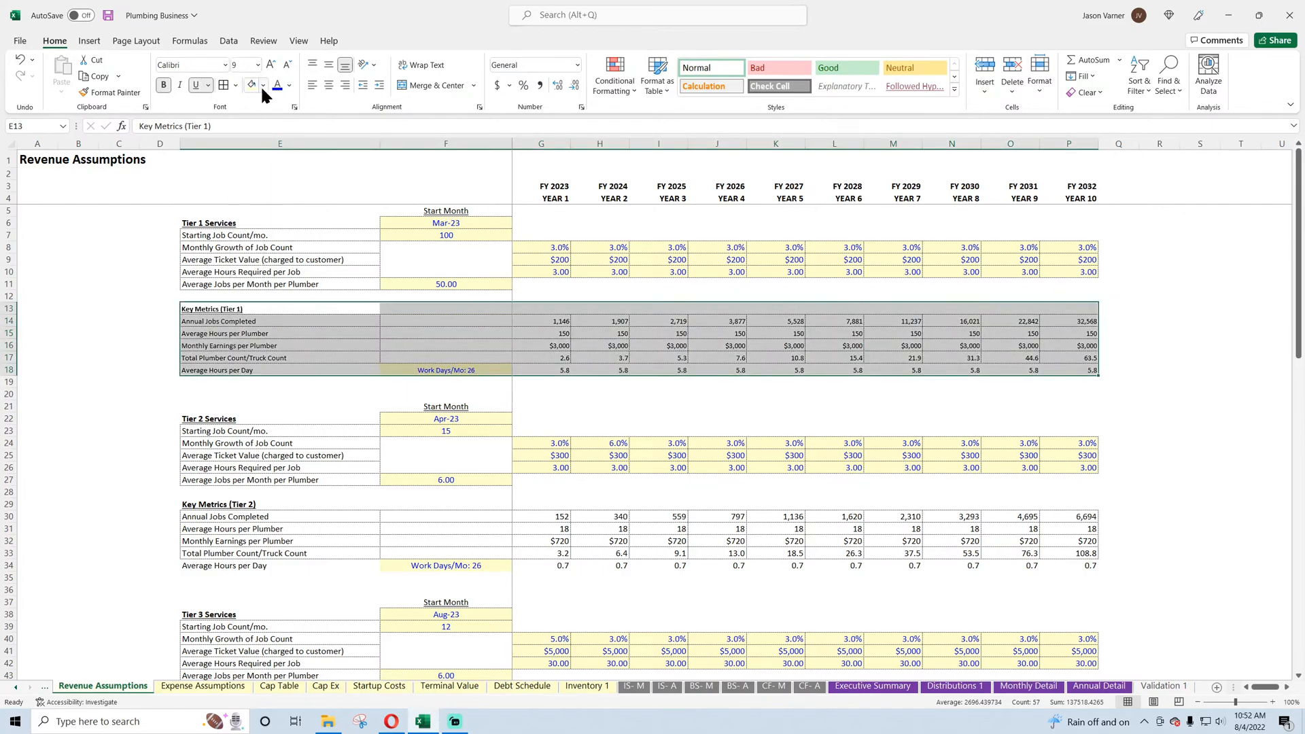
pyautogui.click(289, 85)
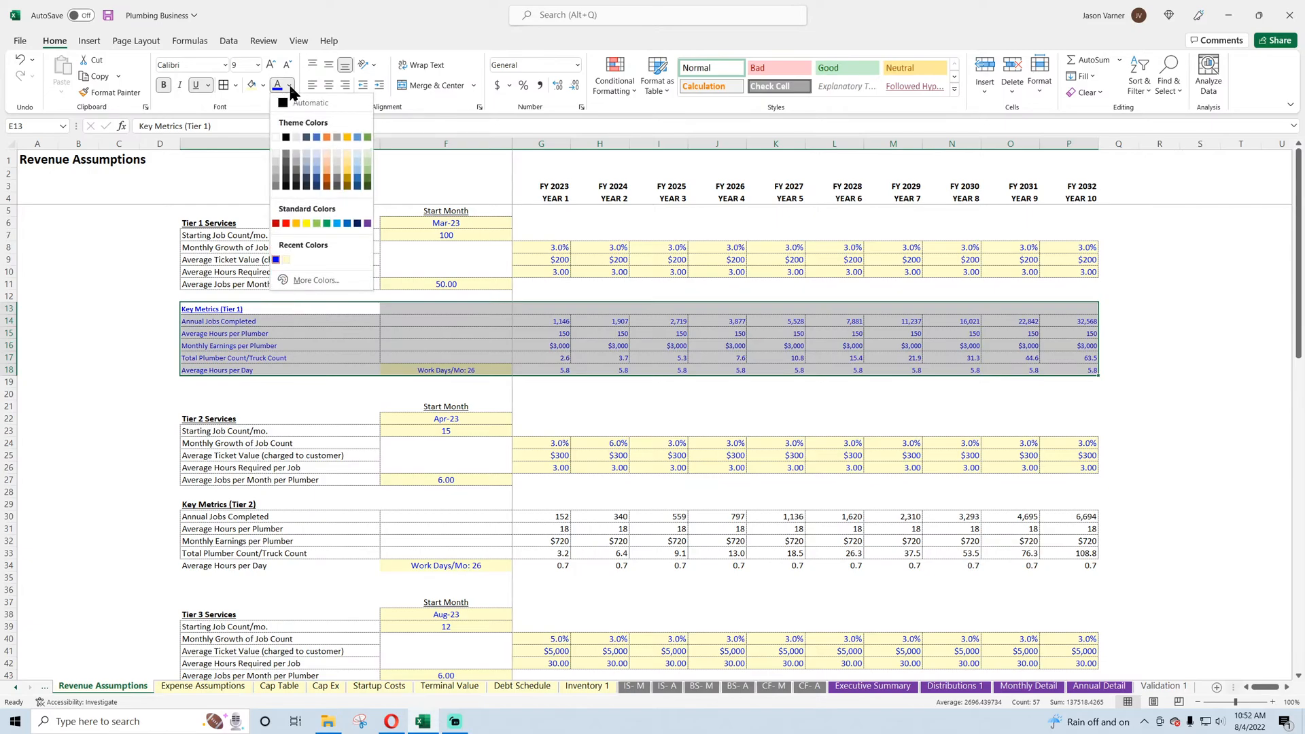
pyautogui.click(305, 138)
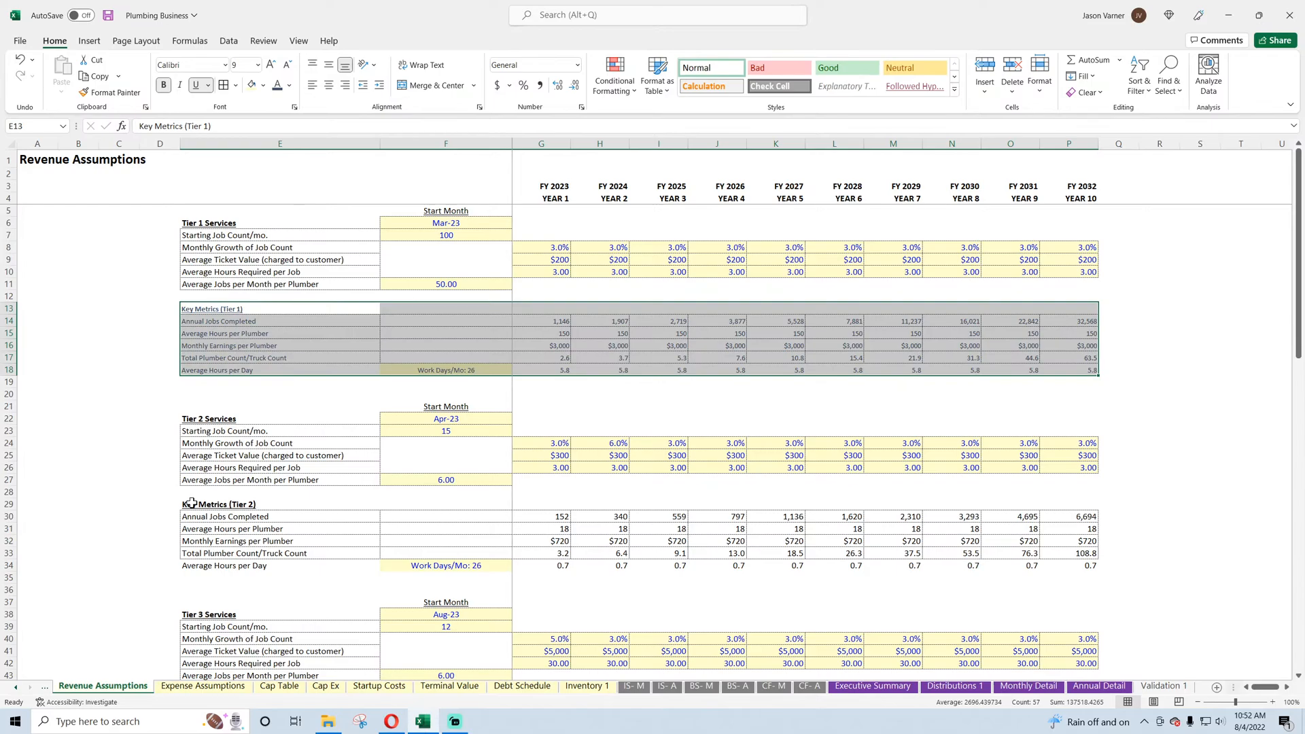
# - Format the Tier 2 key metrics E29:P34 and Tier 3 key metrics E45:P50 with font size 9 and the same gray font color
pyautogui.moveTo(192, 503); pyautogui.dragTo(1090, 567)
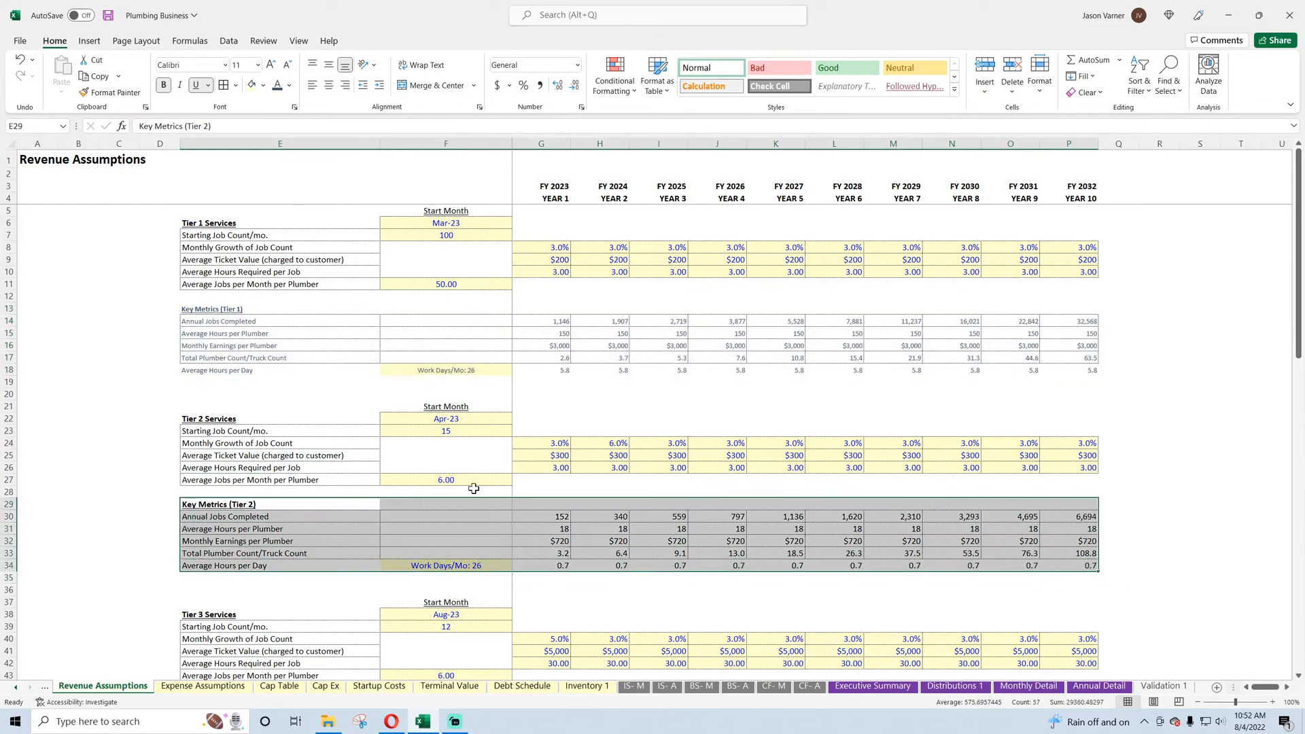
pyautogui.scroll(-7, 474, 488)
pyautogui.moveTo(196, 429); pyautogui.dragTo(1090, 493)
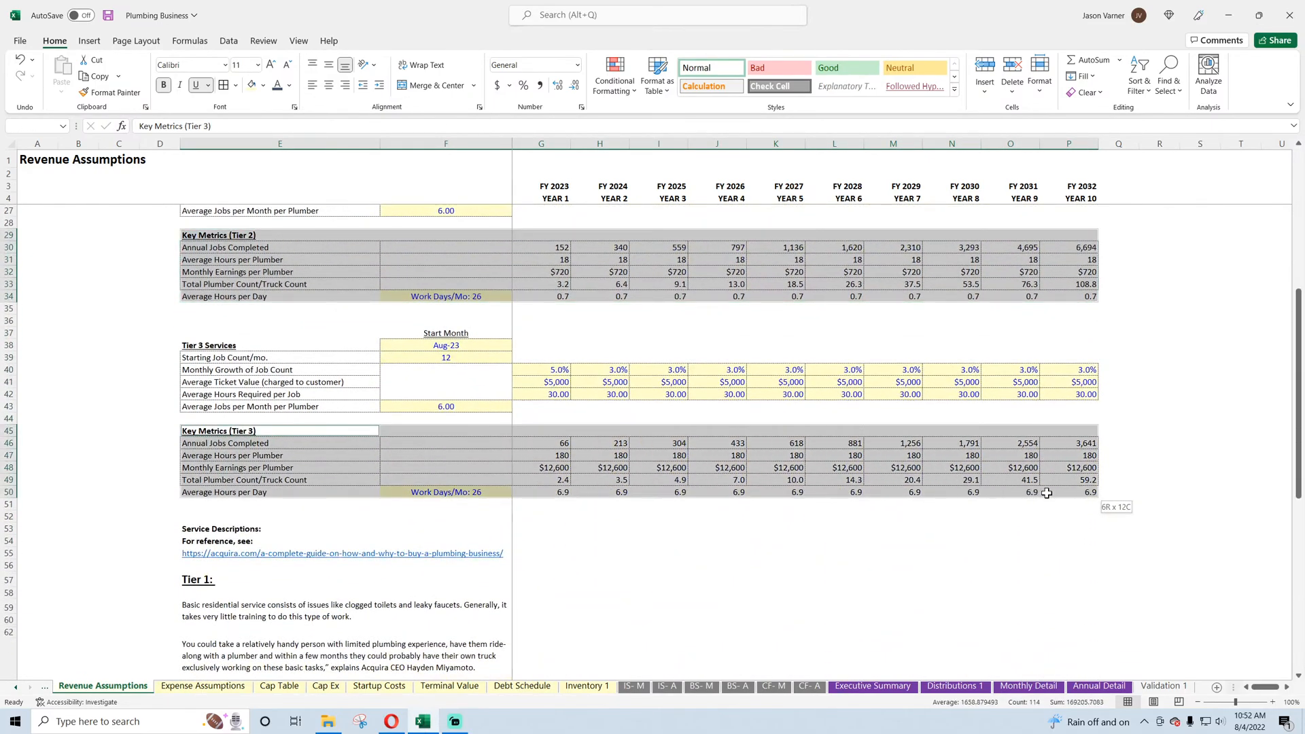
pyautogui.click(257, 64)
pyautogui.click(242, 139)
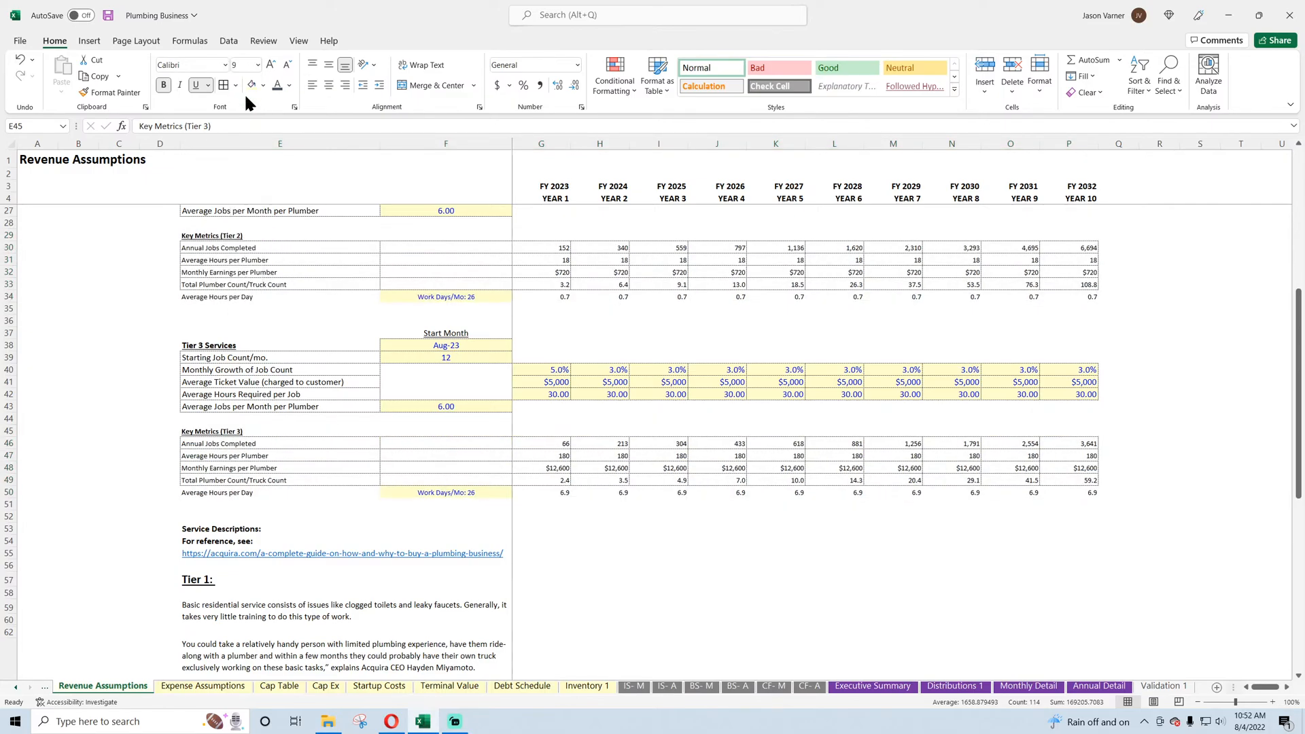
pyautogui.click(78, 350)
pyautogui.scroll(7, 79, 368)
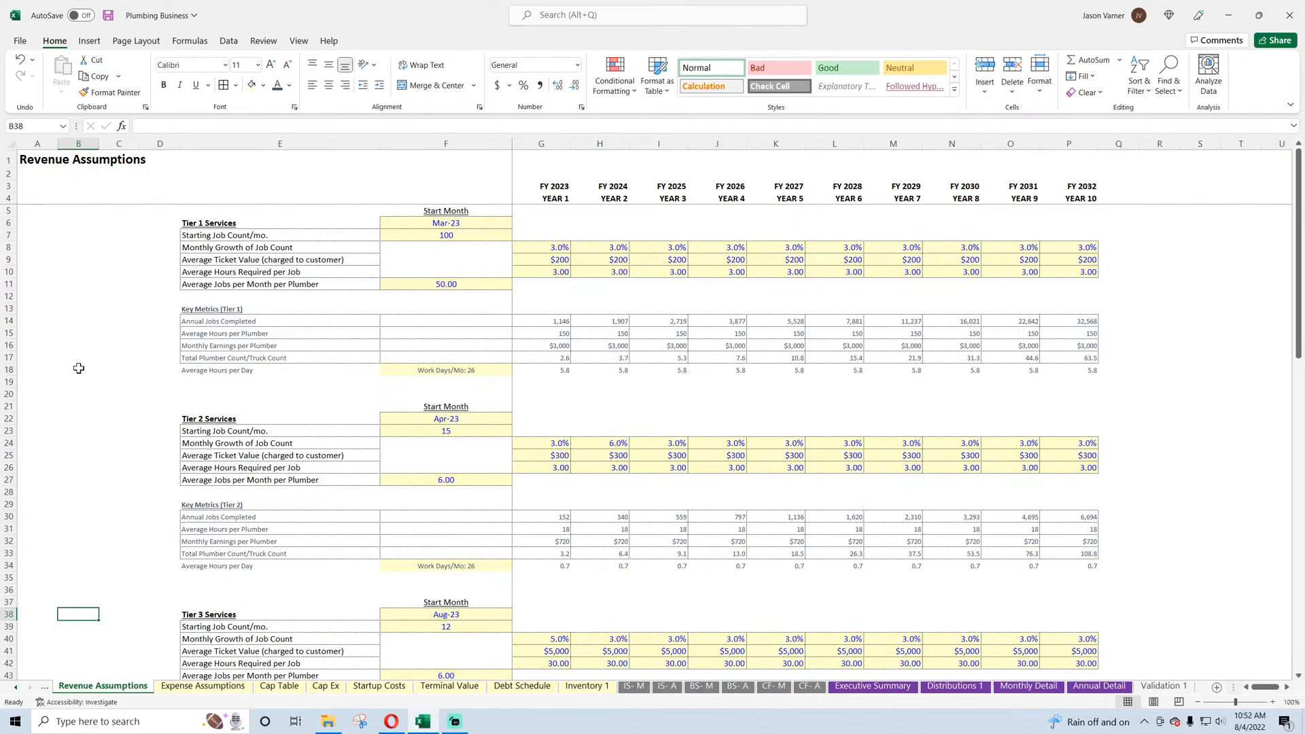
# - Change the font color of the Tier 1 Work Days/Mo input in F18 to blue
pyautogui.click(442, 371)
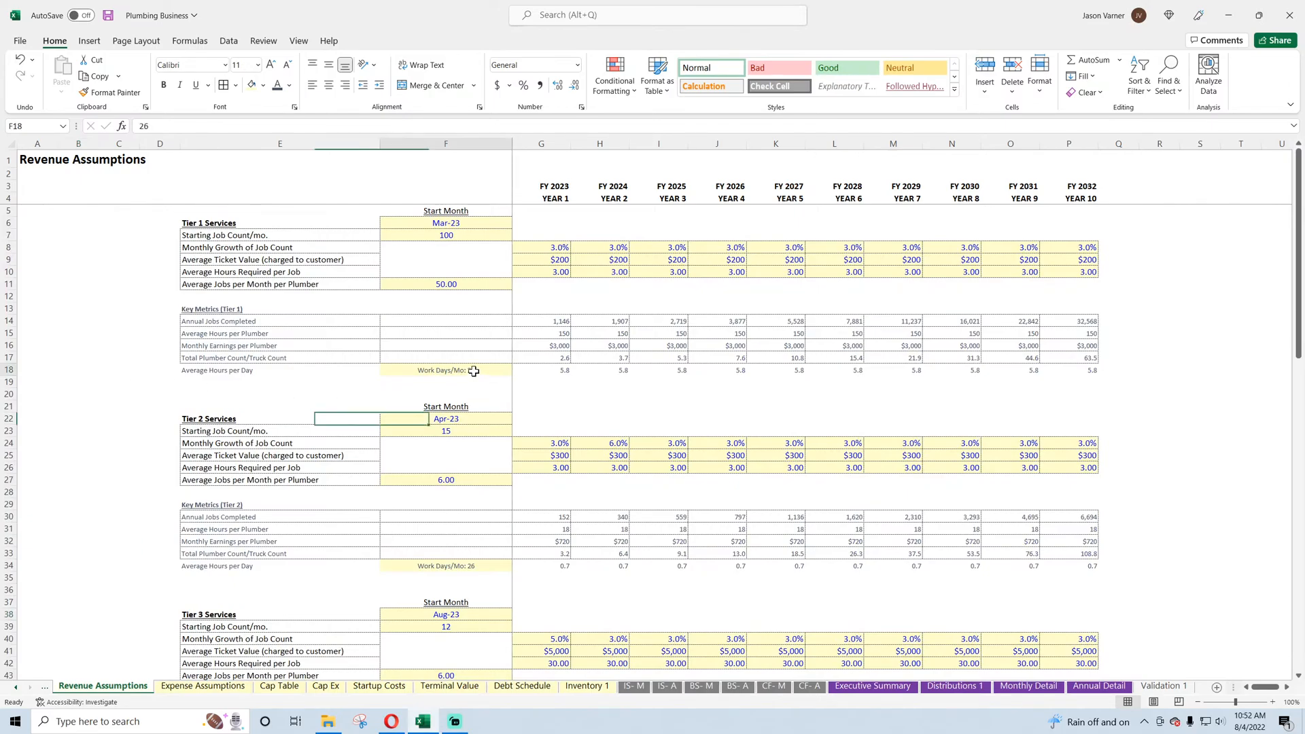
pyautogui.click(289, 85)
pyautogui.click(276, 261)
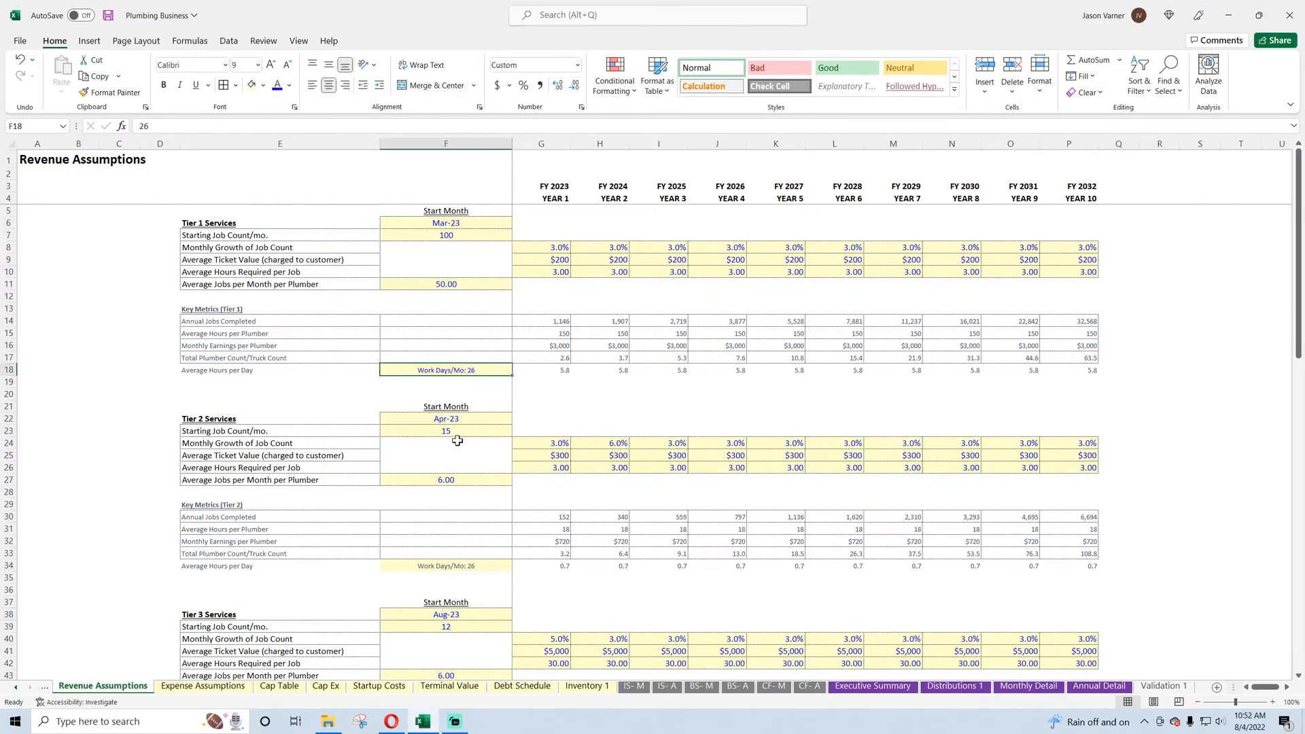
# - Copy the Tier 1 Work Days/Mo cell F18 to the Tier 2 and Tier 3 cells F34 and F50, and save the workbook
pyautogui.hotkey('ctrl', 'c')
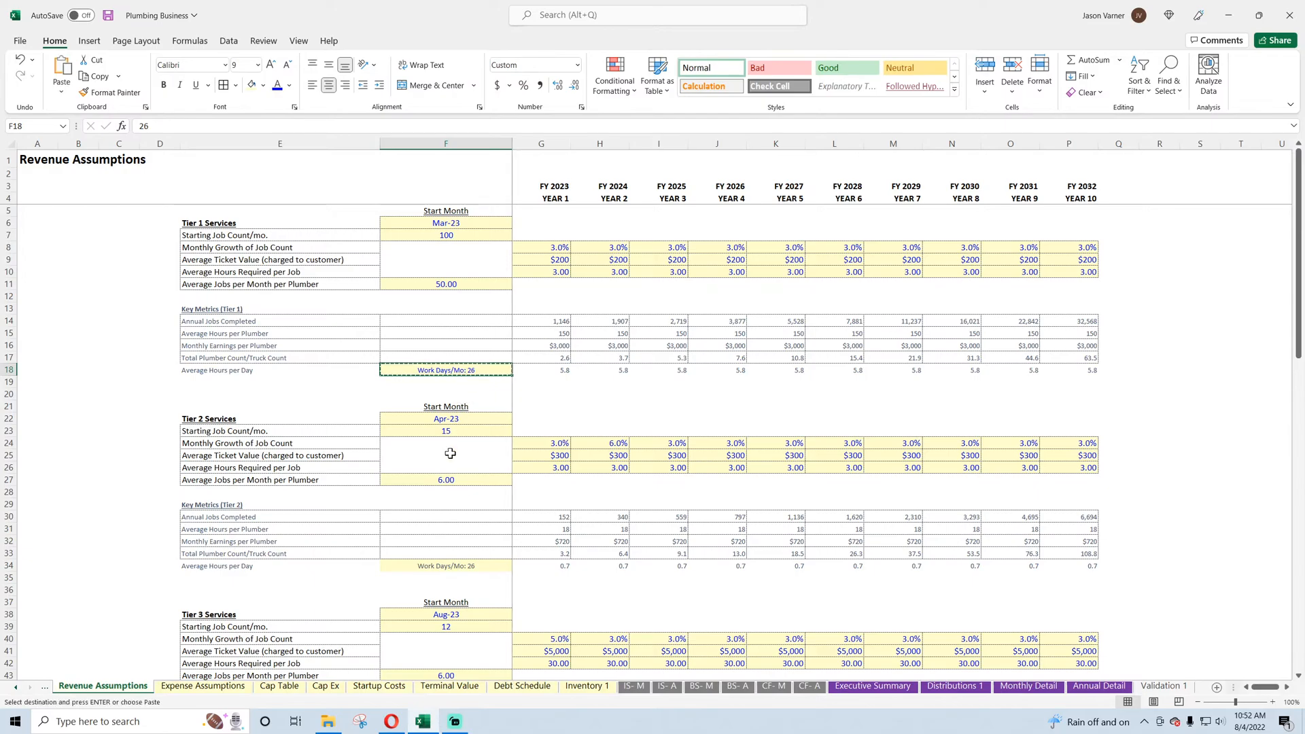
pyautogui.click(449, 564)
pyautogui.scroll(-5, 427, 504)
pyautogui.scroll(-3, 427, 503)
pyautogui.click(457, 502)
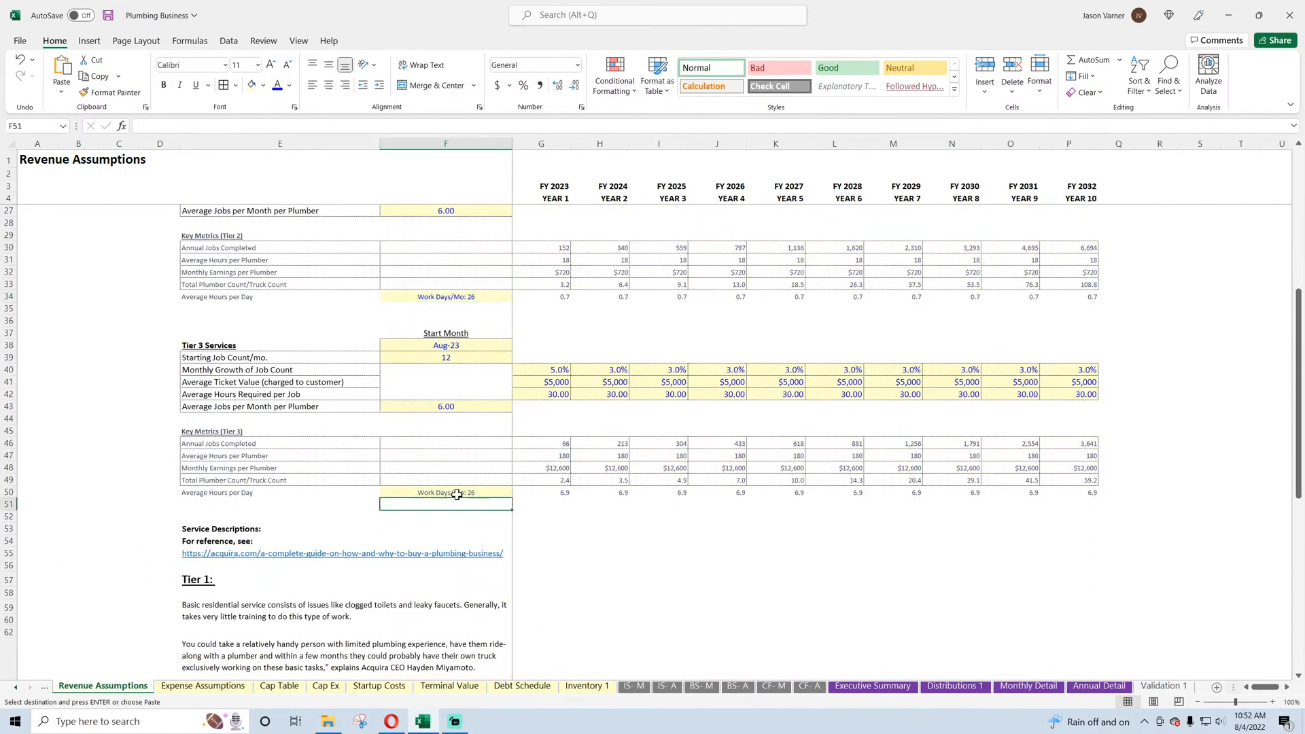
pyautogui.click(457, 495)
pyautogui.hotkey('ctrl', 'v')
pyautogui.click(704, 575)
pyautogui.scroll(4, 309, 419)
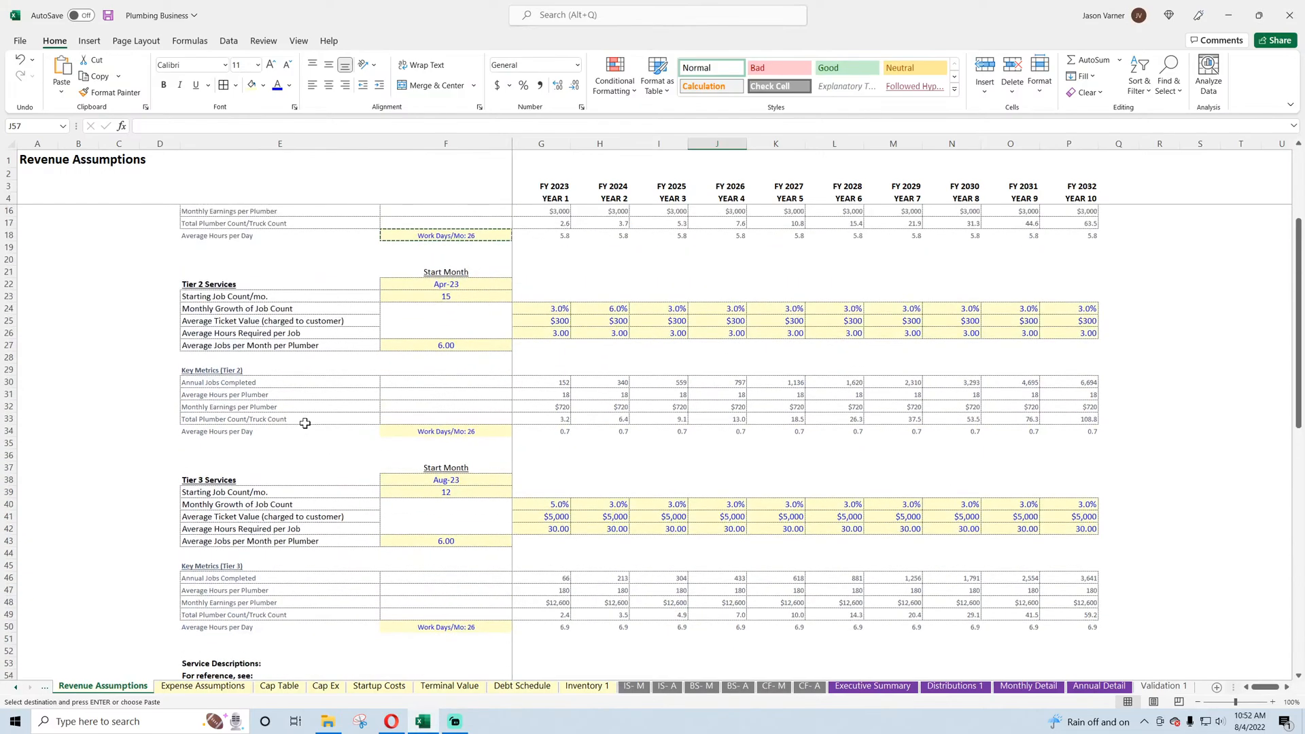
pyautogui.scroll(4, 305, 422)
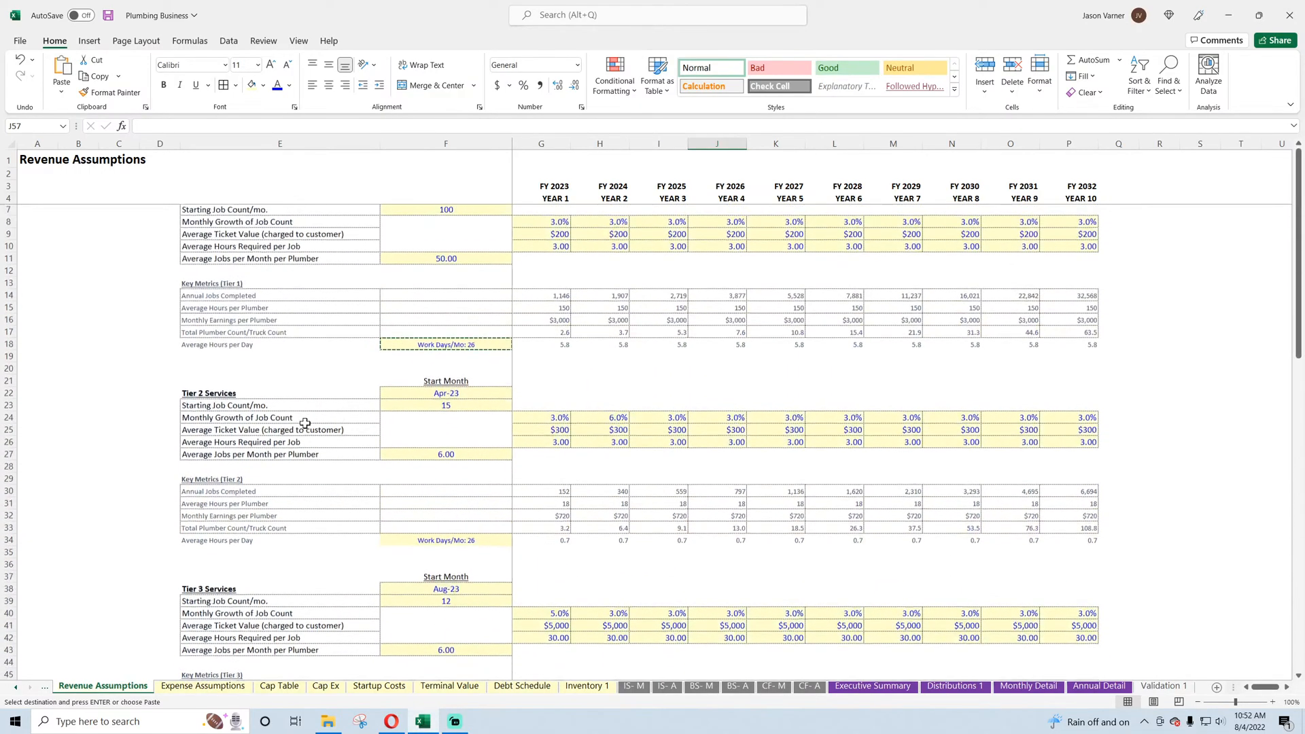
pyautogui.click(107, 15)
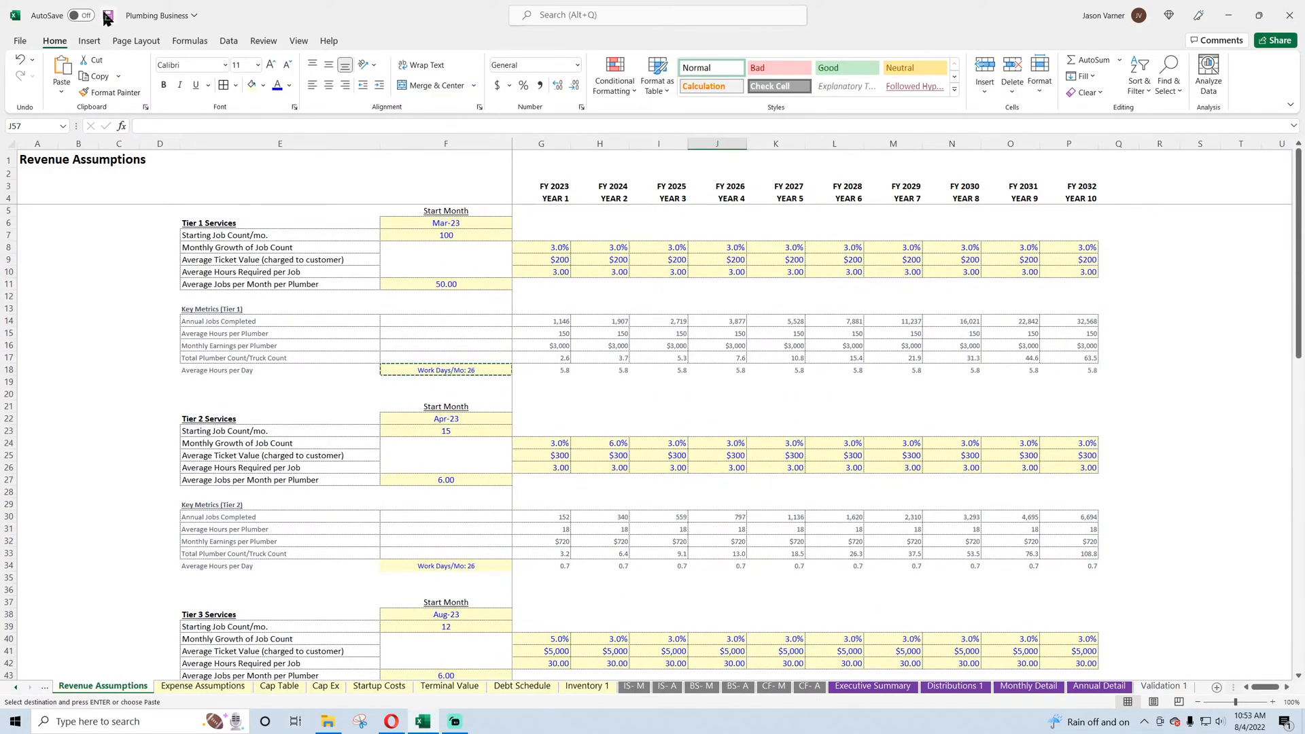
pyautogui.click(54, 309)
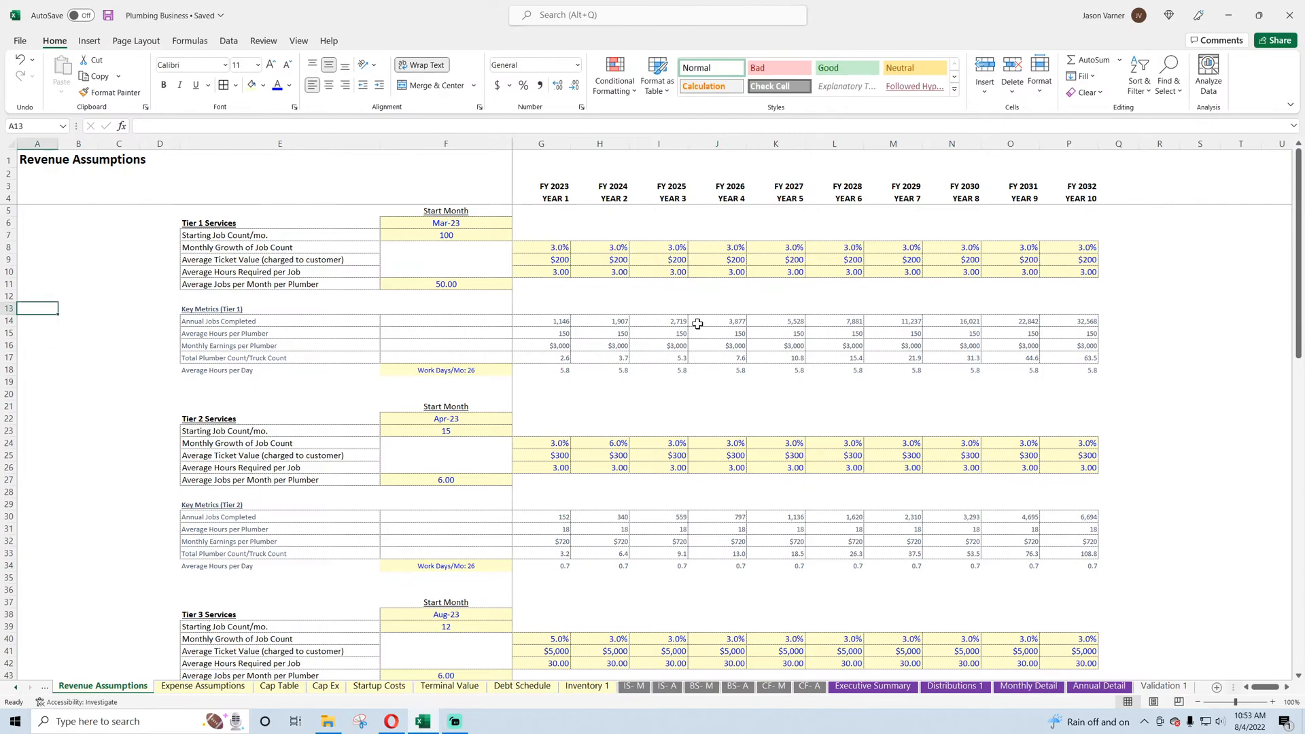
pyautogui.click(662, 336)
pyautogui.click(675, 348)
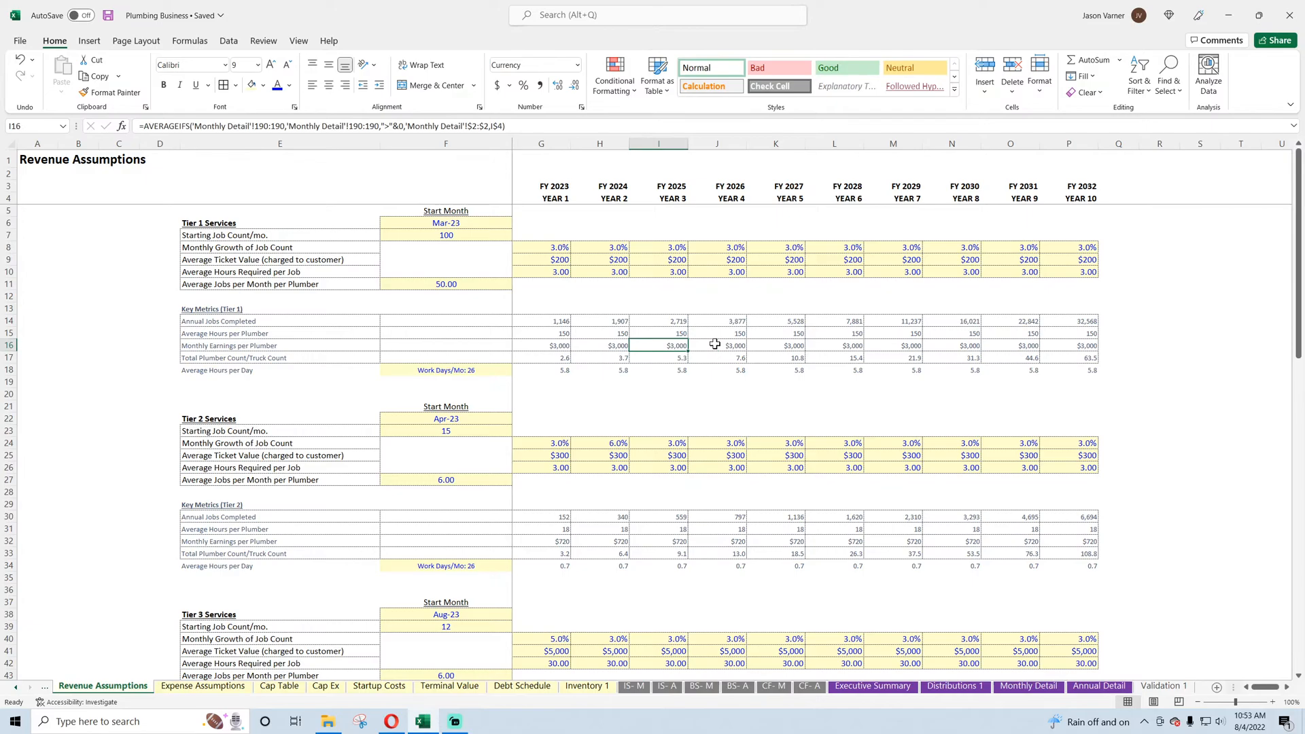
pyautogui.scroll(-5, 714, 344)
pyautogui.scroll(5, 714, 345)
# - Add a new worksheet named Visualizations and place it directly before the Executive Summary sheet
pyautogui.click(873, 686)
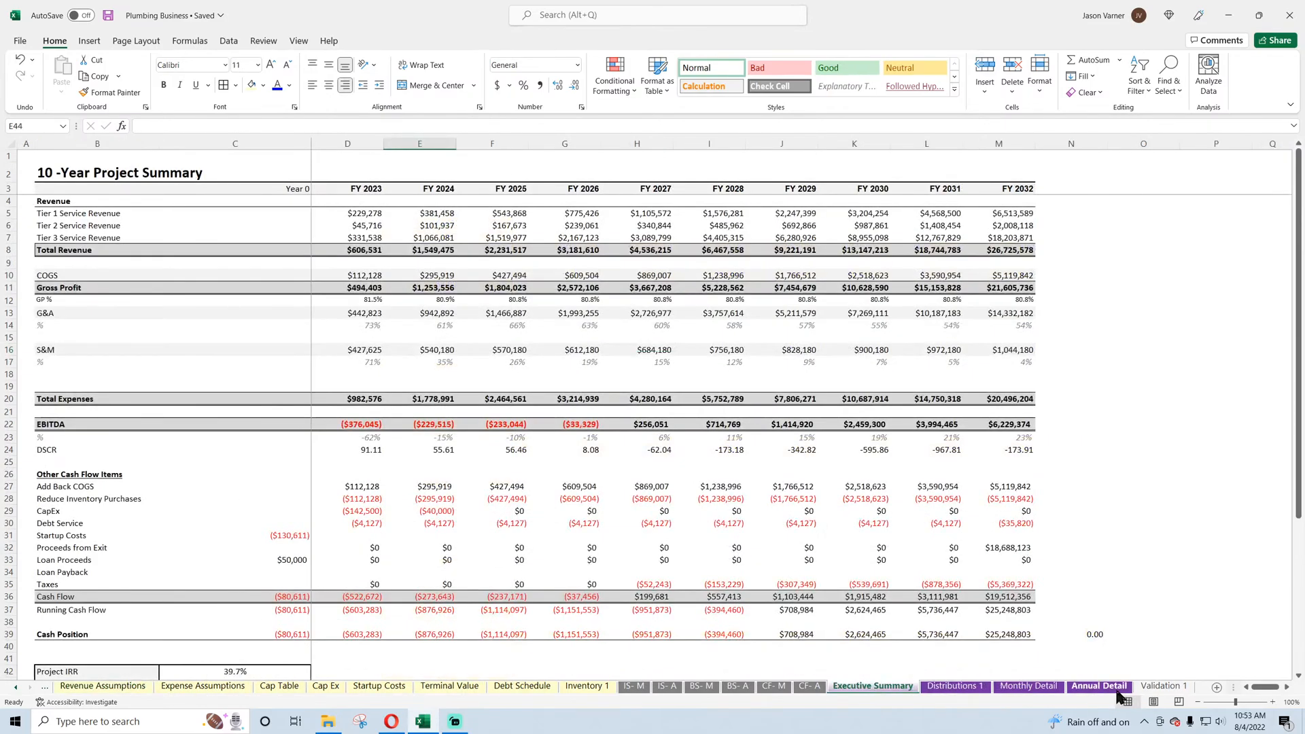
pyautogui.click(1217, 687)
pyautogui.moveTo(937, 689); pyautogui.dragTo(809, 692)
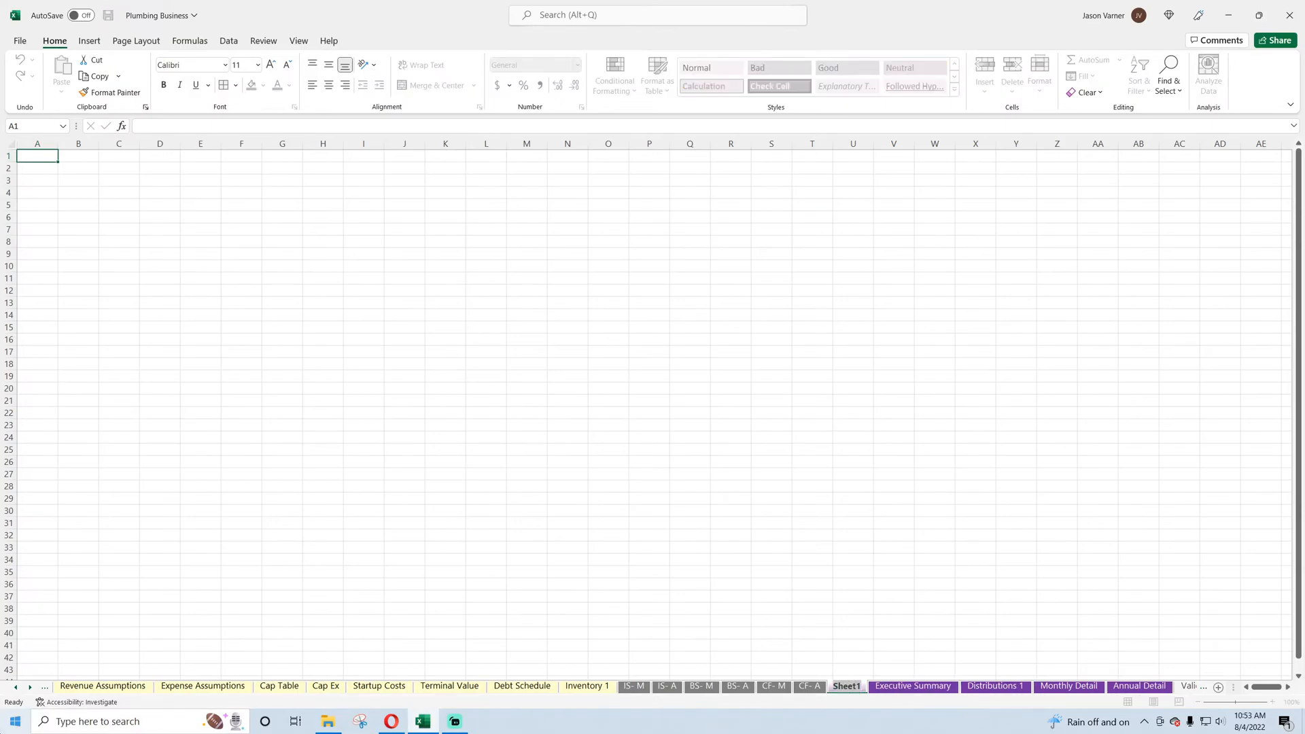
pyautogui.write('Visual')
pyautogui.press('Return')
pyautogui.write('izations')
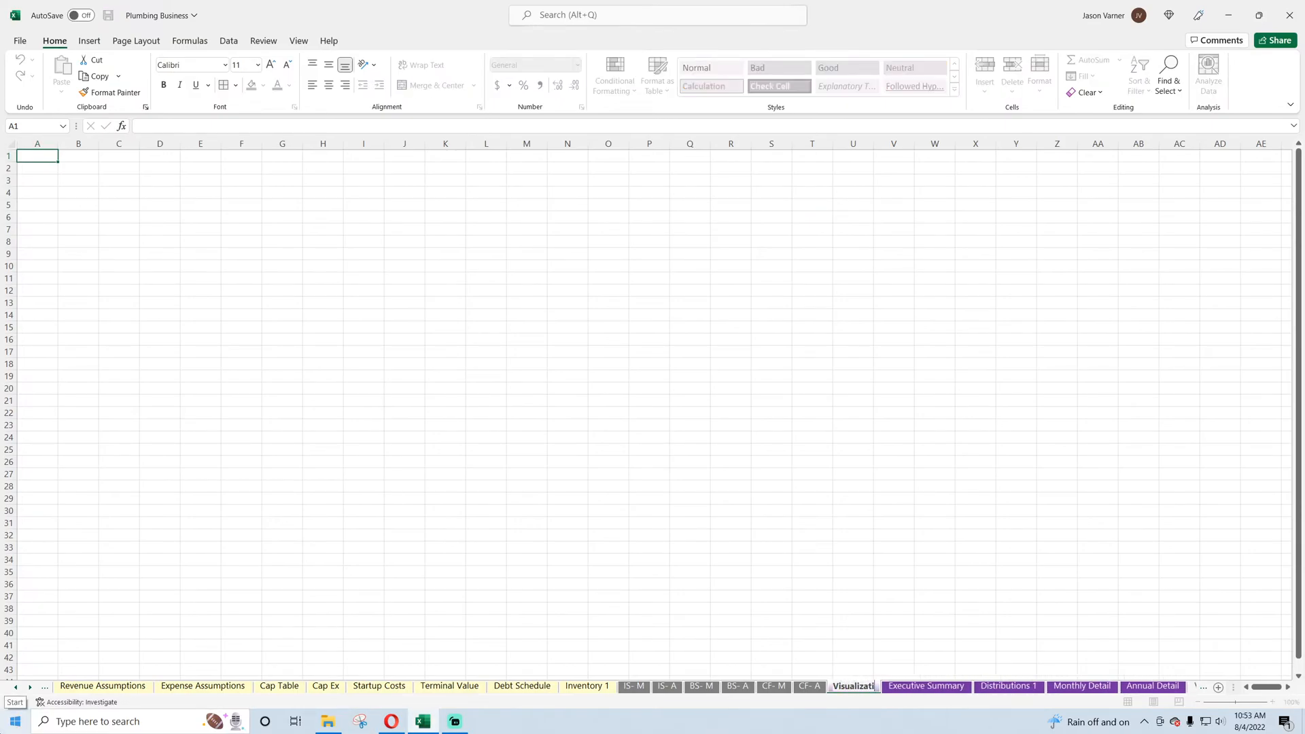
pyautogui.press('Return')
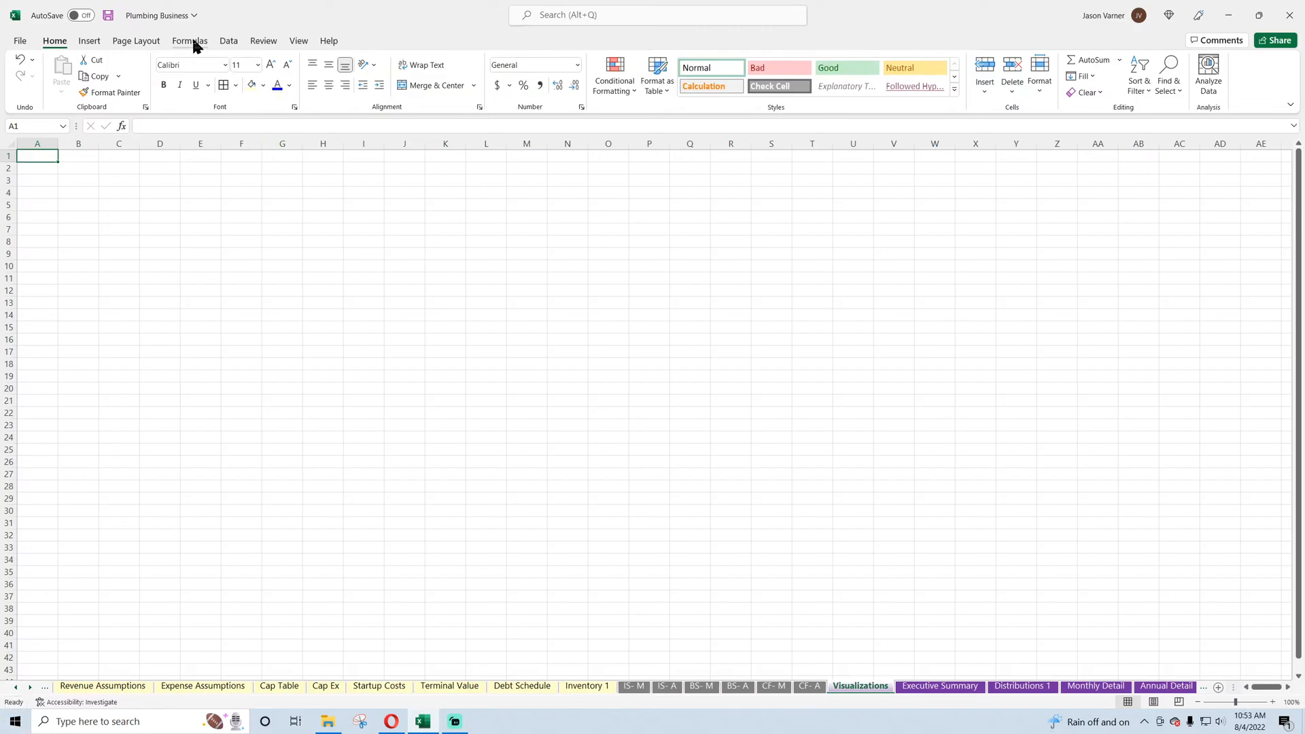
# - Insert a blank 2-D clustered column chart on the Visualizations sheet and move it to start at about cell B1
pyautogui.click(89, 42)
pyautogui.click(586, 76)
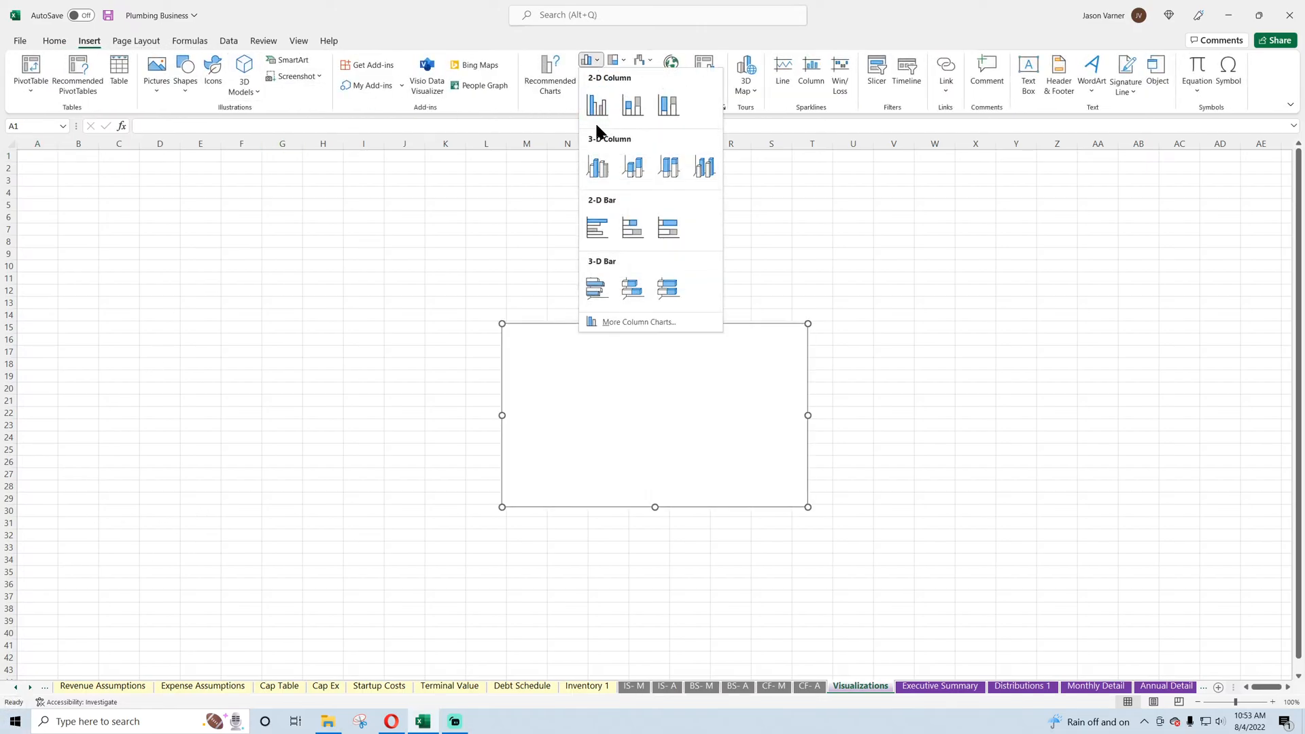
pyautogui.click(598, 109)
pyautogui.moveTo(615, 378); pyautogui.dragTo(172, 208)
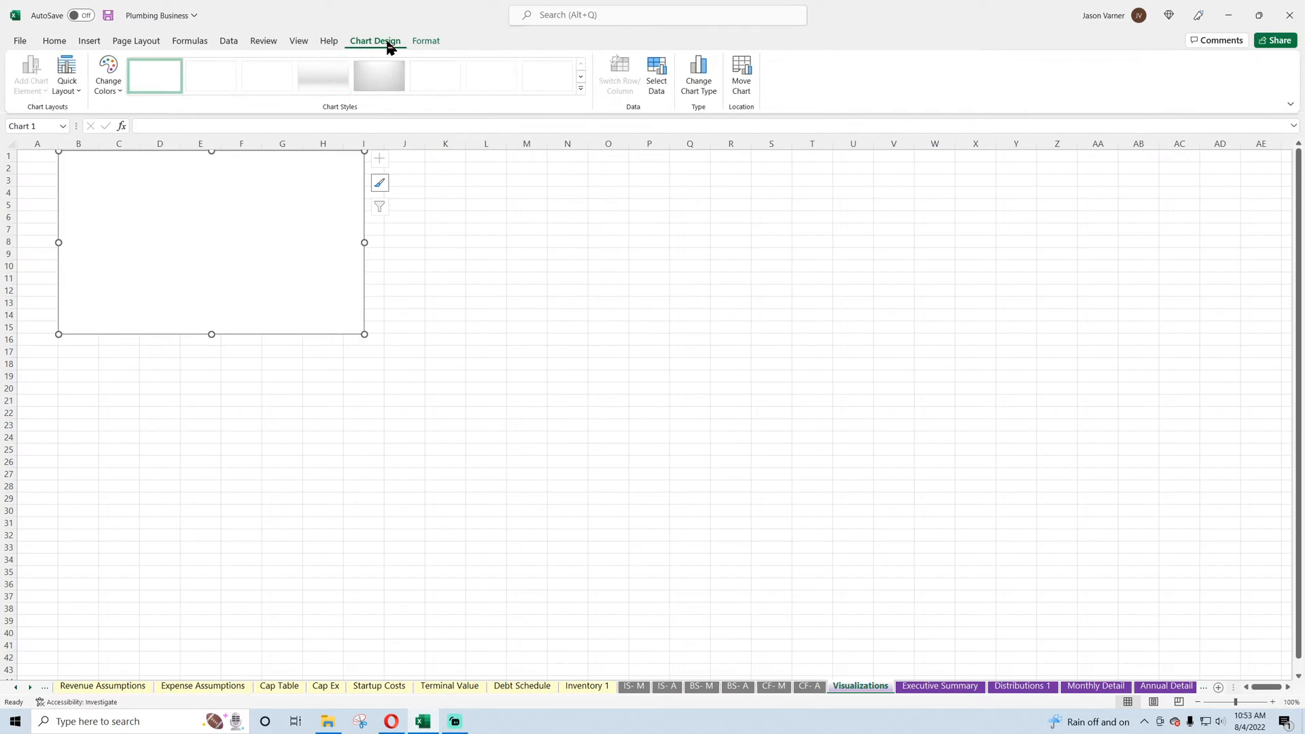
# - Turn off the gridlines on the Visualizations sheet
pyautogui.click(424, 42)
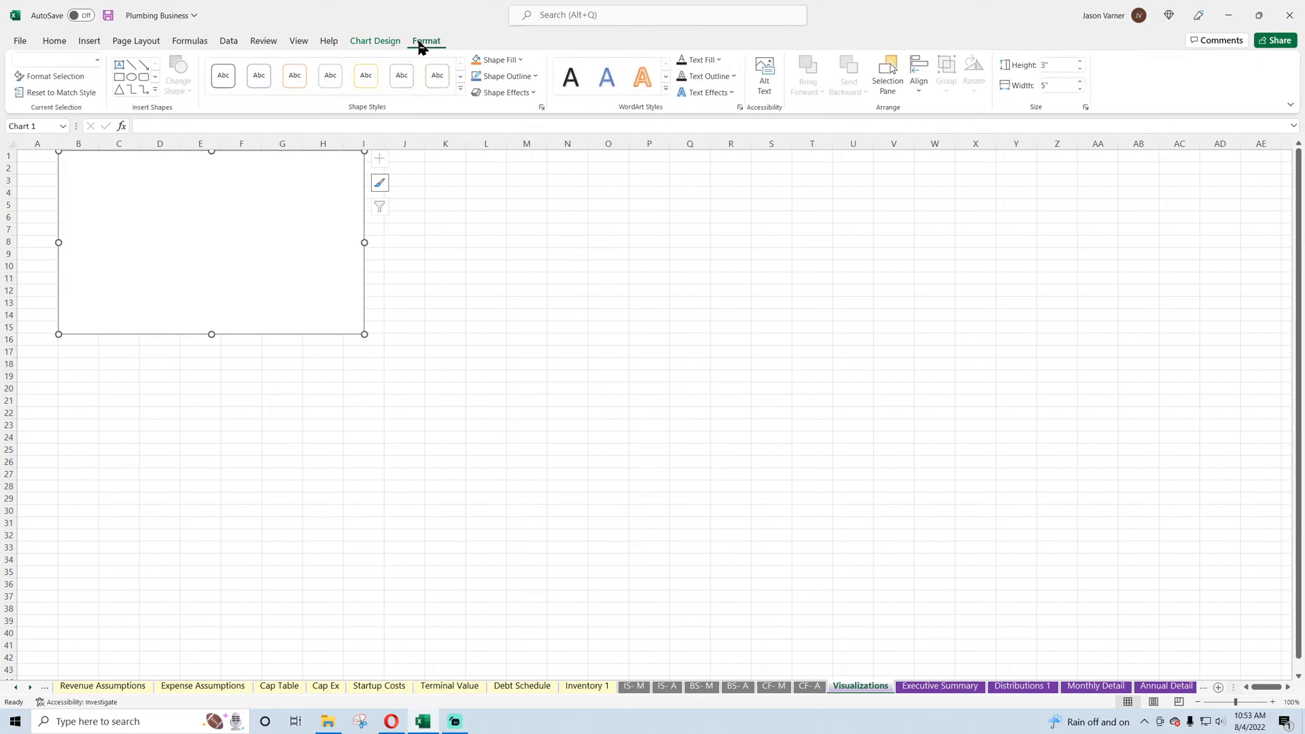
pyautogui.click(56, 43)
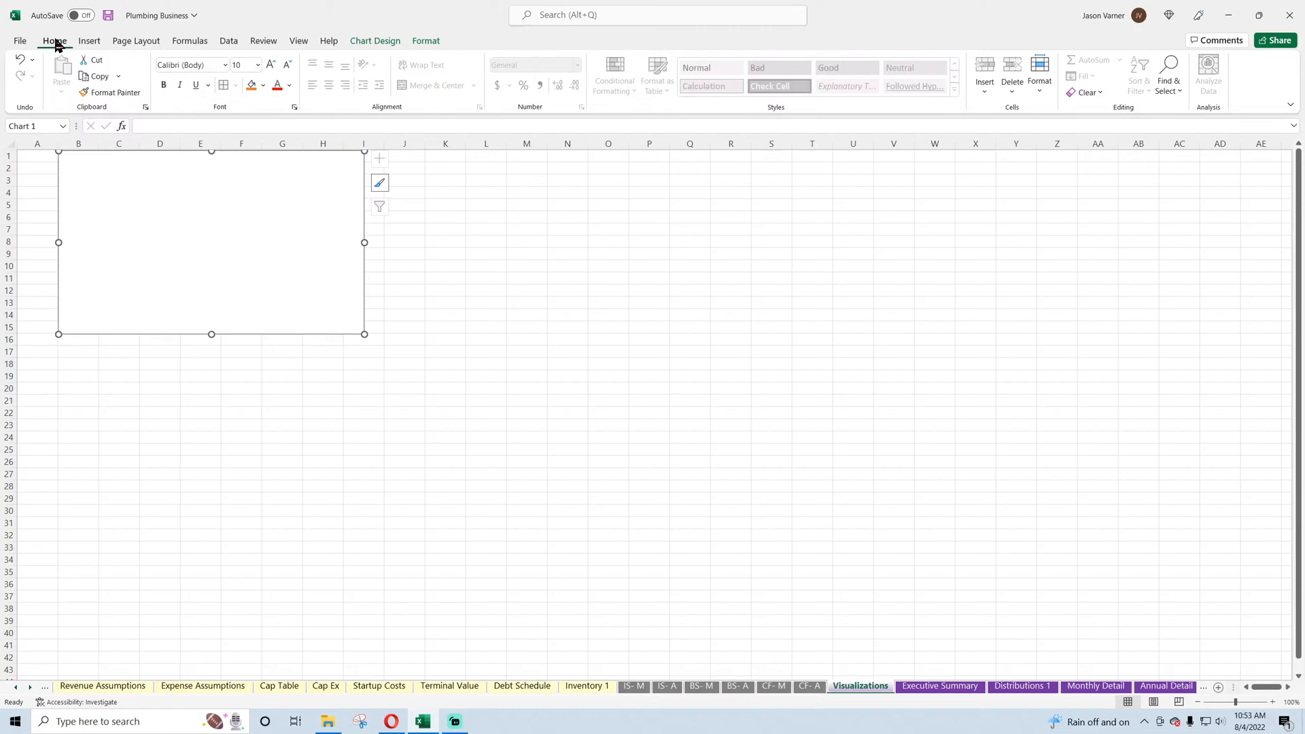
pyautogui.click(294, 41)
pyautogui.press('Escape')
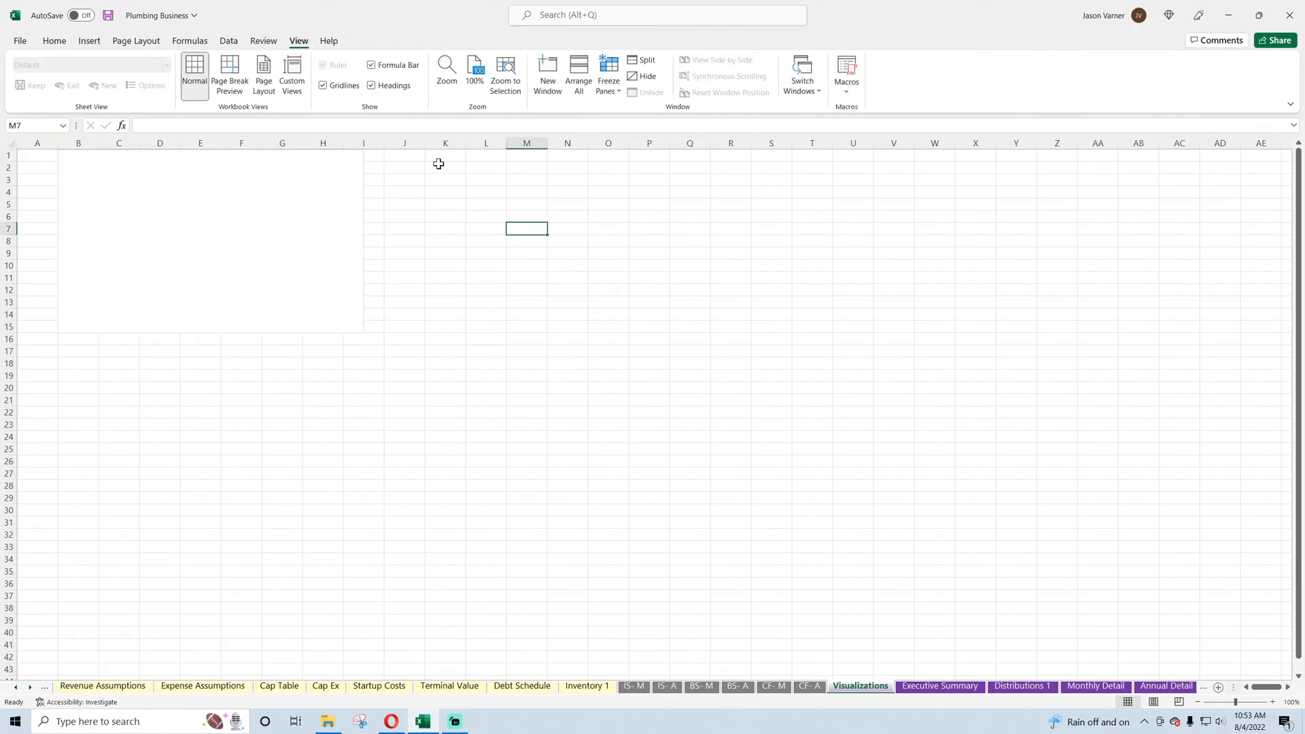
pyautogui.click(323, 86)
# - Move the blank chart to cell A1 and enlarge it to span about A1:L22, and open its data source selection
pyautogui.click(259, 175)
pyautogui.moveTo(259, 175); pyautogui.dragTo(204, 175)
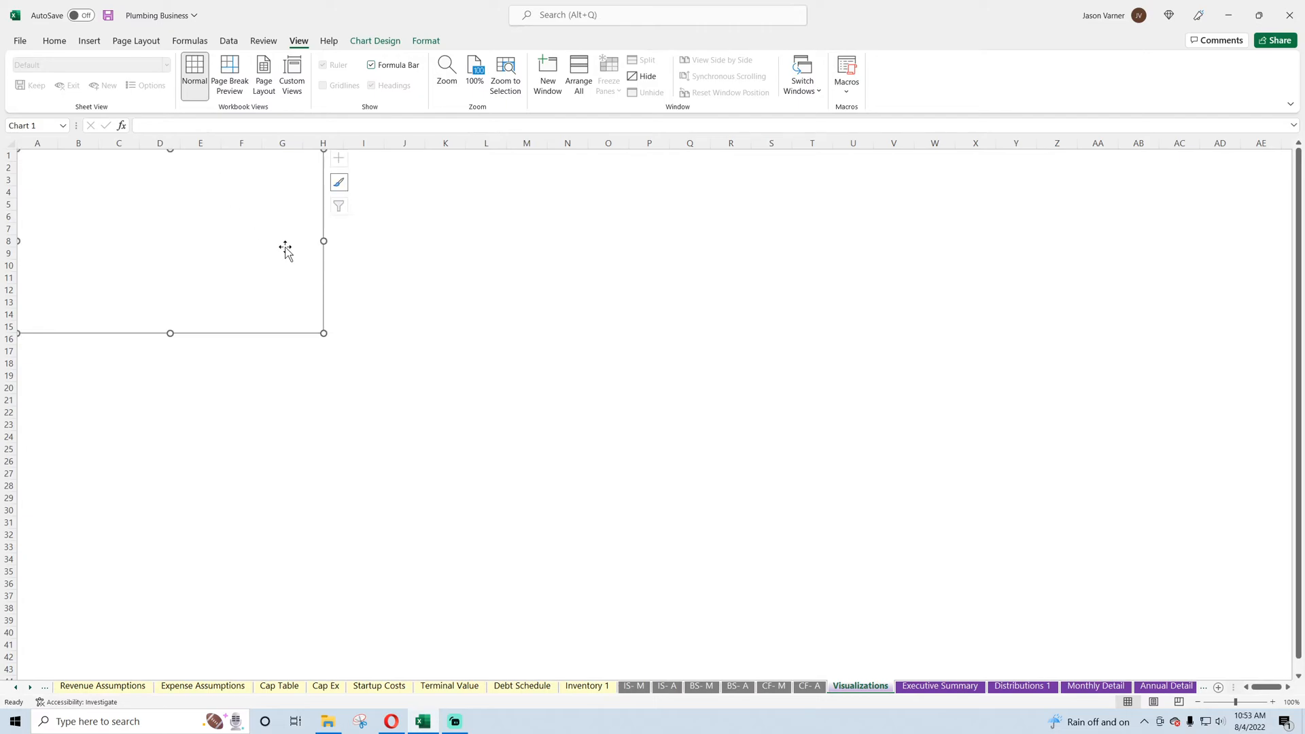
pyautogui.moveTo(327, 331); pyautogui.dragTo(513, 411)
pyautogui.rightClick(314, 238)
pyautogui.click(384, 428)
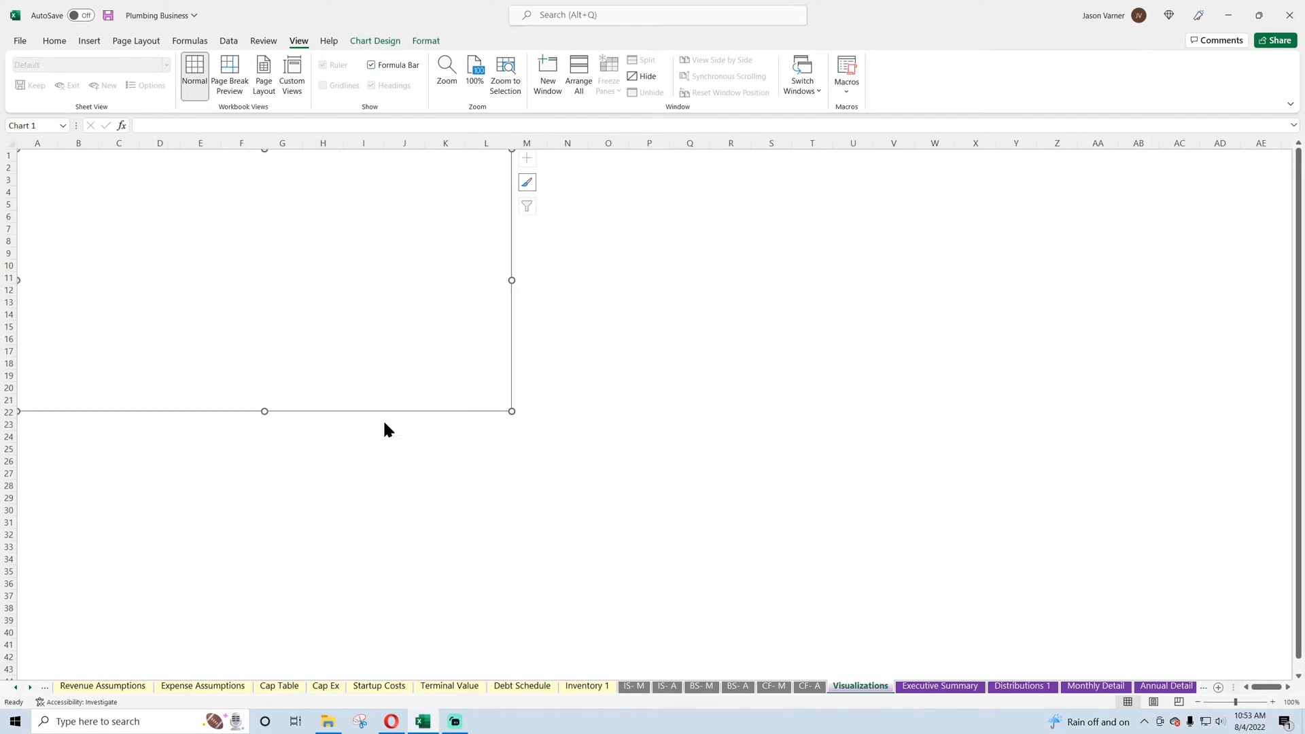
pyautogui.click(939, 686)
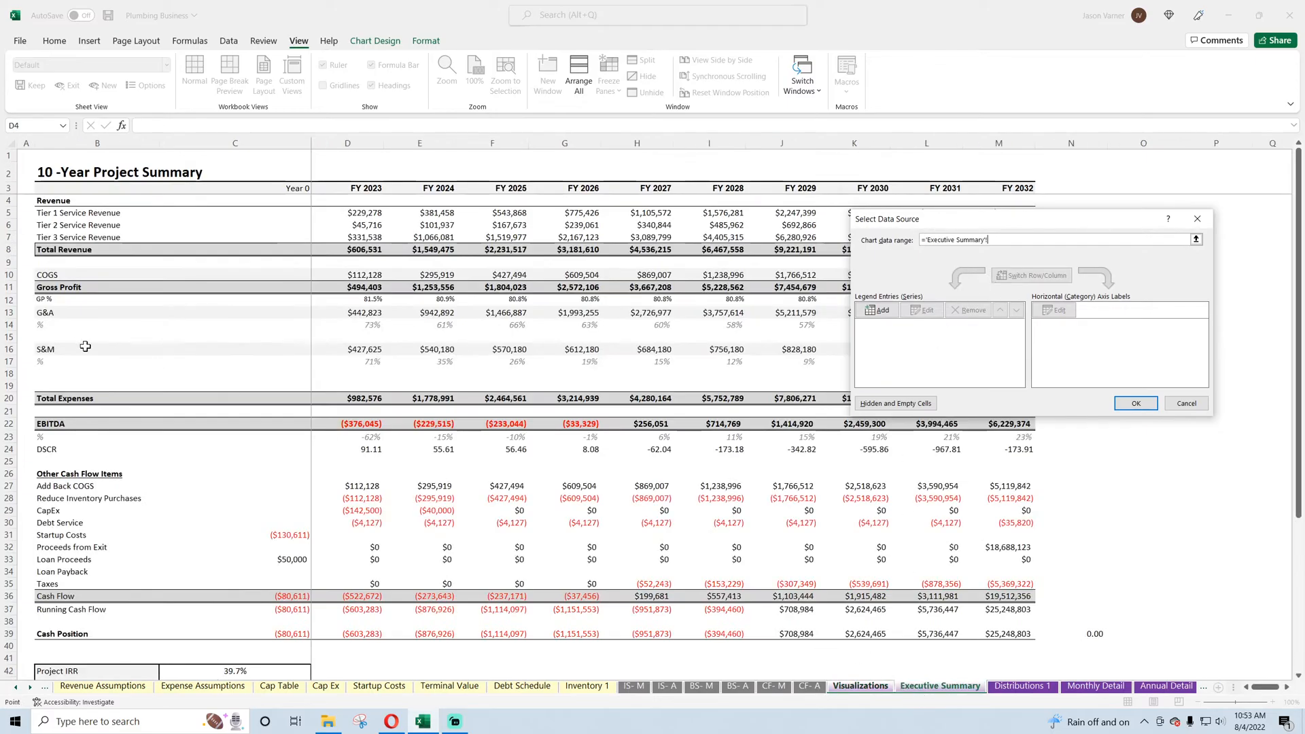
pyautogui.click(74, 254)
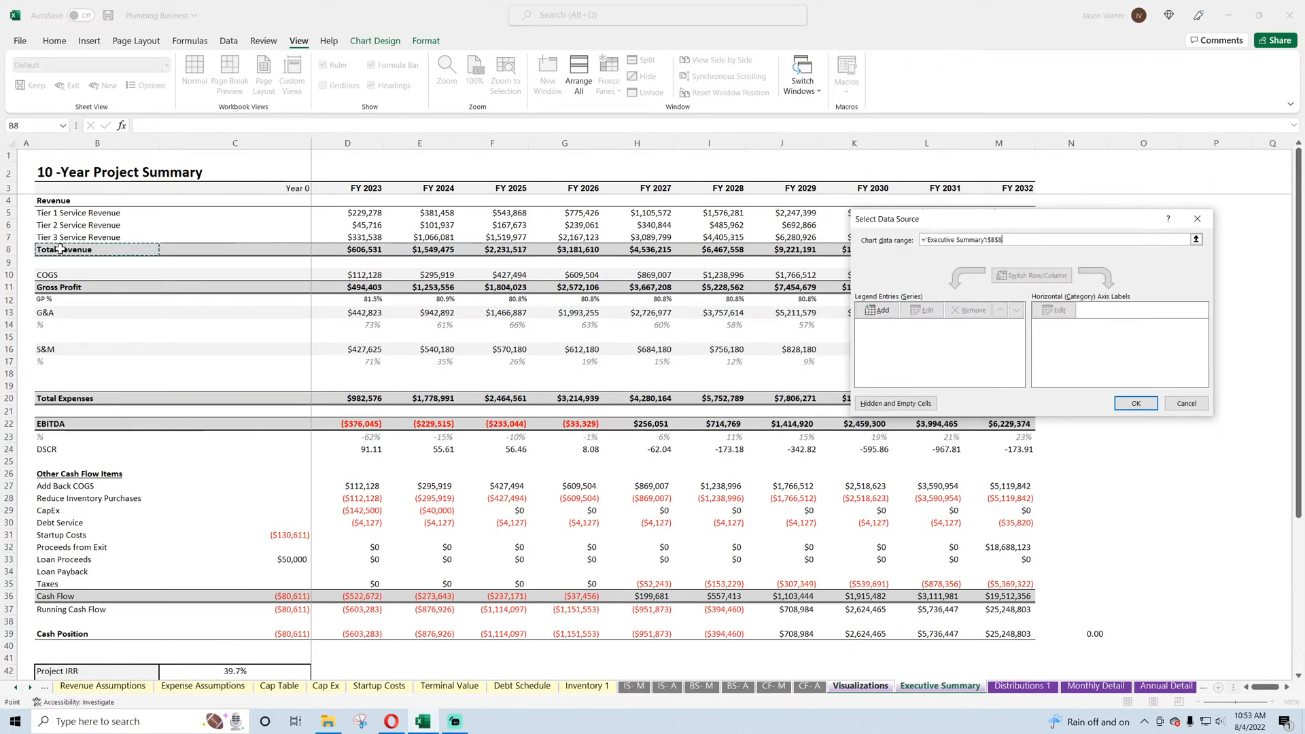
pyautogui.click(880, 310)
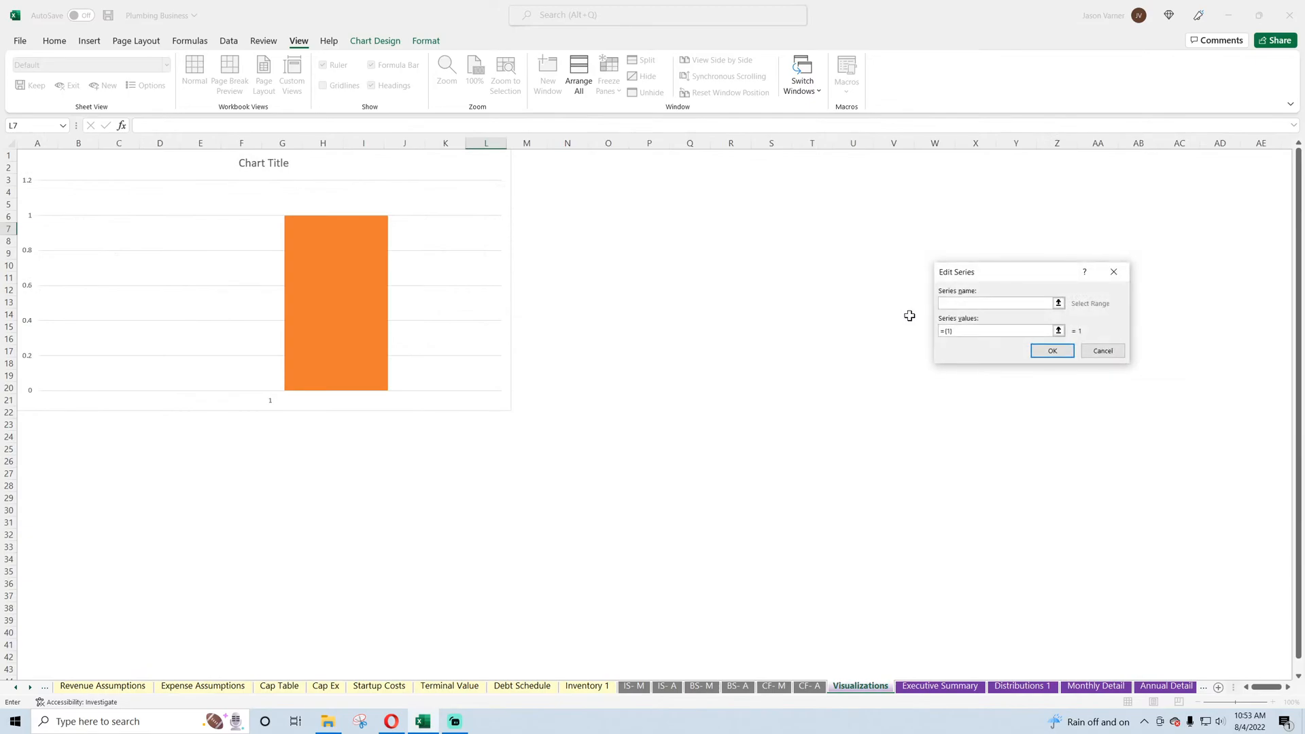
pyautogui.click(1102, 350)
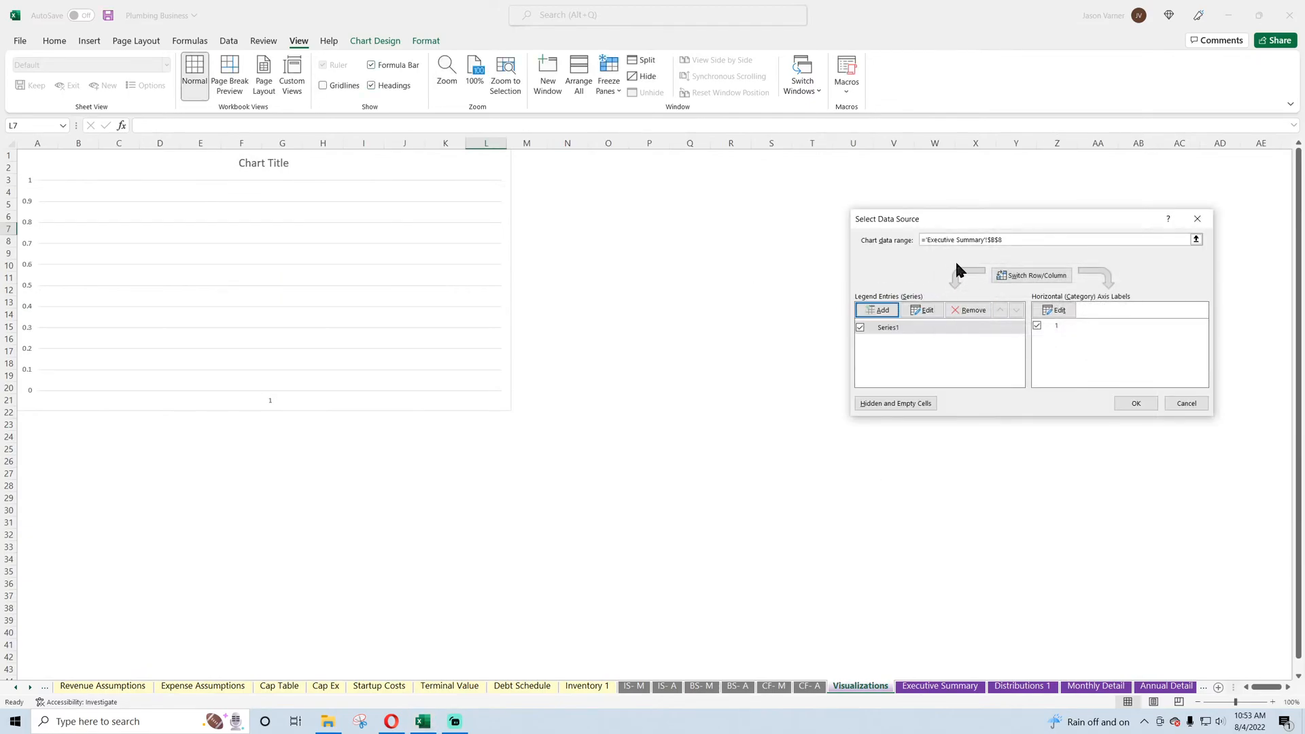
# - Add a chart series named from the Total Revenue label in Executive Summary B8, with D8:M8 as its values
pyautogui.click(876, 310)
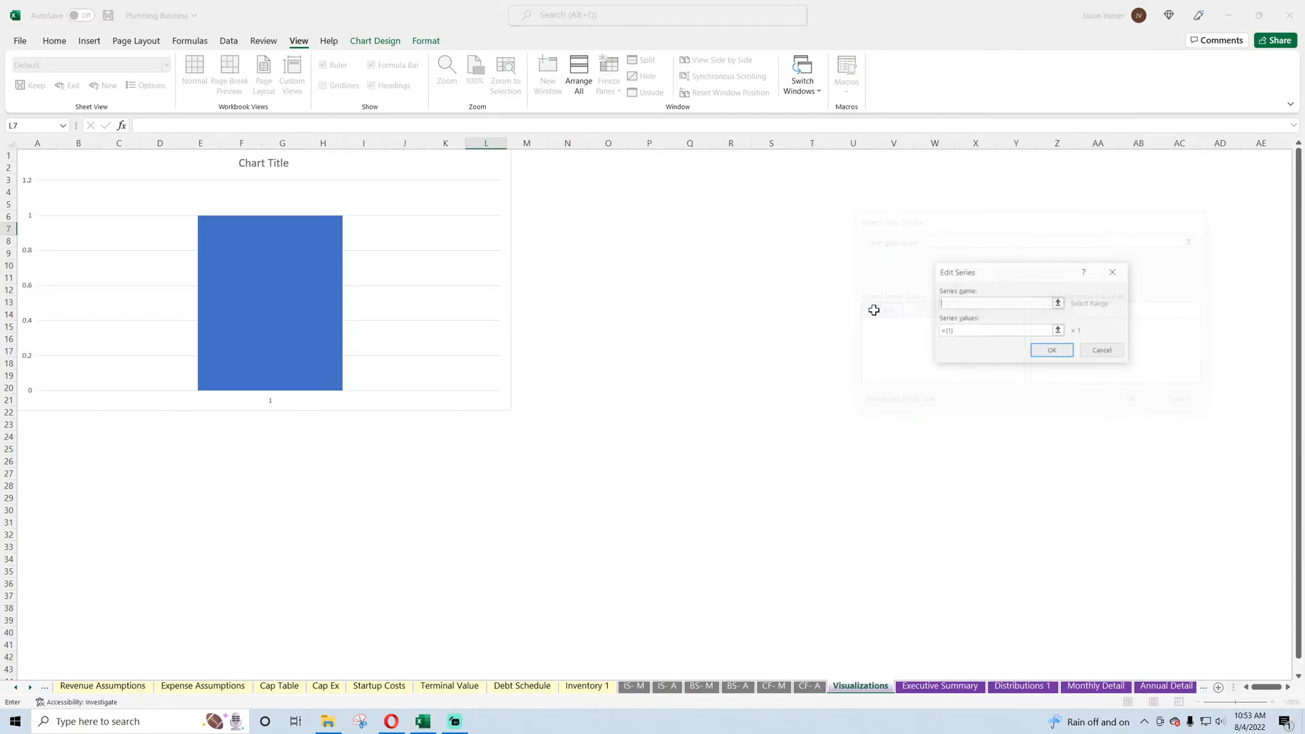
pyautogui.click(938, 686)
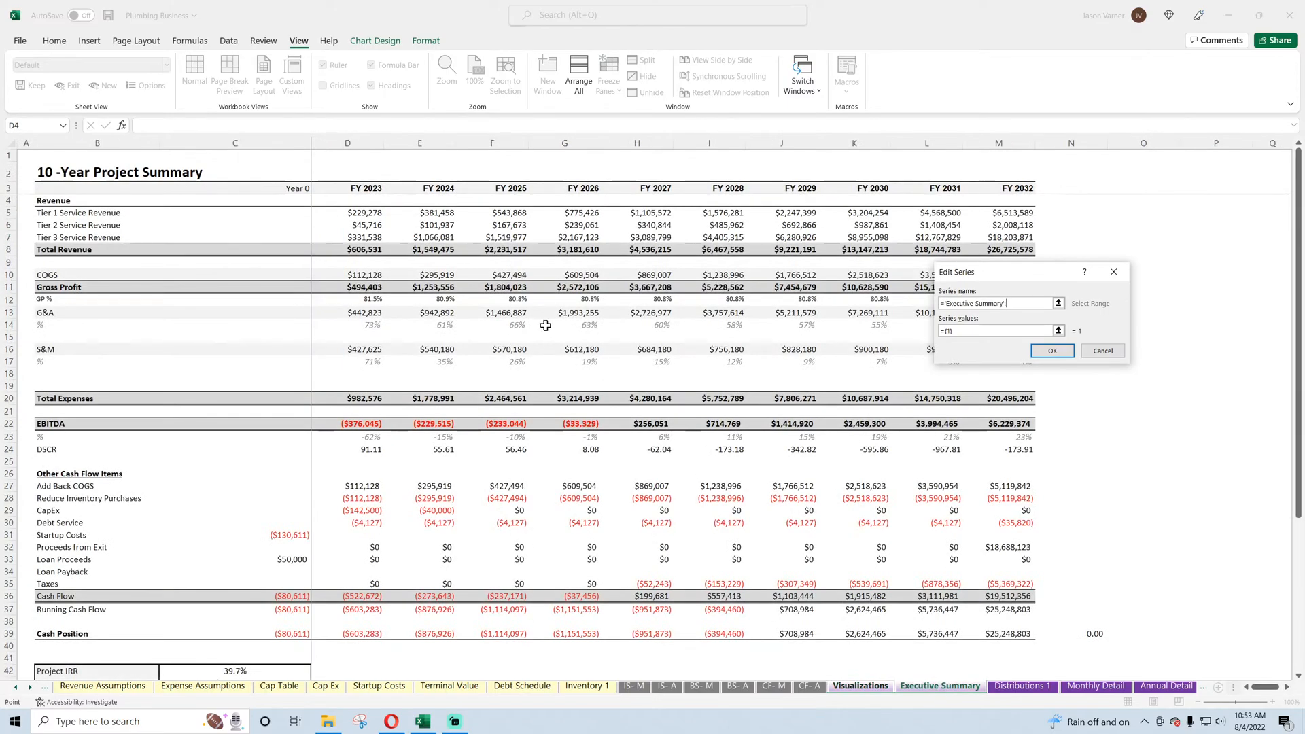
pyautogui.click(71, 249)
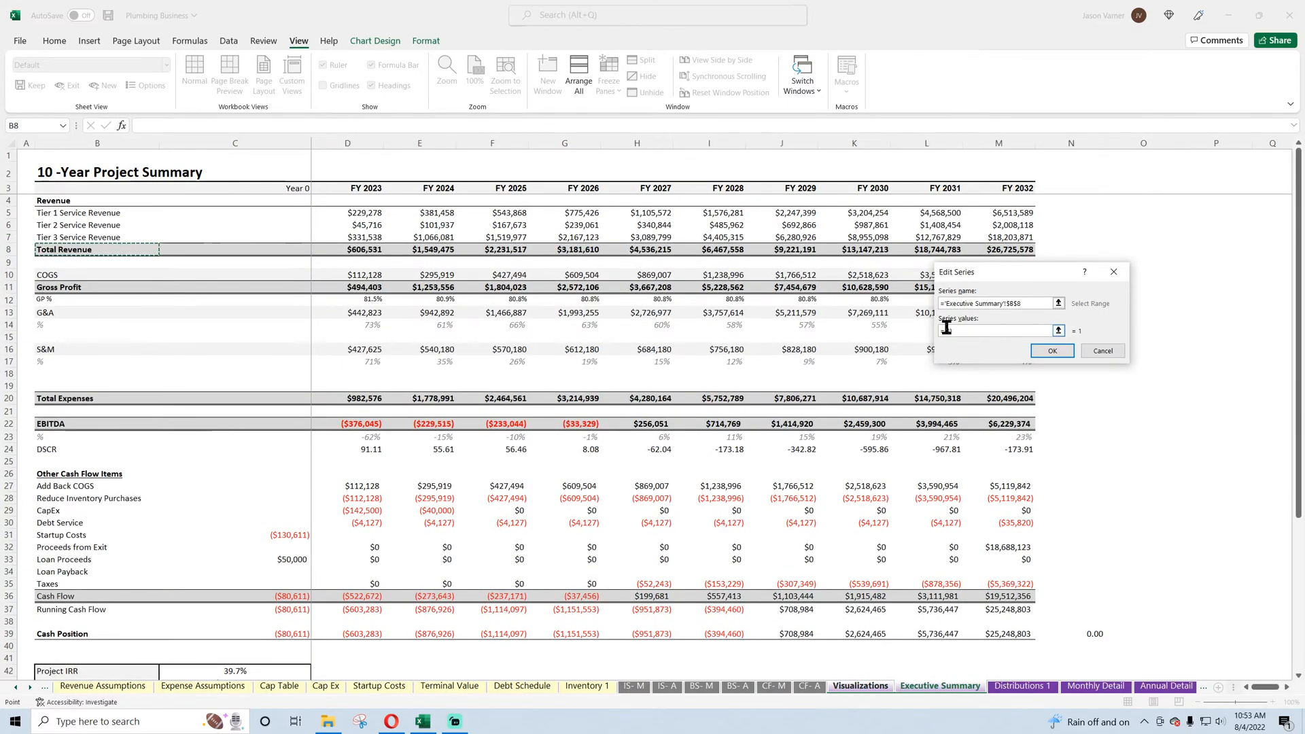
pyautogui.moveTo(953, 330); pyautogui.dragTo(822, 324)
pyautogui.press('BackSpace')
pyautogui.moveTo(344, 250); pyautogui.dragTo(995, 249)
pyautogui.click(1052, 349)
# - Set the chart's horizontal axis labels to the fiscal years in Executive Summary D3:M3 and accept the data source
pyautogui.click(1065, 311)
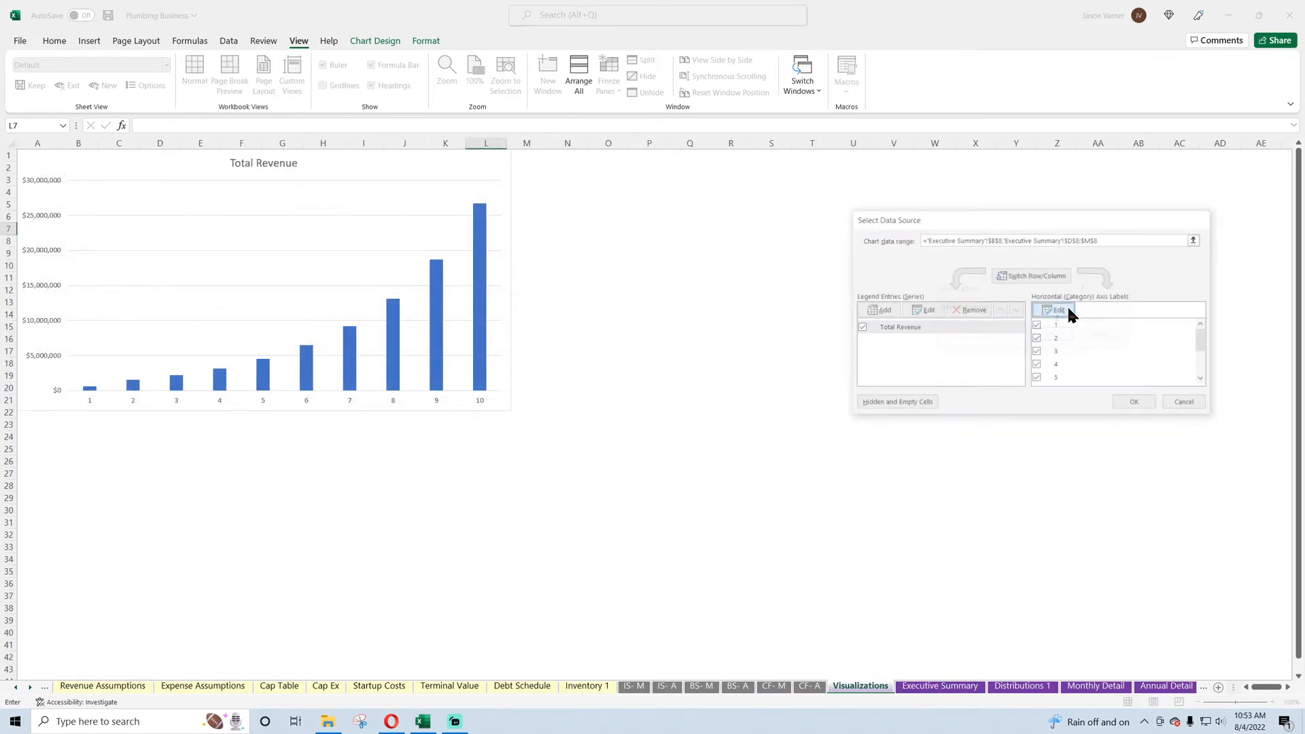
pyautogui.click(940, 686)
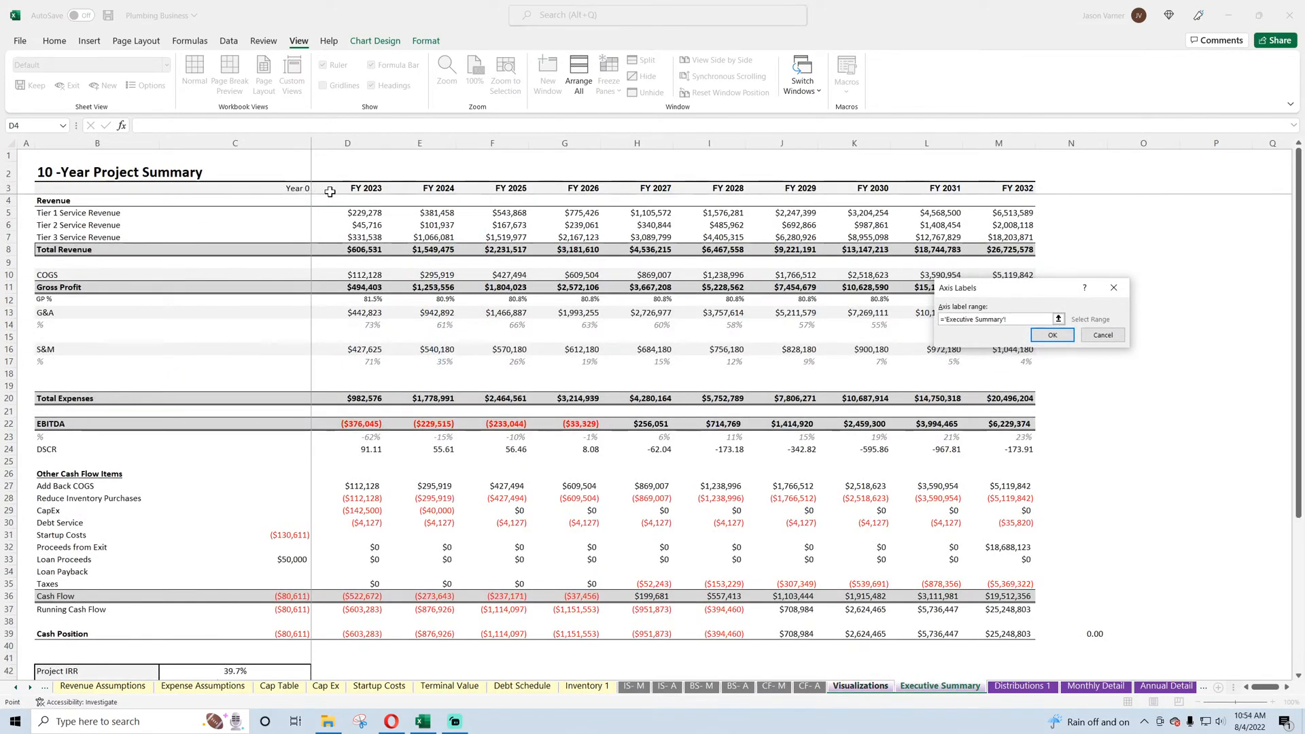
pyautogui.moveTo(345, 188); pyautogui.dragTo(999, 185)
pyautogui.click(1054, 333)
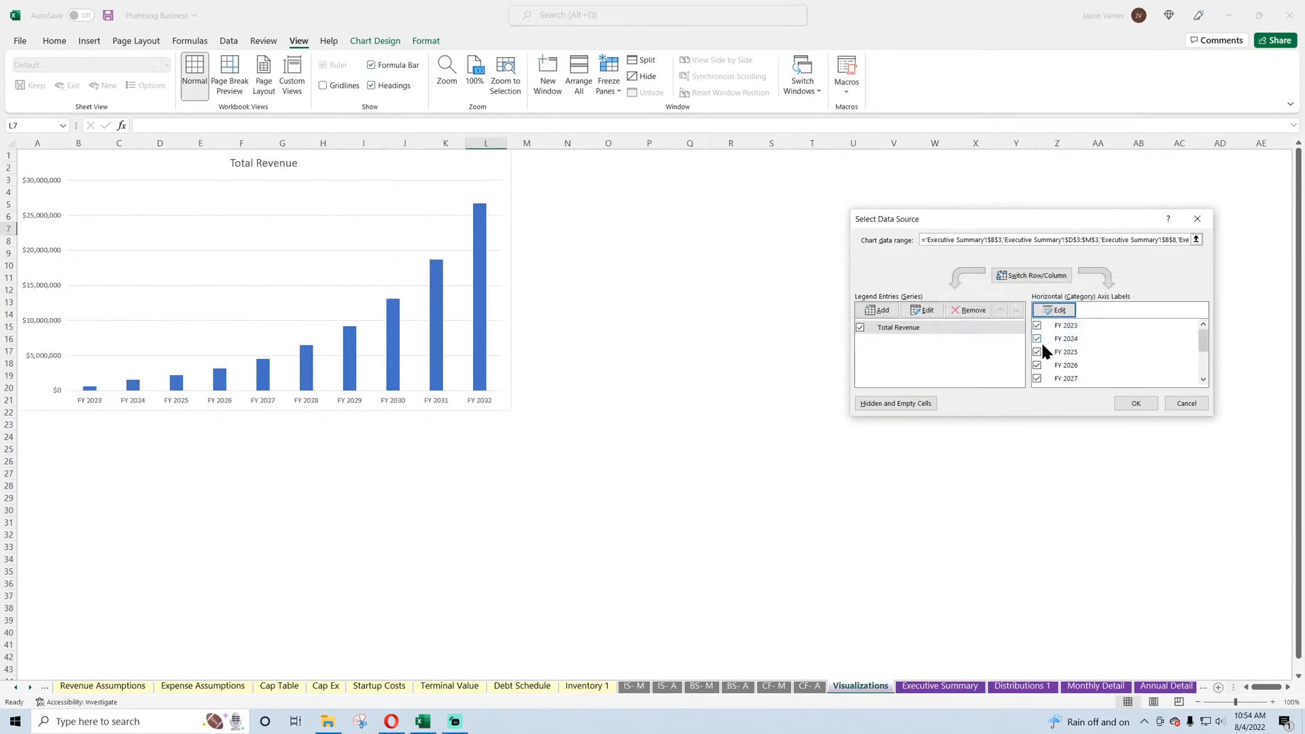
pyautogui.click(1135, 403)
# - Change the chart title to "Annual Revenue"
pyautogui.rightClick(450, 167)
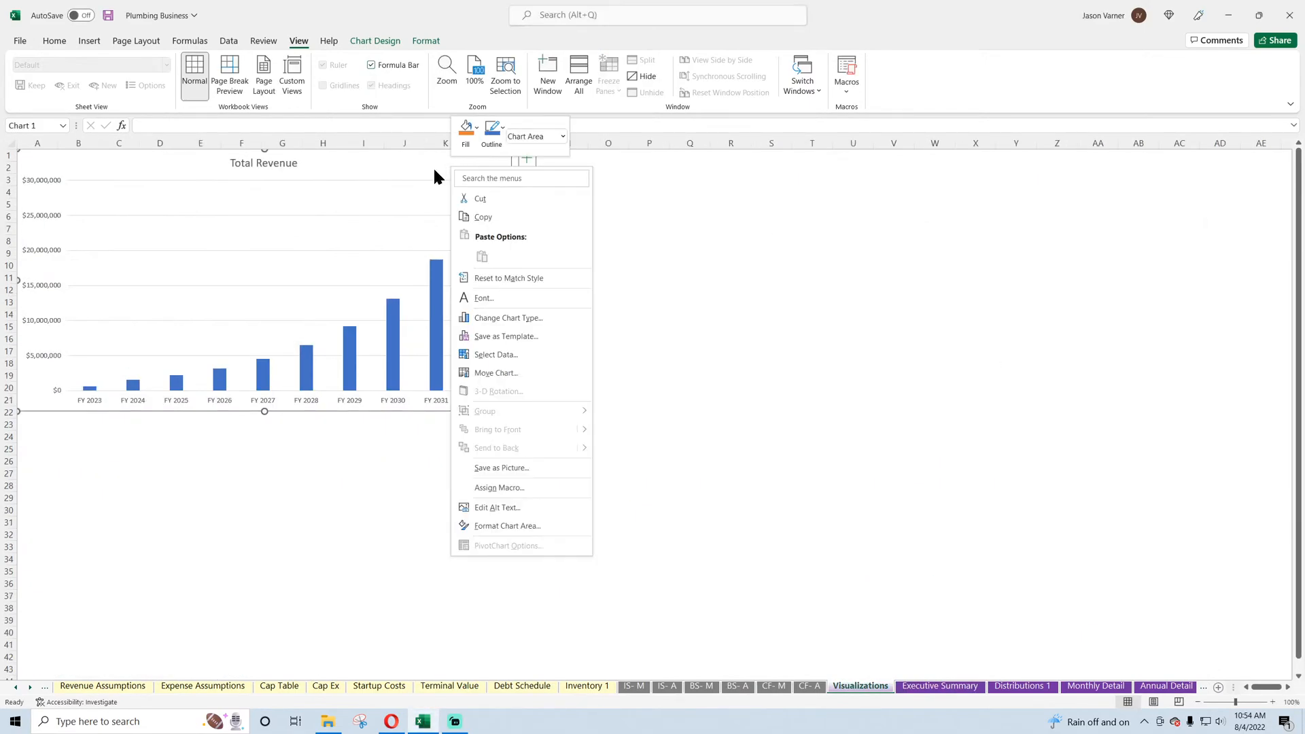
pyautogui.click(299, 170)
pyautogui.click(276, 165)
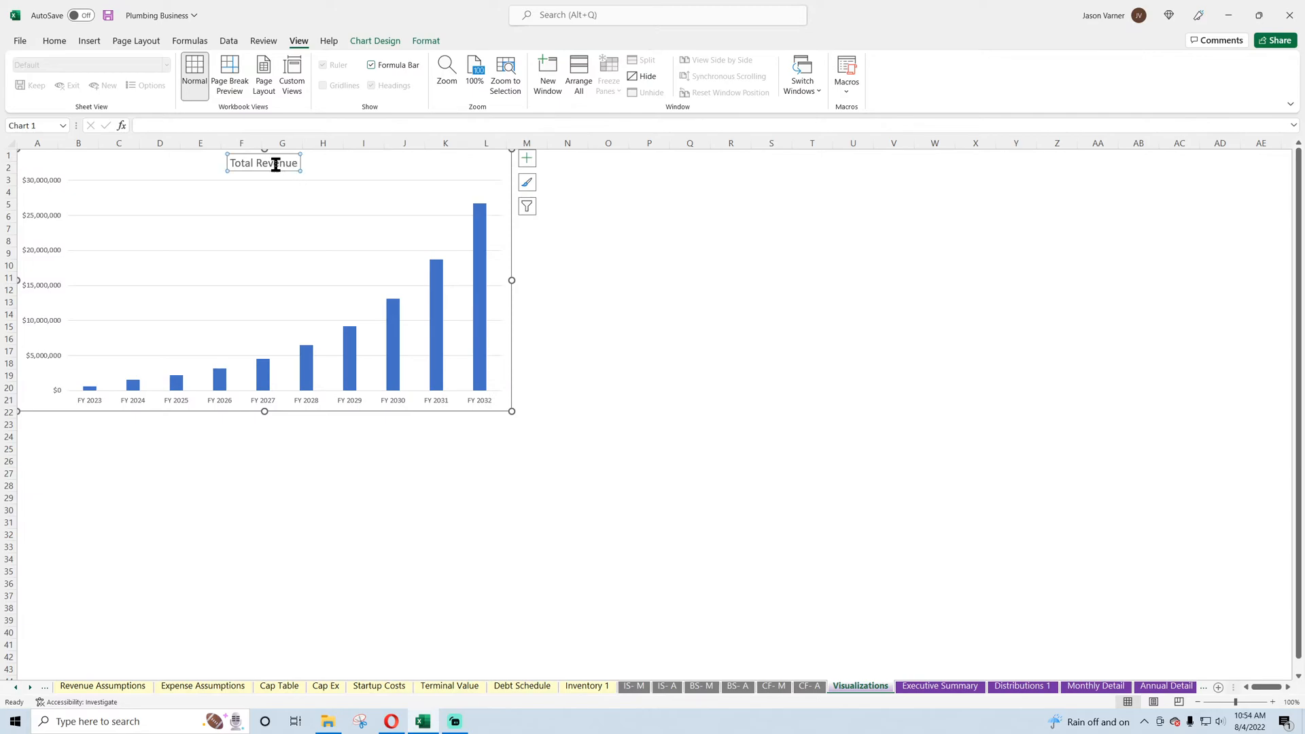
pyautogui.moveTo(234, 166); pyautogui.dragTo(344, 164)
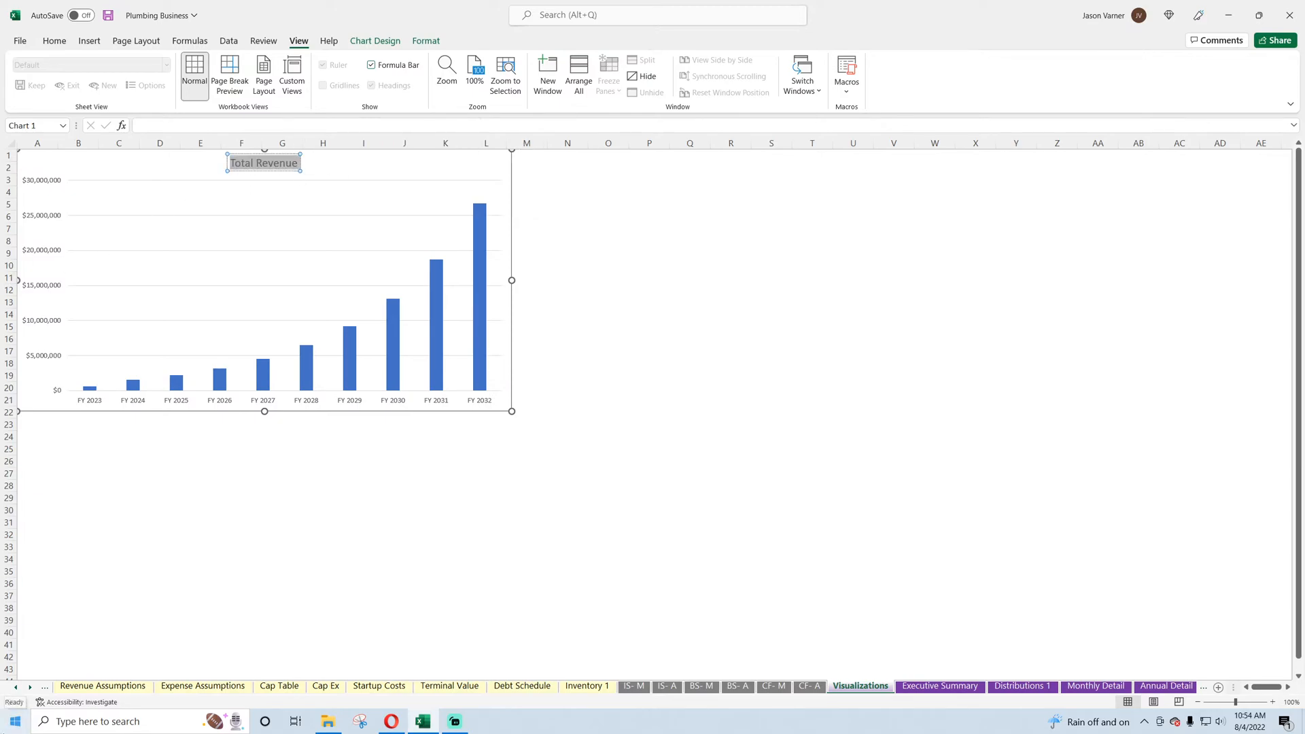
pyautogui.write('Annual Reven')
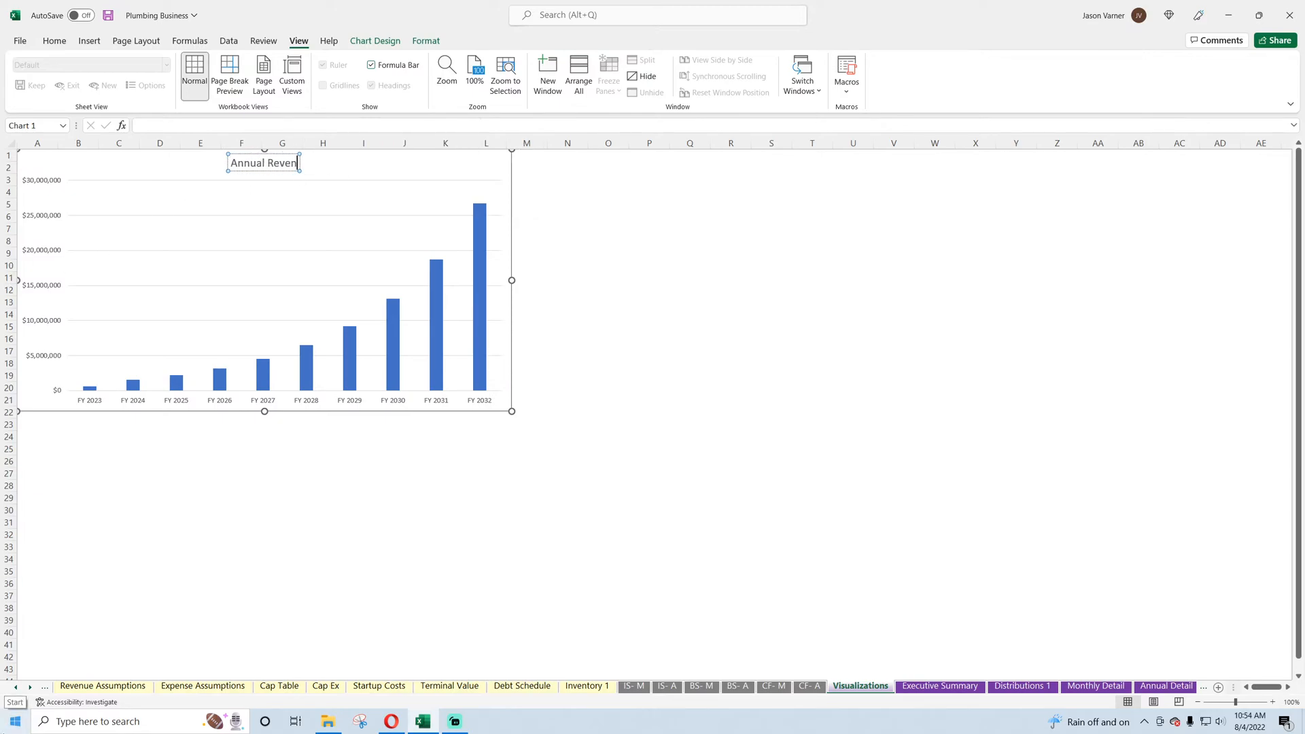
pyautogui.write('ue')
pyautogui.click(651, 264)
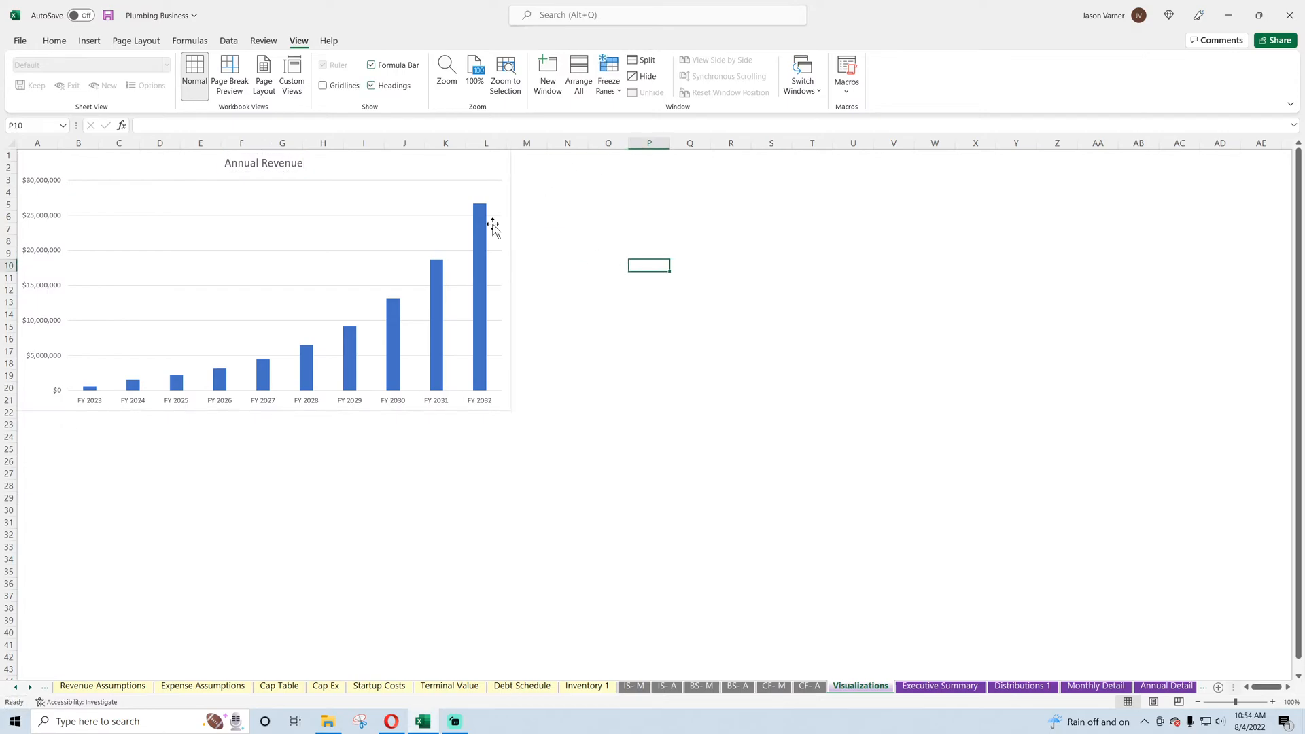
# - Save the workbook and apply chart Style 4 to the Annual Revenue chart
pyautogui.click(56, 42)
pyautogui.click(108, 15)
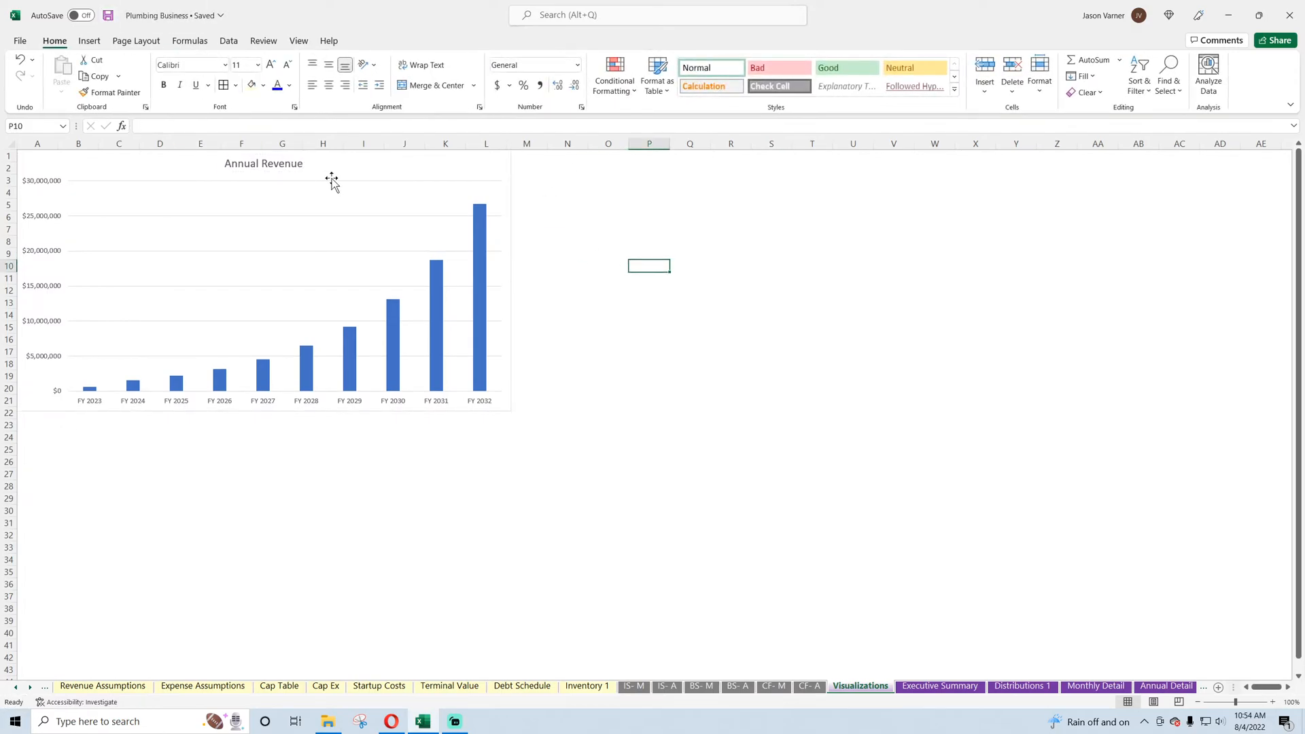
pyautogui.click(386, 178)
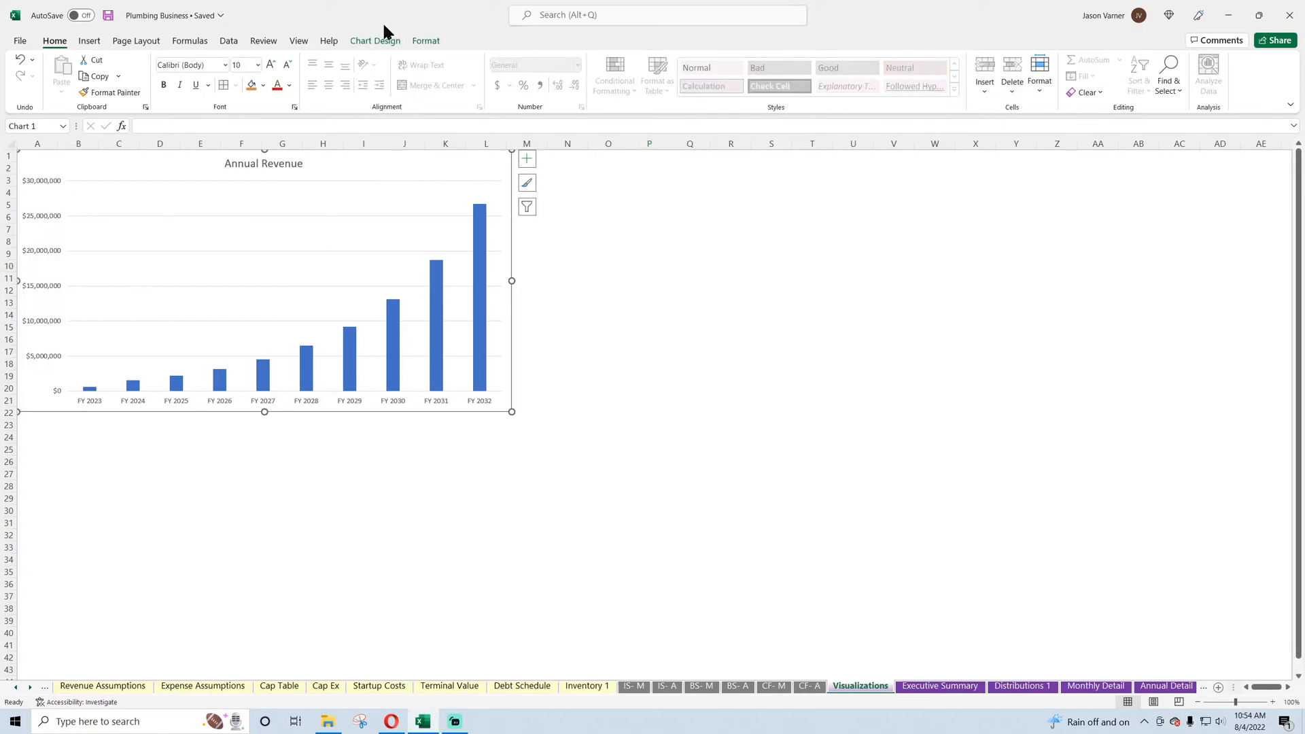
pyautogui.click(373, 42)
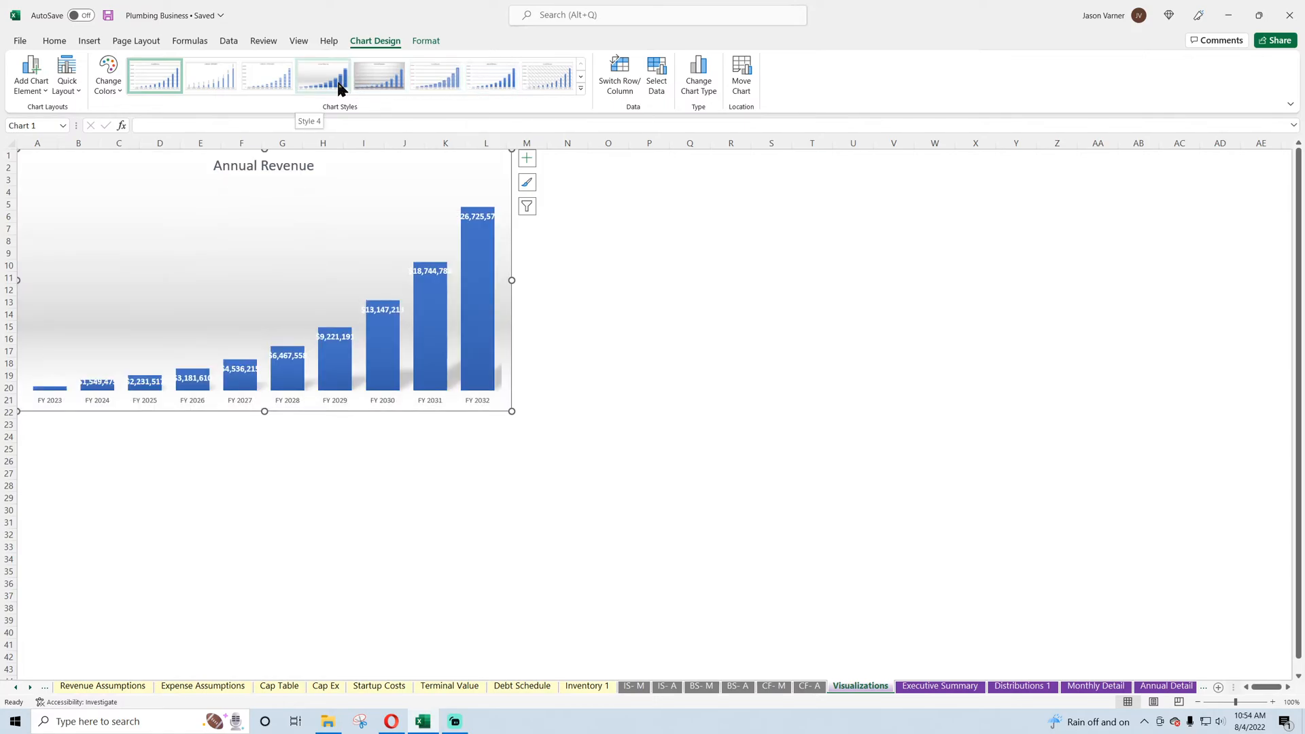
pyautogui.click(339, 87)
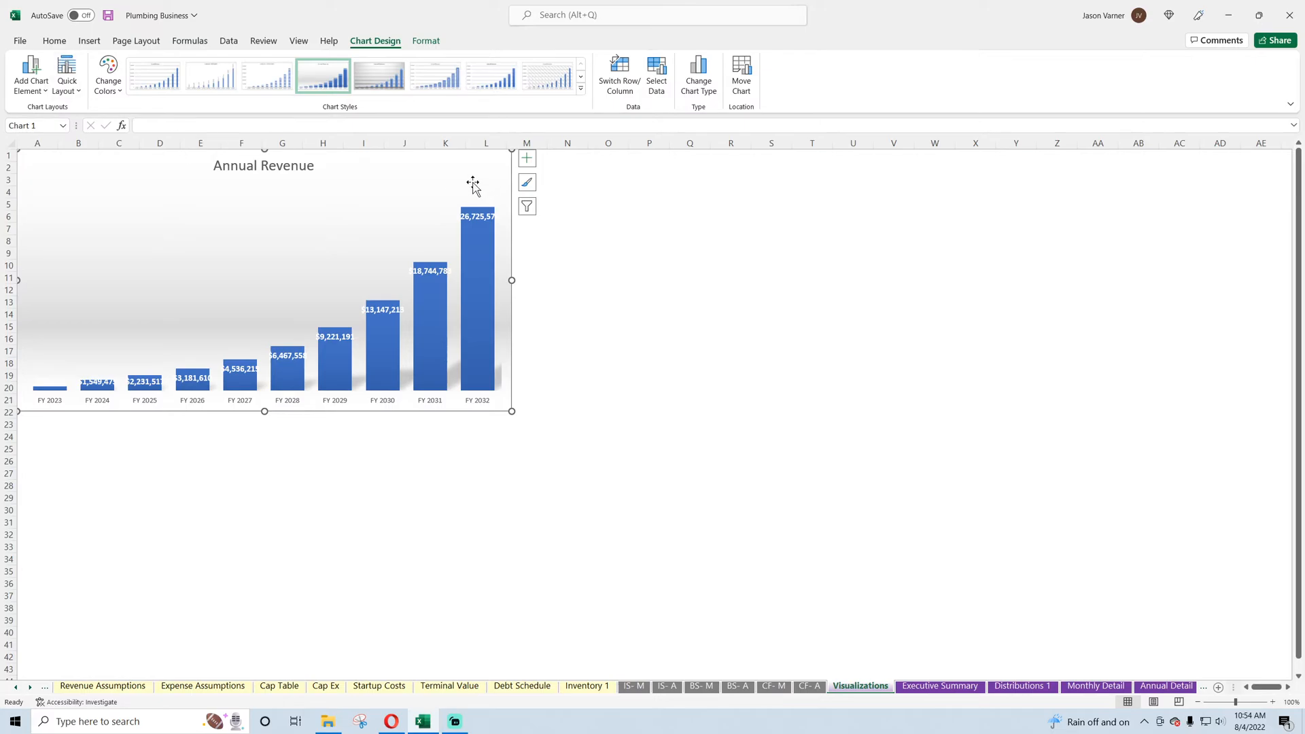
# - Give the Annual Revenue chart area a black outline and nudge the chart slightly so its border clears the sheet's edge
pyautogui.rightClick(460, 165)
pyautogui.click(505, 140)
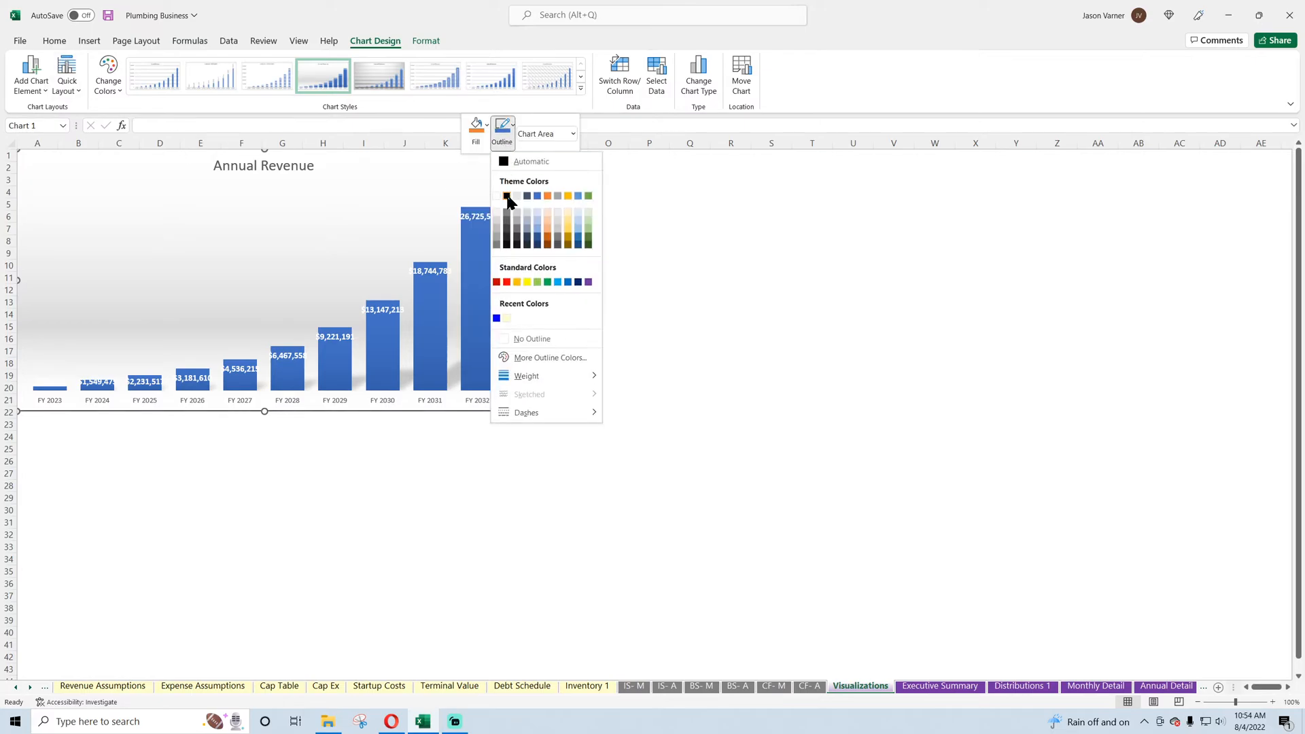
pyautogui.click(509, 199)
pyautogui.click(700, 241)
pyautogui.click(370, 161)
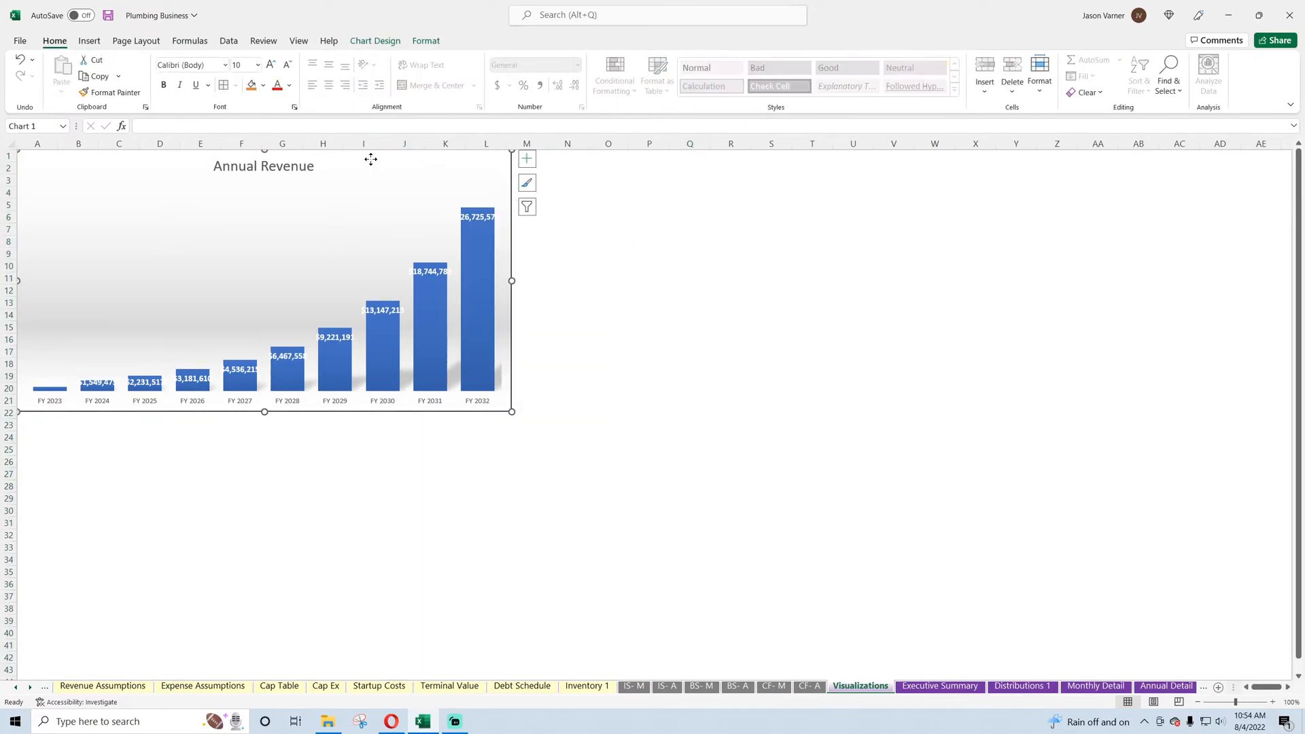
pyautogui.moveTo(369, 160); pyautogui.dragTo(369, 160)
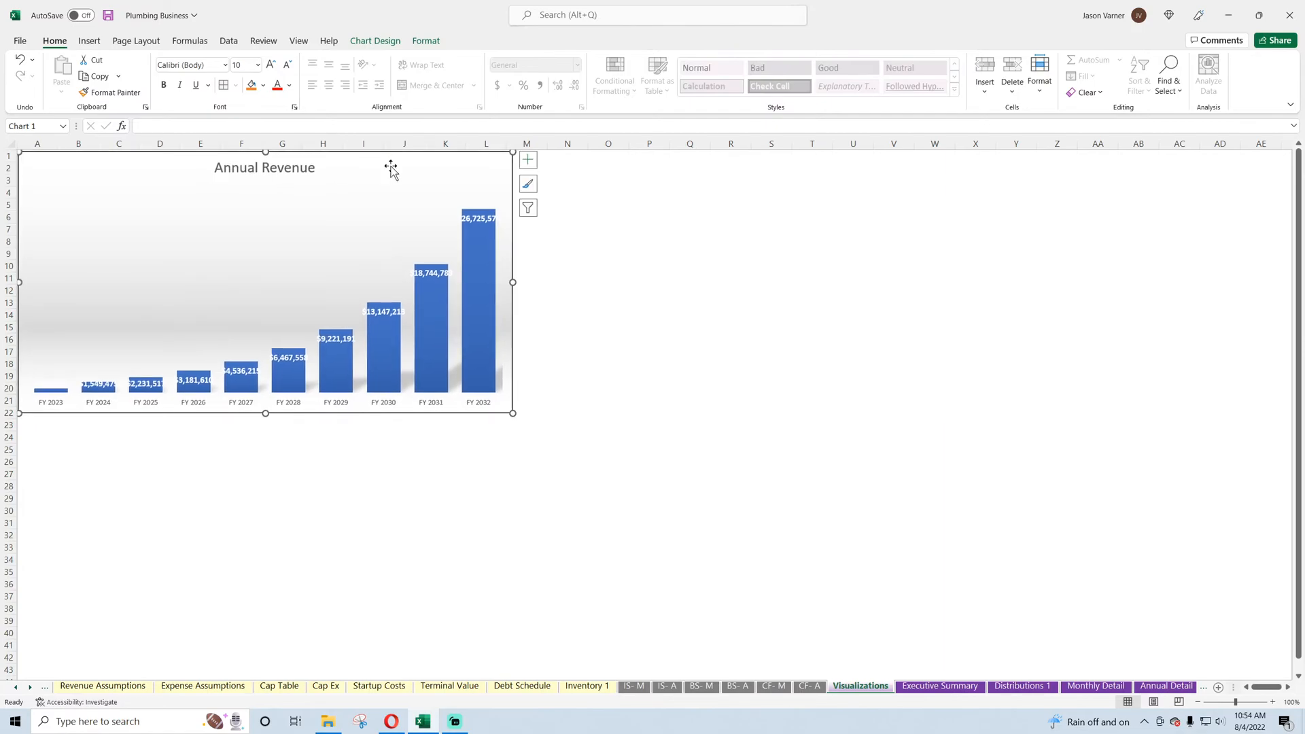
pyautogui.click(692, 246)
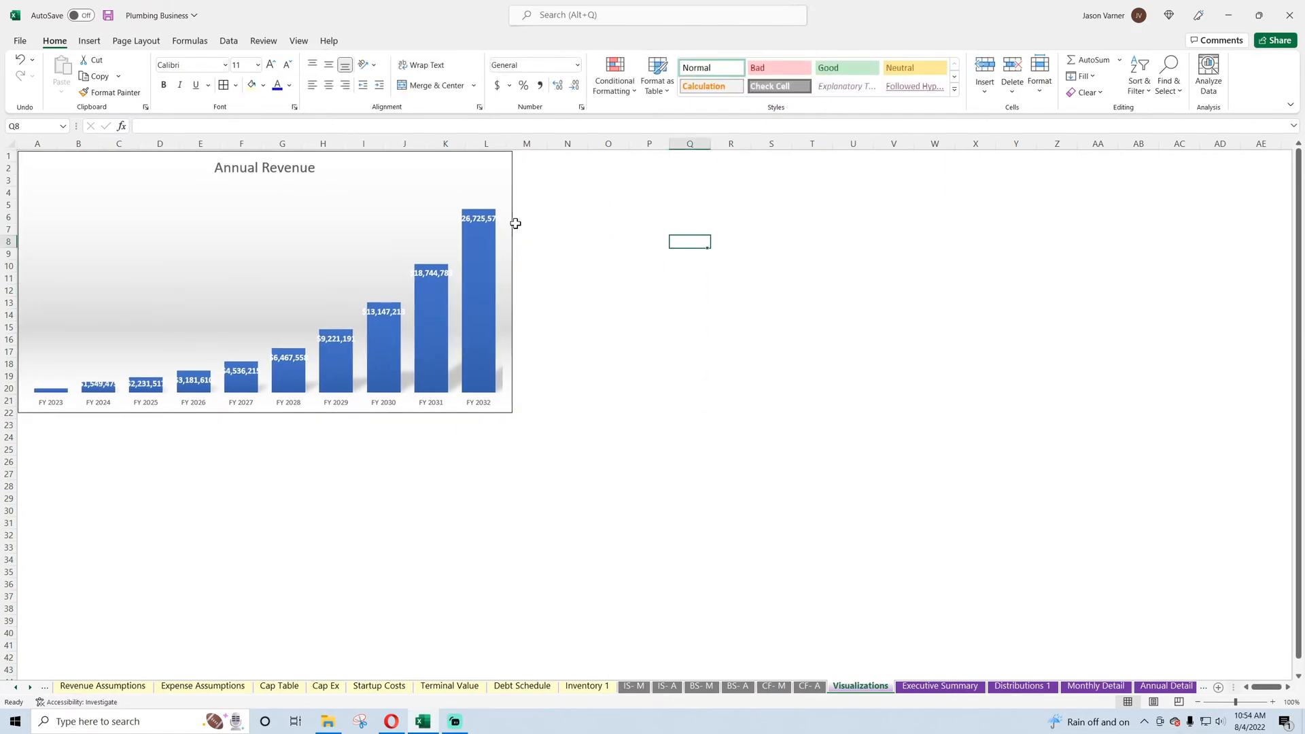
# - Set the font size of the Annual Revenue chart's data labels to 8
pyautogui.rightClick(479, 217)
pyautogui.click(524, 267)
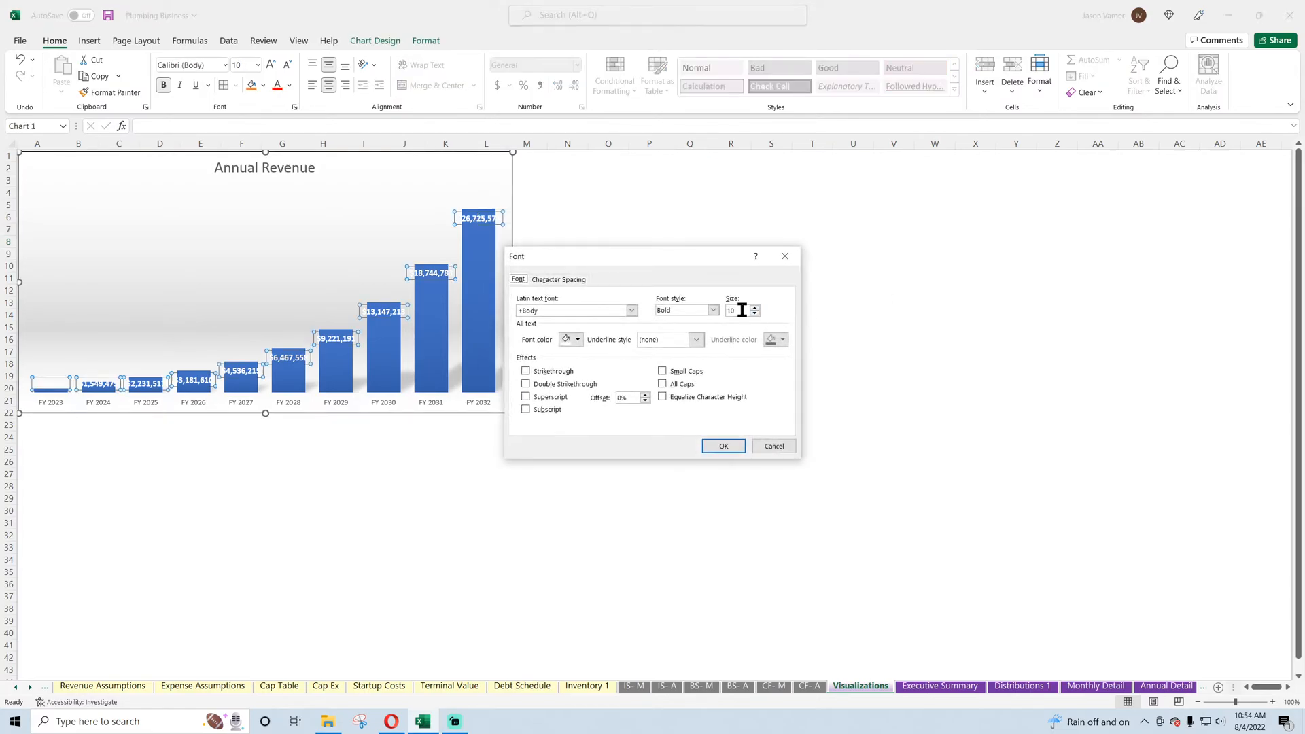
pyautogui.click(723, 446)
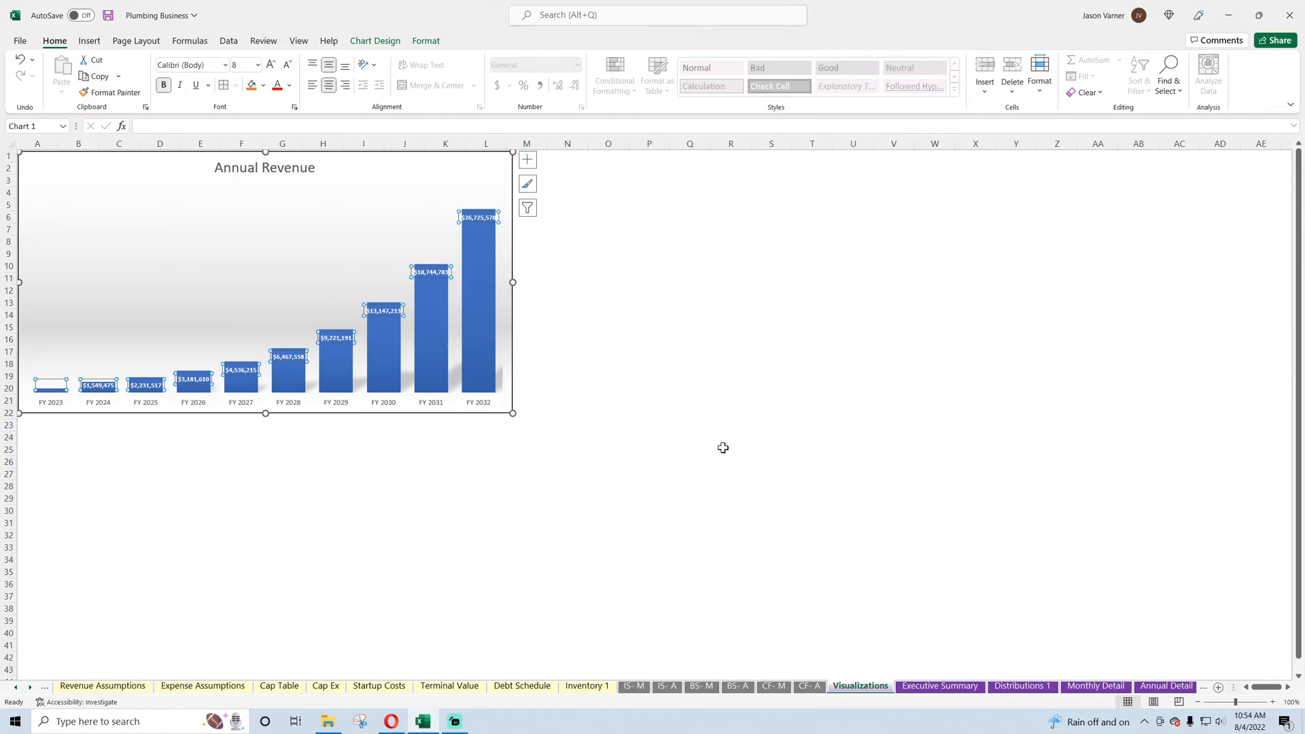
# - Fill the Annual Revenue chart's data labels with black
pyautogui.rightClick(485, 225)
pyautogui.click(511, 180)
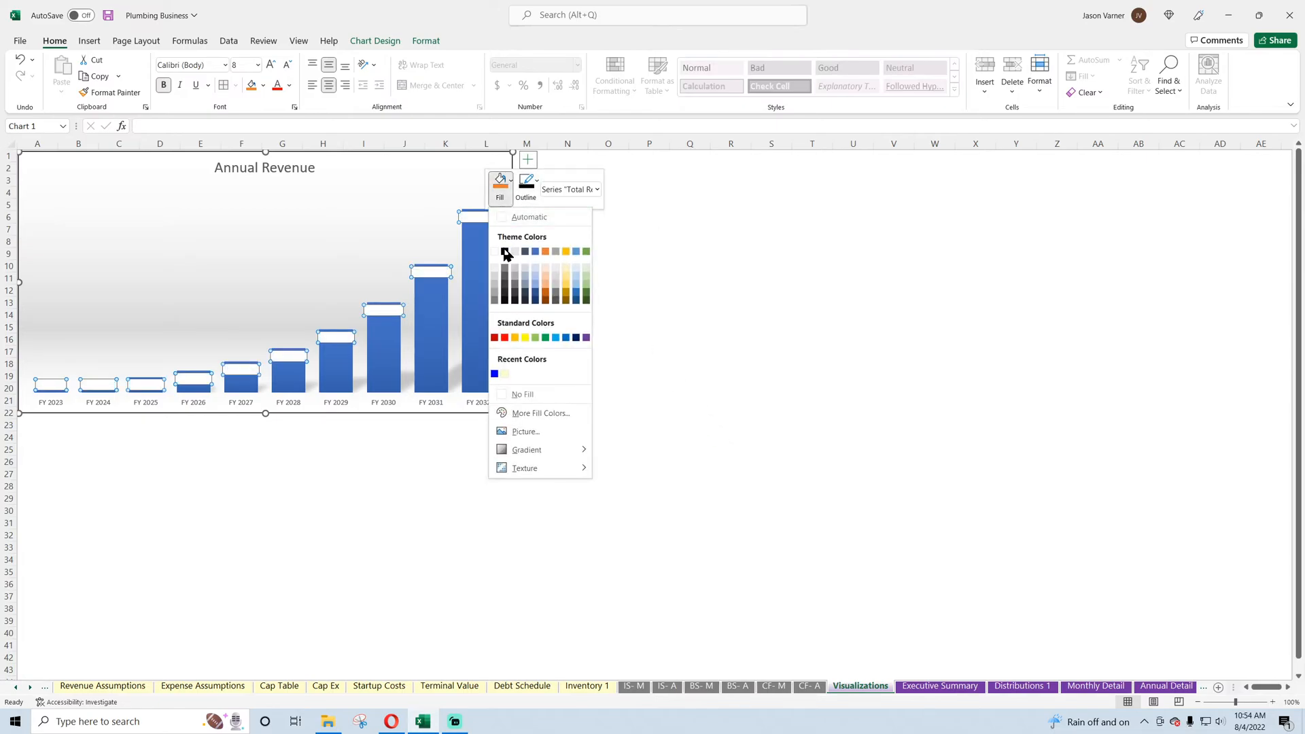
pyautogui.click(500, 254)
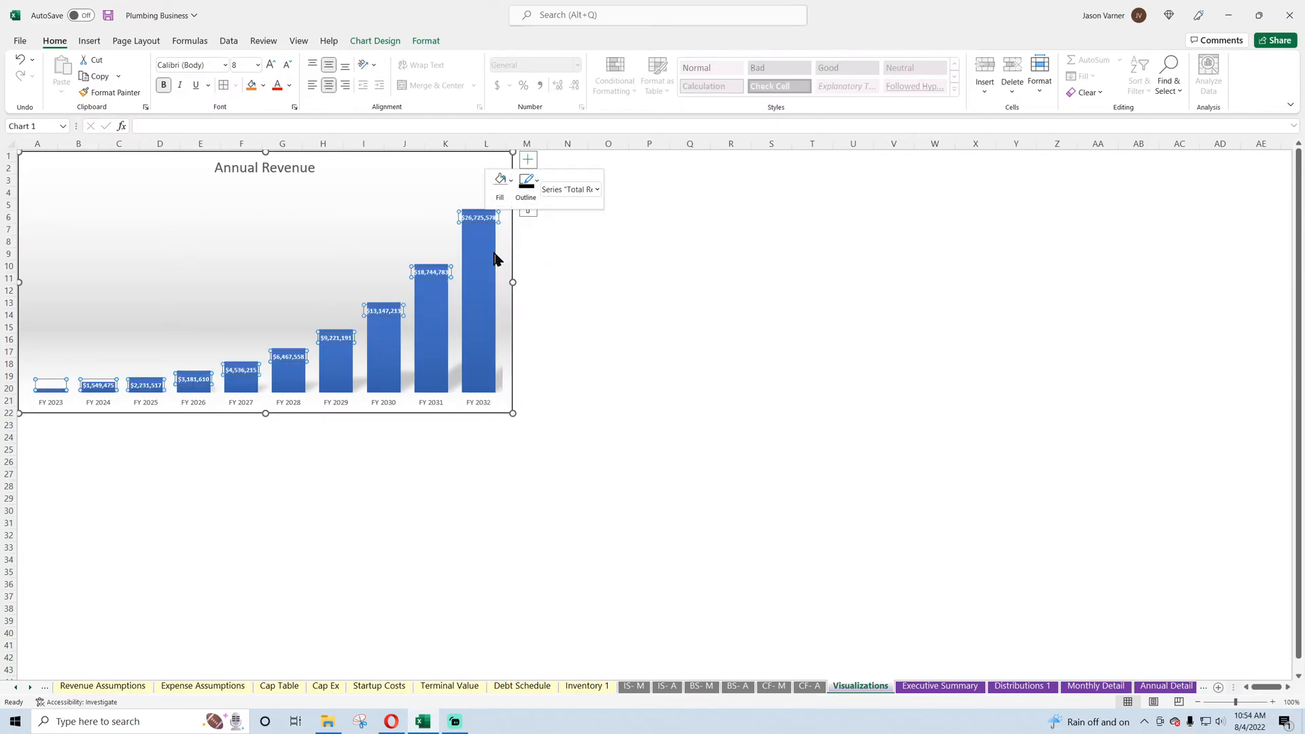
pyautogui.click(501, 192)
pyautogui.click(504, 252)
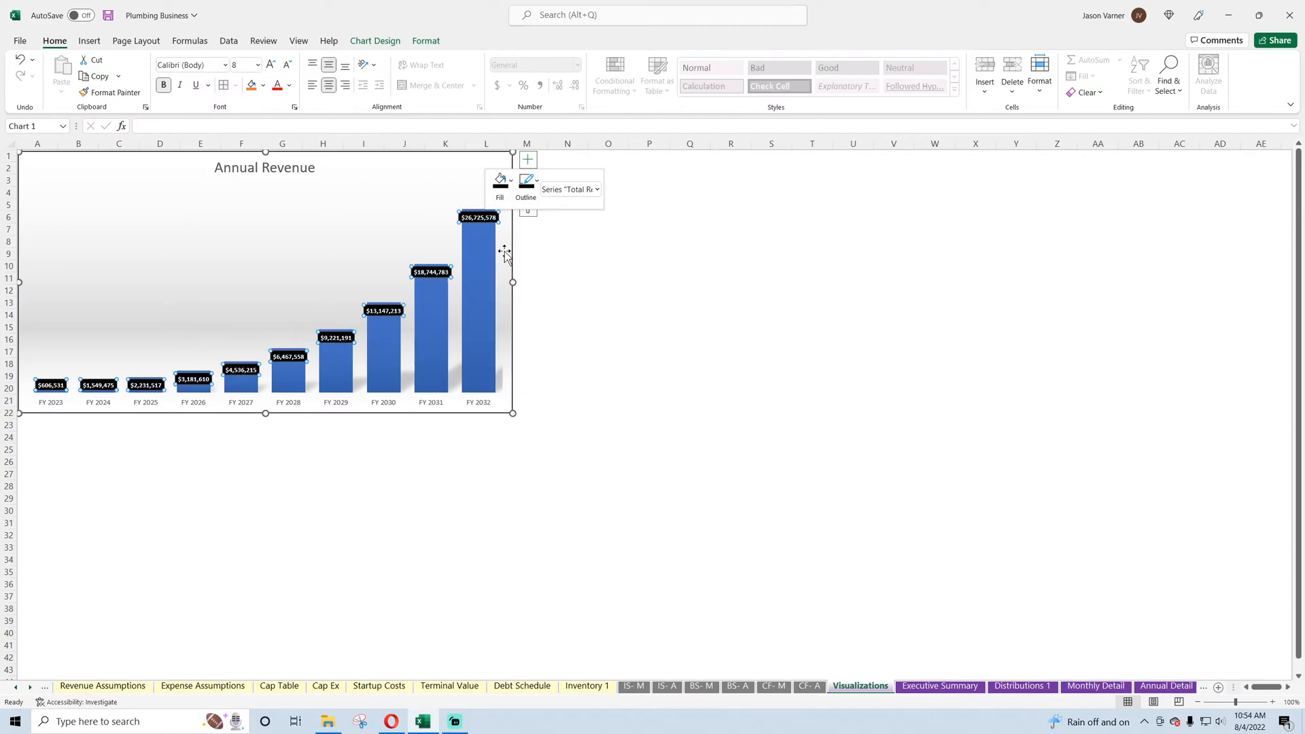
pyautogui.click(632, 272)
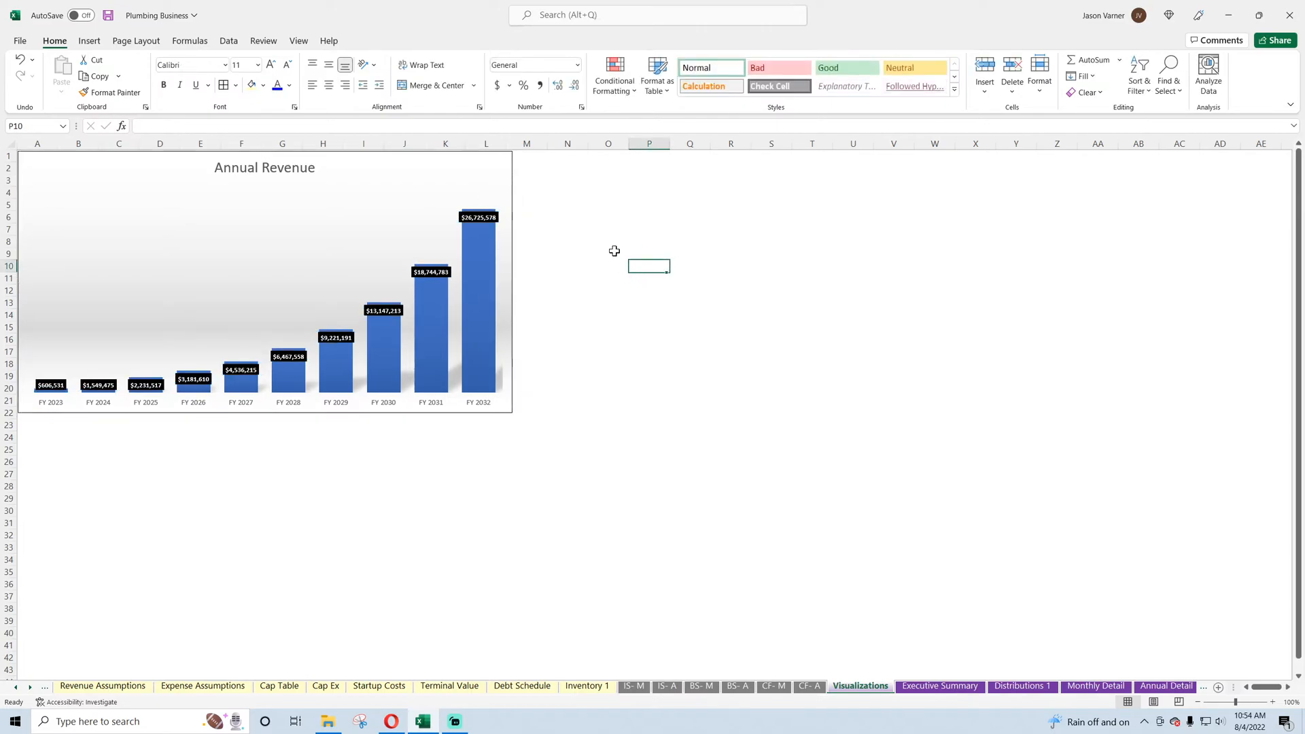
# - Enlarge the Annual Revenue chart to span about A1:M22 and save the workbook
pyautogui.click(487, 160)
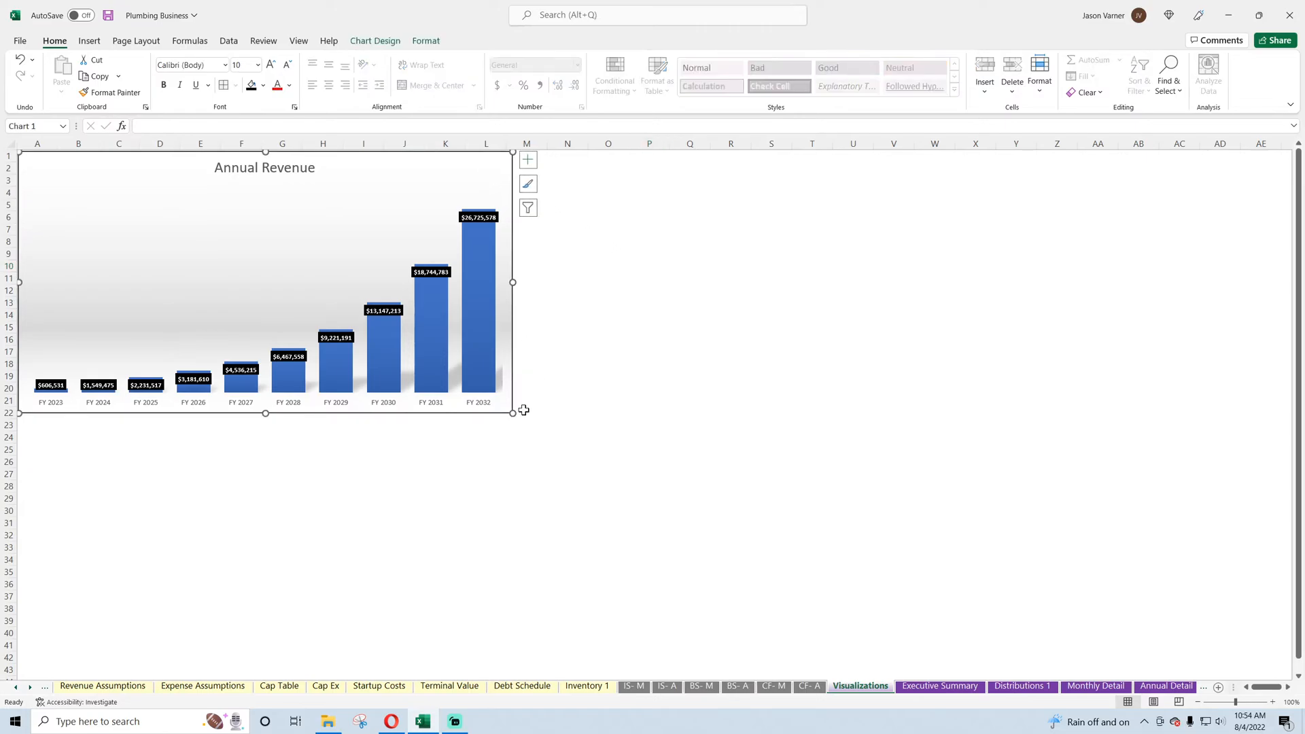
pyautogui.moveTo(513, 411); pyautogui.dragTo(556, 417)
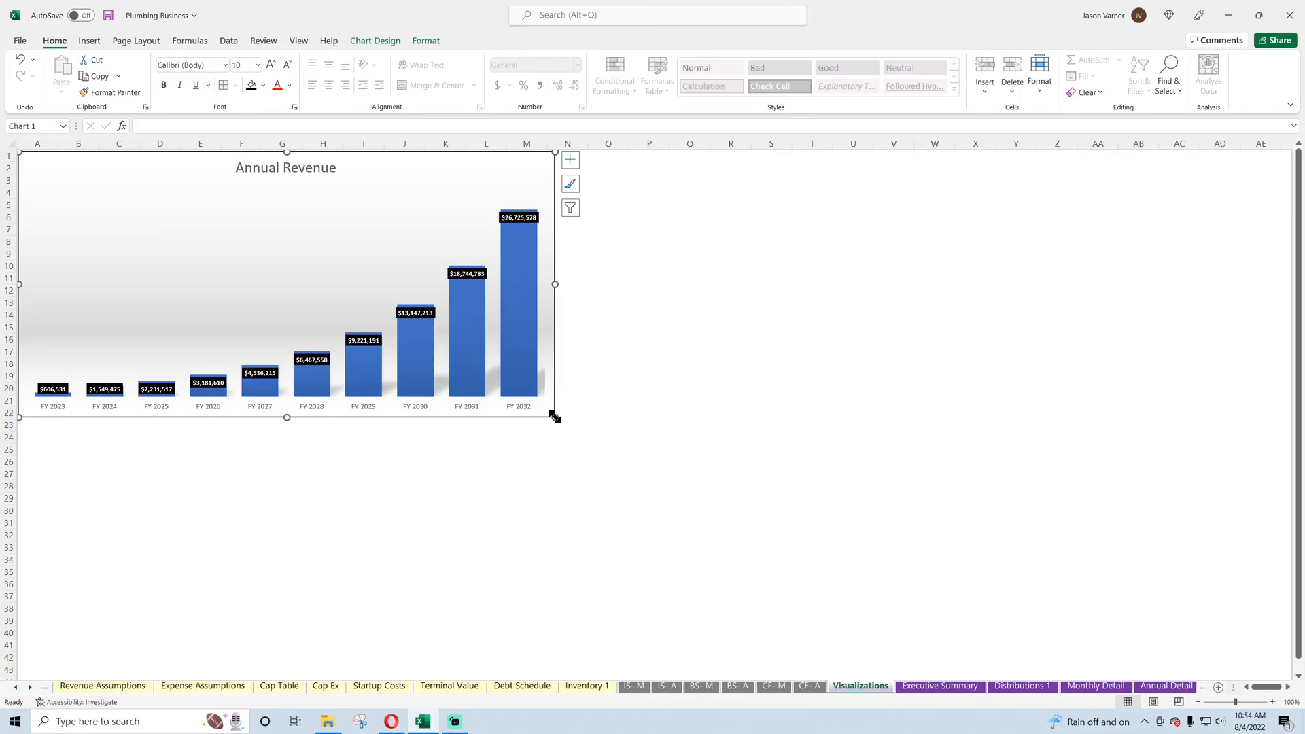
pyautogui.click(676, 315)
pyautogui.click(108, 15)
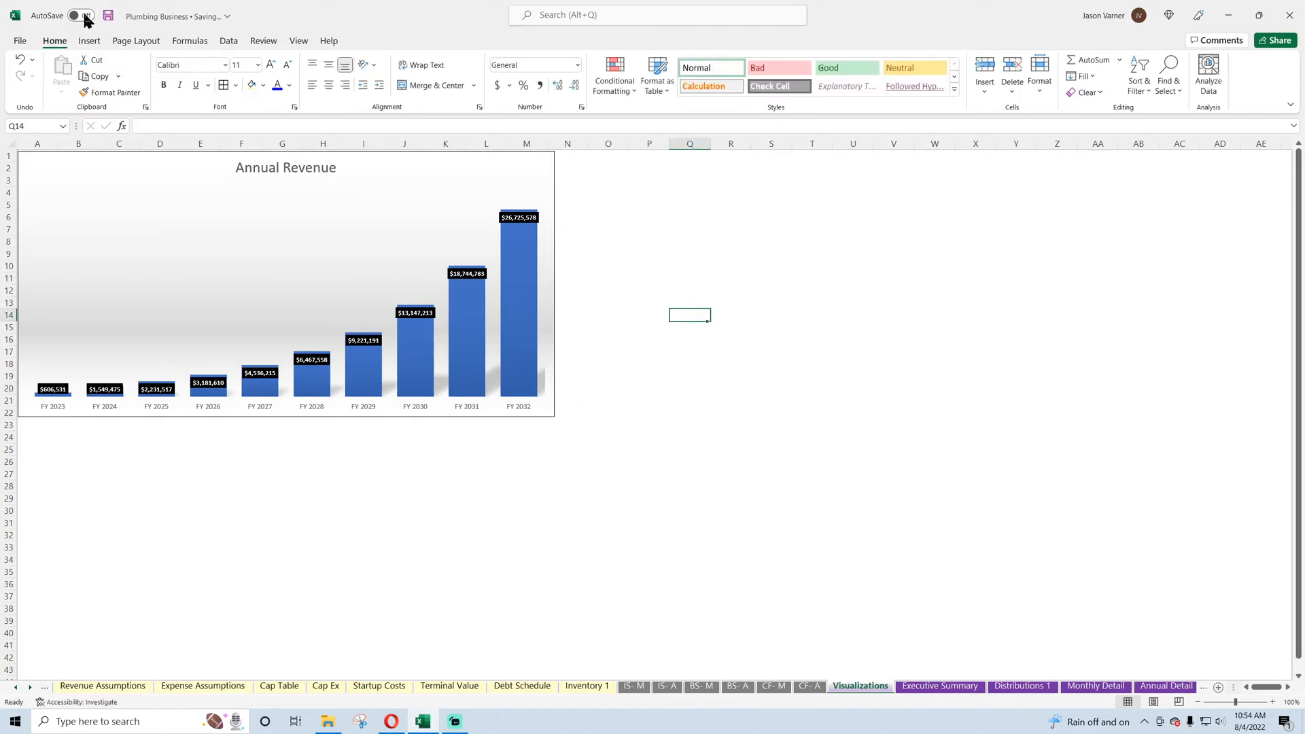
pyautogui.click(98, 170)
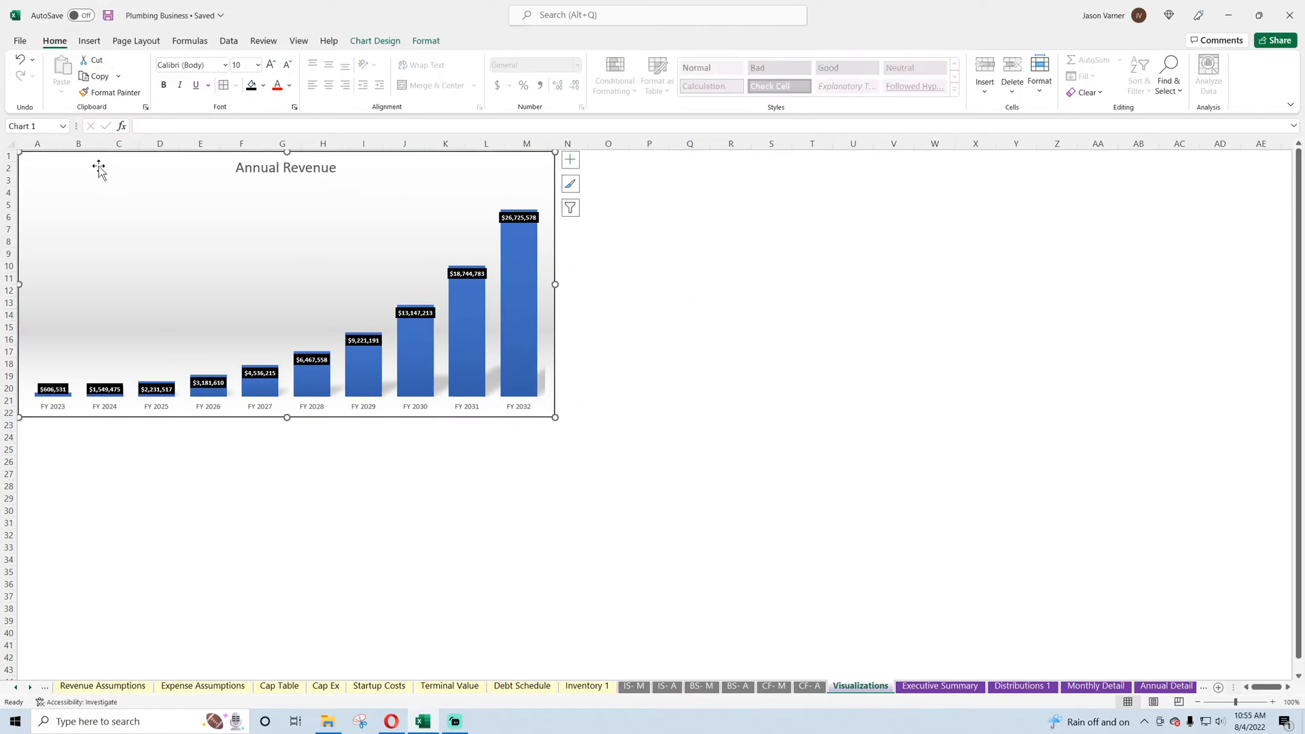
pyautogui.rightClick(534, 270)
pyautogui.click(545, 259)
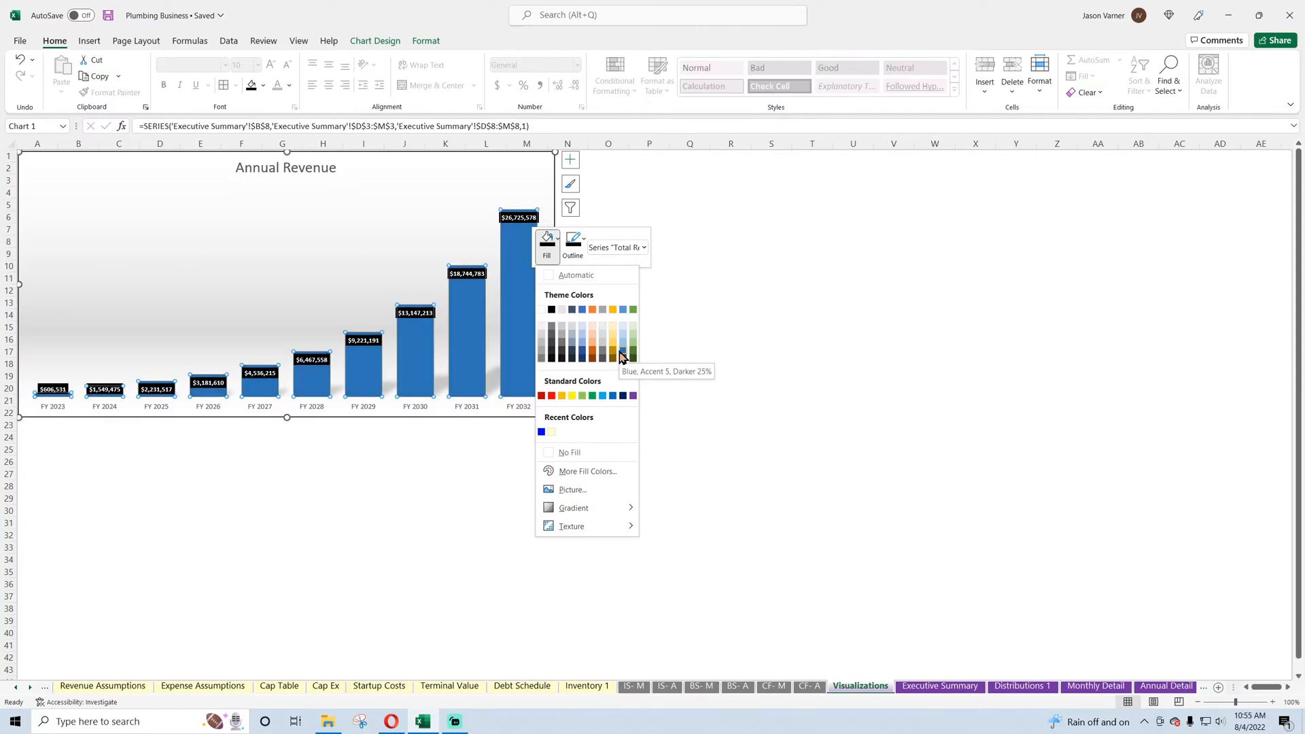
pyautogui.click(832, 307)
pyautogui.click(812, 266)
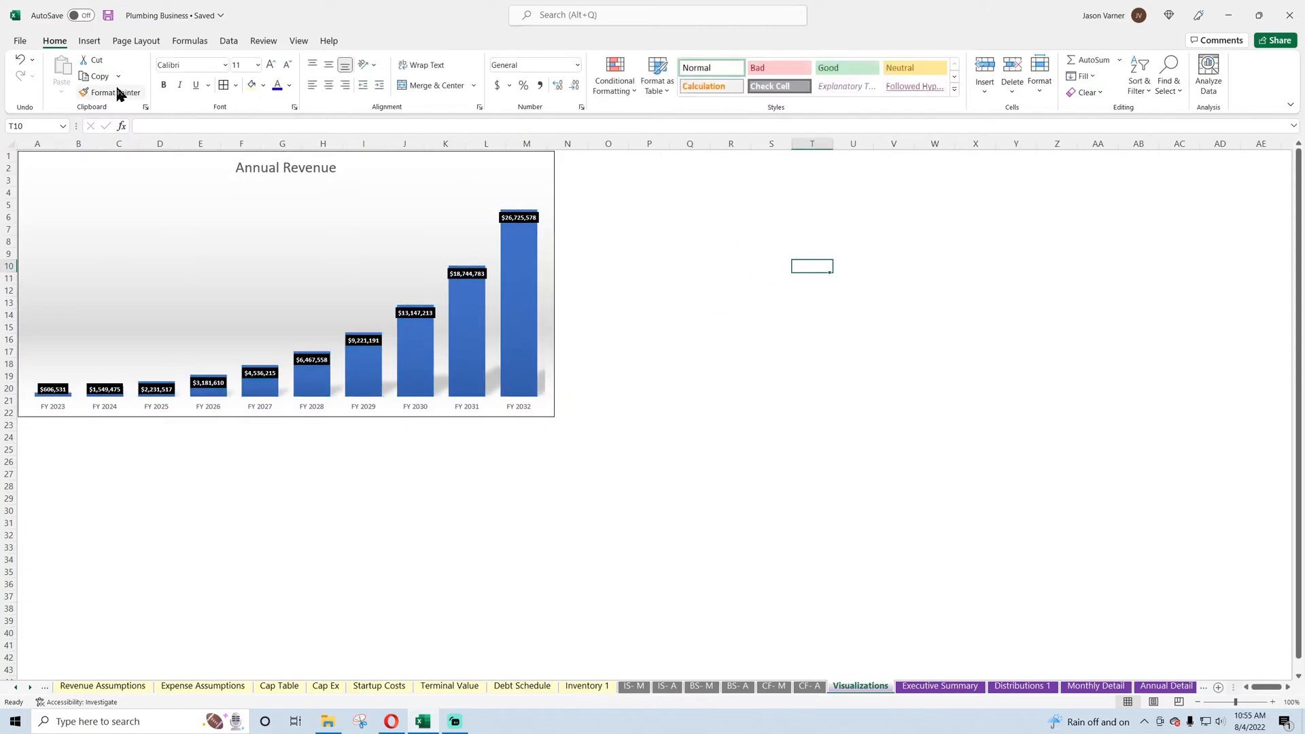
pyautogui.click(21, 62)
pyautogui.click(20, 73)
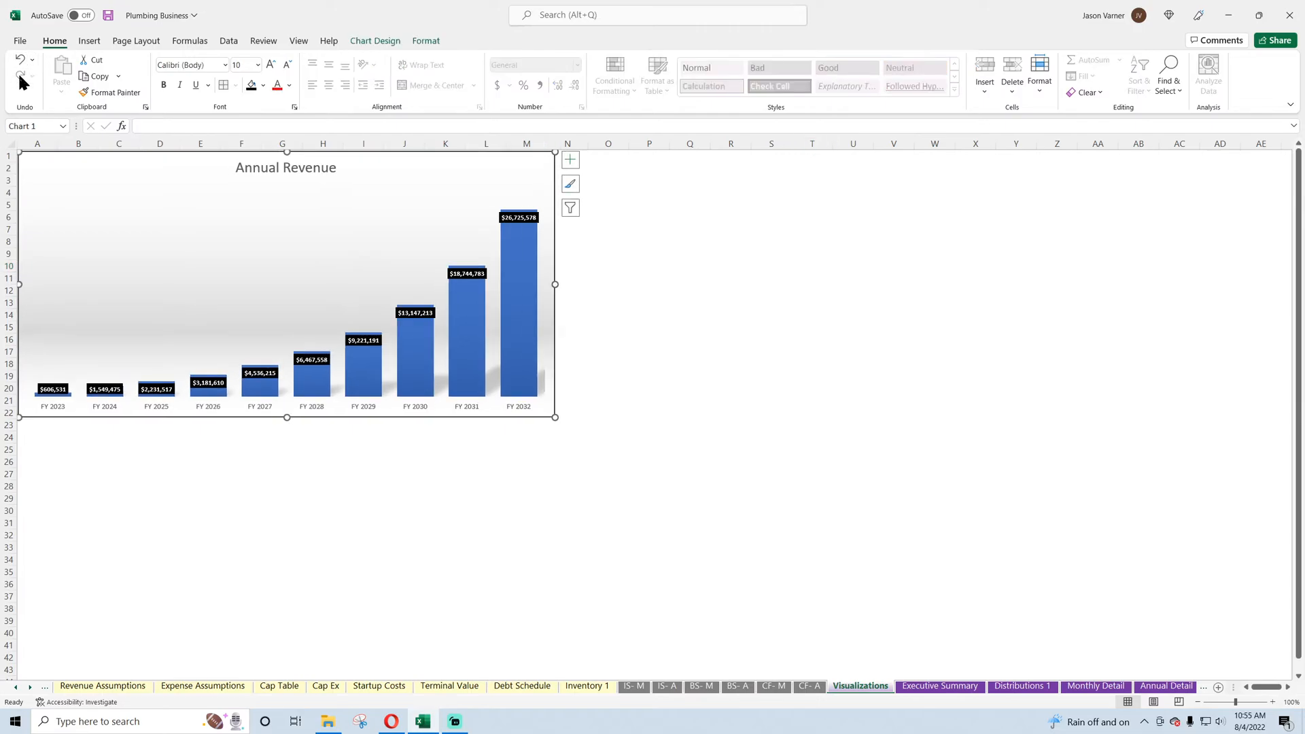
# - Duplicate the Annual Revenue chart and place the copy directly beside the original, starting at about cell N1
pyautogui.rightClick(365, 208)
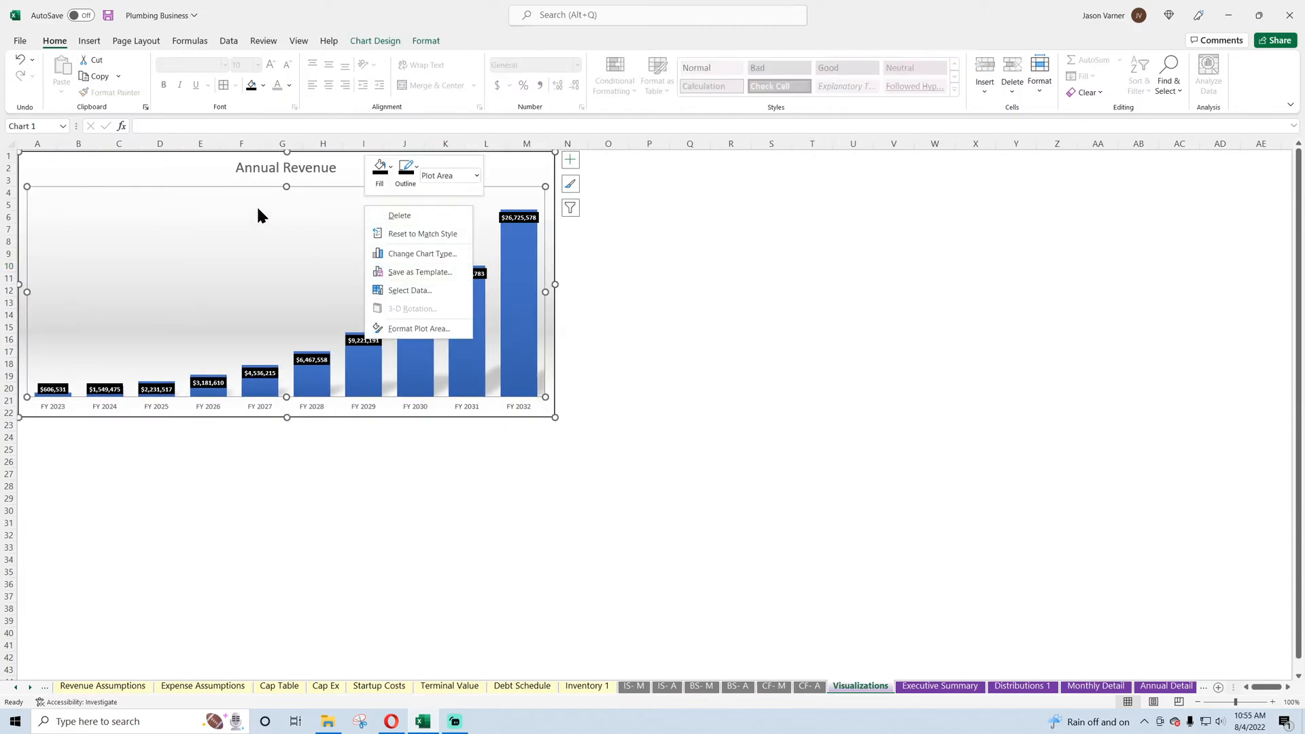
pyautogui.click(231, 183)
pyautogui.rightClick(166, 162)
pyautogui.click(197, 212)
pyautogui.rightClick(713, 186)
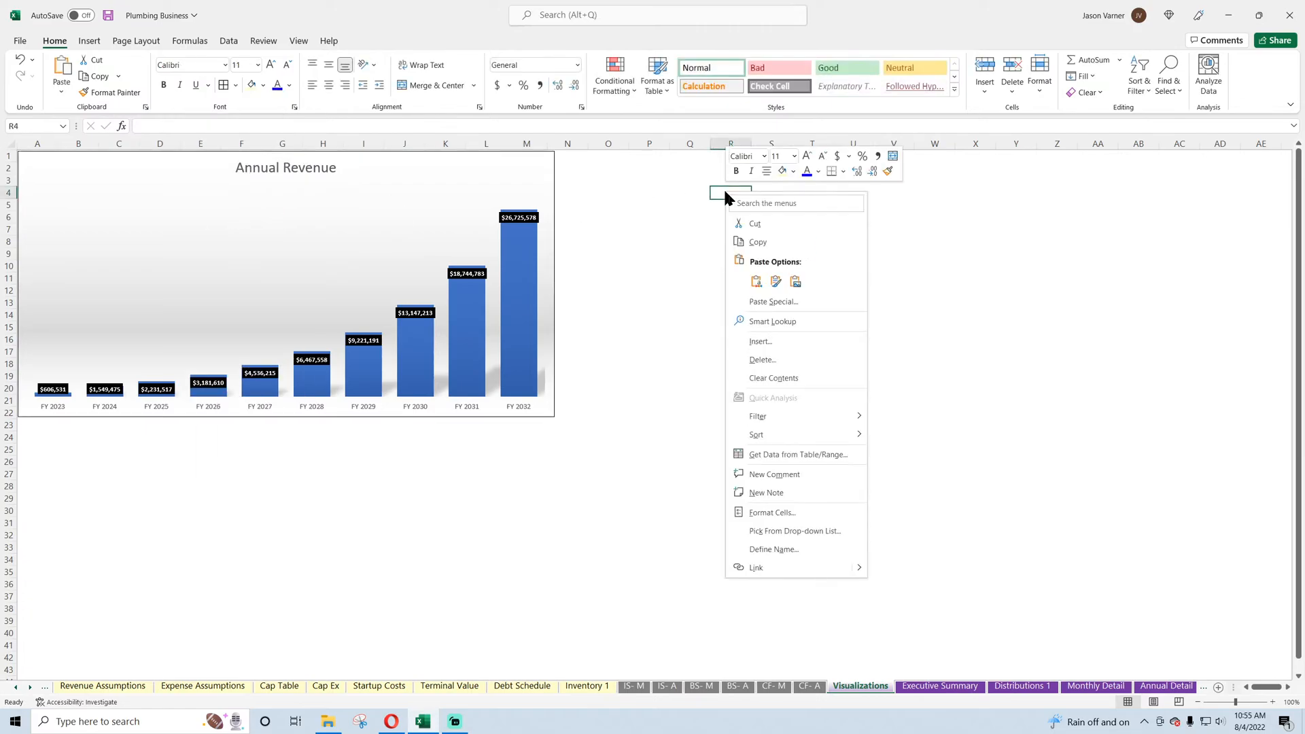
pyautogui.click(764, 277)
pyautogui.moveTo(766, 245); pyautogui.dragTo(609, 163)
# - Change the copied chart's title to "Annual EBITDA"
pyautogui.click(815, 168)
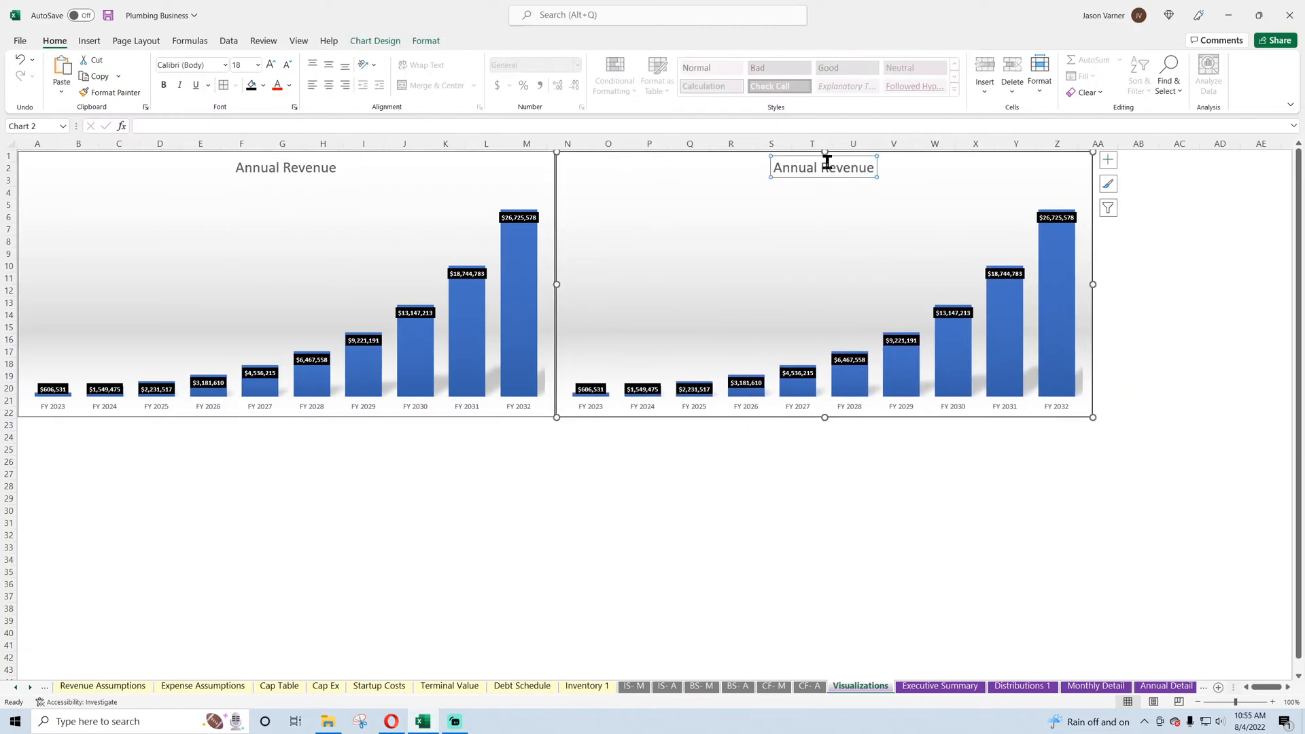
pyautogui.doubleClick(836, 167)
pyautogui.write('EBITDA')
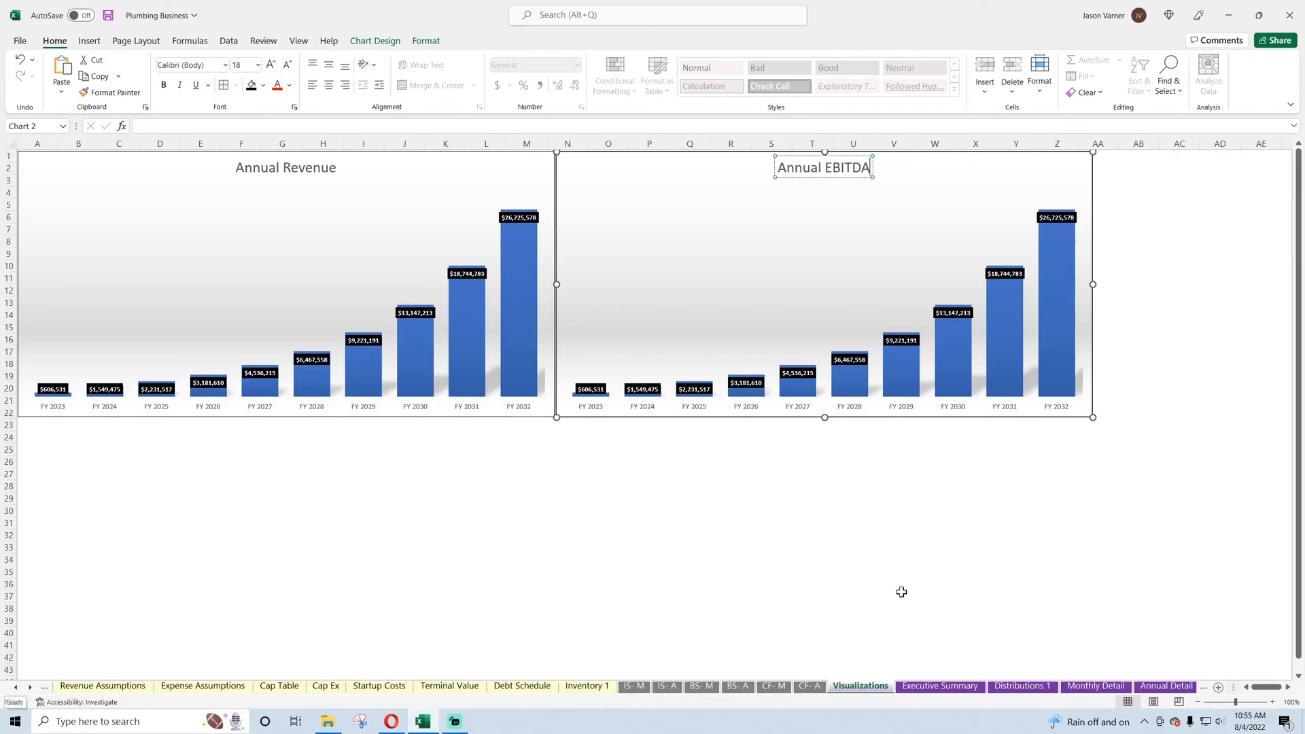
pyautogui.click(907, 536)
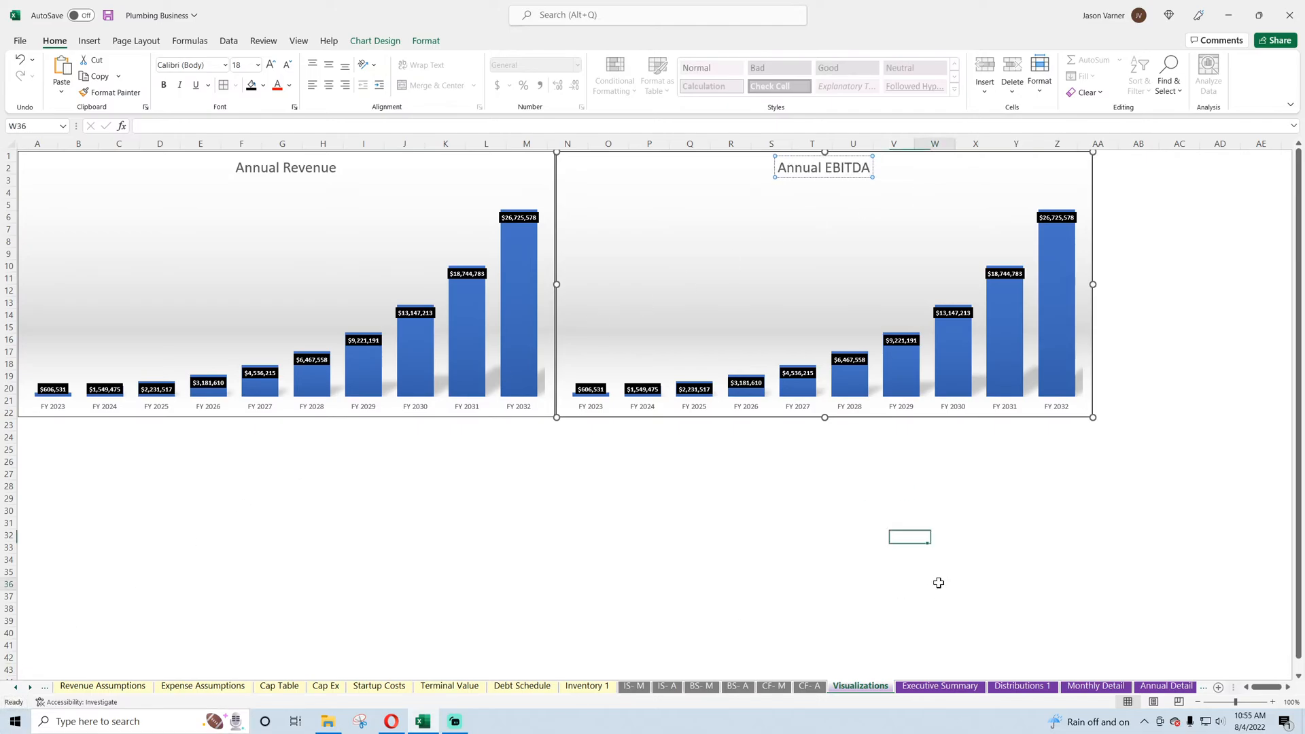
# - Edit the Annual EBITDA chart's series to take its name from Executive Summary B22 and its values from D22:M22, and accept the data source
pyautogui.rightClick(807, 267)
pyautogui.click(855, 349)
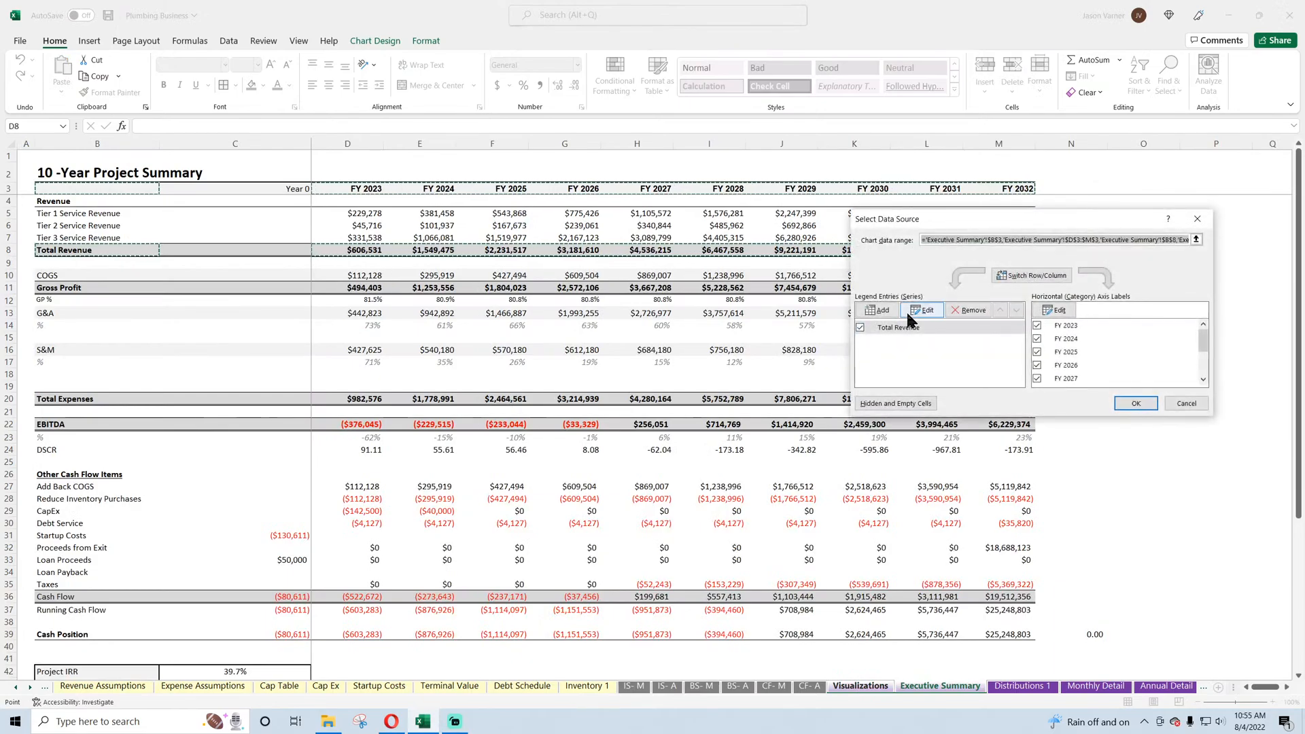
pyautogui.click(928, 309)
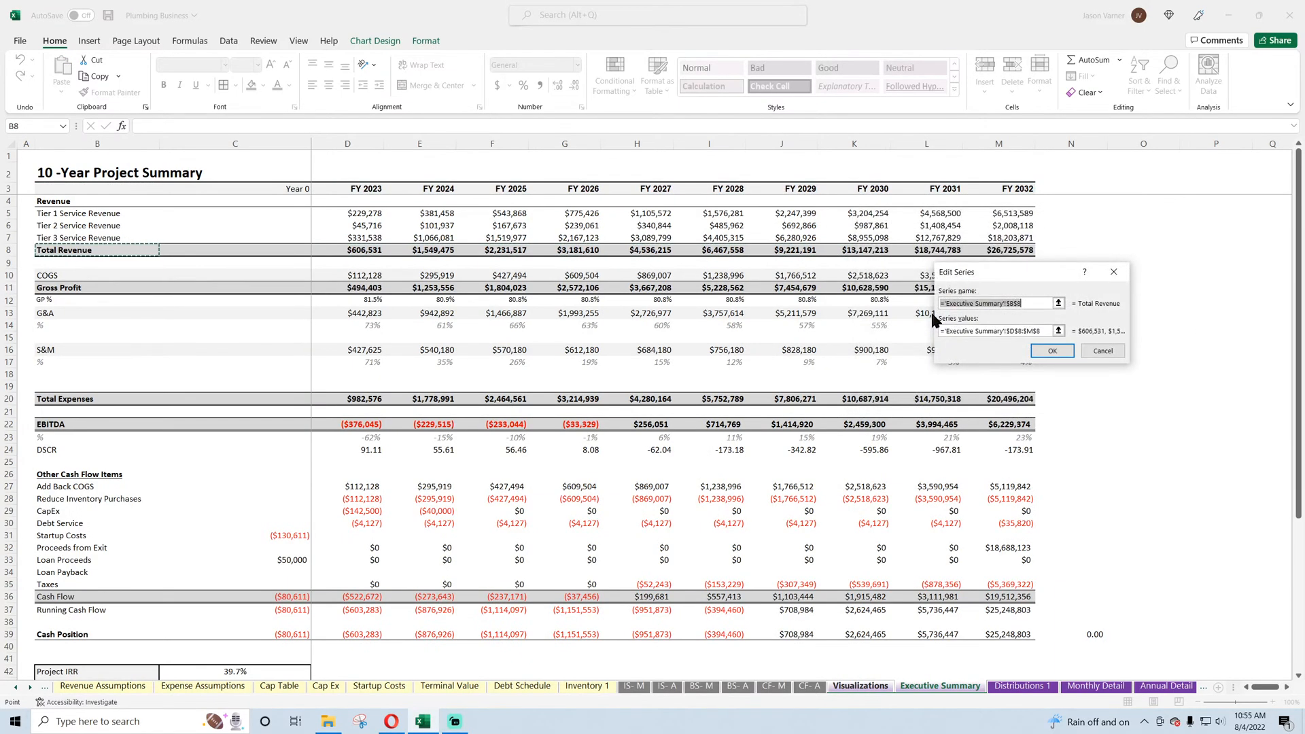
pyautogui.click(55, 425)
pyautogui.click(1044, 331)
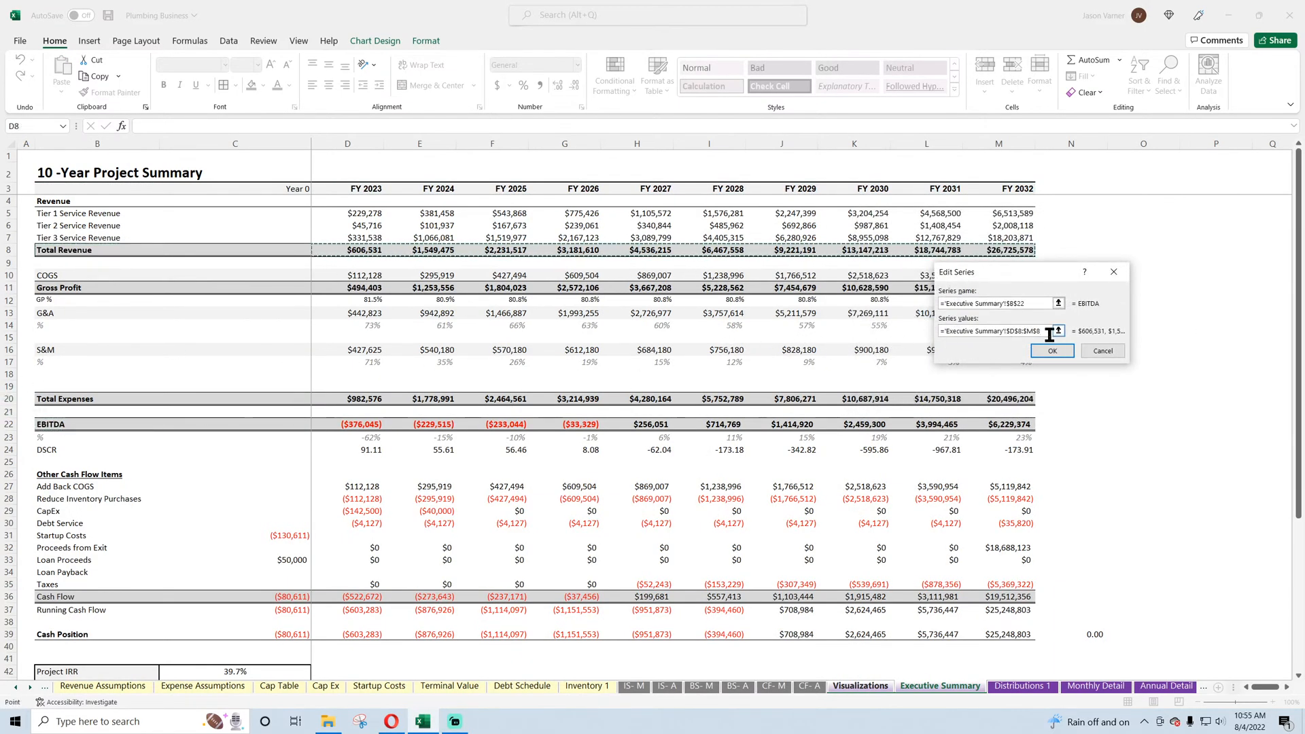
pyautogui.moveTo(1047, 331); pyautogui.dragTo(870, 331)
pyautogui.press('BackSpace')
pyautogui.click(354, 426)
pyautogui.moveTo(353, 425); pyautogui.dragTo(997, 421)
pyautogui.click(1062, 358)
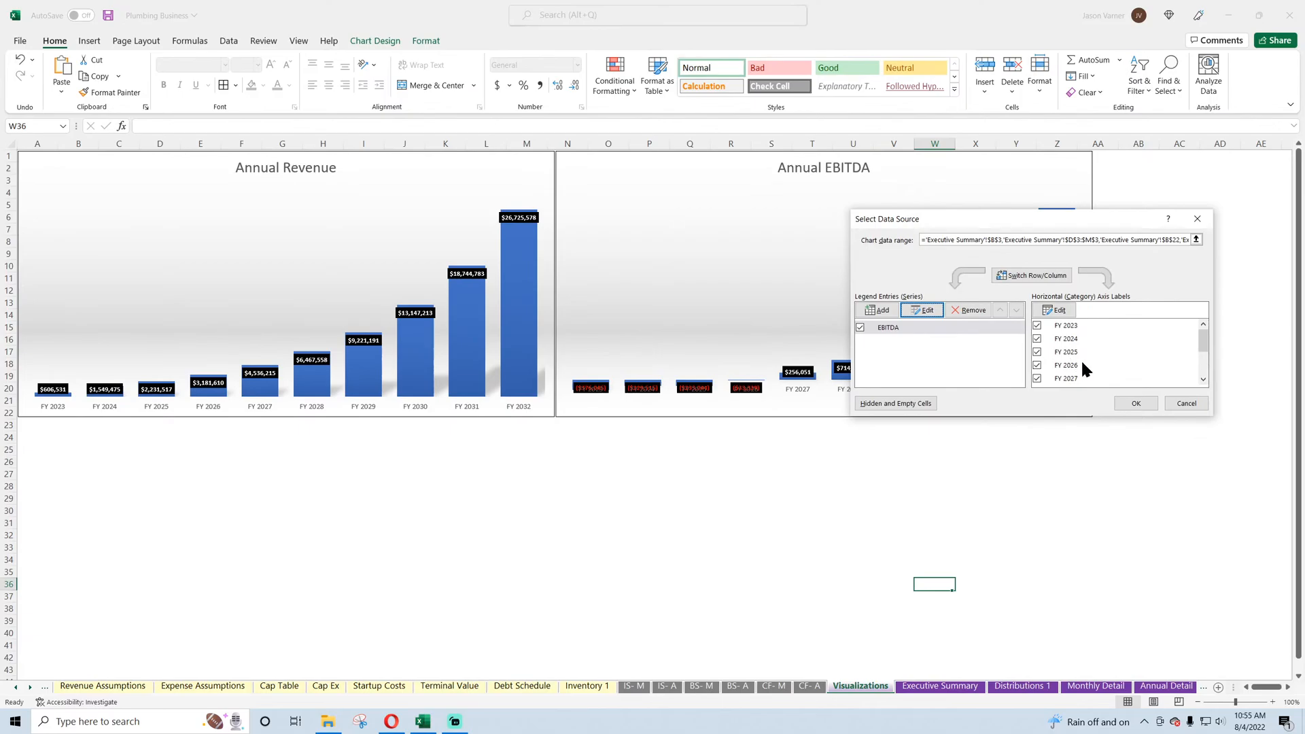
pyautogui.click(1136, 403)
# - Set the label position of the Annual EBITDA chart's horizontal axis to Low and close the axis formatting
pyautogui.rightClick(803, 385)
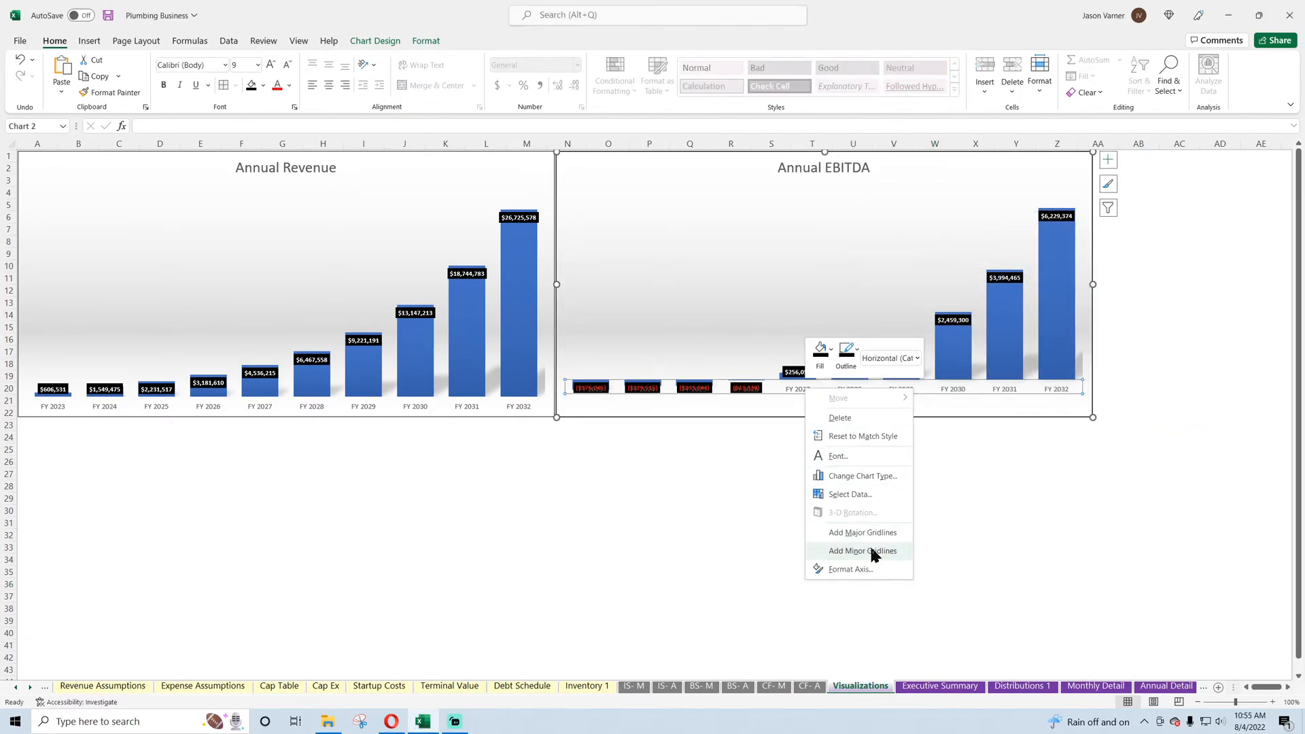
pyautogui.click(850, 569)
pyautogui.click(1167, 574)
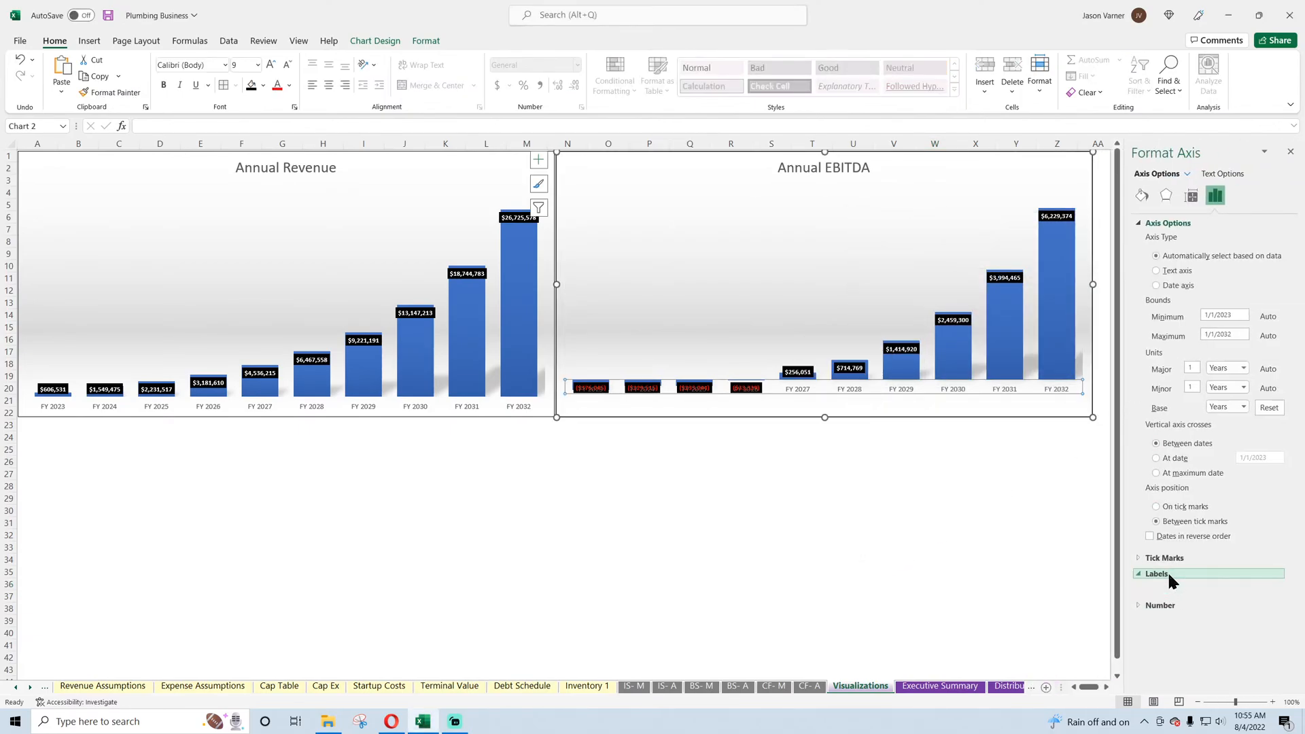
pyautogui.click(1255, 587)
pyautogui.click(1244, 615)
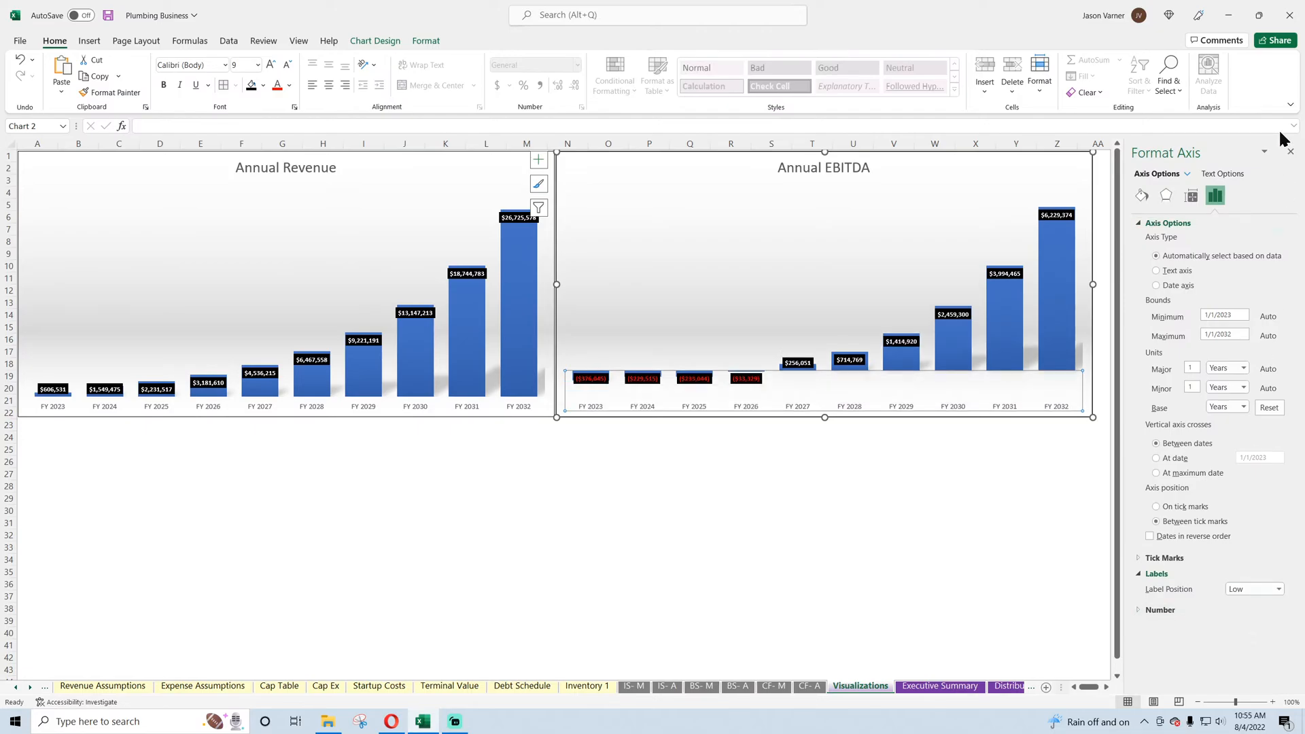
pyautogui.click(1290, 152)
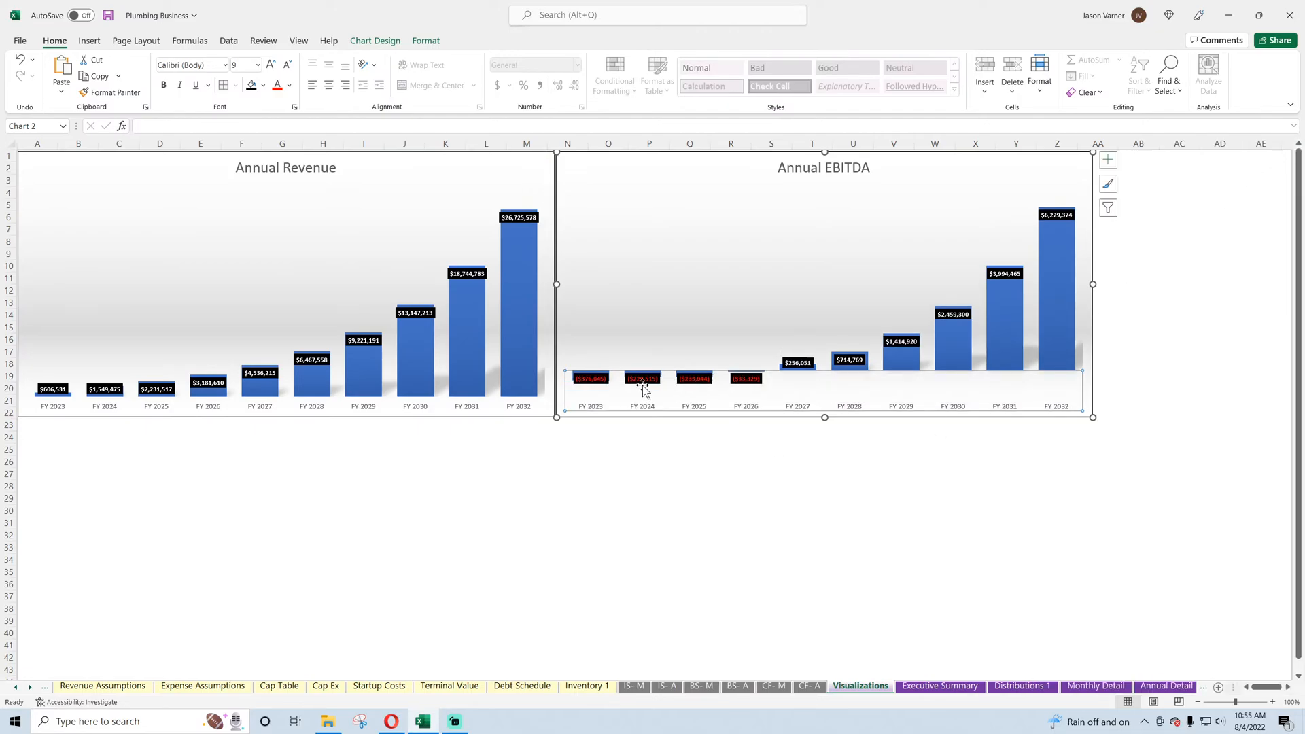
pyautogui.click(761, 508)
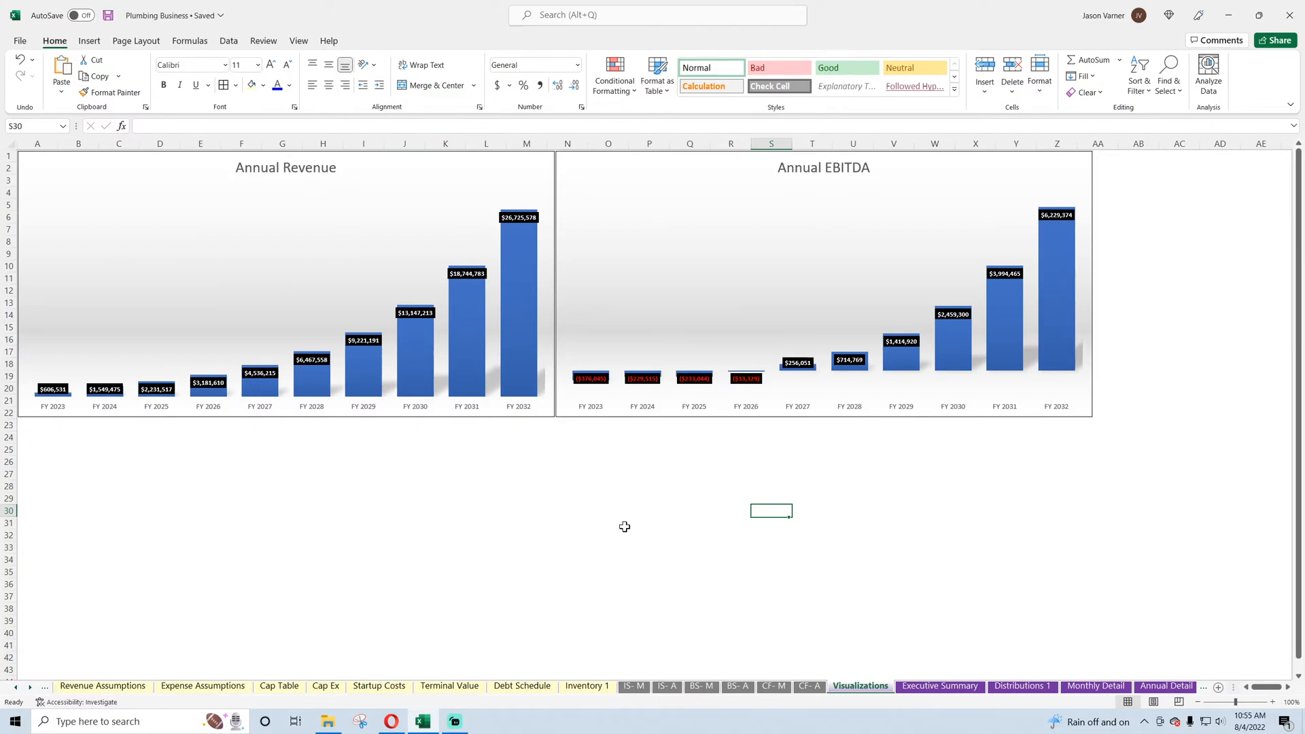
# - On the Executive Summary, change the FY 2023 DSCR formula in D24 to divide EBITDA by negative debt service: =IFERROR(D22/-D30,"")
pyautogui.click(936, 686)
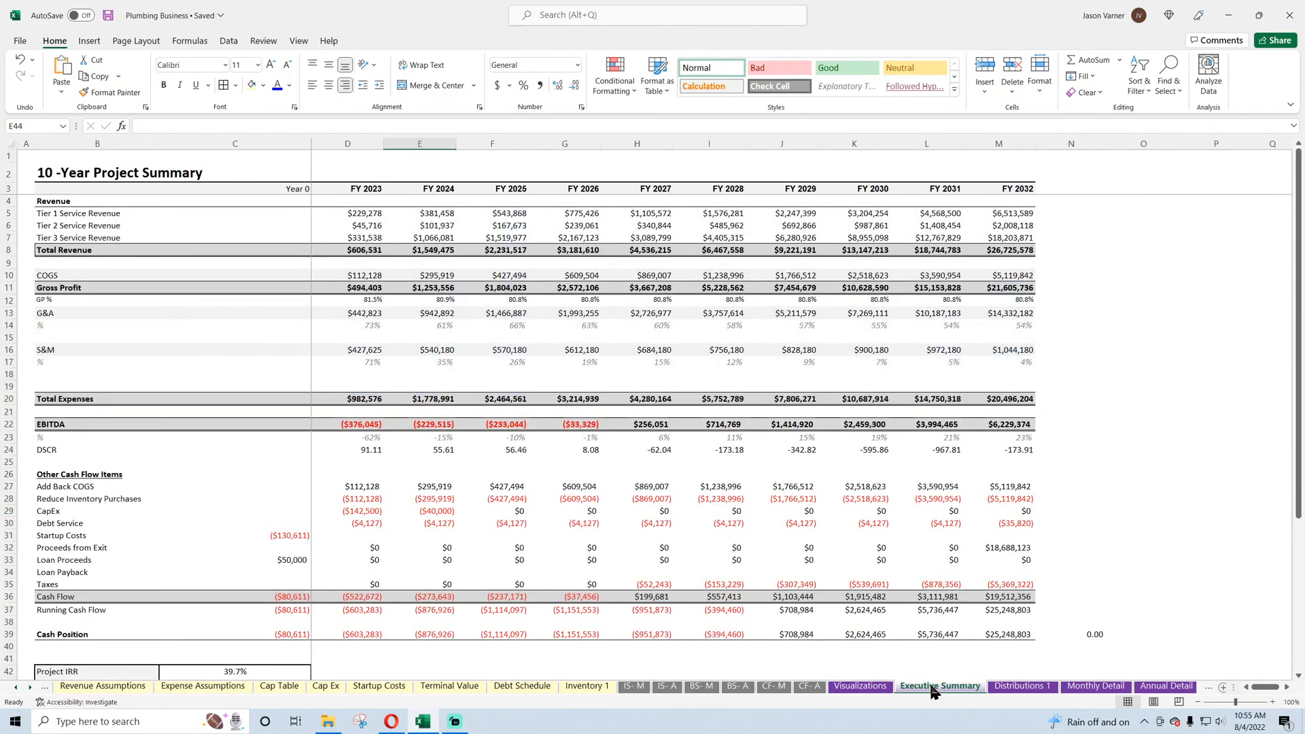
pyautogui.doubleClick(366, 451)
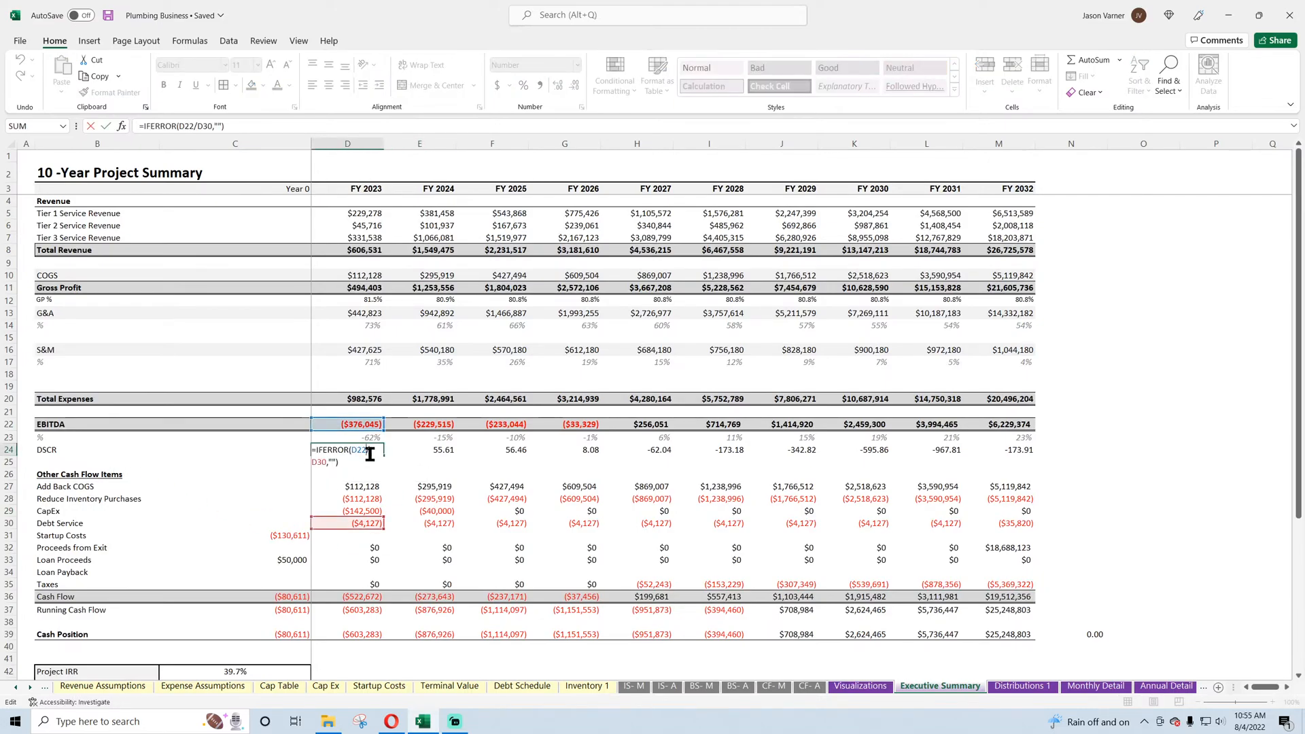
pyautogui.click(442, 450)
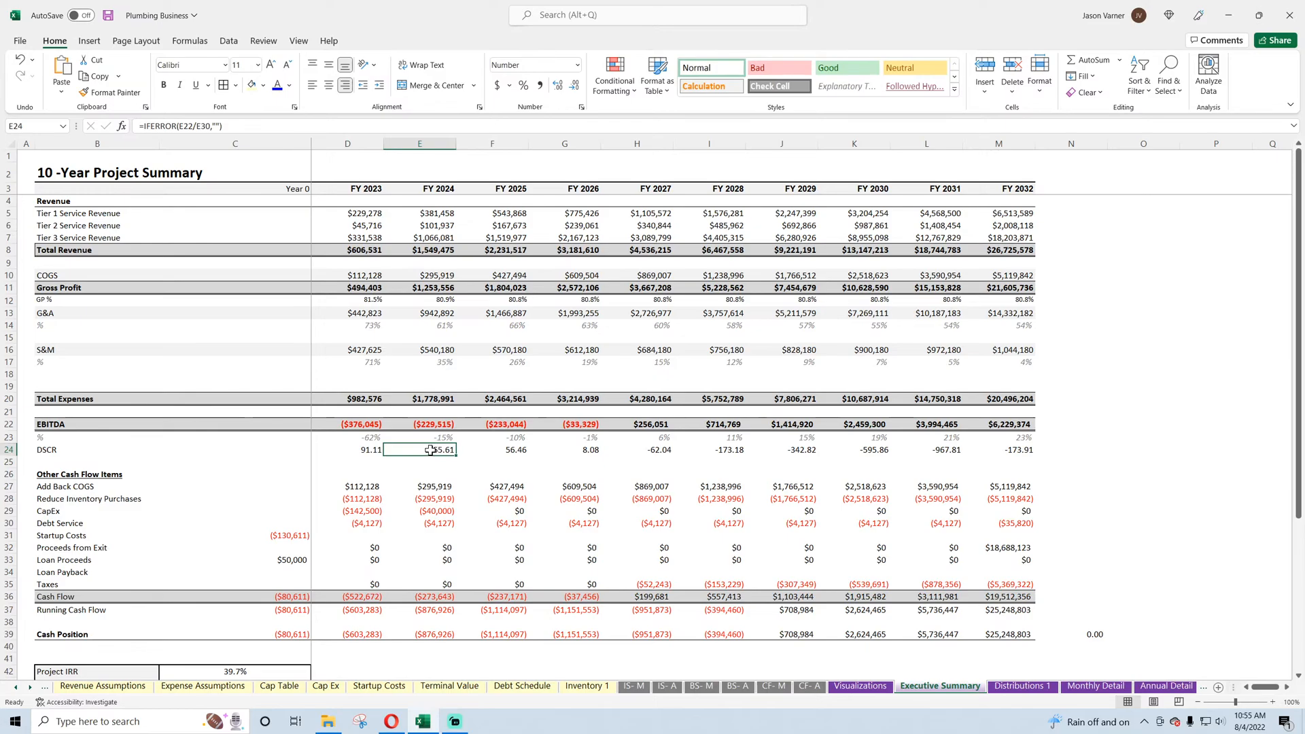
pyautogui.click(367, 450)
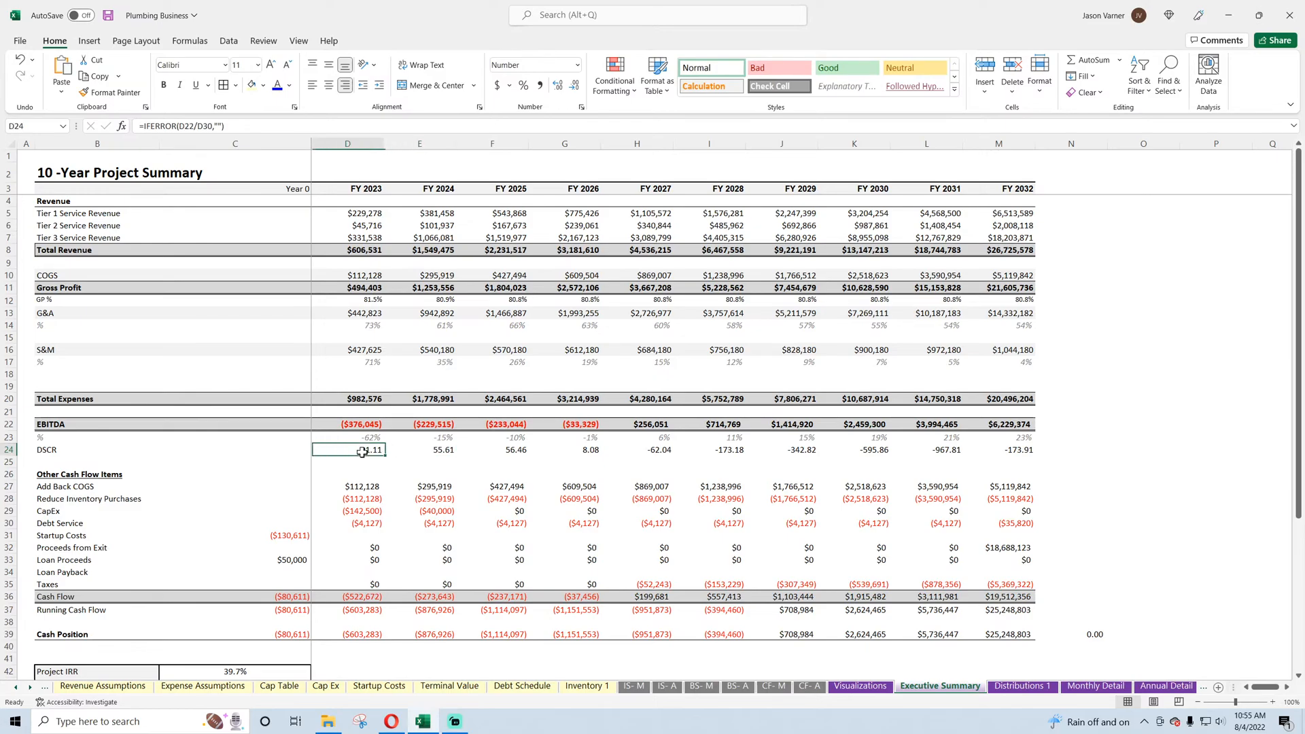
pyautogui.click(199, 126)
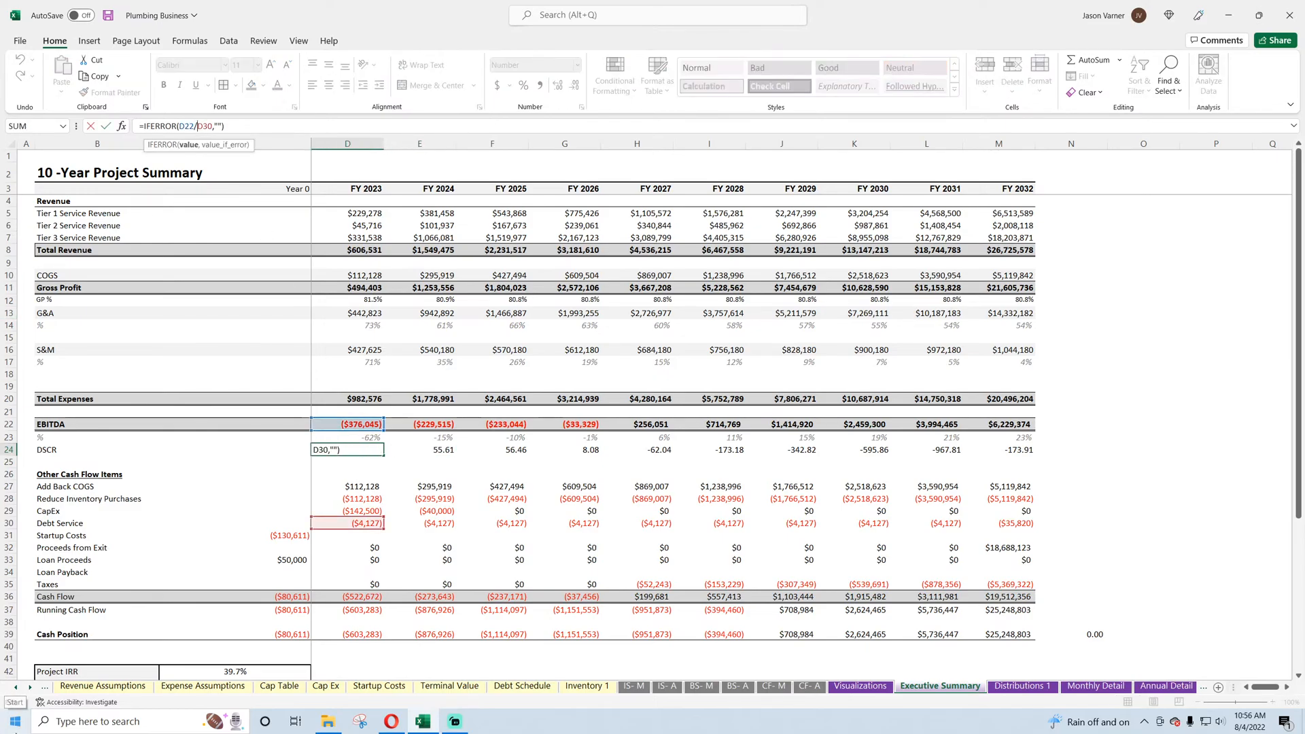
pyautogui.write('-')
pyautogui.press('Return')
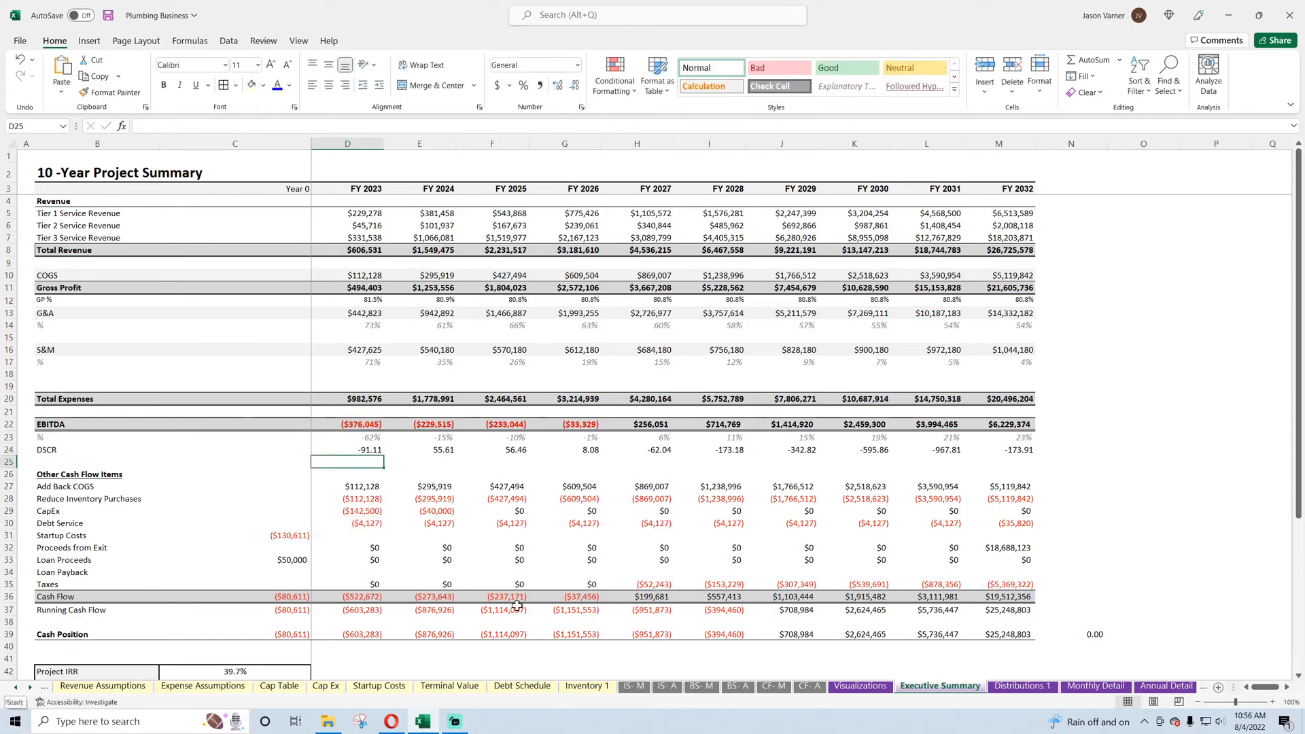
# - Fill the DSCR formula from D24 across through FY 2032 in M24, check the FY 2027 formula, and save the workbook
pyautogui.click(374, 449)
pyautogui.moveTo(383, 455); pyautogui.dragTo(1057, 456)
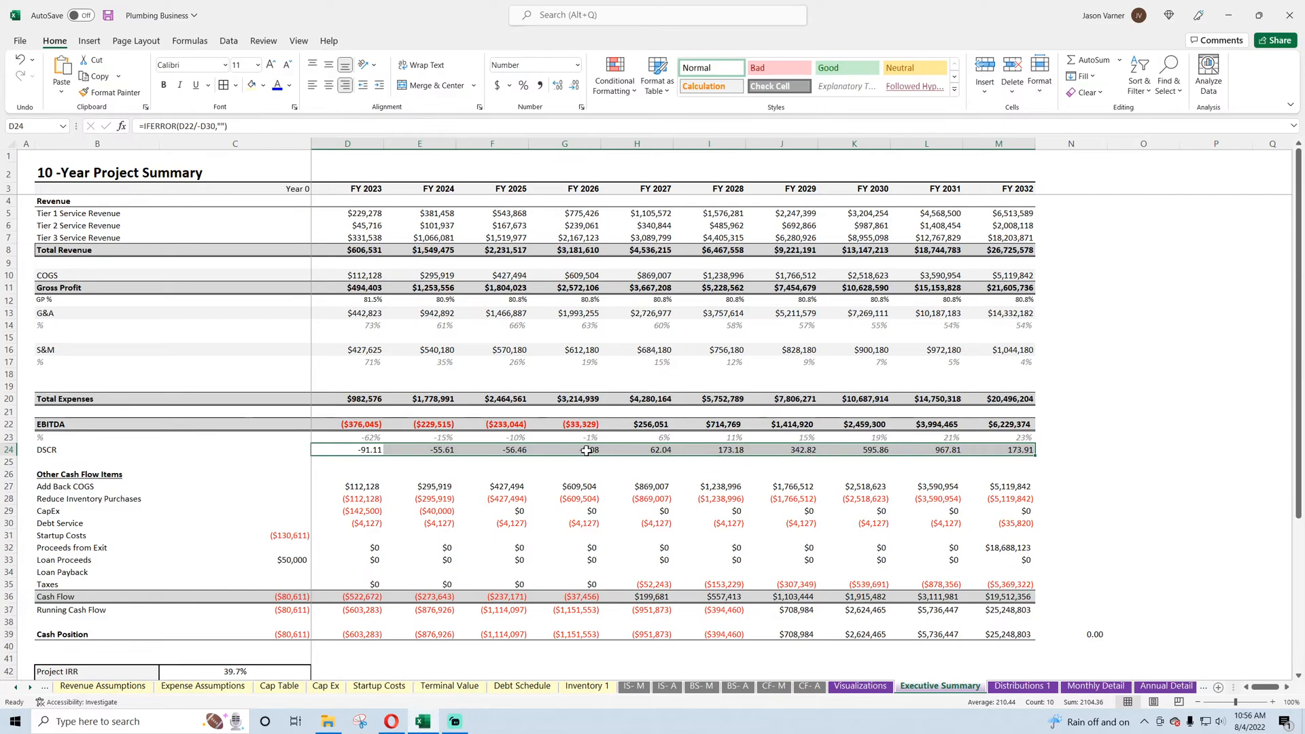
pyautogui.doubleClick(650, 449)
pyautogui.press('Return')
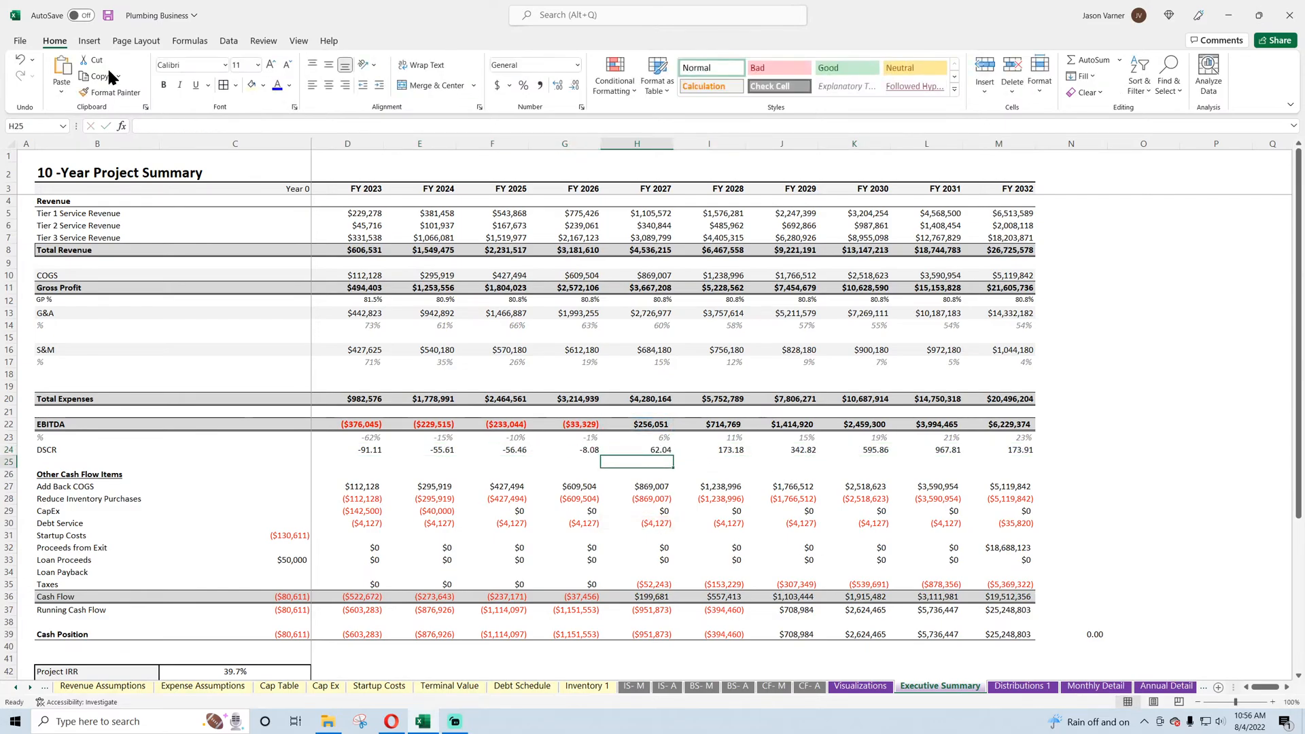
pyautogui.click(108, 19)
pyautogui.click(107, 15)
pyautogui.click(658, 425)
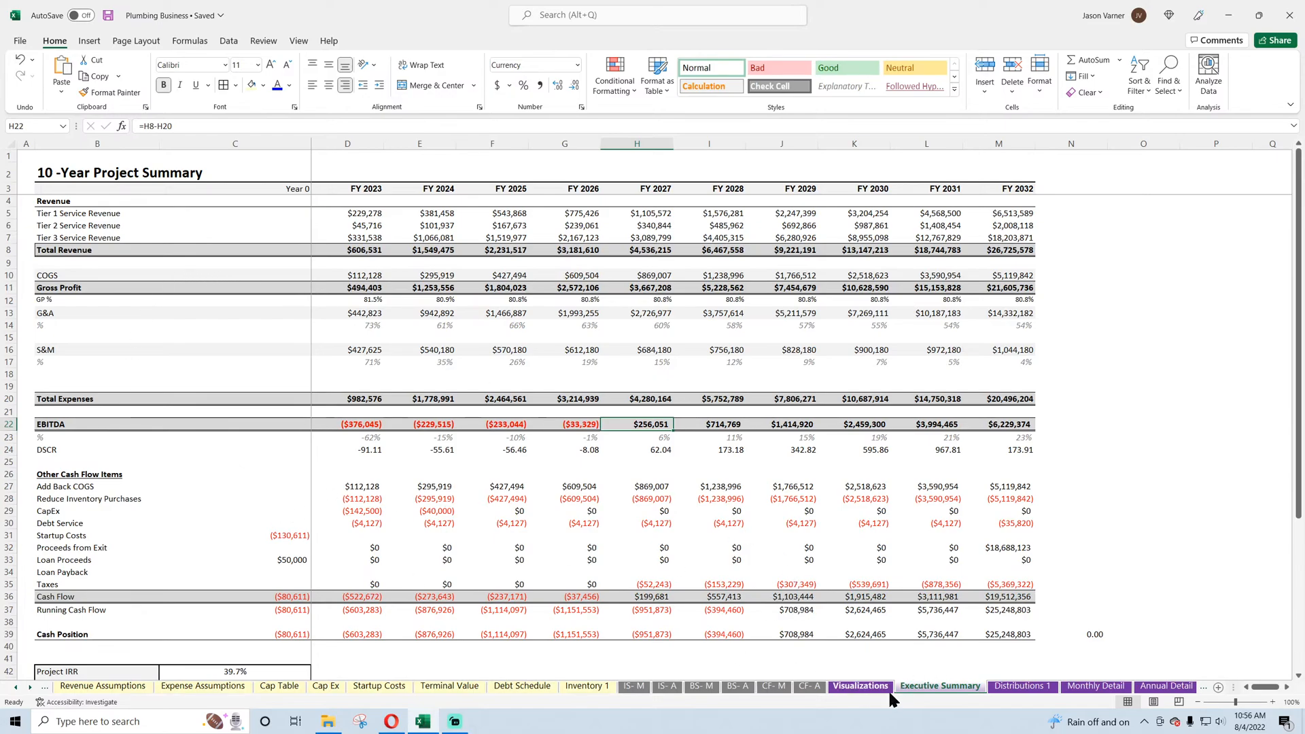
# - On the Visualizations sheet, duplicate the Annual EBITDA chart and place the copy directly below the Annual Revenue chart, starting at about cell A23
pyautogui.click(858, 688)
pyautogui.click(687, 166)
pyautogui.rightClick(689, 174)
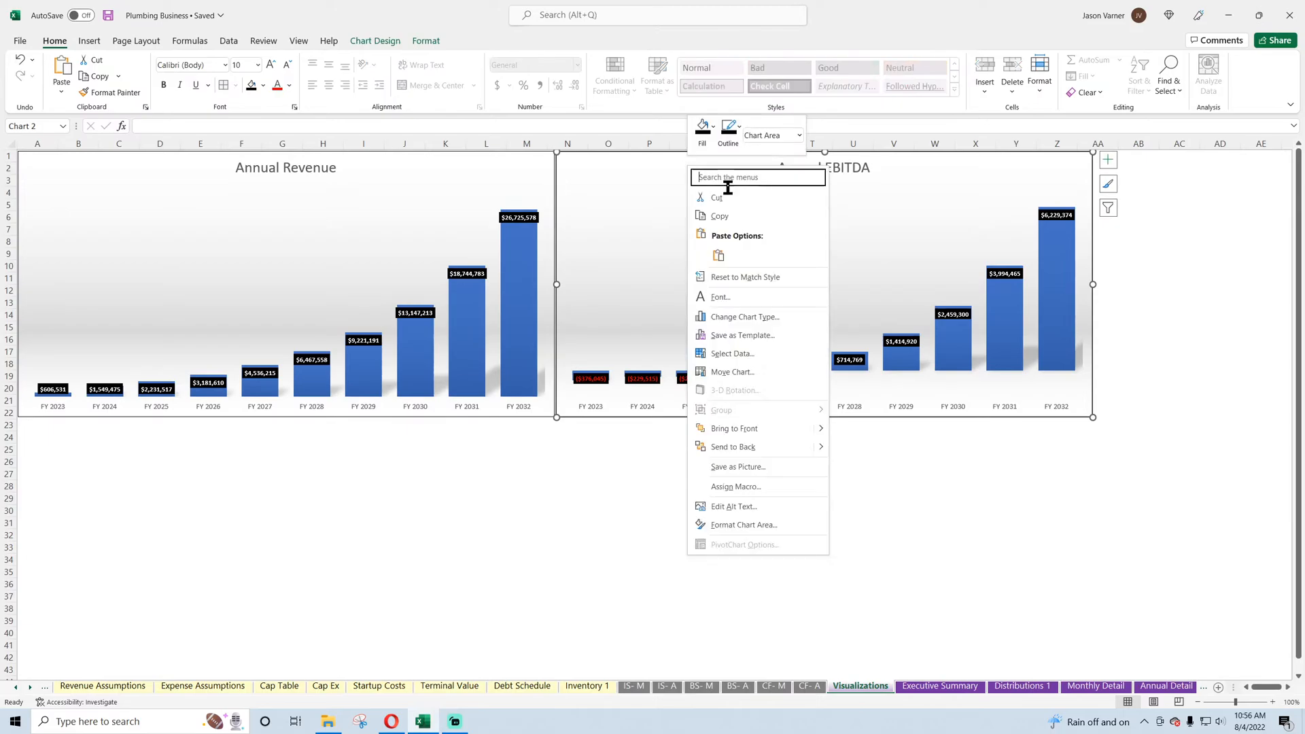
pyautogui.press('Escape')
pyautogui.rightClick(263, 511)
pyautogui.click(291, 212)
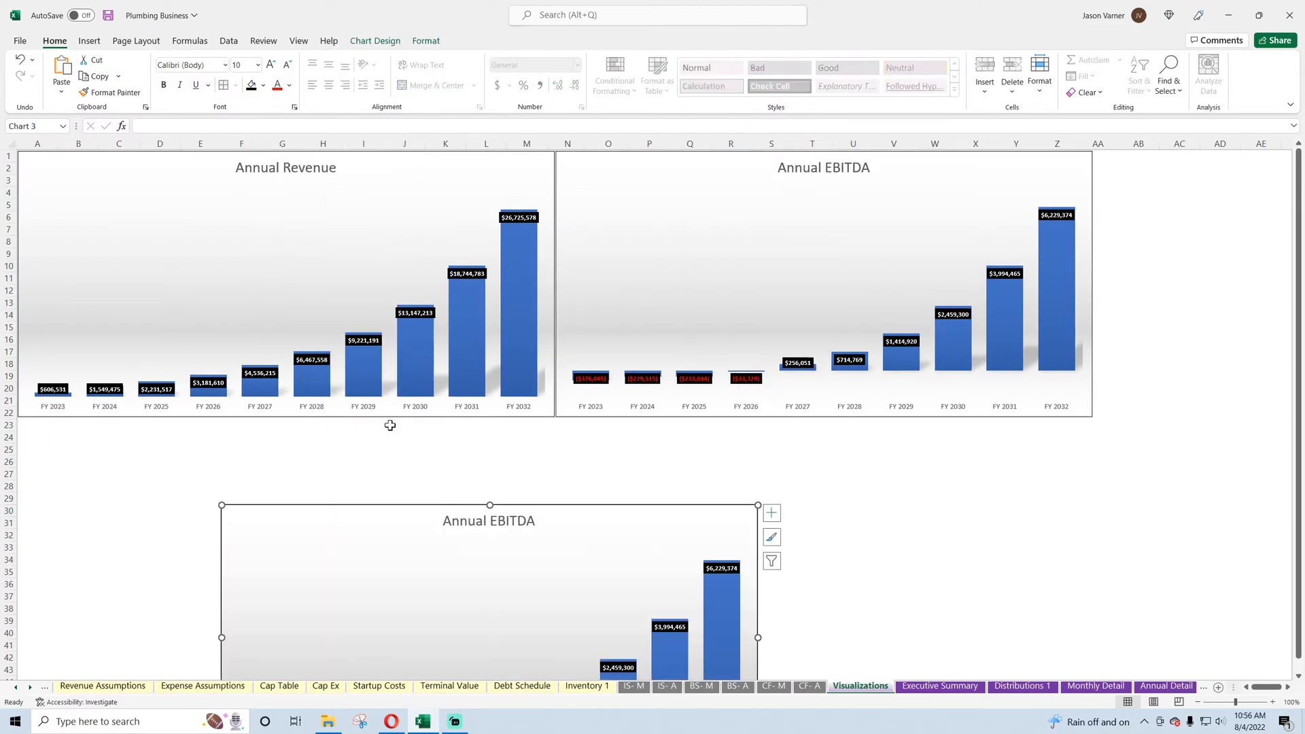
pyautogui.moveTo(385, 516); pyautogui.dragTo(185, 431)
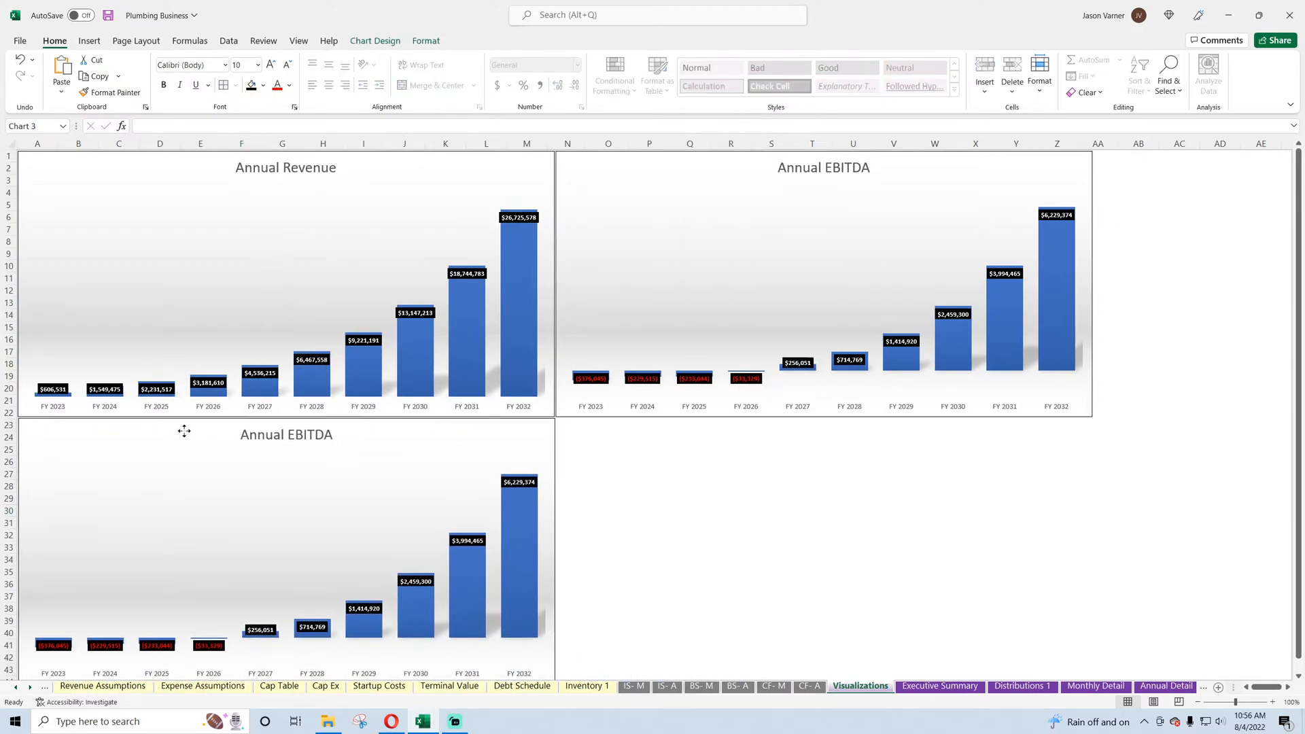
# - Change the copied chart's title to "Annual Free Cash Flow"
pyautogui.click(269, 437)
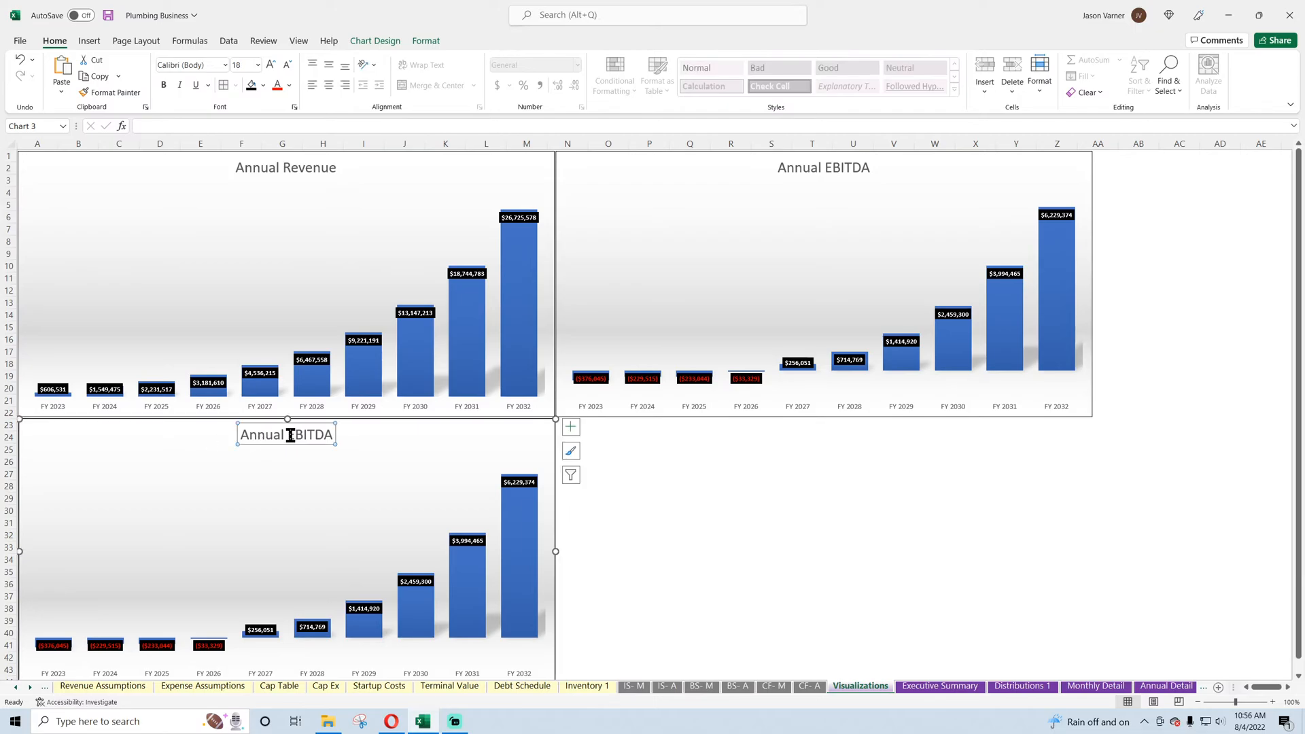
pyautogui.doubleClick(290, 436)
pyautogui.write('Free')
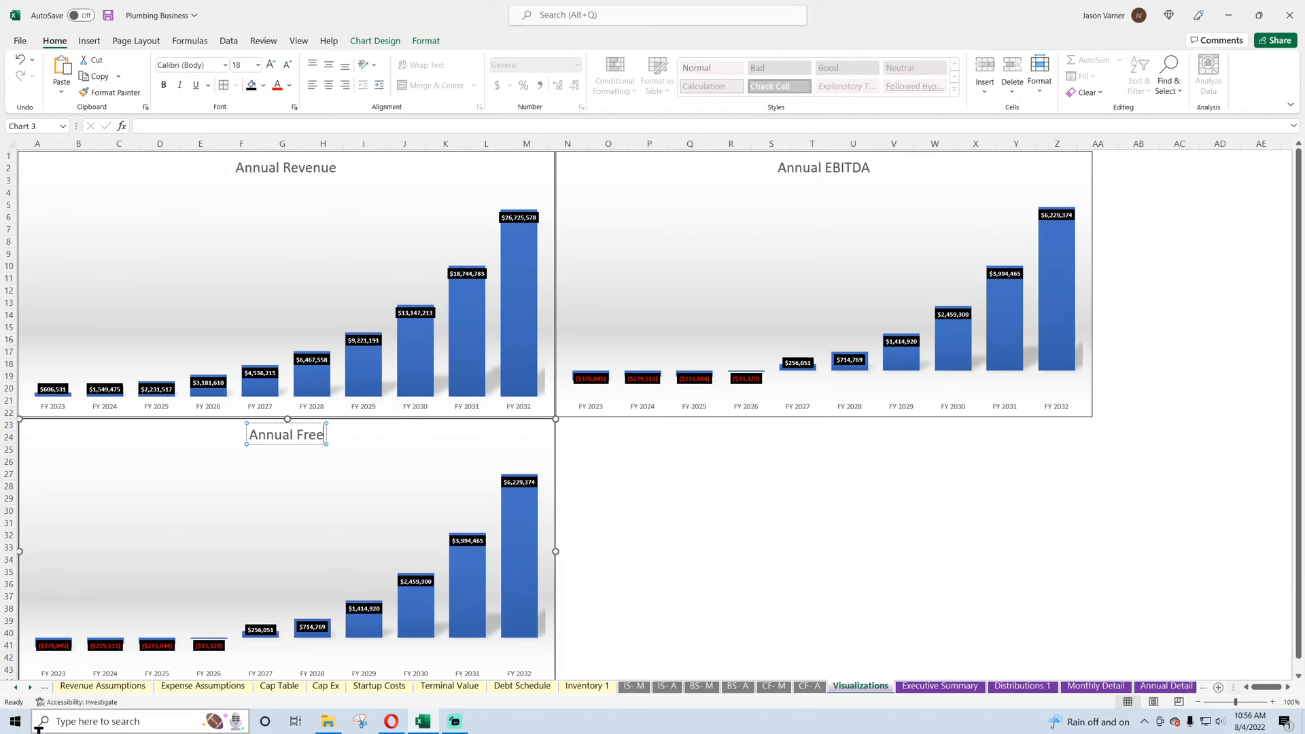
pyautogui.write(' Cash Flow')
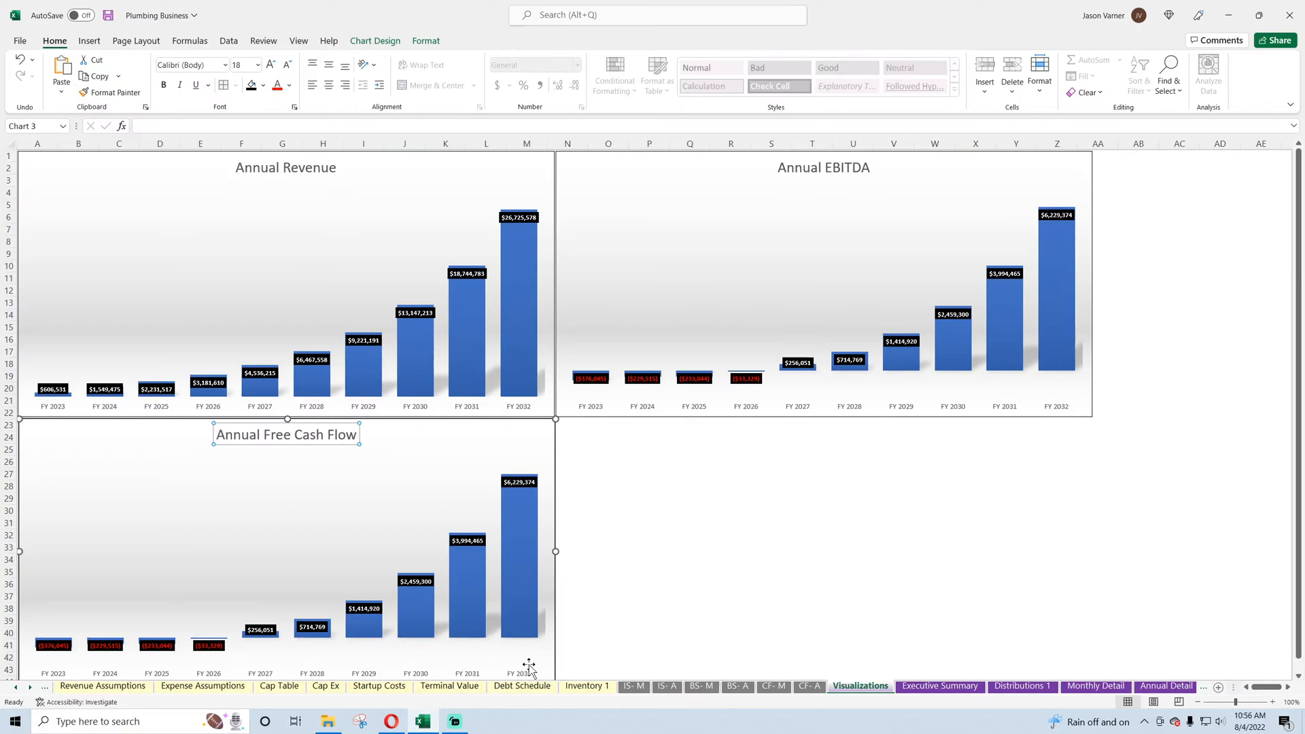
# - Edit the Annual Free Cash Flow chart's series to take its name from Executive Summary B36 and its values from C36:M36
pyautogui.rightClick(360, 482)
pyautogui.click(363, 515)
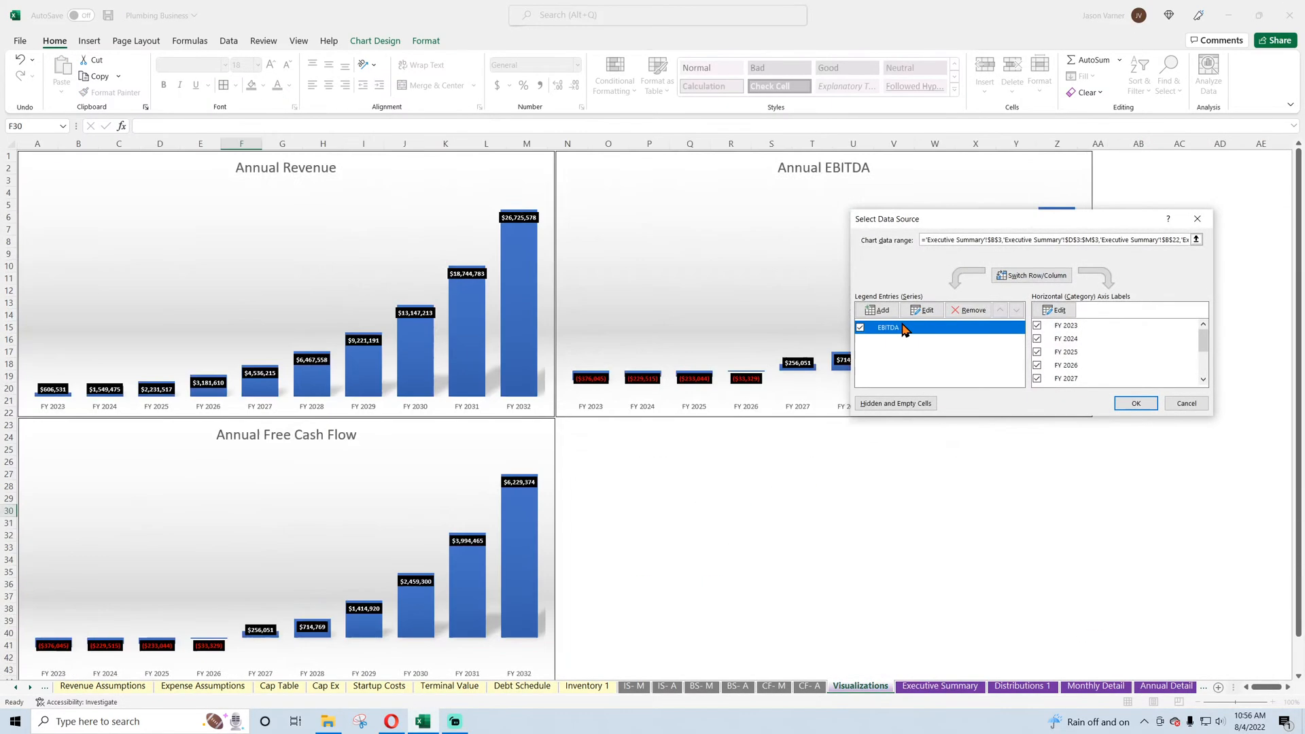
pyautogui.click(922, 310)
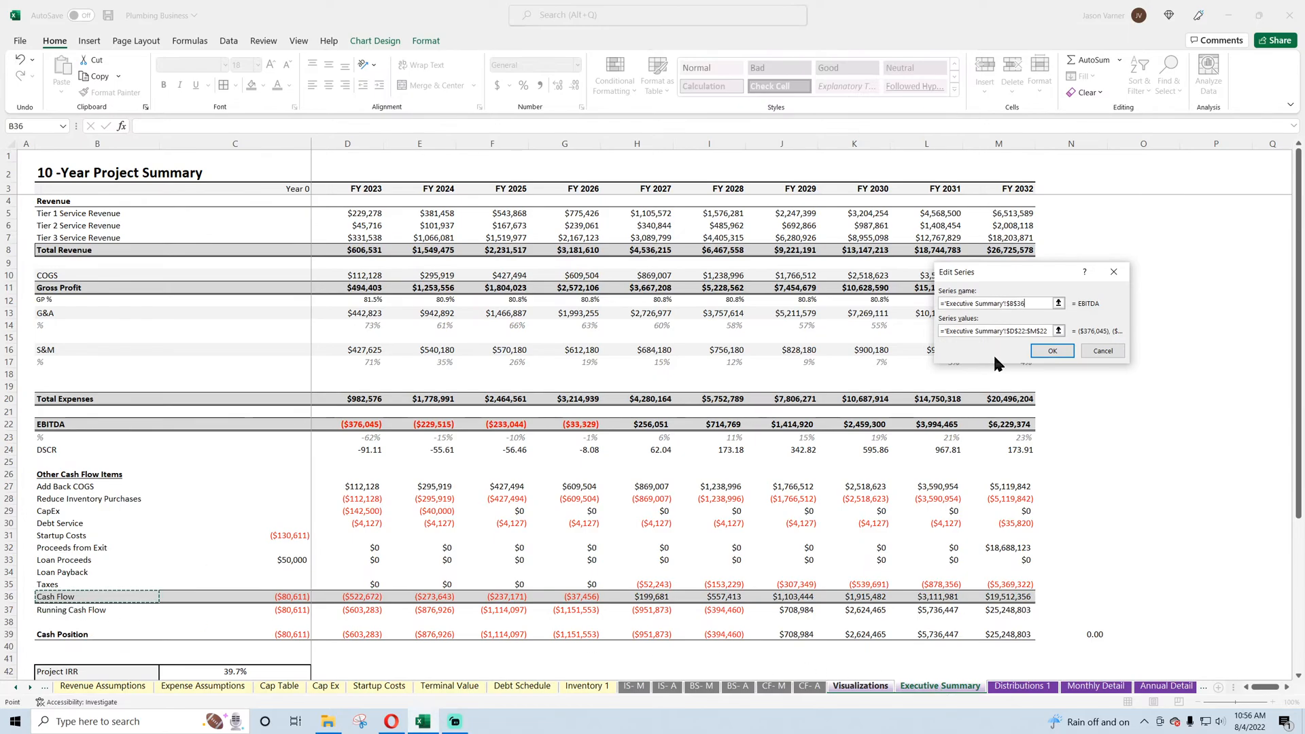
pyautogui.click(1058, 331)
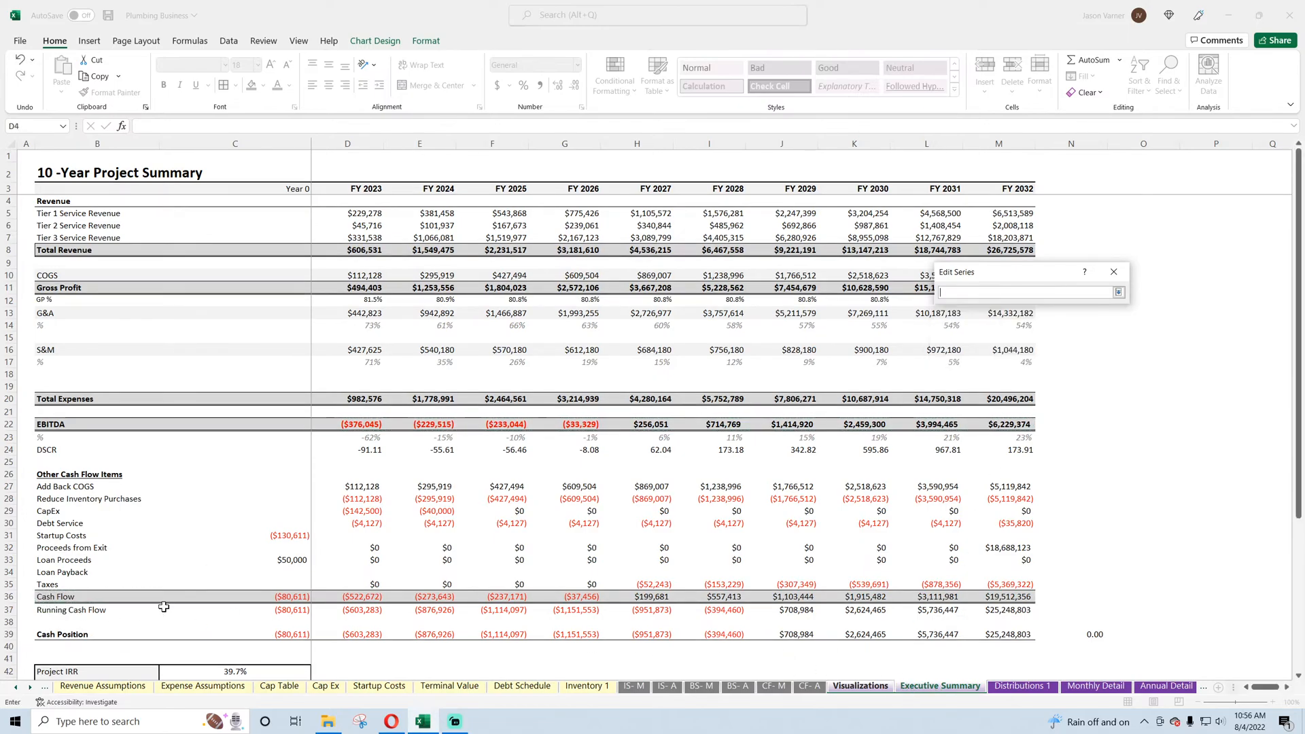
pyautogui.moveTo(297, 597); pyautogui.dragTo(989, 598)
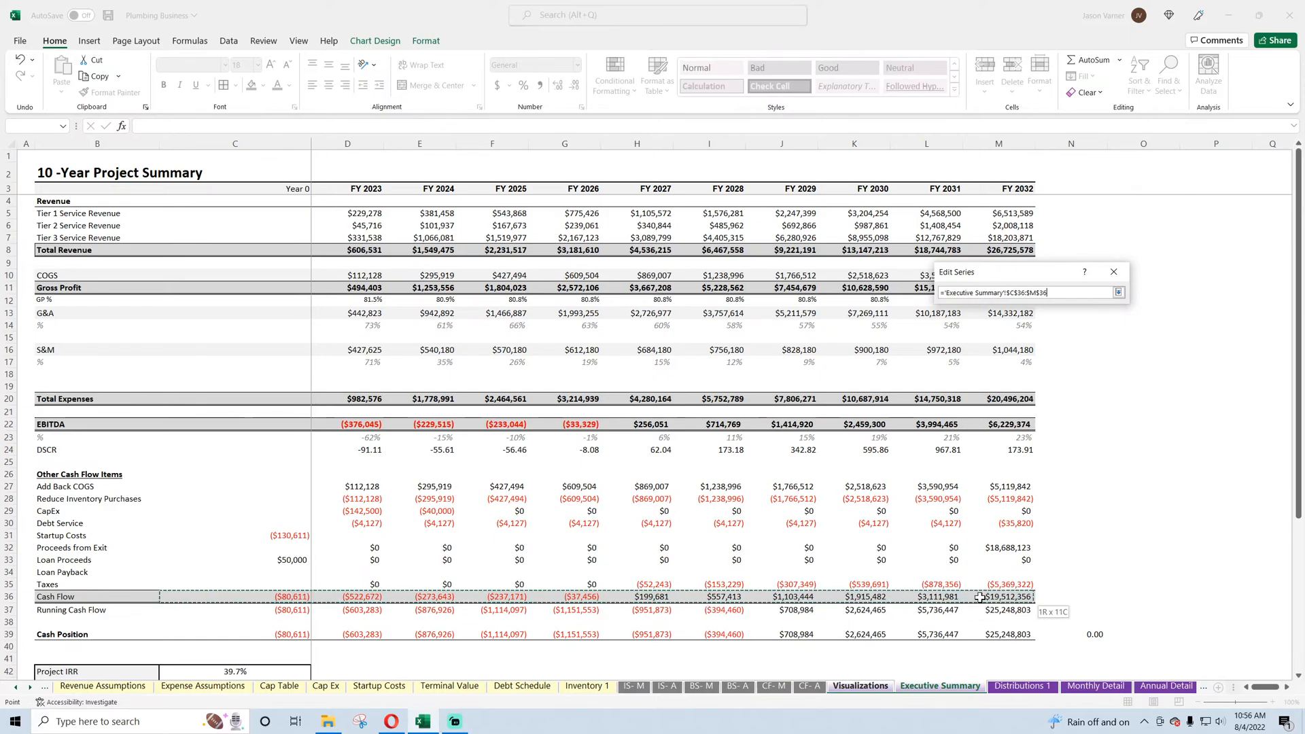
pyautogui.click(1118, 292)
pyautogui.click(1069, 347)
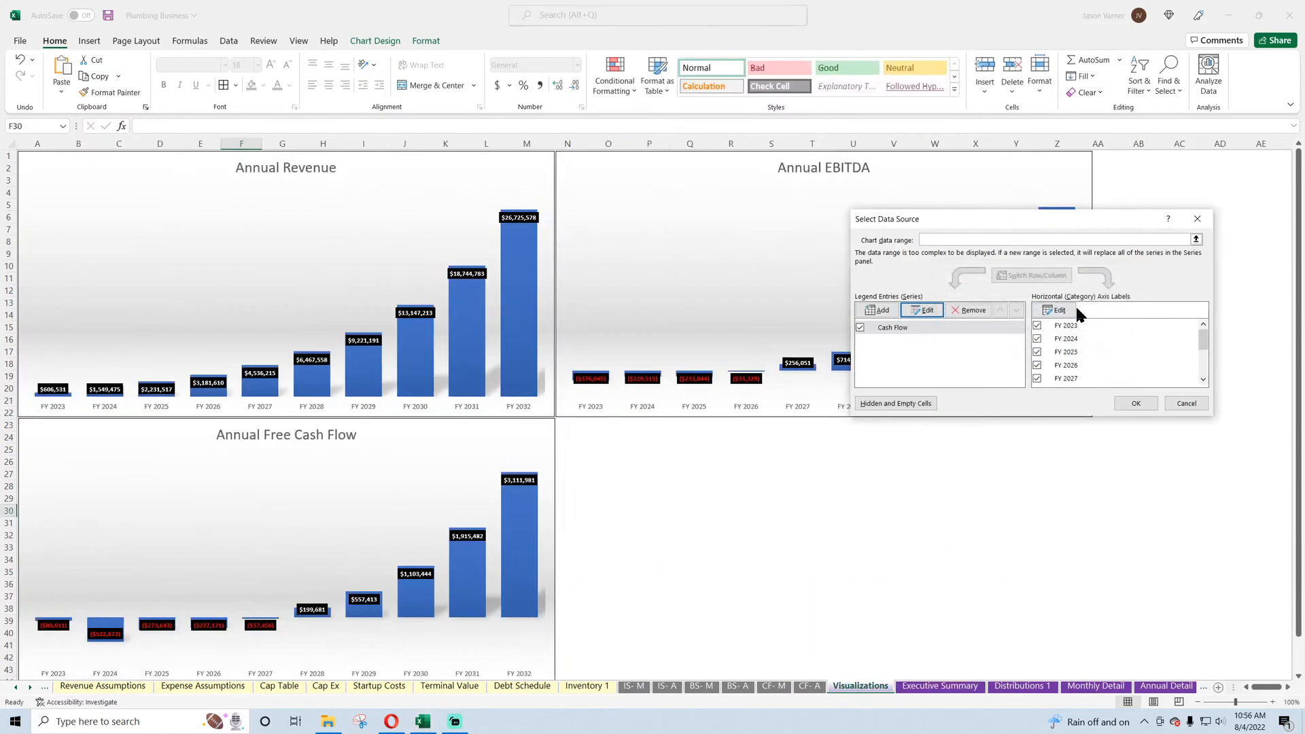
# - Set the Annual Free Cash Flow chart's horizontal axis labels to Executive Summary C3:M3 and accept the data source
pyautogui.click(1071, 304)
pyautogui.moveTo(1018, 189); pyautogui.dragTo(299, 189)
pyautogui.click(1052, 335)
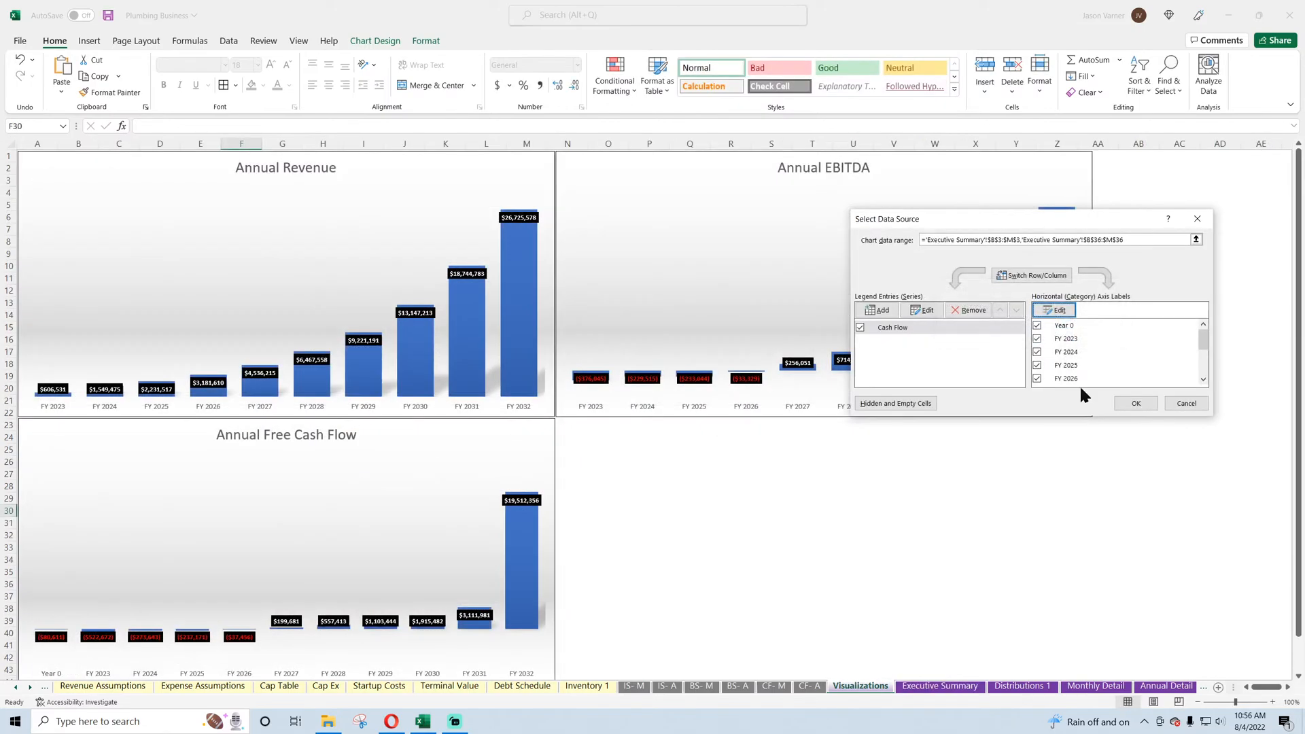
pyautogui.click(1136, 401)
pyautogui.click(758, 580)
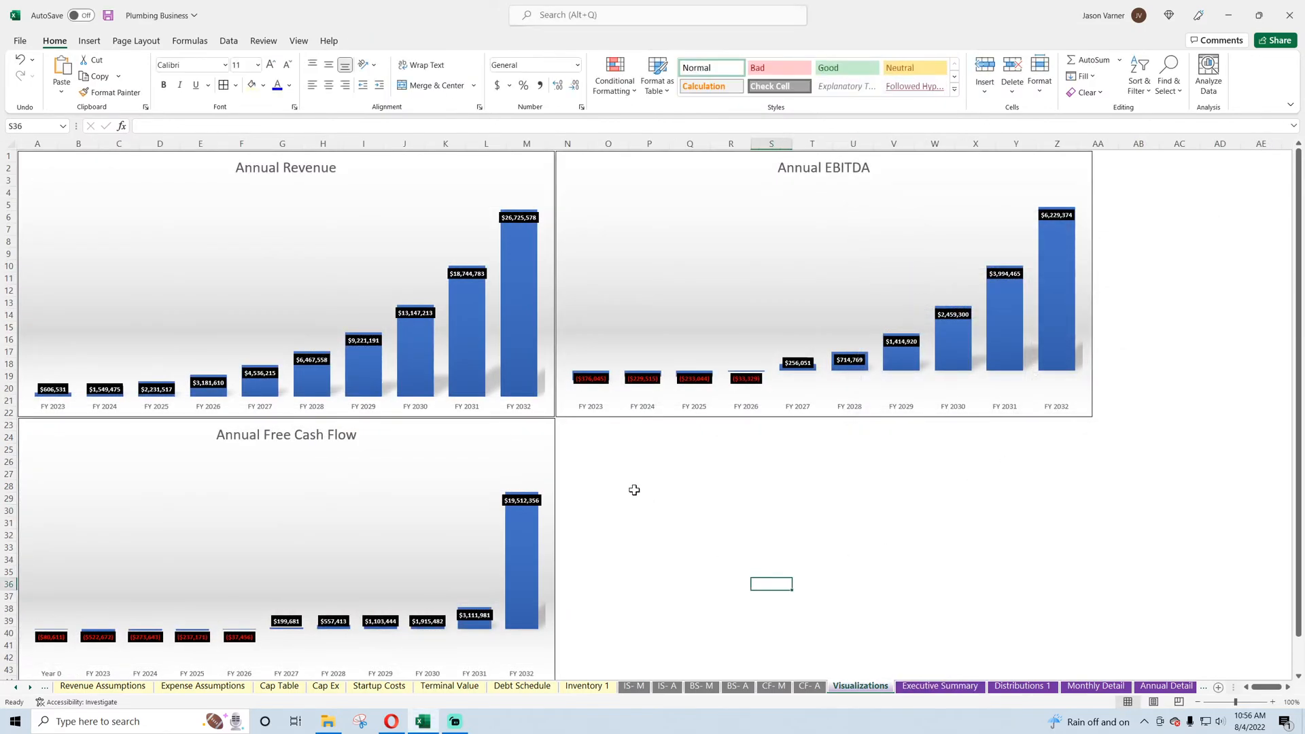
# - Exclude the terminal value in the Global Control assumptions, return to the Visualizations sheet, and save the workbook
pyautogui.scroll(-4, 635, 490)
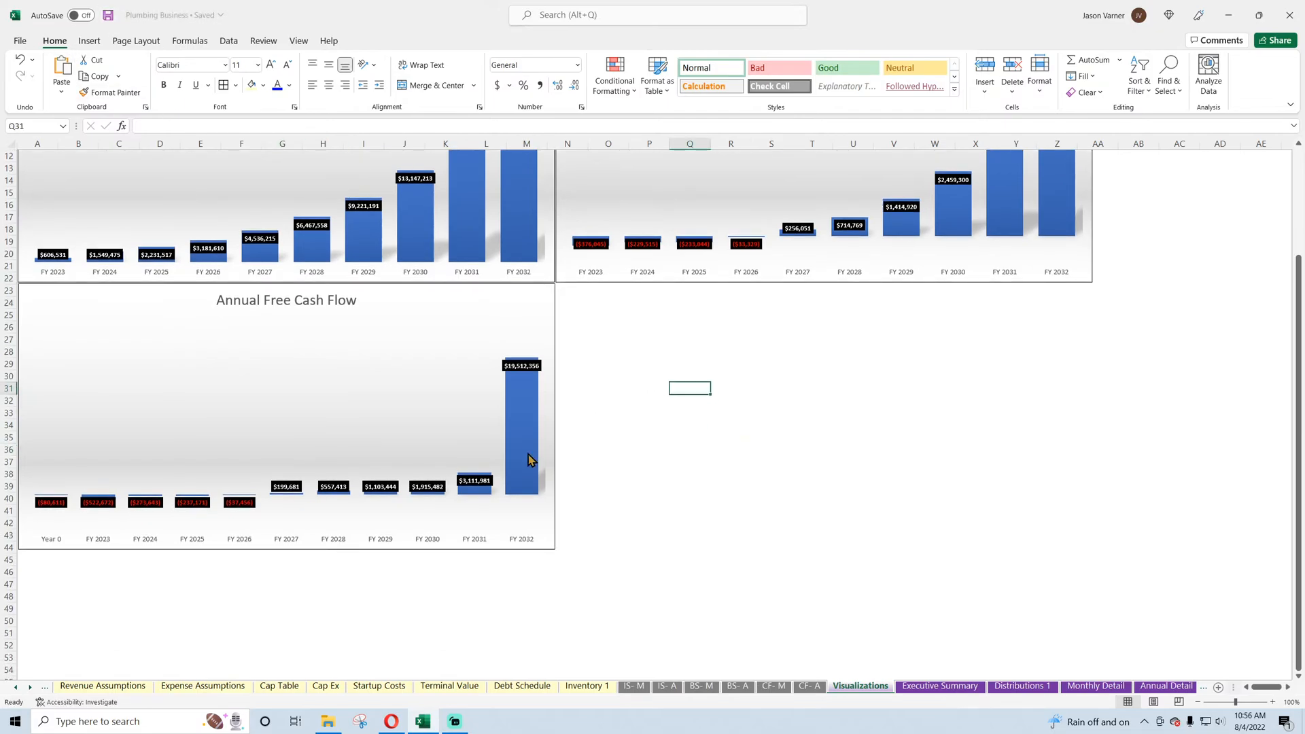
pyautogui.click(102, 686)
pyautogui.click(45, 686)
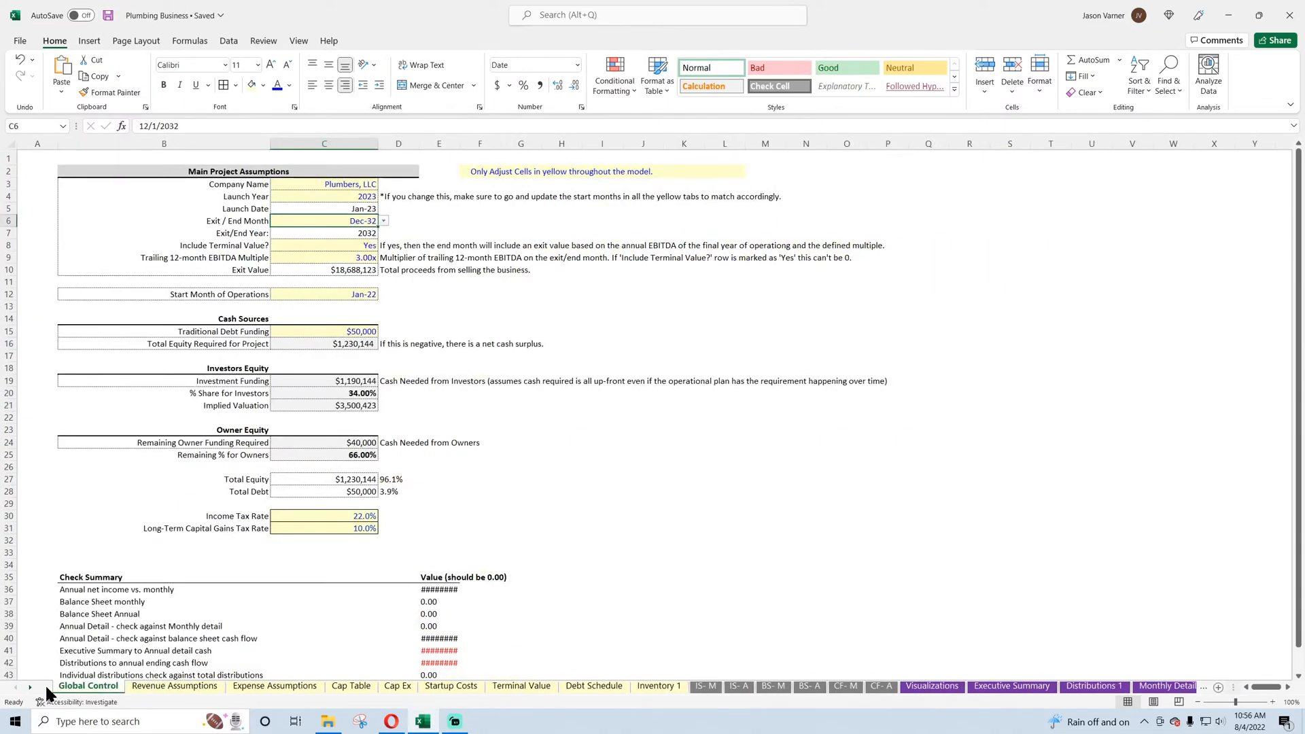
pyautogui.click(384, 221)
pyautogui.click(385, 222)
pyautogui.click(372, 245)
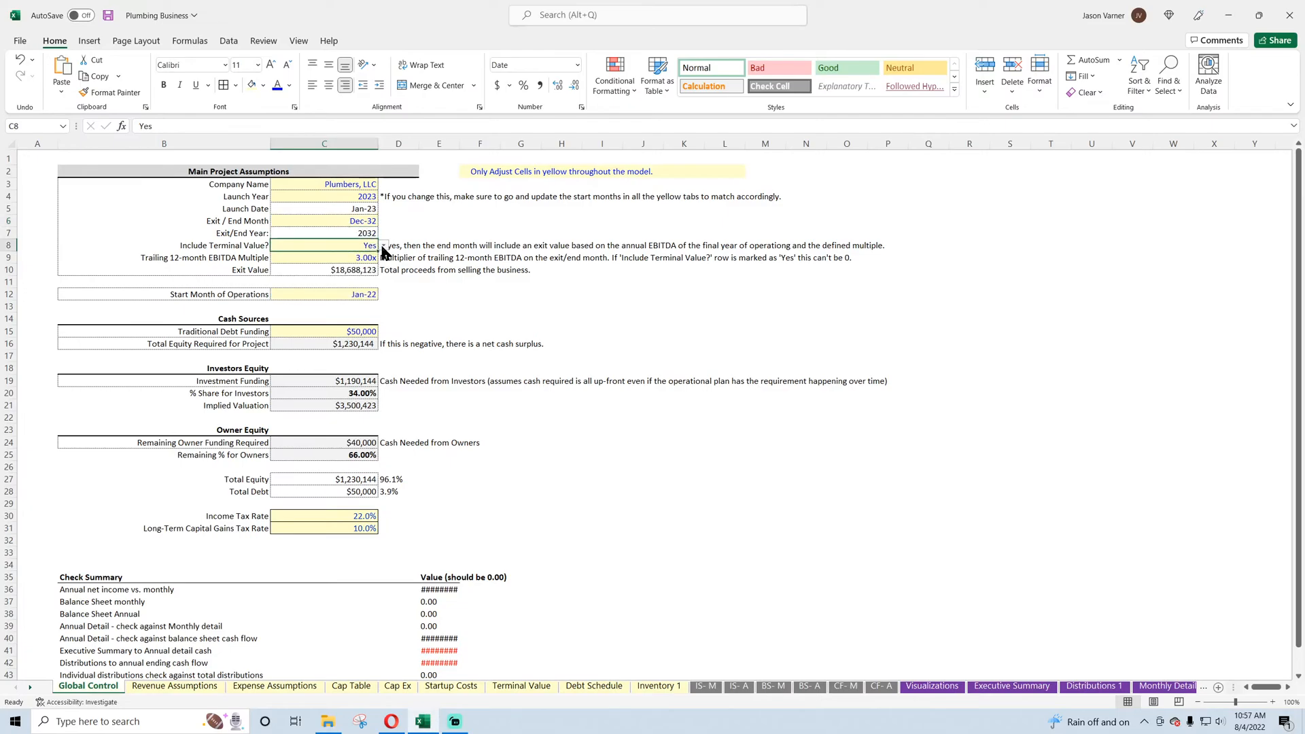
pyautogui.click(384, 246)
pyautogui.click(365, 266)
pyautogui.click(931, 685)
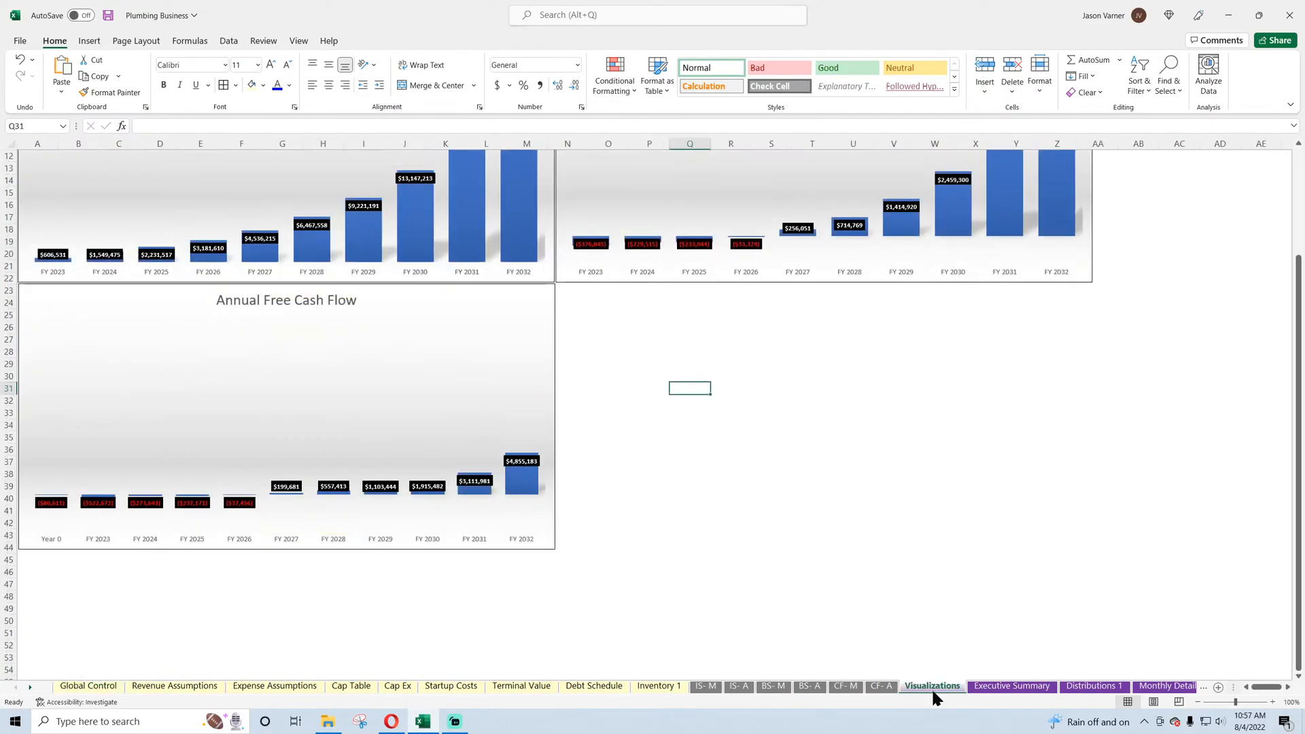
pyautogui.click(109, 16)
# - Duplicate the Annual Free Cash Flow chart and place the copy directly below the Annual EBITDA chart, starting at about cell N23
pyautogui.click(670, 521)
pyautogui.scroll(4, 670, 507)
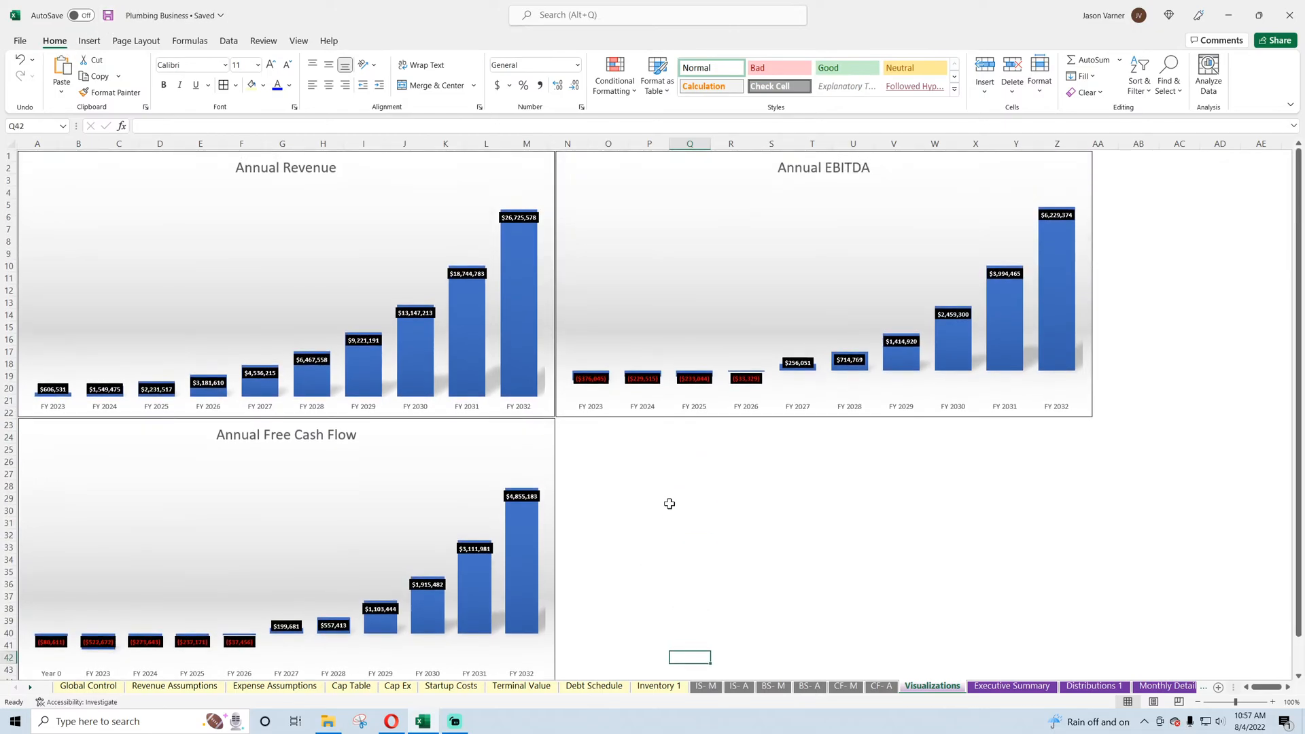
pyautogui.click(464, 438)
pyautogui.rightClick(450, 427)
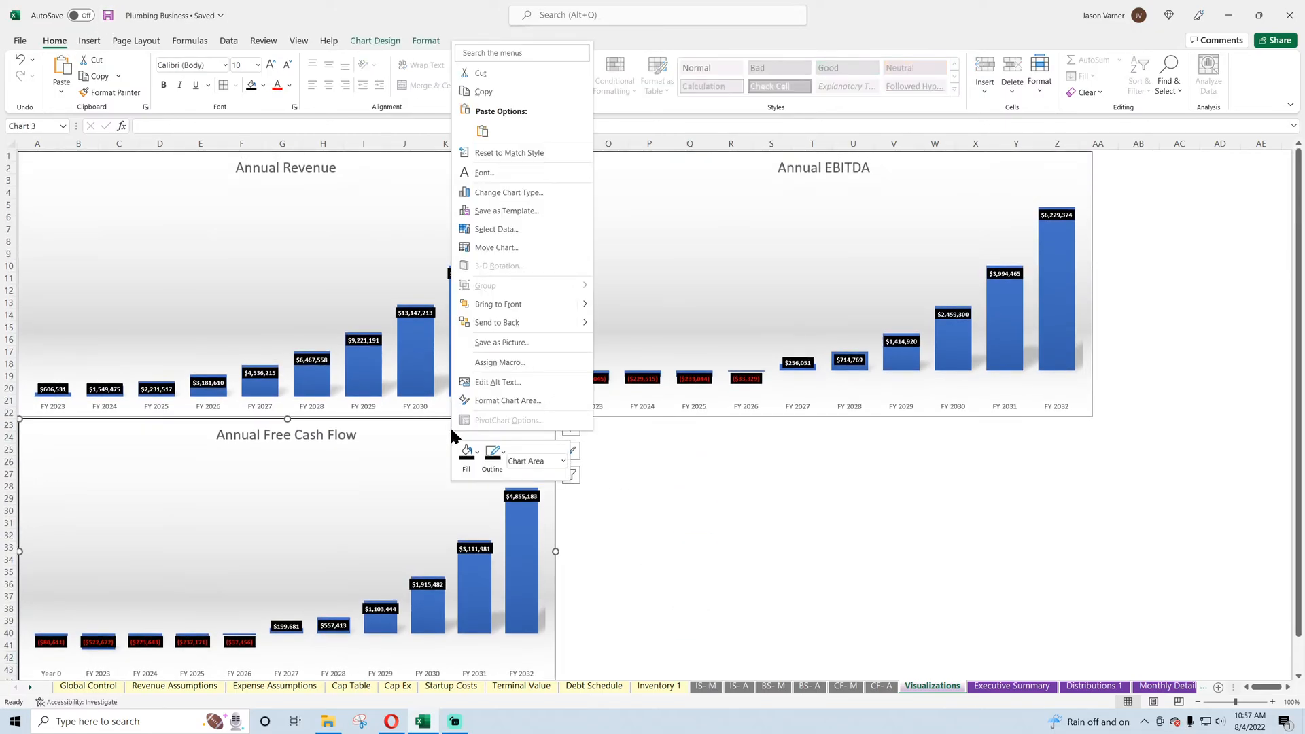
pyautogui.click(482, 91)
pyautogui.rightClick(703, 446)
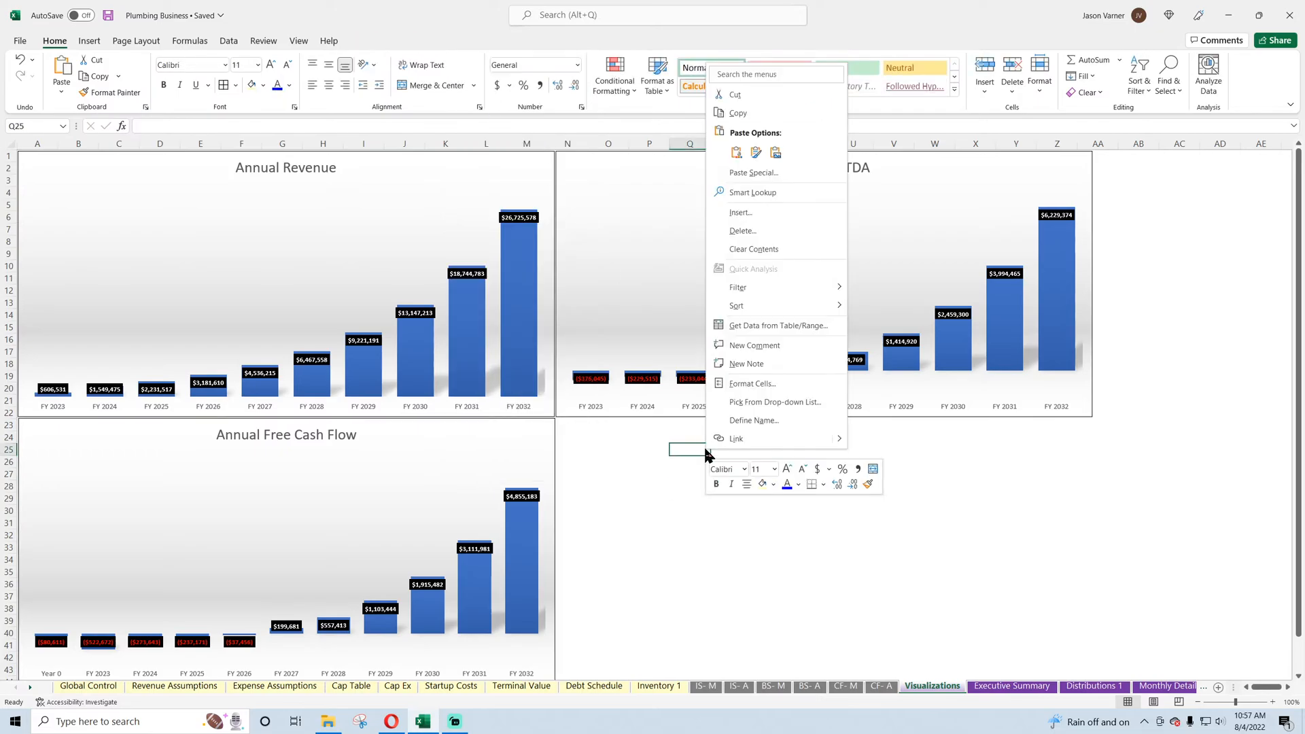
pyautogui.click(745, 174)
pyautogui.moveTo(790, 451); pyautogui.dragTo(683, 425)
# - Edit the data series of the duplicated free cash flow chart to take its name from Annual Detail C11
pyautogui.rightClick(782, 478)
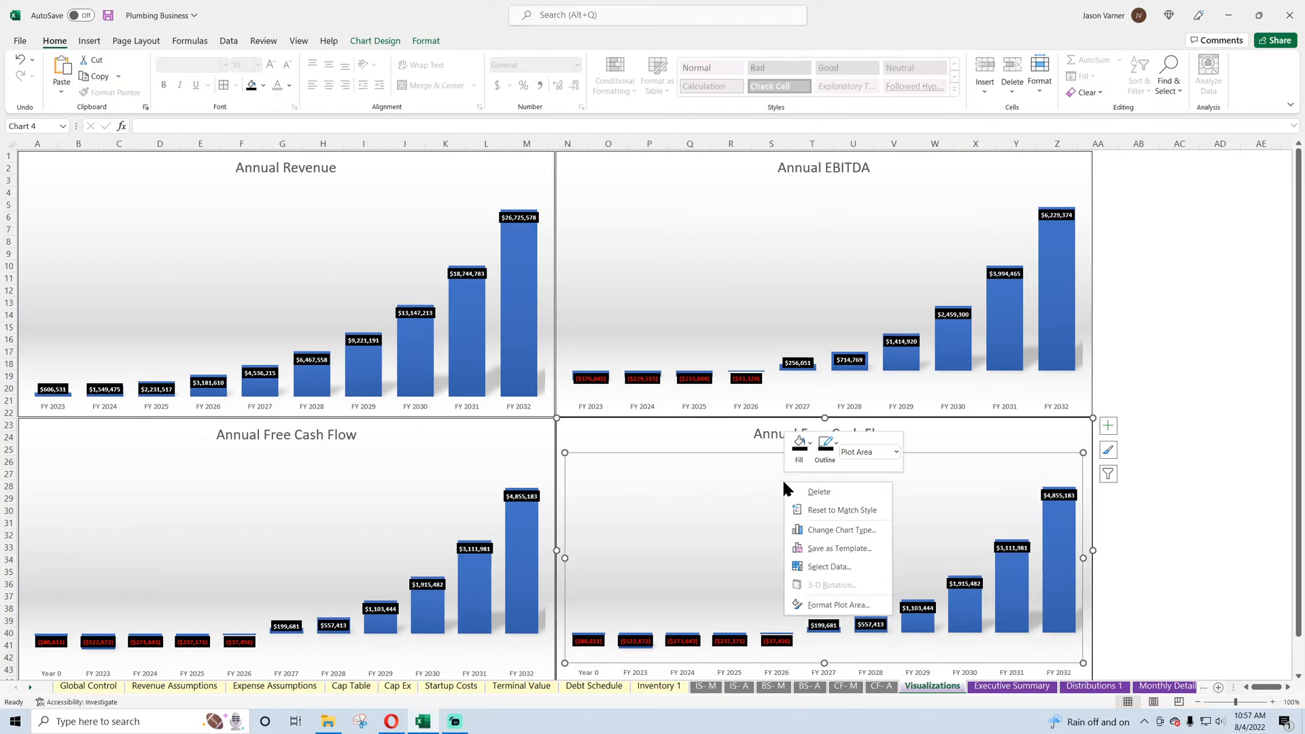
pyautogui.click(838, 552)
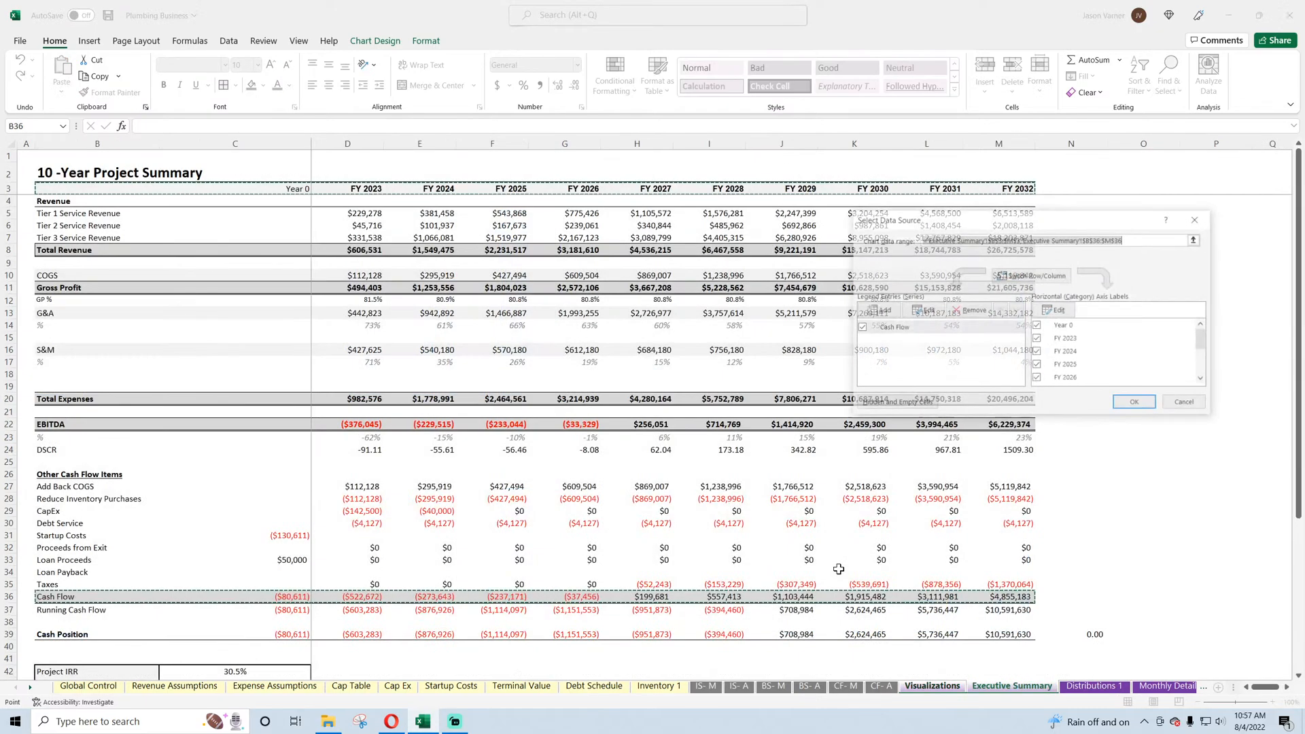
pyautogui.click(926, 310)
pyautogui.press('BackSpace')
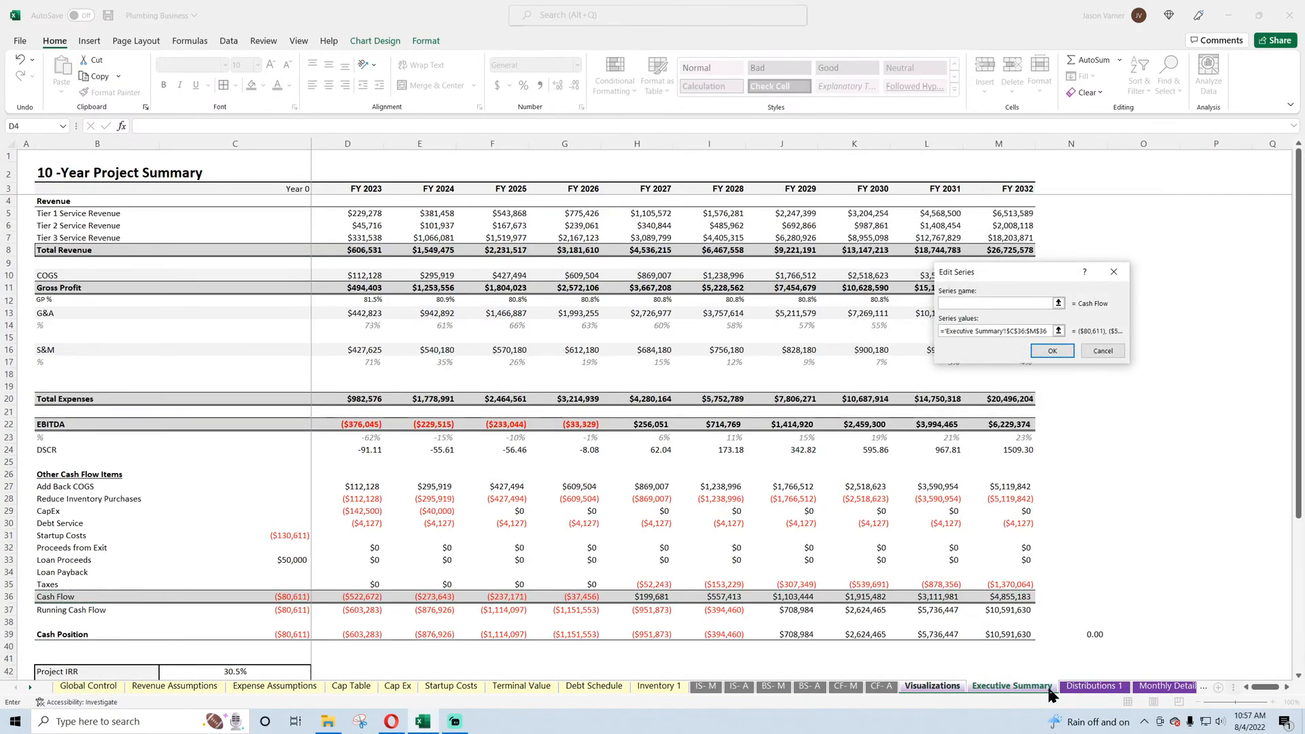
pyautogui.click(1173, 686)
pyautogui.click(1155, 686)
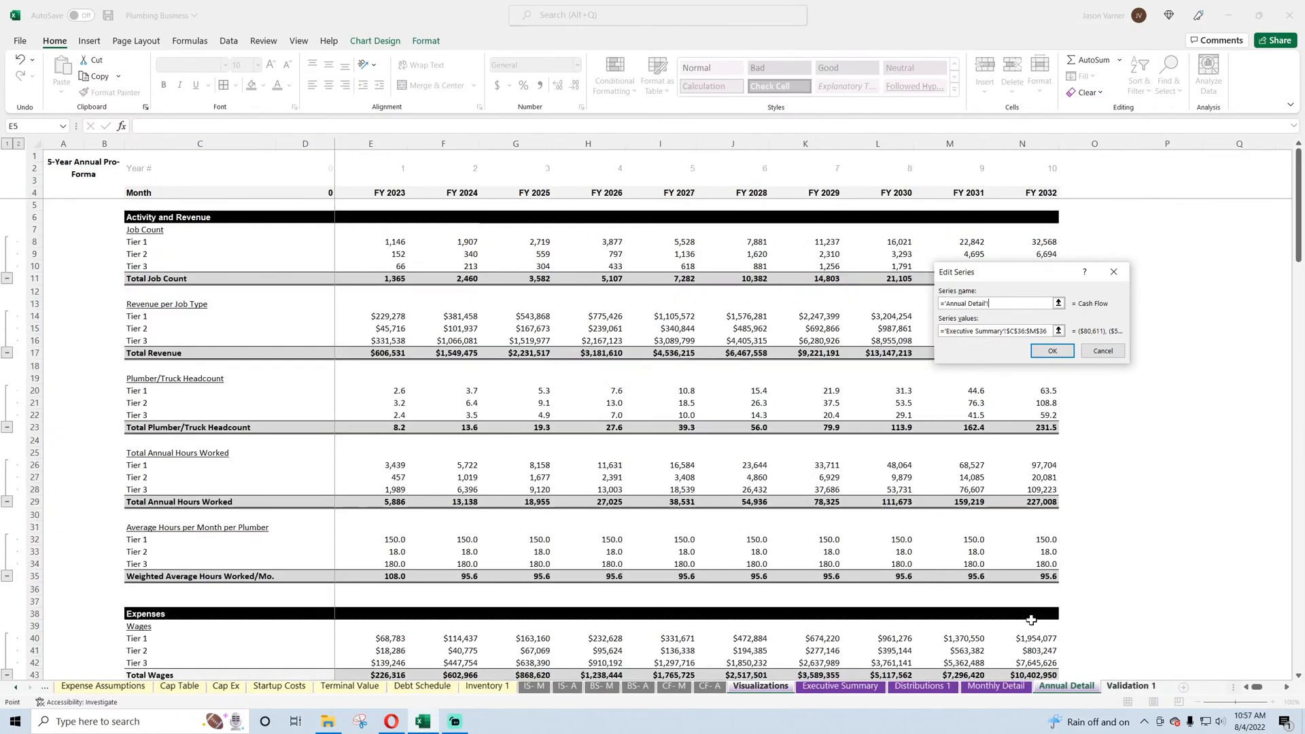
pyautogui.click(156, 277)
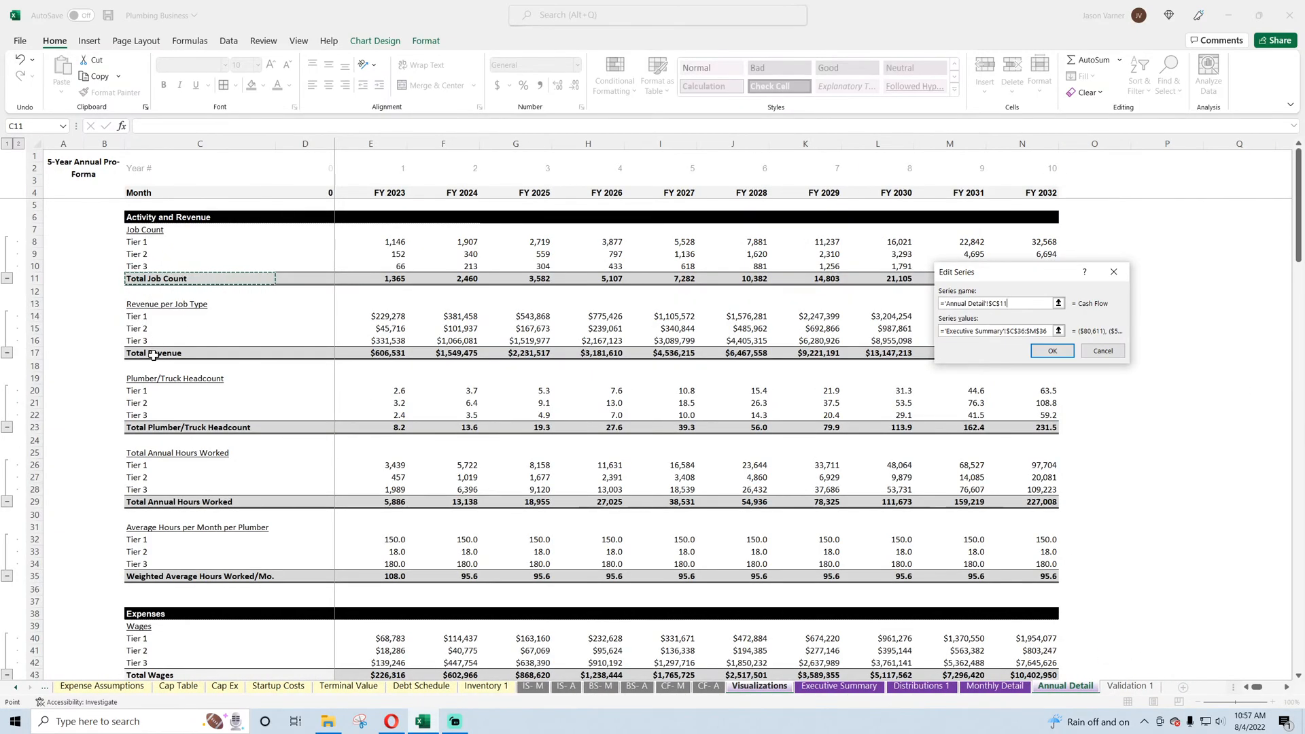
# - Set the duplicated chart's series values to the Total Job Count figures in Annual Detail E11:N11
pyautogui.click(1058, 330)
pyautogui.press('BackSpace')
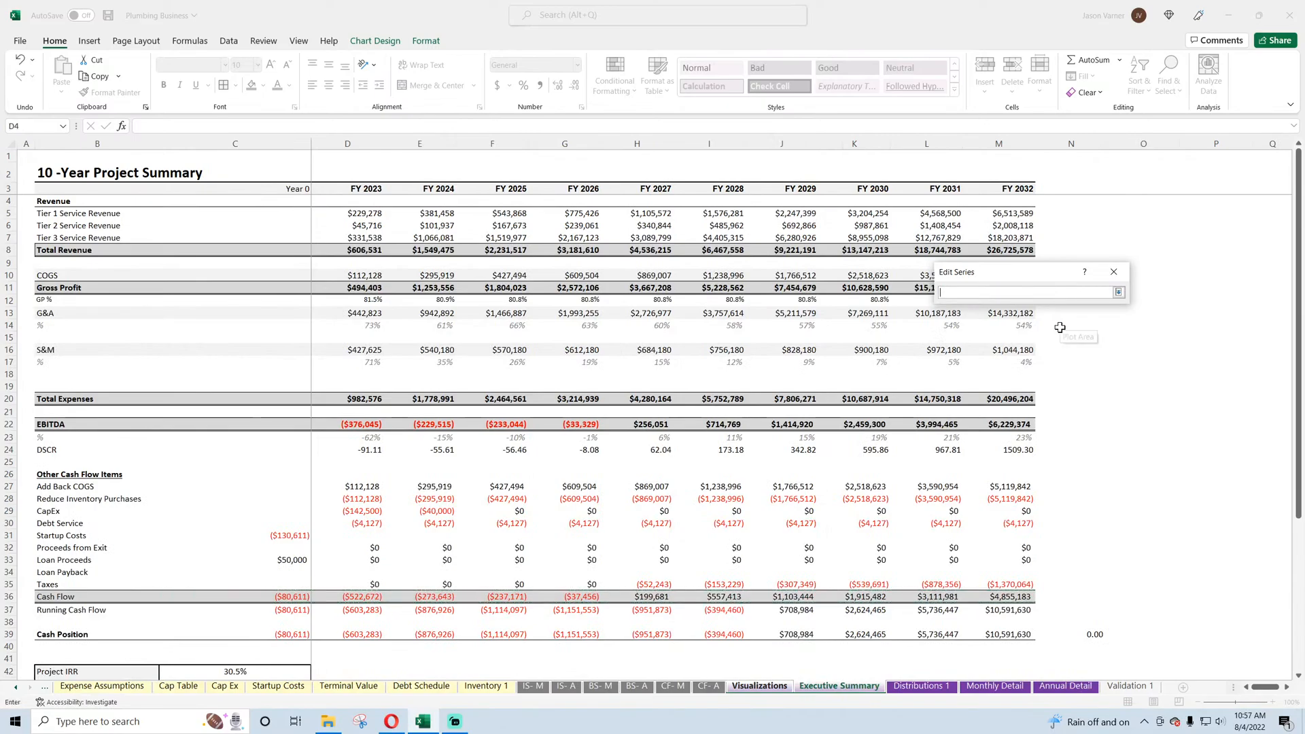
pyautogui.click(1065, 685)
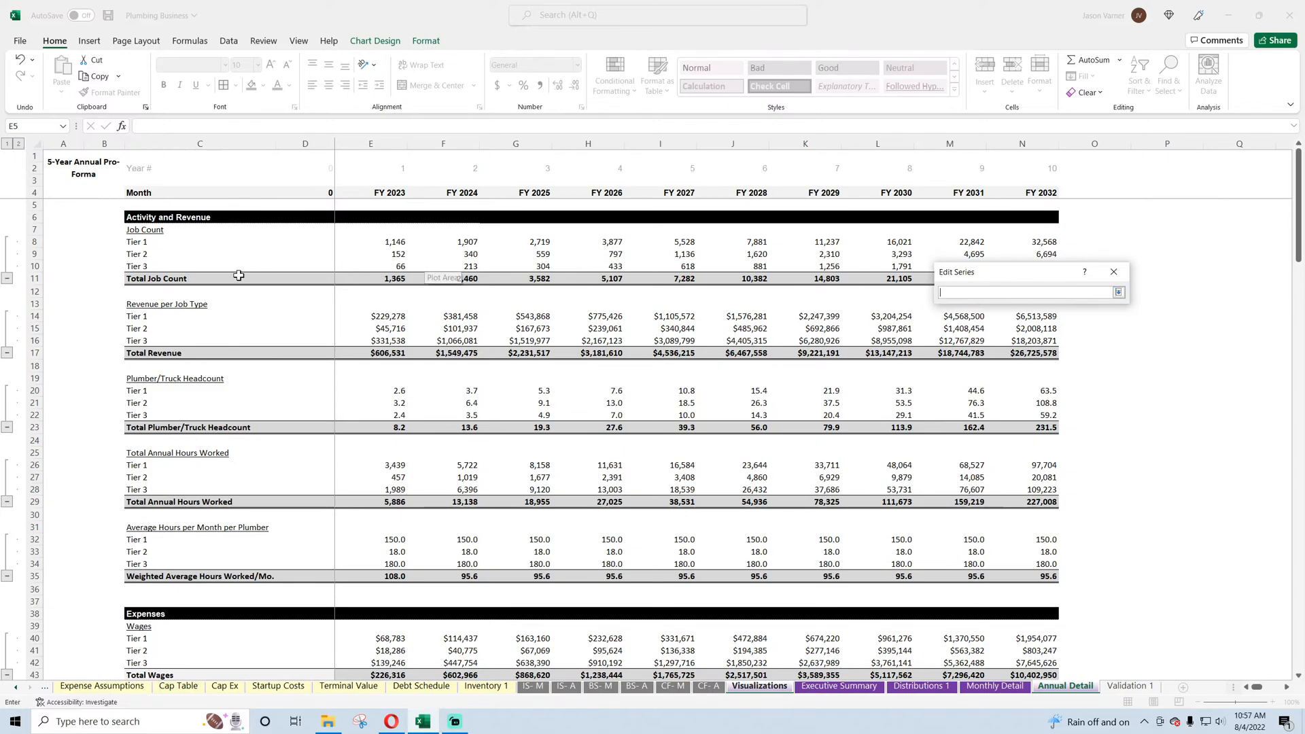
pyautogui.click(197, 280)
pyautogui.click(1118, 293)
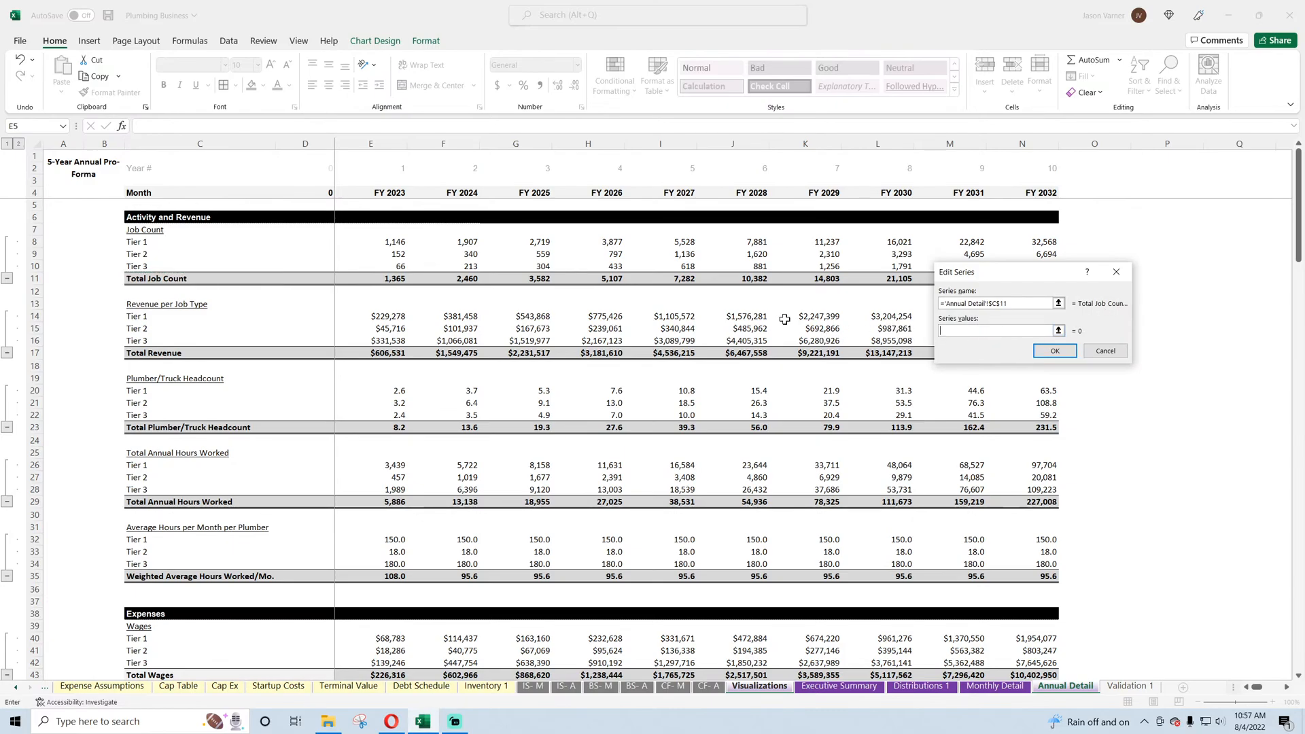
pyautogui.click(384, 278)
pyautogui.moveTo(384, 278); pyautogui.dragTo(1014, 276)
pyautogui.click(1059, 354)
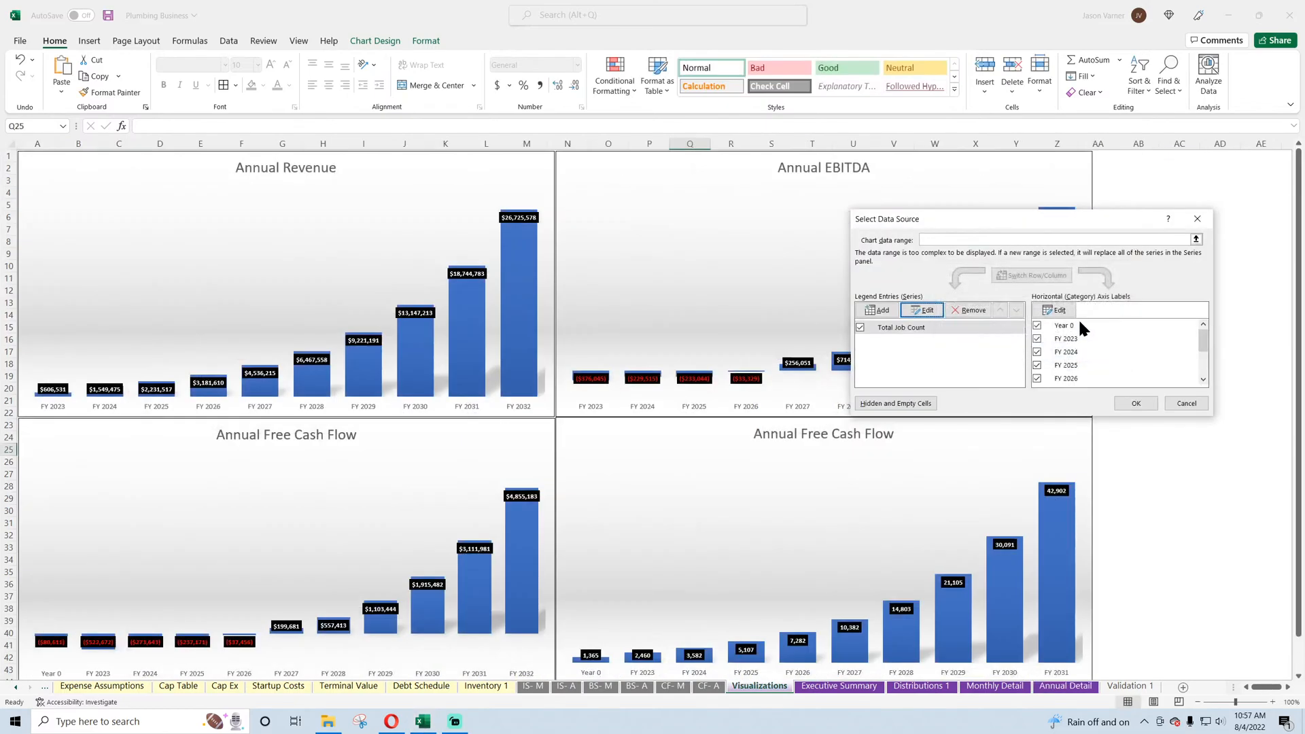
# - Set the job count chart's horizontal axis labels to Annual Detail E4:N4 and accept the data source
pyautogui.click(1059, 310)
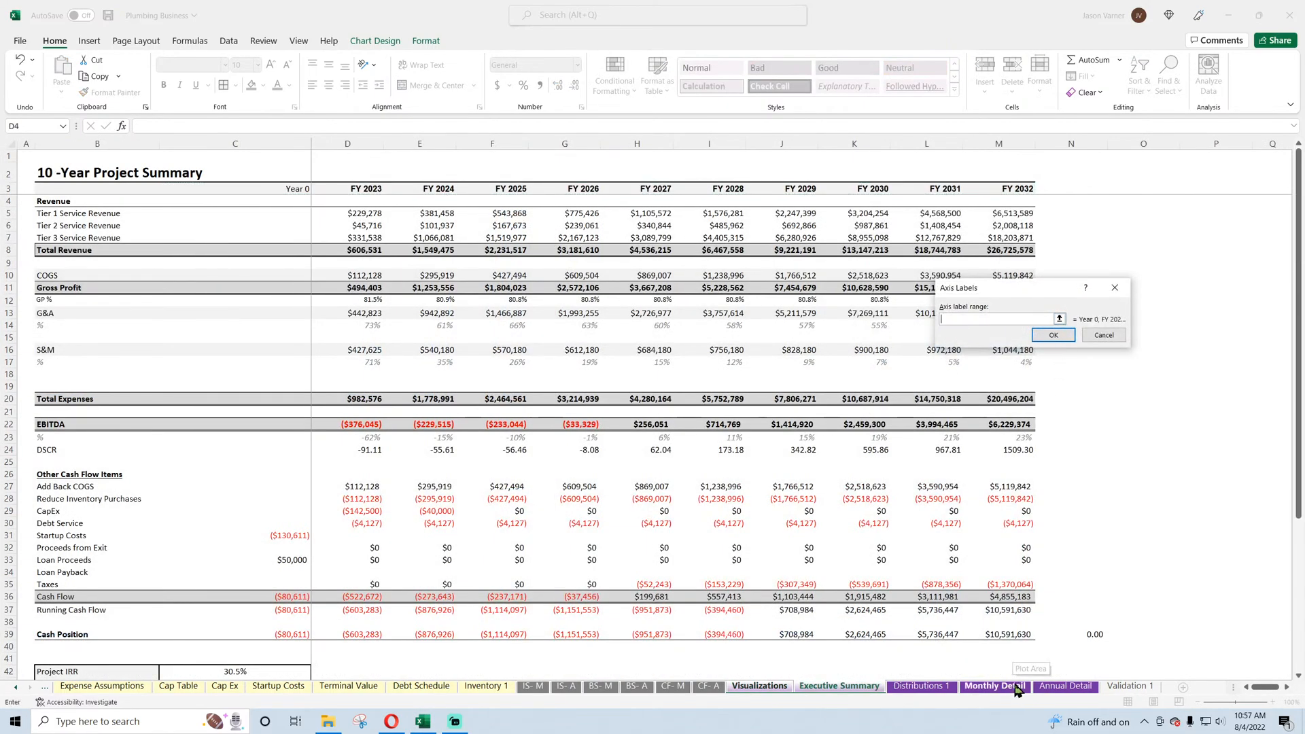
pyautogui.moveTo(1039, 193); pyautogui.dragTo(357, 193)
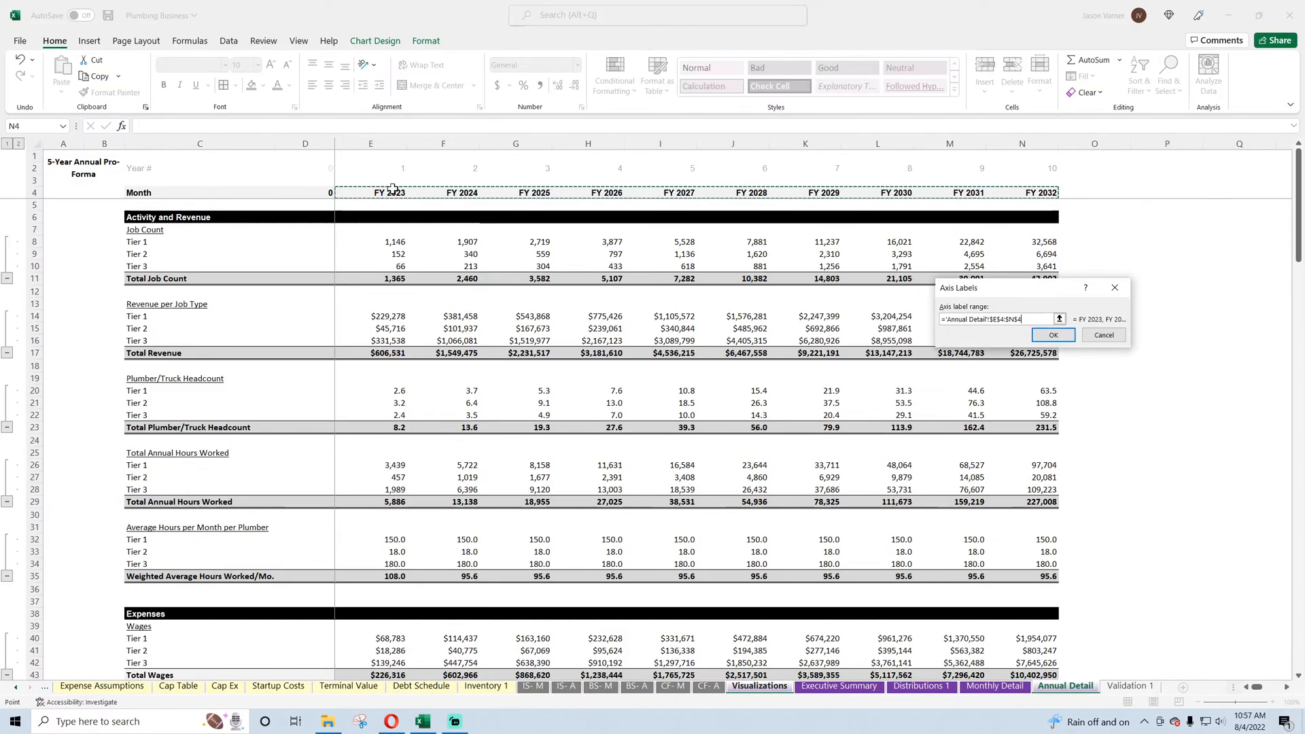
pyautogui.click(1051, 336)
pyautogui.click(1128, 401)
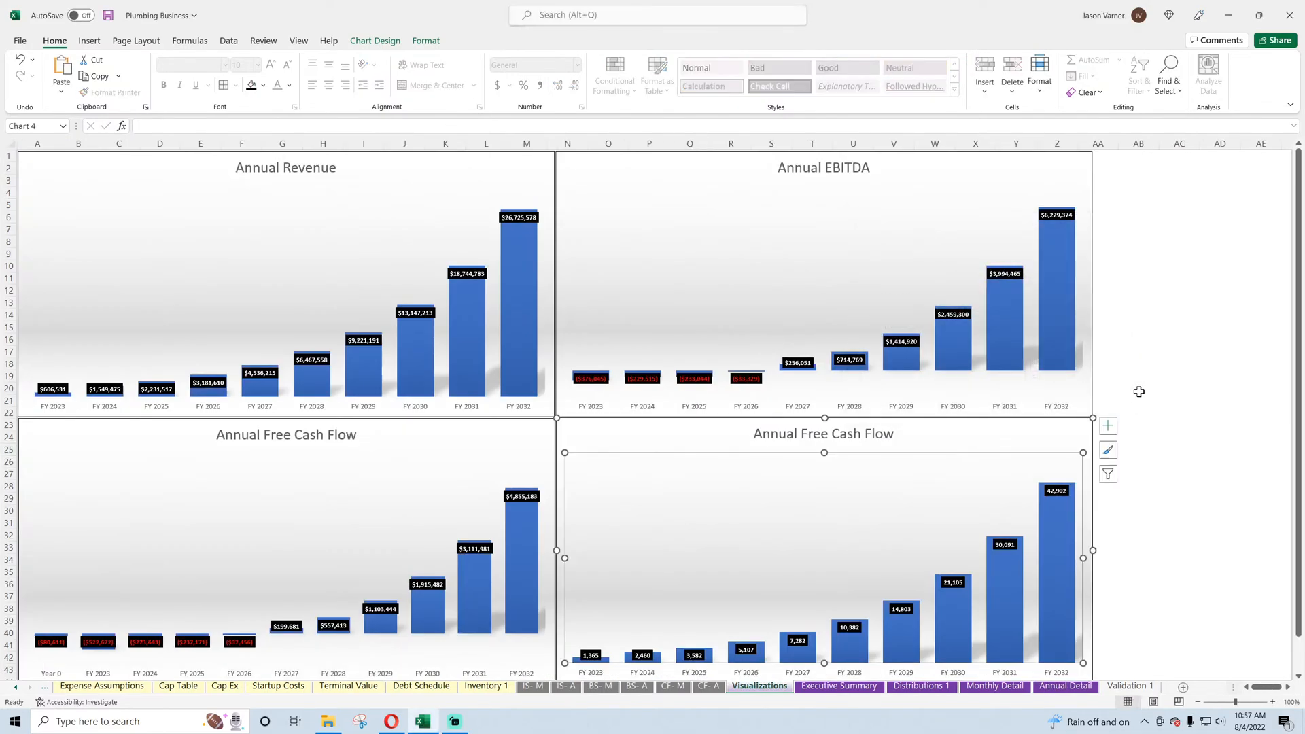
# - Retitle the job count chart "Annual Job Count Completed" and save the workbook
pyautogui.click(845, 433)
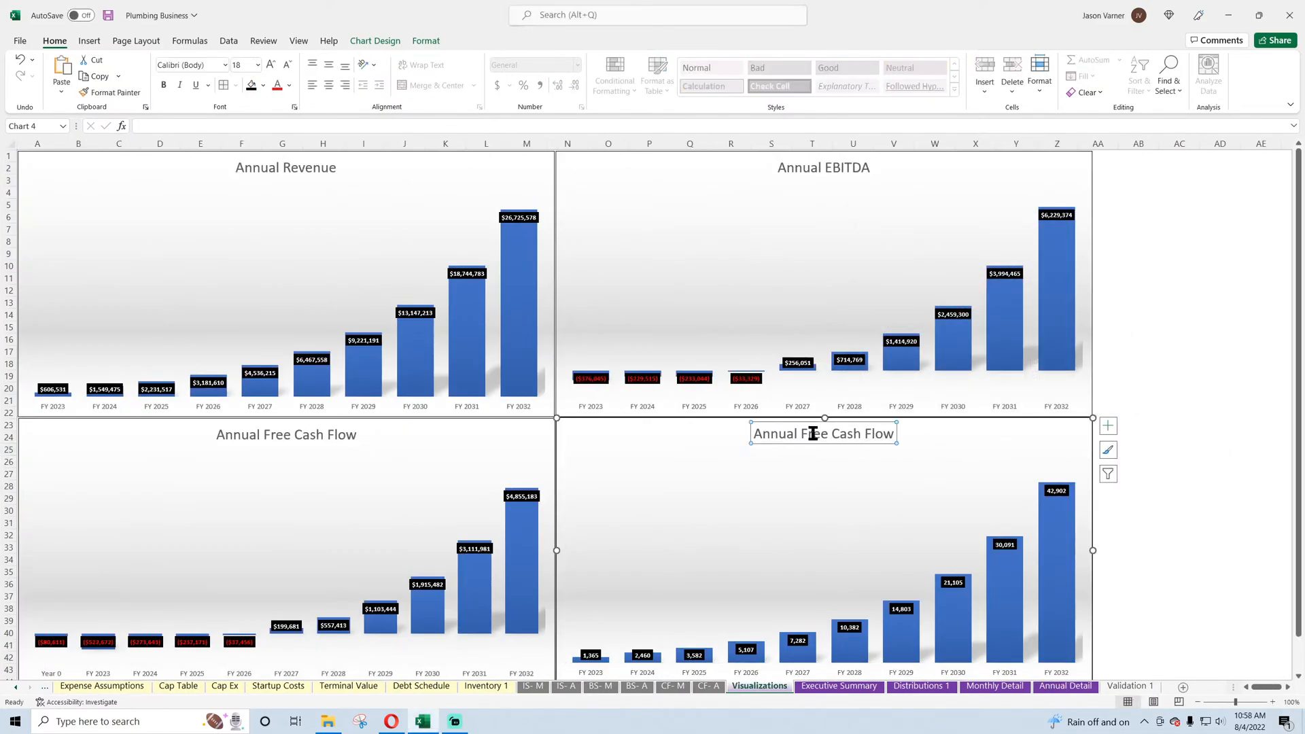
pyautogui.moveTo(801, 435); pyautogui.dragTo(900, 435)
pyautogui.press('BackSpace')
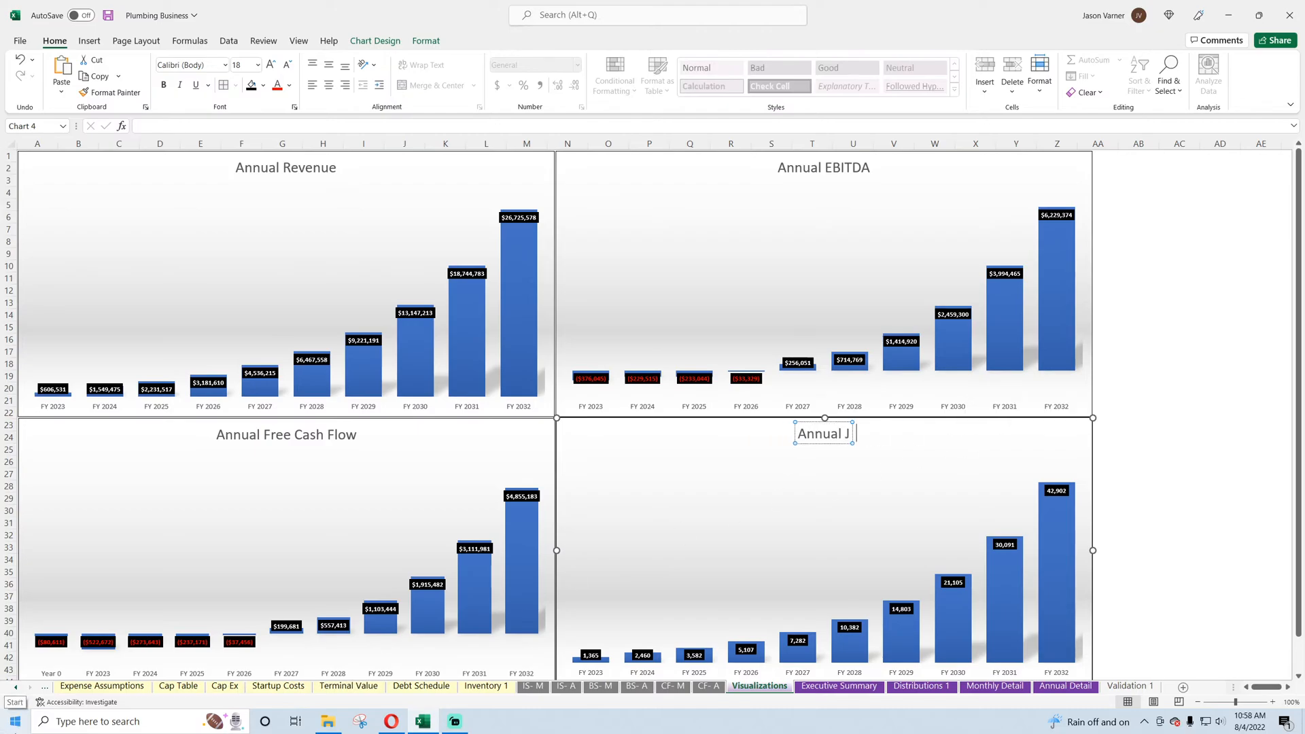
pyautogui.write('Job Count')
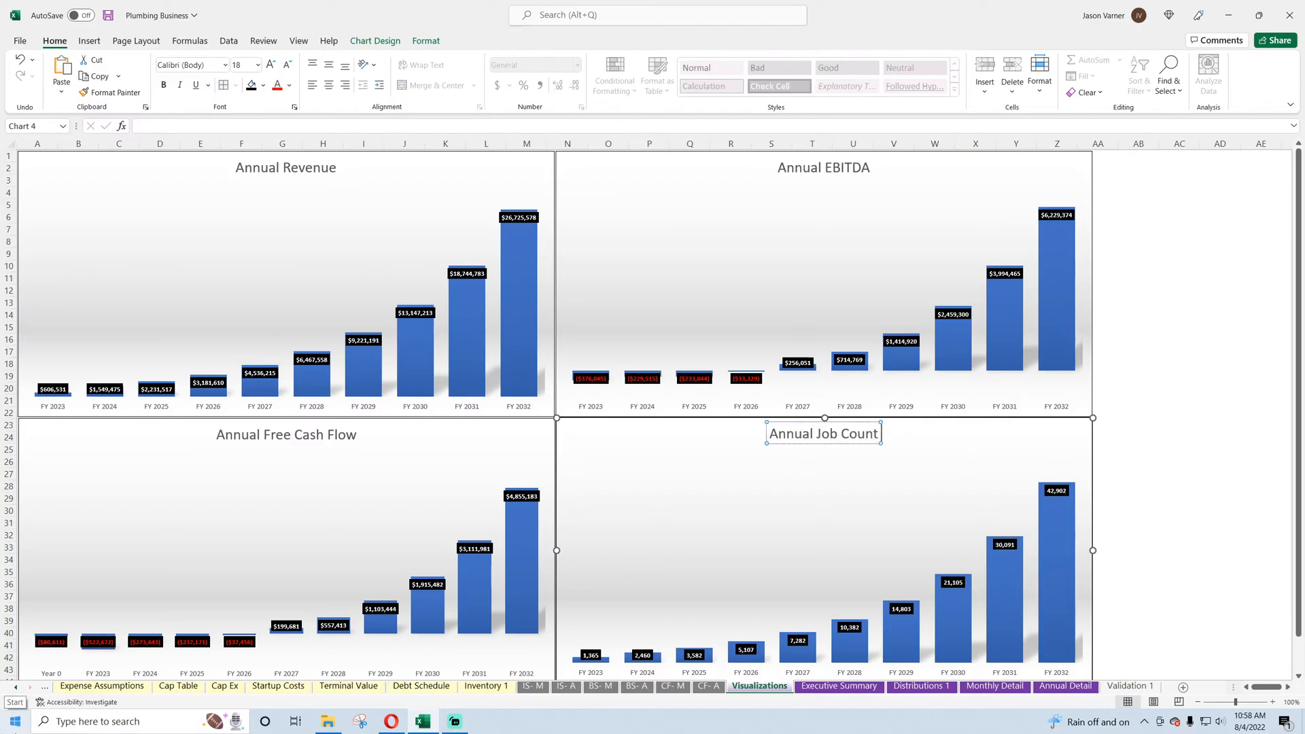
pyautogui.write(' Completed')
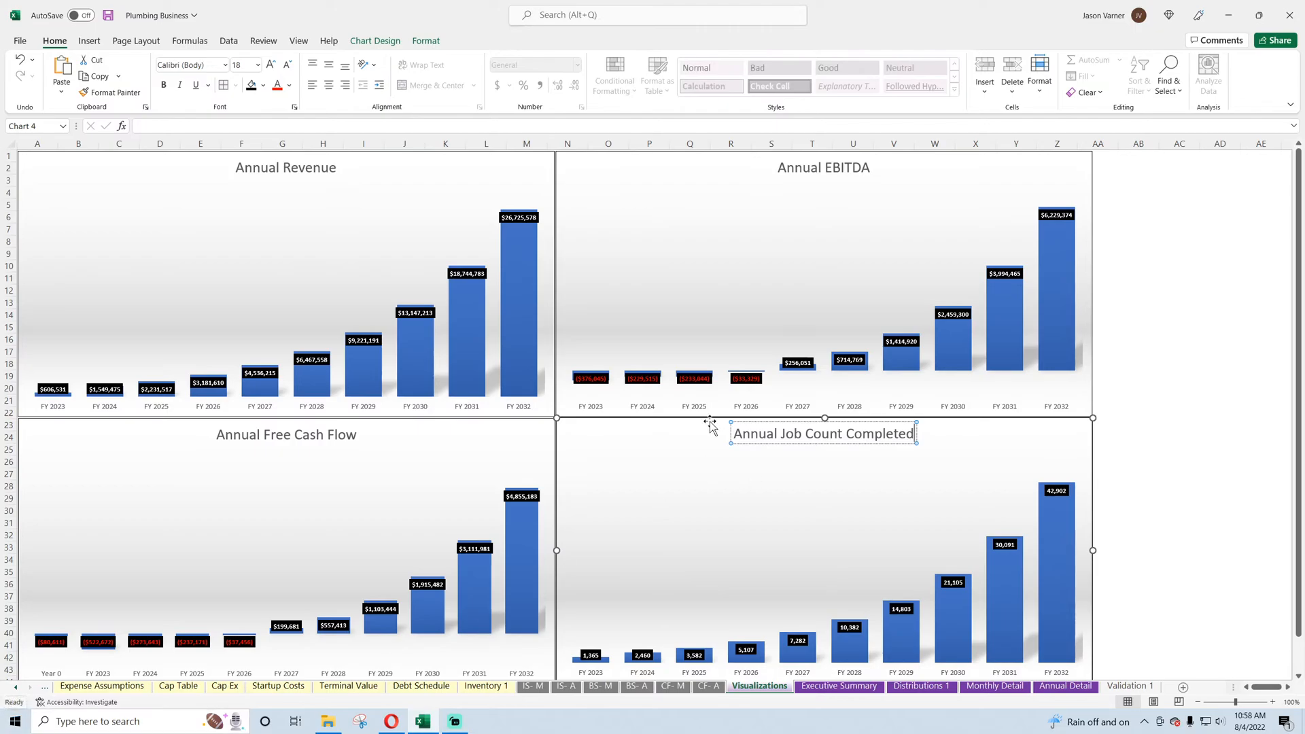
pyautogui.click(1259, 363)
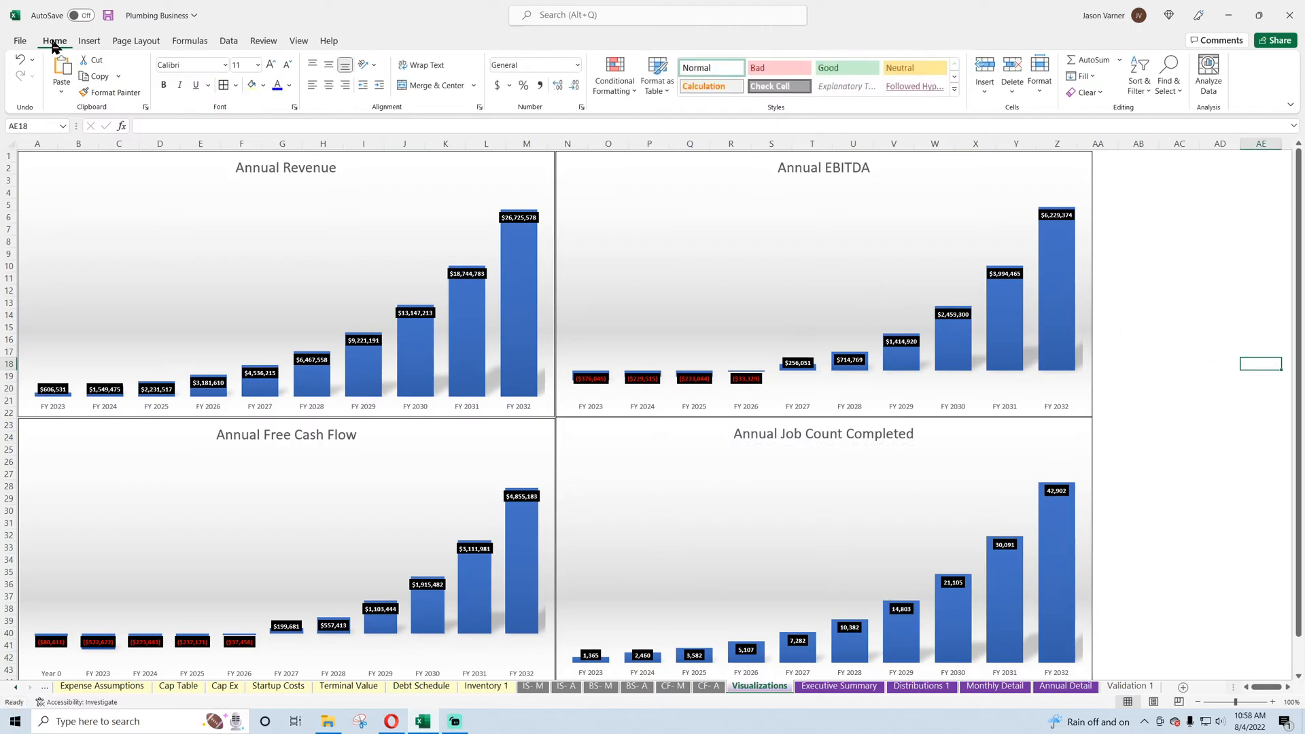
pyautogui.click(106, 19)
pyautogui.click(1180, 327)
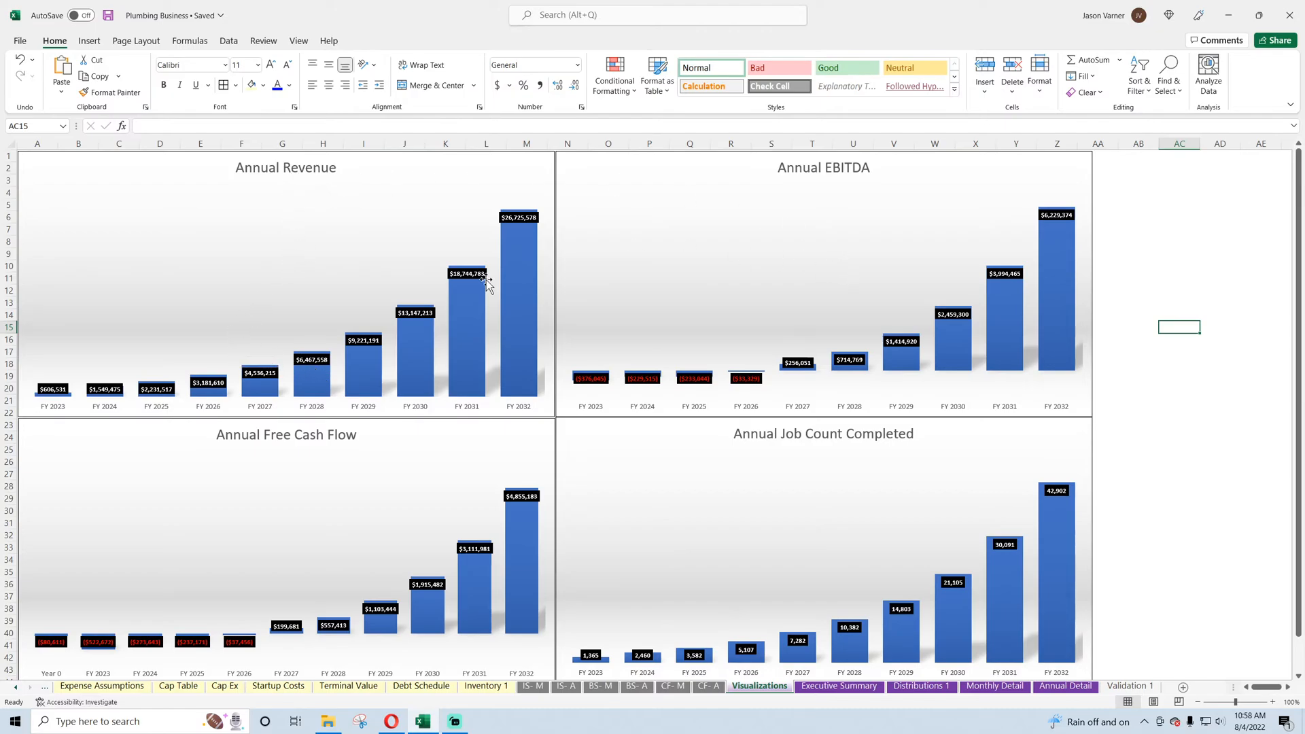
# - Duplicate the Annual Revenue chart and place the copy directly below the Annual Free Cash Flow chart, starting at about cell A45
pyautogui.click(370, 170)
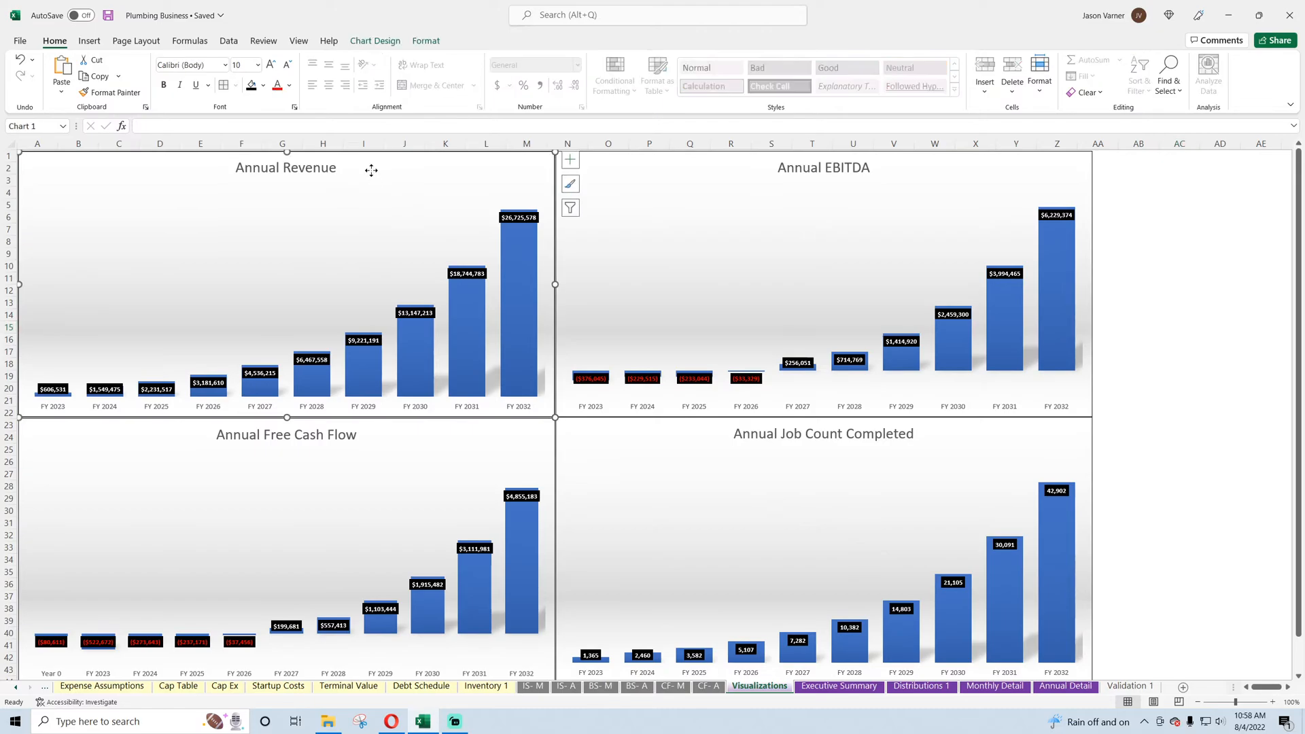
pyautogui.rightClick(371, 170)
pyautogui.click(413, 214)
pyautogui.scroll(-7, 270, 346)
pyautogui.rightClick(235, 434)
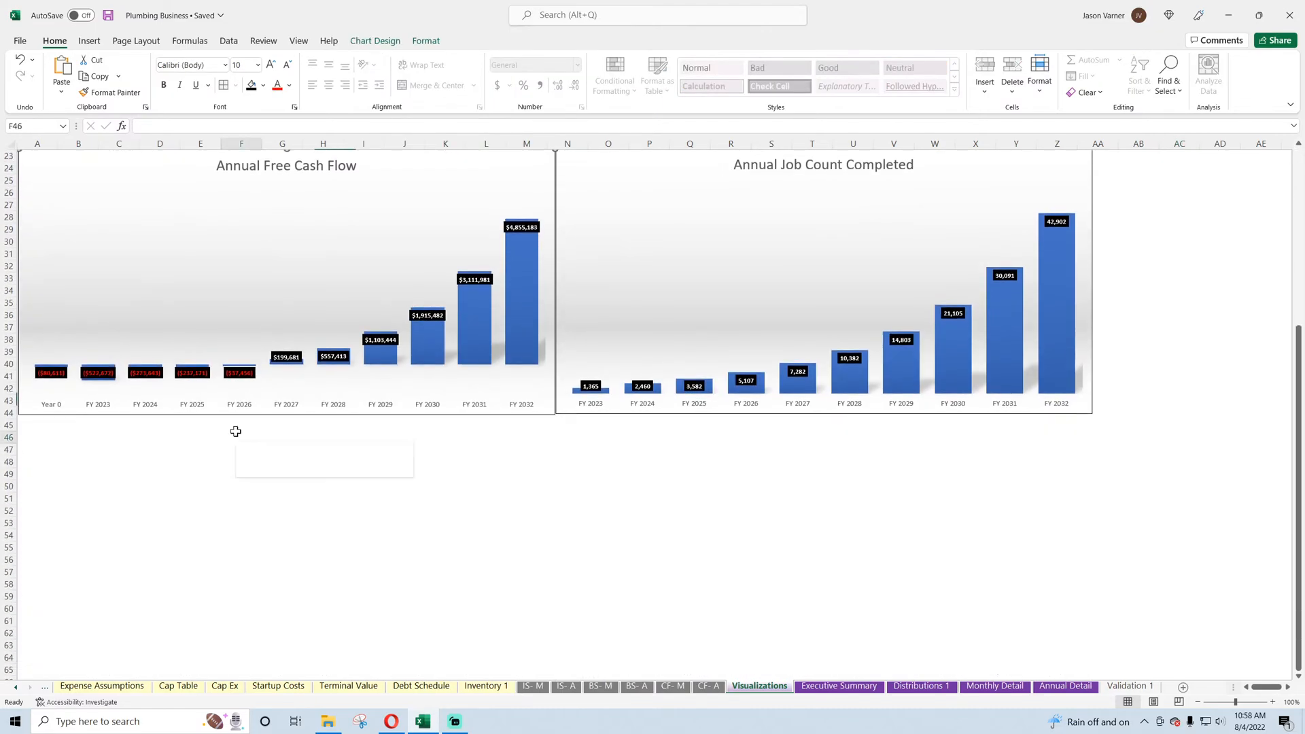
pyautogui.click(250, 133)
pyautogui.moveTo(392, 438); pyautogui.dragTo(189, 423)
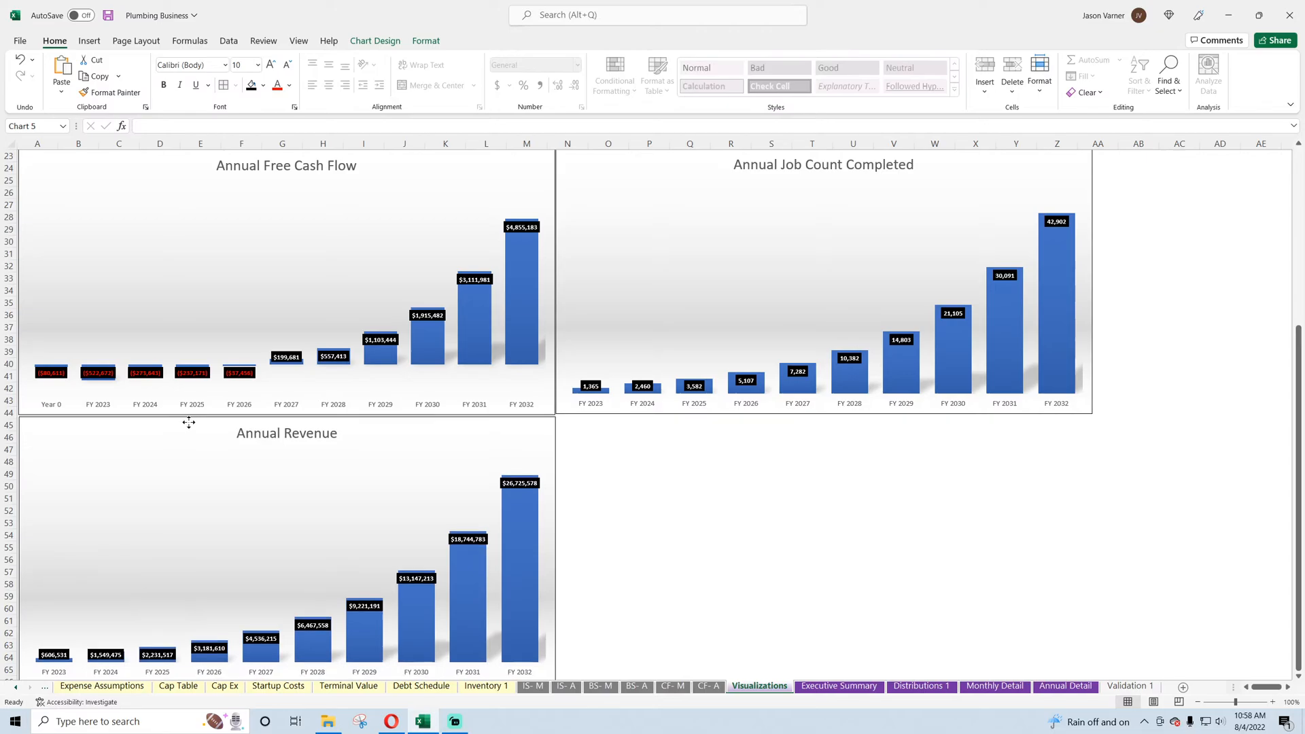
# - Remove the Total Revenue series from the copied chart and set its data range to Executive Summary B5:M7
pyautogui.rightClick(267, 481)
pyautogui.click(369, 551)
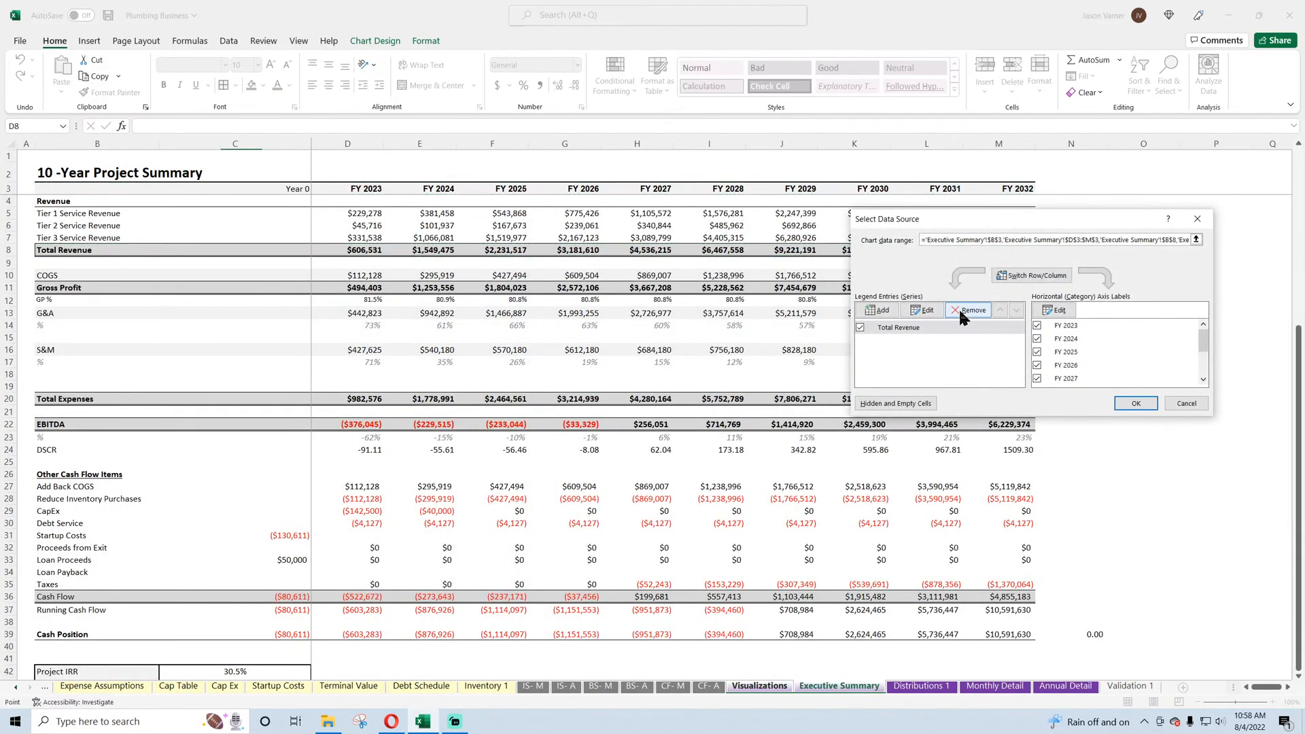
pyautogui.click(960, 309)
pyautogui.click(882, 311)
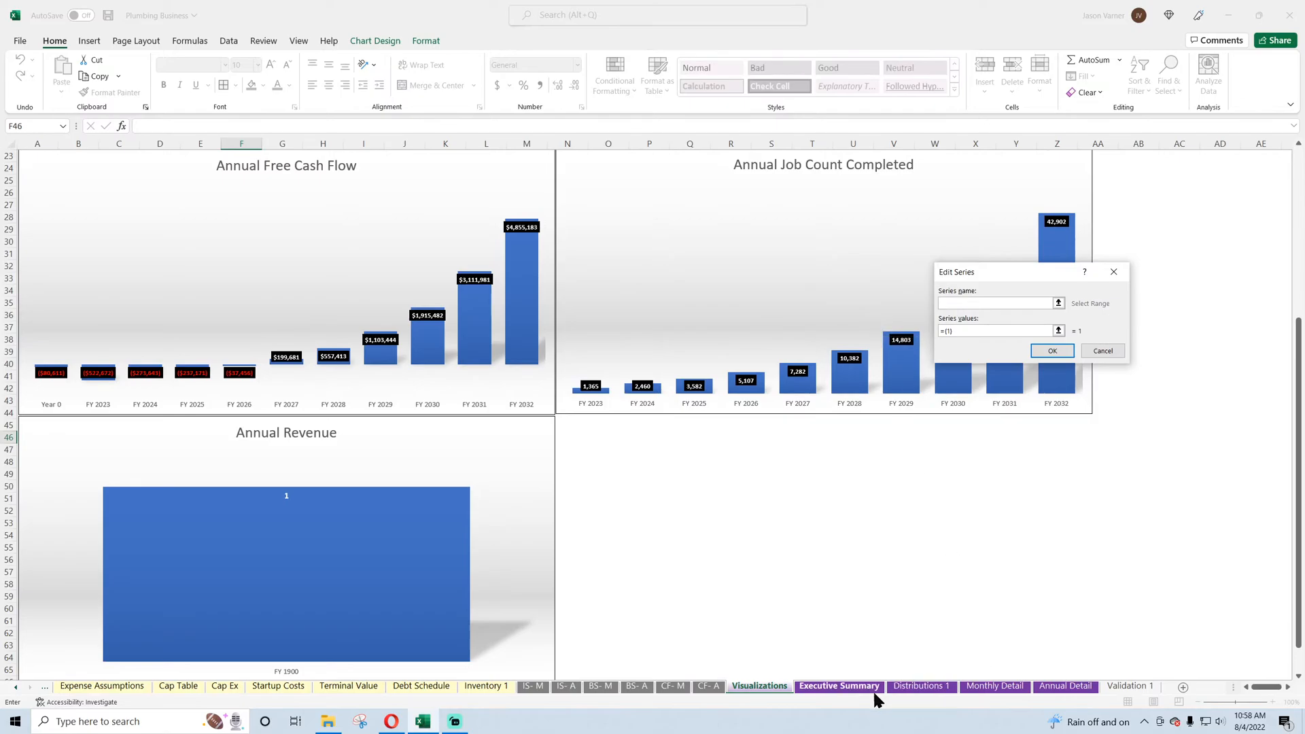
pyautogui.click(1102, 351)
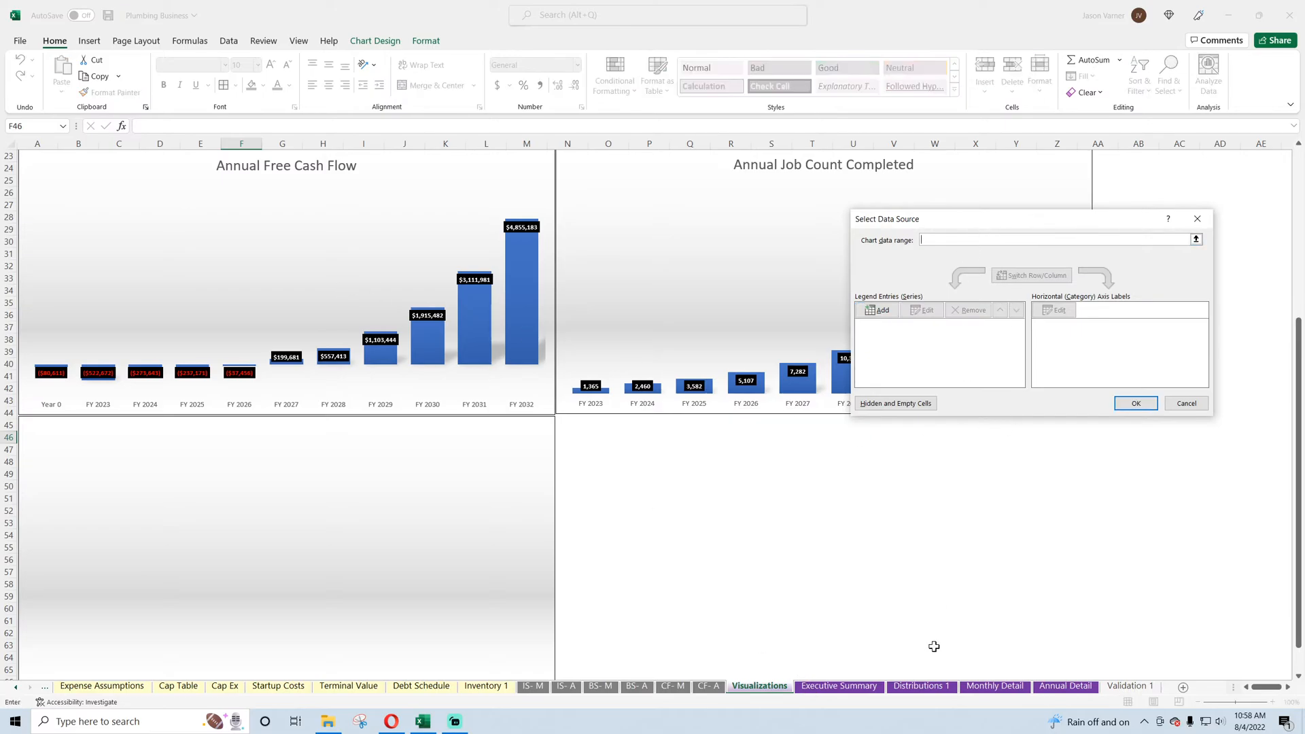
pyautogui.click(838, 685)
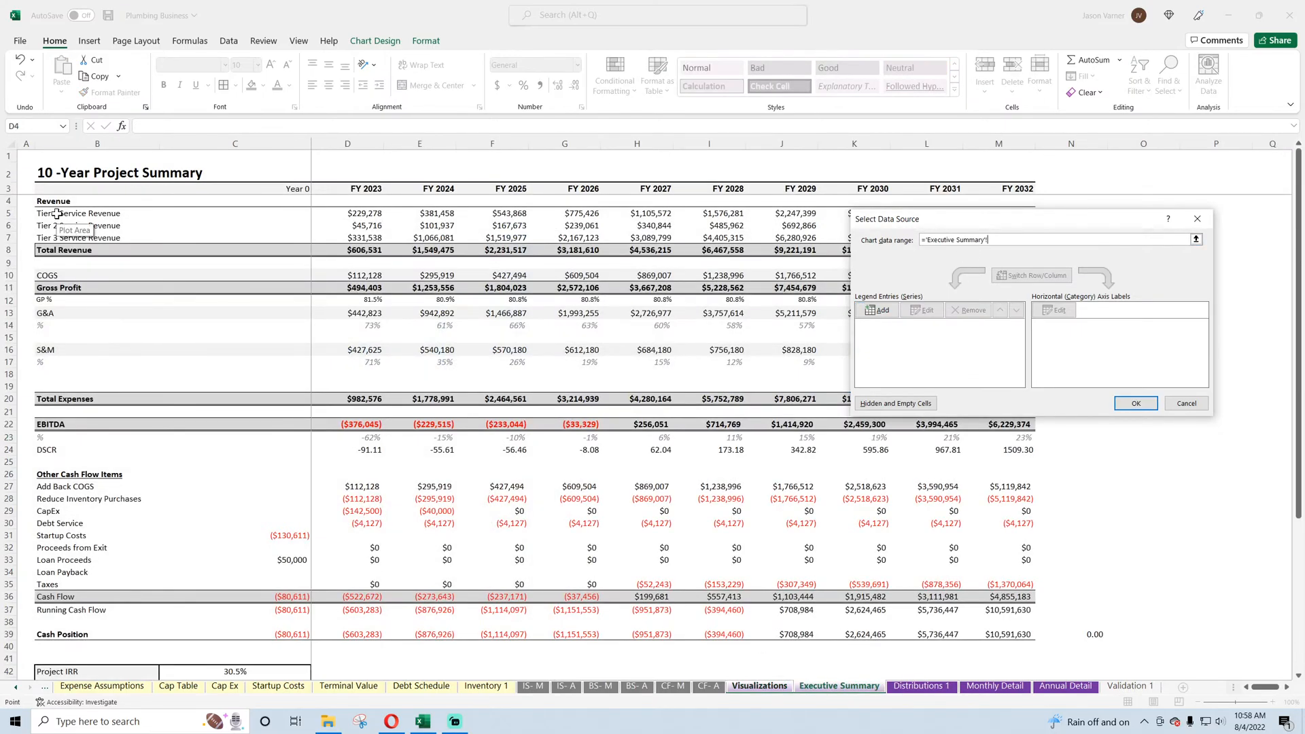
pyautogui.moveTo(52, 212); pyautogui.dragTo(979, 236)
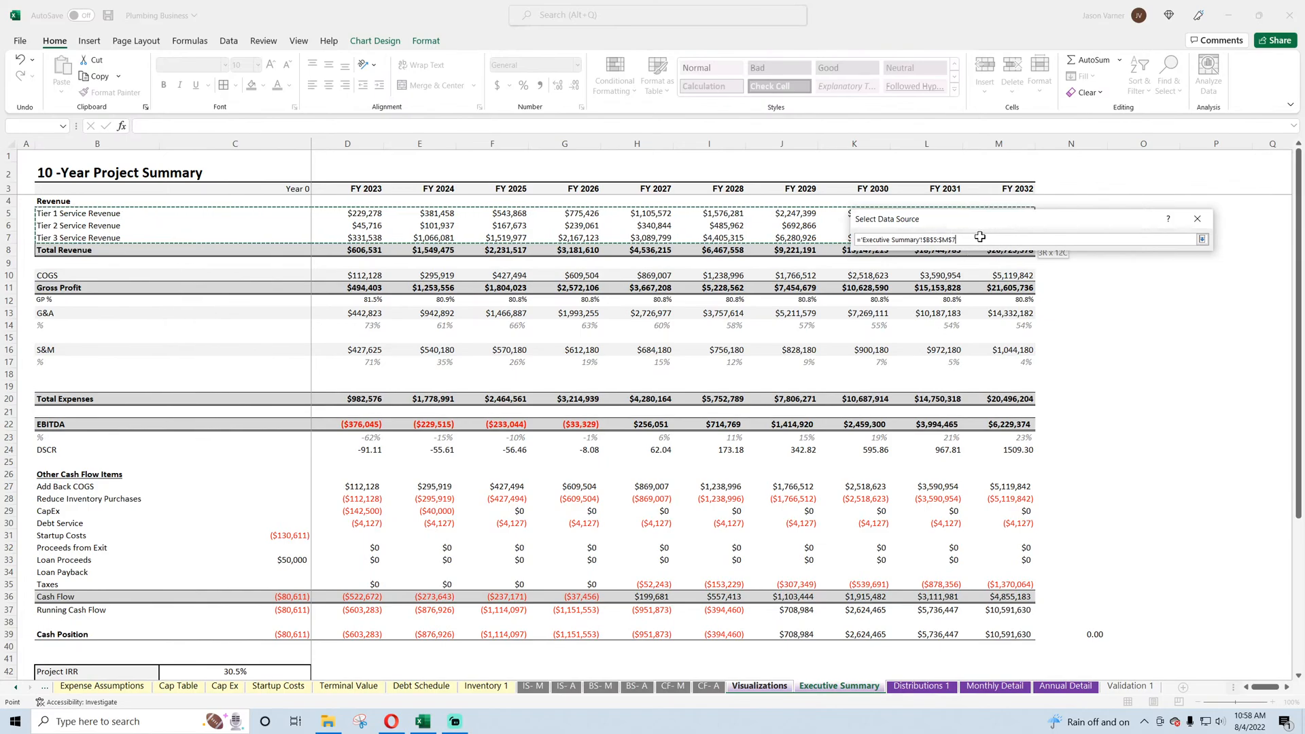
# - Set the copied revenue chart's horizontal axis labels to Executive Summary D3:M3 and accept the data source
pyautogui.click(1054, 311)
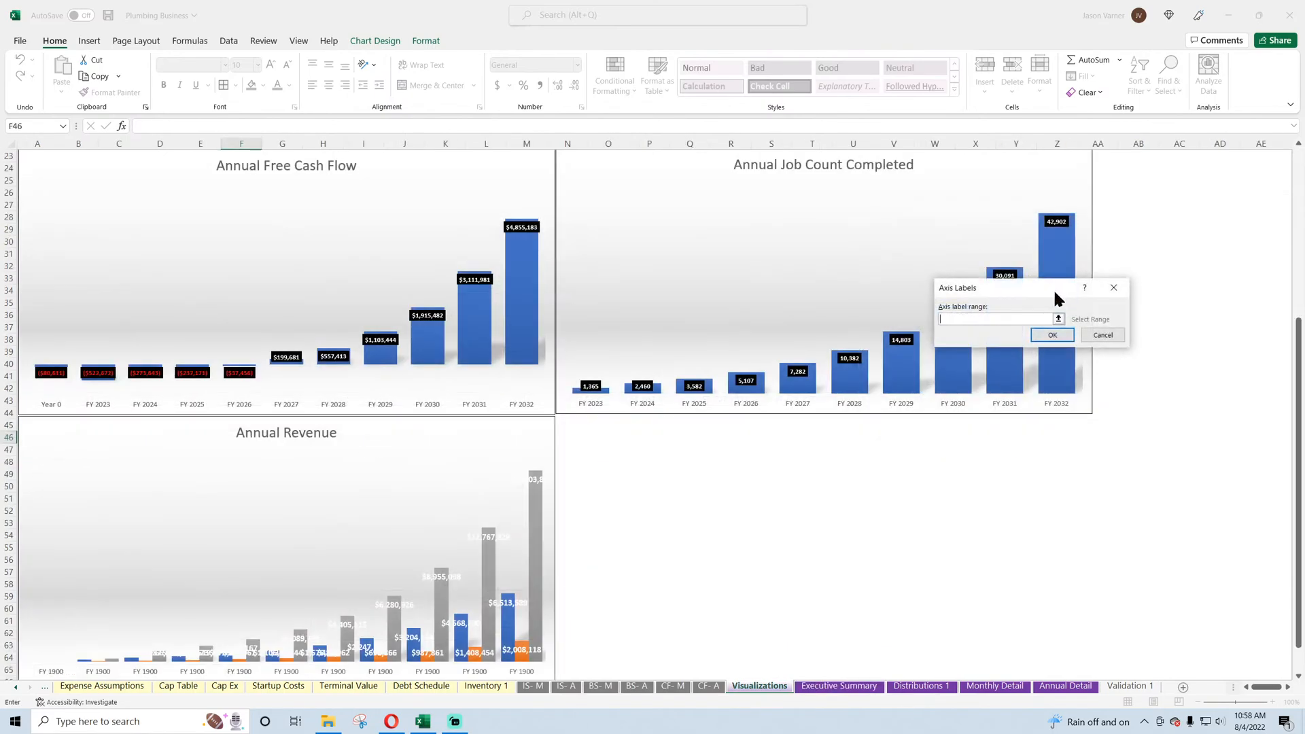
pyautogui.click(788, 688)
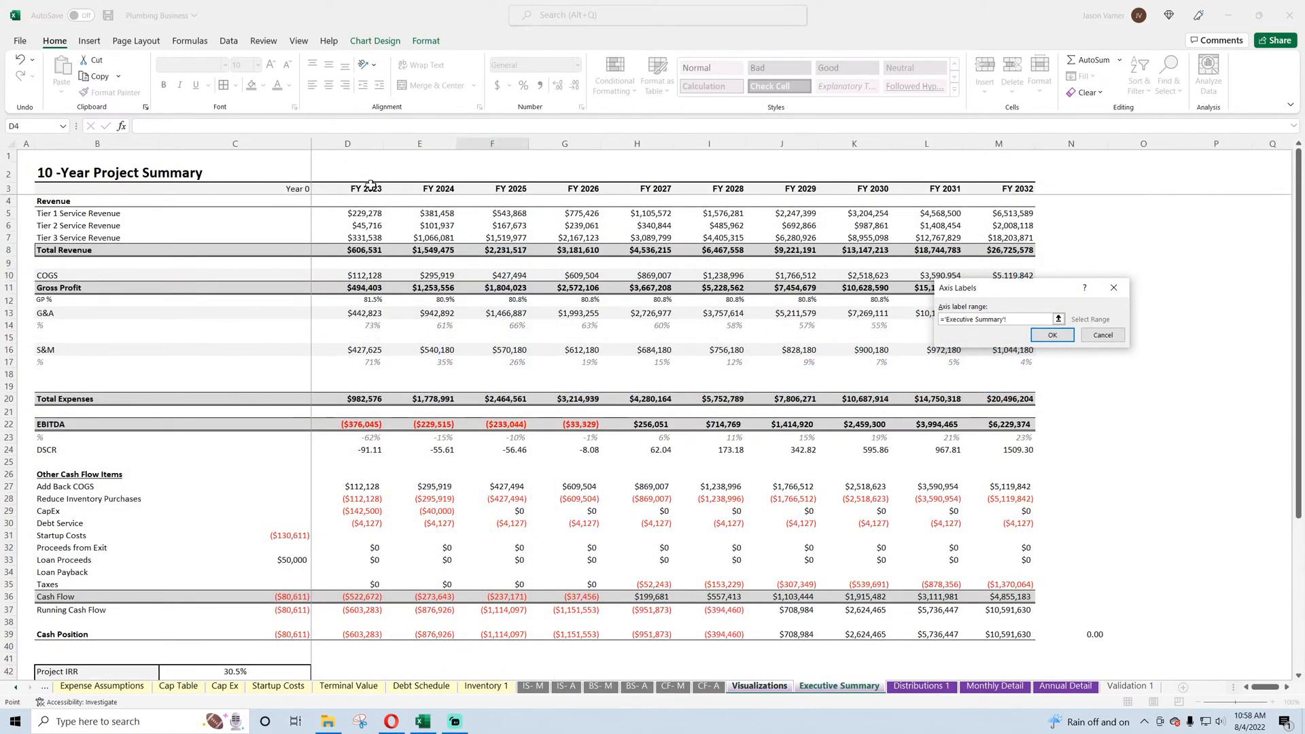
pyautogui.moveTo(340, 189); pyautogui.dragTo(975, 191)
pyautogui.click(1052, 337)
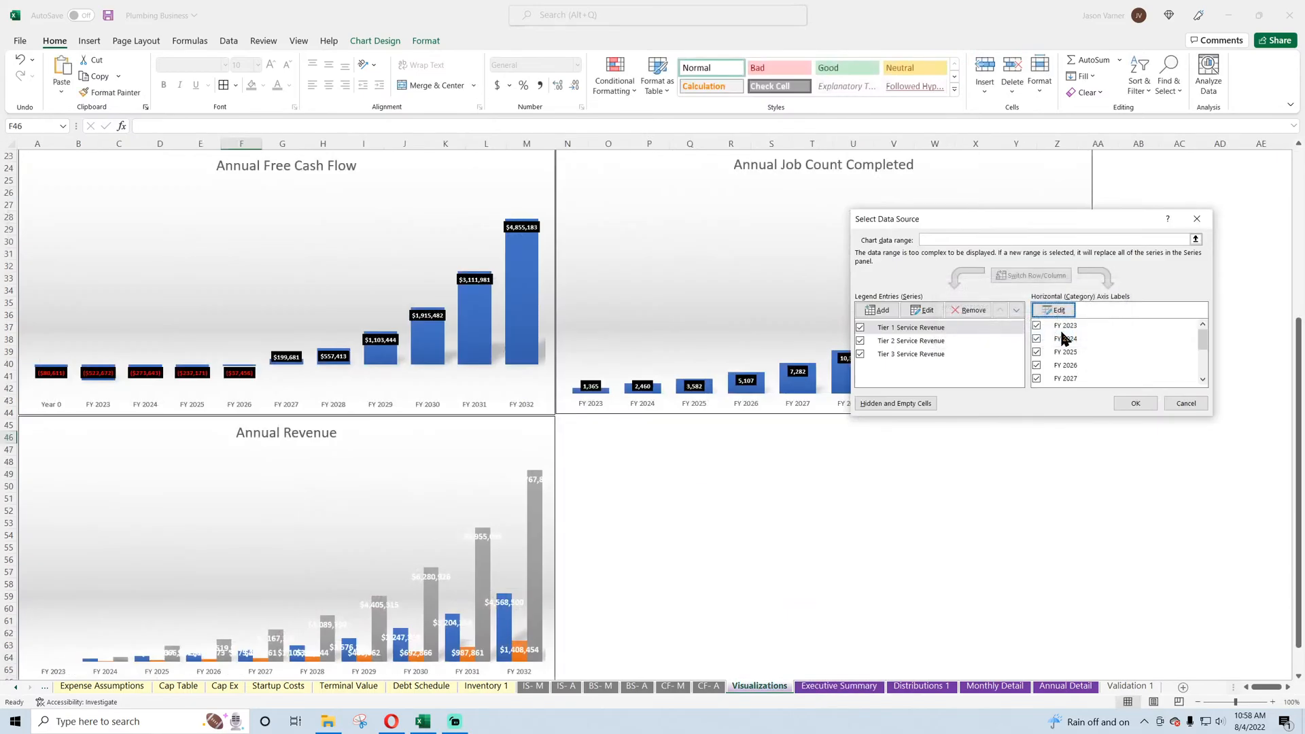
pyautogui.click(1136, 404)
# - Change the copied revenue chart's type to Stacked Column
pyautogui.rightClick(380, 505)
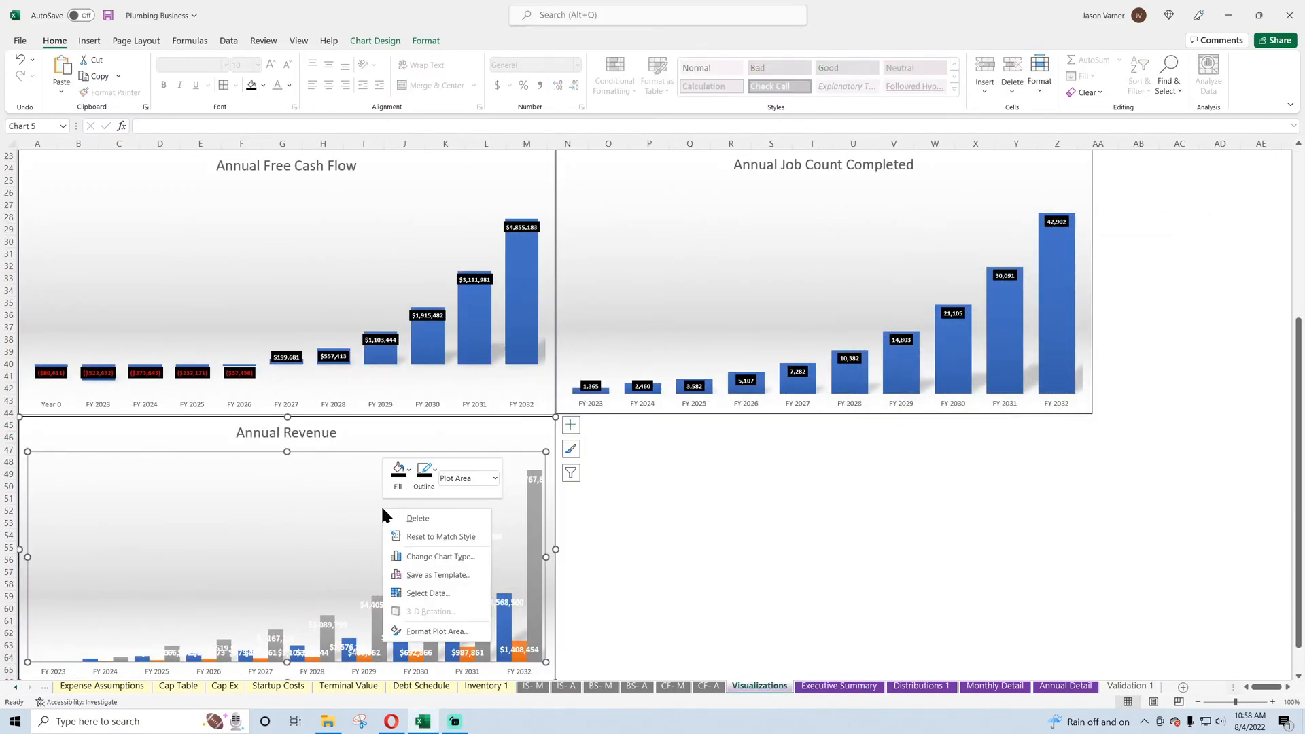
pyautogui.click(439, 560)
pyautogui.click(601, 226)
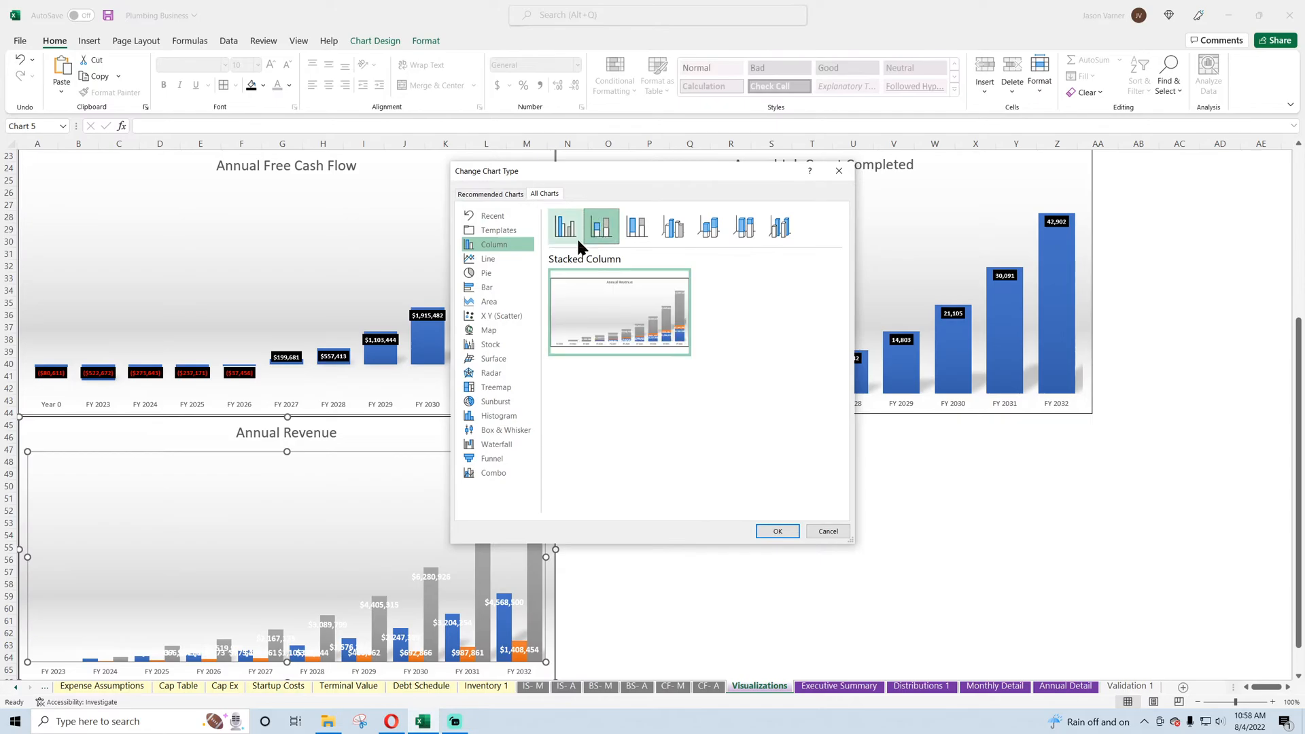
pyautogui.click(793, 534)
# - Delete the data labels of all three tier revenue series in the stacked column chart
pyautogui.scroll(-4, 536, 374)
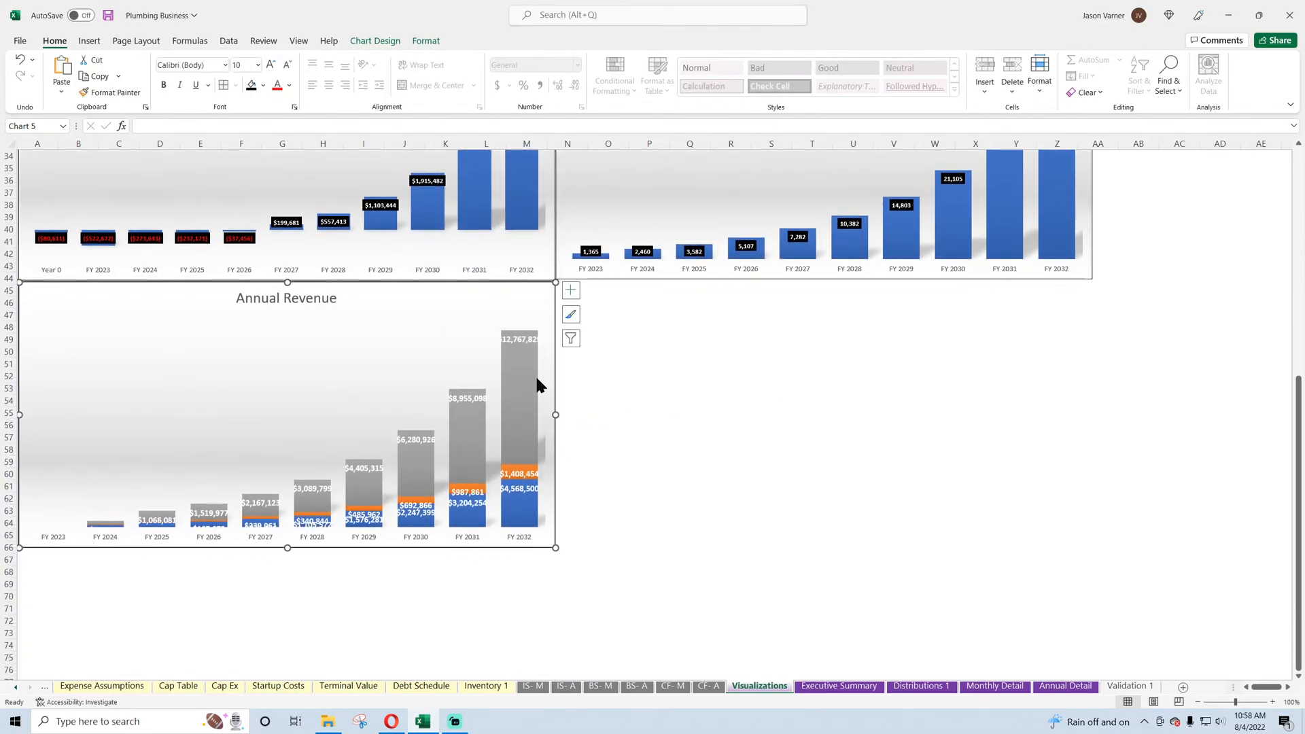
pyautogui.rightClick(527, 339)
pyautogui.click(559, 350)
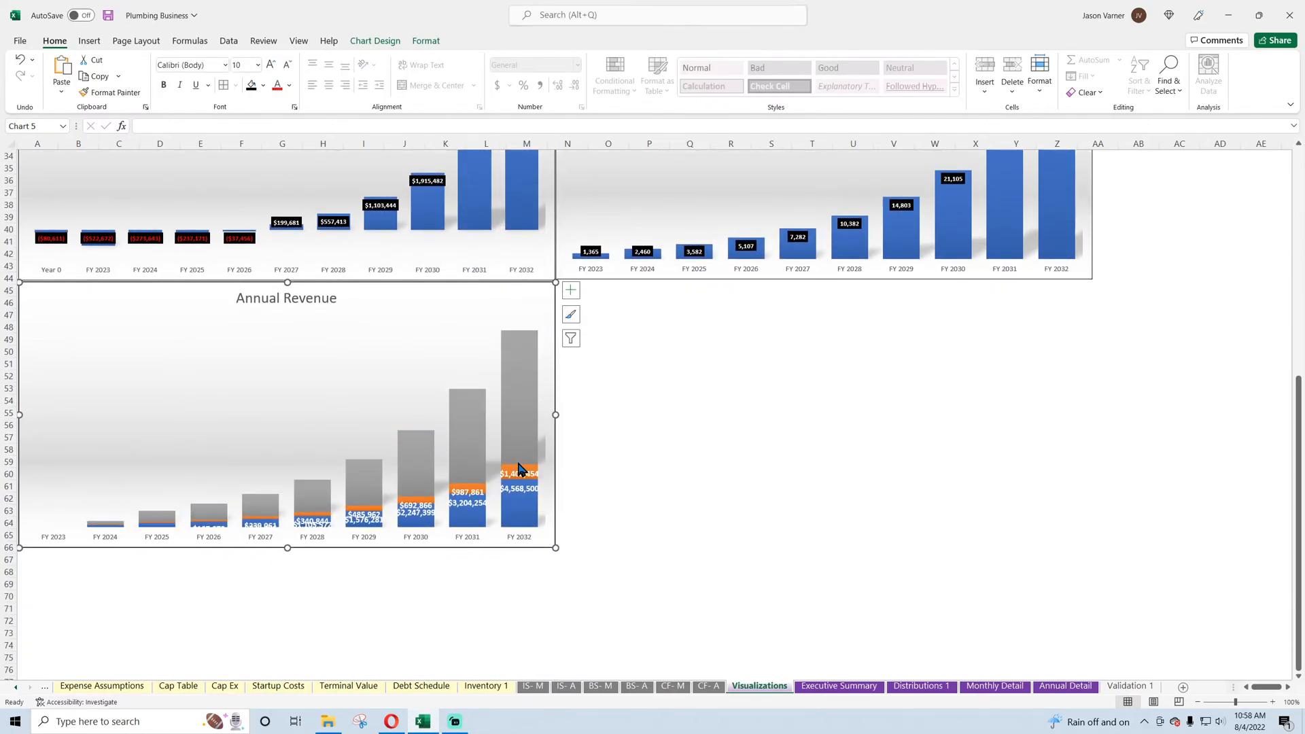
pyautogui.rightClick(518, 474)
pyautogui.press('Escape')
pyautogui.rightClick(546, 491)
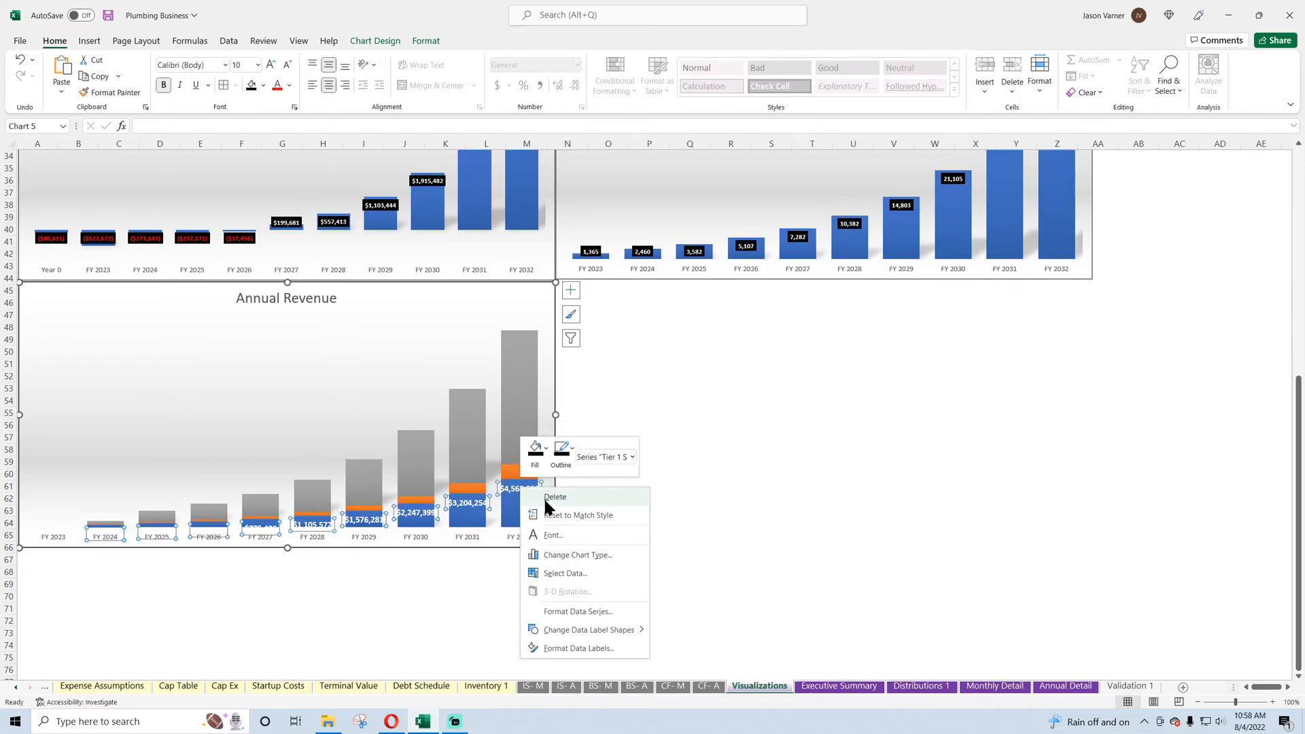
pyautogui.click(552, 496)
pyautogui.click(715, 437)
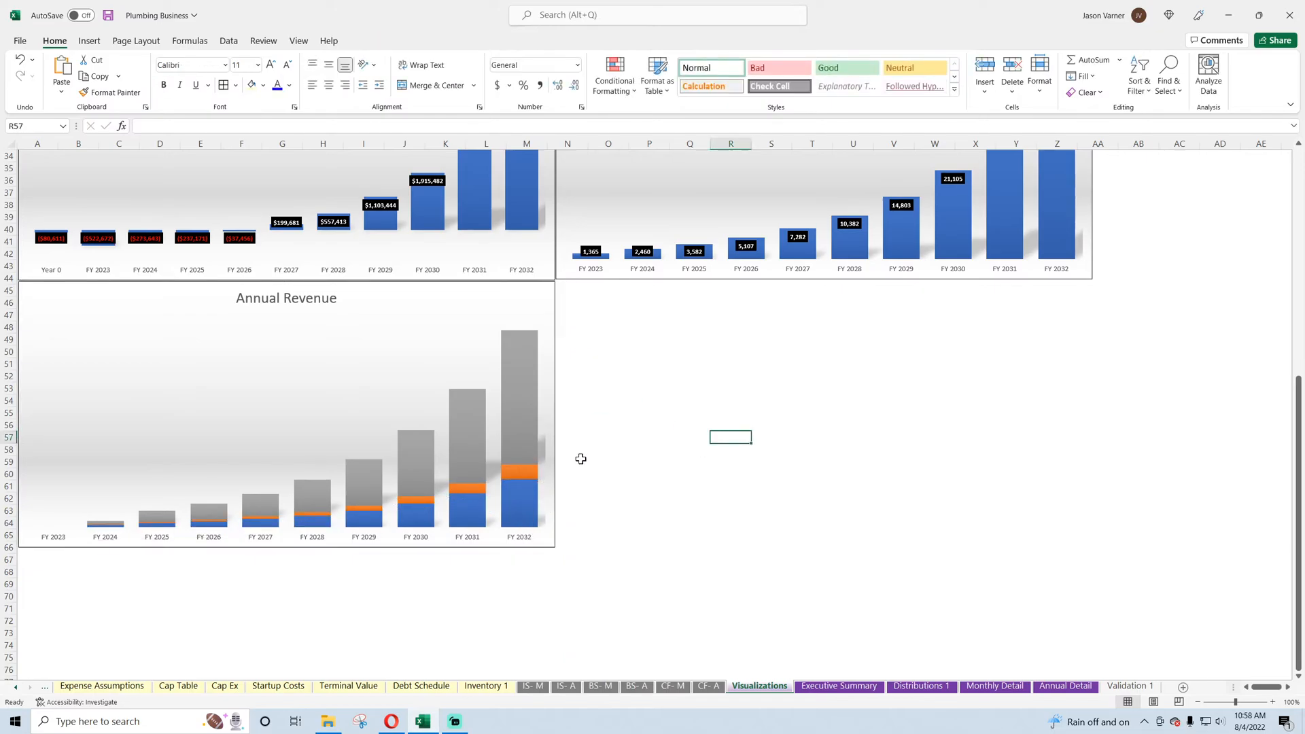
# - Retitle the stacked column chart as Annual Revenue by Service Tier
pyautogui.click(335, 299)
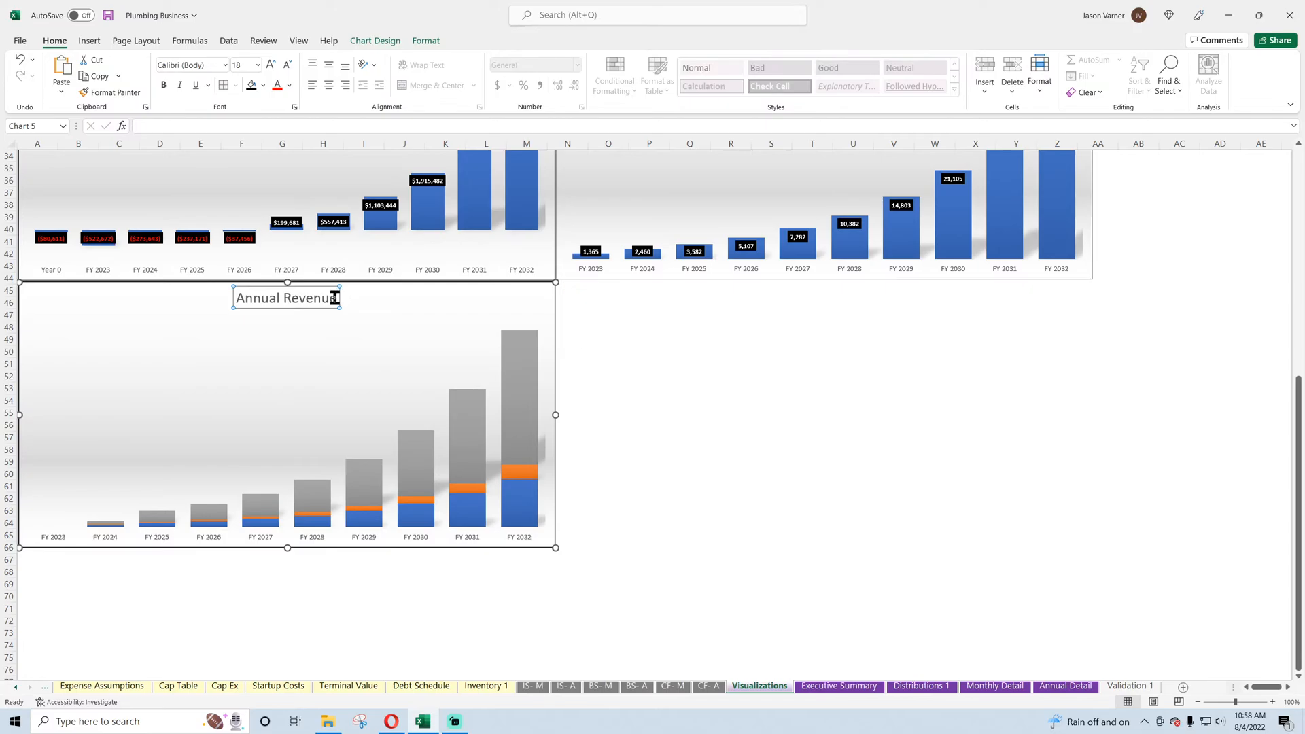
pyautogui.write('by se')
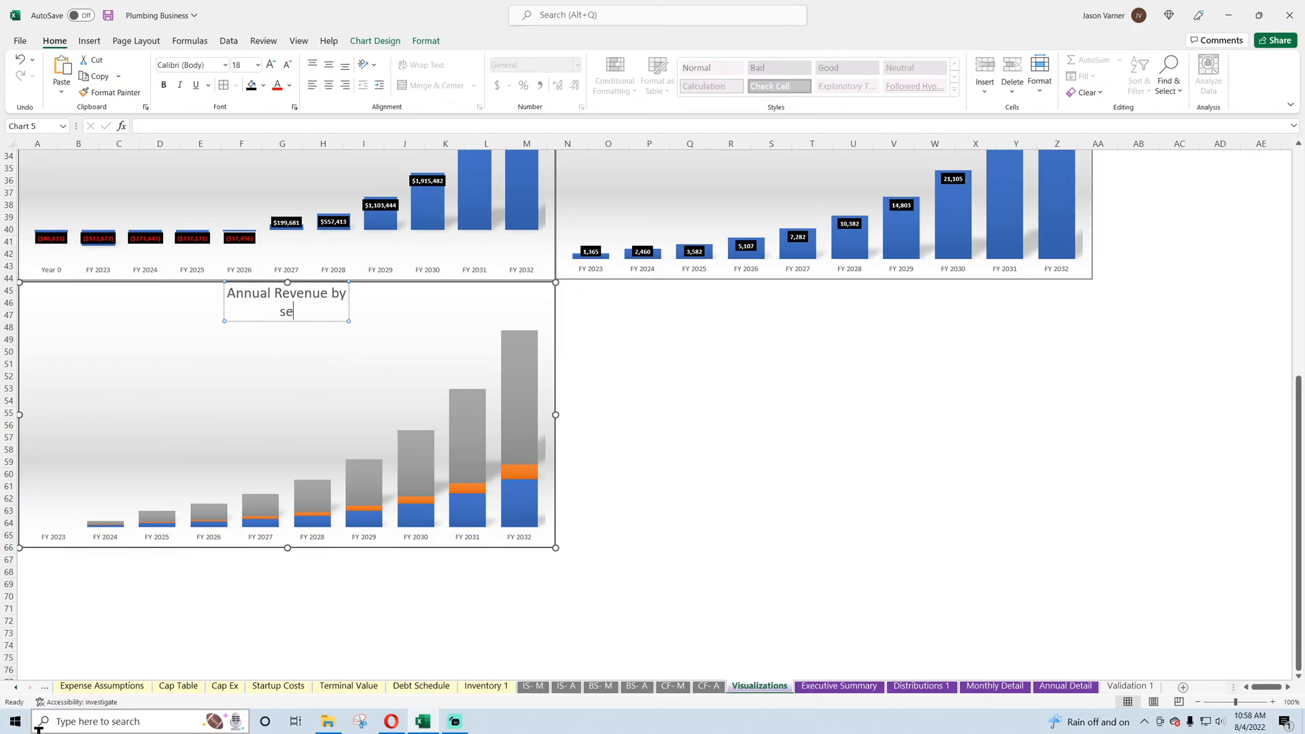
pyautogui.write('Servic')
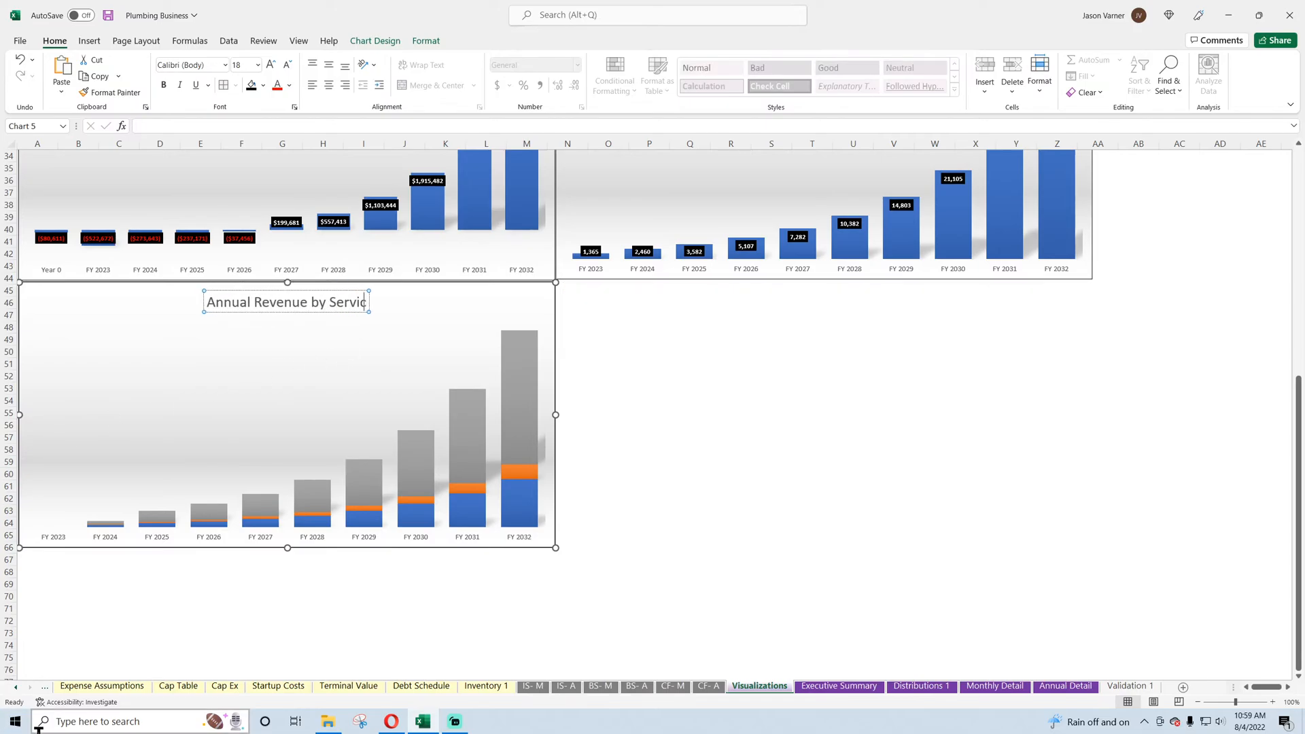
pyautogui.write('e Tier')
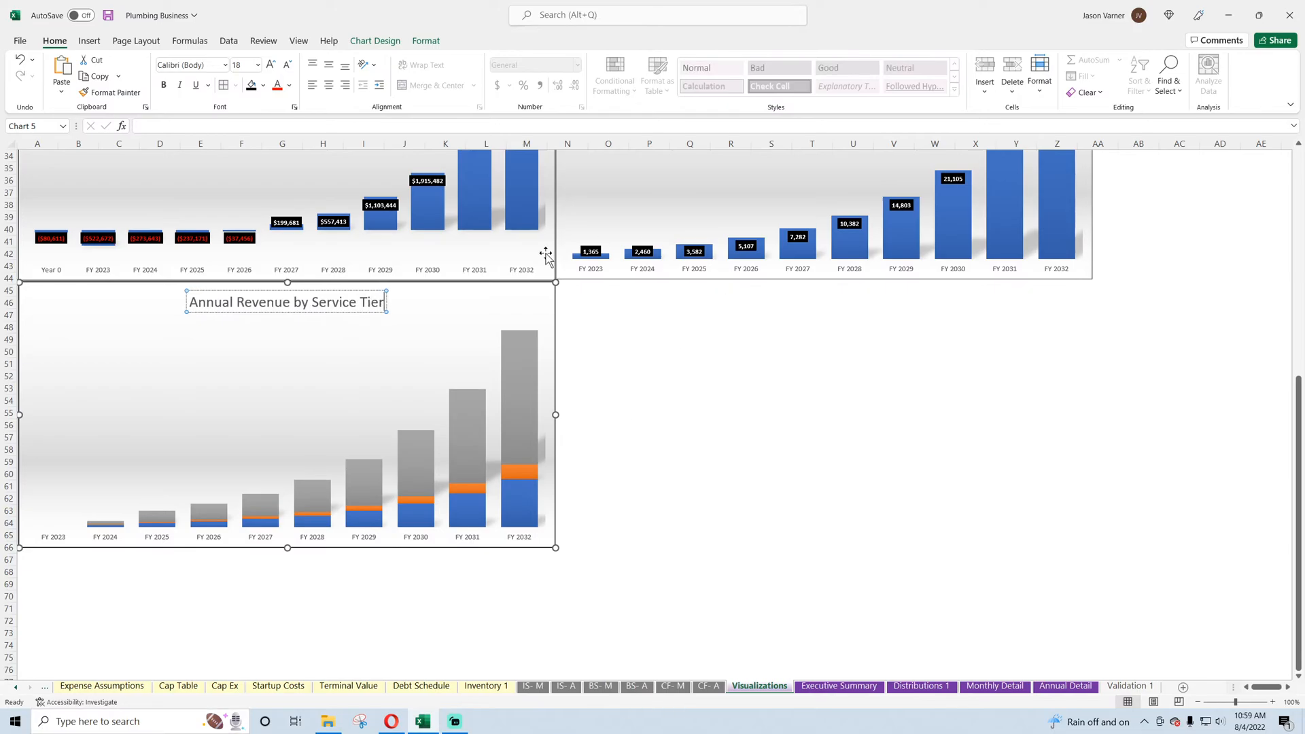
# - Add a legend to the service tier chart and position it at the bottom
pyautogui.click(540, 304)
pyautogui.click(570, 290)
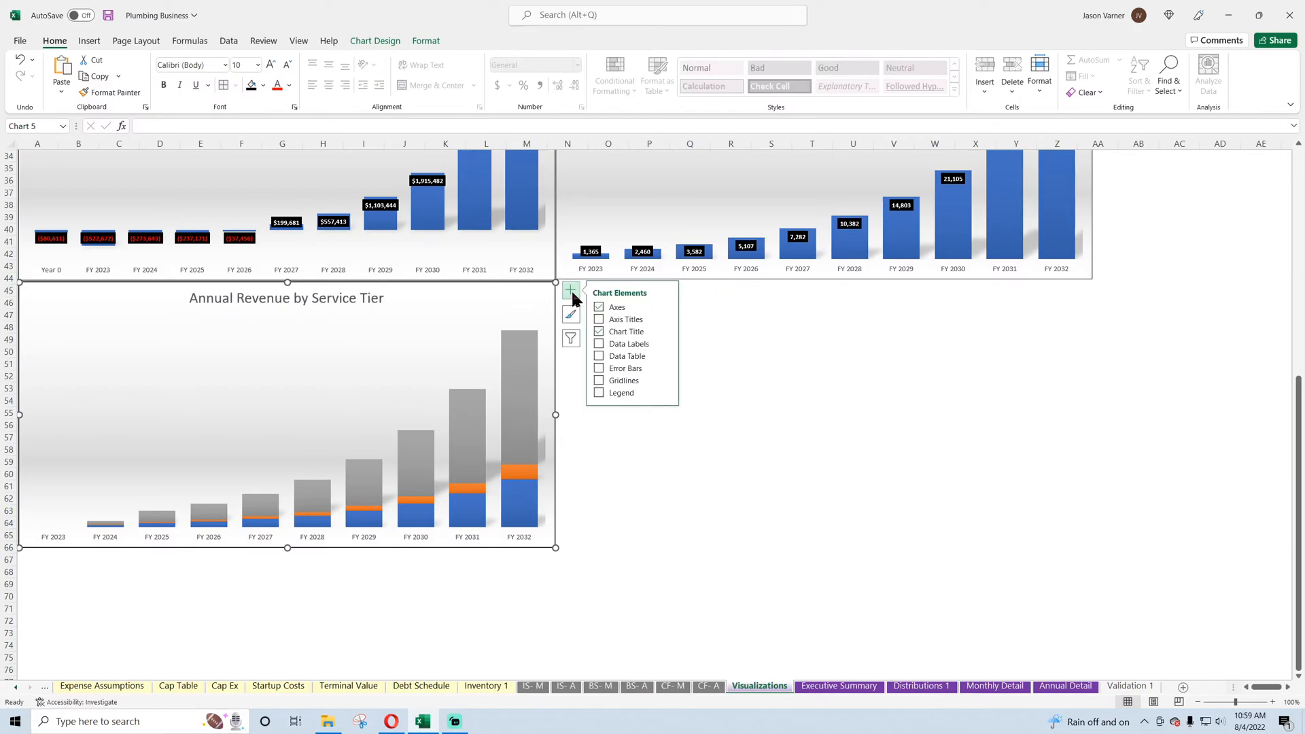
pyautogui.click(612, 393)
pyautogui.rightClick(519, 421)
pyautogui.click(542, 548)
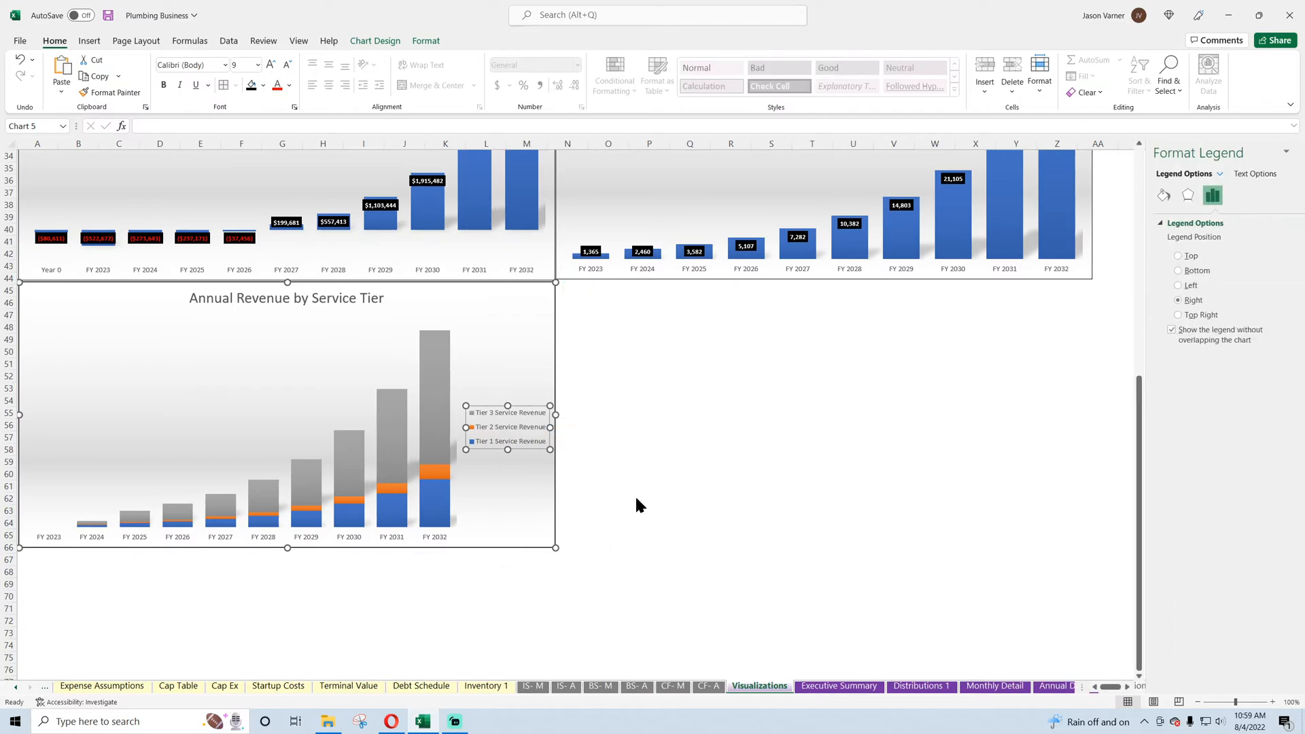
pyautogui.click(1181, 272)
pyautogui.click(1290, 151)
pyautogui.click(935, 437)
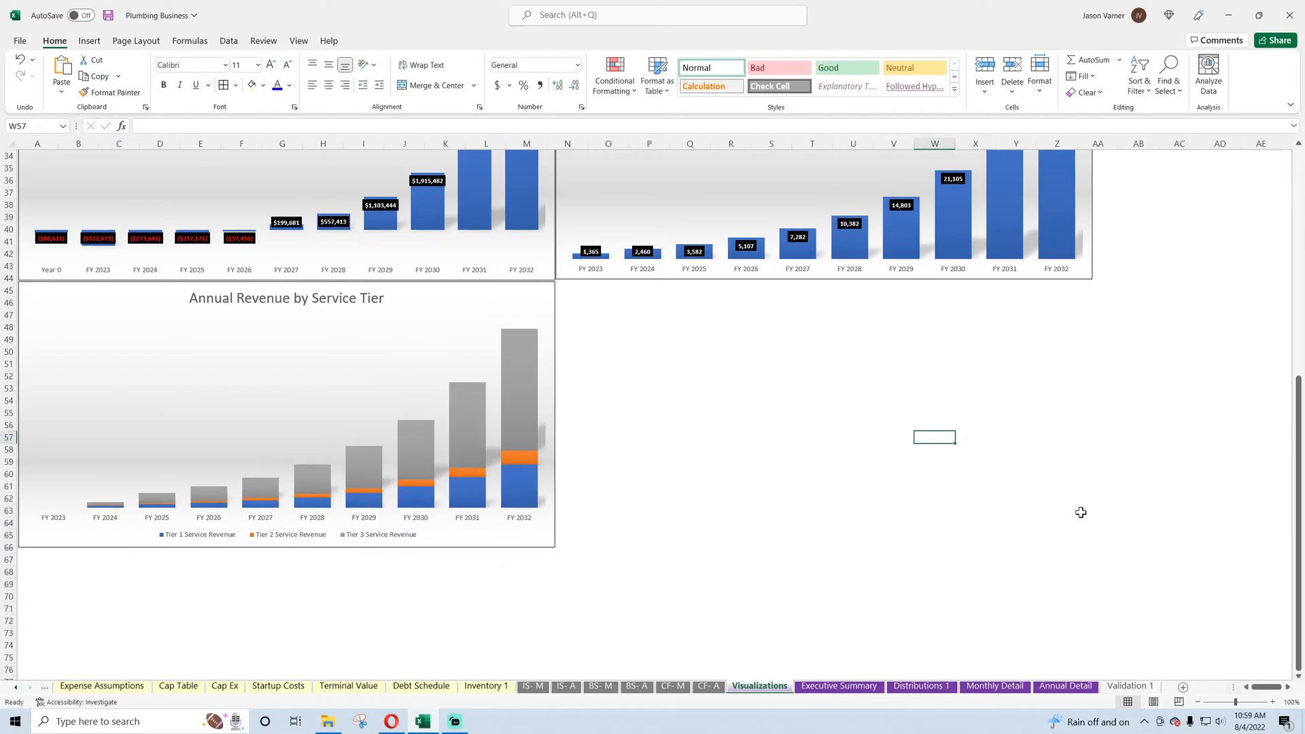
# - Fill the Tier 2 Service Revenue series with light gold in the service tier chart
pyautogui.rightClick(531, 450)
pyautogui.press('Escape')
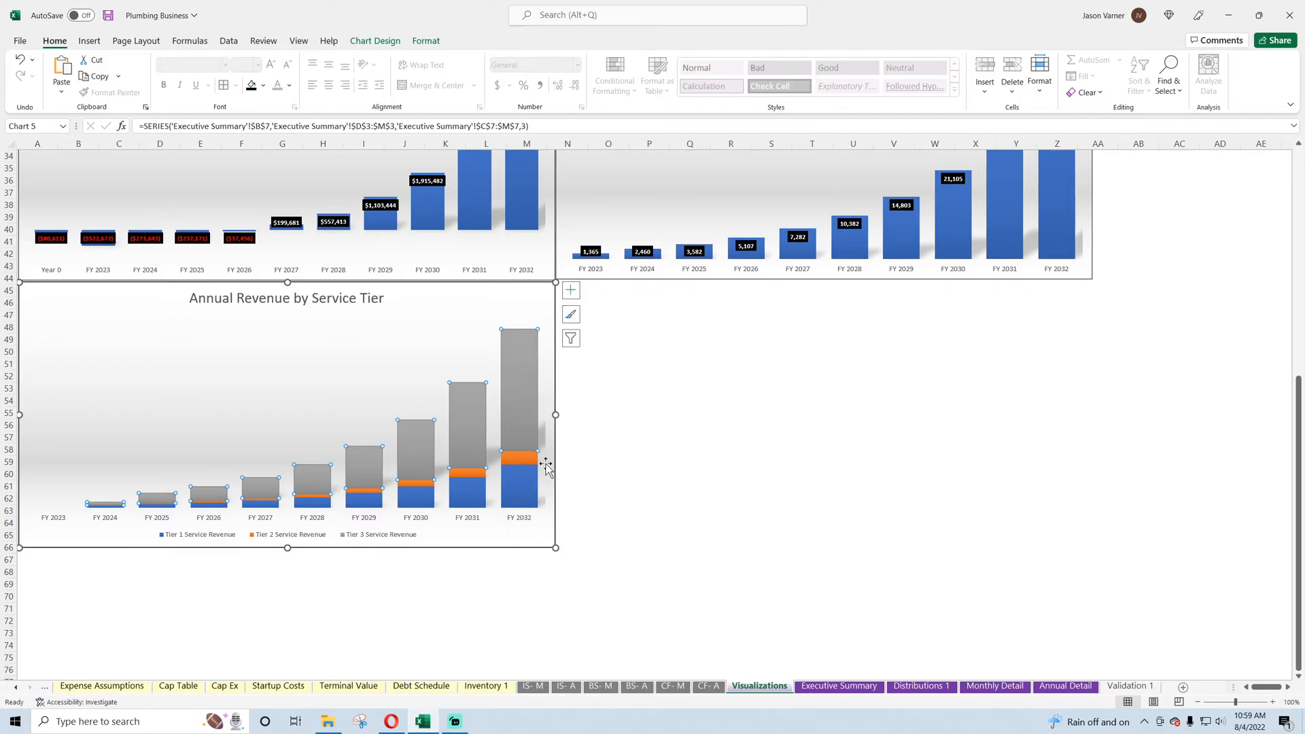
pyautogui.rightClick(528, 463)
pyautogui.click(537, 420)
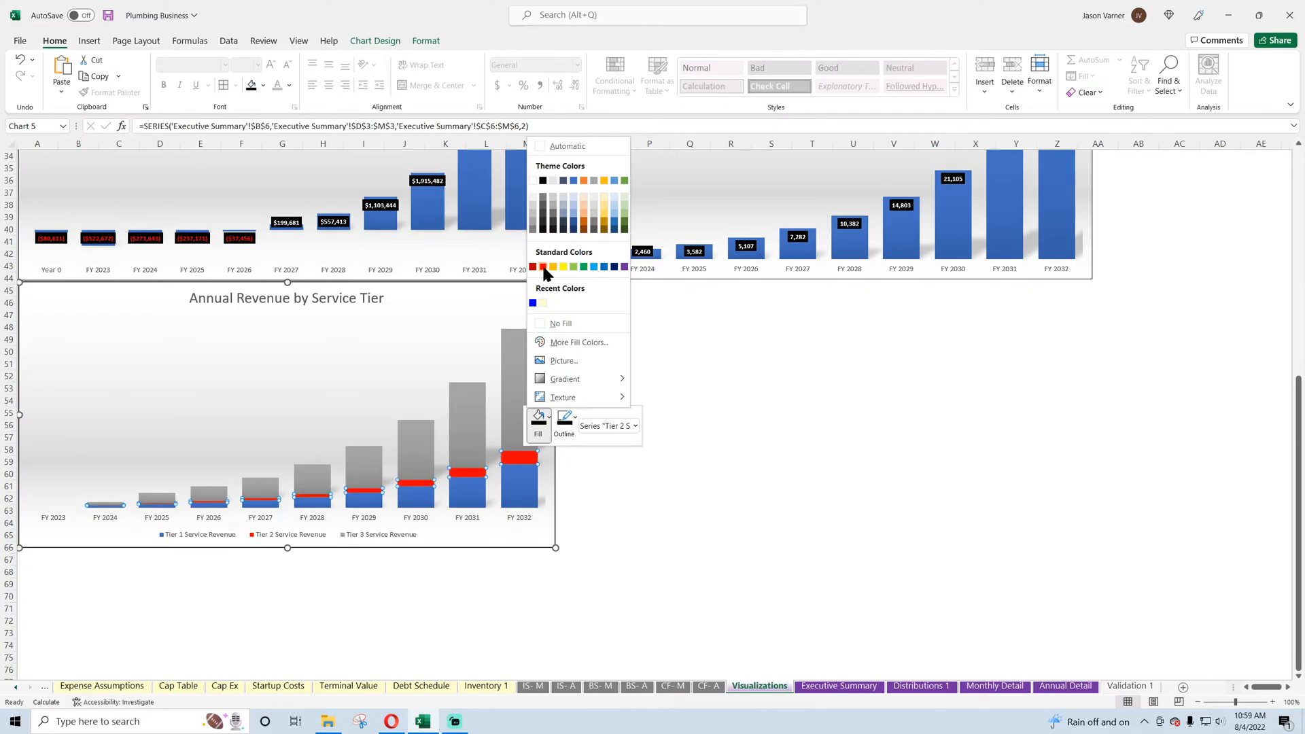
pyautogui.click(605, 205)
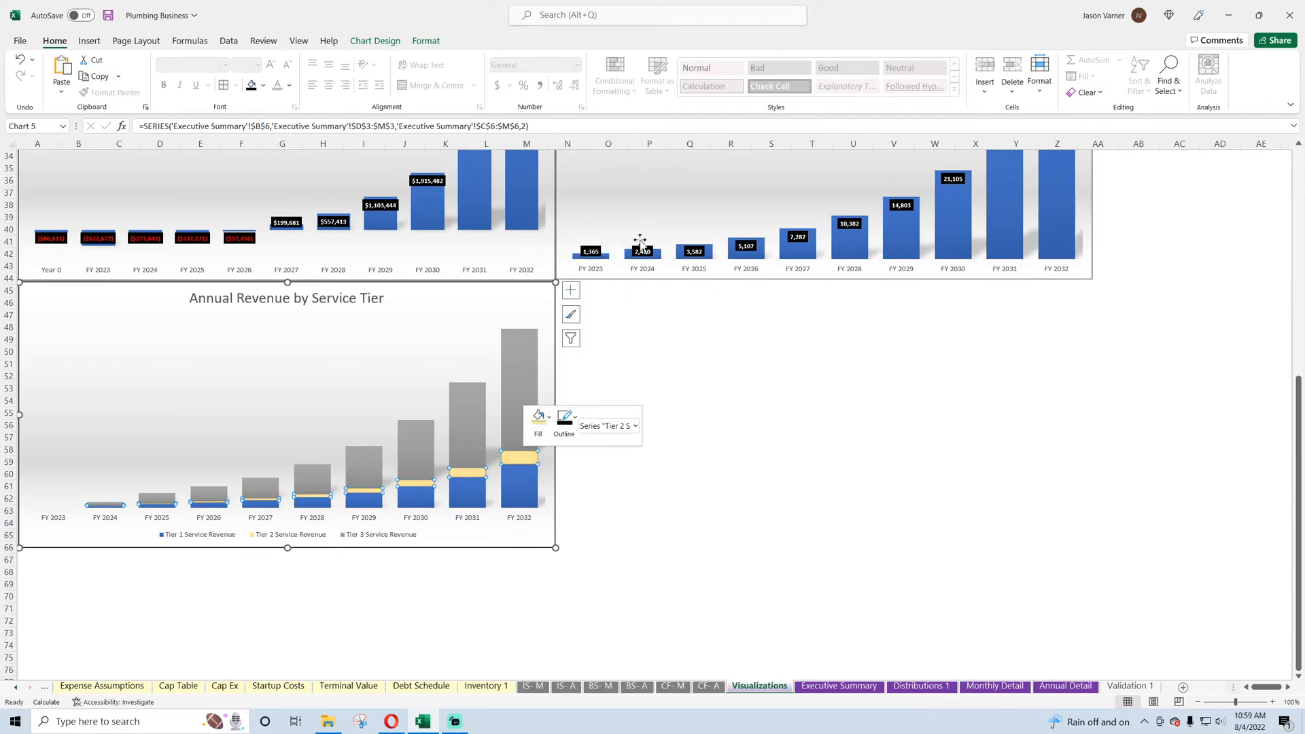
pyautogui.click(799, 350)
# - Give the Tier 3, Tier 2 and Tier 1 revenue series black outlines in the stacked chart
pyautogui.rightClick(527, 410)
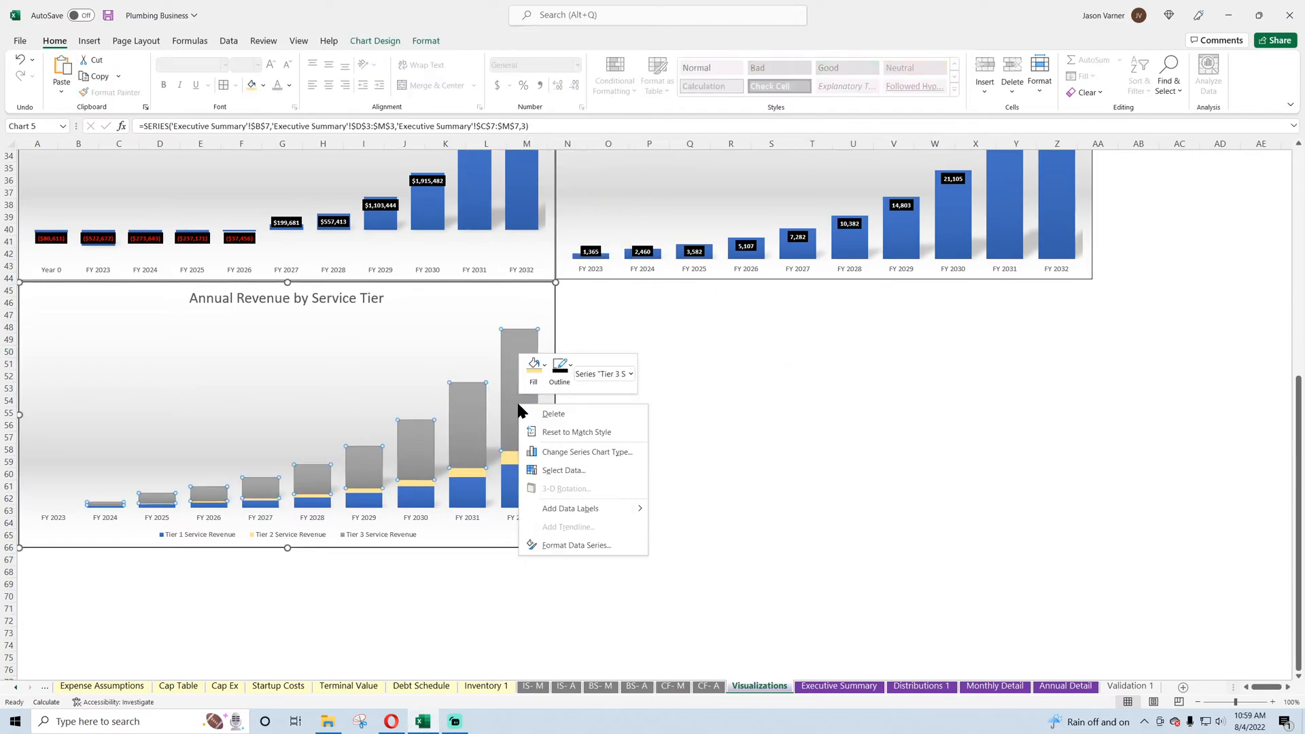
pyautogui.click(559, 370)
pyautogui.press('Escape')
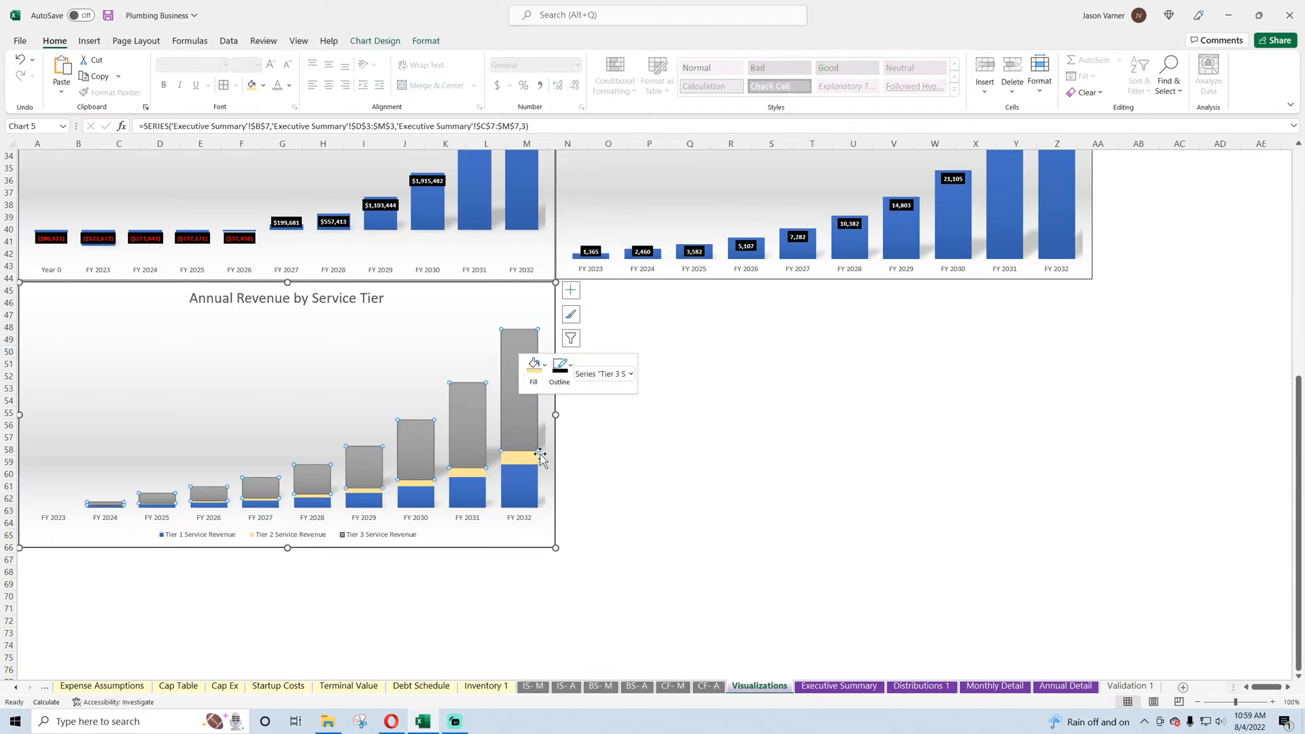
pyautogui.rightClick(521, 459)
pyautogui.click(554, 435)
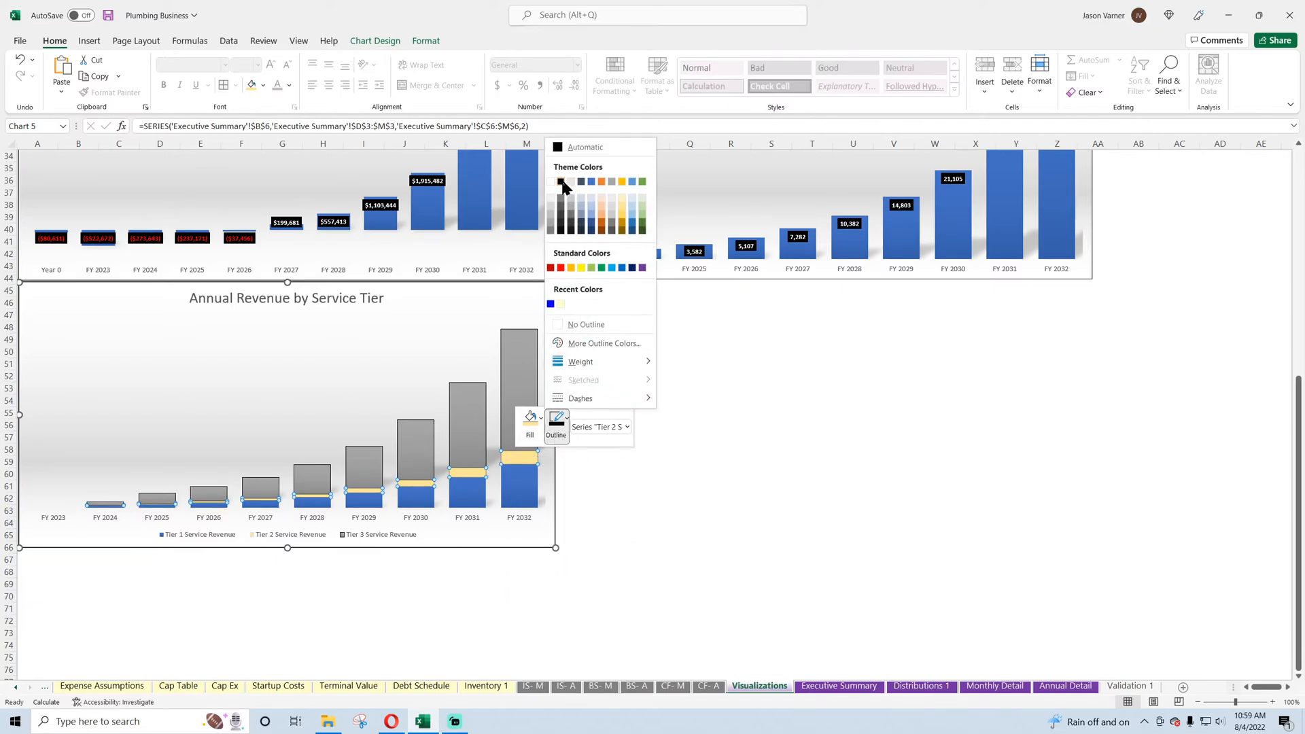
pyautogui.click(567, 182)
pyautogui.rightClick(521, 484)
pyautogui.click(559, 449)
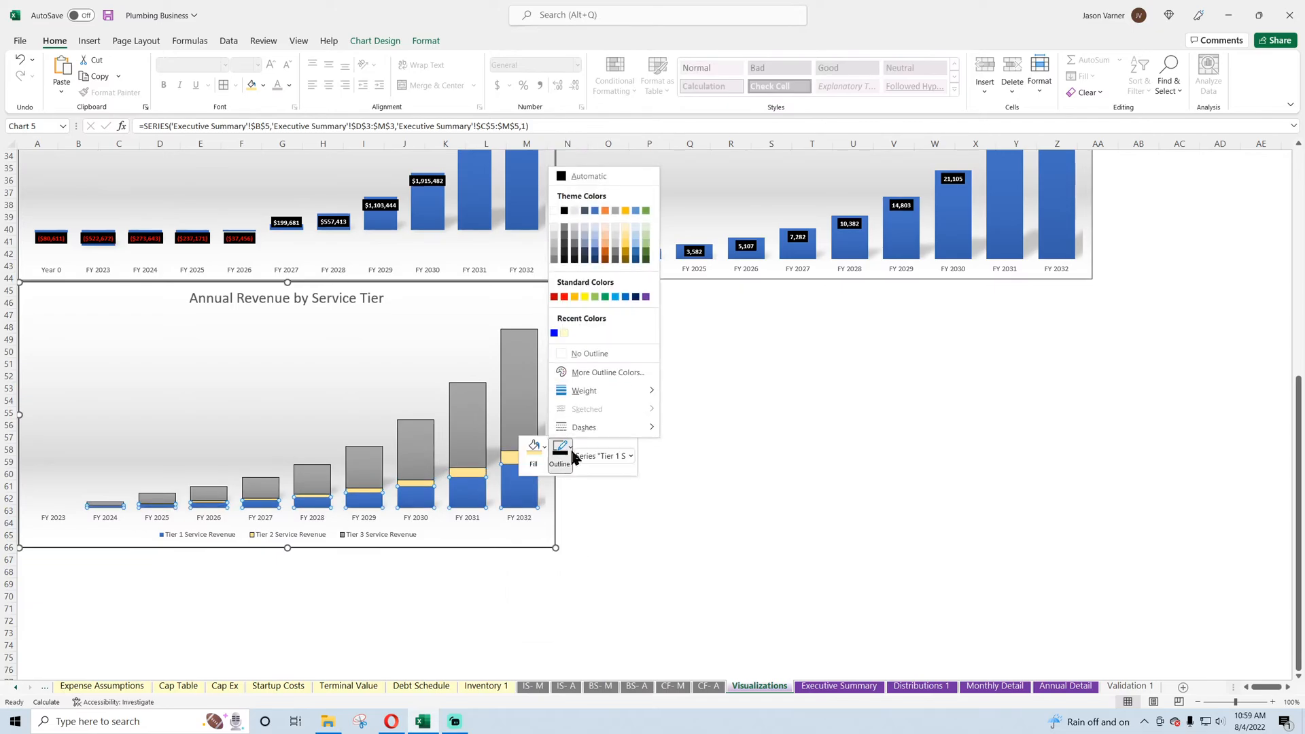
pyautogui.click(568, 213)
pyautogui.click(765, 379)
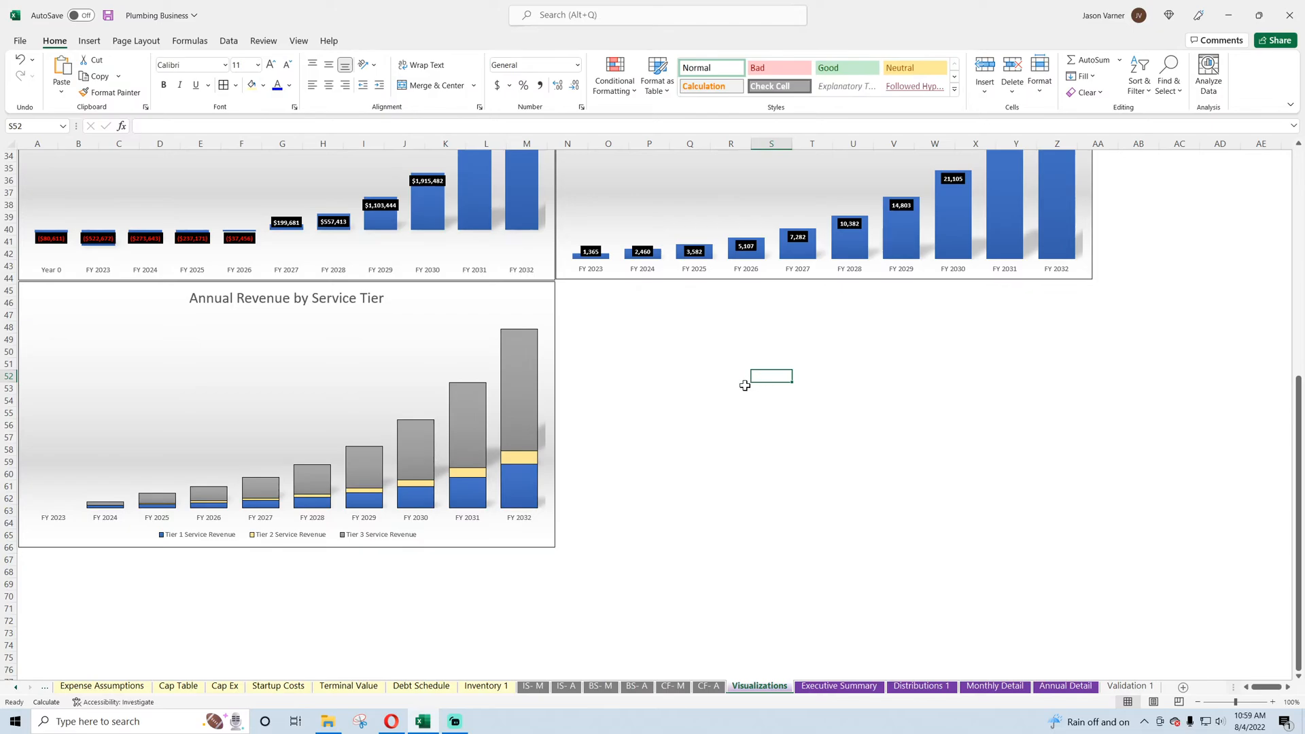
# - Save the Plumbing Business workbook
pyautogui.click(107, 15)
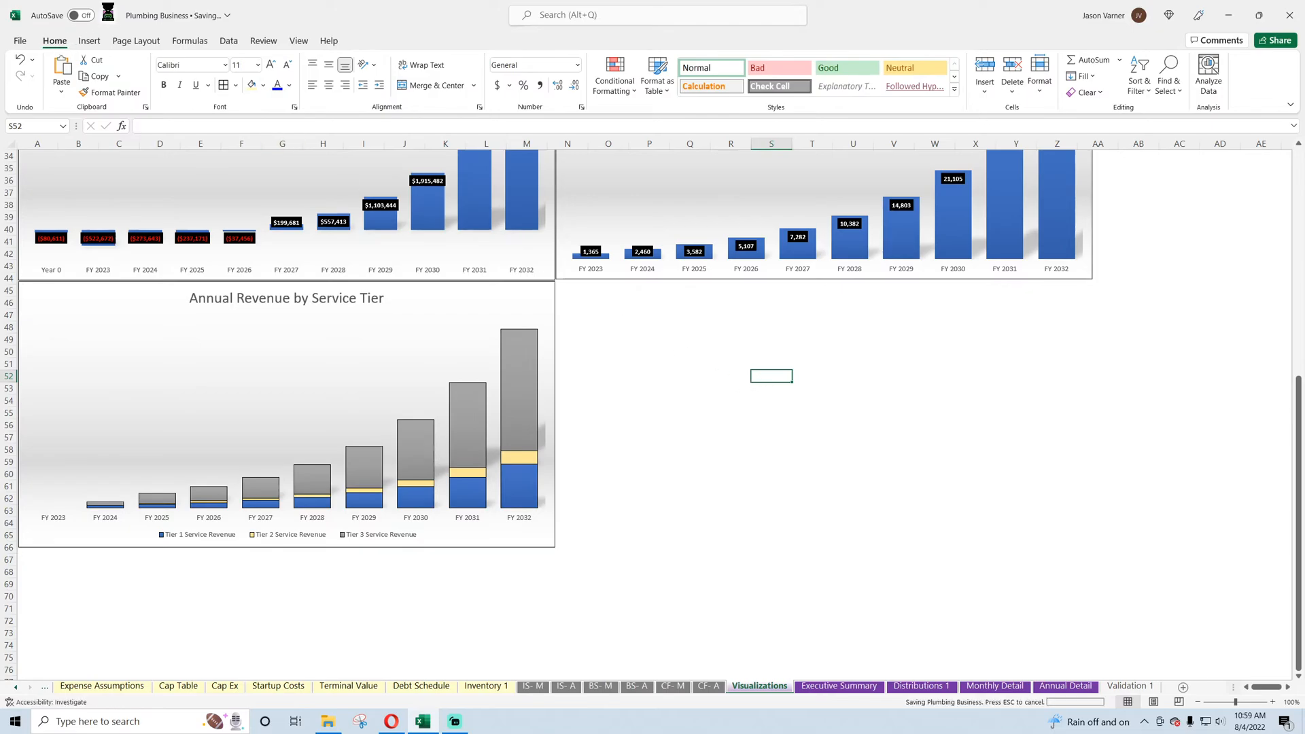
pyautogui.click(876, 494)
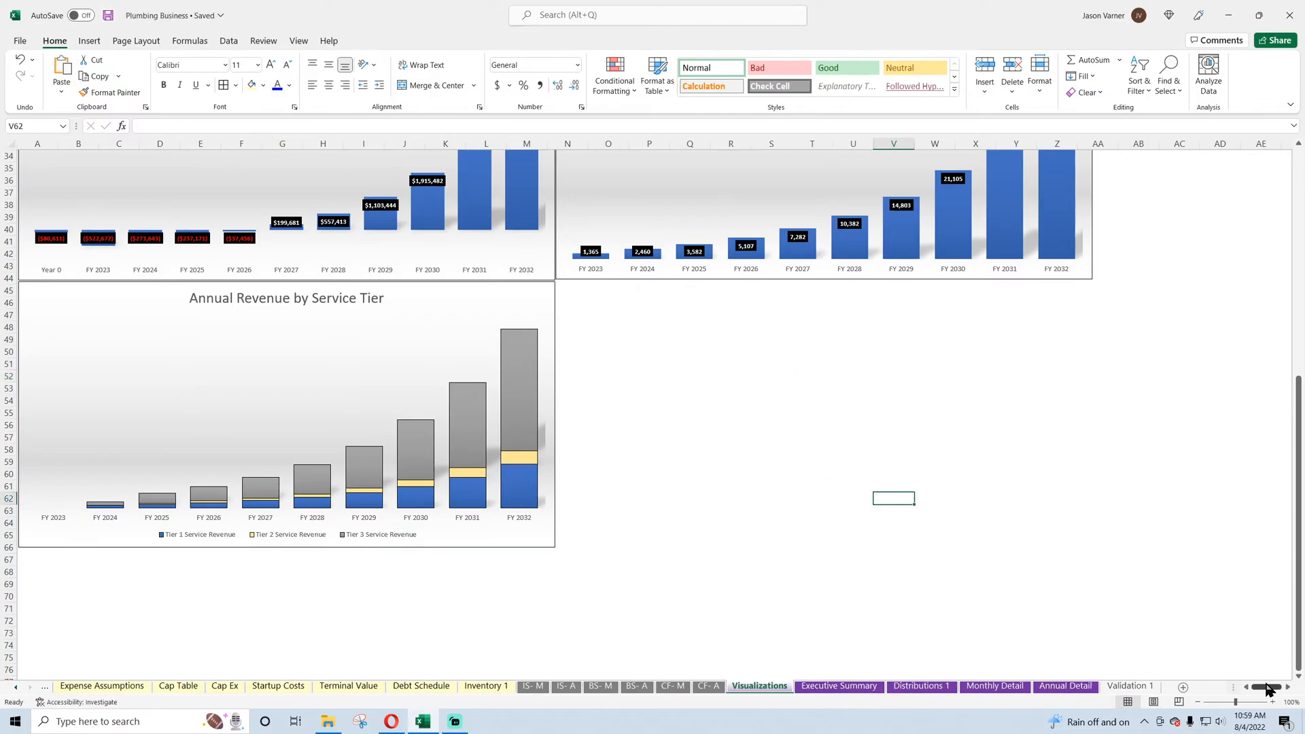
pyautogui.click(812, 547)
# - Review all the charts on the Visualizations sheet and check the live stream dashboard in the browser
pyautogui.scroll(10, 80, 351)
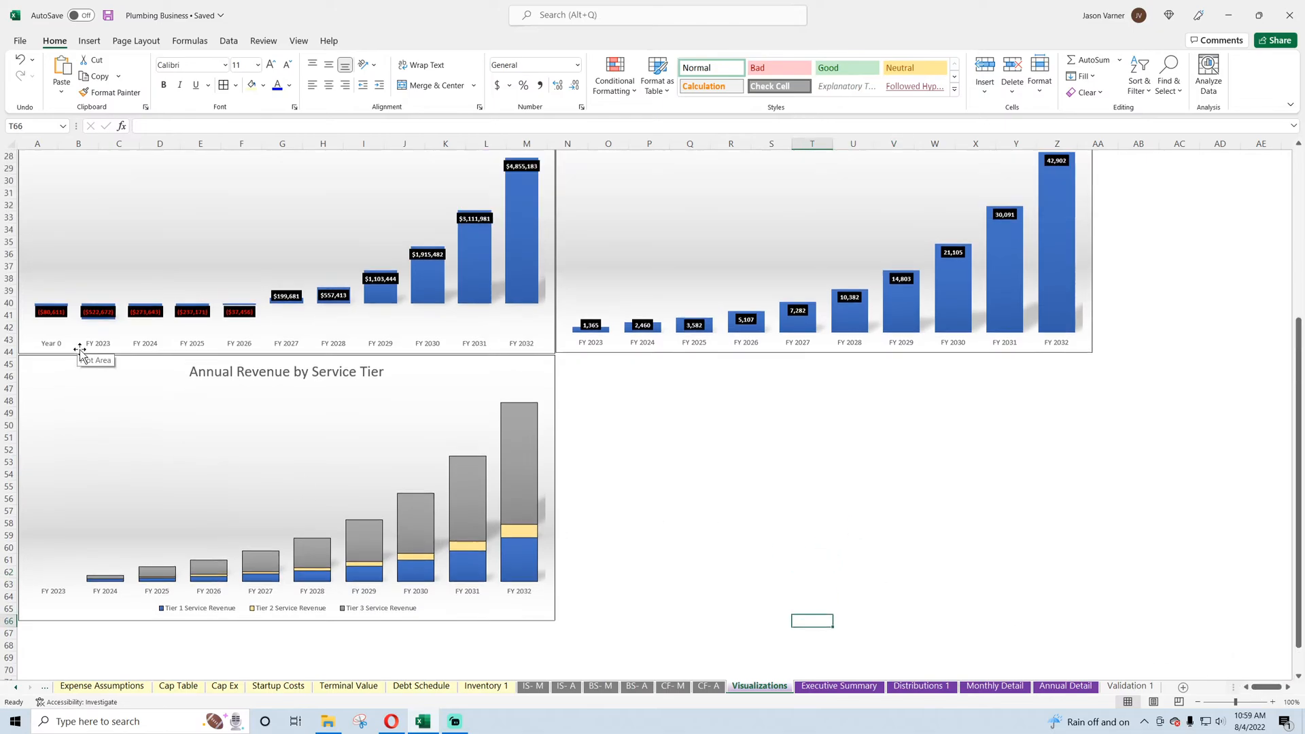
pyautogui.scroll(-11, 79, 351)
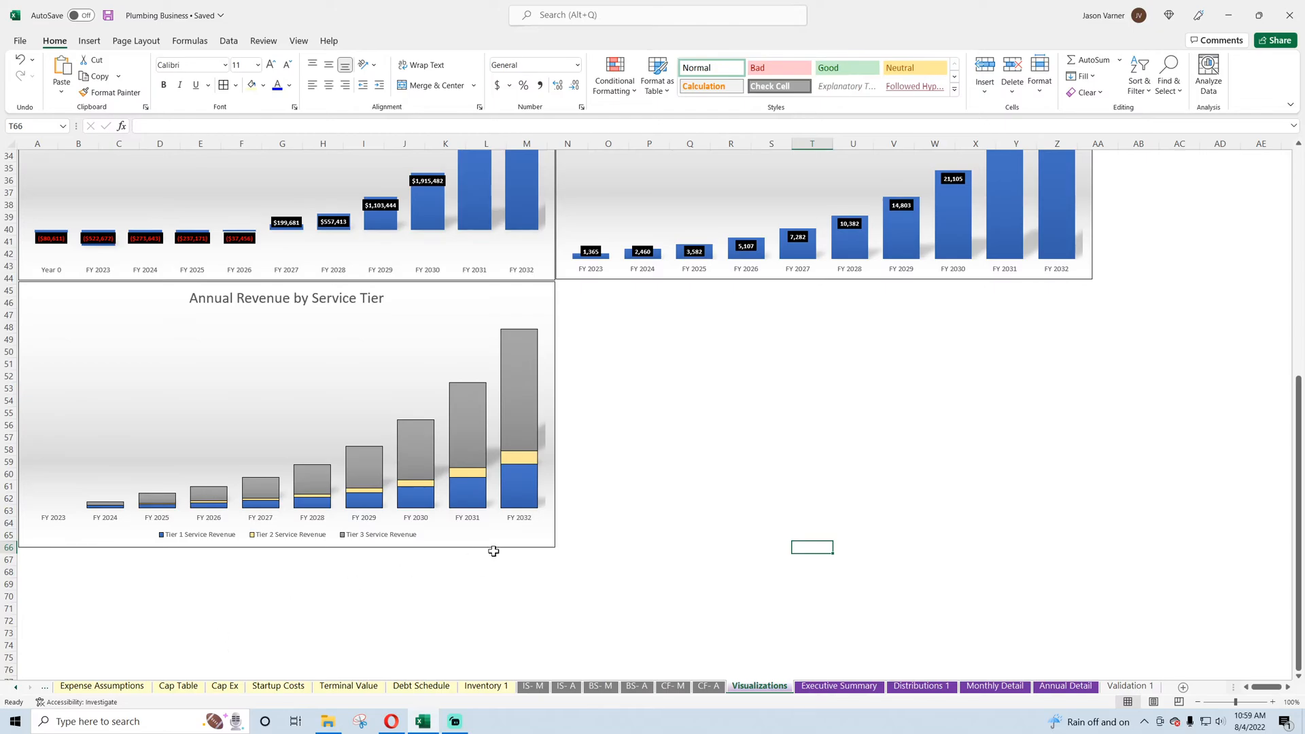
pyautogui.scroll(7, 492, 548)
pyautogui.scroll(4, 510, 373)
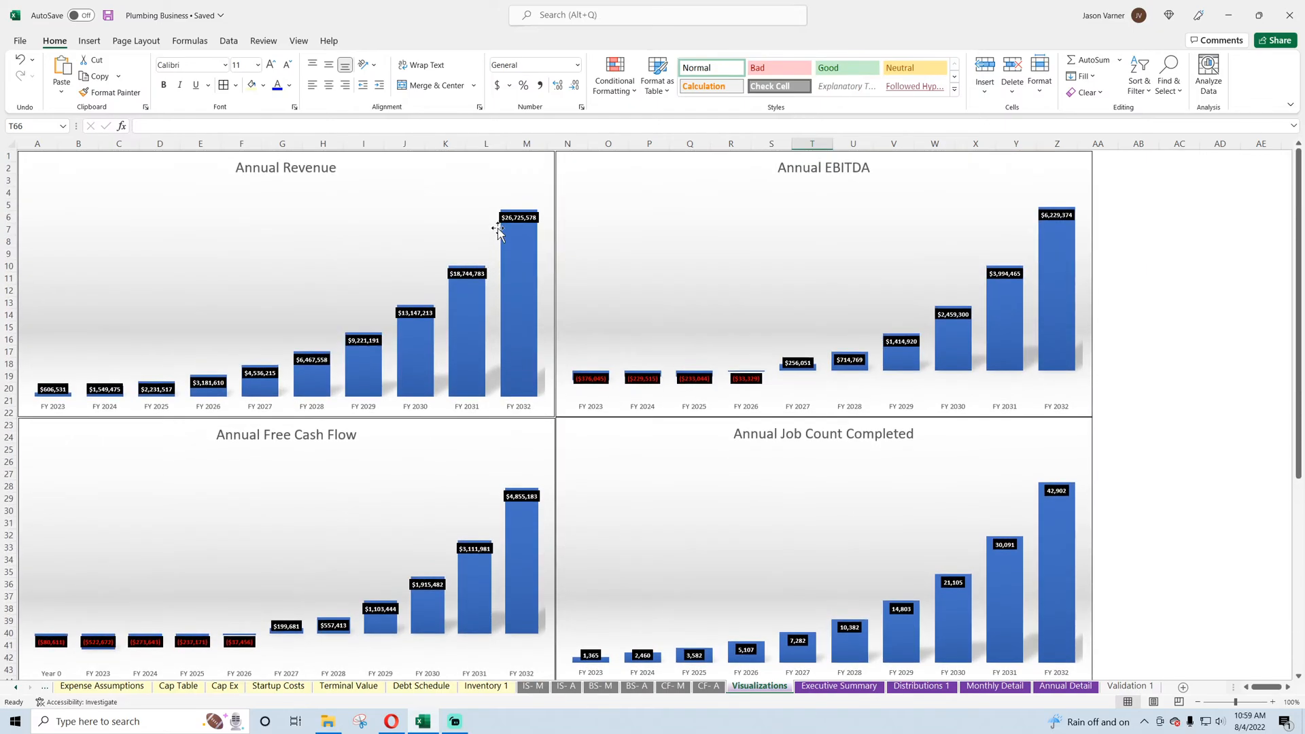
pyautogui.scroll(-11, 639, 387)
pyautogui.click(315, 339)
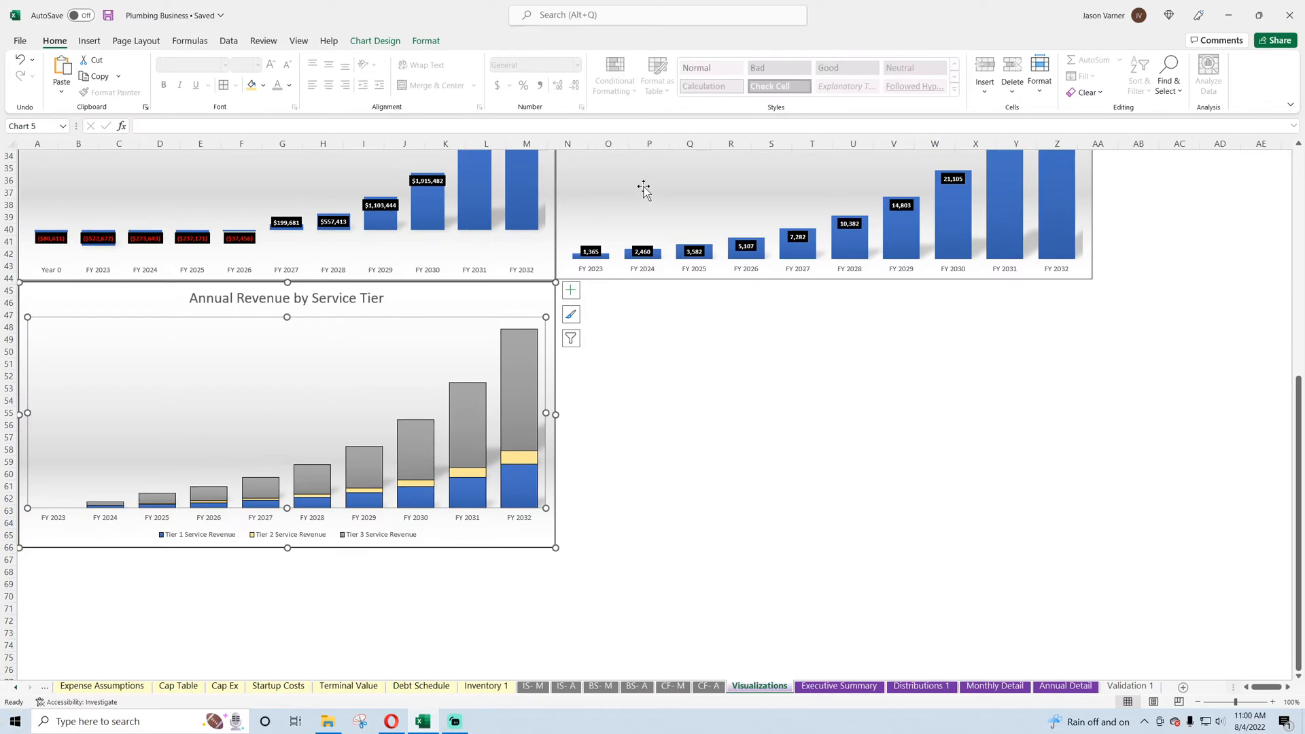
pyautogui.click(393, 723)
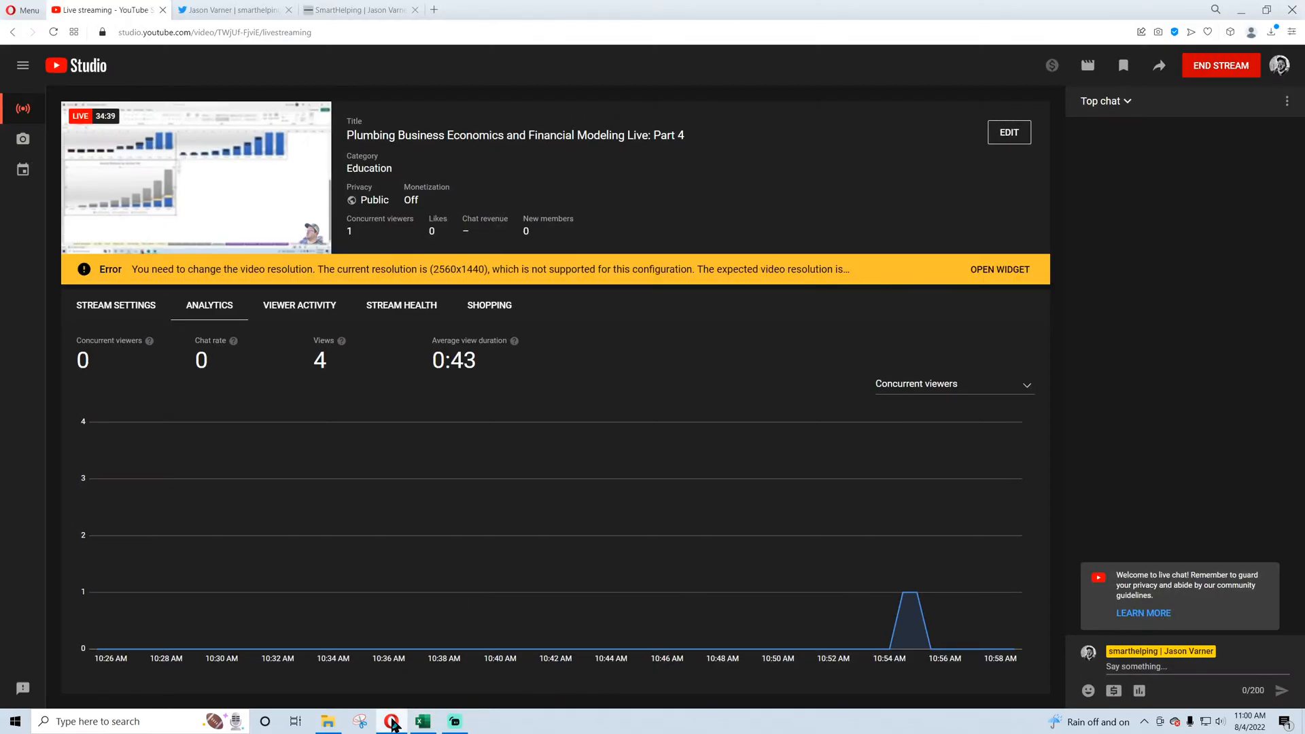
pyautogui.click(393, 723)
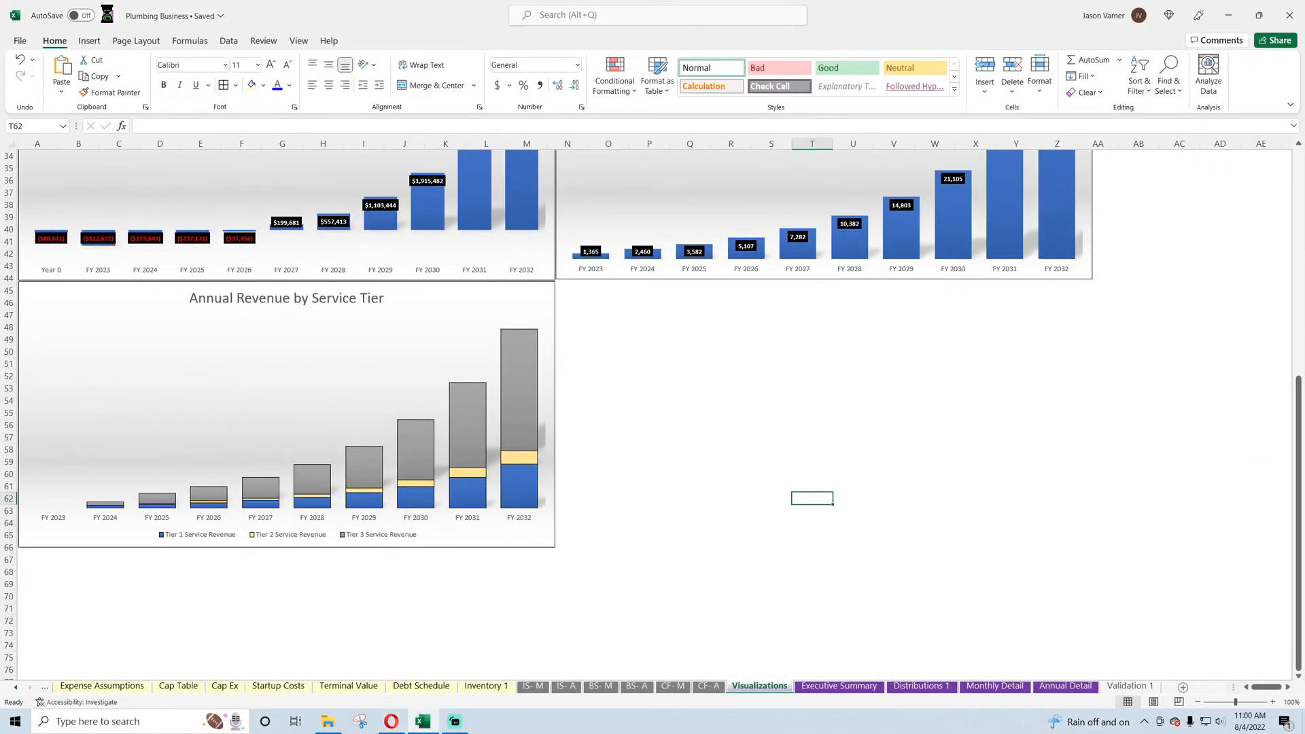
pyautogui.click(796, 510)
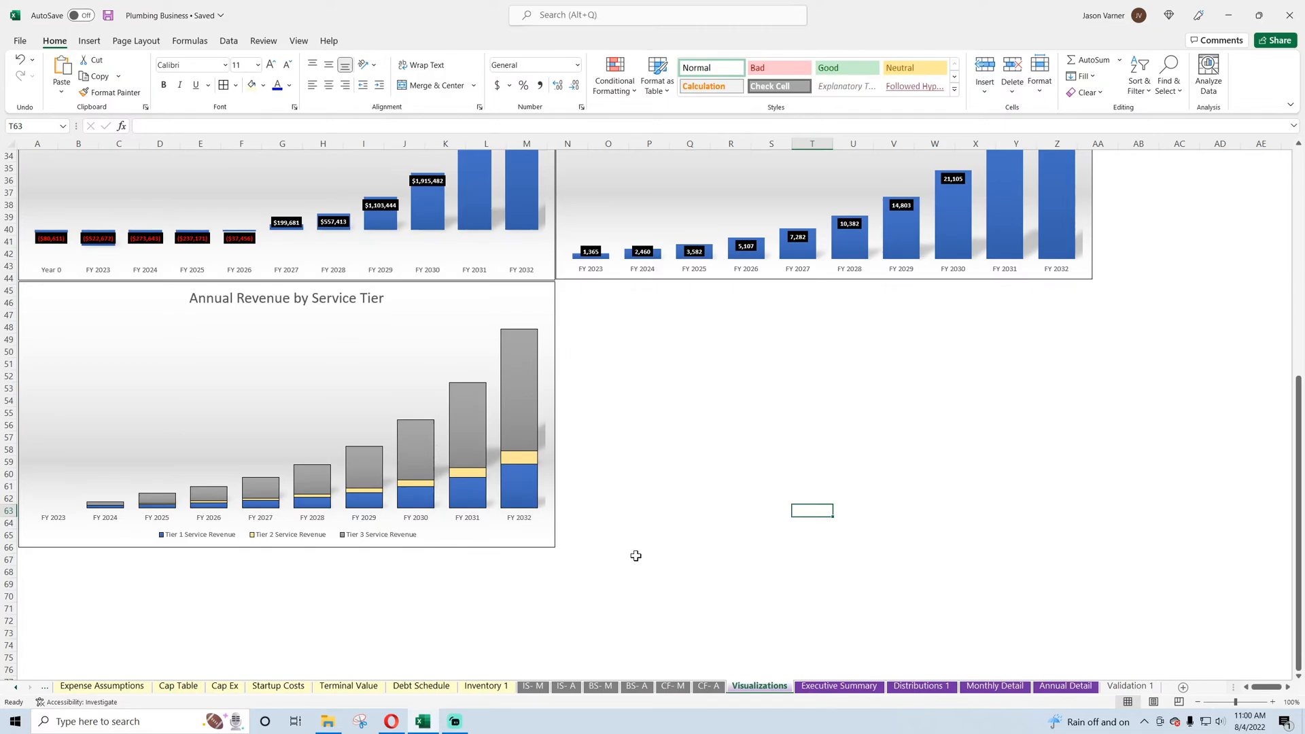
pyautogui.scroll(11, 643, 544)
pyautogui.scroll(-11, 644, 544)
# - Apply the chart style with a bold uppercase title, value axis and light gridlines to the service tier chart
pyautogui.click(408, 358)
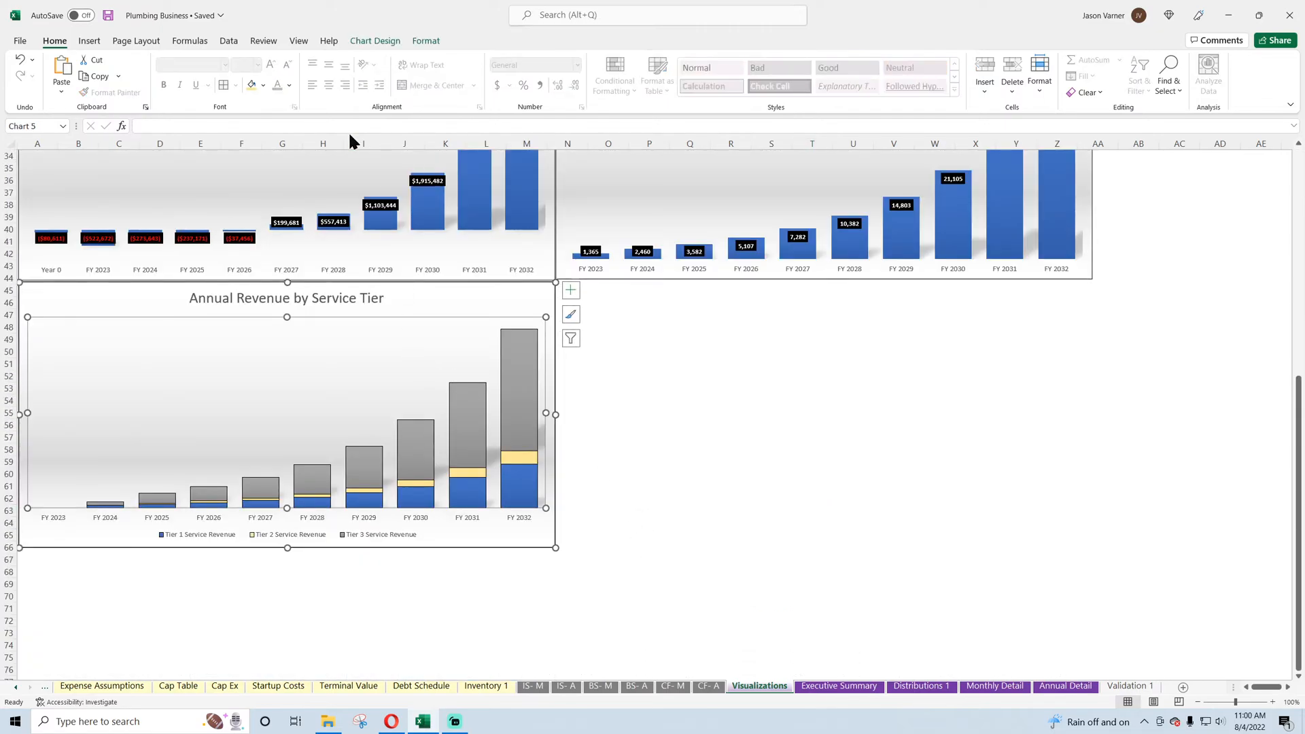
pyautogui.click(378, 41)
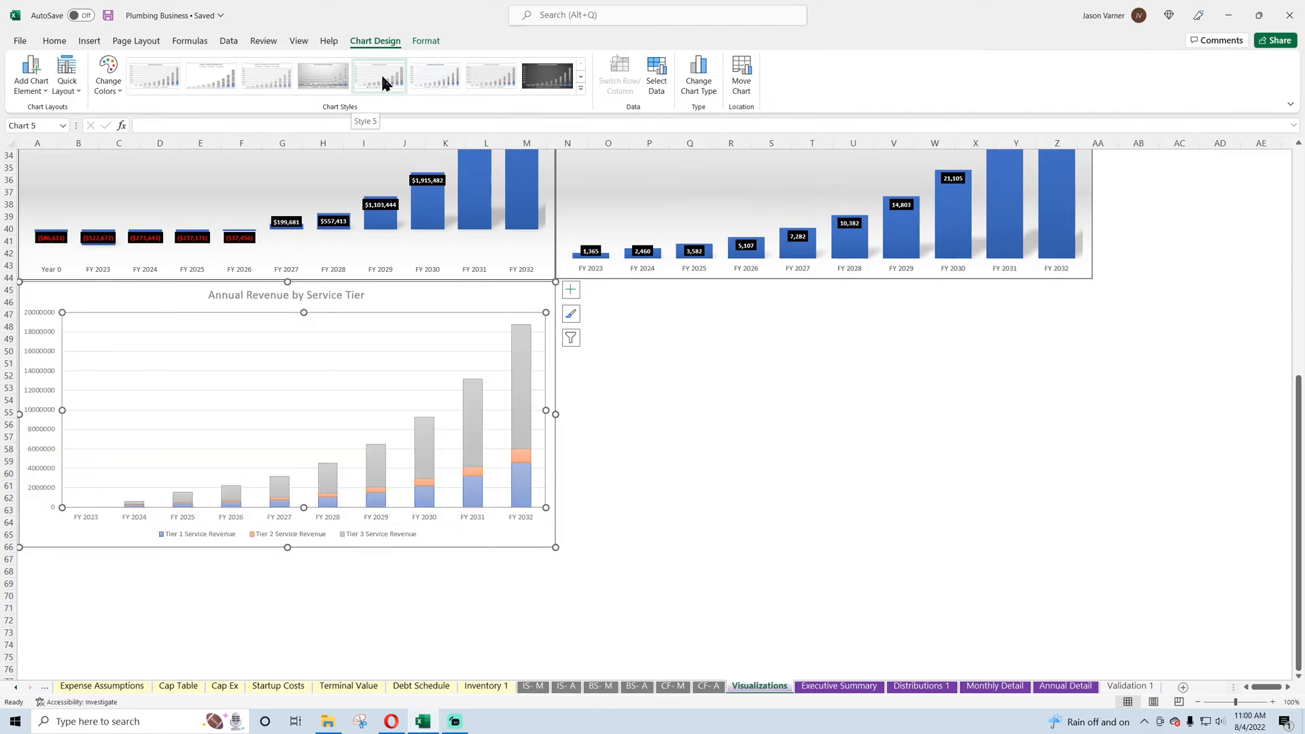
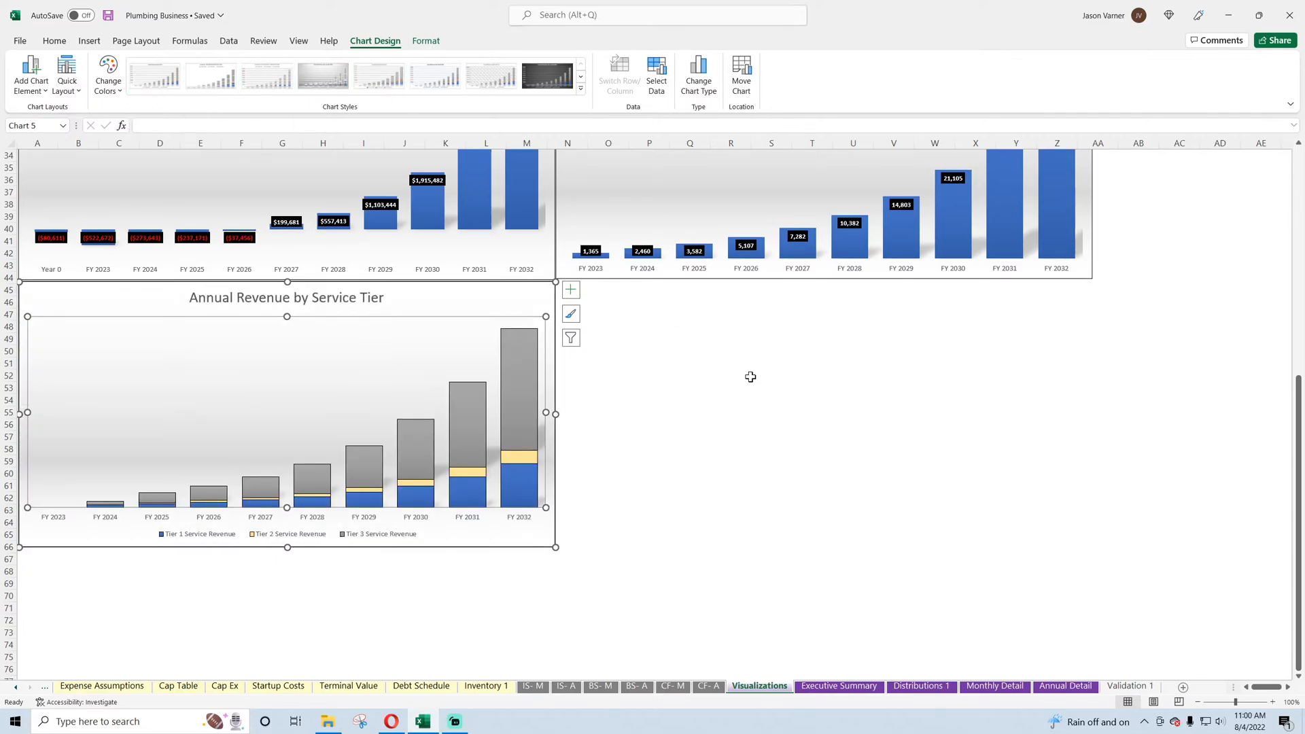
pyautogui.click(582, 77)
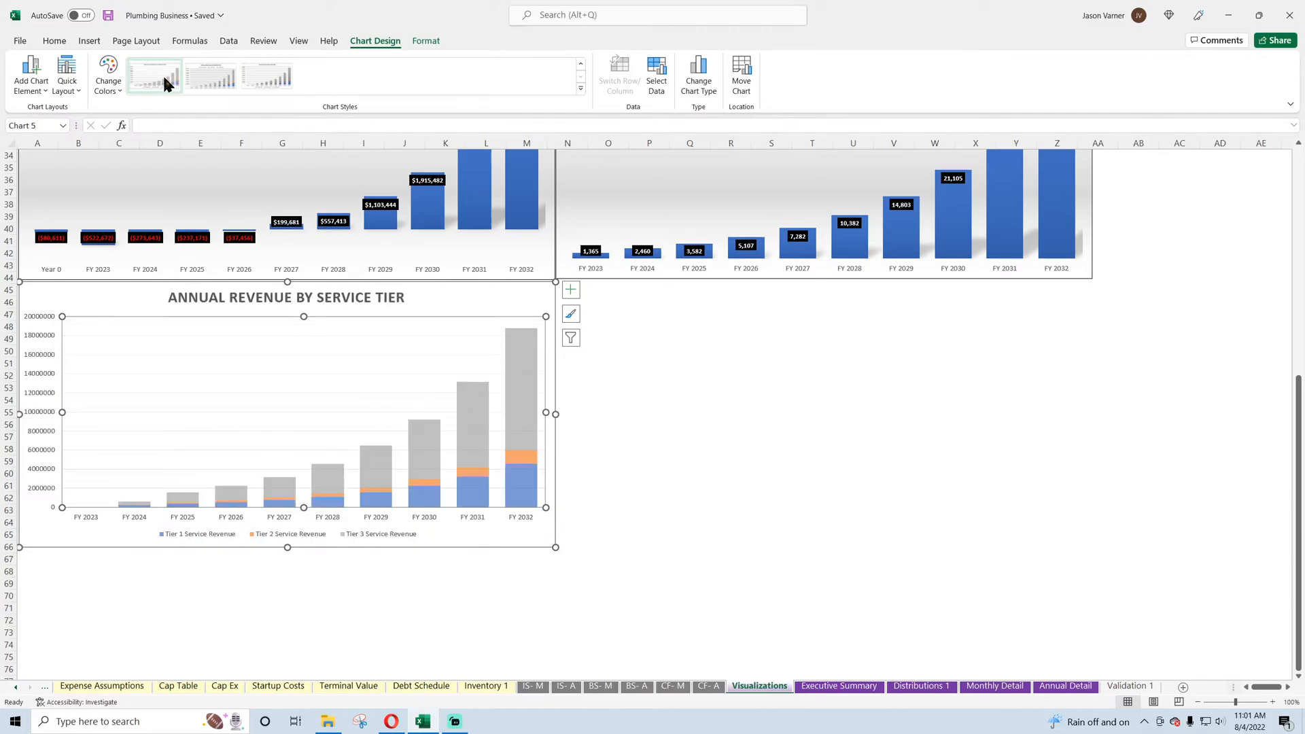
pyautogui.click(164, 77)
# - Format the service tier chart's vertical axis numbers as Currency with 0 decimal places
pyautogui.rightClick(49, 362)
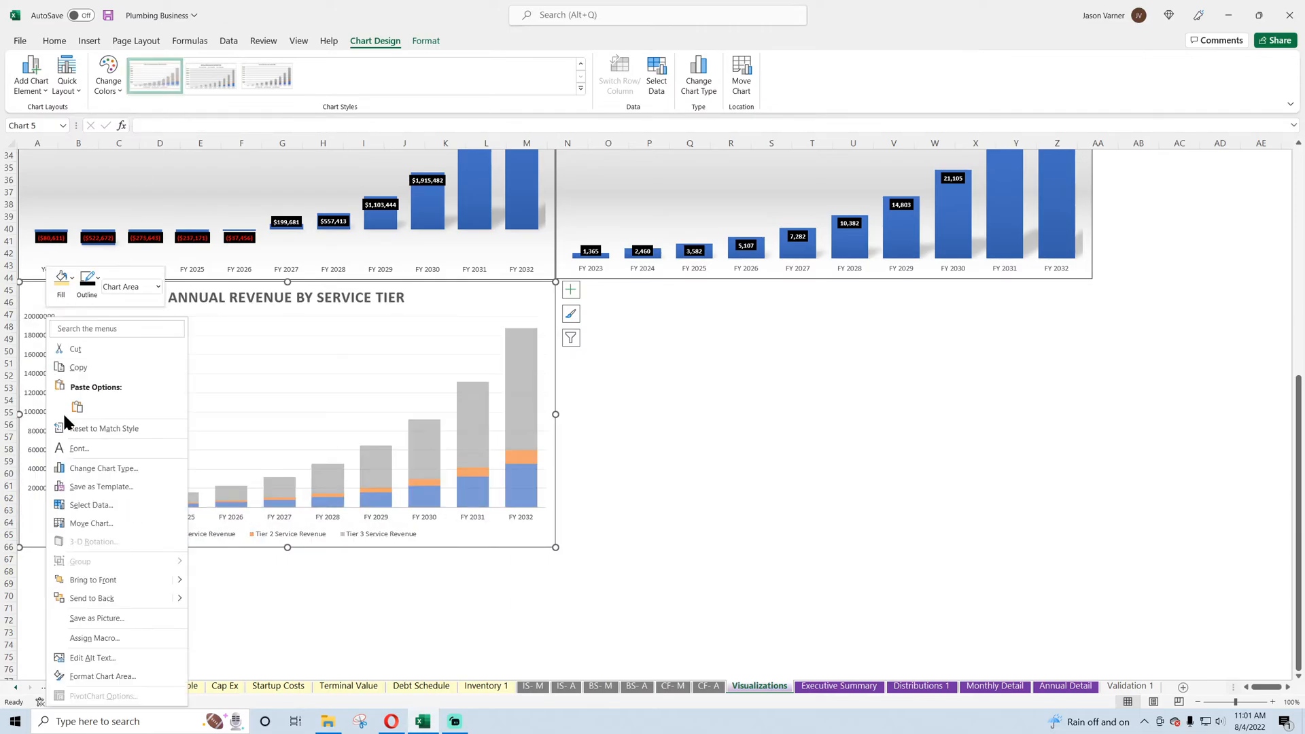
pyautogui.click(26, 430)
pyautogui.click(30, 430)
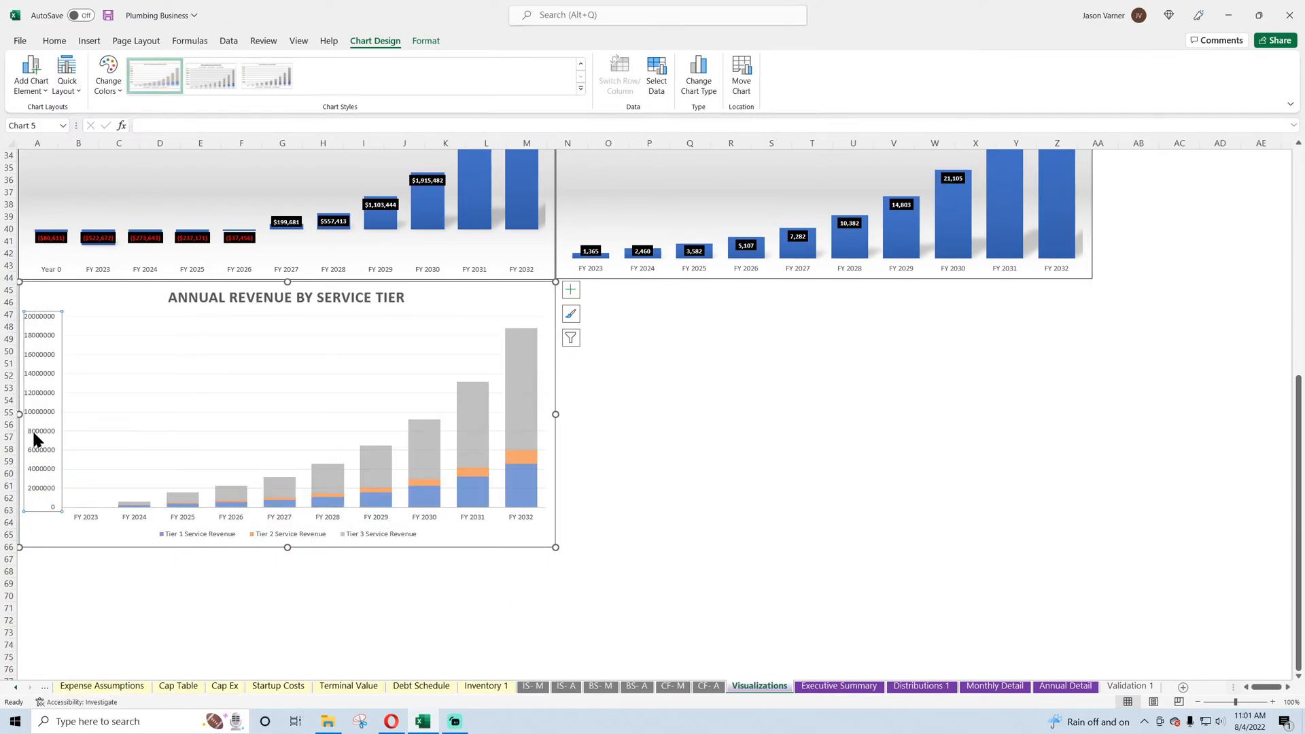
pyautogui.rightClick(31, 430)
pyautogui.click(81, 590)
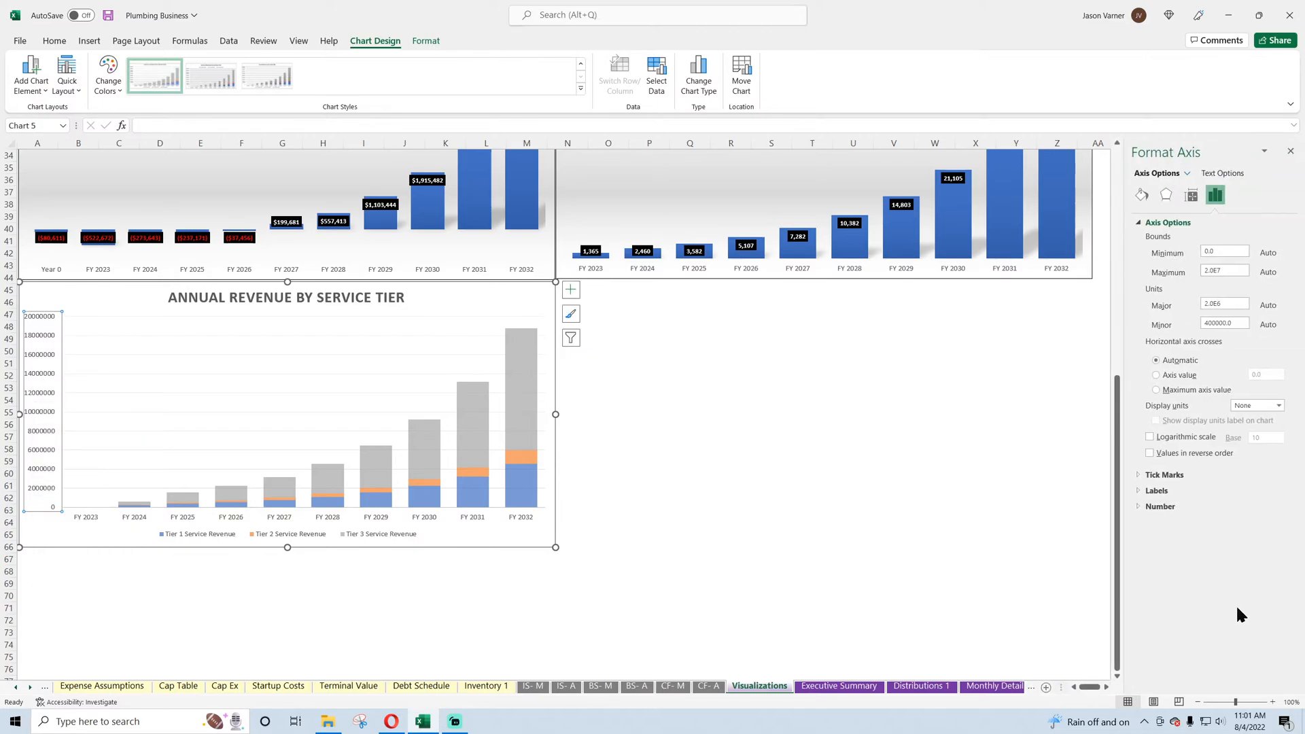
pyautogui.click(1165, 507)
pyautogui.click(1173, 536)
pyautogui.click(1172, 575)
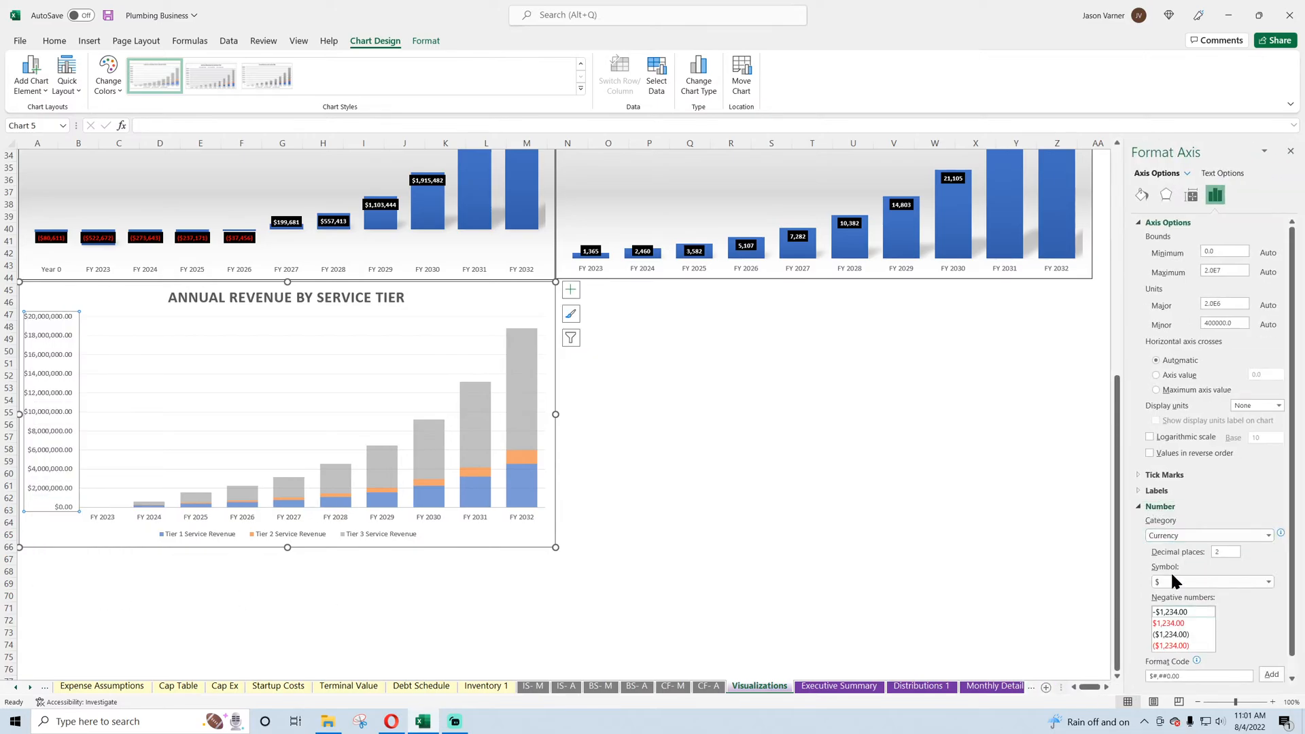
pyautogui.doubleClick(1221, 552)
pyautogui.write('0')
pyautogui.click(1291, 151)
pyautogui.click(758, 450)
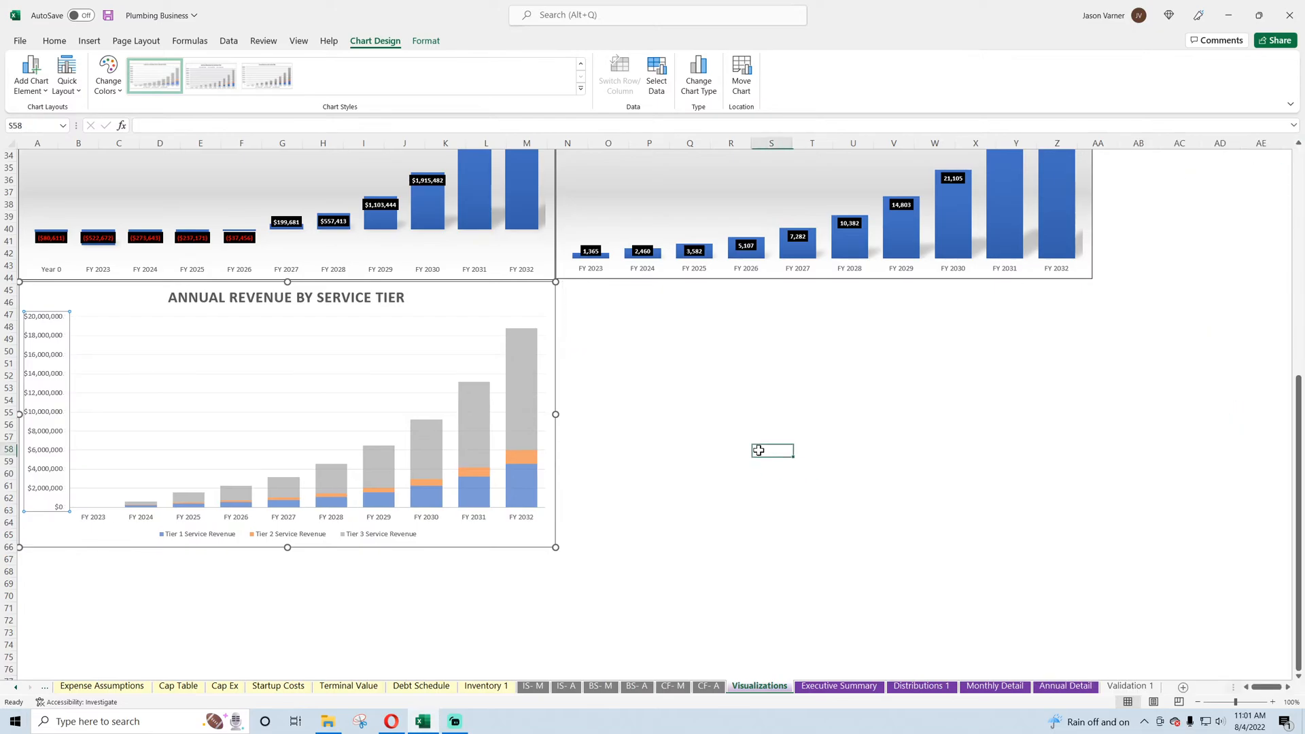
pyautogui.scroll(4, 612, 438)
pyautogui.rightClick(443, 435)
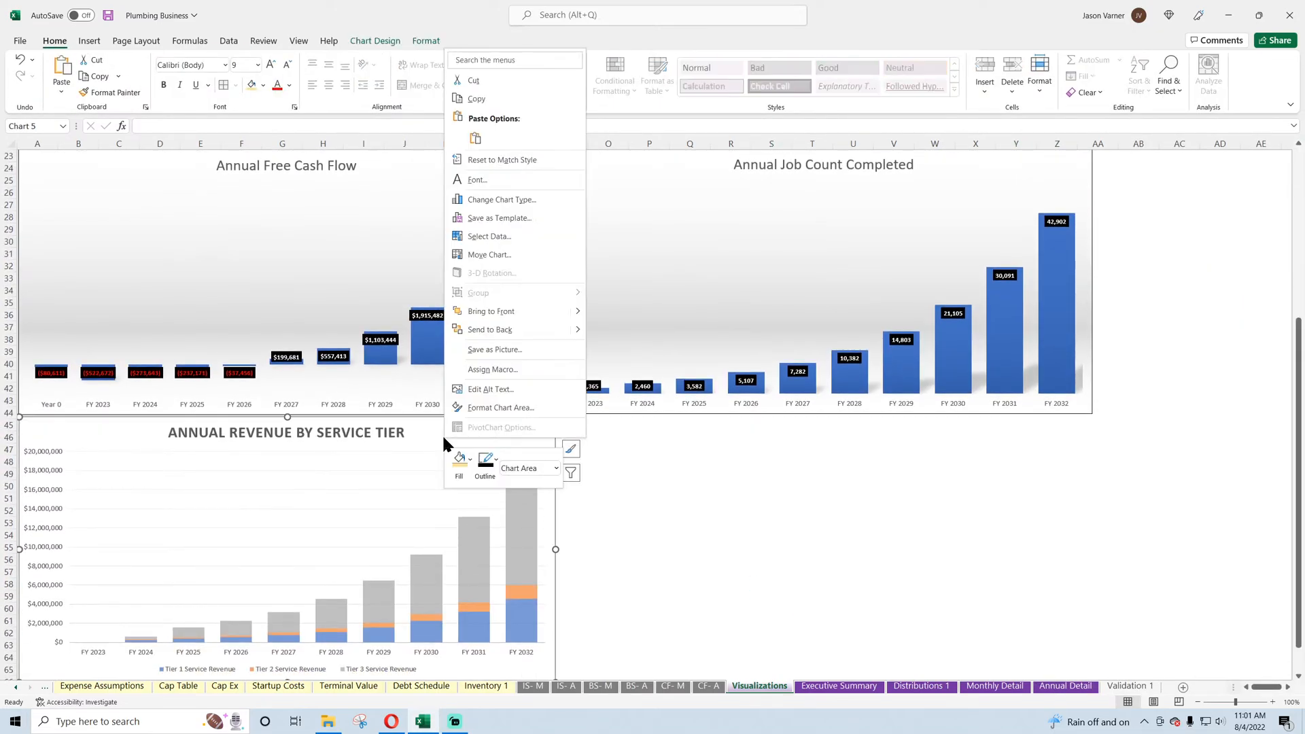
pyautogui.click(459, 460)
pyautogui.press('Escape')
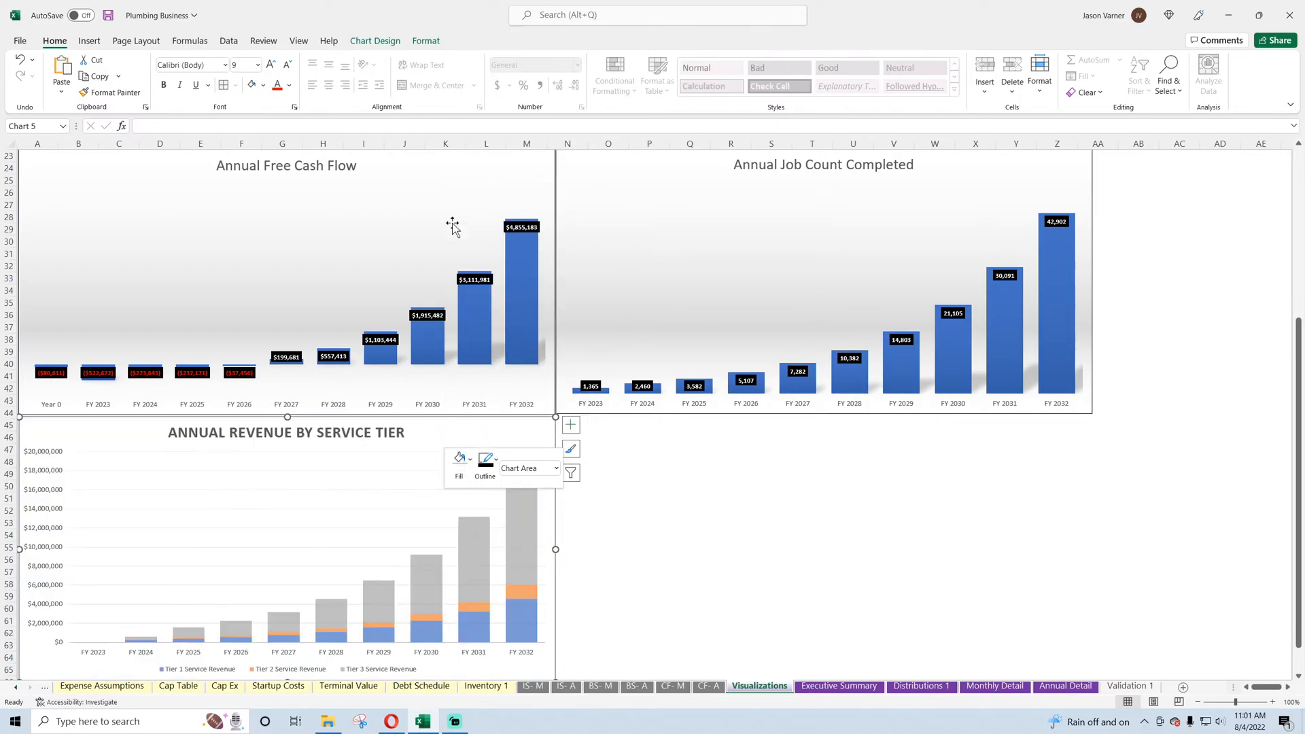
# - Fill the service tier chart's background with the lightest grey shade of the white theme color
pyautogui.click(459, 458)
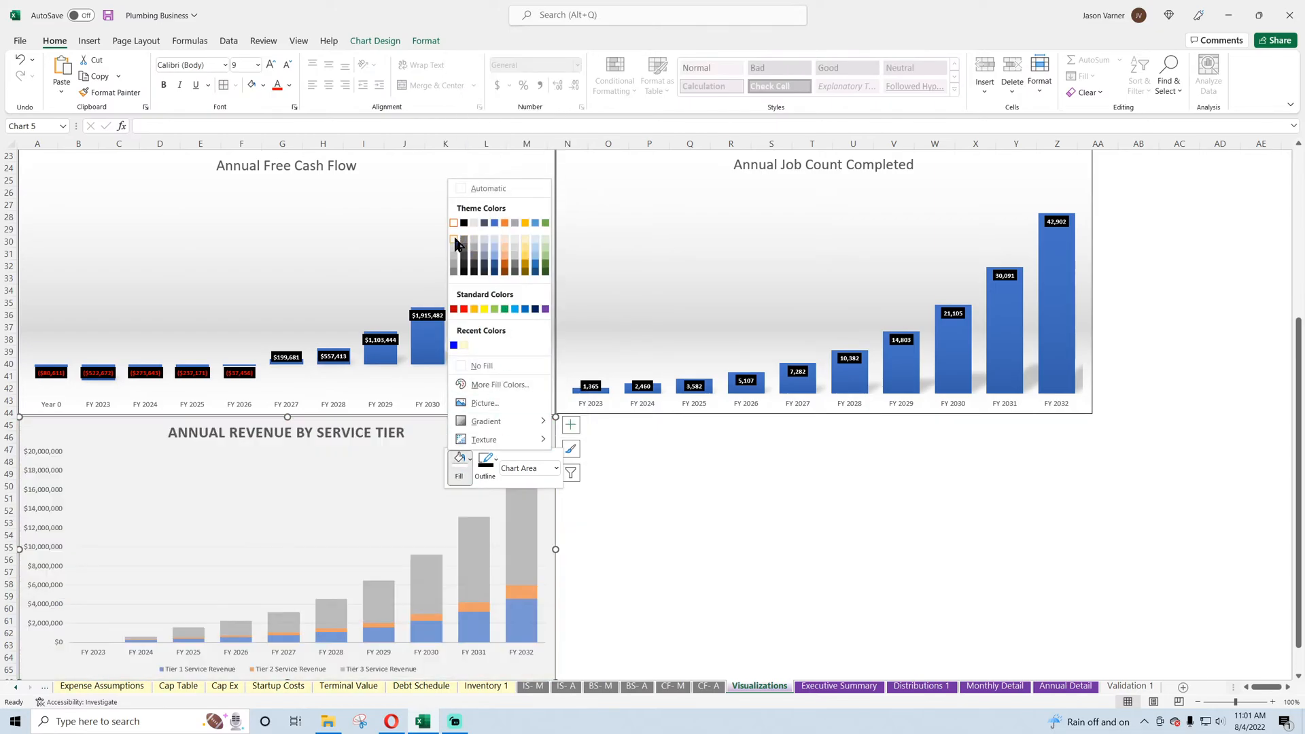
pyautogui.press('Escape')
pyautogui.click(490, 477)
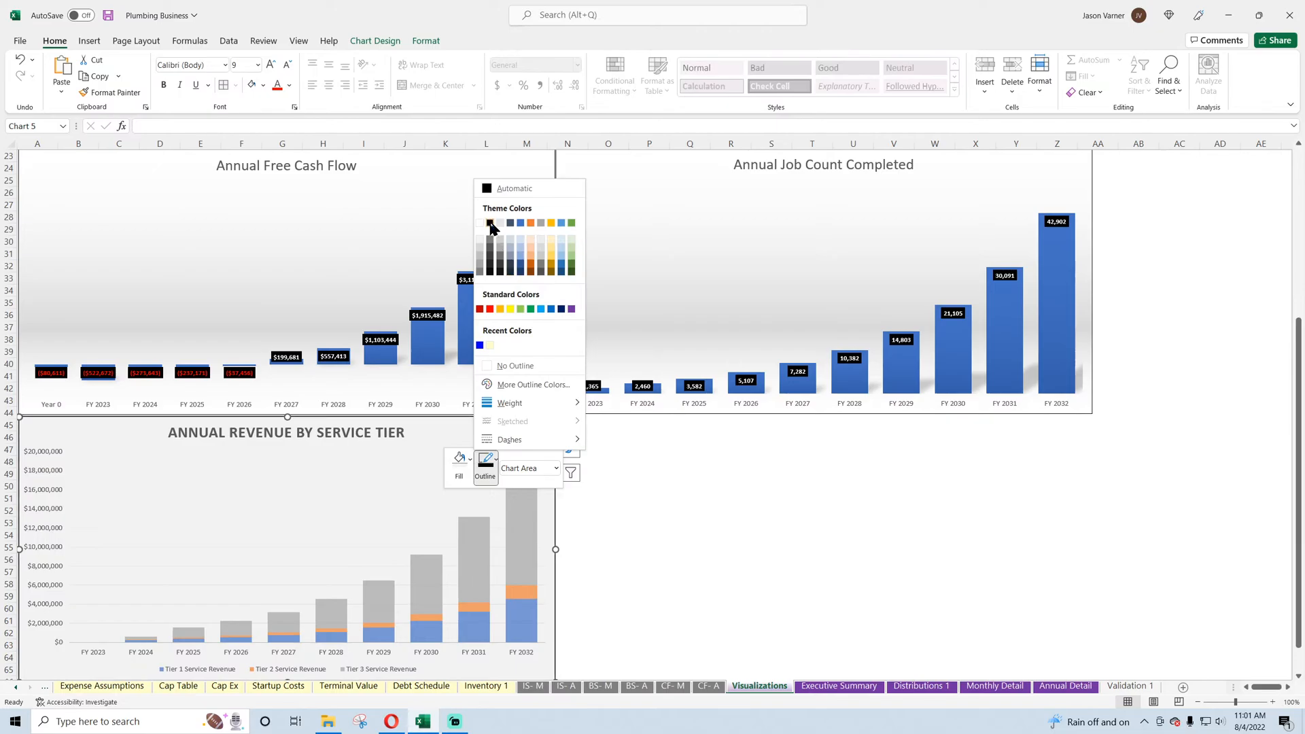
pyautogui.press('Escape')
pyautogui.click(459, 468)
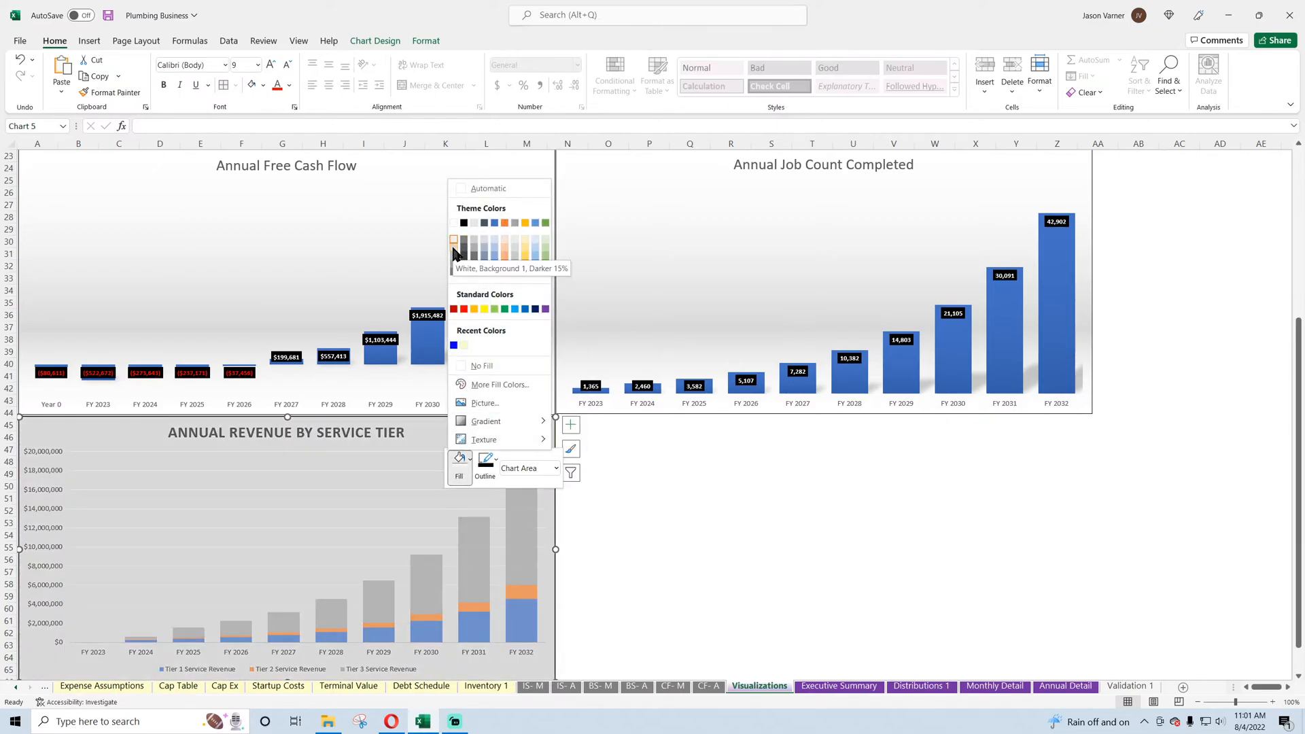
pyautogui.click(454, 244)
pyautogui.click(810, 535)
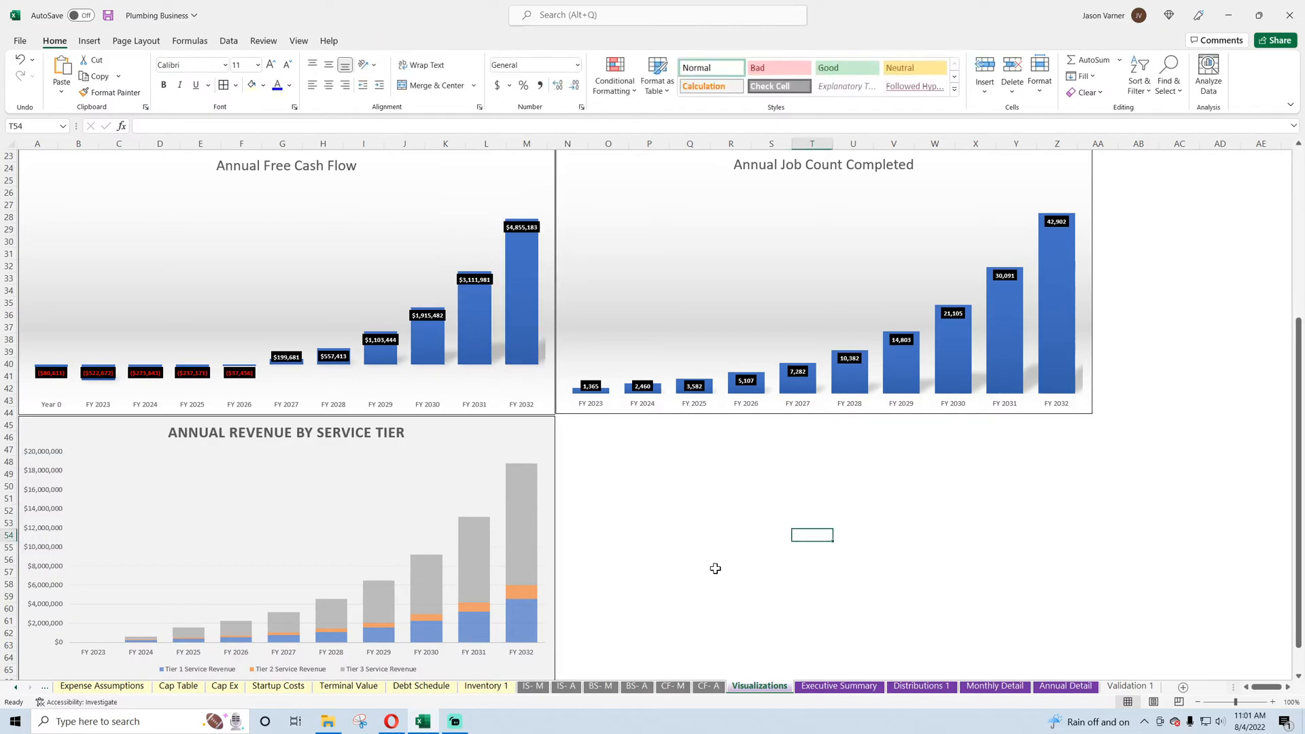
# - Give the Tier 3, Tier 2 and Tier 1 column series in the service tier chart black outlines
pyautogui.scroll(-4, 673, 553)
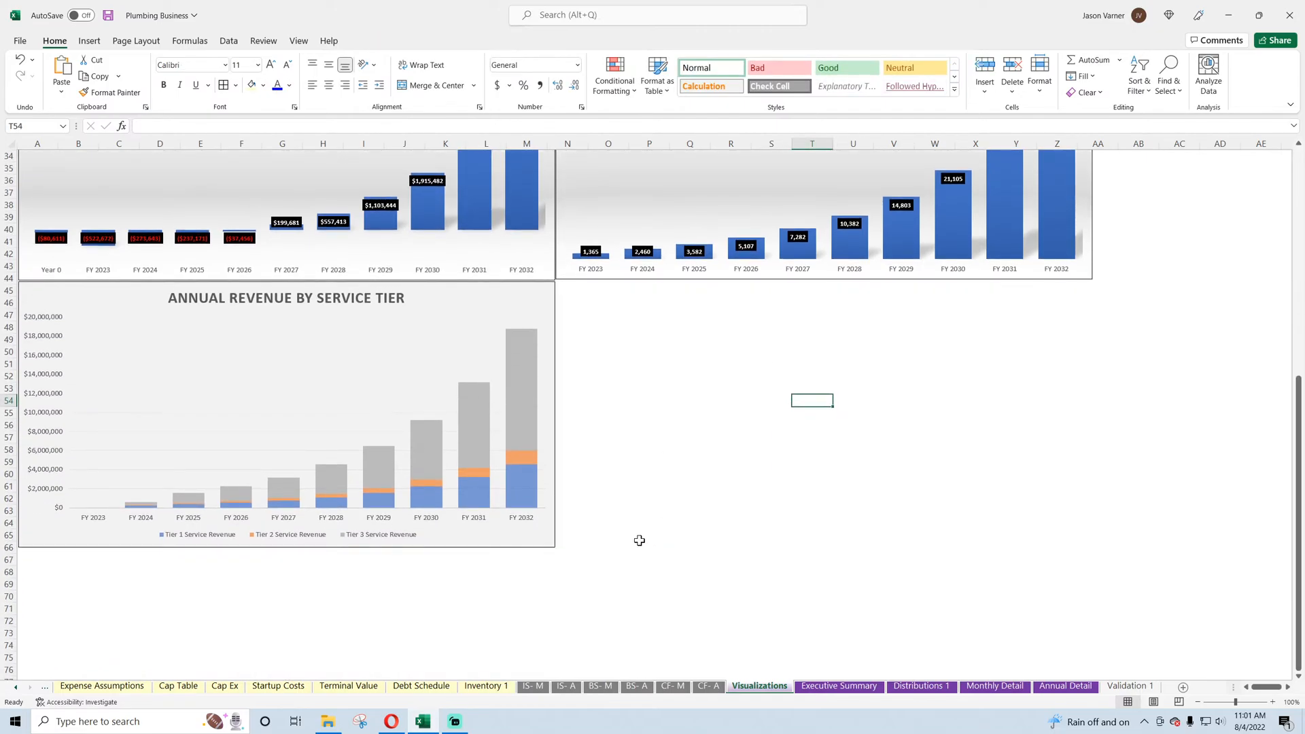
pyautogui.rightClick(518, 366)
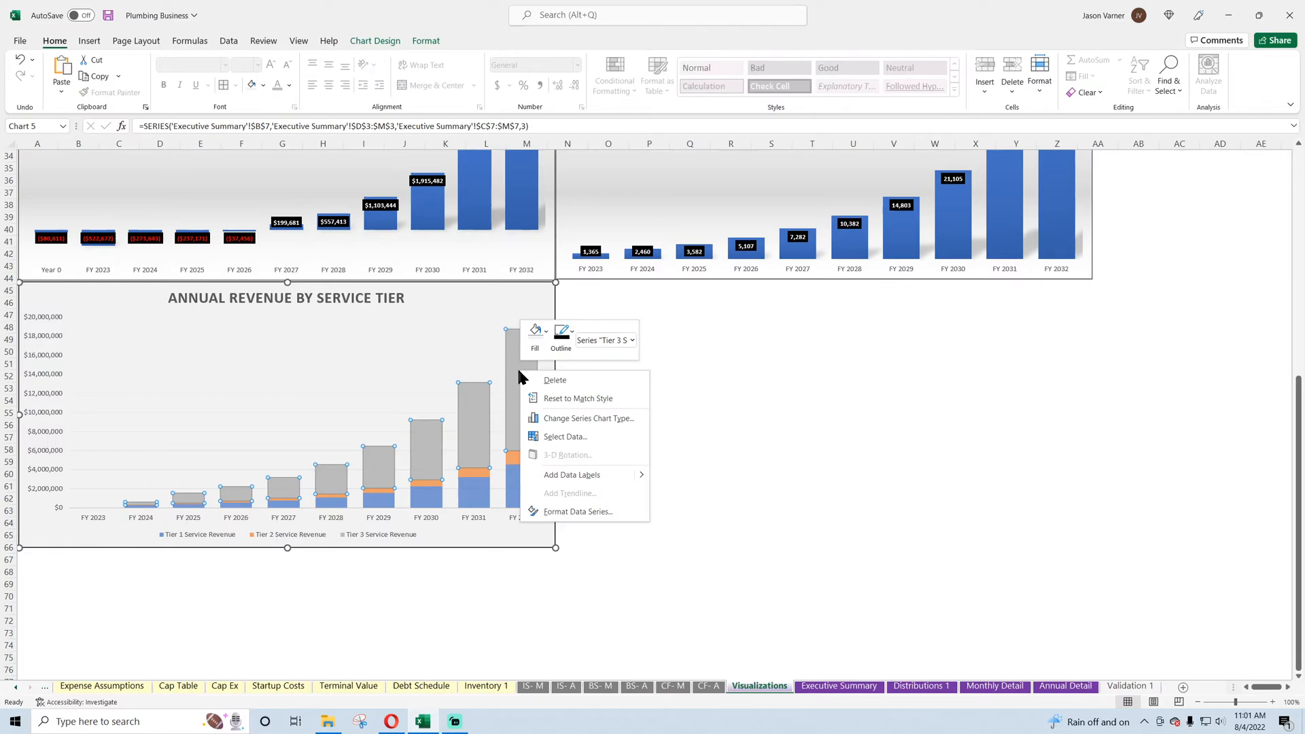
pyautogui.click(562, 334)
pyautogui.click(565, 402)
pyautogui.rightClick(513, 457)
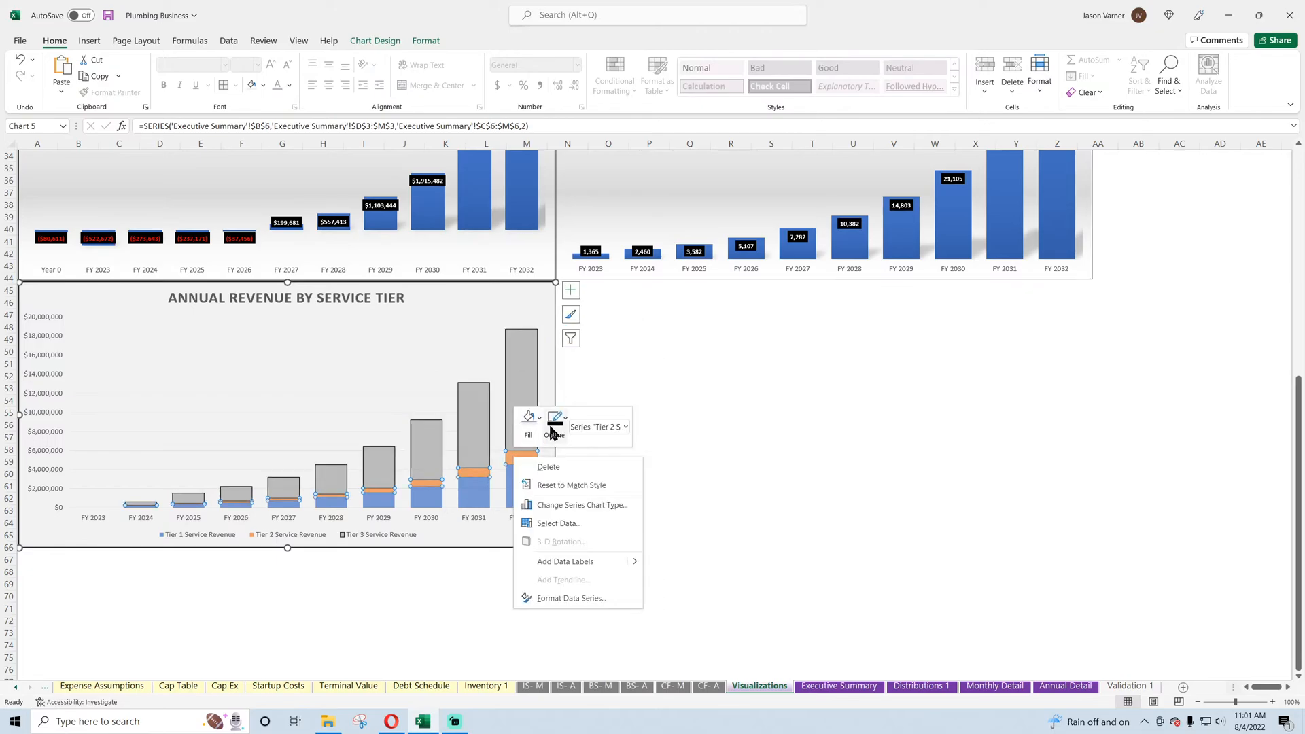
pyautogui.click(554, 421)
pyautogui.click(558, 181)
pyautogui.rightClick(516, 494)
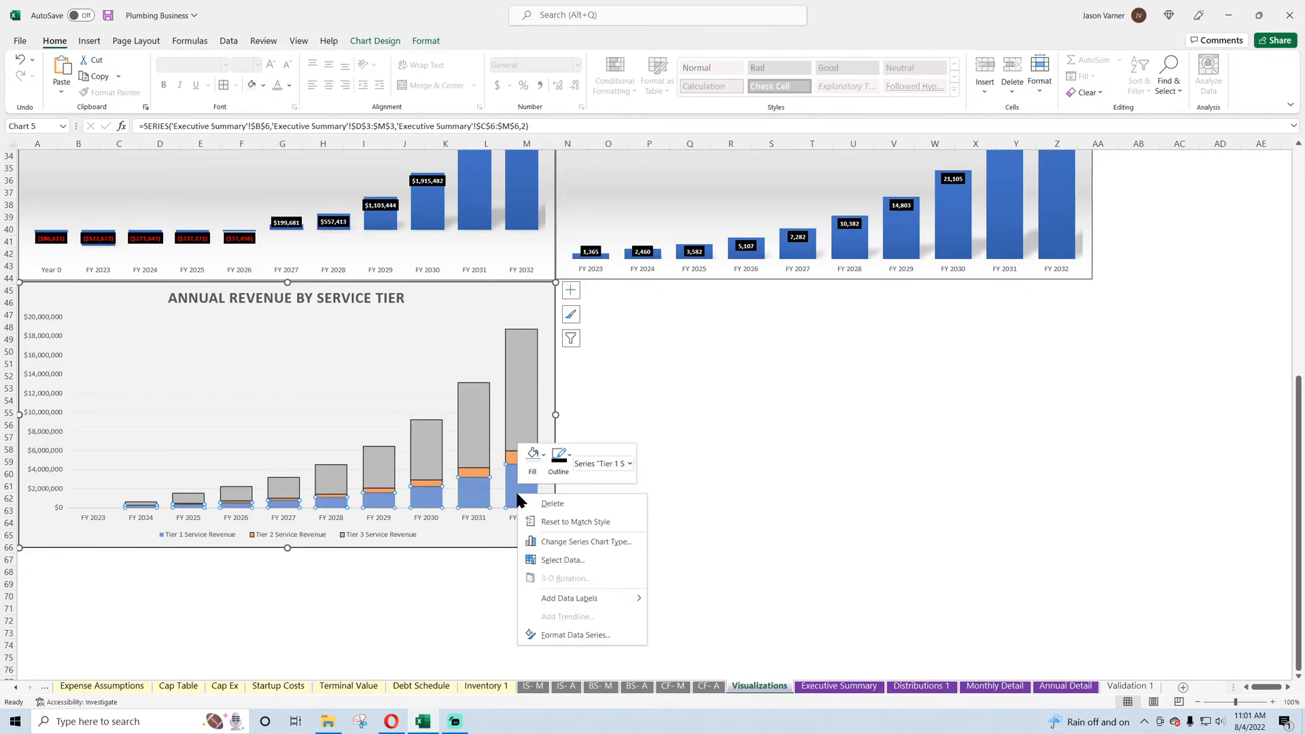
pyautogui.click(558, 462)
pyautogui.click(563, 219)
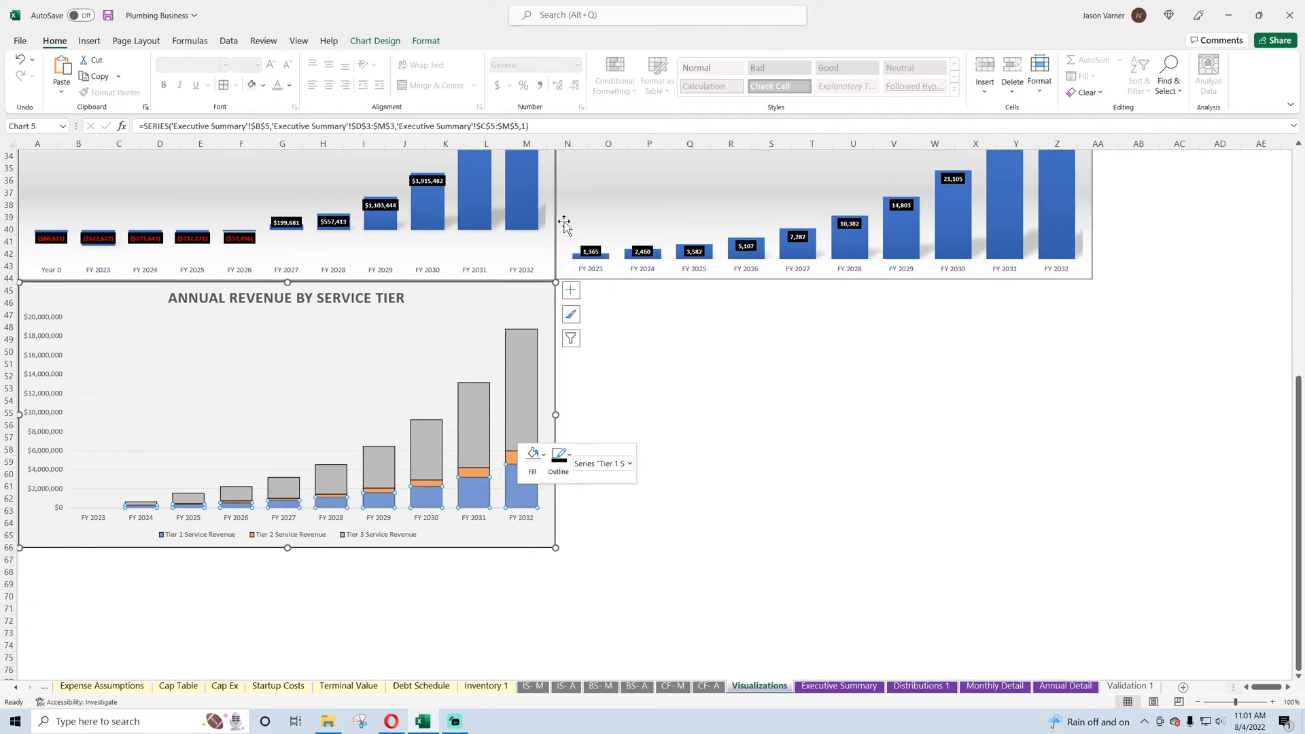
# - Change the fill of the Tier 2 series in the service tier chart to a light gold theme shade
pyautogui.rightClick(516, 459)
pyautogui.click(532, 423)
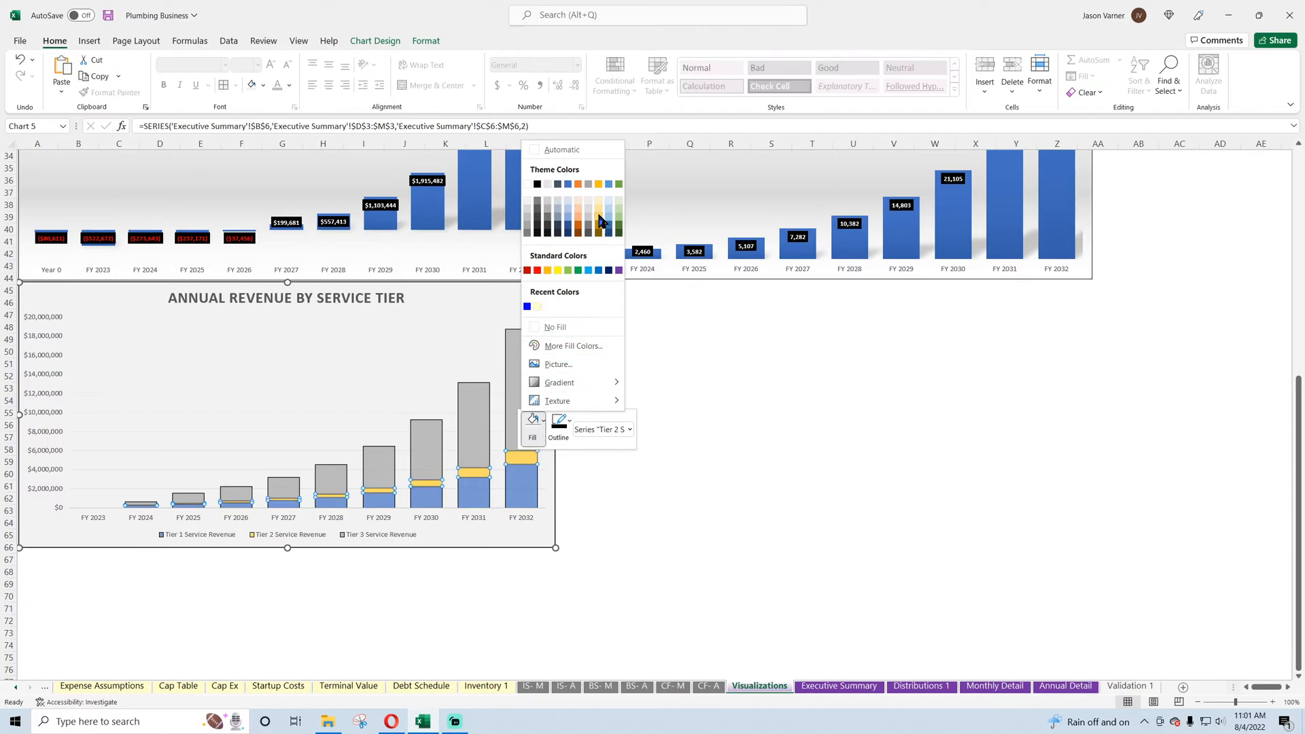
pyautogui.click(600, 215)
pyautogui.click(786, 351)
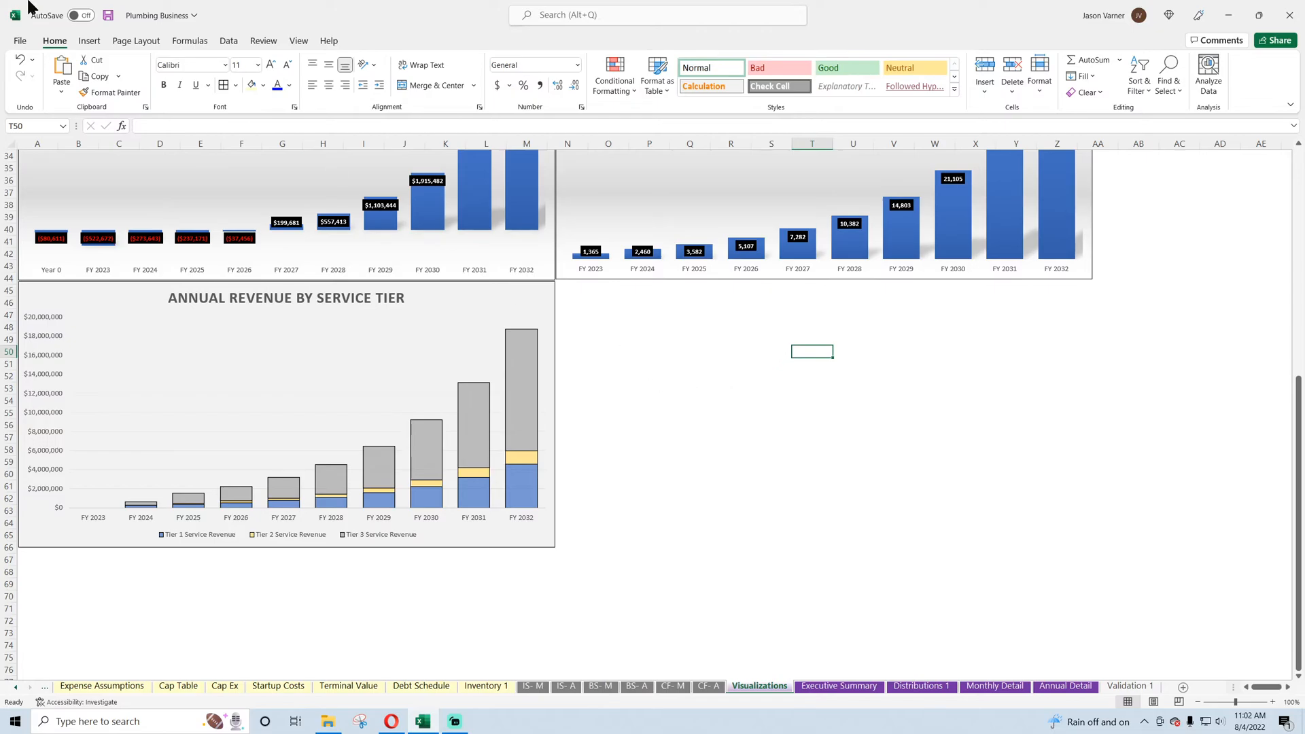
# - Save the workbook and look over the charts on the Visualizations sheet
pyautogui.click(107, 15)
pyautogui.click(784, 429)
pyautogui.scroll(10, 681, 414)
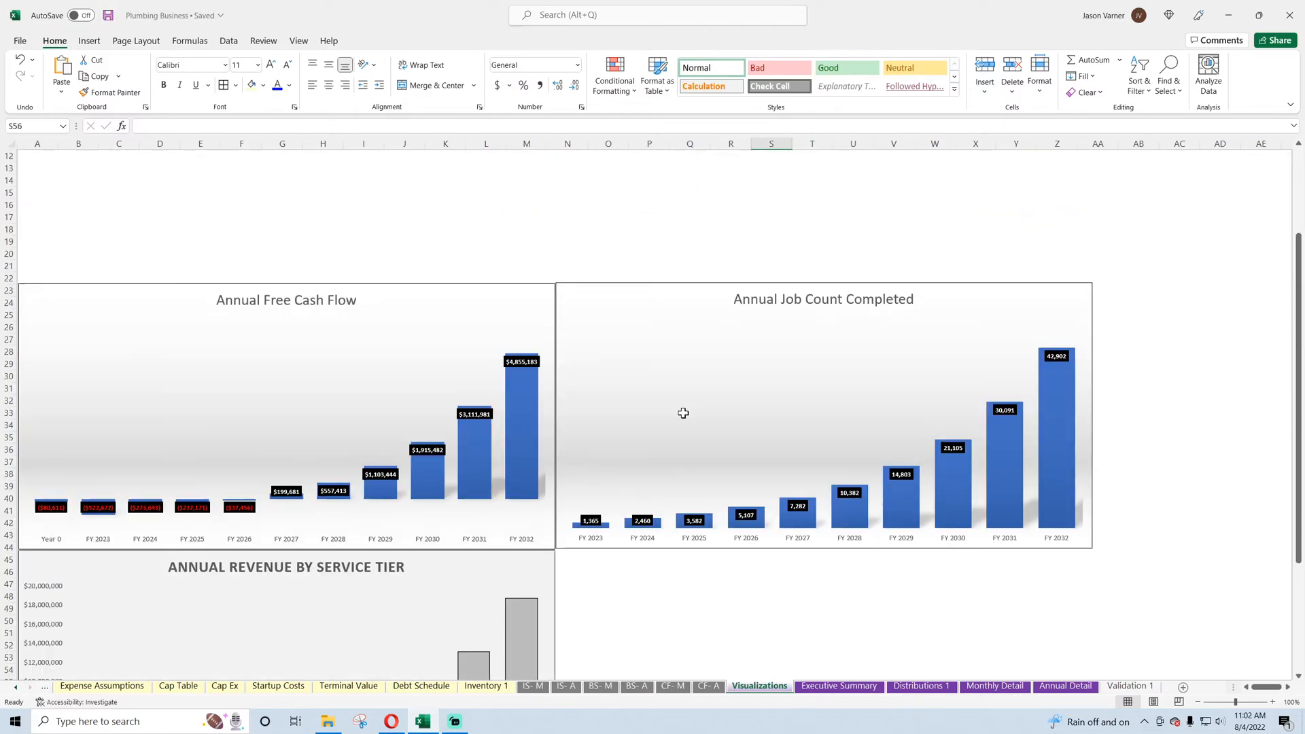
pyautogui.scroll(-8, 579, 399)
pyautogui.scroll(-2, 579, 395)
# - Duplicate the service tier chart and place the copy beside the original, directly below the Annual Job Count Completed chart
pyautogui.click(431, 298)
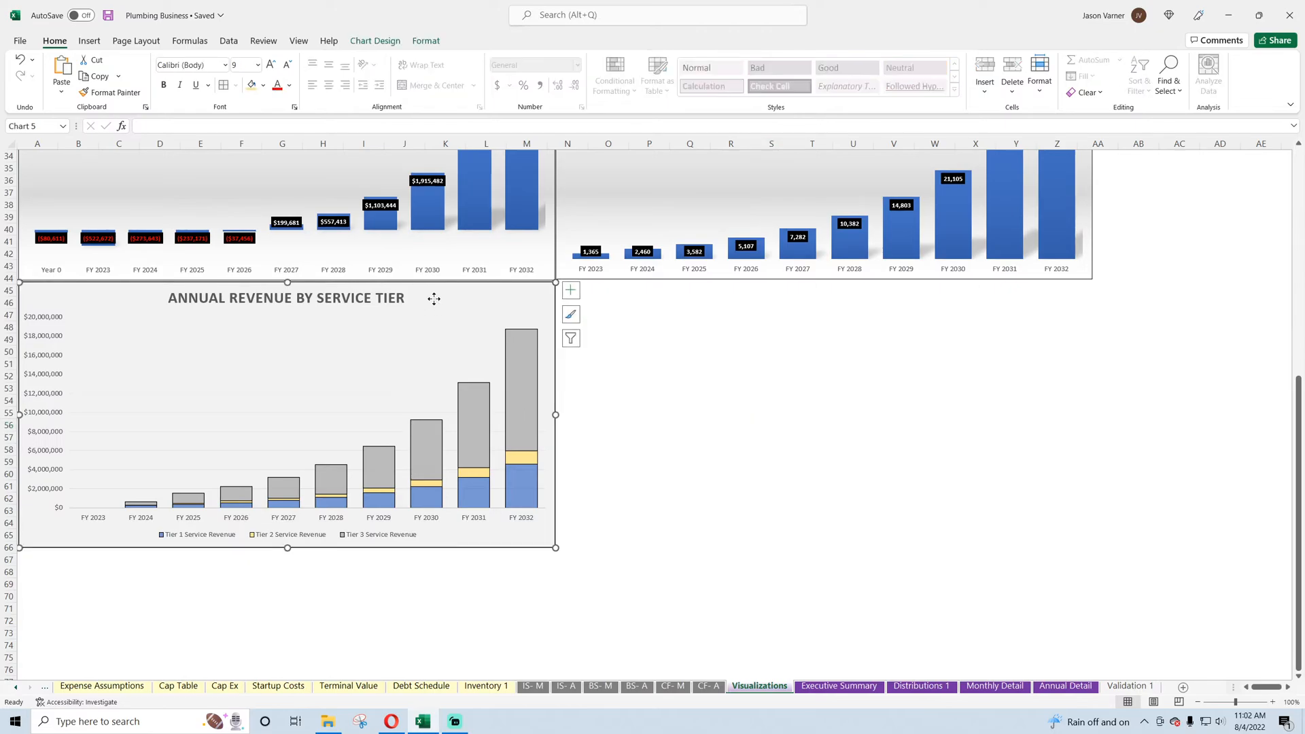
pyautogui.rightClick(430, 299)
pyautogui.rightClick(699, 351)
pyautogui.click(729, 410)
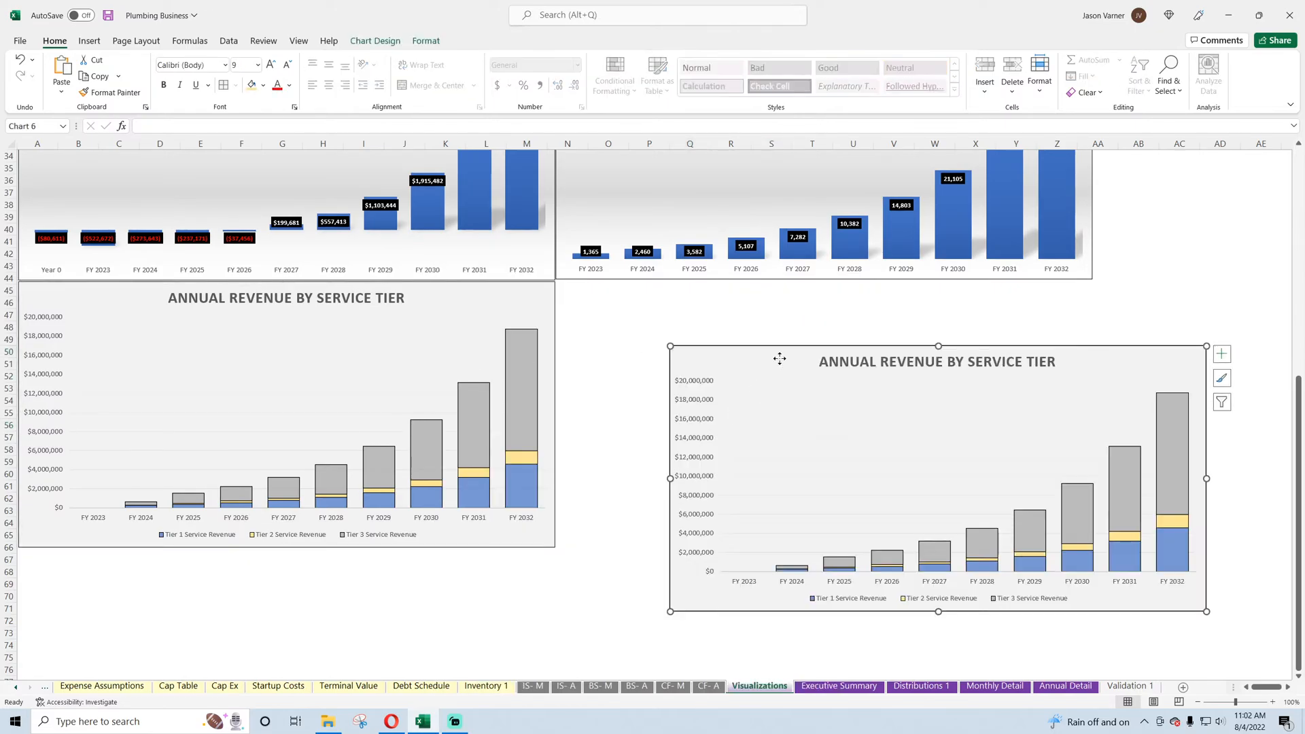
pyautogui.moveTo(778, 358); pyautogui.dragTo(666, 295)
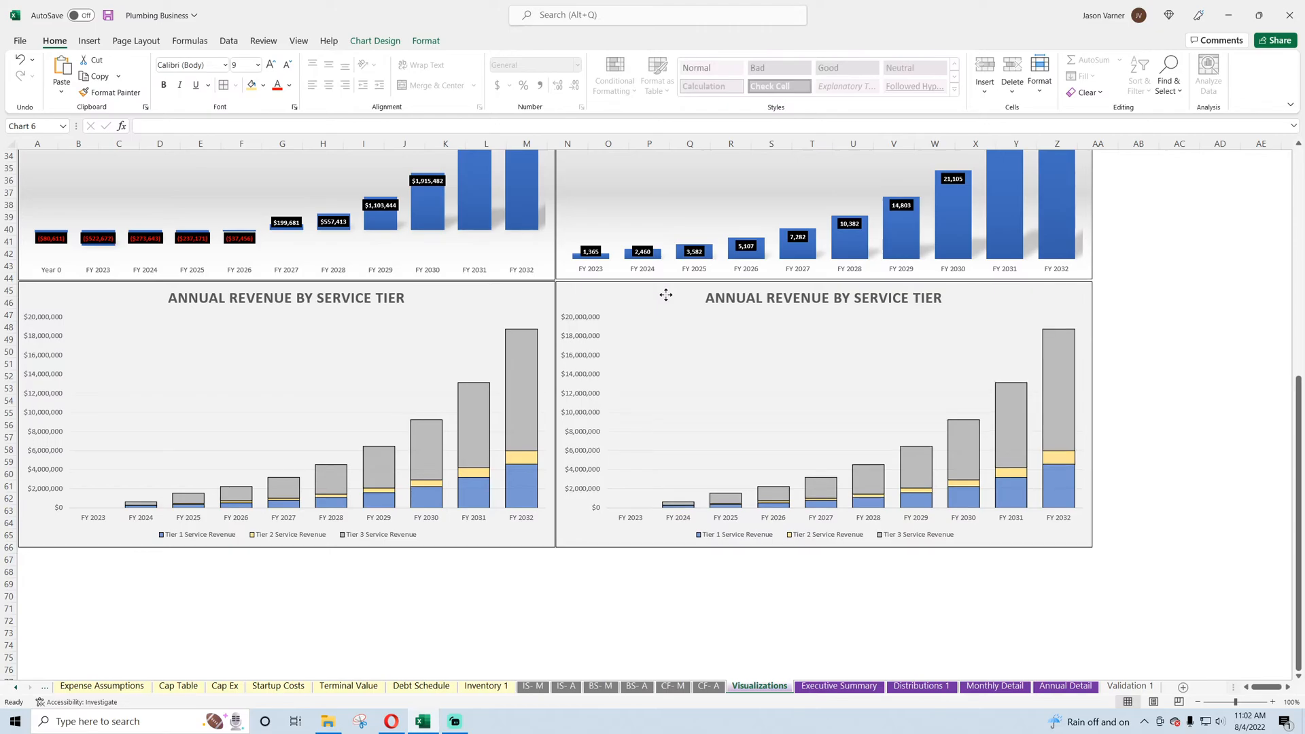
# - Nudge the Annual Job Count Completed chart slightly to line it up with the surrounding charts, and check the layout
pyautogui.scroll(11, 665, 295)
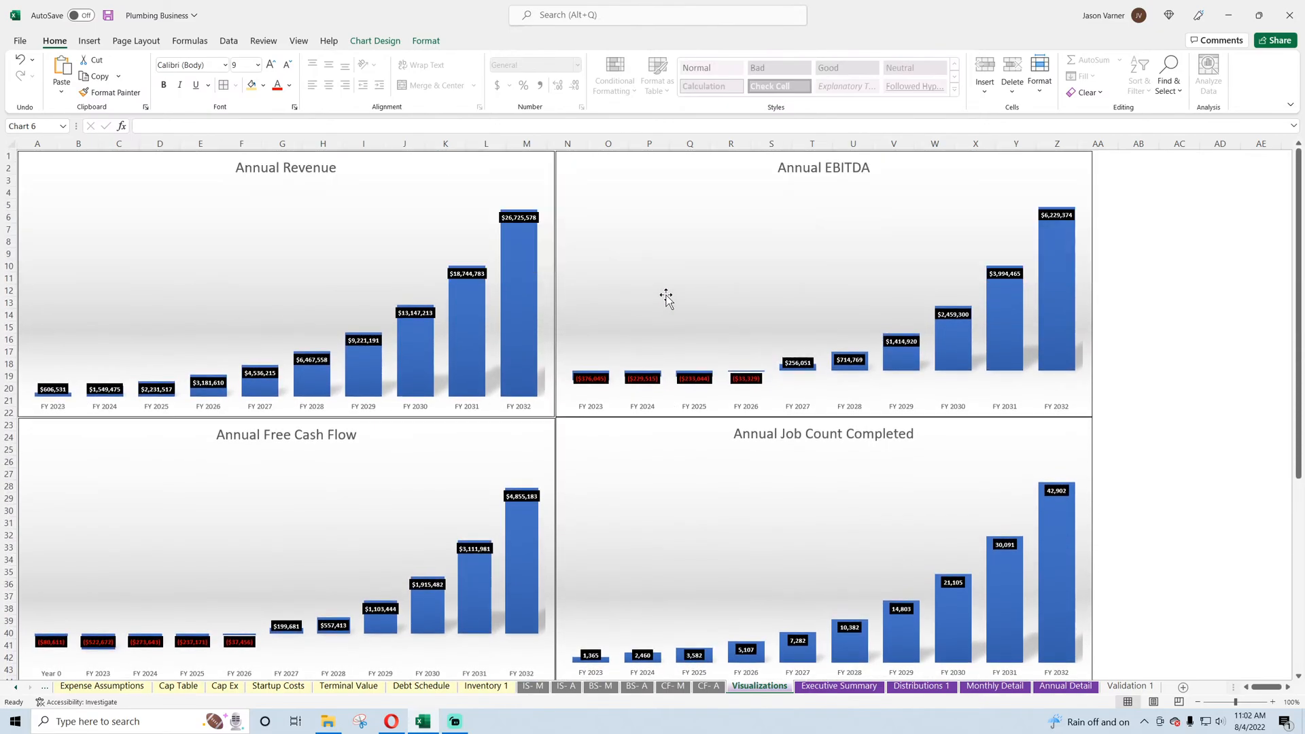
pyautogui.scroll(-4, 666, 296)
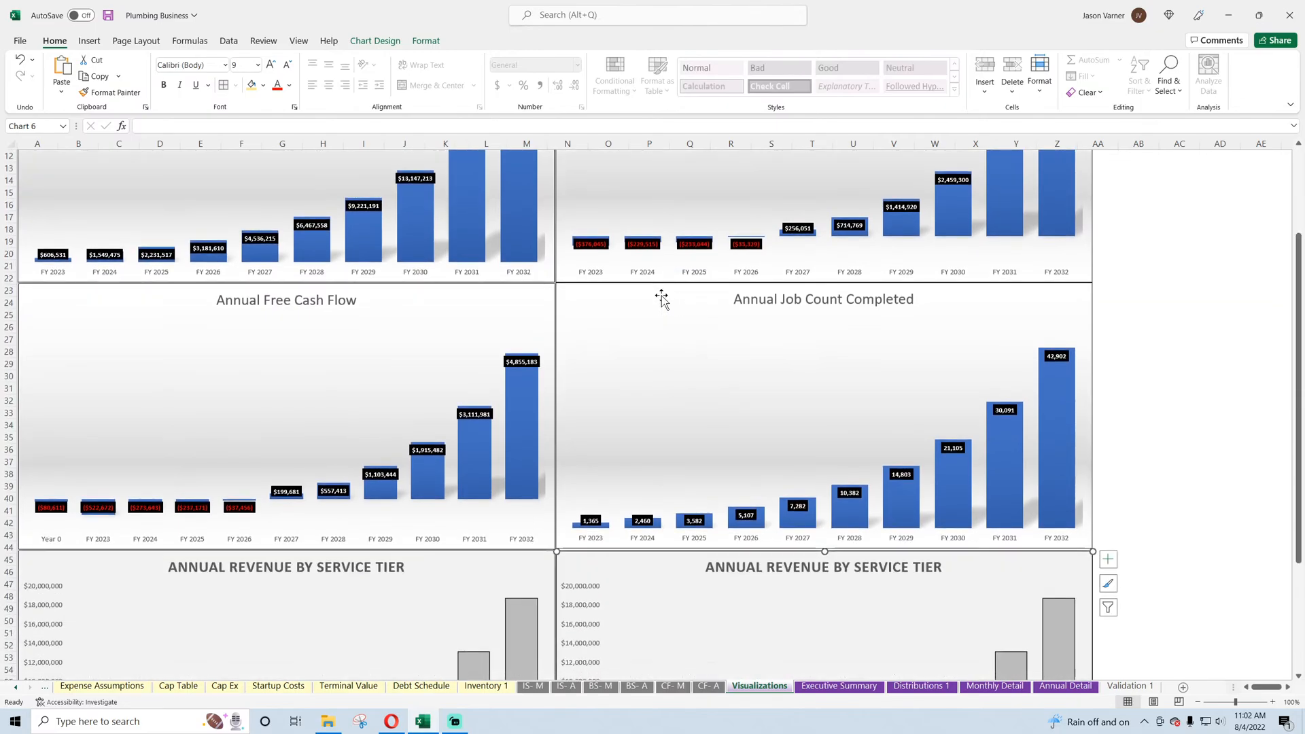
pyautogui.click(585, 293)
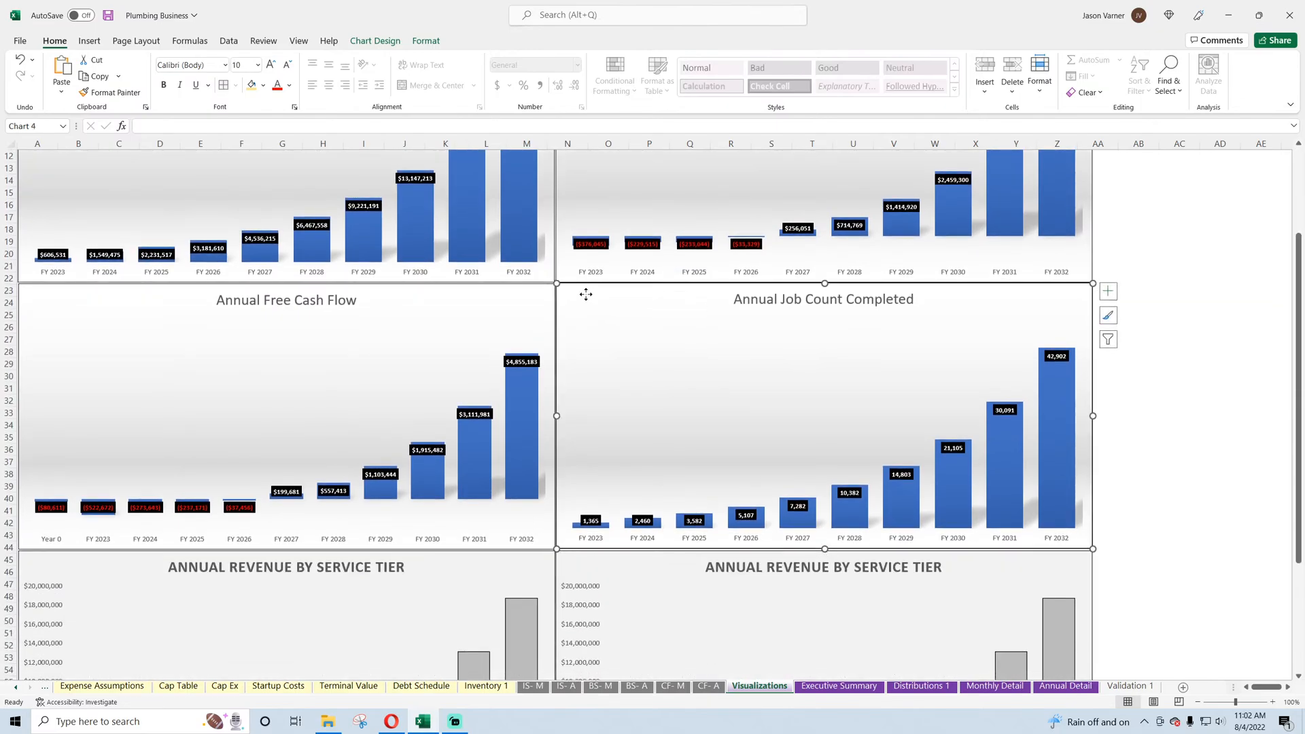
pyautogui.moveTo(586, 293); pyautogui.dragTo(585, 294)
pyautogui.click(1261, 413)
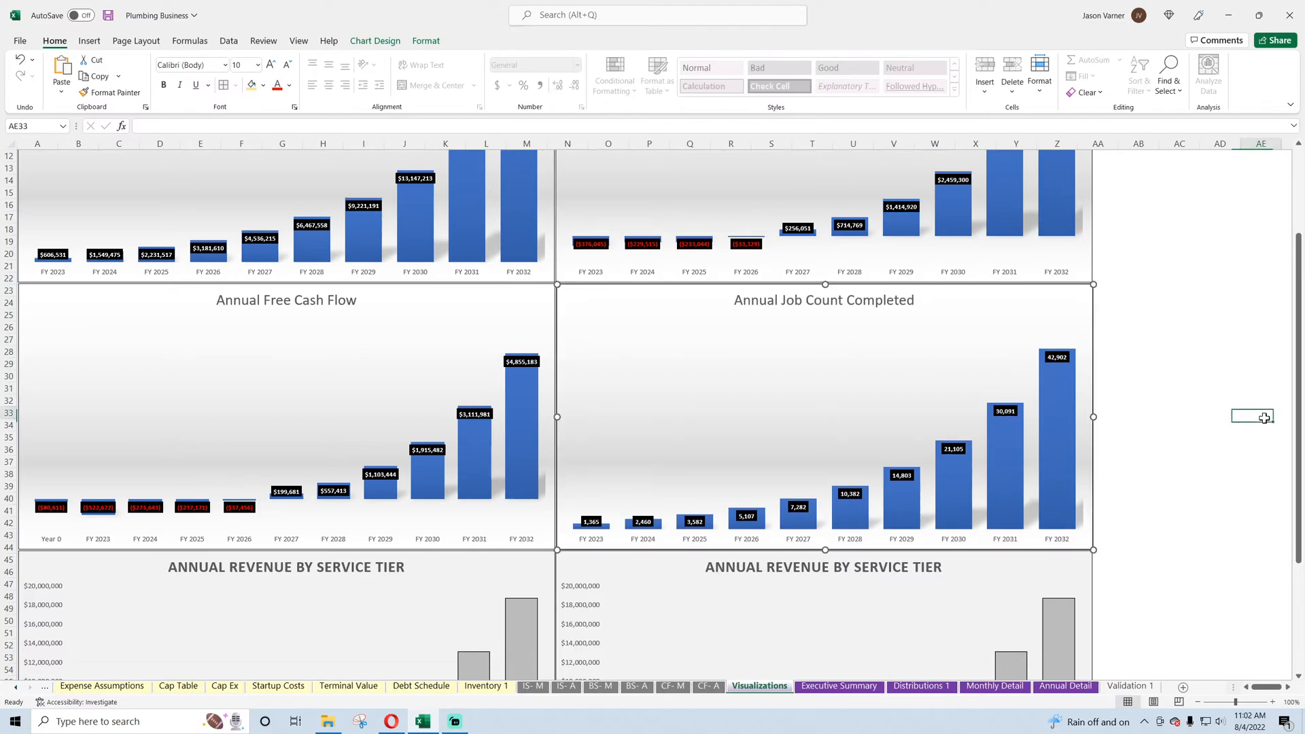
pyautogui.scroll(-4, 1149, 391)
pyautogui.scroll(-4, 1148, 391)
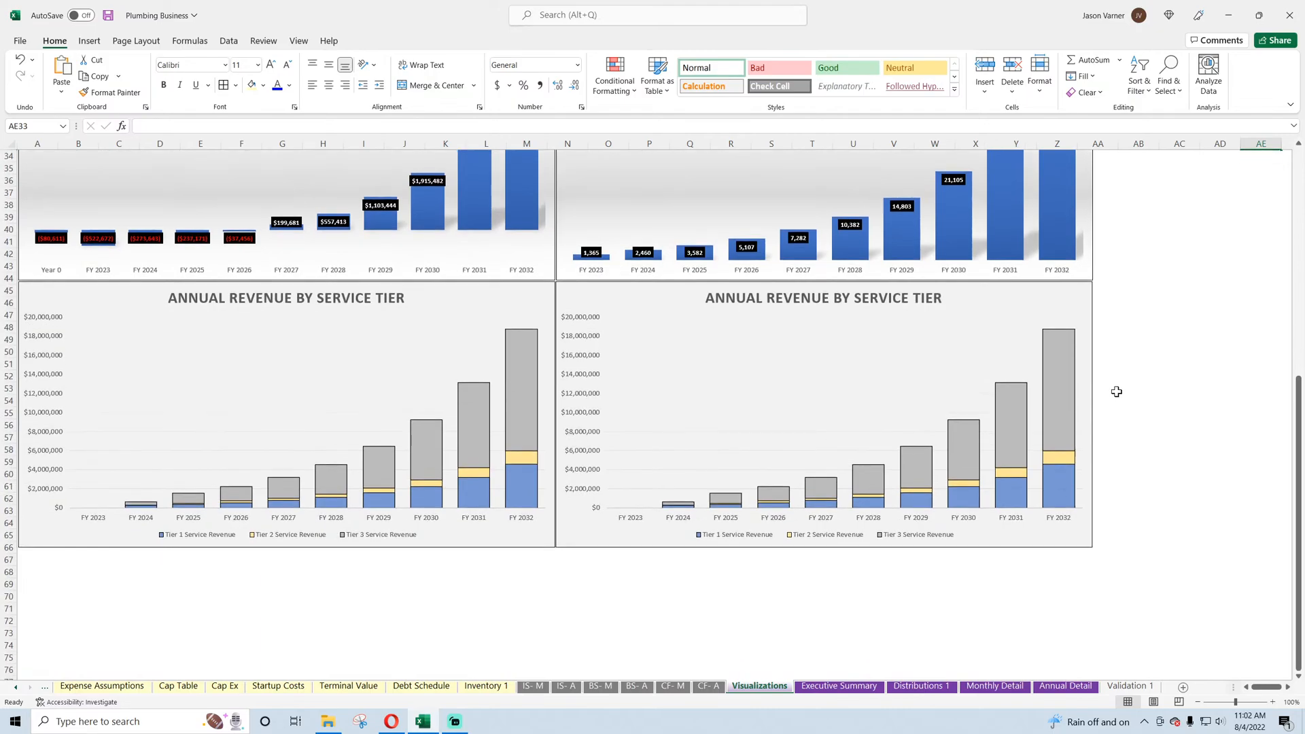
pyautogui.scroll(12, 731, 370)
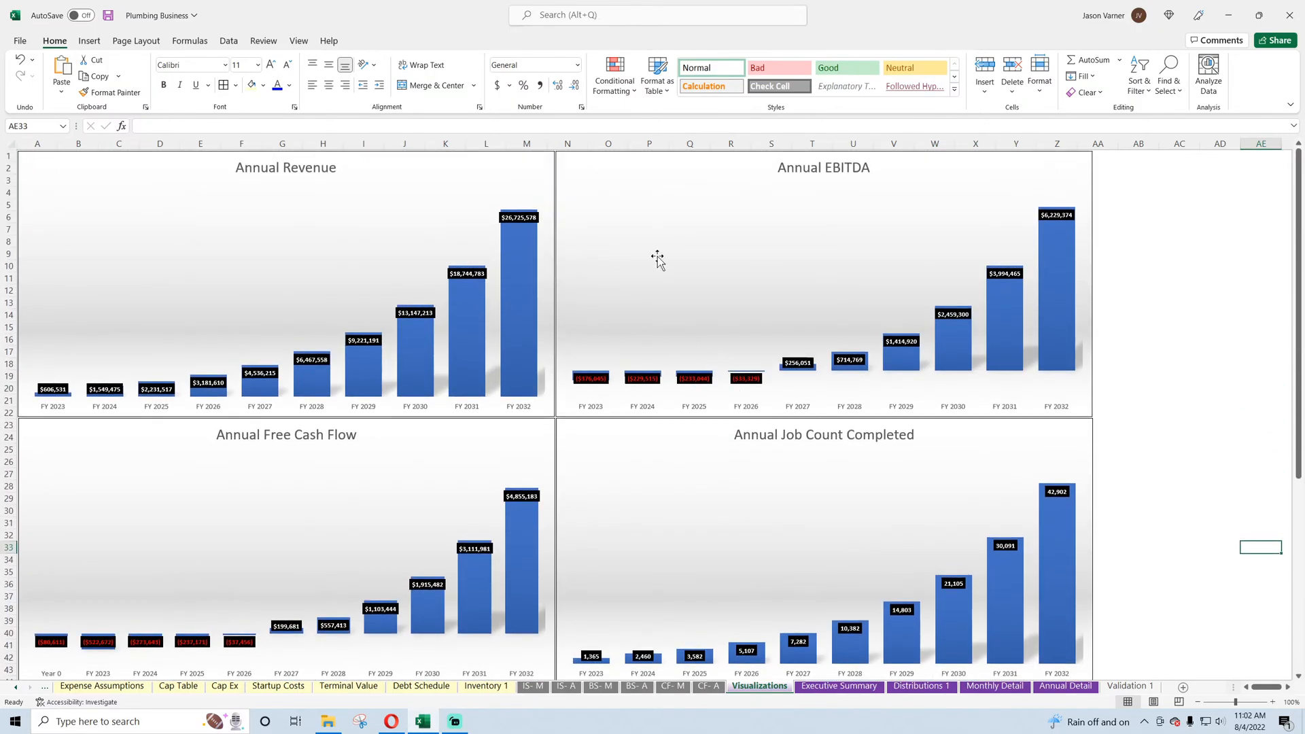
# - Remove the copied chart's three revenue series and use the tier job counts in 'Annual Detail'!$E$8:$N$10 as its data range
pyautogui.scroll(-11, 704, 262)
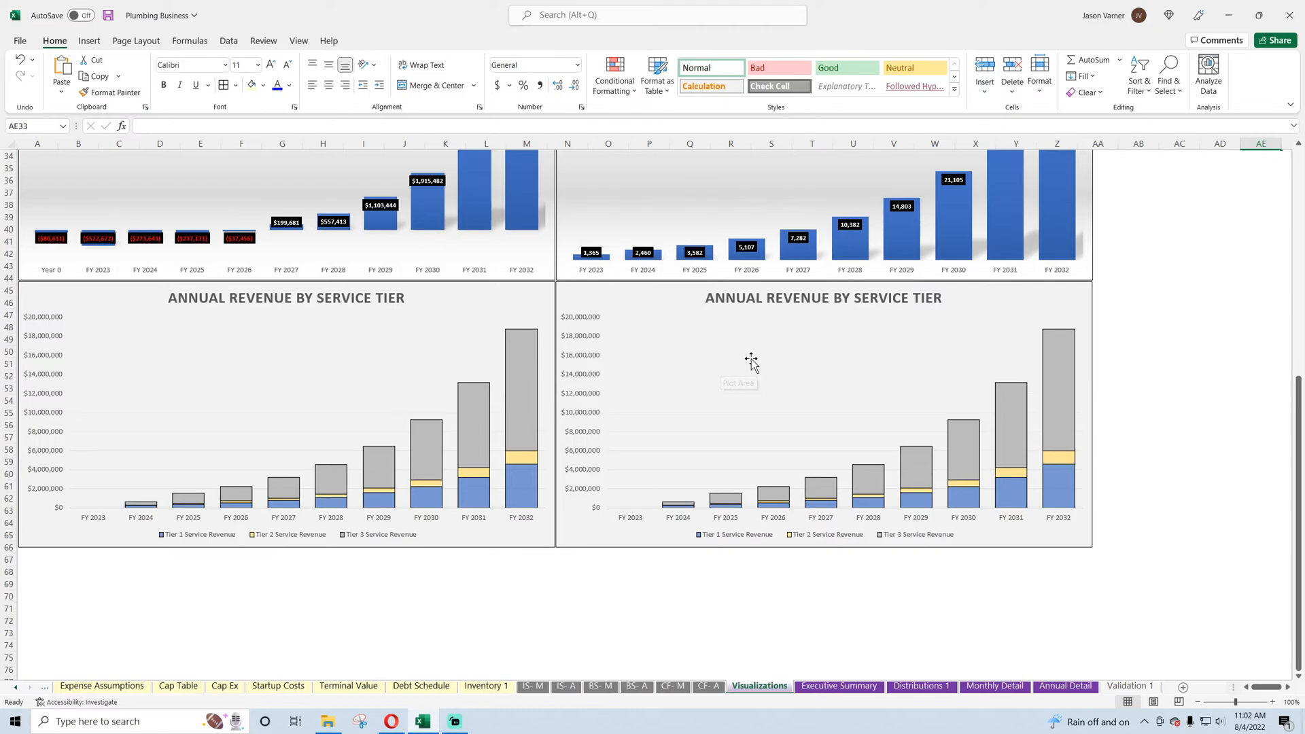
pyautogui.rightClick(750, 361)
pyautogui.click(801, 443)
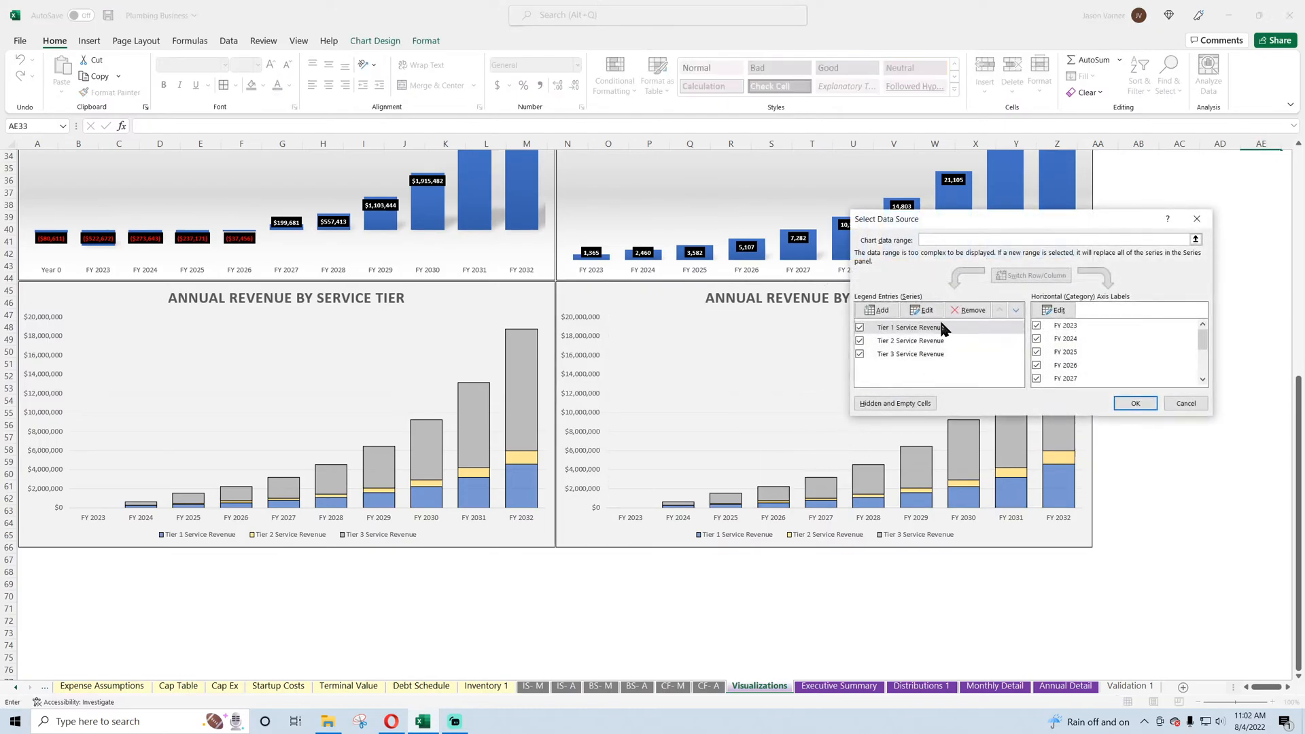
pyautogui.click(976, 310)
pyautogui.click(976, 310)
pyautogui.click(976, 310)
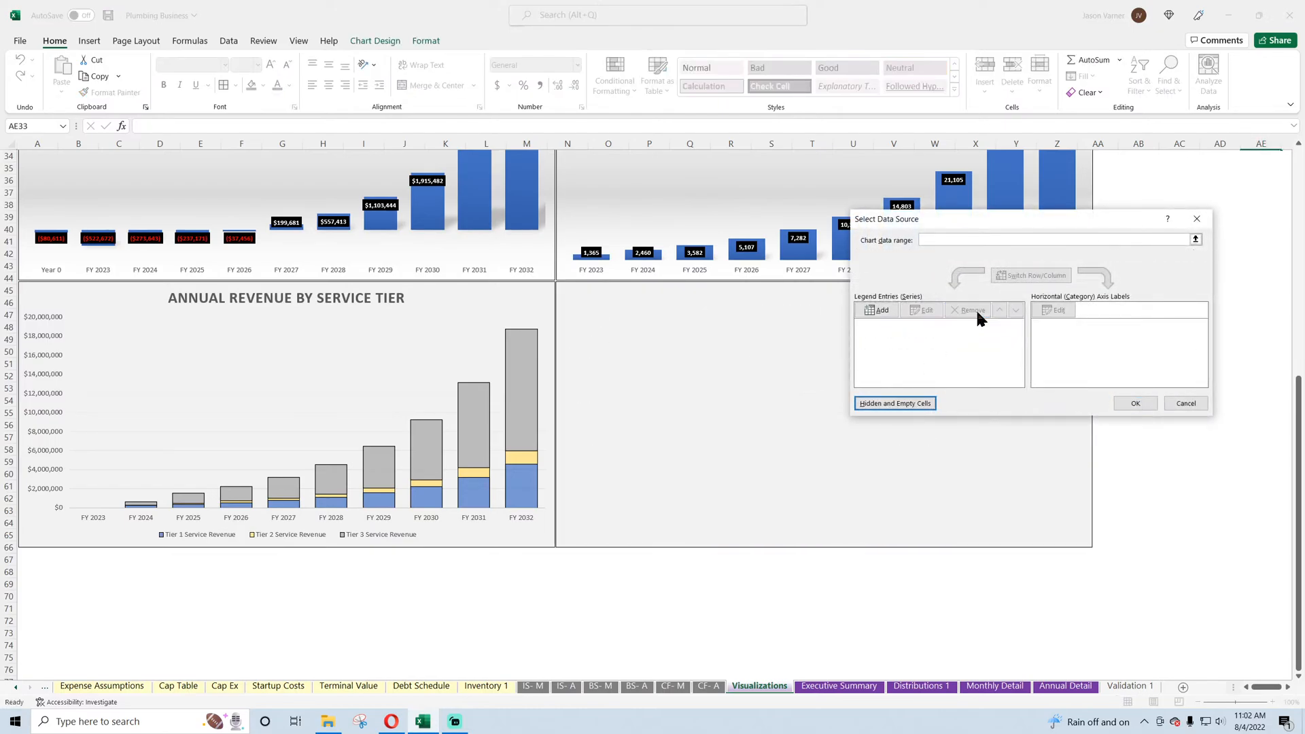
pyautogui.click(1067, 685)
pyautogui.moveTo(368, 247); pyautogui.dragTo(992, 263)
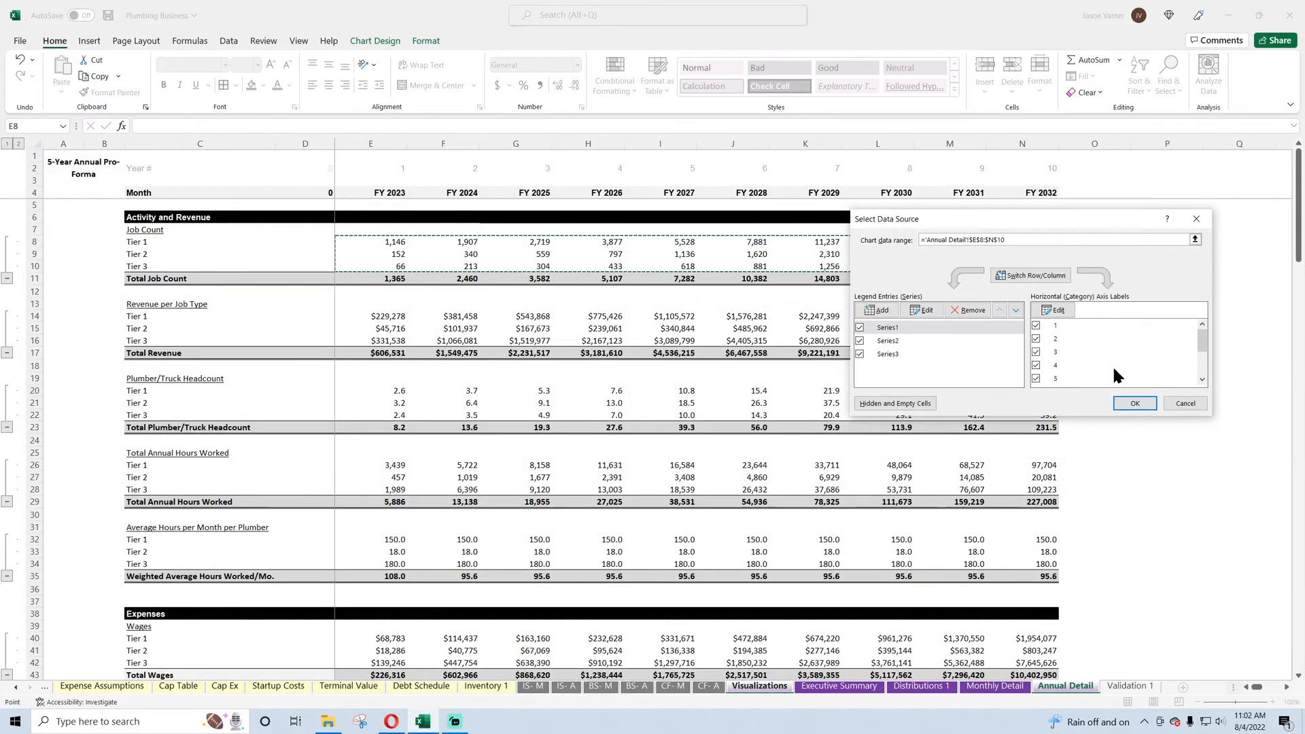
# - Set the copied chart's horizontal axis labels to the fiscal years in 'Annual Detail'!$E$4:$N$4 and apply the data source changes
pyautogui.click(1062, 304)
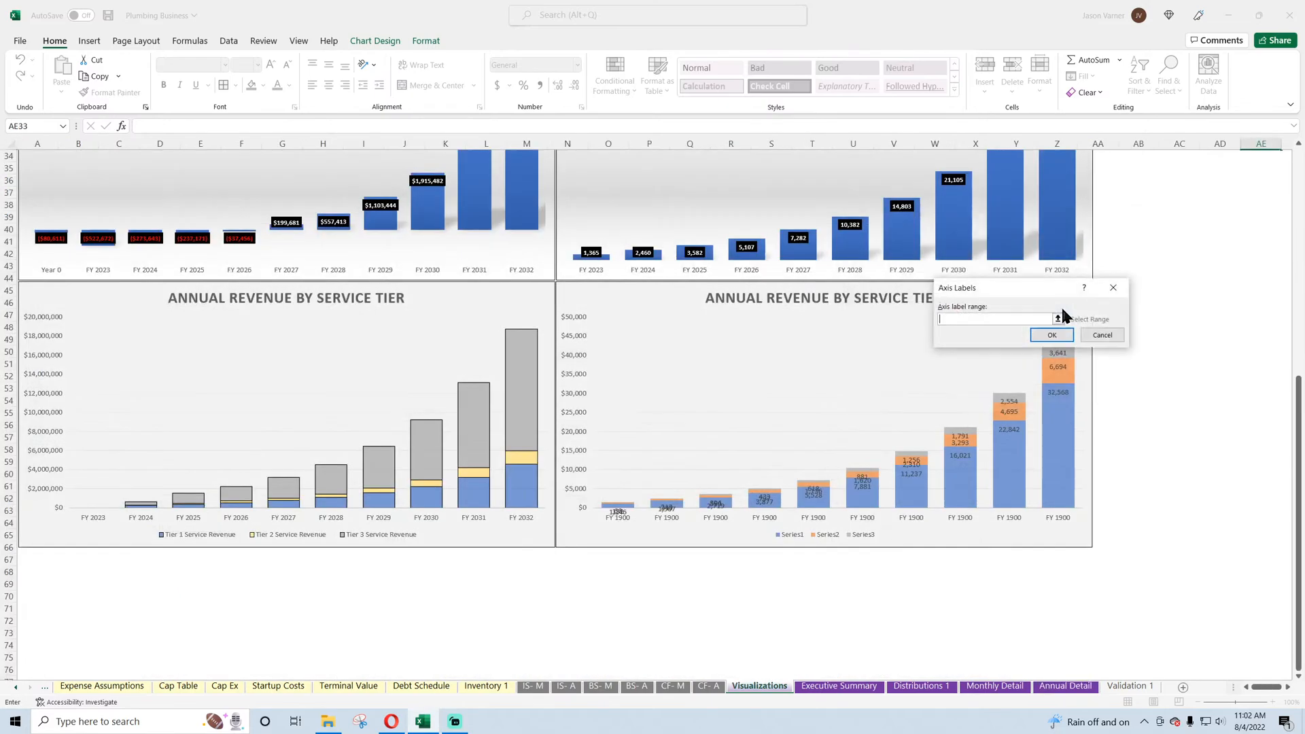
pyautogui.click(1054, 688)
pyautogui.moveTo(378, 193); pyautogui.dragTo(1047, 193)
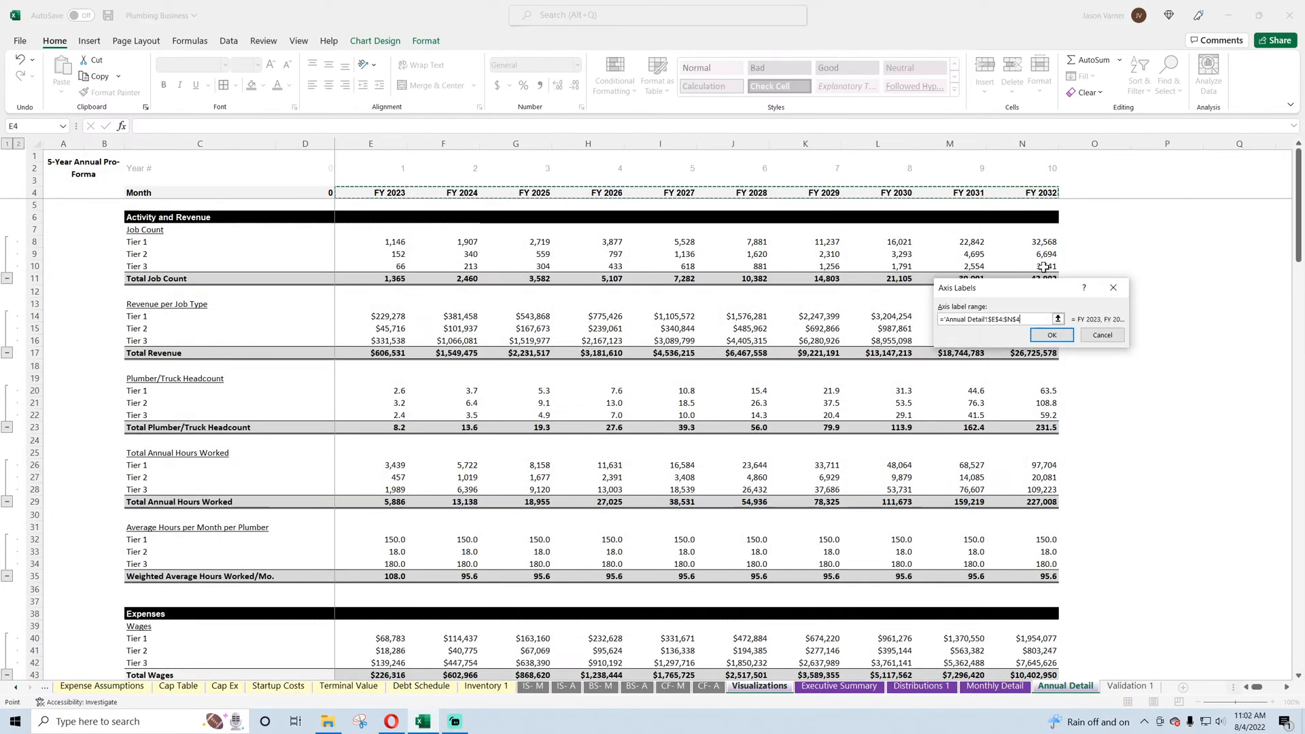
pyautogui.click(1053, 335)
pyautogui.click(1142, 403)
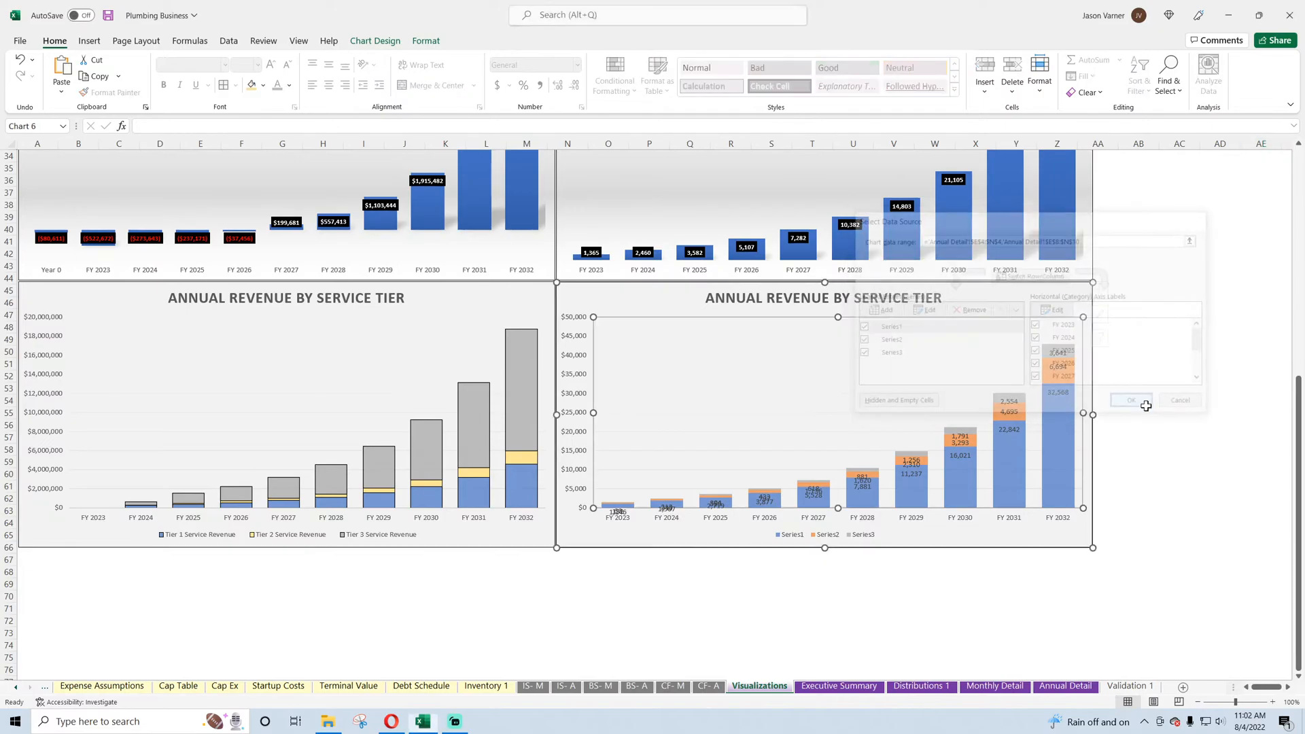
# - Delete the data labels from all three series in the copied chart
pyautogui.rightClick(1064, 359)
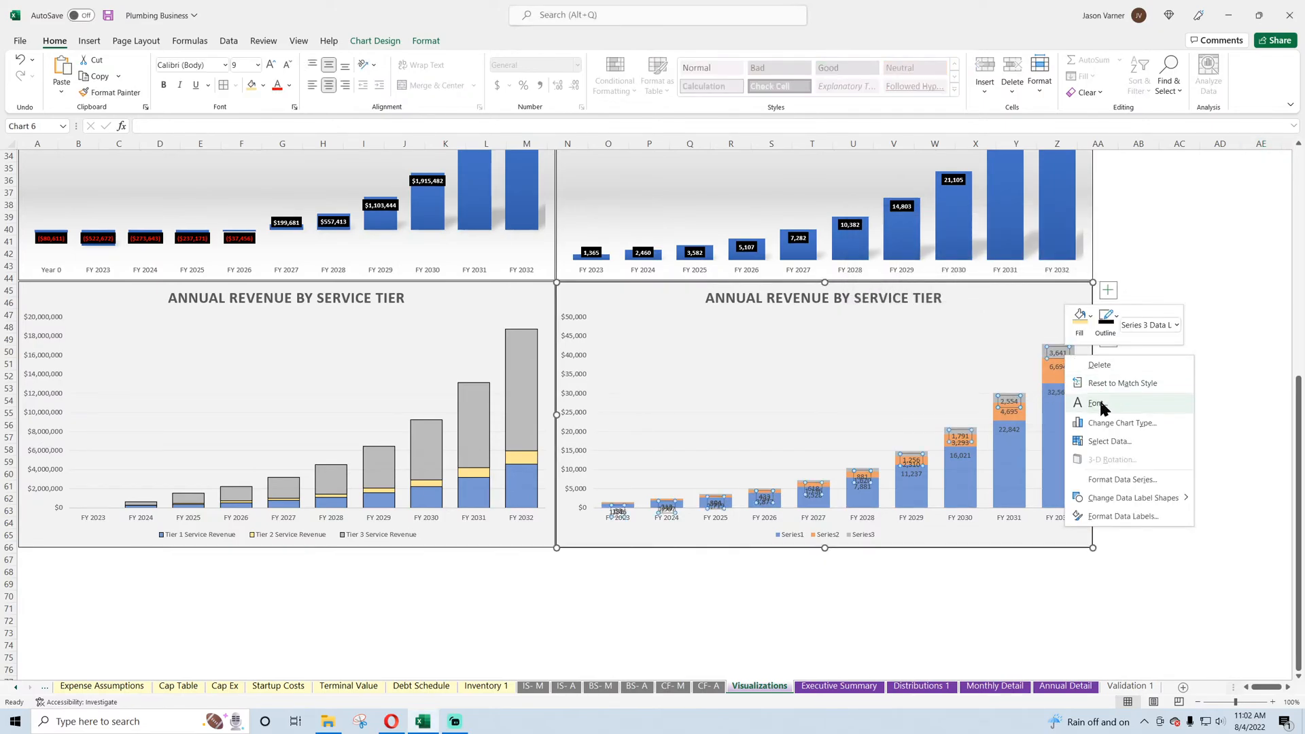
pyautogui.click(969, 615)
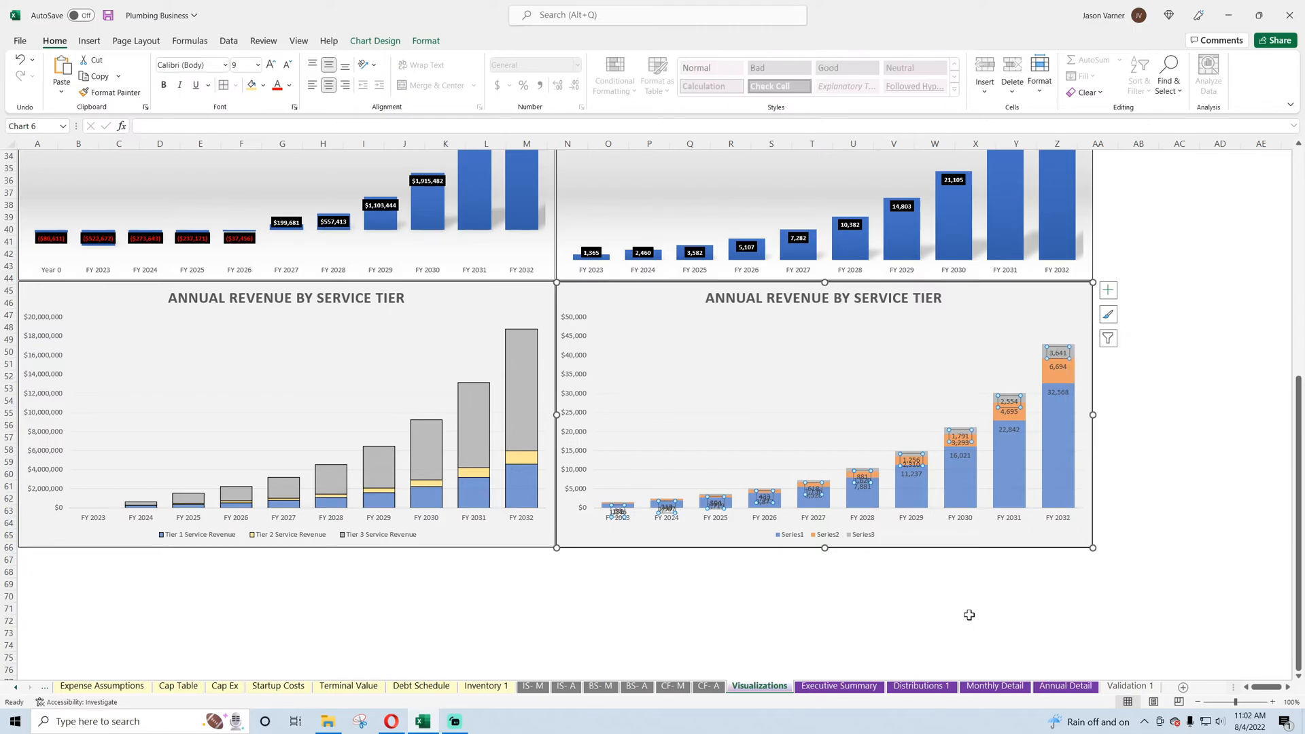
pyautogui.rightClick(1071, 383)
pyautogui.click(1068, 374)
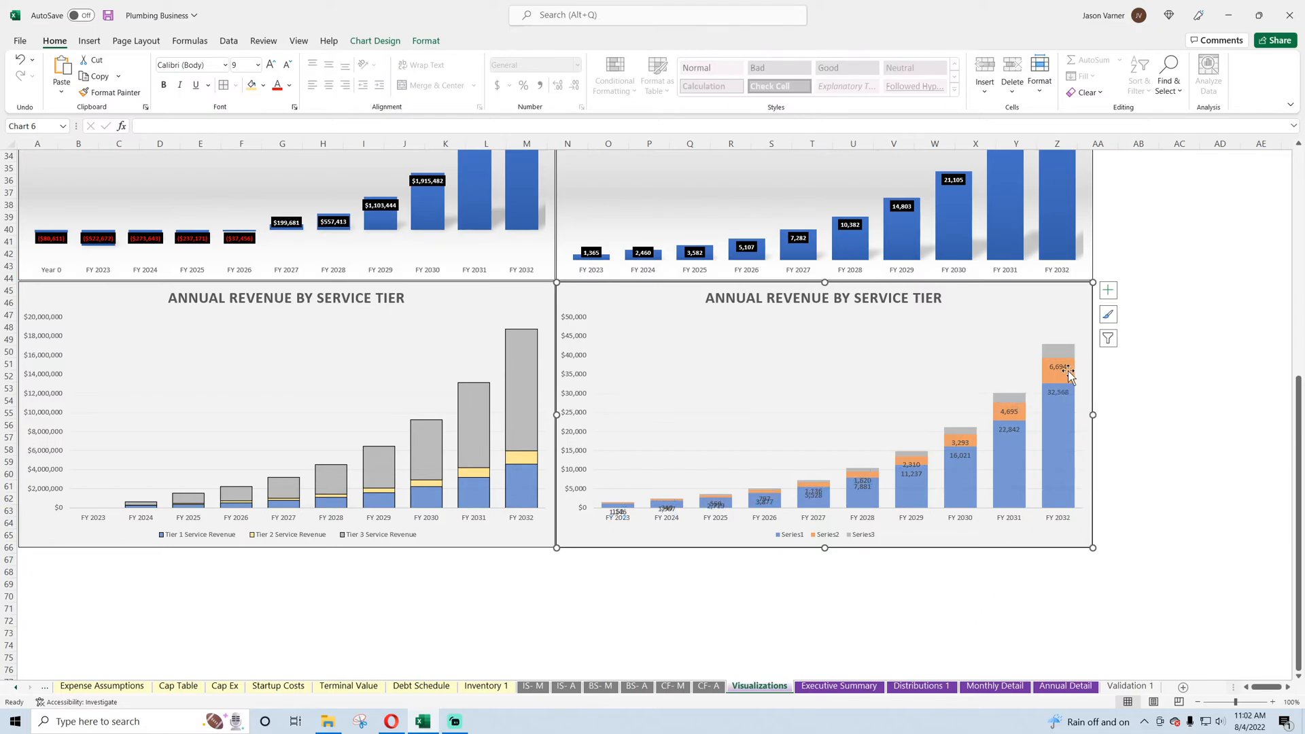
pyautogui.rightClick(1063, 370)
pyautogui.click(1085, 376)
pyautogui.rightClick(1066, 393)
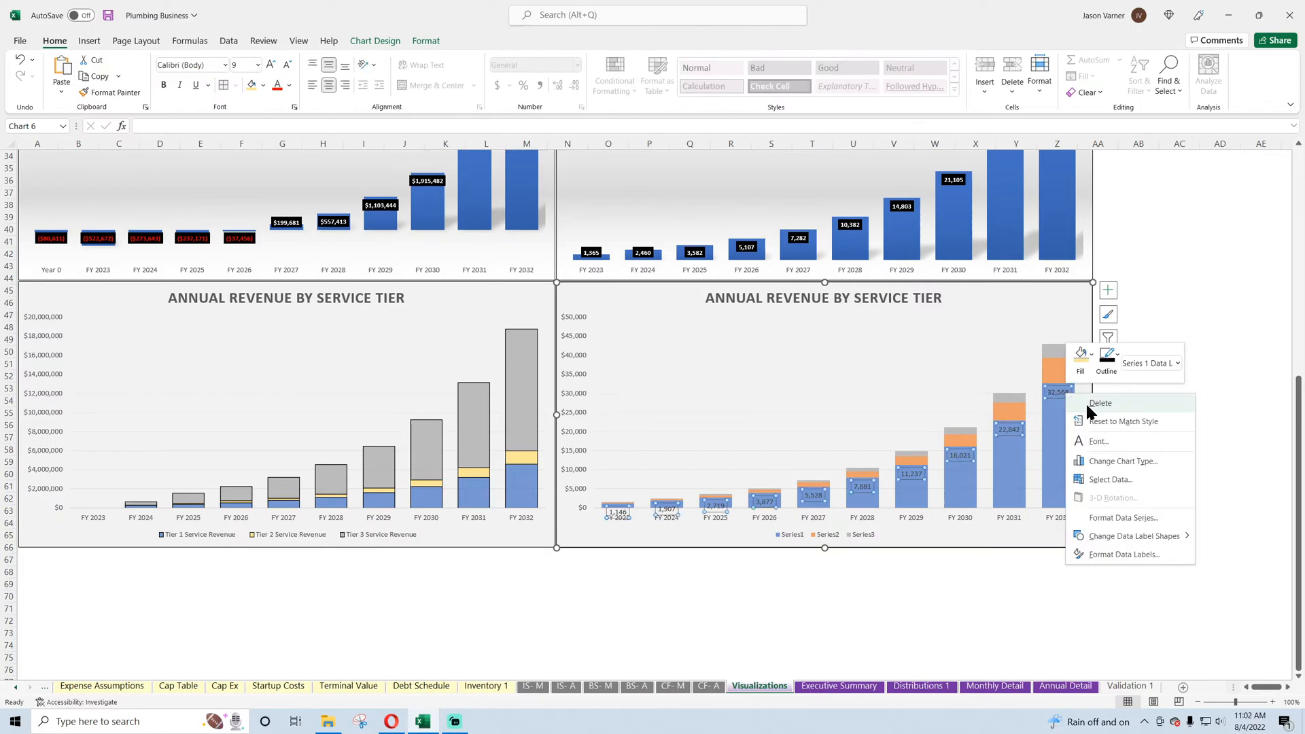
pyautogui.click(1086, 400)
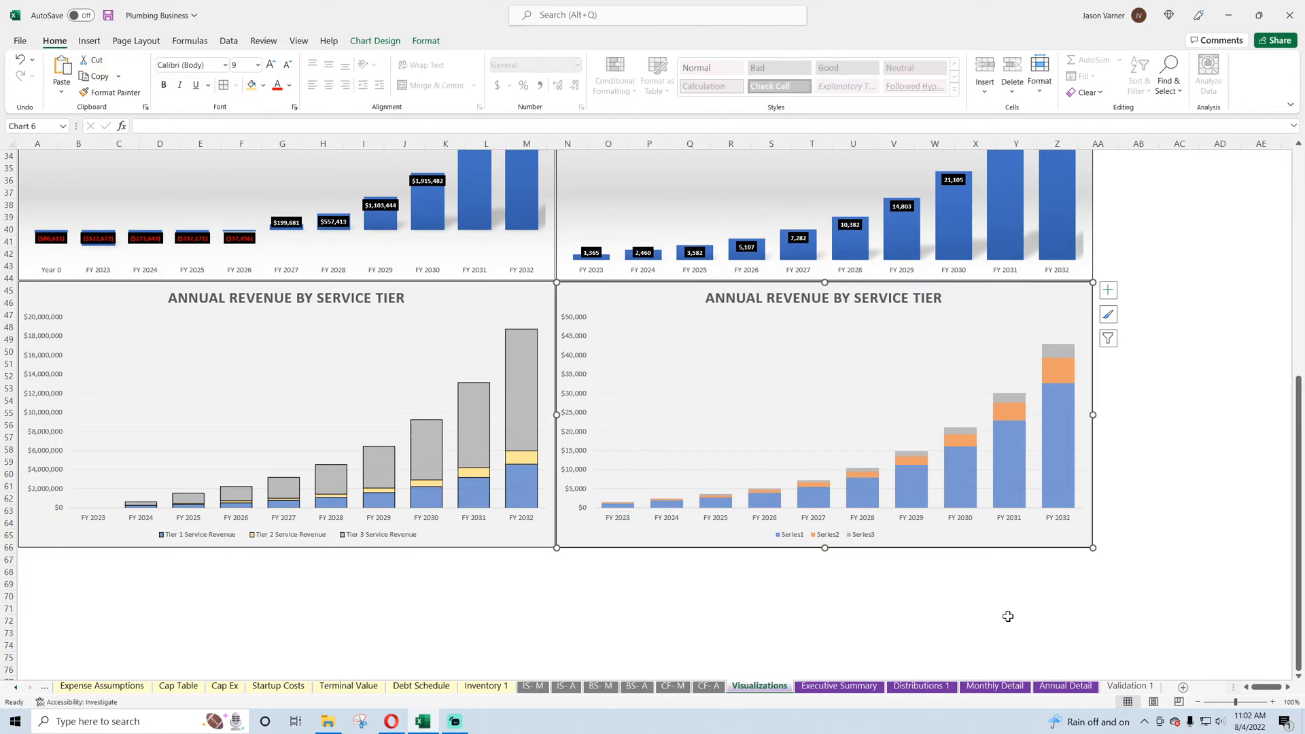
# - Format the copied chart's vertical axis as Number with a thousands separator instead of Currency
pyautogui.rightClick(579, 365)
pyautogui.click(570, 396)
pyautogui.doubleClick(570, 395)
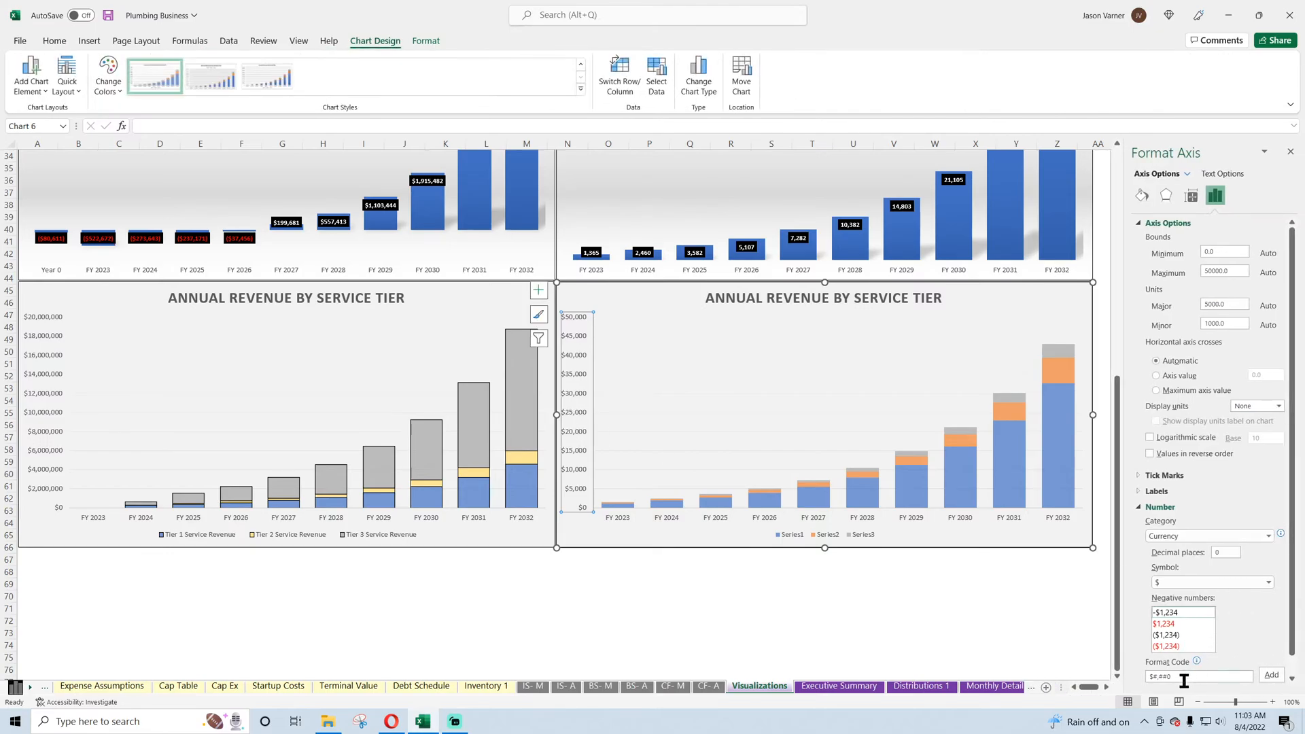
pyautogui.click(1196, 539)
pyautogui.click(1186, 567)
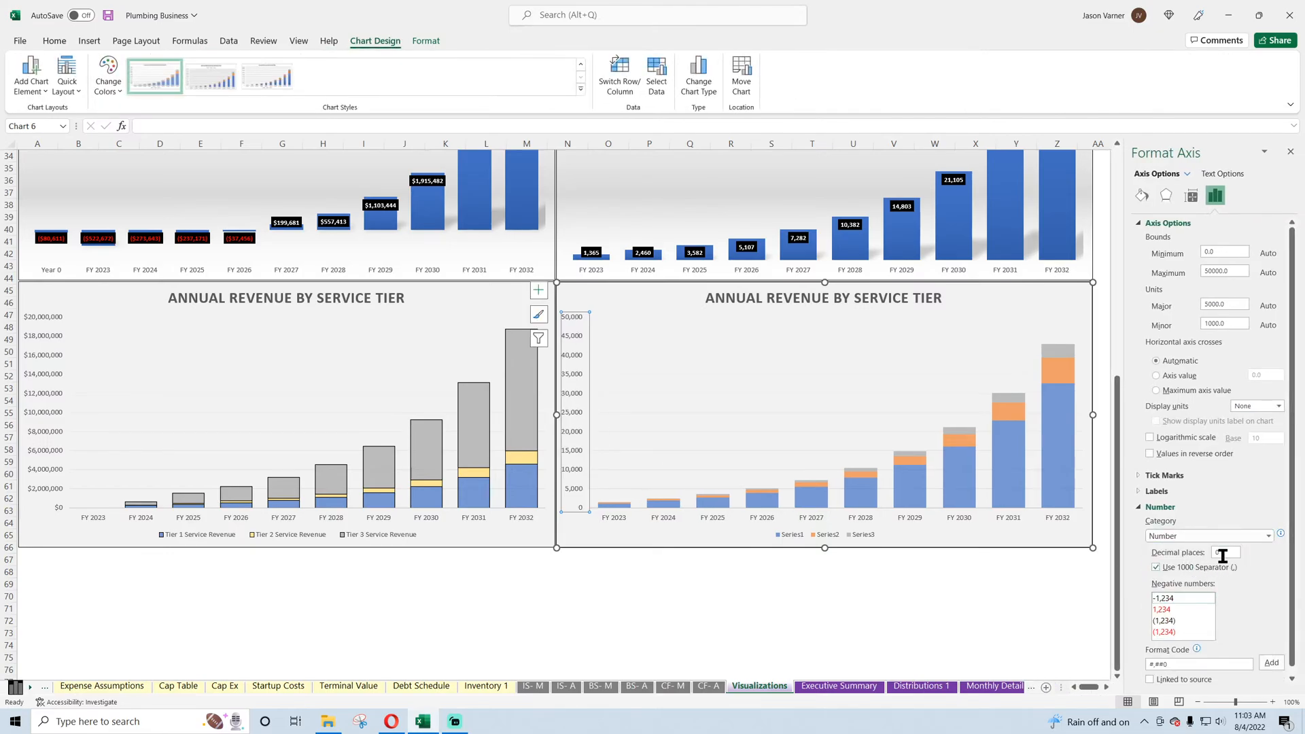
# - Retitle the copied chart "ANNUAL JOB COUNT BY SERVICE TIER" and close its axis formatting options
pyautogui.click(1289, 152)
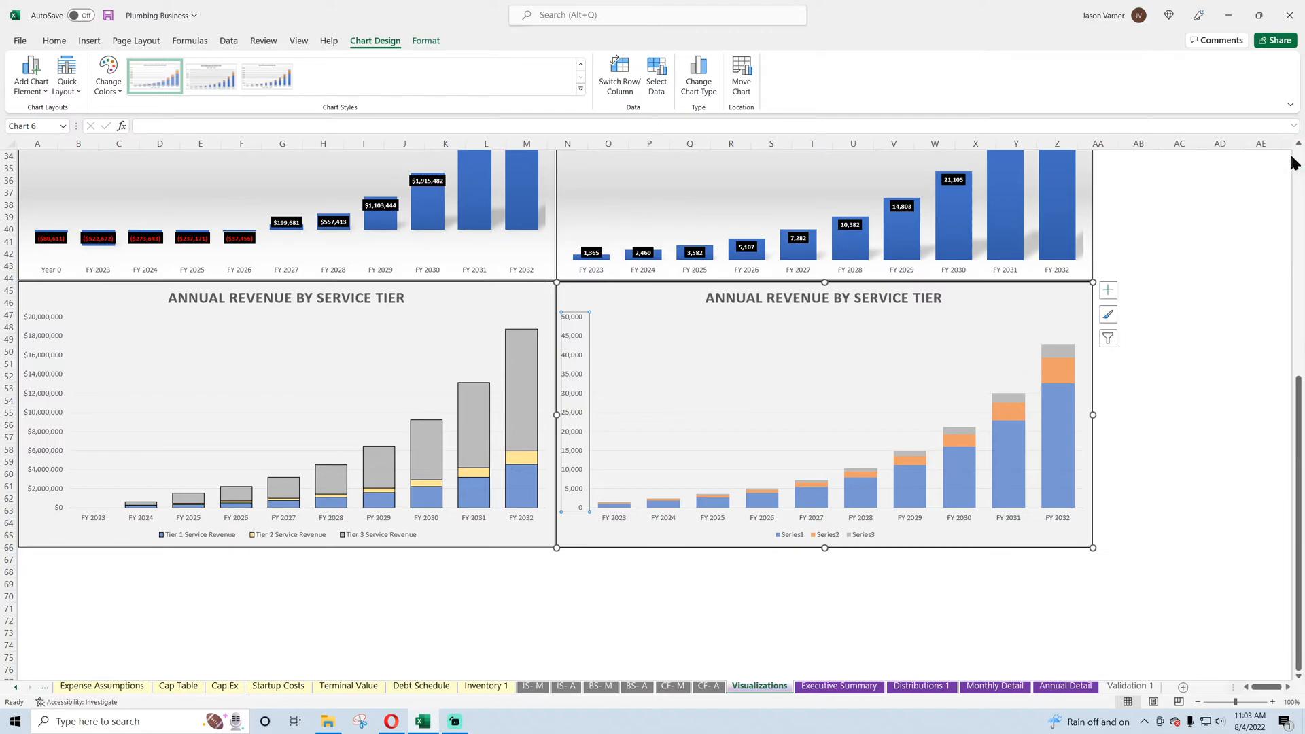
pyautogui.click(808, 299)
pyautogui.click(768, 298)
pyautogui.moveTo(768, 297); pyautogui.dragTo(831, 299)
pyautogui.write('JOB COUNT')
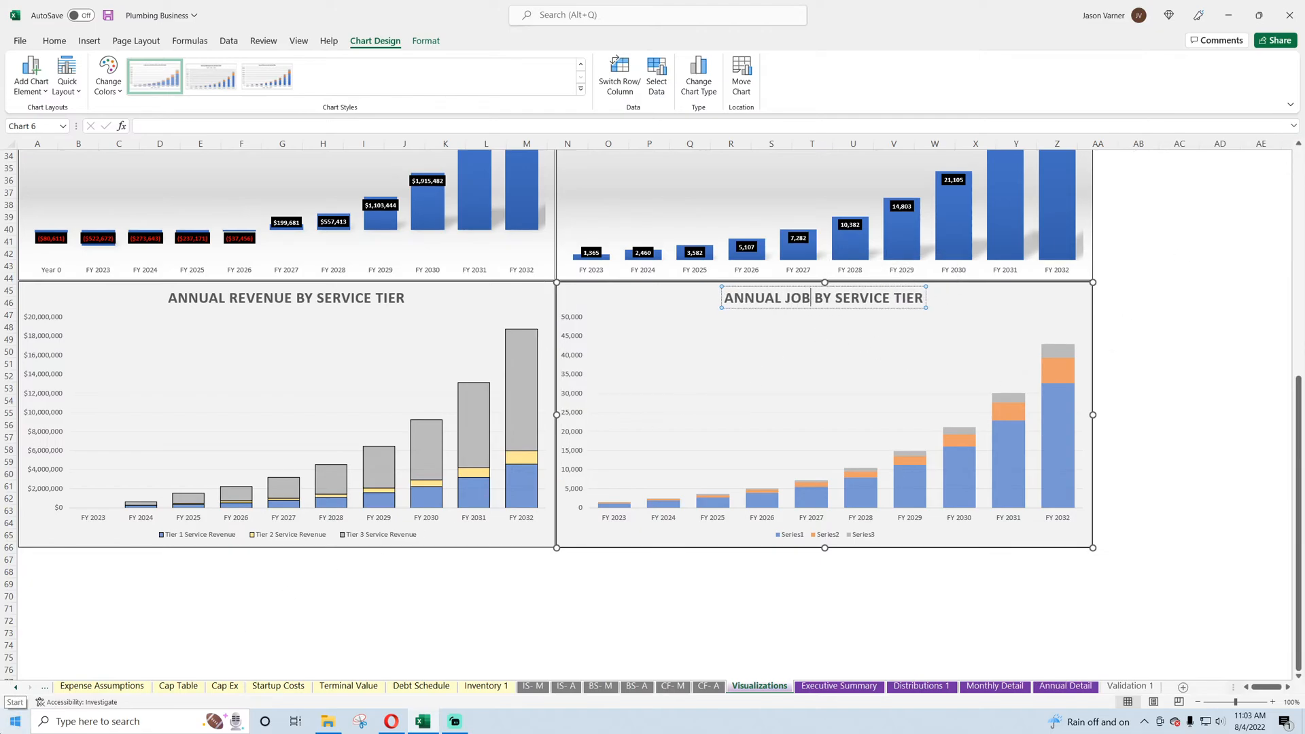
pyautogui.click(574, 572)
pyautogui.scroll(4, 600, 552)
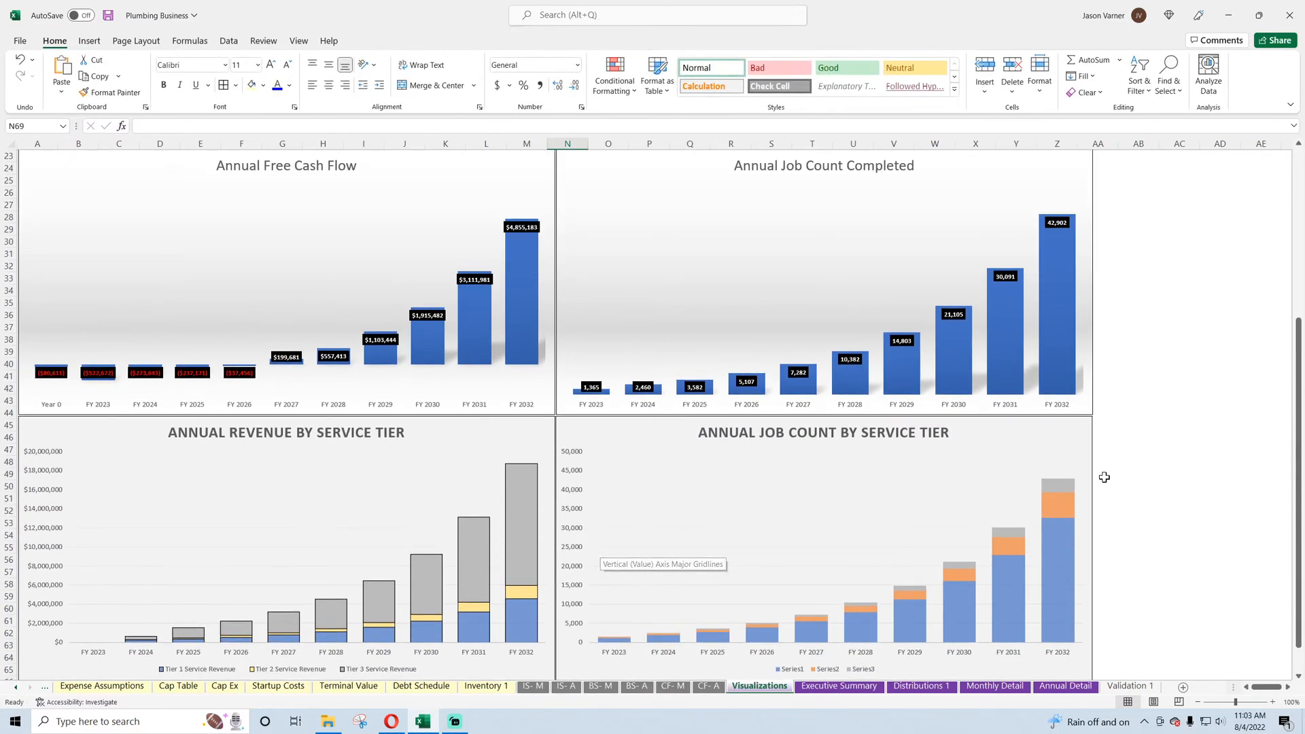
# - Name the job count chart's series by tier by extending its data range to 'Annual Detail'!$C$4:$N$4,'Annual Detail'!$C$8:$N$10
pyautogui.scroll(-4, 1056, 357)
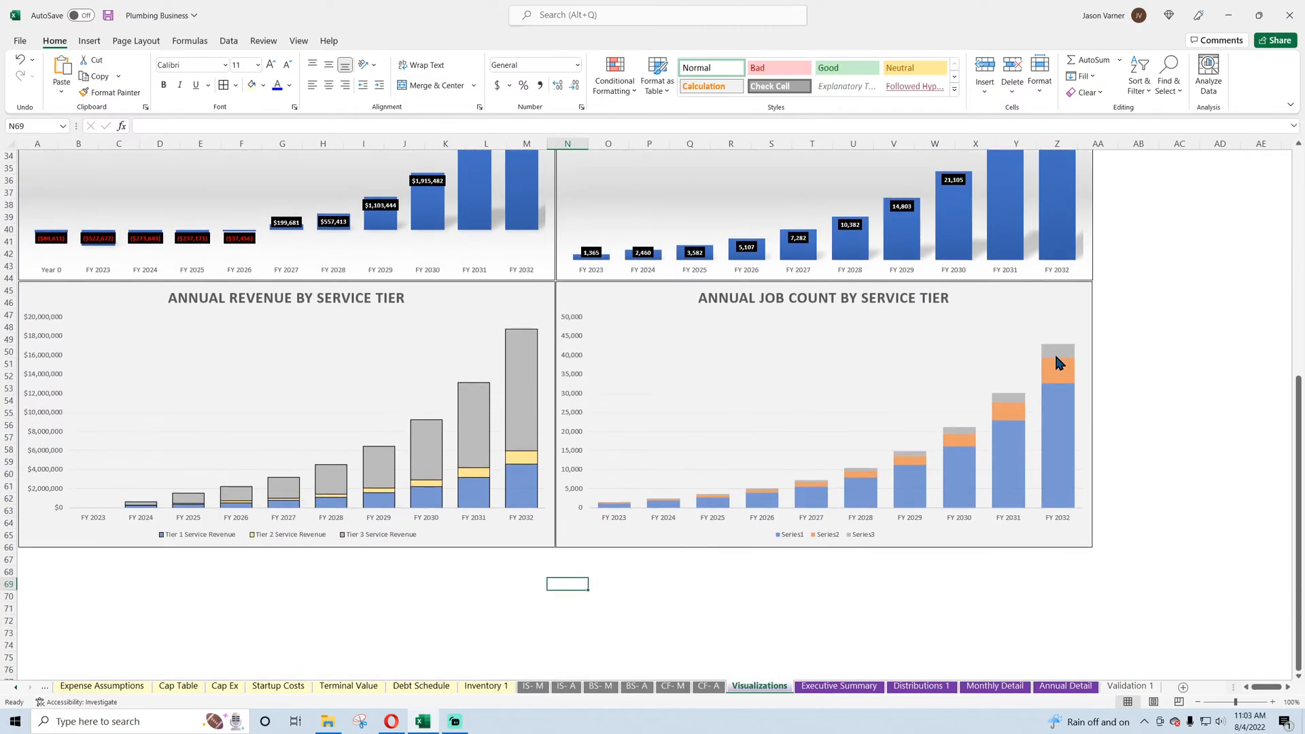
pyautogui.rightClick(904, 381)
pyautogui.click(952, 469)
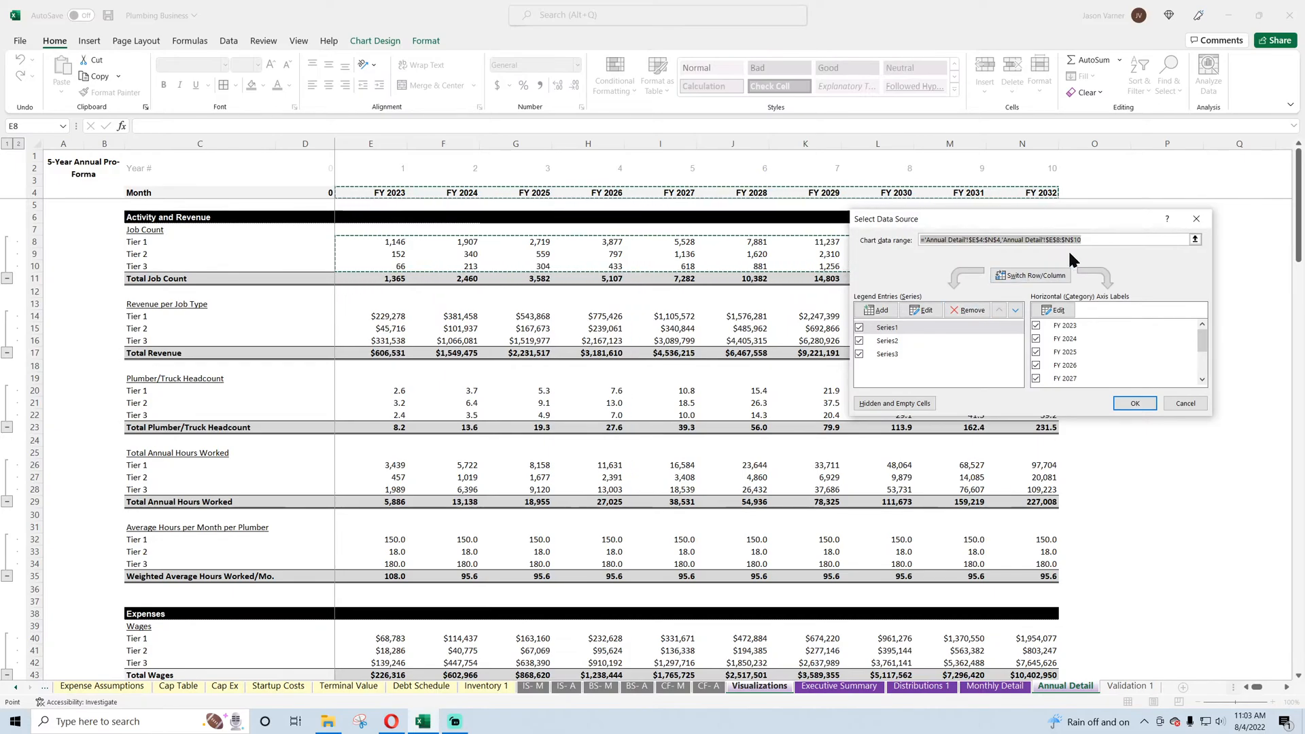
pyautogui.click(1092, 238)
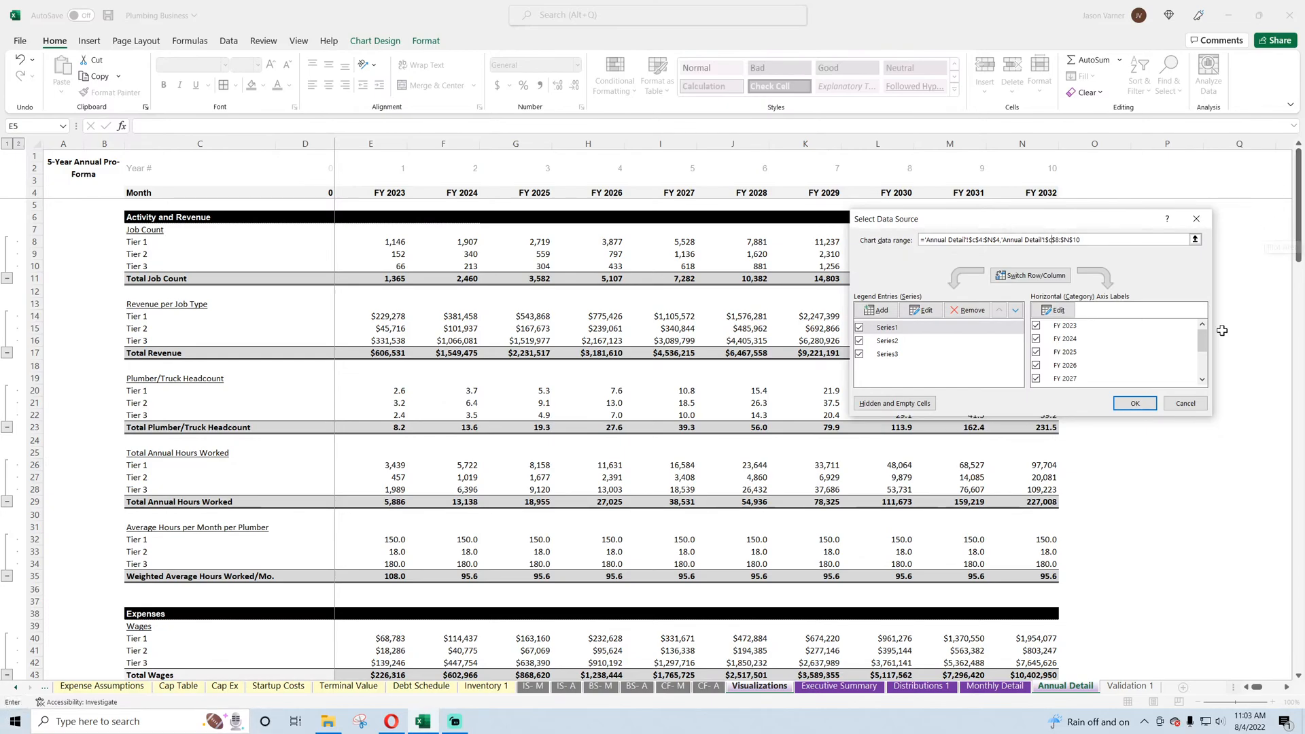
pyautogui.click(1142, 402)
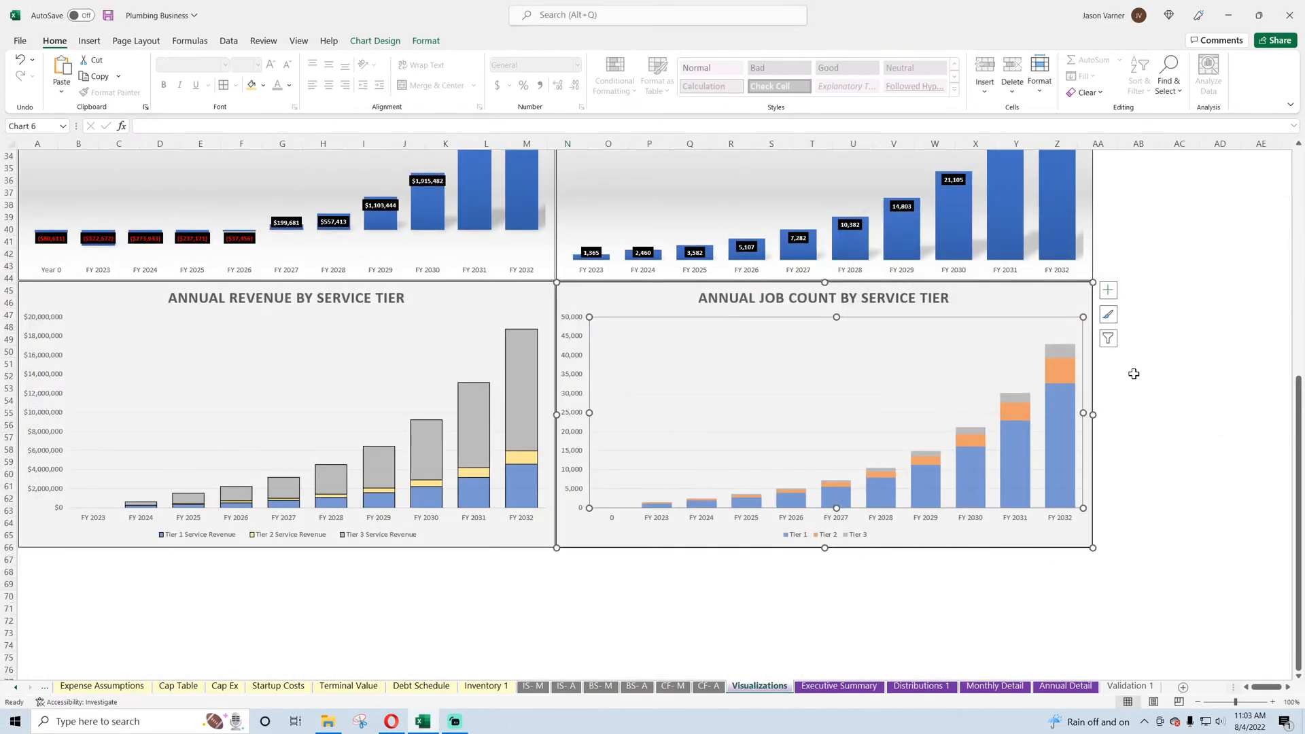
# - Check the data range, series and axis labels in the service tier job count chart's data source
pyautogui.rightClick(933, 367)
pyautogui.click(973, 450)
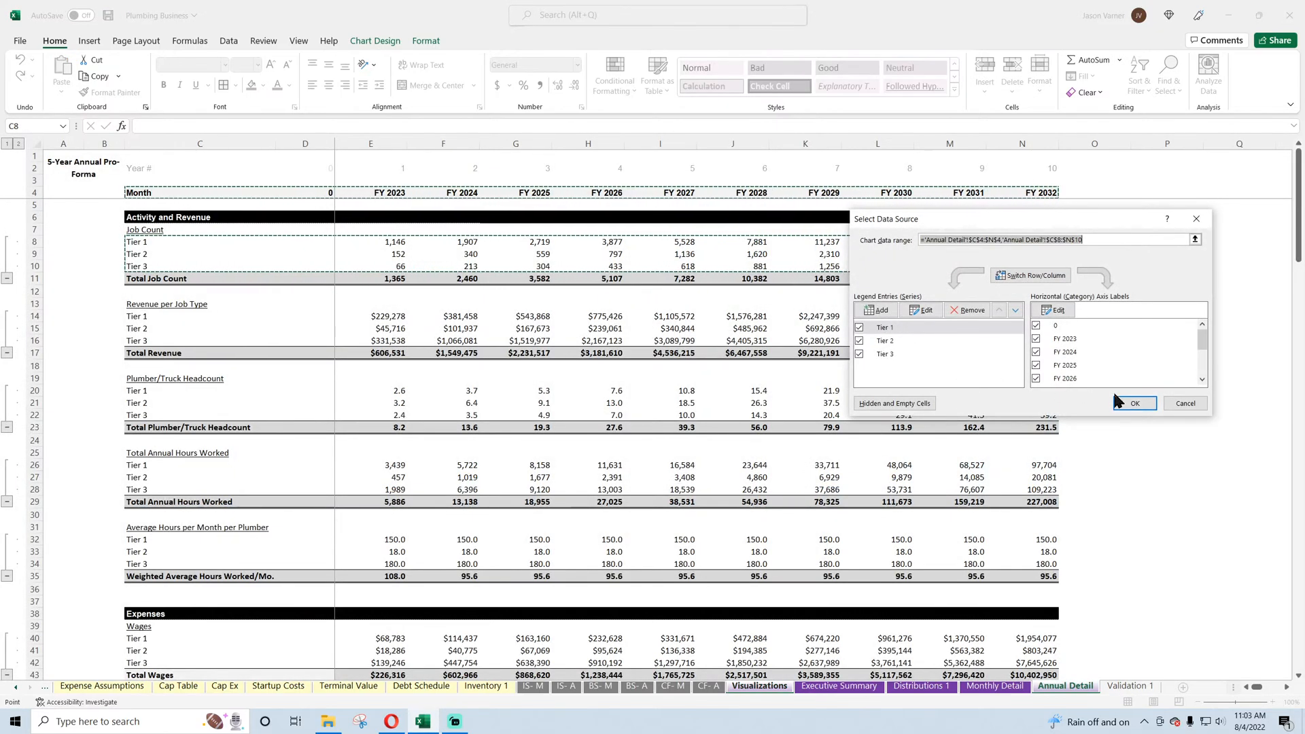
pyautogui.click(1129, 402)
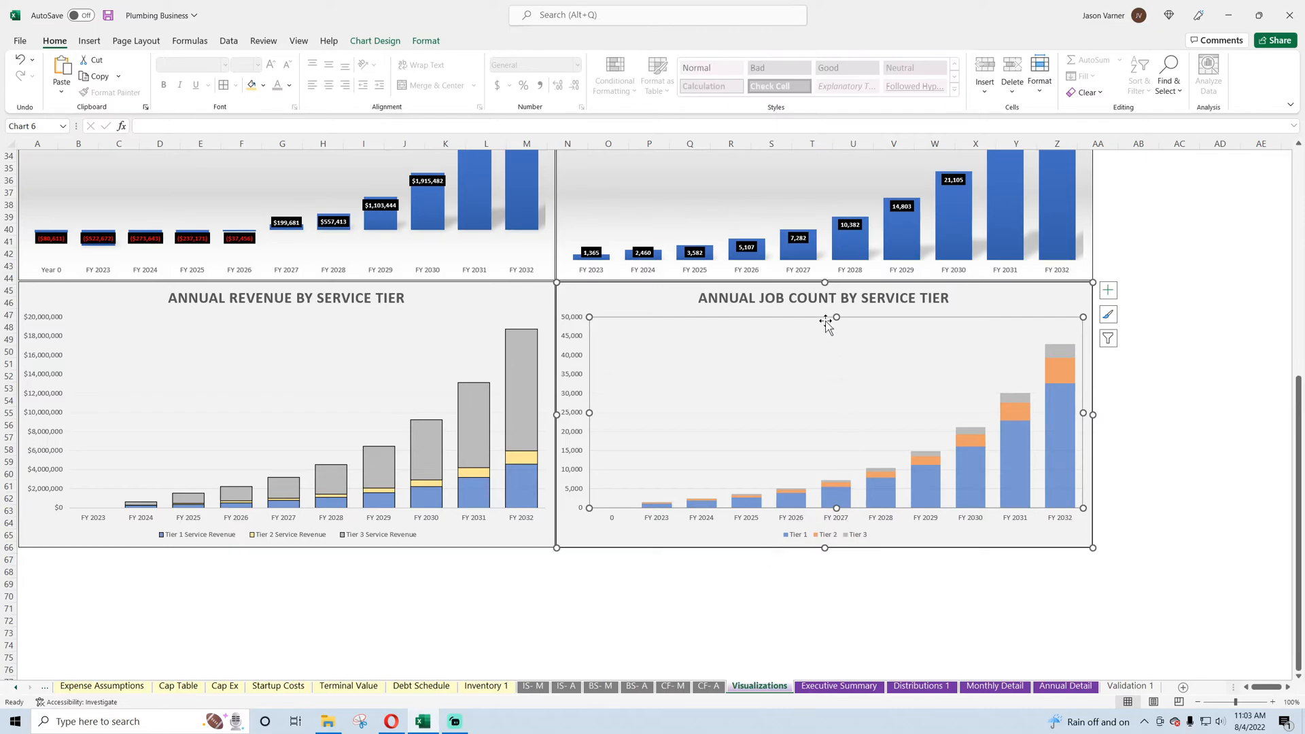
pyautogui.click(453, 631)
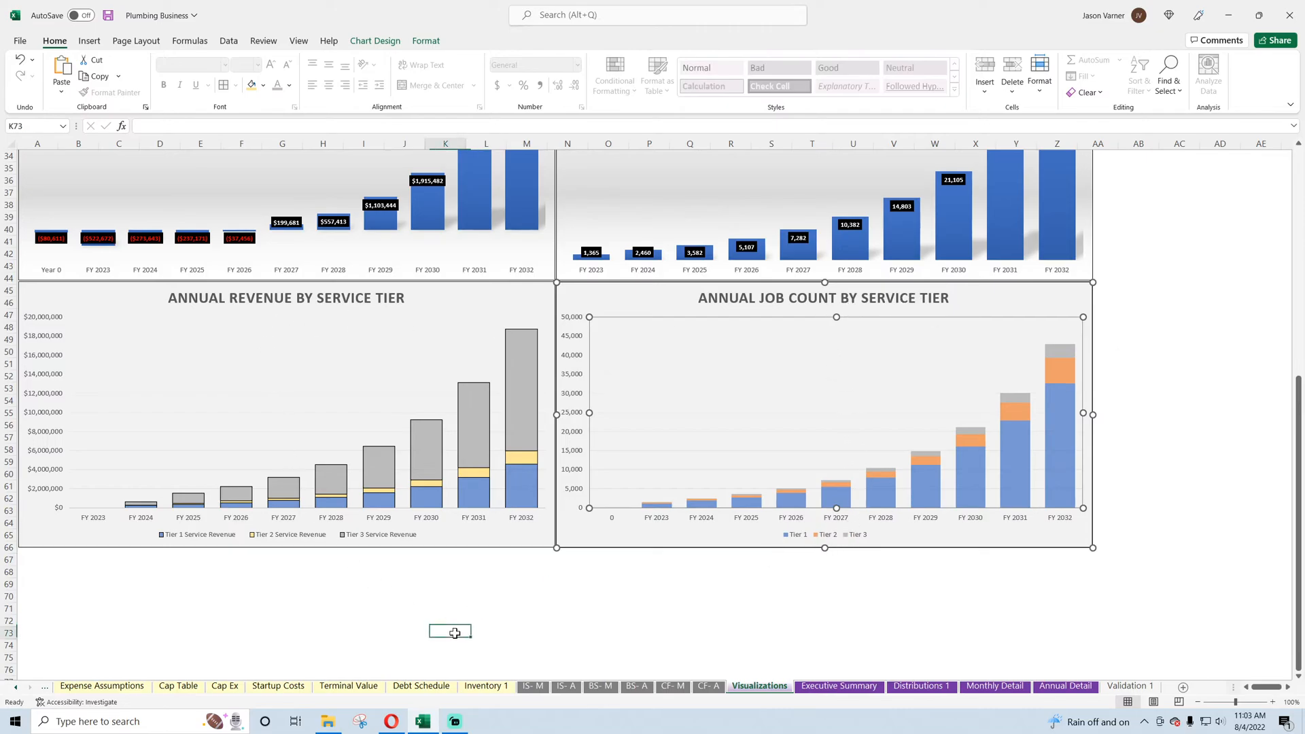
# - Save the workbook and look over the charts on the Visualizations sheet
pyautogui.scroll(7, 585, 533)
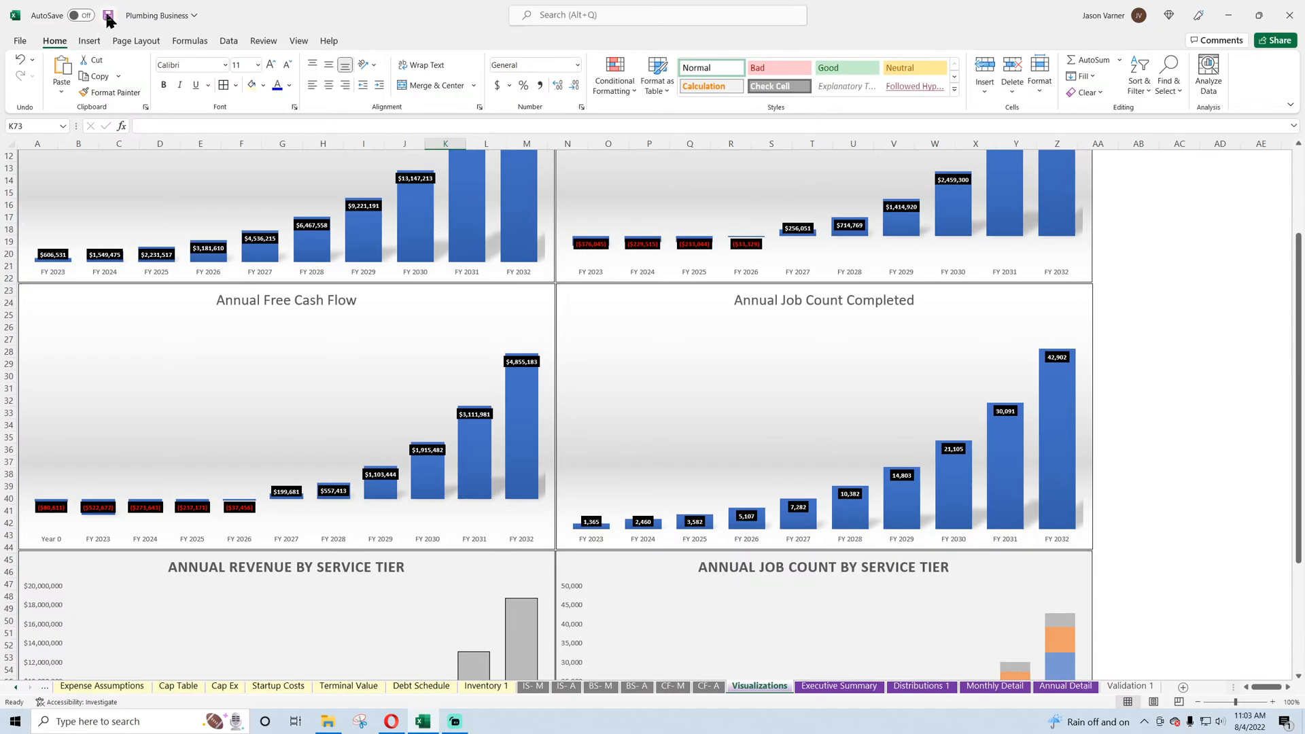
pyautogui.click(107, 16)
pyautogui.scroll(3, 279, 312)
pyautogui.scroll(-14, 279, 312)
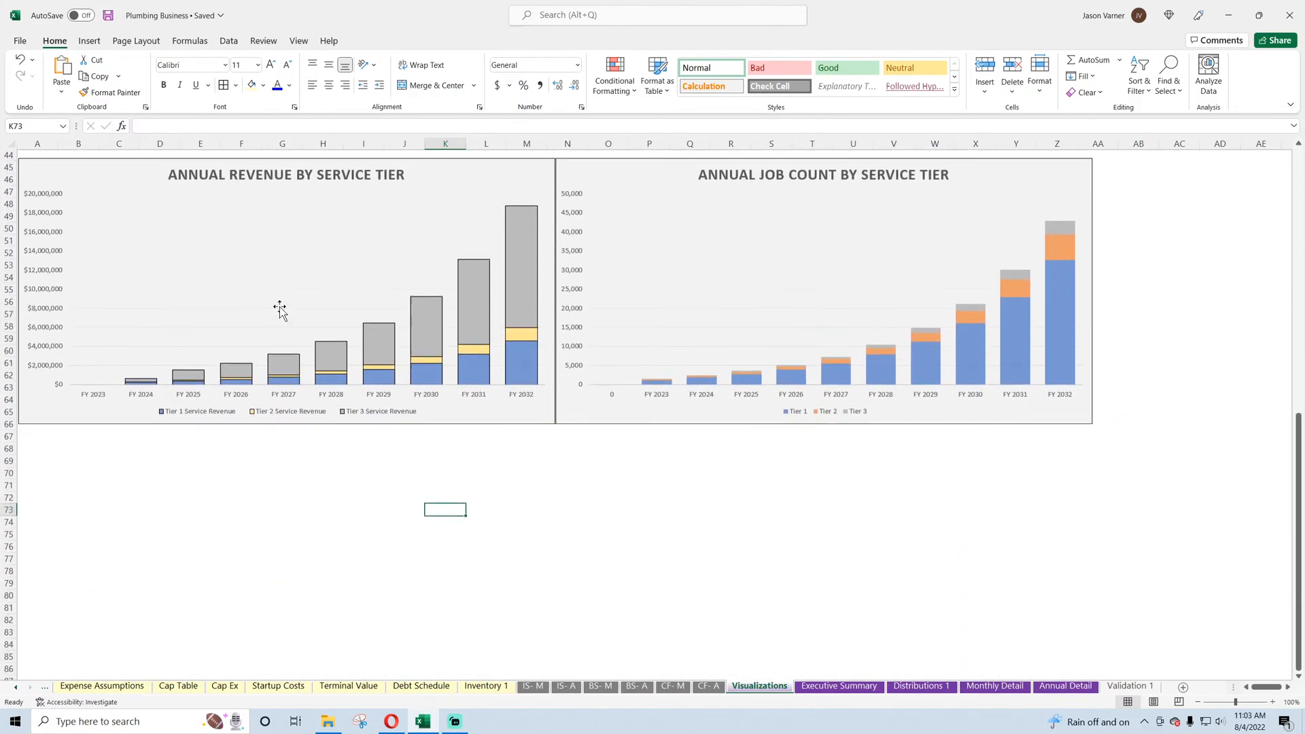
pyautogui.scroll(14, 279, 307)
pyautogui.scroll(-4, 279, 308)
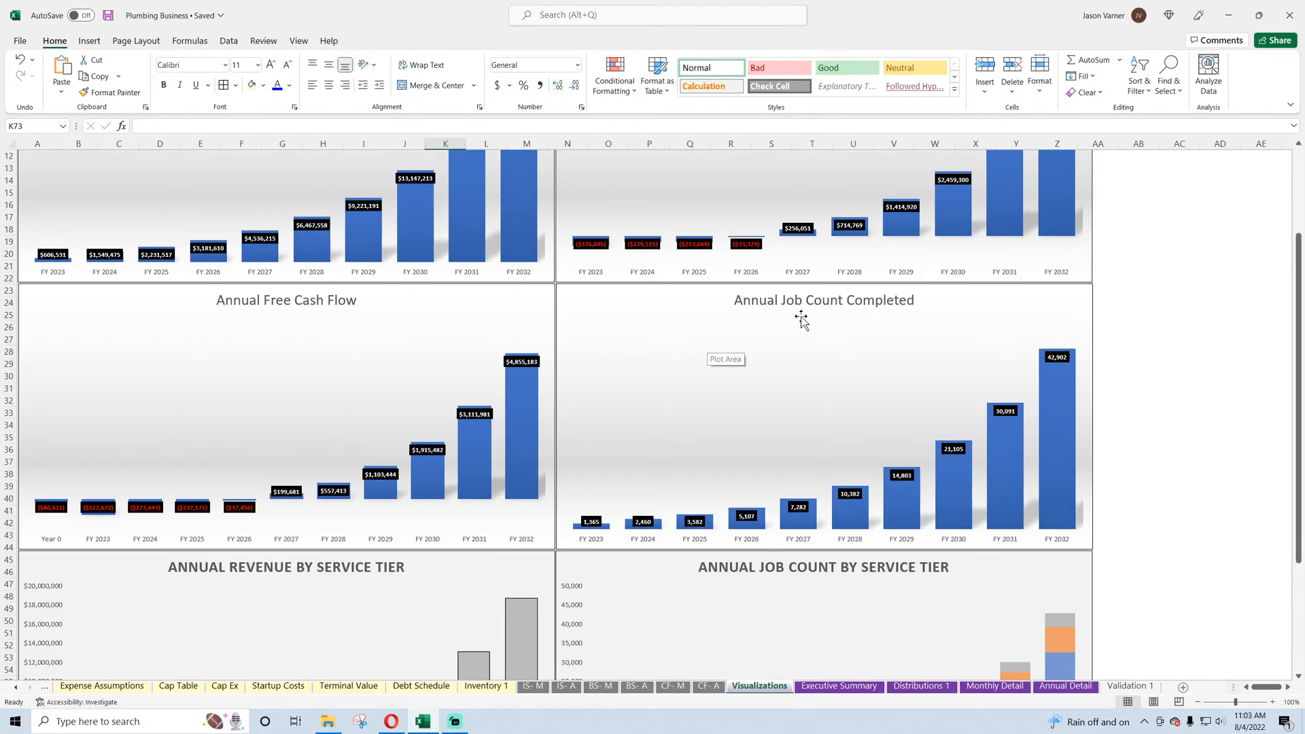
pyautogui.scroll(-7, 801, 319)
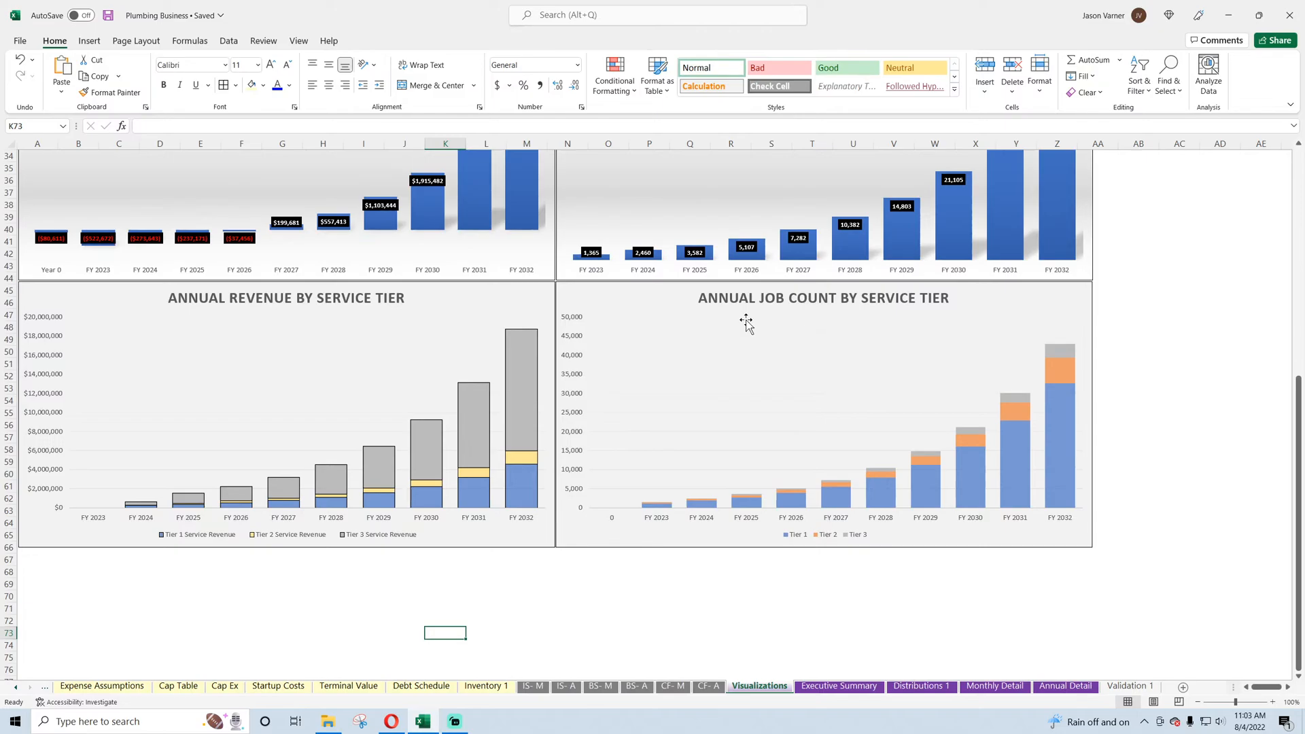
pyautogui.scroll(-4, 271, 364)
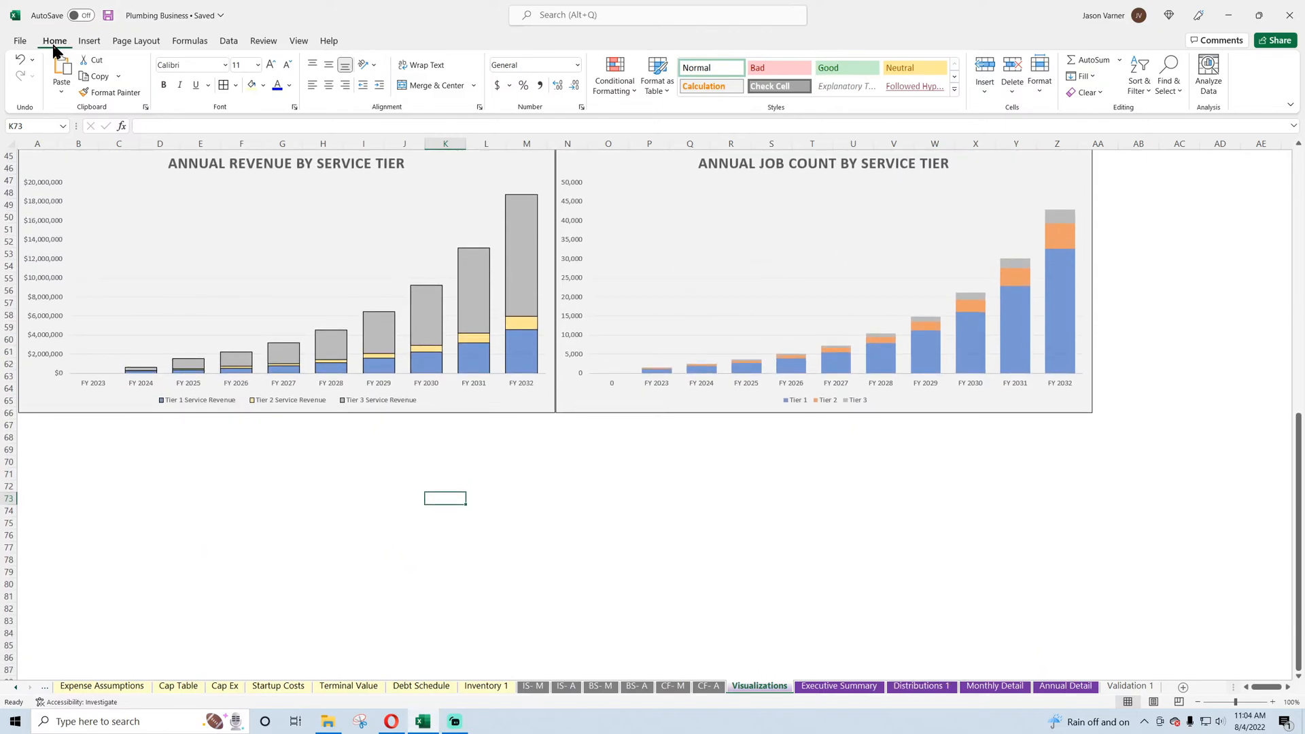
# - Switch to the Annual Detail sheet
pyautogui.click(1065, 685)
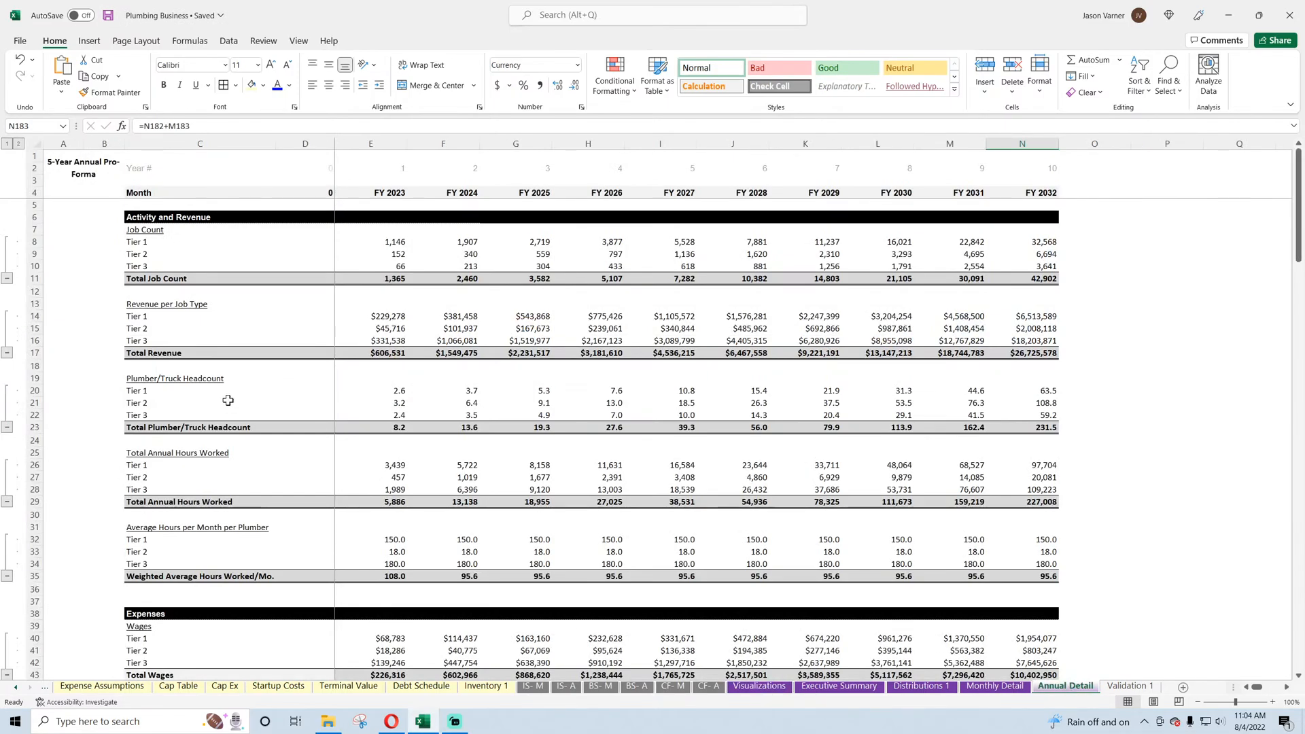
# - Examine the average hours per plumber and the gross profit per tier rows on the Annual Detail sheet
pyautogui.scroll(-4, 228, 400)
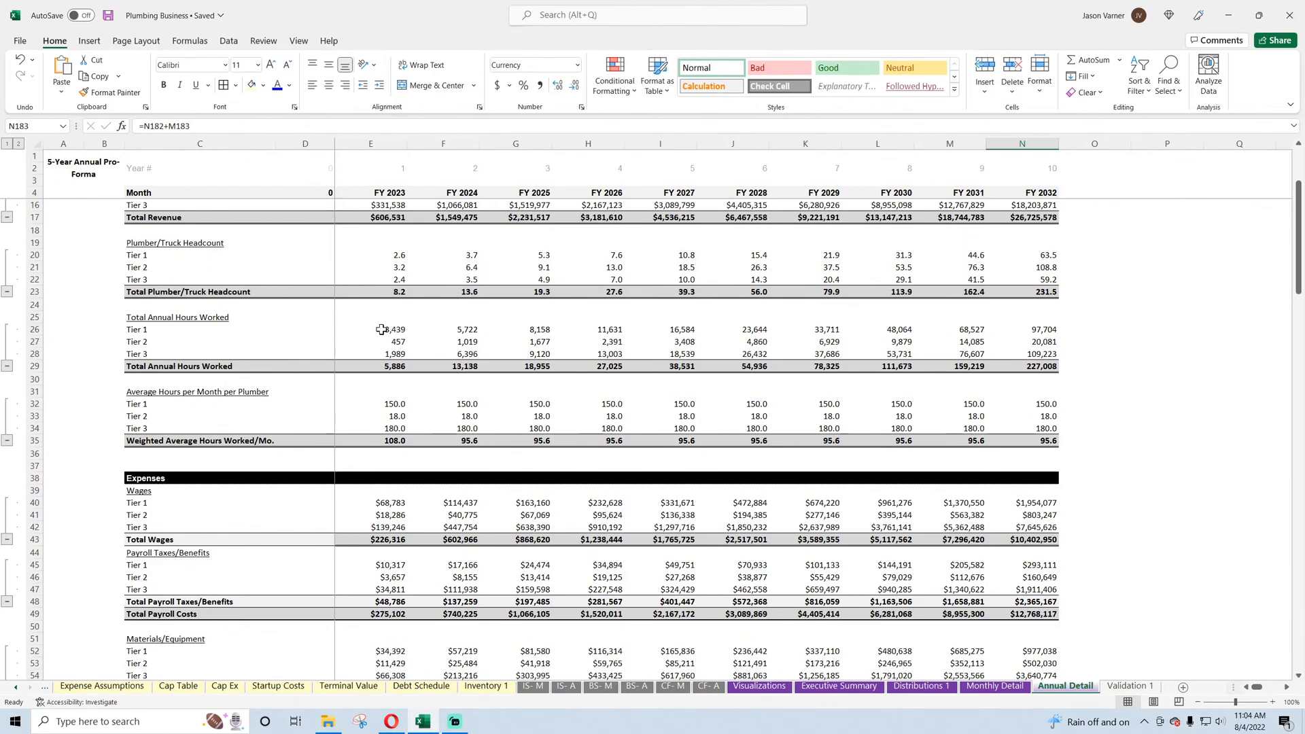
pyautogui.click(386, 406)
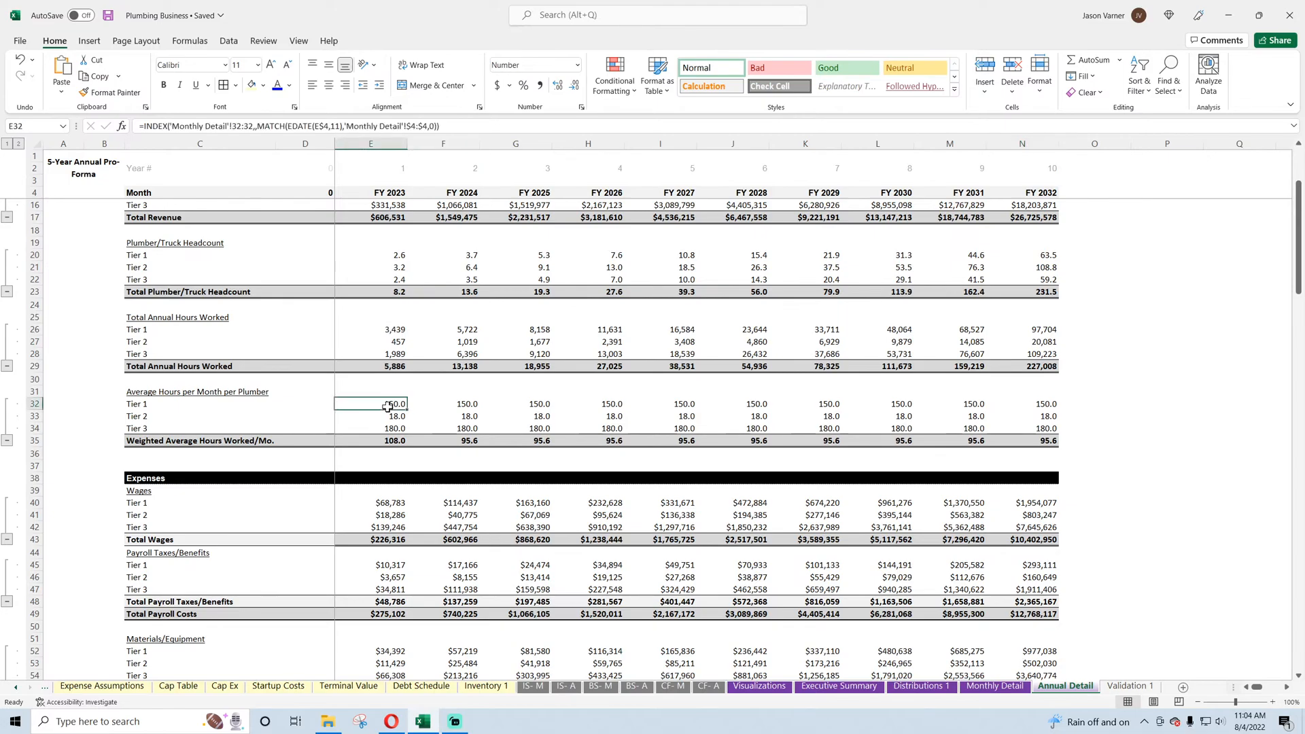
pyautogui.click(238, 392)
pyautogui.scroll(-4, 234, 387)
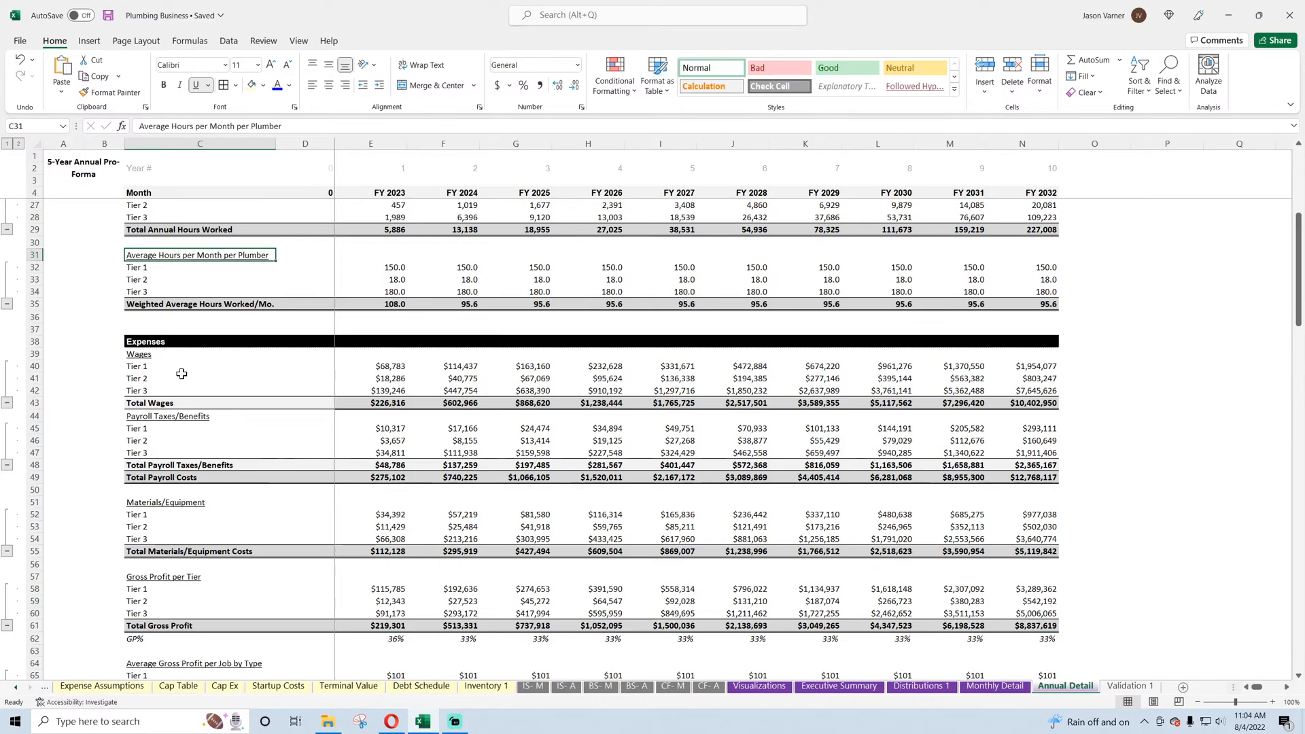
pyautogui.scroll(-4, 182, 370)
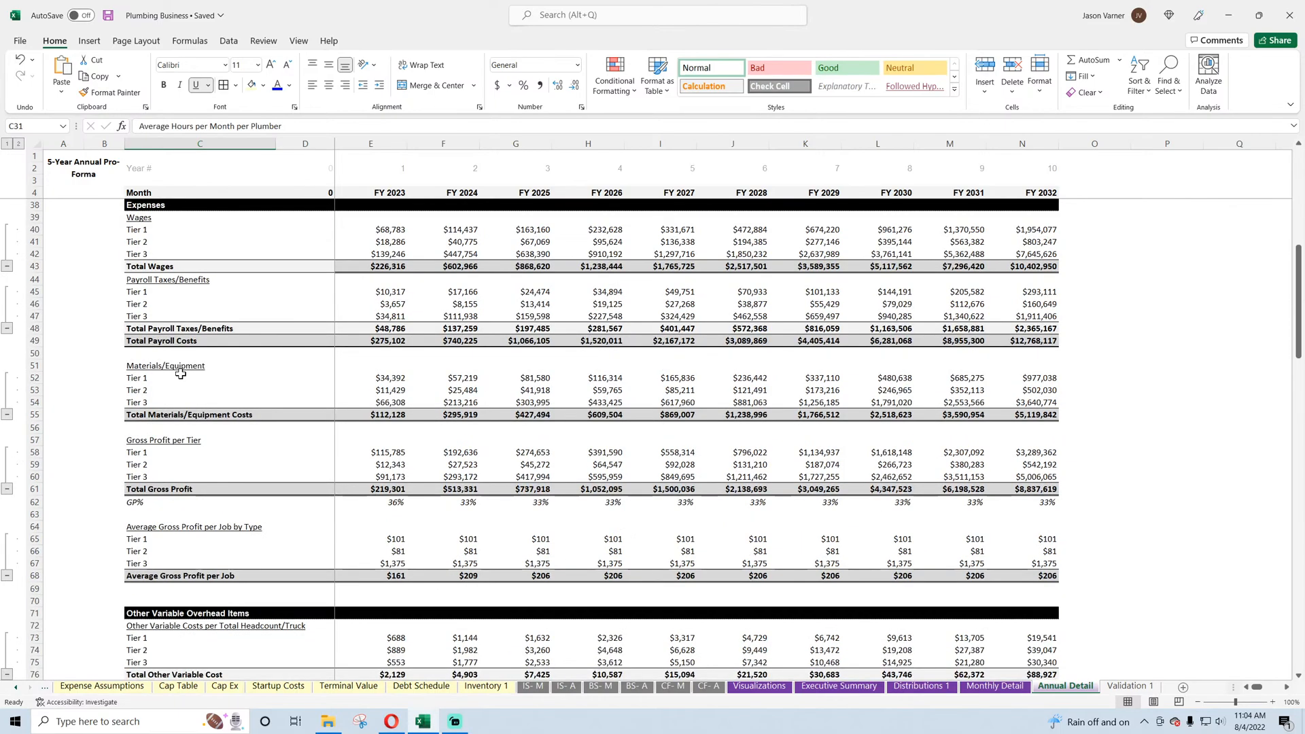
pyautogui.click(160, 440)
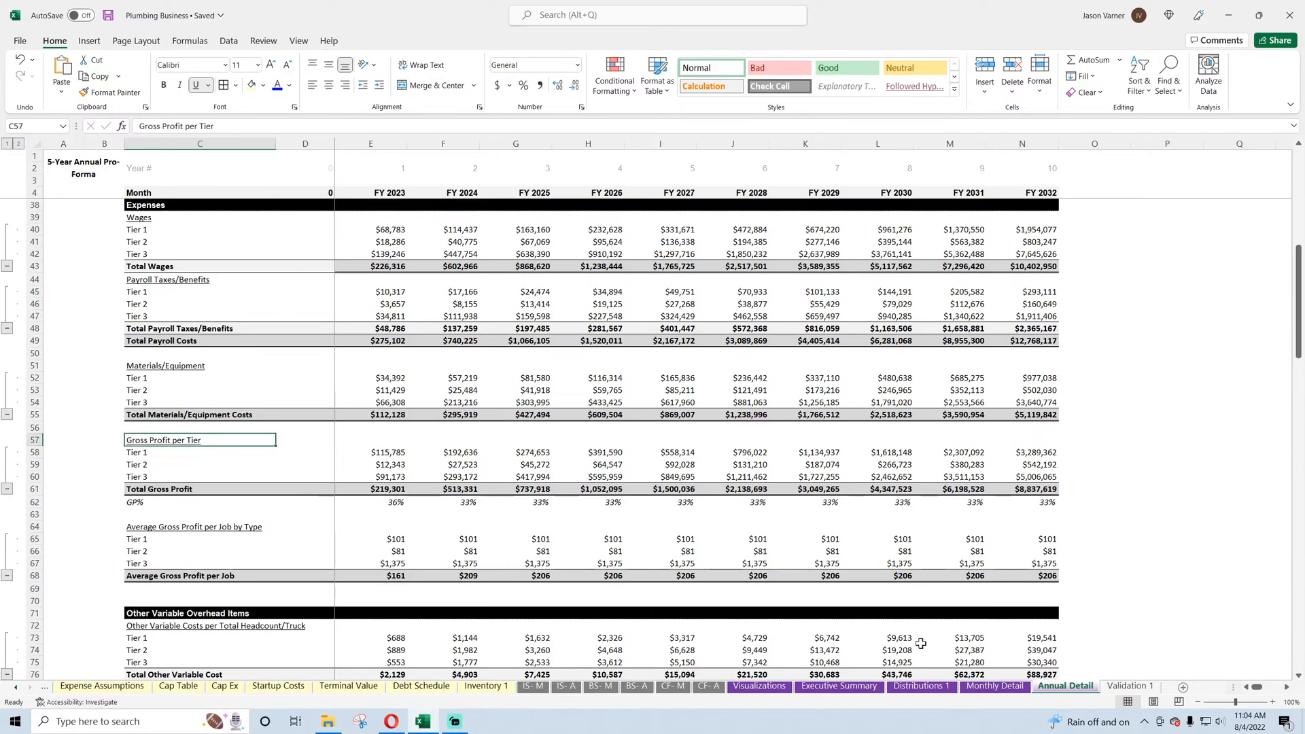
pyautogui.click(386, 452)
pyautogui.click(388, 464)
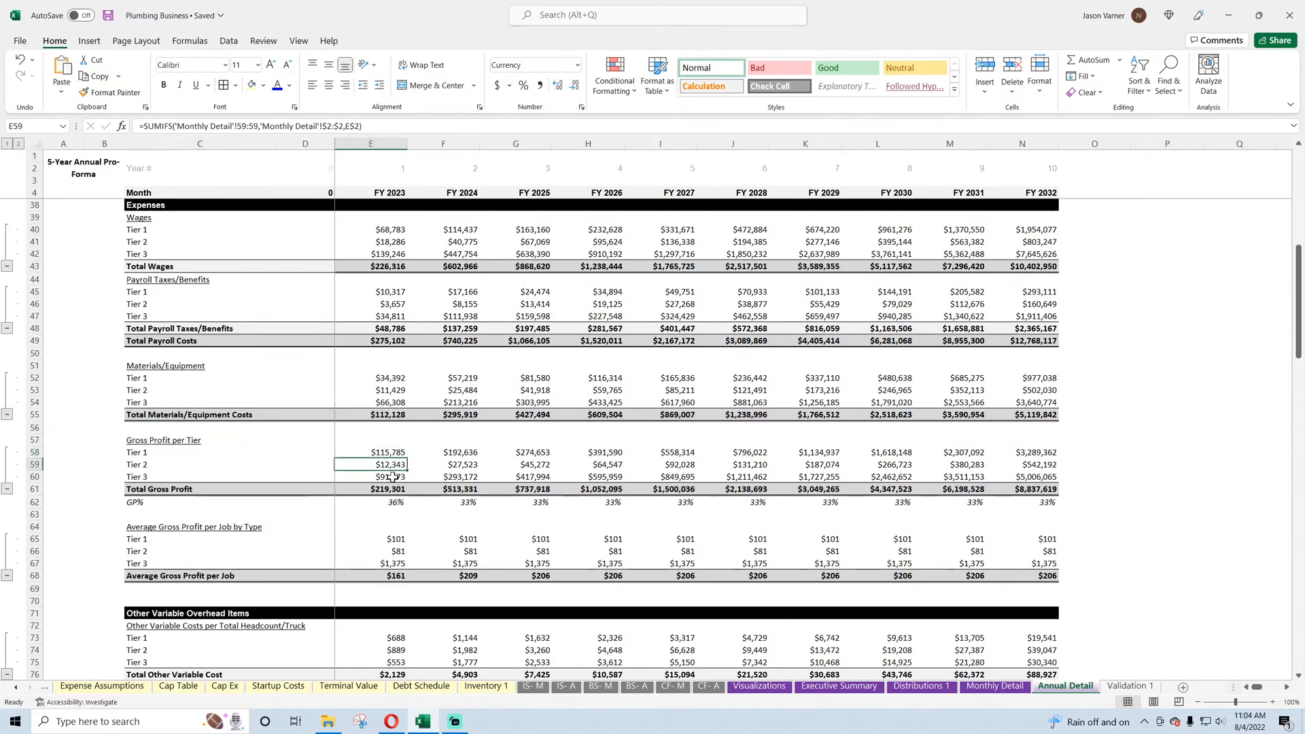
pyautogui.click(392, 476)
# - Duplicate the Annual Revenue by Service Tier chart on the Visualizations sheet and place the copy directly beneath the original
pyautogui.click(836, 685)
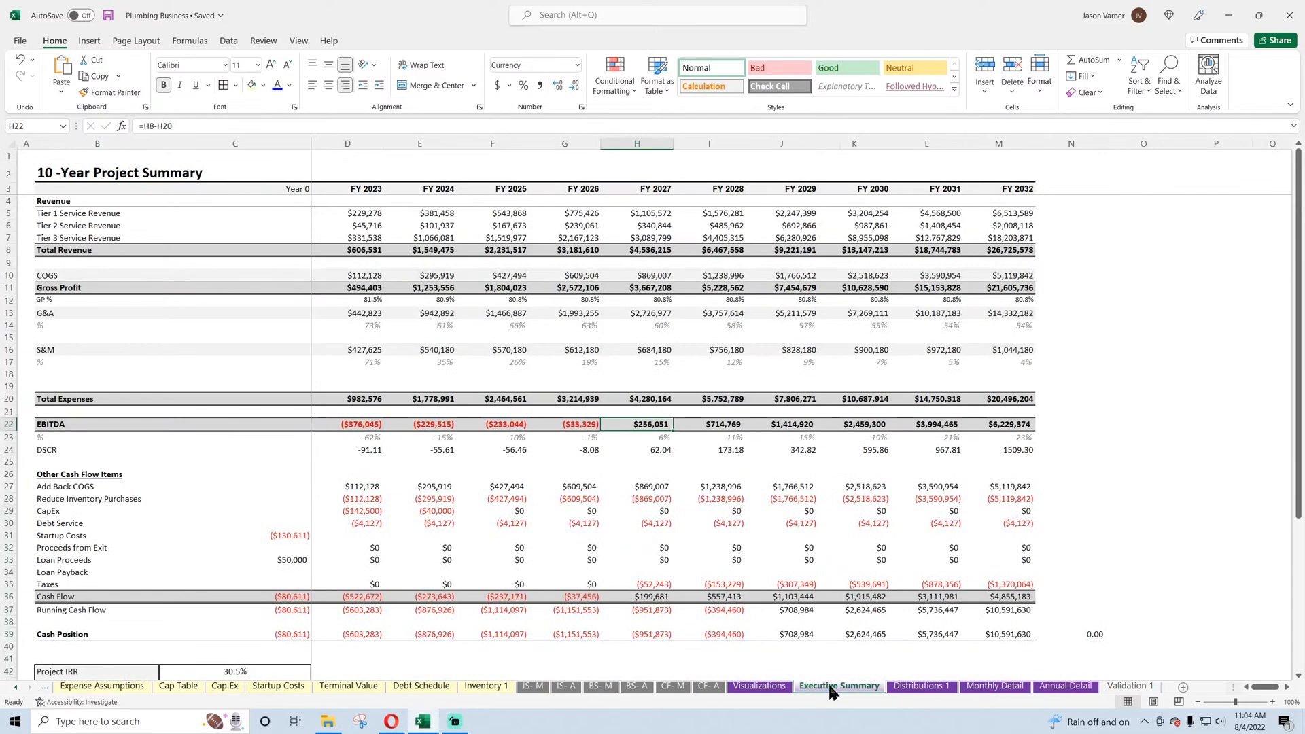
pyautogui.click(768, 686)
pyautogui.scroll(4, 548, 481)
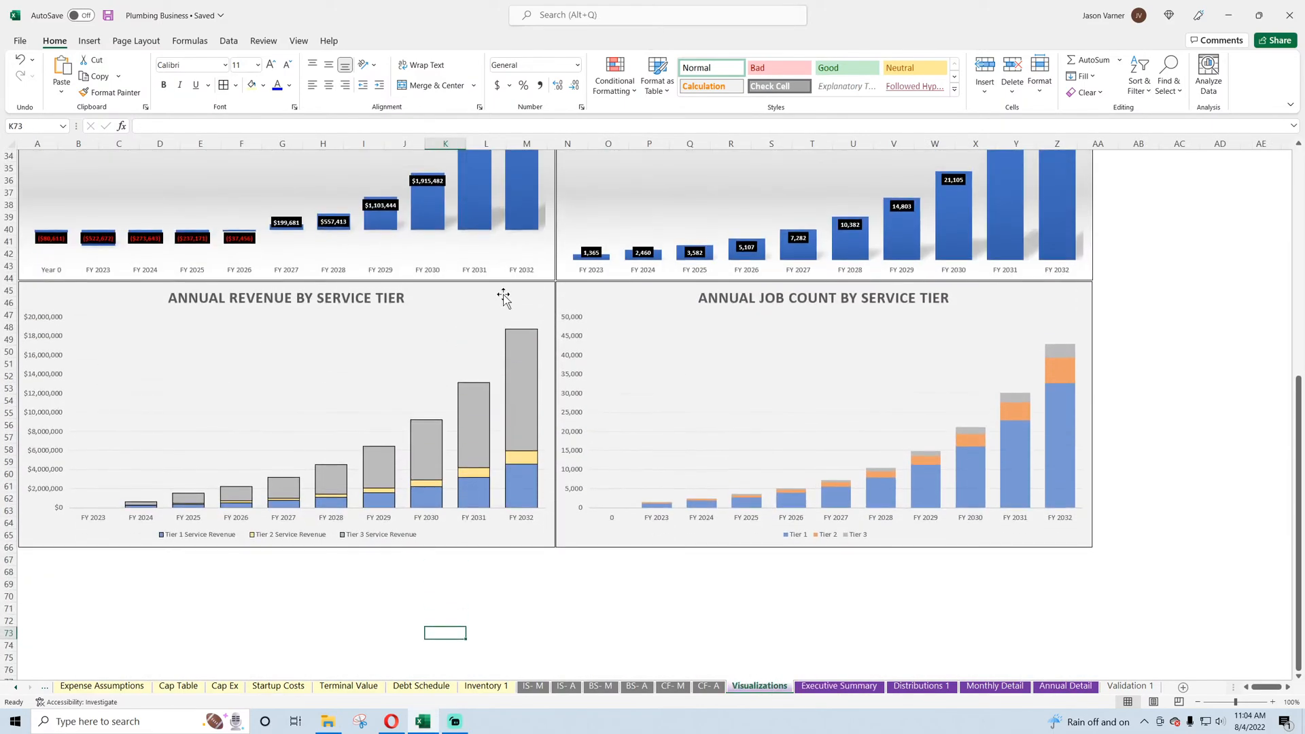
pyautogui.rightClick(484, 290)
pyautogui.click(518, 341)
pyautogui.scroll(-7, 318, 466)
pyautogui.rightClick(317, 467)
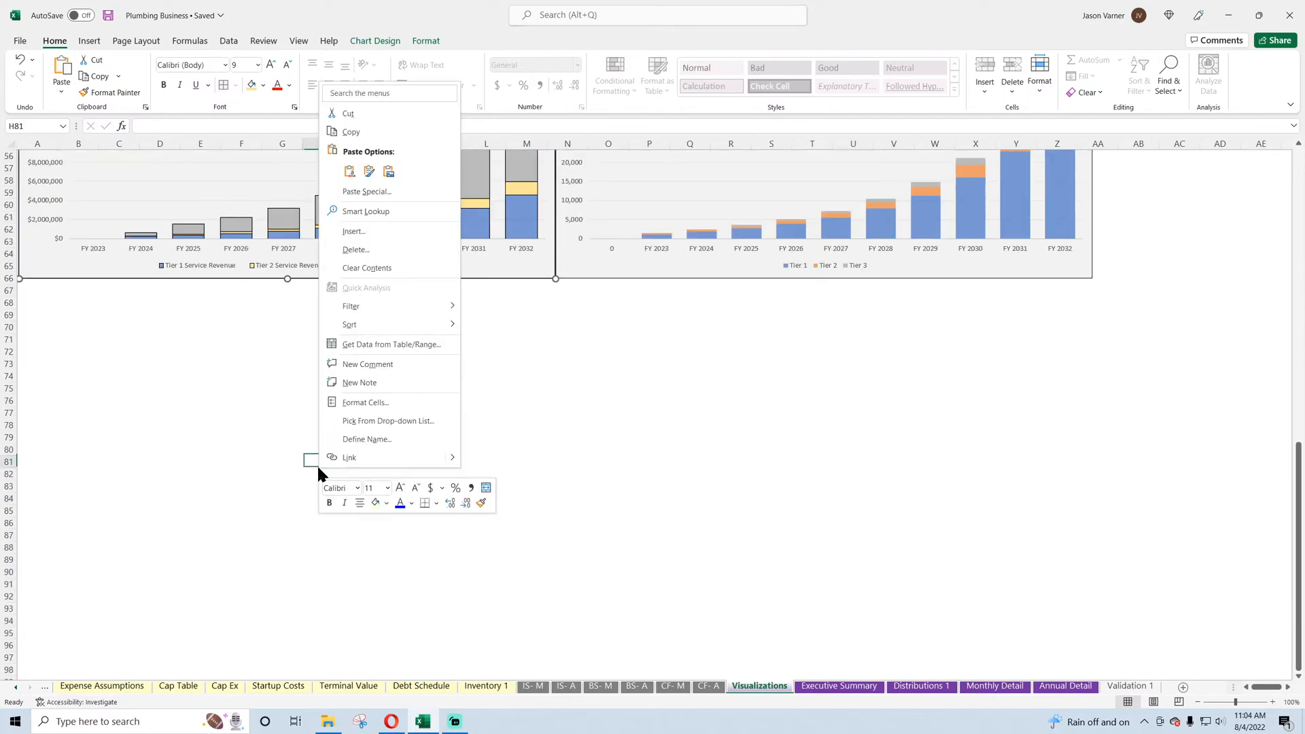
pyautogui.click(336, 193)
pyautogui.moveTo(386, 468); pyautogui.dragTo(103, 293)
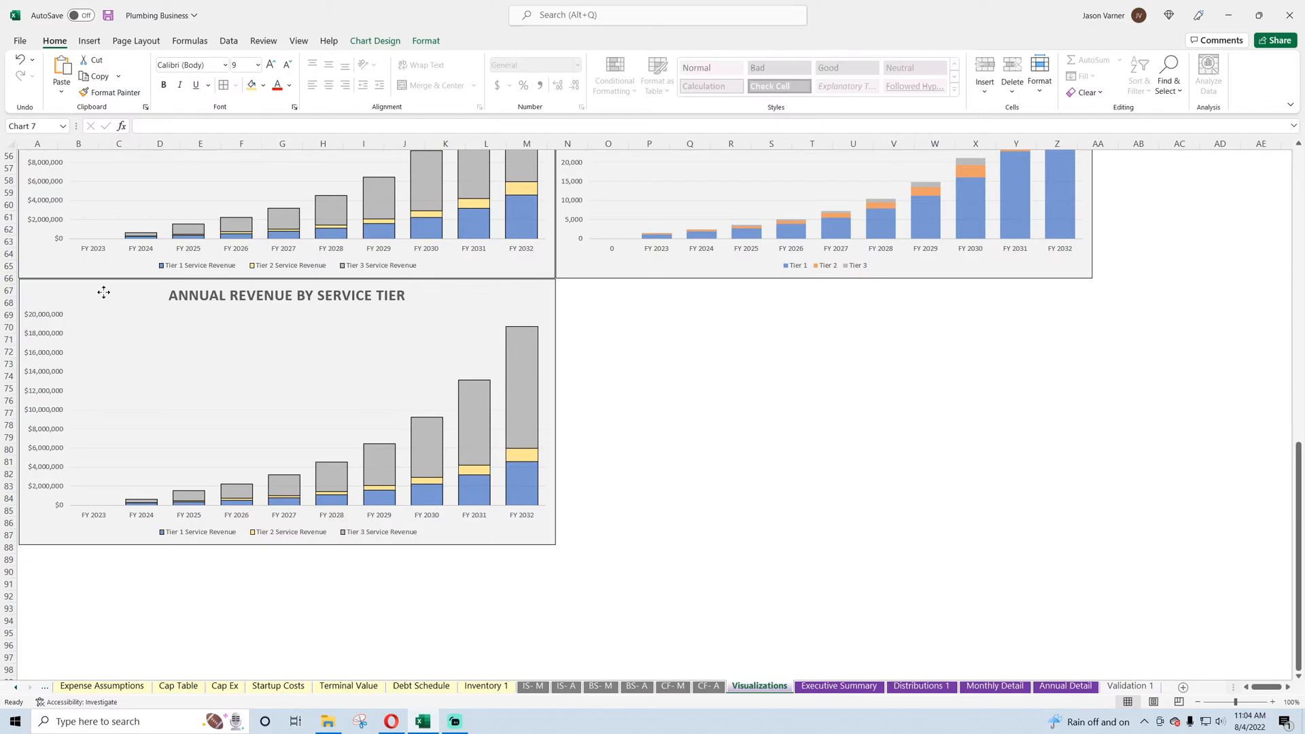
# - Replace the copied chart's three revenue series with the Gross Profit per Tier rows, range C58:N60 on the Annual Detail sheet
pyautogui.rightClick(227, 360)
pyautogui.click(272, 445)
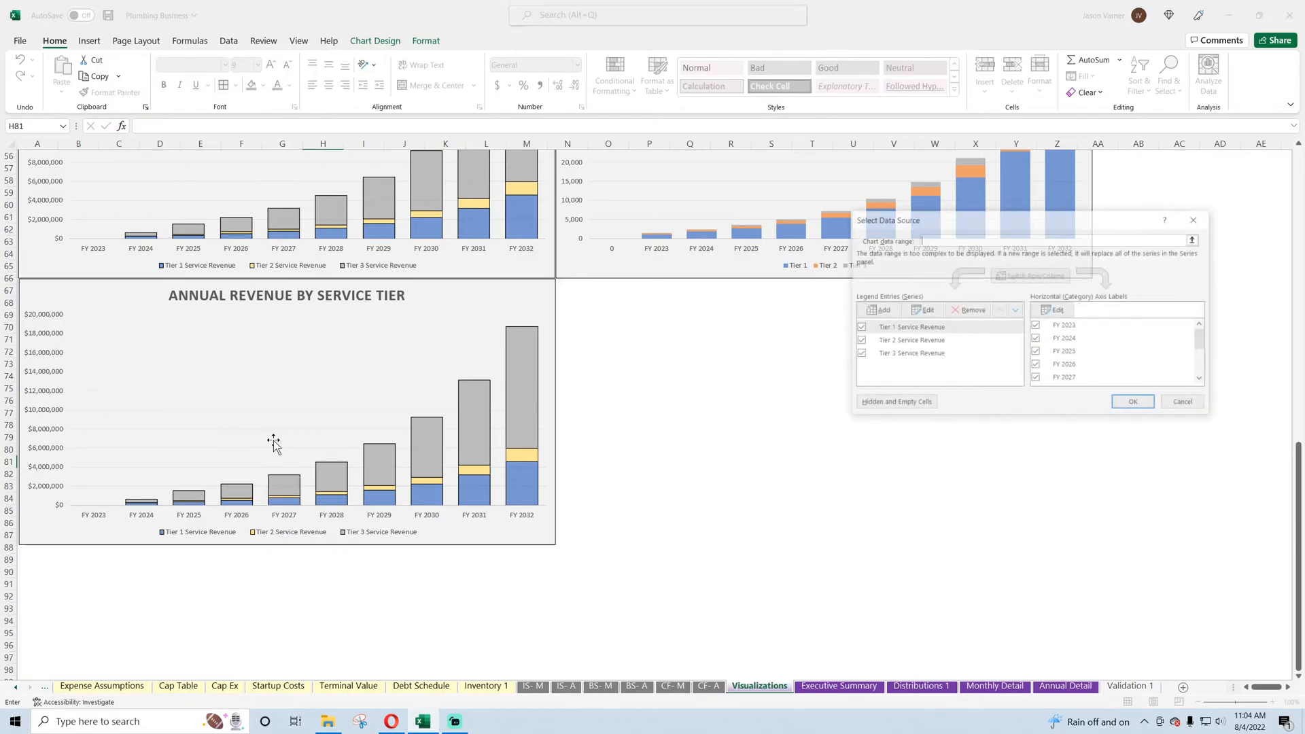
pyautogui.click(966, 309)
pyautogui.click(966, 310)
pyautogui.click(966, 309)
pyautogui.click(959, 240)
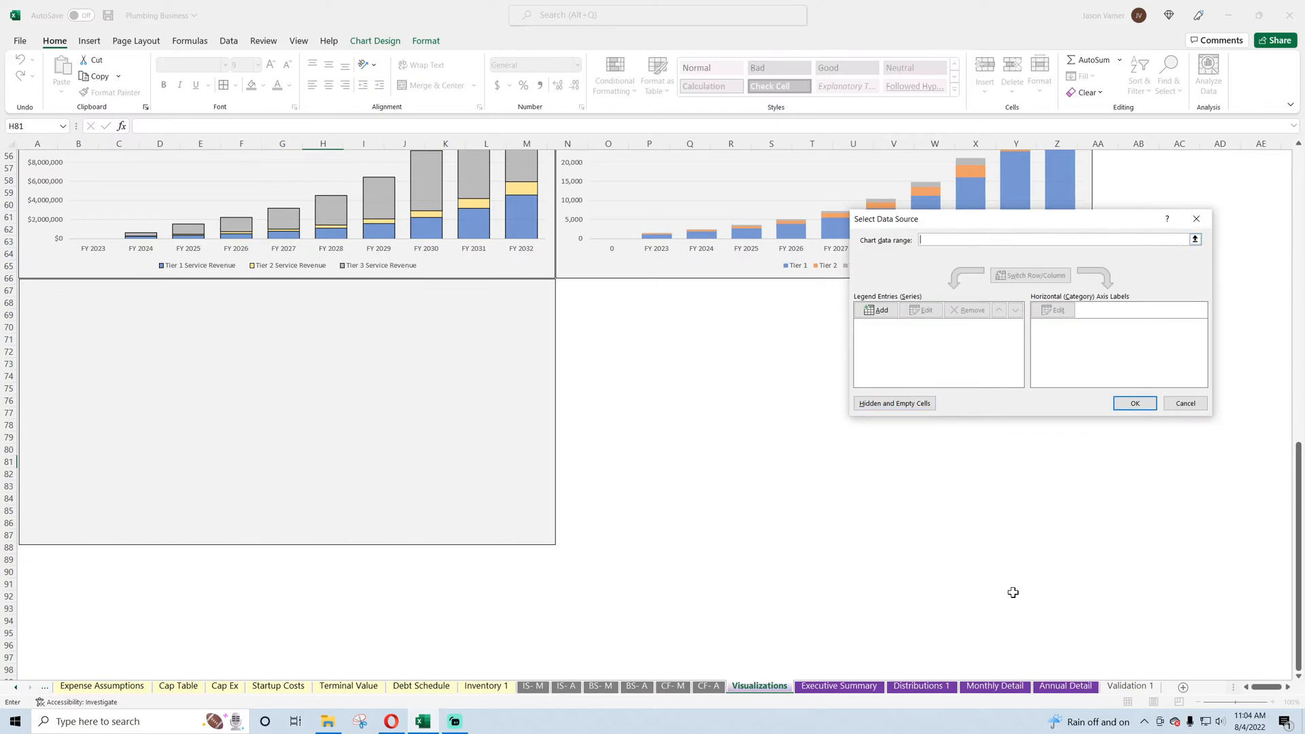
pyautogui.click(1063, 688)
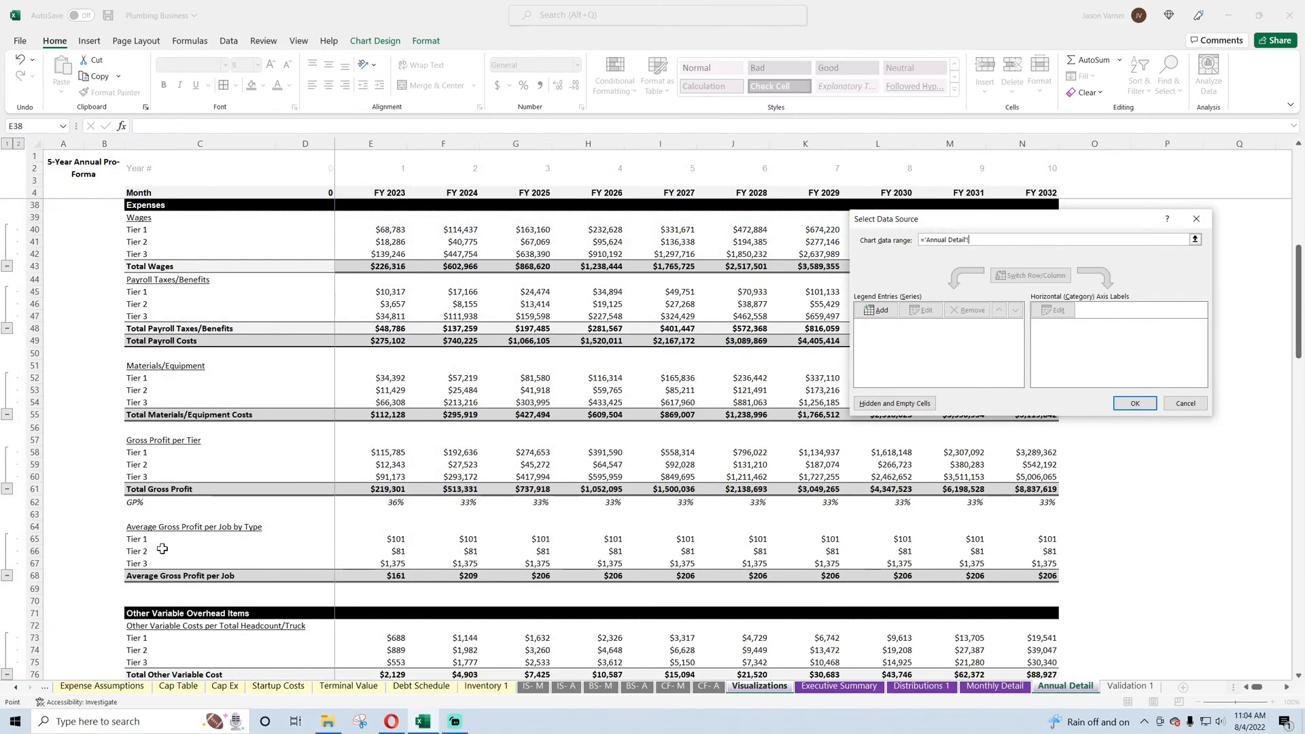
pyautogui.moveTo(171, 450); pyautogui.dragTo(1006, 473)
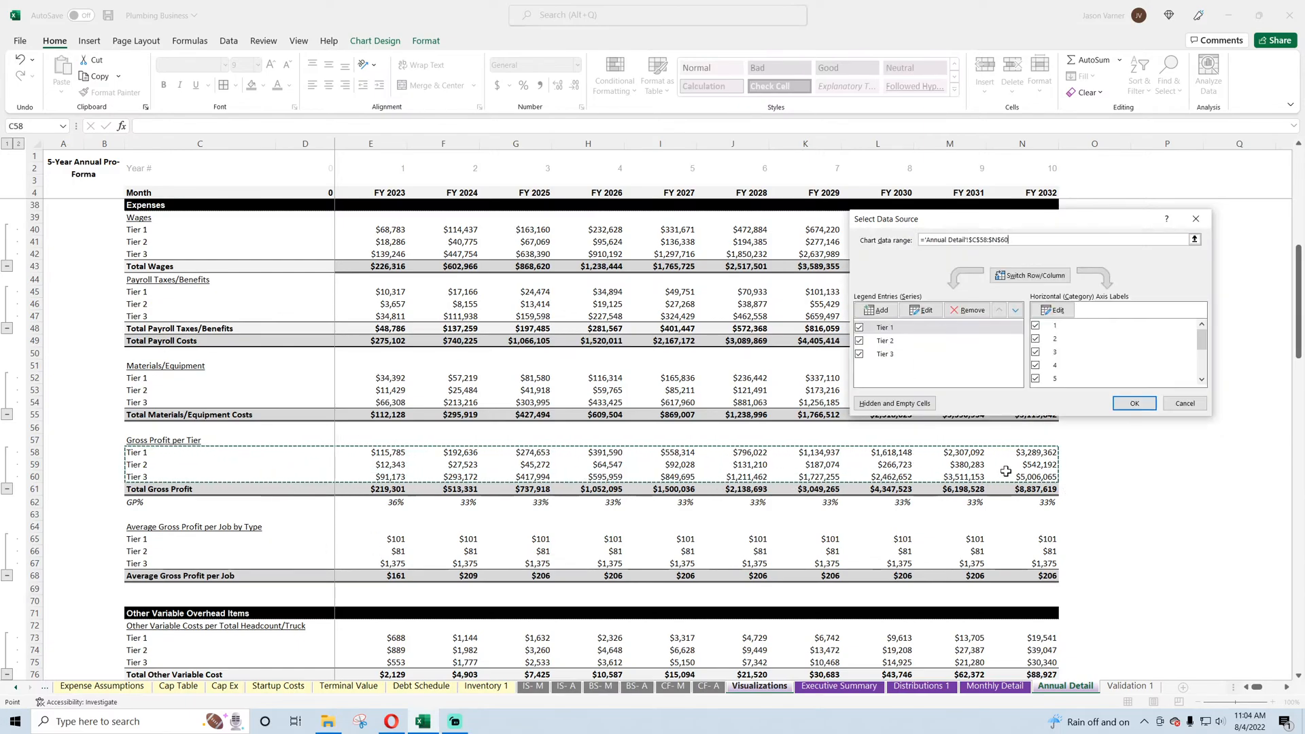
# - Set the gross profit chart's horizontal axis labels to the fiscal years in E4:N4 of Annual Detail and apply the data source
pyautogui.click(1066, 311)
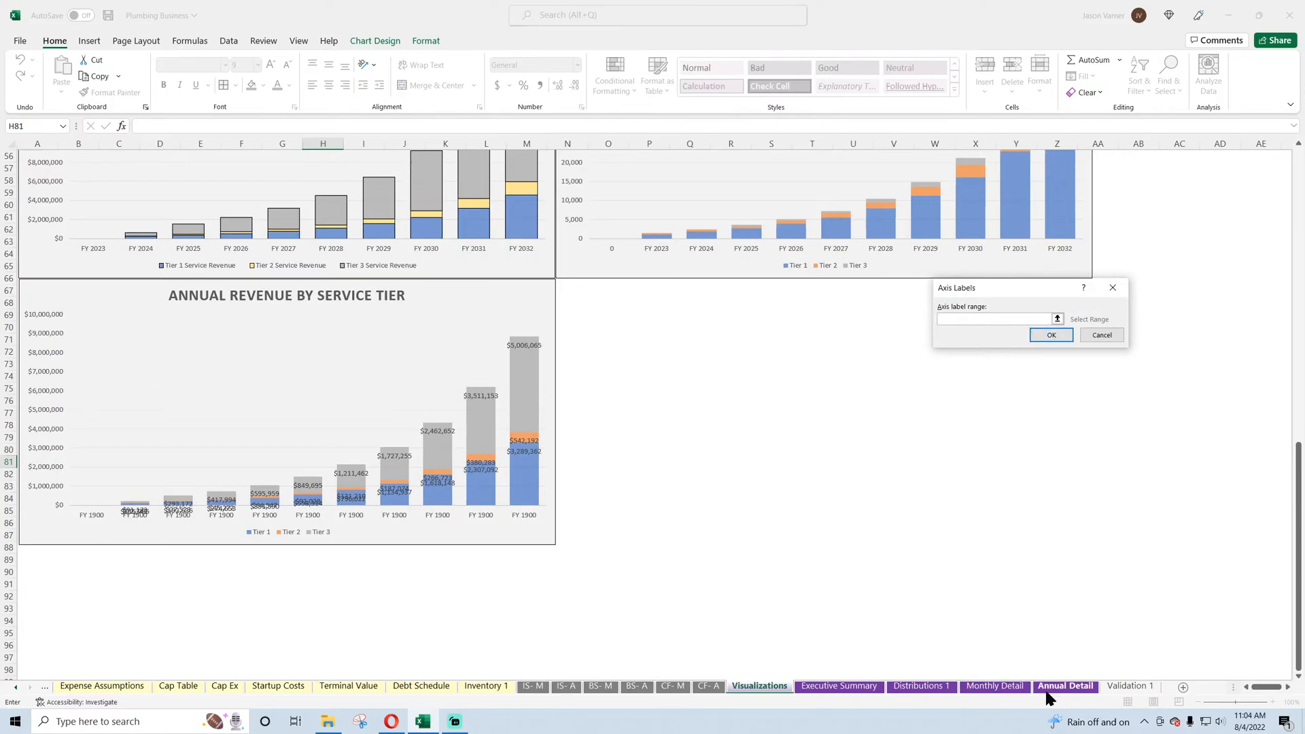
pyautogui.click(1065, 686)
pyautogui.click(1038, 192)
pyautogui.moveTo(1037, 192); pyautogui.dragTo(384, 197)
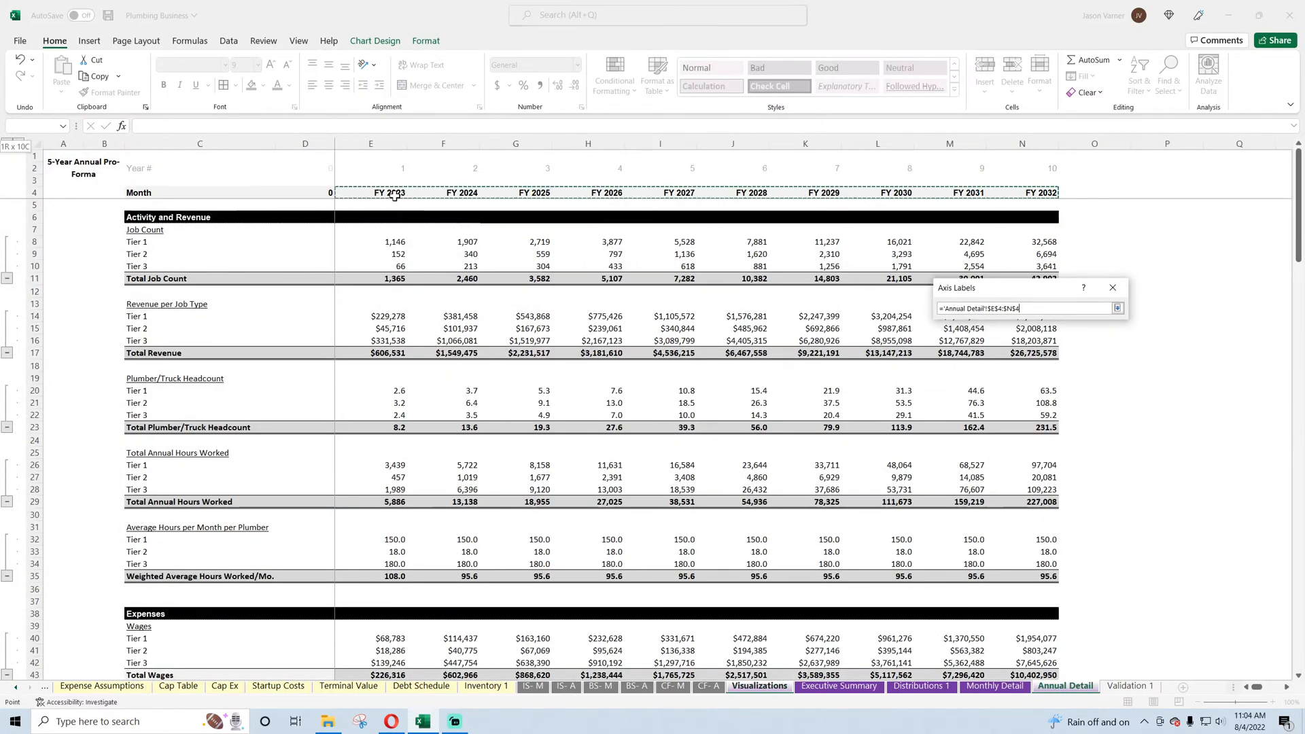
pyautogui.click(1050, 335)
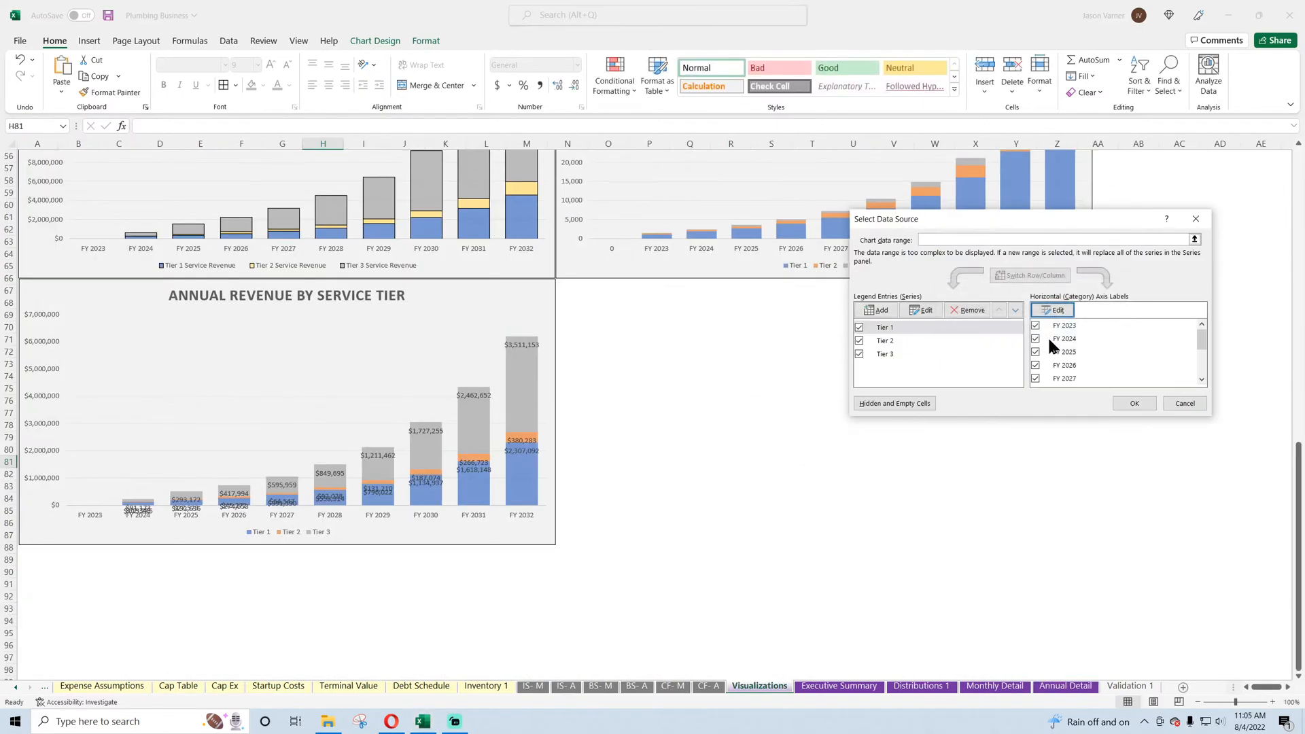
pyautogui.click(1134, 403)
# - Duplicate the gross profit chart and align the copy beside it, under the Annual Job Count by Service Tier chart
pyautogui.rightClick(452, 299)
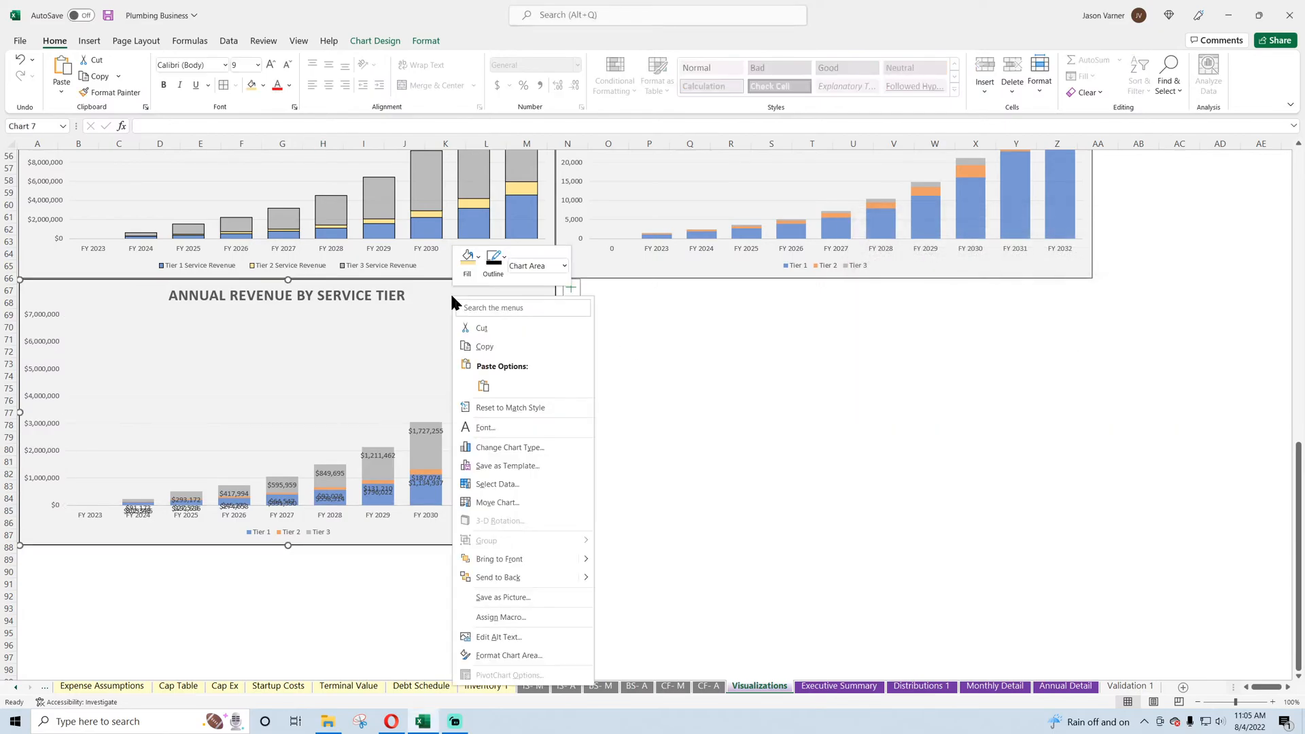
pyautogui.click(484, 346)
pyautogui.rightClick(650, 319)
pyautogui.click(728, 410)
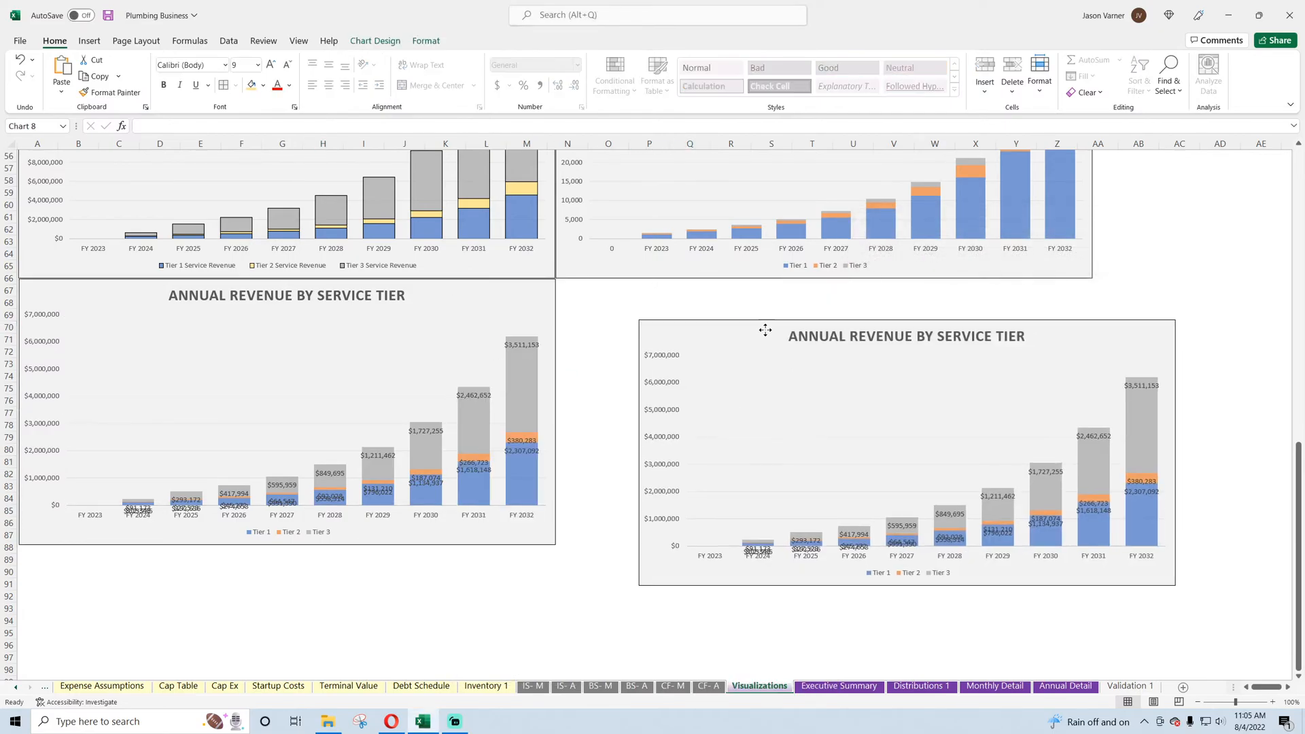
pyautogui.moveTo(766, 330); pyautogui.dragTo(682, 289)
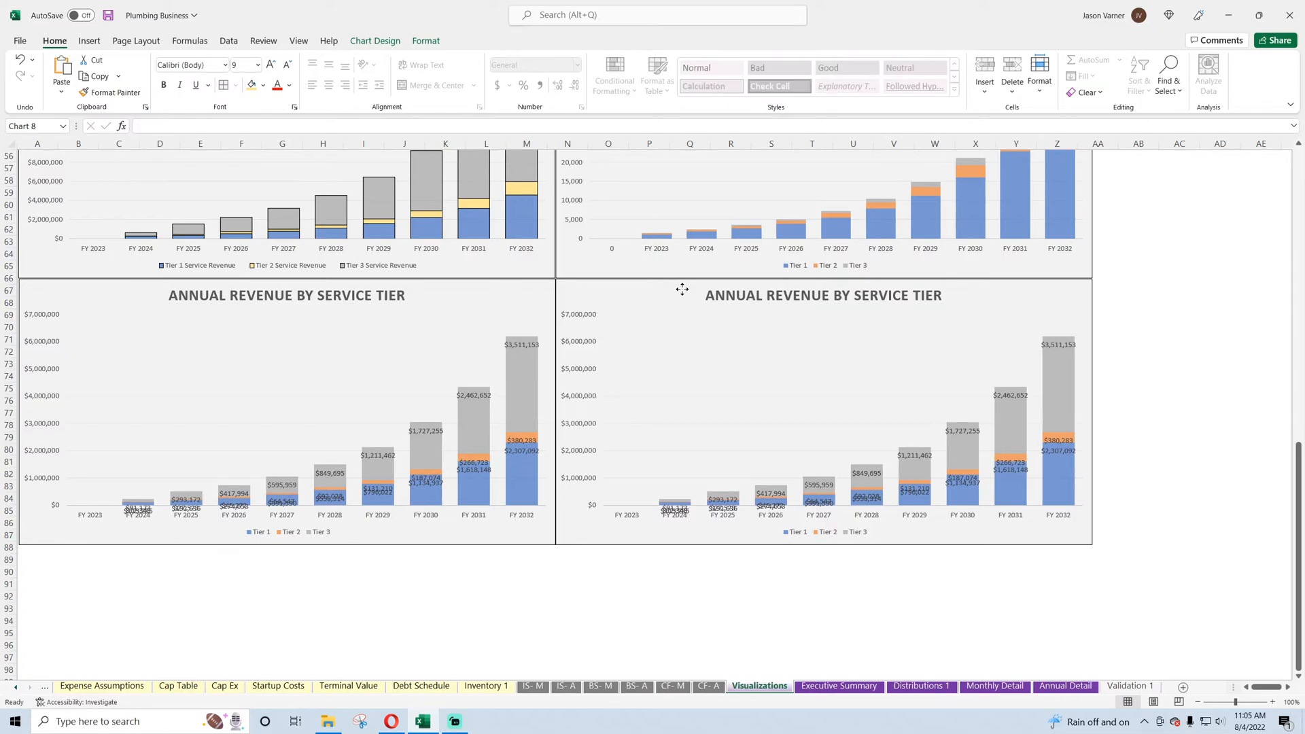
# - Replace the new copy's three series with the Average Gross Profit per Job by Type tier rows, Annual Detail C65:N67
pyautogui.click(681, 352)
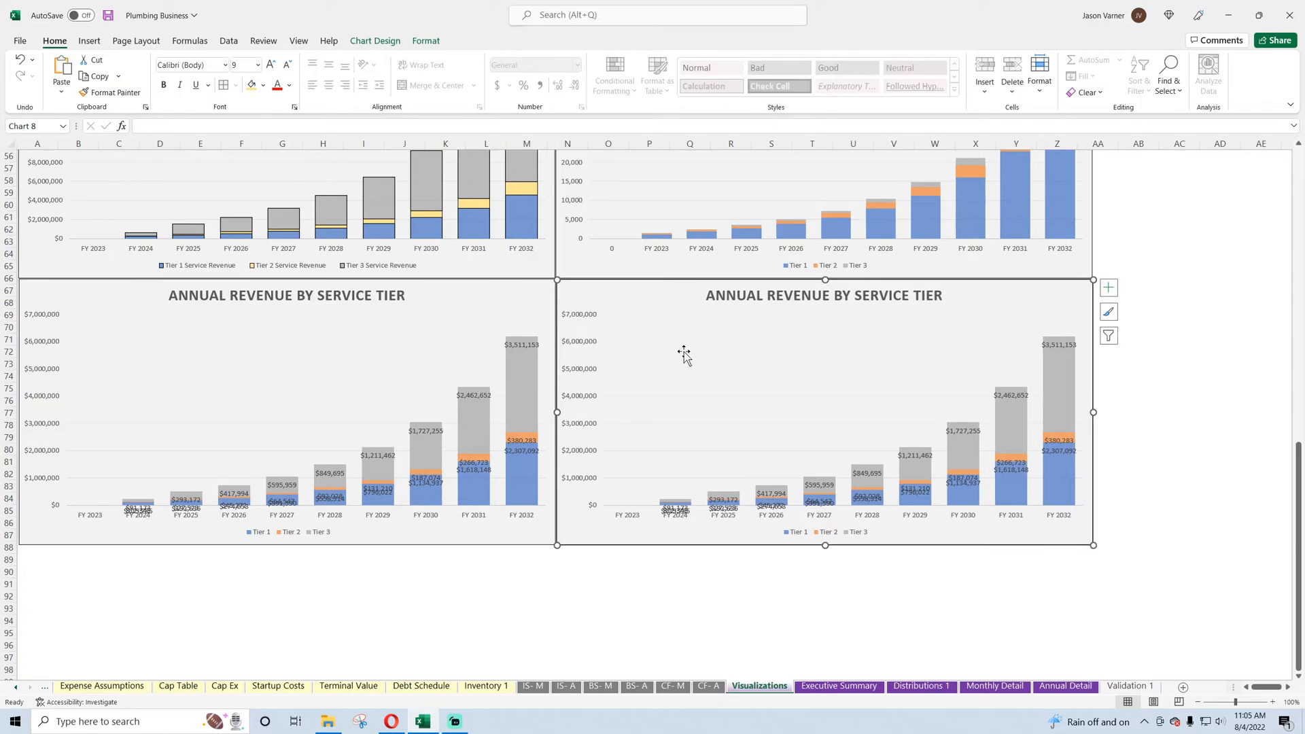
pyautogui.rightClick(683, 354)
pyautogui.click(736, 440)
pyautogui.click(966, 309)
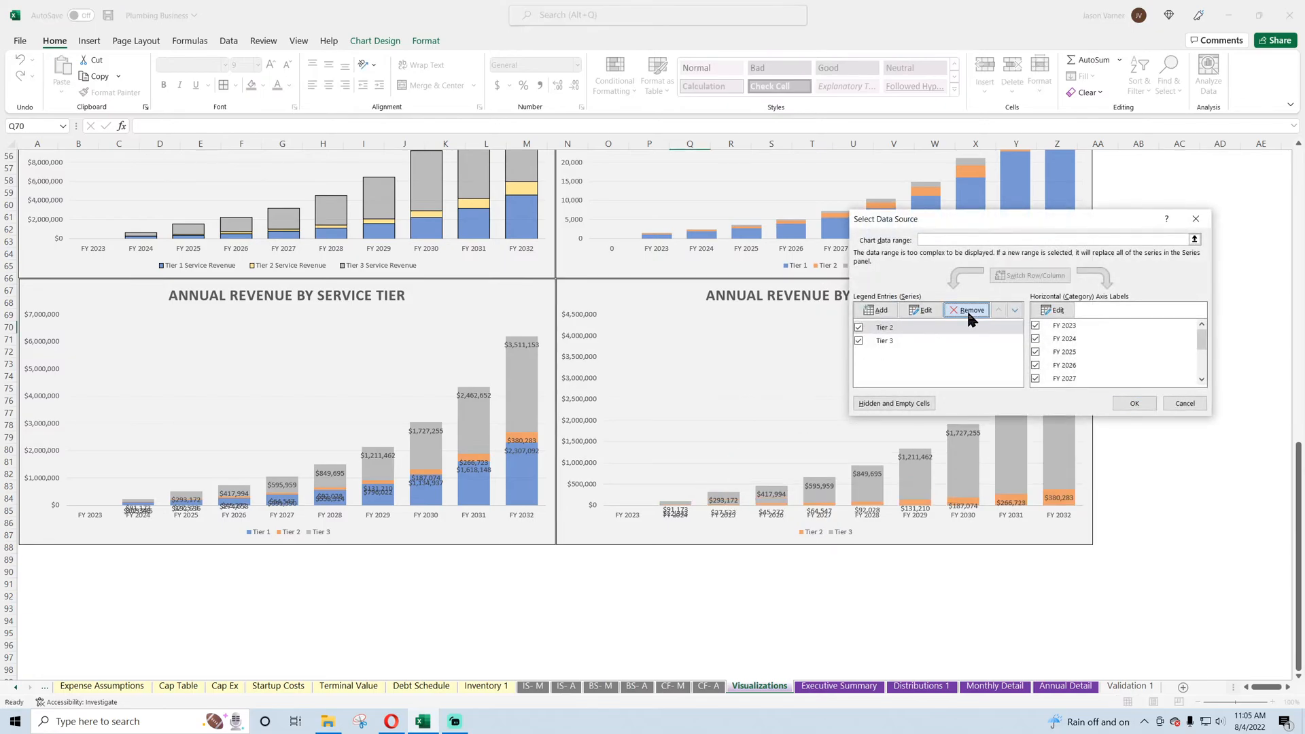
pyautogui.click(967, 309)
pyautogui.click(967, 309)
pyautogui.click(943, 240)
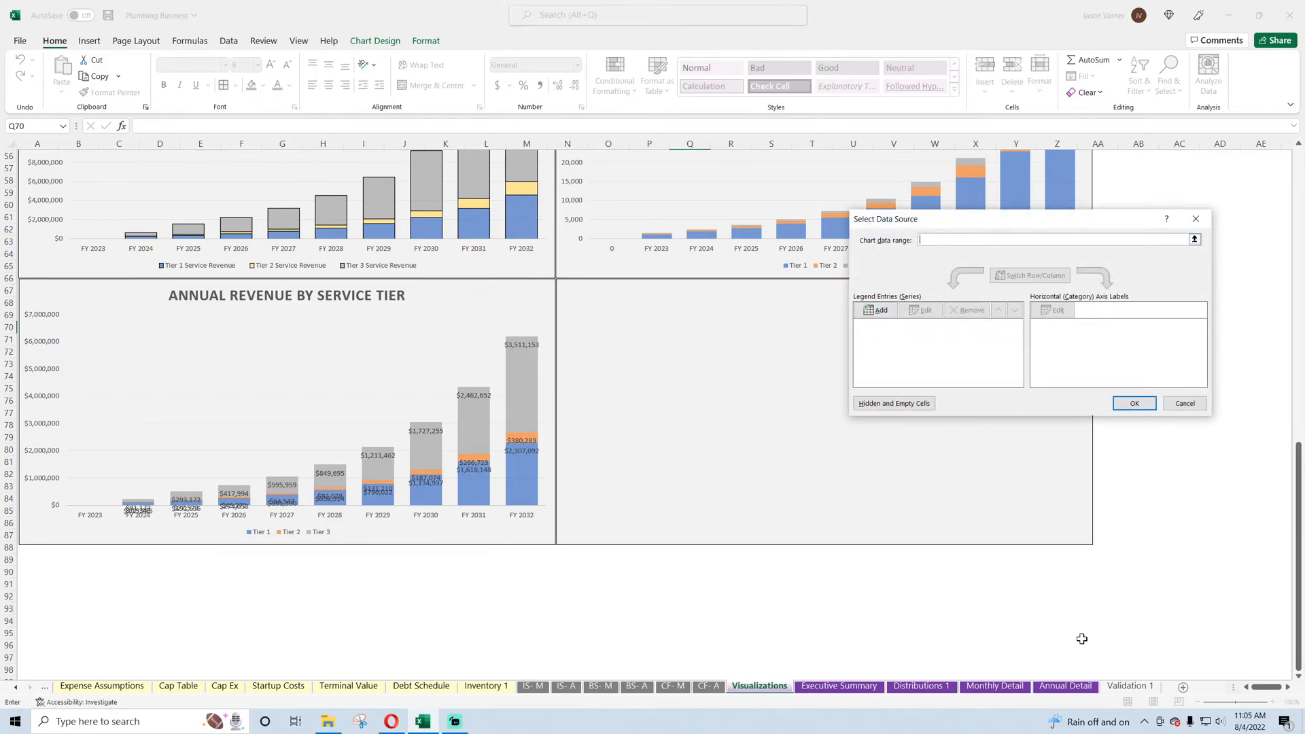
pyautogui.click(1065, 685)
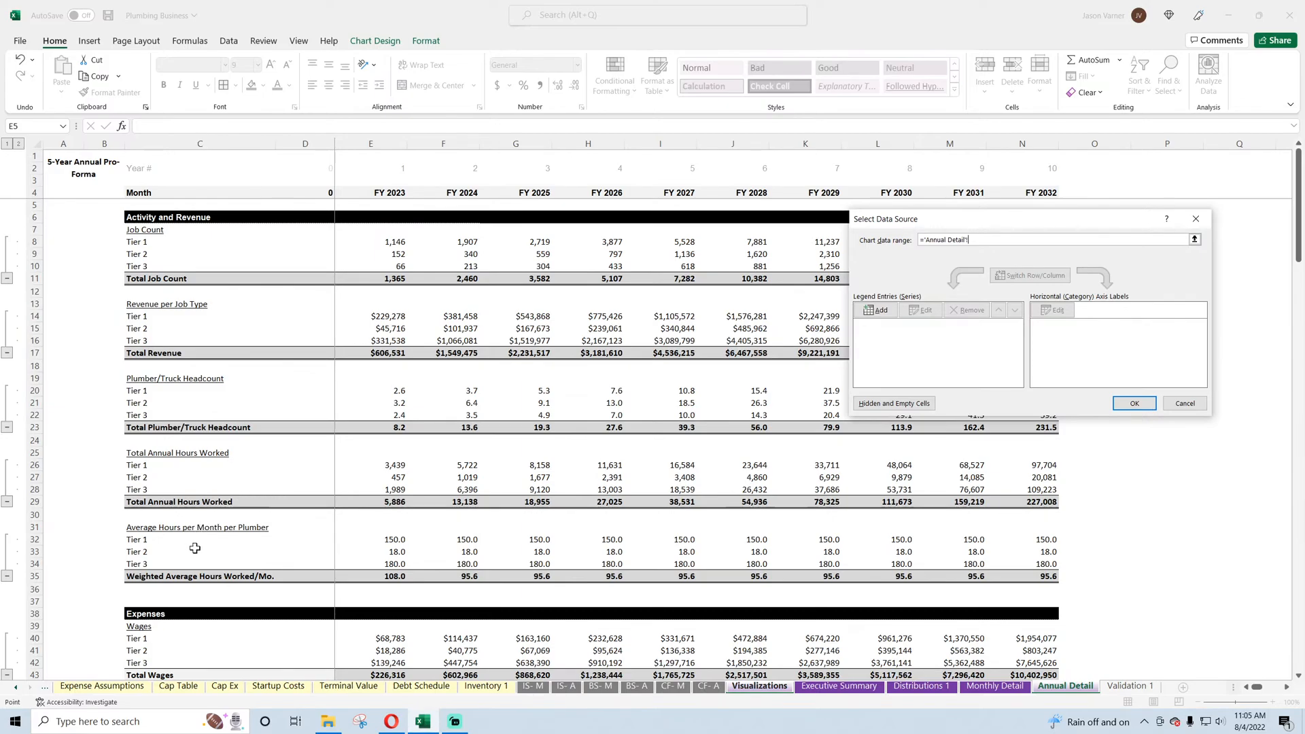
pyautogui.scroll(-11, 194, 550)
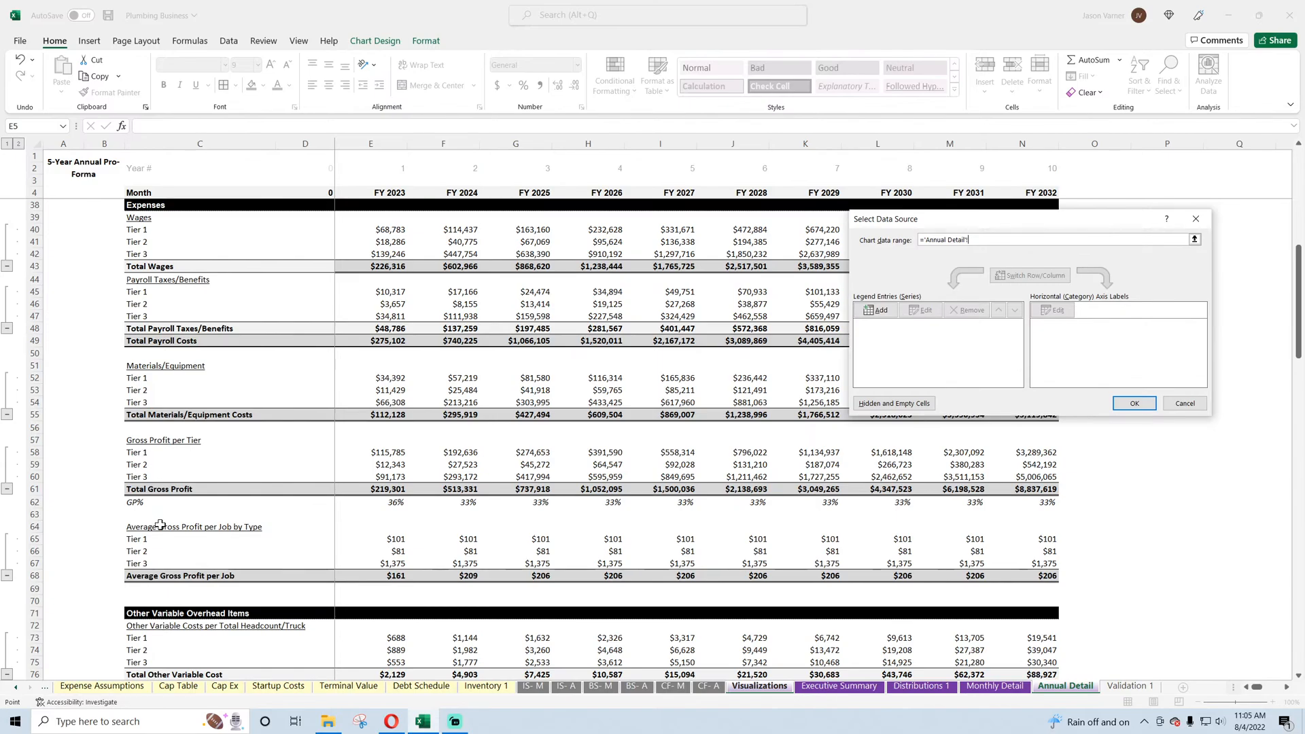
pyautogui.moveTo(149, 538); pyautogui.dragTo(1050, 566)
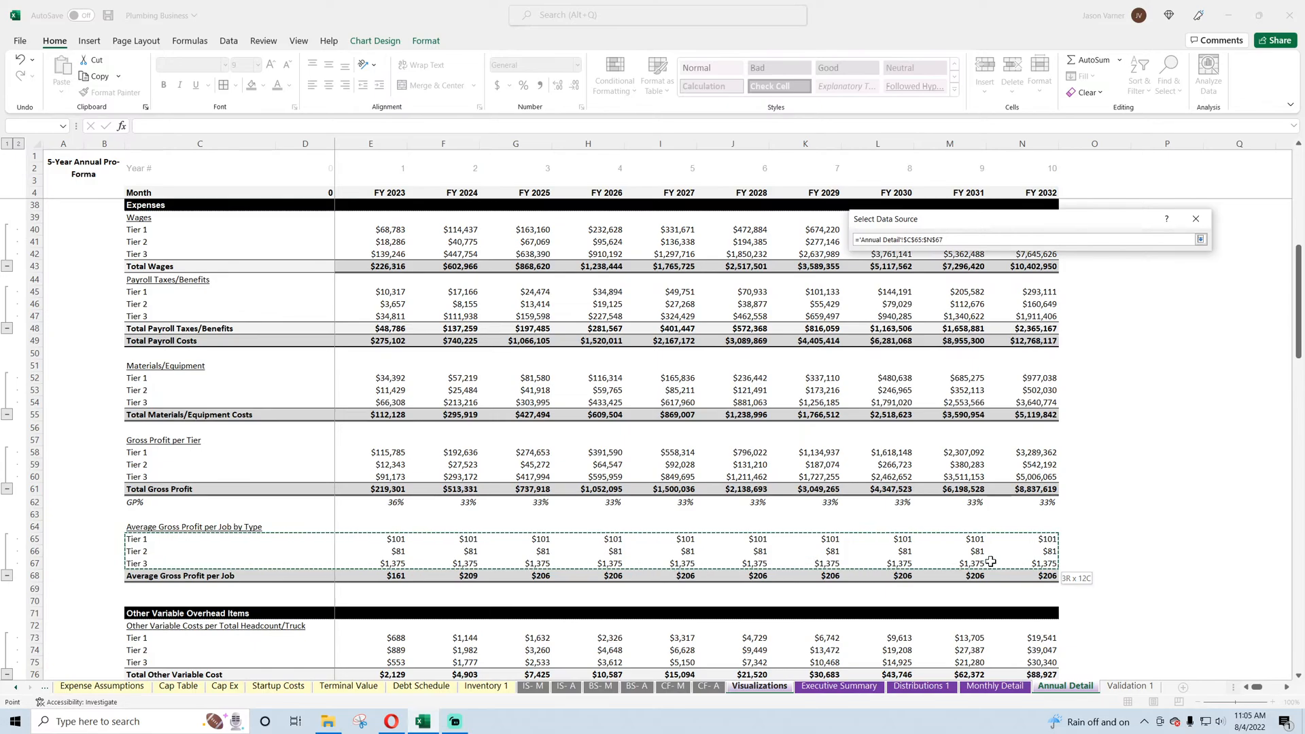
# - Use the fiscal years FY 2023 to FY 2032 from Annual Detail row 4 as the per-job chart's axis labels and apply
pyautogui.click(1059, 309)
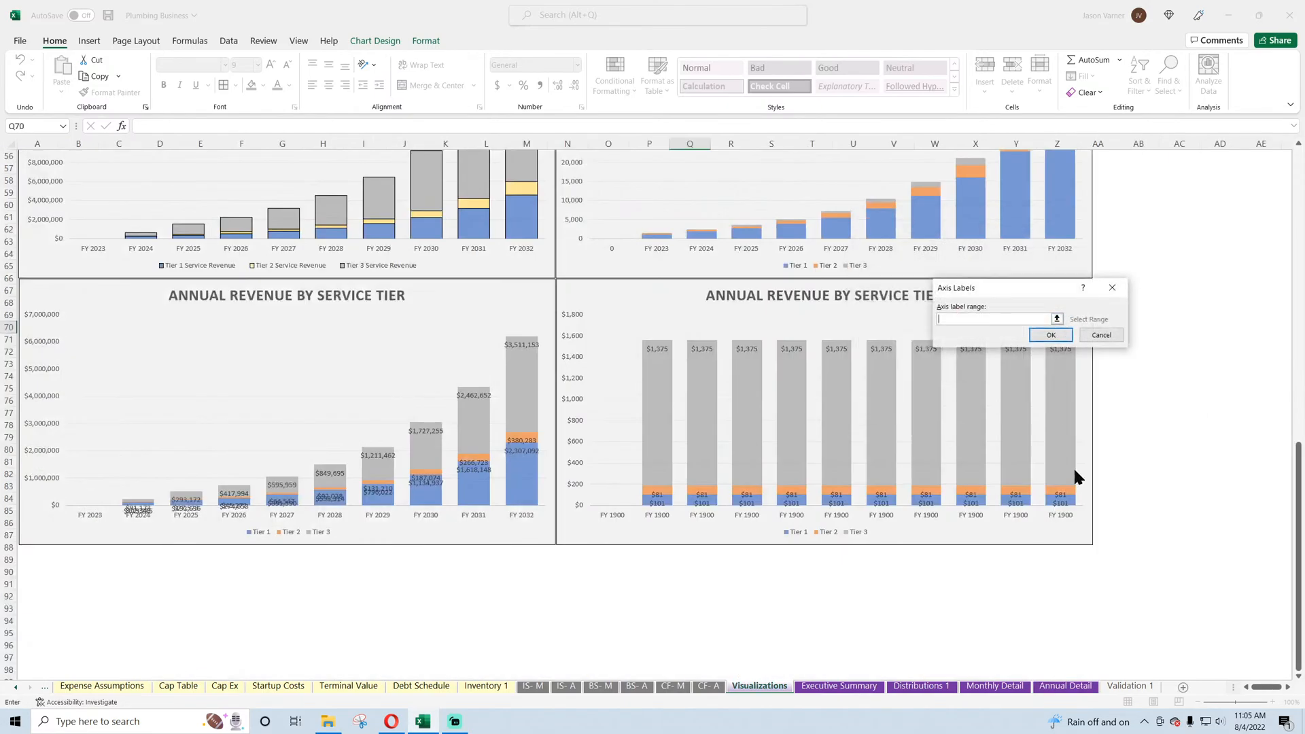
pyautogui.click(1065, 686)
pyautogui.moveTo(1015, 197); pyautogui.dragTo(370, 193)
pyautogui.click(1050, 334)
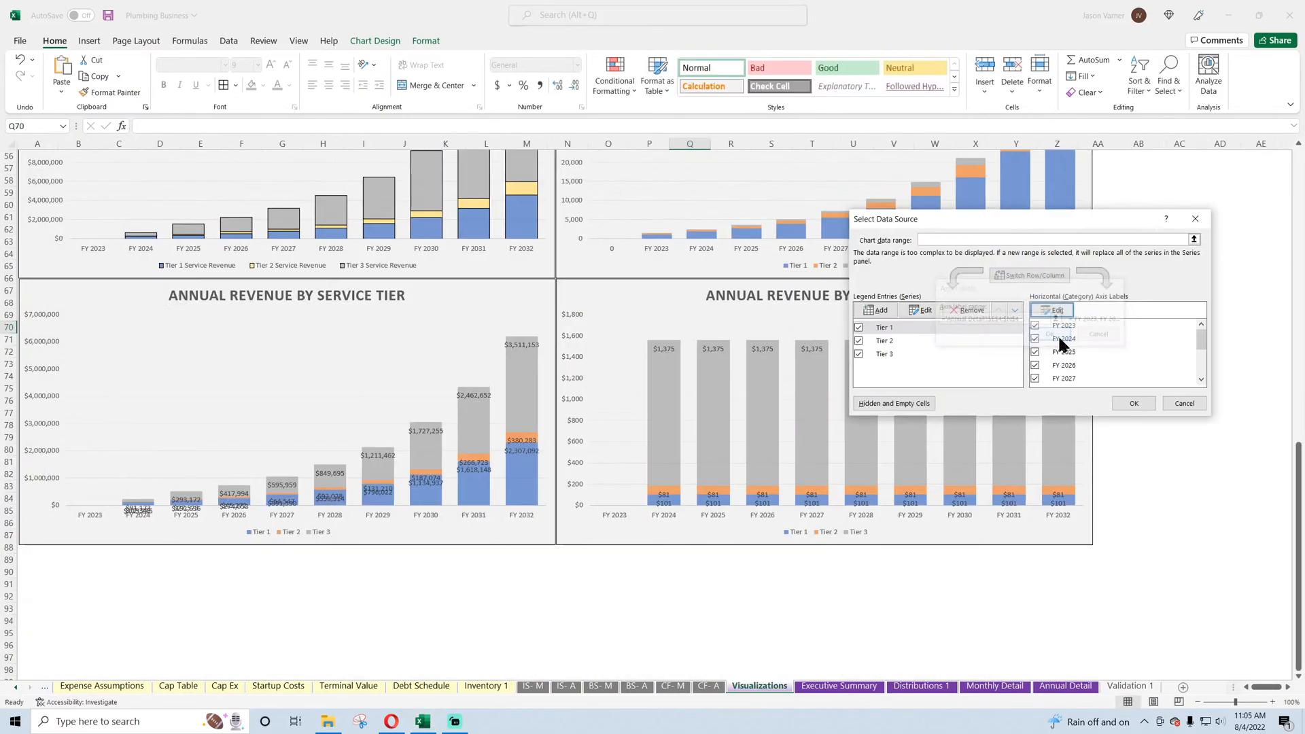
pyautogui.click(1133, 403)
# - Retitle the per-job chart "AVERAGE GROSS PROFIT PER JOB BY SERVICE TIER"
pyautogui.click(781, 297)
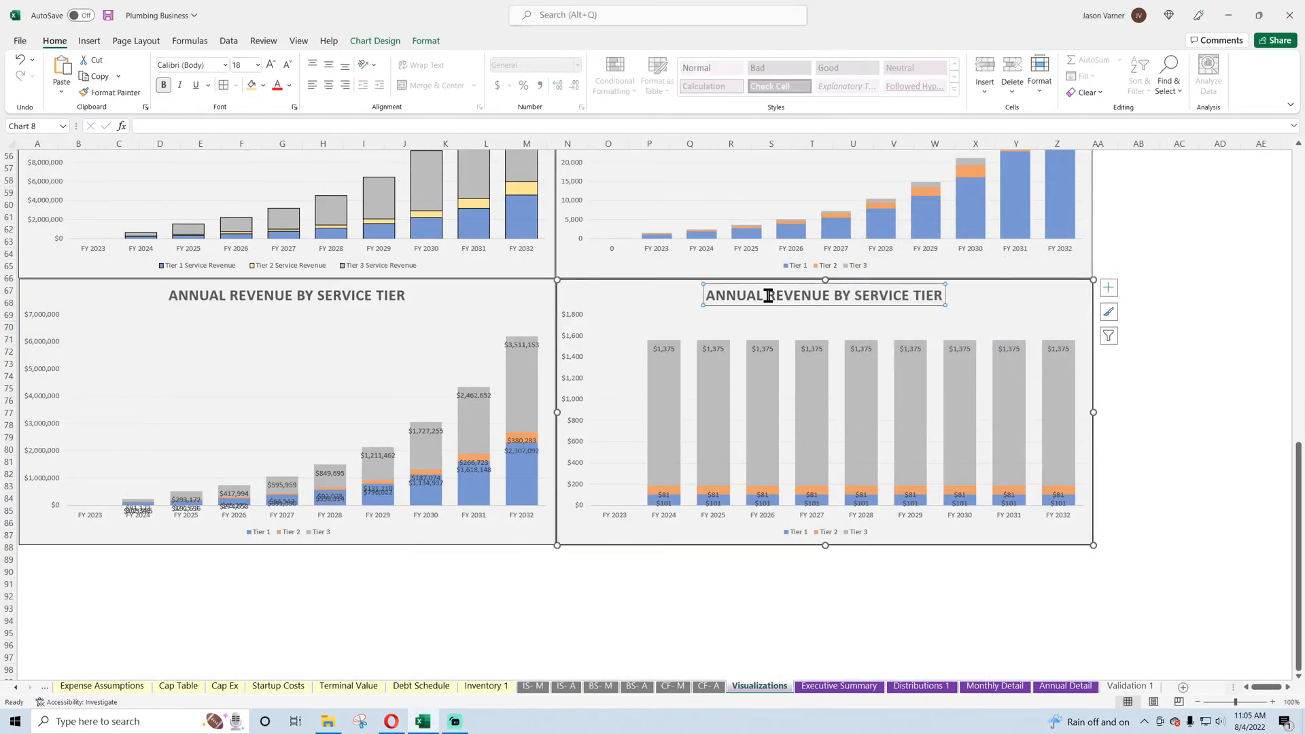
pyautogui.moveTo(714, 295); pyautogui.dragTo(947, 291)
pyautogui.write('AV')
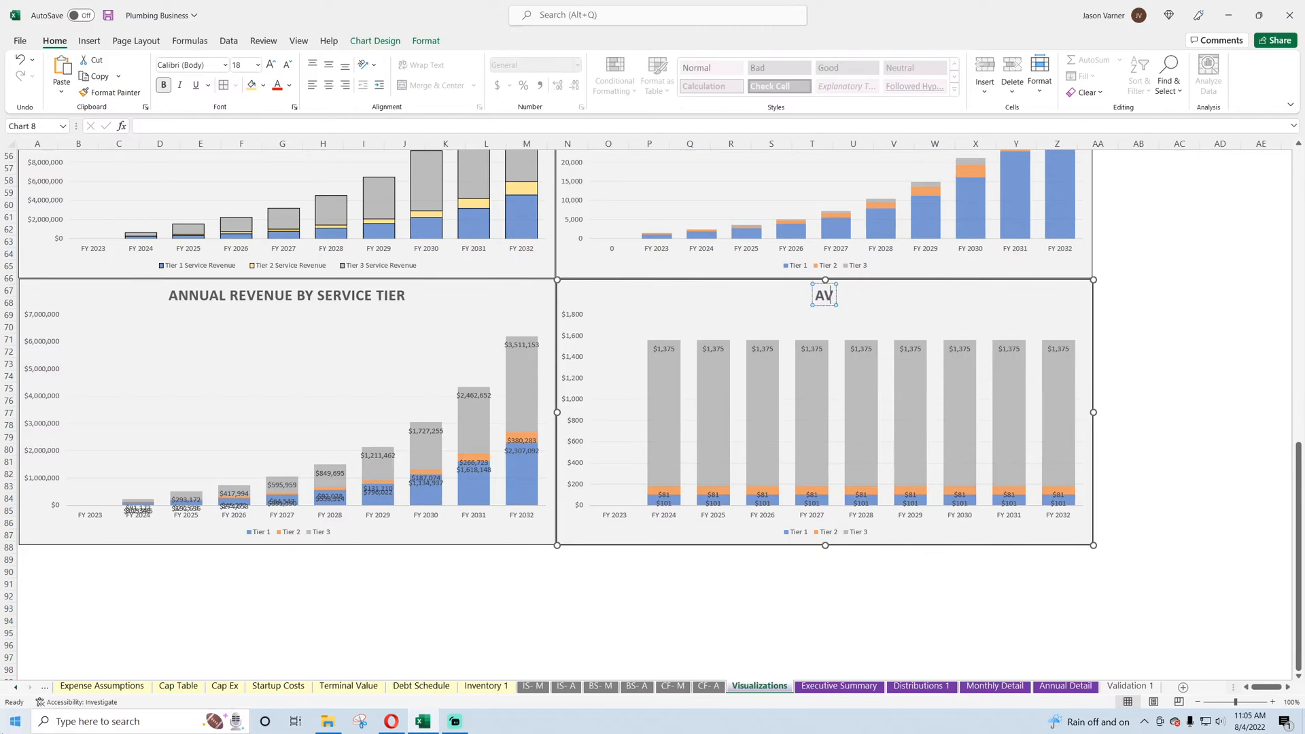
pyautogui.write('ERAGE GROSS')
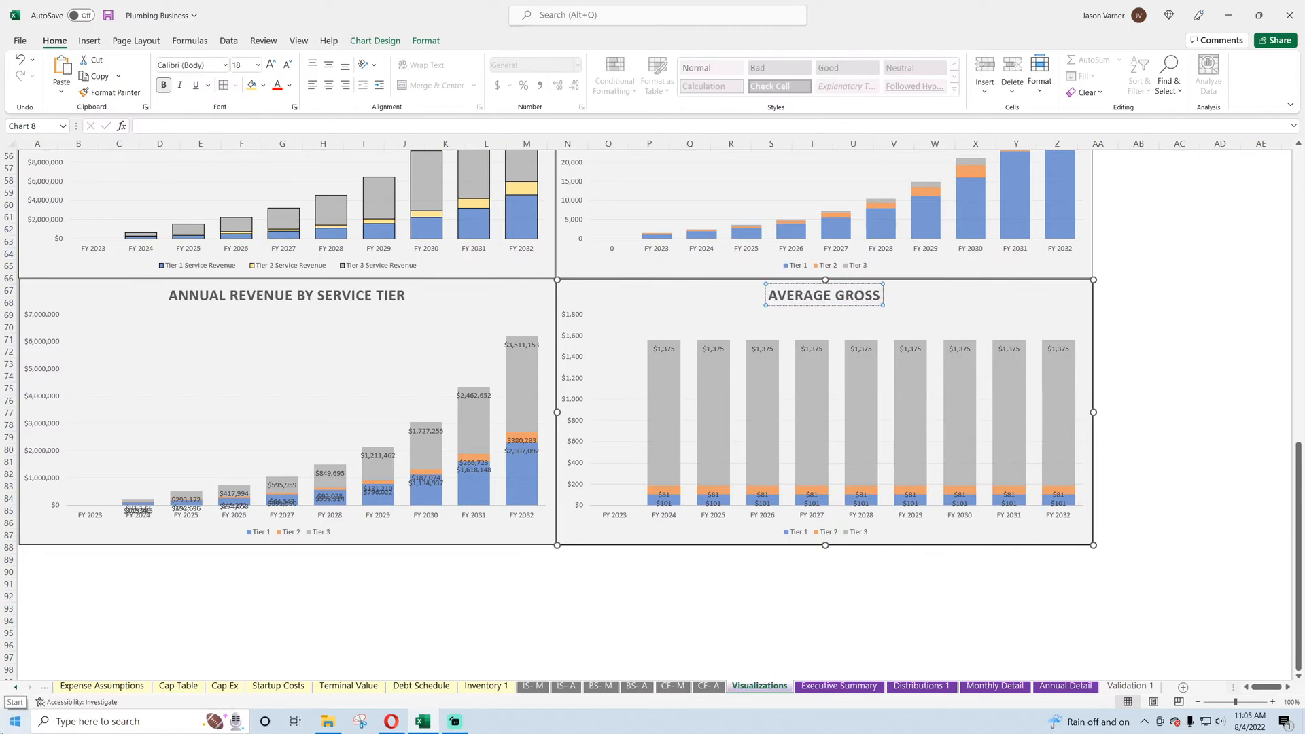
pyautogui.write(' PROFIT PER JOB')
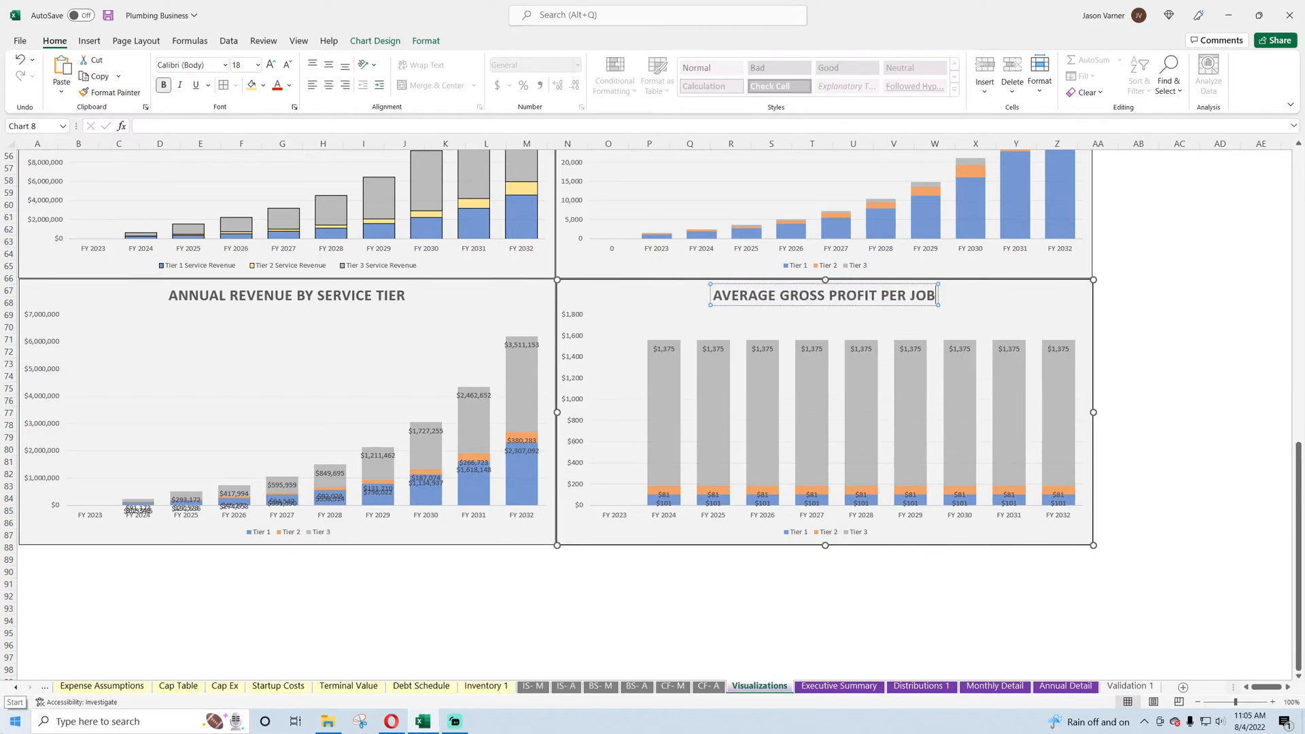
pyautogui.write(' BY SERVICE TIER')
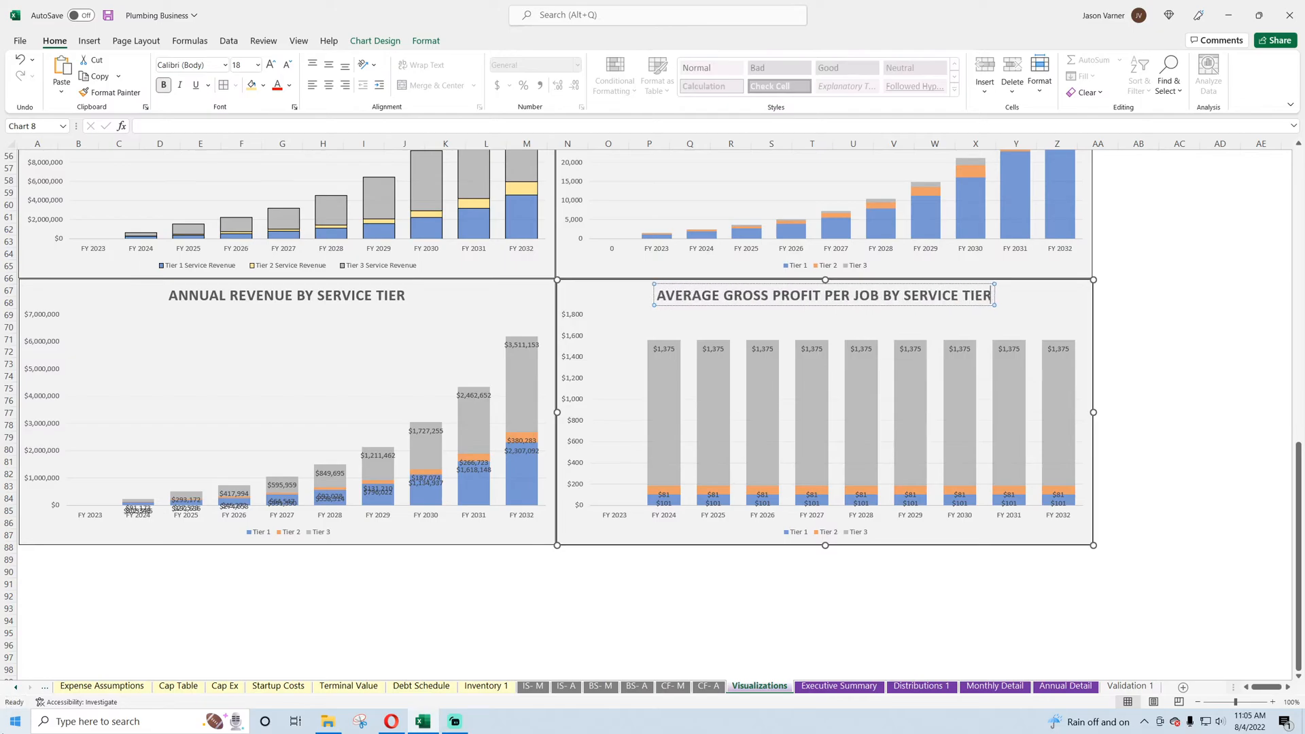
# - Retitle the gross profit chart still labelled as annual revenue "TOTAL GROSS PROFIT PER JOB BY SERVICE TIER"
pyautogui.click(224, 294)
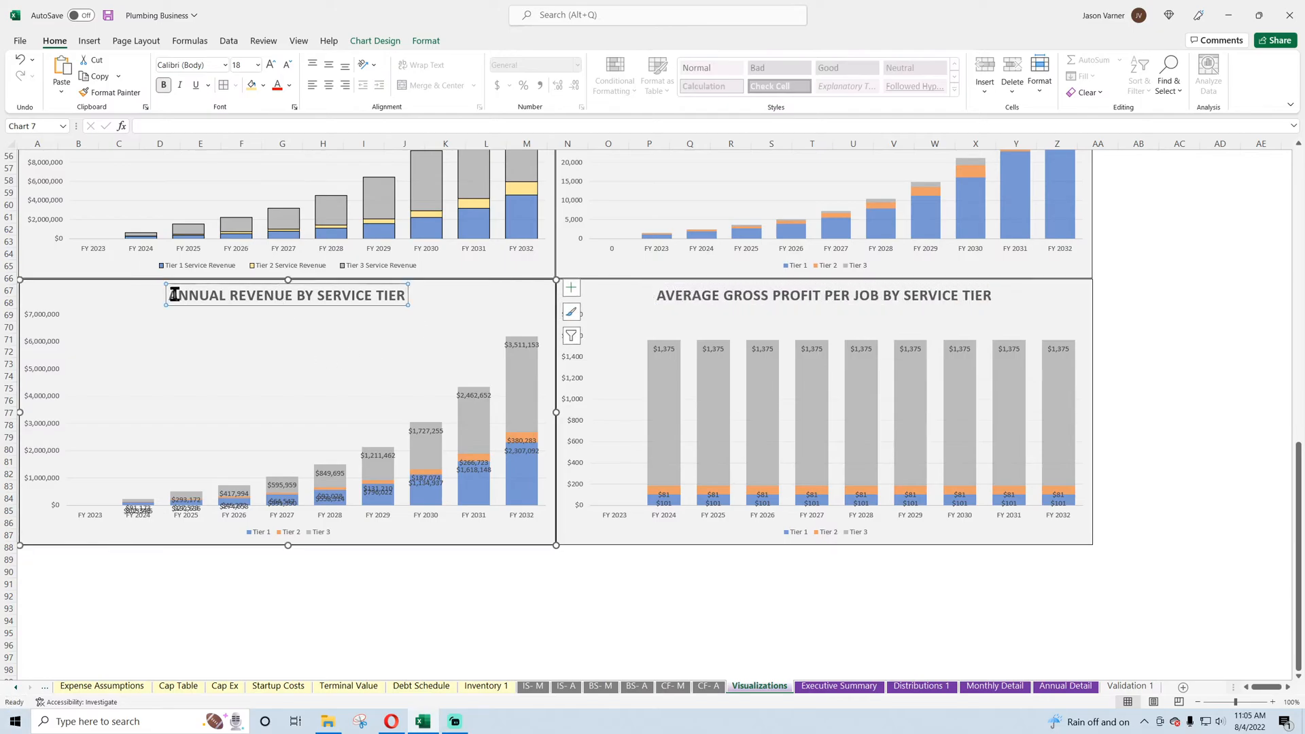
pyautogui.moveTo(175, 295); pyautogui.dragTo(406, 344)
pyautogui.write('TOTAL G')
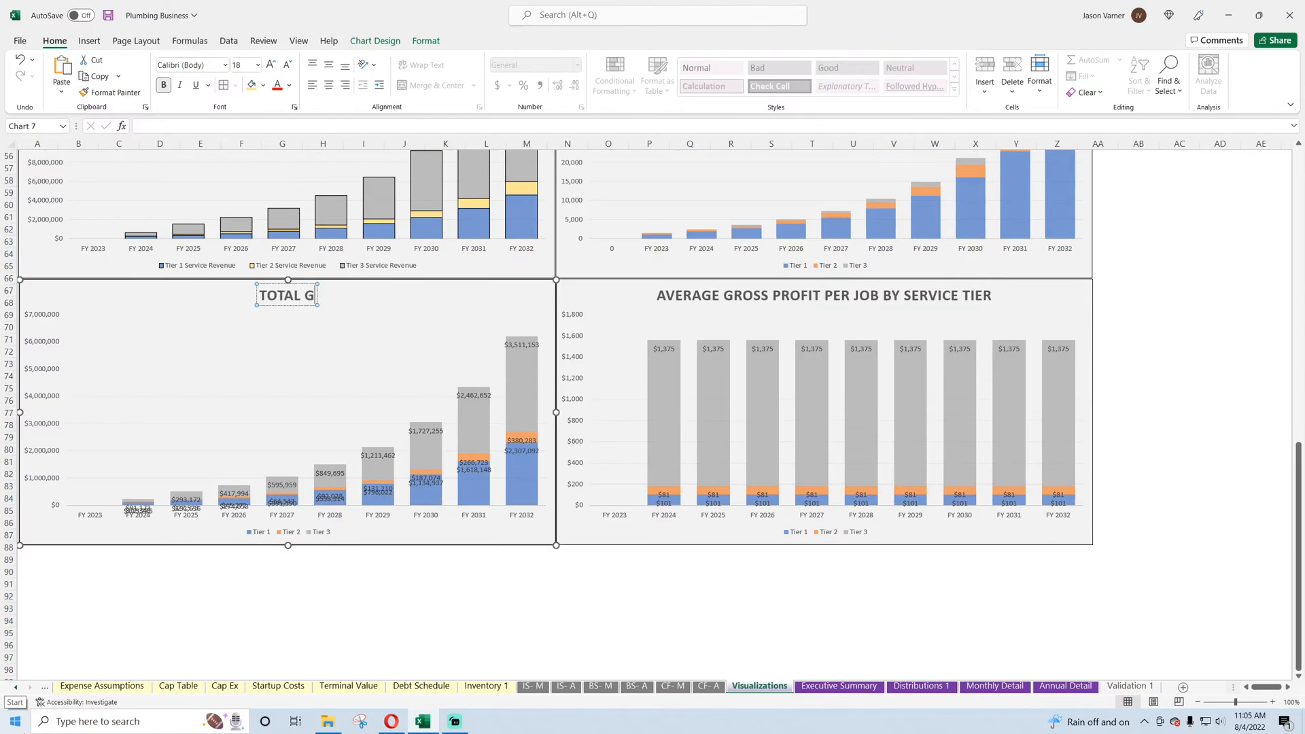
pyautogui.write('ROSS PROFIT')
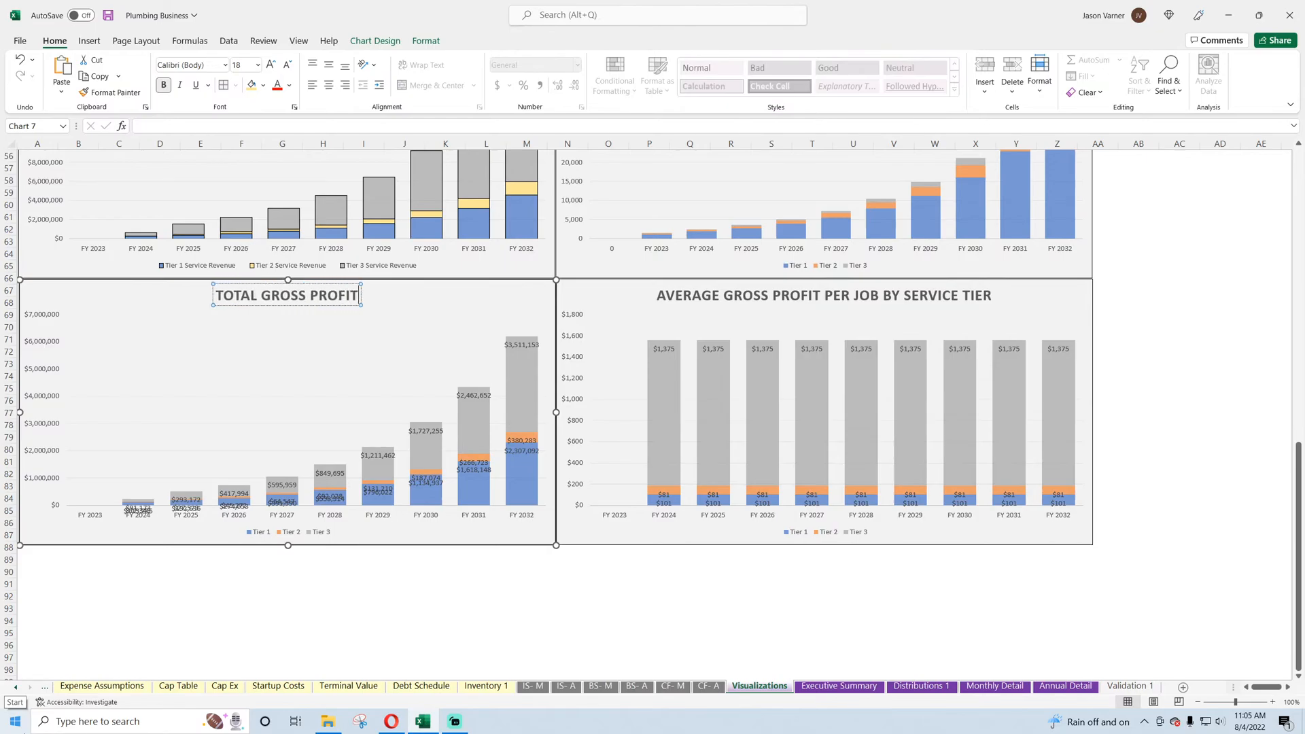
pyautogui.write(' BY JOB')
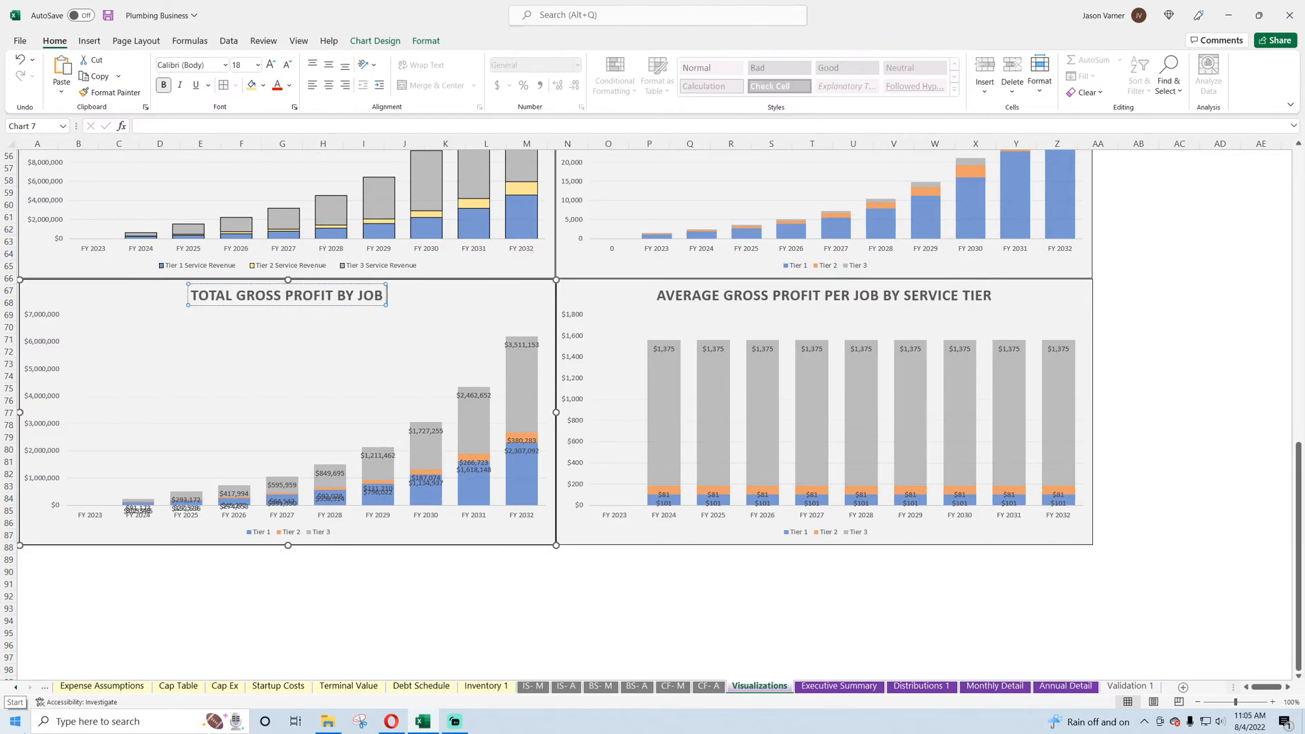
pyautogui.press('BackSpace')
pyautogui.press('BackSpace')
pyautogui.press('BackSpace')
pyautogui.press('BackSpace')
pyautogui.press('BackSpace')
pyautogui.press('BackSpace')
pyautogui.press('BackSpace')
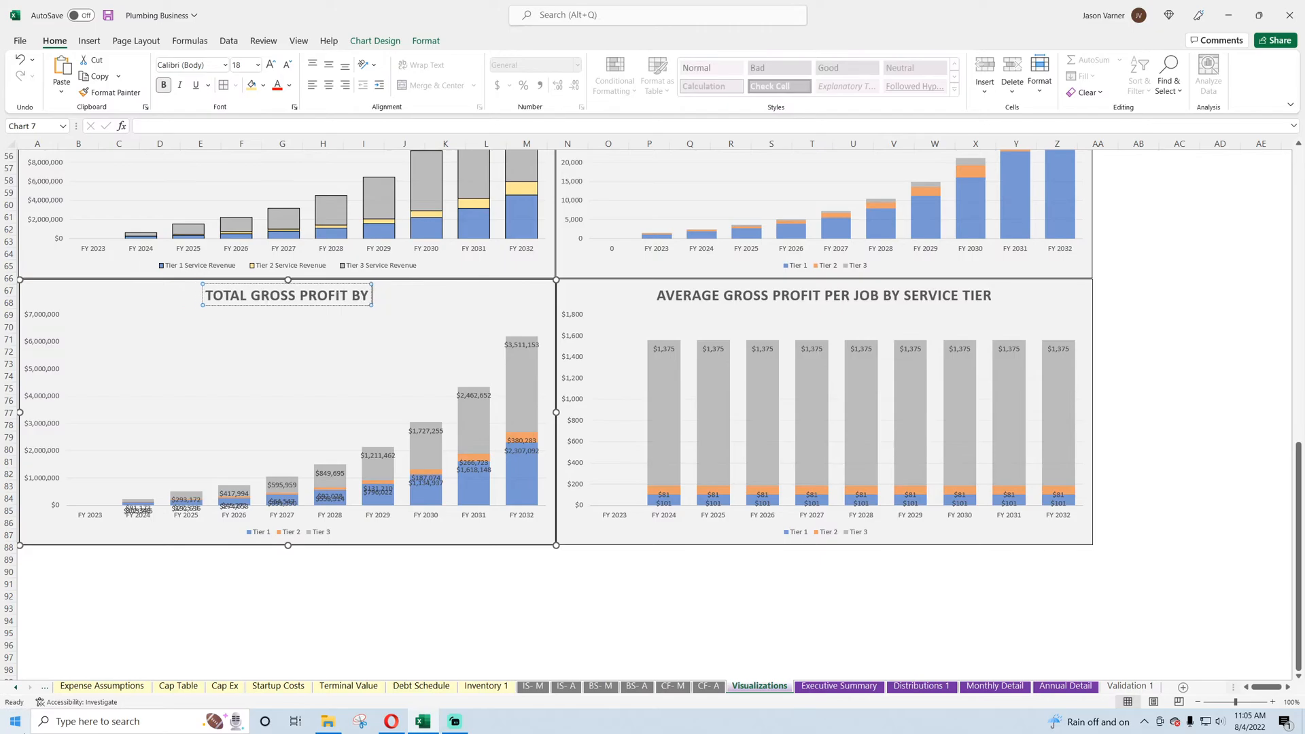
pyautogui.write('PER JOB BY SERVI')
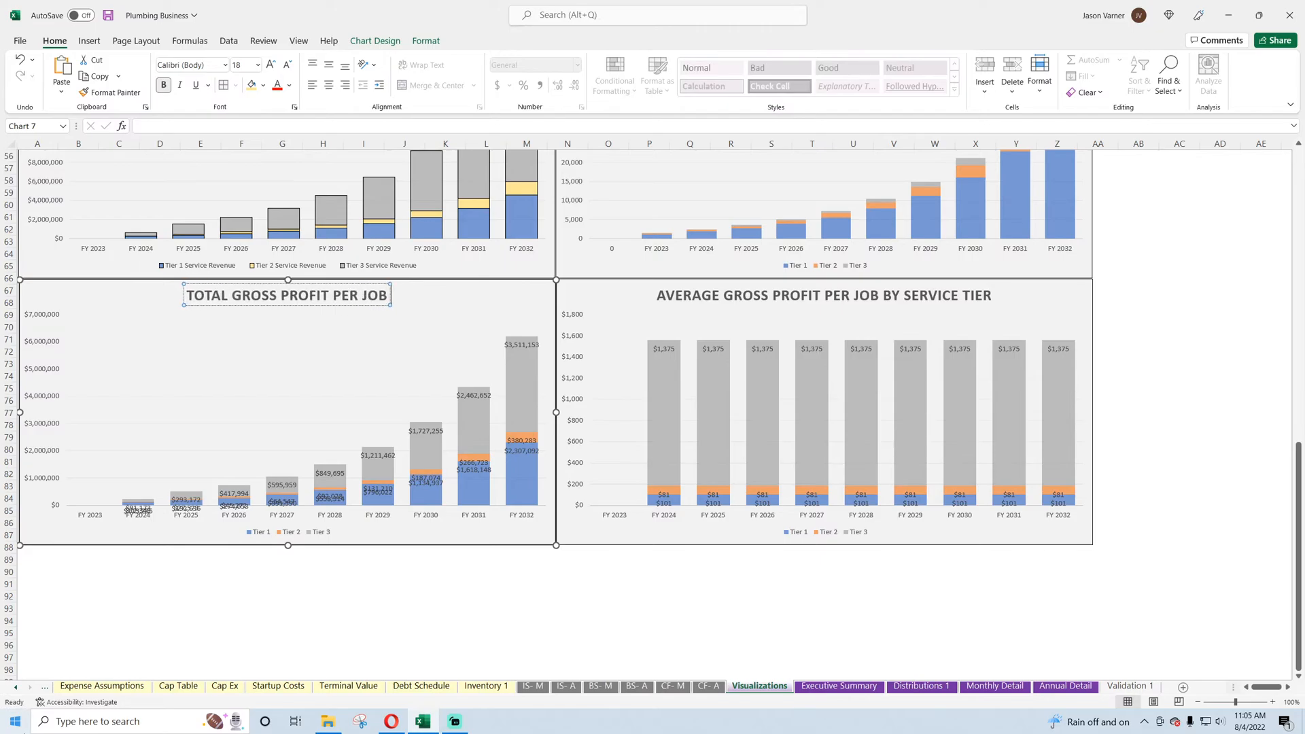
pyautogui.write('IER')
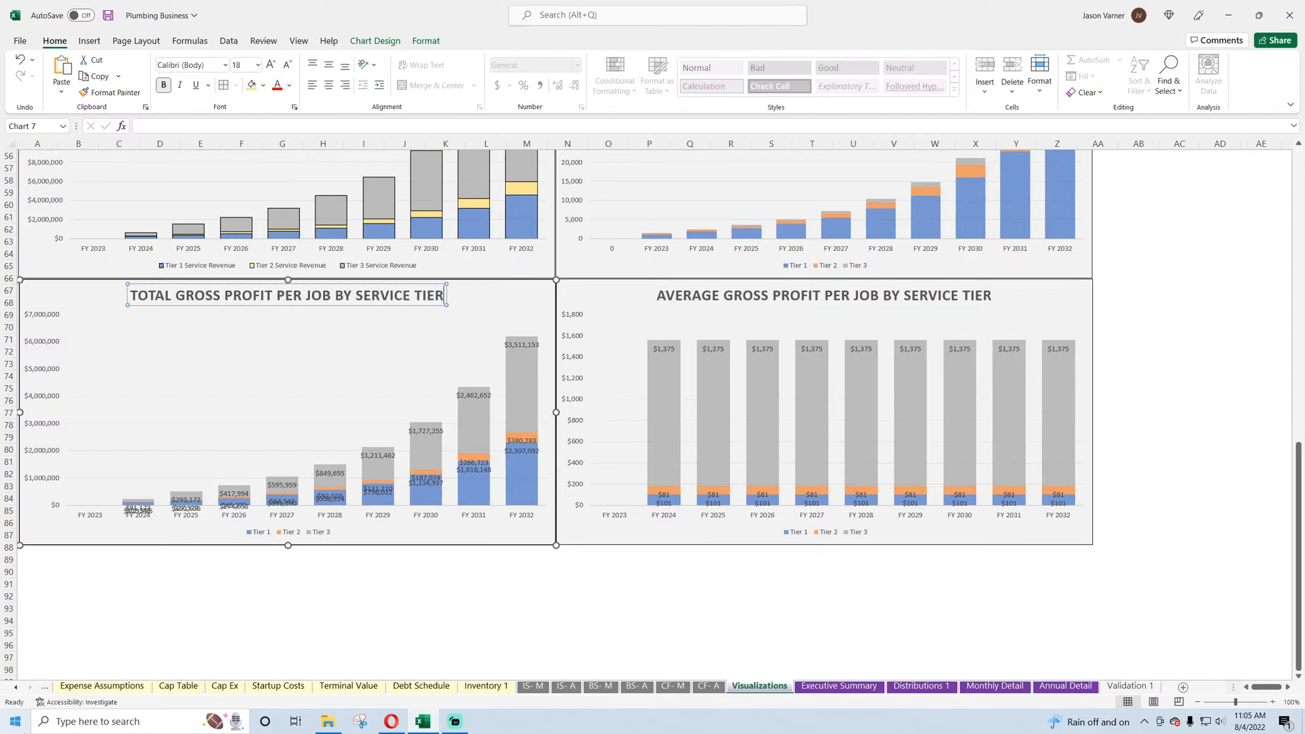
# - Delete the data labels of all three tier series from the total gross profit chart
pyautogui.rightClick(528, 345)
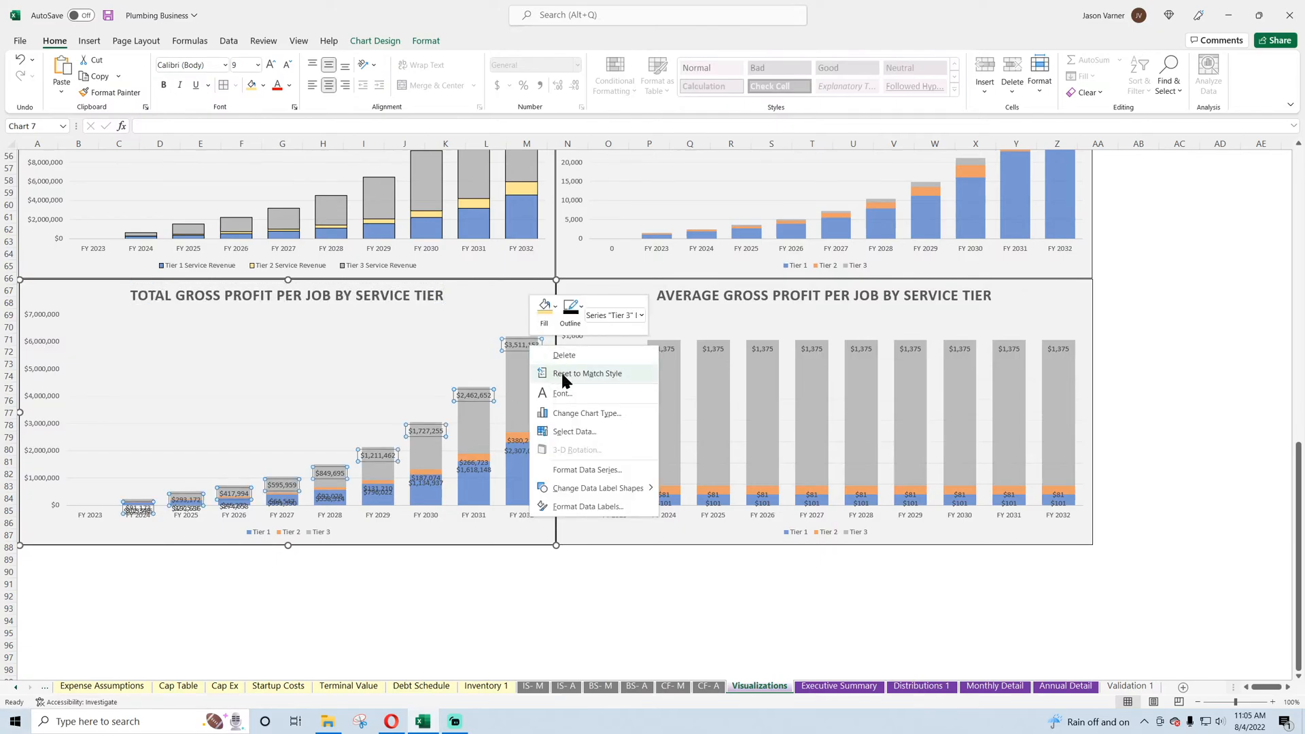
pyautogui.click(579, 353)
pyautogui.rightClick(529, 438)
pyautogui.click(581, 449)
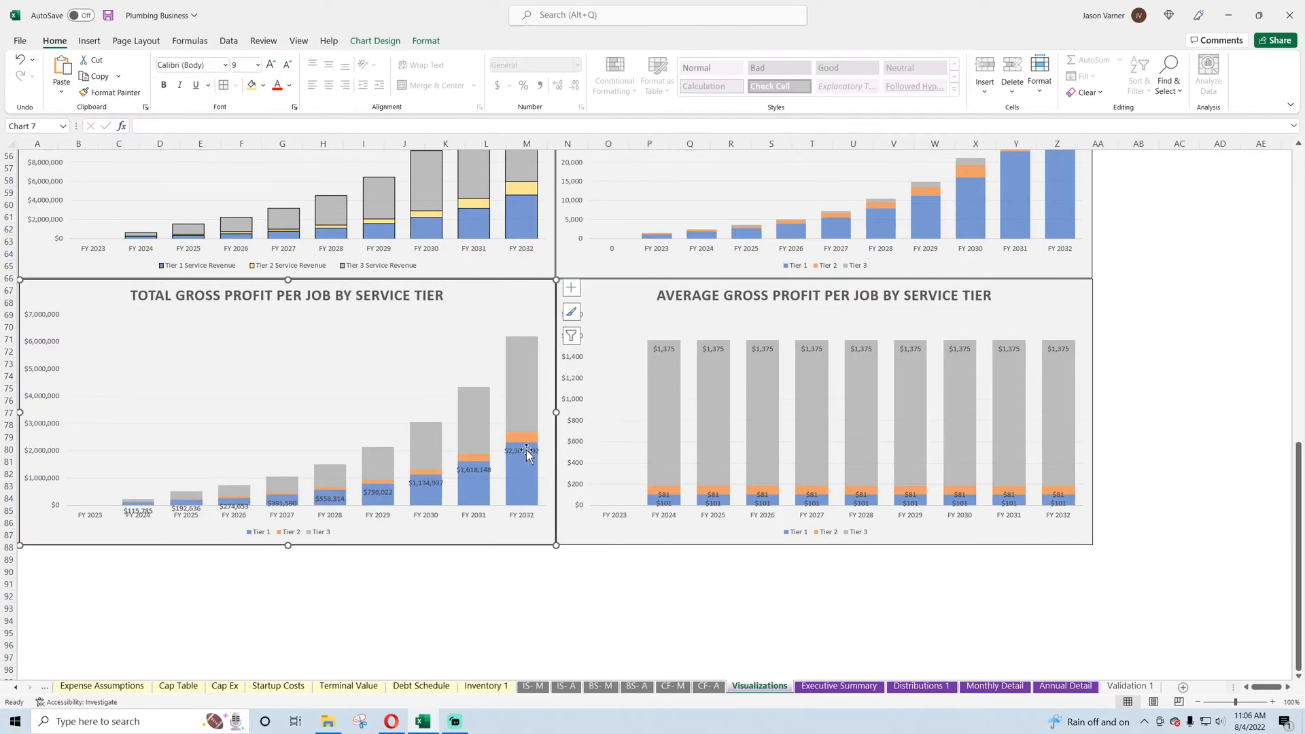
pyautogui.rightClick(540, 453)
pyautogui.click(584, 461)
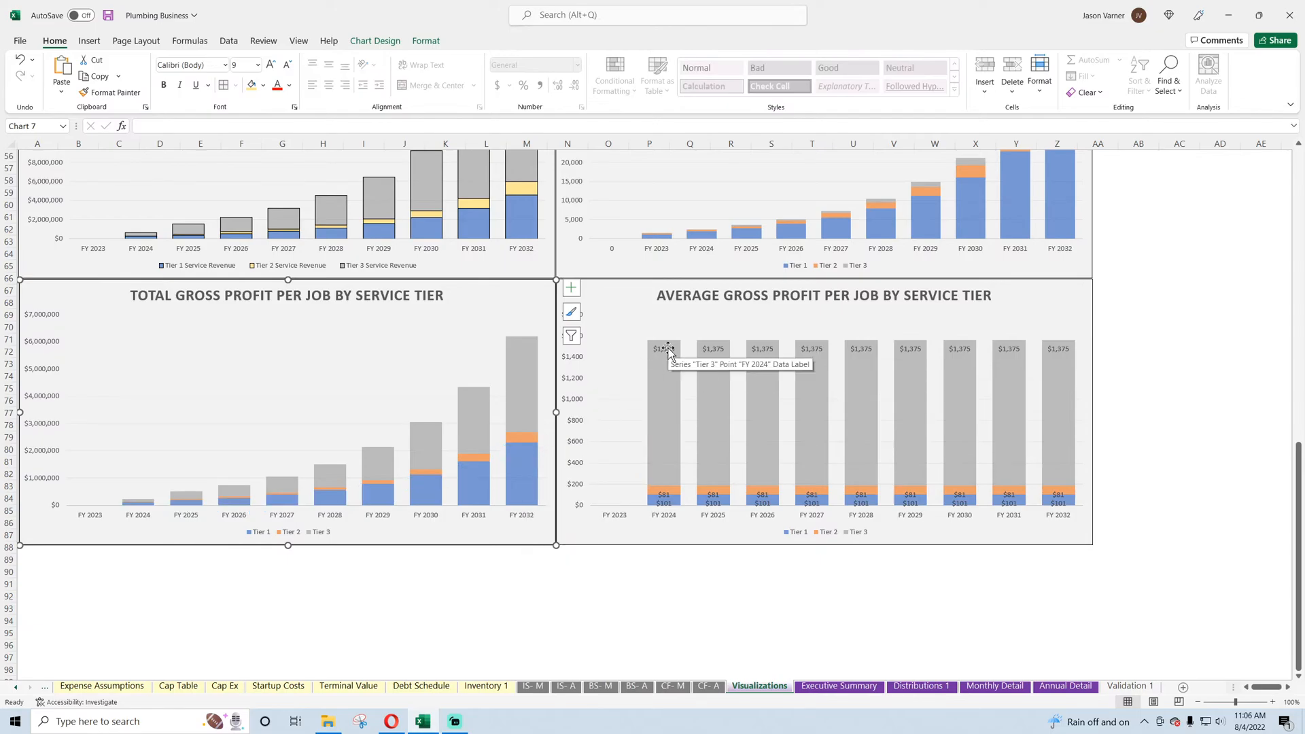
# - Delete the data labels of all three tier series from the average gross profit per job chart
pyautogui.rightClick(668, 348)
pyautogui.click(687, 357)
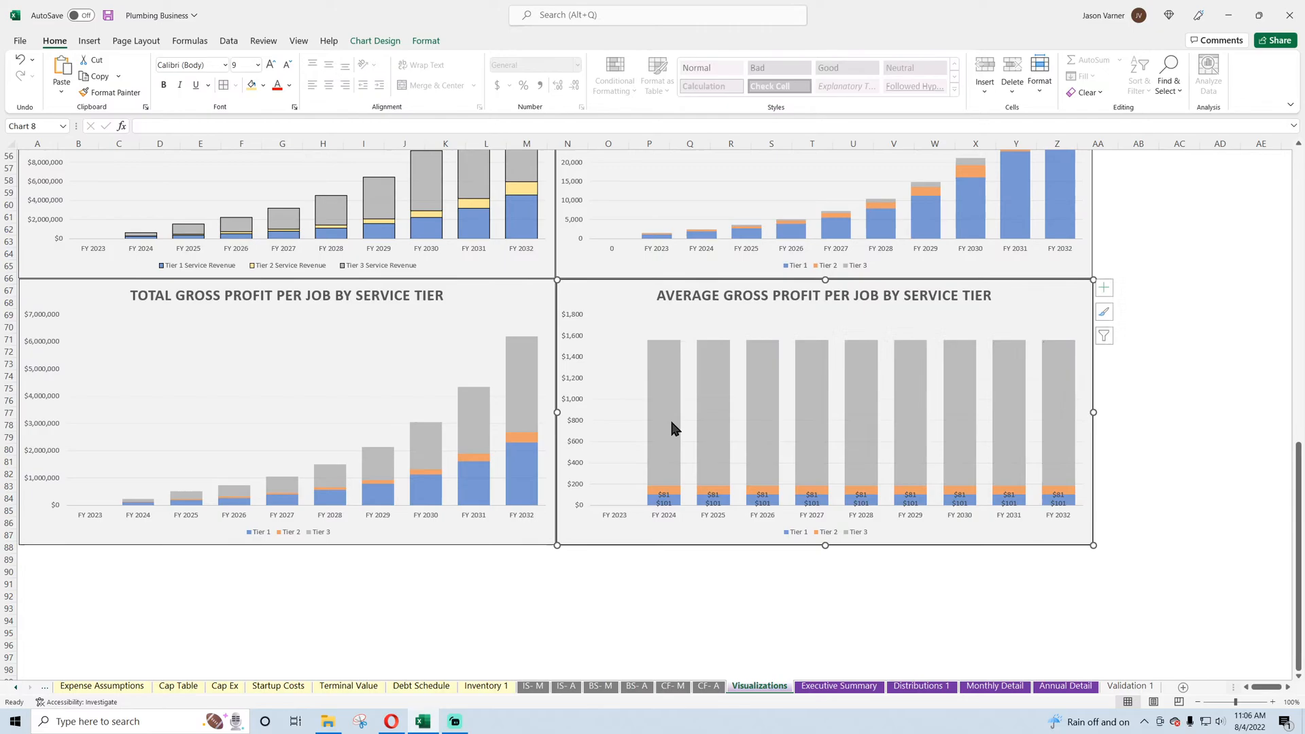
pyautogui.rightClick(662, 496)
pyautogui.click(676, 499)
pyautogui.rightClick(675, 499)
pyautogui.press('Escape')
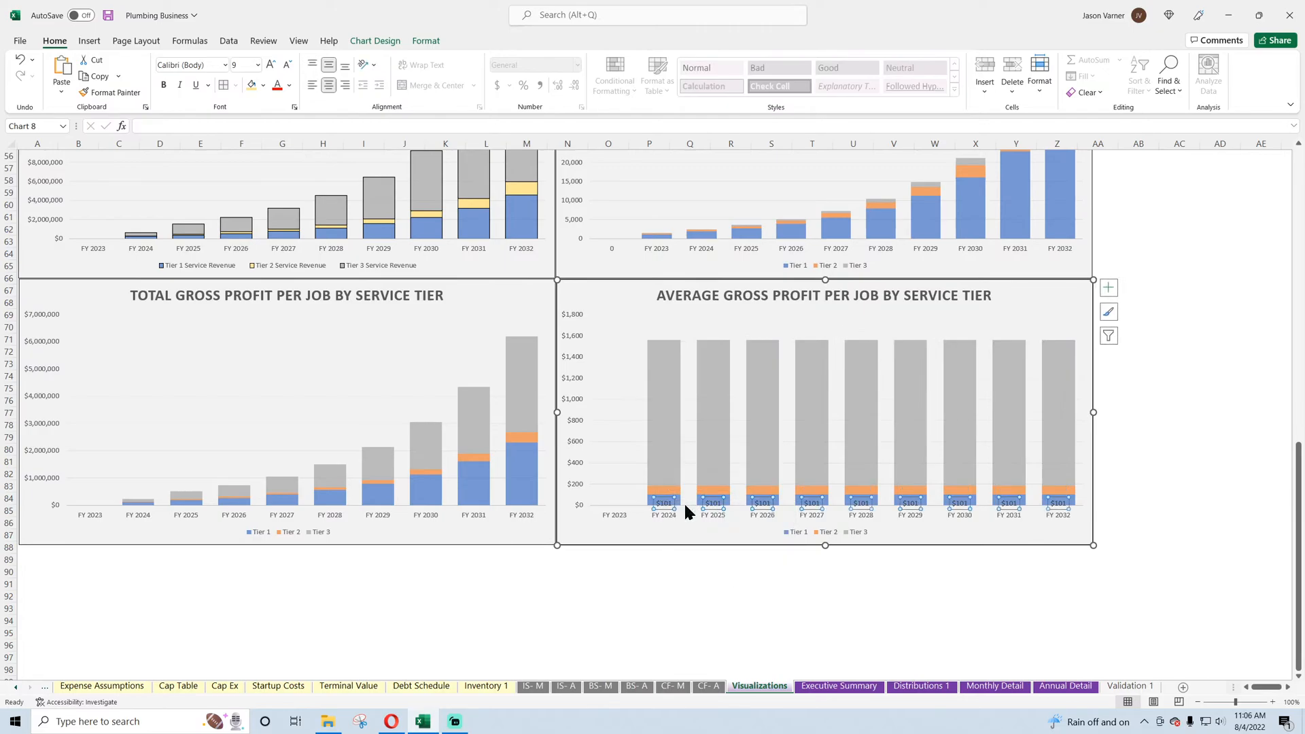
pyautogui.press('Delete')
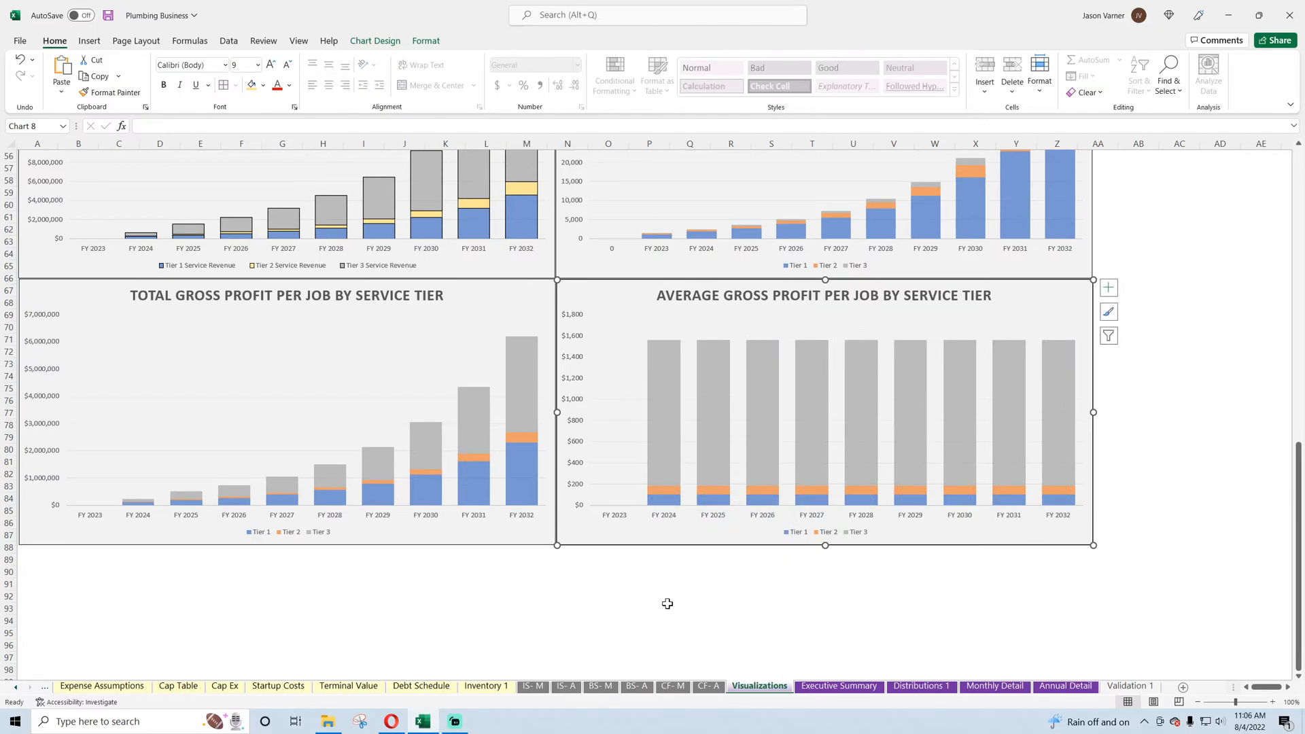
pyautogui.click(667, 604)
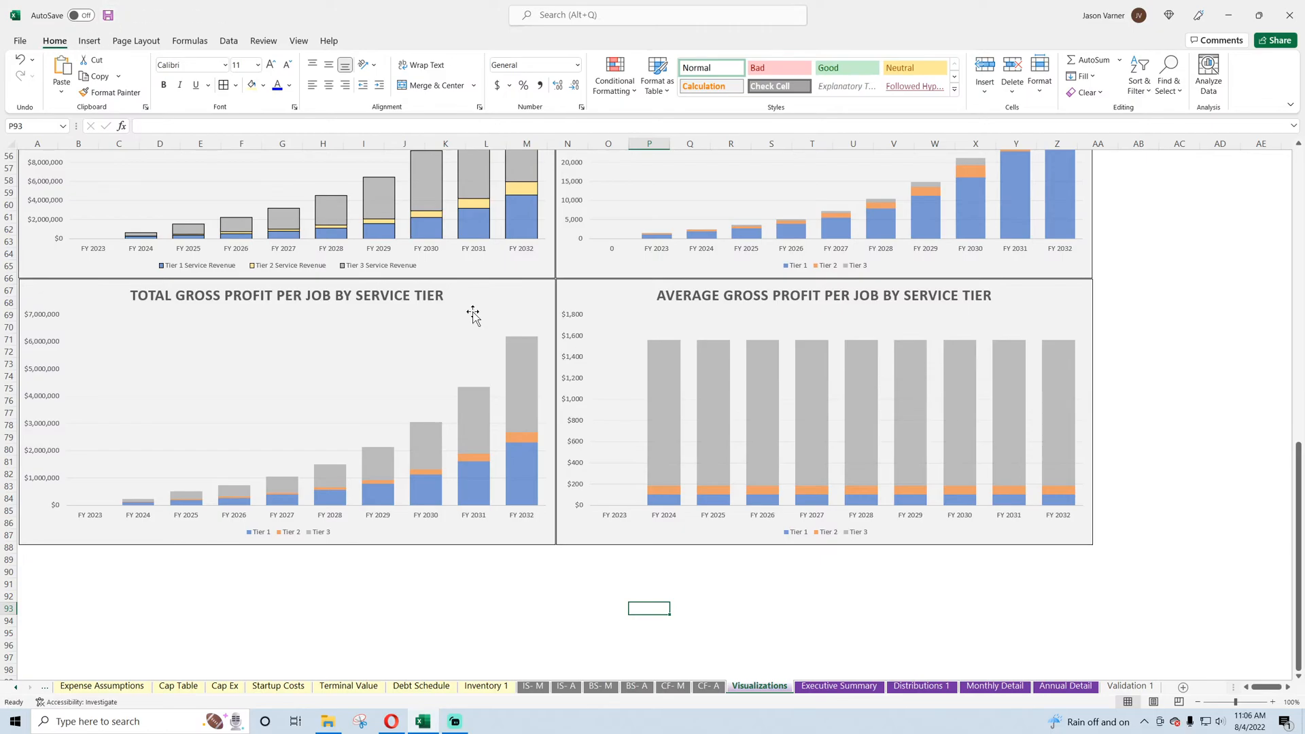
# - Change the average gross profit per job chart to Clustered Column and save the workbook
pyautogui.rightClick(769, 324)
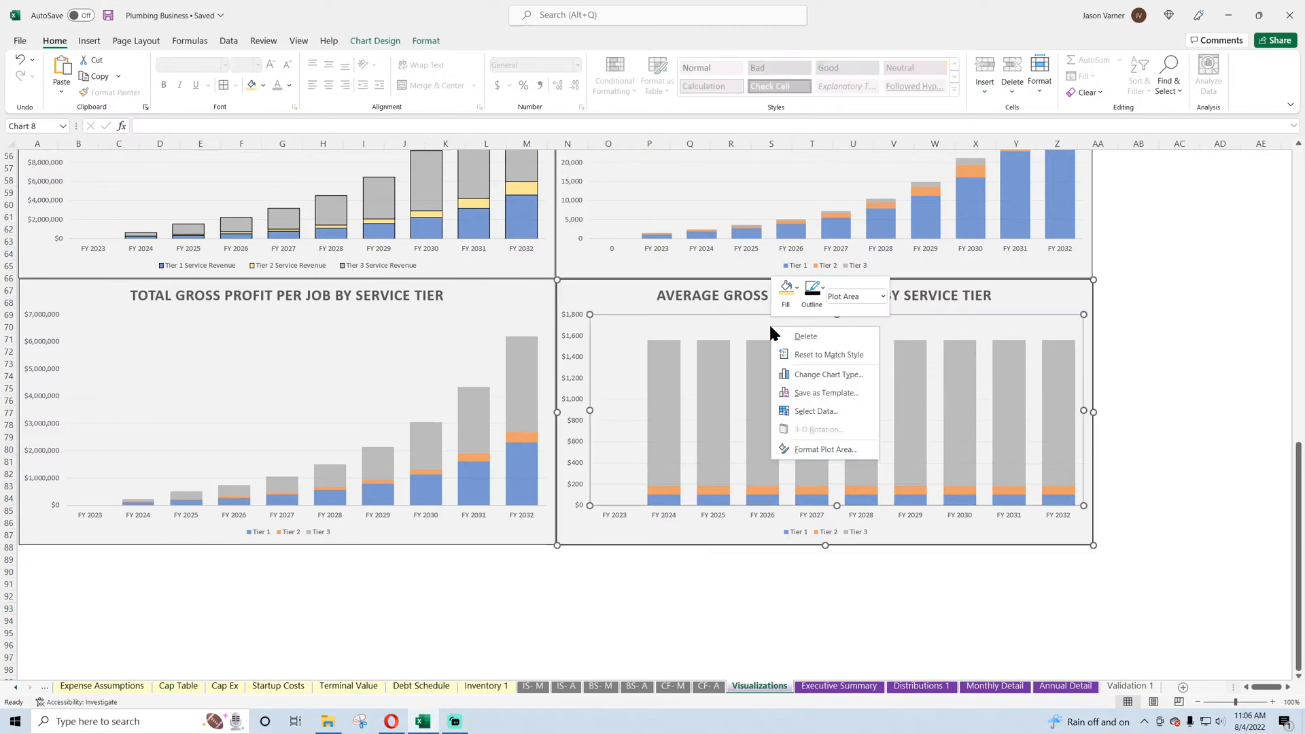
pyautogui.click(830, 375)
pyautogui.click(571, 233)
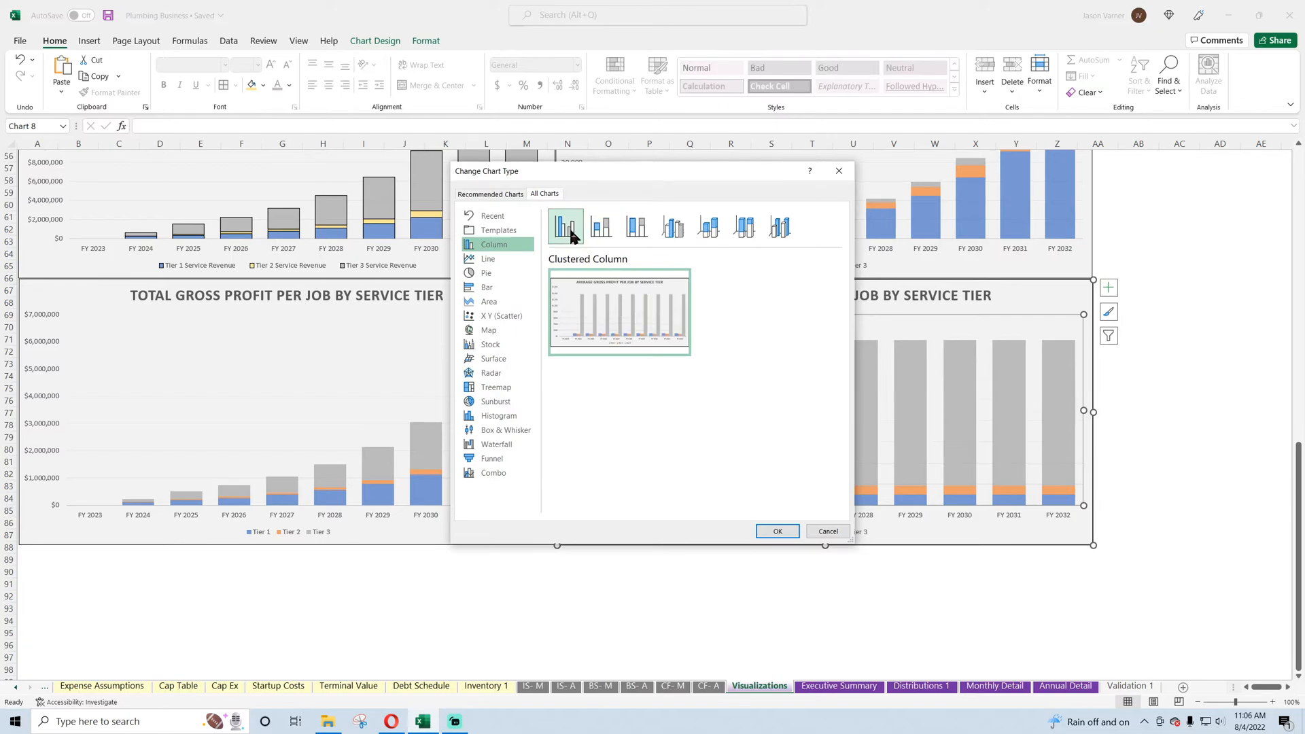
pyautogui.click(785, 532)
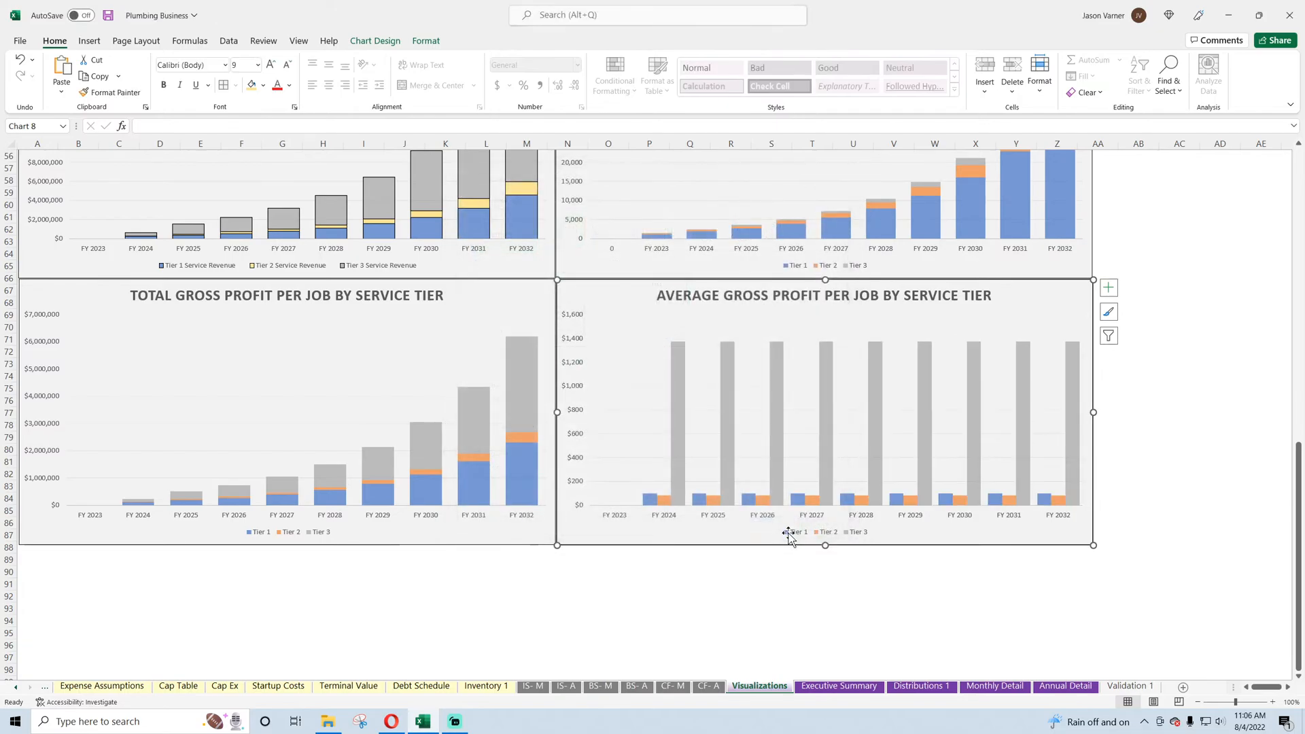
pyautogui.click(737, 607)
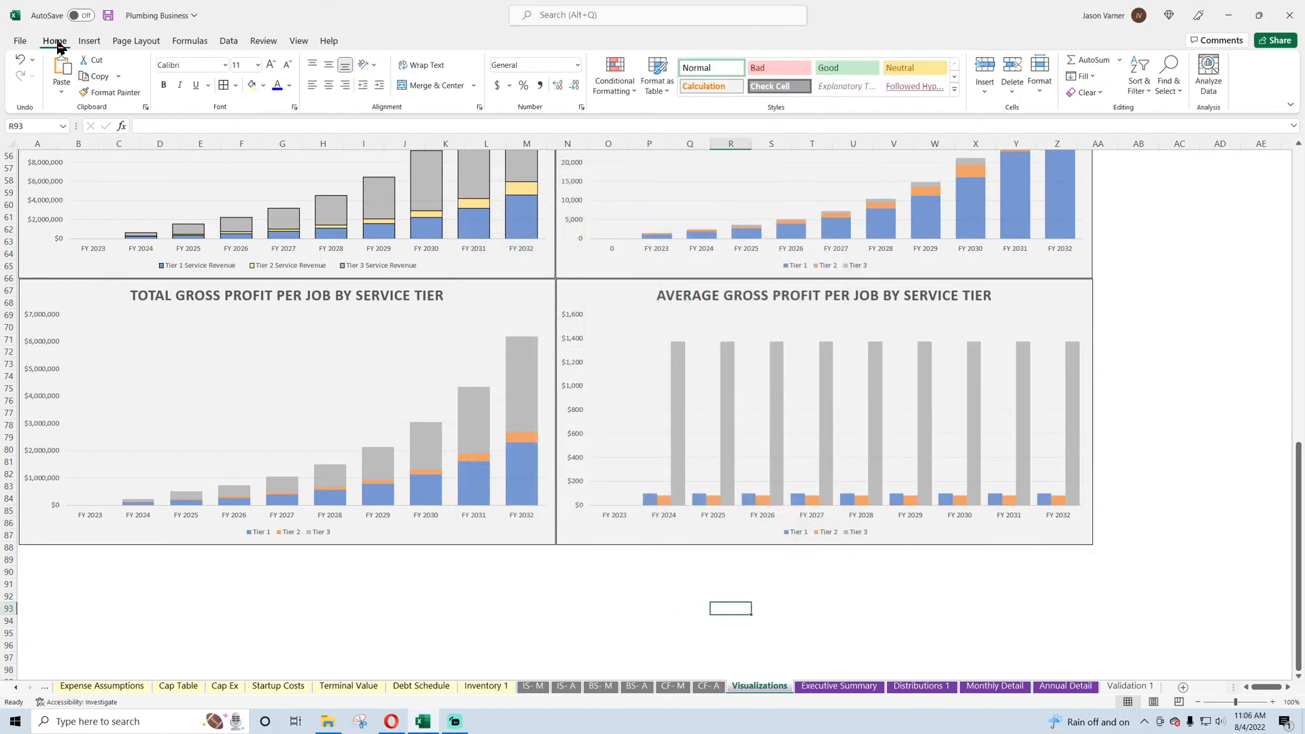
pyautogui.click(109, 15)
# - Give the Tier 3, Tier 2 and Tier 1 columns in the total gross profit chart black outlines and save the workbook
pyautogui.rightClick(514, 340)
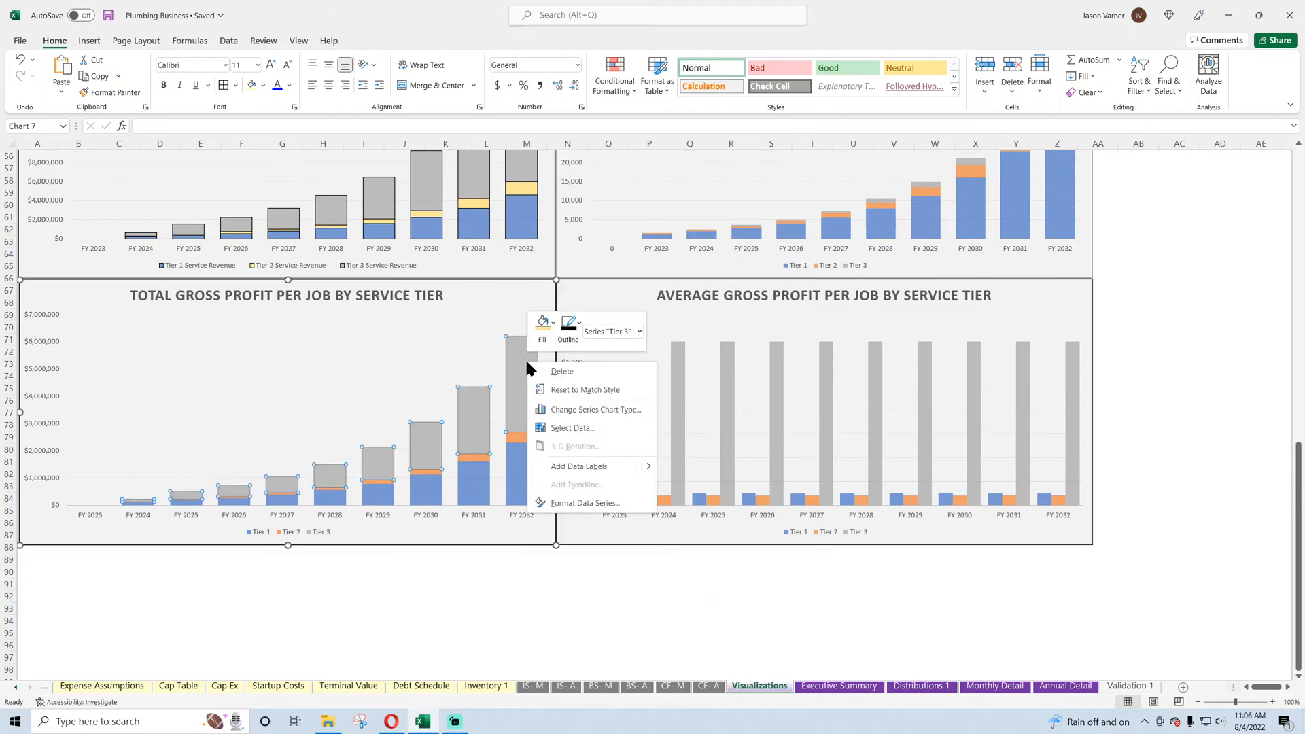
pyautogui.click(568, 328)
pyautogui.click(512, 434)
pyautogui.rightClick(520, 435)
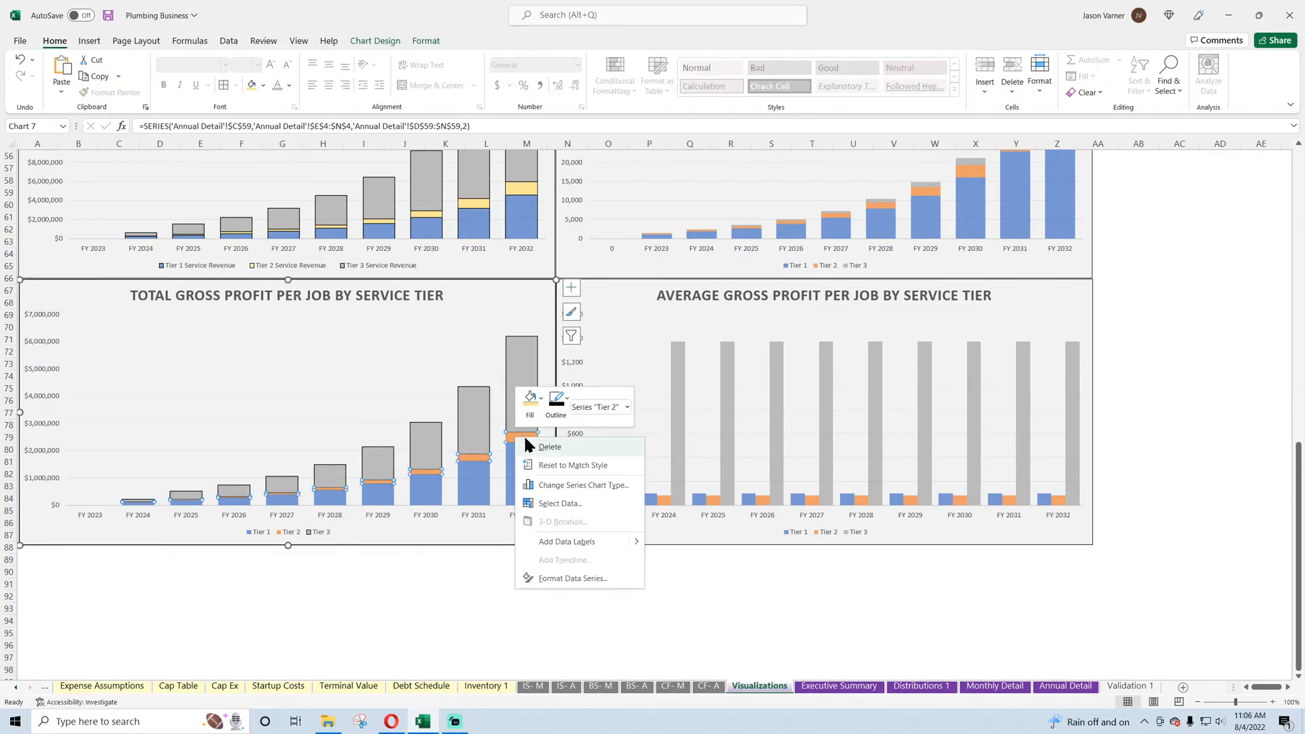
pyautogui.click(557, 408)
pyautogui.click(521, 467)
pyautogui.rightClick(522, 468)
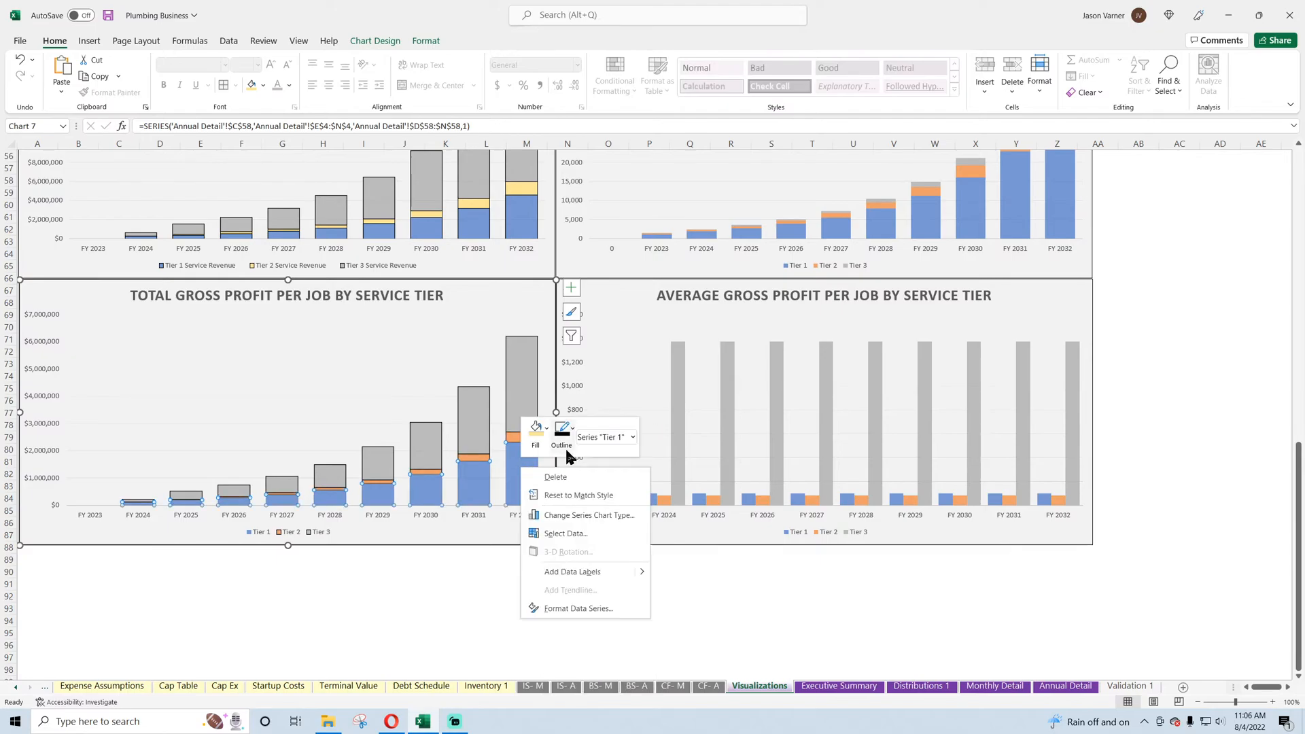
pyautogui.click(562, 434)
pyautogui.click(575, 192)
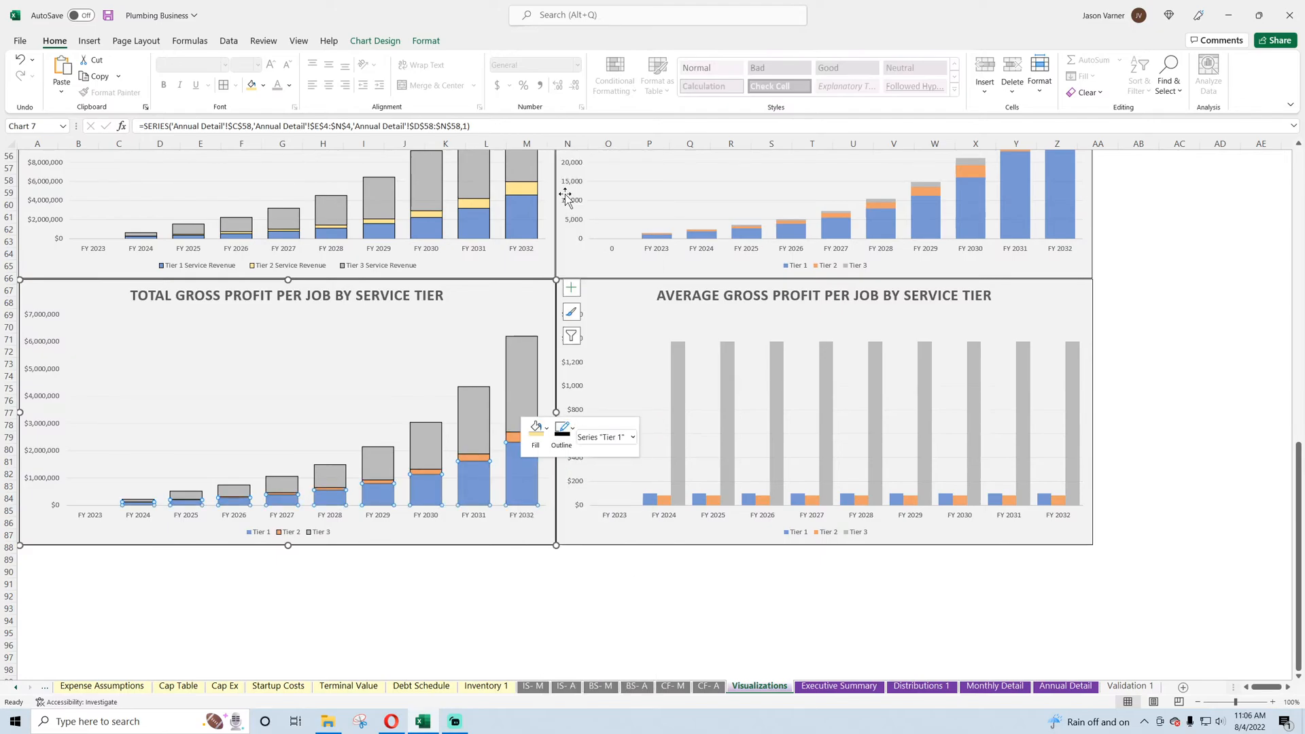
pyautogui.click(441, 583)
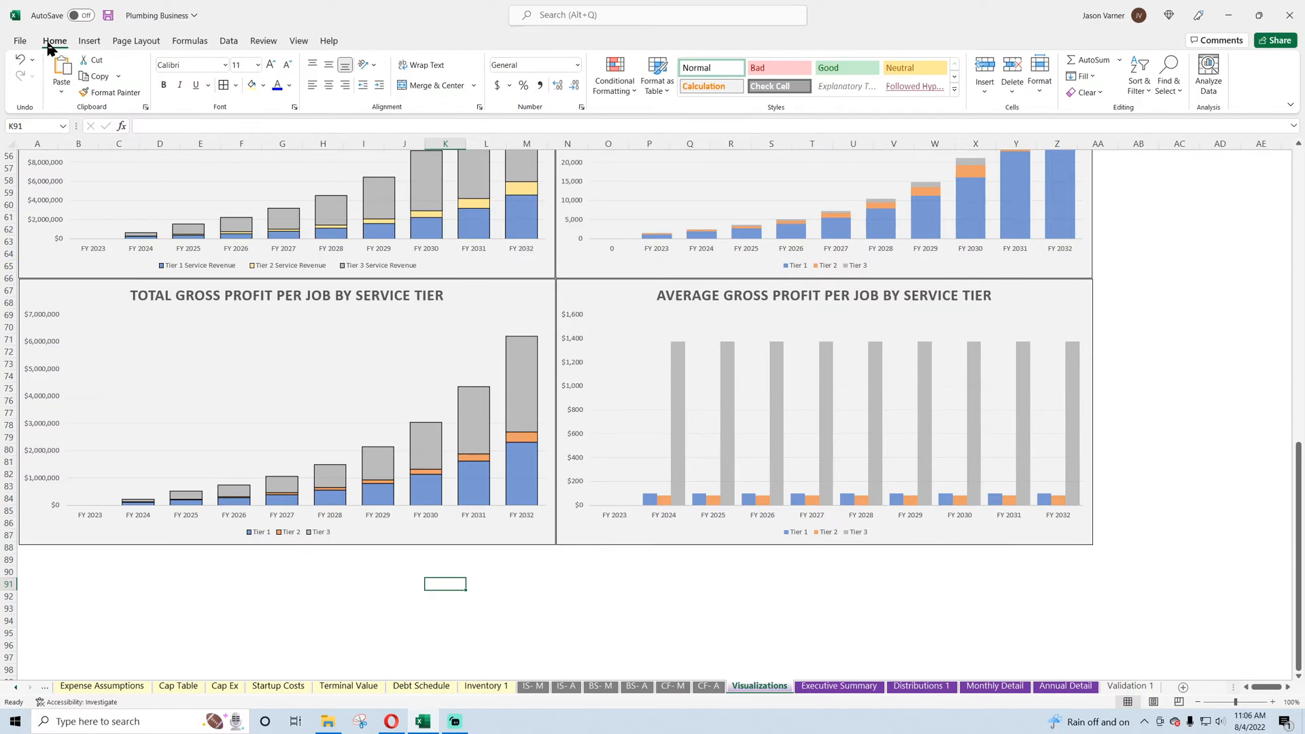
pyautogui.click(109, 15)
# - Give the Tier 3, Tier 2 and Tier 1 columns in the average gross profit per job chart black outlines
pyautogui.rightClick(679, 382)
pyautogui.click(722, 366)
pyautogui.press('Escape')
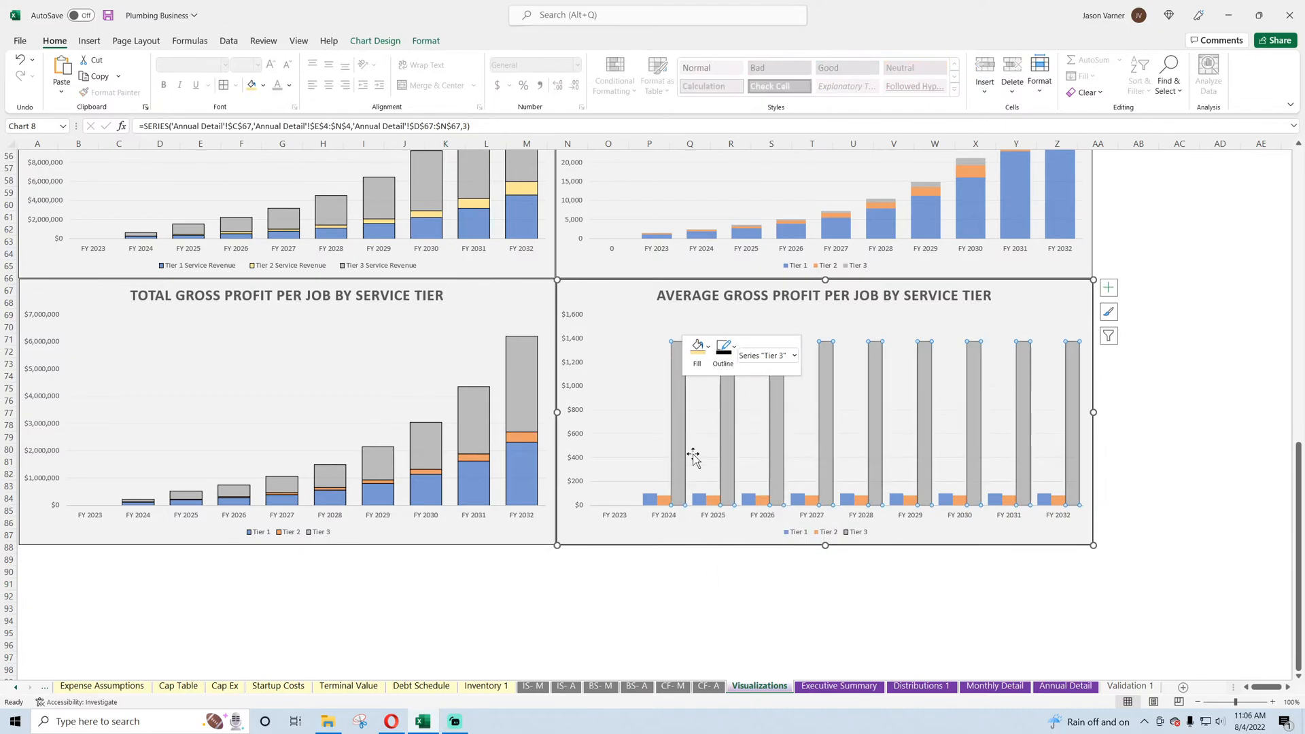
pyautogui.rightClick(663, 500)
pyautogui.click(709, 476)
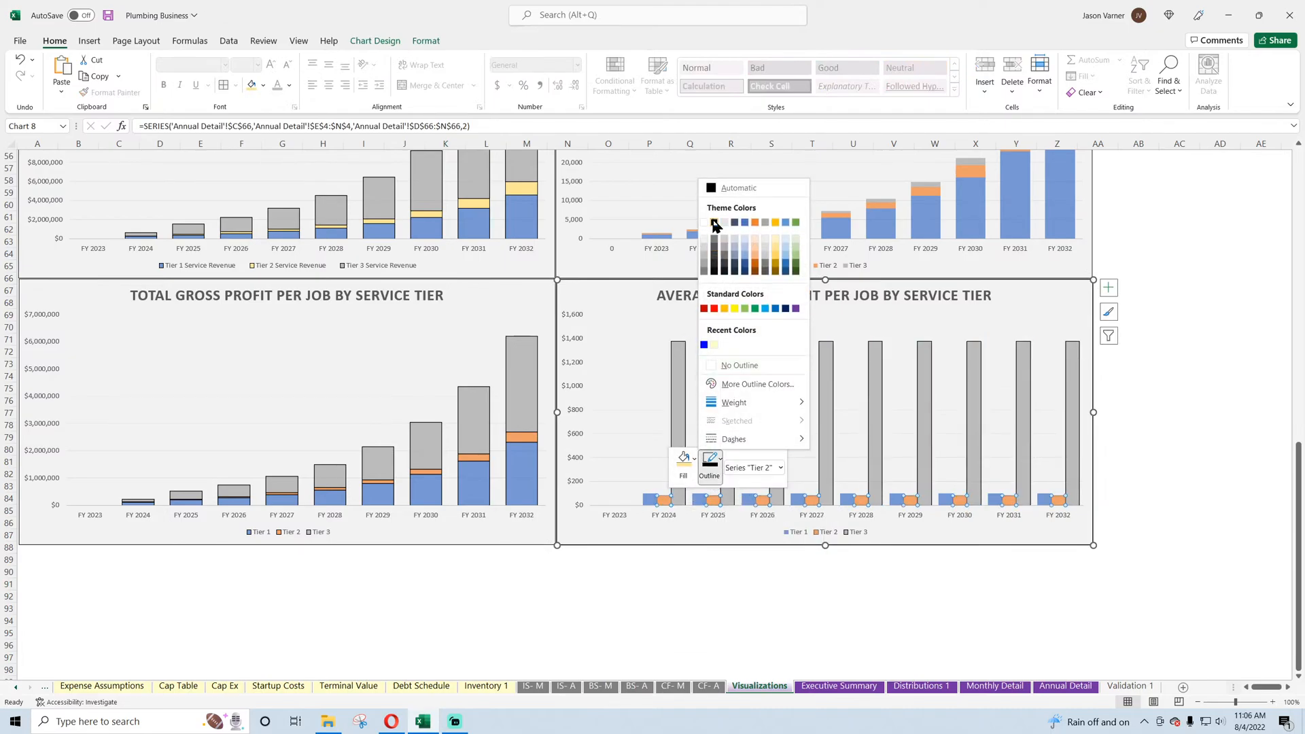
pyautogui.press('Escape')
pyautogui.rightClick(649, 501)
pyautogui.click(691, 469)
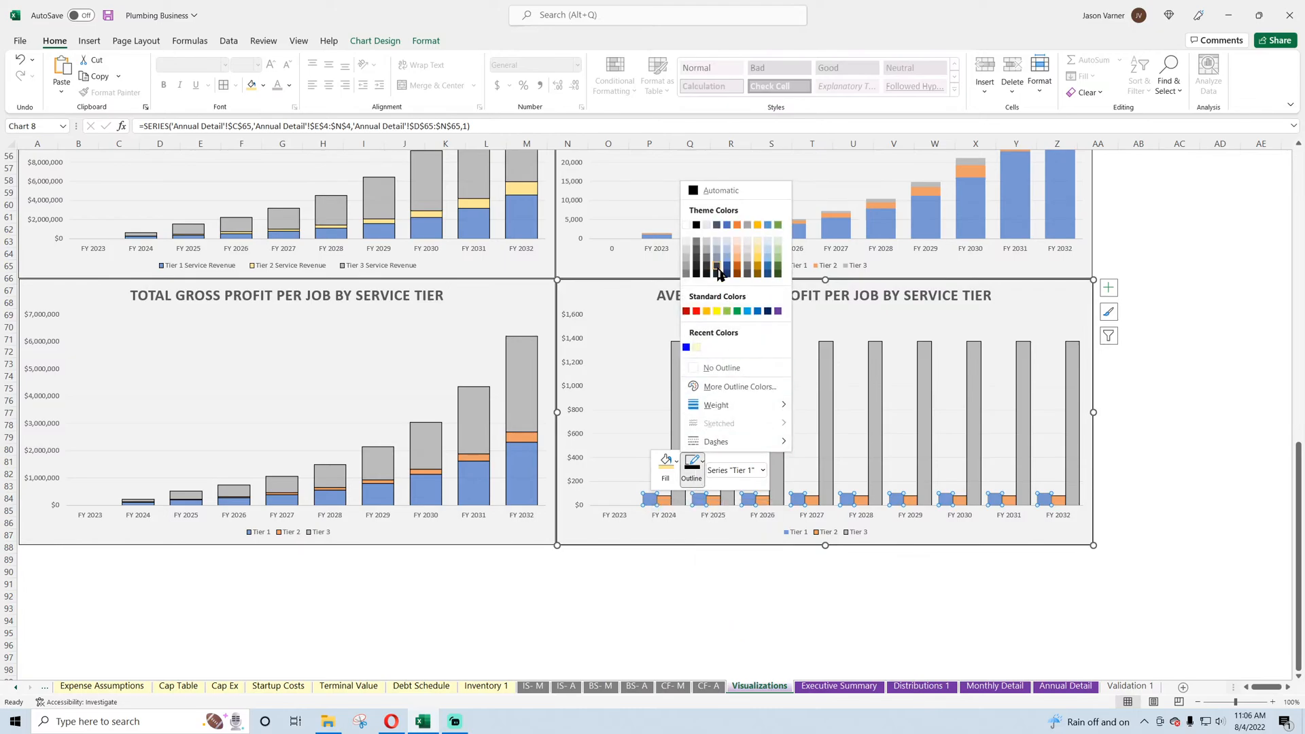
pyautogui.click(696, 225)
pyautogui.click(484, 585)
# - Give the Tier 3, Tier 2 and Tier 1 columns in the Annual Job Count by Service Tier chart black outlines
pyautogui.scroll(4, 393, 556)
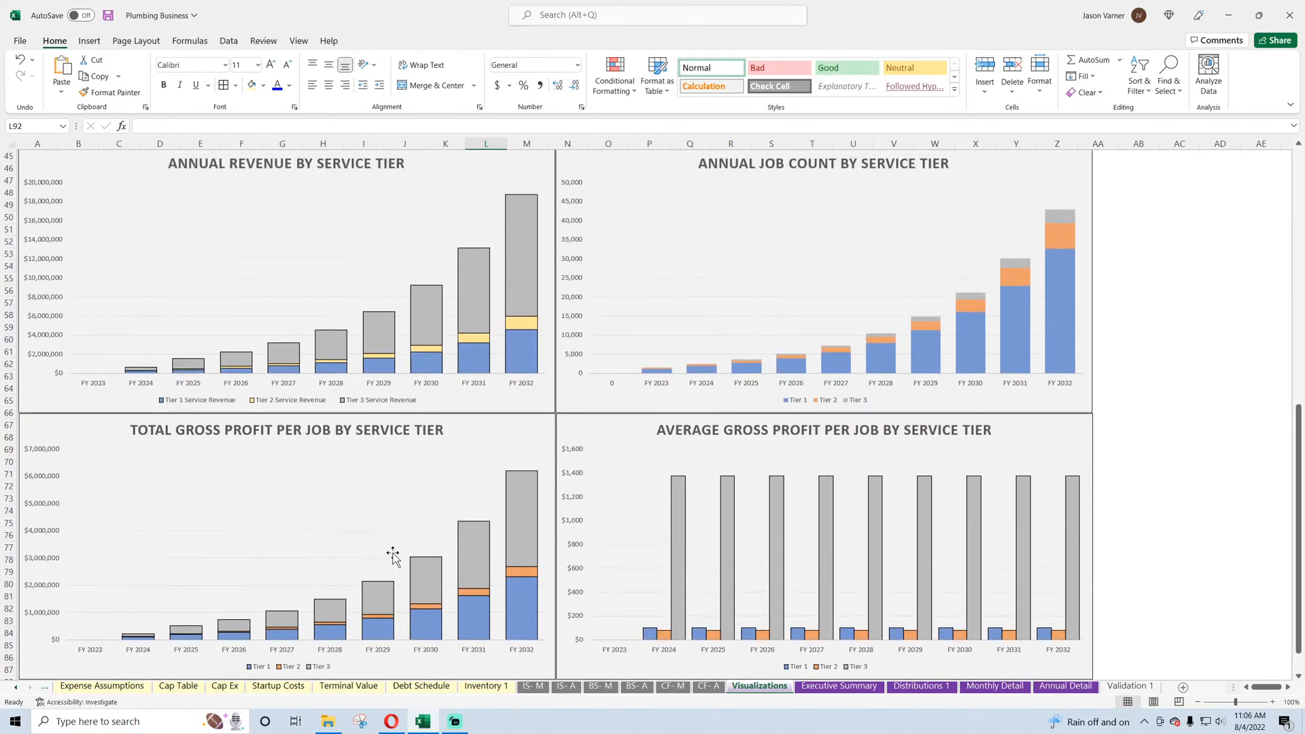
pyautogui.rightClick(1064, 211)
pyautogui.click(1106, 177)
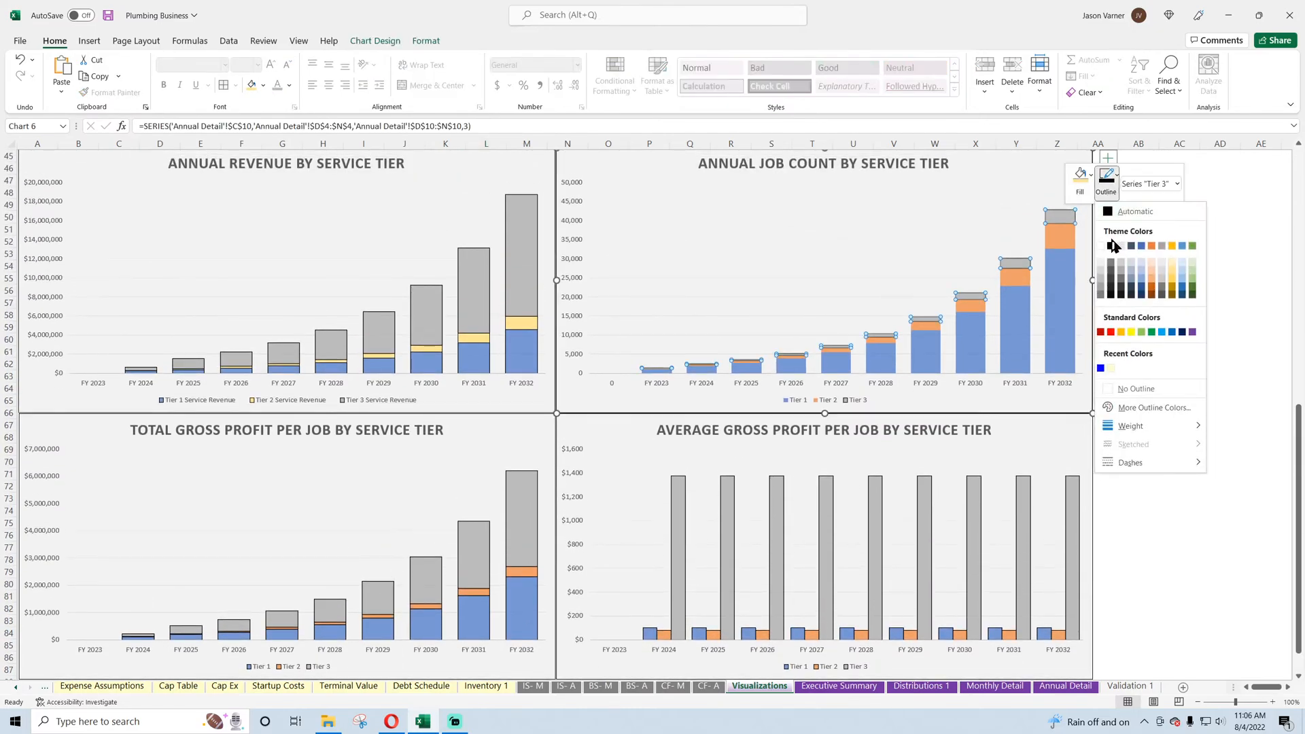
pyautogui.press('Escape')
pyautogui.rightClick(1064, 237)
pyautogui.click(1105, 198)
pyautogui.press('Escape')
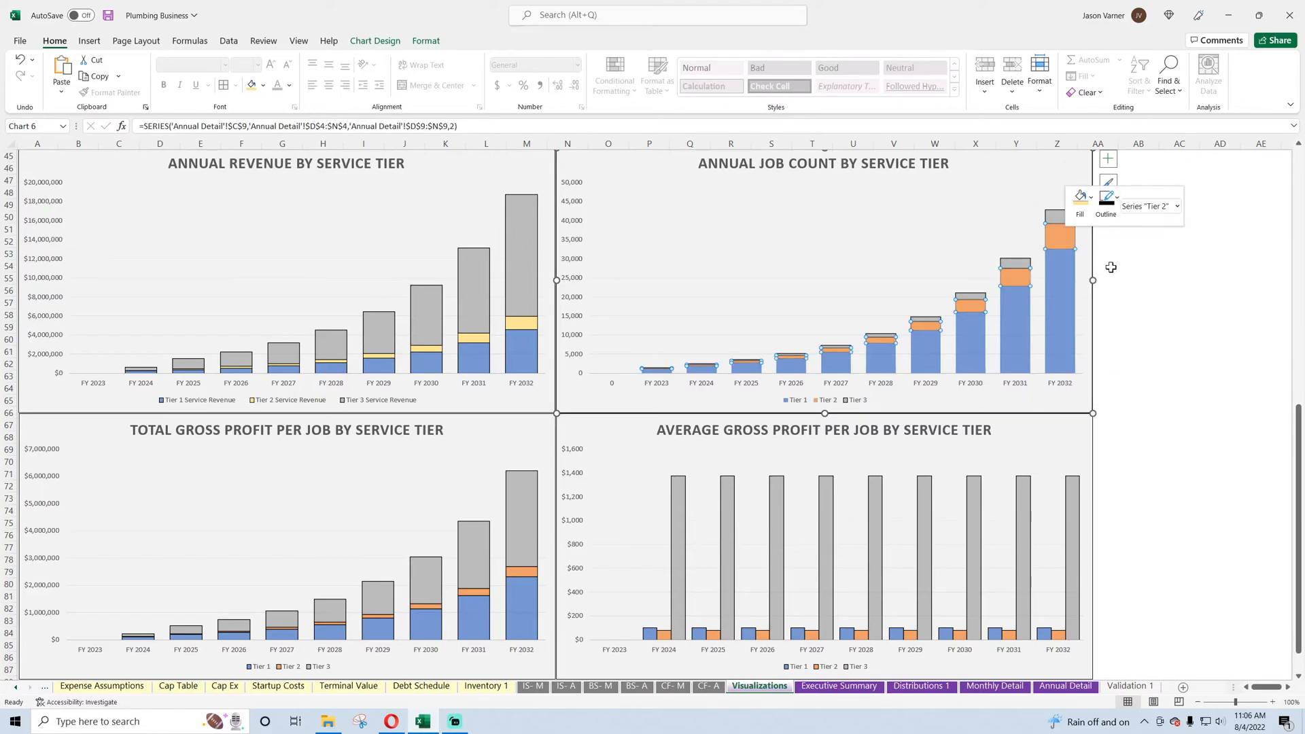
pyautogui.rightClick(1056, 286)
pyautogui.click(1097, 249)
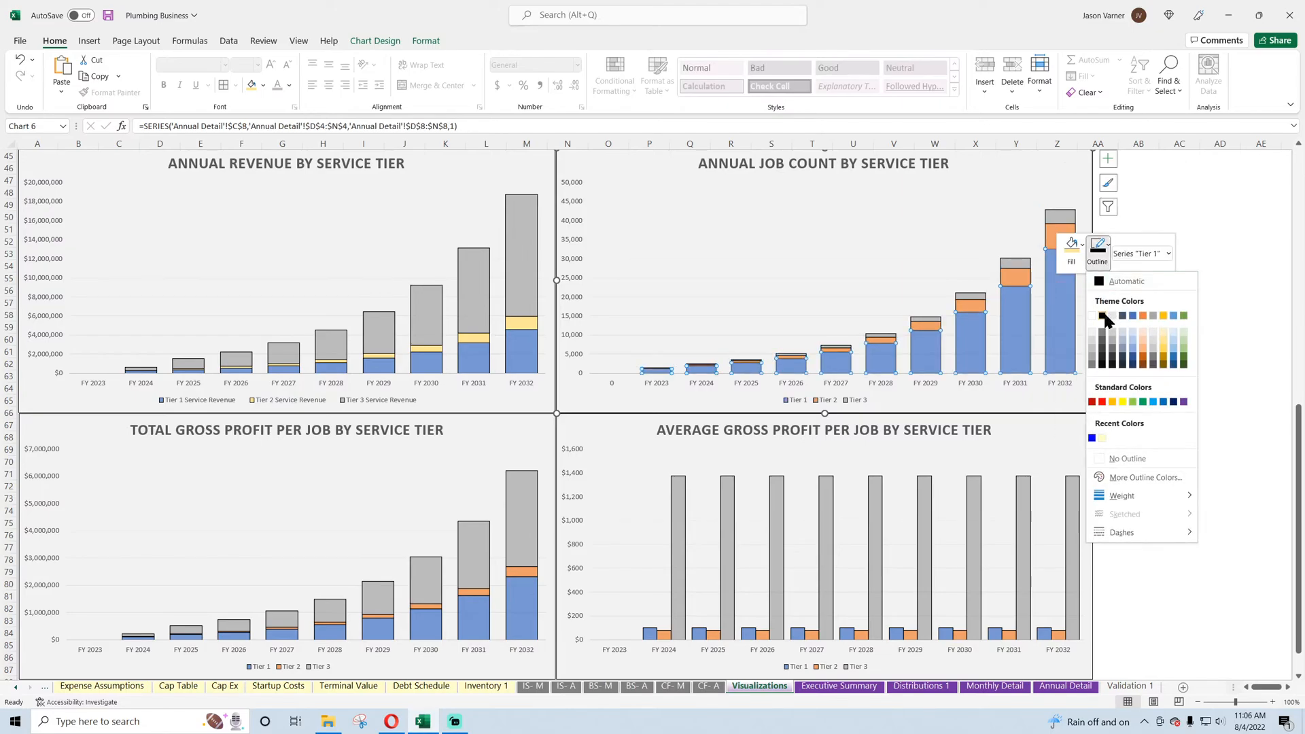
pyautogui.click(1103, 316)
# - Fill the Tier 2 series in the Annual Job Count by Service Tier chart with Gold, Accent 4, Lighter 40%
pyautogui.rightClick(1050, 228)
pyautogui.click(1067, 194)
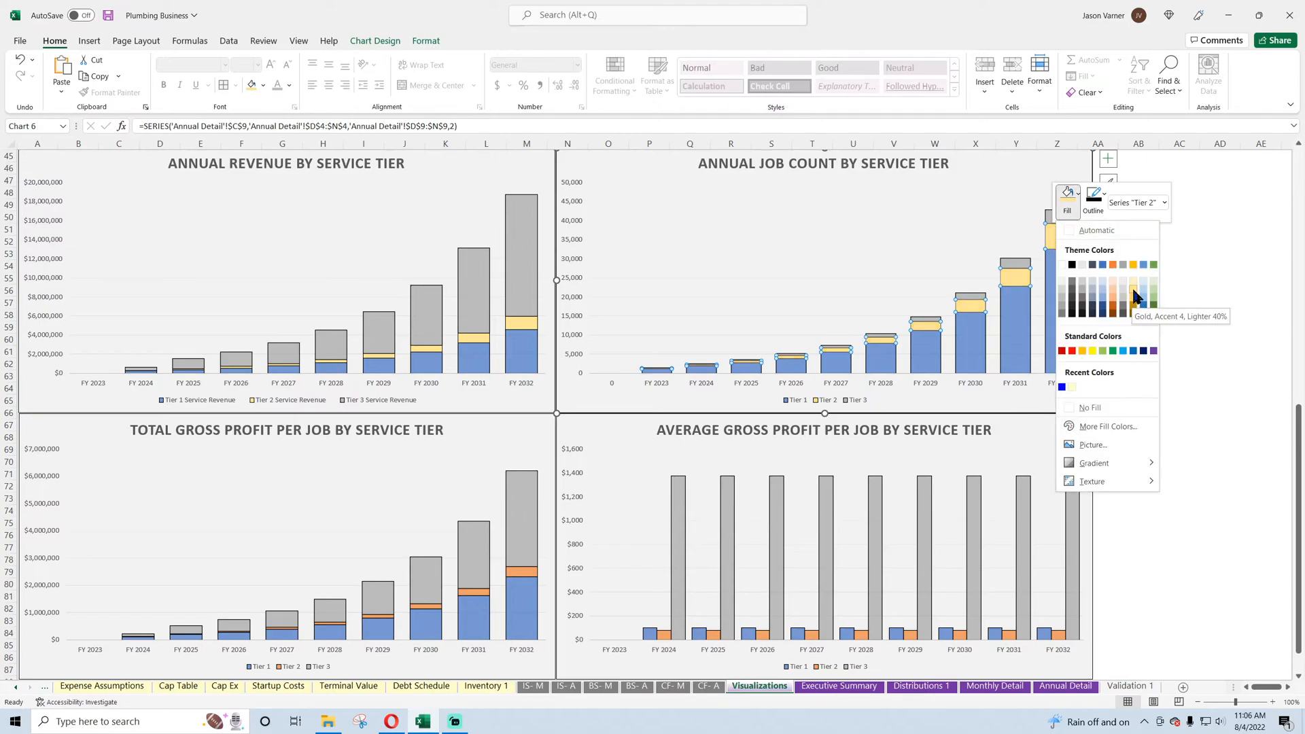
pyautogui.click(1133, 299)
pyautogui.click(1157, 291)
# - Fill the Tier 2 series in the average and total gross profit charts with Gold, Accent 4, Lighter 40%
pyautogui.scroll(7, 1166, 362)
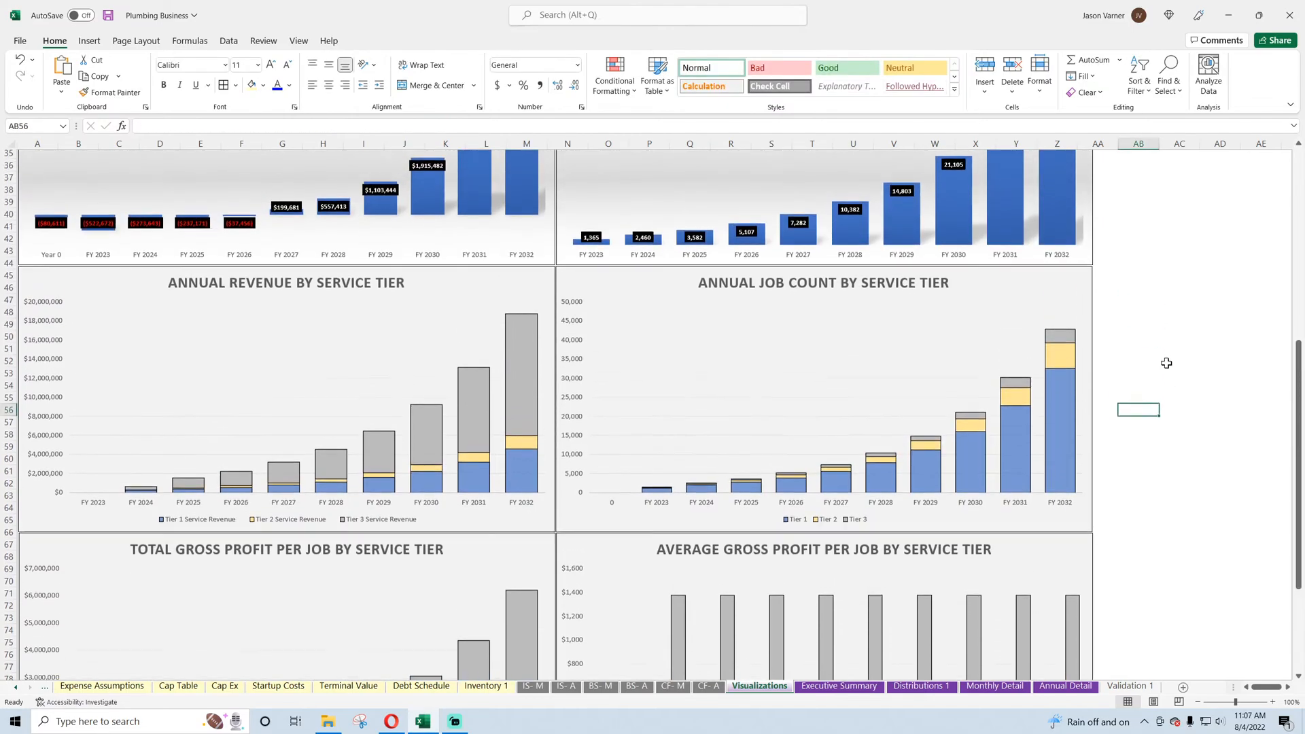
pyautogui.scroll(-11, 1166, 365)
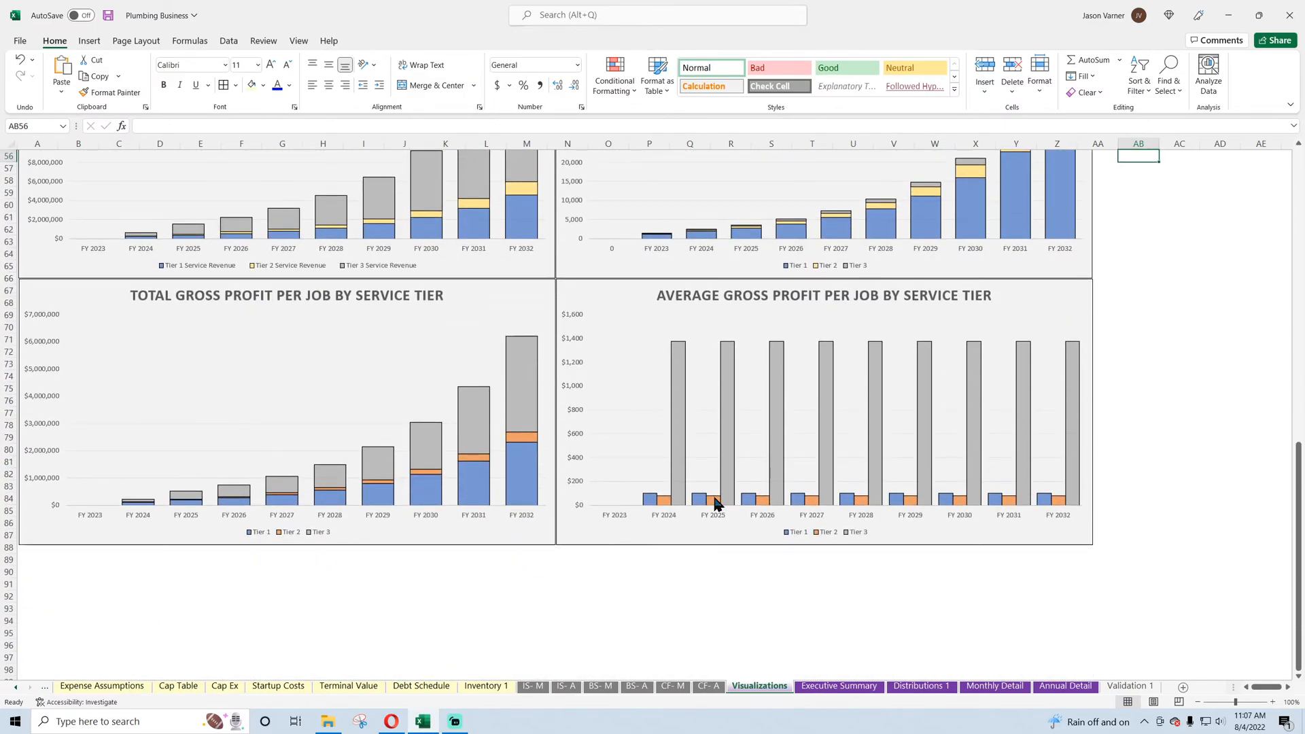
pyautogui.rightClick(716, 503)
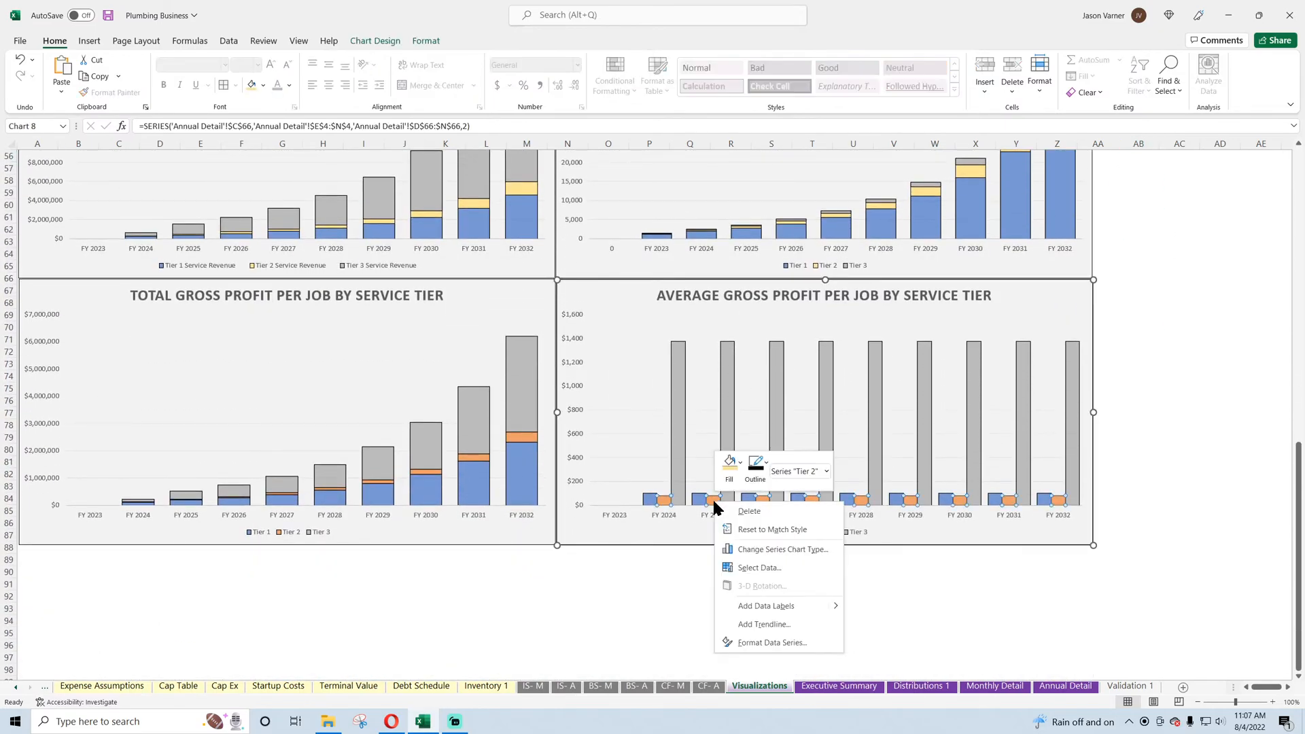
pyautogui.click(739, 462)
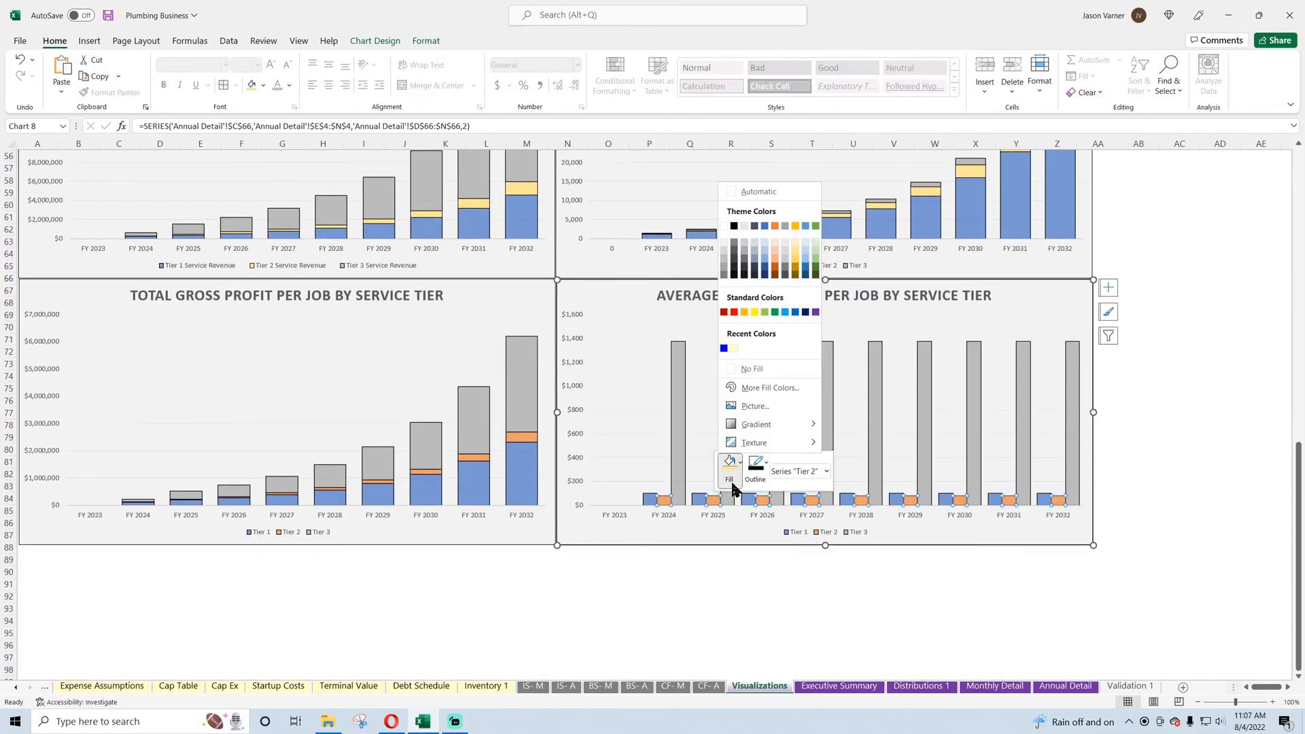
pyautogui.click(796, 251)
pyautogui.rightClick(473, 464)
pyautogui.click(486, 419)
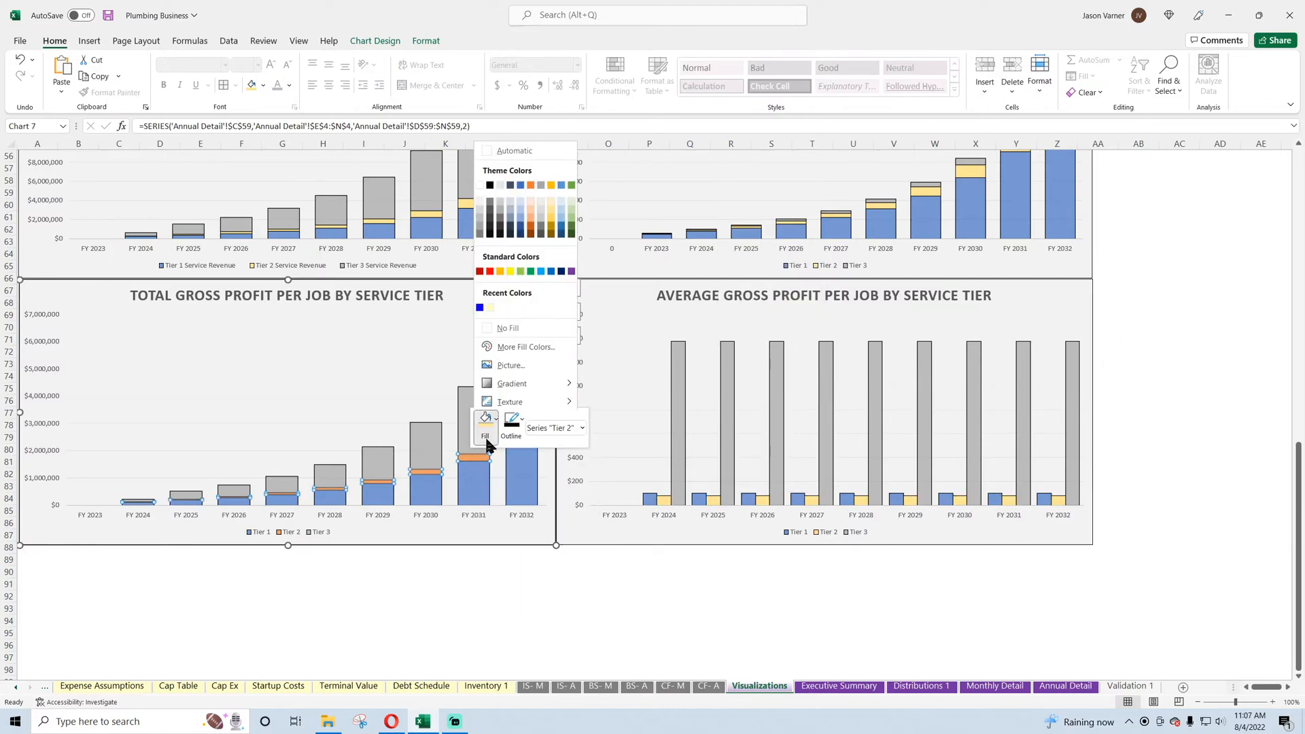
pyautogui.click(551, 206)
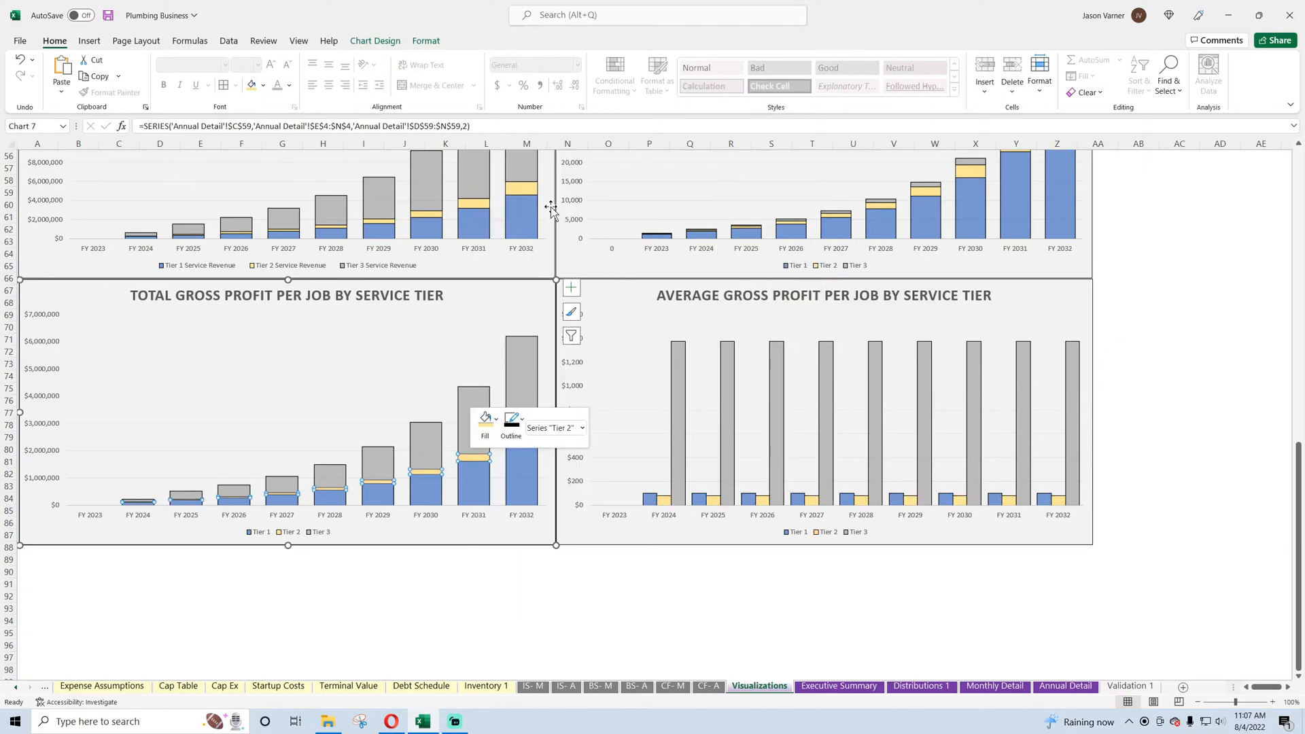
pyautogui.click(504, 581)
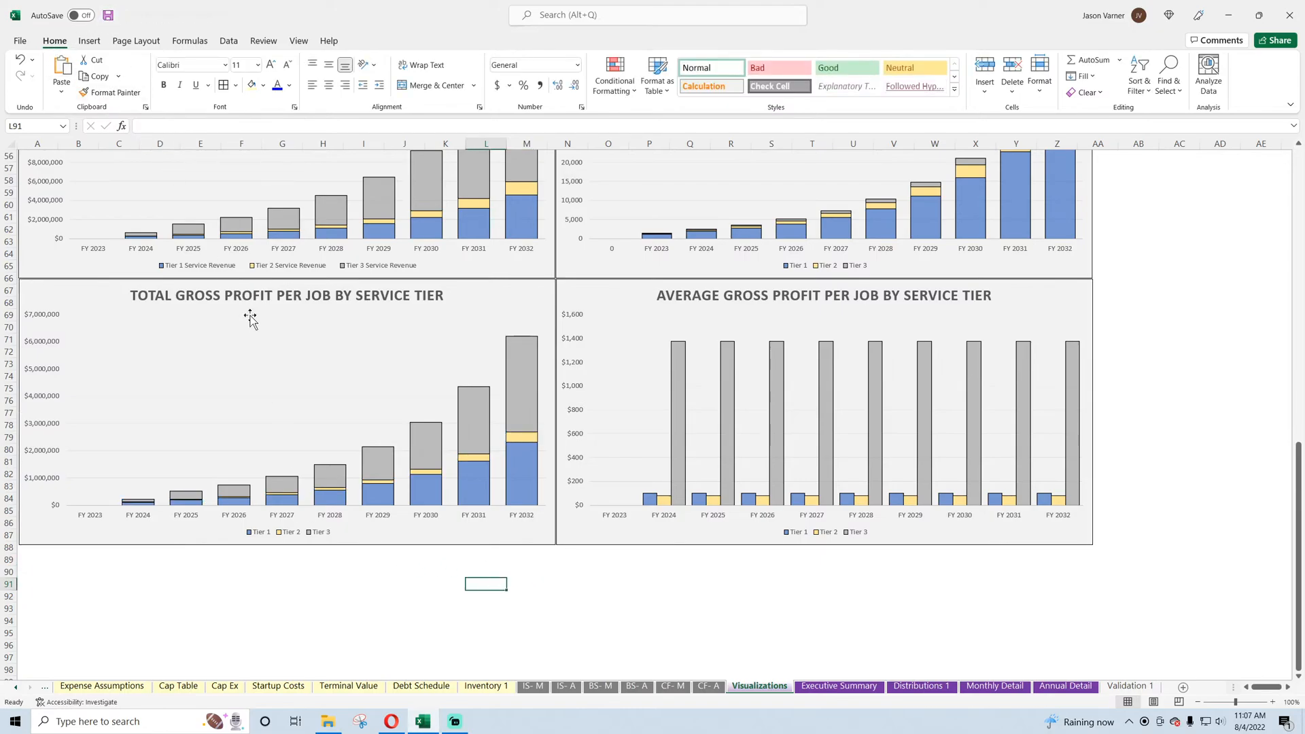
# - Review the service tier breakdowns on the Annual Detail sheet, and compare them with the charts on the Visualizations sheet
pyautogui.click(1060, 686)
pyautogui.scroll(-4, 367, 363)
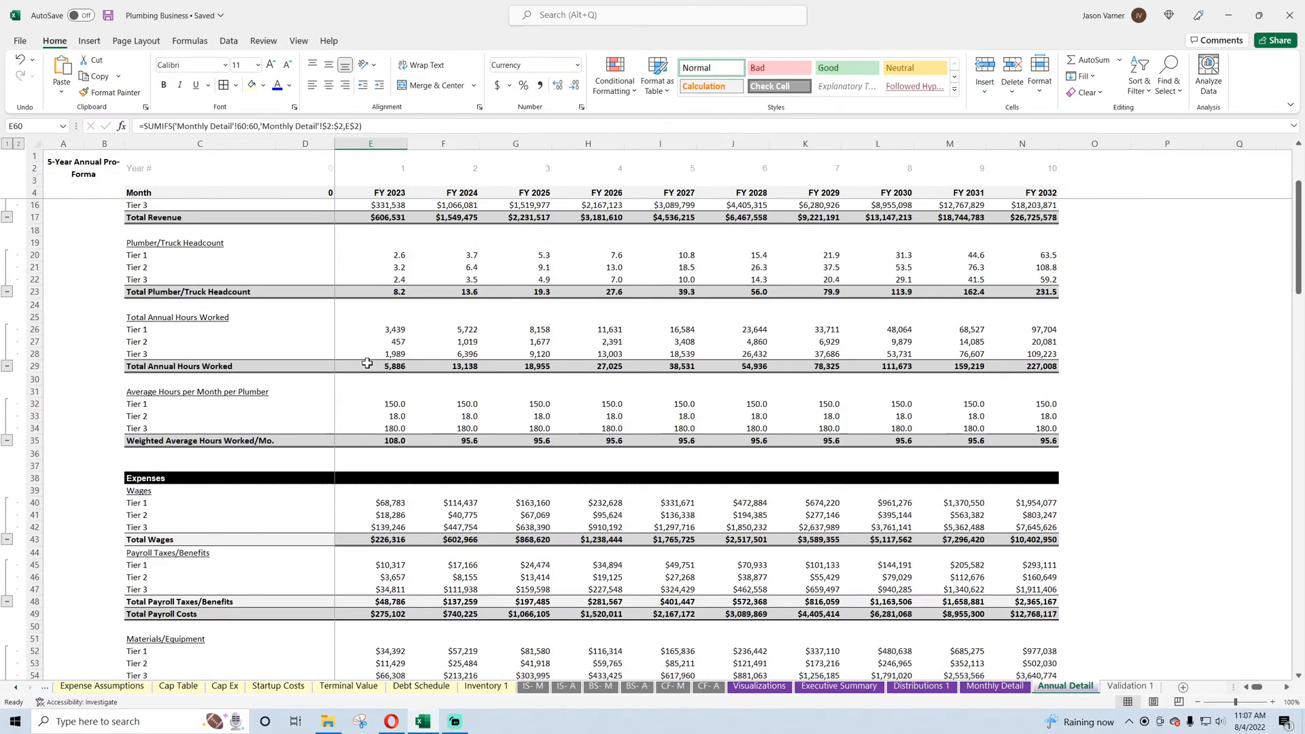
pyautogui.click(760, 687)
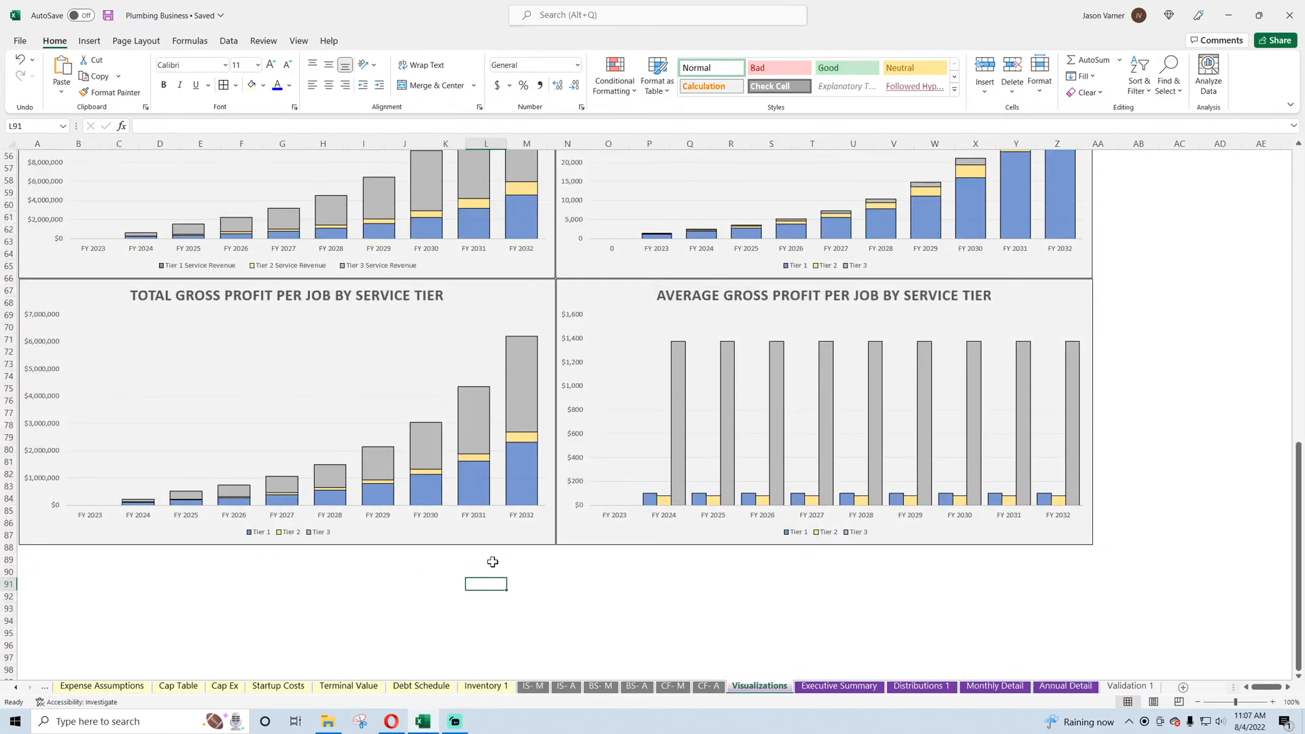
pyautogui.scroll(15, 492, 562)
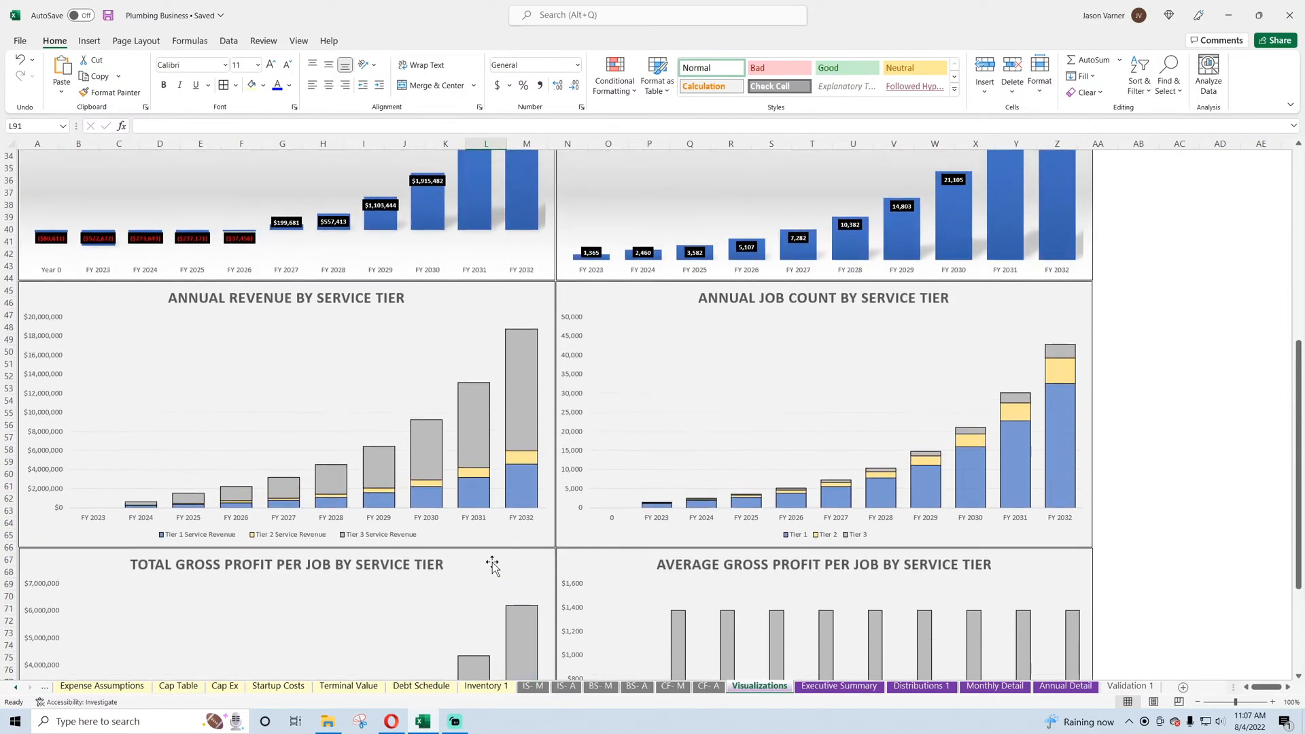
pyautogui.scroll(-11, 492, 566)
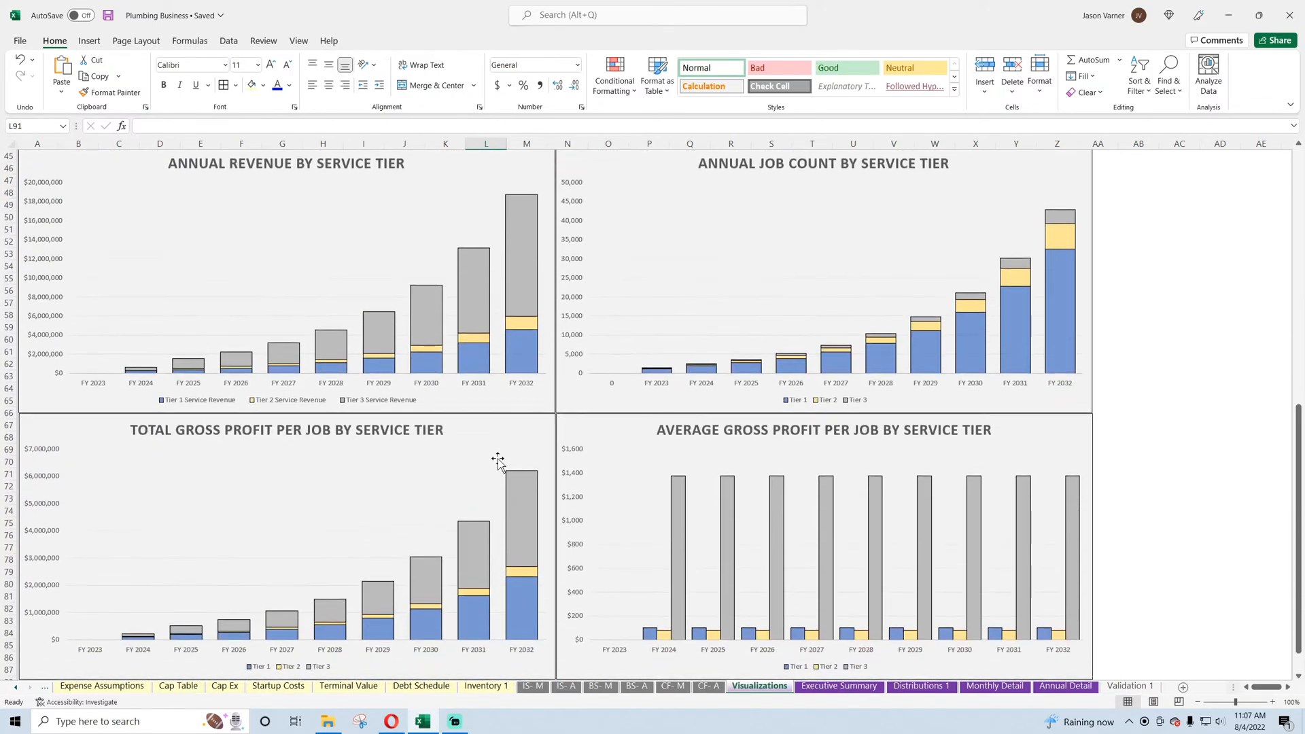
# - Duplicate the Total Gross Profit per Job by Service Tier chart and place the copy directly below the original, starting at row 88
pyautogui.rightClick(495, 432)
pyautogui.click(541, 93)
pyautogui.scroll(-7, 201, 333)
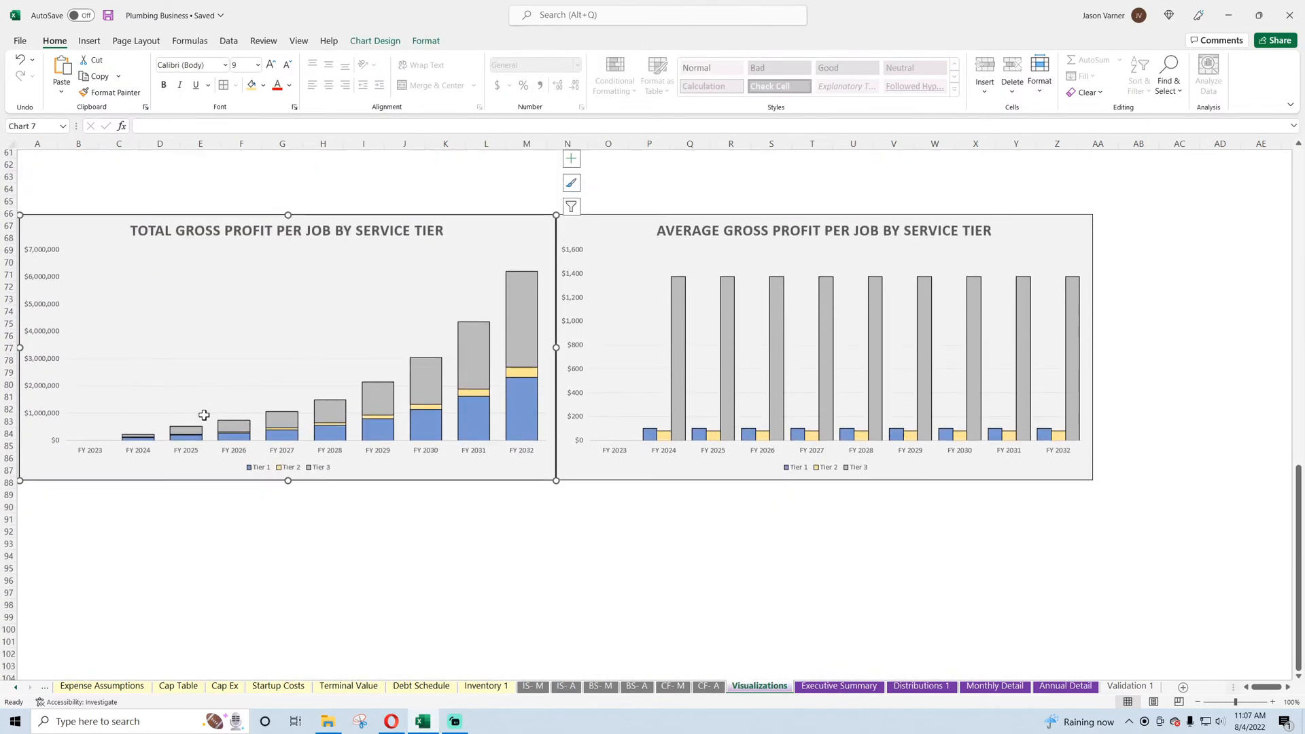
pyautogui.rightClick(204, 486)
pyautogui.click(234, 197)
pyautogui.moveTo(344, 496); pyautogui.dragTo(119, 422)
pyautogui.click(606, 522)
# - Open the data source of the copied chart at row 88 and remove its Tier 1, Tier 2 and Tier 3 series
pyautogui.scroll(20, 615, 520)
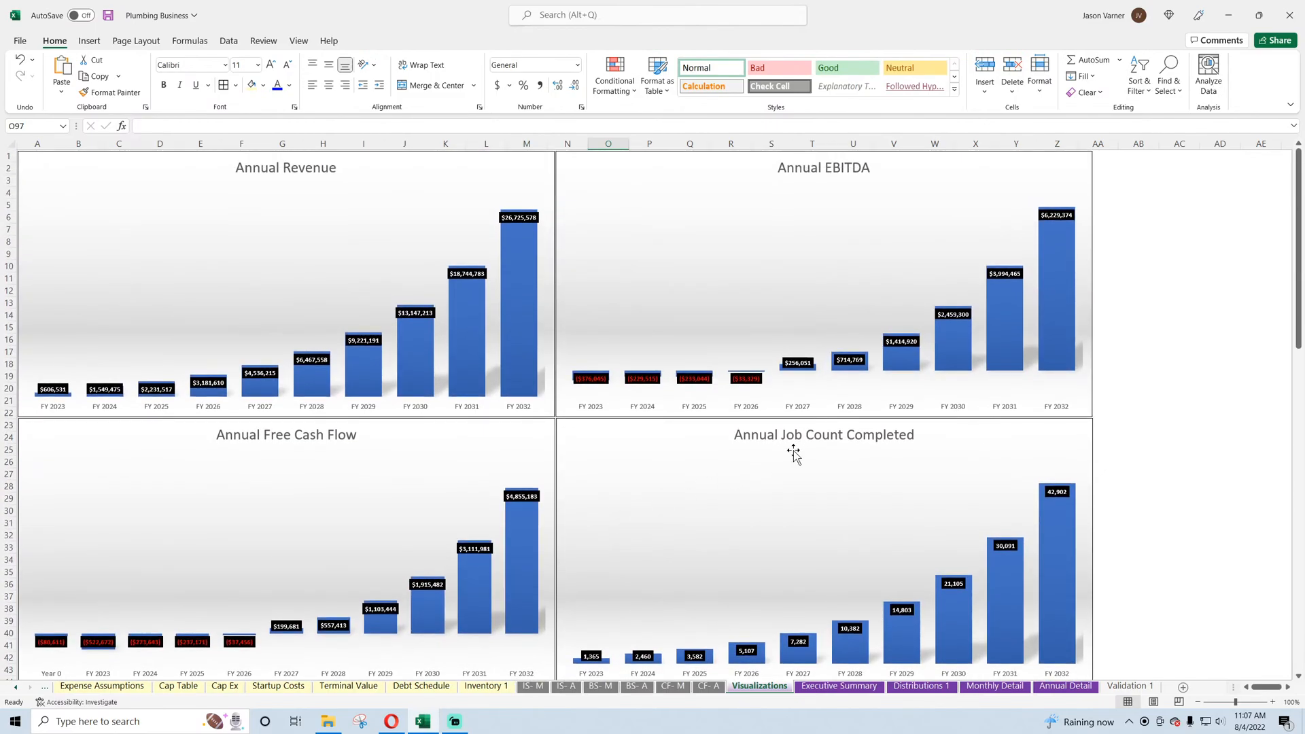
pyautogui.scroll(-18, 635, 452)
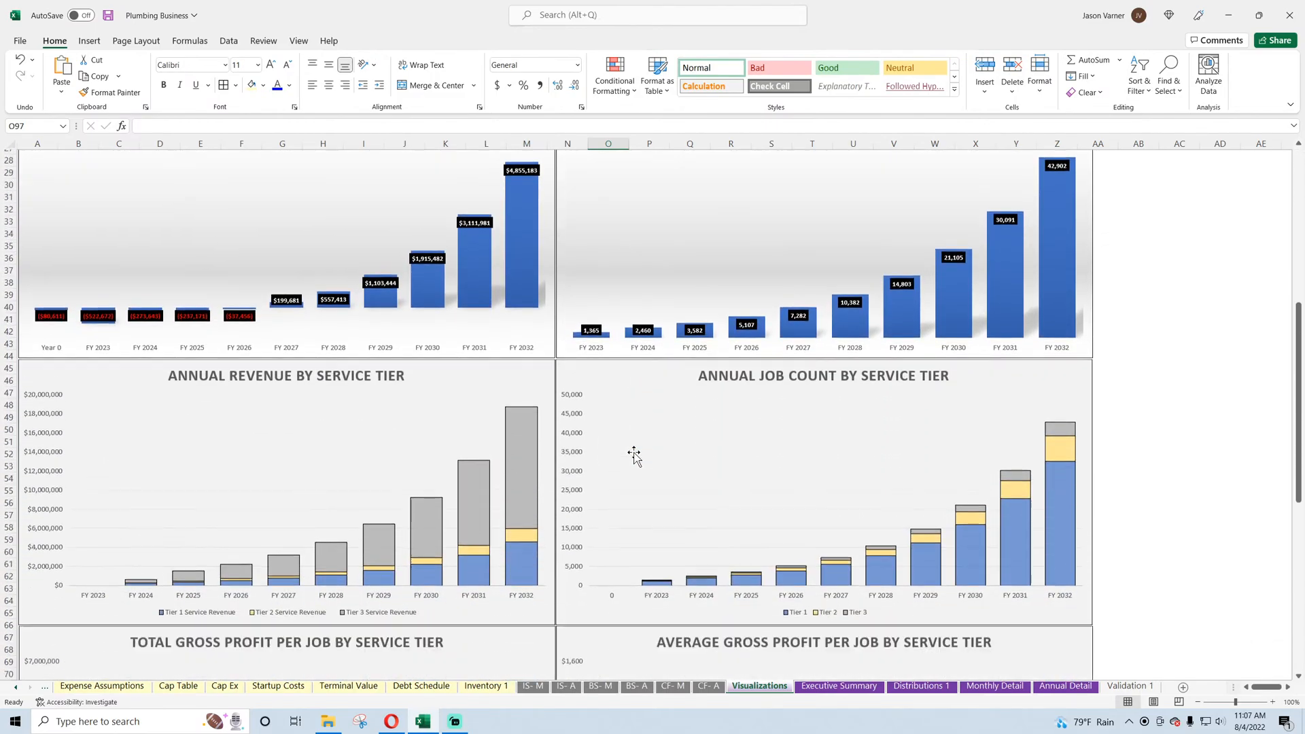
pyautogui.scroll(3, 634, 454)
pyautogui.scroll(4, 634, 454)
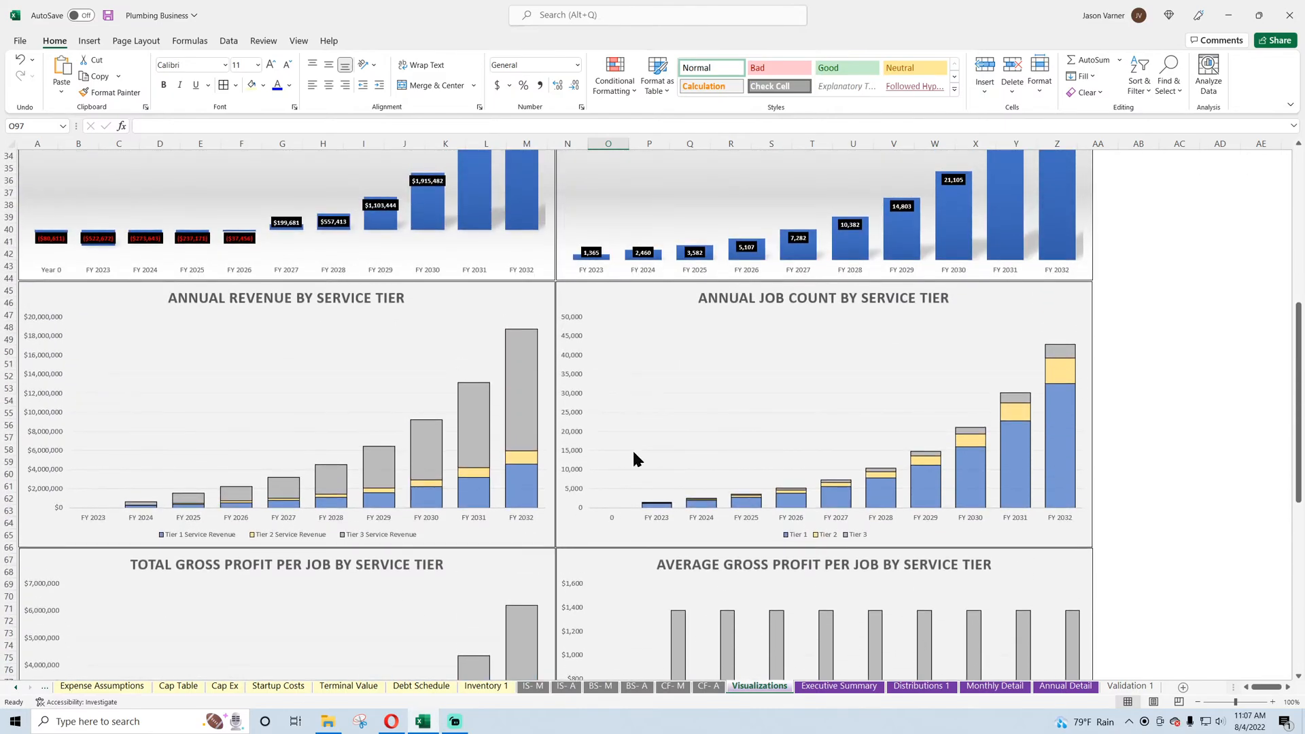
pyautogui.scroll(-15, 634, 457)
pyautogui.rightClick(299, 362)
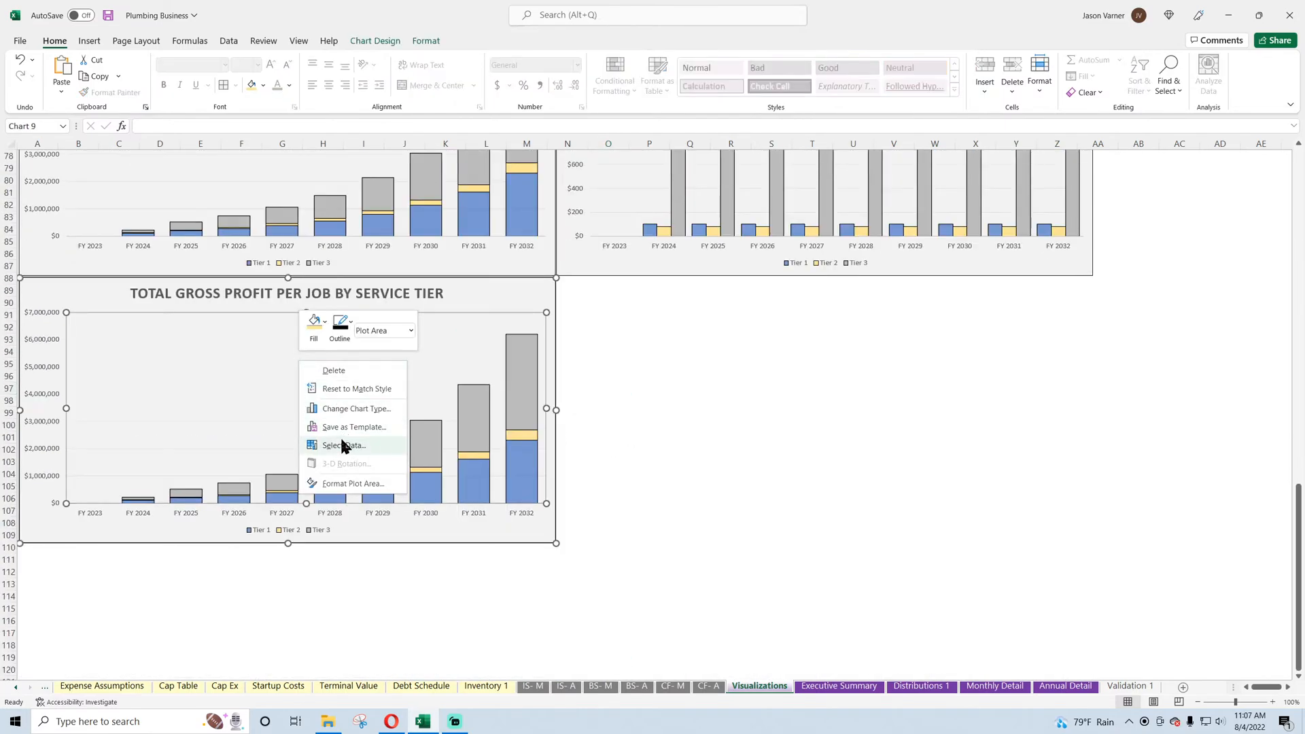
pyautogui.click(353, 447)
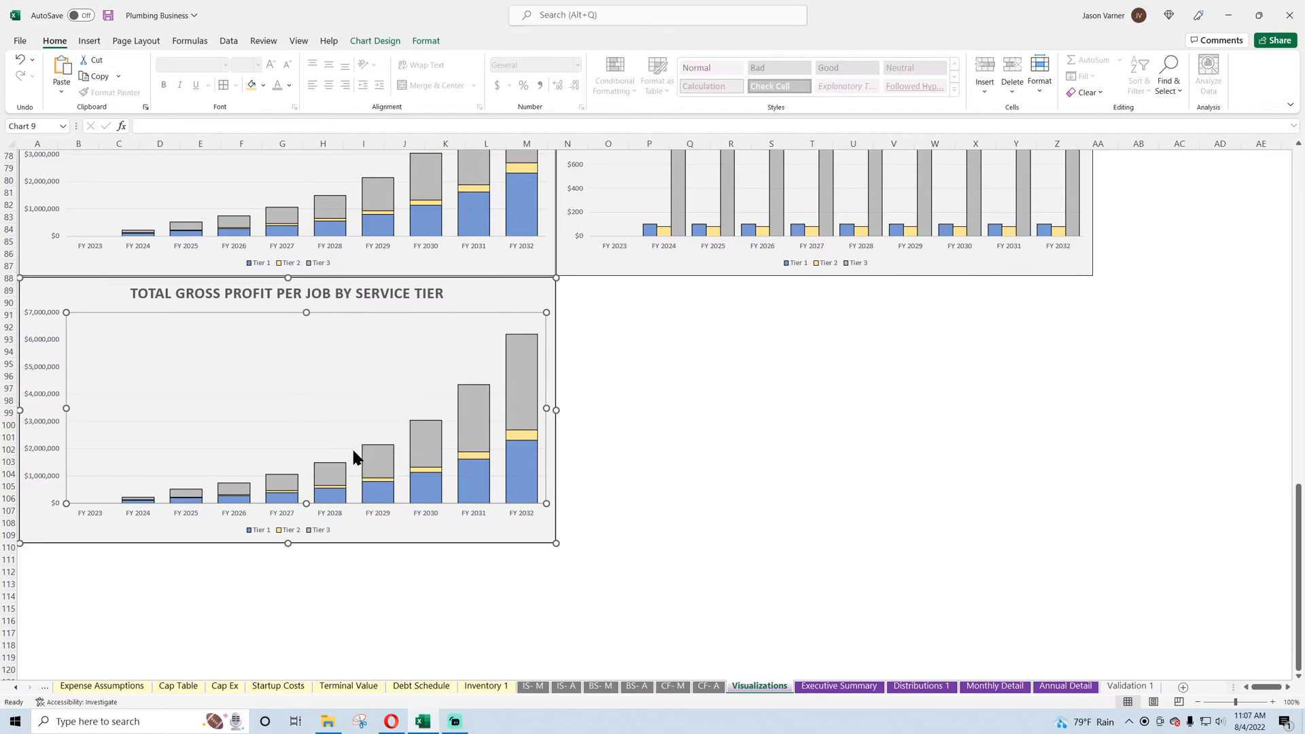
pyautogui.tripleClick(973, 310)
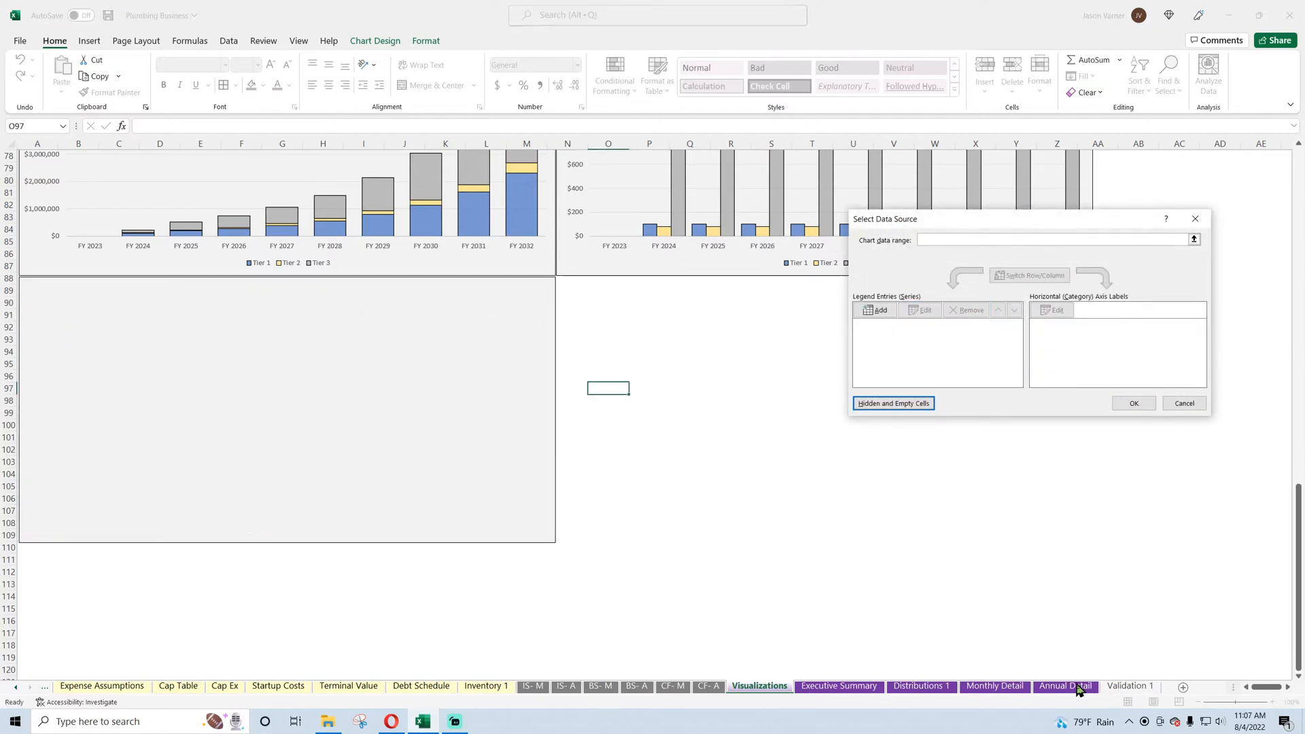
# - Set the copied chart's data range to the Plumber/Truck Headcount tiers, 'Annual Detail'!$C$20:$N$22
pyautogui.click(1035, 238)
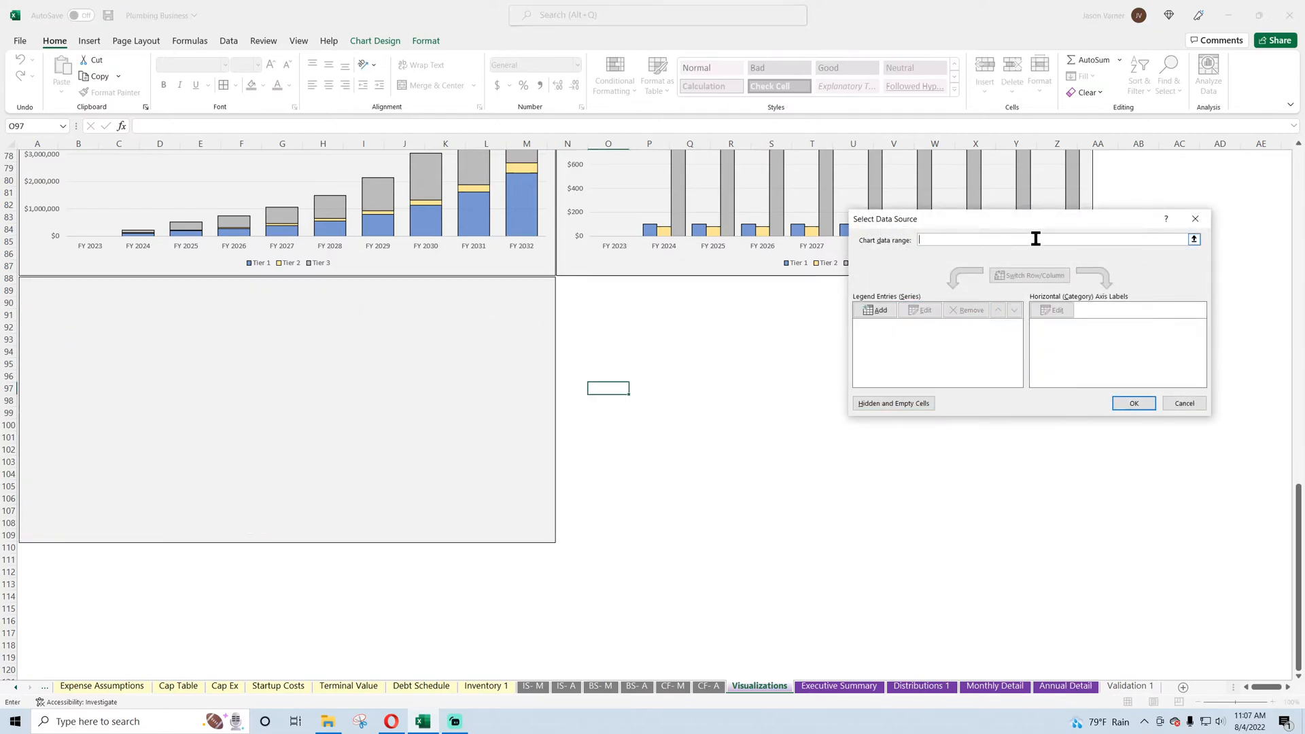
pyautogui.click(1065, 685)
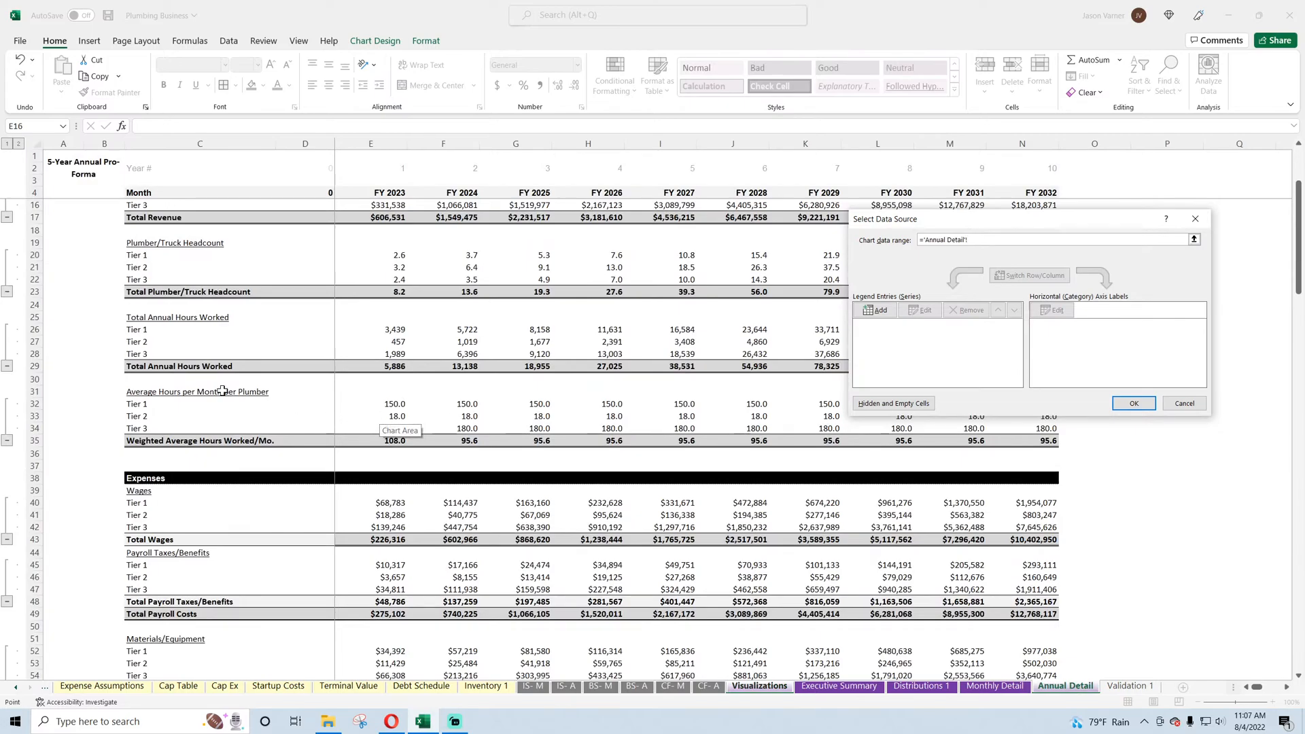
pyautogui.moveTo(159, 258); pyautogui.dragTo(1025, 279)
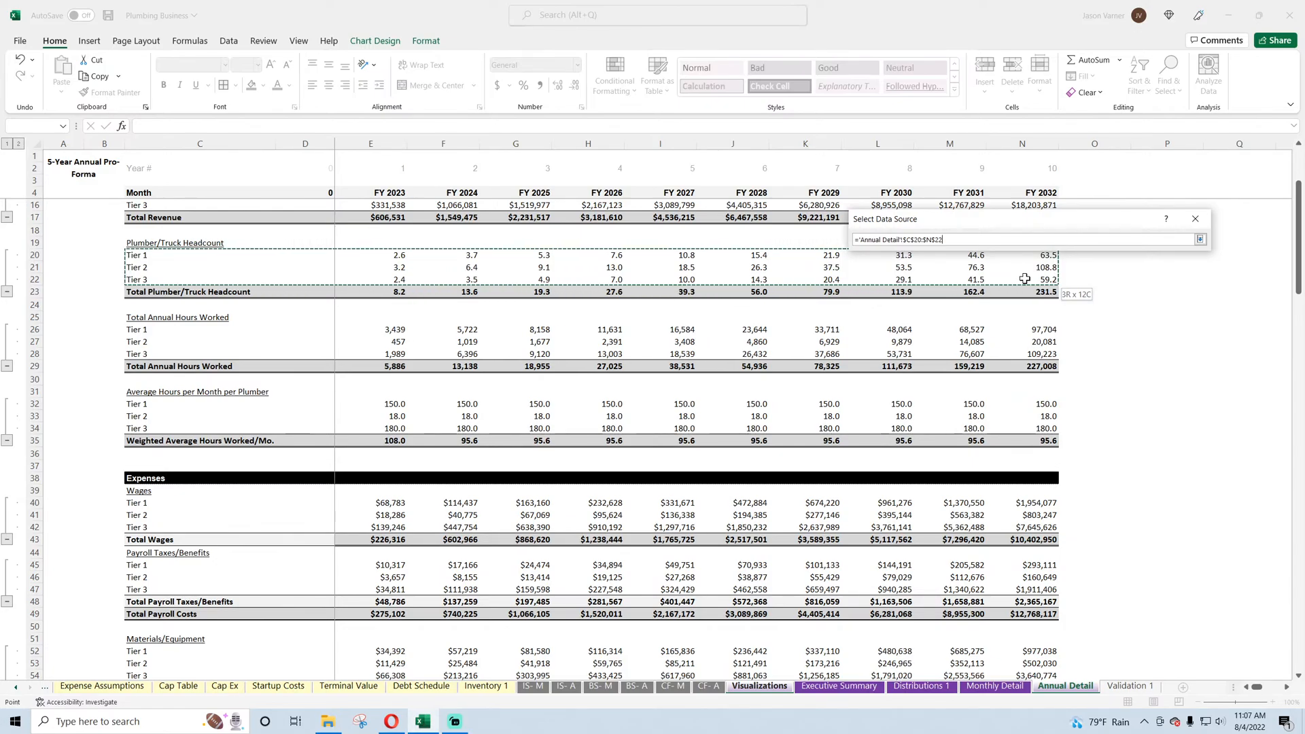
pyautogui.moveTo(1024, 278); pyautogui.dragTo(1024, 279)
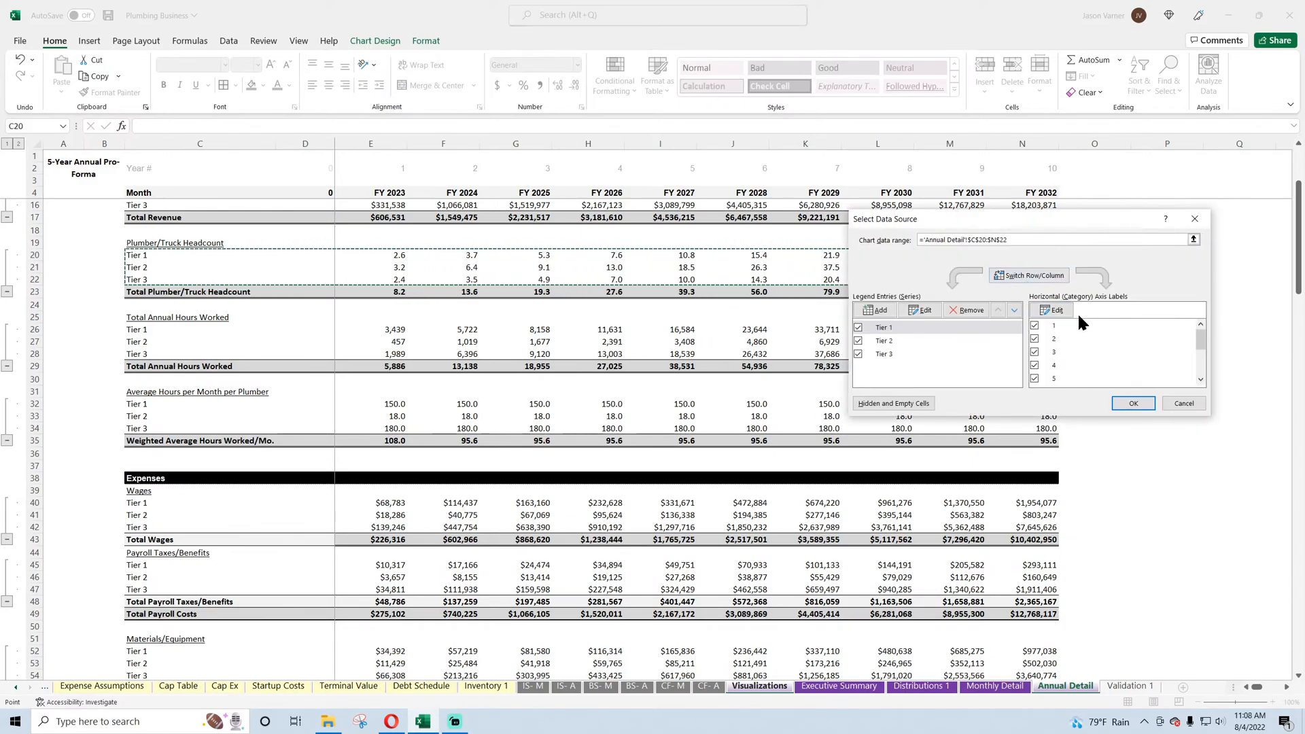
# - Set the headcount chart's horizontal axis labels to the fiscal years in 'Annual Detail'!$E$4:$N$4 and apply the data source
pyautogui.click(1055, 311)
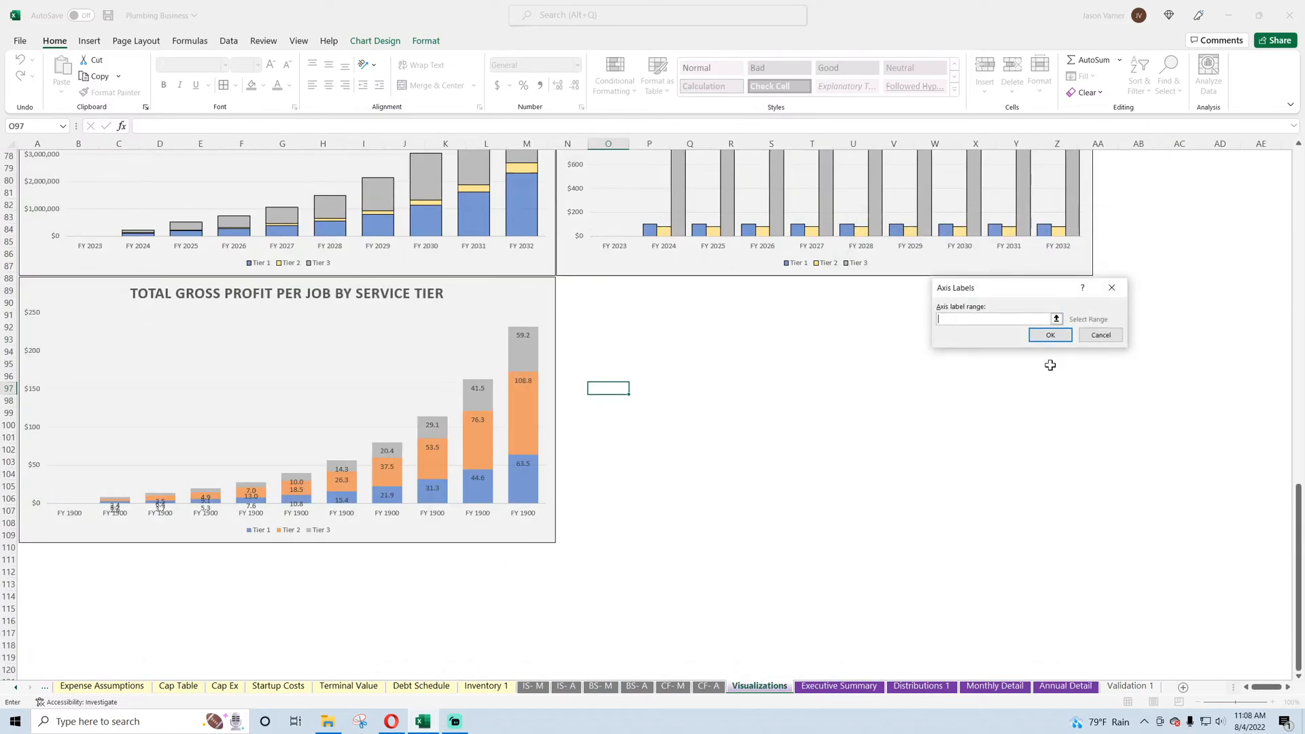
pyautogui.click(1058, 692)
pyautogui.moveTo(1047, 193); pyautogui.dragTo(380, 193)
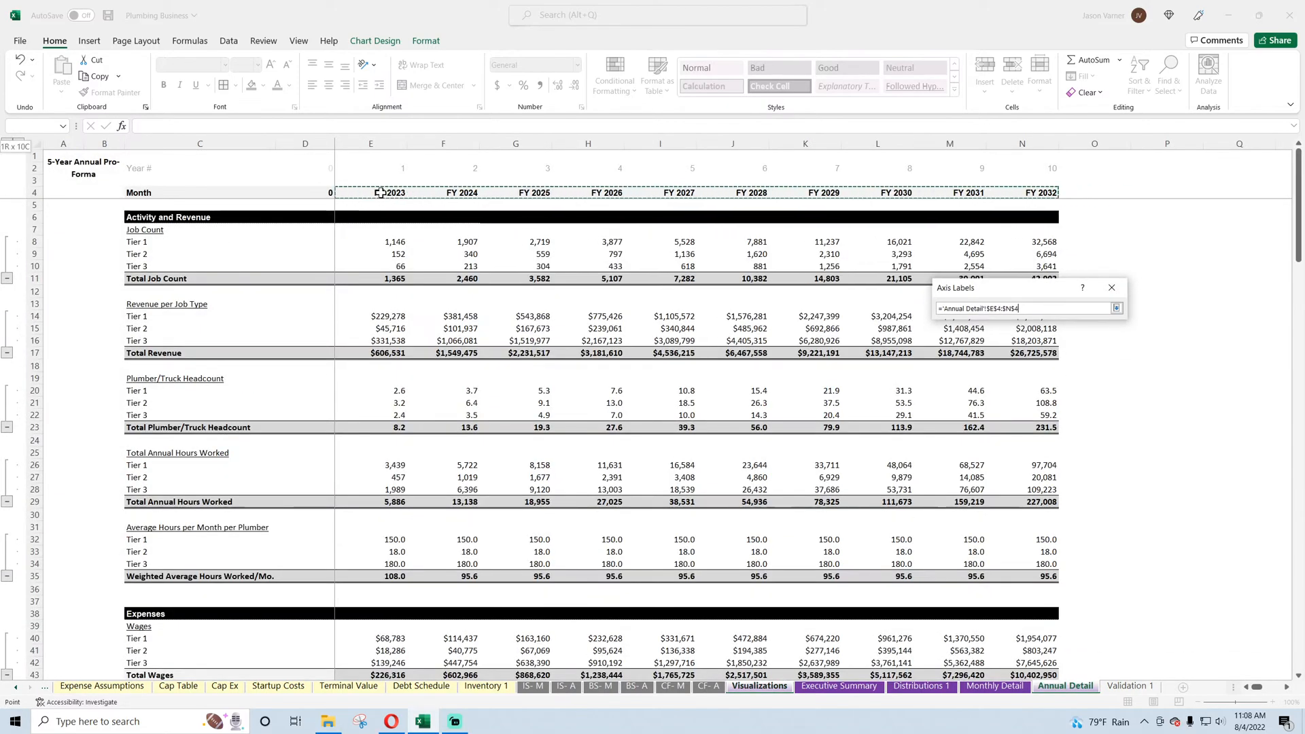
pyautogui.click(1045, 335)
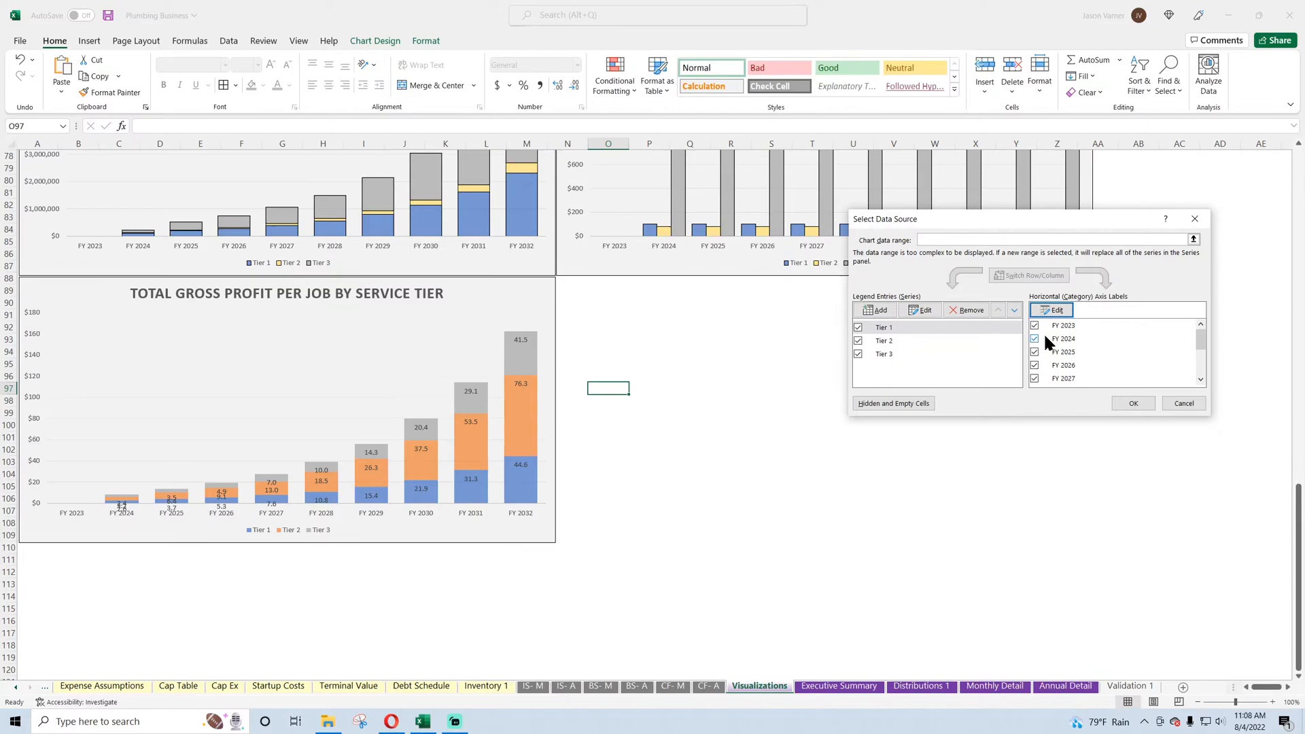
pyautogui.click(1133, 403)
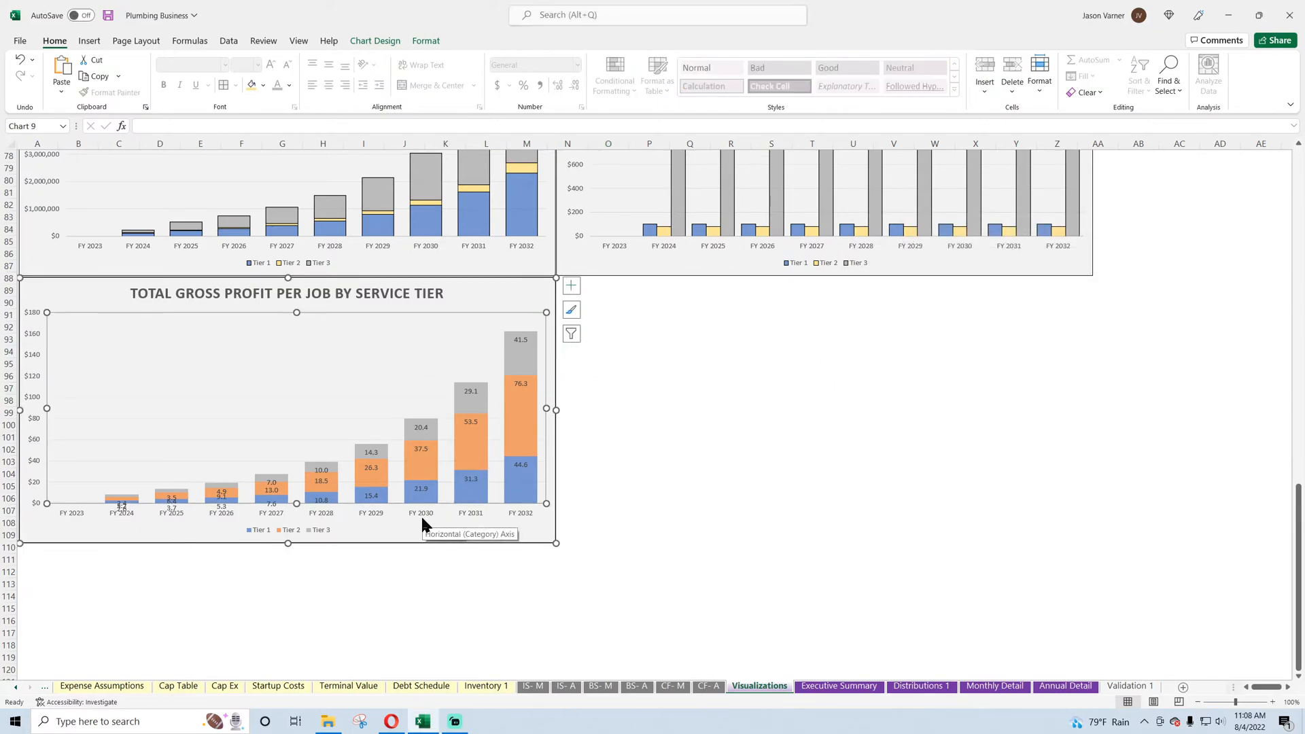
# - Format the Tier 3 data labels in the headcount chart as Number with 0 decimal places
pyautogui.rightClick(526, 340)
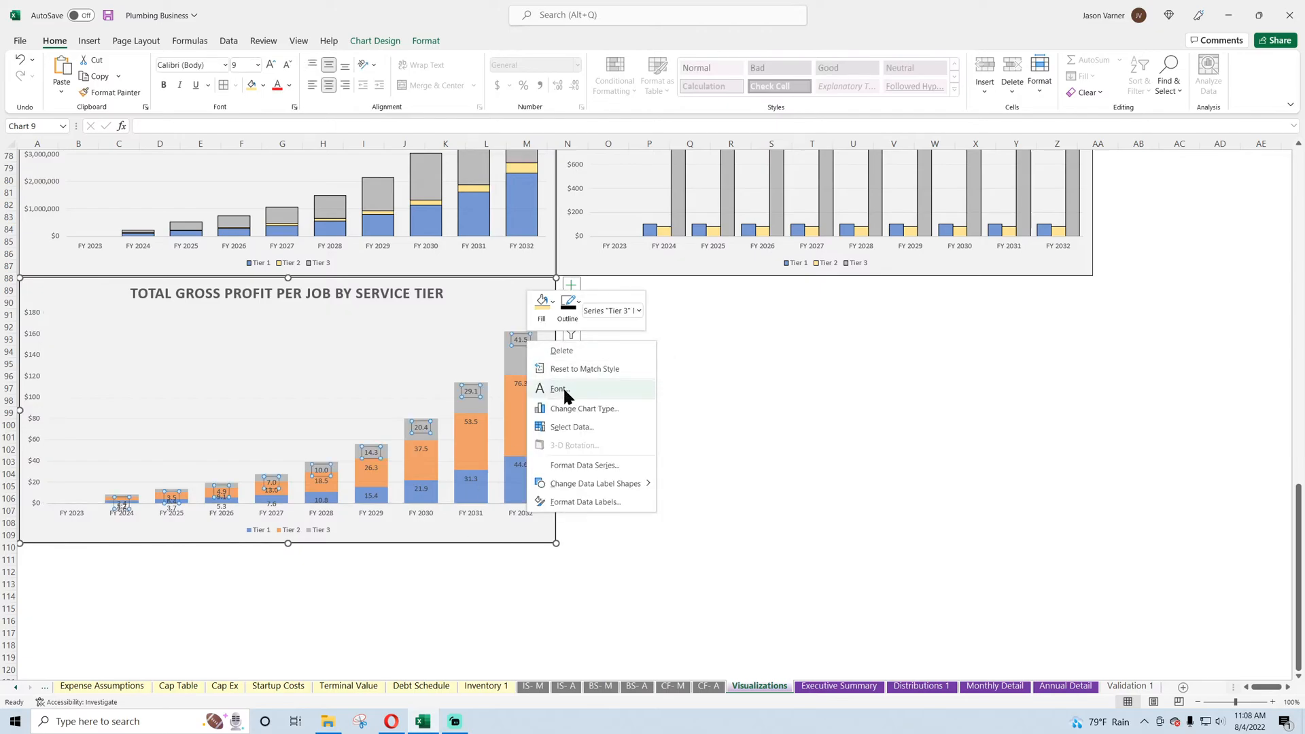
pyautogui.click(584, 465)
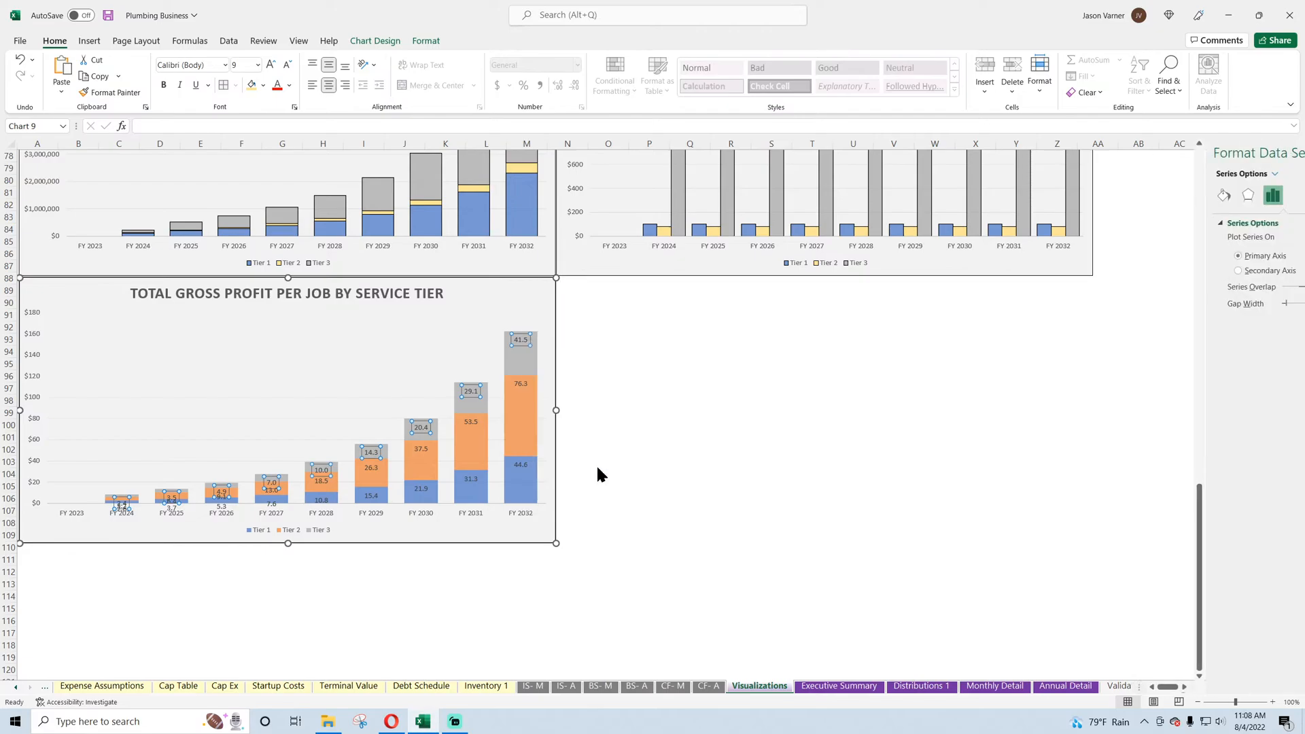
pyautogui.click(1166, 196)
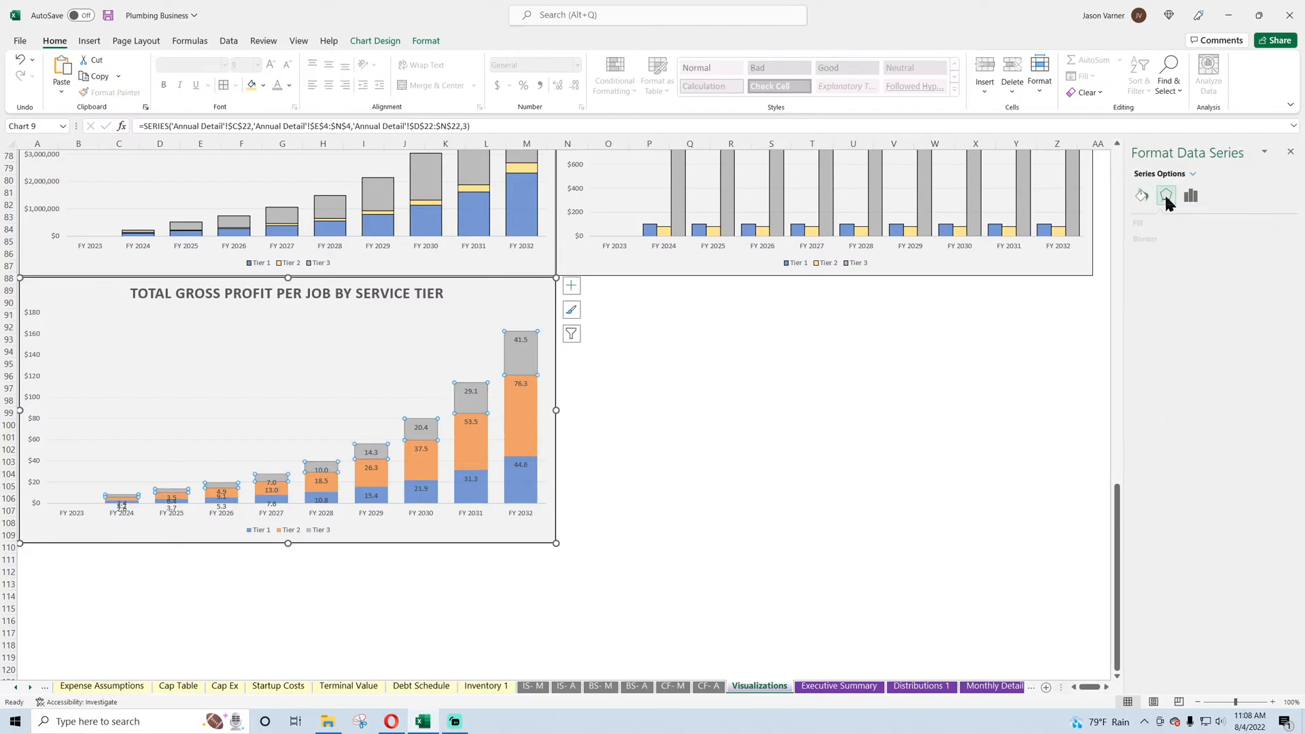
pyautogui.click(1190, 197)
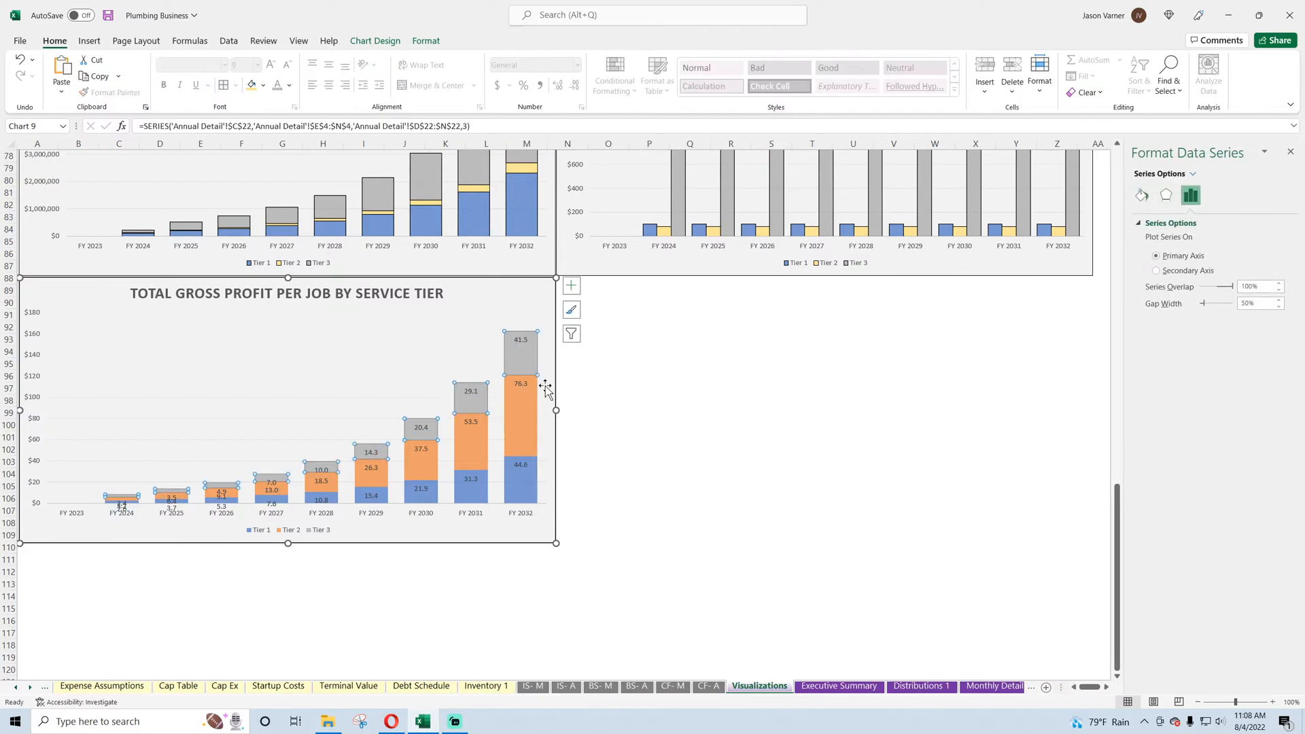
pyautogui.click(524, 345)
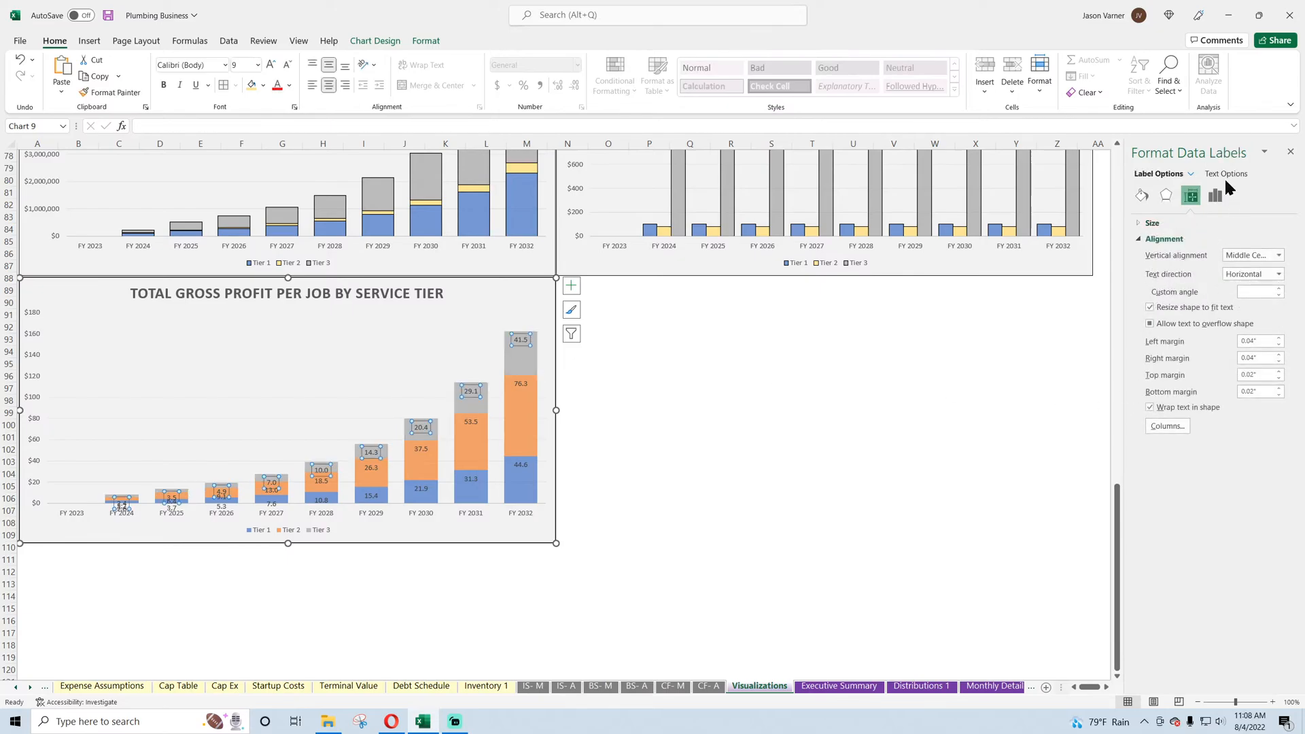
pyautogui.click(1215, 197)
pyautogui.click(1165, 451)
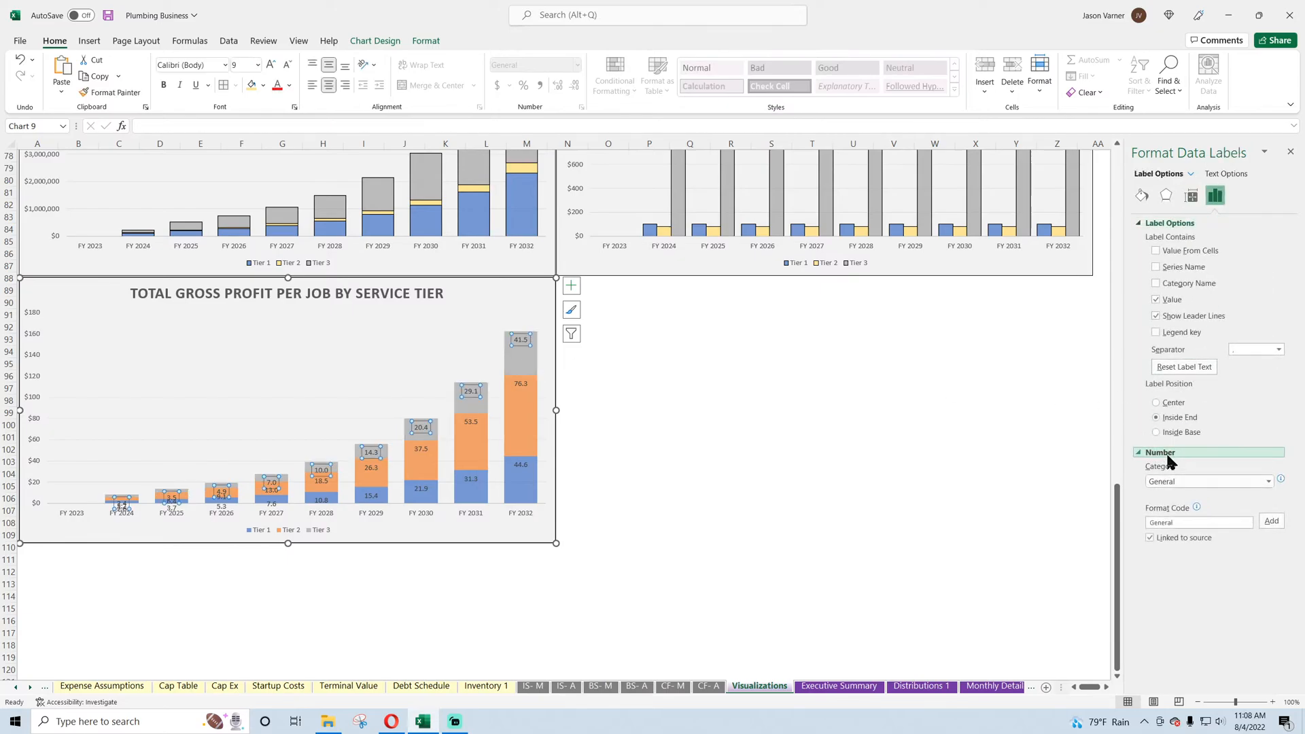
pyautogui.click(1187, 483)
pyautogui.click(1184, 498)
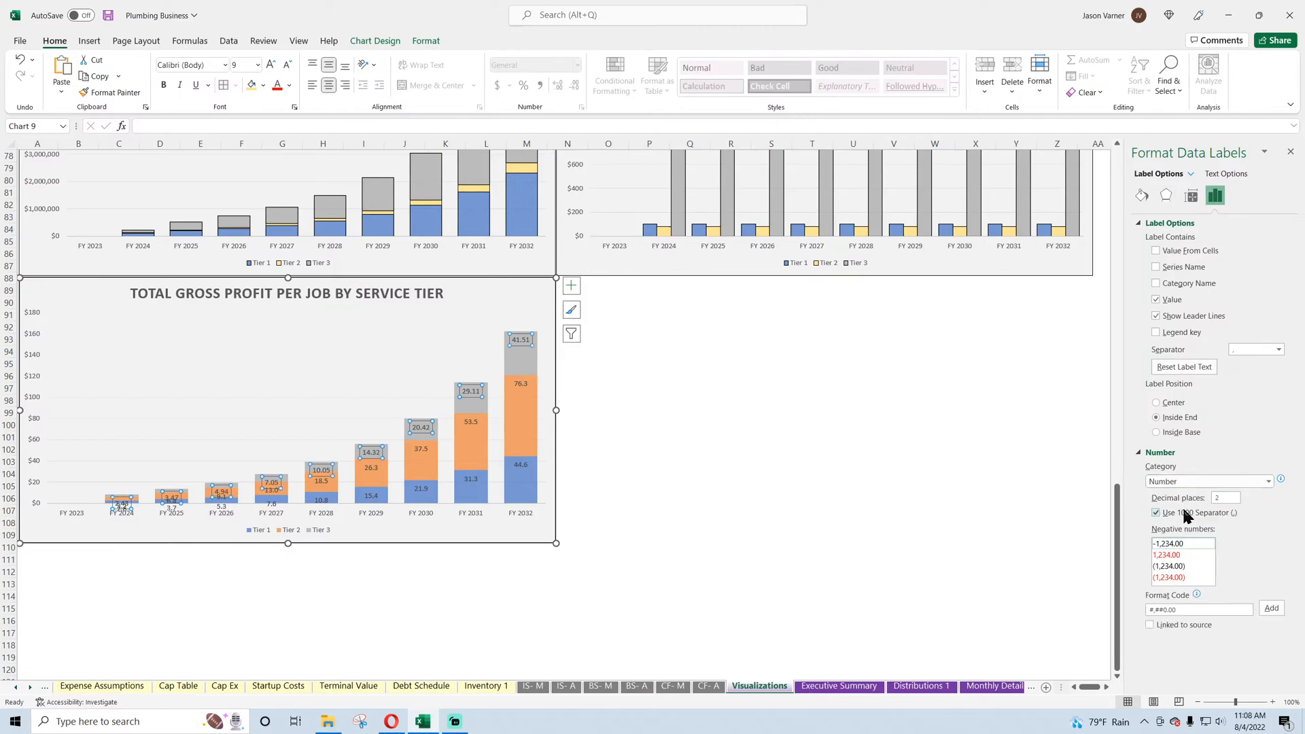
pyautogui.write('0')
# - Format the Tier 2 data labels in the headcount chart as Number with 0 decimal places
pyautogui.click(520, 384)
pyautogui.click(1266, 481)
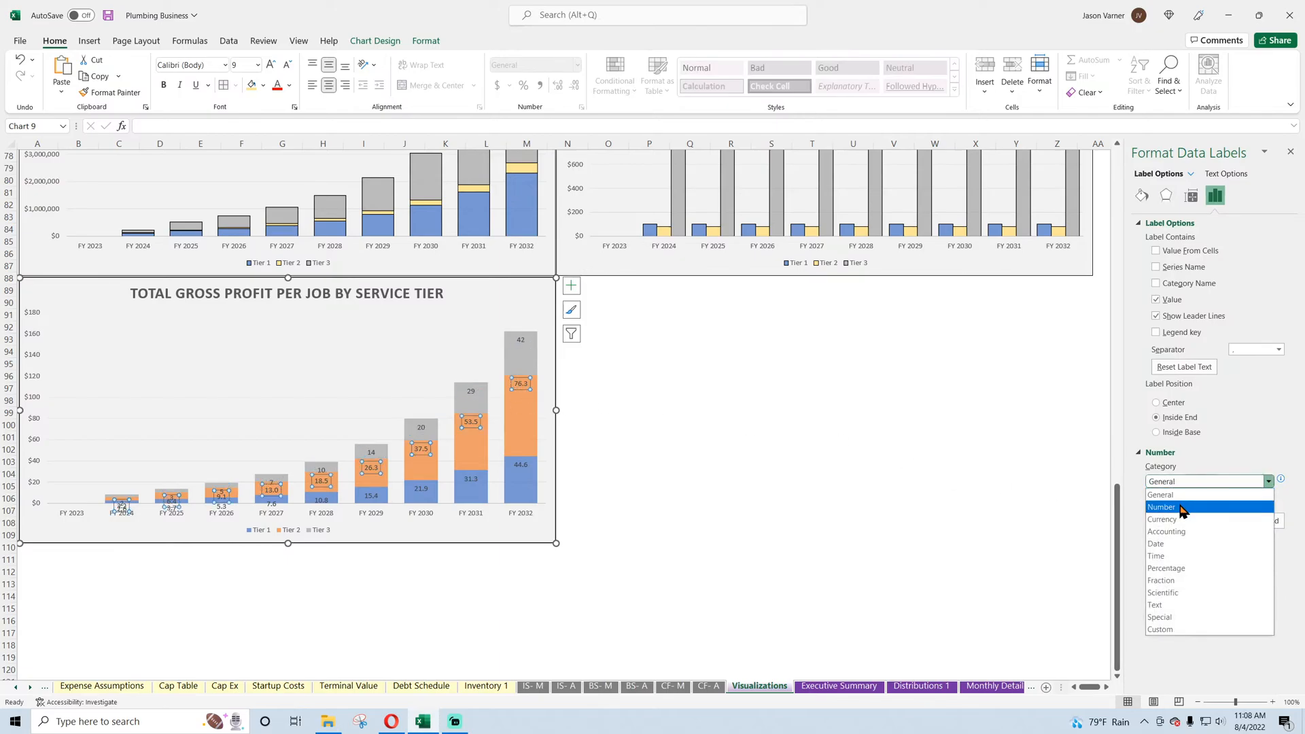
pyautogui.click(1190, 503)
pyautogui.write('0')
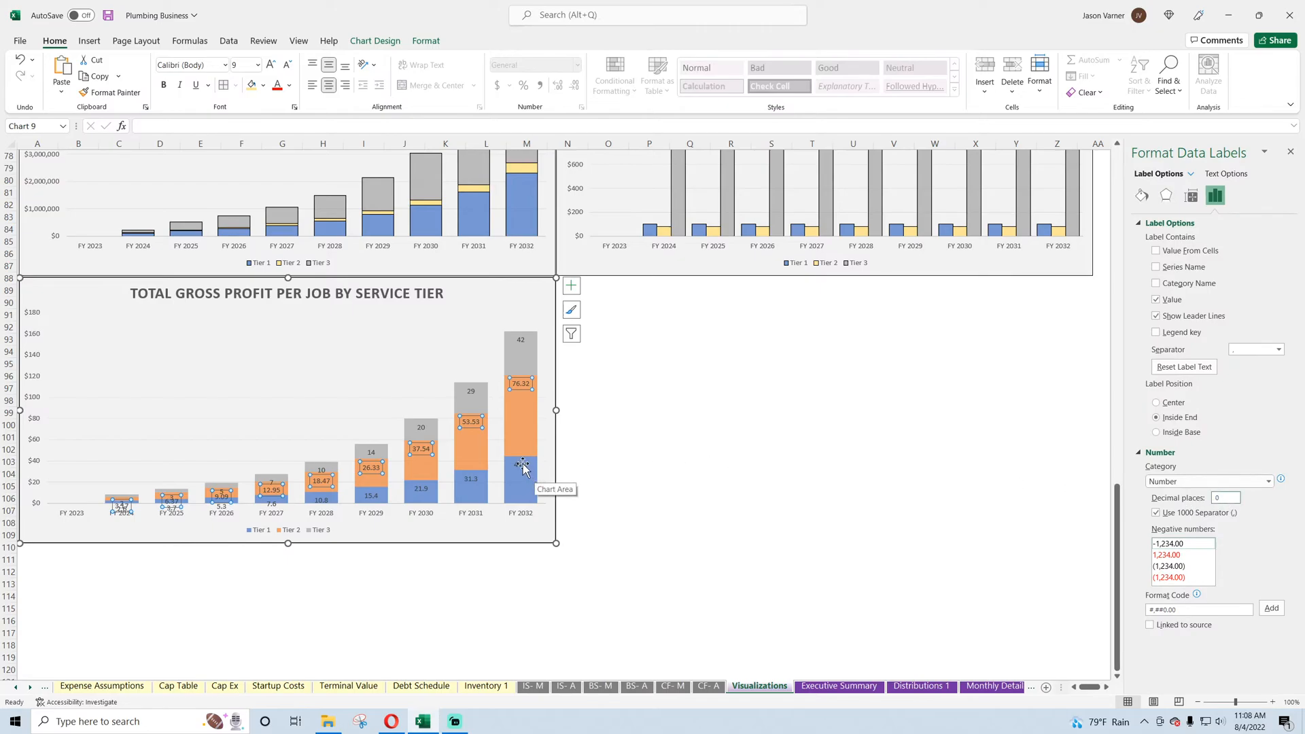
# - Format the Tier 1 data labels in the headcount chart as Number with 0 decimal places
pyautogui.click(522, 465)
pyautogui.click(1170, 480)
pyautogui.click(1186, 503)
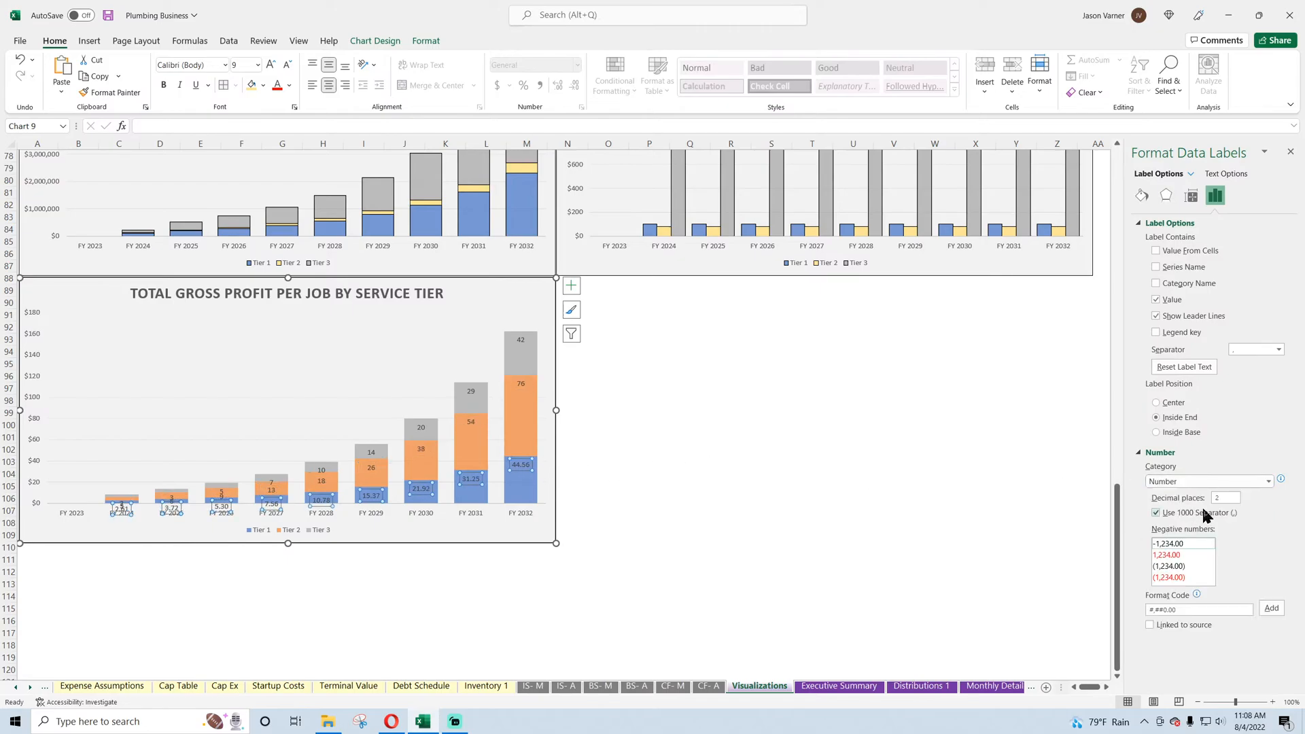
pyautogui.write('0')
pyautogui.click(710, 484)
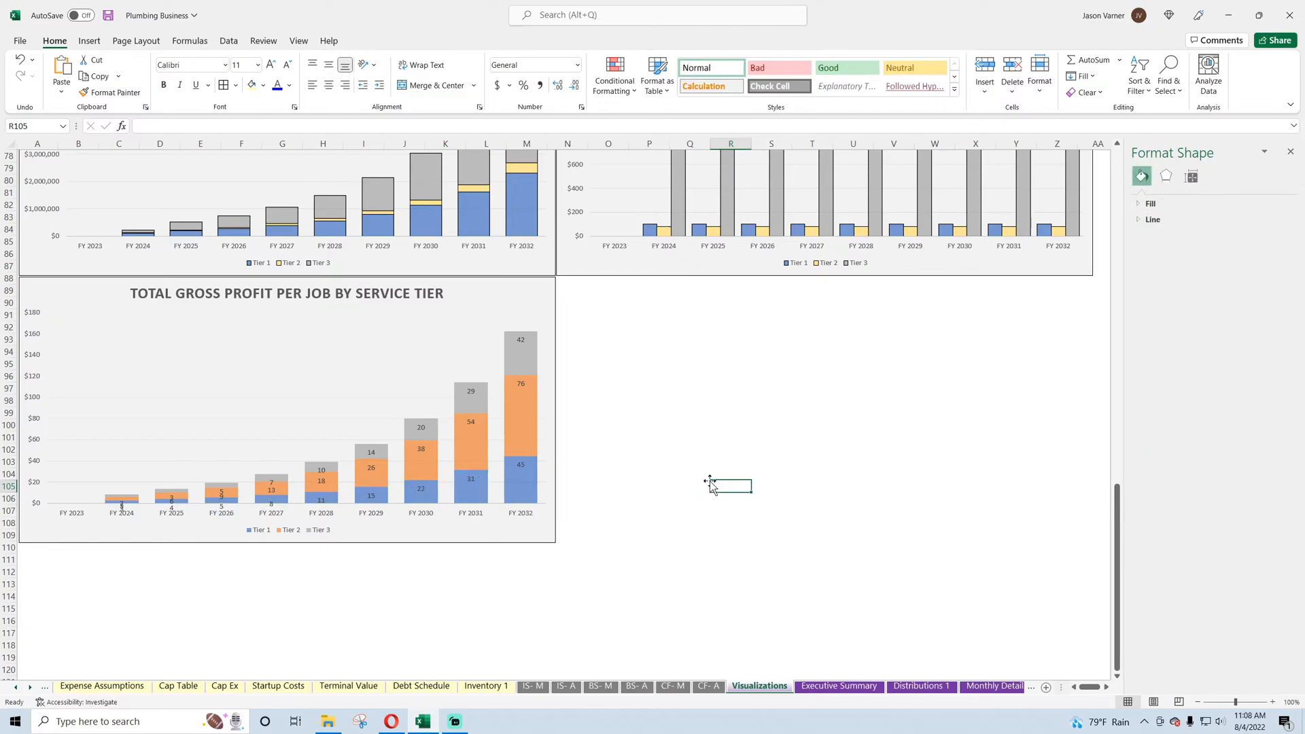
# - Retitle the headcount chart "TOTAL PLUMBER HEADCOUNT/TRUCK COUNT" and close the formatting pane
pyautogui.click(157, 295)
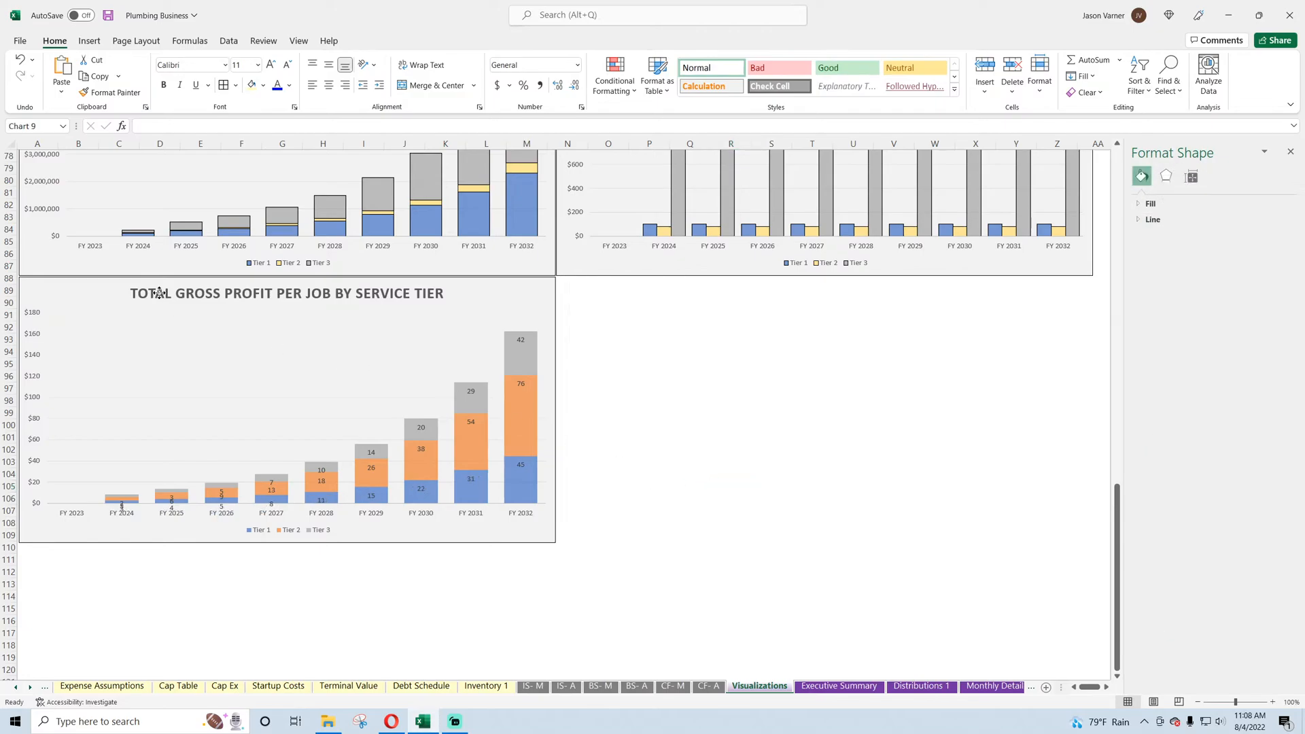
pyautogui.moveTo(131, 293); pyautogui.dragTo(523, 317)
pyautogui.write('TOT')
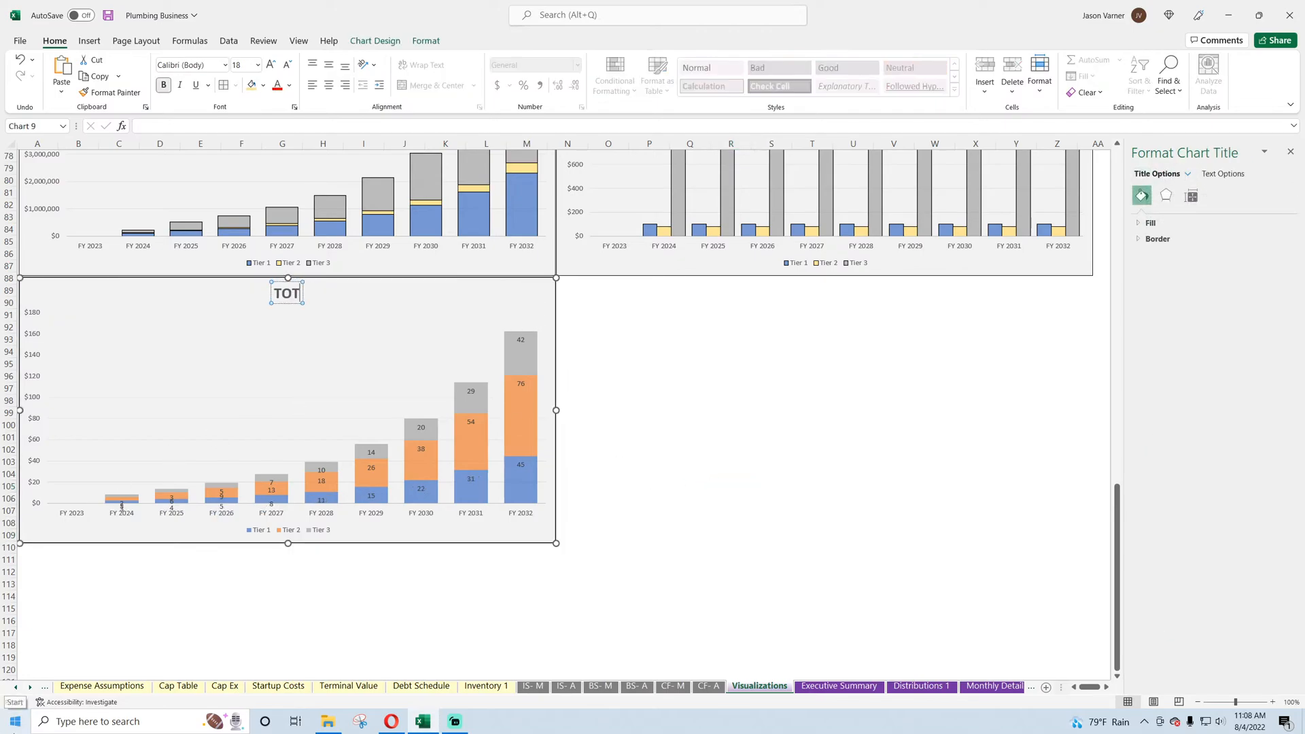
pyautogui.write('AL PLUMBER HE')
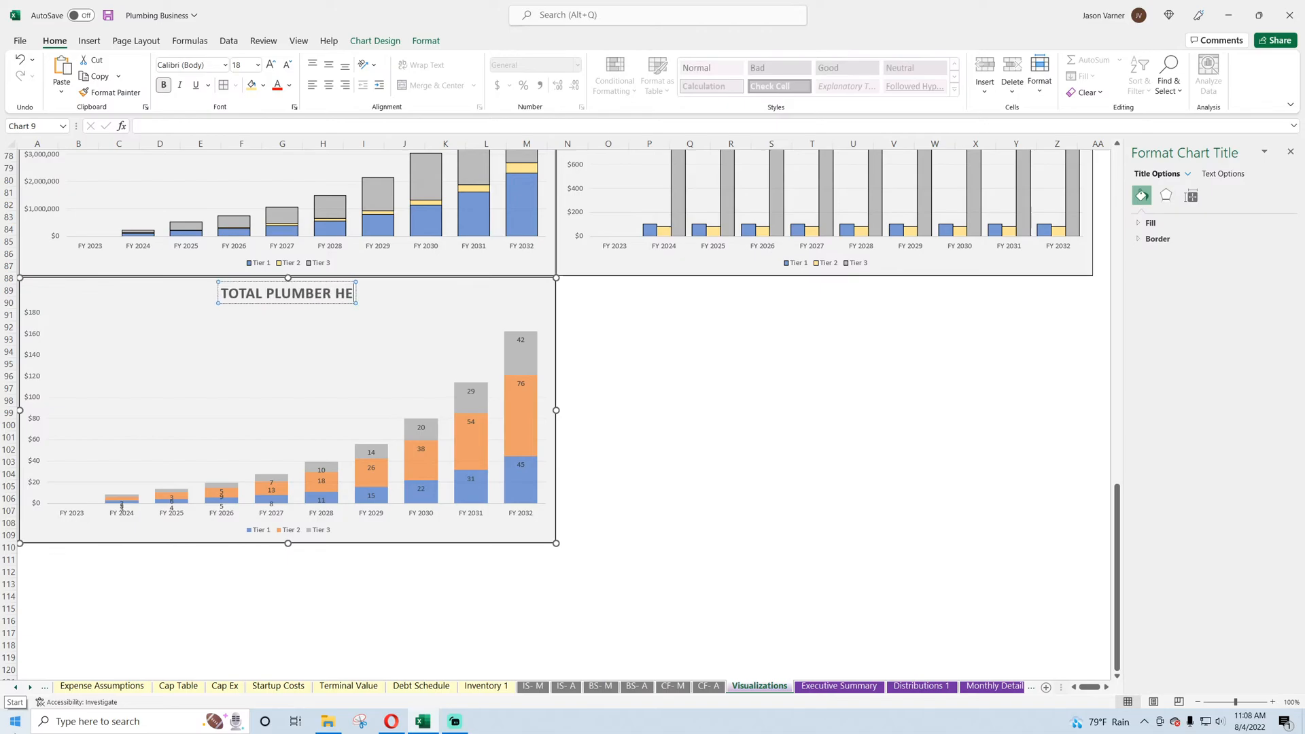
pyautogui.write('ADCOUNT/TRUCK COUNT')
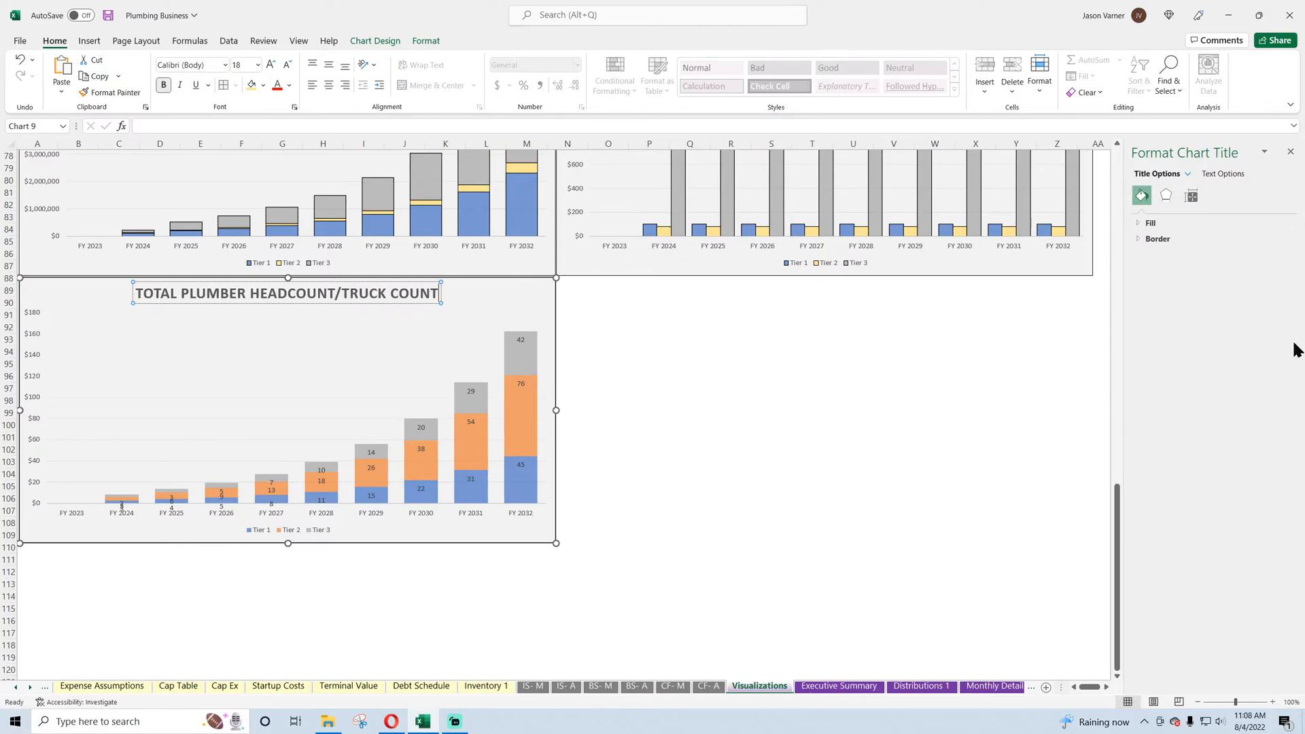
pyautogui.click(1289, 151)
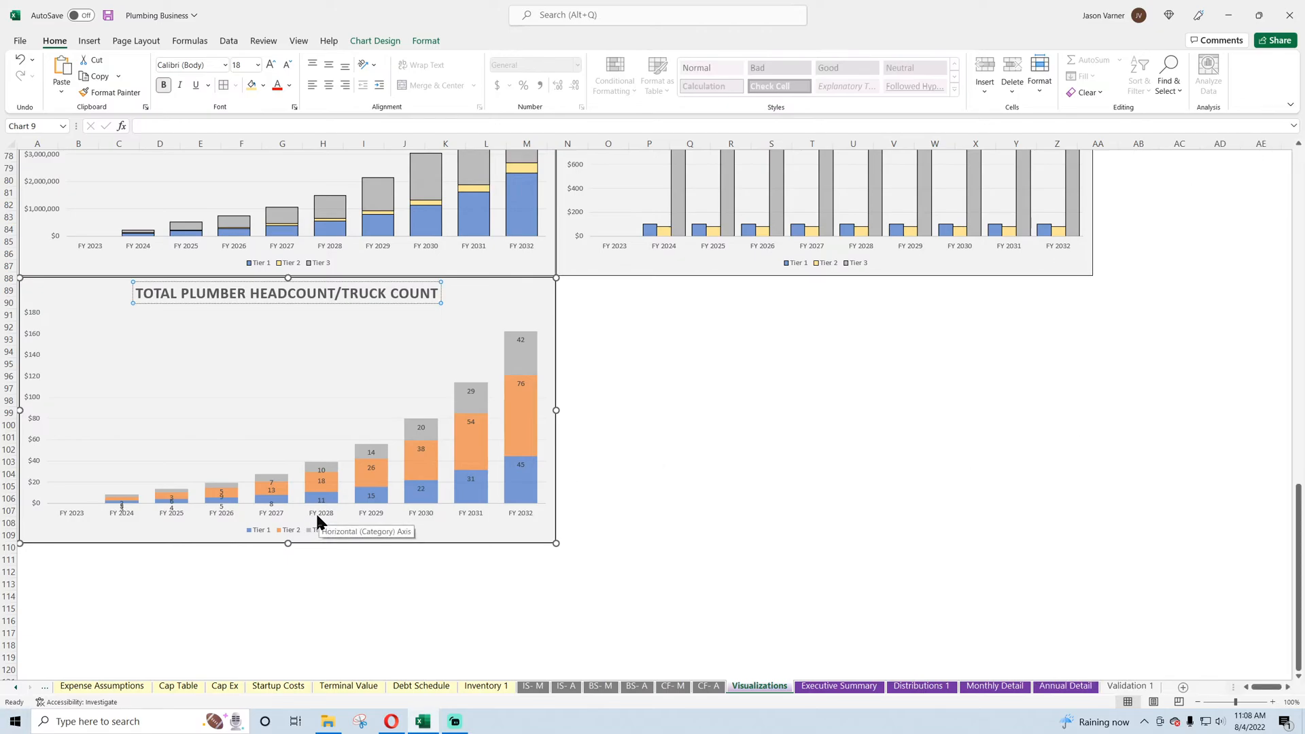
# - Format the headcount chart's vertical axis as Number with no currency symbol and no decimal places
pyautogui.rightClick(33, 417)
pyautogui.click(64, 575)
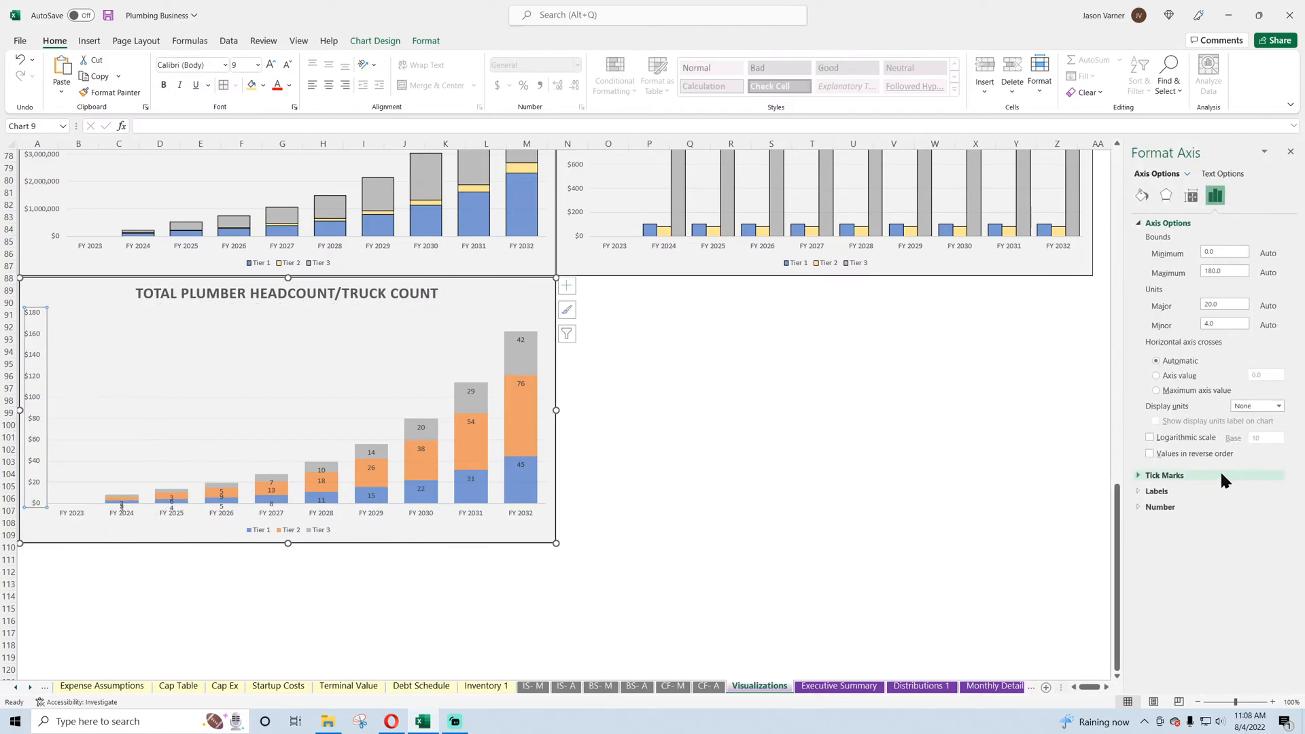
pyautogui.click(1167, 506)
pyautogui.click(1175, 536)
pyautogui.click(1222, 556)
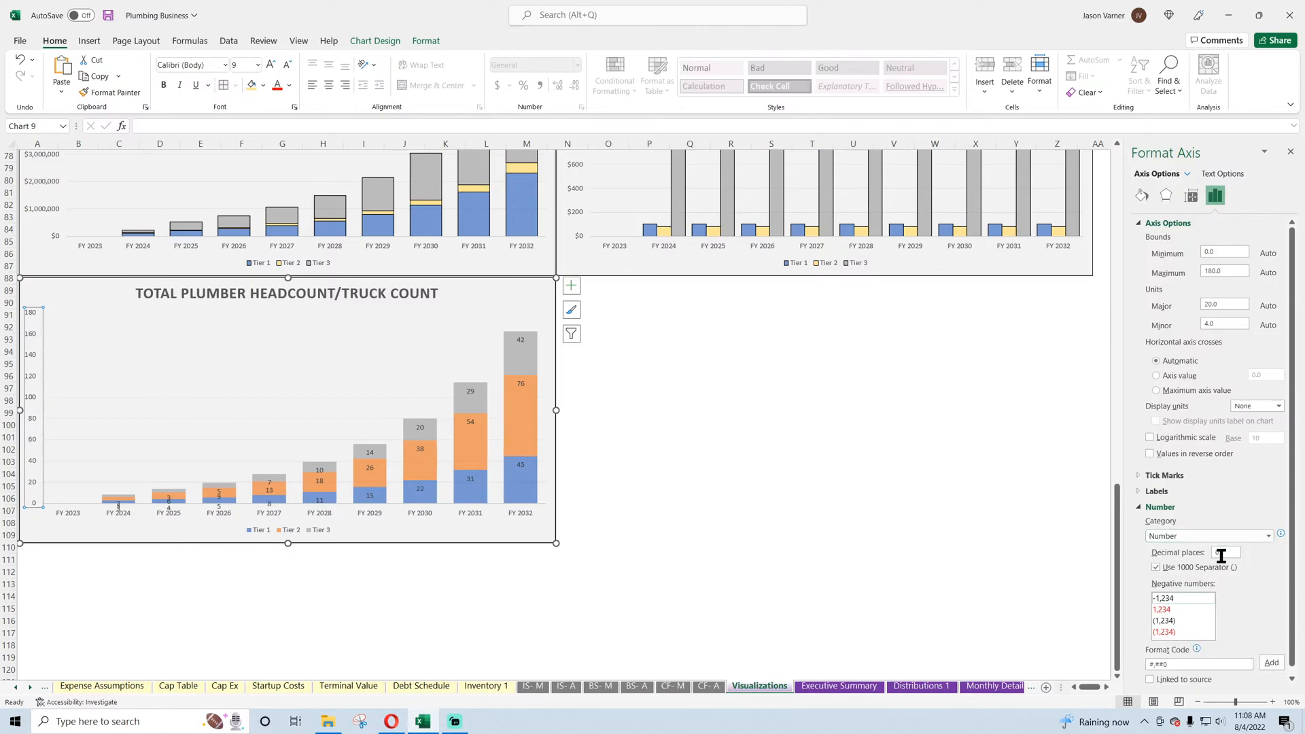
pyautogui.click(1290, 151)
pyautogui.click(897, 352)
# - Review the charts on the Visualizations sheet for consistent formatting and save the workbook
pyautogui.scroll(4, 720, 432)
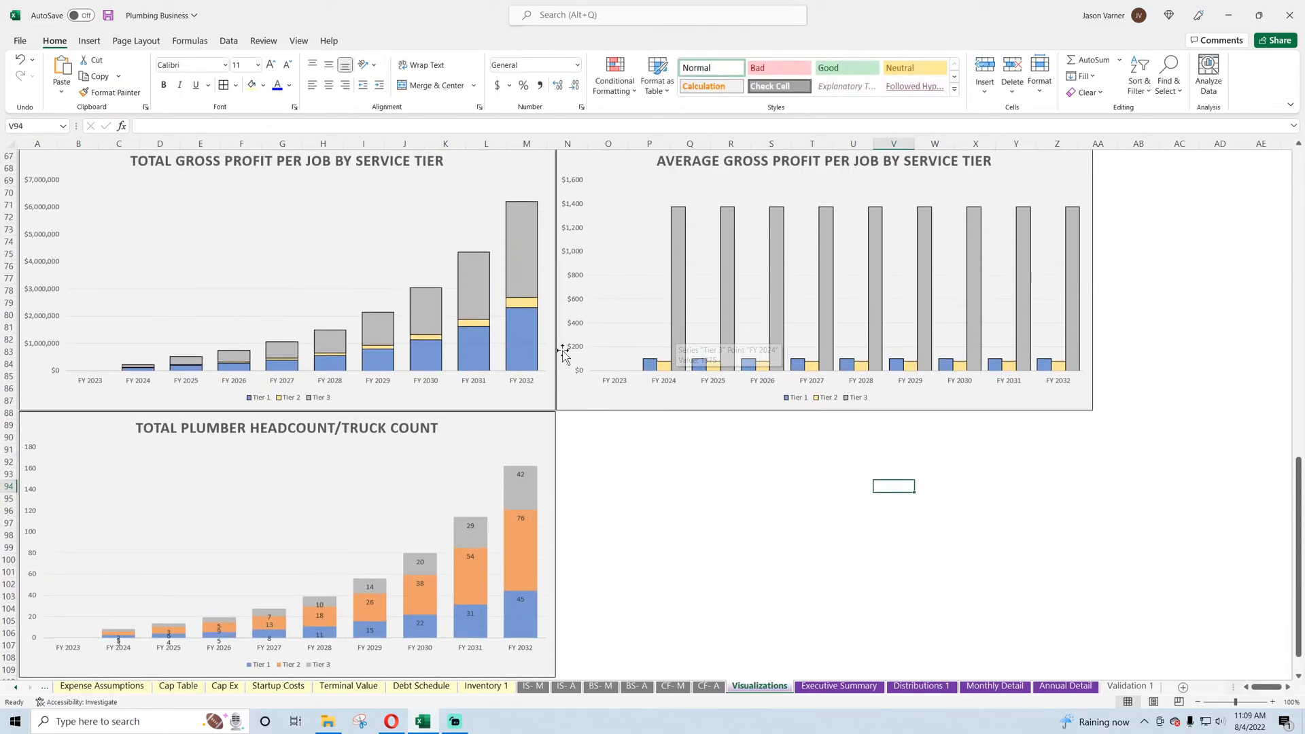
pyautogui.scroll(5, 324, 469)
pyautogui.scroll(6, 324, 469)
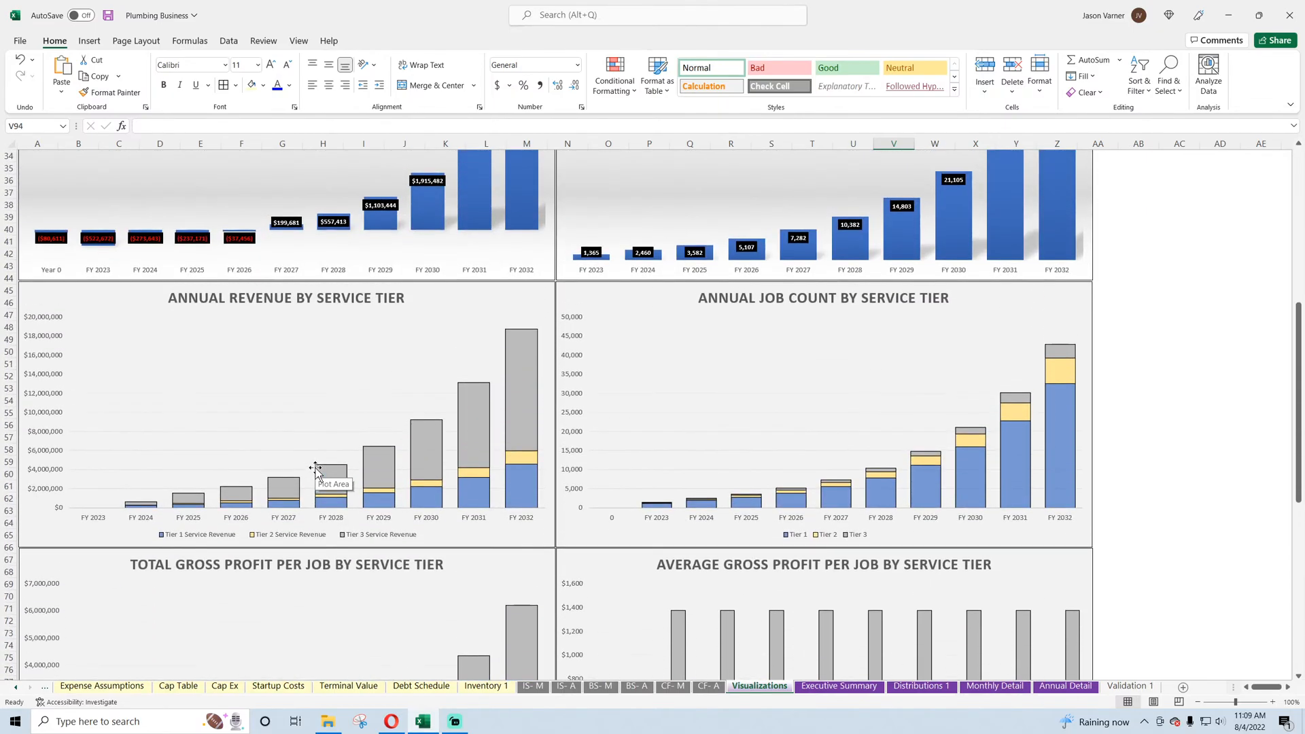
pyautogui.scroll(7, 562, 425)
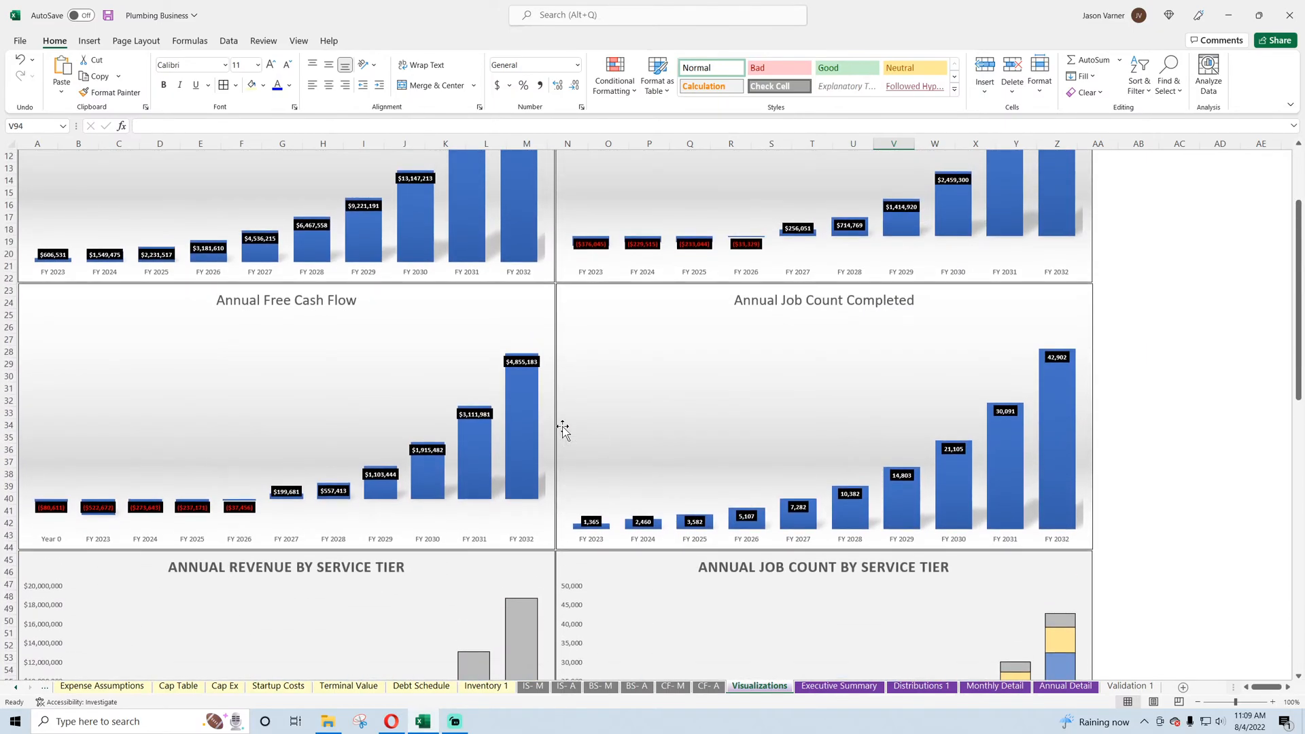
pyautogui.scroll(4, 649, 445)
pyautogui.scroll(-20, 650, 445)
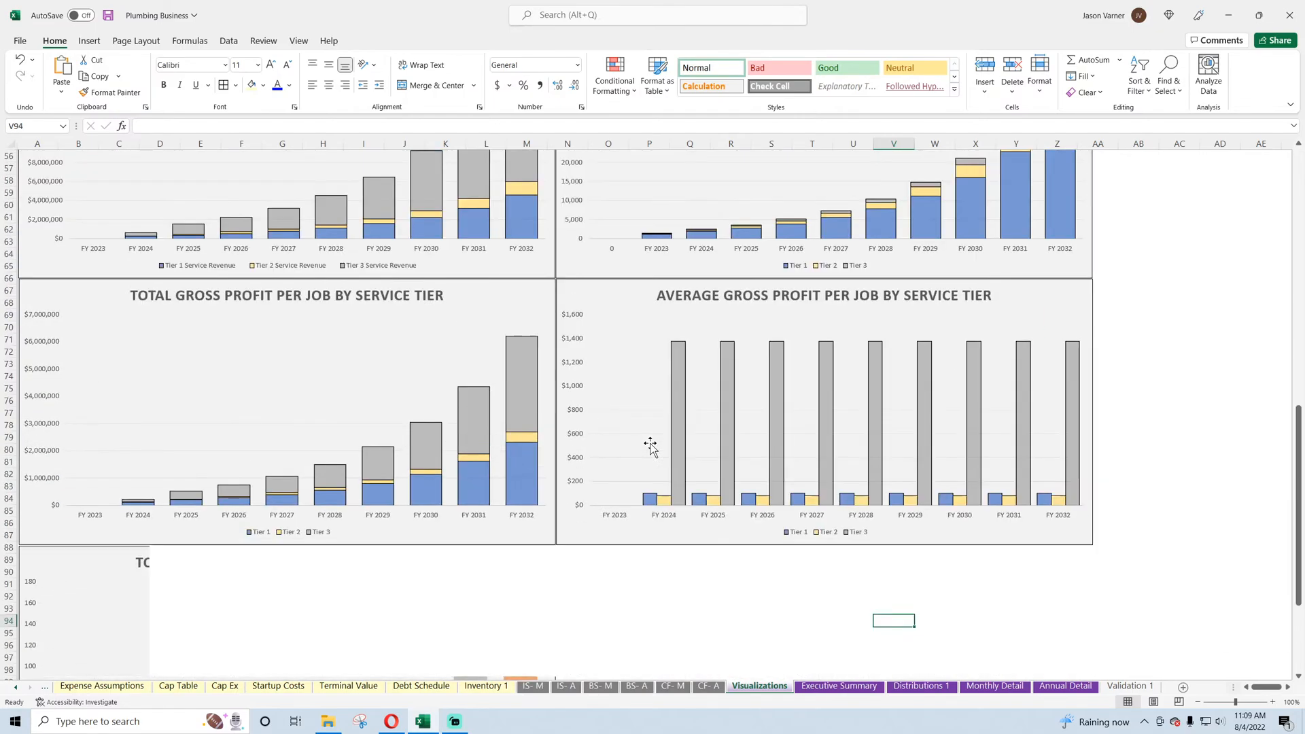
pyautogui.click(760, 522)
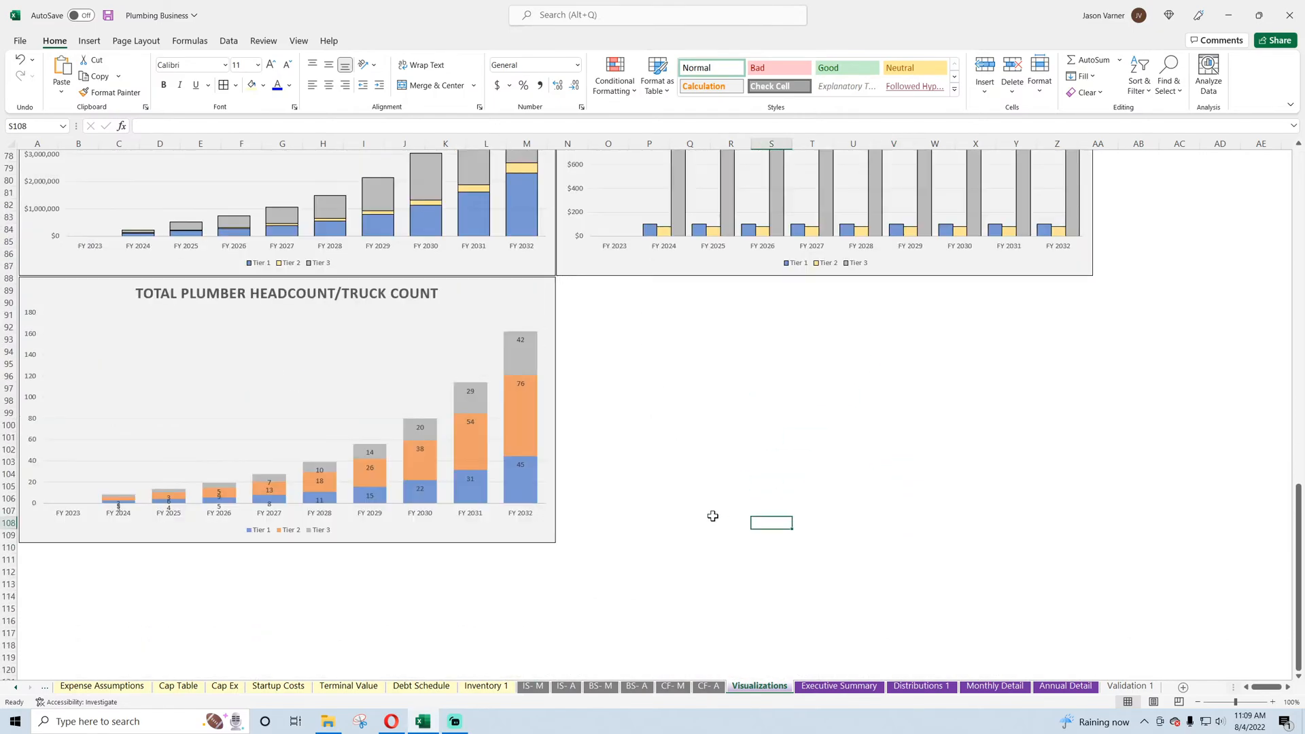
pyautogui.click(108, 15)
# - Fill the Tier 2 columns of the headcount chart with light gold
pyautogui.rightClick(517, 402)
pyautogui.click(537, 380)
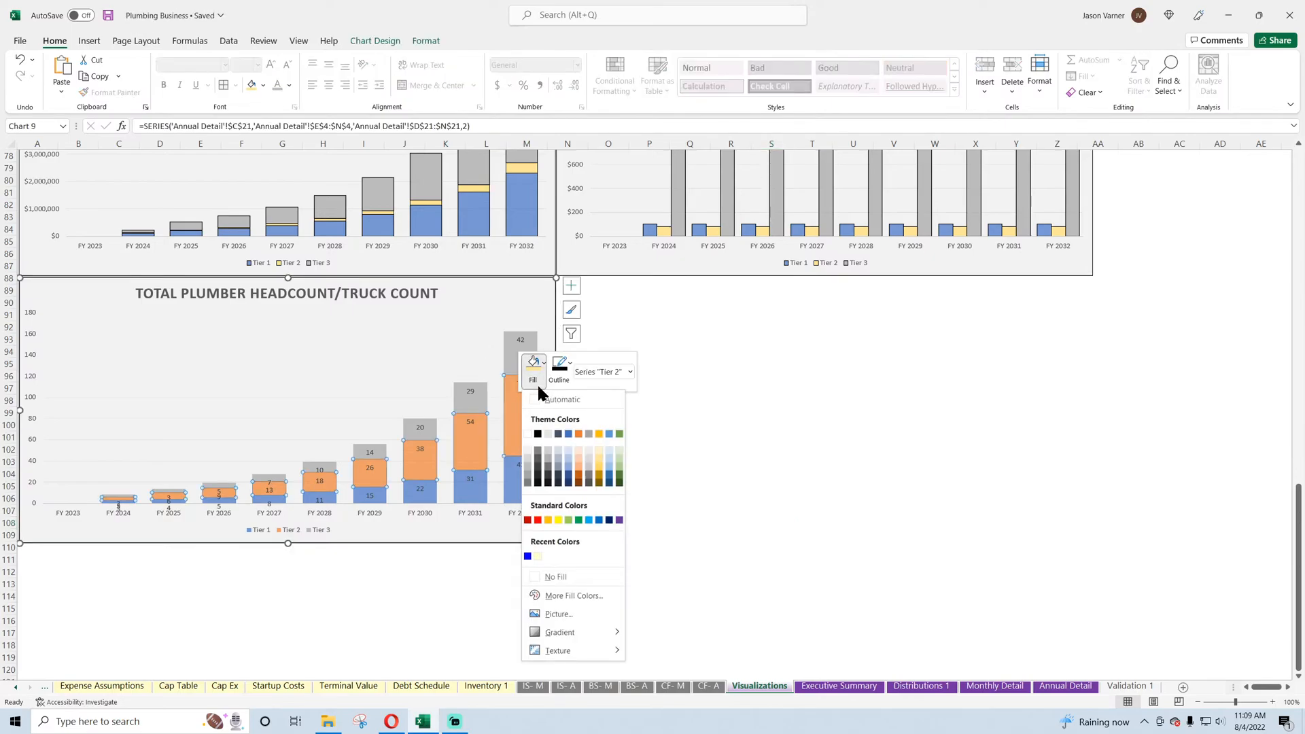
pyautogui.click(600, 464)
pyautogui.click(753, 471)
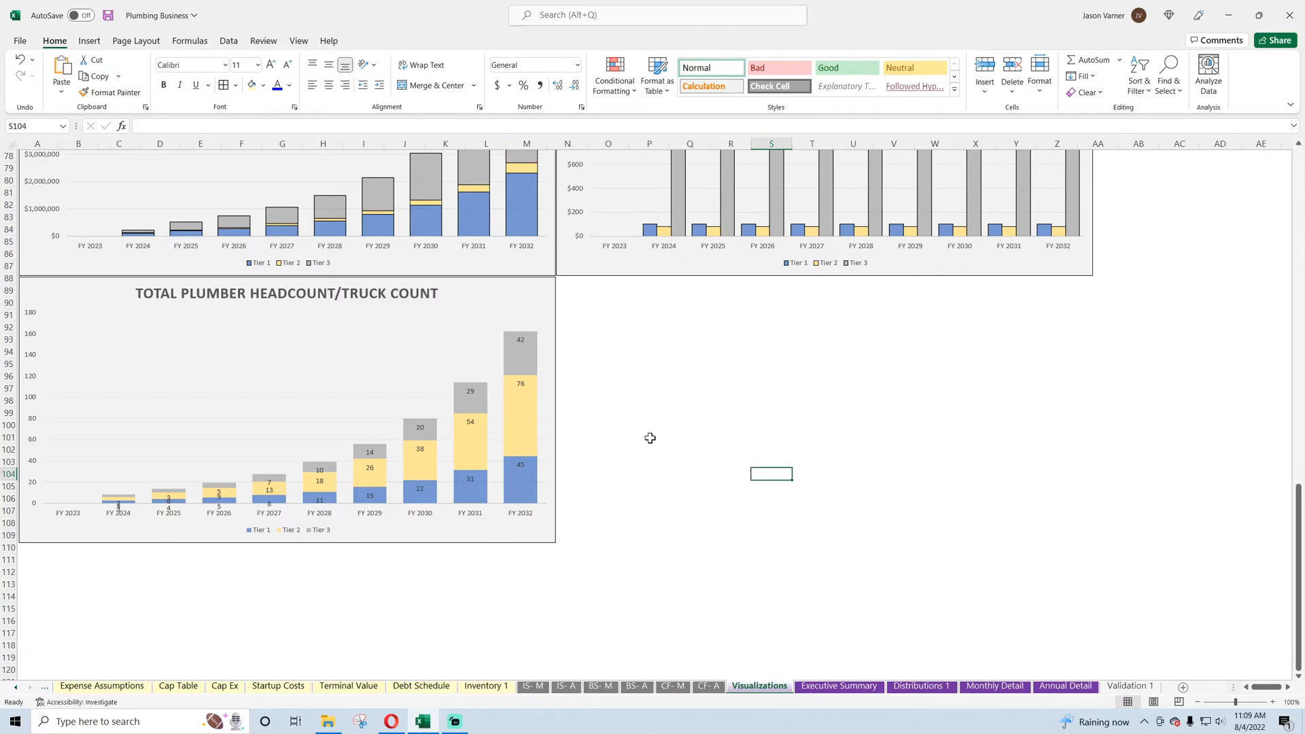
# - Give the Tier 3 data labels in the headcount chart a white fill
pyautogui.rightClick(521, 340)
pyautogui.click(539, 307)
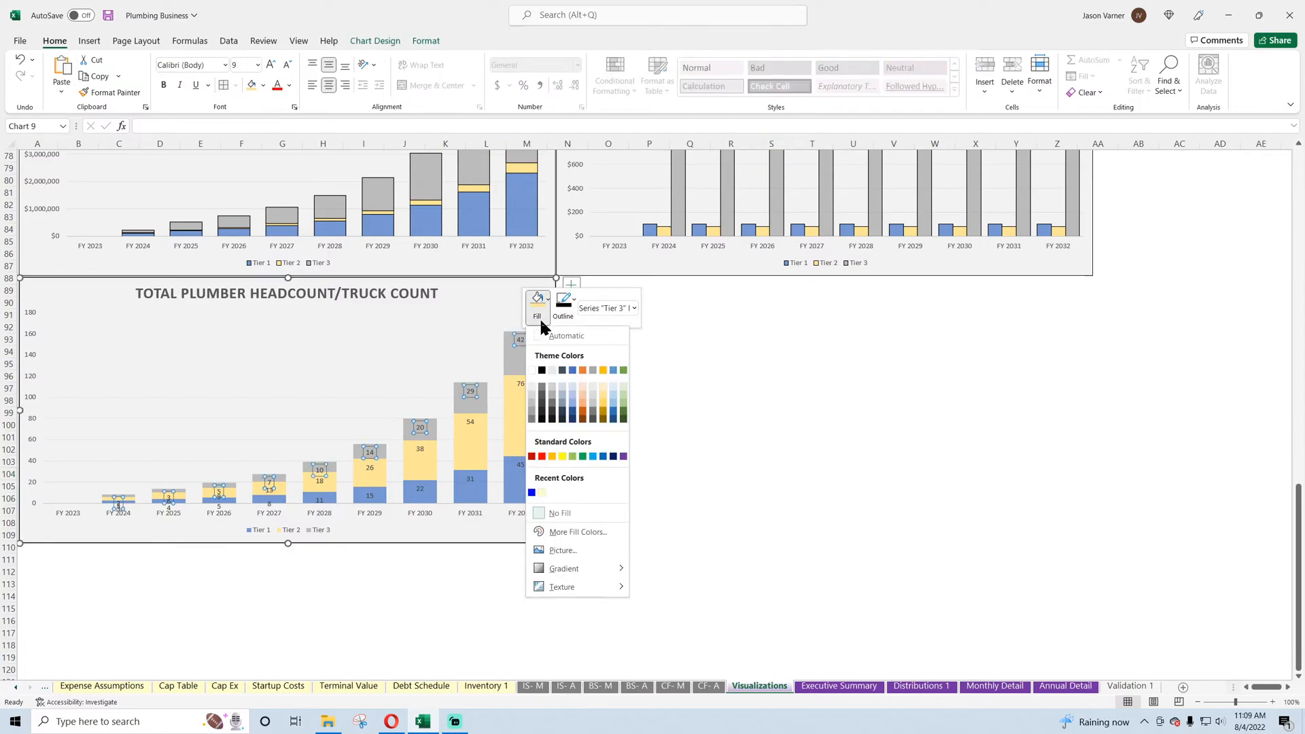
pyautogui.click(542, 370)
pyautogui.click(538, 307)
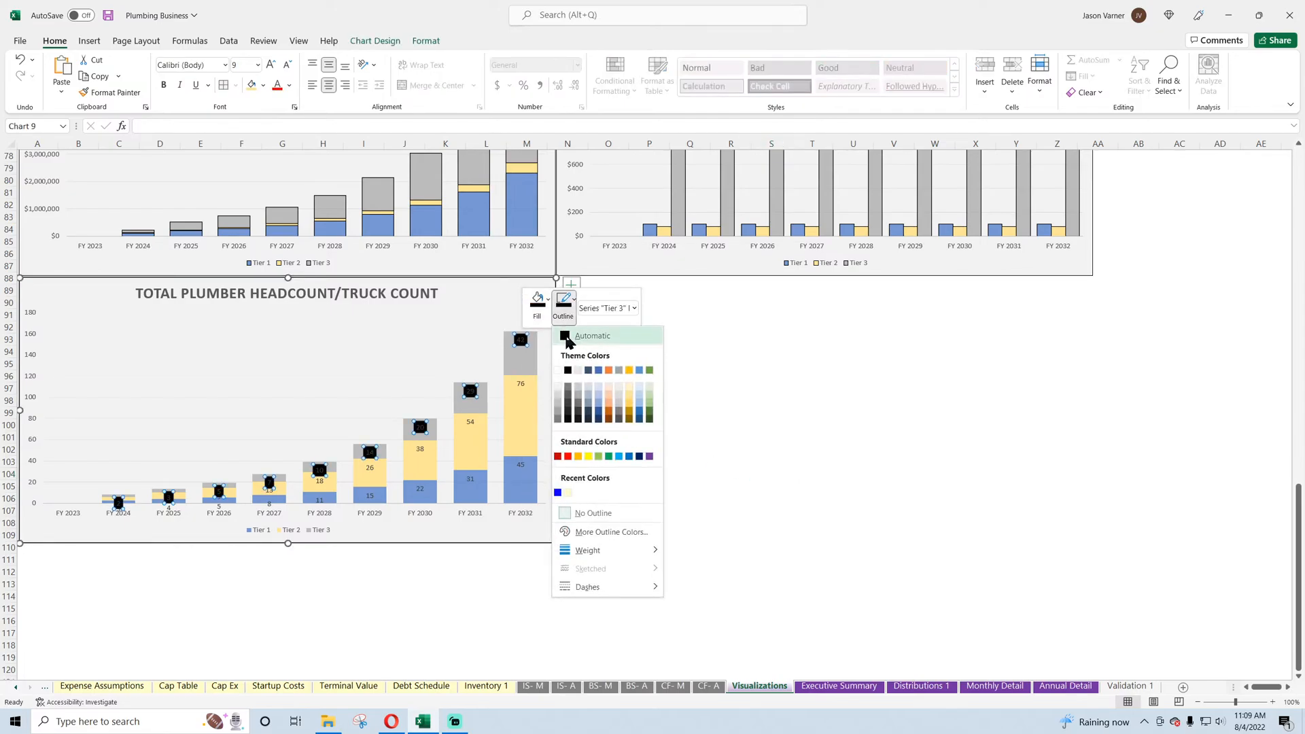
pyautogui.click(533, 367)
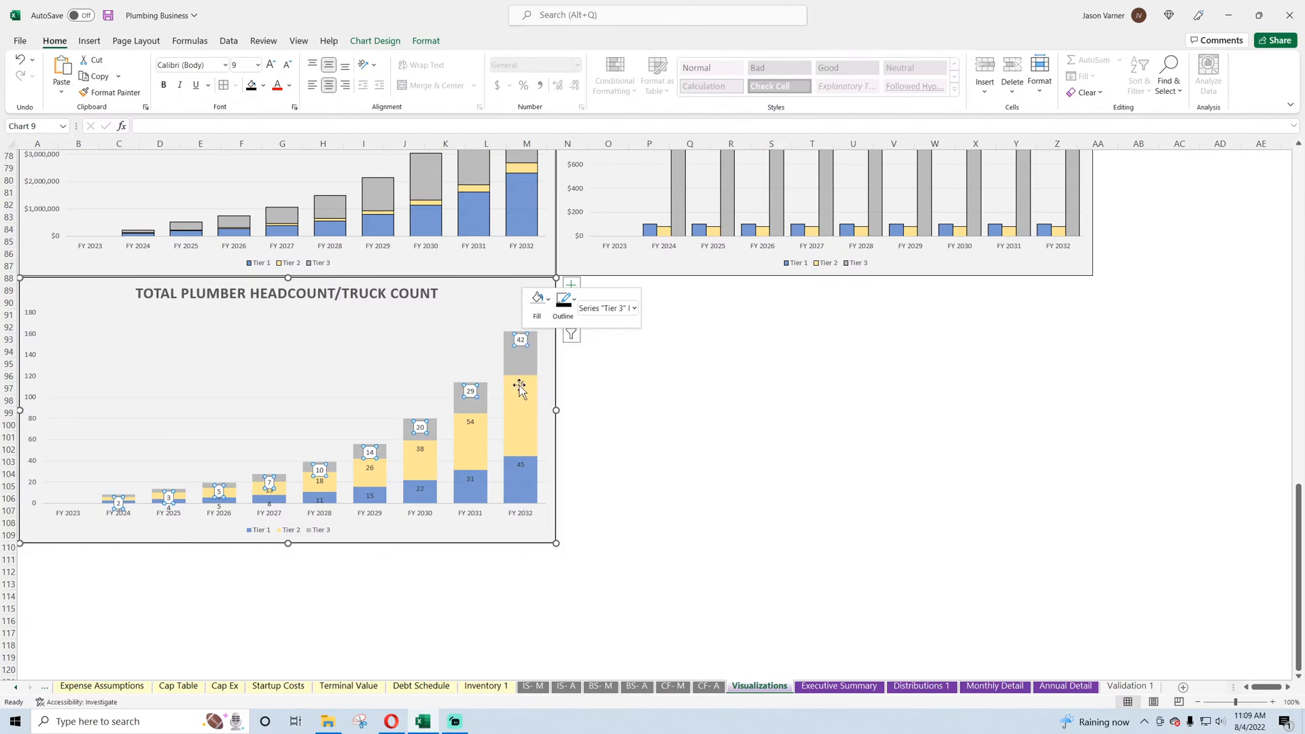
# - Give the Tier 2 data labels in the headcount chart a white fill and a black outline
pyautogui.rightClick(518, 384)
pyautogui.click(533, 346)
pyautogui.click(529, 414)
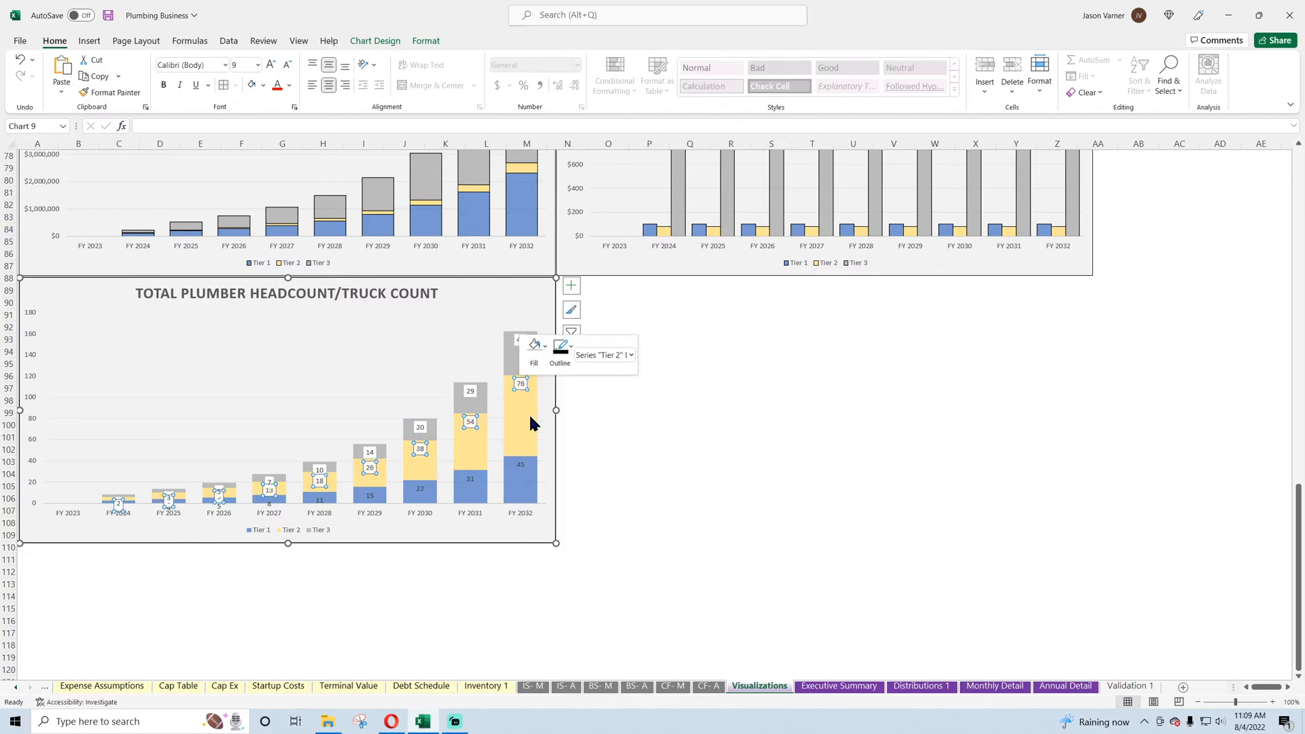
pyautogui.click(554, 365)
pyautogui.click(567, 416)
# - Add a black outline to the Tier 3 data labels in the headcount chart
pyautogui.click(520, 340)
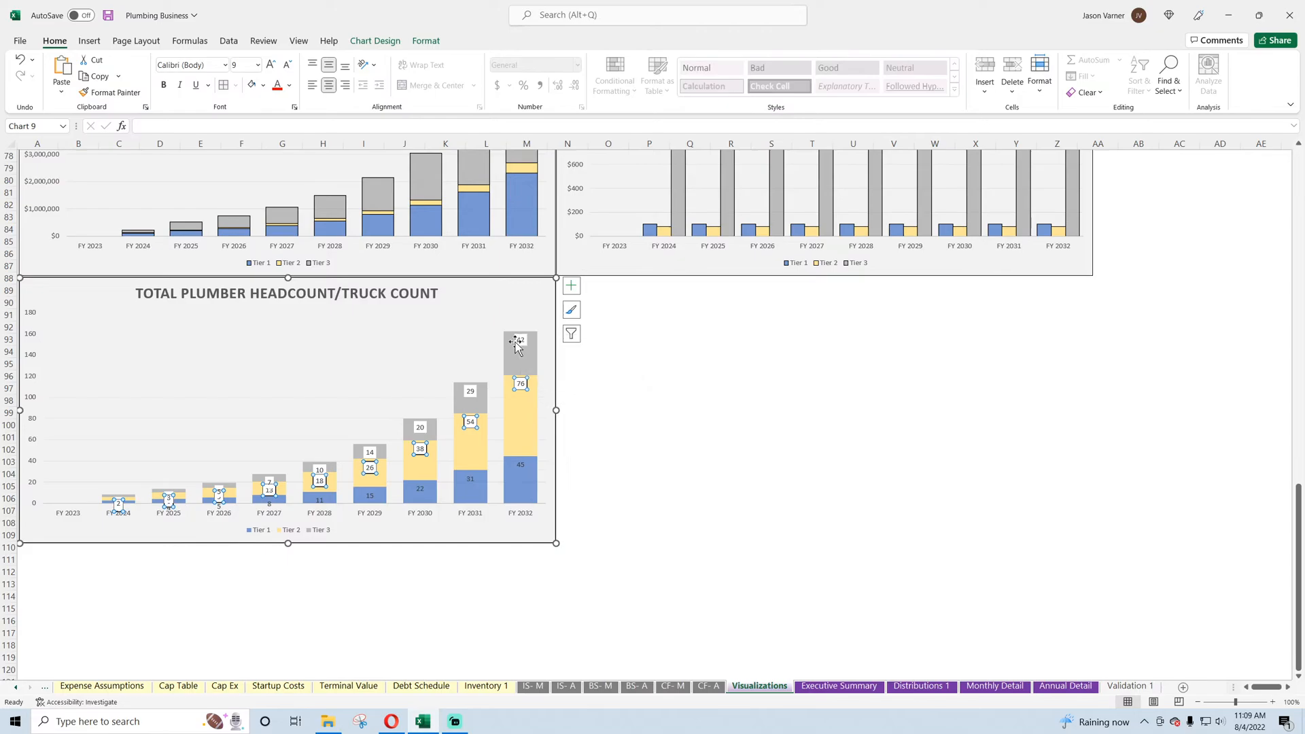
pyautogui.rightClick(520, 343)
pyautogui.click(560, 304)
pyautogui.click(571, 382)
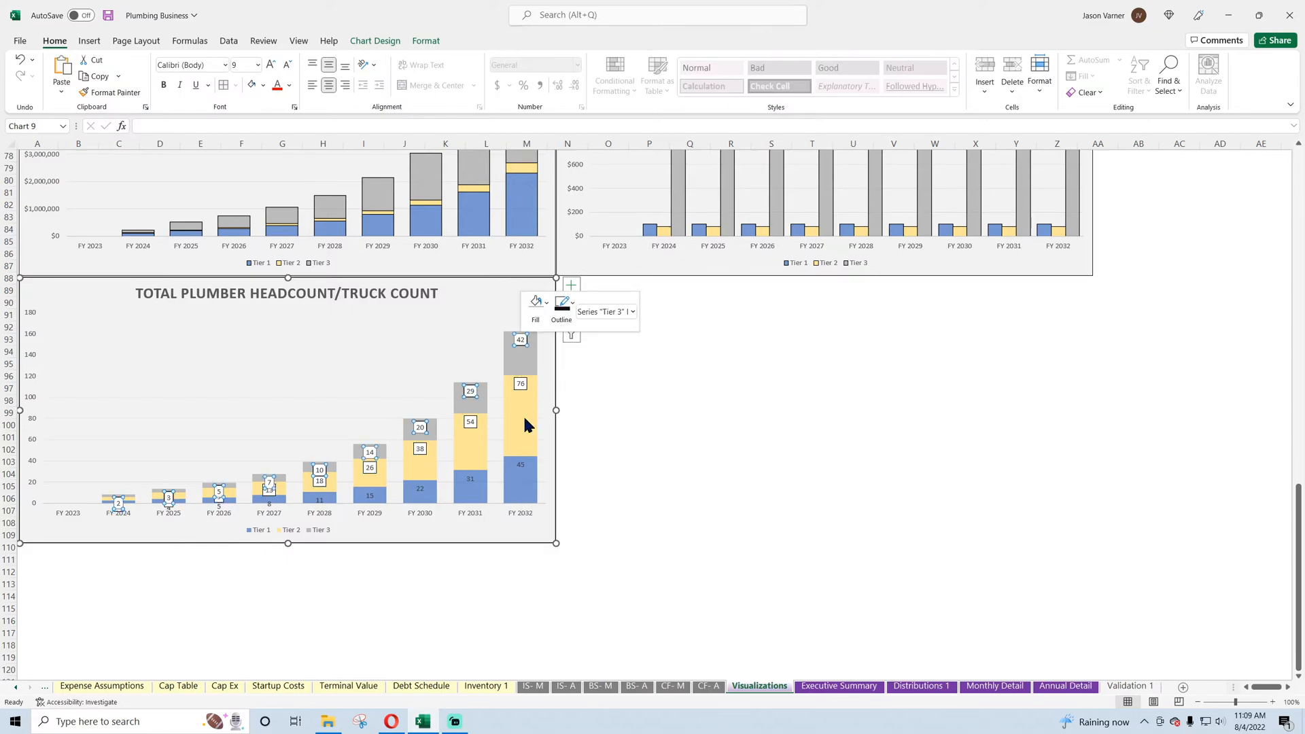
# - Give the Tier 1 data labels in the headcount chart a white fill and a black outline
pyautogui.rightClick(517, 465)
pyautogui.click(532, 429)
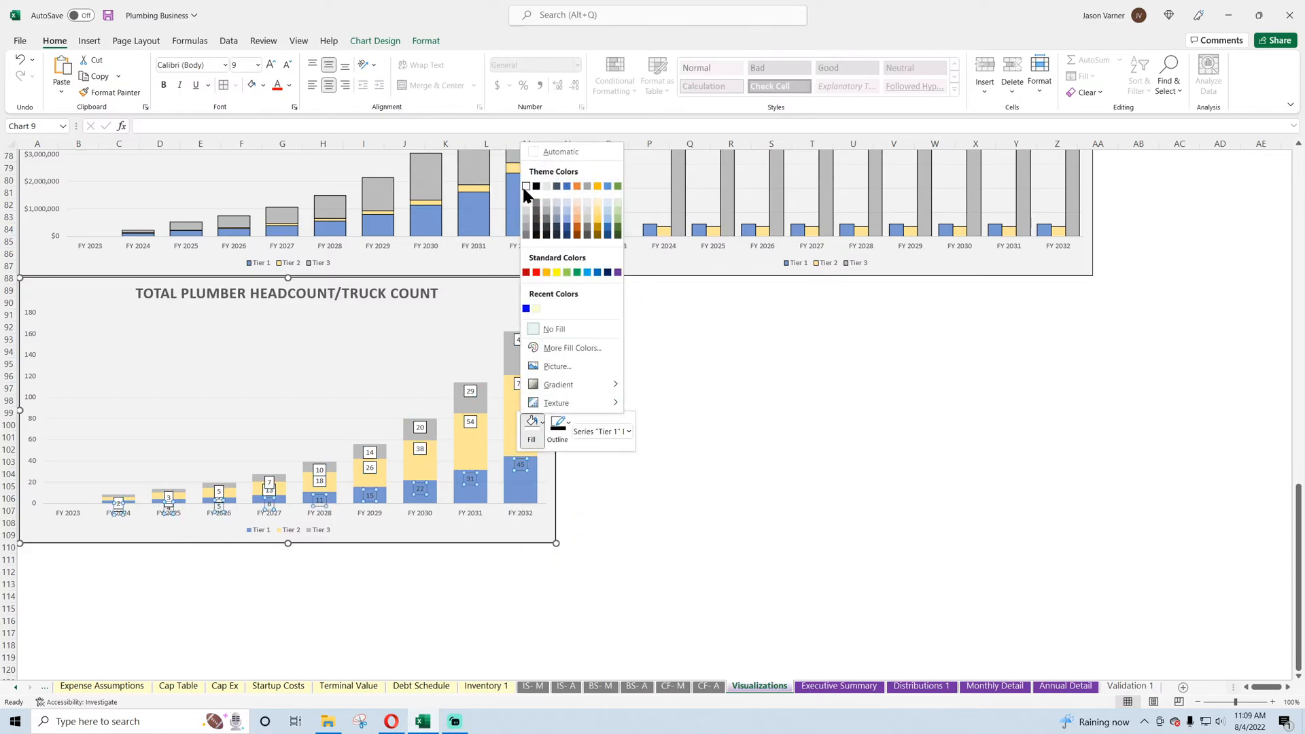
pyautogui.click(533, 186)
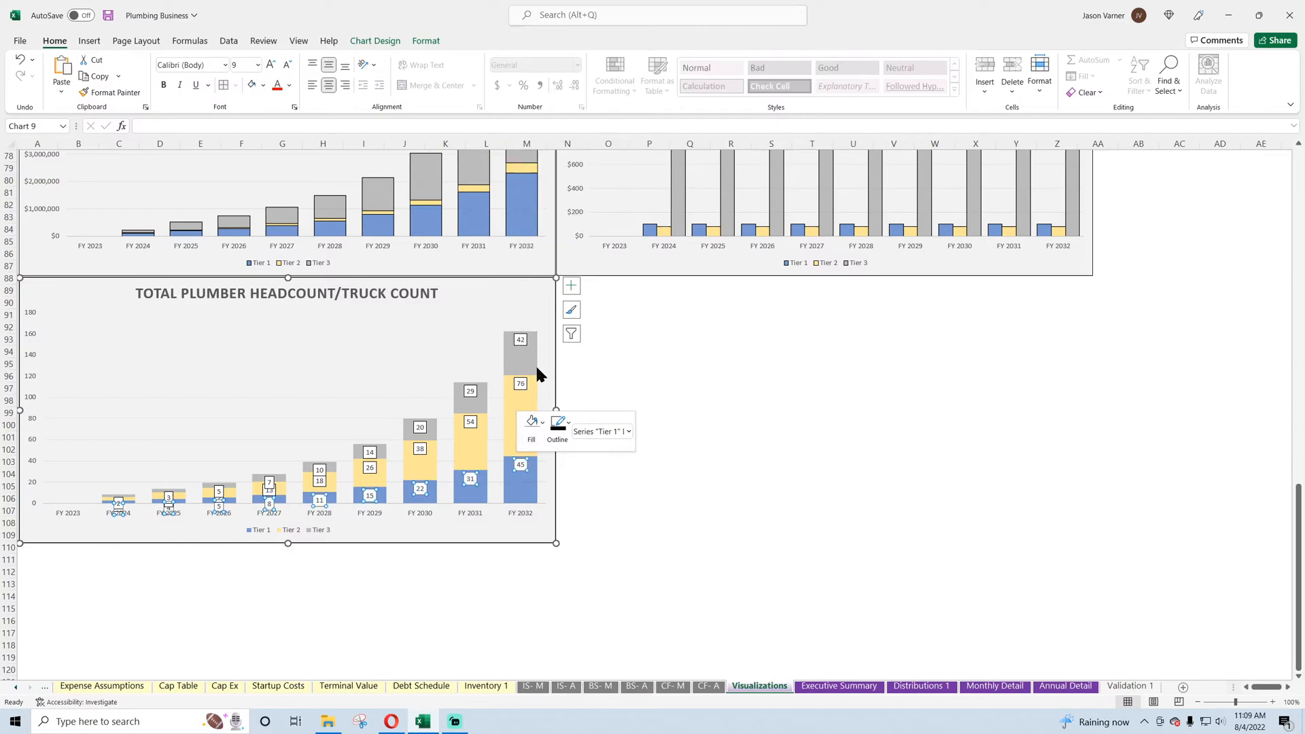
pyautogui.click(558, 425)
pyautogui.click(563, 187)
pyautogui.click(732, 438)
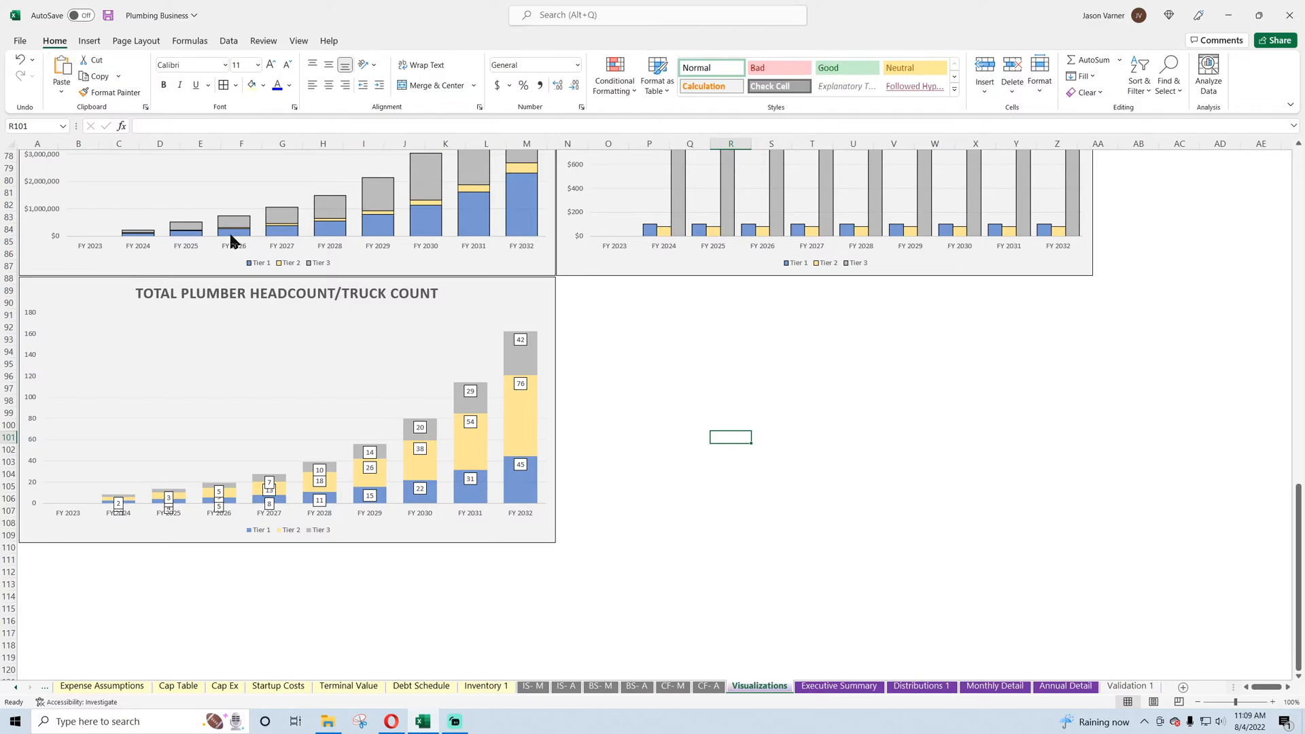
# - Outline the Tier 3, Tier 2 and Tier 1 columns of the headcount chart in black and save the workbook
pyautogui.rightClick(518, 361)
pyautogui.click(554, 336)
pyautogui.click(568, 390)
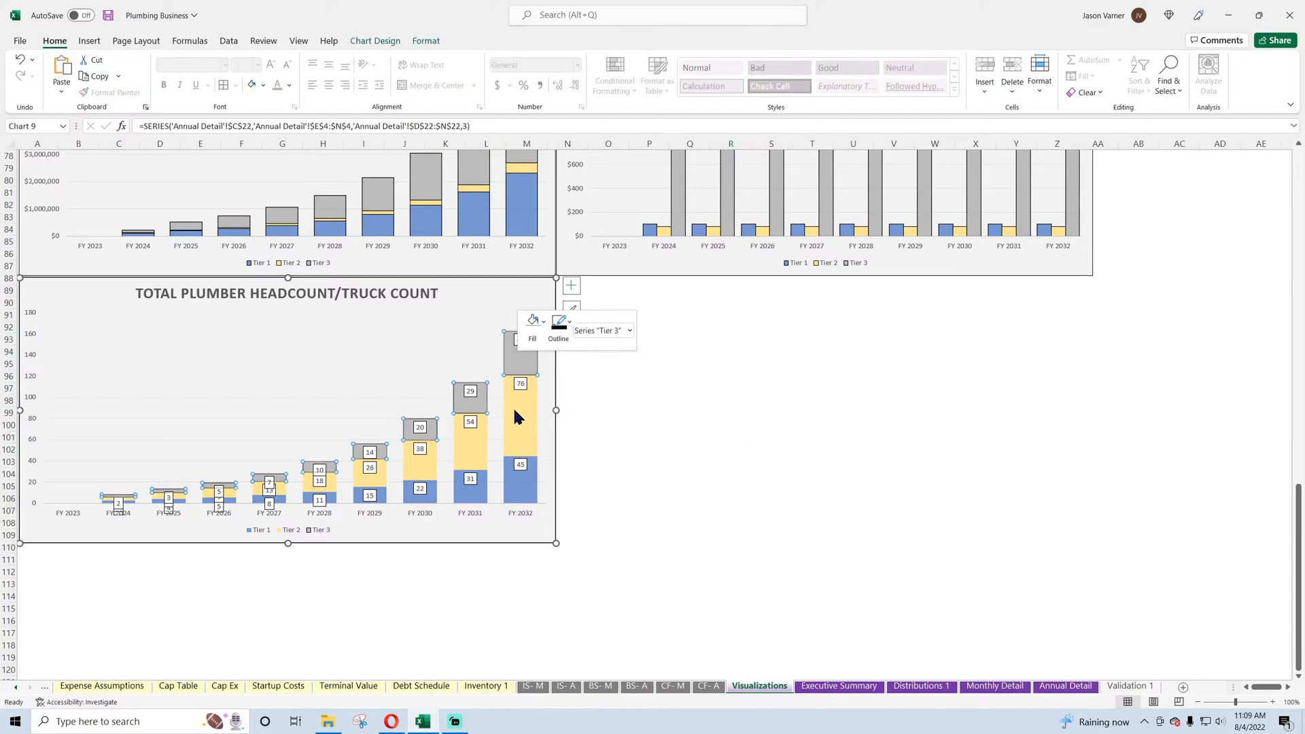
pyautogui.rightClick(509, 412)
pyautogui.click(549, 379)
pyautogui.click(561, 438)
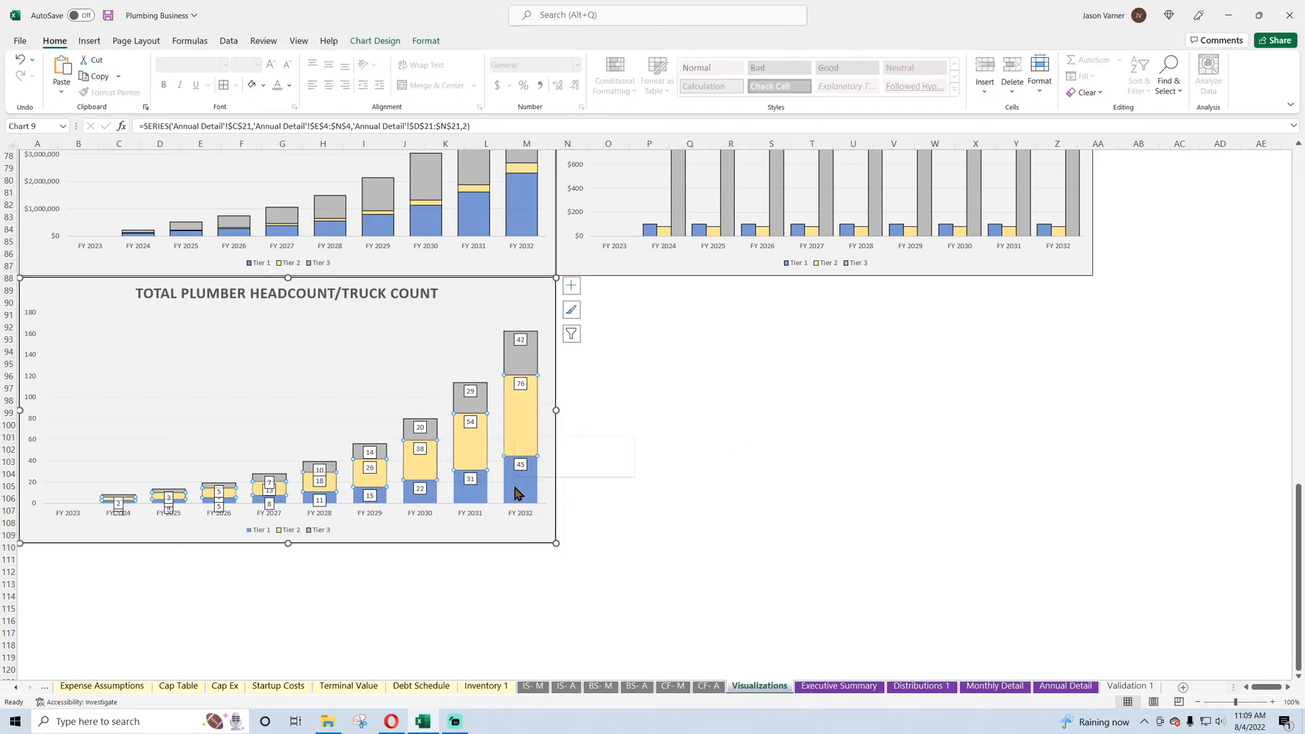
pyautogui.rightClick(516, 485)
pyautogui.click(555, 467)
pyautogui.click(561, 211)
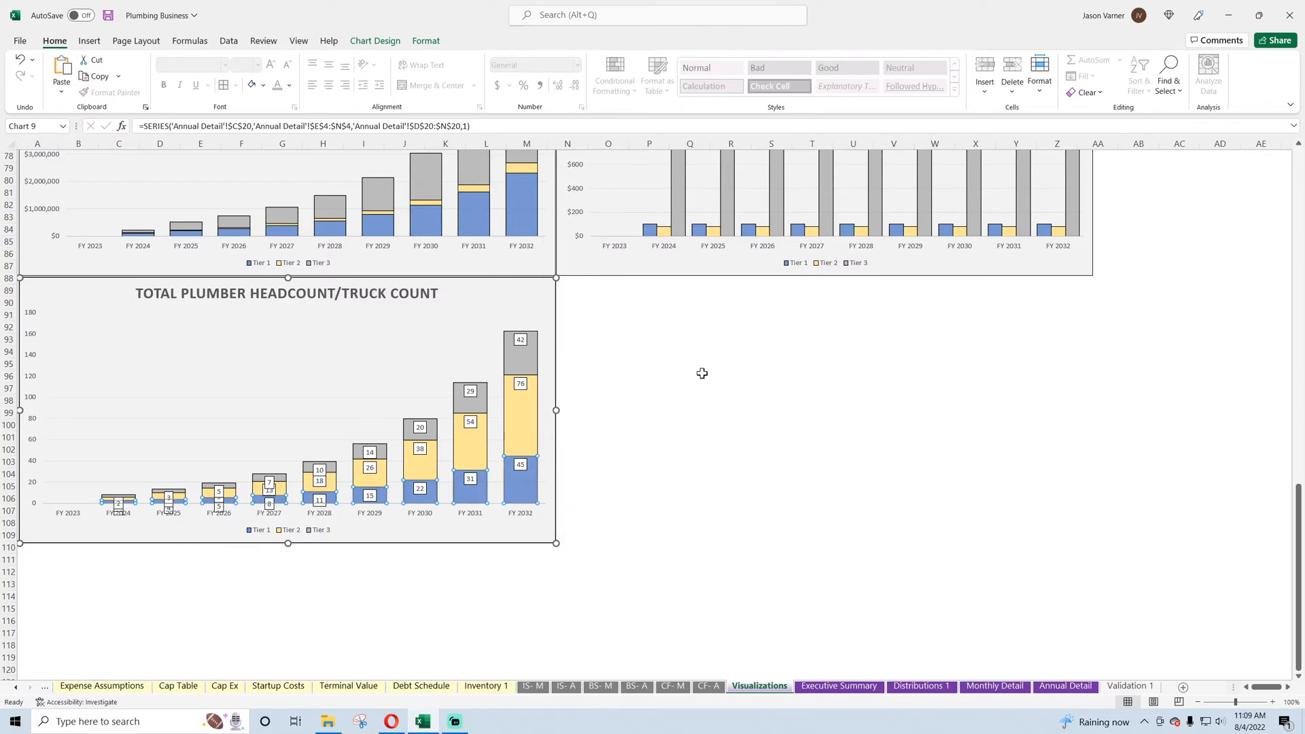
pyautogui.click(690, 375)
pyautogui.click(107, 16)
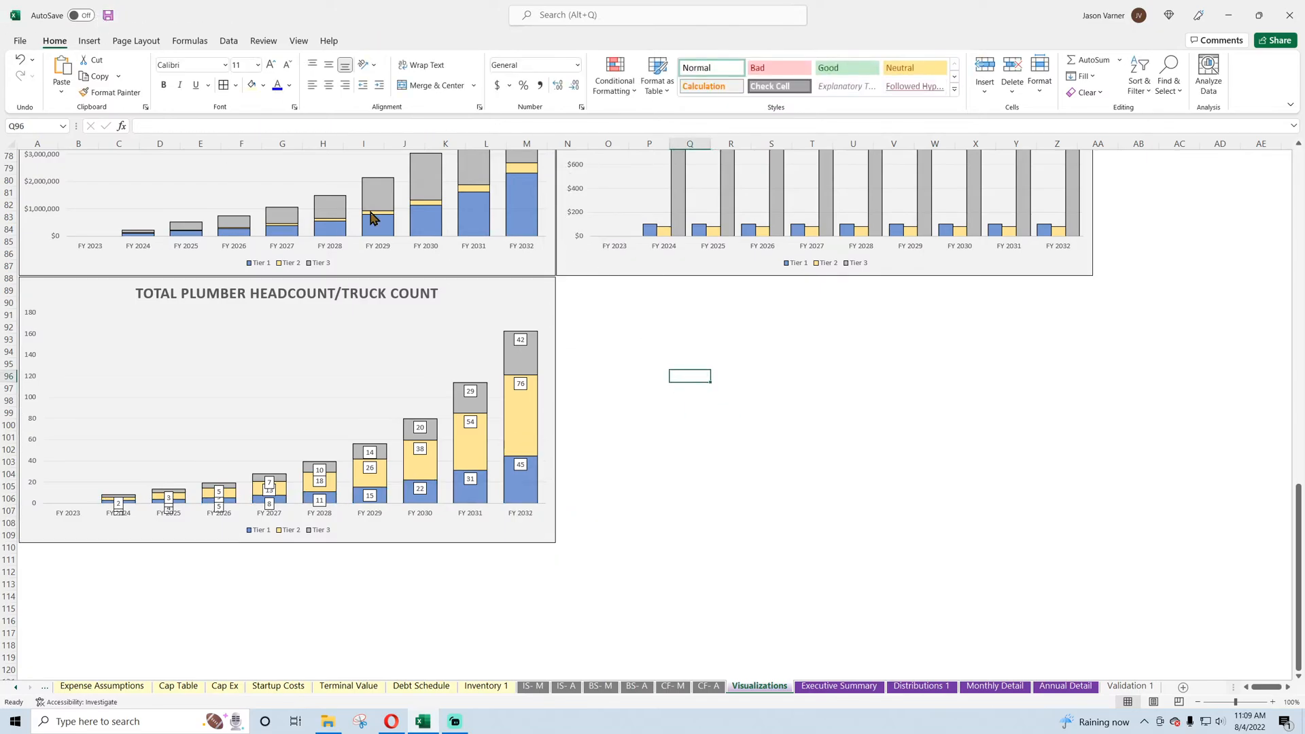
# - Copy the Total Gross Profit per Job by Service Tier chart and place the copy directly beside the headcount chart, aligned with its top edge
pyautogui.scroll(7, 406, 285)
pyautogui.scroll(-7, 385, 315)
pyautogui.scroll(4, 386, 325)
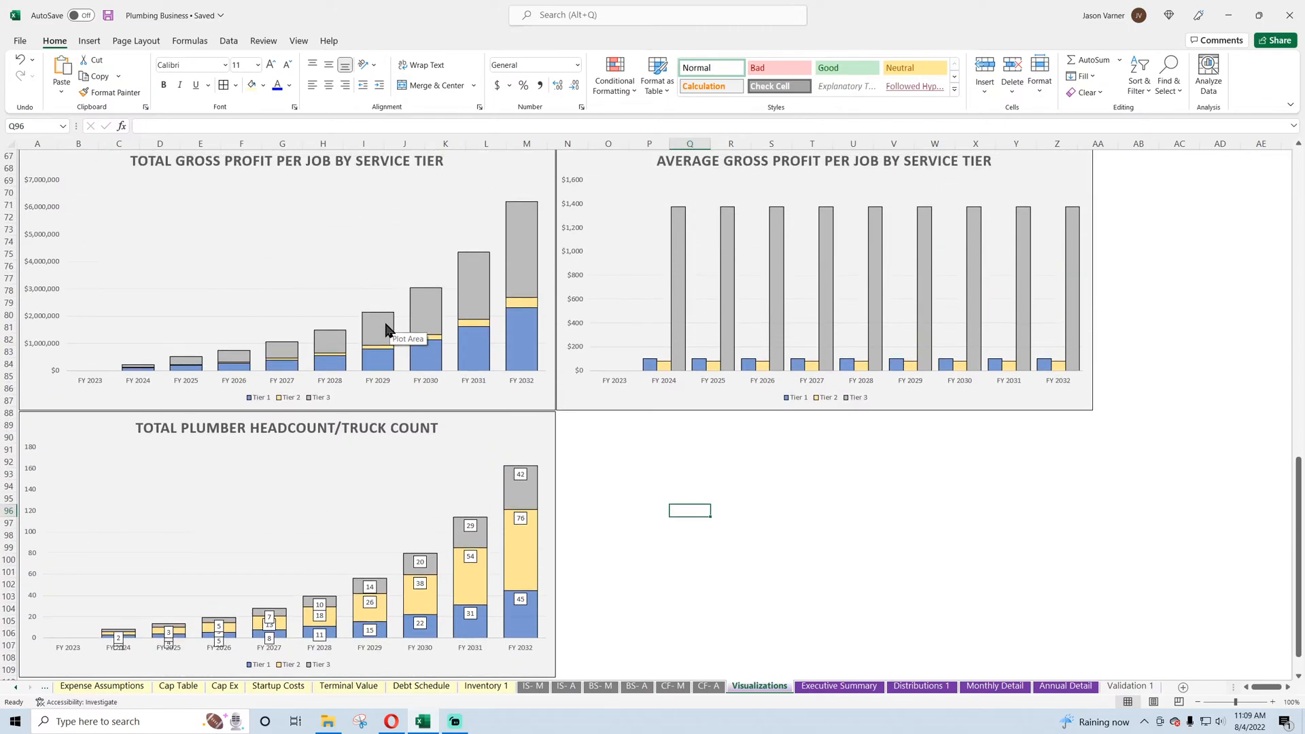
pyautogui.click(371, 197)
pyautogui.rightClick(517, 202)
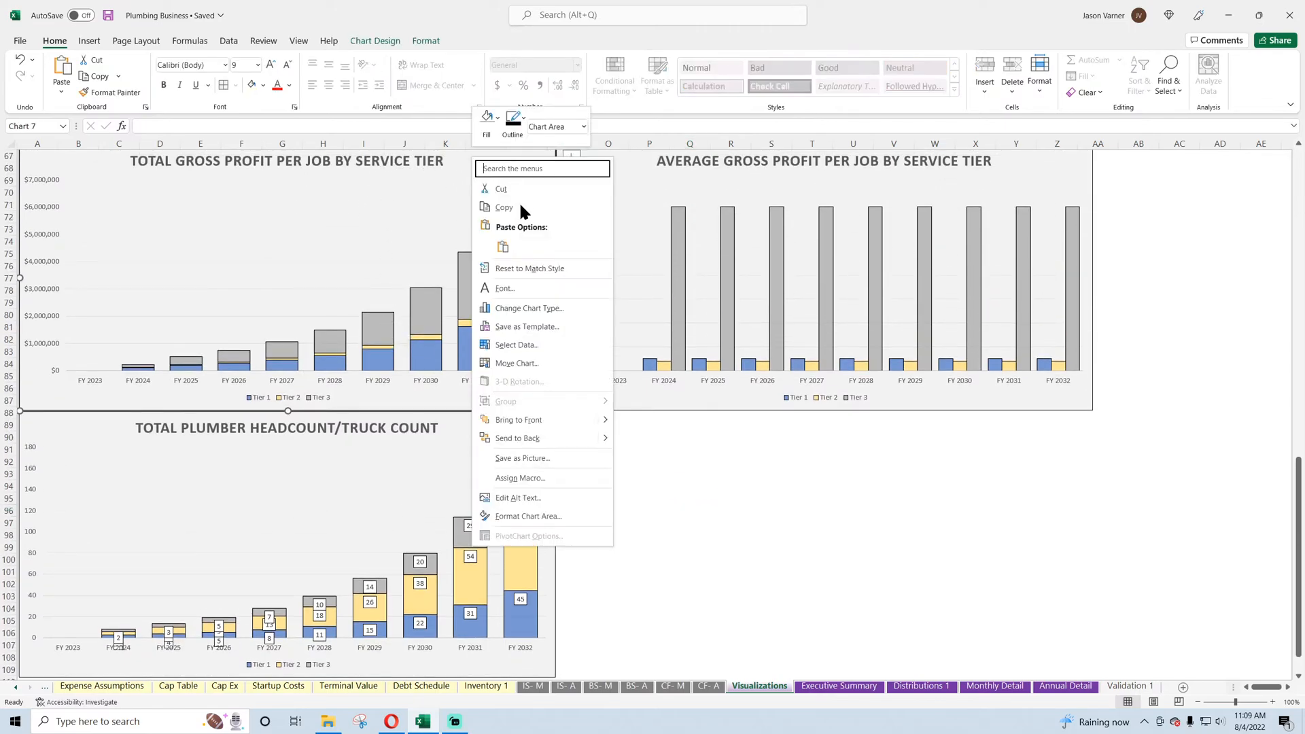
pyautogui.click(503, 211)
pyautogui.click(691, 452)
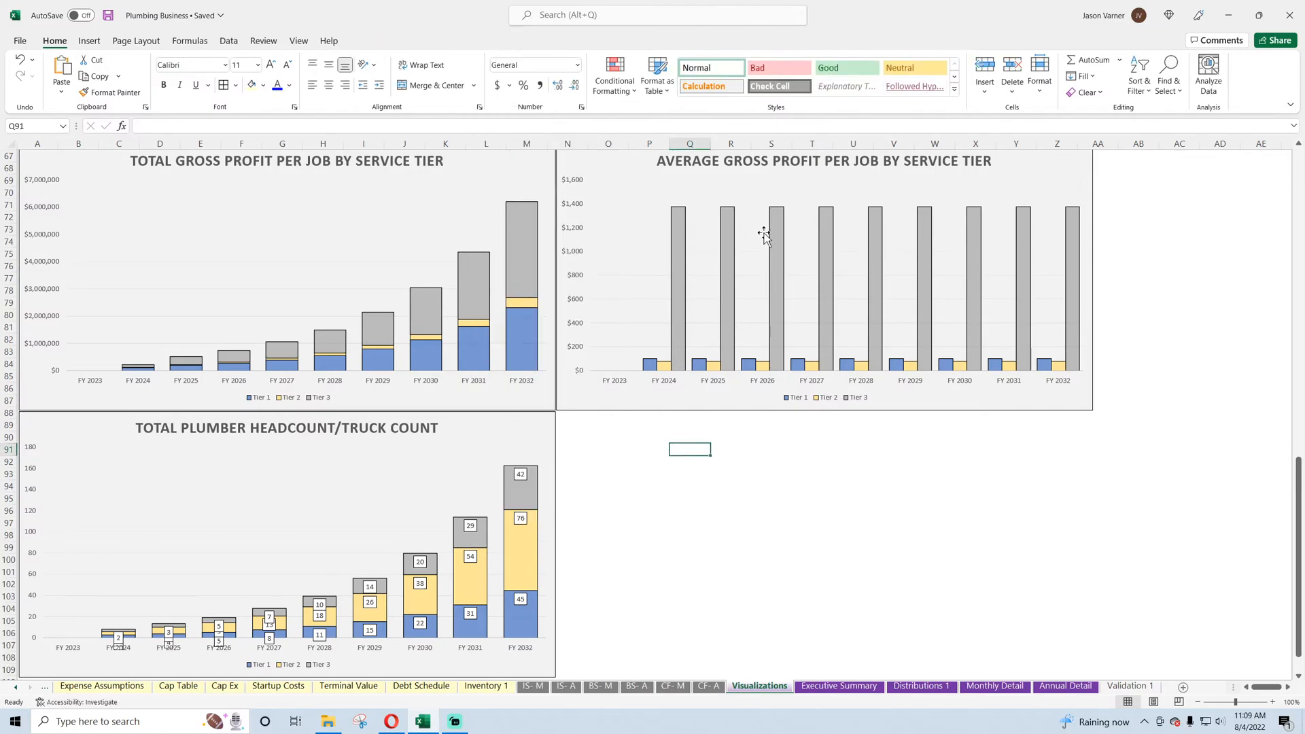
pyautogui.rightClick(620, 449)
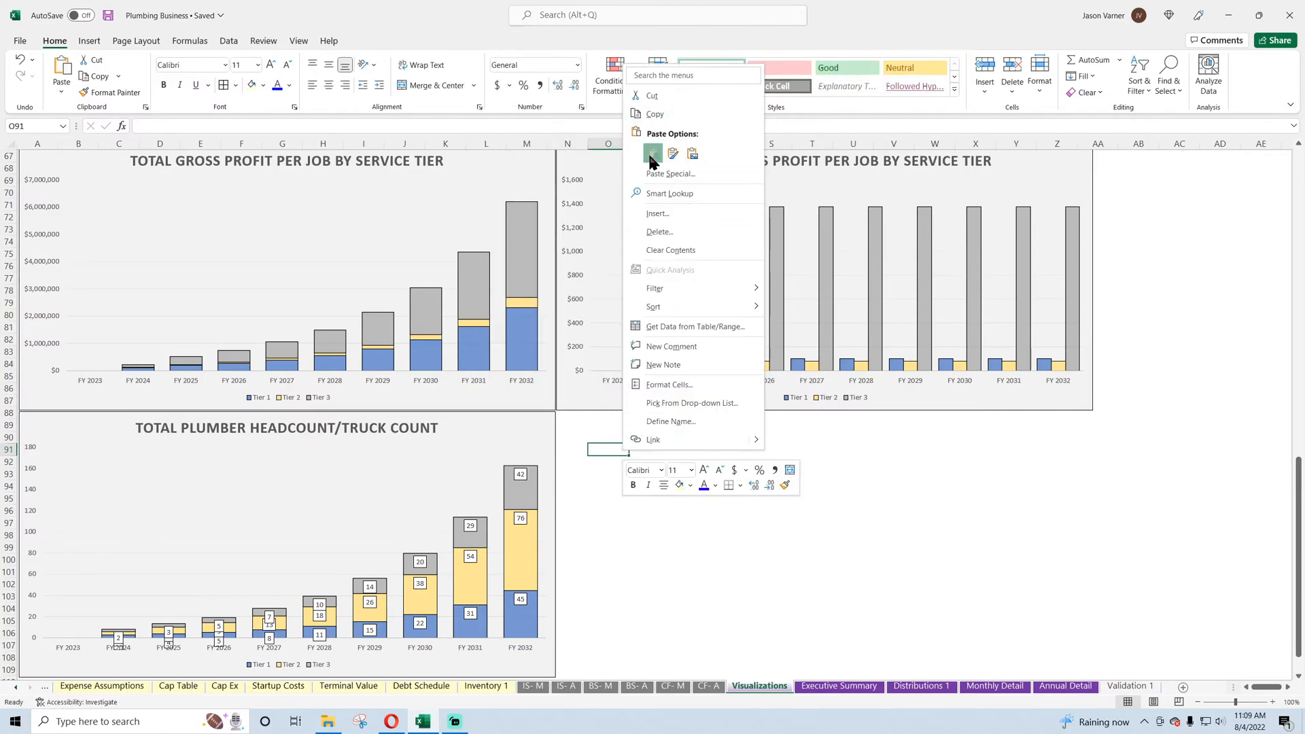
pyautogui.click(651, 155)
pyautogui.moveTo(668, 460); pyautogui.dragTo(637, 427)
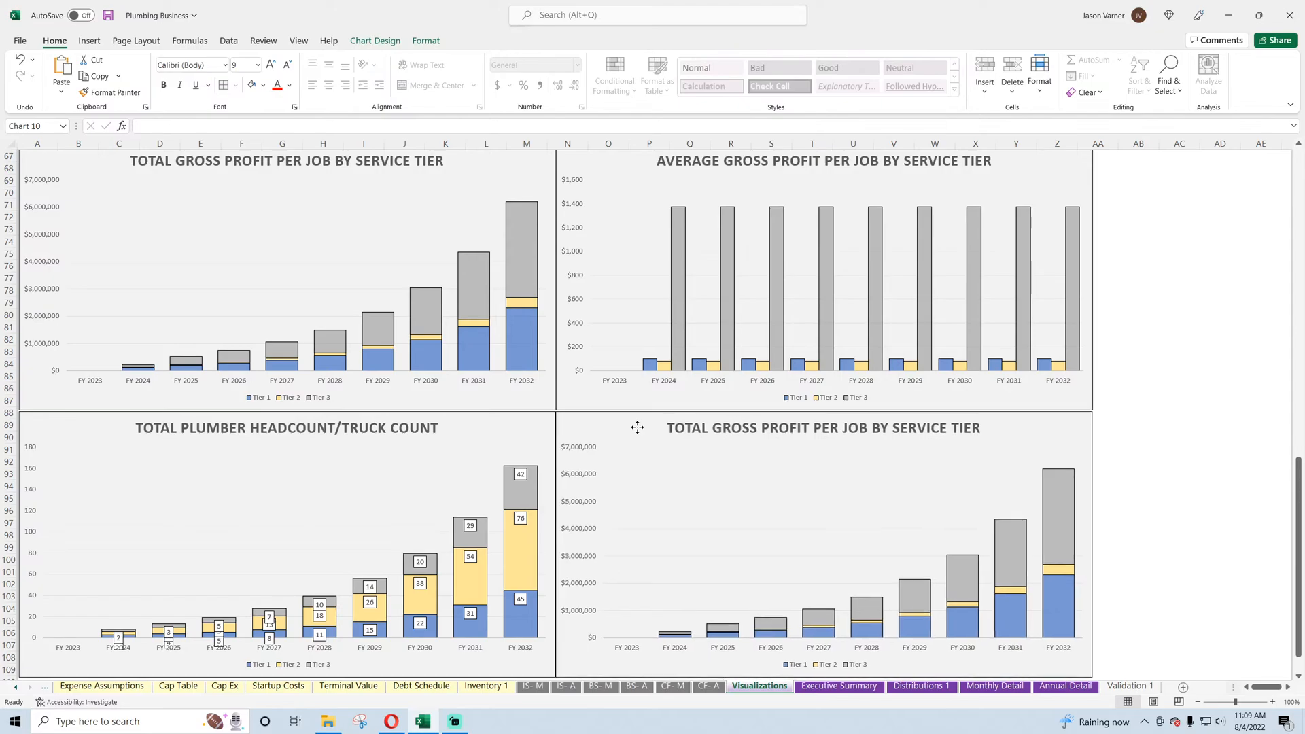
# - Remove the three existing series from the copied chart and set its data range to 'Annual Detail'!$C$32:$N$34
pyautogui.rightClick(740, 504)
pyautogui.click(761, 571)
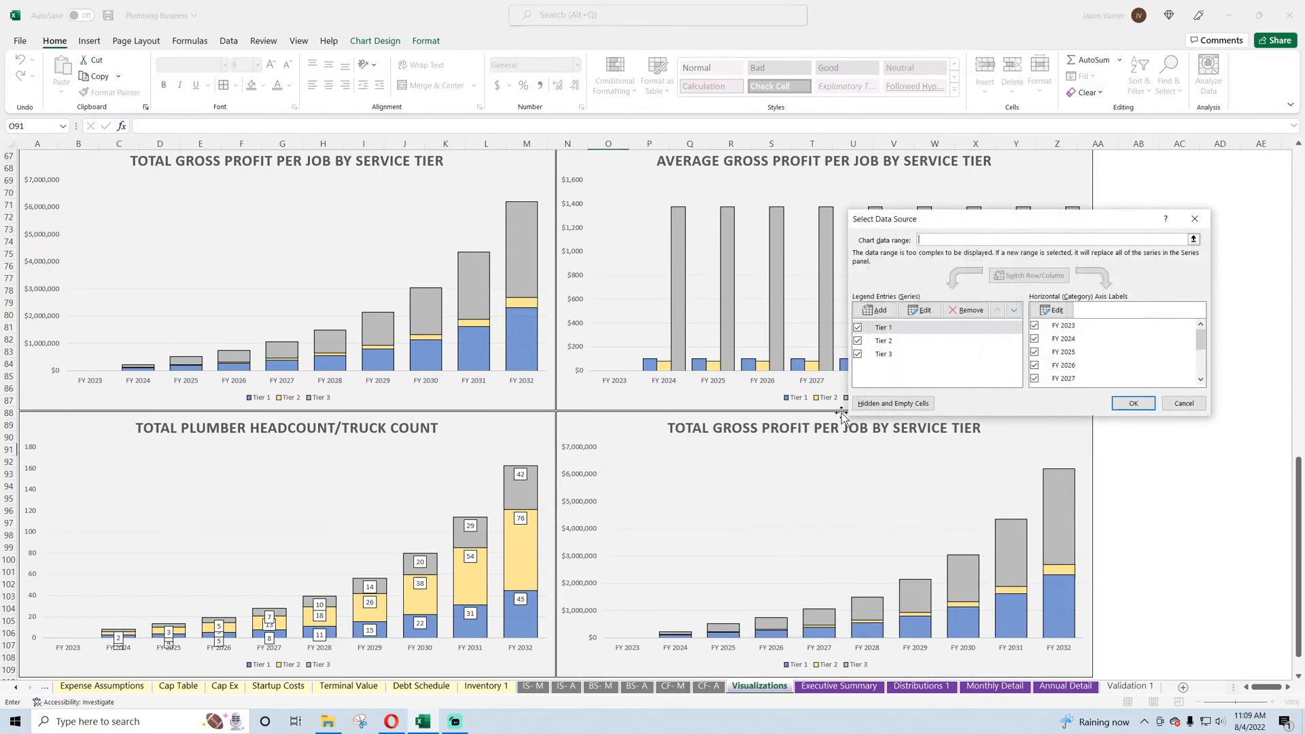
pyautogui.click(966, 310)
pyautogui.click(965, 310)
pyautogui.click(965, 310)
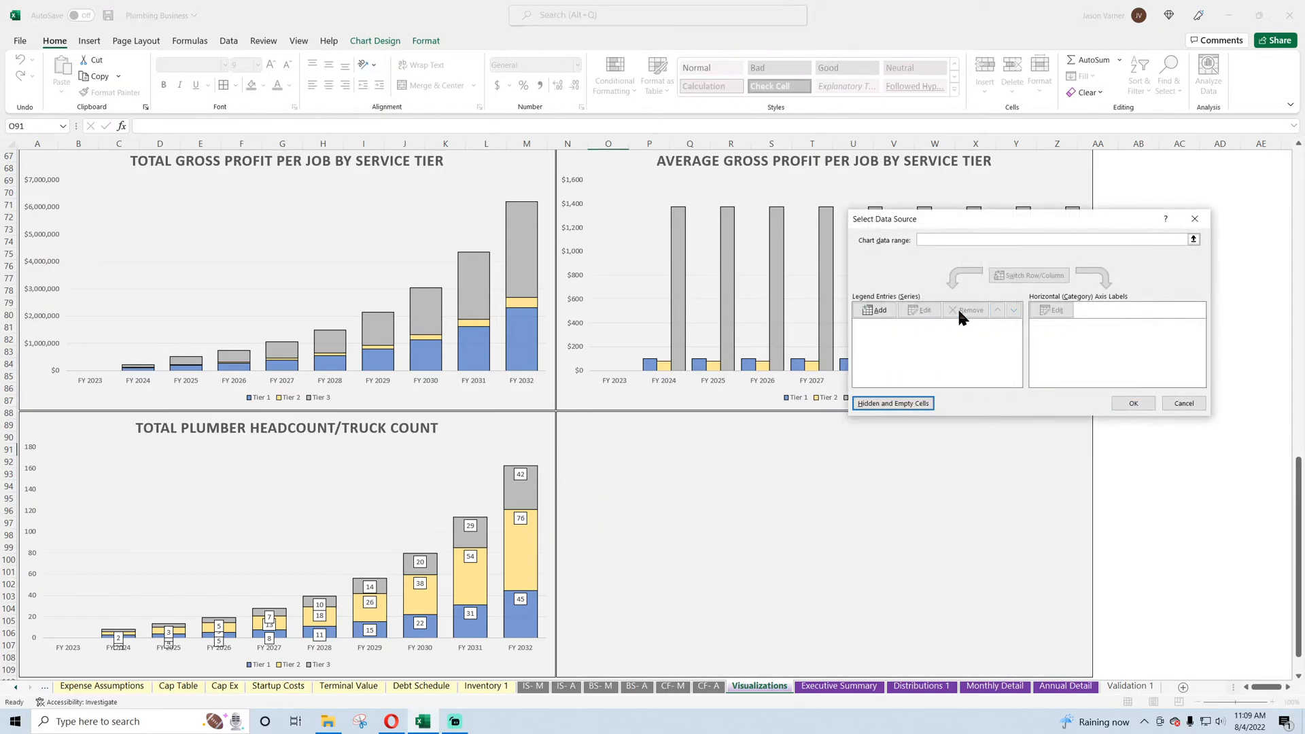
pyautogui.click(1066, 686)
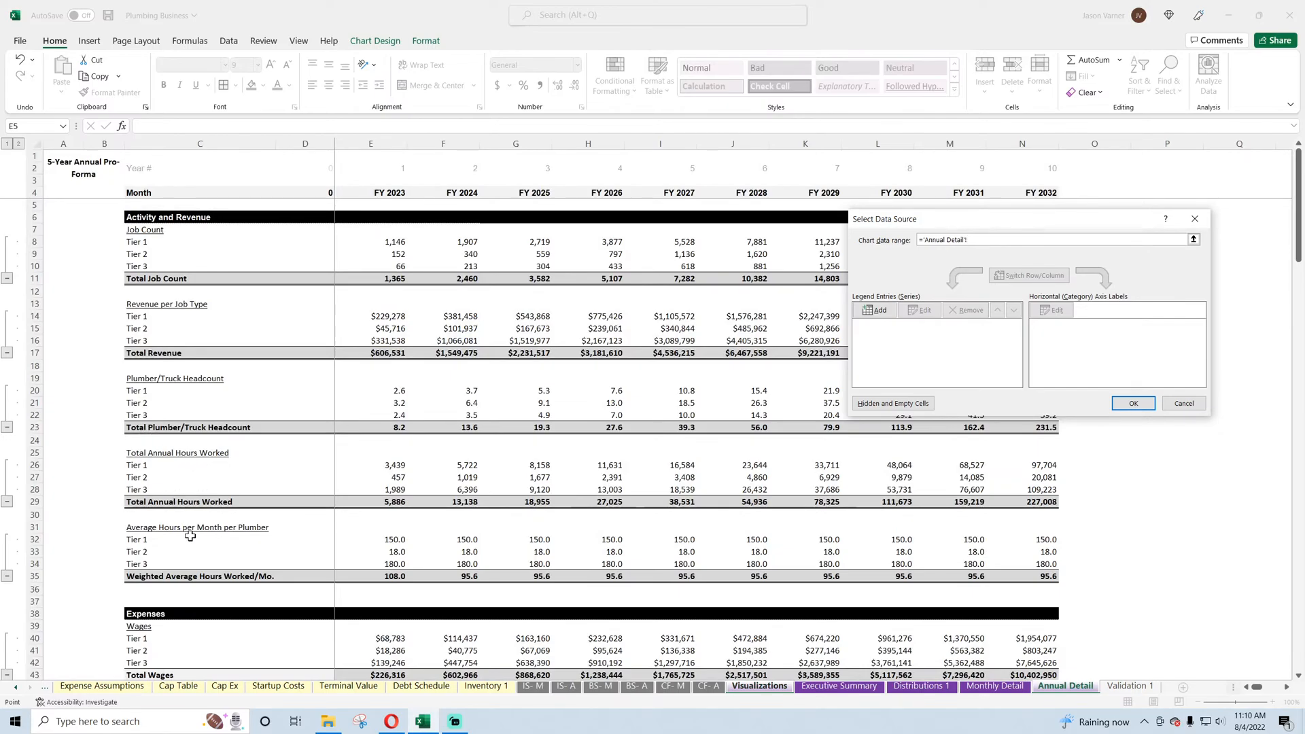
pyautogui.click(269, 542)
pyautogui.moveTo(269, 542); pyautogui.dragTo(1017, 566)
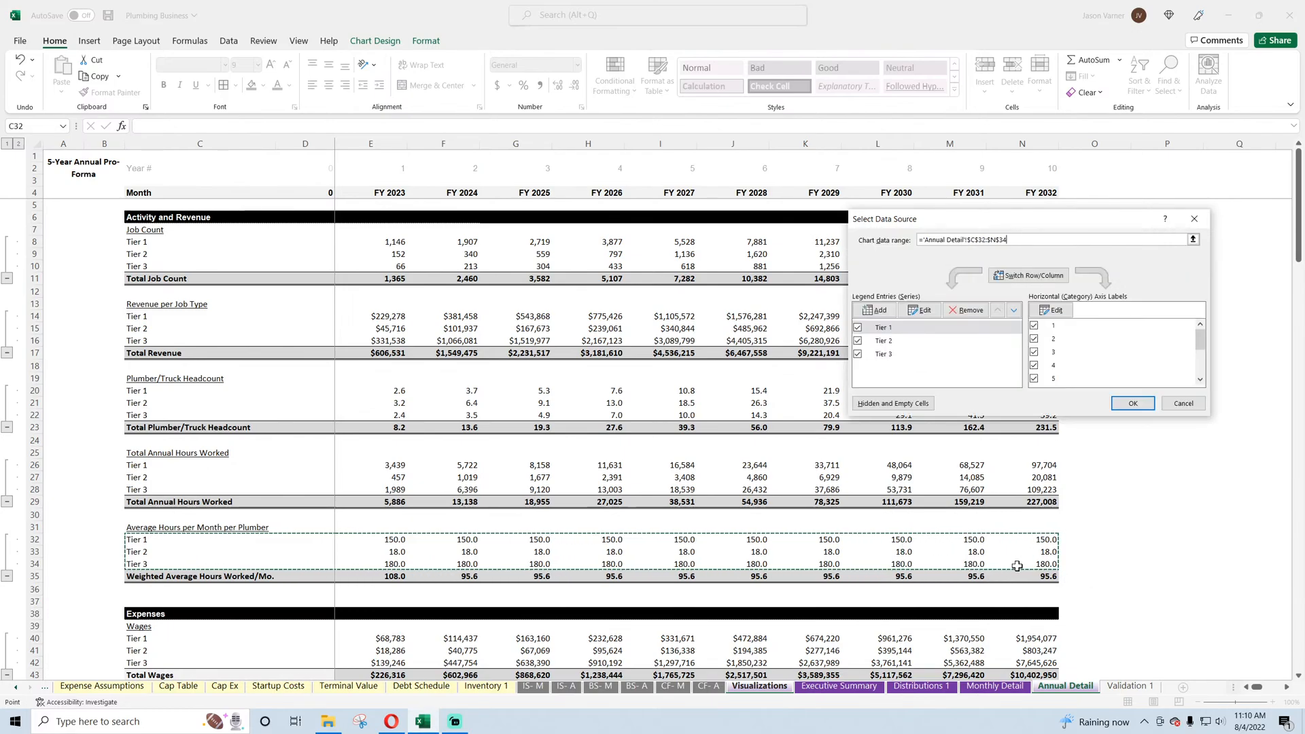
# - Set the copied chart's horizontal axis labels to the fiscal years in 'Annual Detail'!$E$4:$N$4 and apply the data source
pyautogui.click(1053, 312)
pyautogui.click(1065, 686)
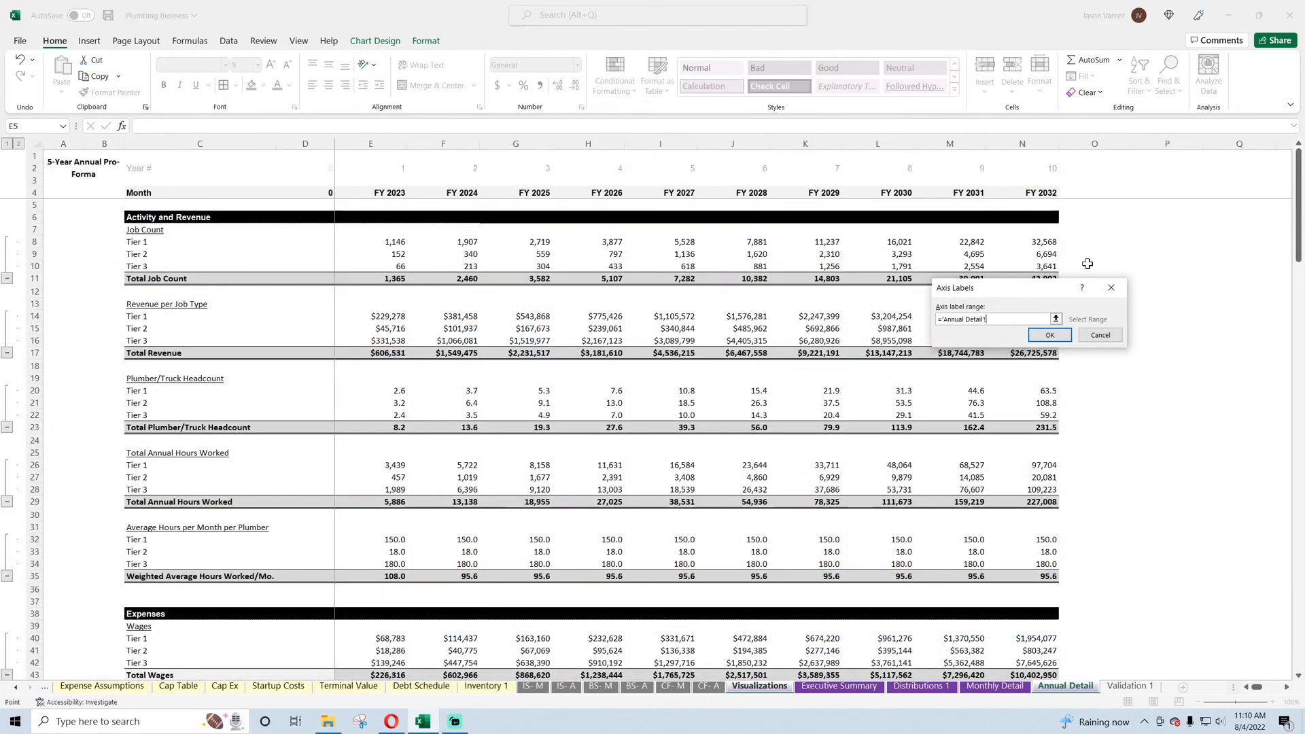
pyautogui.moveTo(1039, 194); pyautogui.dragTo(390, 197)
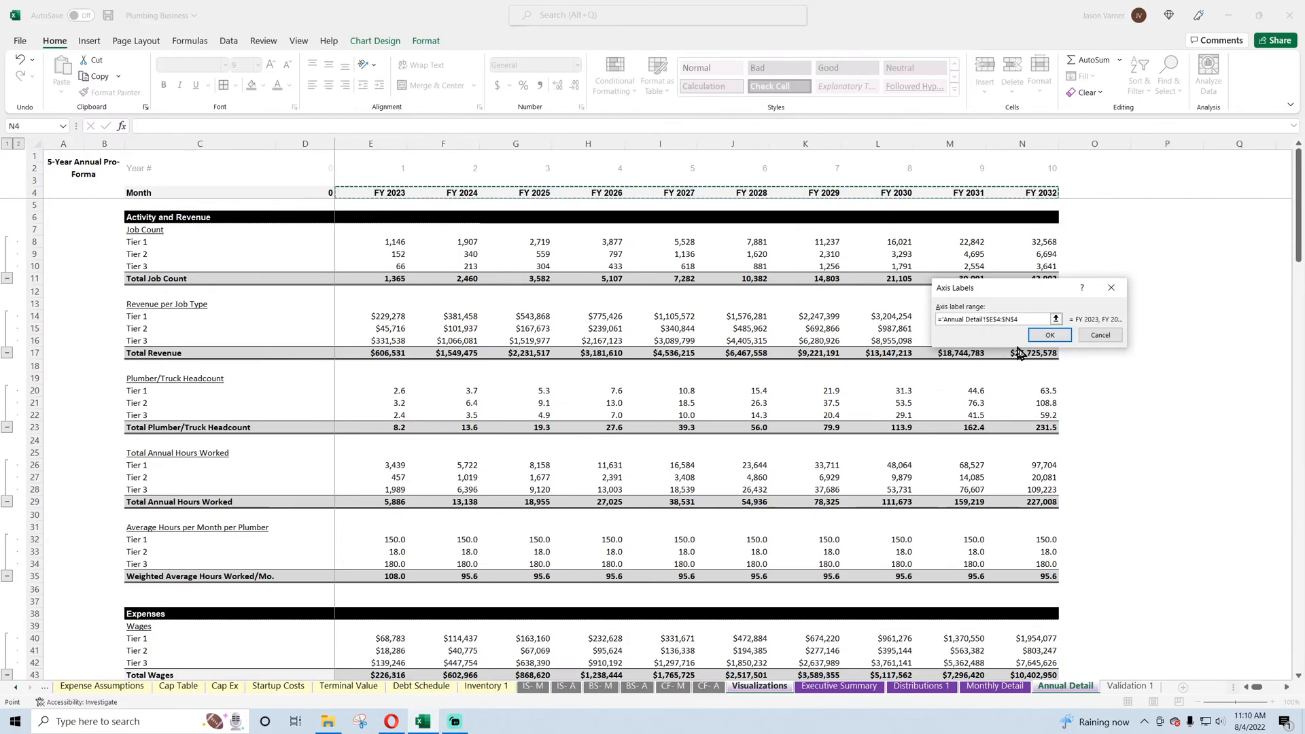
pyautogui.click(1050, 335)
pyautogui.click(1131, 404)
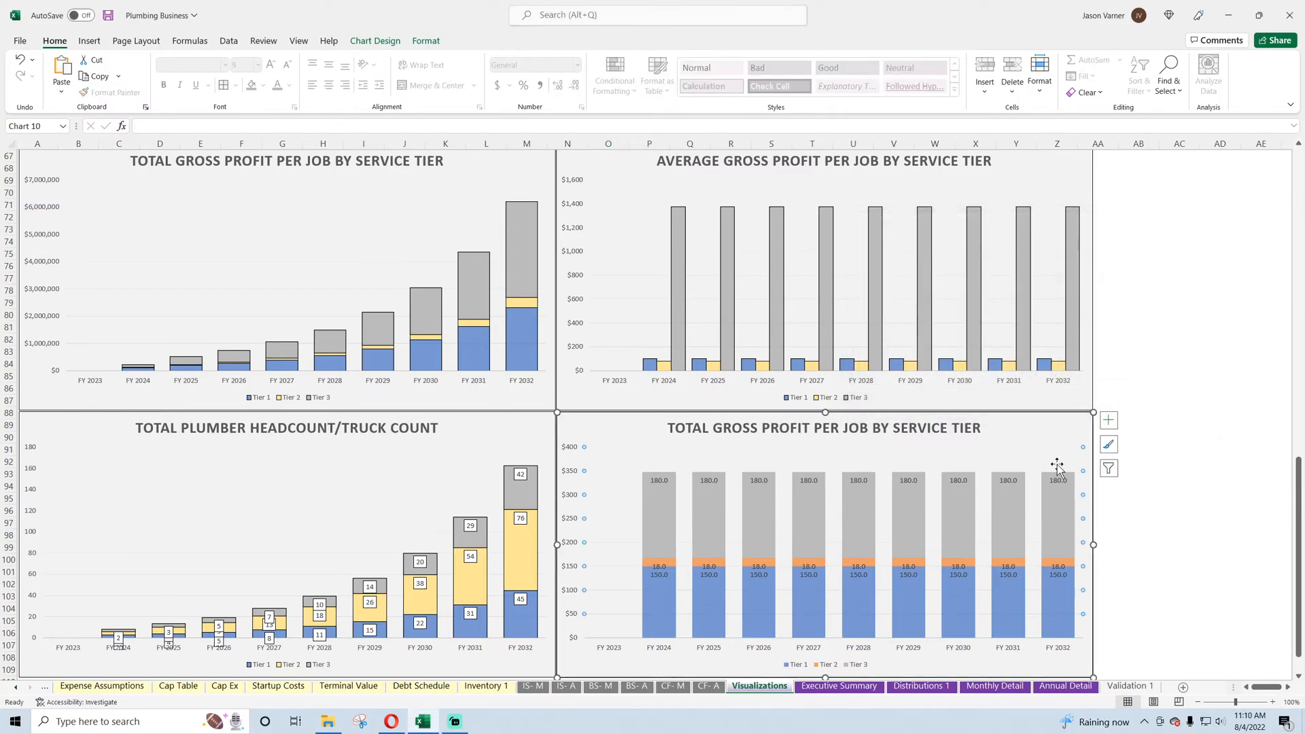
# - Change the copied hours chart to the Clustered Column type
pyautogui.rightClick(1005, 446)
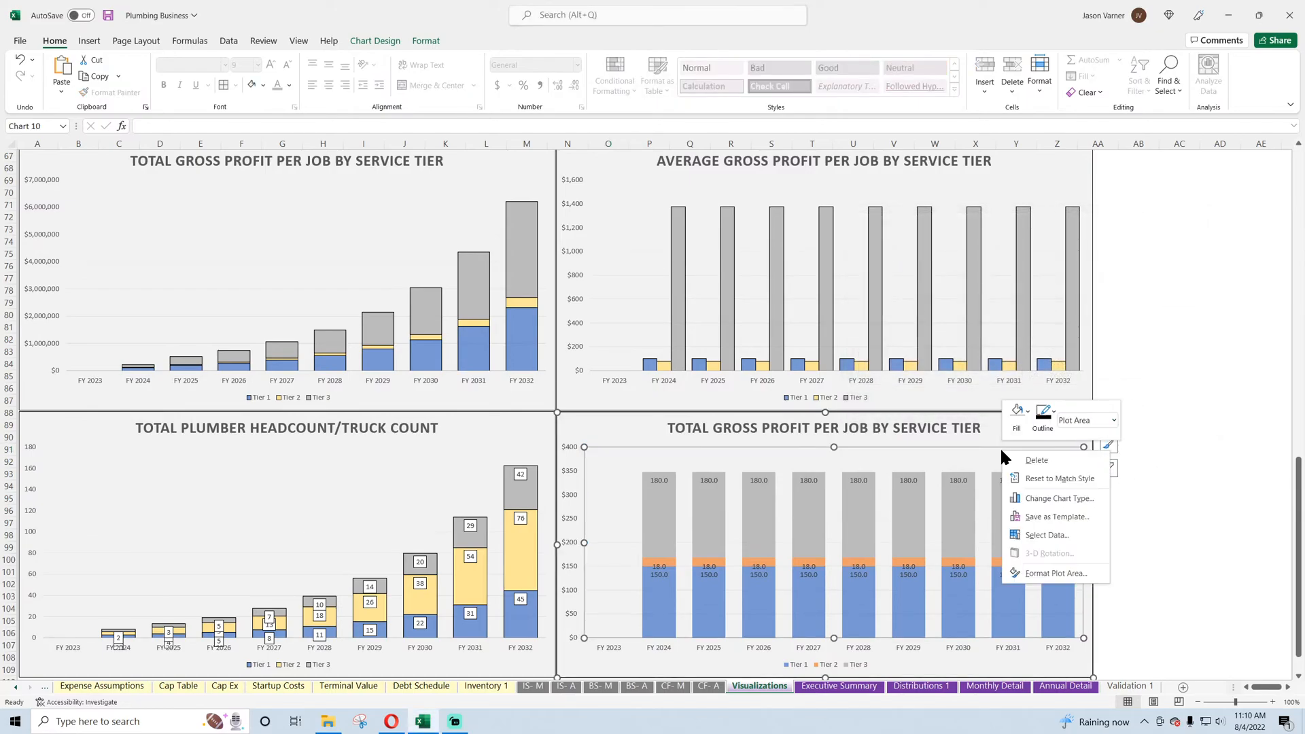
pyautogui.click(1058, 498)
pyautogui.click(563, 226)
pyautogui.click(775, 530)
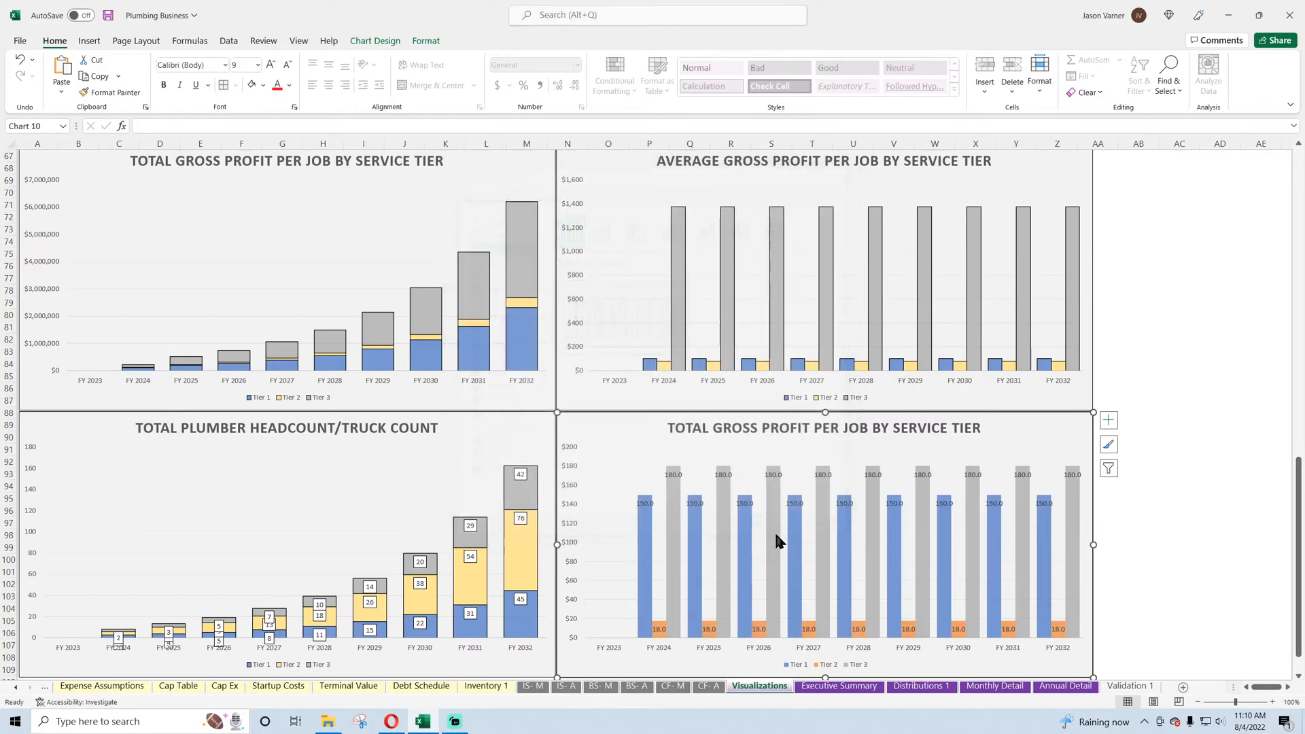
# - Delete the Tier 3, Tier 1 and Tier 2 data labels from the copied hours chart
pyautogui.rightClick(774, 475)
pyautogui.press('Escape')
pyautogui.rightClick(751, 502)
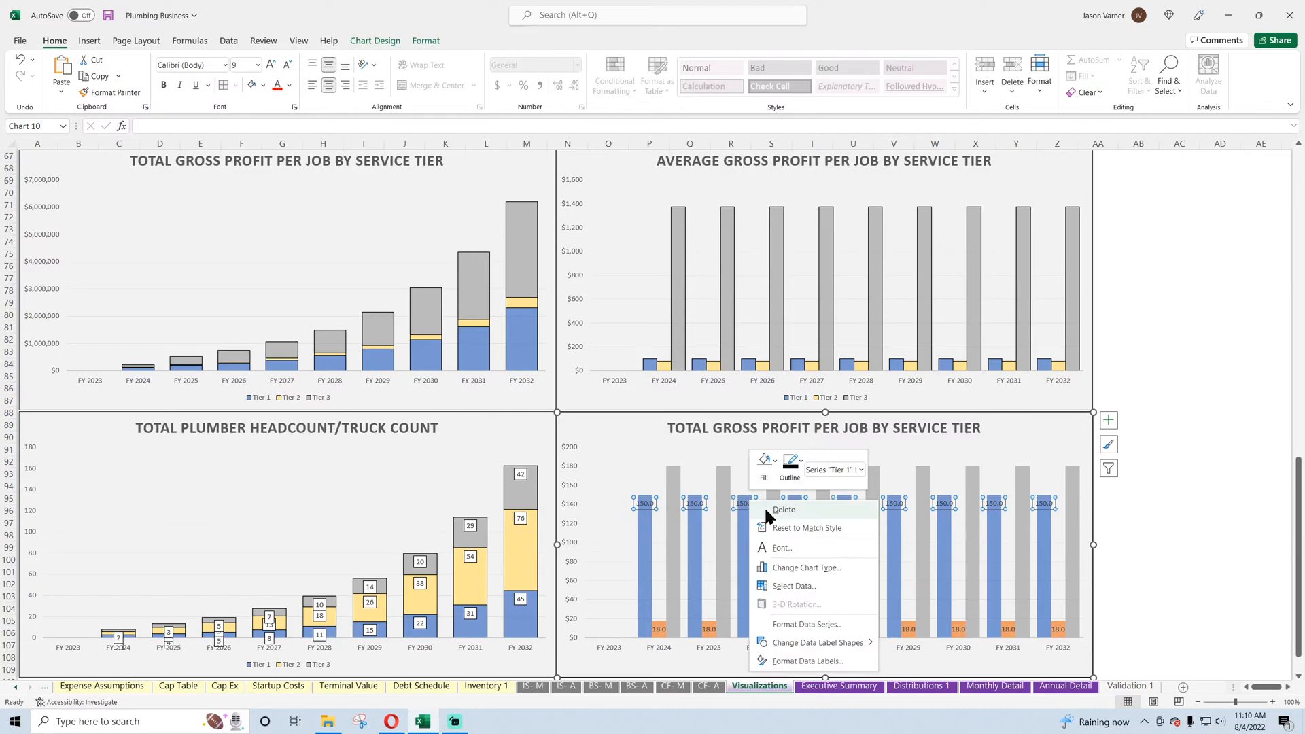
pyautogui.click(782, 510)
pyautogui.rightClick(760, 629)
pyautogui.click(778, 462)
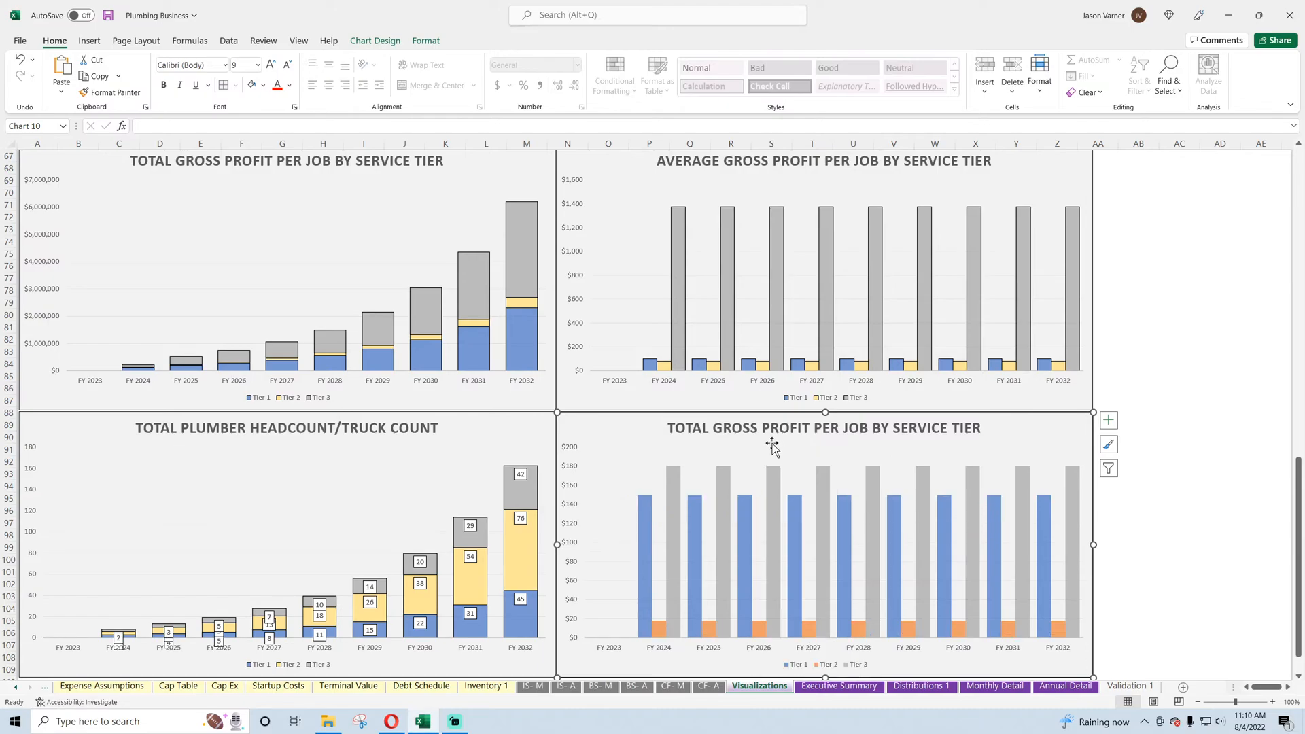
# - Retitle the copied chart "AVERAGE HOURS WORKED PER MONTH PER PLUMBER"
pyautogui.click(772, 444)
pyautogui.moveTo(671, 427); pyautogui.dragTo(951, 429)
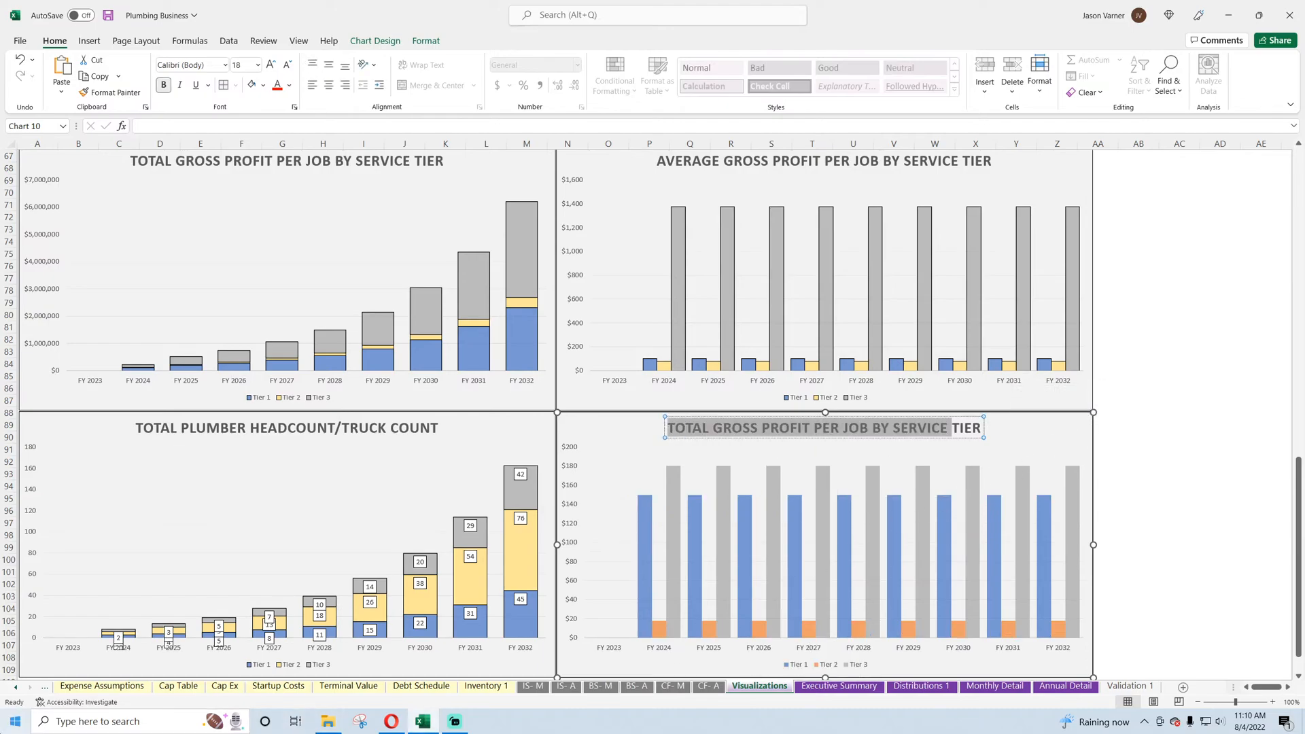
pyautogui.write('AVERAGE HOURS ')
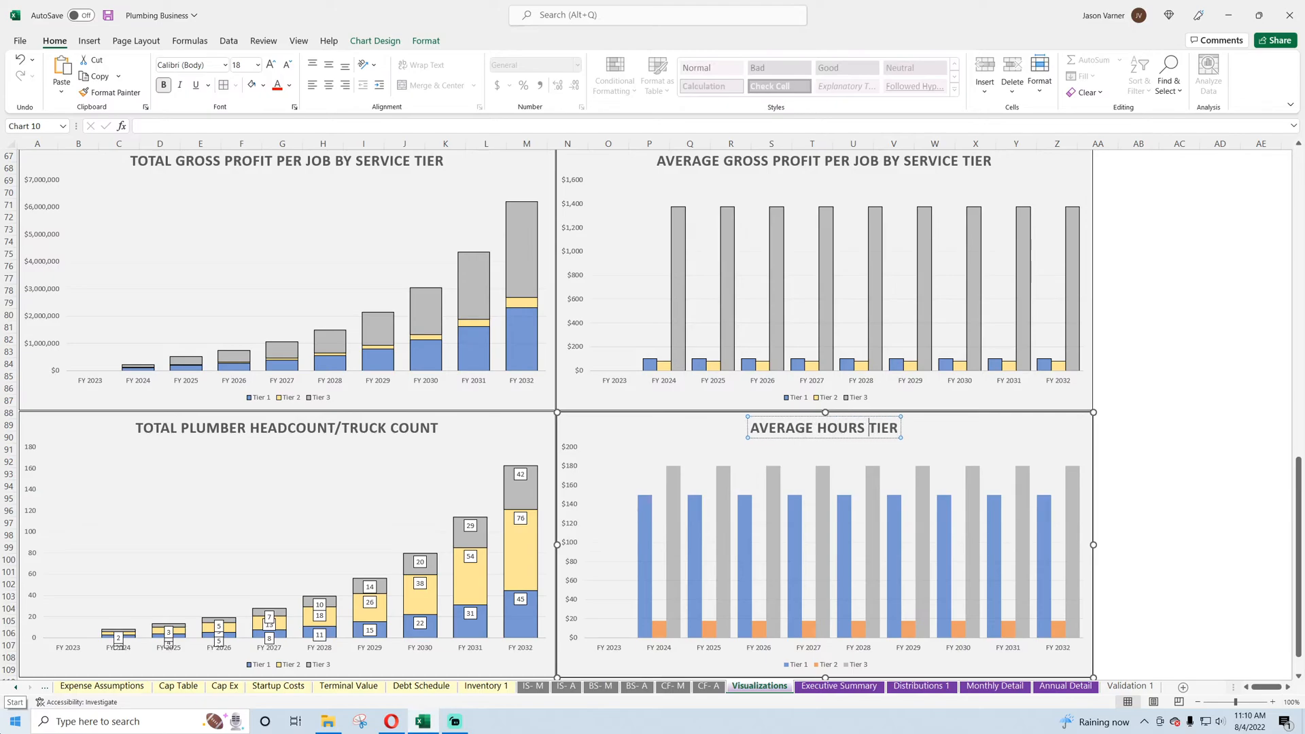
pyautogui.write('WORKED PER MONTH PE')
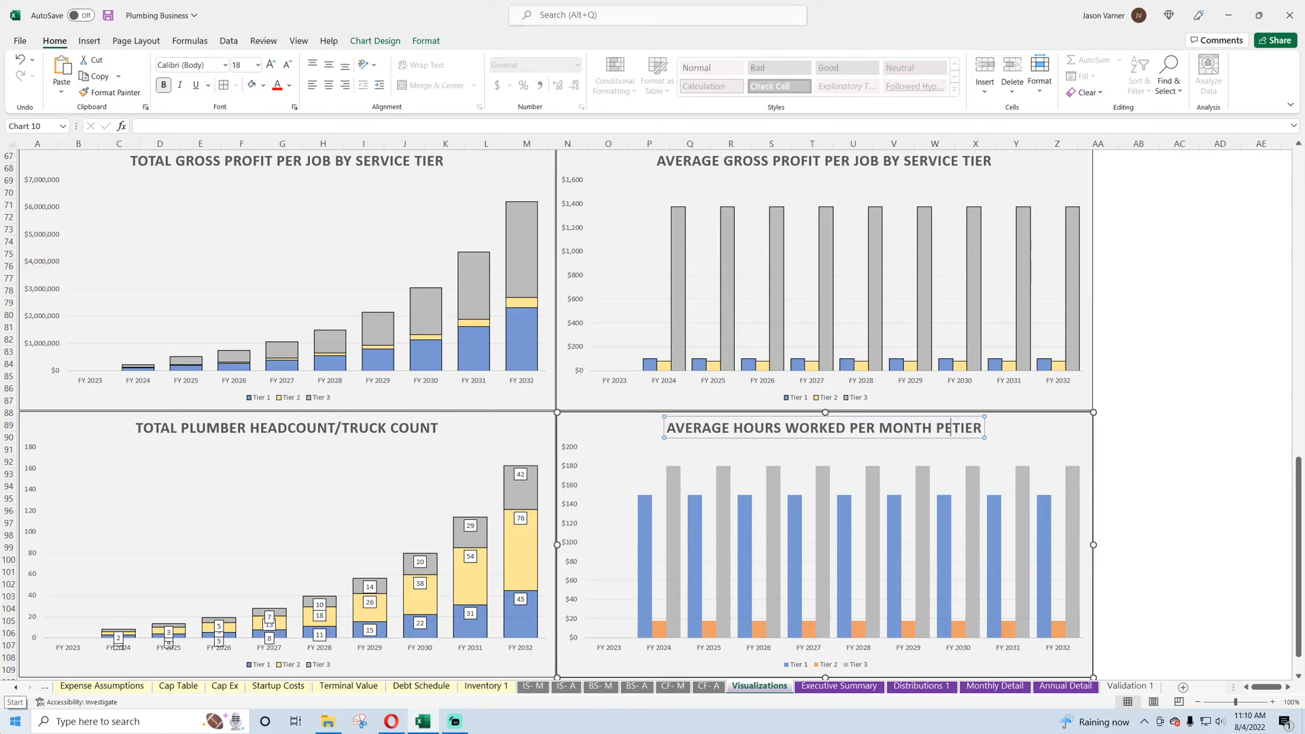
pyautogui.write('R PLUMBER')
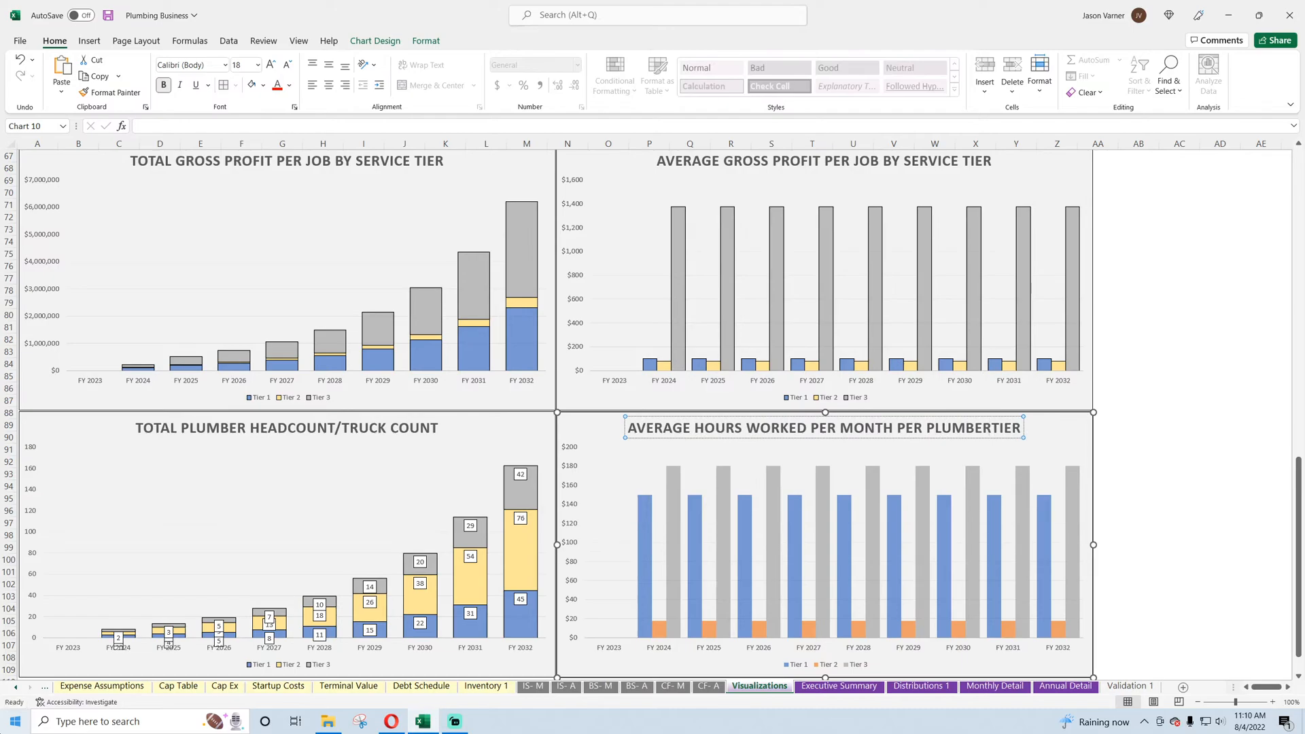
pyautogui.press('Delete')
pyautogui.press('Delete')
pyautogui.press('Delete')
pyautogui.press('Delete')
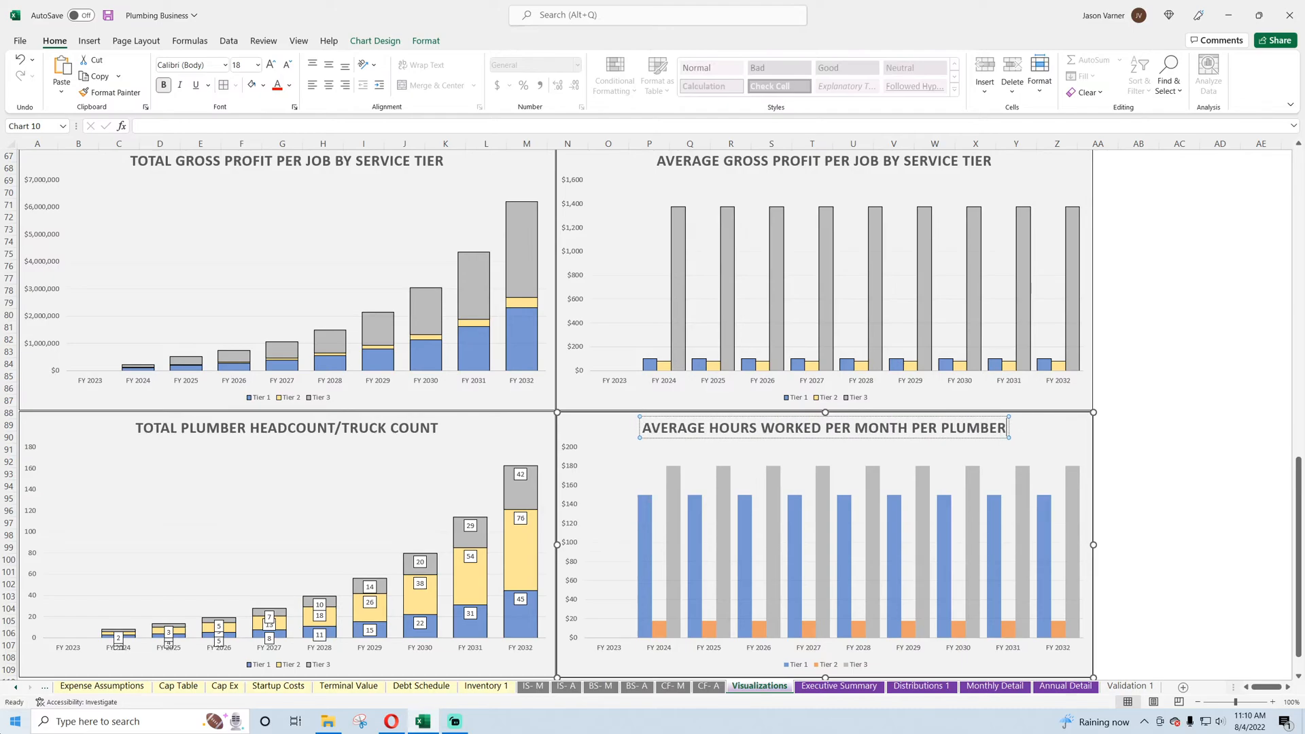
pyautogui.click(1221, 340)
# - Append "BY TIER" to the end of the average hours chart's title
pyautogui.scroll(-4, 1172, 355)
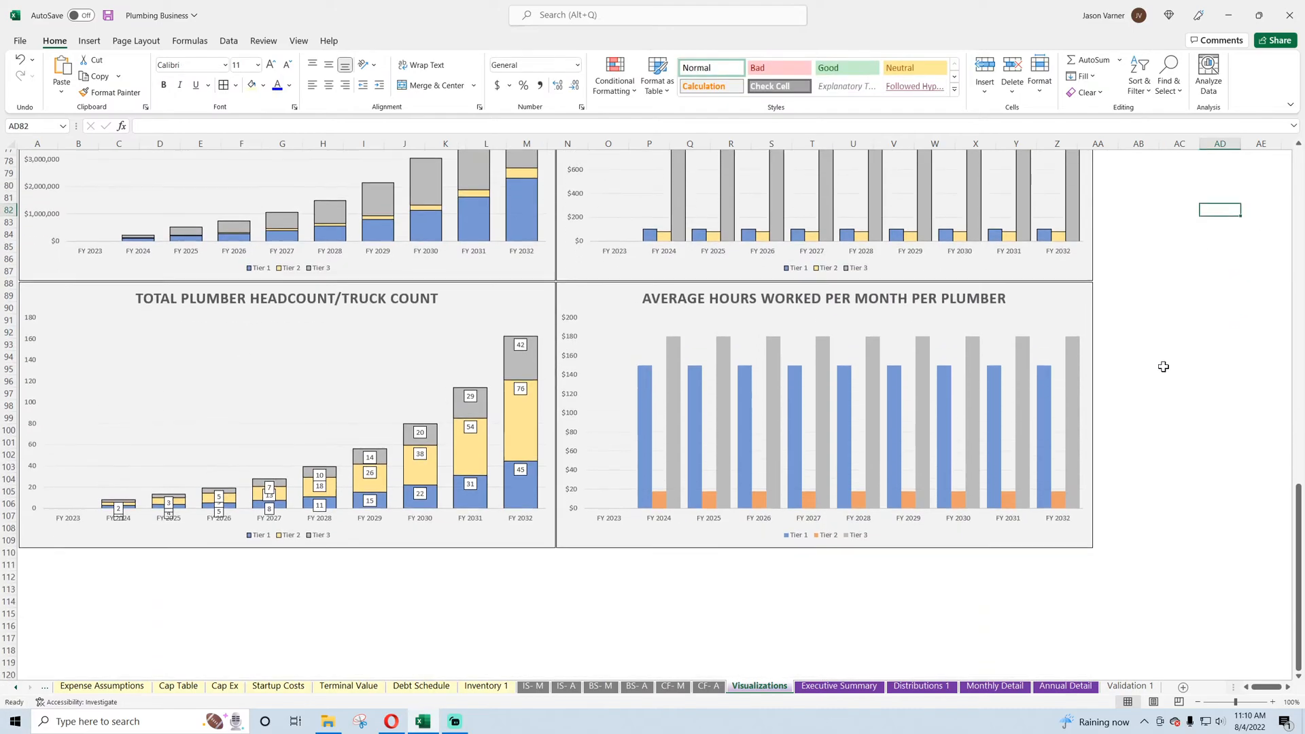
pyautogui.click(914, 294)
pyautogui.click(1001, 294)
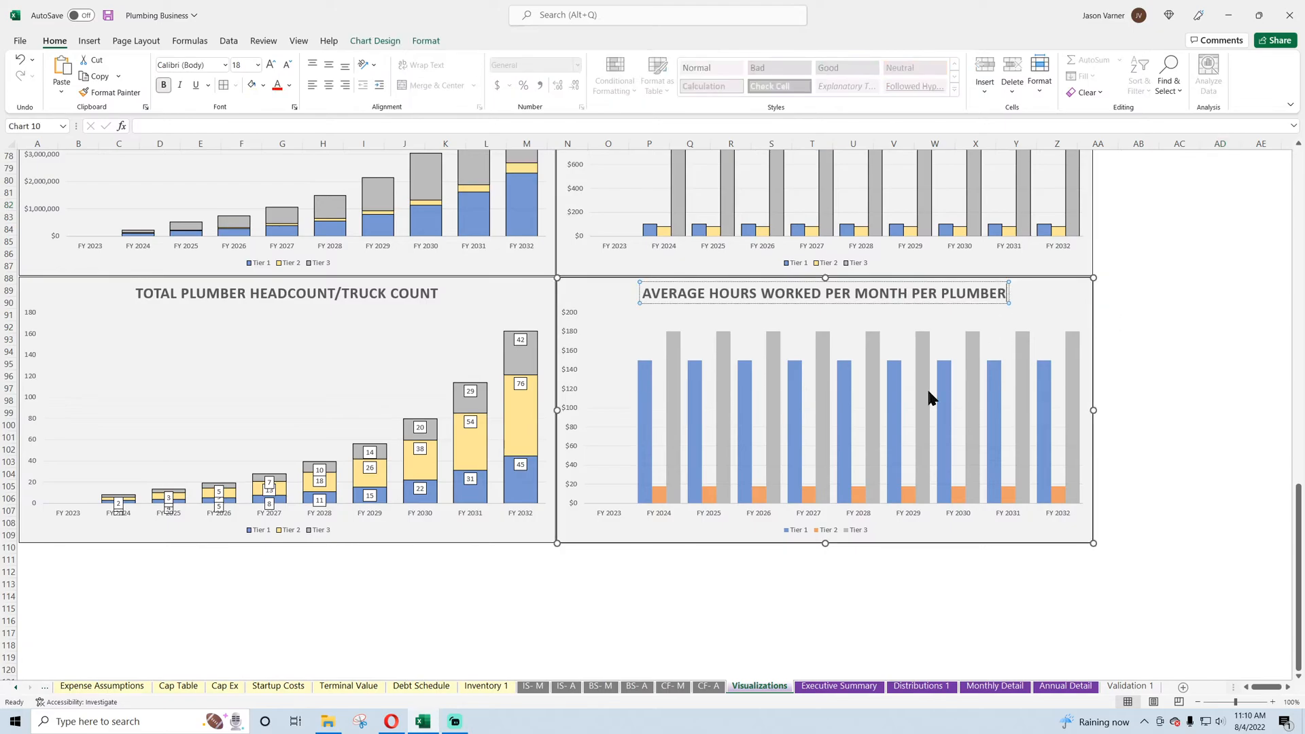
pyautogui.write('BY T')
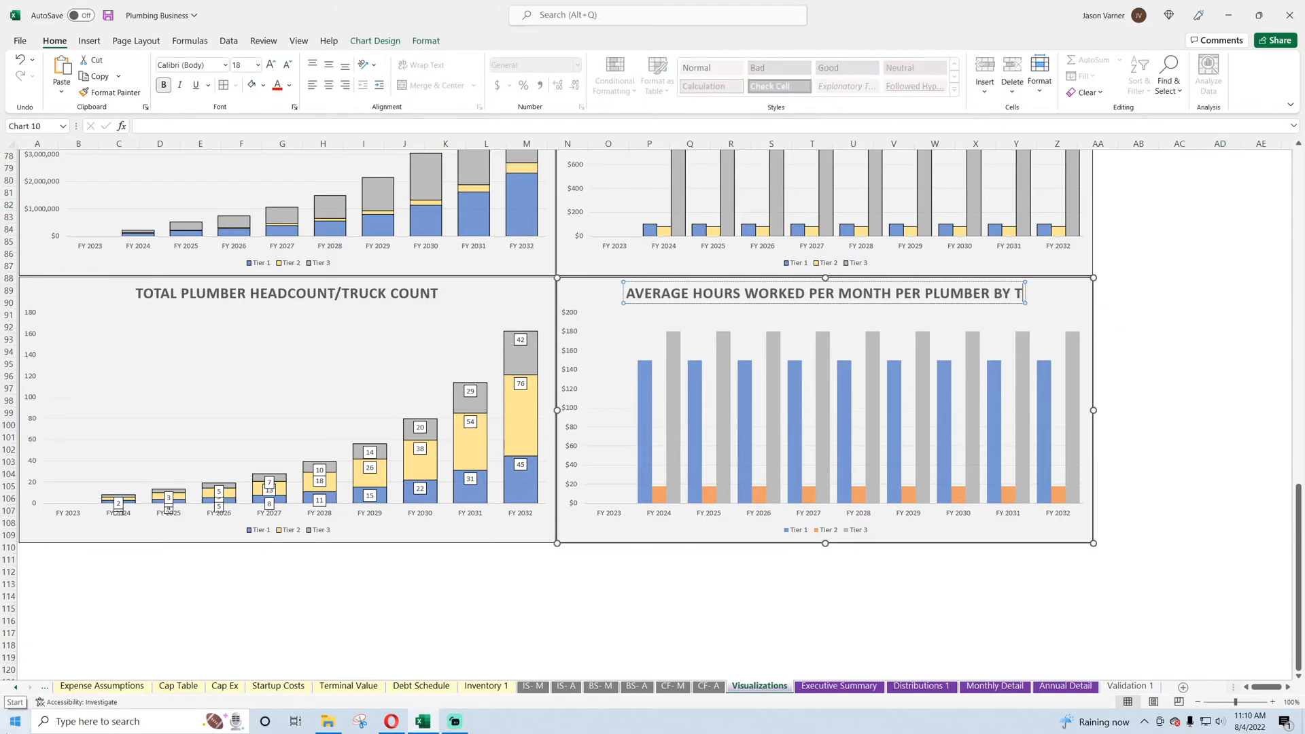
pyautogui.write('IER')
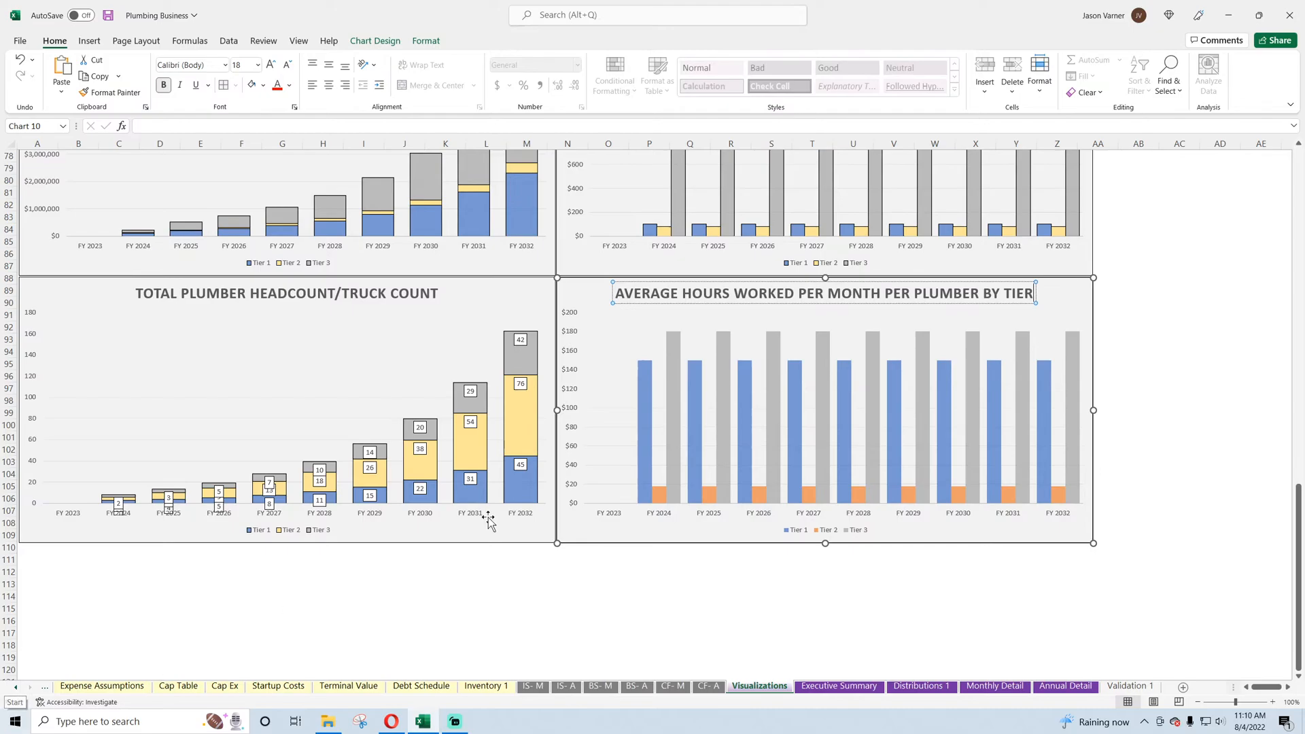
# - Outline the Tier 3, Tier 2 and Tier 1 columns of the average hours chart in black
pyautogui.rightClick(1071, 412)
pyautogui.click(1116, 381)
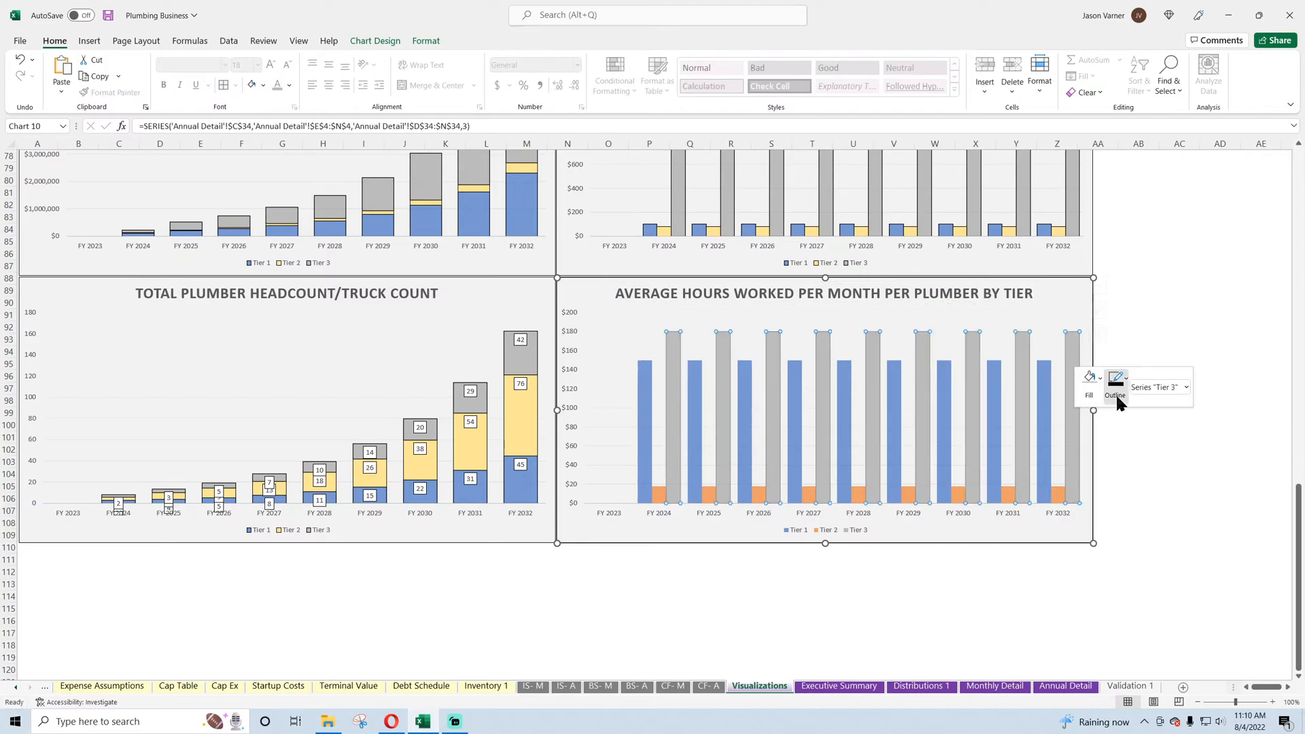
pyautogui.click(1120, 450)
pyautogui.rightClick(1053, 495)
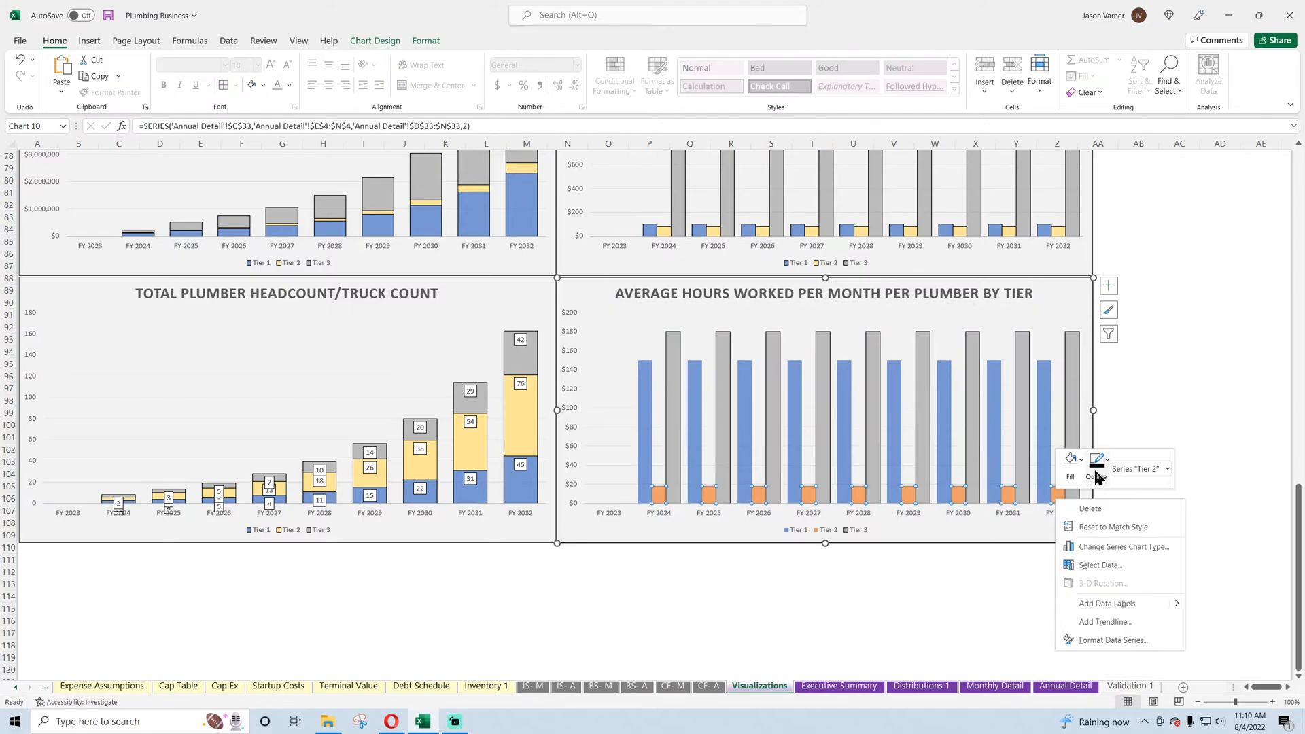
pyautogui.click(1096, 465)
pyautogui.click(1101, 223)
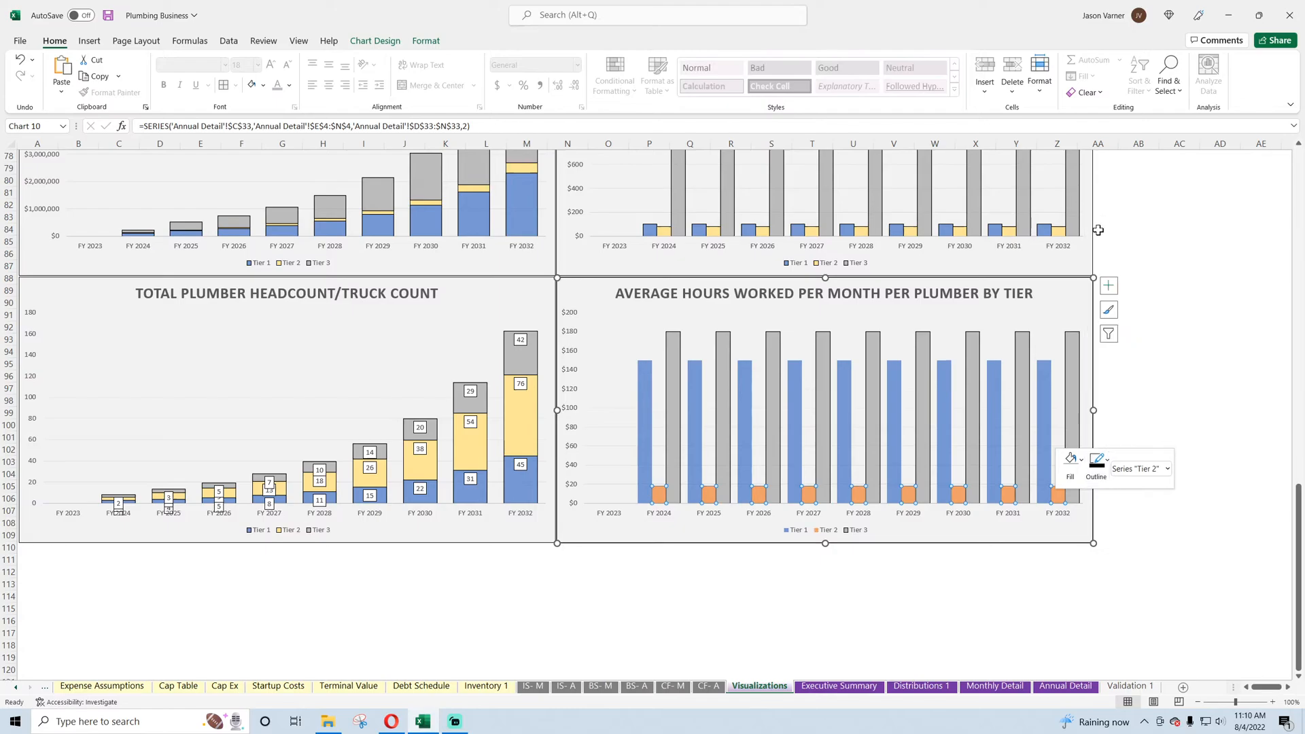
pyautogui.rightClick(1042, 408)
pyautogui.click(1086, 367)
pyautogui.click(1101, 401)
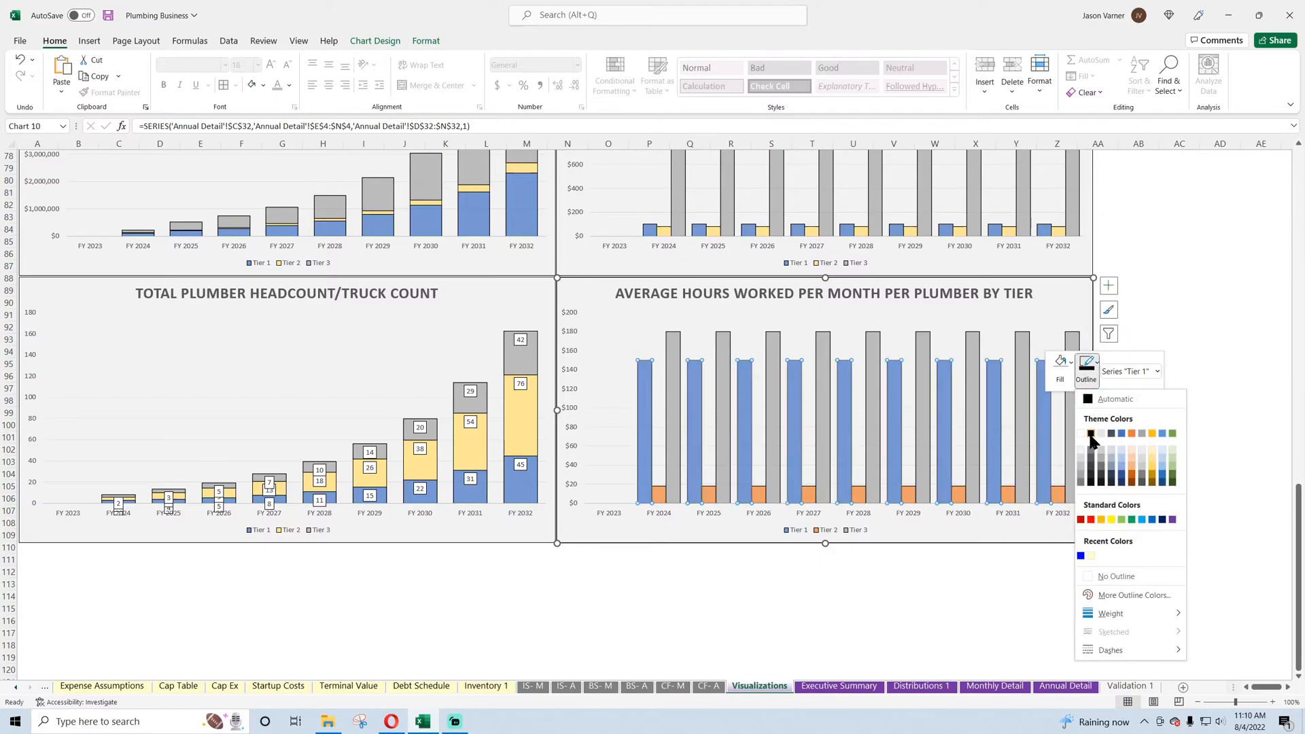
# - Fill the Tier 2 columns of the average hours chart with light yellow and save the workbook
pyautogui.rightClick(1057, 493)
pyautogui.click(1074, 457)
pyautogui.click(1077, 342)
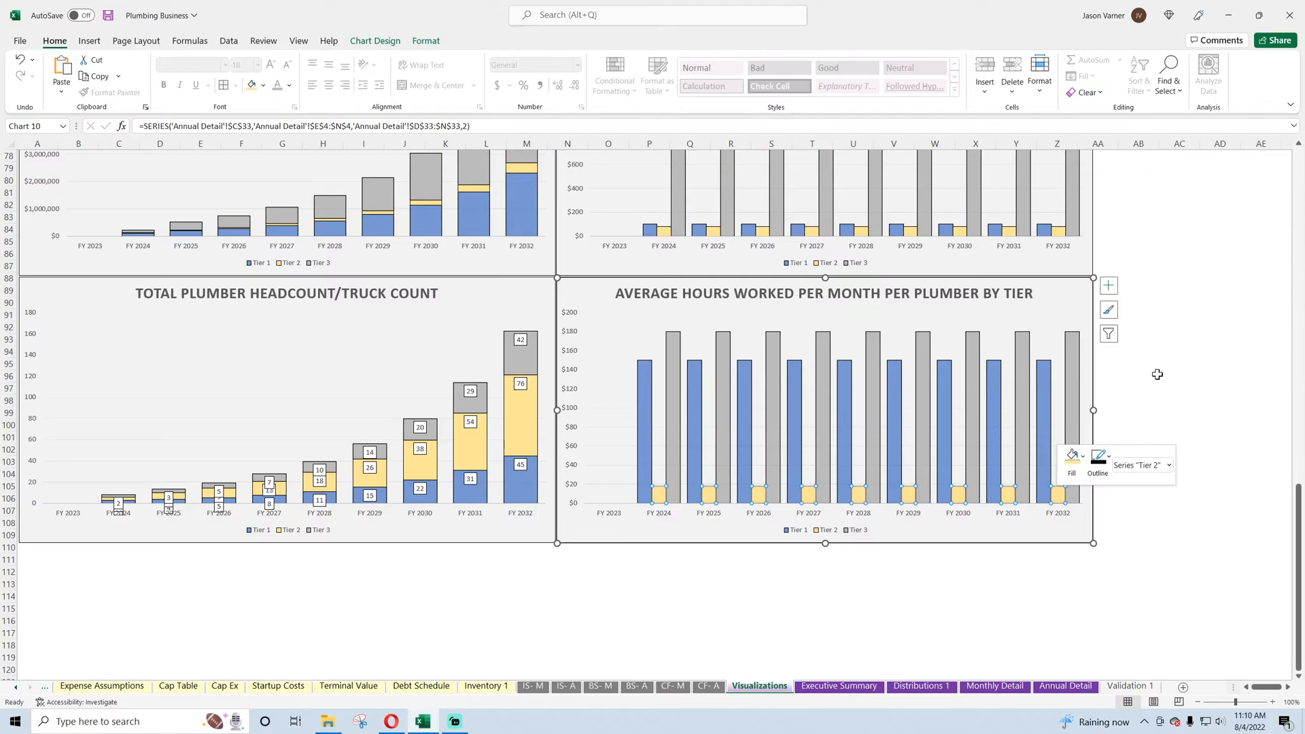
pyautogui.click(1163, 401)
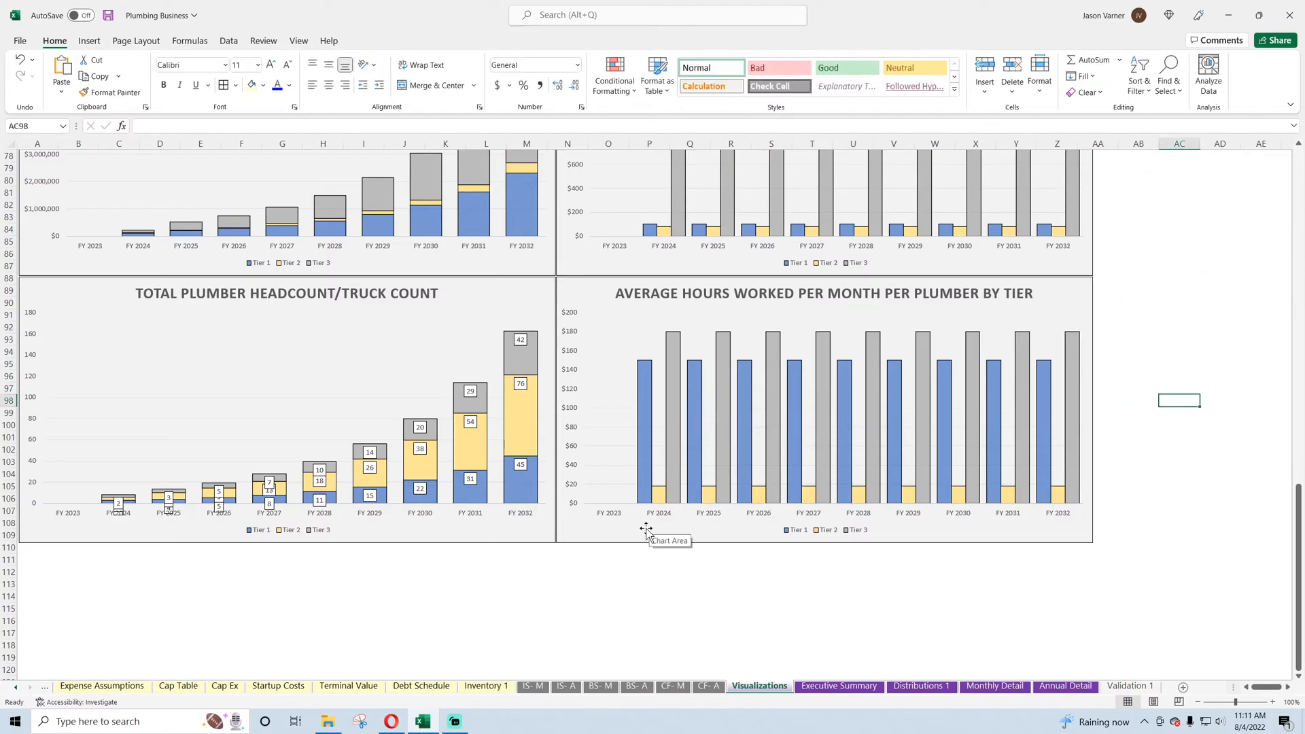
pyautogui.click(108, 16)
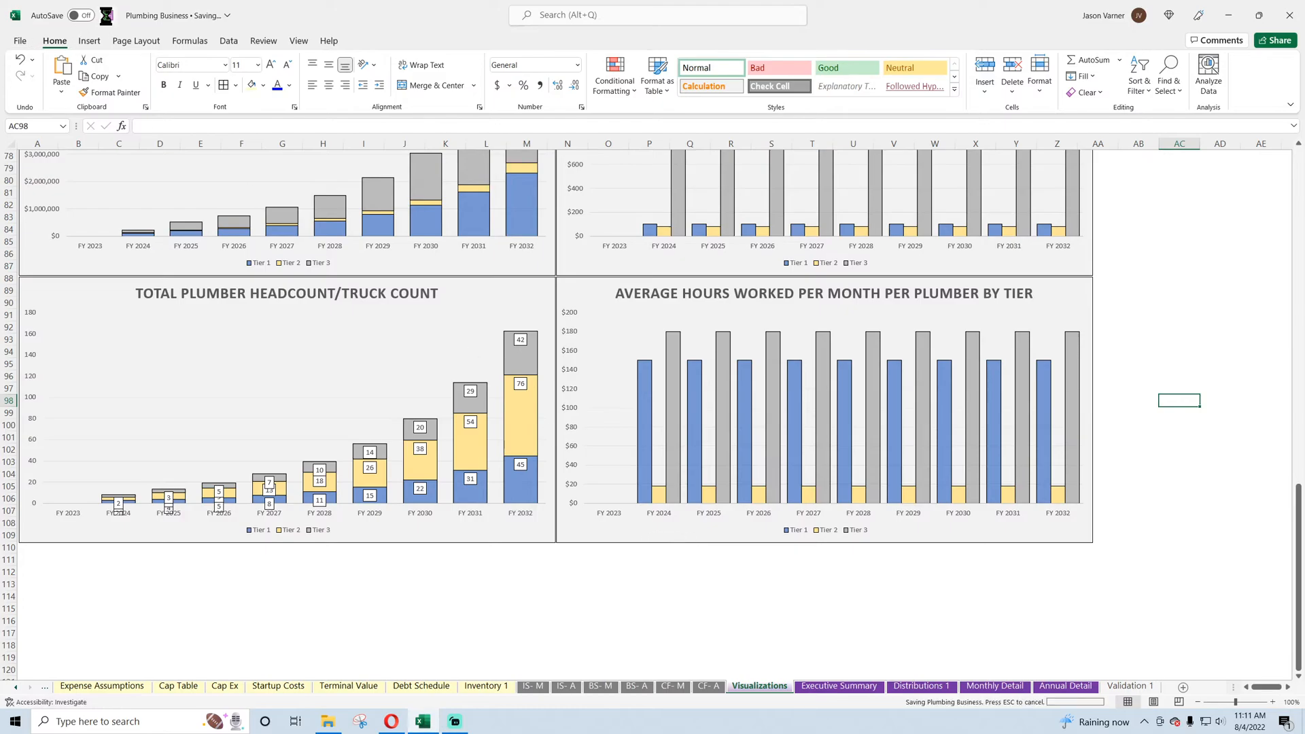
# - Change the average hours chart to a Line with Markers chart
pyautogui.rightClick(894, 314)
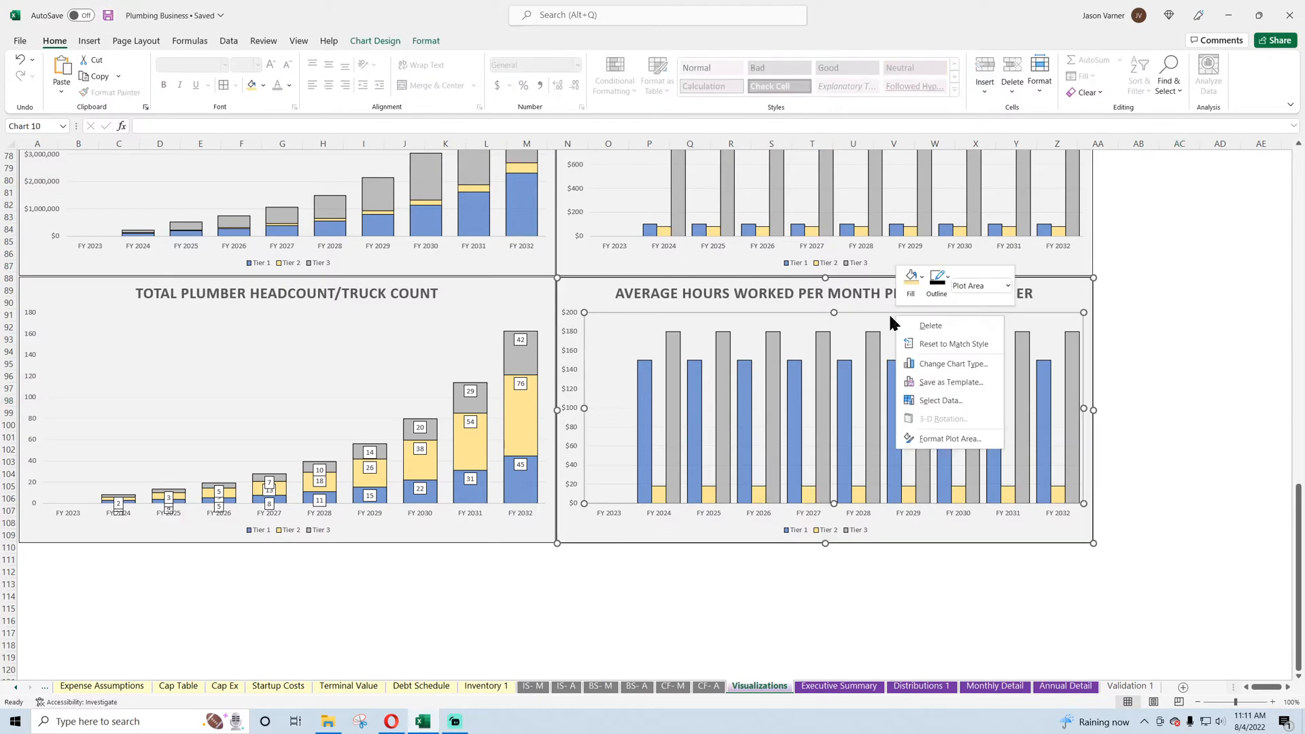
pyautogui.click(958, 365)
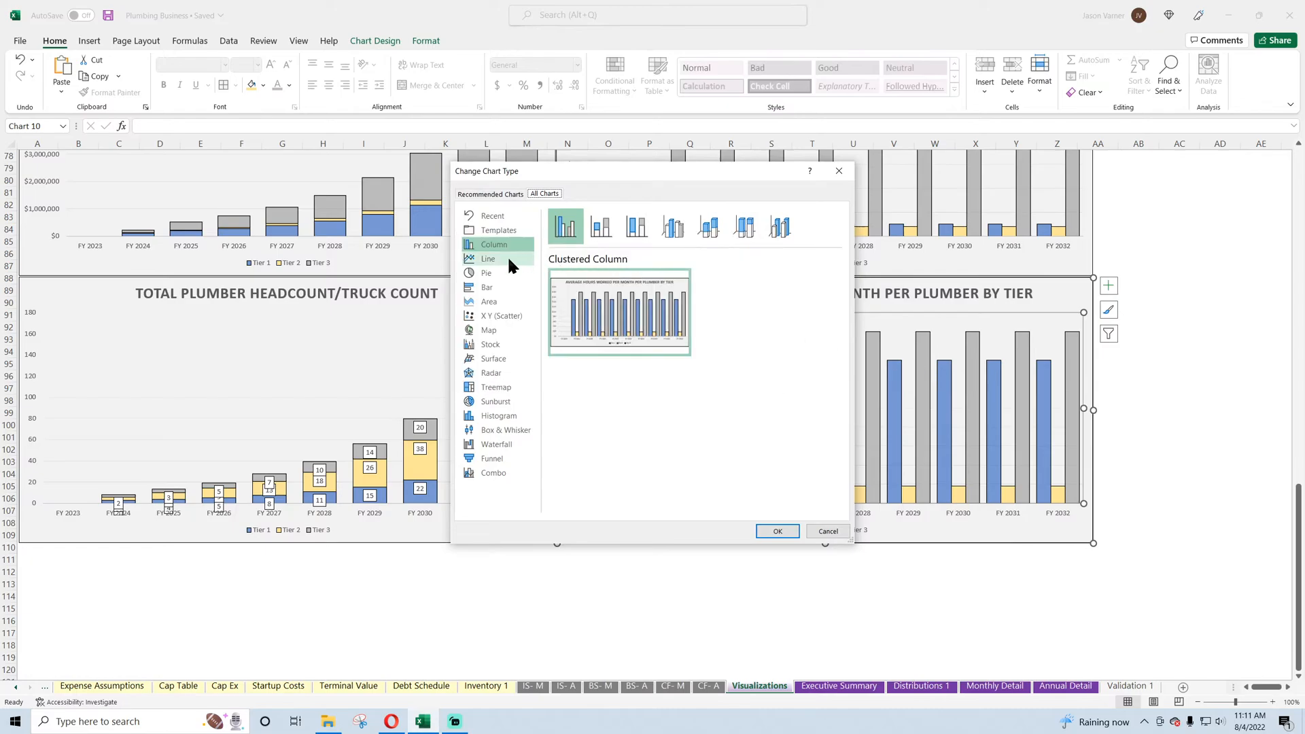
pyautogui.click(505, 260)
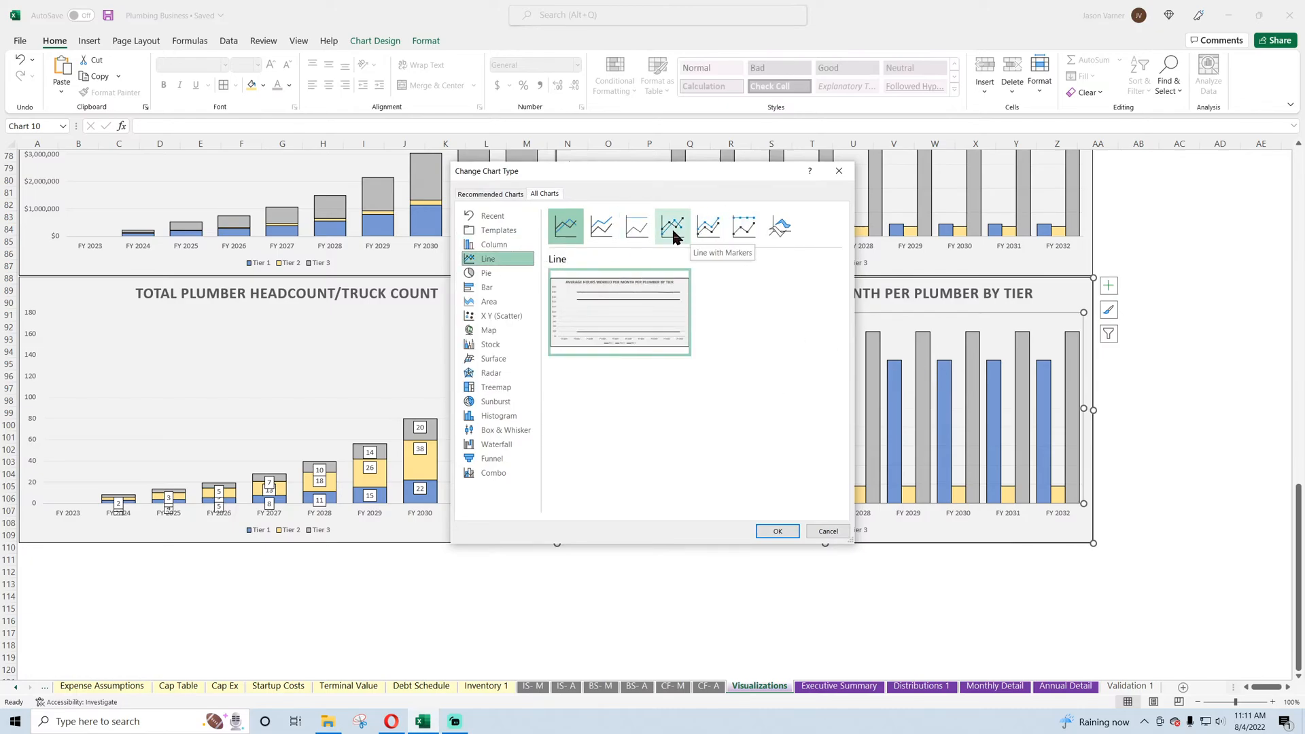
pyautogui.click(702, 235)
pyautogui.click(791, 533)
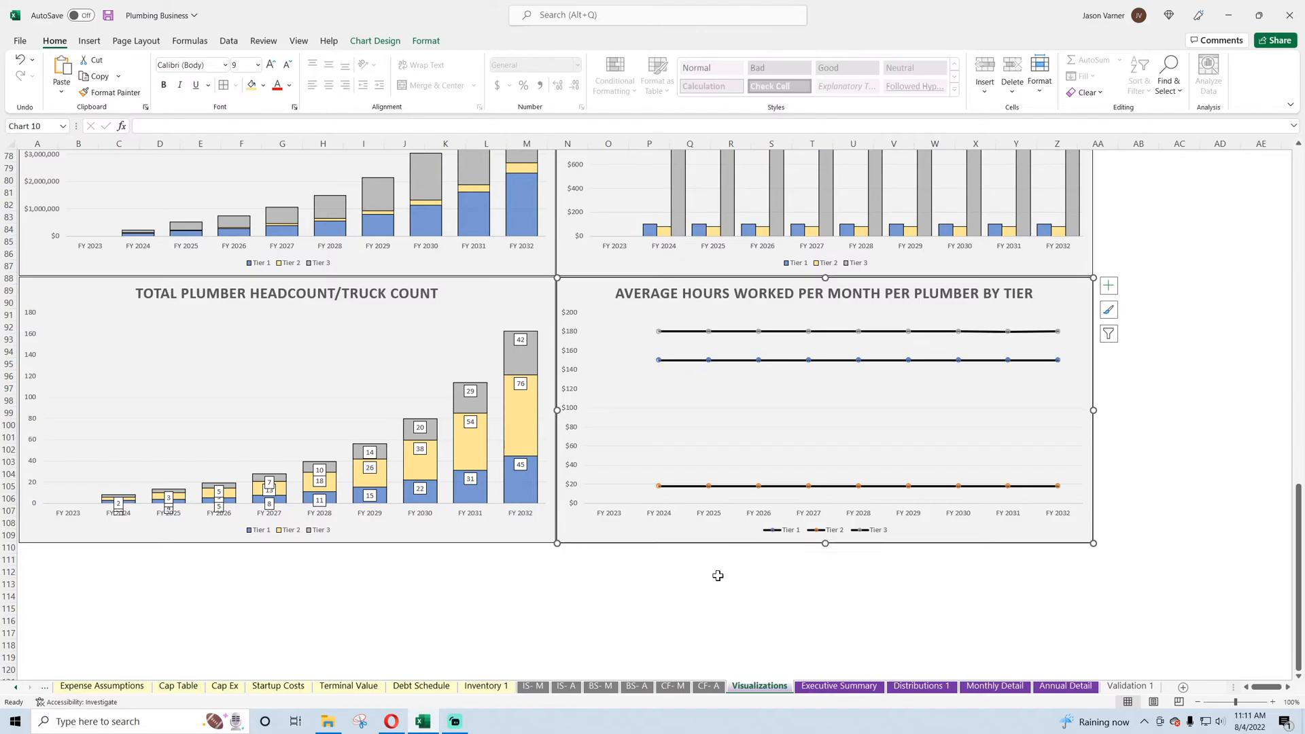
# - Set the number format of the average hours chart's vertical axis to the Number category and close the axis formatting
pyautogui.rightClick(576, 364)
pyautogui.click(596, 528)
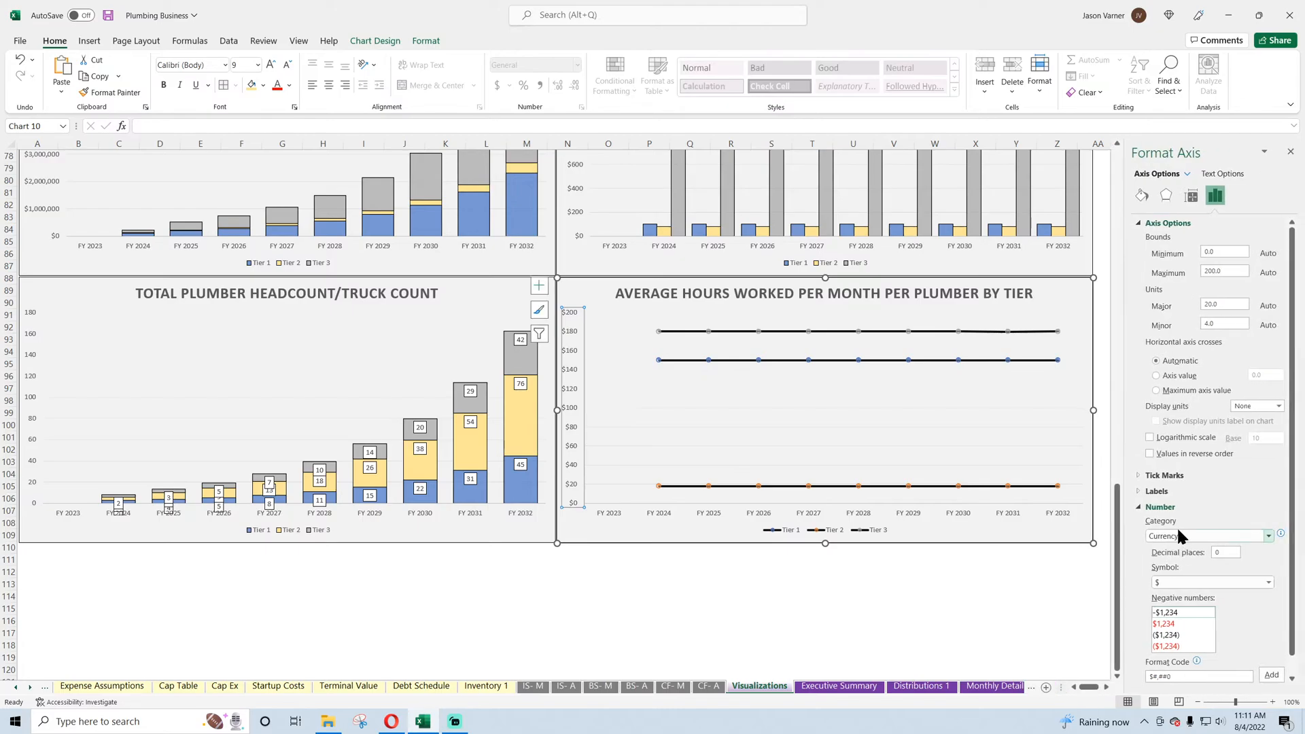
pyautogui.click(1178, 535)
pyautogui.click(1169, 562)
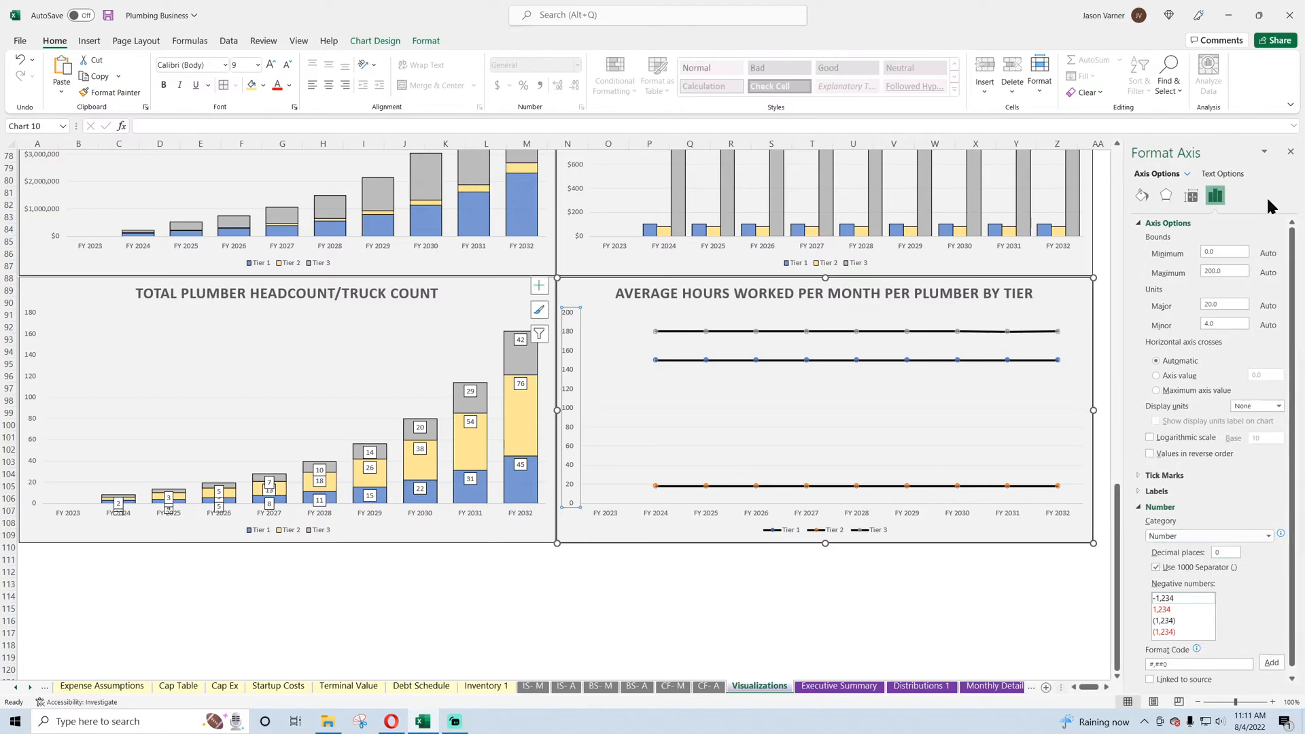
pyautogui.click(1290, 152)
pyautogui.click(811, 586)
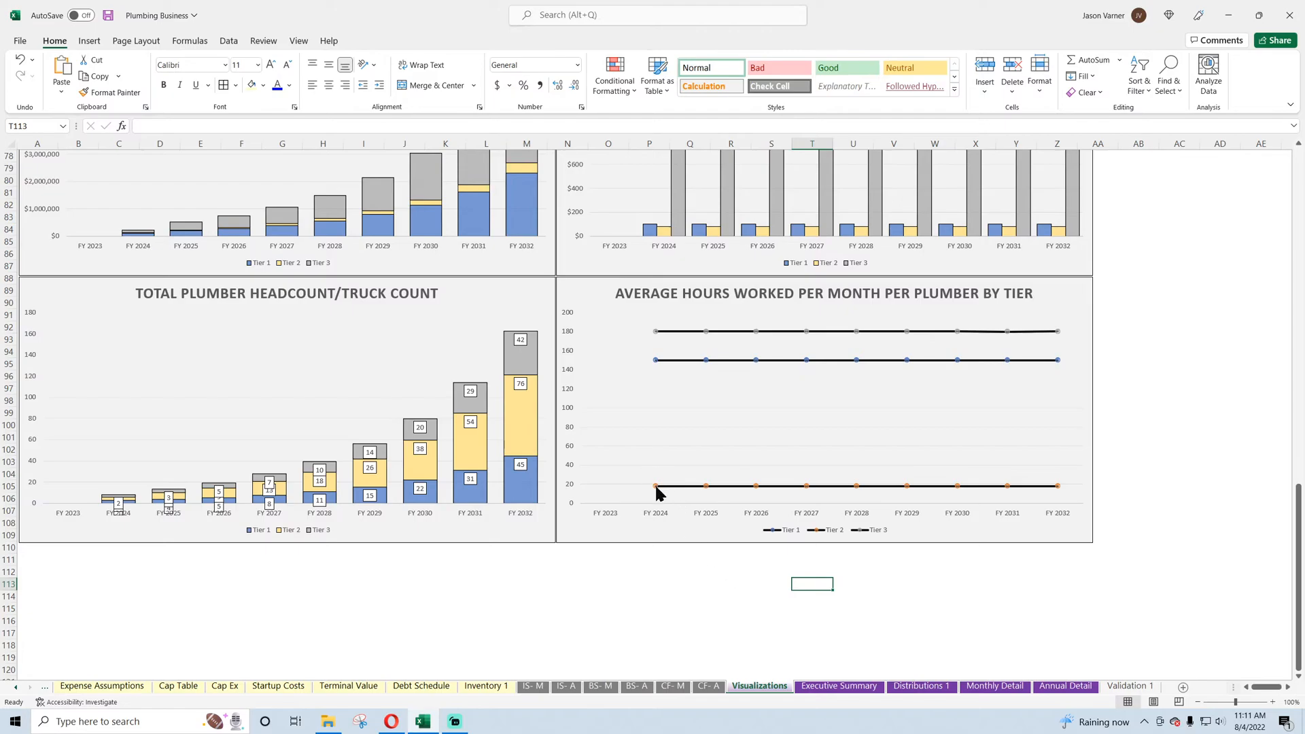
pyautogui.moveTo(657, 489)
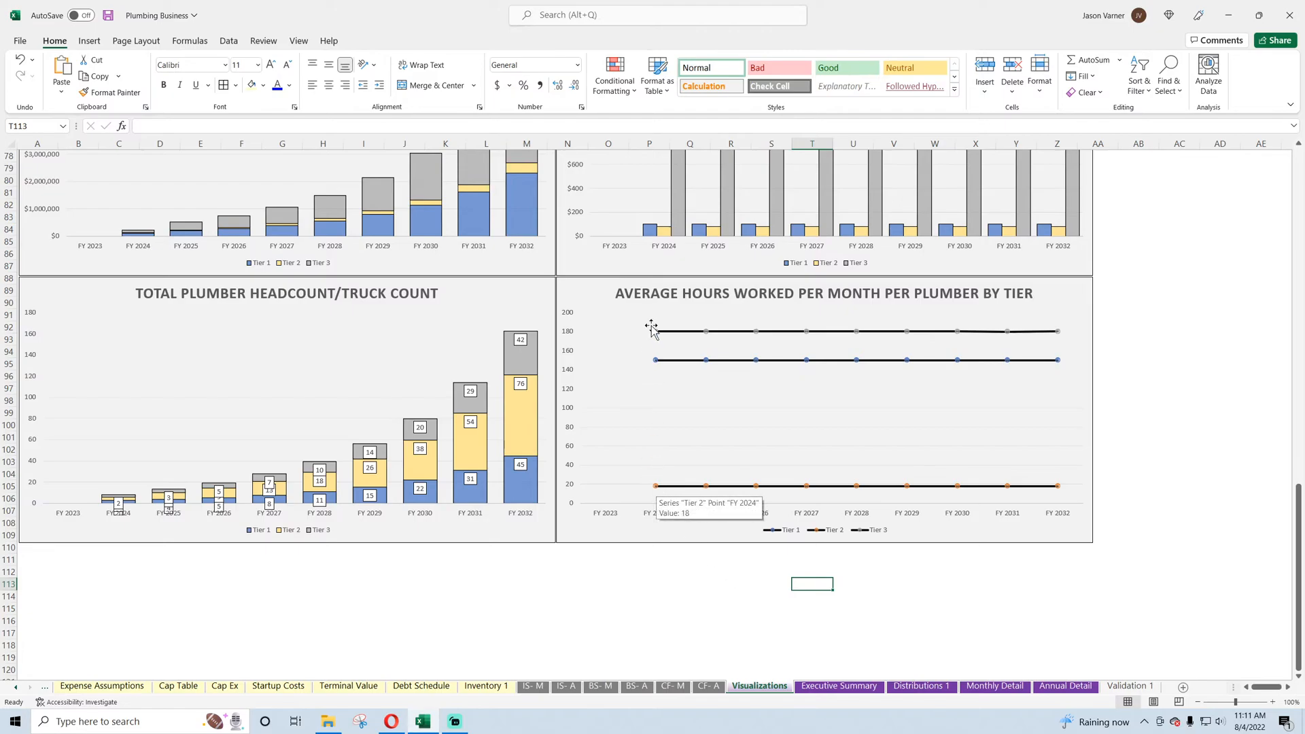
# - Save the workbook
pyautogui.click(681, 620)
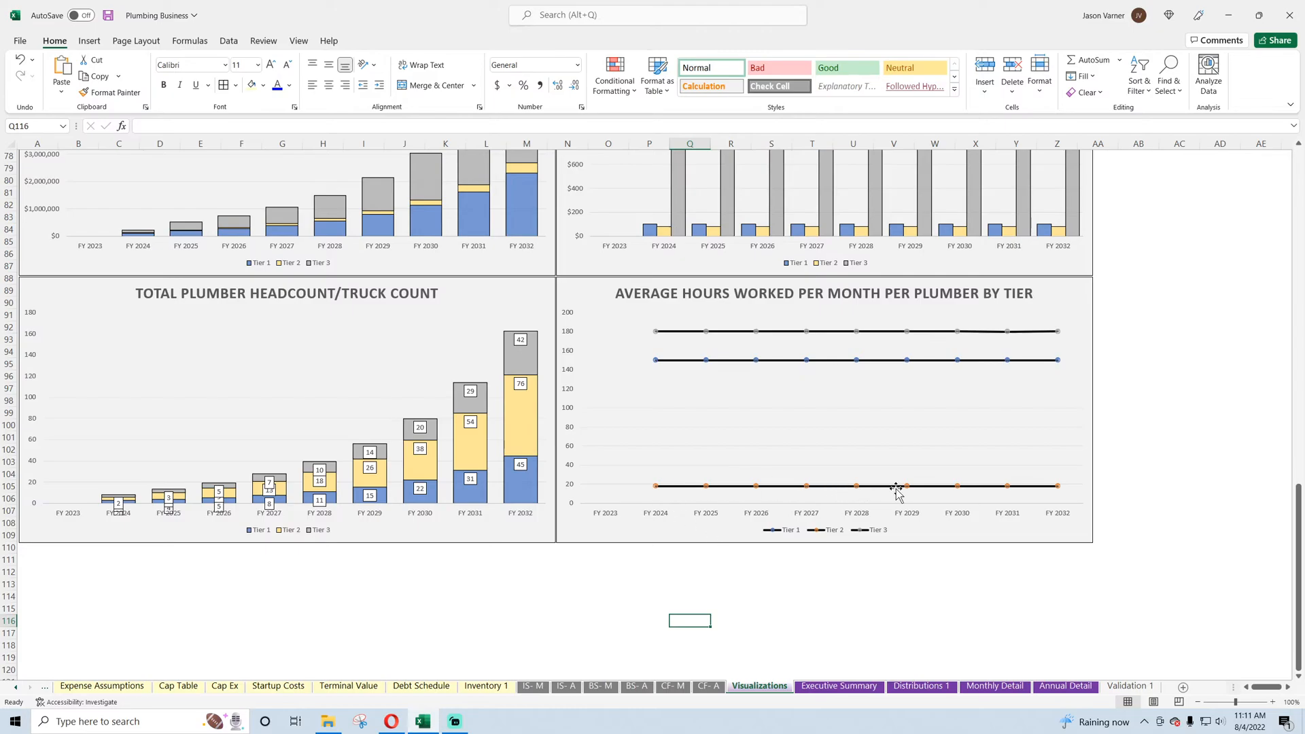
pyautogui.click(107, 18)
pyautogui.click(568, 607)
# - Change the average gross profit per job chart to a Line with Markers chart
pyautogui.scroll(7, 606, 553)
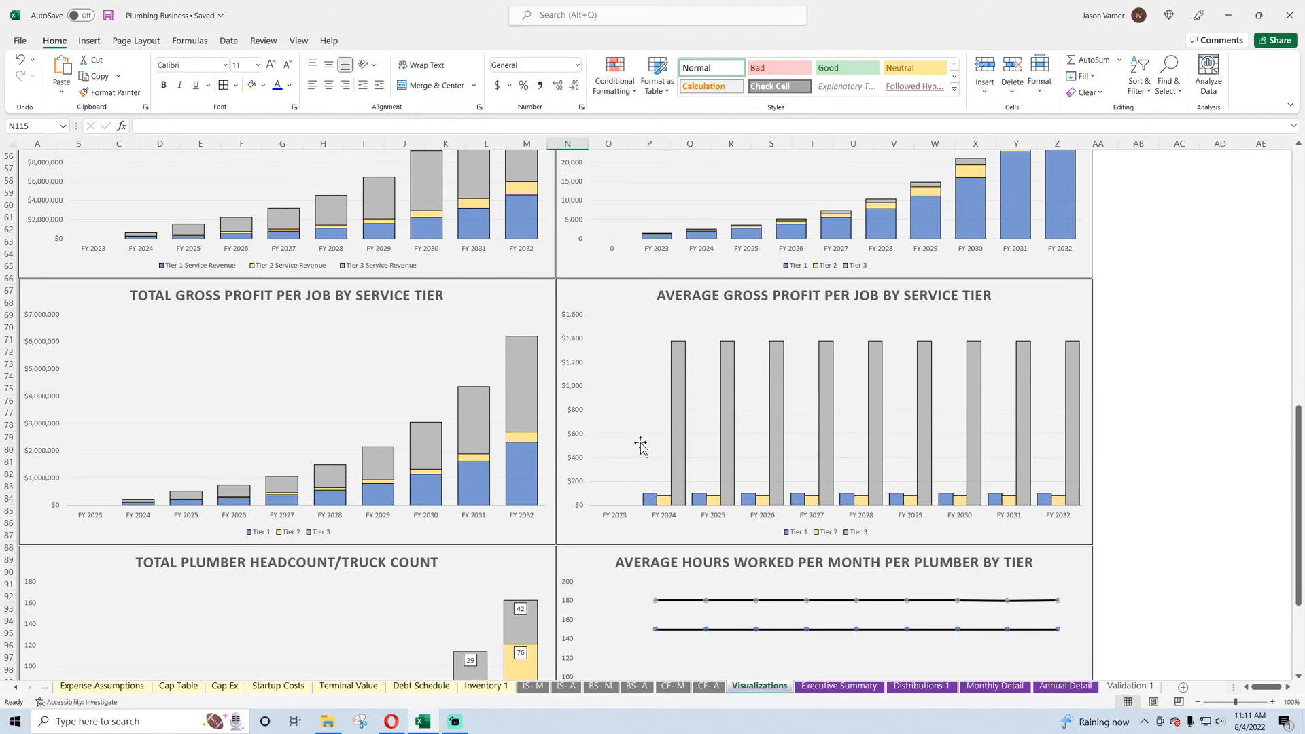
pyautogui.rightClick(755, 322)
pyautogui.click(790, 367)
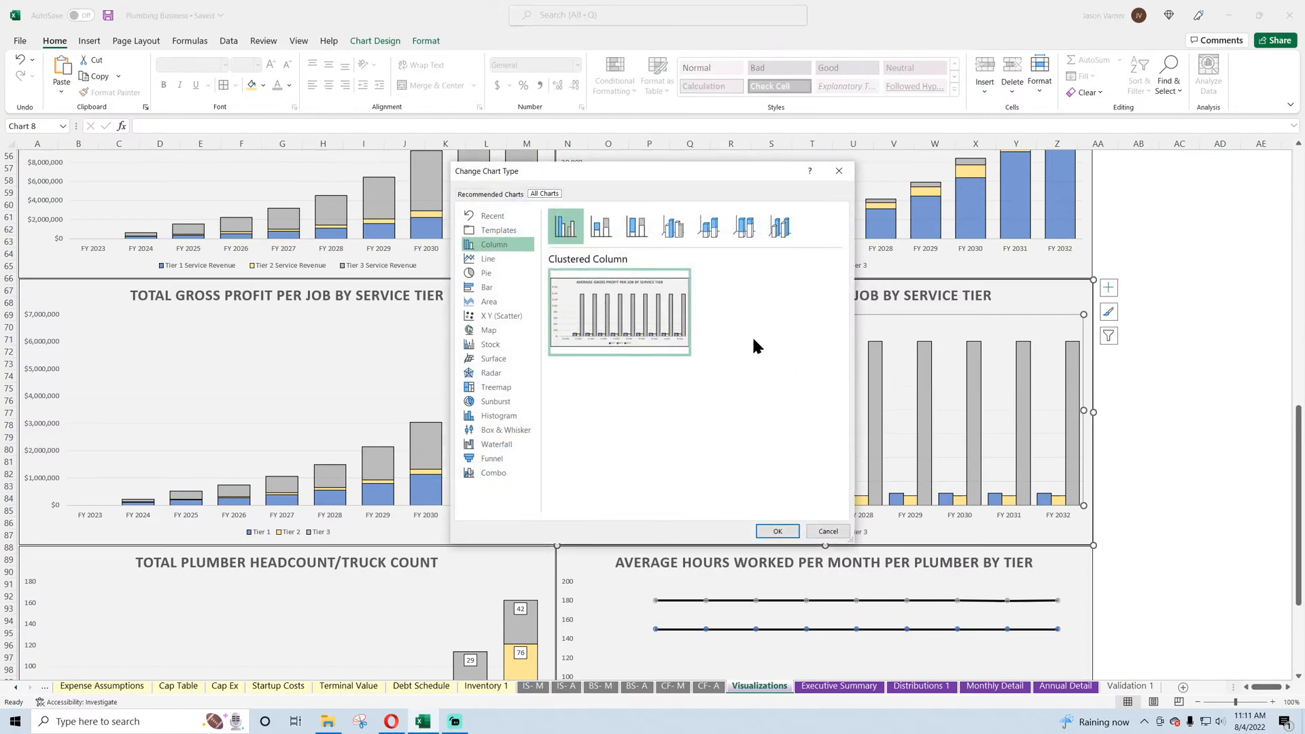
pyautogui.click(488, 259)
pyautogui.click(674, 227)
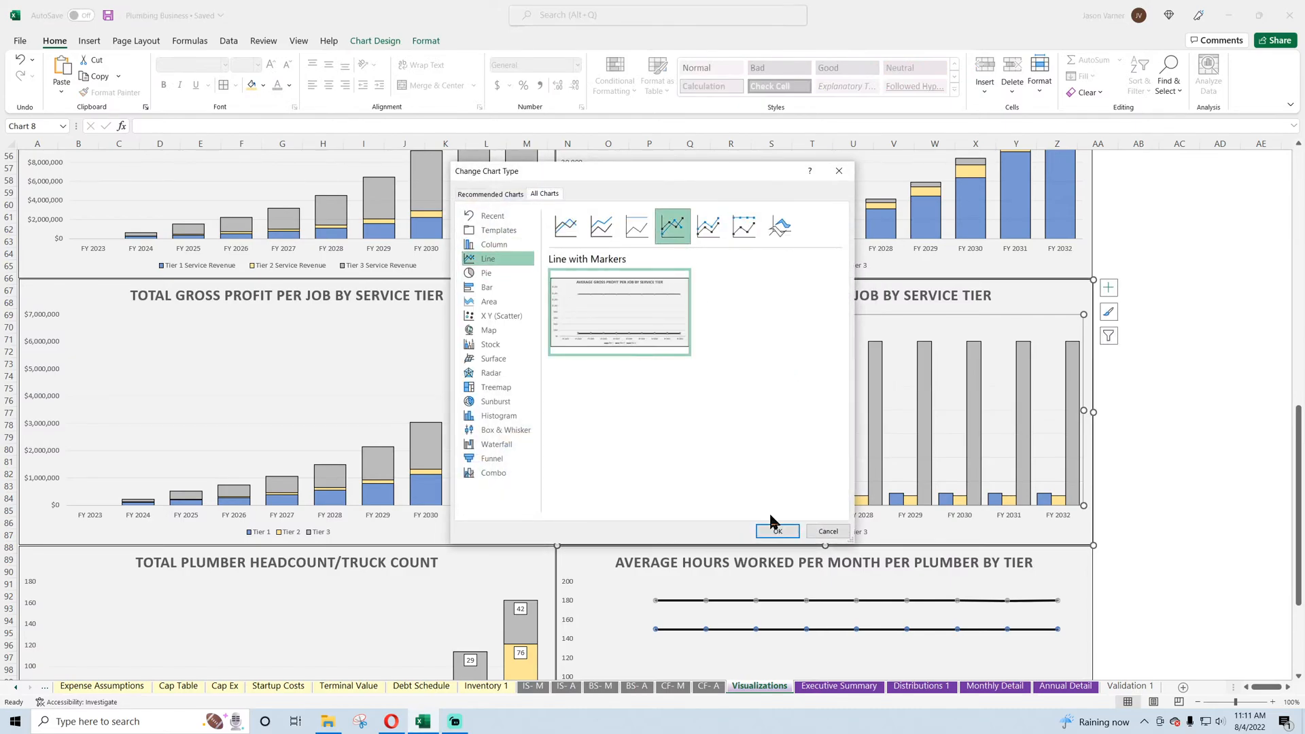
pyautogui.click(776, 529)
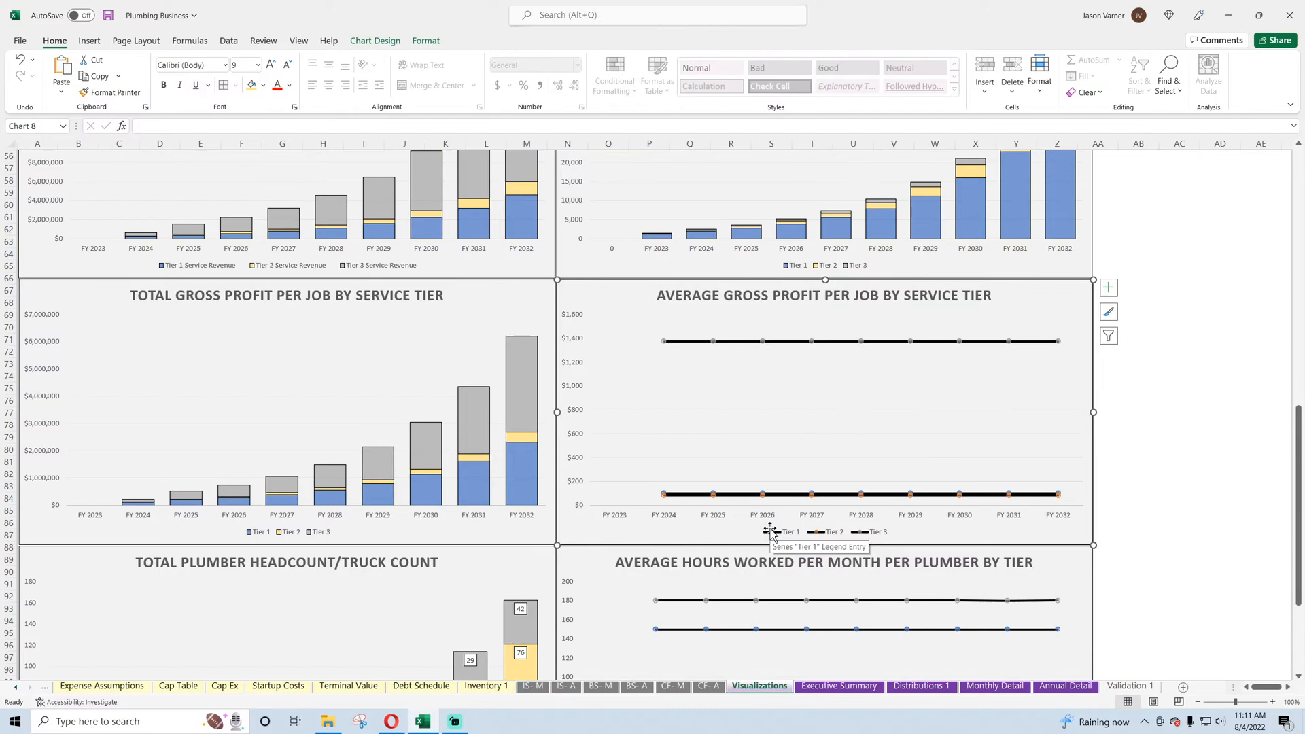
pyautogui.click(1170, 439)
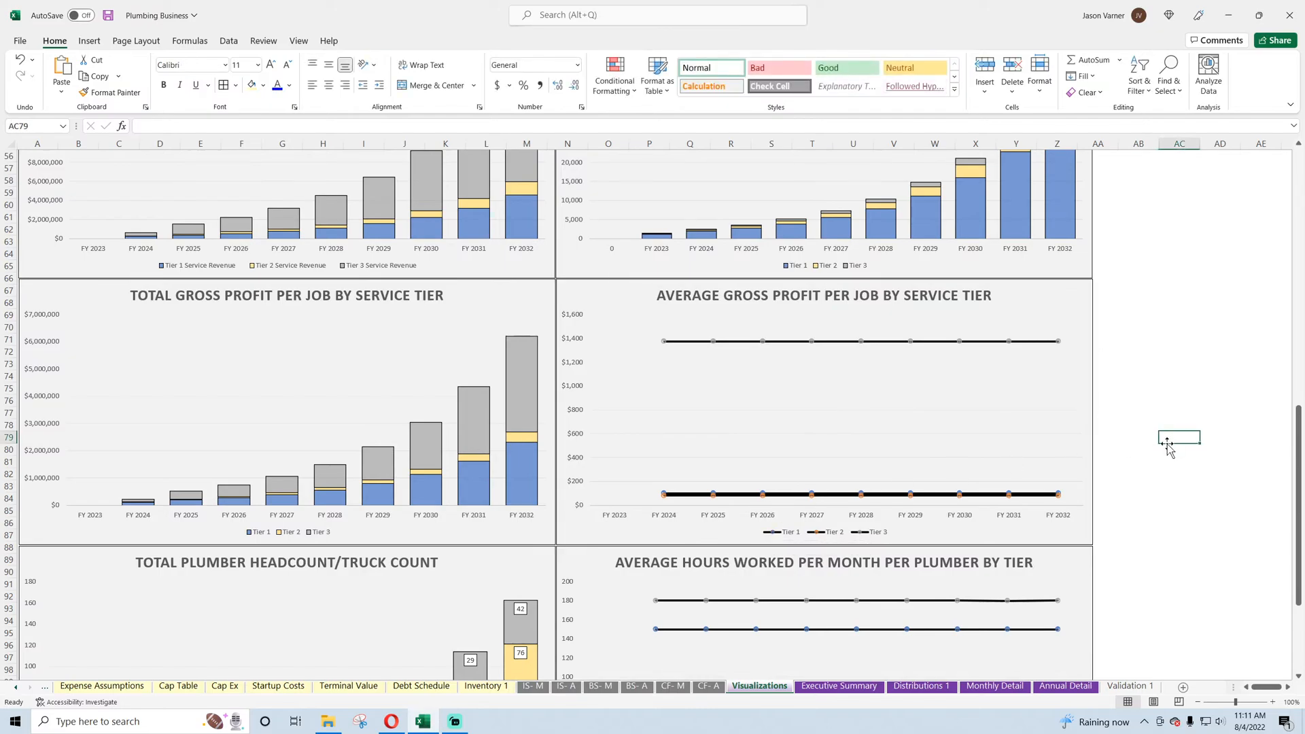
# - Look over the service tier charts on the Visualizations sheet and save the workbook again
pyautogui.scroll(-4, 808, 416)
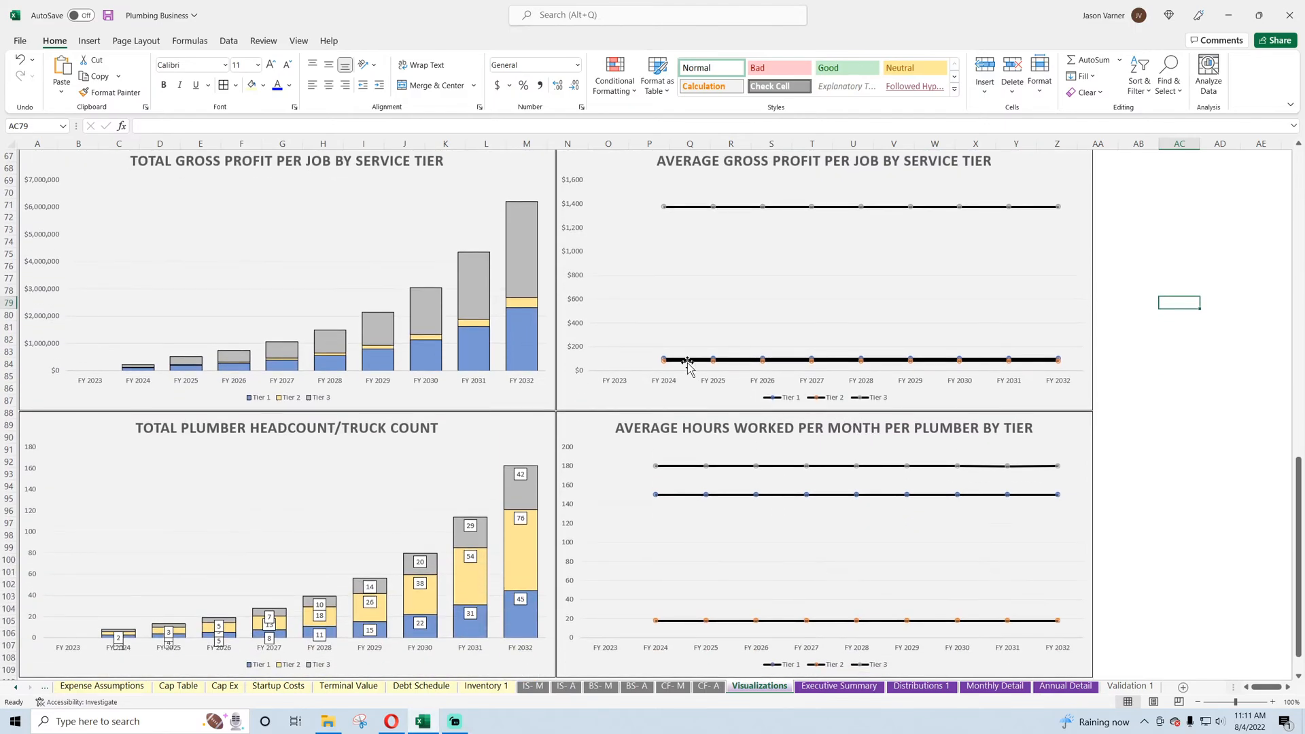
pyautogui.scroll(-4, 690, 367)
pyautogui.scroll(2, 685, 476)
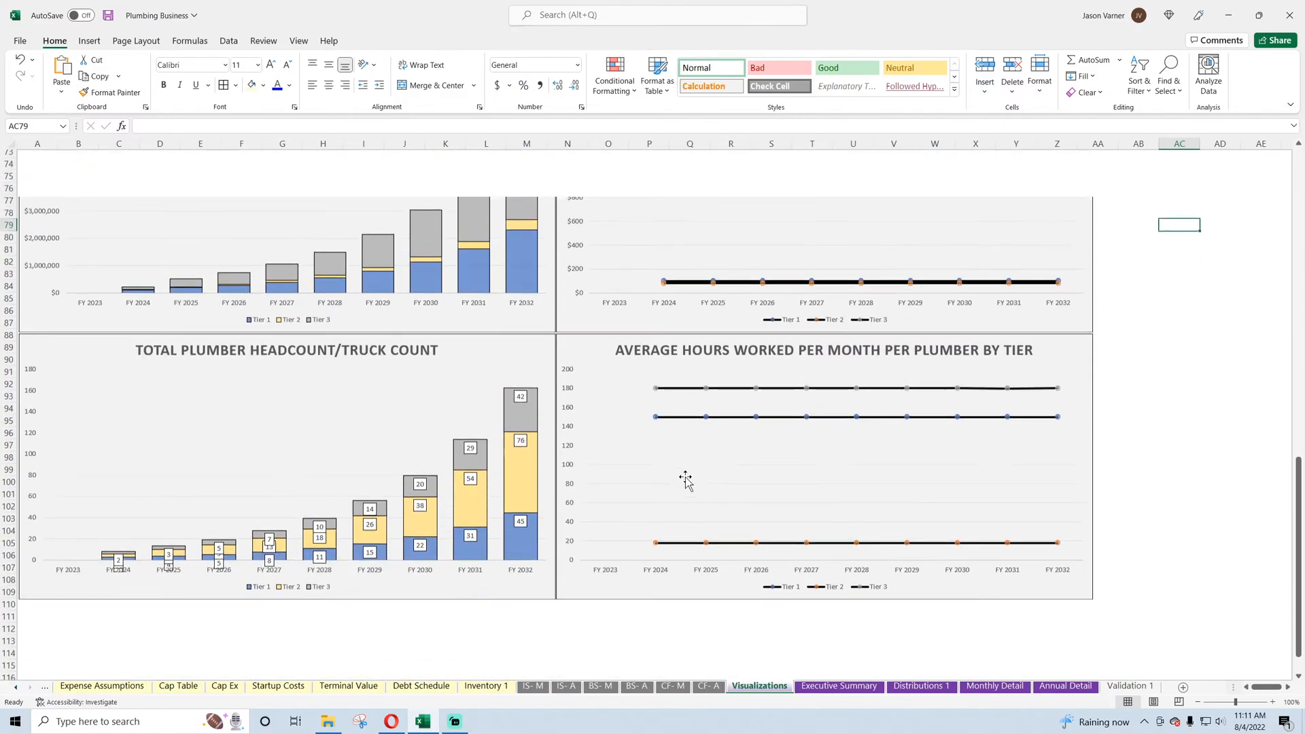
pyautogui.scroll(9, 685, 479)
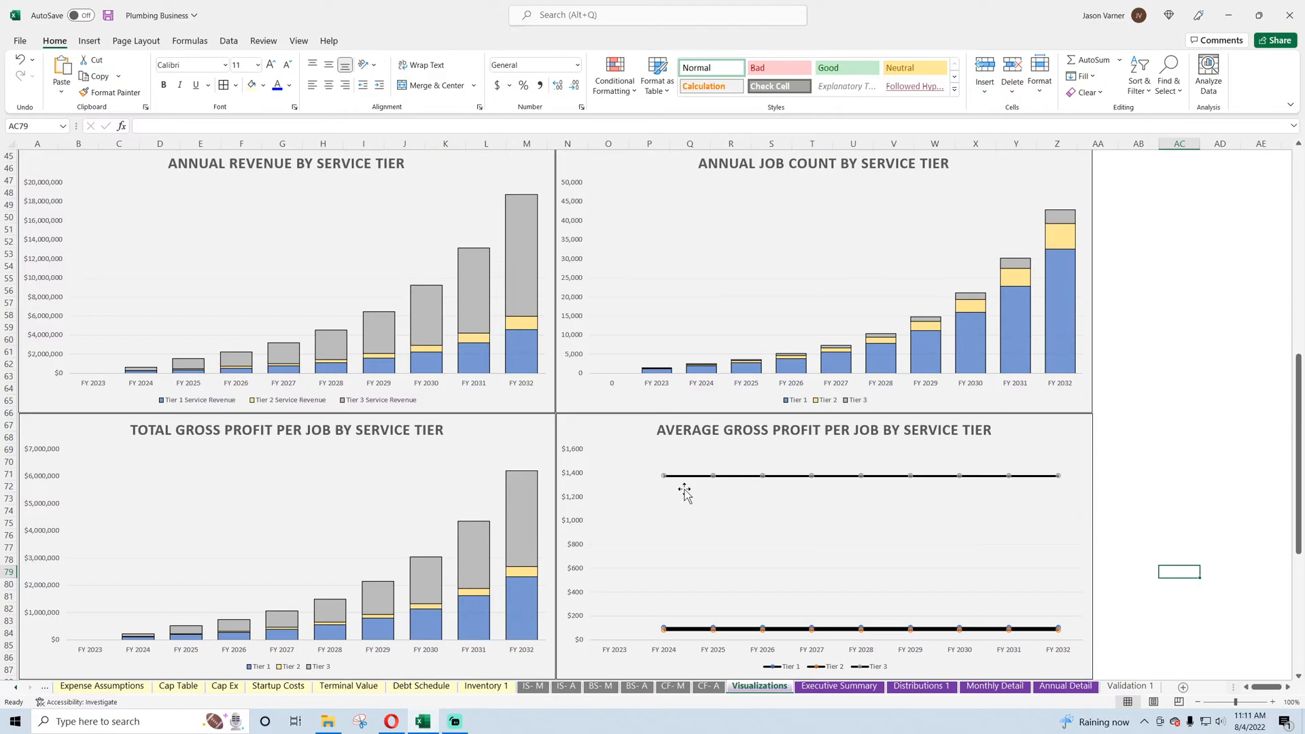
pyautogui.scroll(15, 684, 491)
pyautogui.scroll(-20, 686, 495)
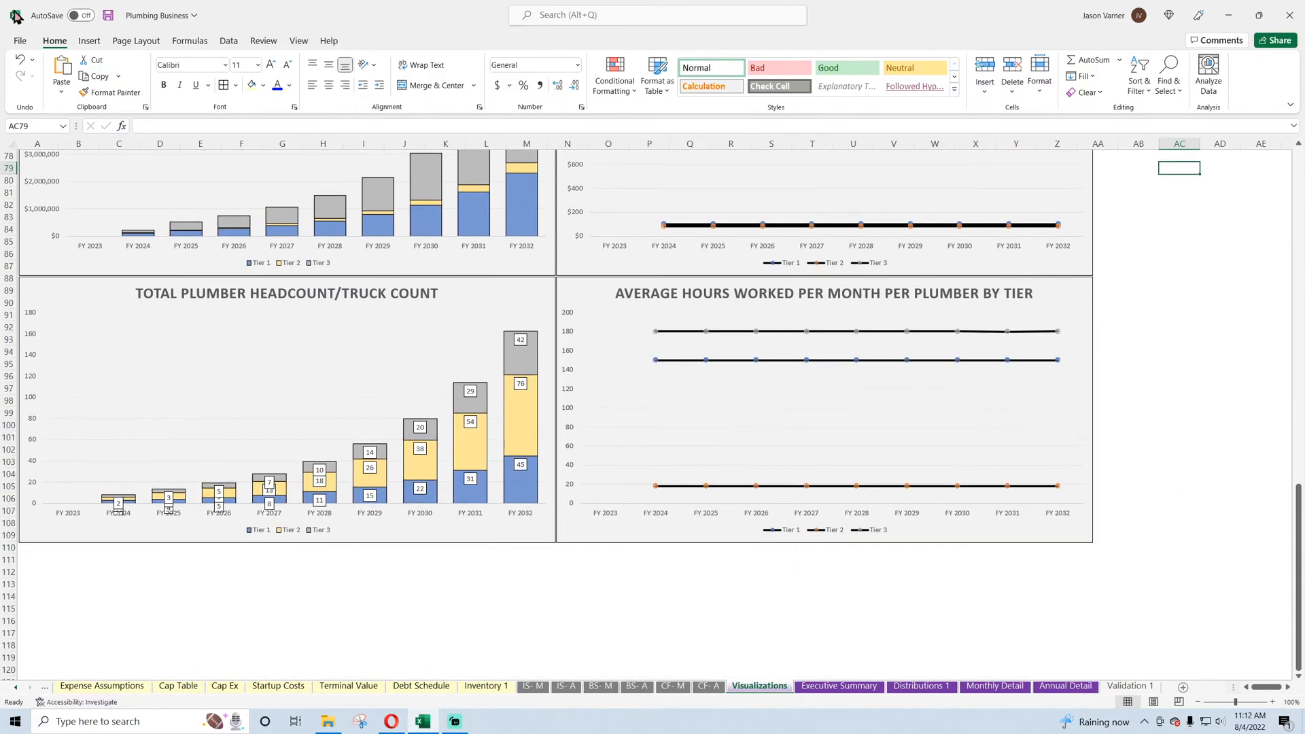
pyautogui.scroll(20, 175, 268)
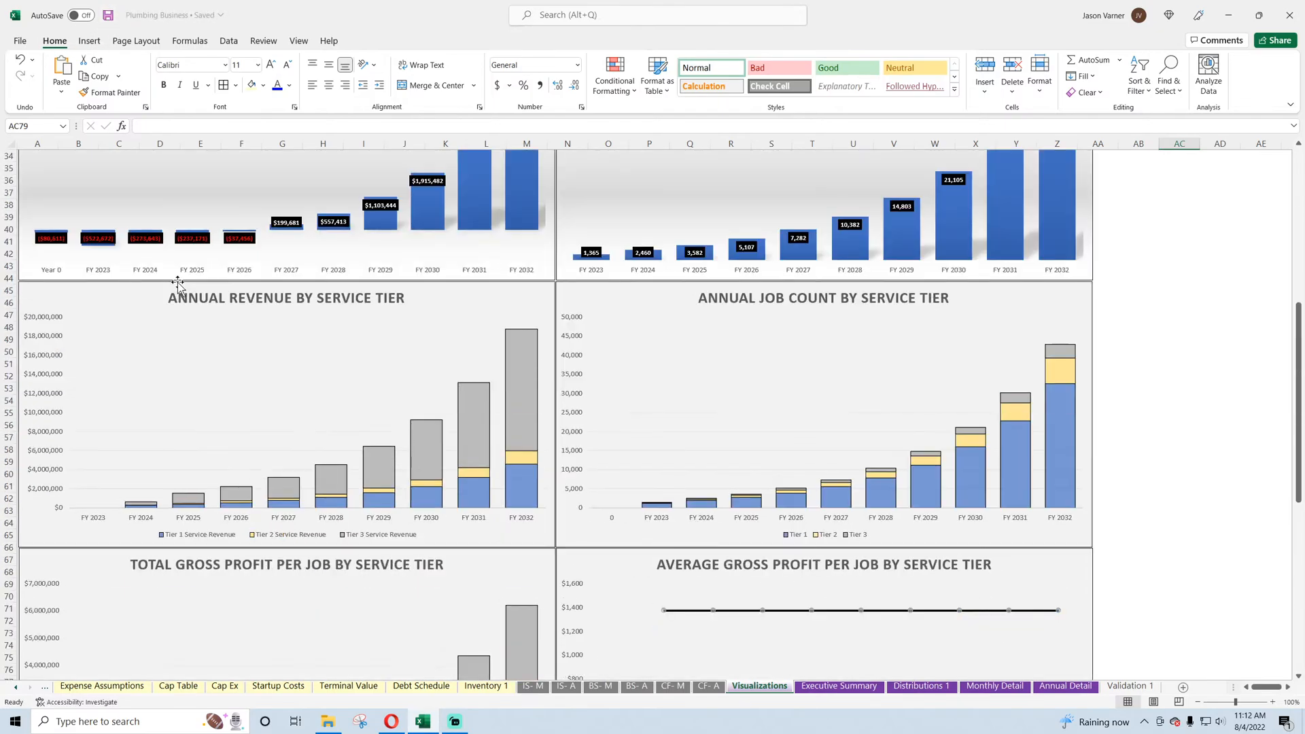
# - Examine the Annual Detail sheet's activity, expense and gross profit rows for further metrics to chart
pyautogui.click(1062, 687)
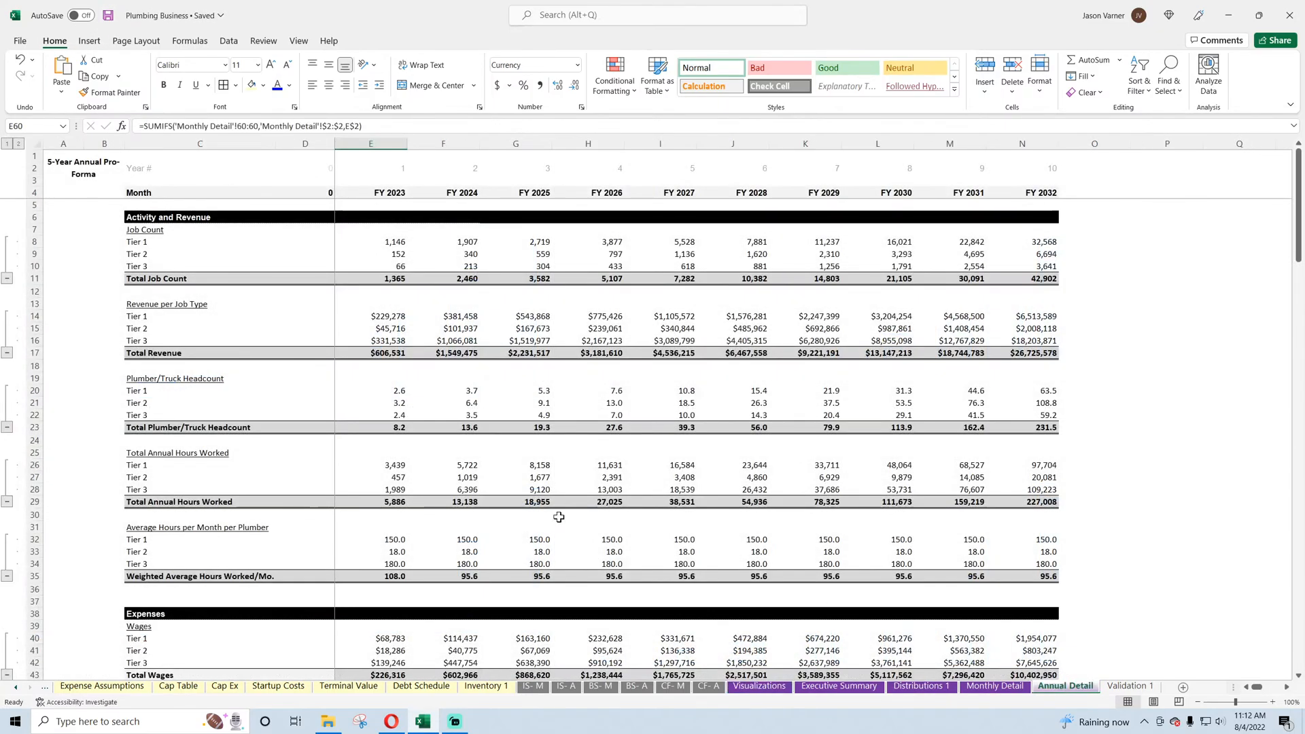
pyautogui.scroll(-11, 316, 452)
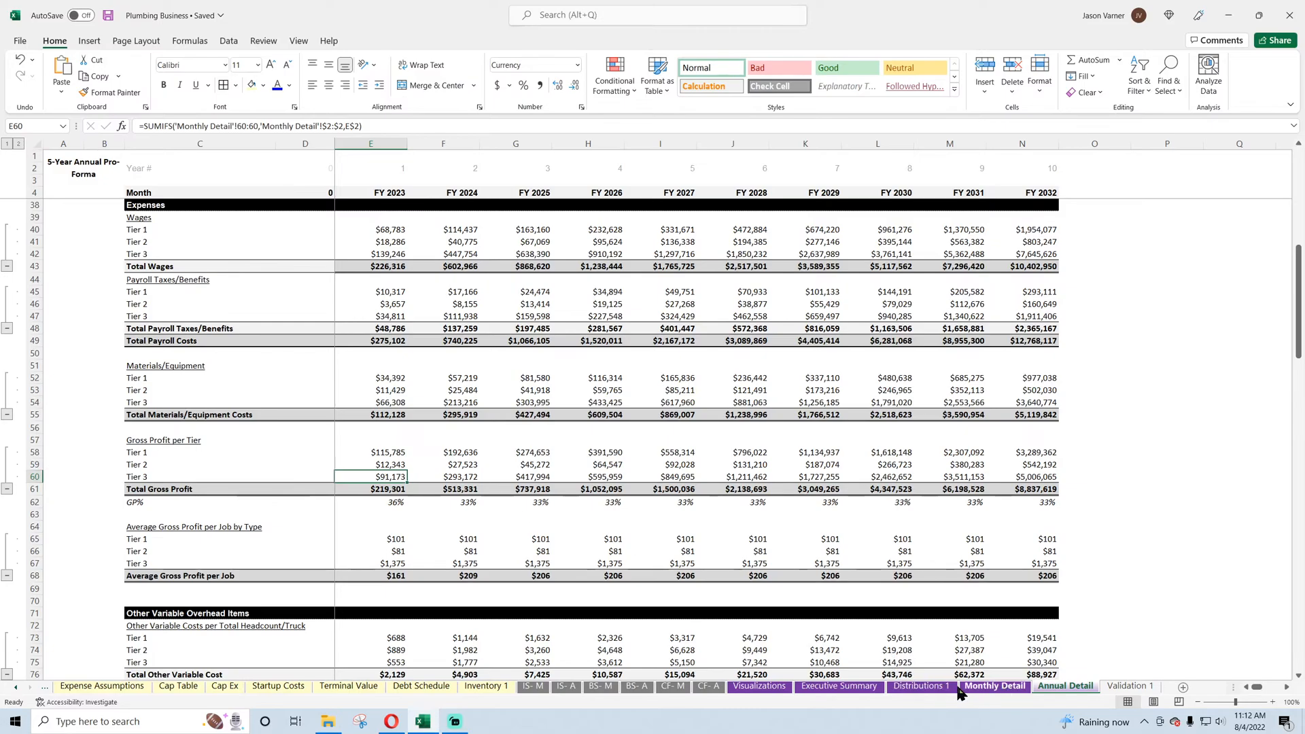
pyautogui.click(827, 691)
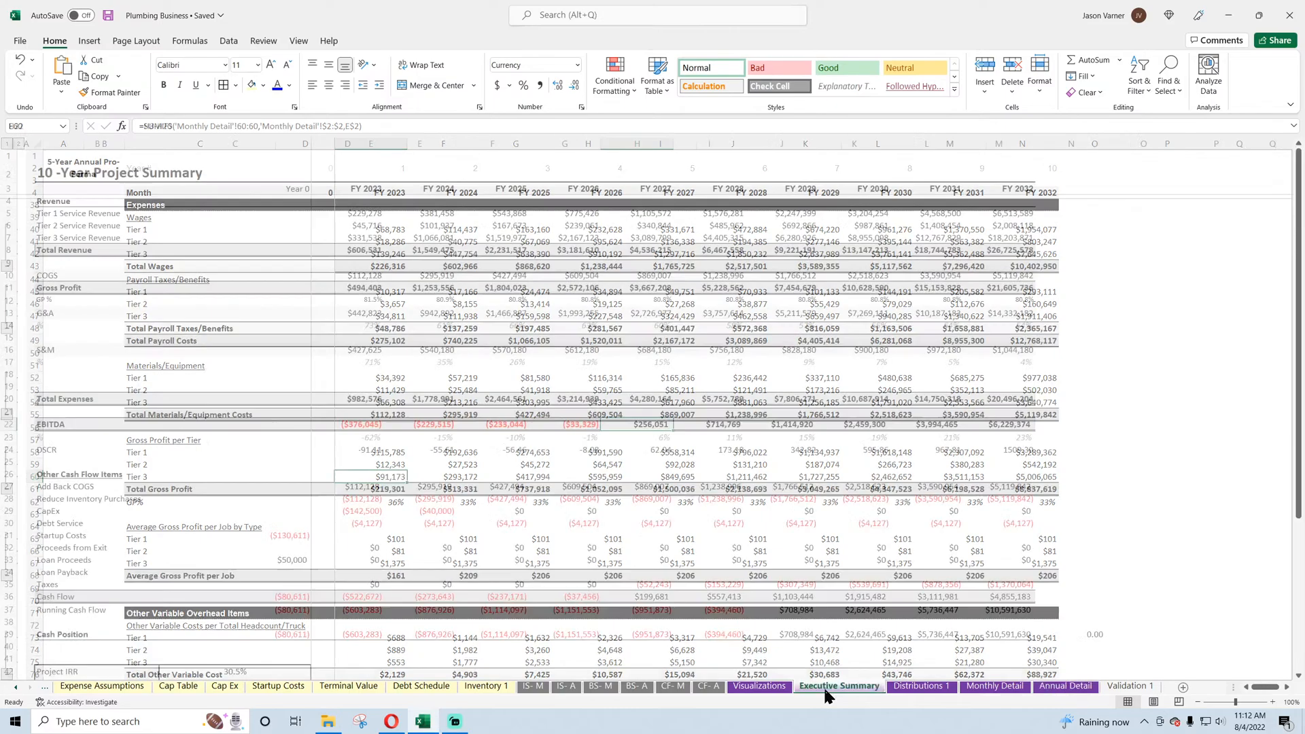
# - Copy the Annual Revenue by Service Tier chart on the Visualizations sheet and place the copy directly below the plumber headcount chart, from row 110
pyautogui.click(764, 688)
pyautogui.scroll(-14, 508, 451)
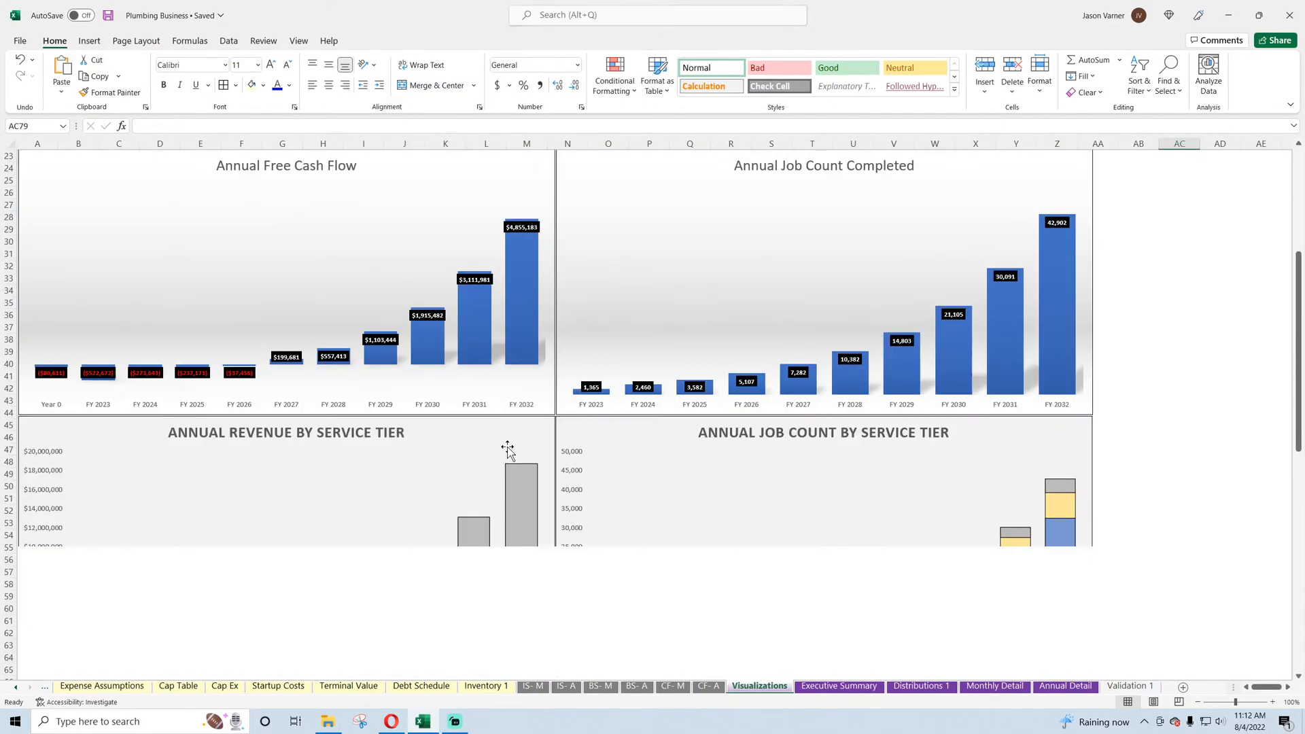
pyautogui.scroll(3, 507, 447)
pyautogui.click(435, 299)
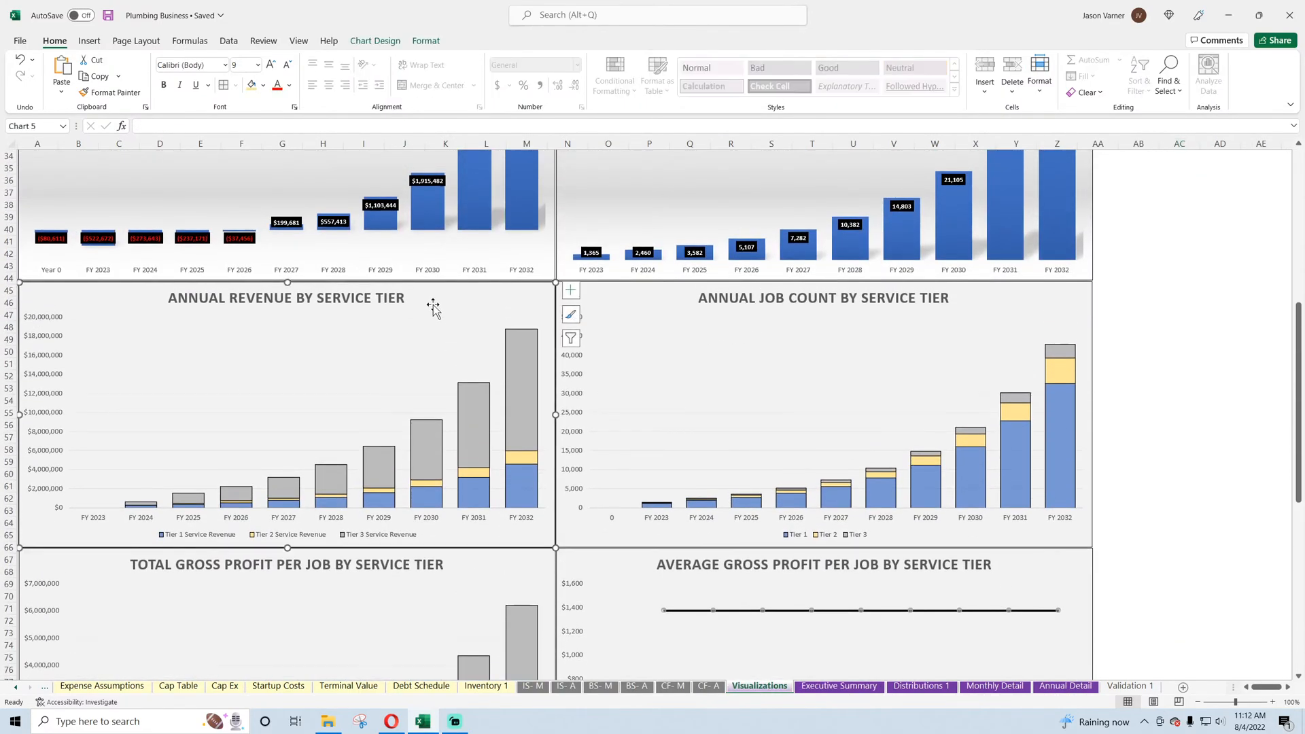
pyautogui.rightClick(441, 293)
pyautogui.click(476, 347)
pyautogui.scroll(-20, 418, 448)
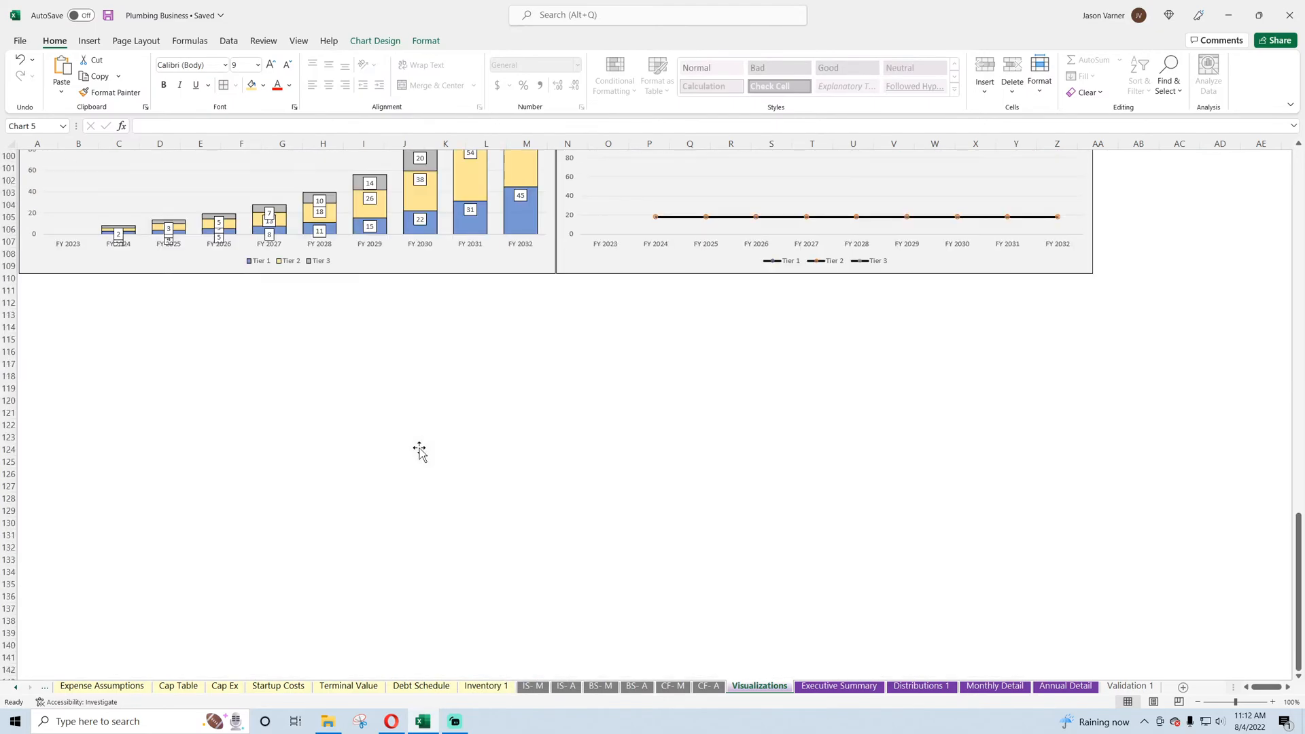
pyautogui.rightClick(367, 388)
pyautogui.click(414, 97)
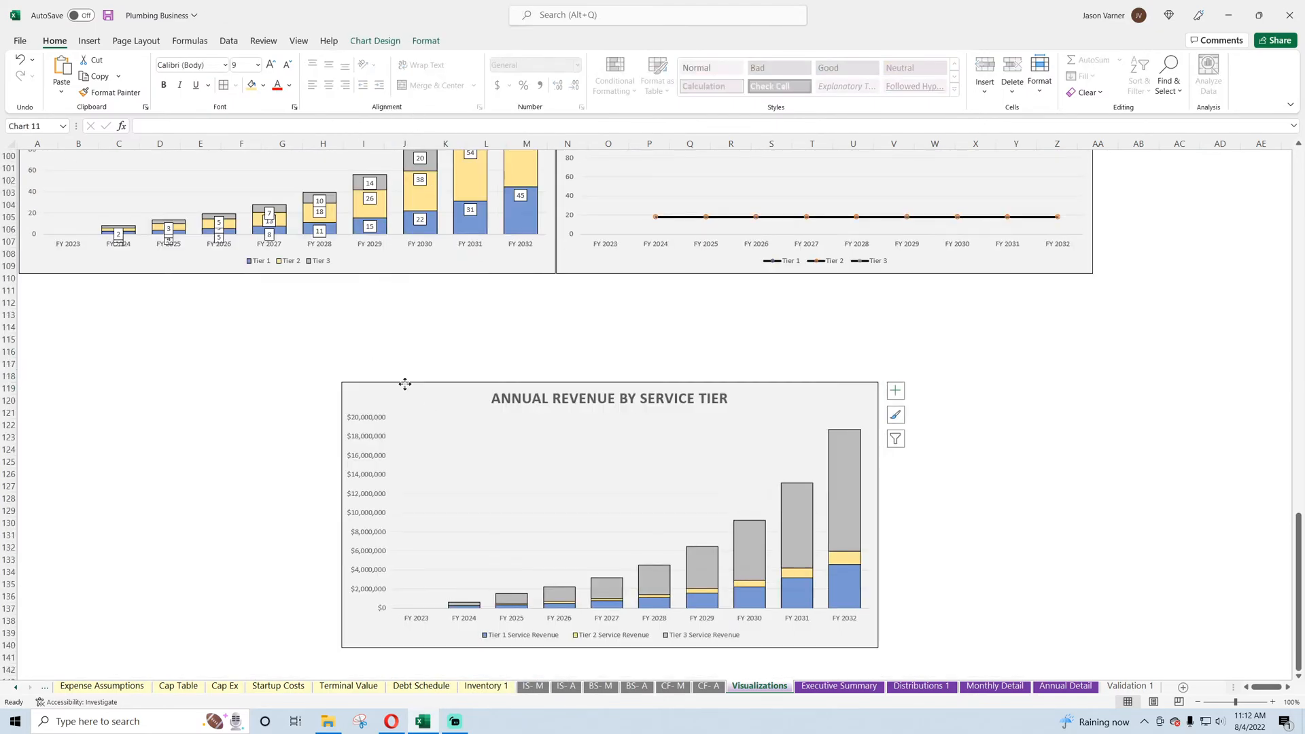
pyautogui.moveTo(405, 382); pyautogui.dragTo(102, 285)
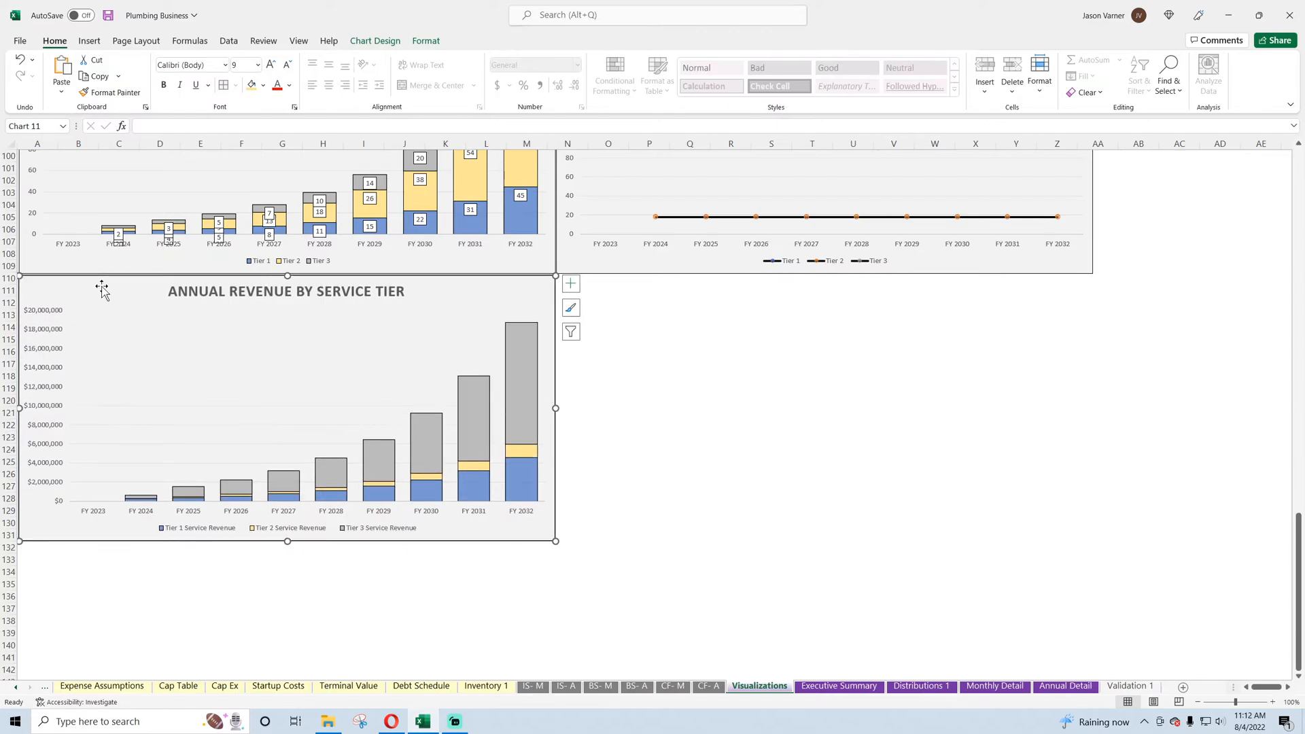
pyautogui.rightClick(318, 379)
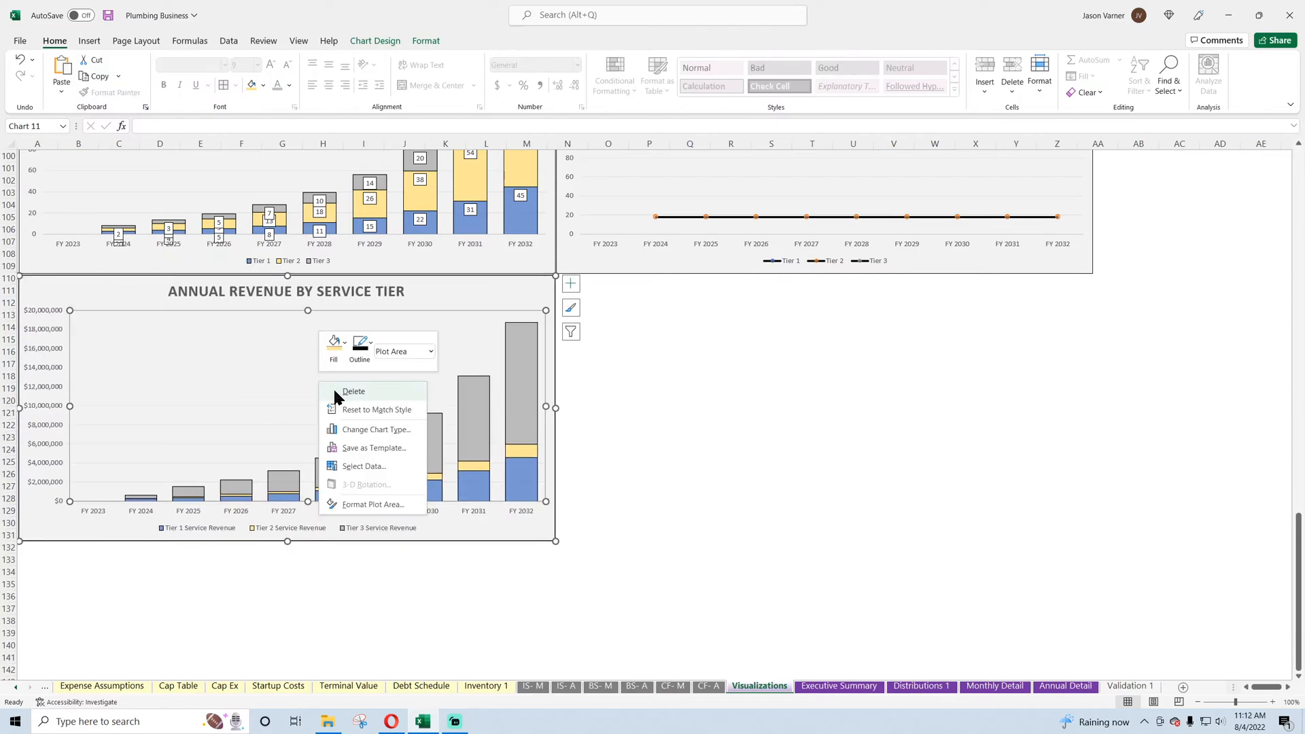
pyautogui.click(373, 428)
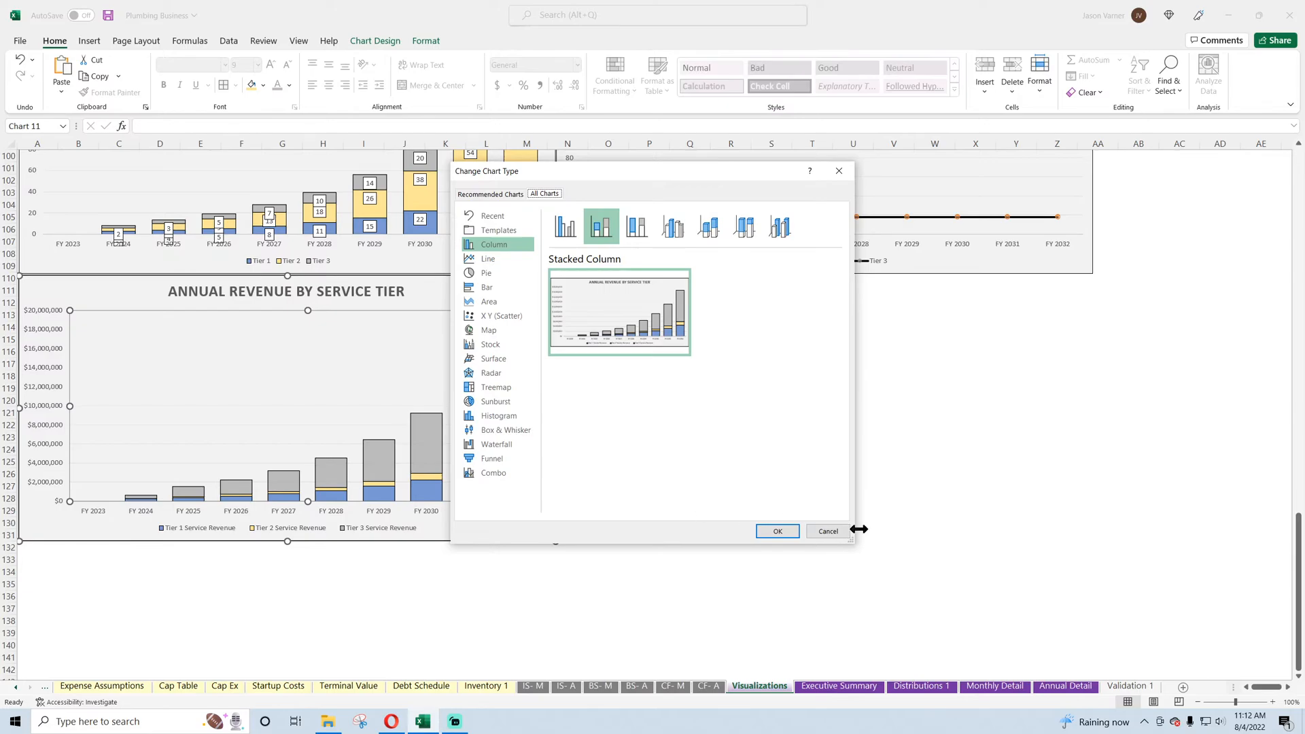
pyautogui.click(778, 531)
pyautogui.rightClick(338, 378)
pyautogui.click(384, 446)
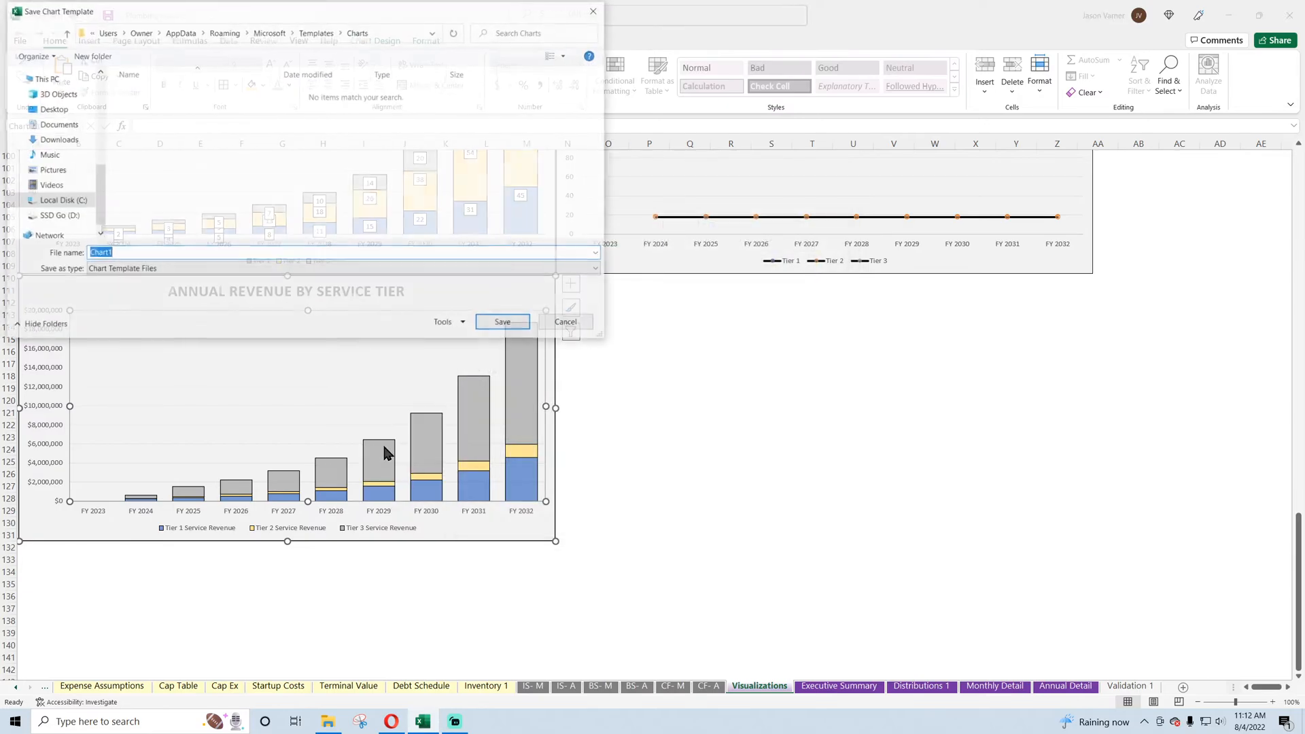
pyautogui.click(564, 324)
# - Remove the Tier 1, Tier 2 and Tier 3 service revenue series from the copied chart's data source
pyautogui.rightClick(378, 361)
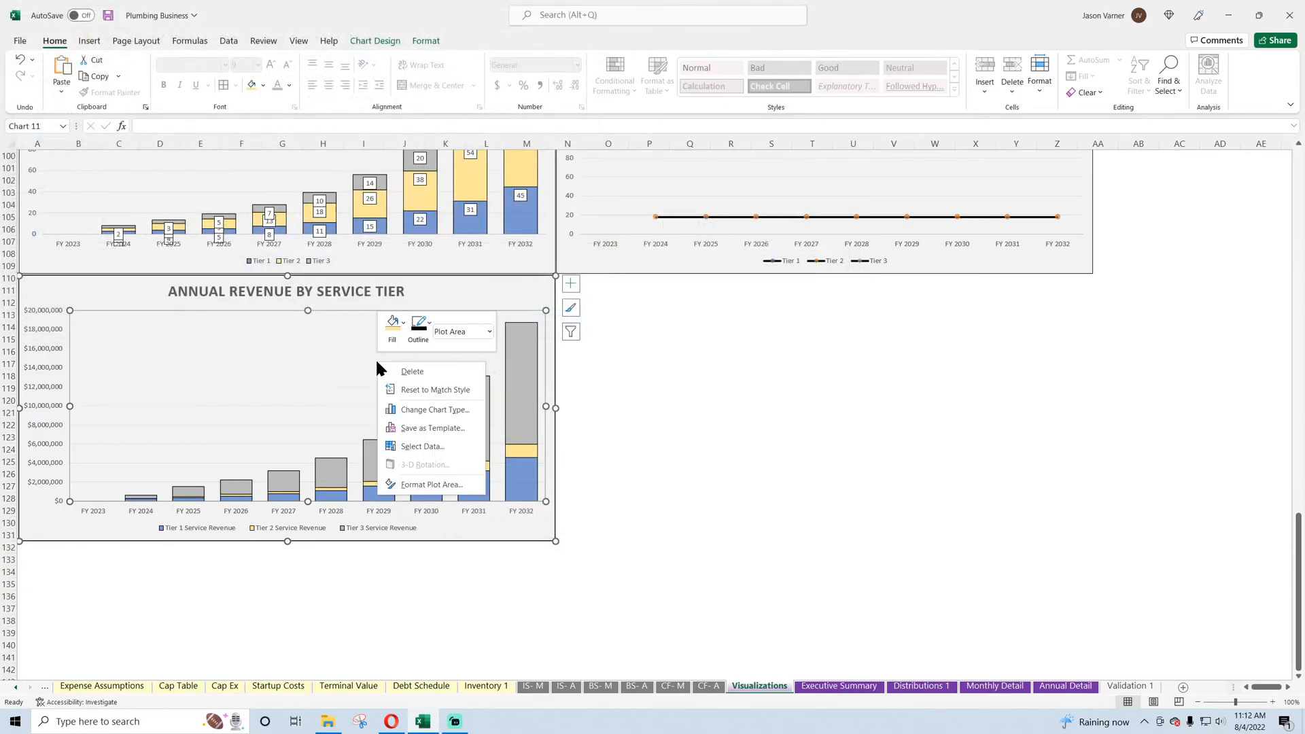
pyautogui.click(422, 447)
pyautogui.click(965, 310)
pyautogui.click(965, 310)
pyautogui.click(965, 309)
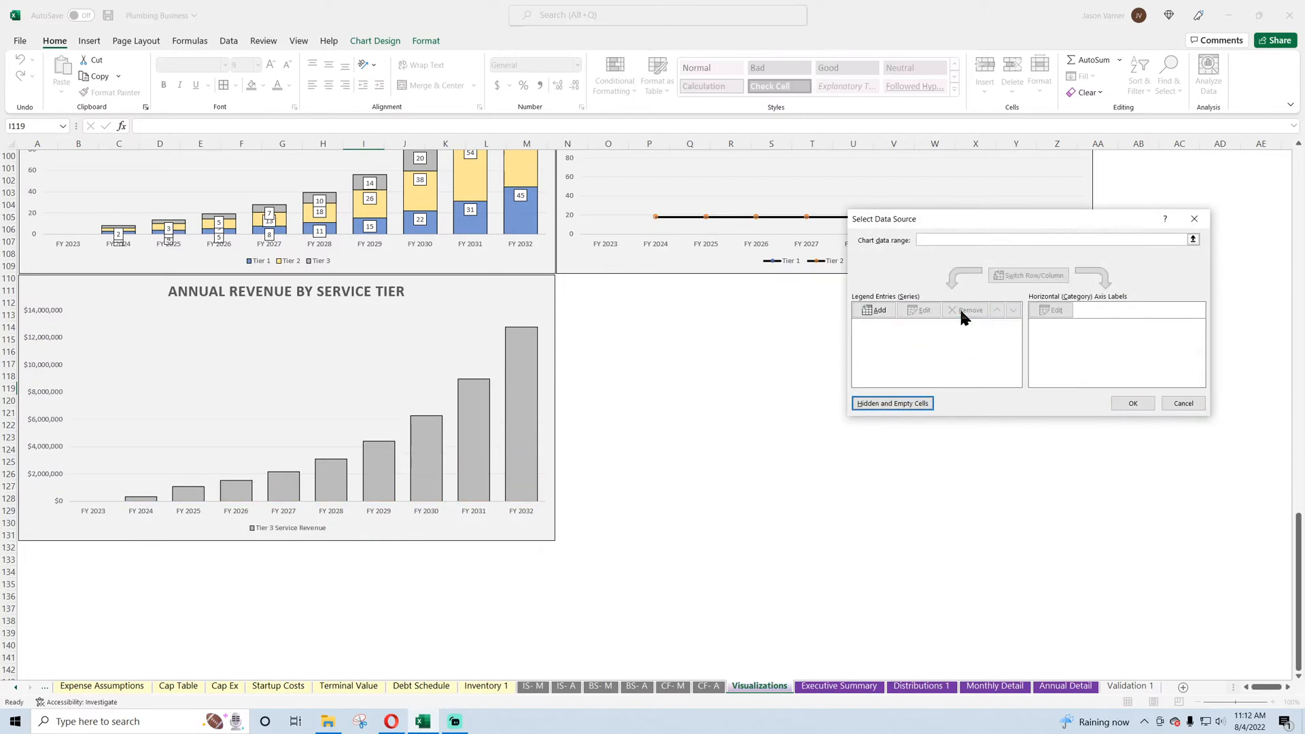
# - Set the copied chart's data range to the average wages per truck/plumber rows, C189:DT192 on the Monthly Detail sheet
pyautogui.click(948, 239)
pyautogui.click(1064, 685)
pyautogui.scroll(-11, 265, 465)
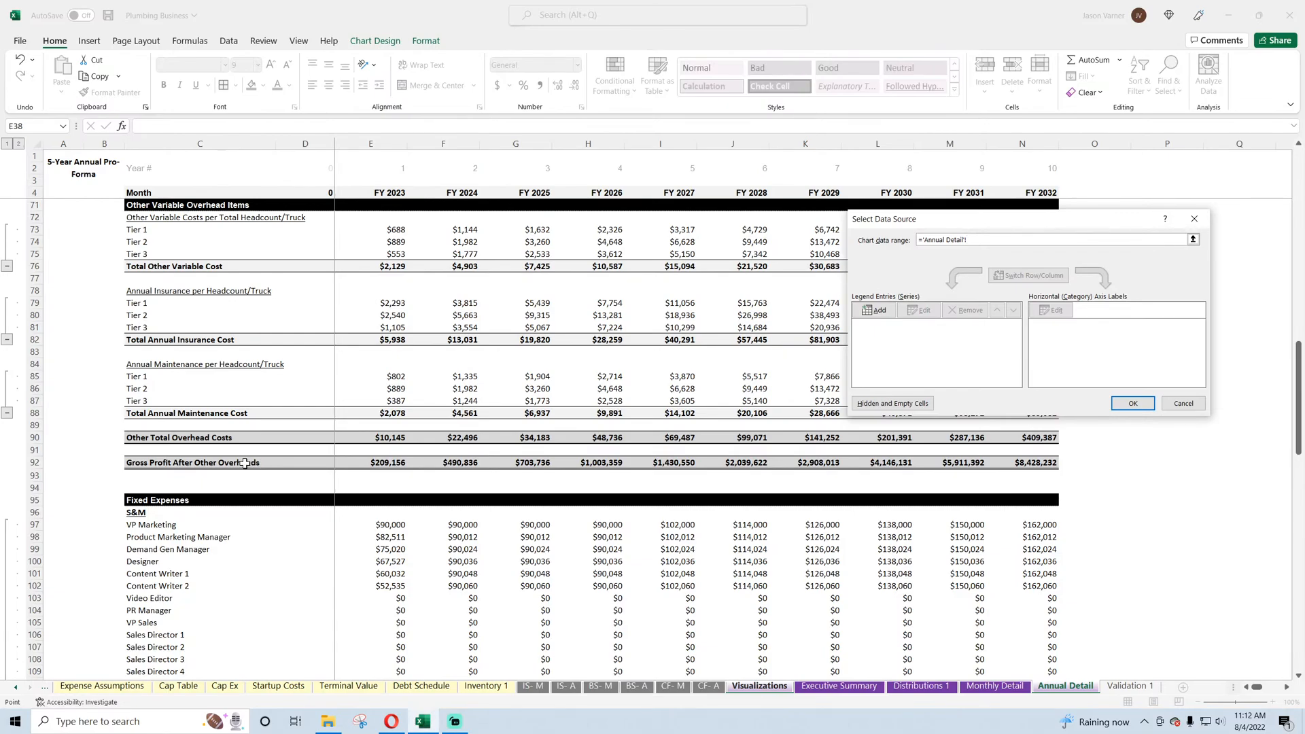
pyautogui.scroll(11, 244, 463)
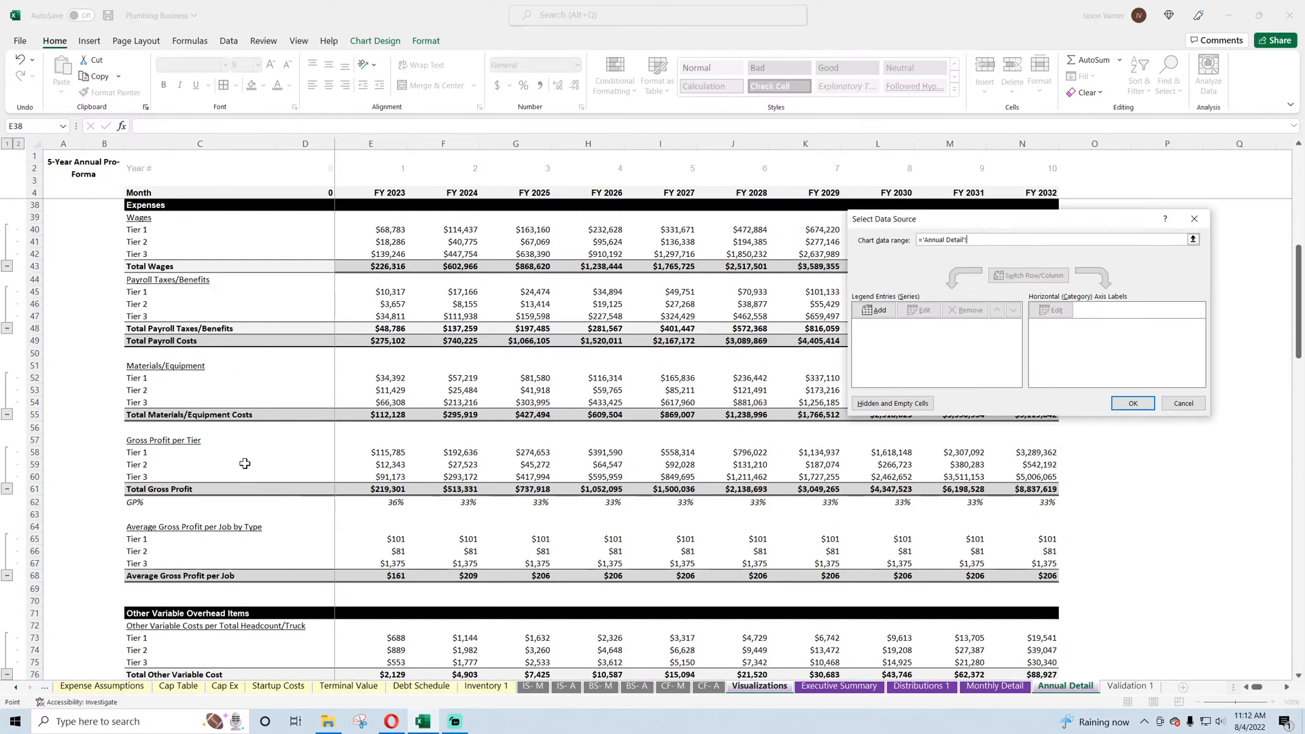
pyautogui.scroll(4, 244, 463)
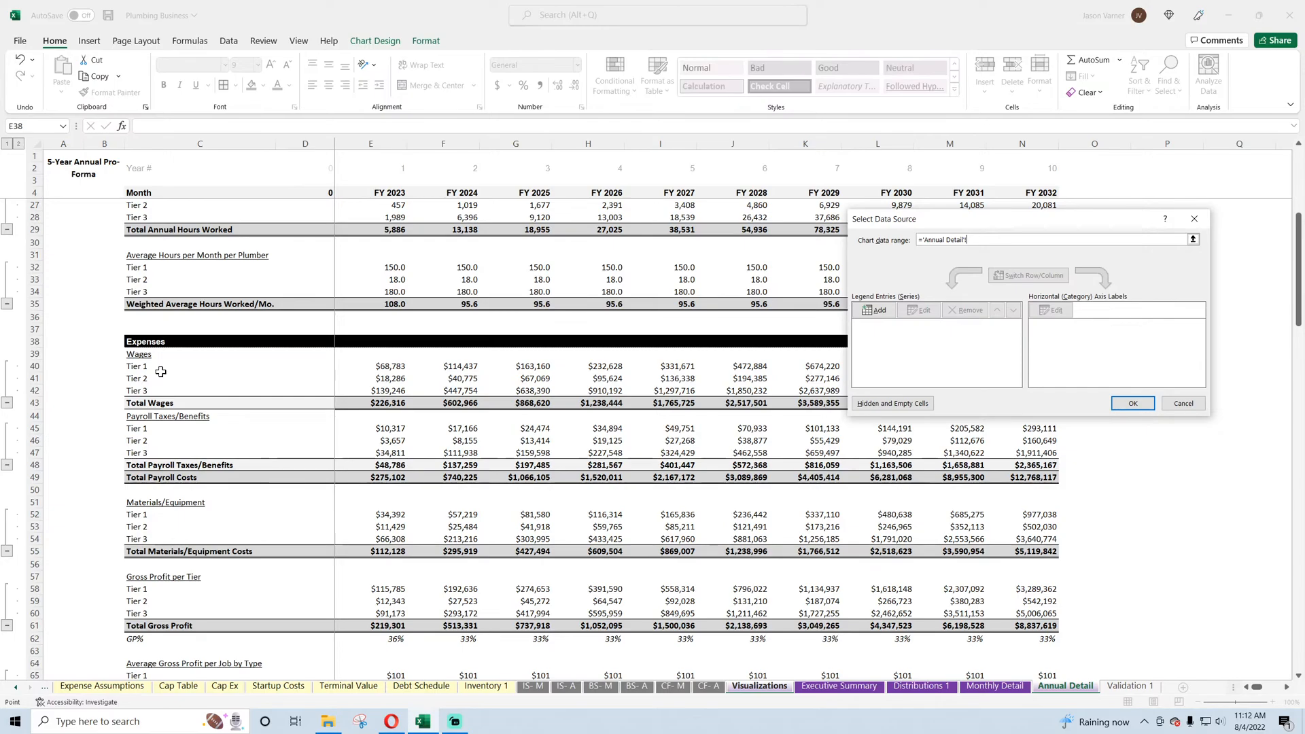
pyautogui.scroll(-15, 211, 519)
pyautogui.scroll(-20, 212, 519)
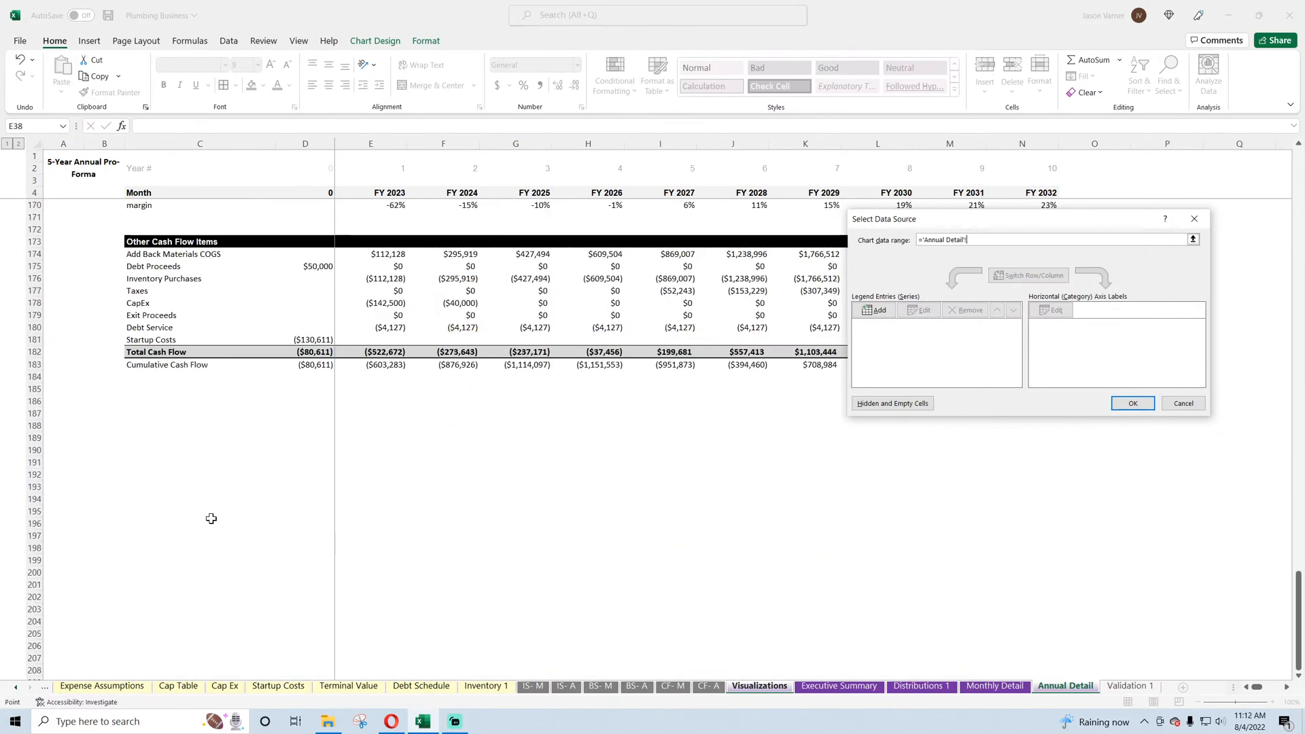
pyautogui.click(994, 686)
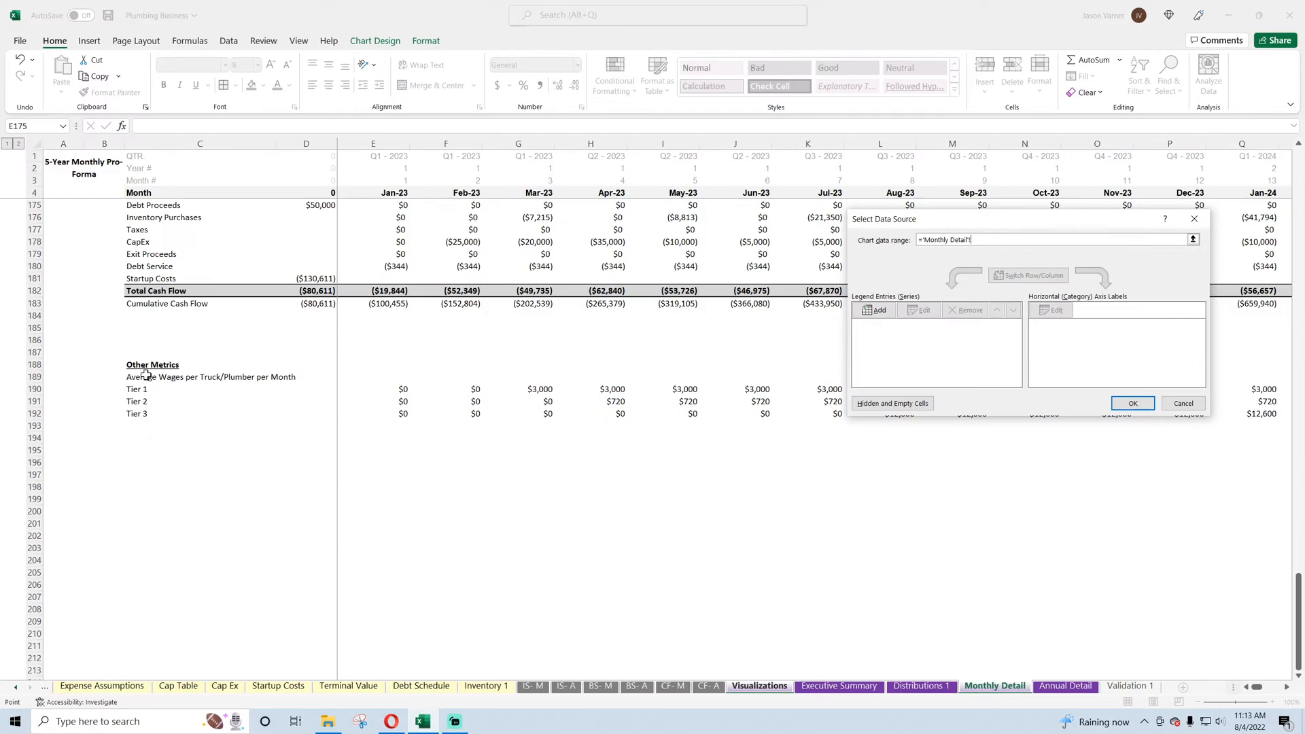
pyautogui.moveTo(139, 374); pyautogui.dragTo(1181, 415)
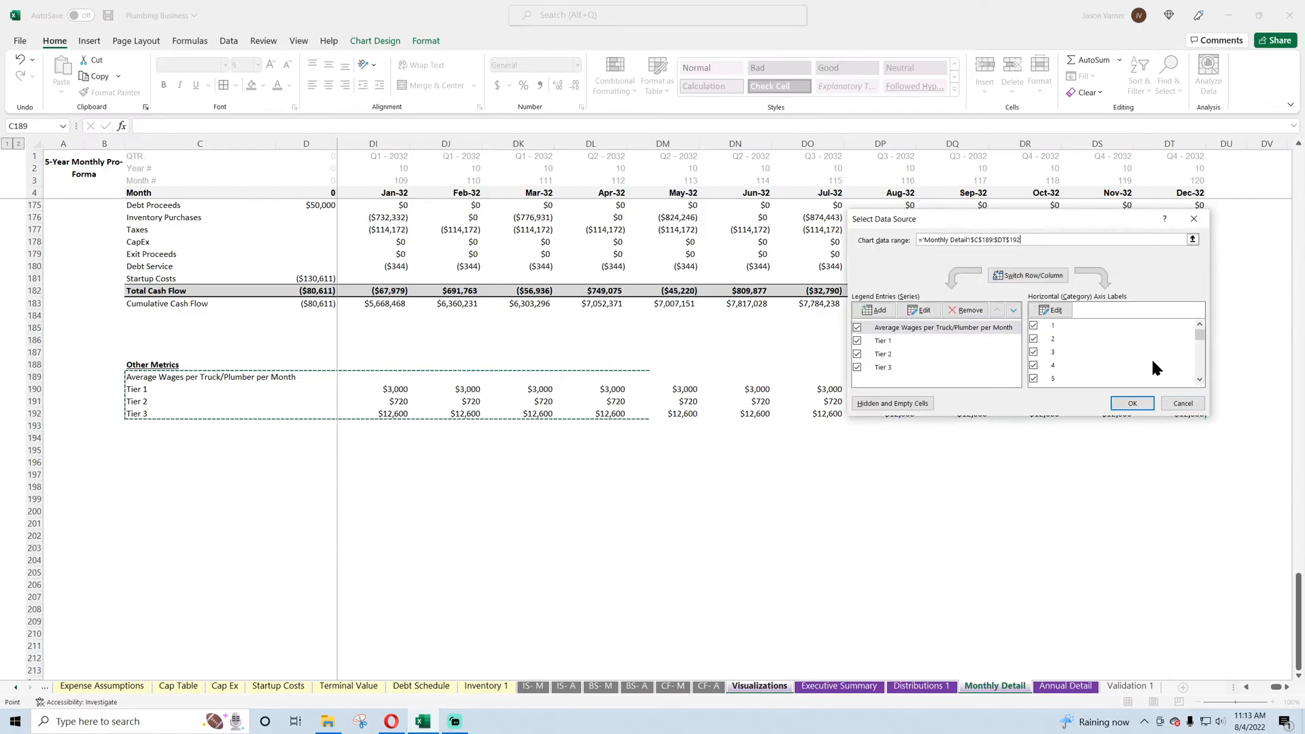
# - Set the copied chart's horizontal axis labels to the months in E4:DT4 of Monthly Detail and apply the data source
pyautogui.click(1057, 310)
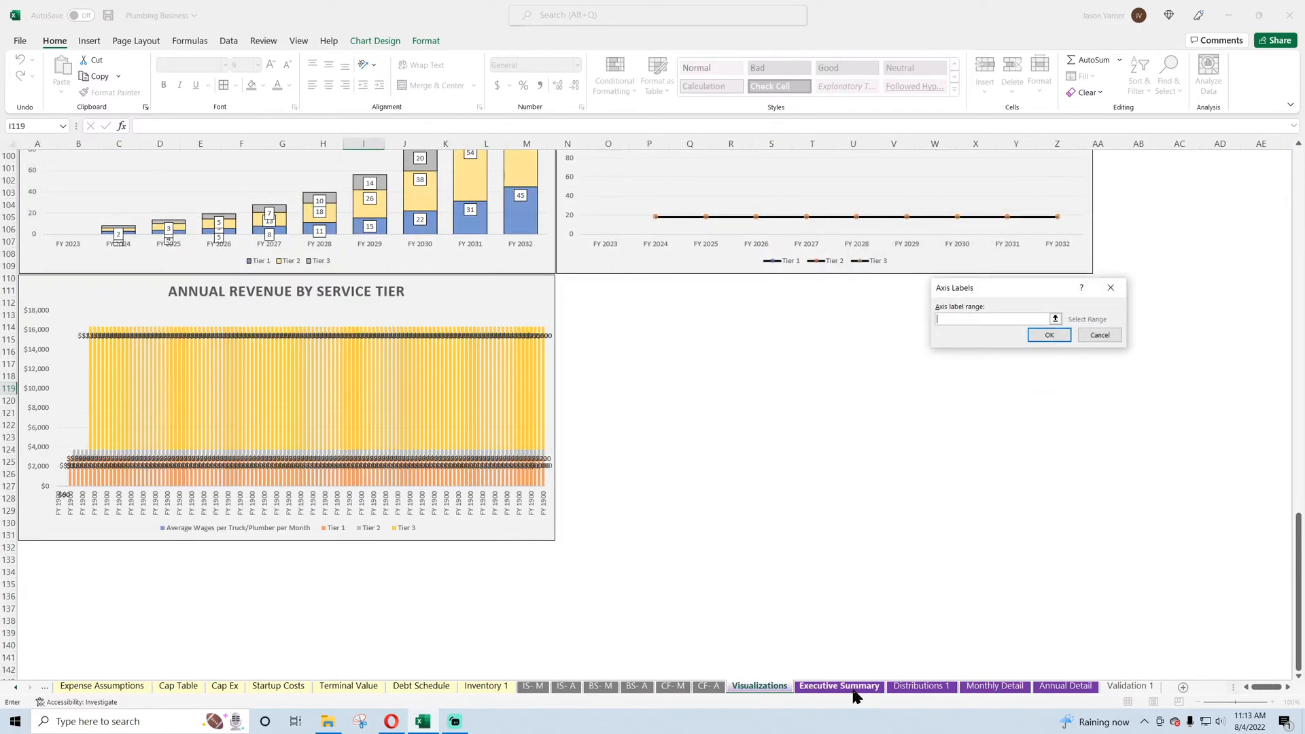
pyautogui.click(994, 686)
pyautogui.moveTo(1200, 193); pyautogui.dragTo(408, 194)
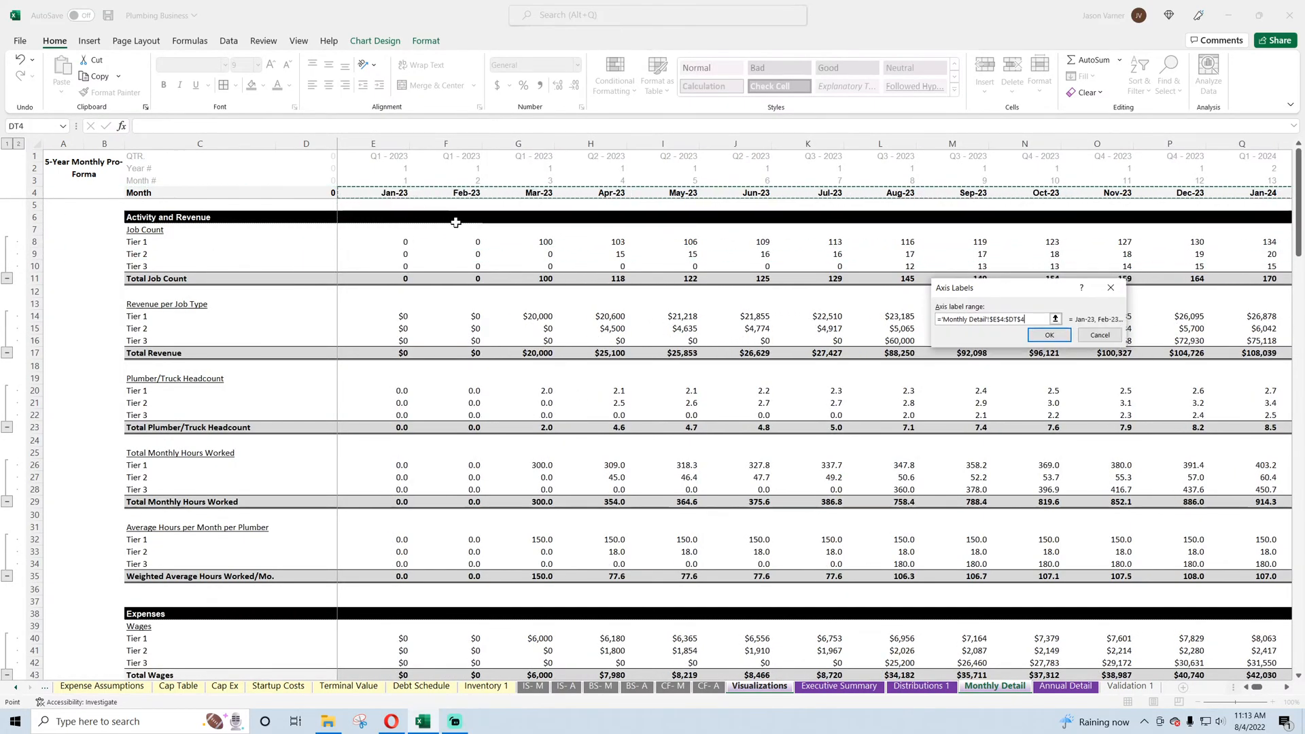
pyautogui.click(1049, 335)
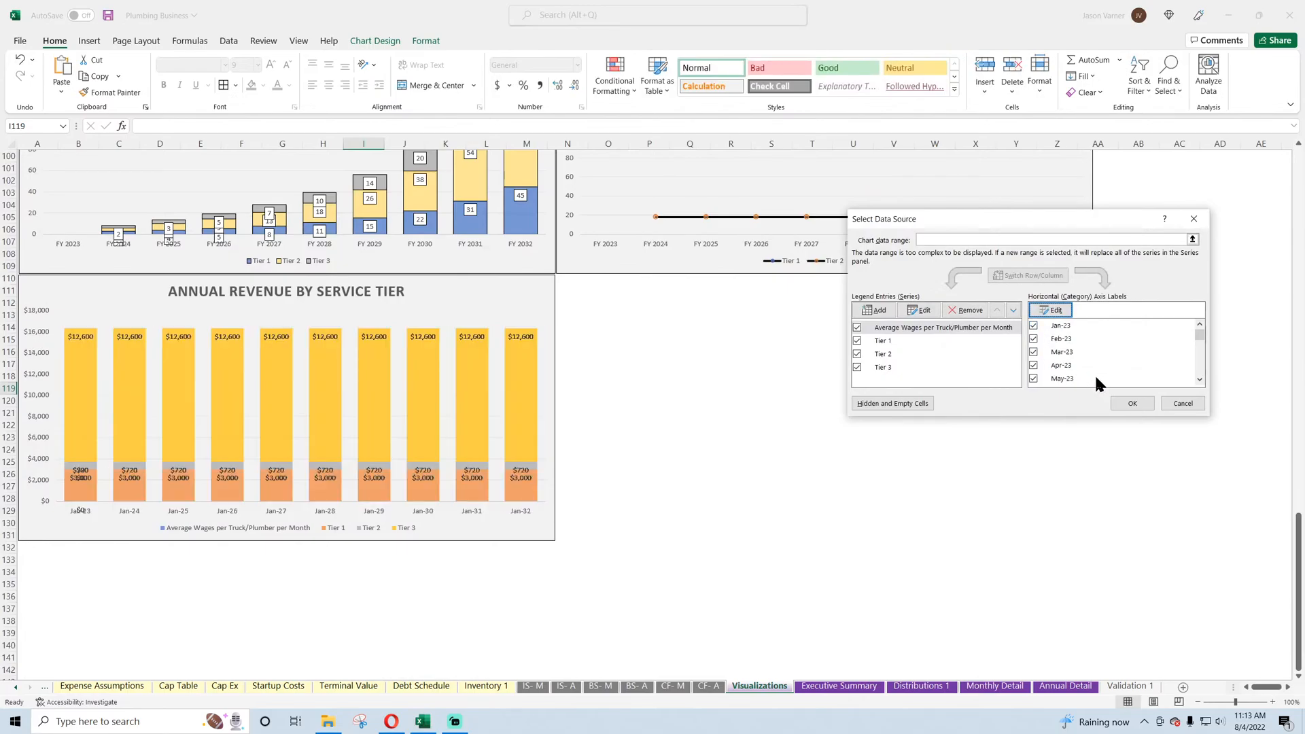
pyautogui.click(1132, 403)
# - Set the copied chart's horizontal axis to use months for its major units and base unit
pyautogui.rightClick(451, 519)
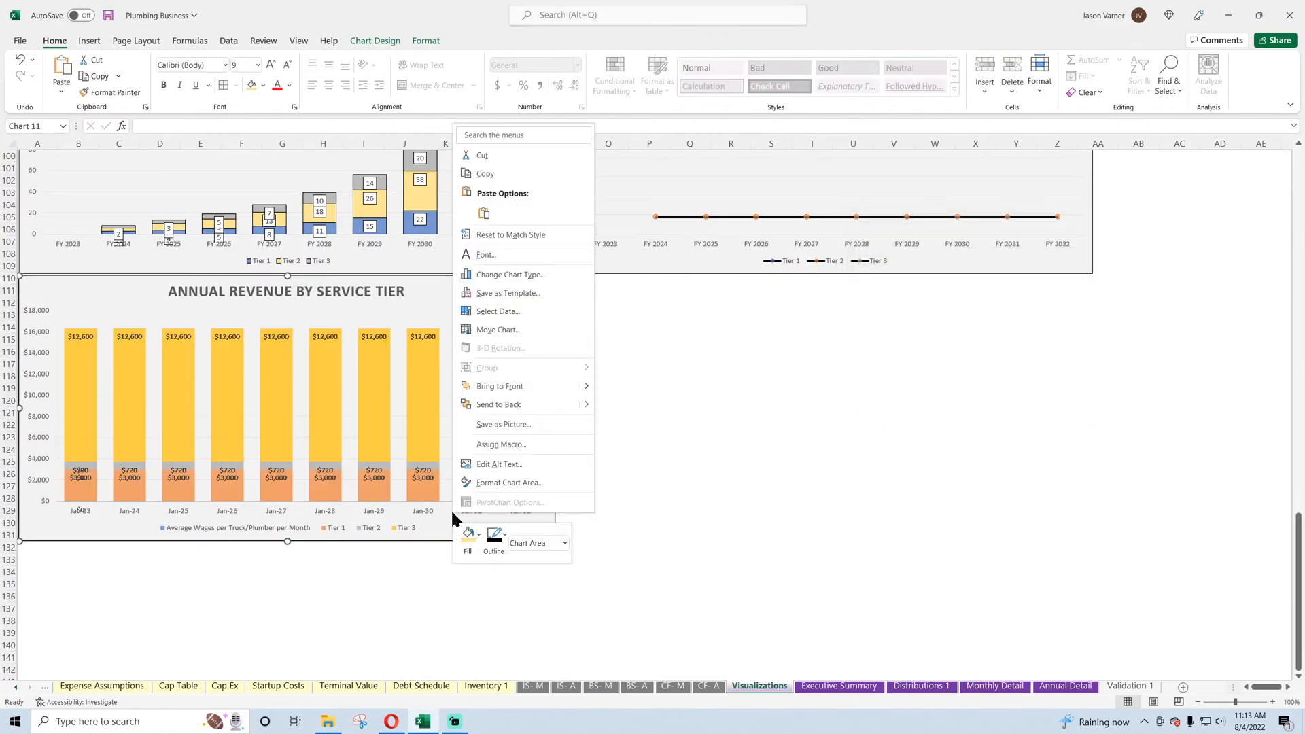
pyautogui.click(435, 511)
pyautogui.click(418, 510)
pyautogui.rightClick(419, 509)
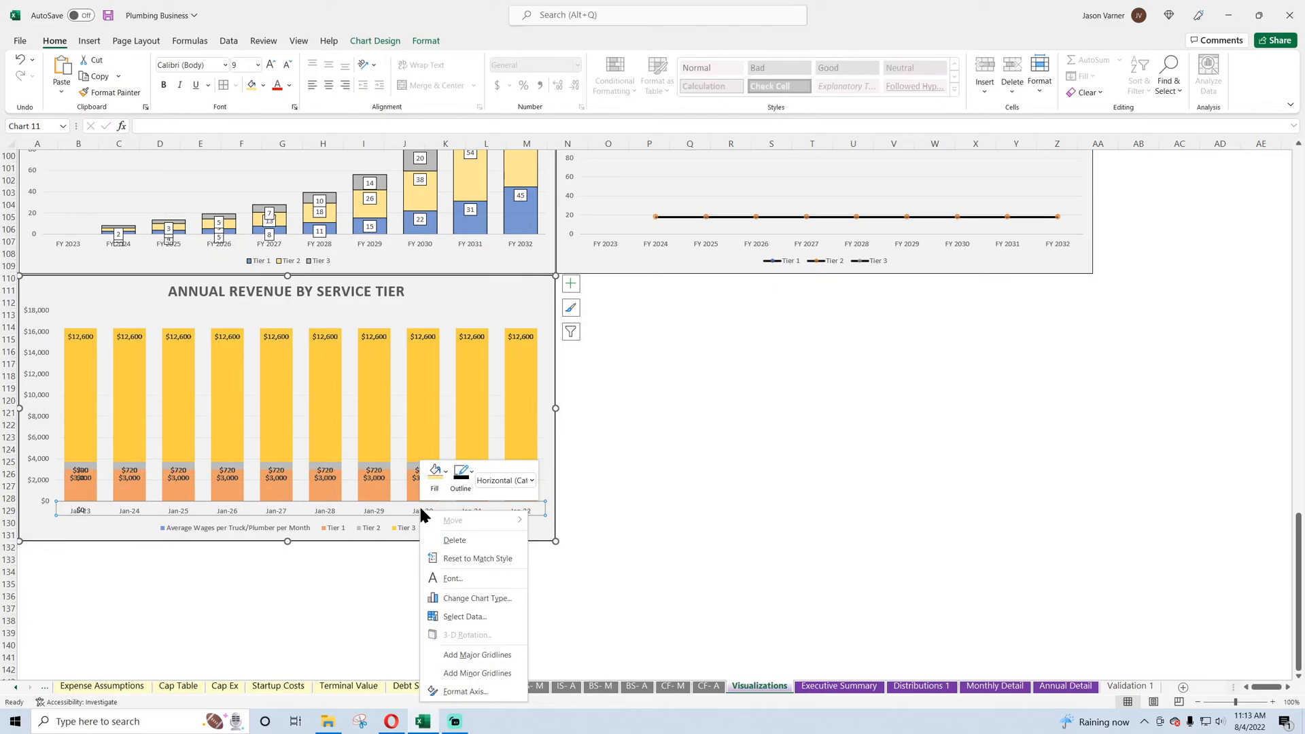
pyautogui.click(466, 691)
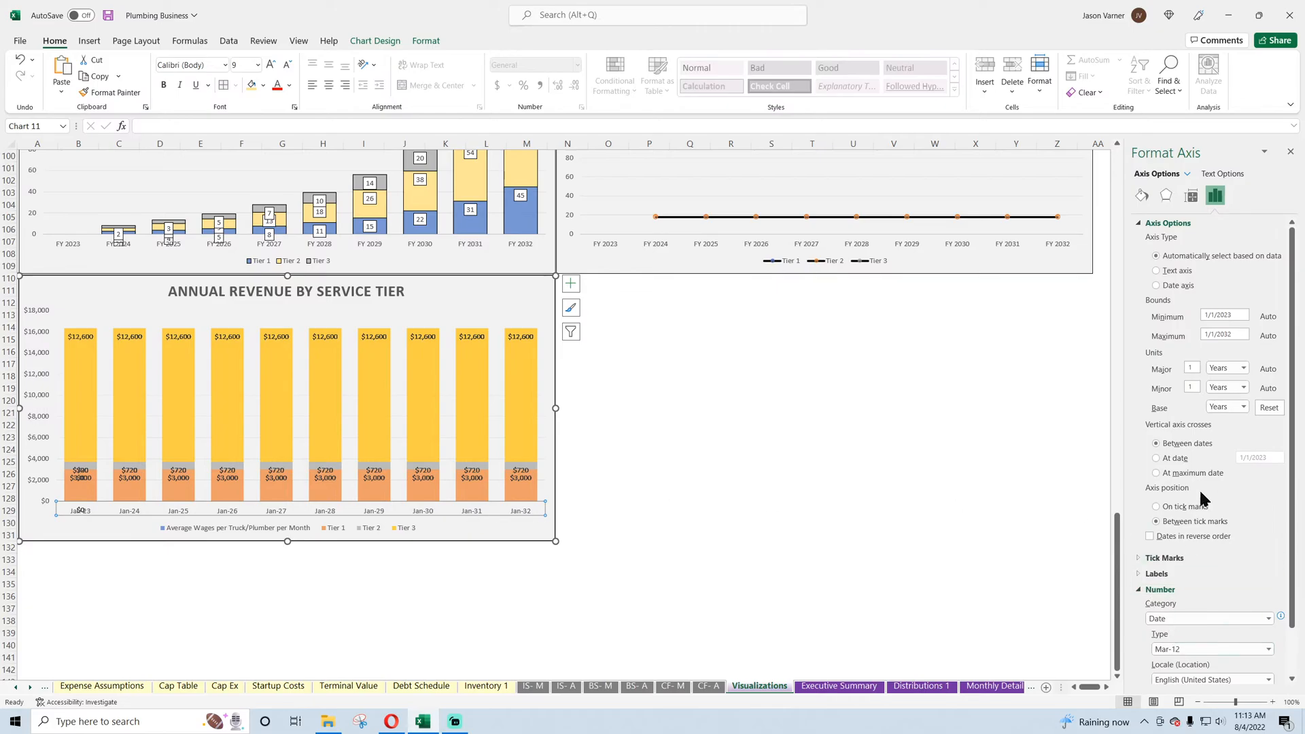
pyautogui.click(1229, 394)
pyautogui.click(1227, 408)
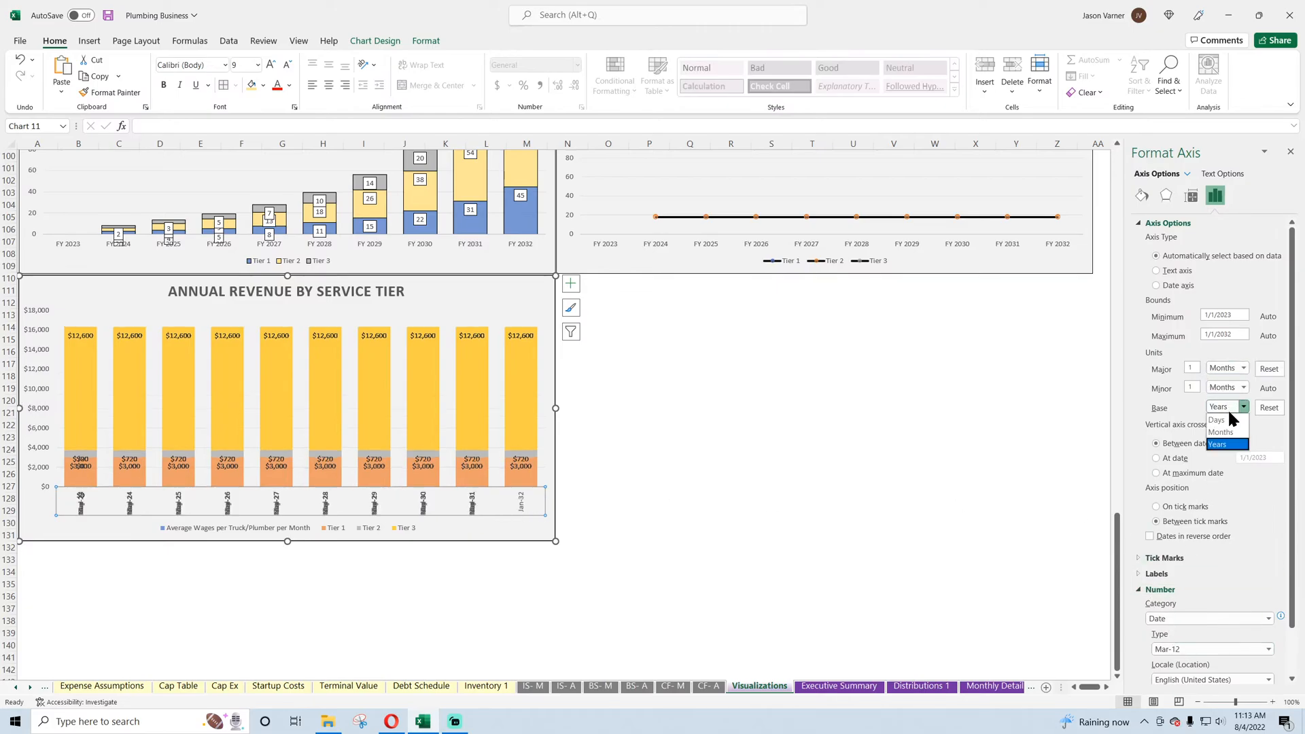
pyautogui.click(1226, 427)
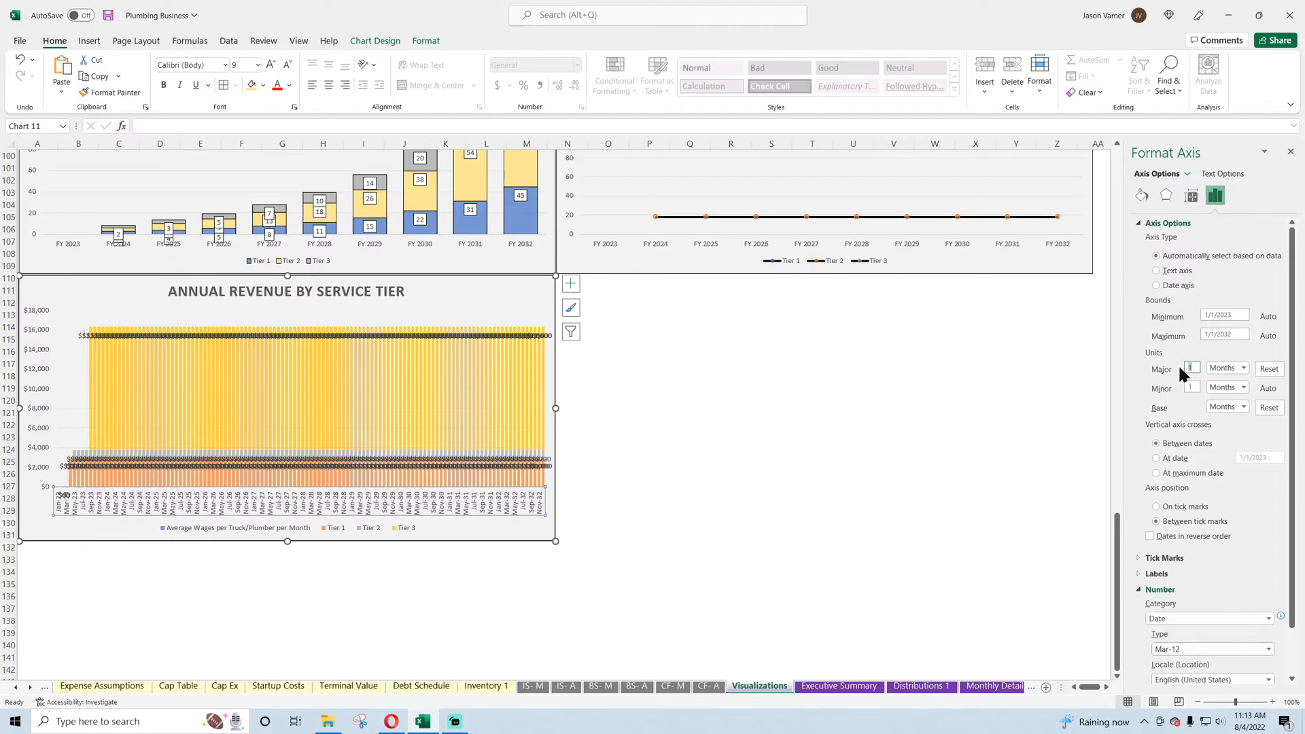
# - Set the horizontal axis's major and minor units to 2 months
pyautogui.write('2')
pyautogui.click(1183, 387)
pyautogui.write('2')
# - Change the copied chart's type from stacked column to a plain Line chart
pyautogui.rightClick(394, 315)
pyautogui.click(437, 366)
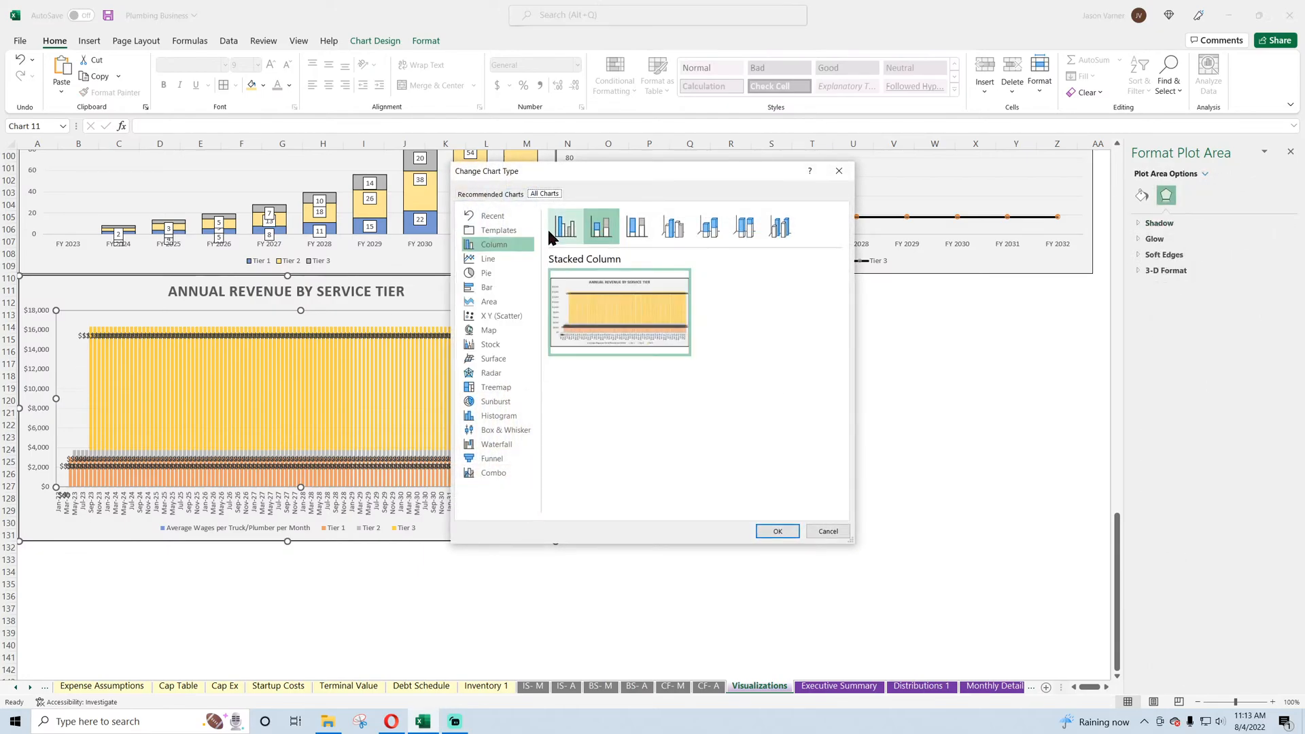
pyautogui.click(494, 259)
pyautogui.click(673, 226)
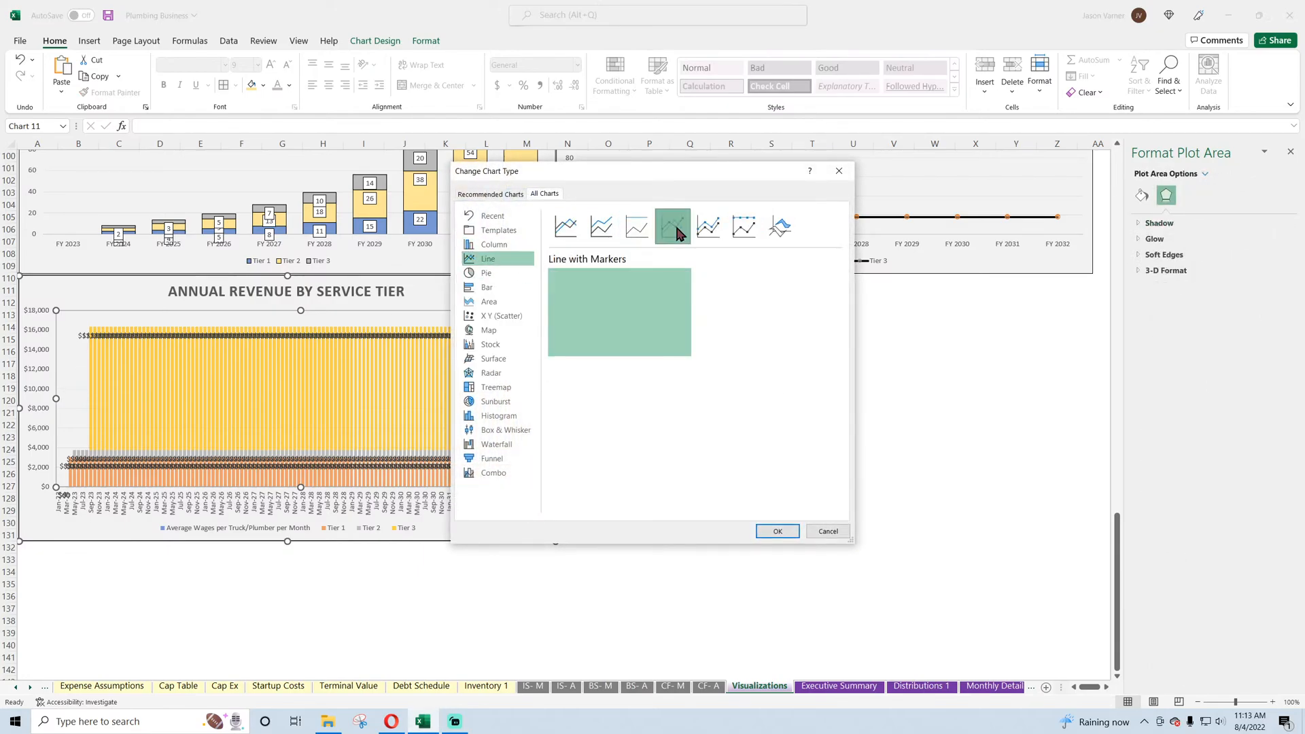
pyautogui.click(566, 226)
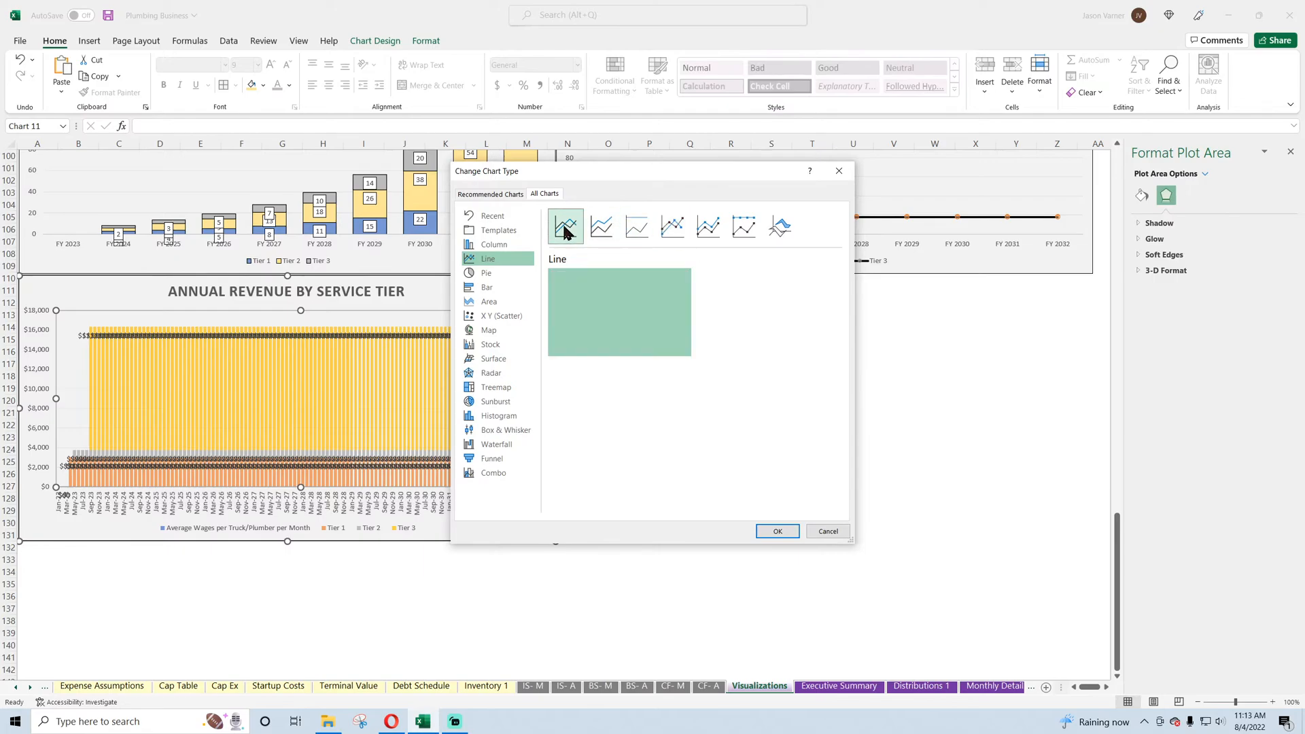
pyautogui.click(777, 530)
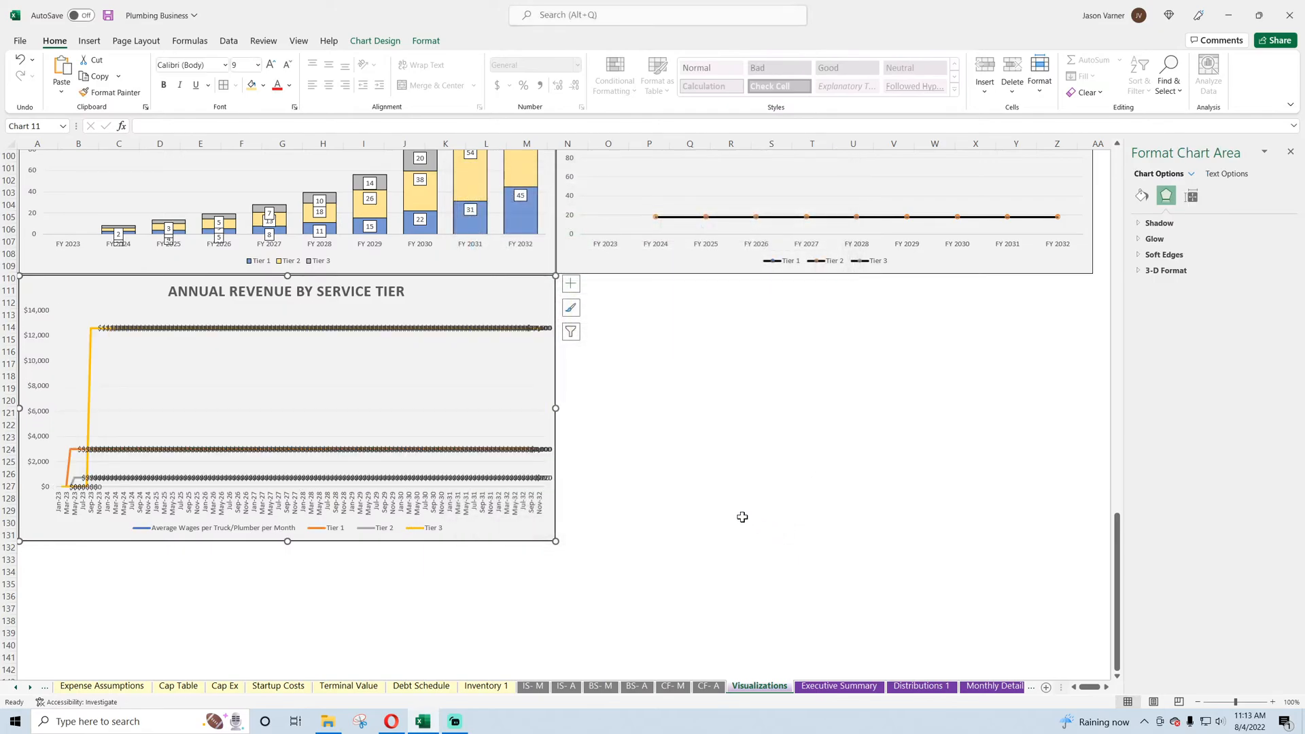
# - Delete the data labels from the Tier 3, Tier 1 and Tier 2 lines of the copied chart
pyautogui.rightClick(461, 329)
pyautogui.click(483, 340)
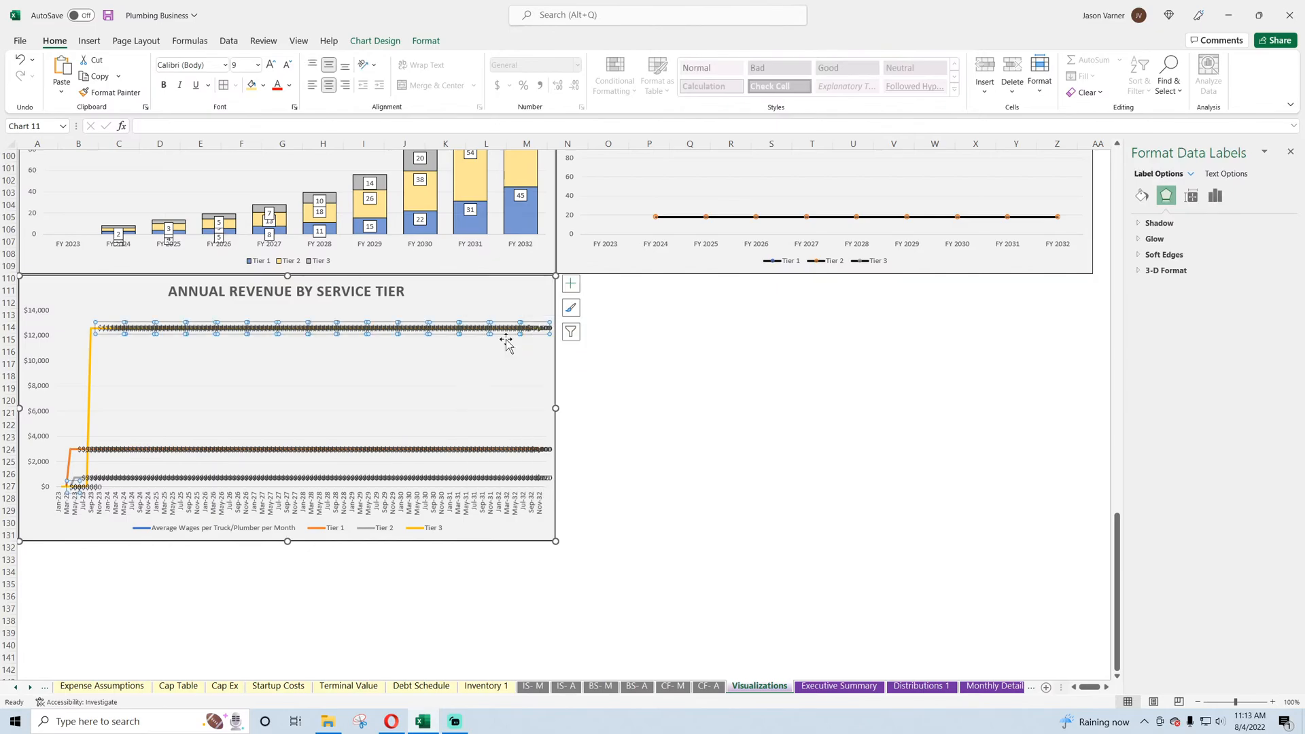
pyautogui.rightClick(441, 449)
pyautogui.click(467, 460)
pyautogui.rightClick(449, 478)
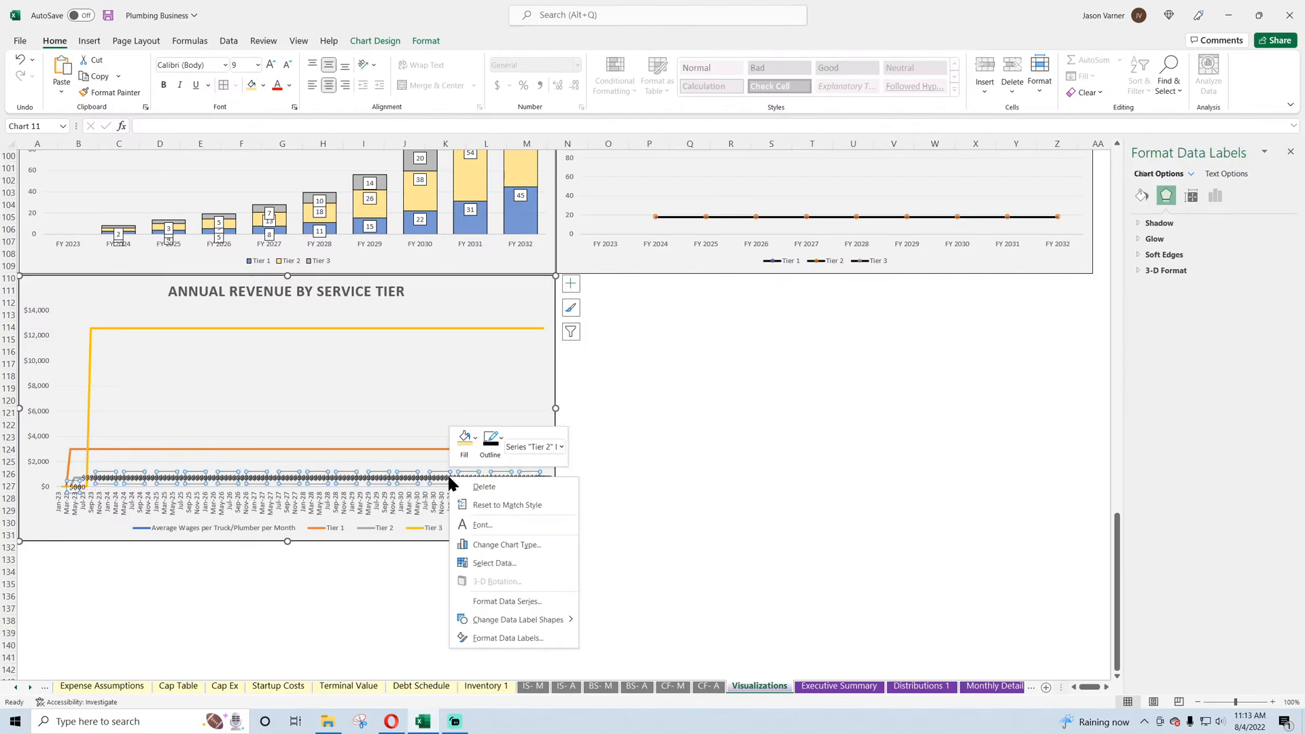
pyautogui.click(484, 490)
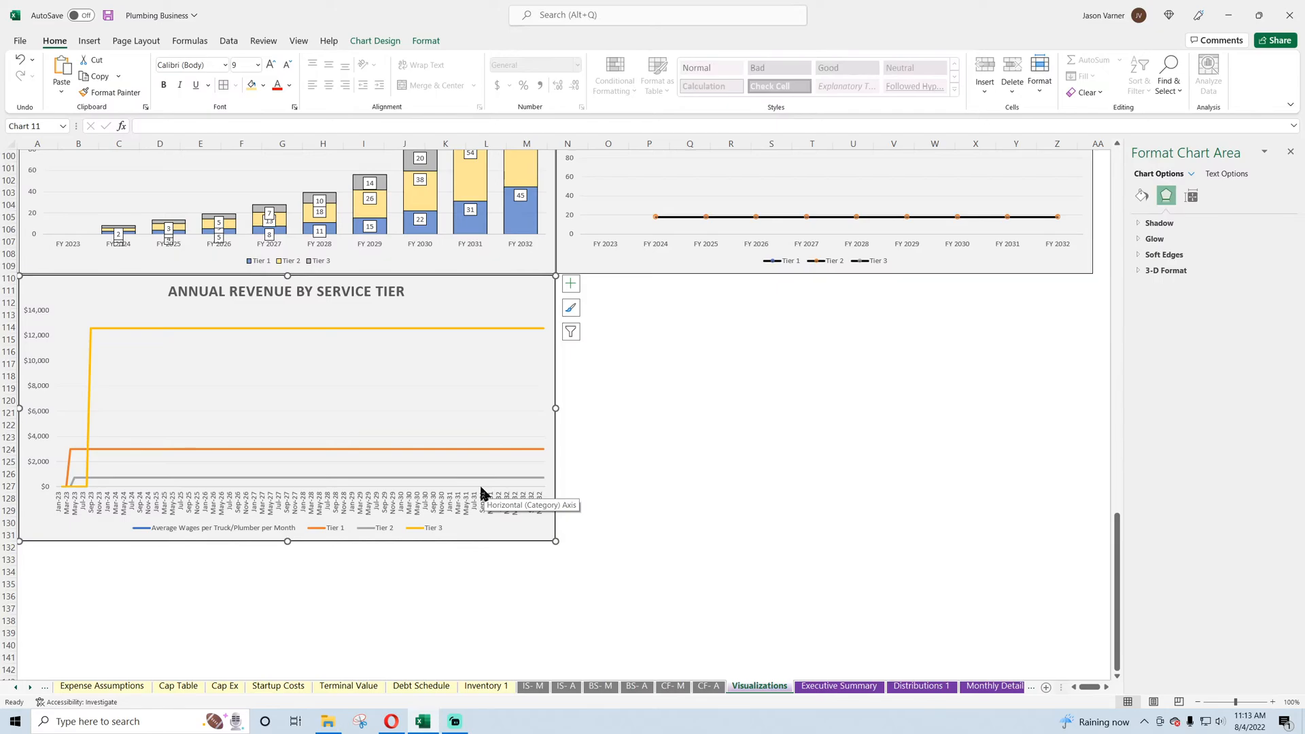
# - Retitle the line chart "AVERAGE MONTHLY EARNERS PER PLUMBER/TRUCK" and save the workbook
pyautogui.click(235, 295)
pyautogui.moveTo(169, 291); pyautogui.dragTo(518, 291)
pyautogui.write('A')
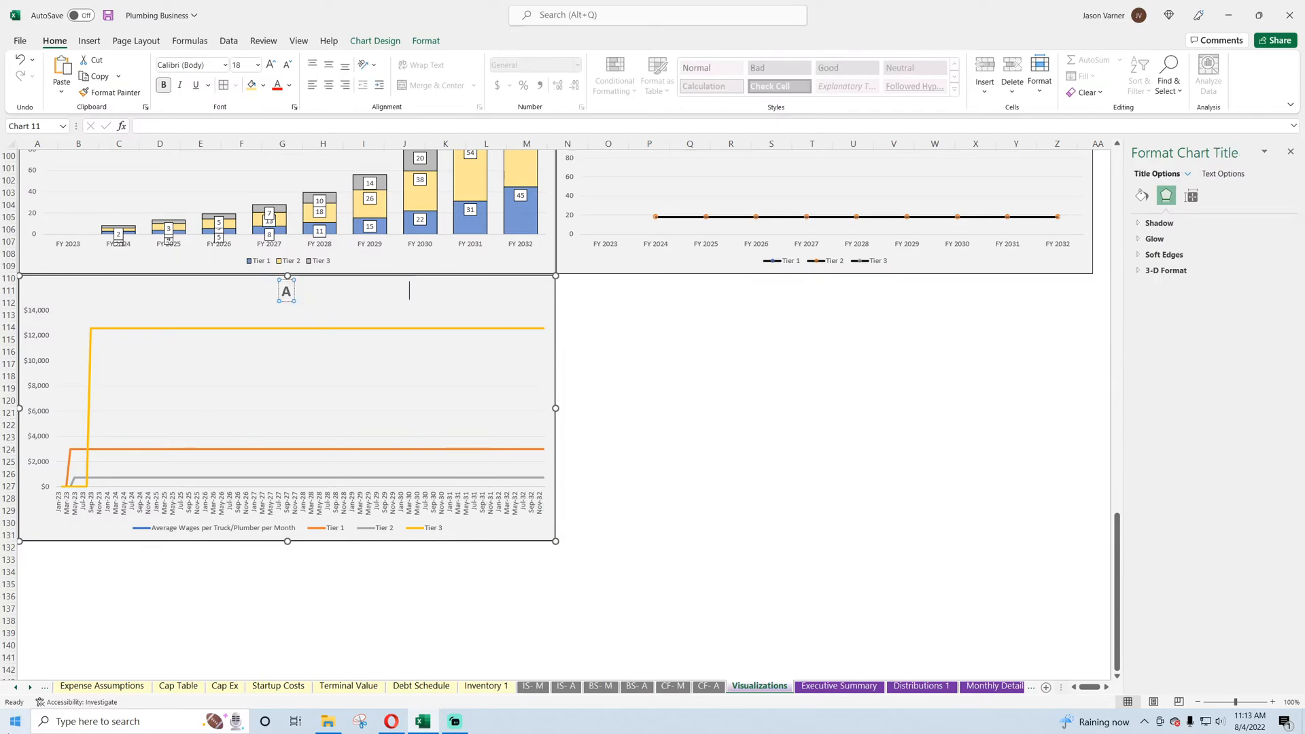
pyautogui.write('VERAGE MON')
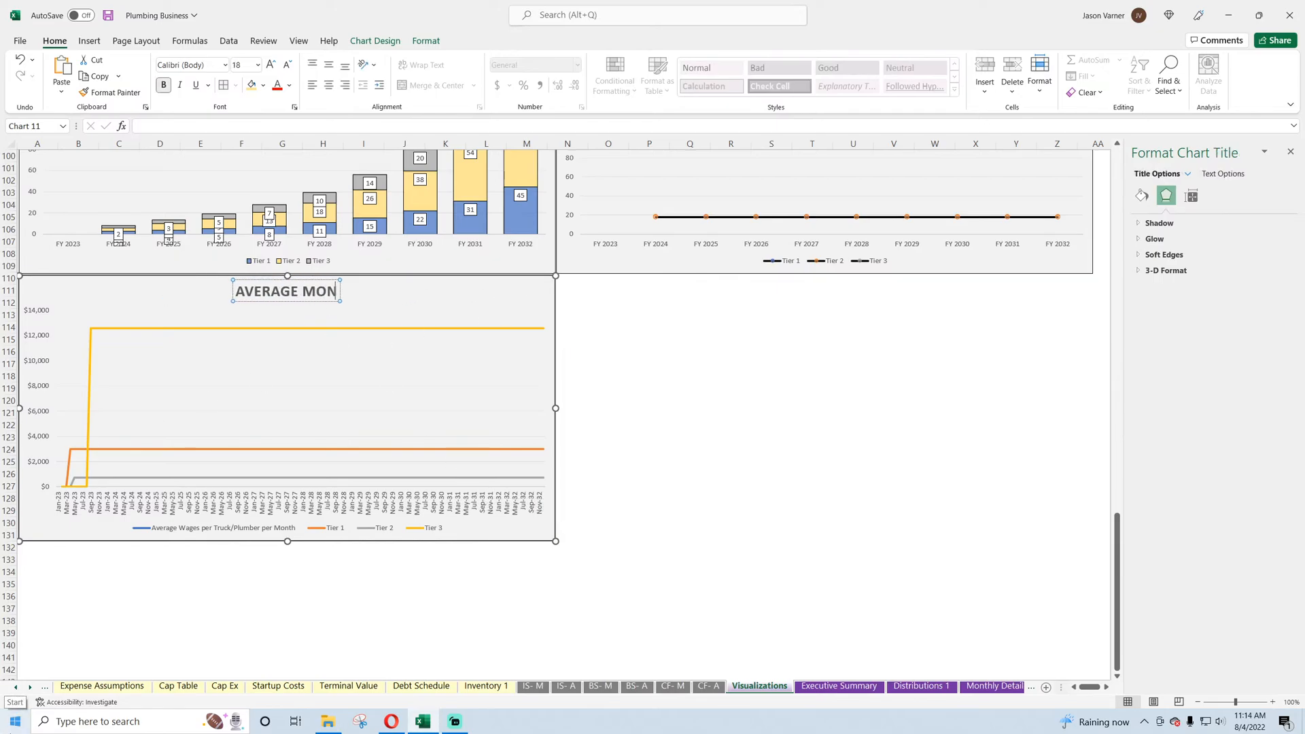
pyautogui.write('THLY EARNERS PER')
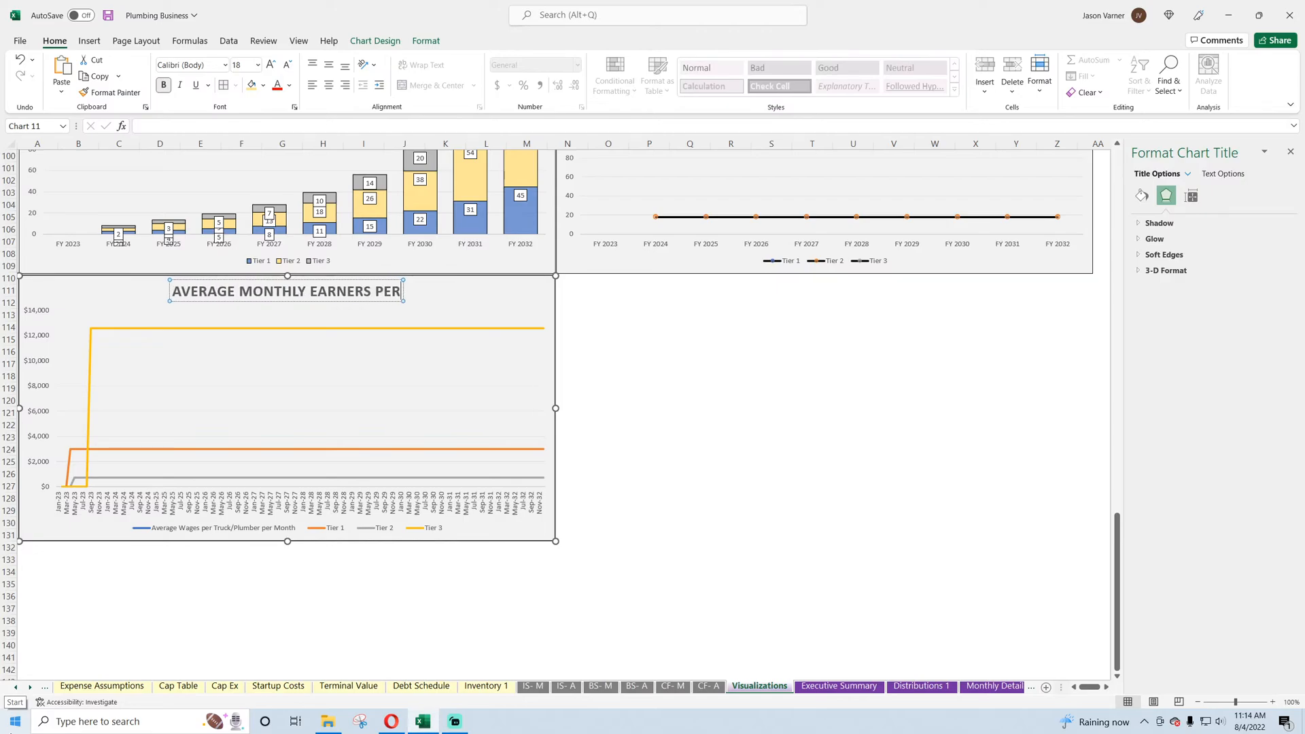
pyautogui.write(' PLUMBER/')
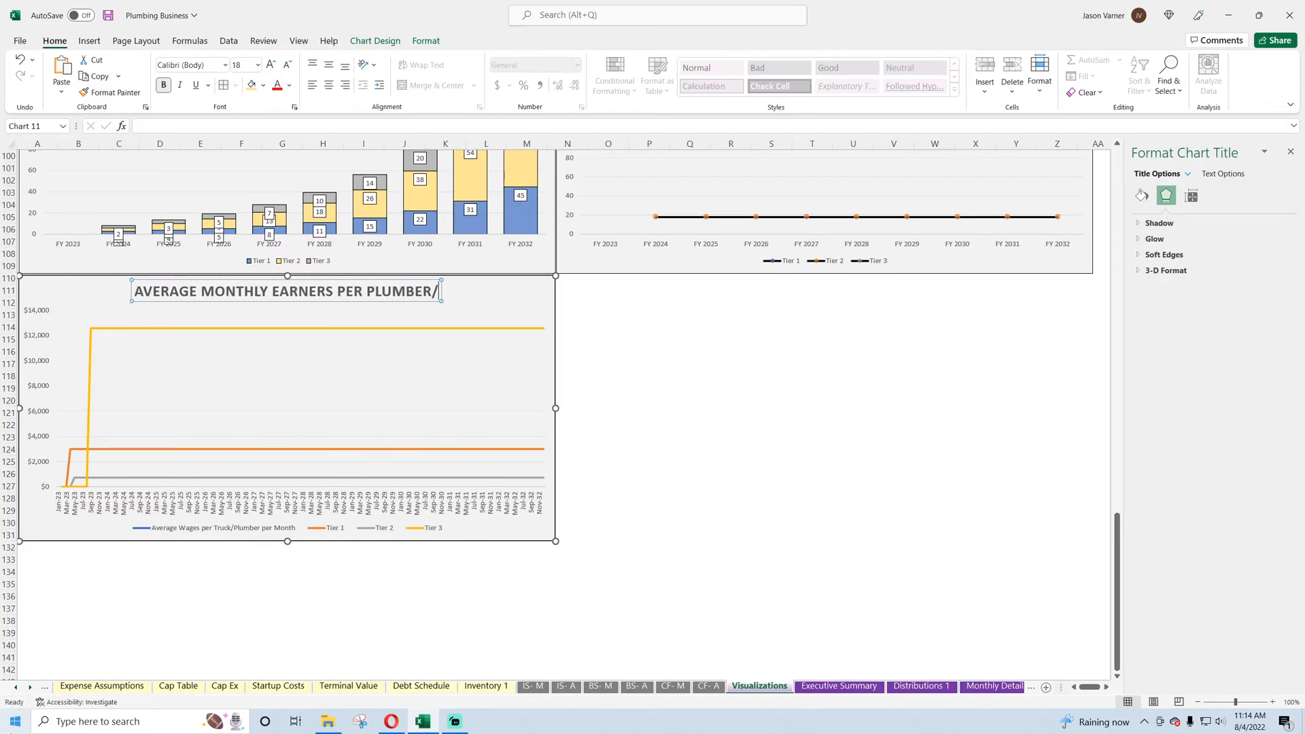
pyautogui.write('TRUCK')
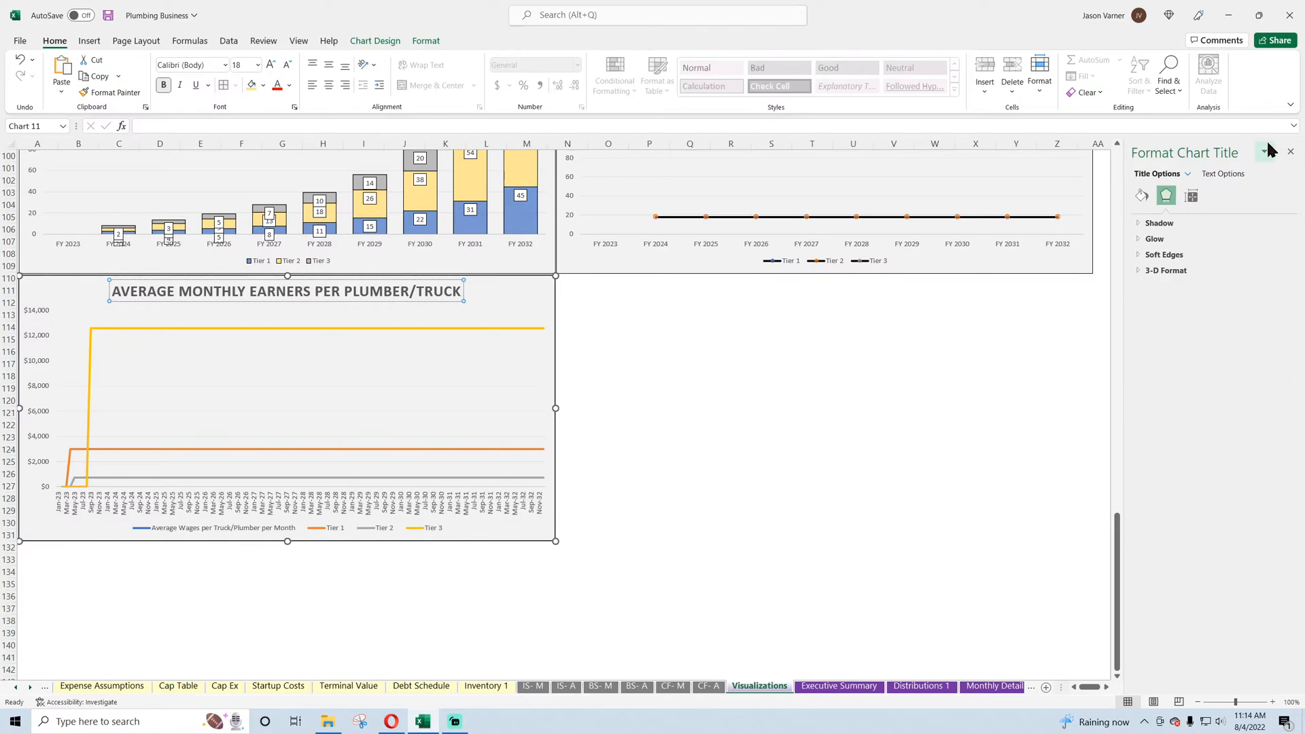
pyautogui.click(1290, 151)
pyautogui.click(846, 388)
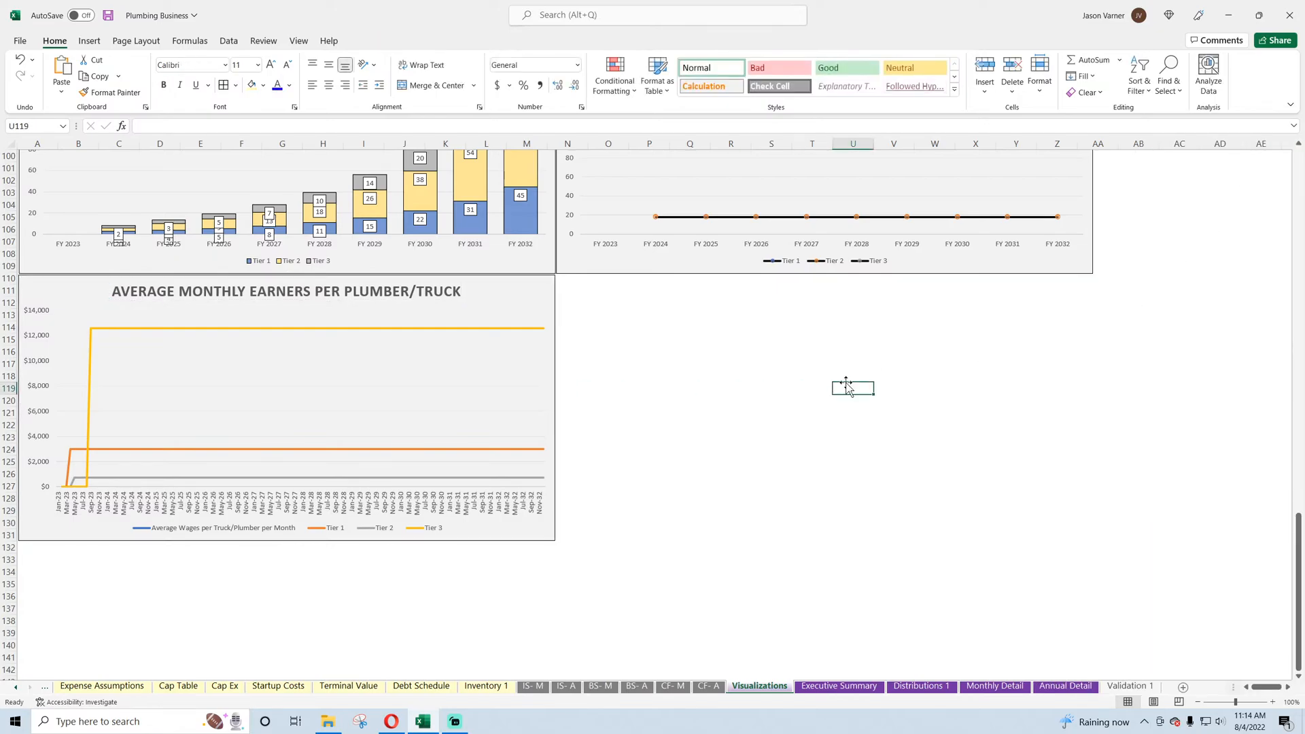
pyautogui.click(108, 16)
# - Set the custom text angle of the line chart's horizontal axis labels to -30 degrees
pyautogui.rightClick(429, 518)
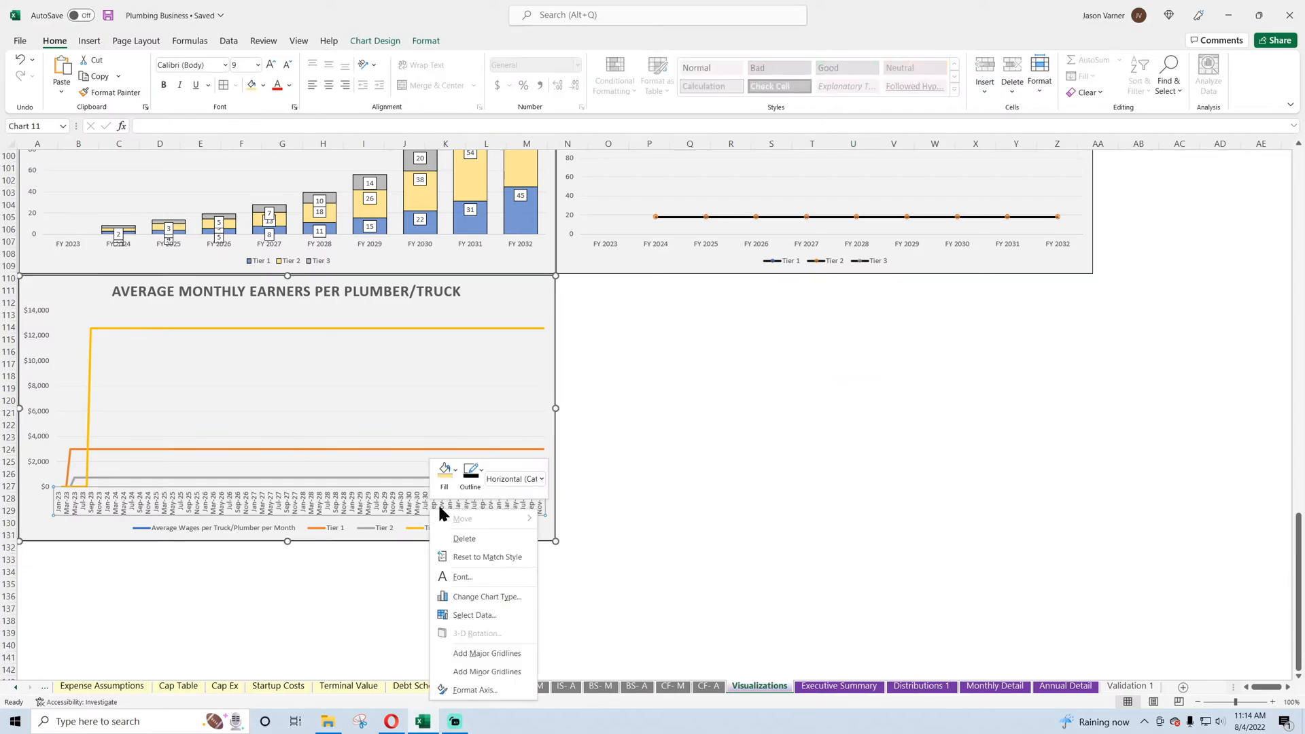
pyautogui.click(476, 687)
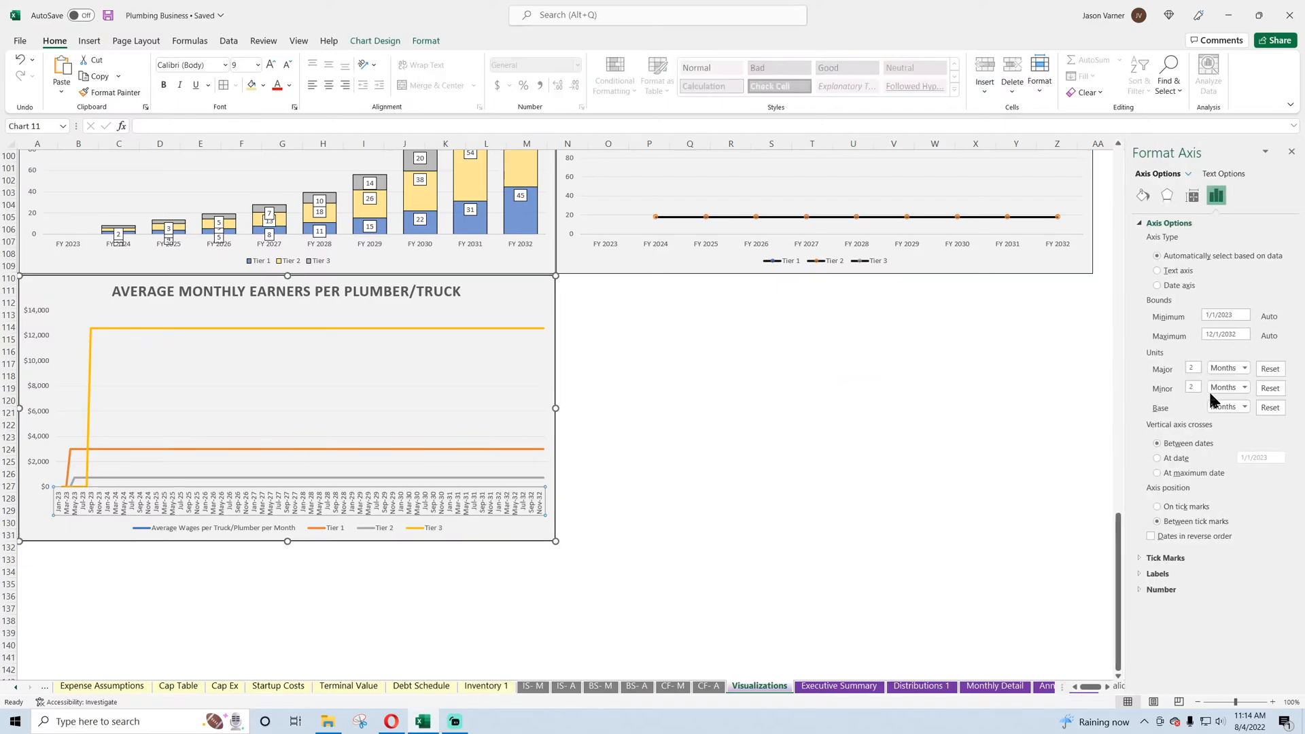
pyautogui.click(1191, 196)
pyautogui.click(1258, 275)
pyautogui.write('-30')
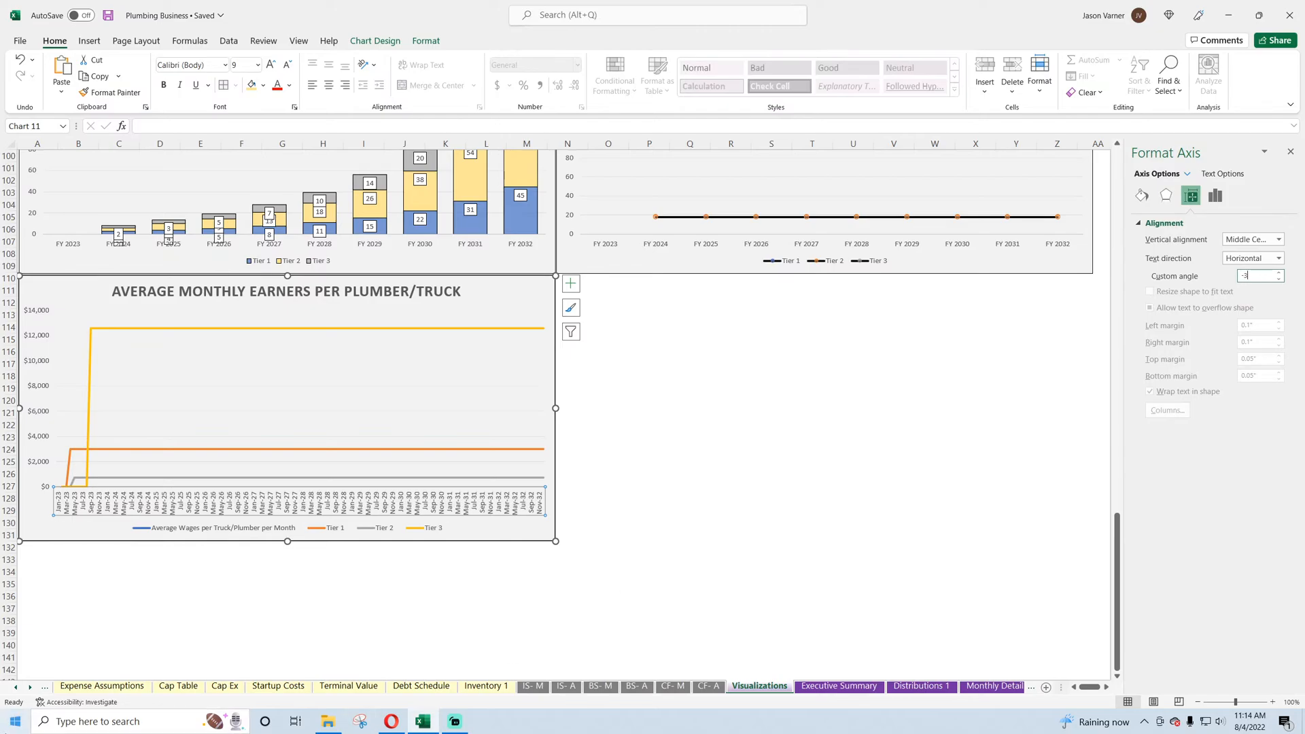
pyautogui.press('Return')
pyautogui.click(1290, 152)
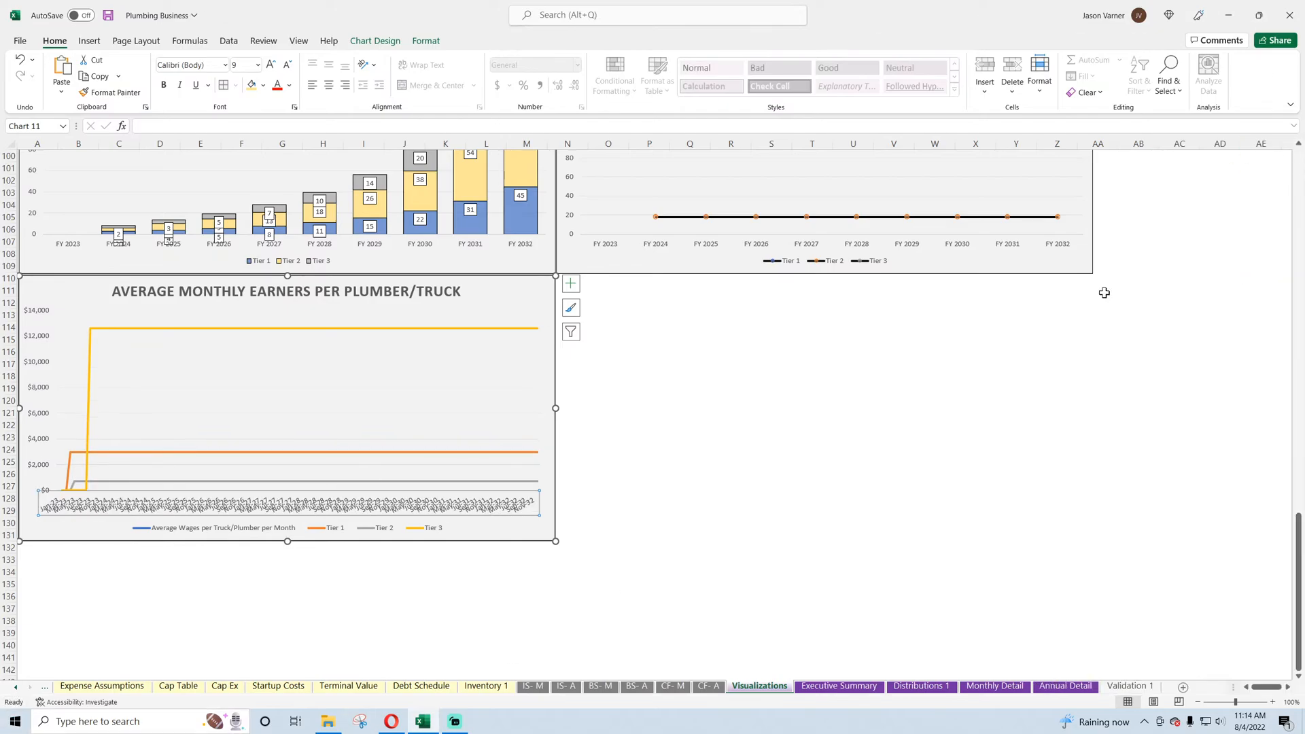
# - Set the line chart's horizontal axis major and minor units to 3 months and save the workbook
pyautogui.rightClick(435, 513)
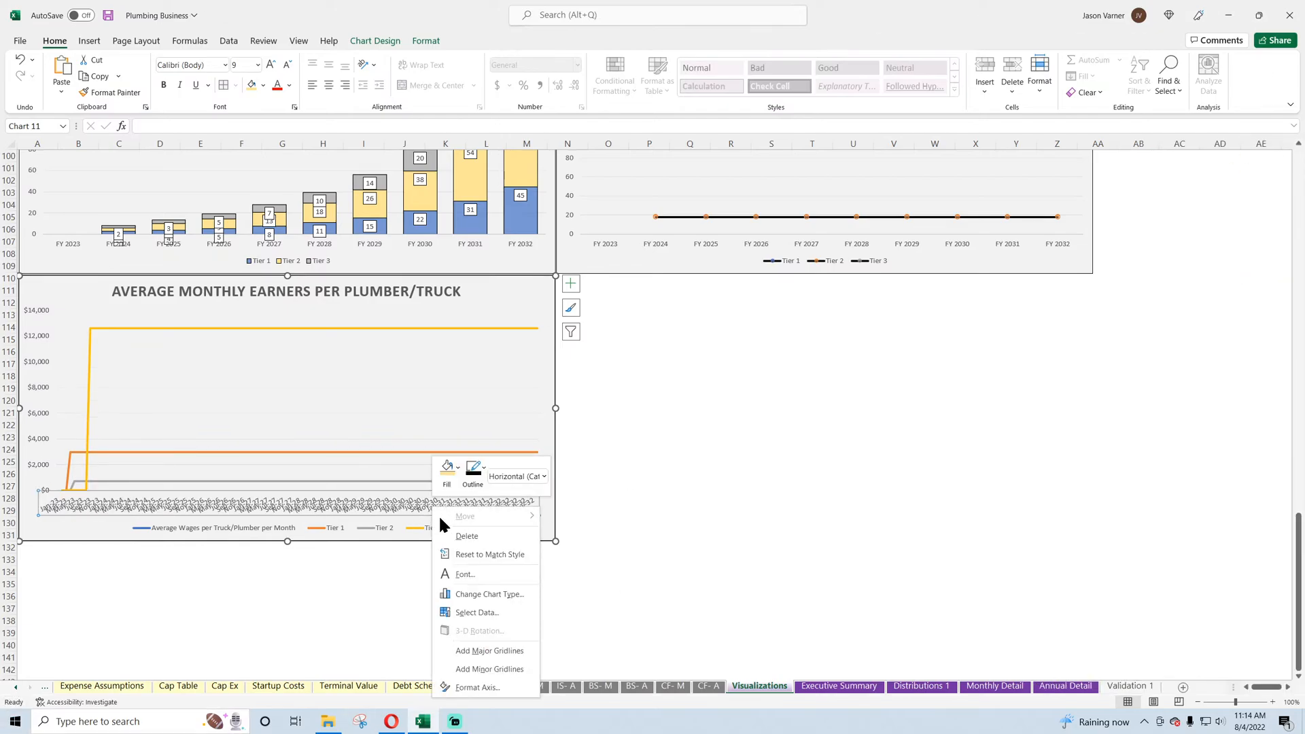
pyautogui.click(469, 689)
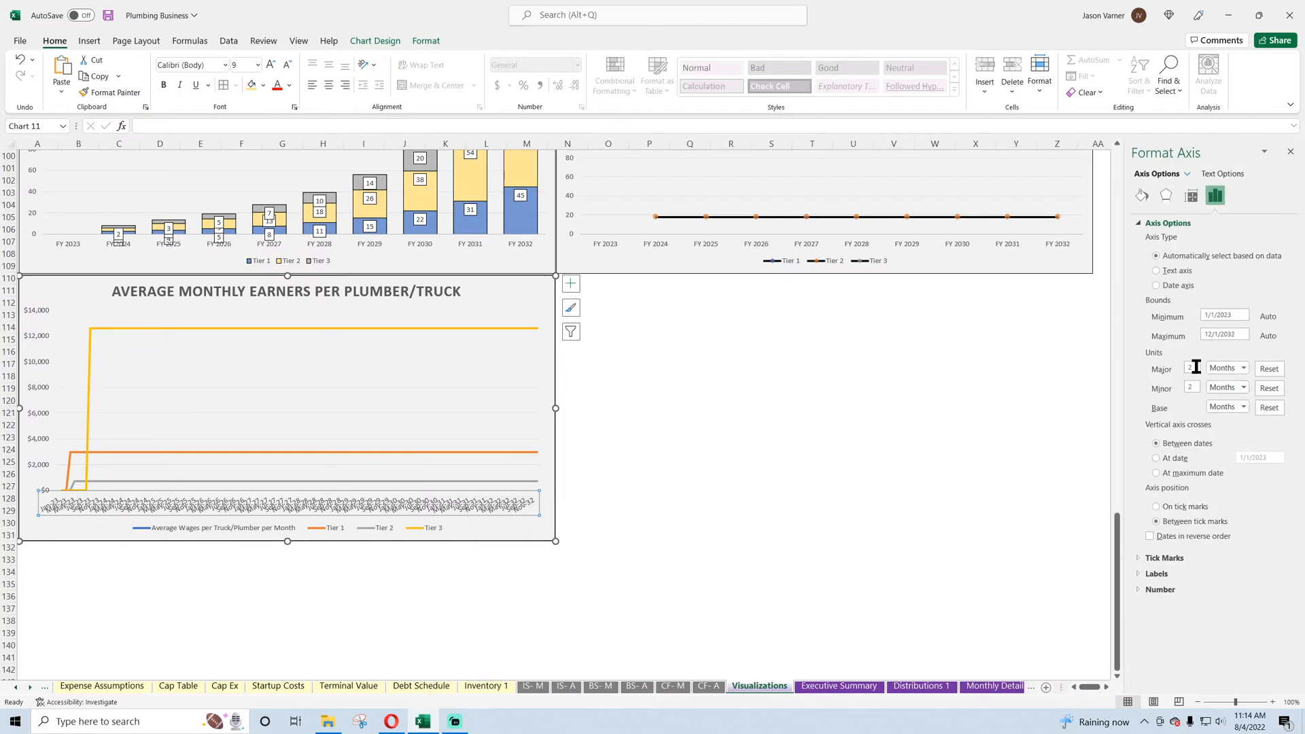
pyautogui.write('3')
pyautogui.press('Return')
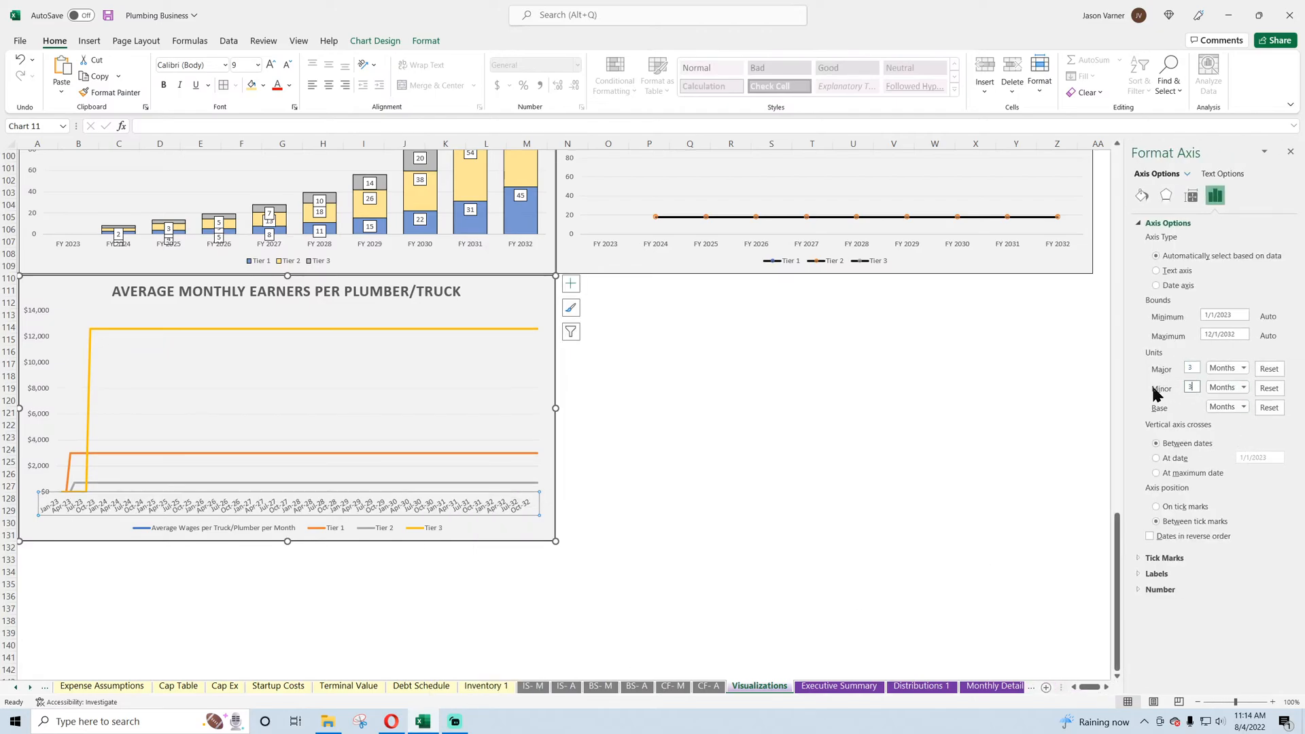
pyautogui.click(934, 400)
pyautogui.click(1291, 151)
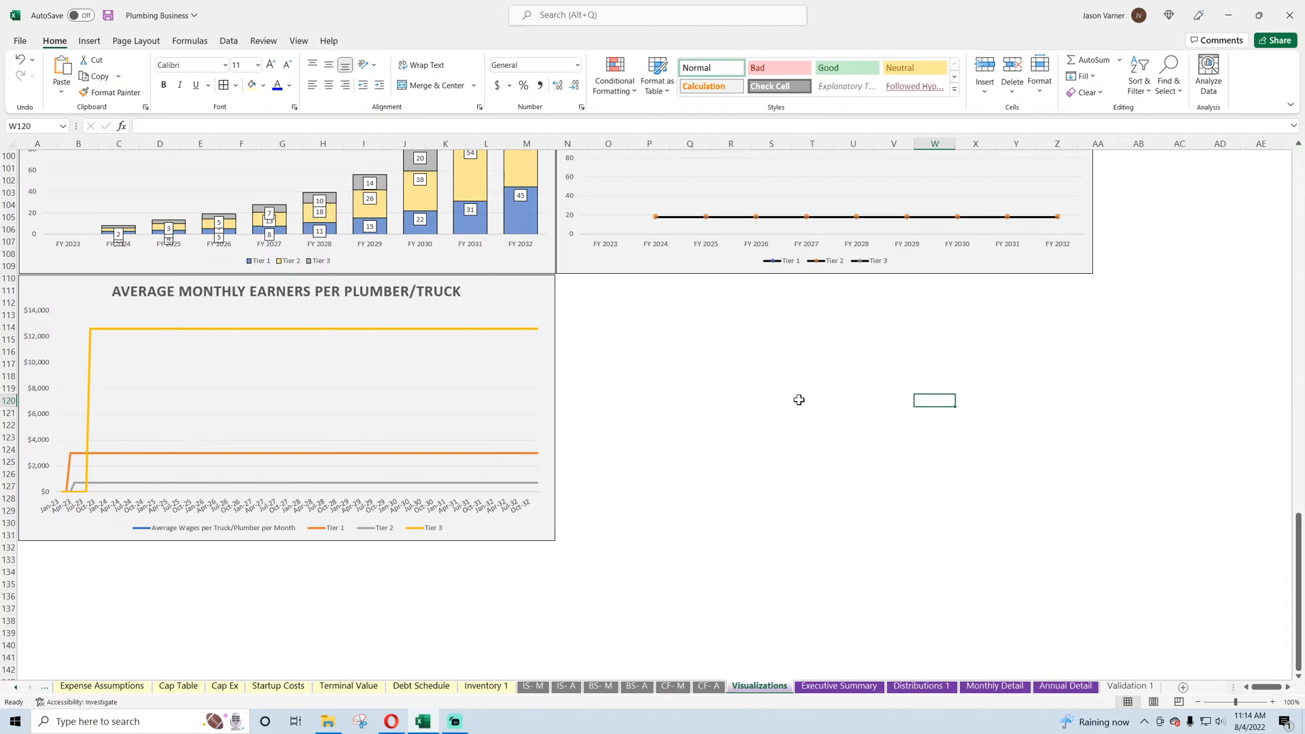
pyautogui.click(788, 401)
pyautogui.click(110, 15)
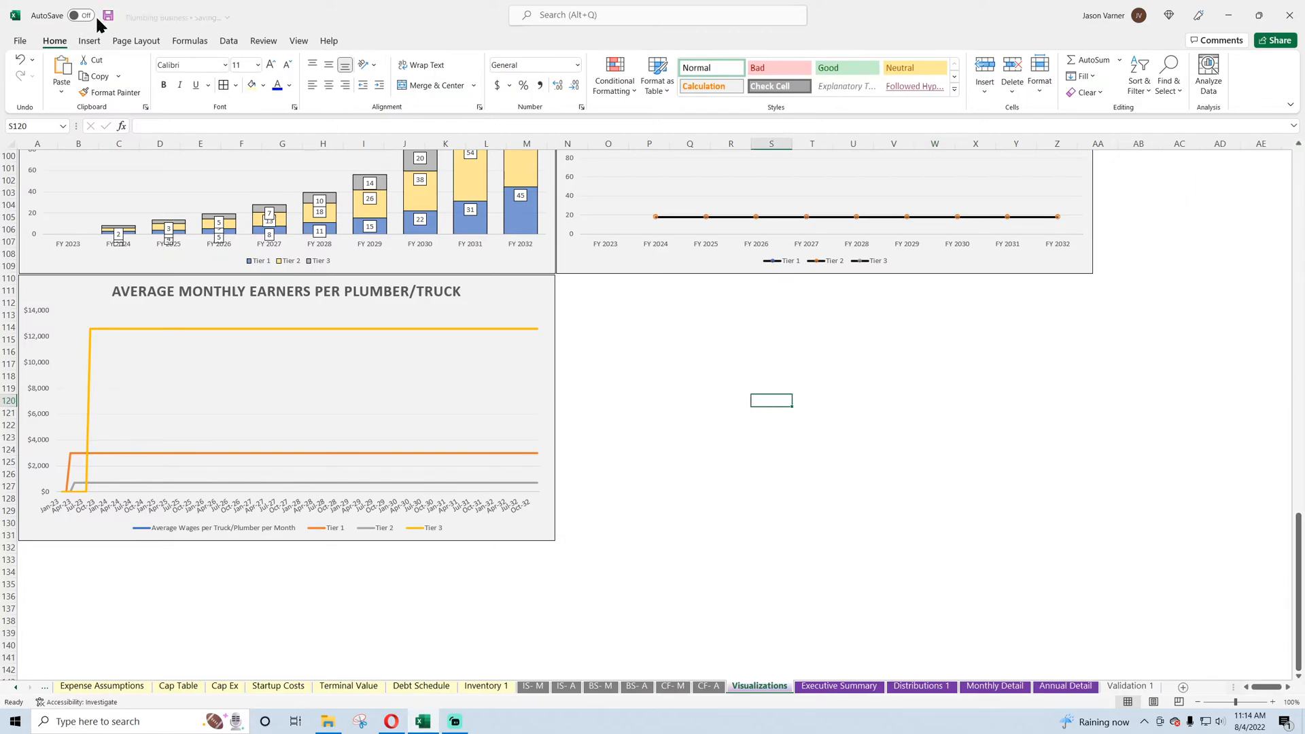
# - Replace "EARNERS" with "EARNING" in the line chart's title and save the workbook
pyautogui.click(308, 291)
pyautogui.click(308, 291)
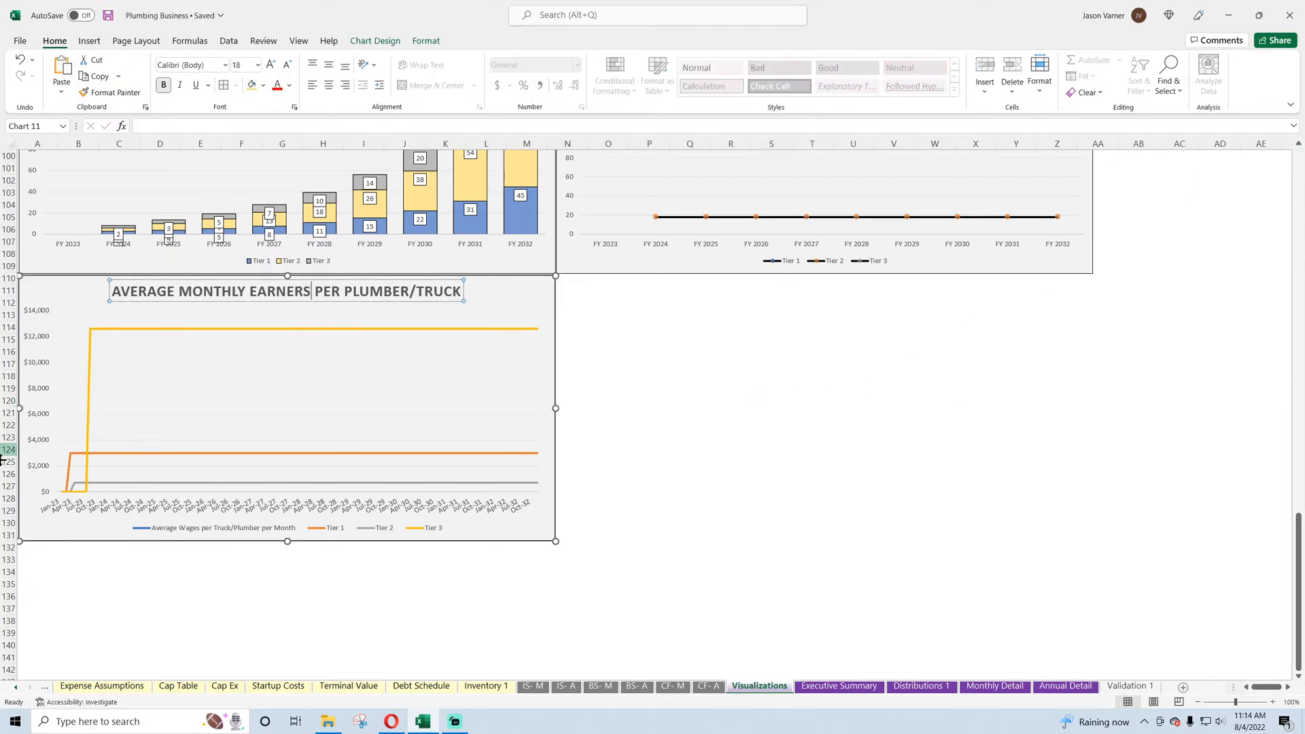
pyautogui.press('BackSpace')
pyautogui.press('BackSpace')
pyautogui.press('BackSpace')
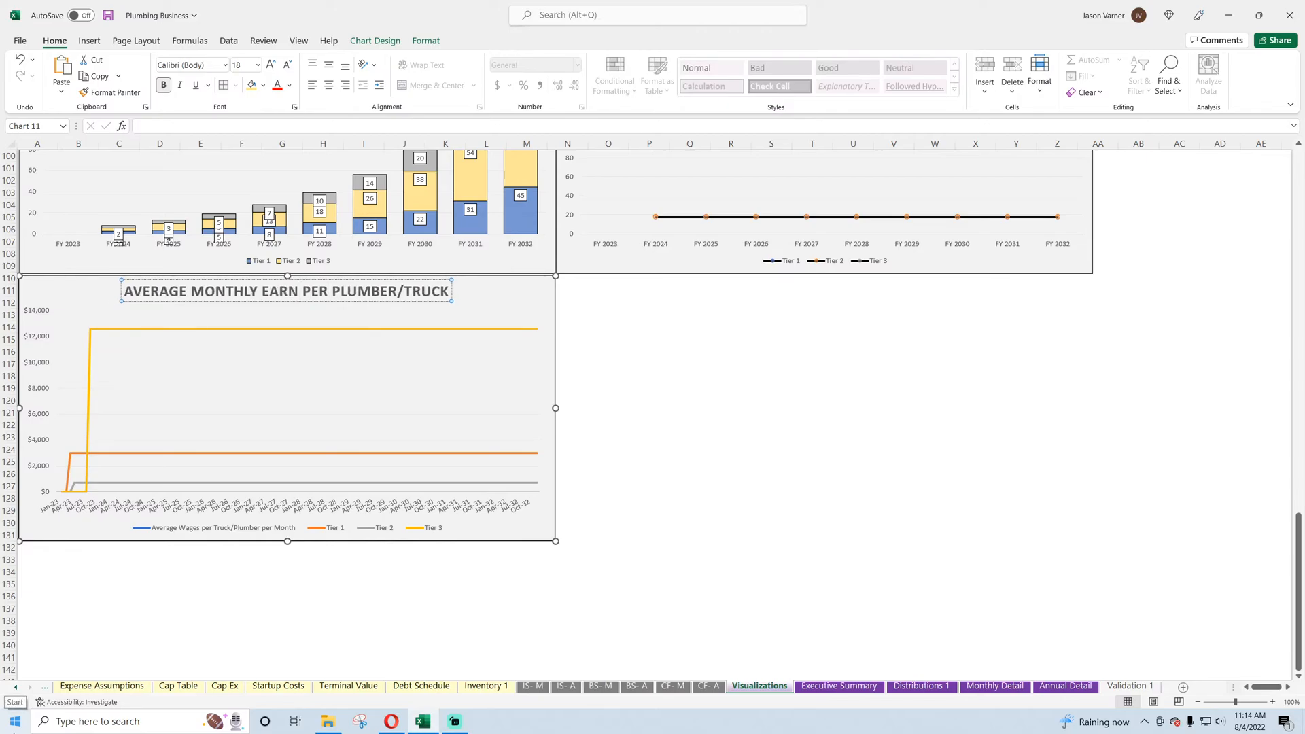
pyautogui.write('ING')
pyautogui.click(800, 344)
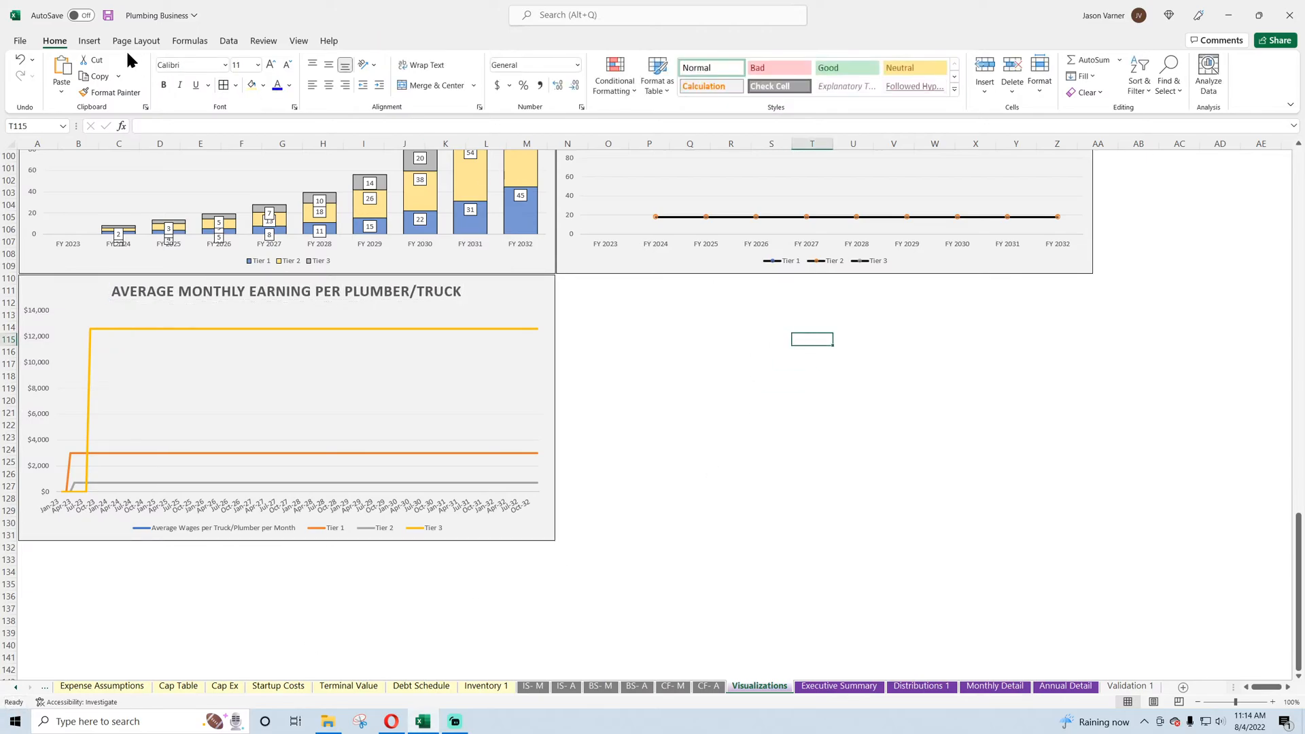
pyautogui.click(108, 15)
# - Examine the activity, revenue and expense sections on the Monthly Detail and Annual Detail sheets for further chart data
pyautogui.click(1053, 686)
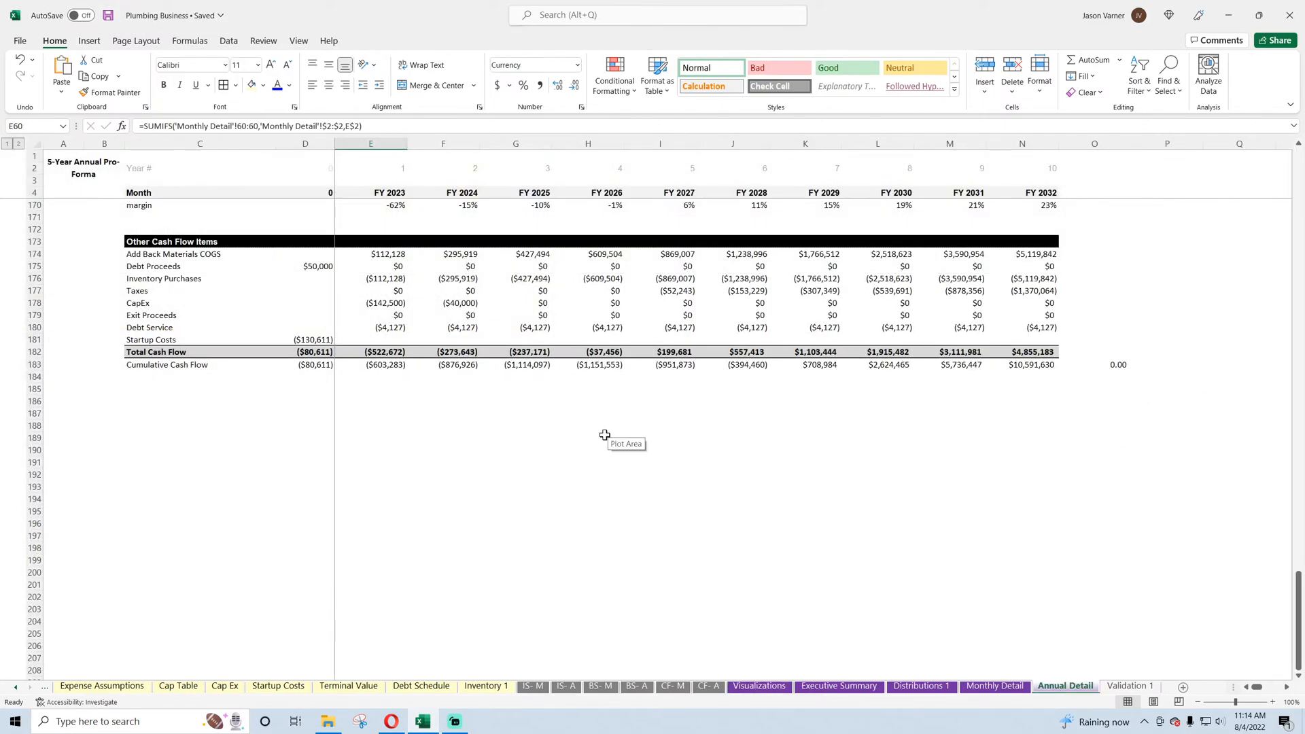
pyautogui.click(994, 686)
pyautogui.scroll(-20, 475, 533)
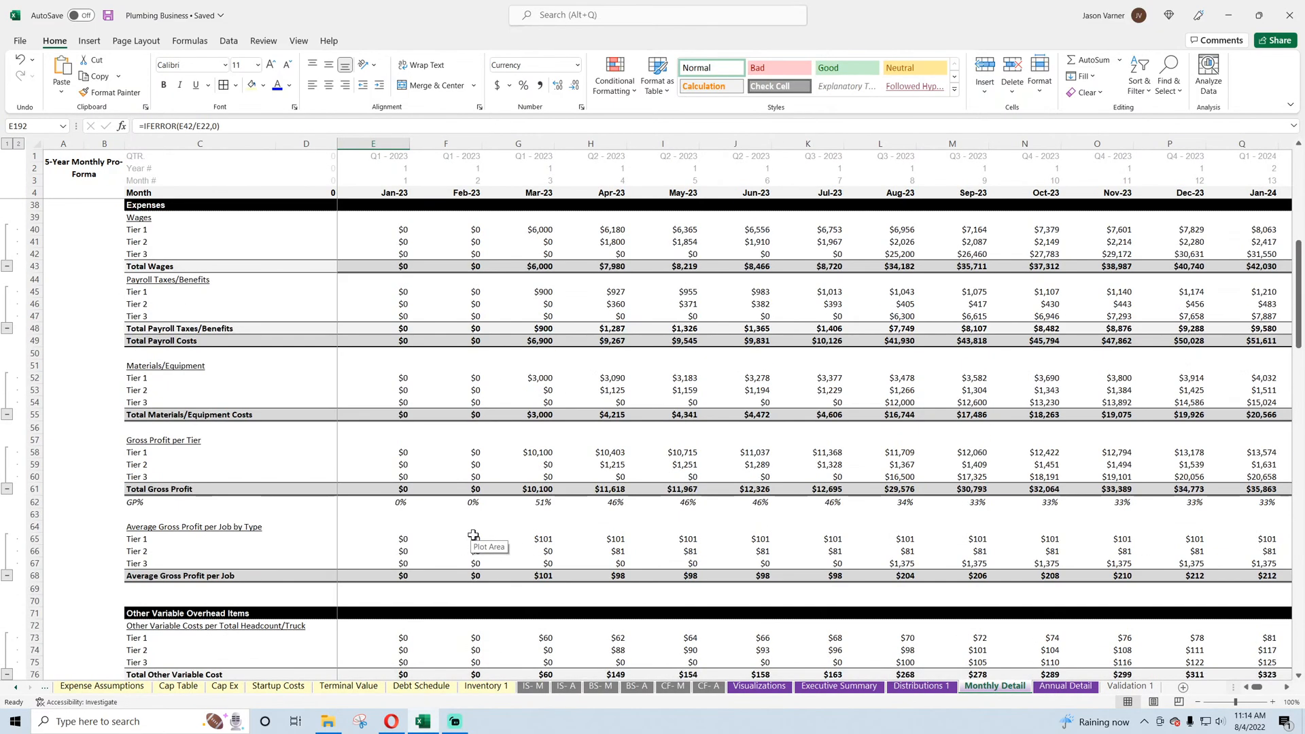
pyautogui.scroll(-5, 475, 533)
pyautogui.scroll(20, 476, 534)
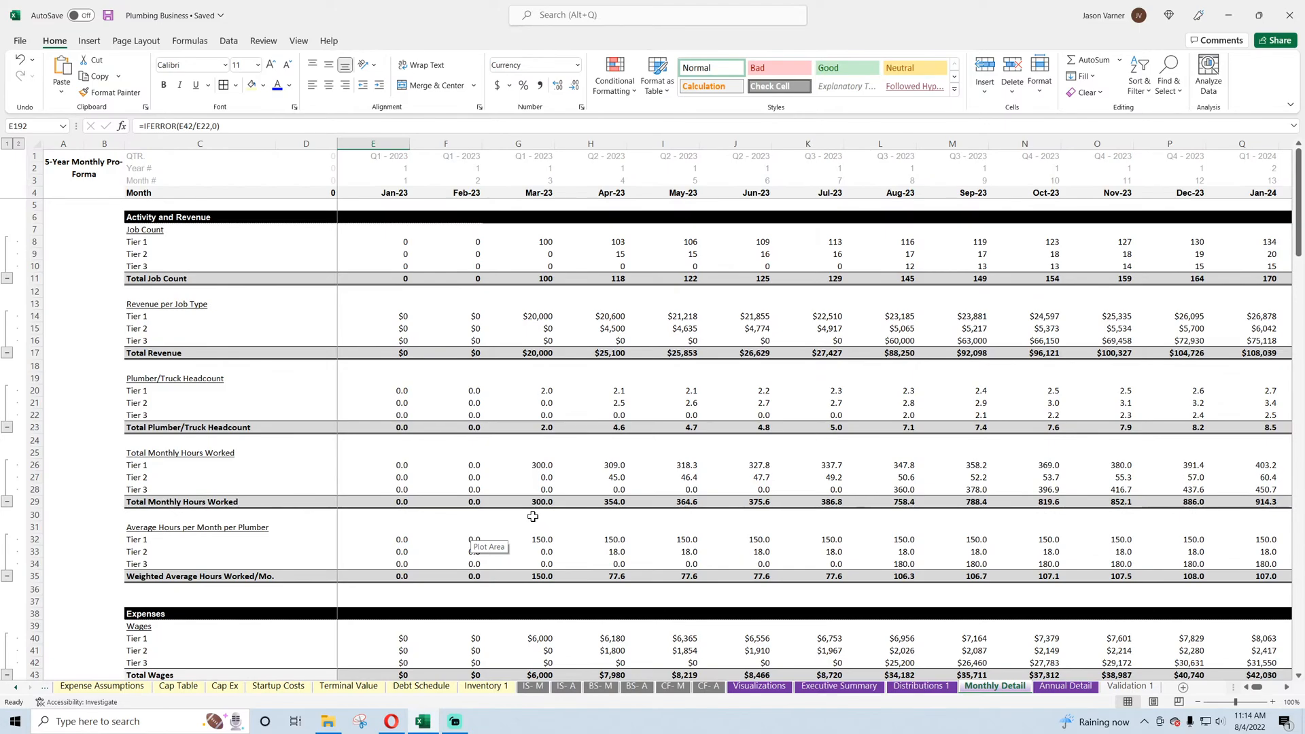
pyautogui.click(1065, 686)
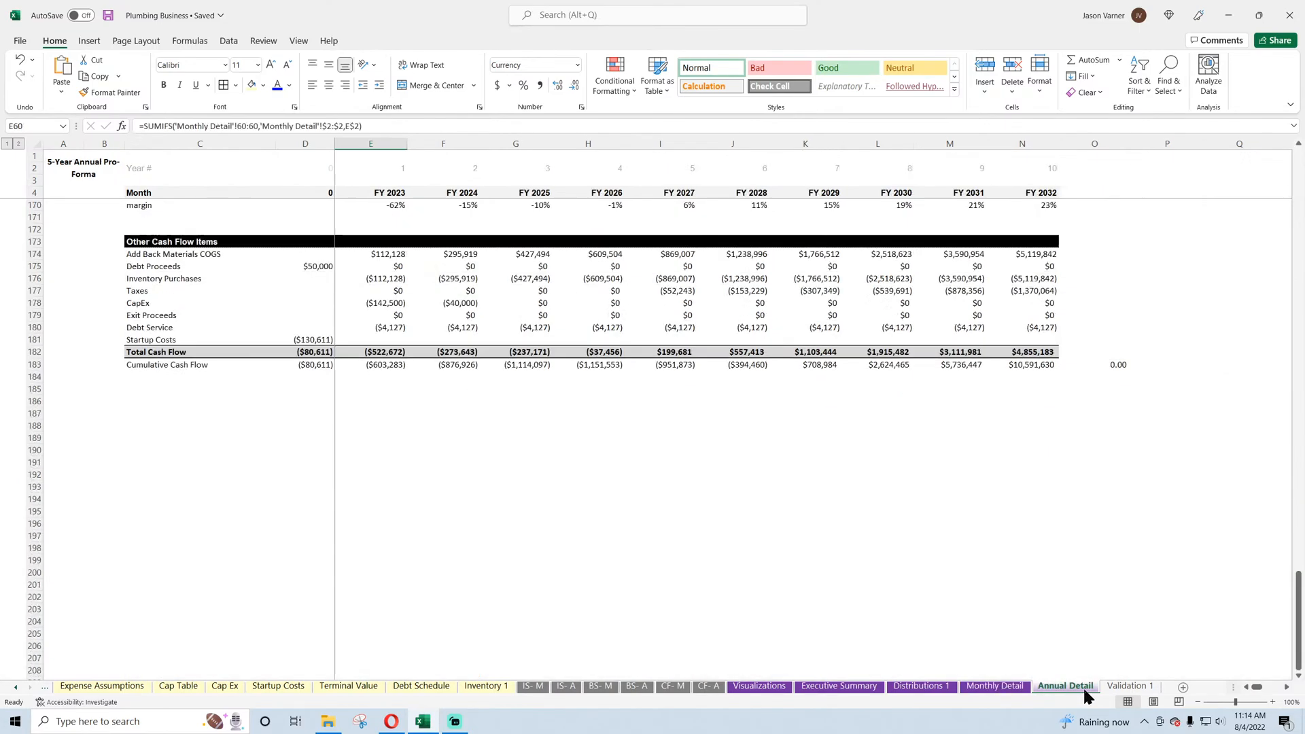
pyautogui.scroll(20, 394, 502)
pyautogui.scroll(15, 393, 502)
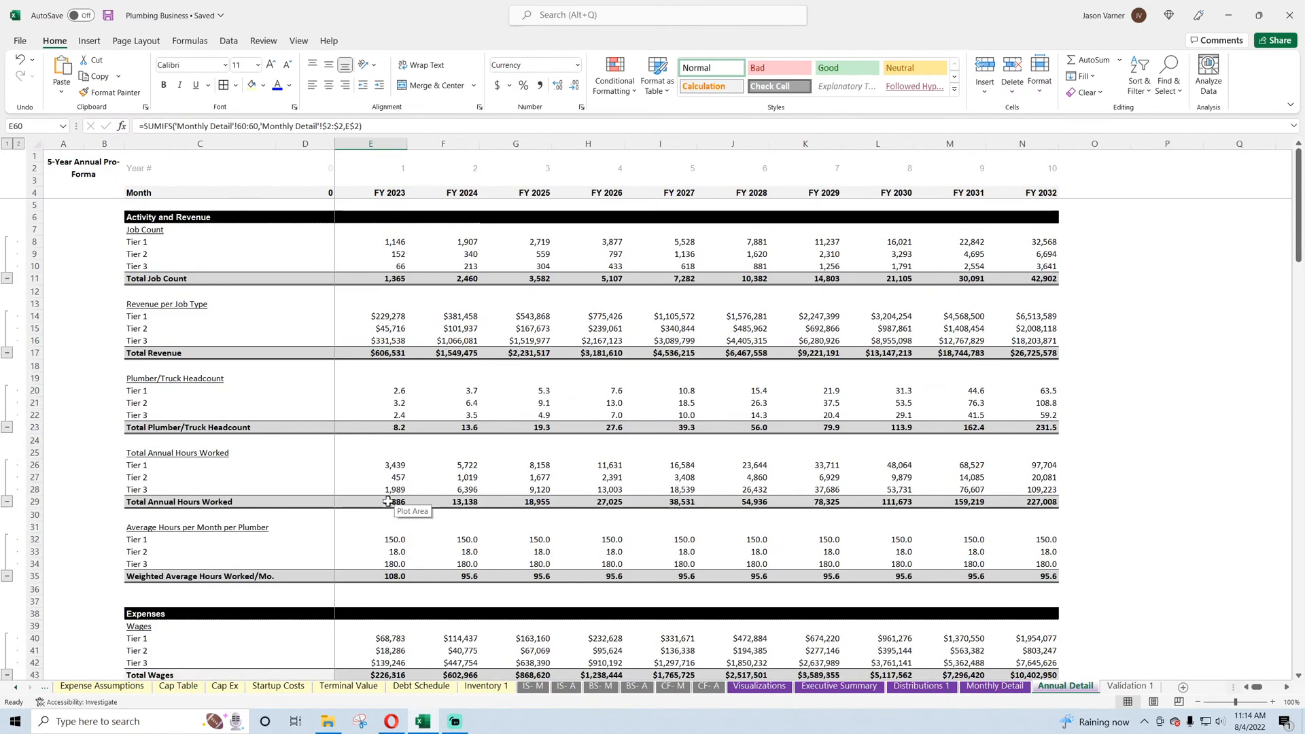
# - Examine the Tier 1 to Tier 3 revenue and wages formulas on the Annual Detail sheet
pyautogui.scroll(-4, 387, 501)
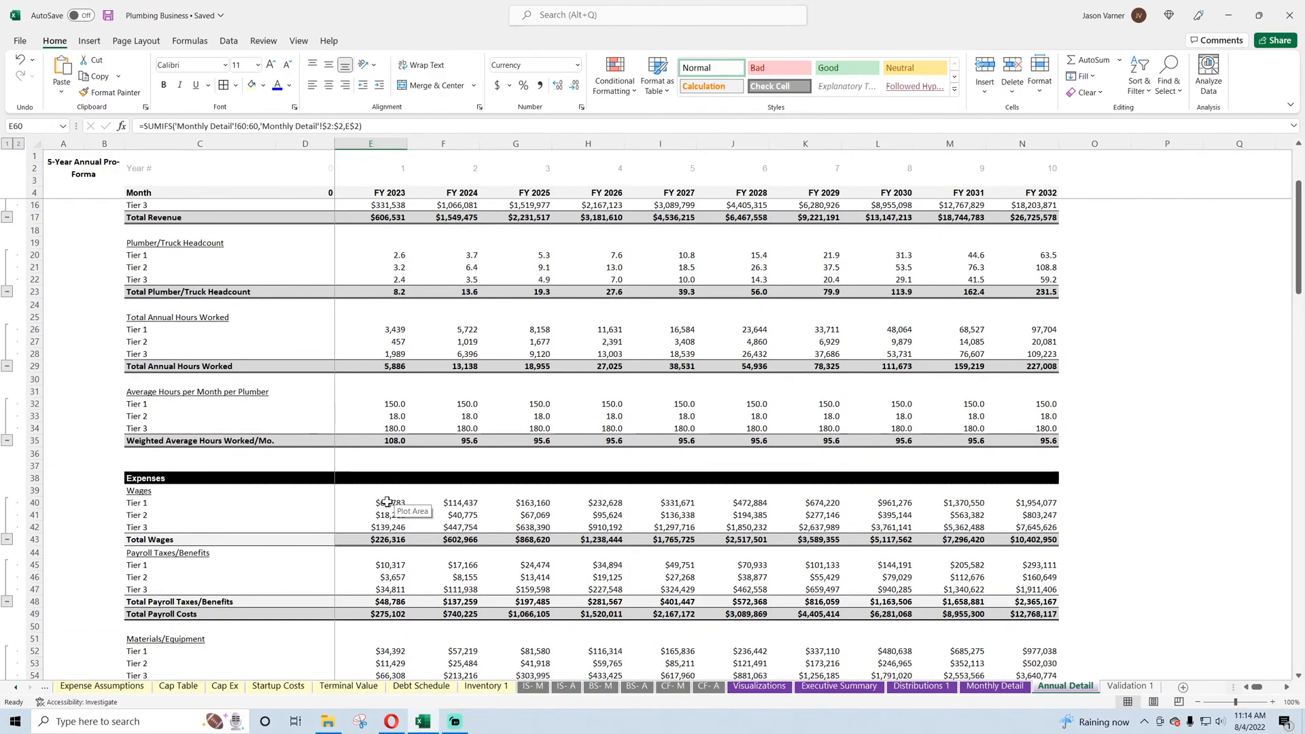
pyautogui.click(386, 502)
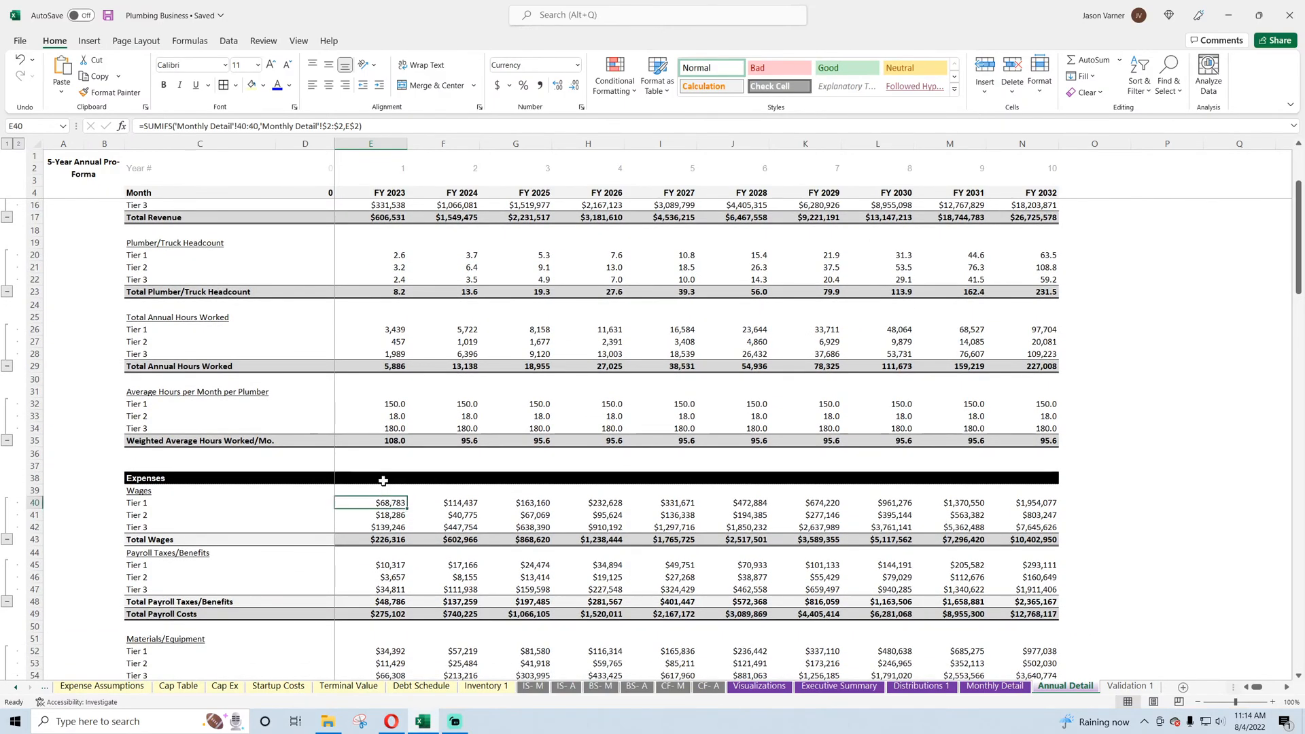
pyautogui.scroll(4, 353, 436)
pyautogui.click(388, 315)
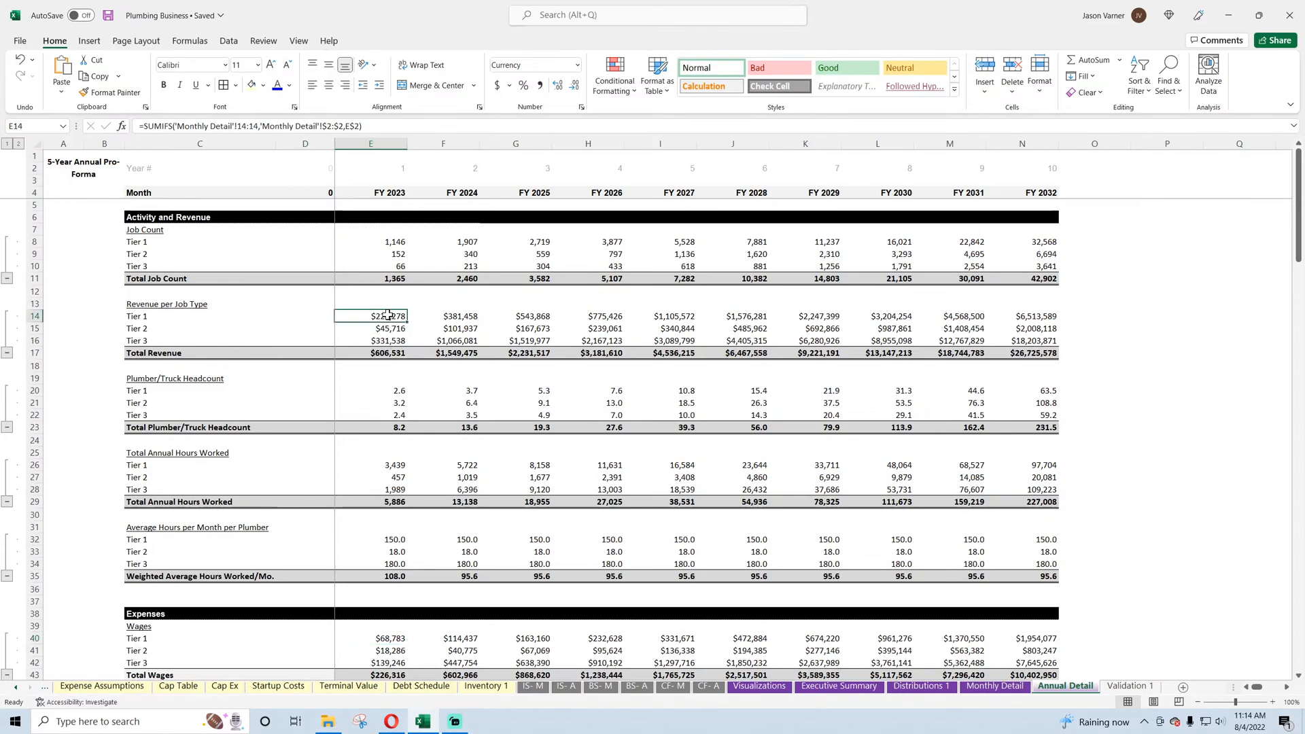
pyautogui.click(383, 329)
pyautogui.click(380, 342)
pyautogui.scroll(-7, 396, 410)
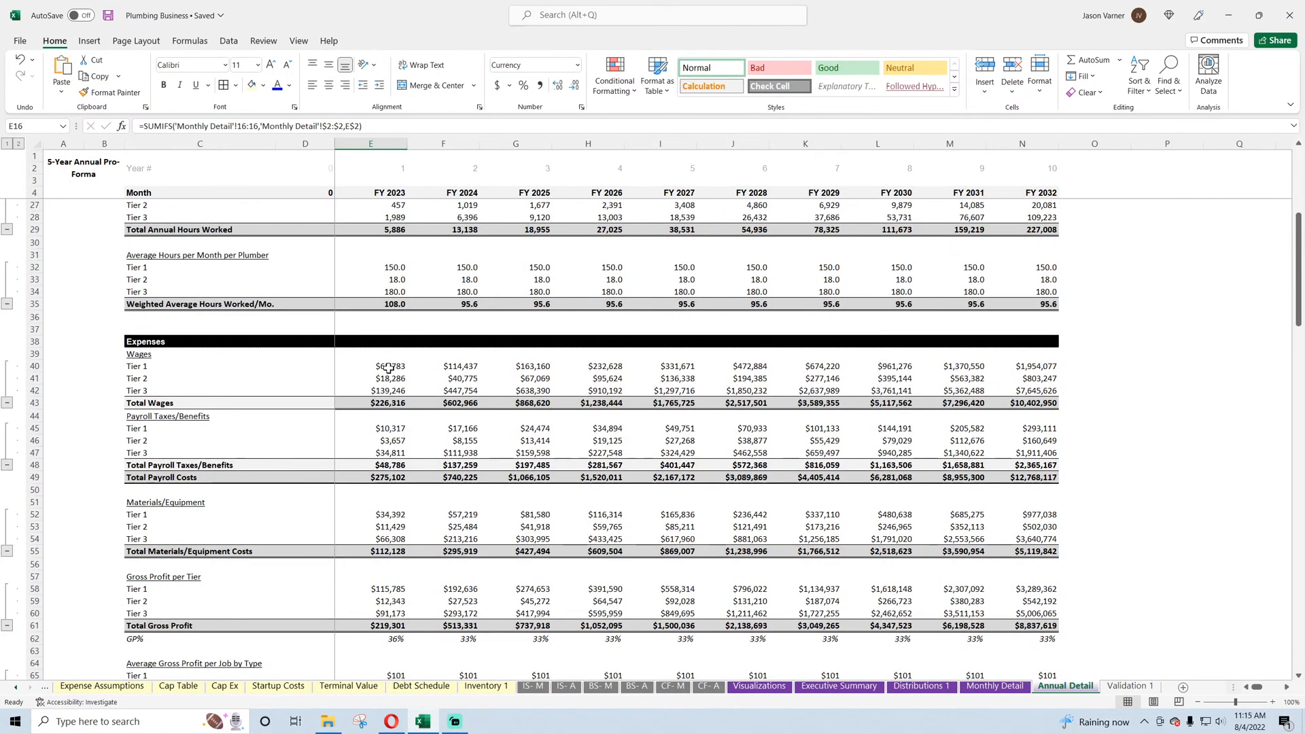
pyautogui.click(387, 367)
pyautogui.click(385, 376)
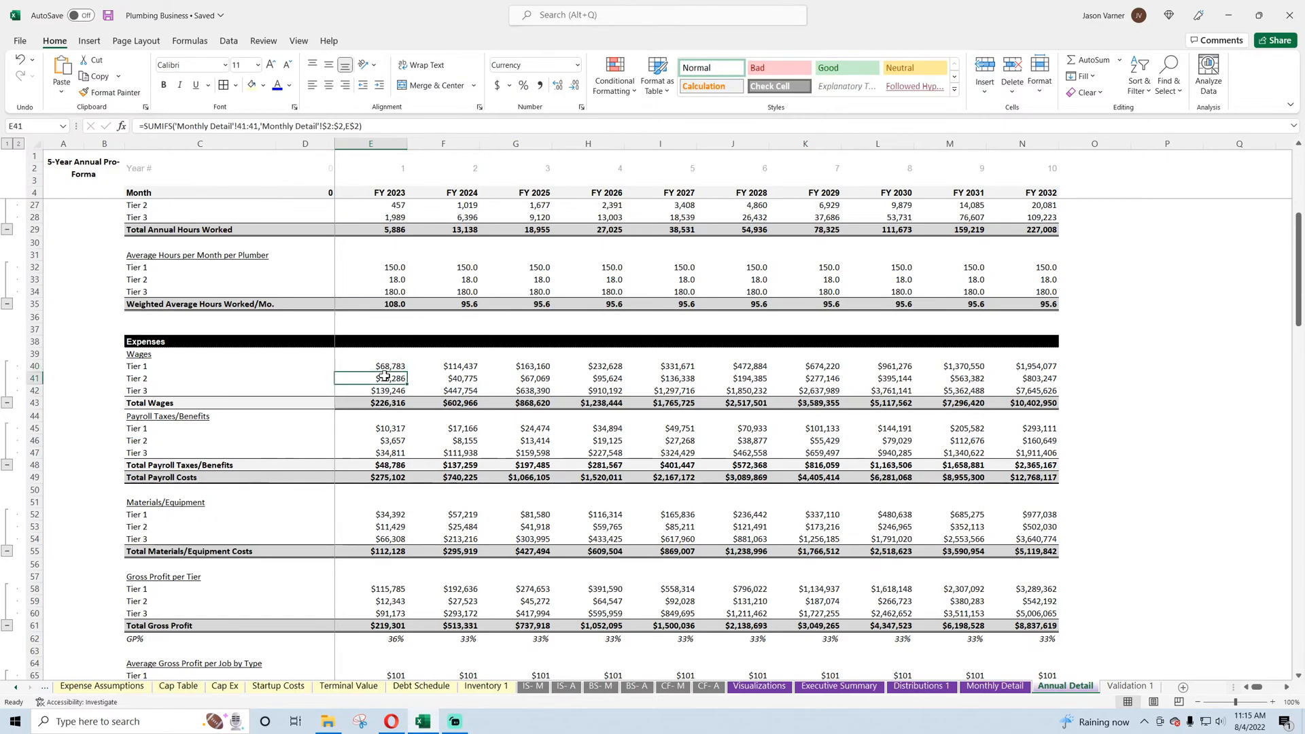
pyautogui.click(385, 390)
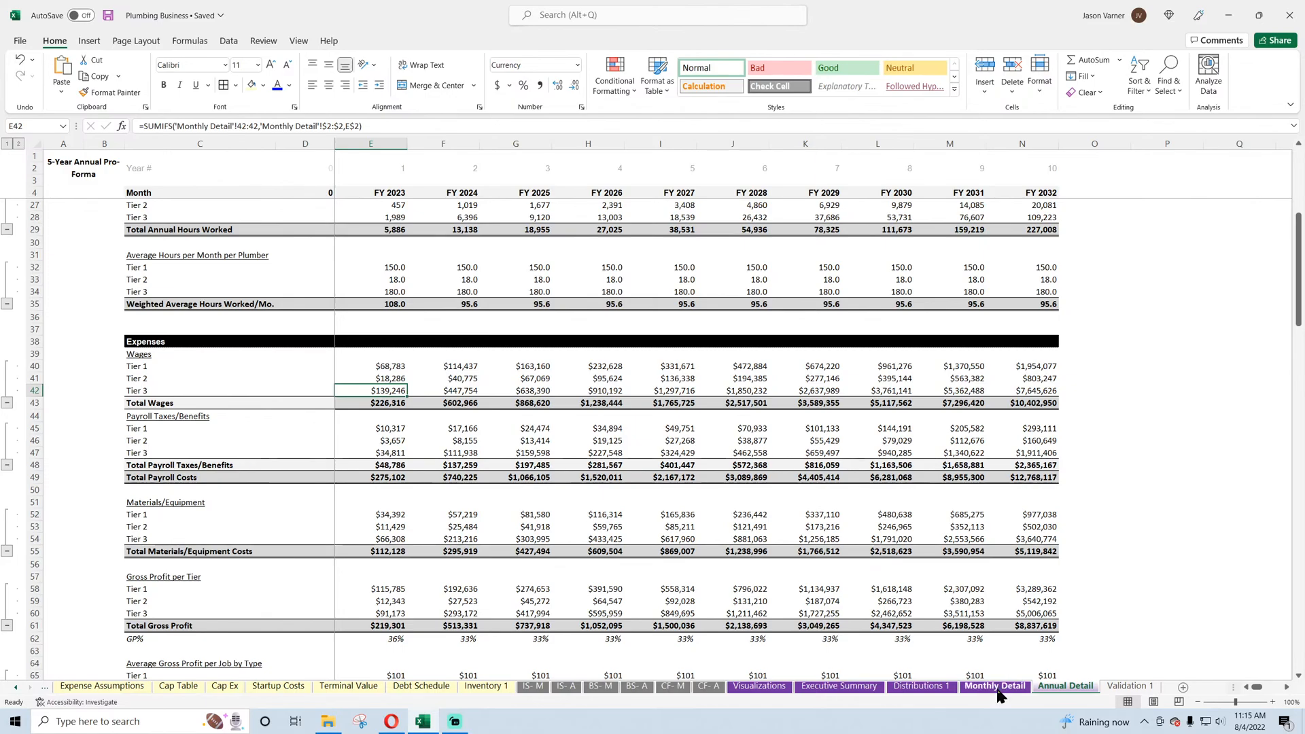
# - Hide the "Average Wages per Truck/Plumber per Month" series in the monthly earning line chart on Visualizations and save the workbook
pyautogui.click(759, 685)
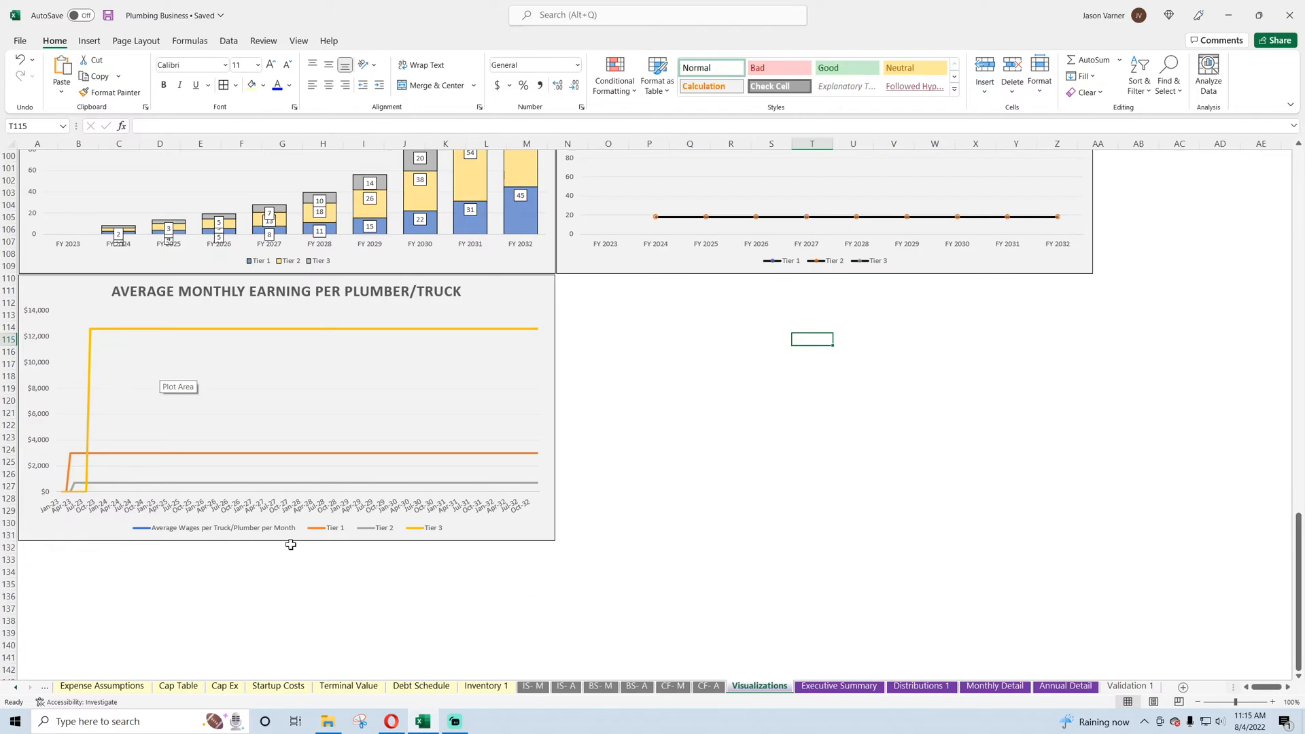
pyautogui.rightClick(329, 418)
pyautogui.click(371, 475)
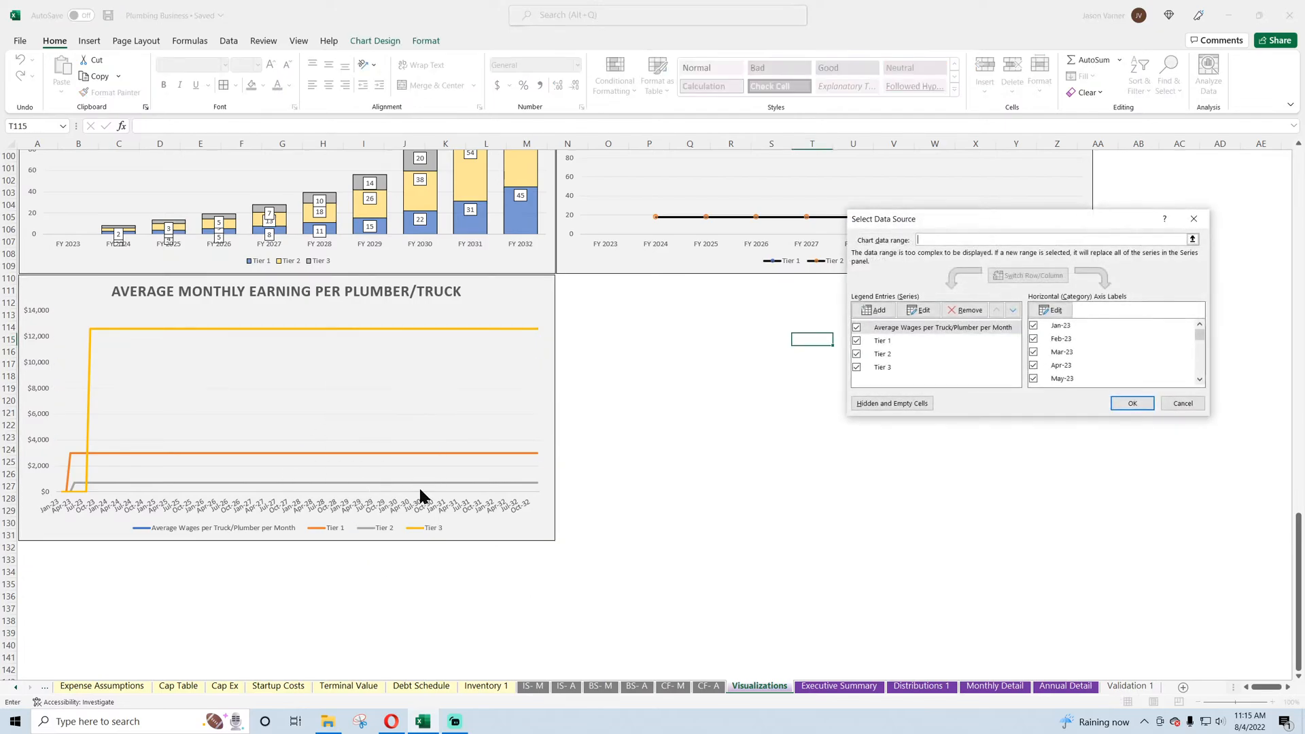
pyautogui.click(856, 327)
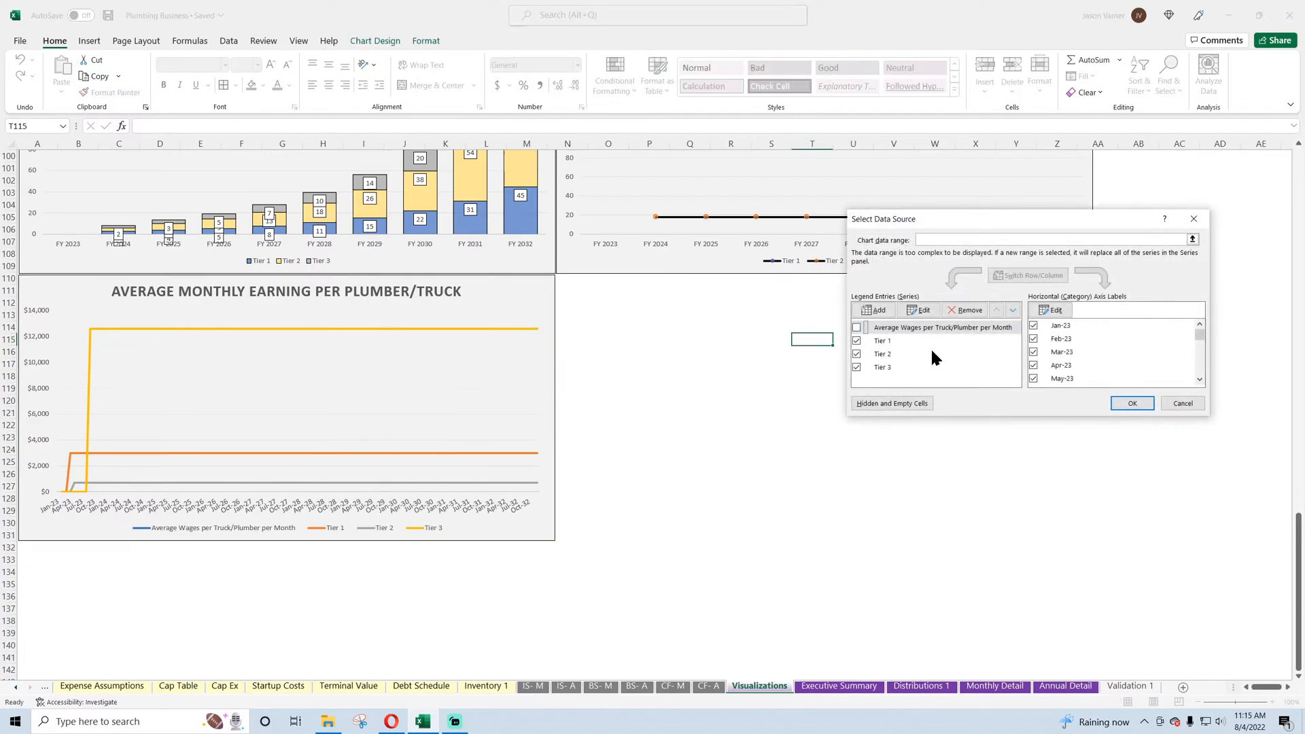
pyautogui.click(1131, 404)
pyautogui.click(702, 496)
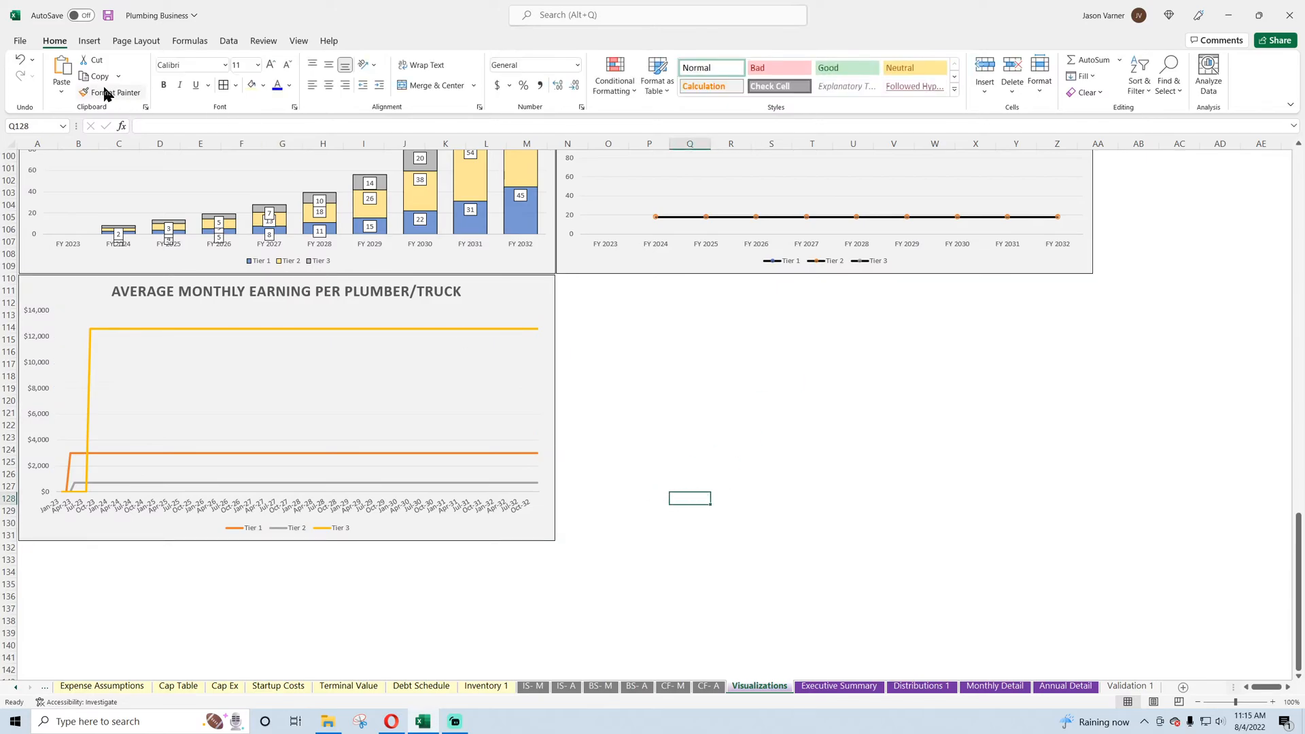
pyautogui.click(108, 15)
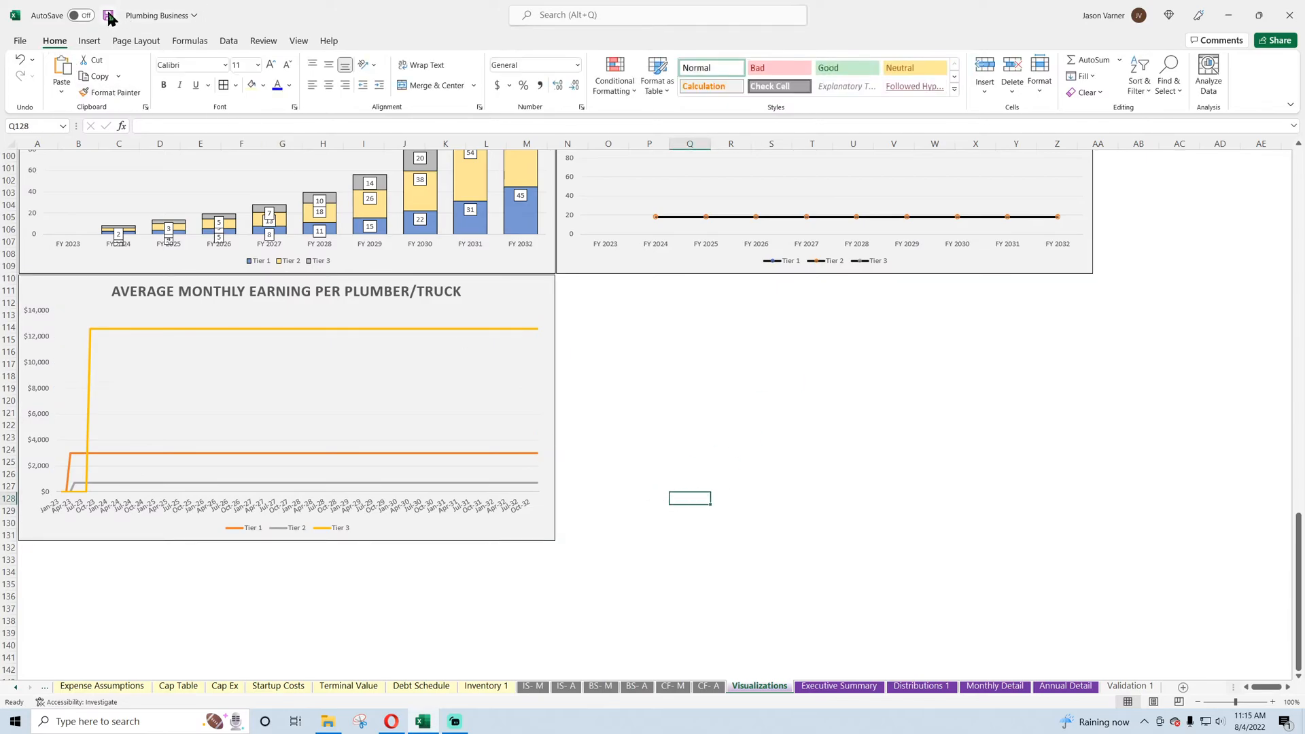
pyautogui.click(687, 376)
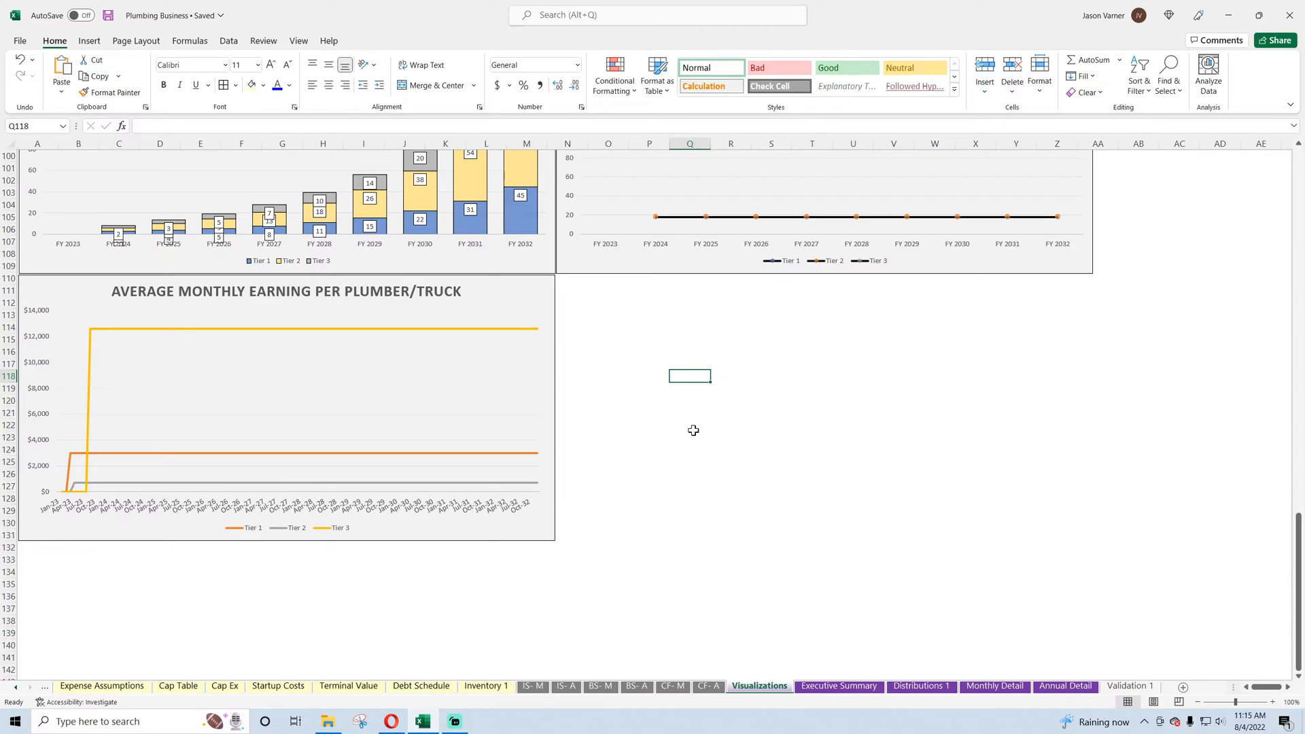
# - Append "BY TIER" to the monthly earning line chart's title and save the workbook
pyautogui.click(454, 286)
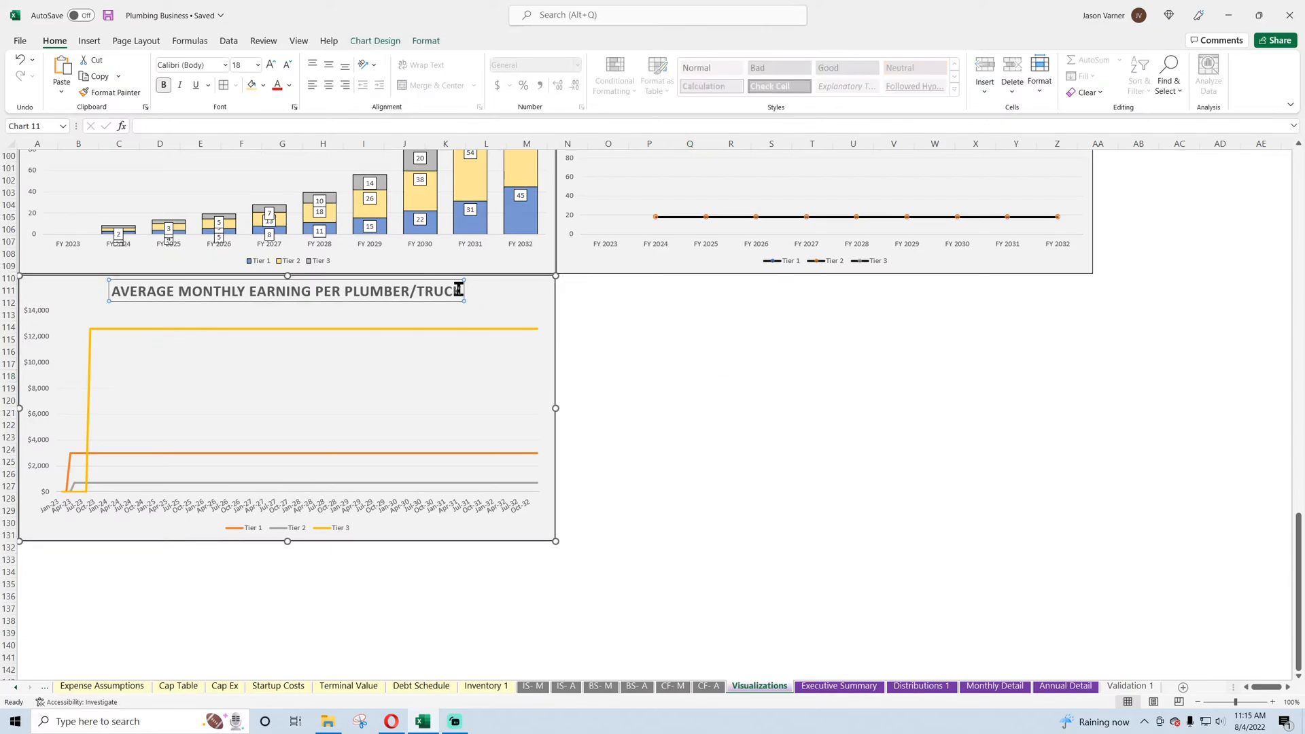
pyautogui.click(456, 288)
pyautogui.write('BY TIER')
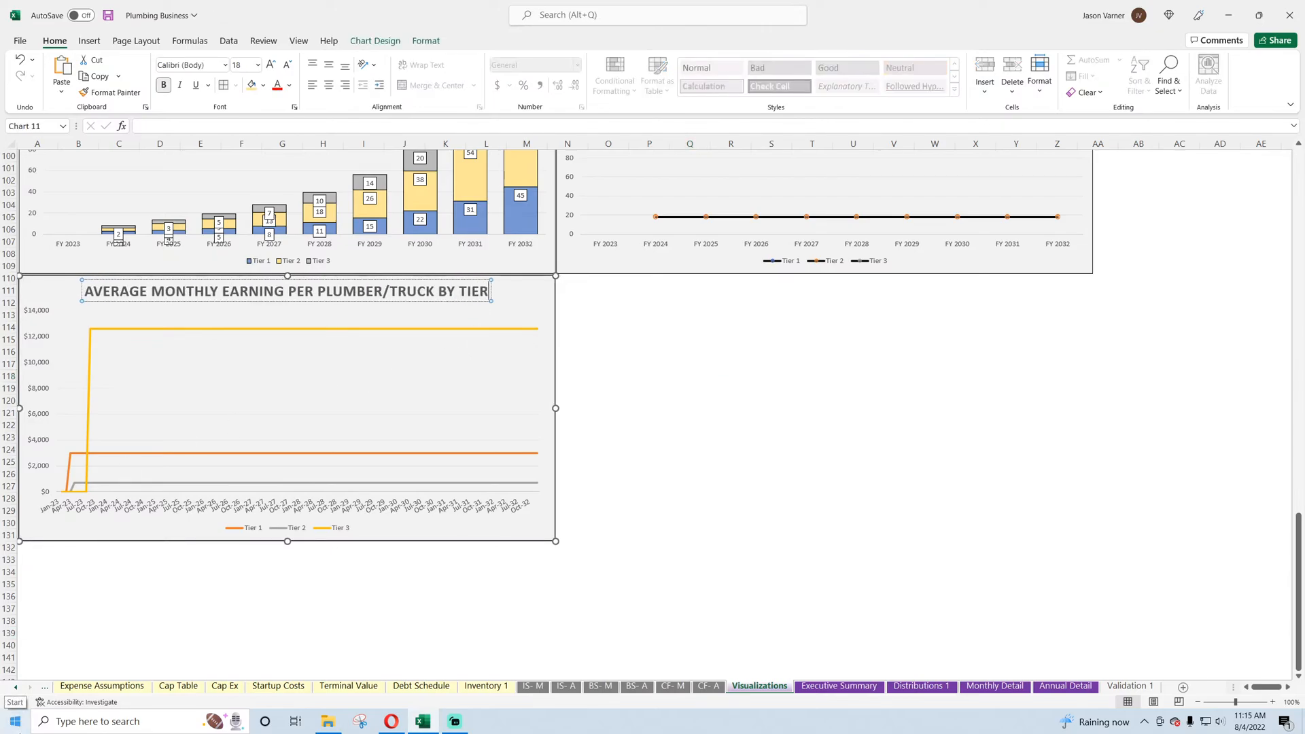
pyautogui.click(819, 583)
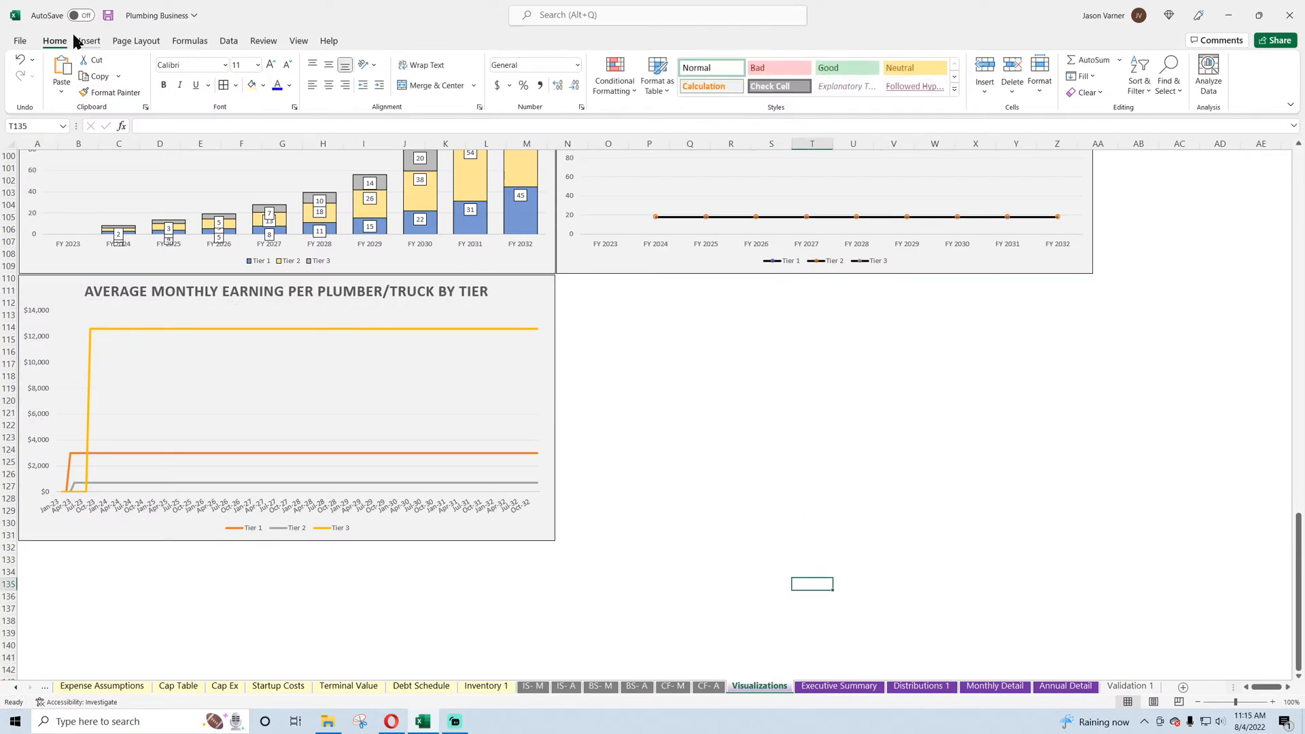
pyautogui.click(108, 17)
pyautogui.click(702, 425)
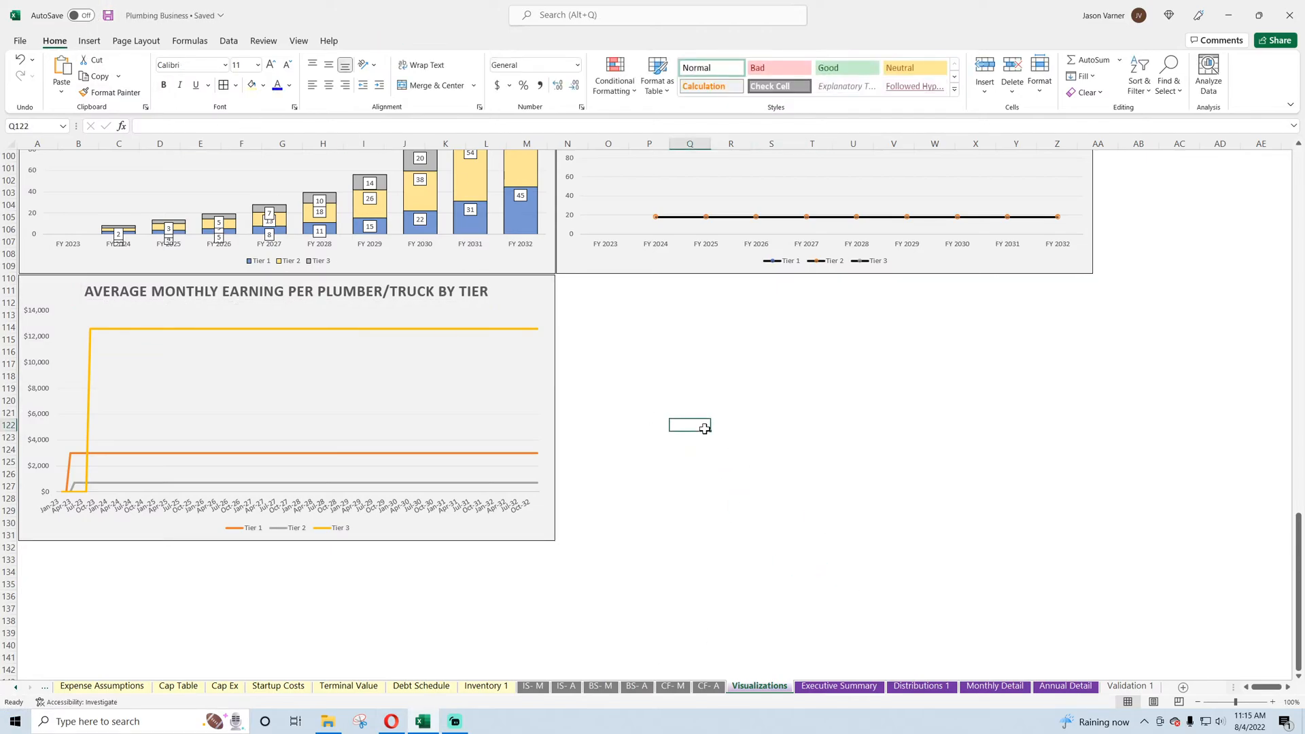
# - Review all the charts on the Visualizations sheet from the newest up to Annual Revenue, and save the workbook
pyautogui.scroll(4, 717, 474)
pyautogui.scroll(4, 716, 474)
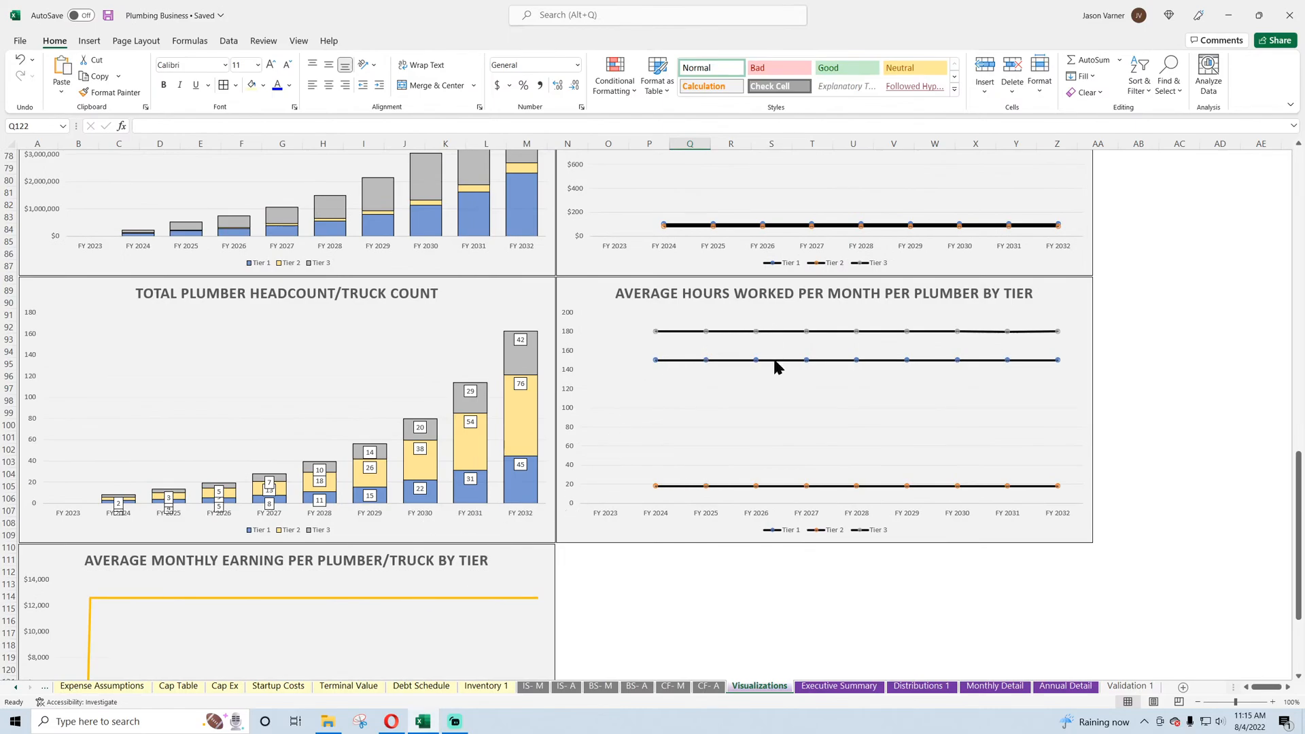
pyautogui.moveTo(777, 367)
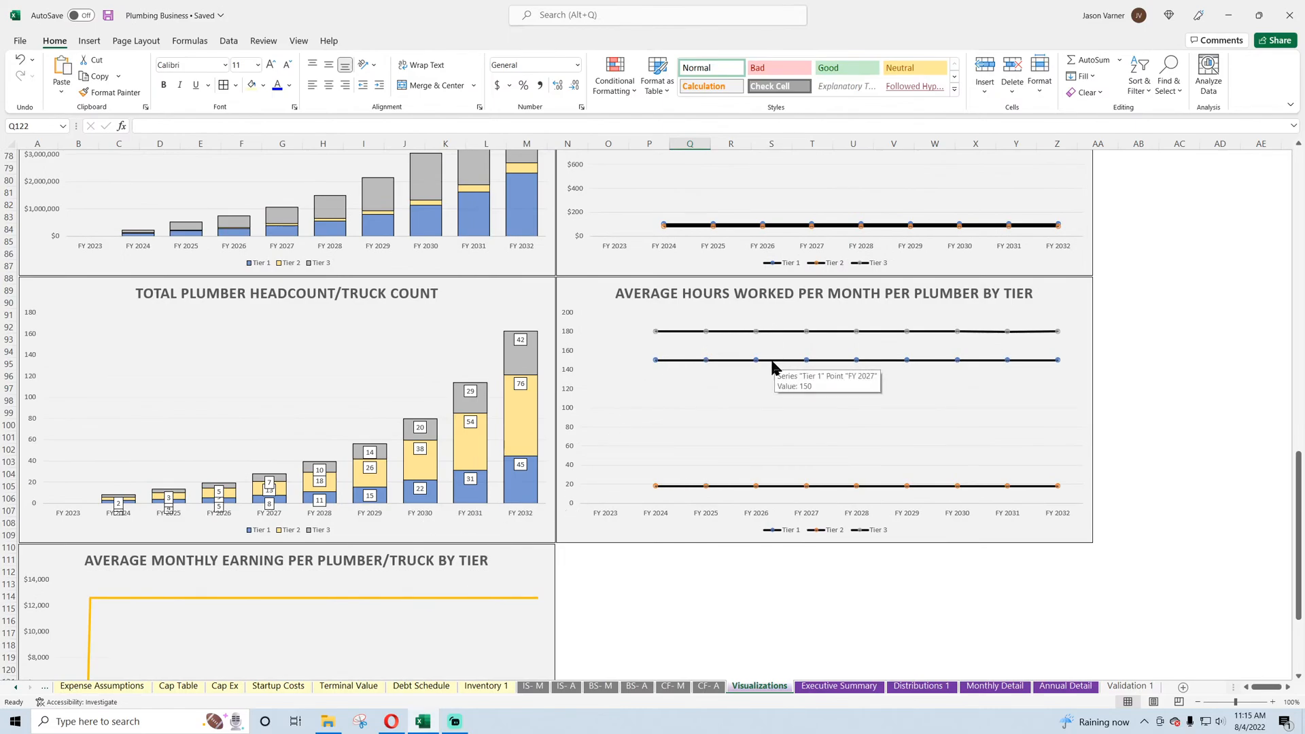
pyautogui.scroll(4, 401, 348)
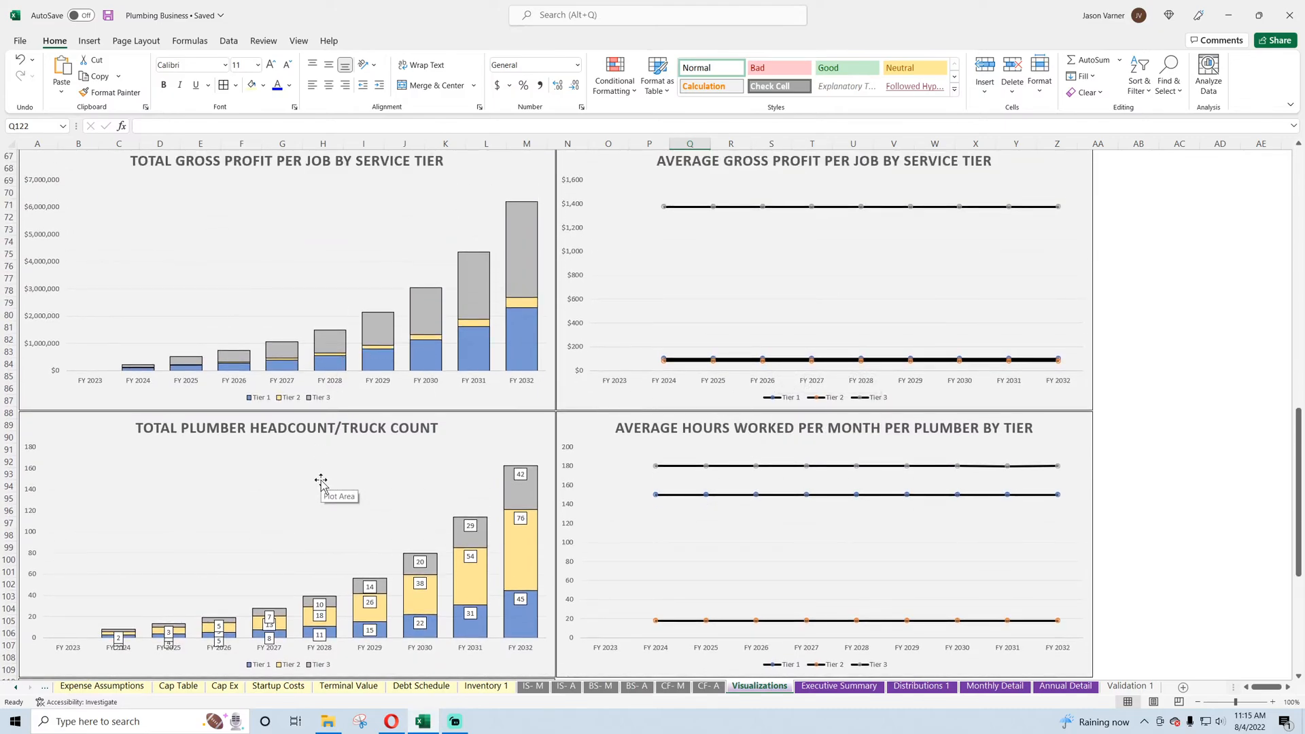
pyautogui.scroll(4, 321, 481)
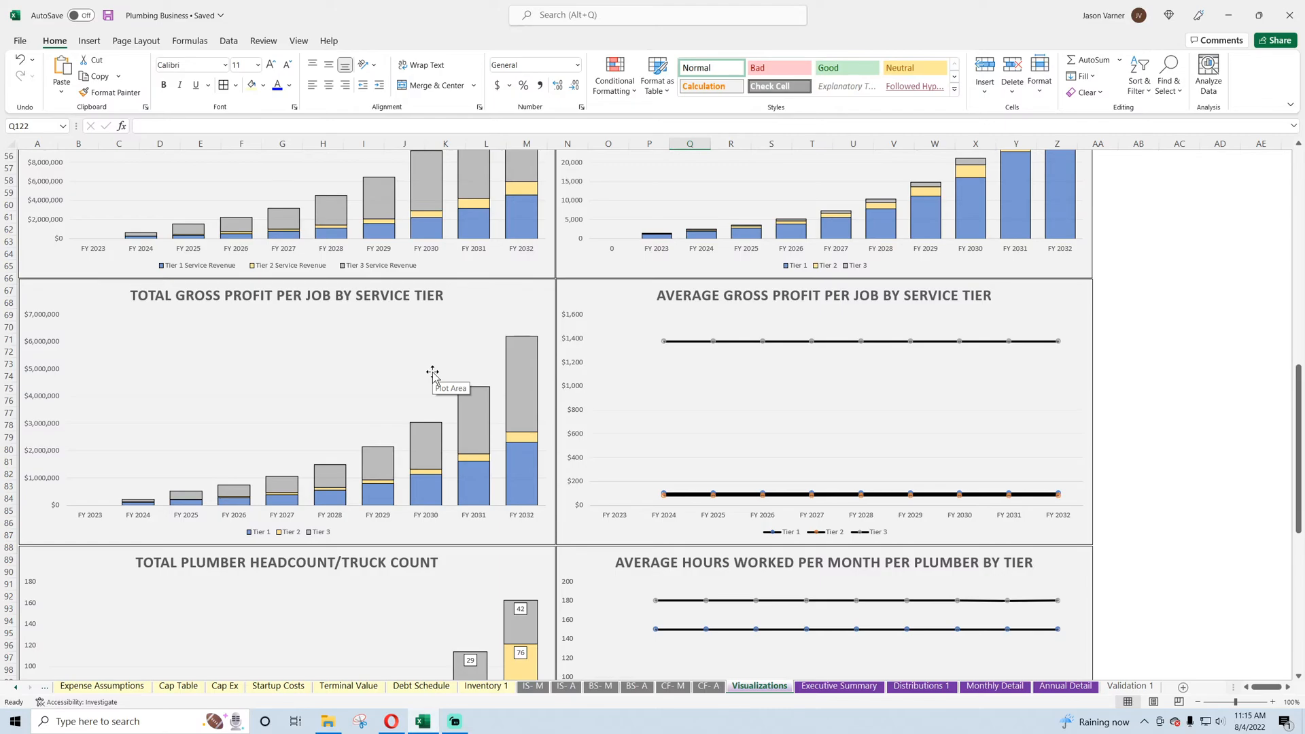
pyautogui.scroll(4, 432, 372)
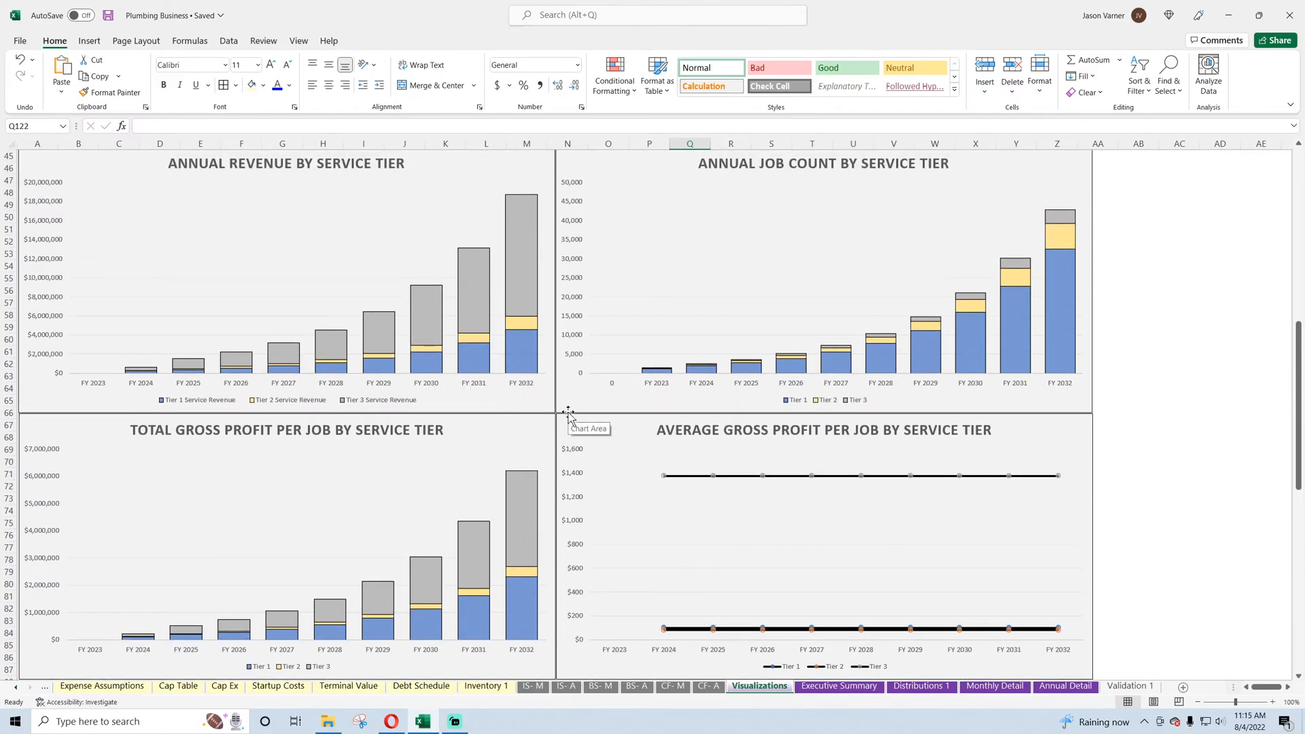
pyautogui.scroll(-4, 656, 503)
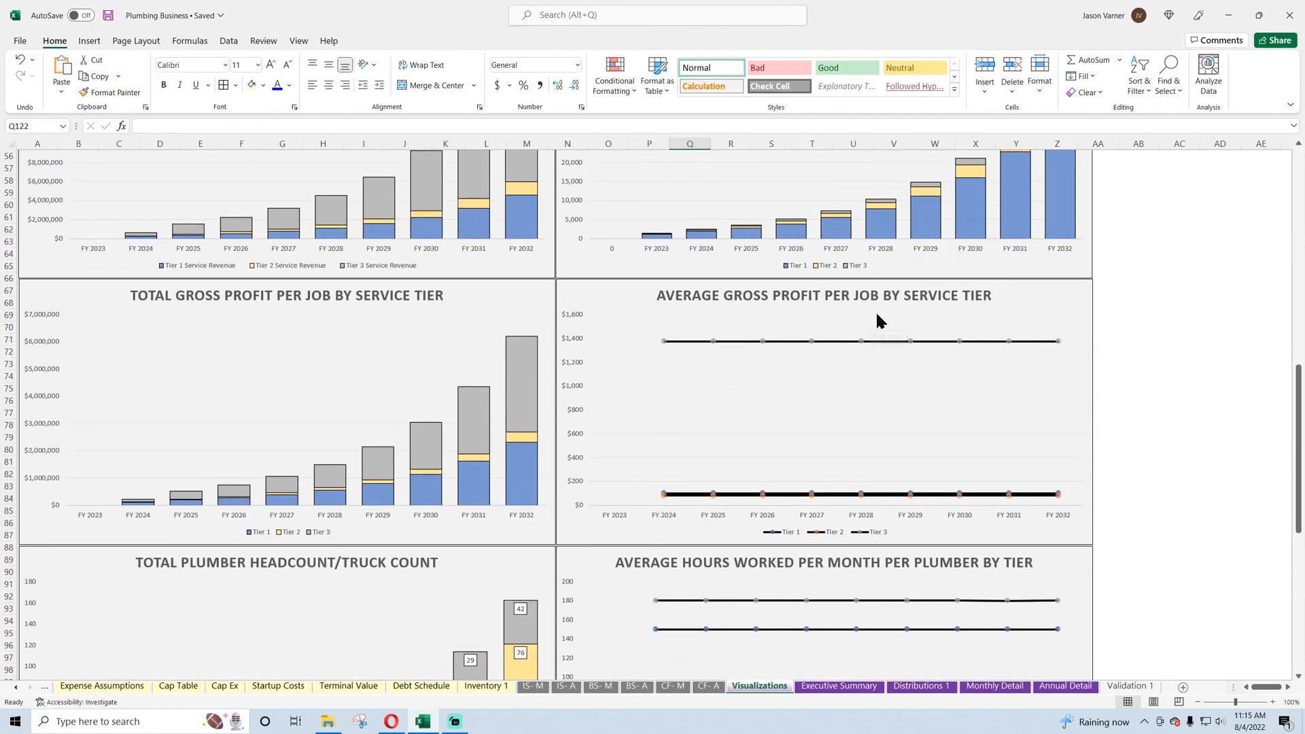
pyautogui.scroll(7, 696, 434)
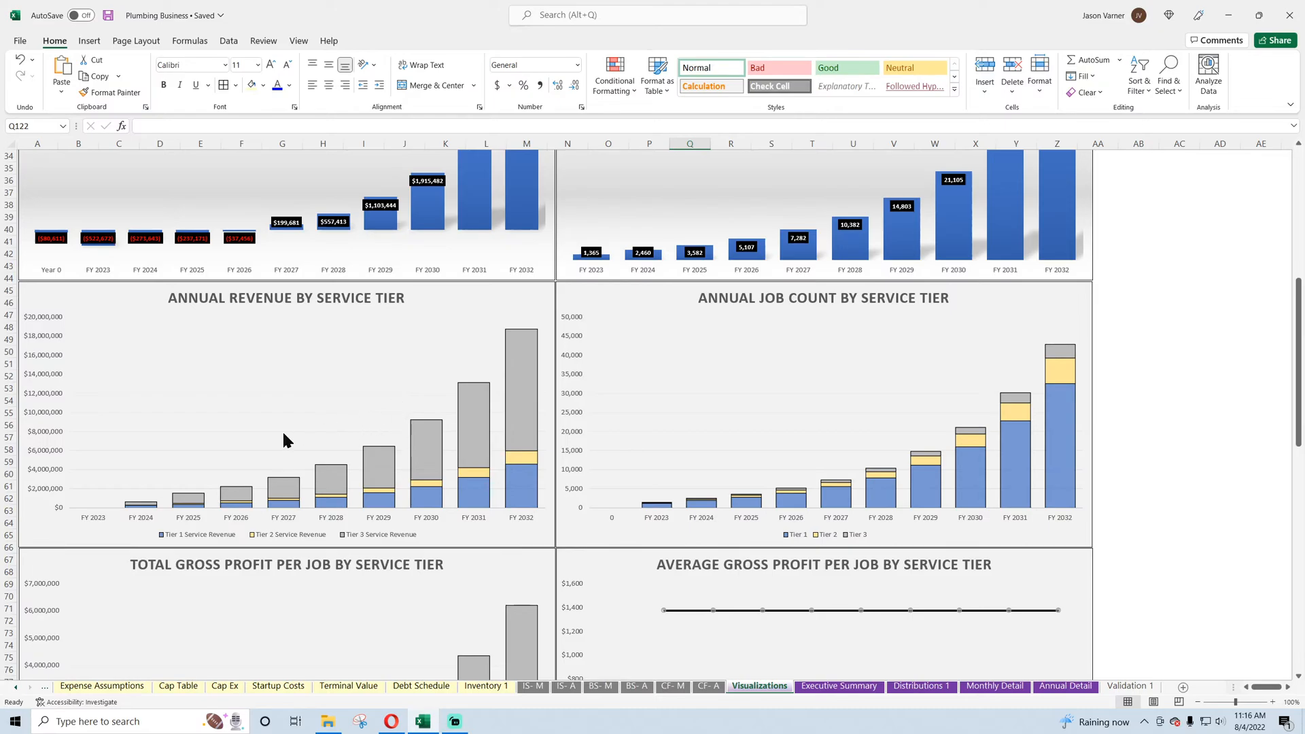
pyautogui.scroll(7, 284, 435)
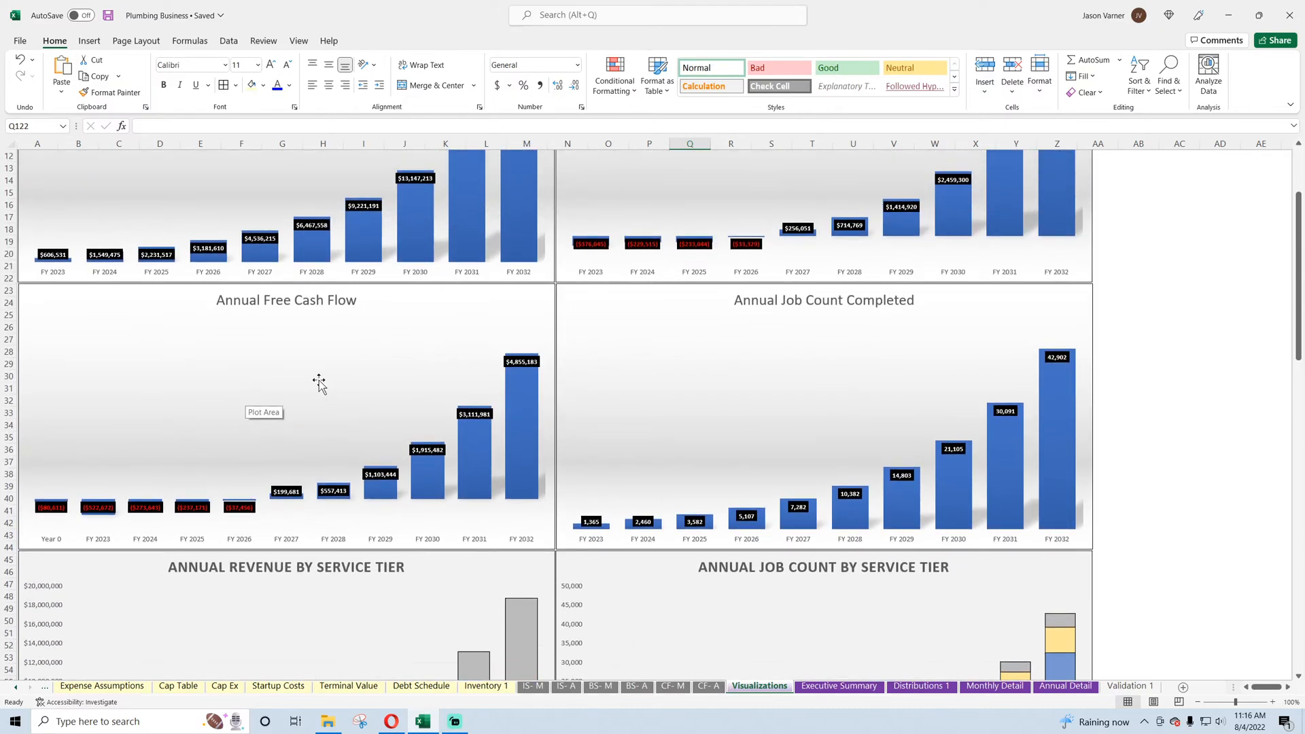
pyautogui.scroll(4, 693, 411)
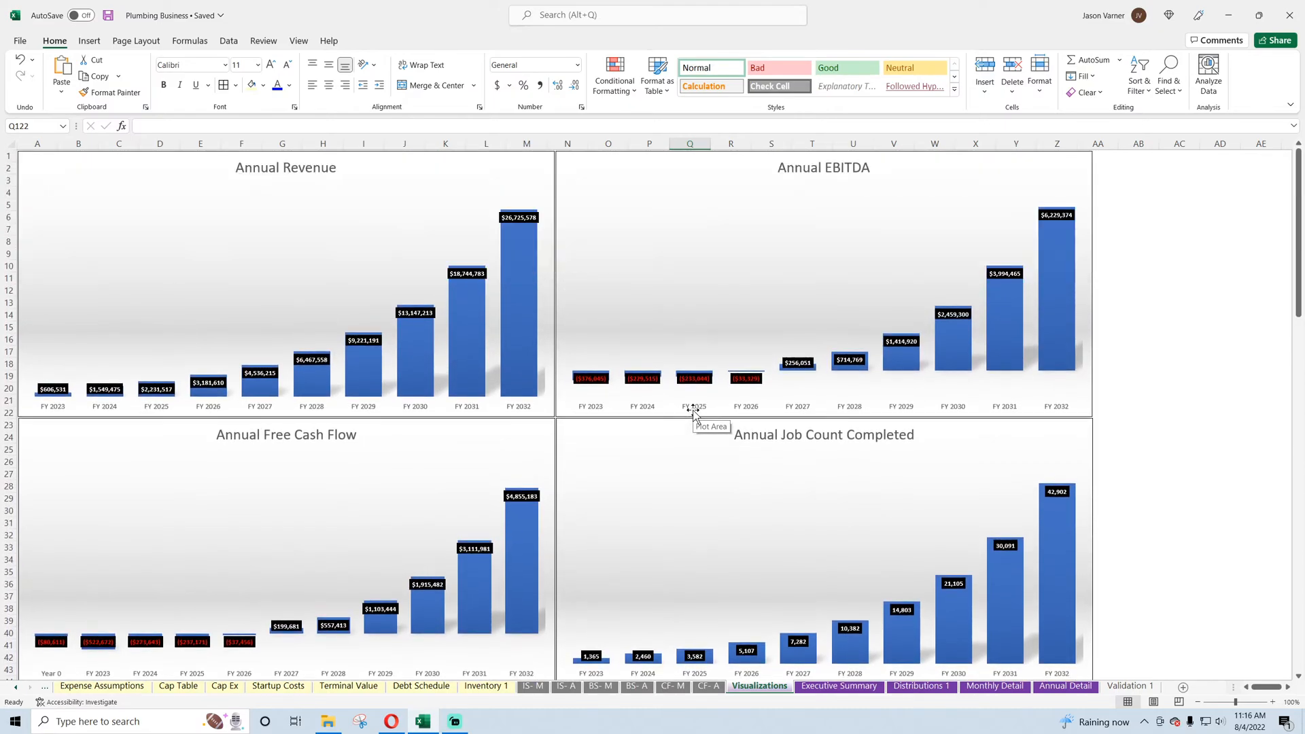
pyautogui.scroll(-20, 693, 411)
pyautogui.scroll(15, 686, 418)
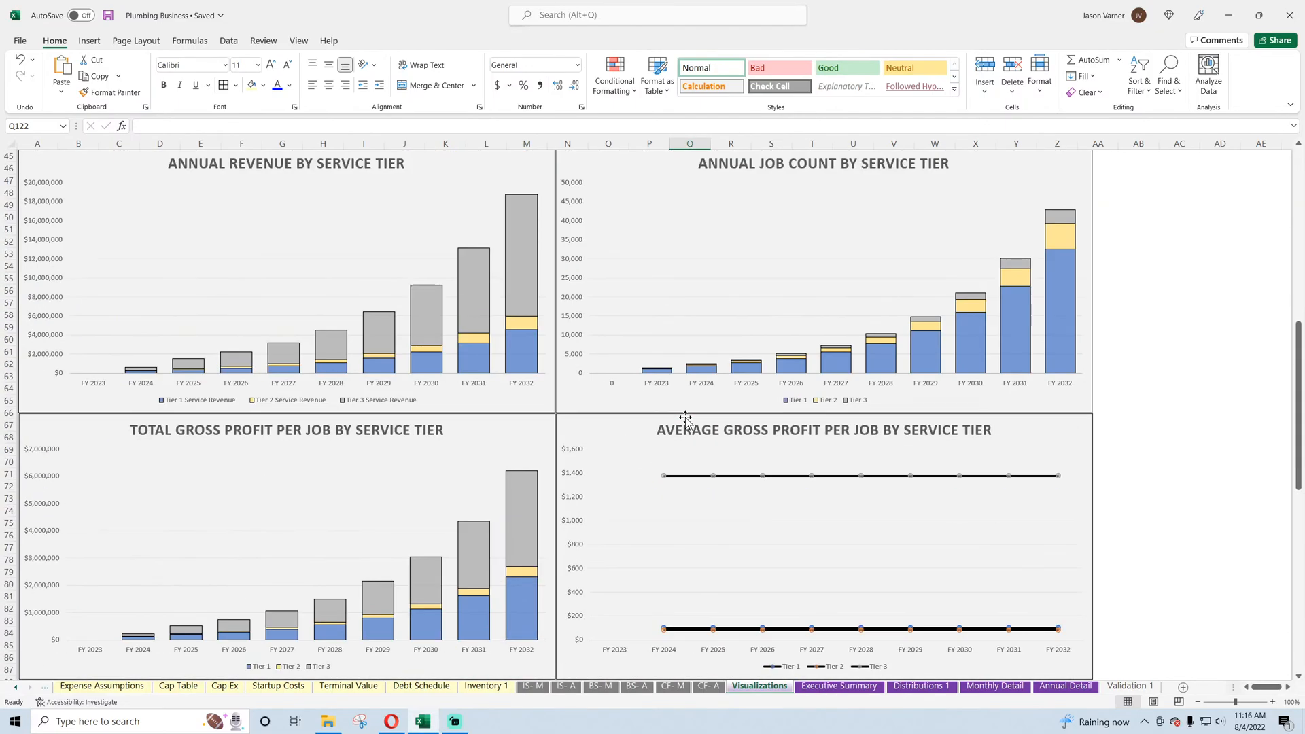
pyautogui.scroll(15, 685, 420)
pyautogui.click(108, 15)
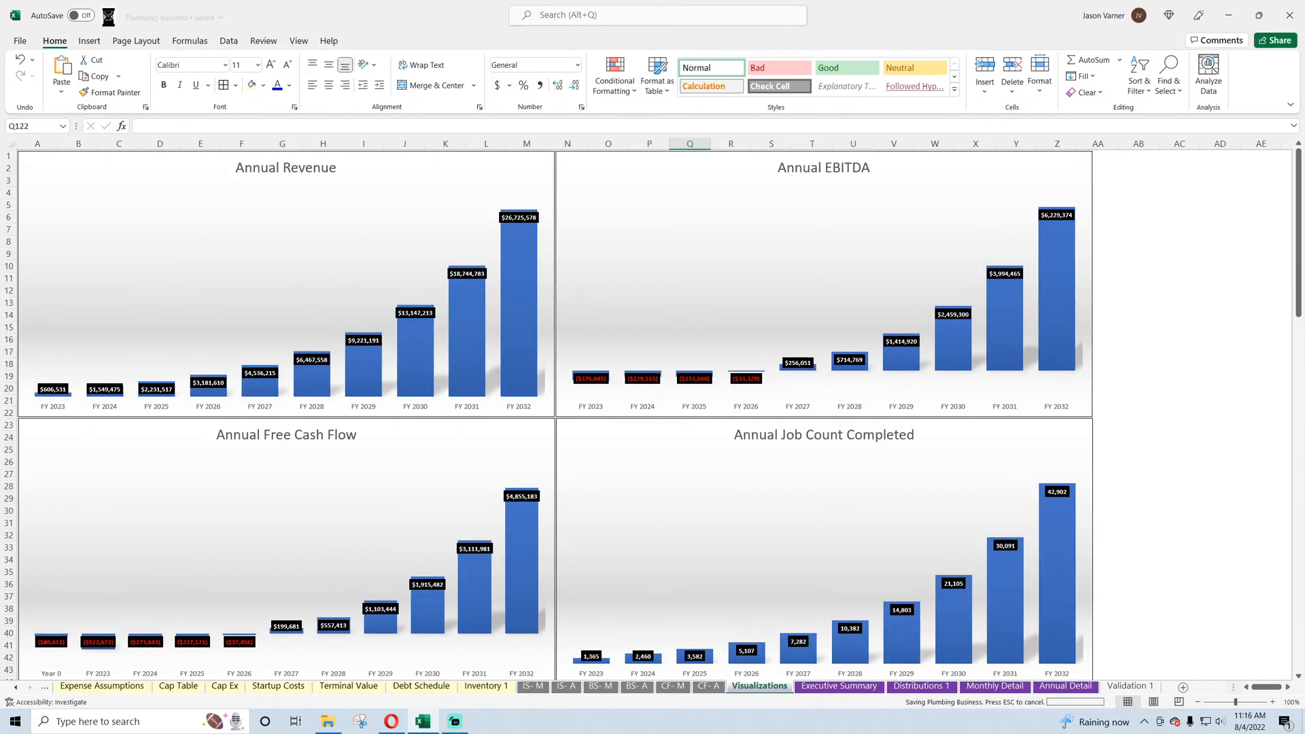
# - Add a new sheet named "Index" and place it before the Global Control sheet
pyautogui.click(17, 688)
pyautogui.click(83, 686)
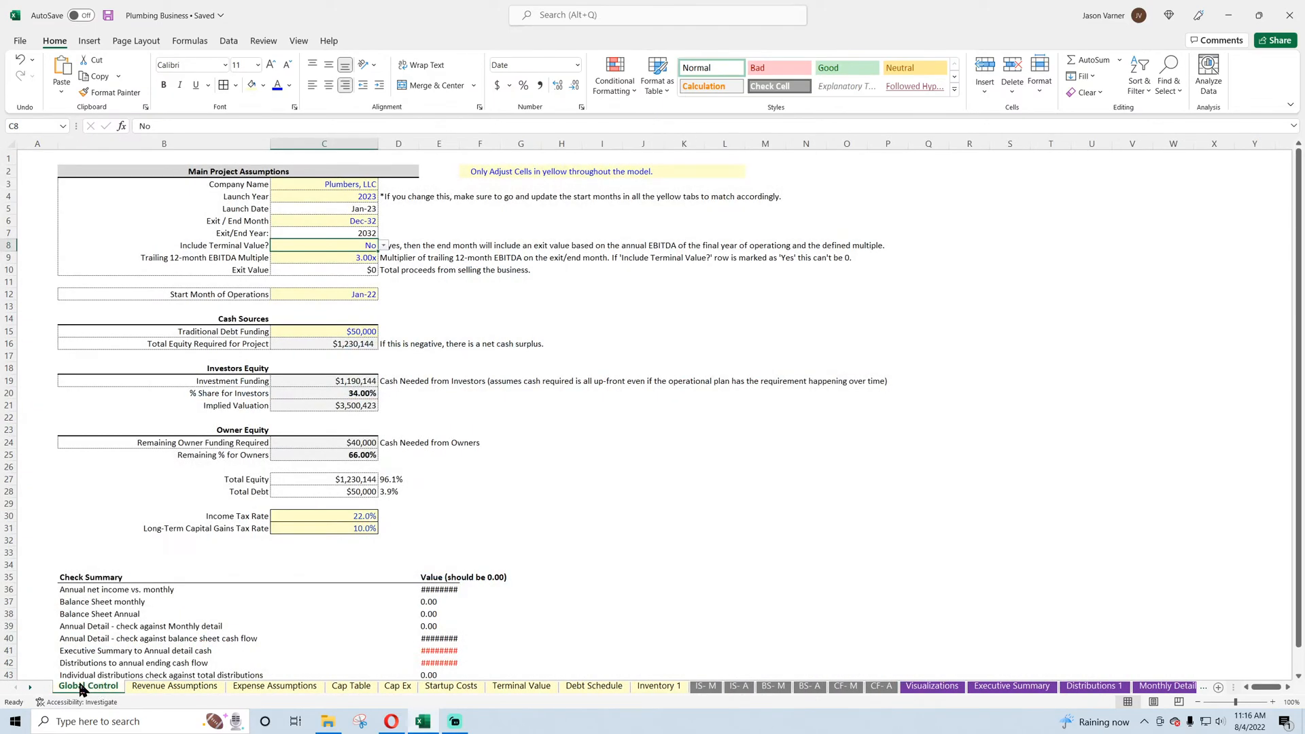
pyautogui.click(1218, 687)
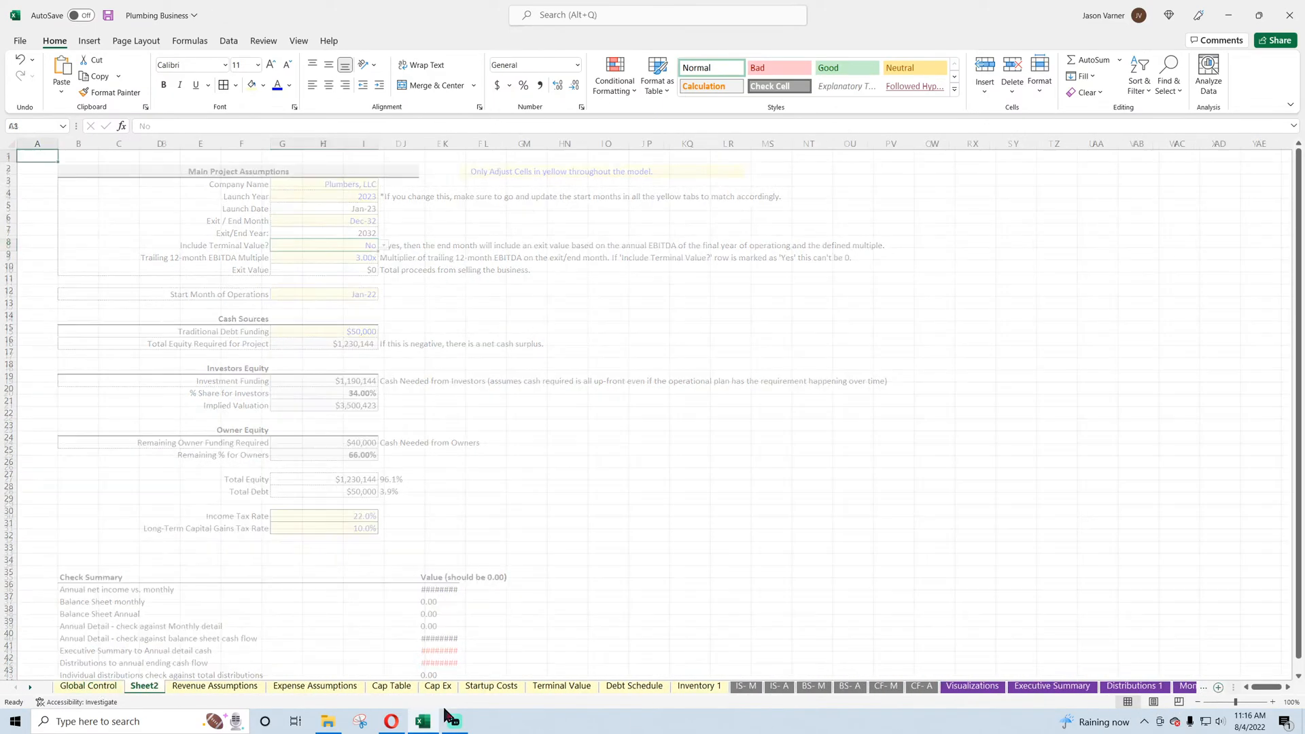
pyautogui.moveTo(129, 688); pyautogui.dragTo(57, 687)
pyautogui.doubleClick(73, 686)
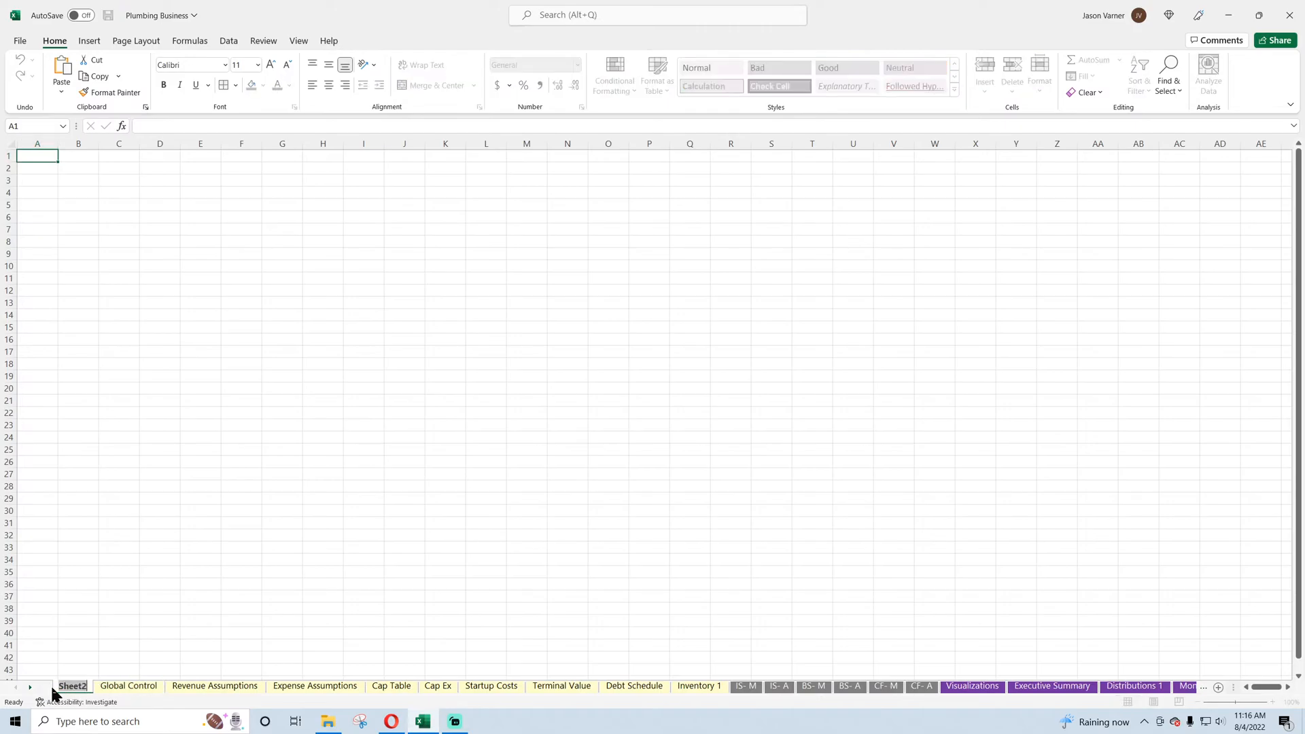
pyautogui.write('Index')
pyautogui.press('Return')
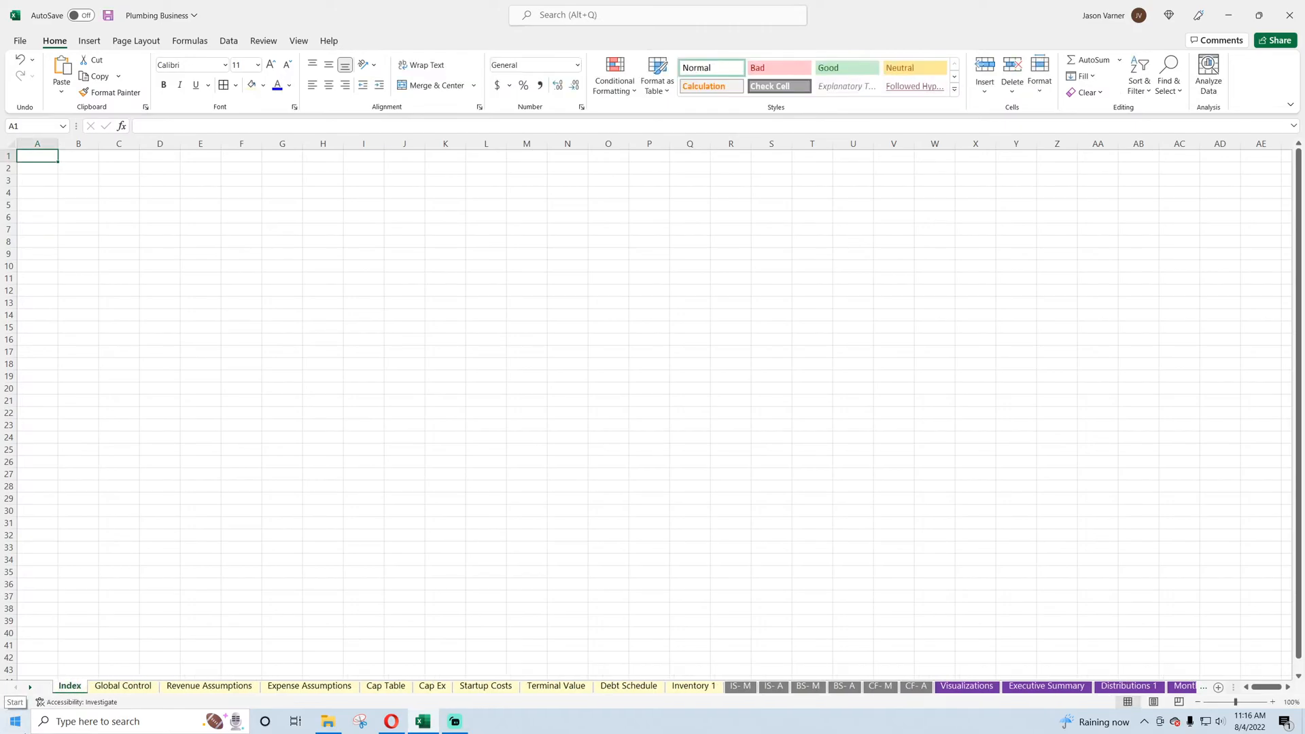
# - Link the "Annual net income vs. monthly" check value in cell E36 of Global Control to the check cell on the IS- A sheet
pyautogui.click(138, 687)
pyautogui.scroll(-4, 627, 511)
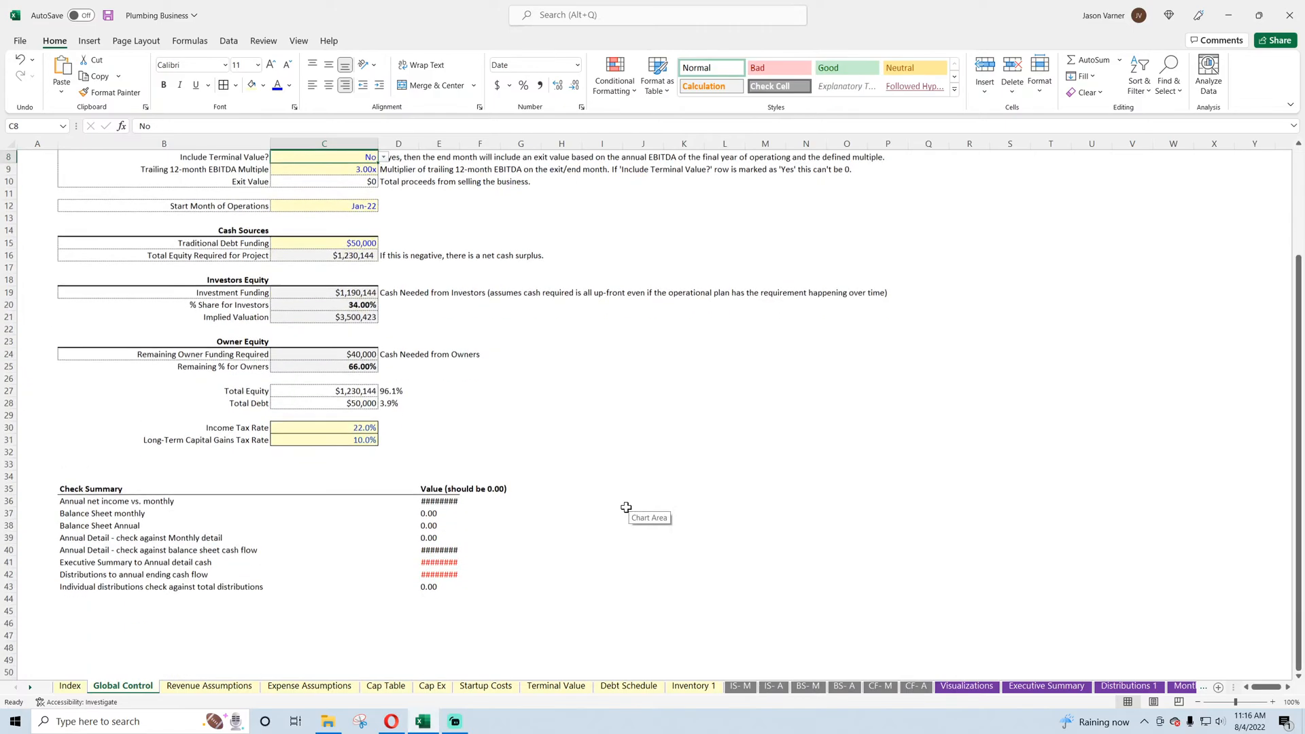
pyautogui.click(440, 449)
pyautogui.write('=')
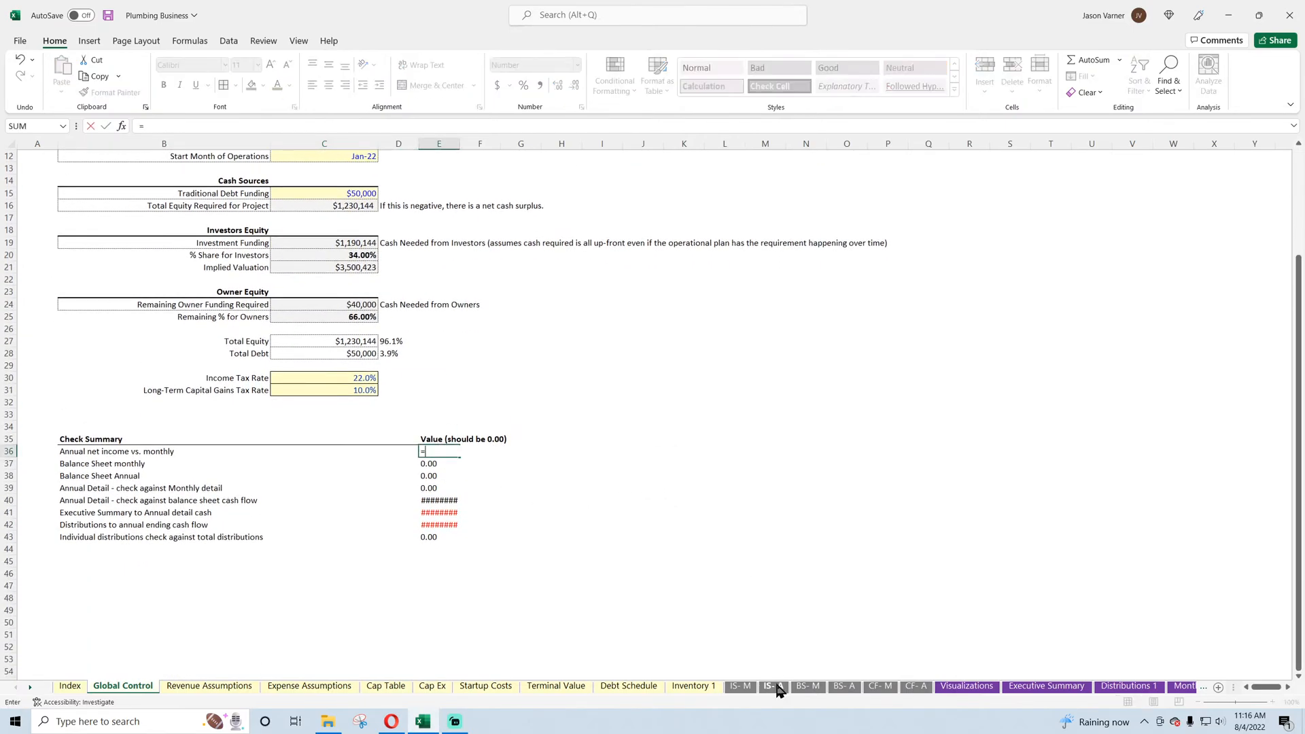
pyautogui.click(773, 686)
pyautogui.click(973, 331)
pyautogui.press('Return')
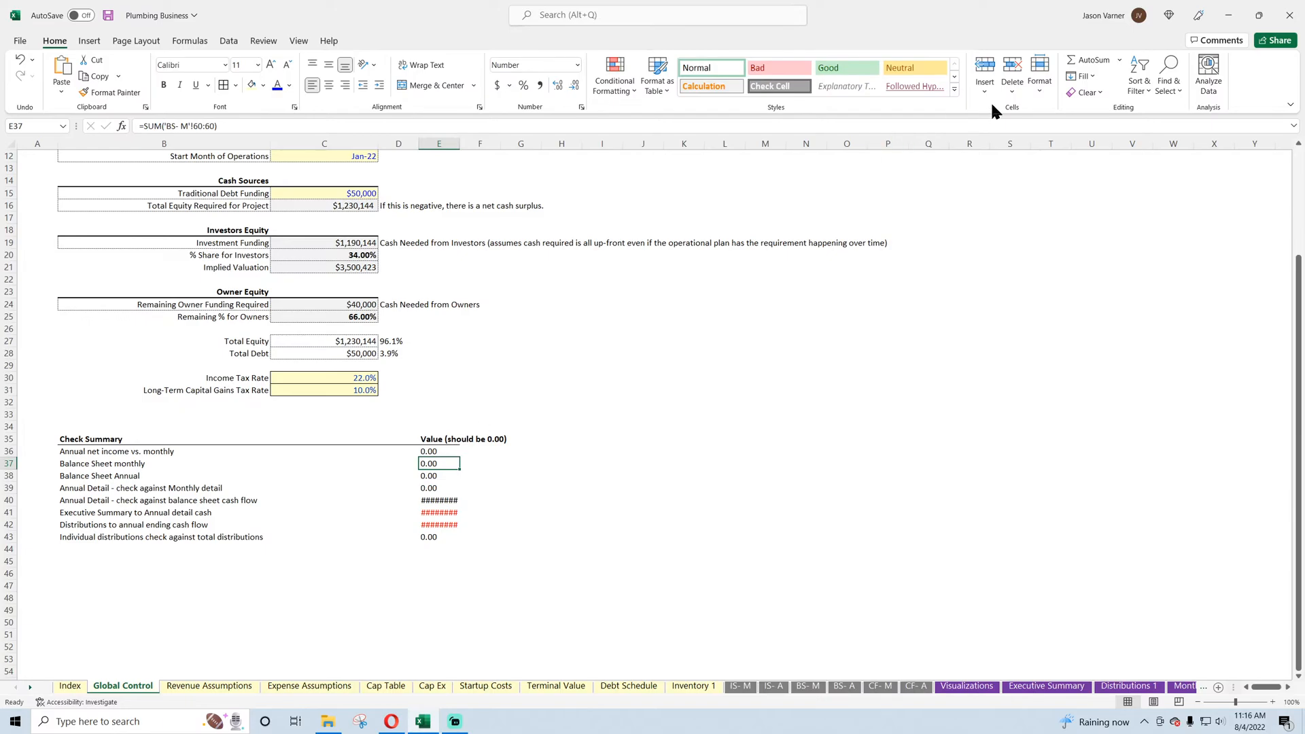
# - Set the "Balance Sheet monthly" check in E37 to the SUM of the check row 60 on the BS- M sheet
pyautogui.write('=SUM(')
pyautogui.click(808, 686)
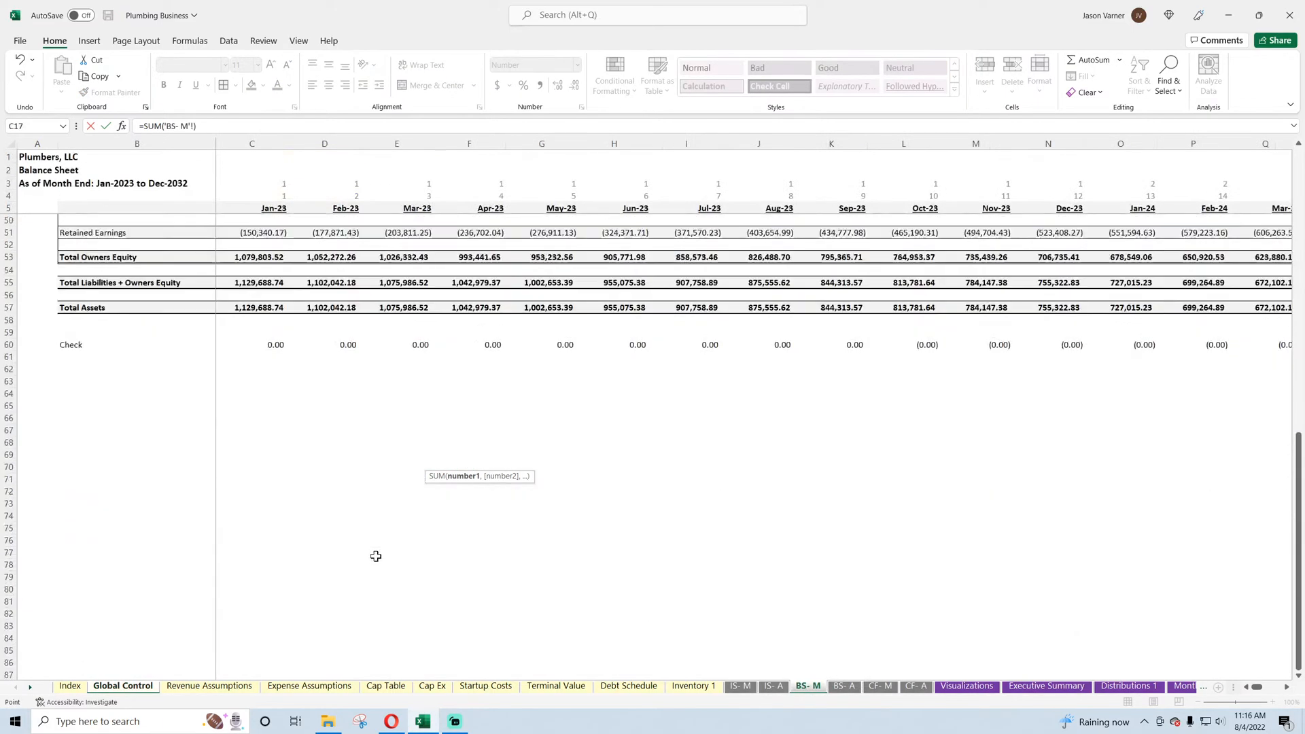
pyautogui.click(14, 345)
pyautogui.press('Return')
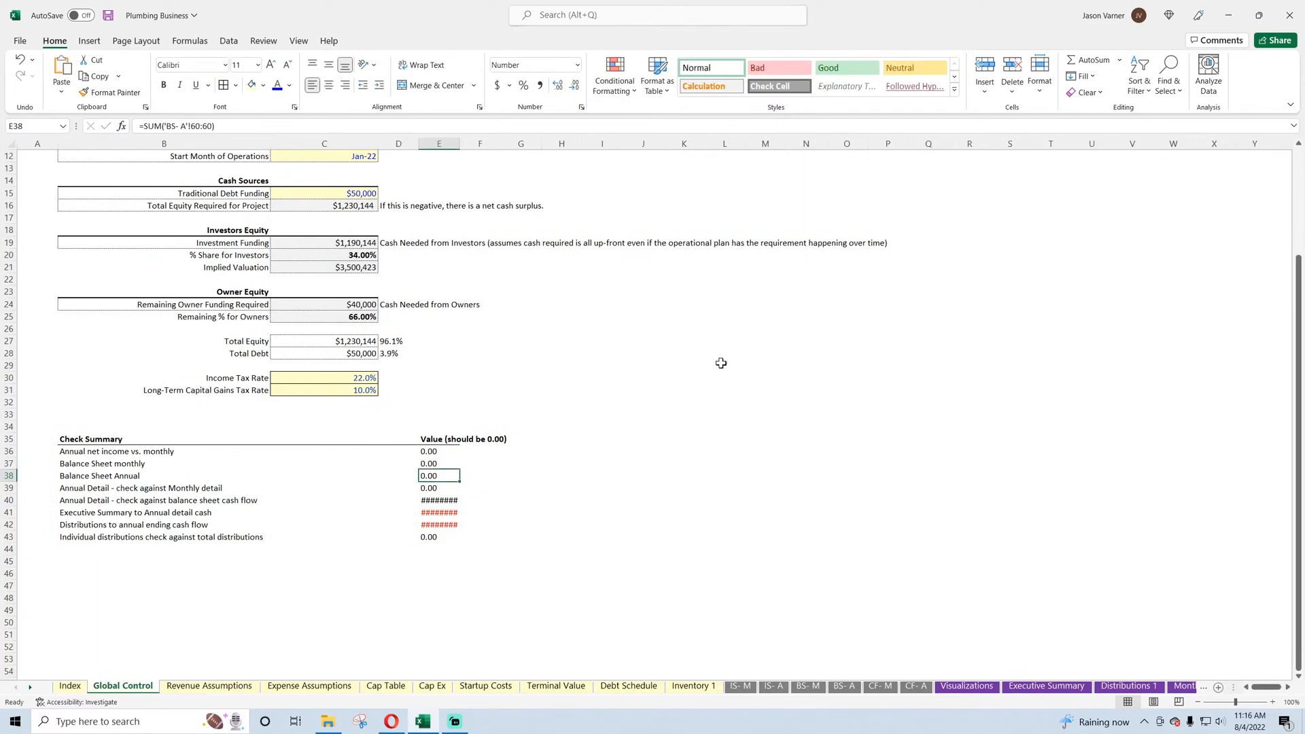
# - Set the "Balance Sheet Annual" check in E38 to the SUM of the check row 60 on the BS- A sheet
pyautogui.write('=SUM(')
pyautogui.click(843, 686)
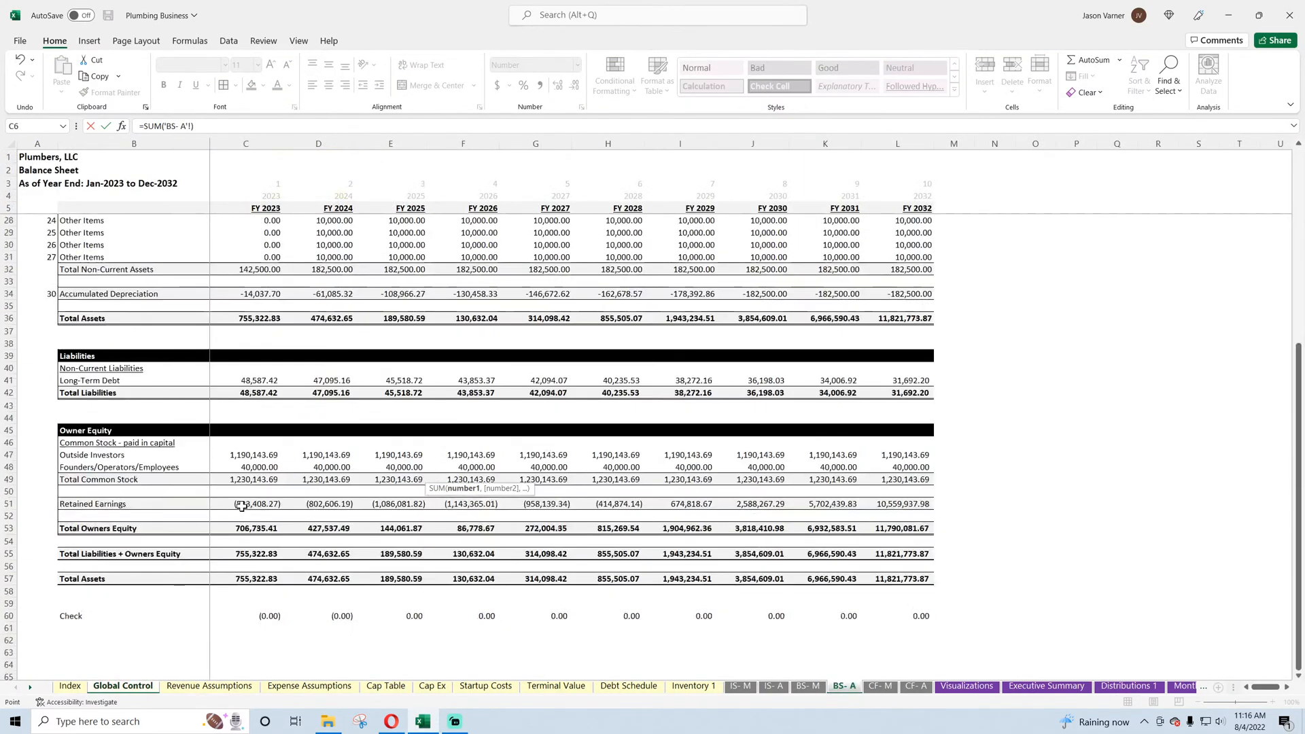
pyautogui.scroll(-4, 241, 506)
pyautogui.click(14, 481)
pyautogui.press('Return')
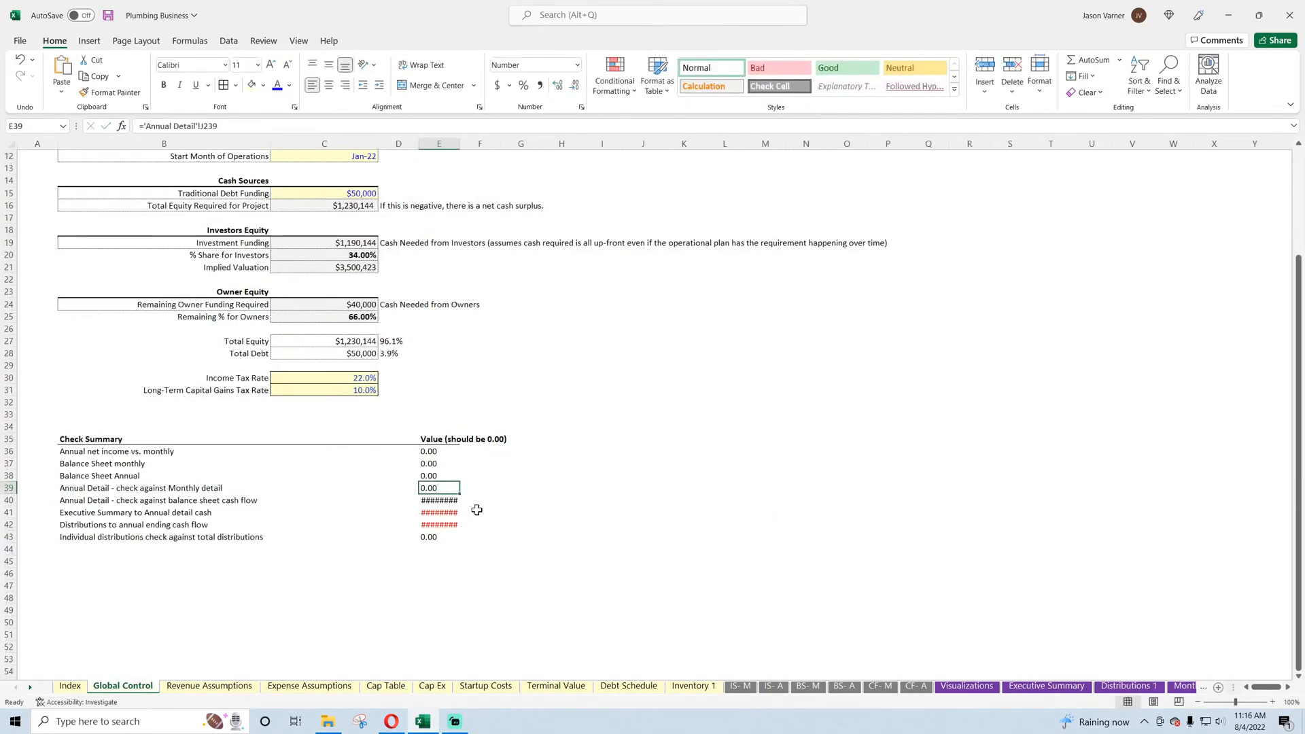
# - Link the "Annual Detail - check against Monthly detail" value in E39 to the check cell beside Cumulative Cash Flow on Annual Detail
pyautogui.write('=')
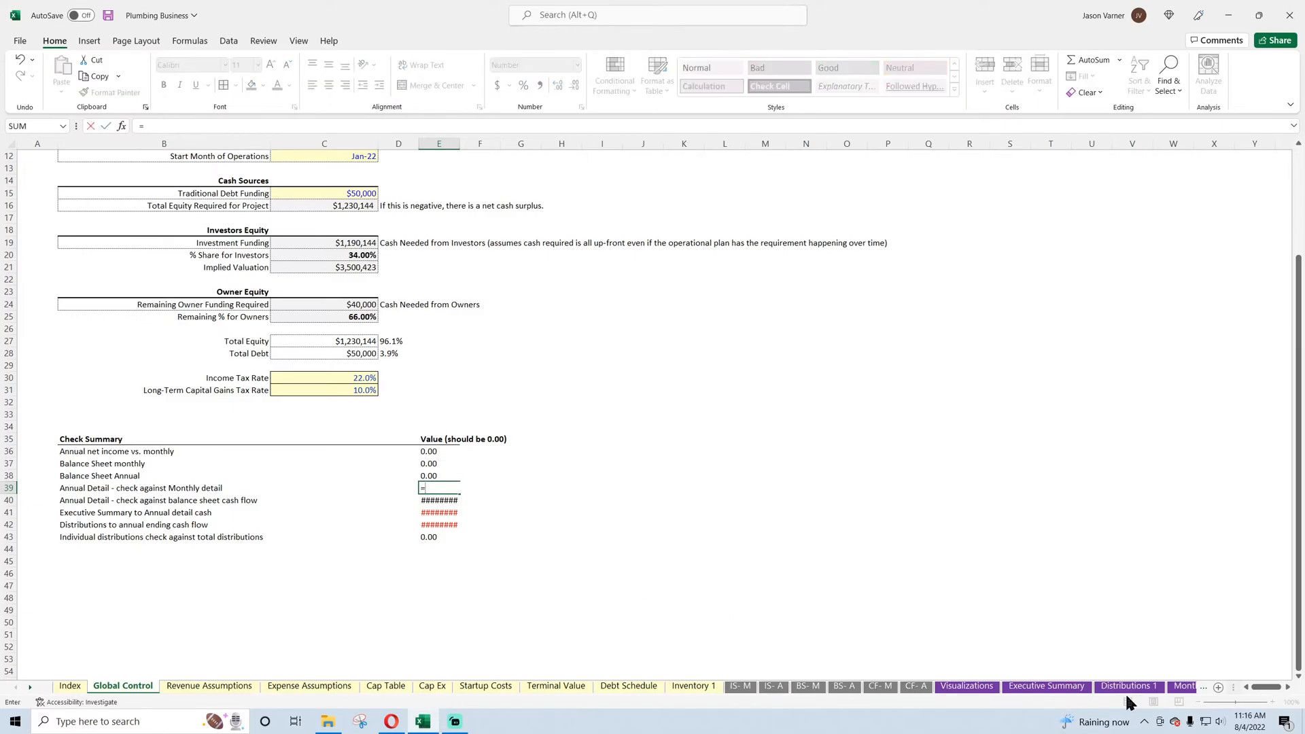
pyautogui.click(1184, 687)
pyautogui.click(1185, 688)
pyautogui.scroll(-20, 1026, 568)
pyautogui.scroll(-20, 1047, 631)
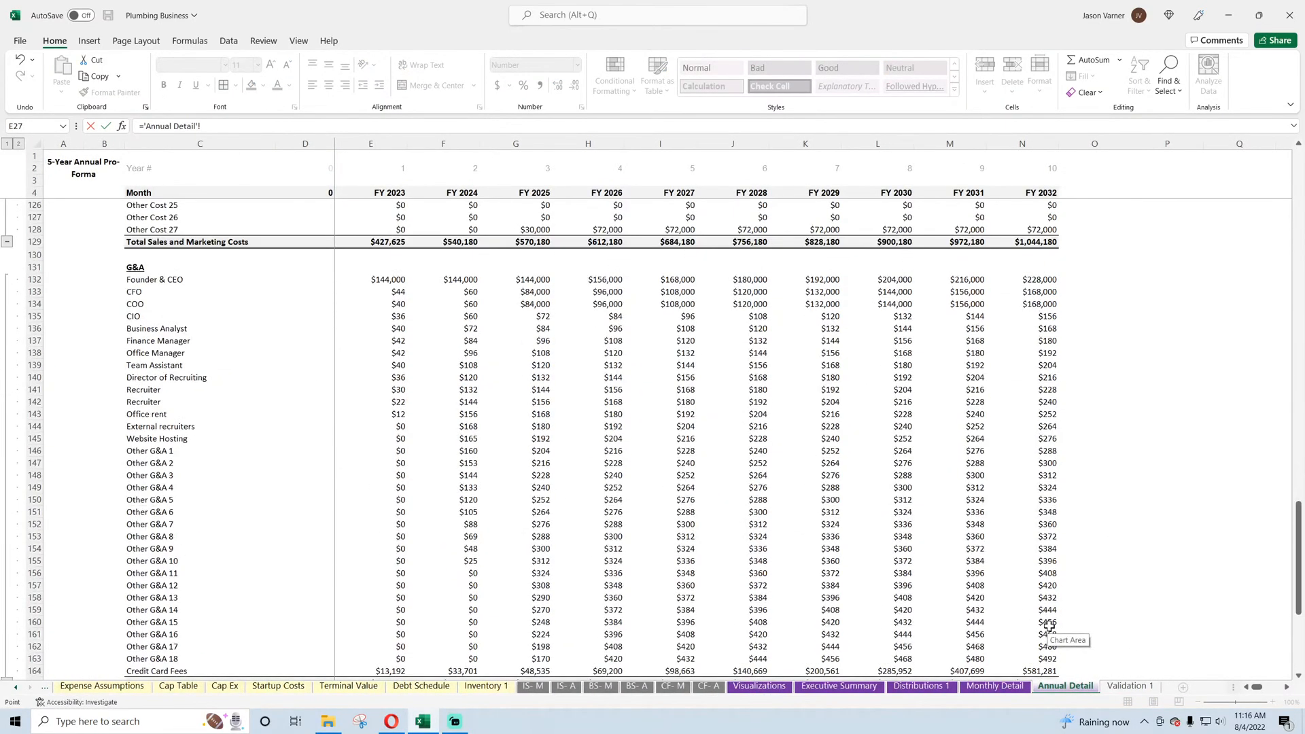
pyautogui.click(1090, 502)
pyautogui.press('Return')
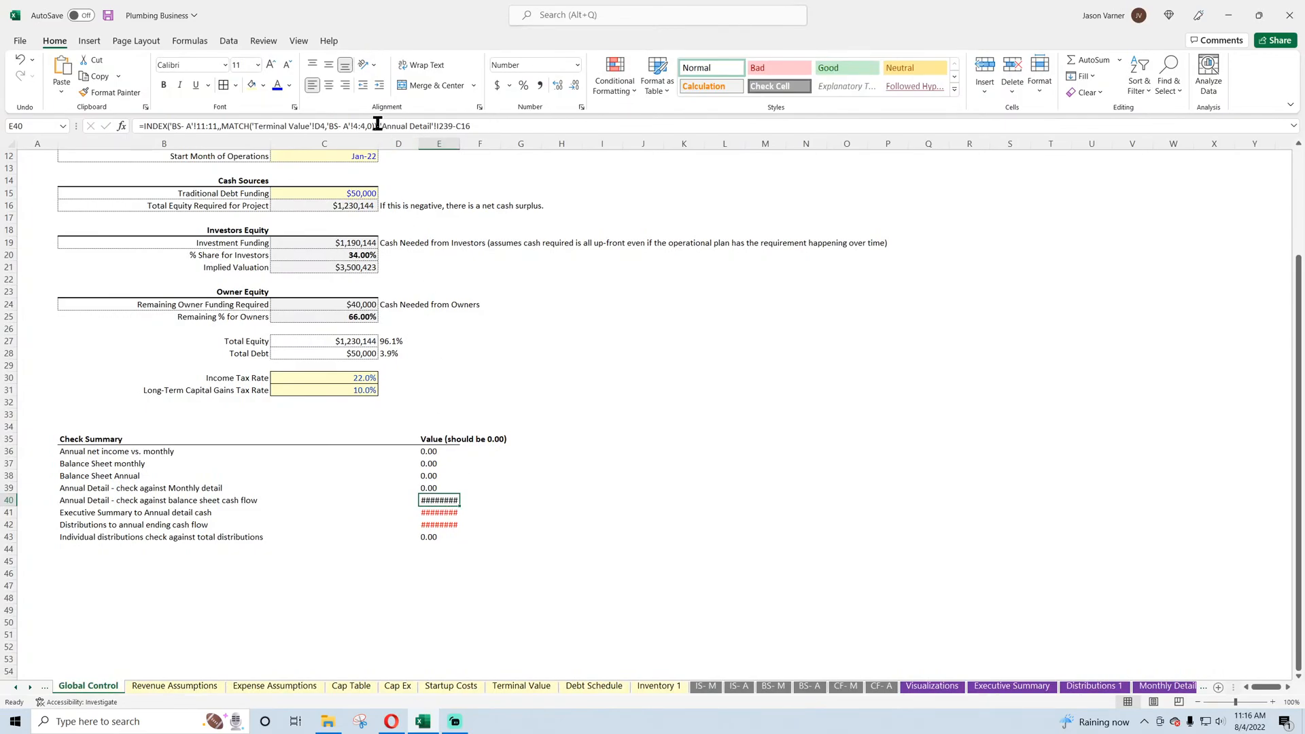
# - Replace the subtracted part of the E40 formula with the FY 2032 Cumulative Cash Flow cell N183 on Annual Detail
pyautogui.moveTo(381, 126); pyautogui.dragTo(637, 140)
pyautogui.press('BackSpace')
pyautogui.click(1156, 689)
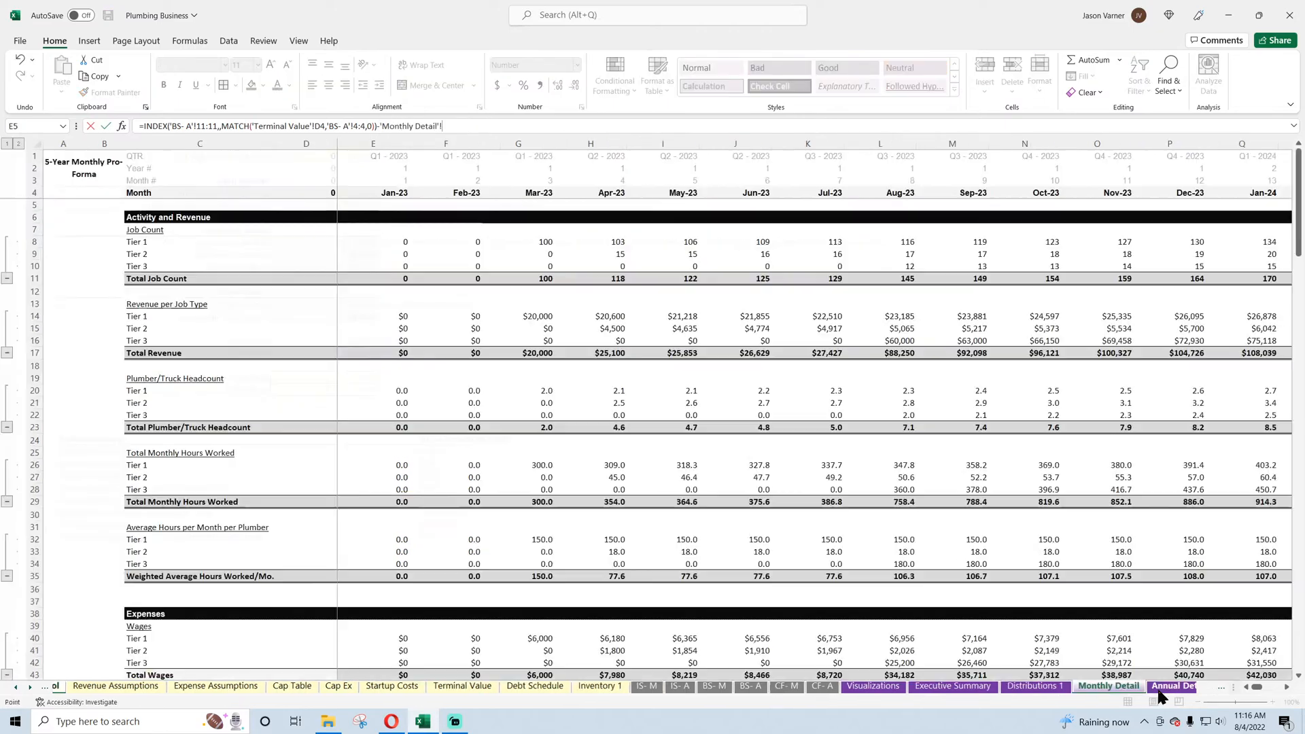
pyautogui.click(1161, 687)
pyautogui.click(1047, 503)
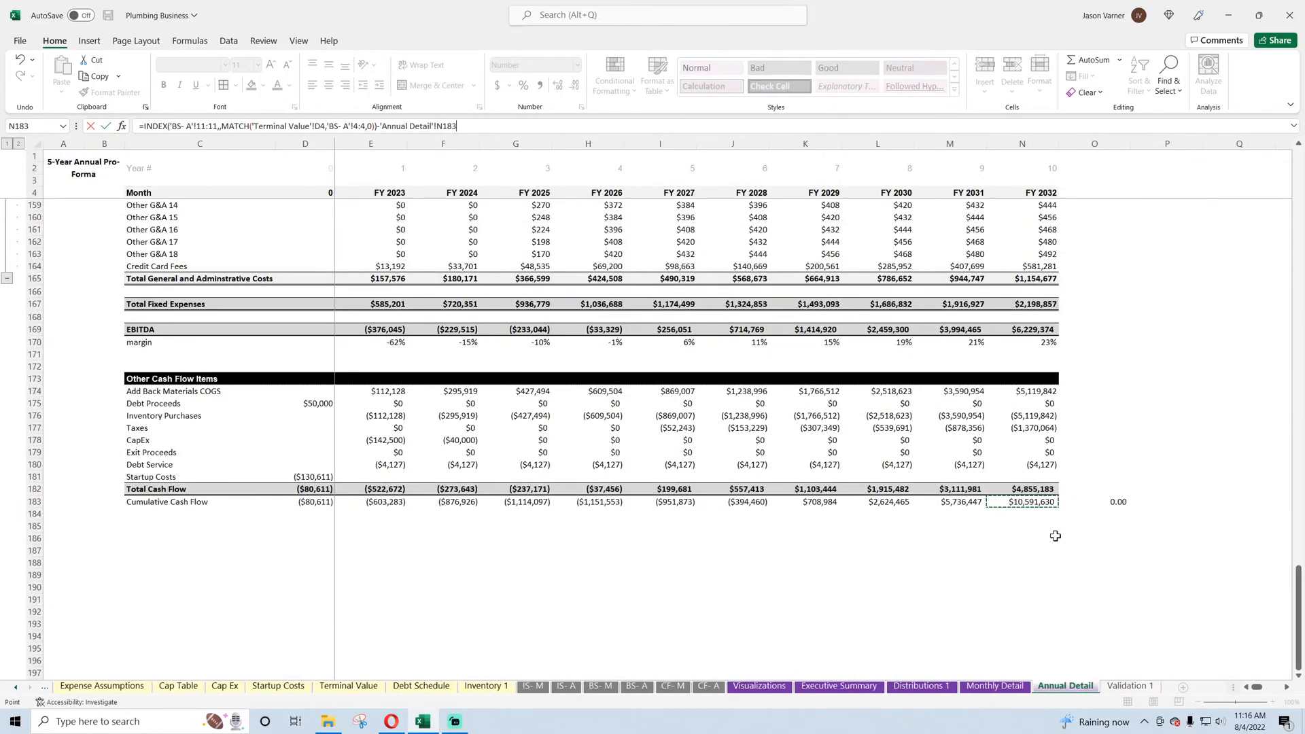
pyautogui.press('Return')
# - Extend the balance sheet cash flow check in E40 to also subtract Total Equity Required for Project (C16)
pyautogui.click(458, 500)
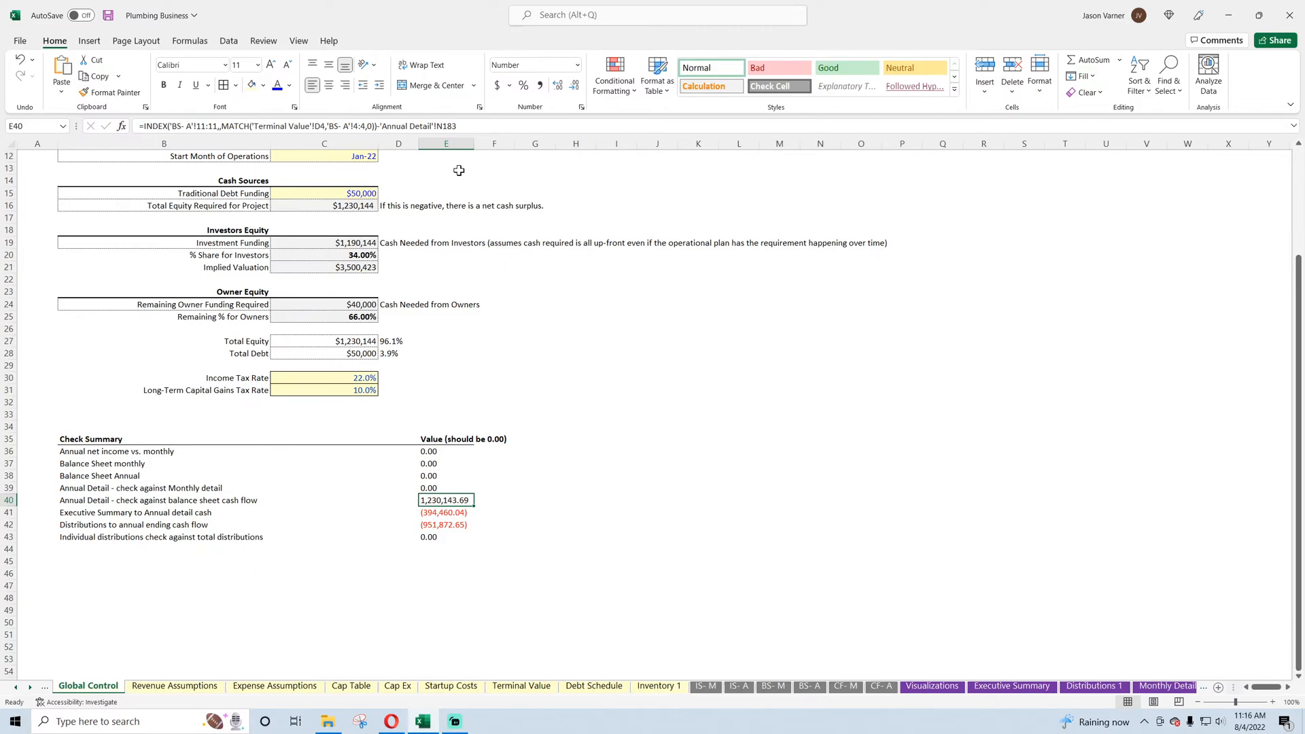
pyautogui.click(477, 126)
pyautogui.write('-')
pyautogui.scroll(4, 422, 258)
pyautogui.click(338, 345)
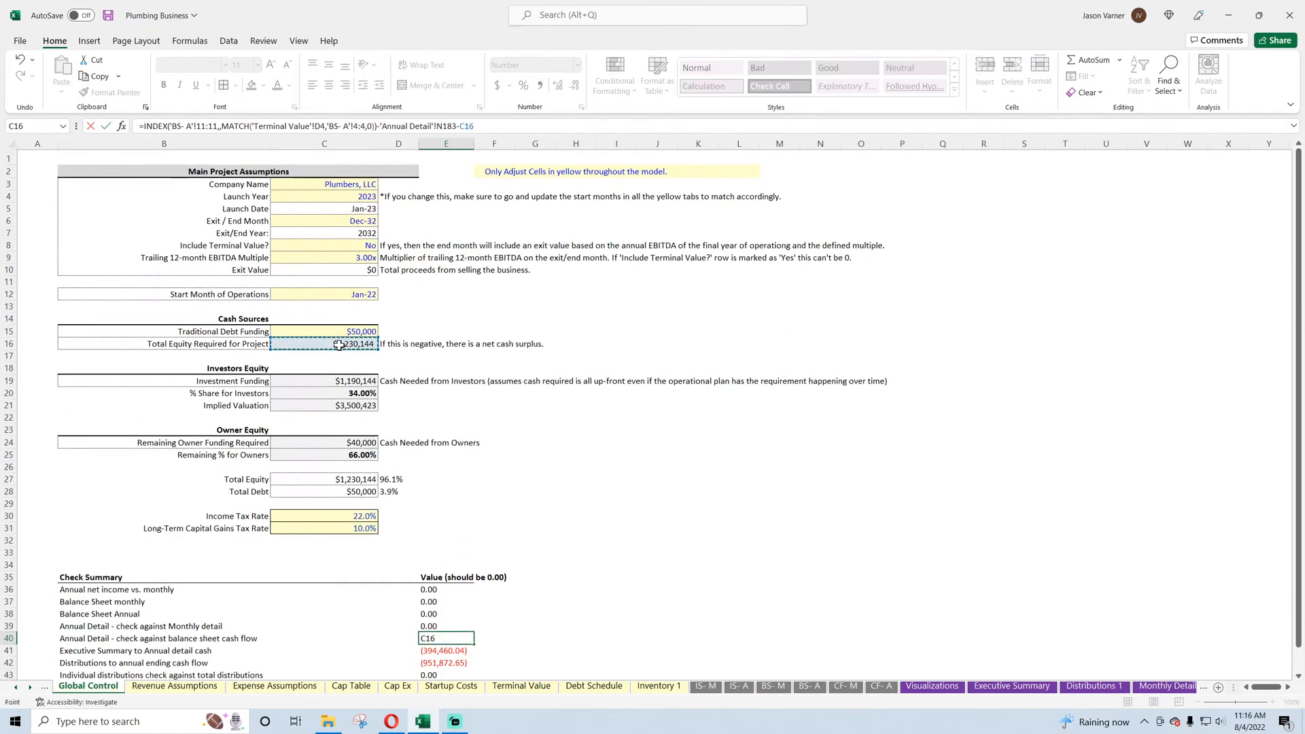
pyautogui.press('Return')
pyautogui.scroll(-4, 513, 515)
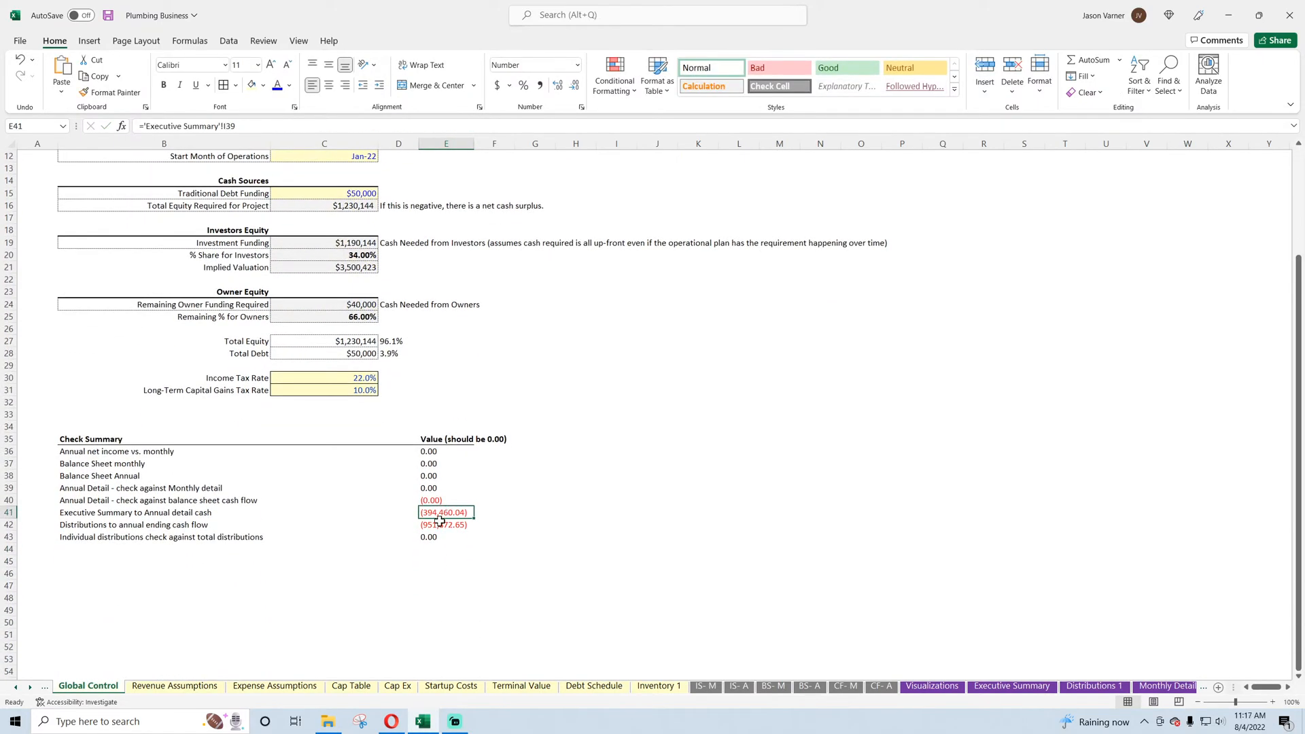
# - Link the "Executive Summary to Annual detail cash" value in E41 to the check cell beside Cash Position on Executive Summary
pyautogui.write('=')
pyautogui.click(1014, 686)
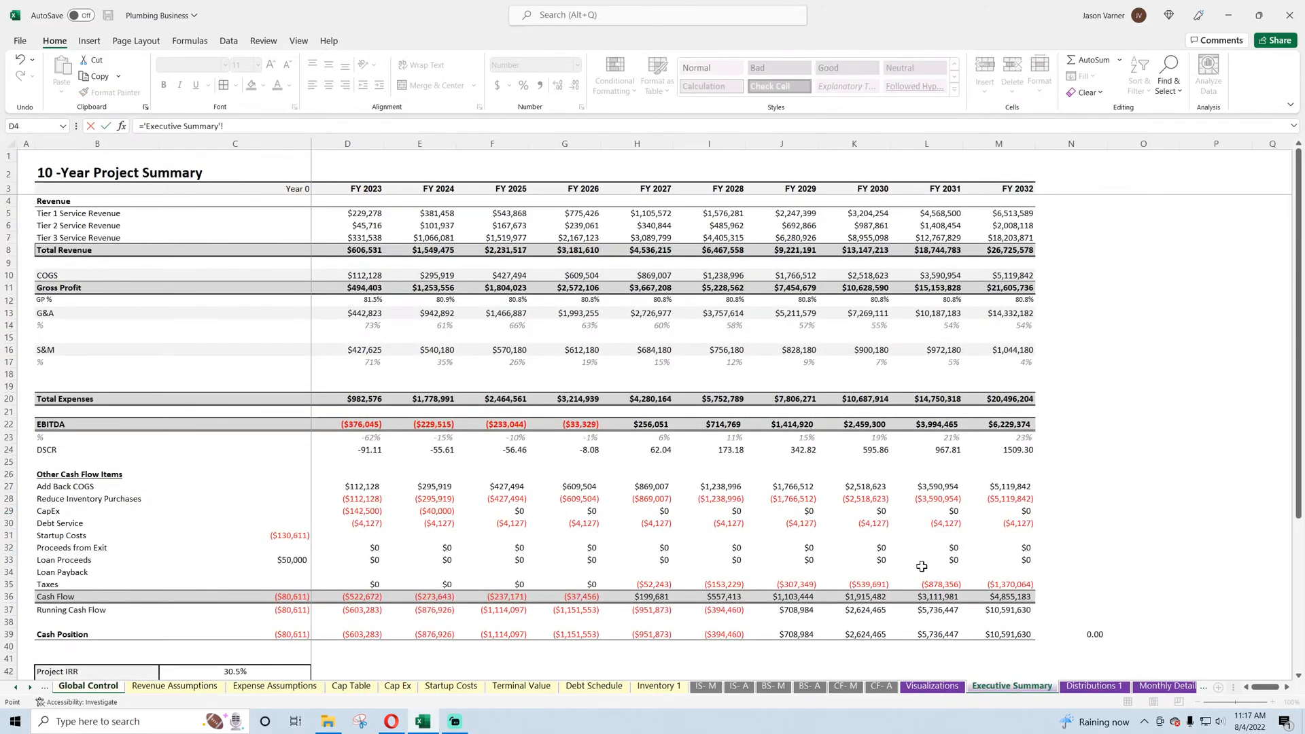
pyautogui.click(1101, 634)
pyautogui.press('Return')
# - Link the "Distributions to annual ending cash flow" value in E42 to check cell M10 on the Distributions 1 sheet
pyautogui.write('=')
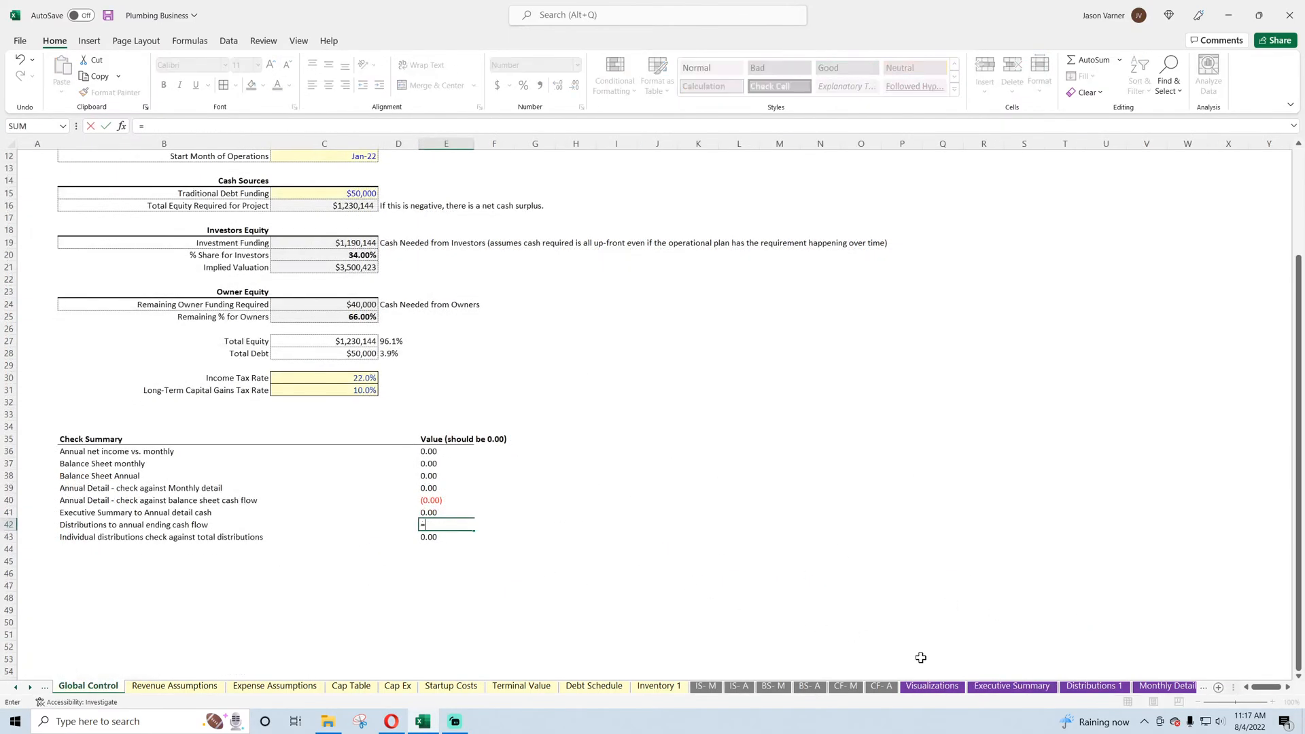
pyautogui.click(1091, 686)
pyautogui.click(1066, 277)
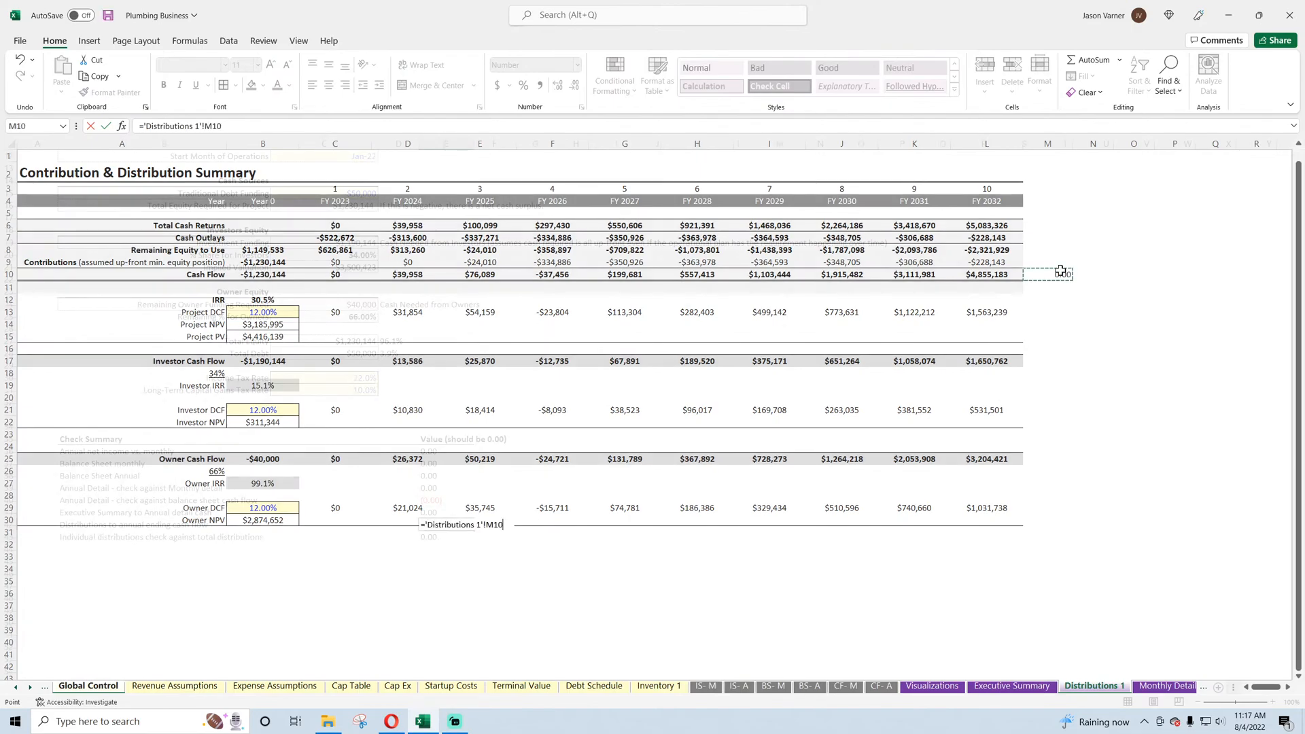
pyautogui.press('Return')
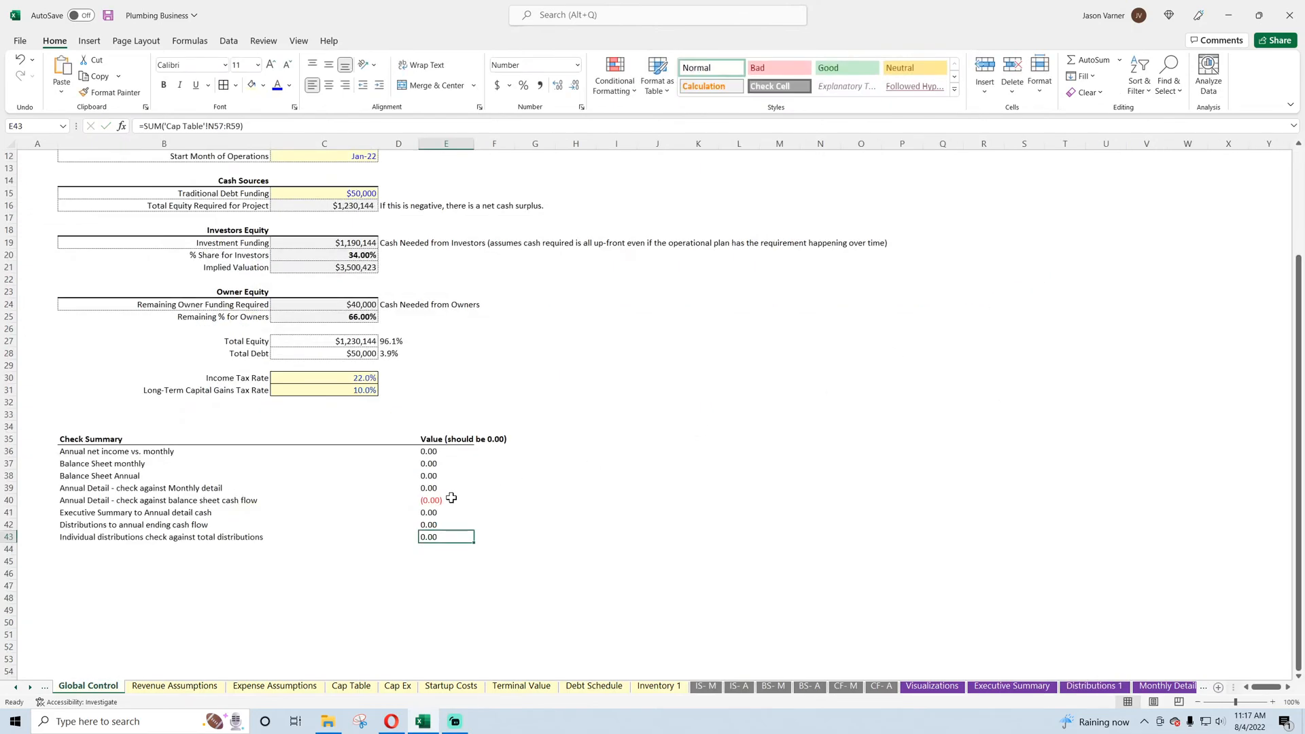
# - Set the individual distributions check in E43 to the SUM of the Cap Table check range N57:W59
pyautogui.click(1107, 59)
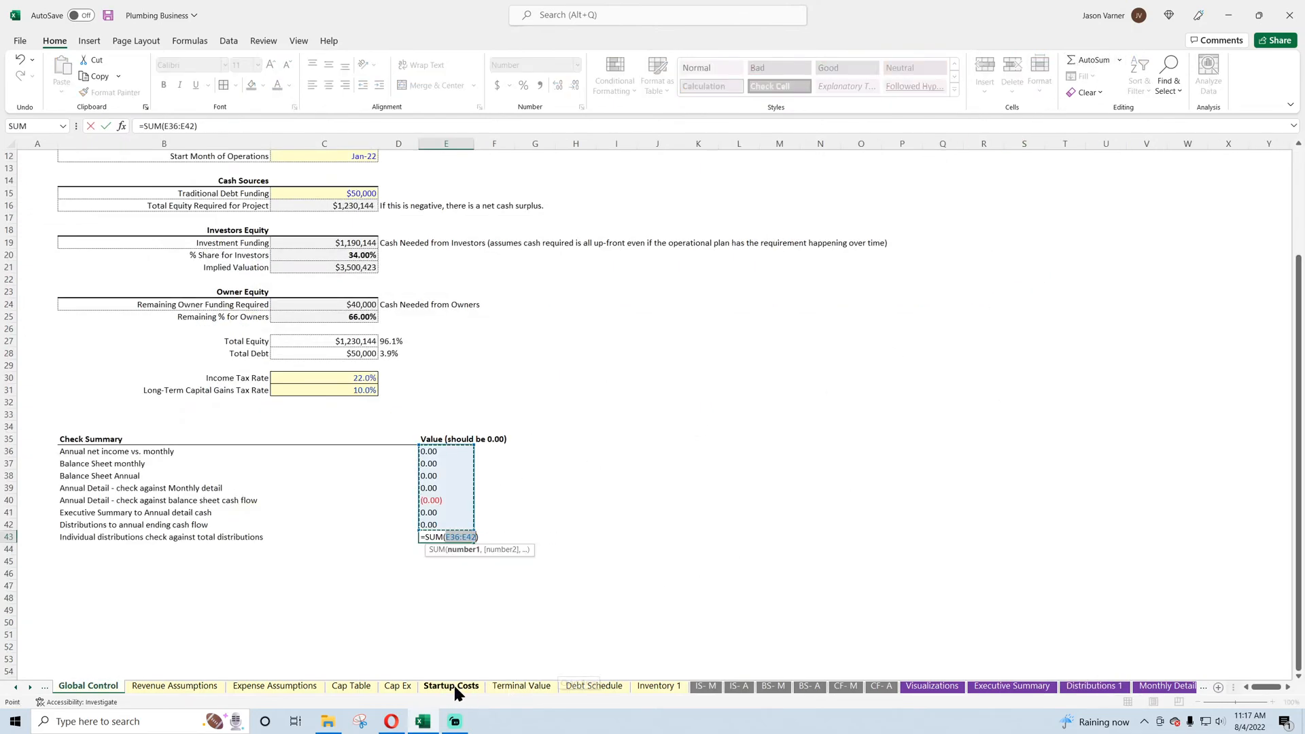
pyautogui.click(350, 686)
pyautogui.scroll(-10, 618, 489)
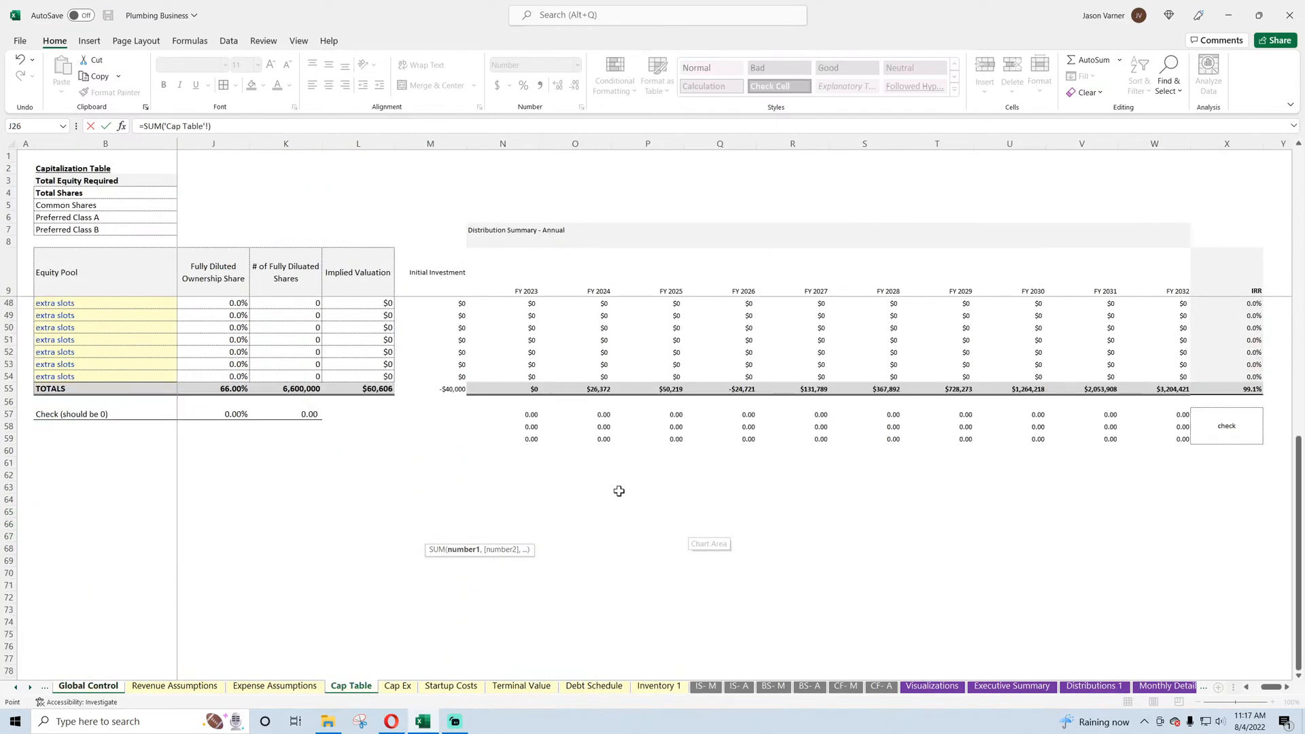
pyautogui.moveTo(524, 416); pyautogui.dragTo(1184, 436)
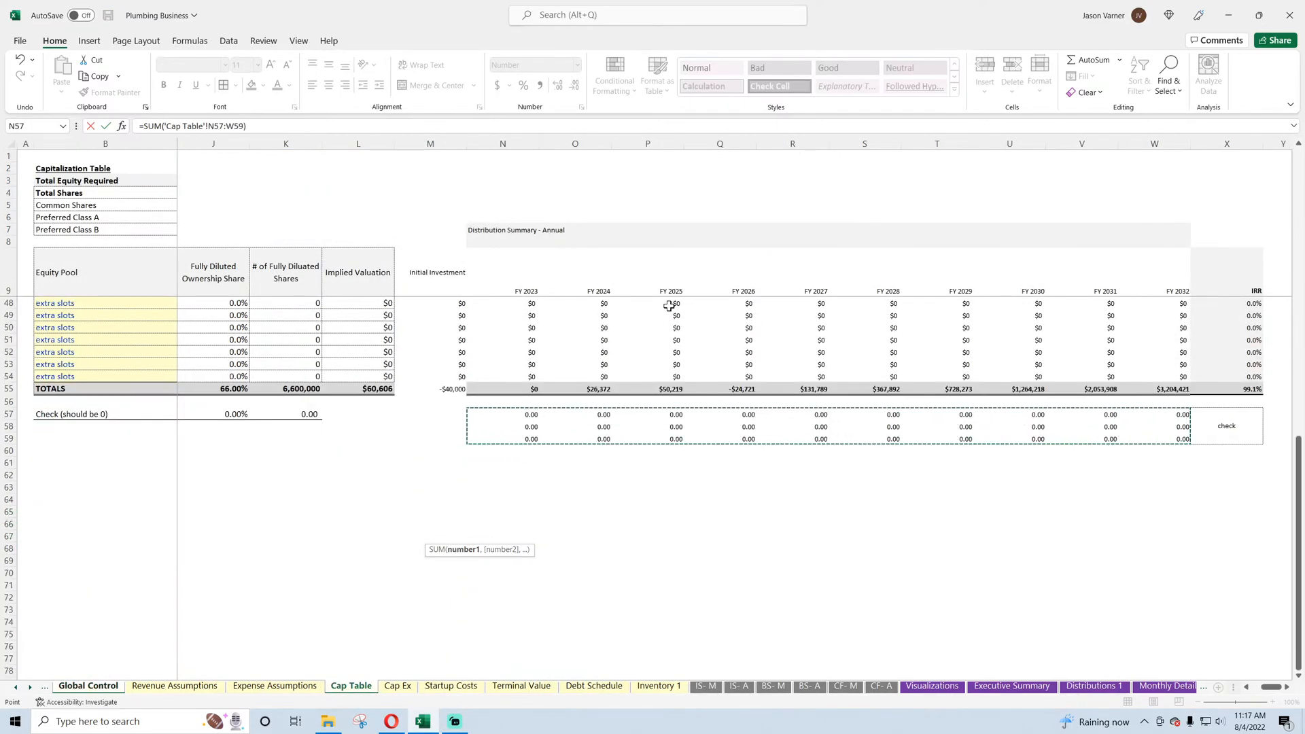
pyautogui.press('Return')
# - Choose a different border line style for the two tax rate cells C30:C31 and save the workbook
pyautogui.scroll(4, 613, 526)
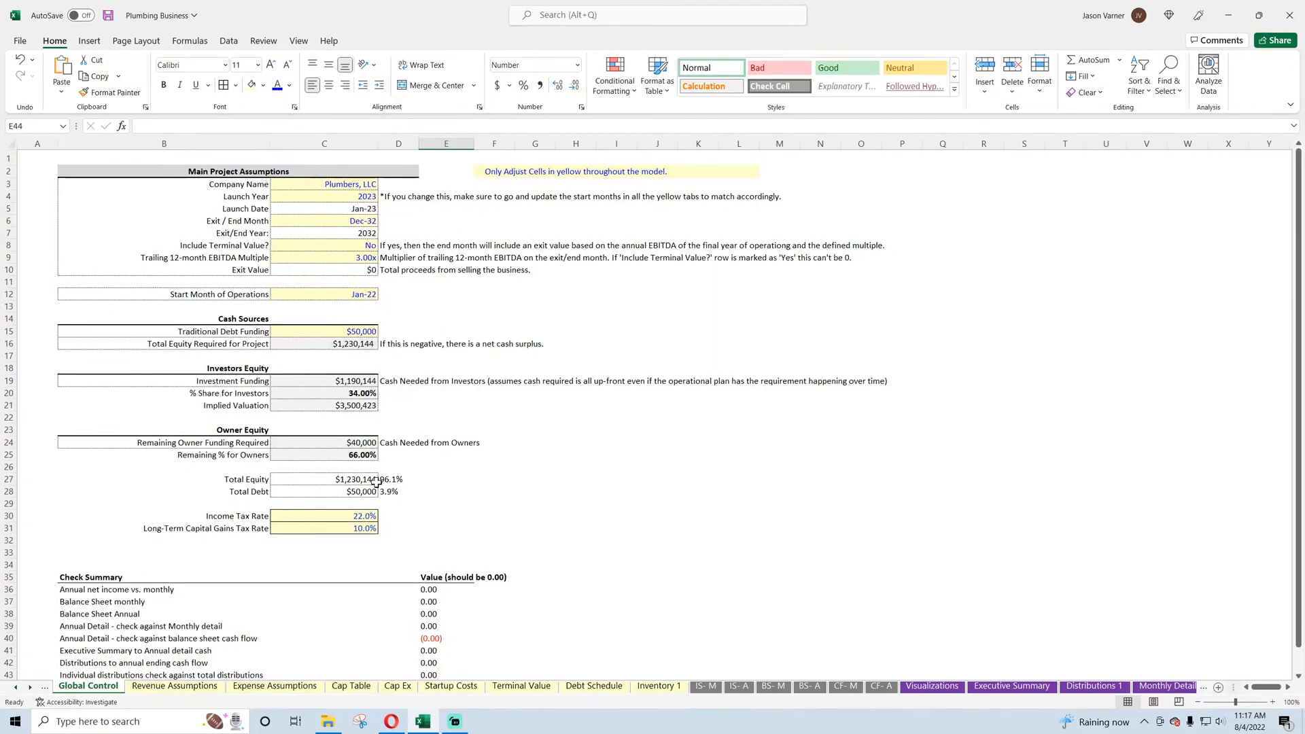
pyautogui.click(338, 513)
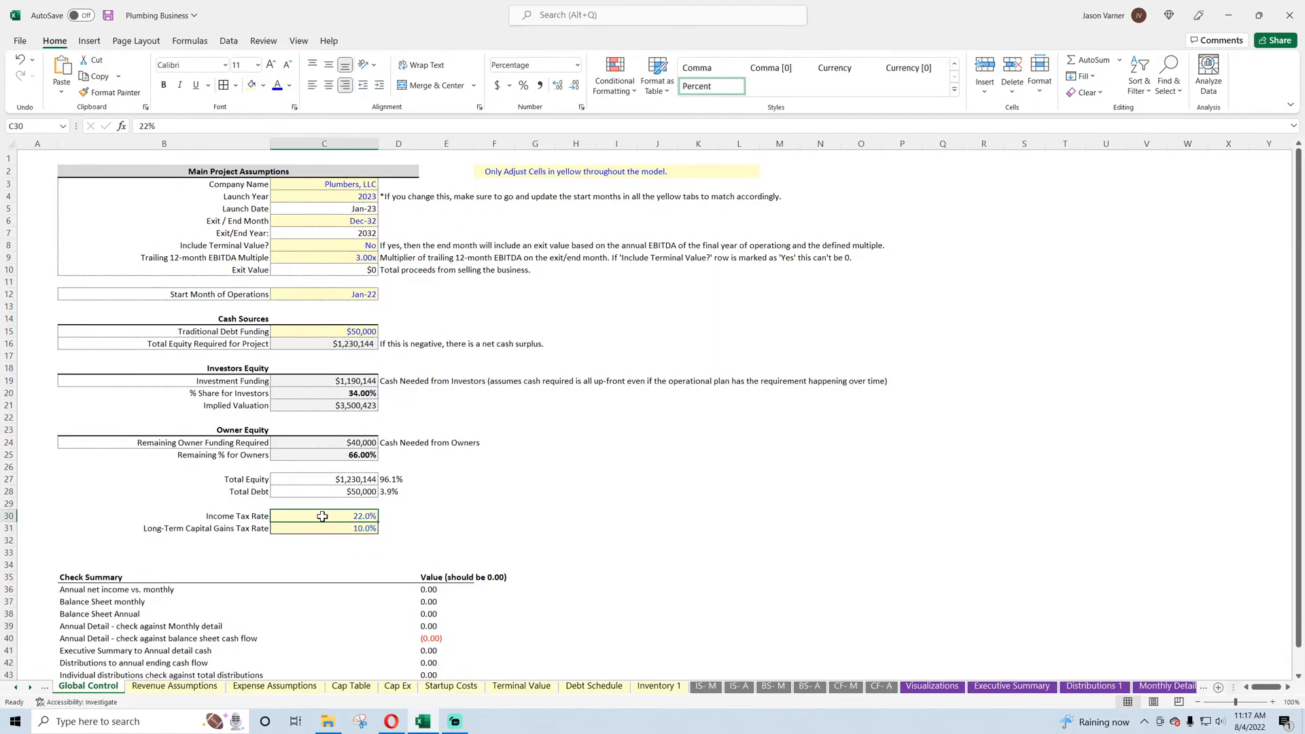
pyautogui.moveTo(322, 517); pyautogui.dragTo(322, 529)
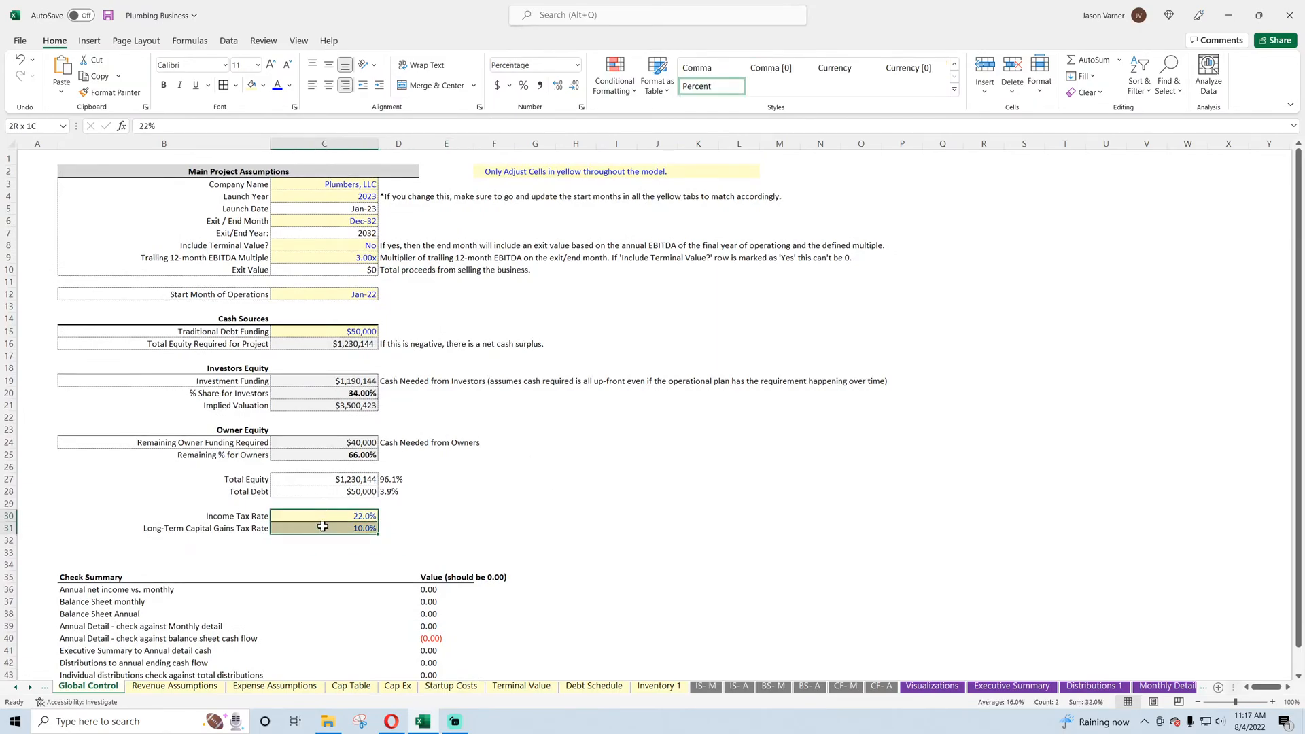
pyautogui.click(236, 84)
pyautogui.moveTo(291, 453)
pyautogui.click(407, 490)
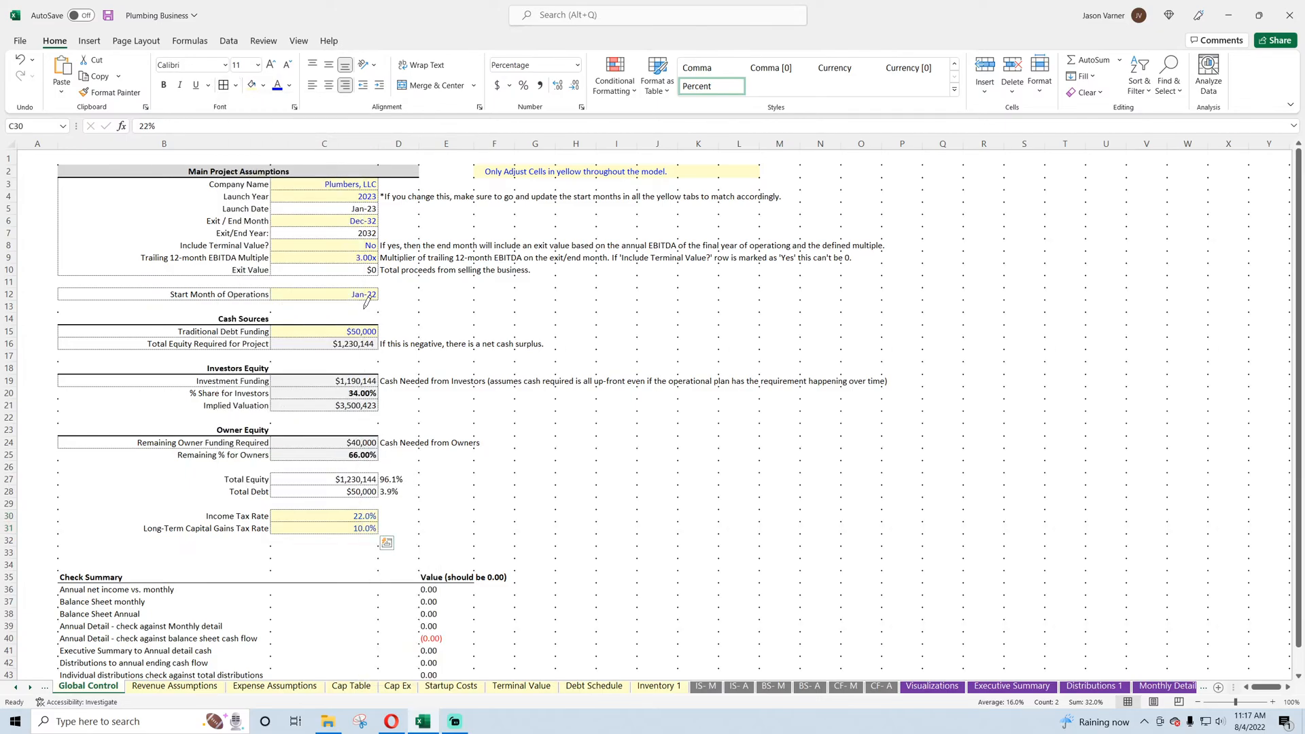
pyautogui.click(108, 15)
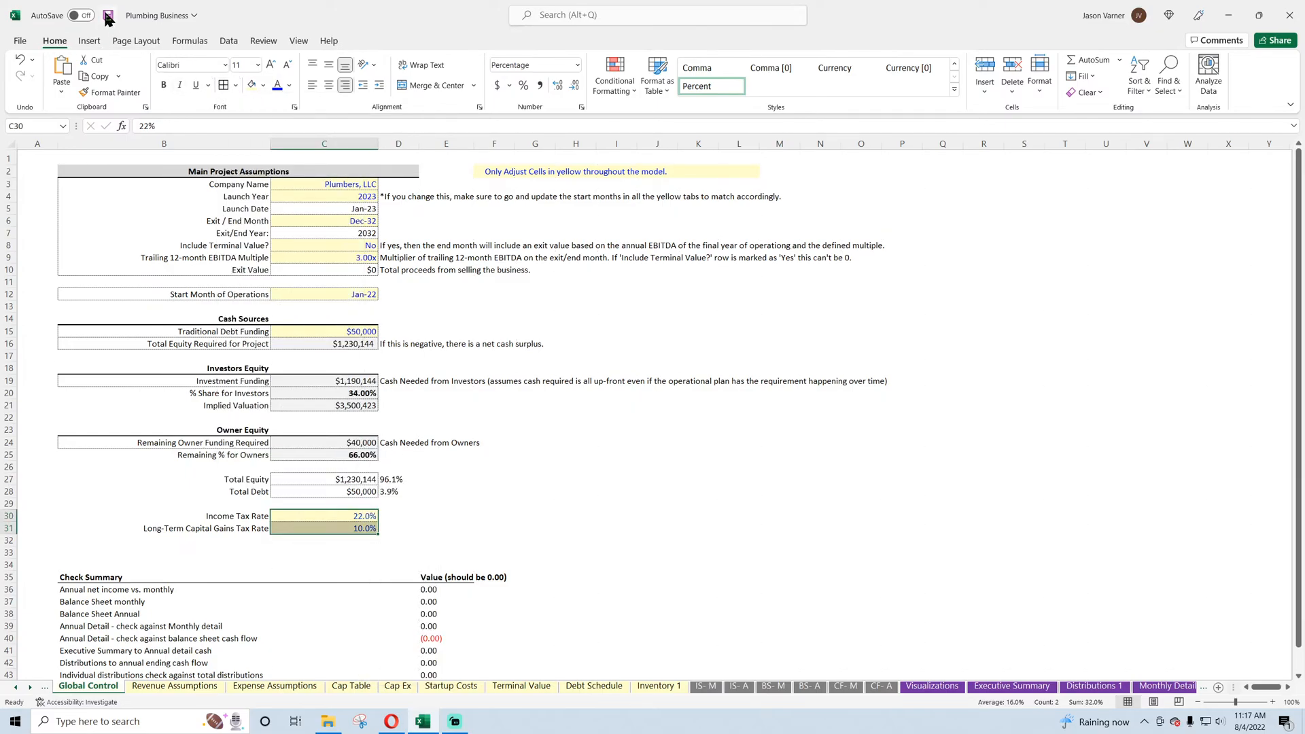
pyautogui.click(736, 503)
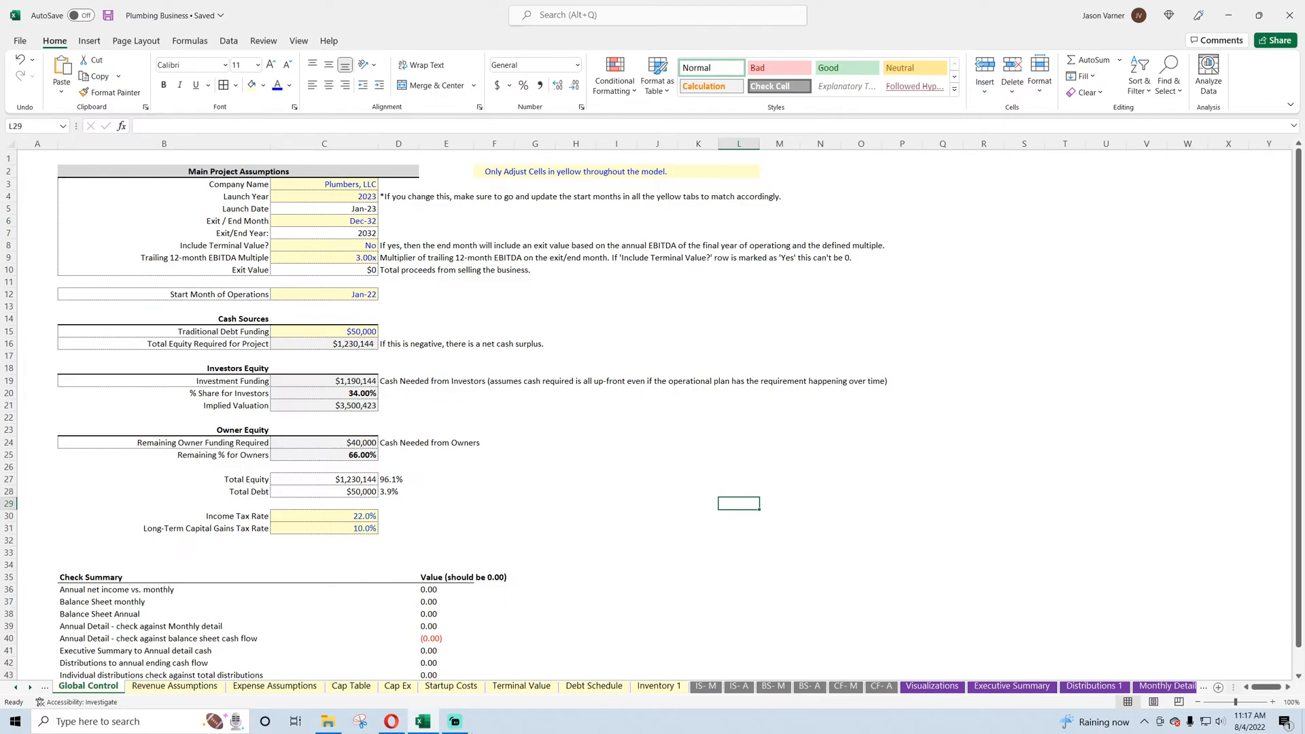
pyautogui.moveTo(455, 721)
pyautogui.click(593, 341)
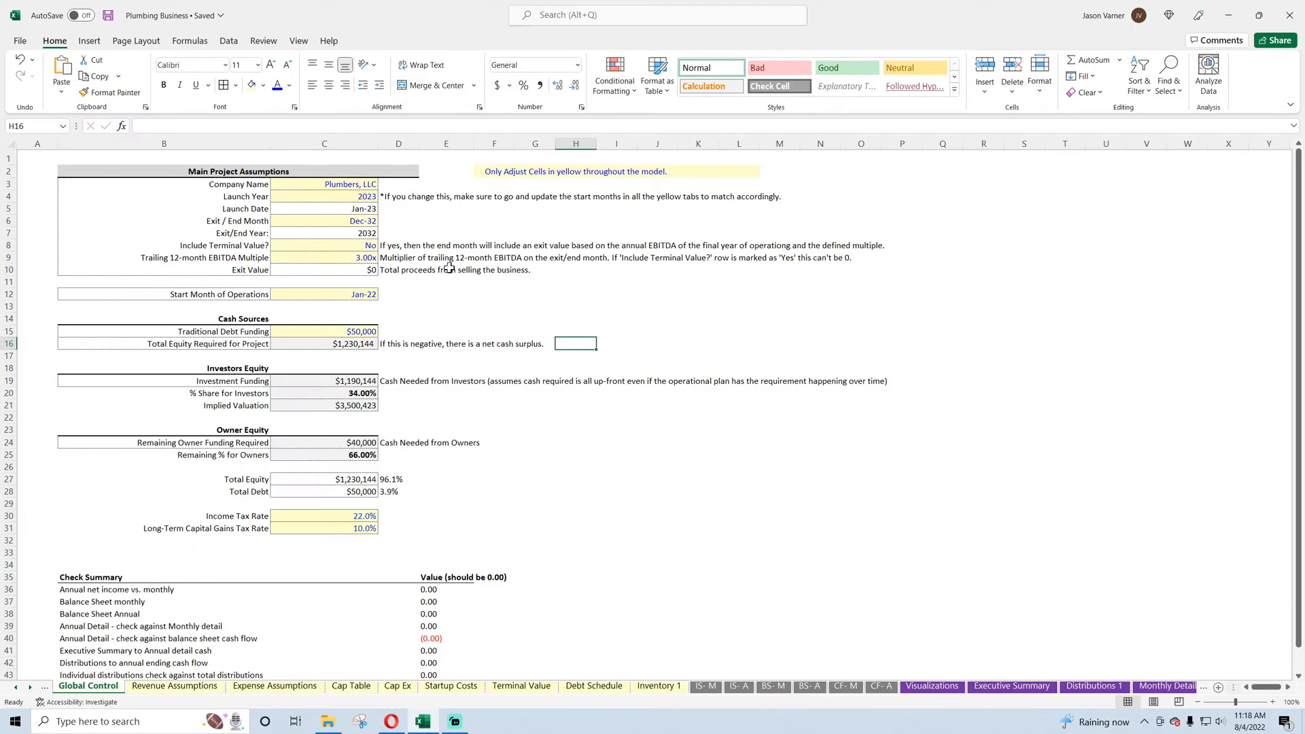
pyautogui.click(346, 197)
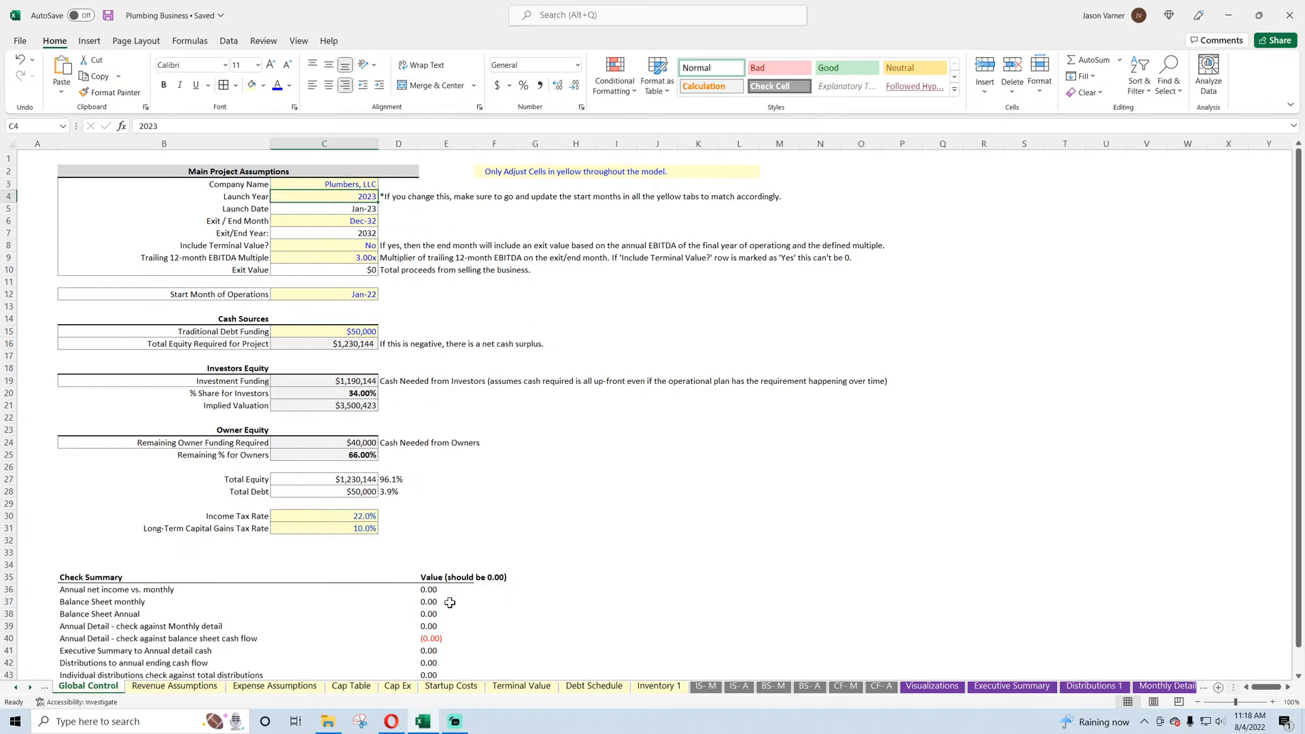
# - Try an Exit / End Month of Sep-32 with Include Terminal Value set to Yes
pyautogui.click(360, 222)
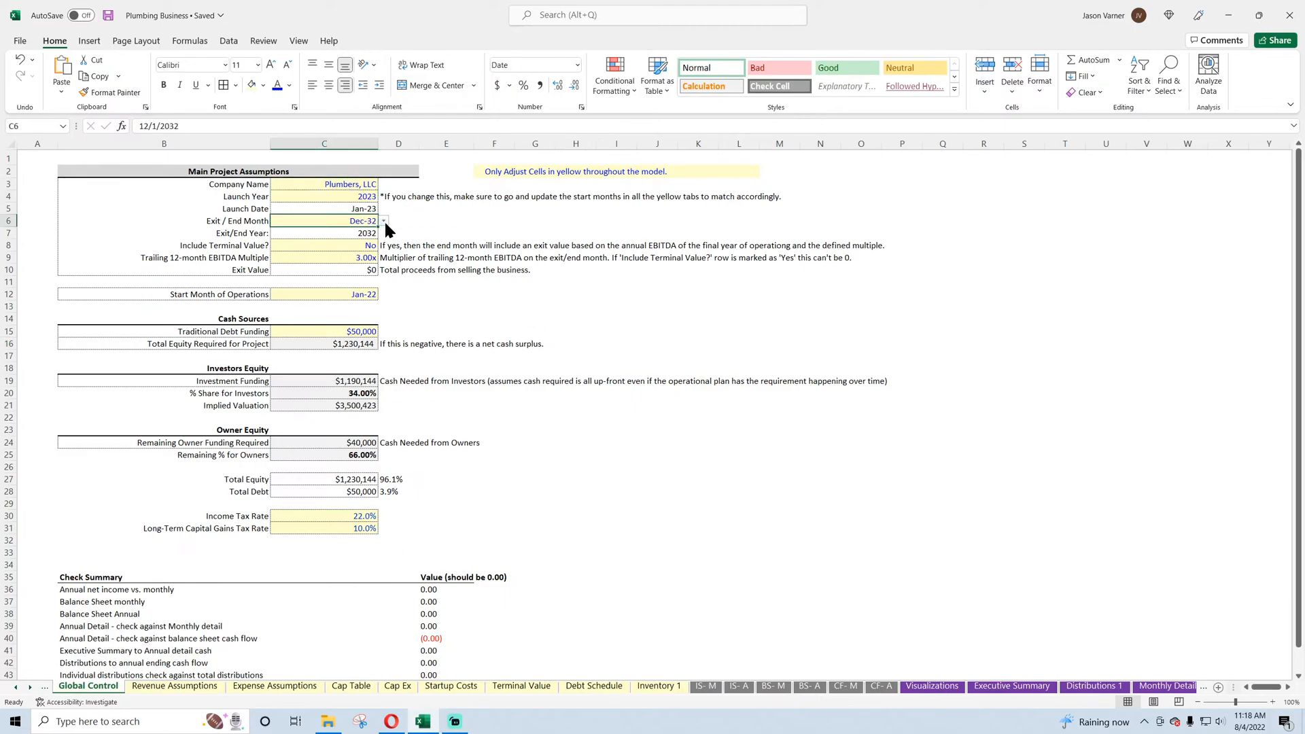
pyautogui.click(385, 221)
pyautogui.click(338, 265)
pyautogui.click(365, 246)
pyautogui.click(384, 245)
pyautogui.click(372, 258)
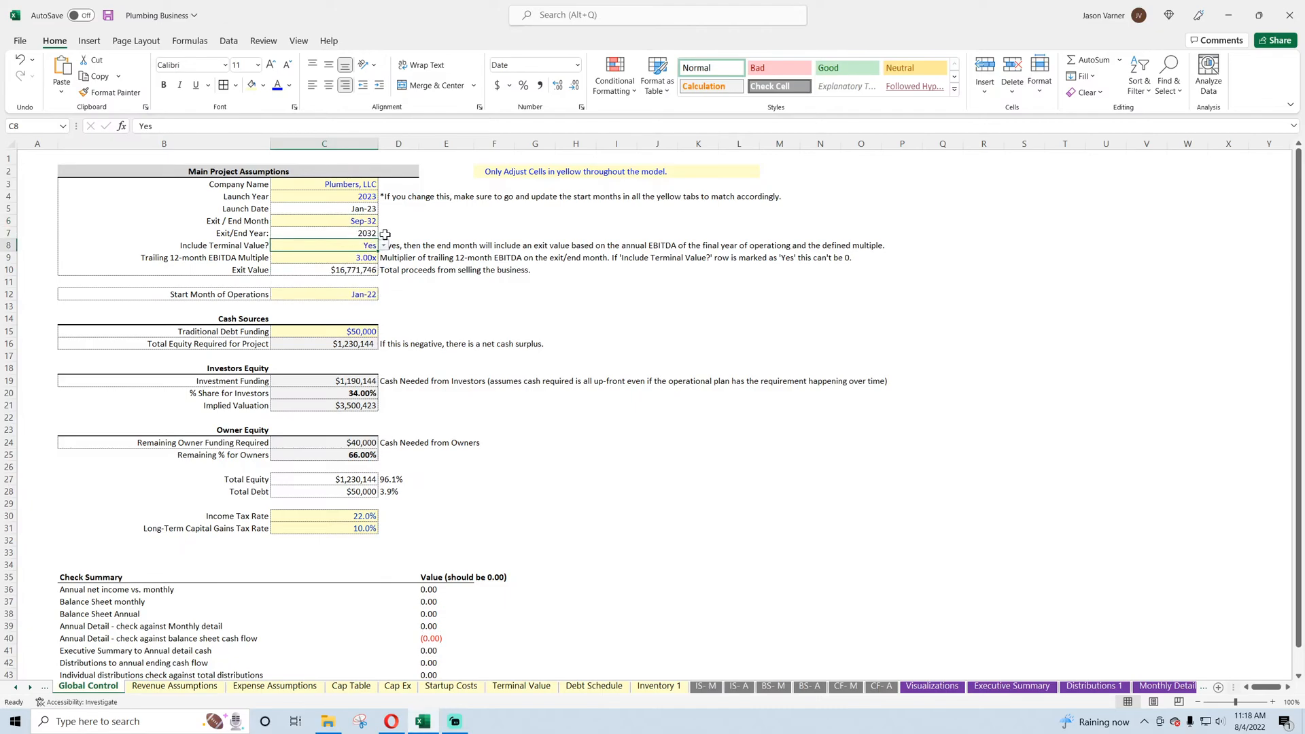
# - Set the Exit / End Month to Dec-31 and Include Terminal Value to No
pyautogui.click(368, 221)
pyautogui.click(384, 221)
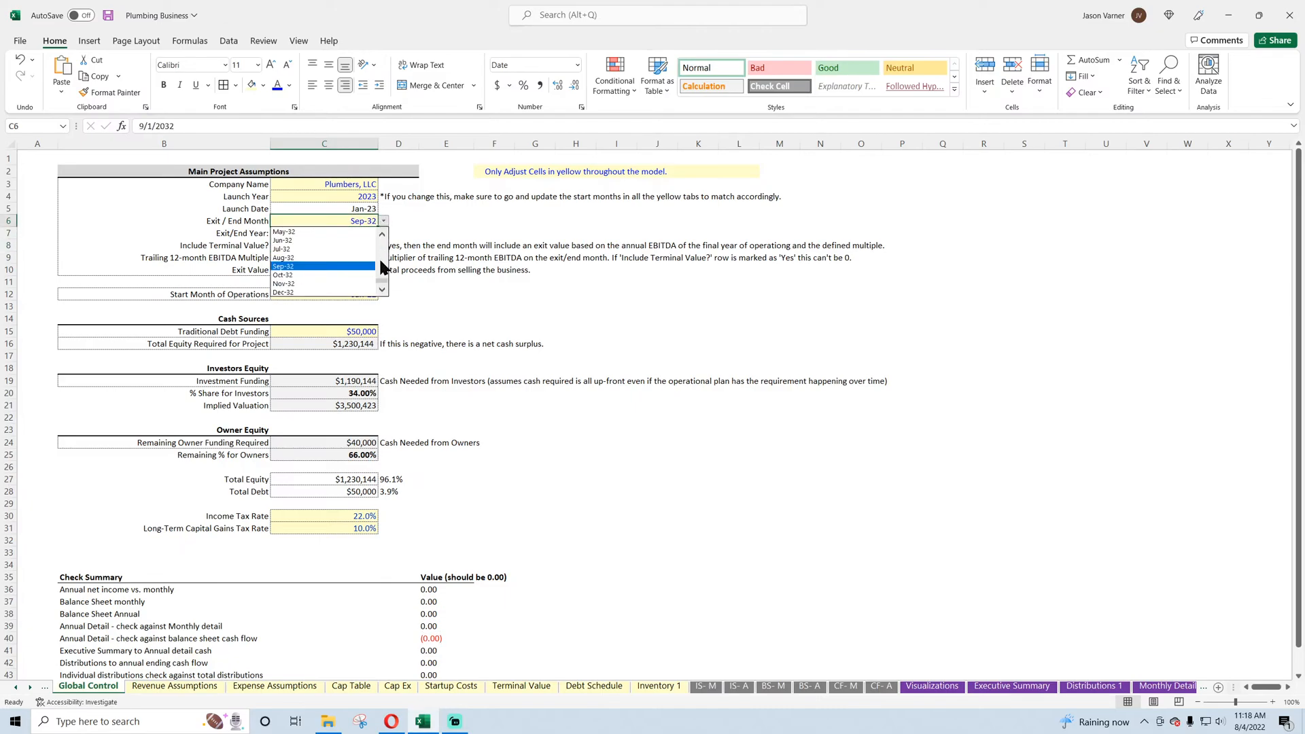
pyautogui.click(351, 292)
pyautogui.click(384, 222)
pyautogui.scroll(4, 327, 258)
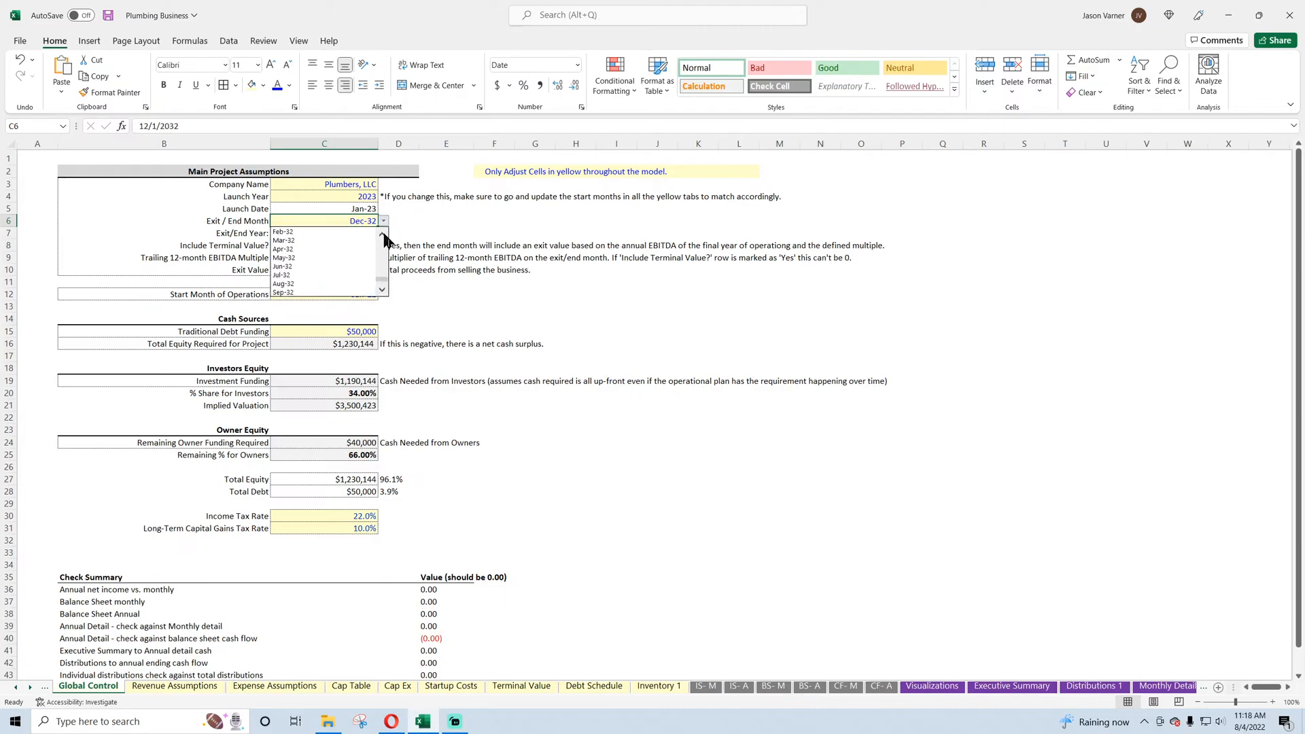
pyautogui.click(327, 241)
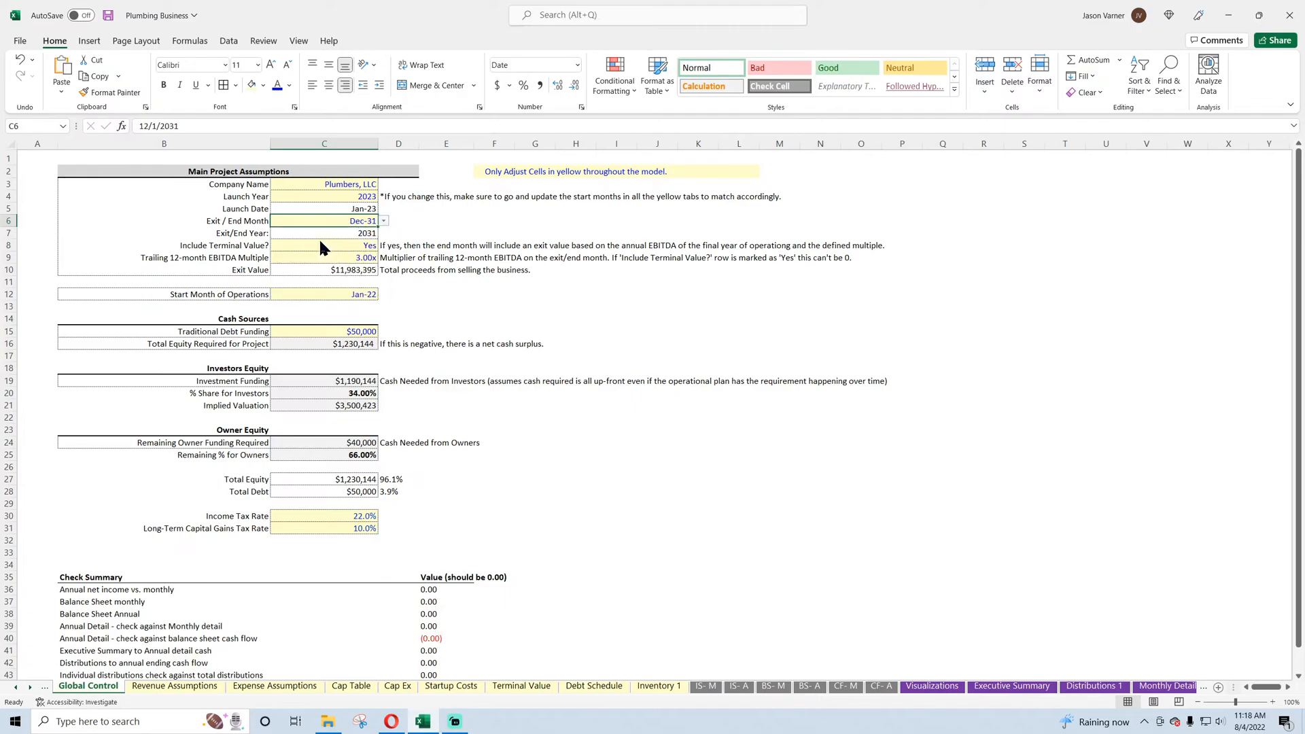
pyautogui.click(368, 246)
pyautogui.click(384, 246)
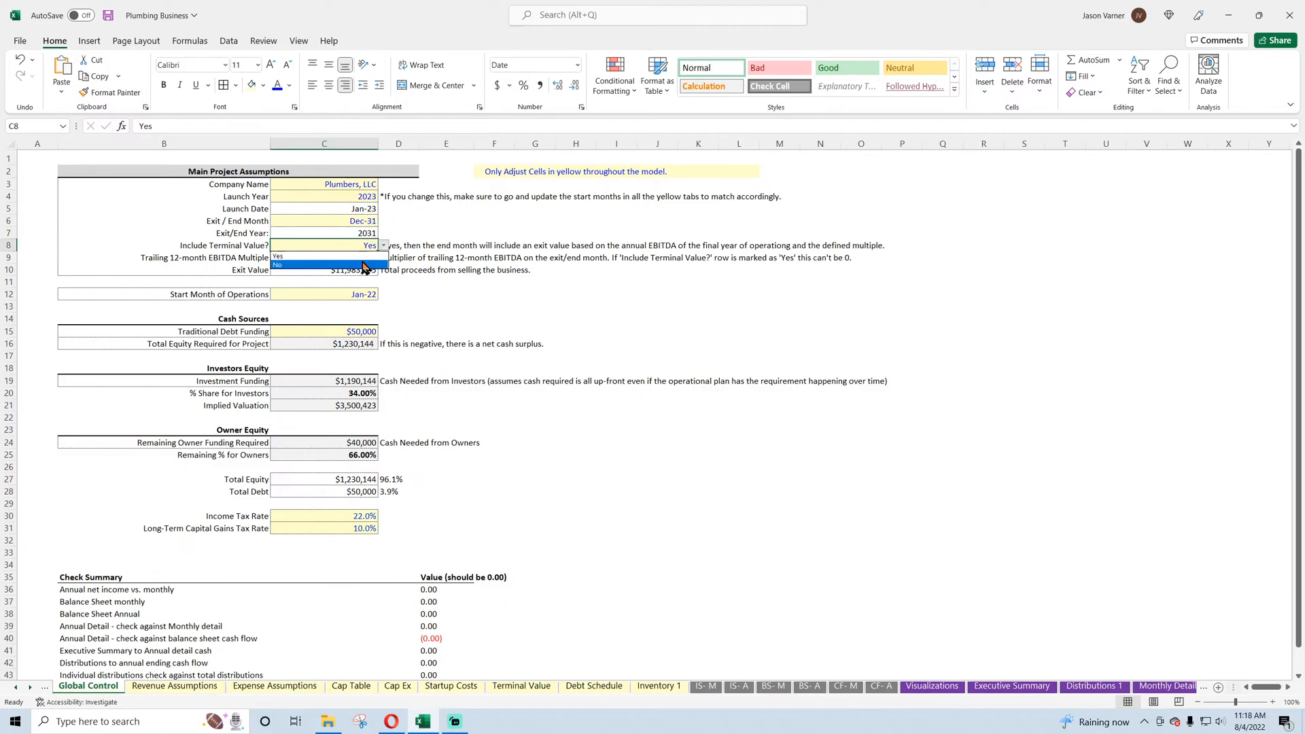
pyautogui.click(363, 266)
pyautogui.click(365, 292)
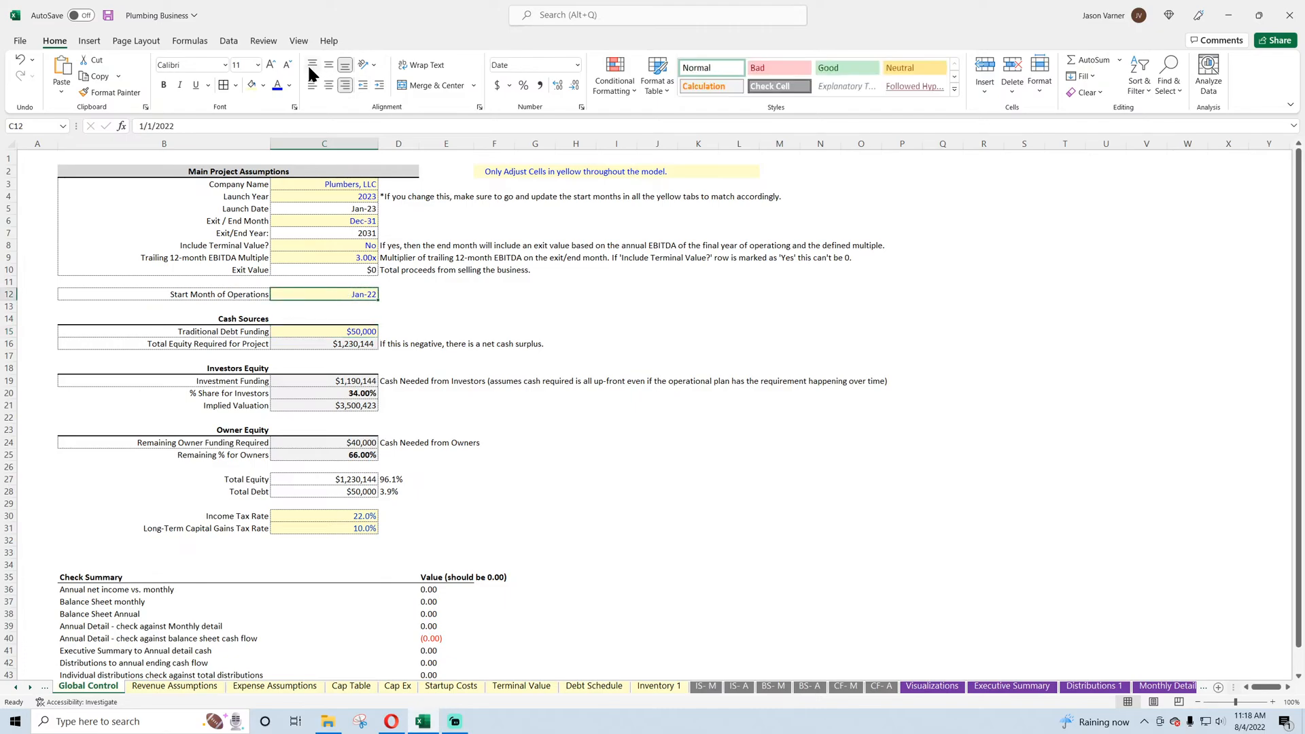
pyautogui.click(229, 41)
pyautogui.click(909, 75)
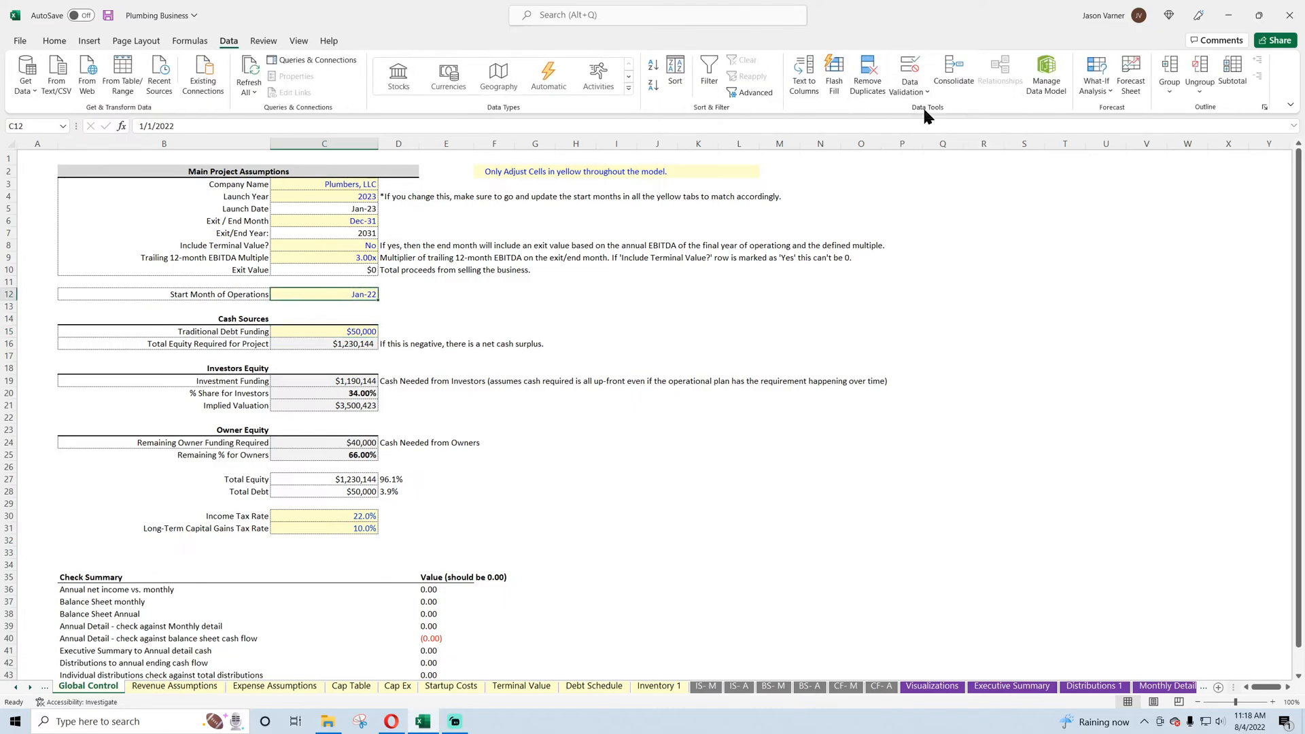
pyautogui.click(955, 261)
pyautogui.click(935, 297)
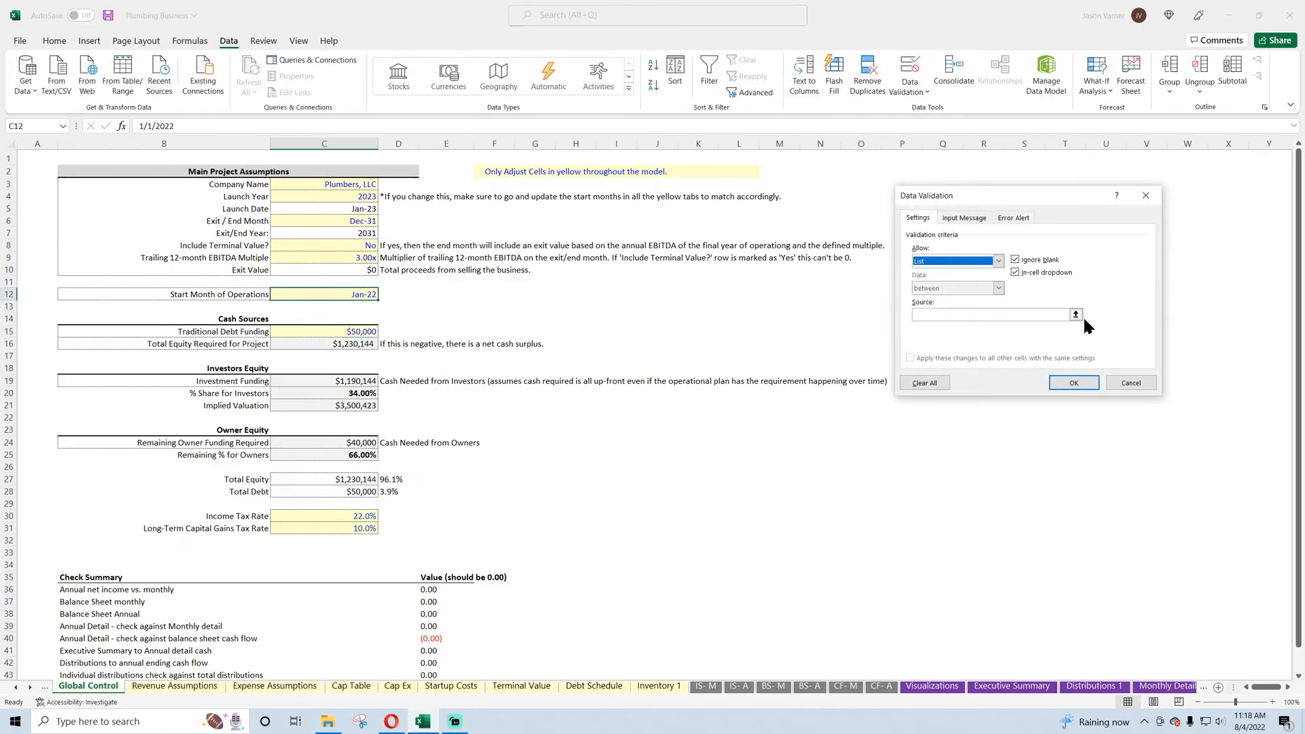
pyautogui.click(1076, 314)
pyautogui.click(1076, 314)
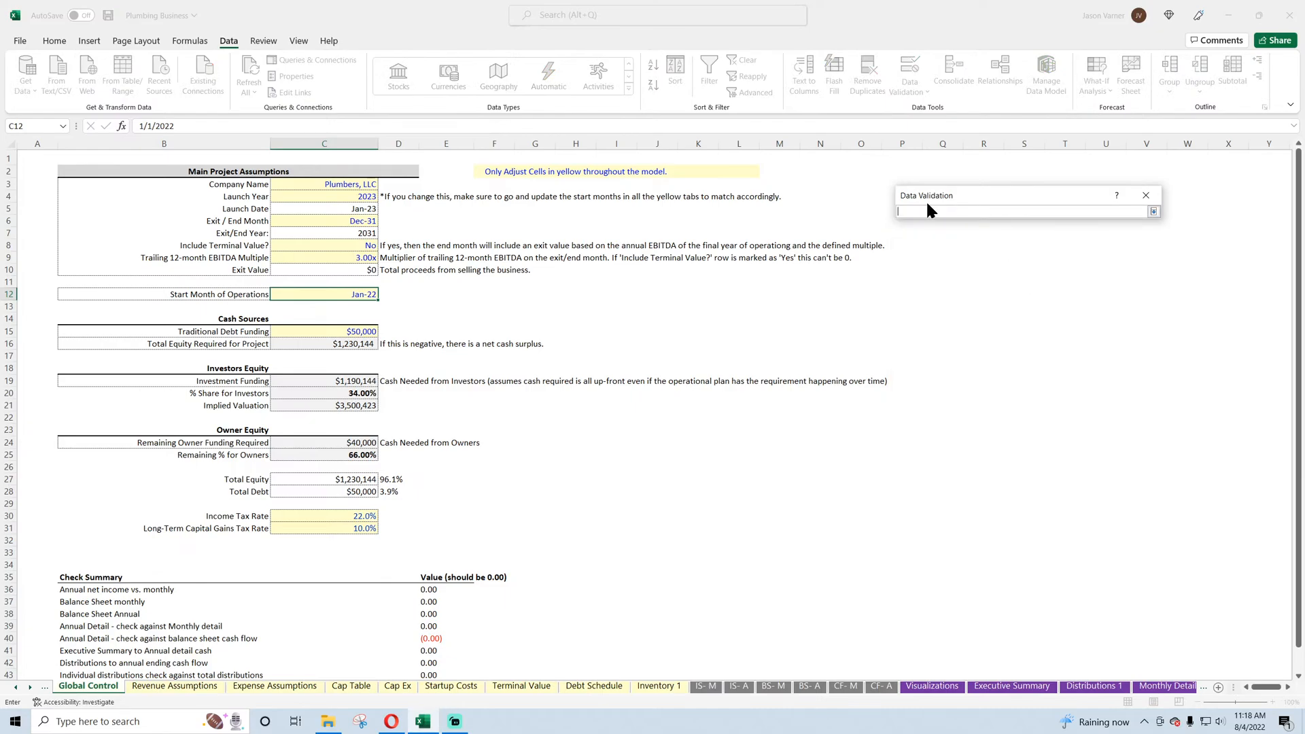
pyautogui.click(1154, 212)
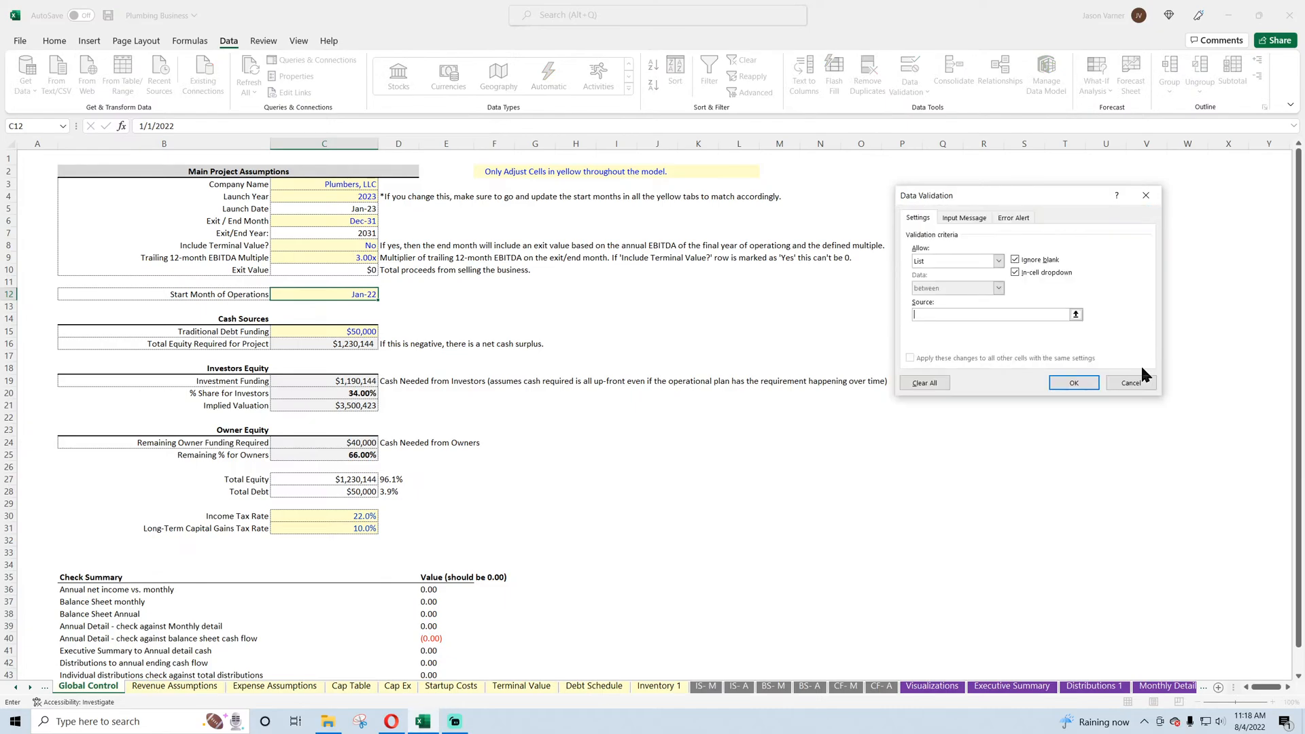
pyautogui.click(1074, 383)
# - Clear both contents and formatting from the Start Month of Operations row, B12:D12
pyautogui.click(403, 294)
pyautogui.moveTo(404, 295); pyautogui.dragTo(234, 295)
pyautogui.click(55, 41)
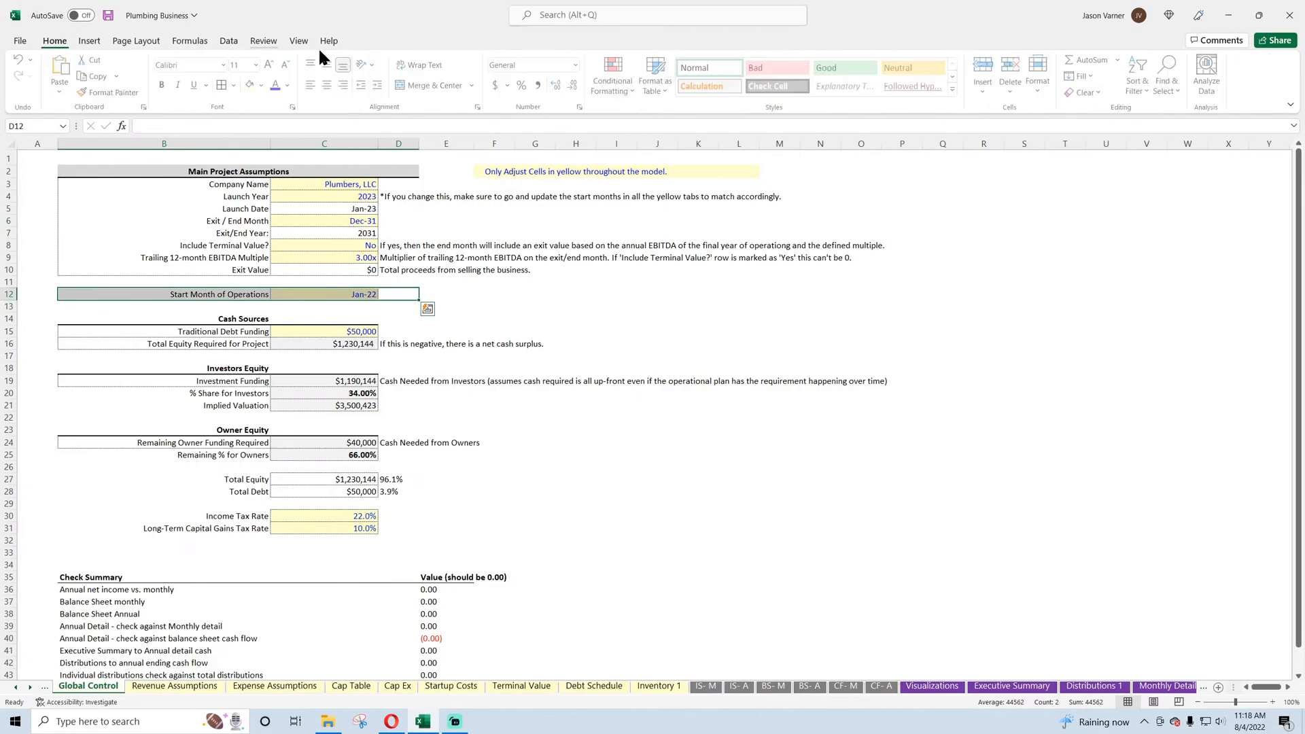
pyautogui.click(1087, 93)
pyautogui.click(1099, 110)
pyautogui.click(1009, 260)
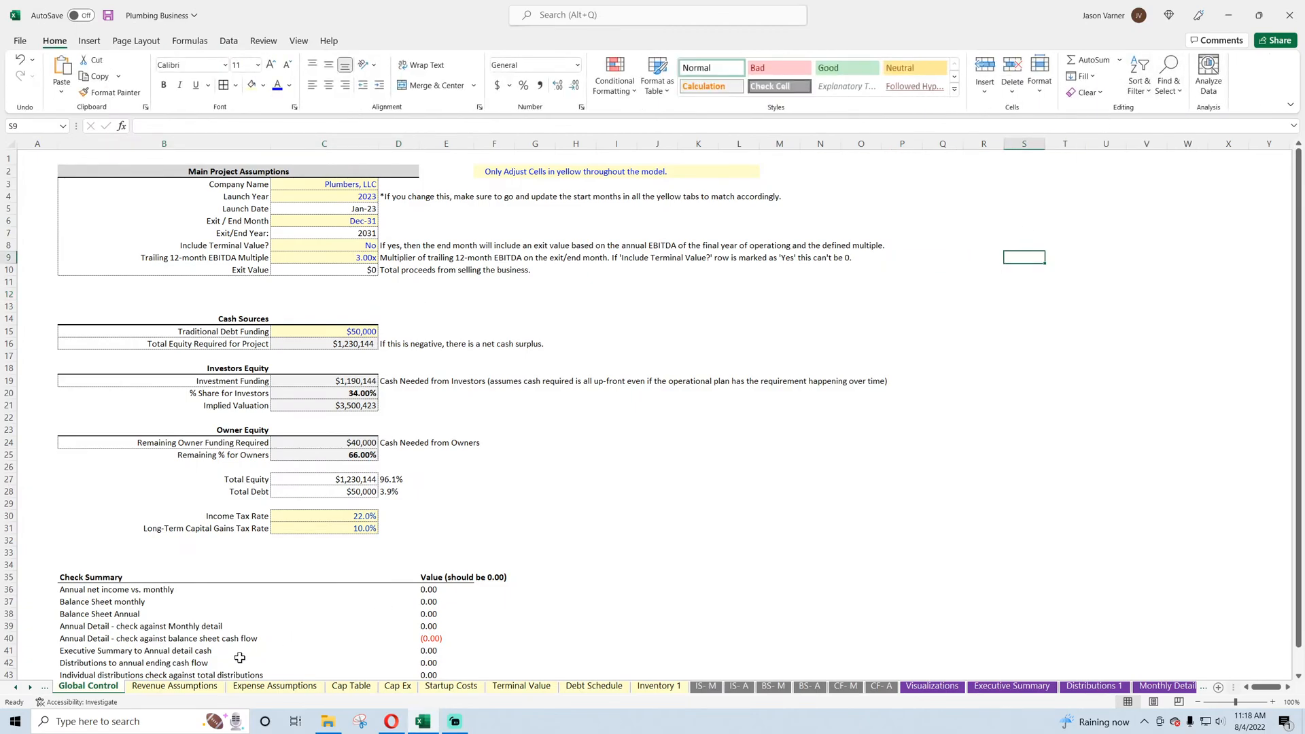
# - On the Revenue Assumptions sheet, apply a thick bottom border to the Tier 1 Services header row, E6:P6
pyautogui.click(189, 688)
pyautogui.click(480, 224)
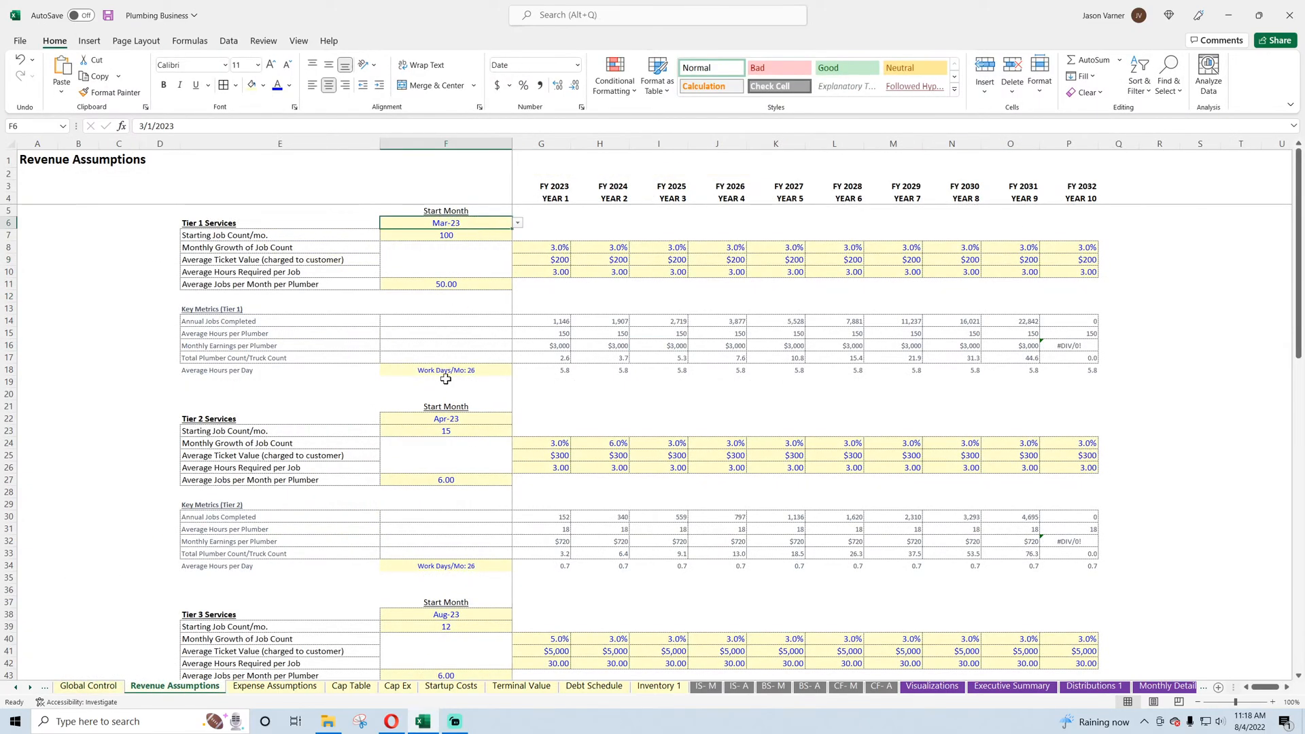
pyautogui.click(441, 420)
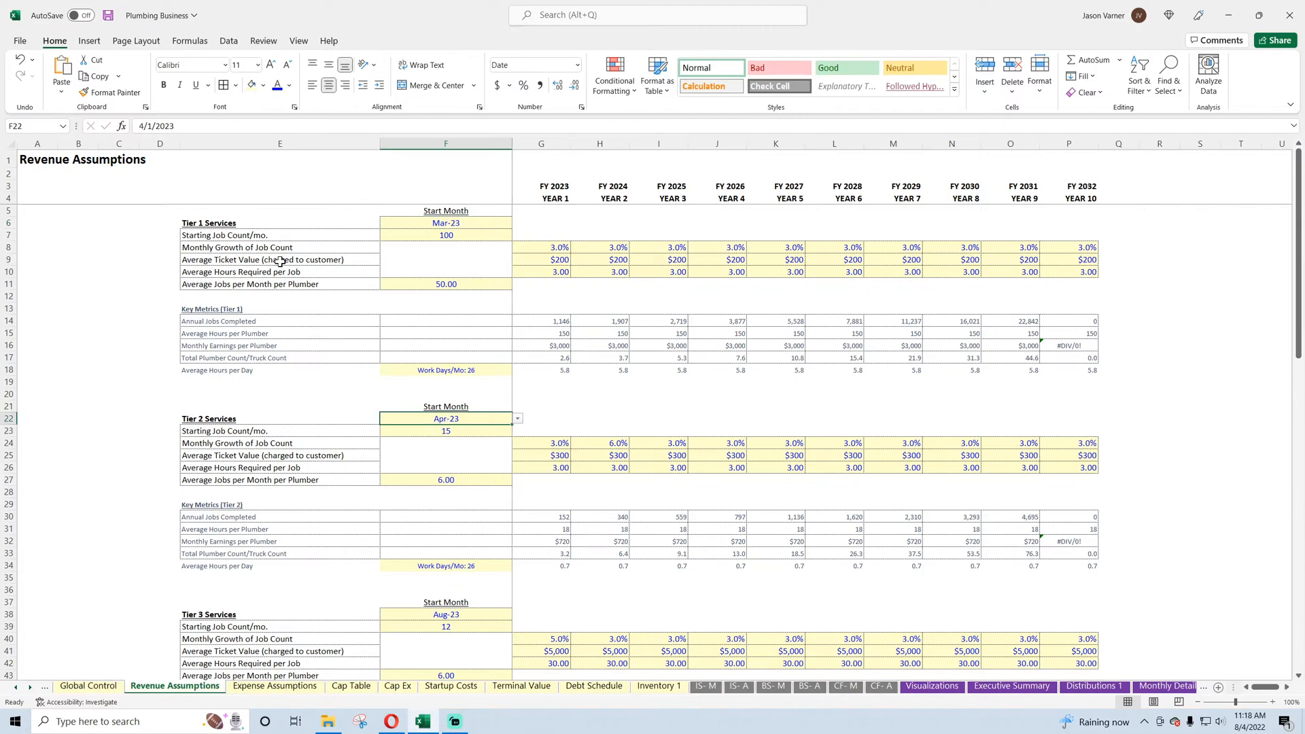
pyautogui.moveTo(214, 221); pyautogui.dragTo(1088, 227)
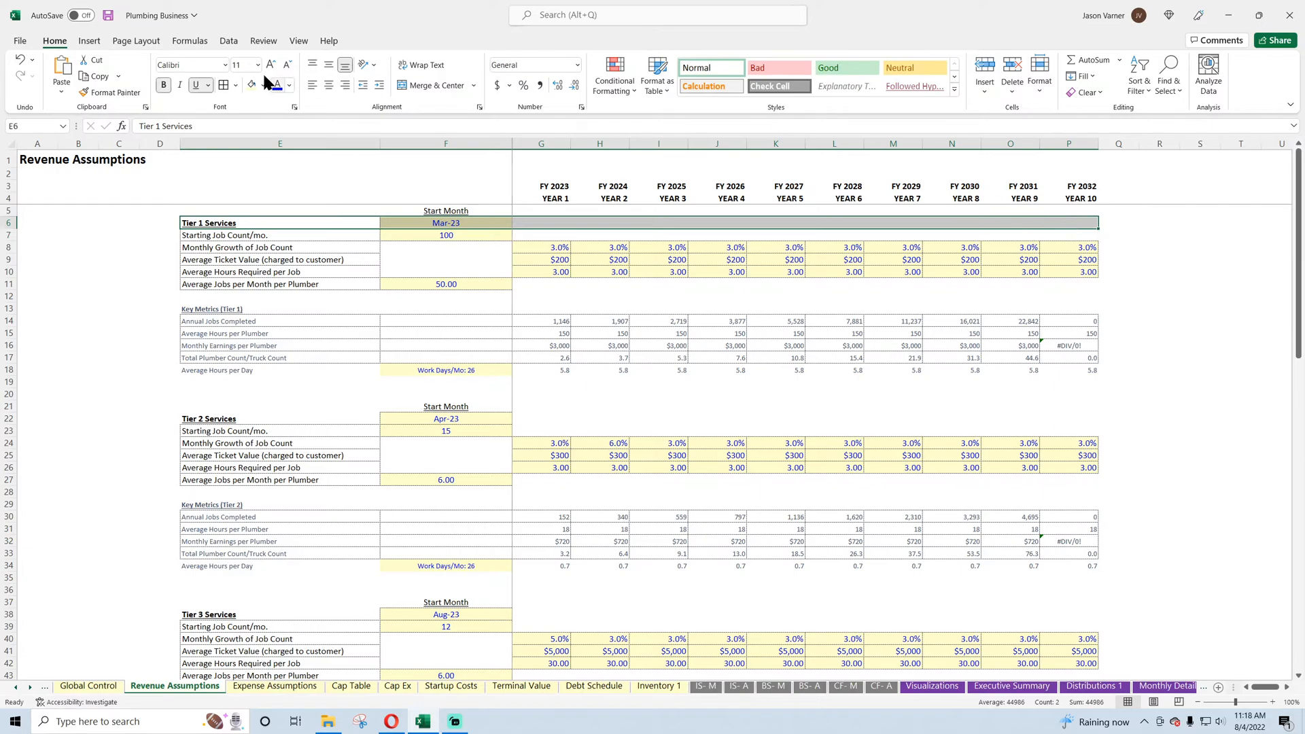
pyautogui.click(236, 85)
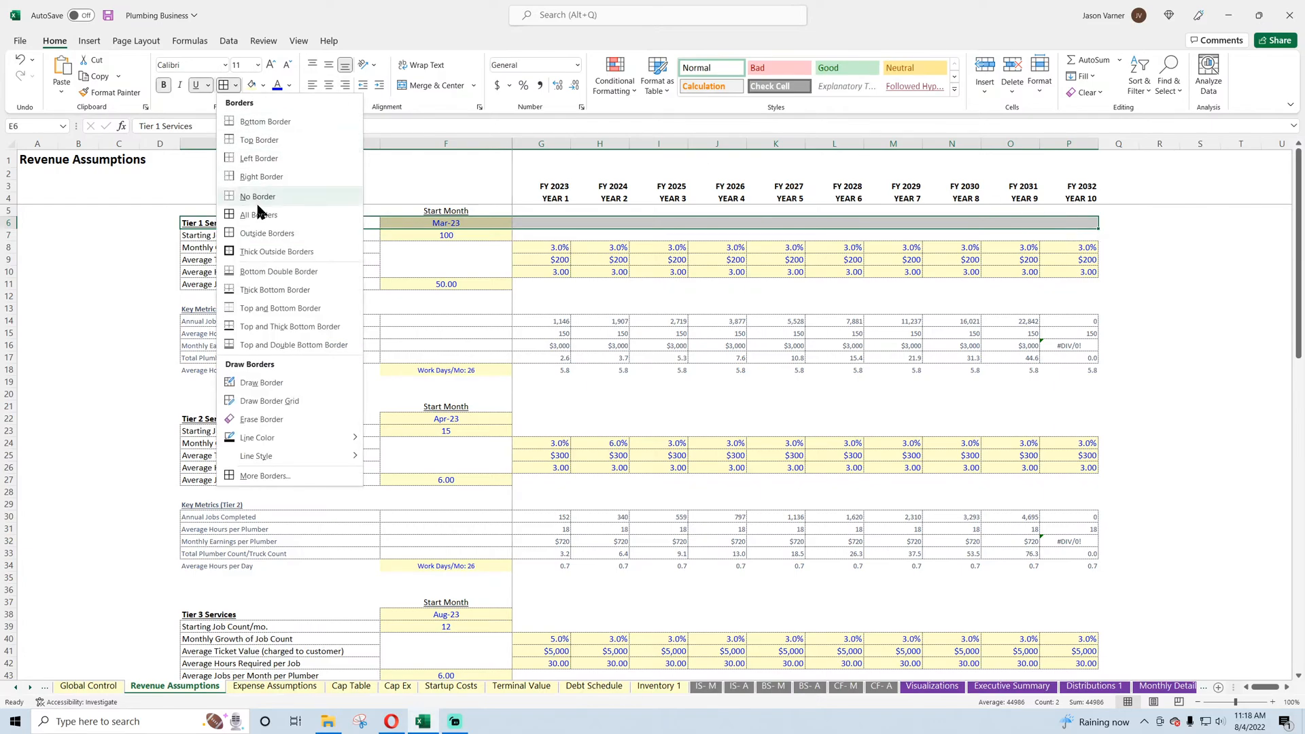
pyautogui.click(274, 290)
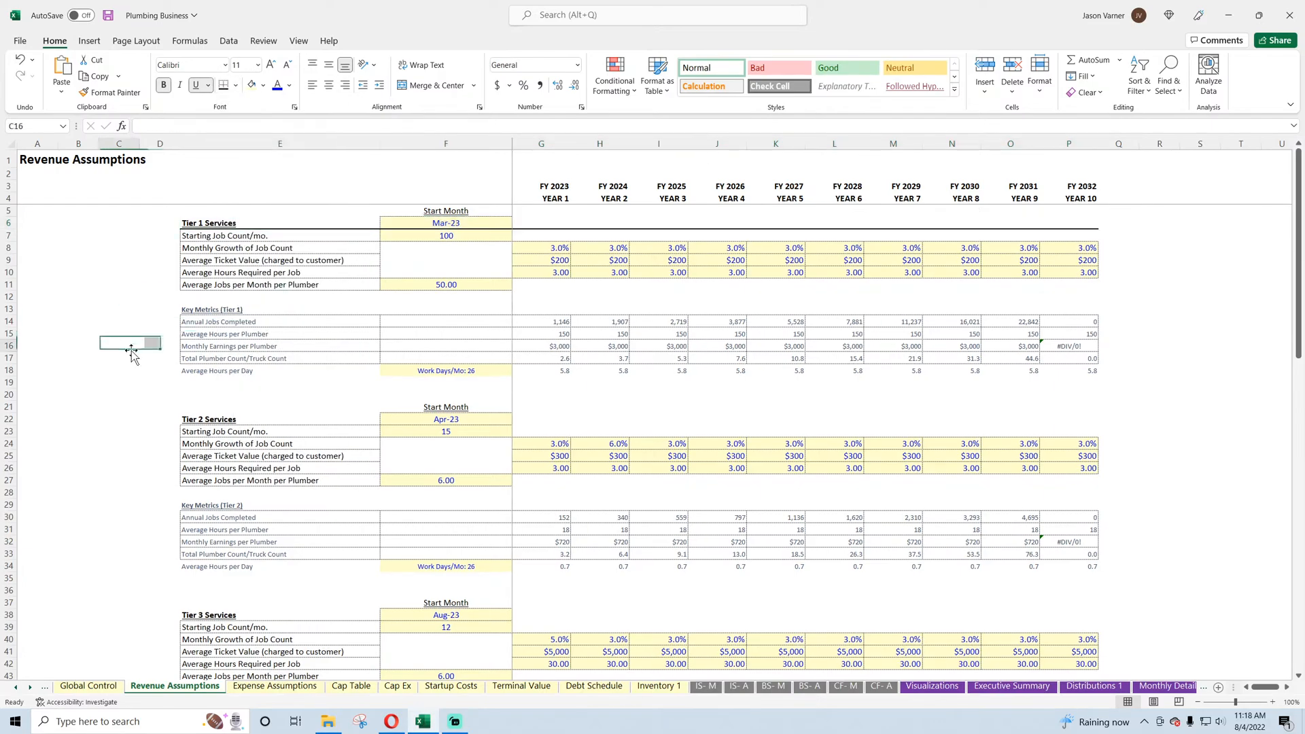
# - Apply the same thick bottom border to the Tier 2 and Tier 3 Services header rows, E22:P22 and E38:P38
pyautogui.moveTo(202, 418); pyautogui.dragTo(1077, 421)
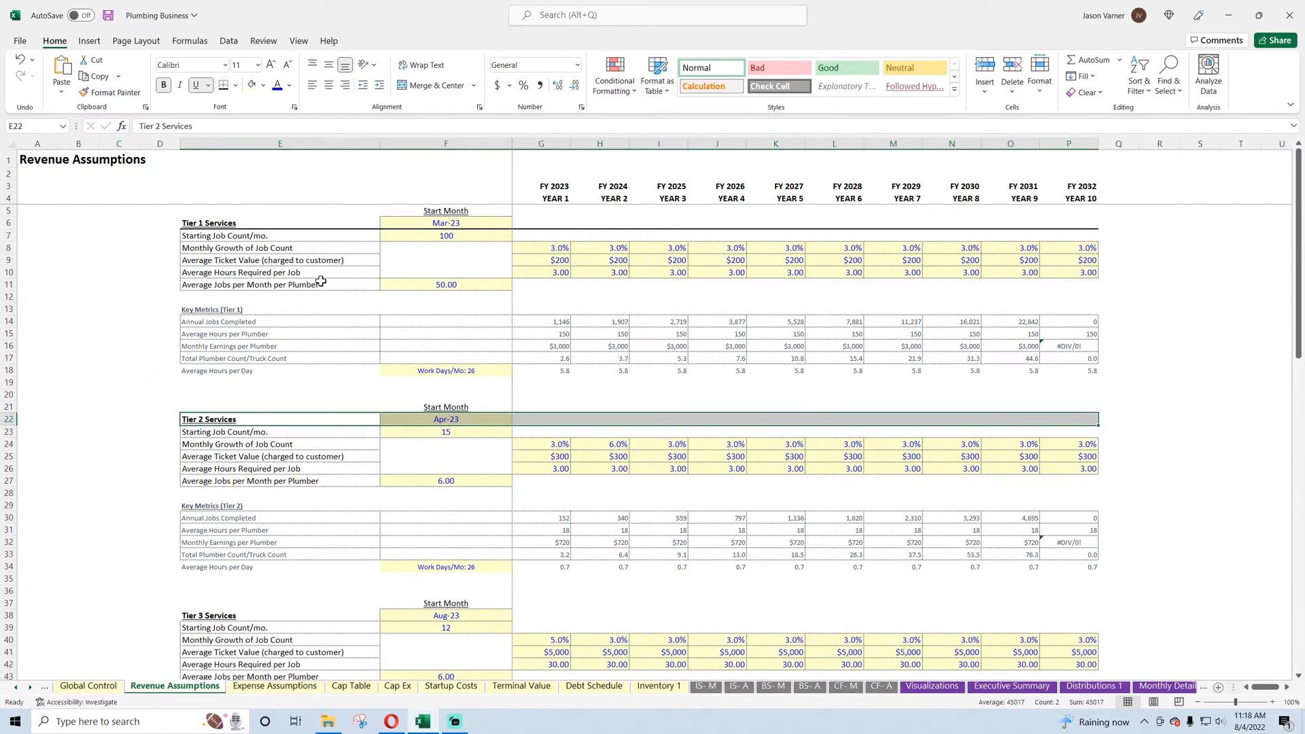
pyautogui.scroll(-4, 263, 432)
pyautogui.moveTo(208, 480); pyautogui.dragTo(1084, 480)
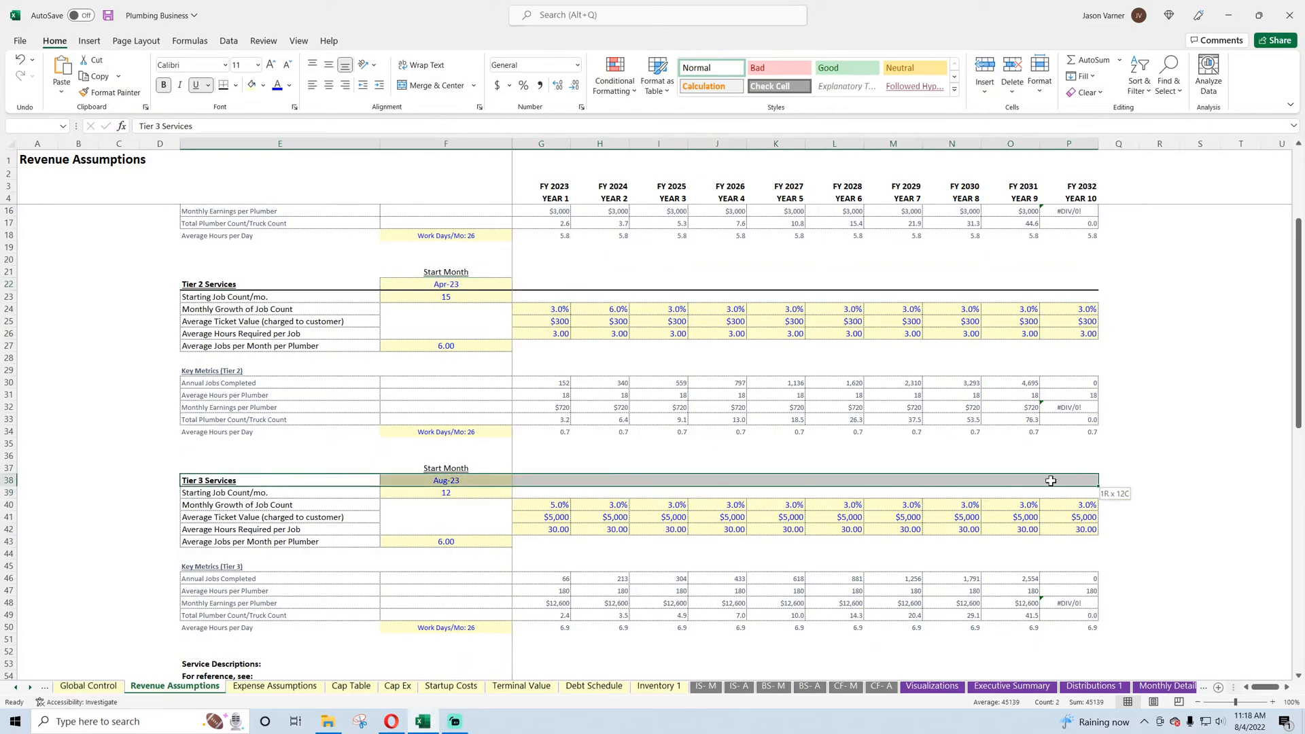
pyautogui.click(223, 85)
pyautogui.click(74, 329)
pyautogui.scroll(4, 74, 329)
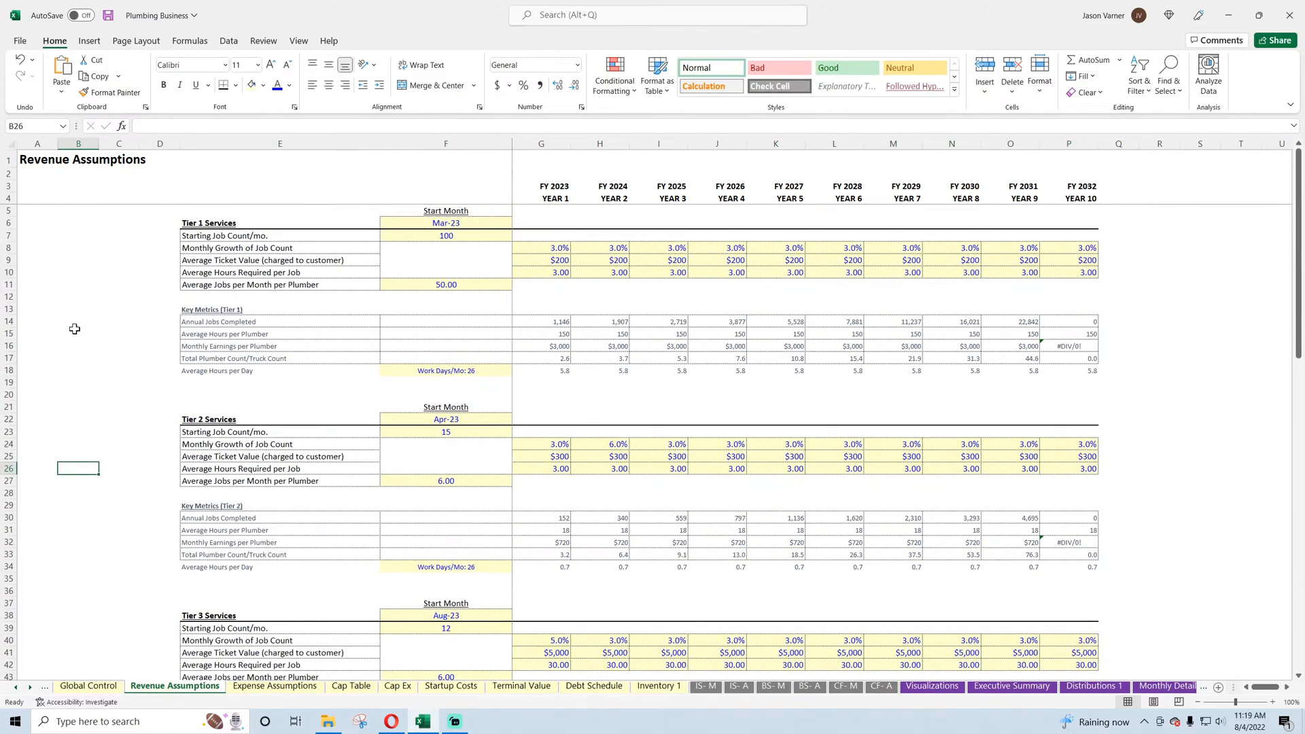
# - Wrap the Tier 1 Monthly Earnings per Plumber formula in G16 in IFERROR with 0 as fallback and fill it across to P16
pyautogui.click(562, 345)
pyautogui.click(143, 127)
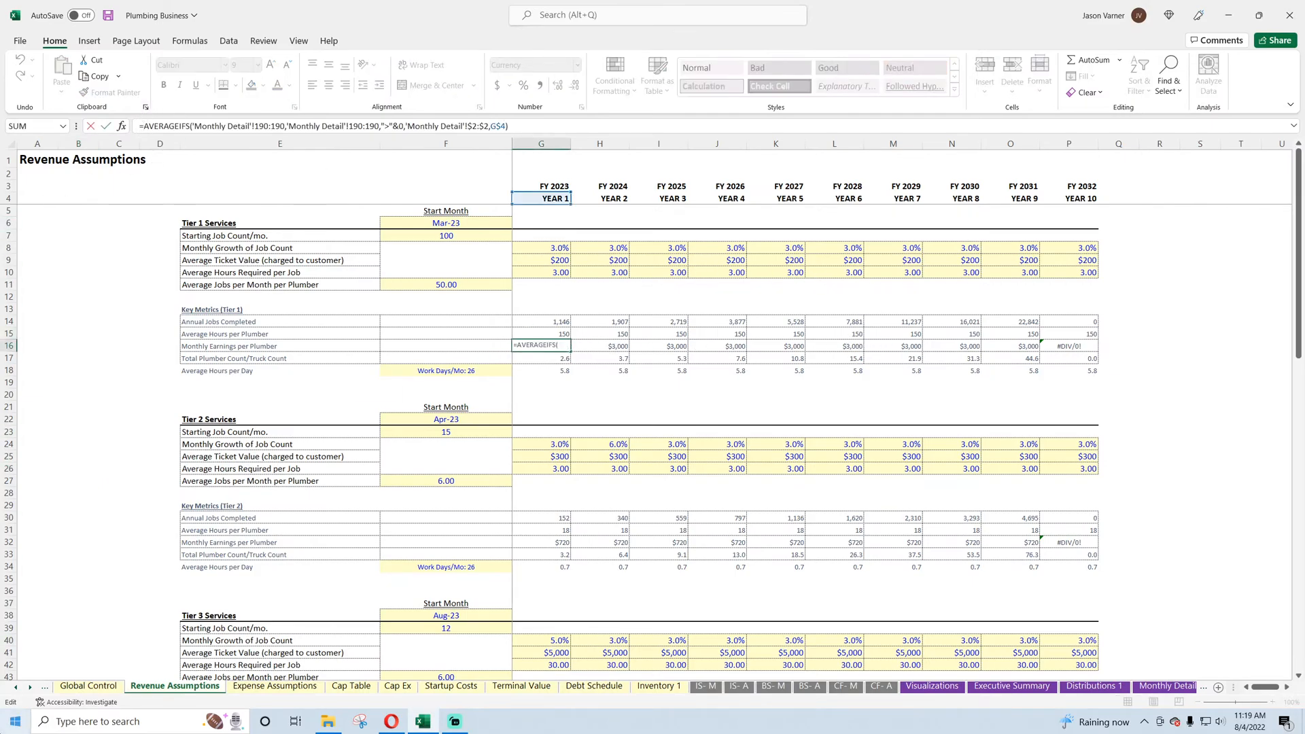
pyautogui.write('iferror(')
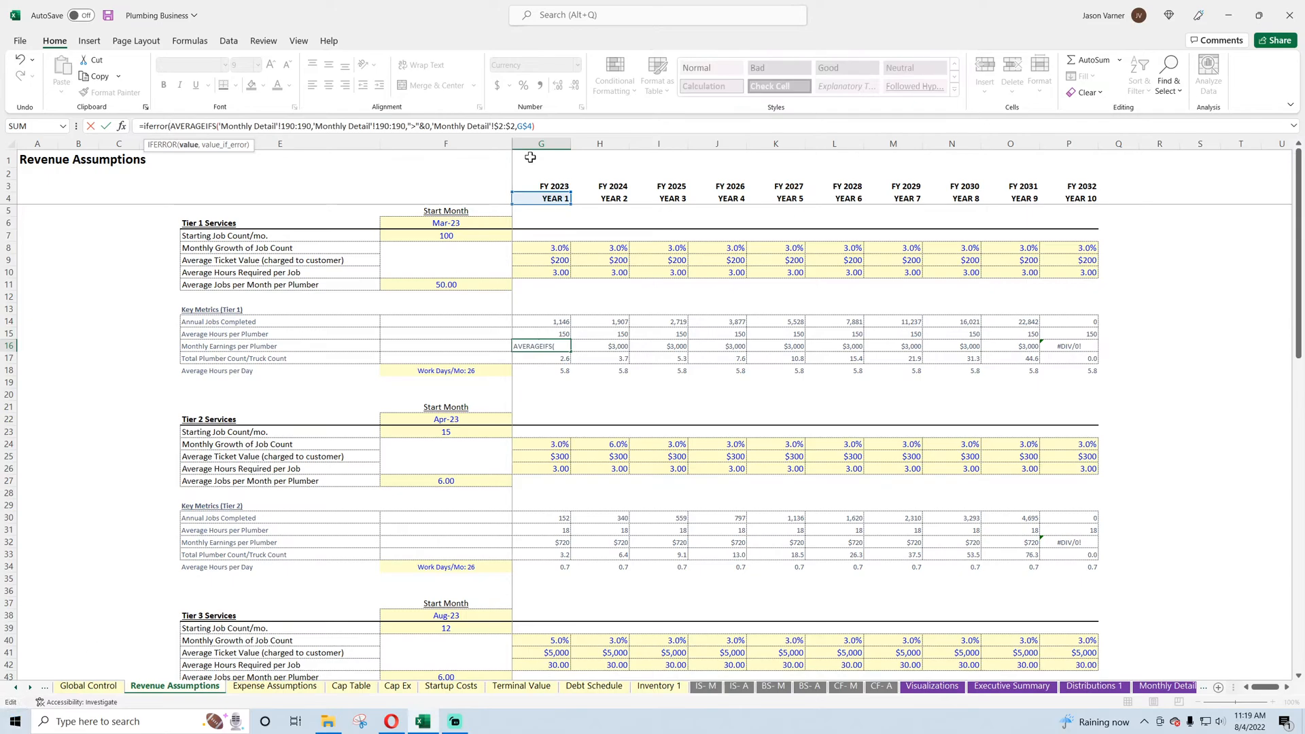
pyautogui.click(568, 126)
pyautogui.write(',0')
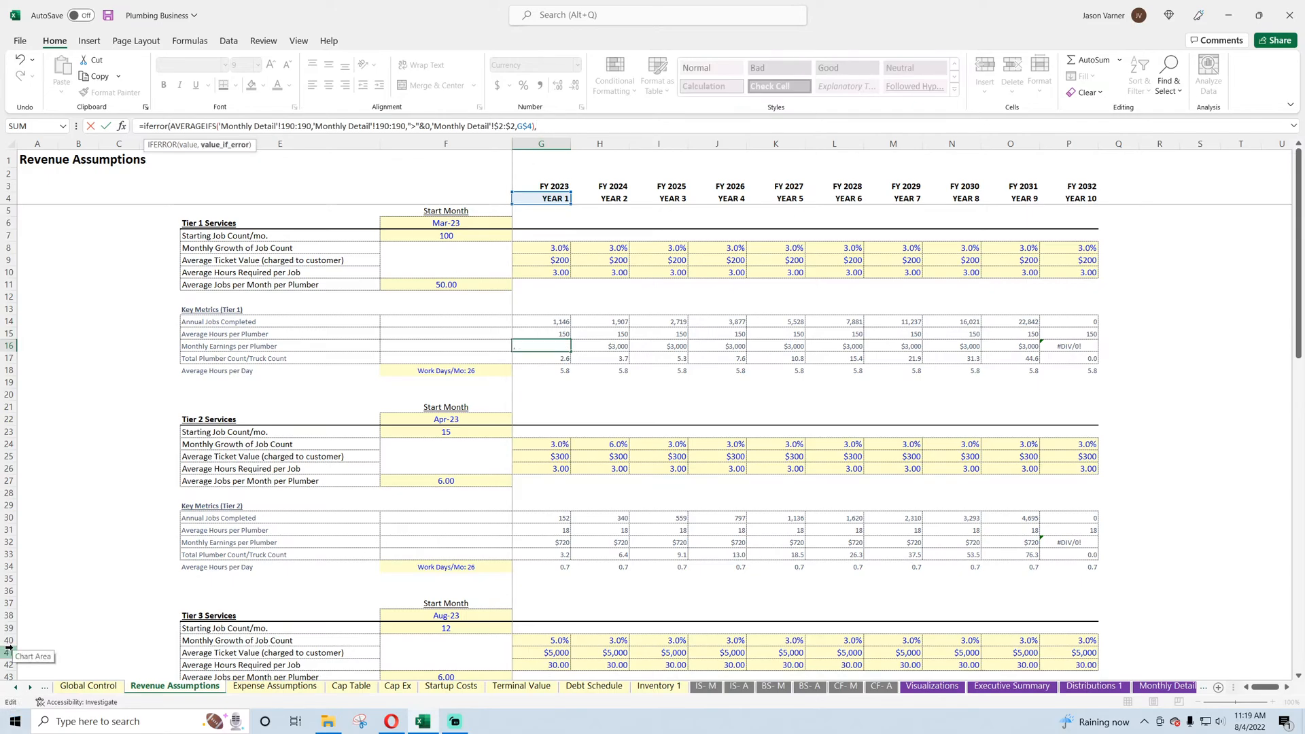
pyautogui.press('Return')
pyautogui.click(630, 411)
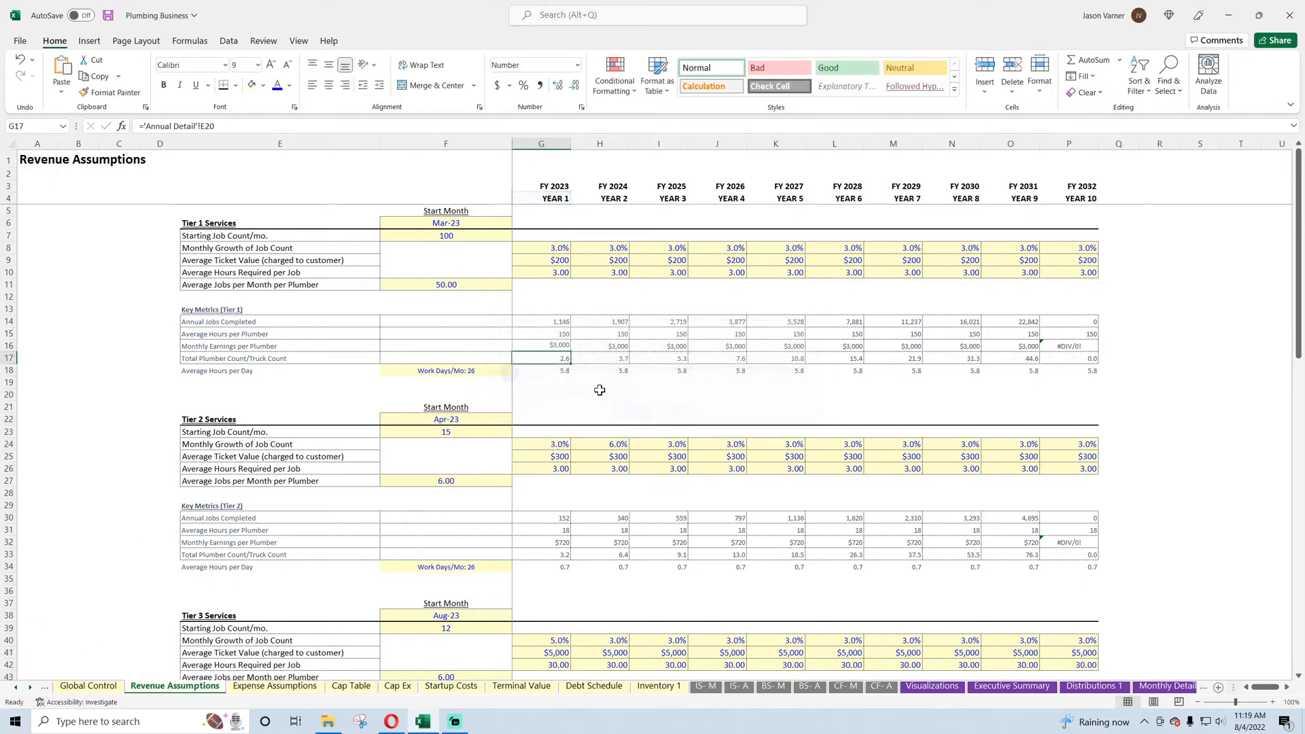
pyautogui.click(564, 346)
pyautogui.moveTo(570, 353); pyautogui.dragTo(1088, 349)
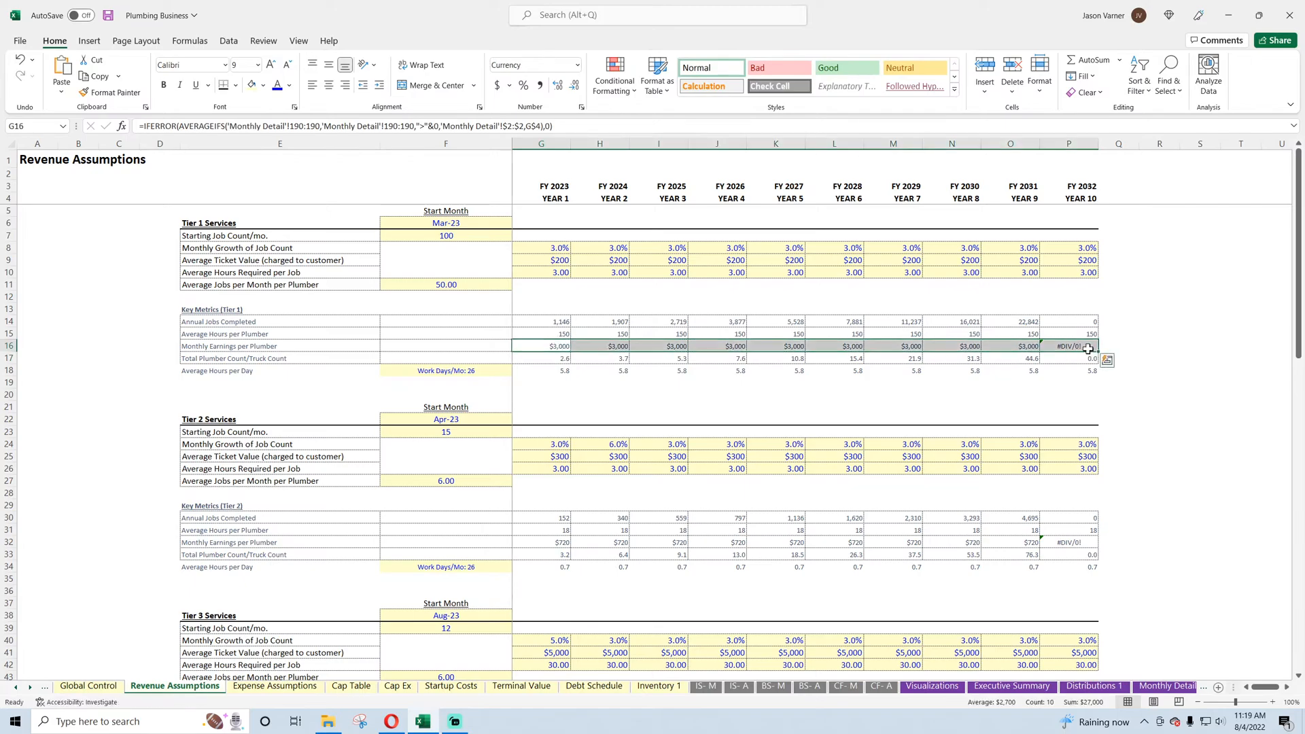
# - Wrap the Tier 2 Monthly Earnings per Plumber formula in G32 in IFERROR with fallback 0 and fill it through P32
pyautogui.scroll(-4, 825, 361)
pyautogui.click(564, 407)
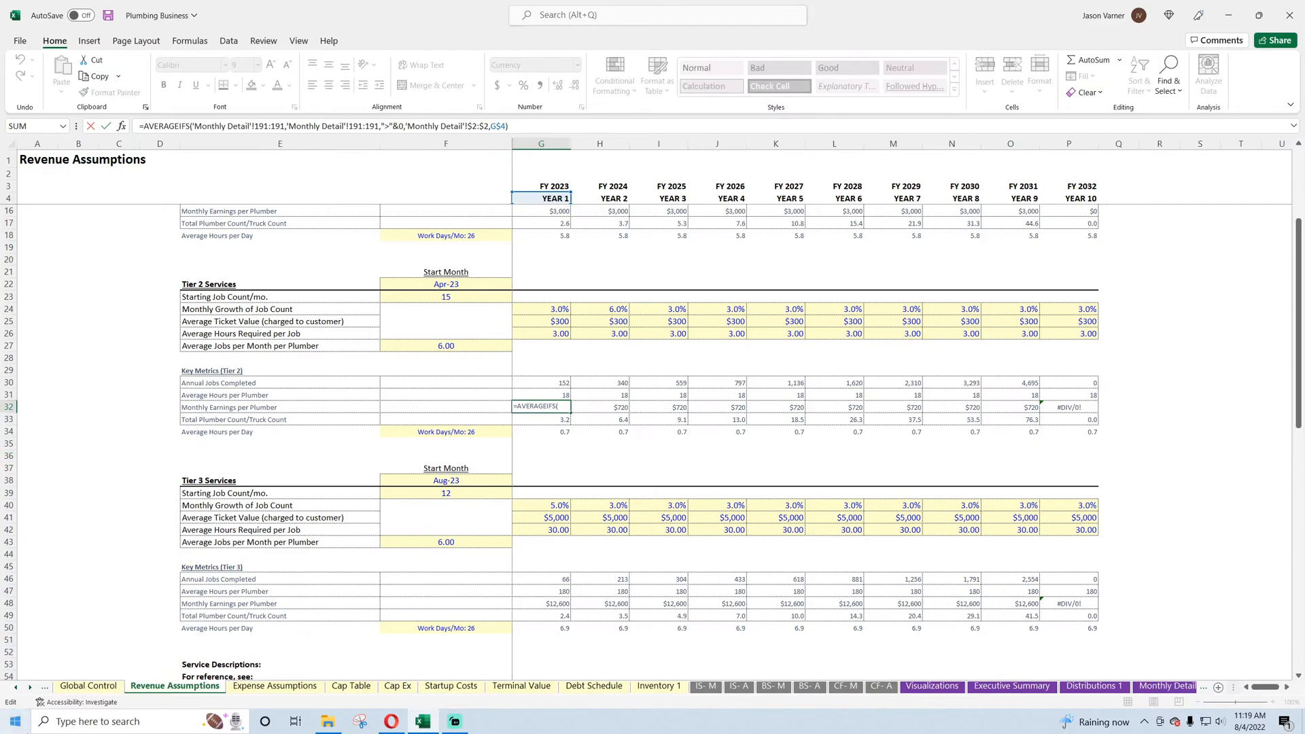
pyautogui.write('iferror(')
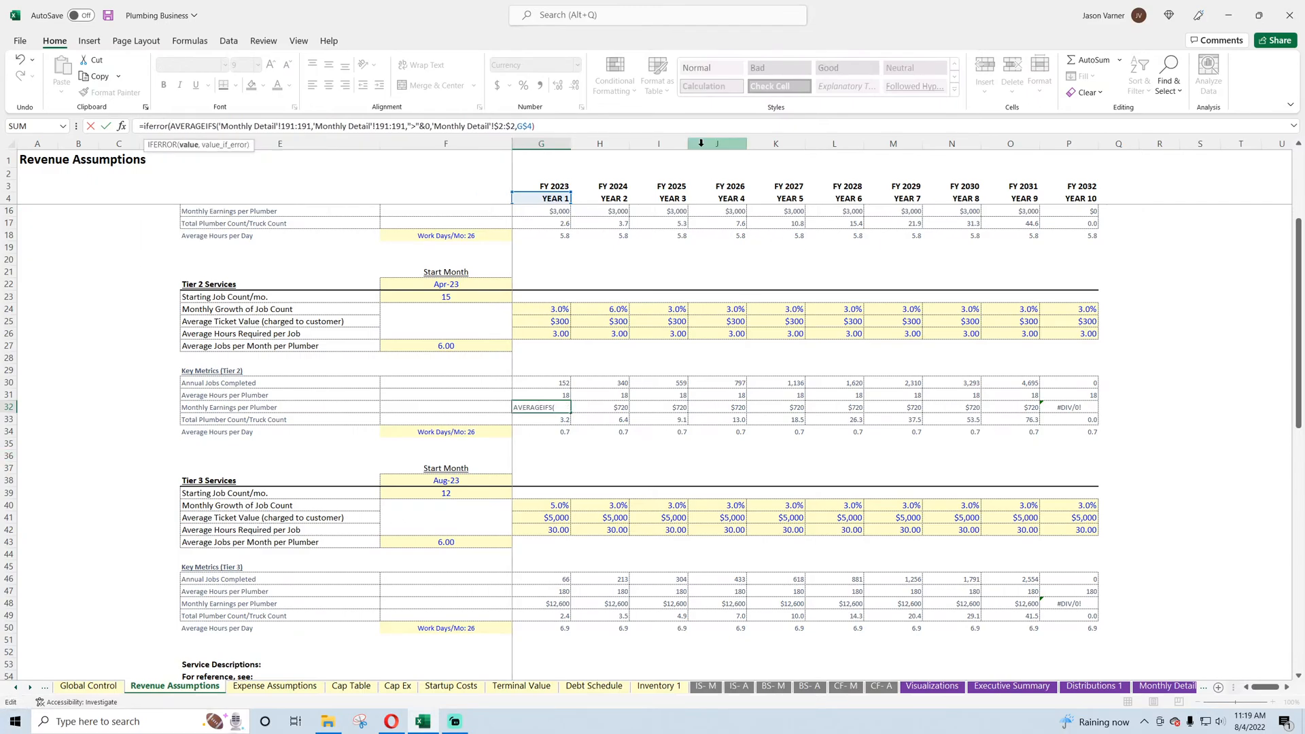
pyautogui.press('End')
pyautogui.write(',0)')
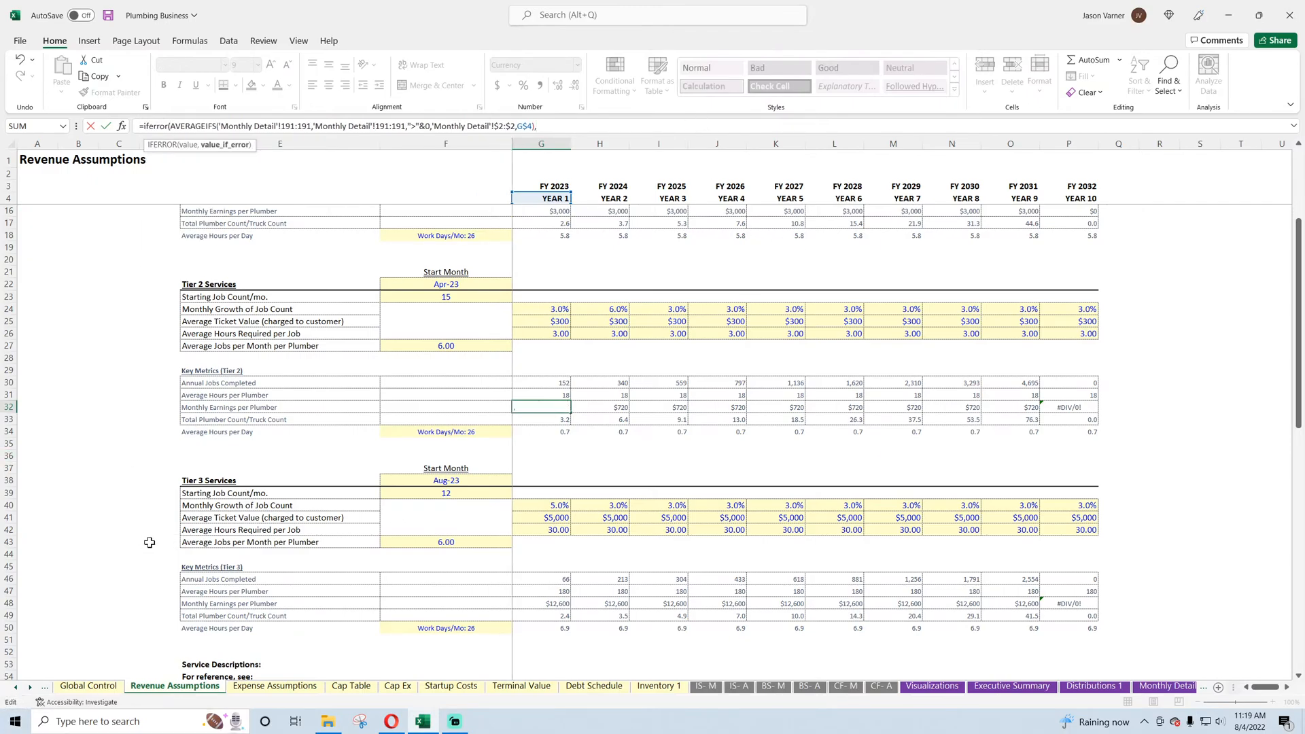
pyautogui.press('Return')
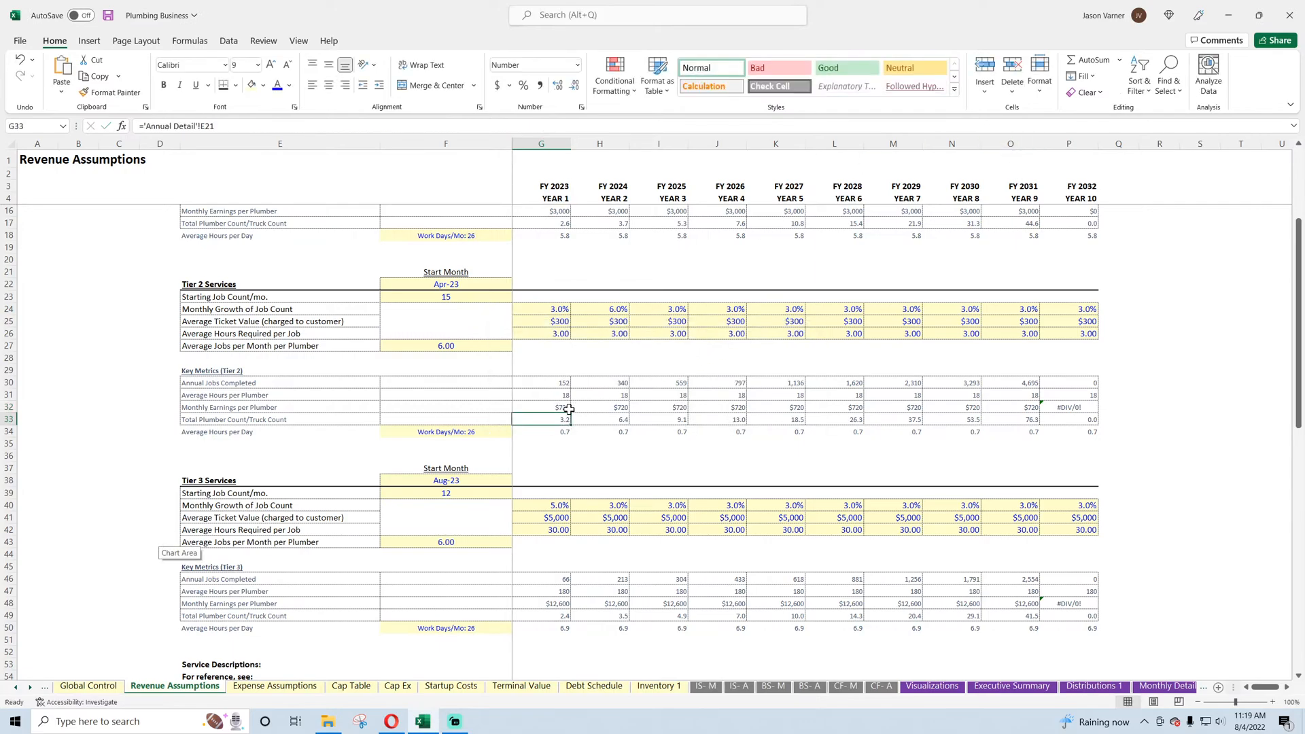
pyautogui.moveTo(569, 409); pyautogui.dragTo(1081, 407)
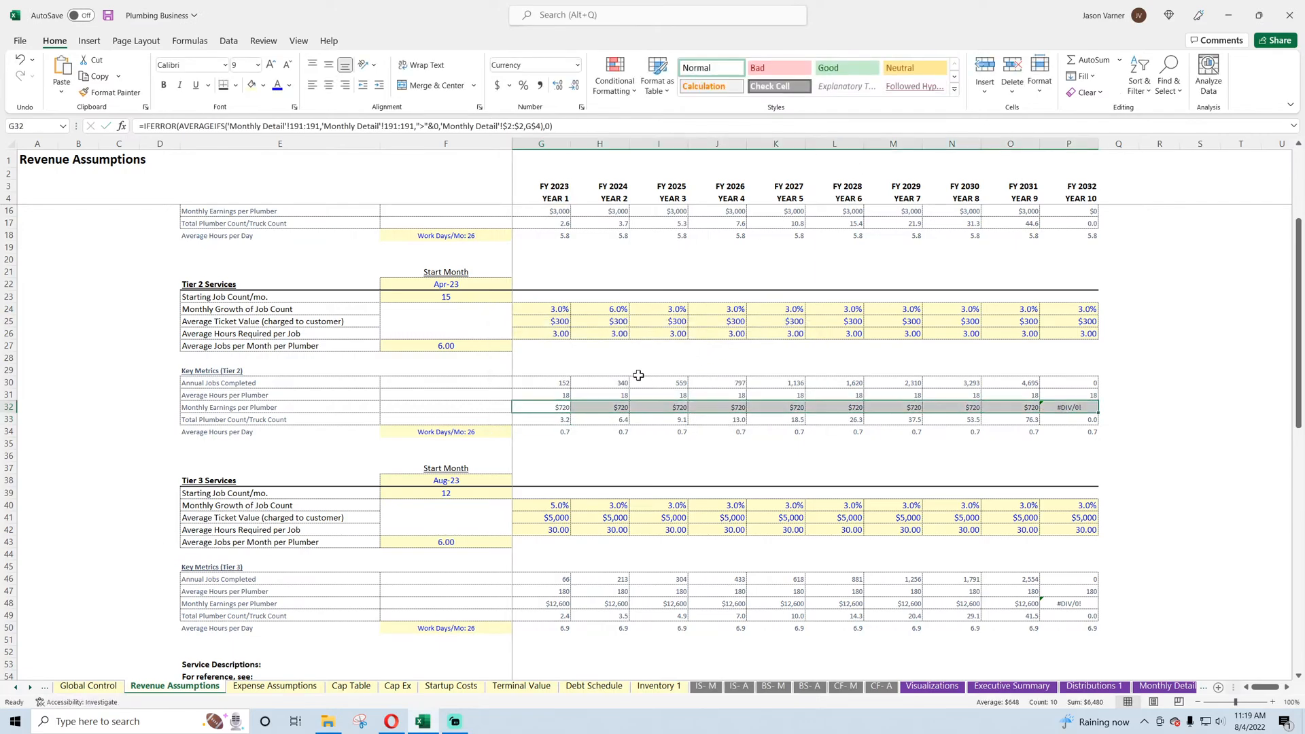
pyautogui.hotkey('ctrl', 'r')
# - Wrap the Tier 3 Monthly Earnings per Plumber formula in G48 in IFERROR with fallback 0, fill it through P48 and save the workbook
pyautogui.scroll(-4, 638, 376)
pyautogui.click(564, 466)
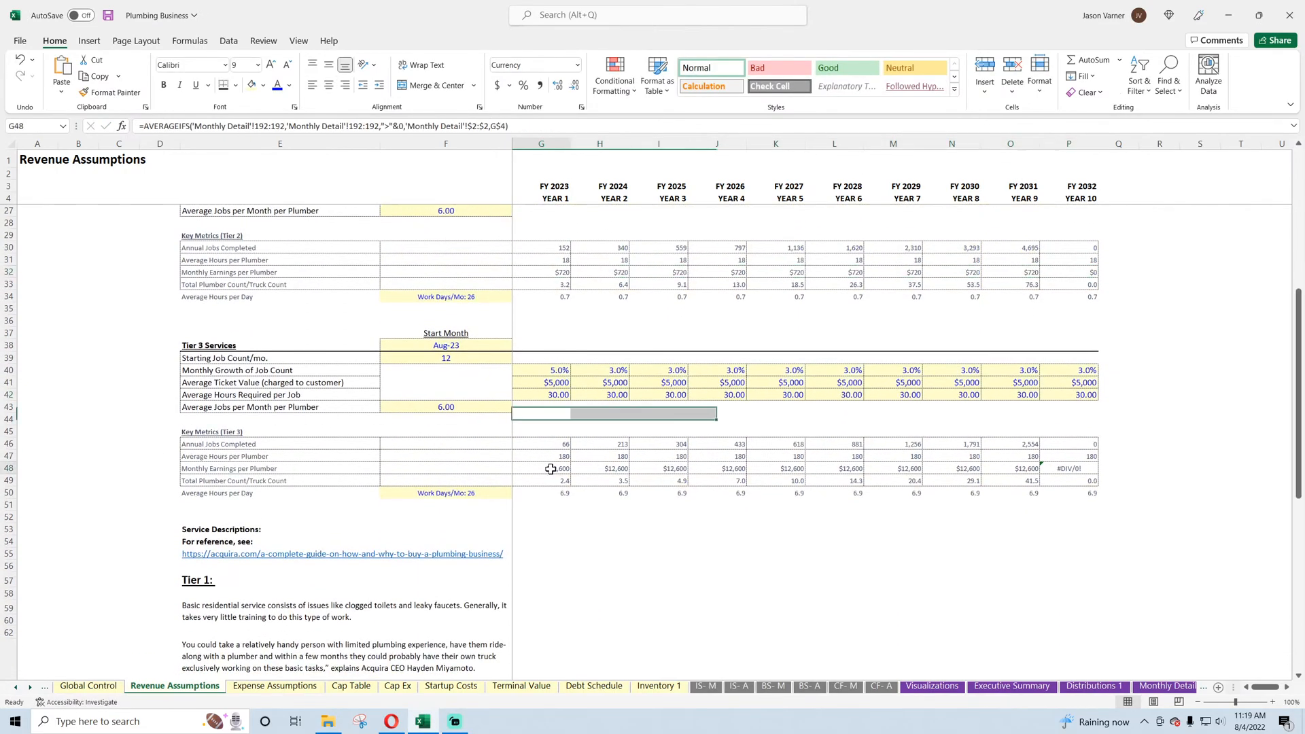
pyautogui.click(146, 126)
pyautogui.write('iferror')
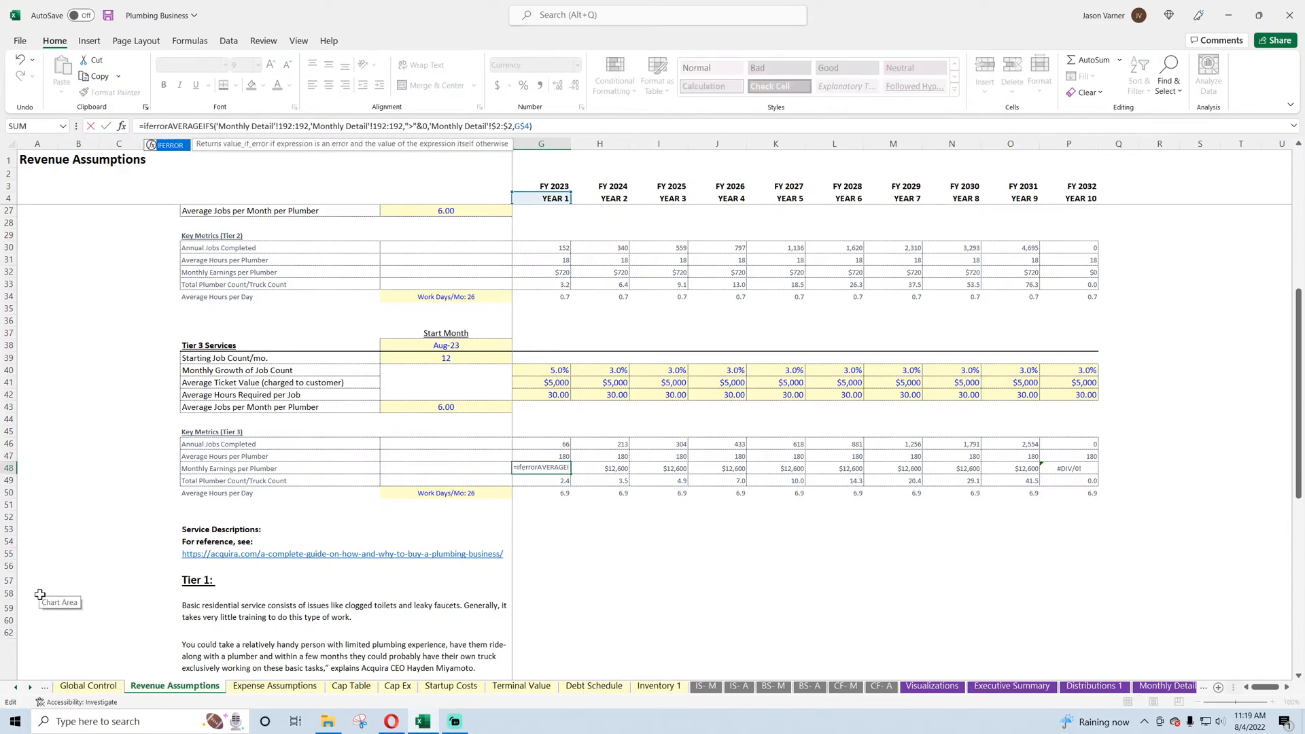
pyautogui.write('(')
pyautogui.click(552, 126)
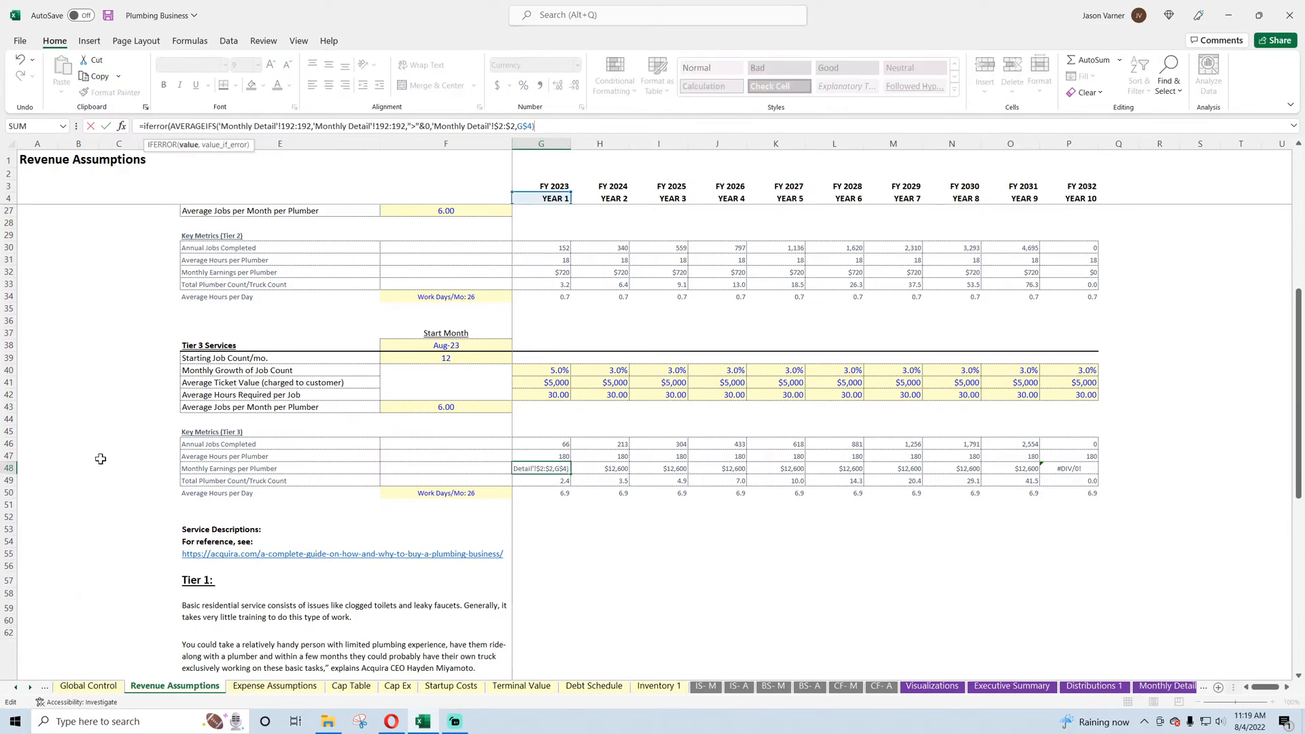
pyautogui.write(',0)')
pyautogui.press('Return')
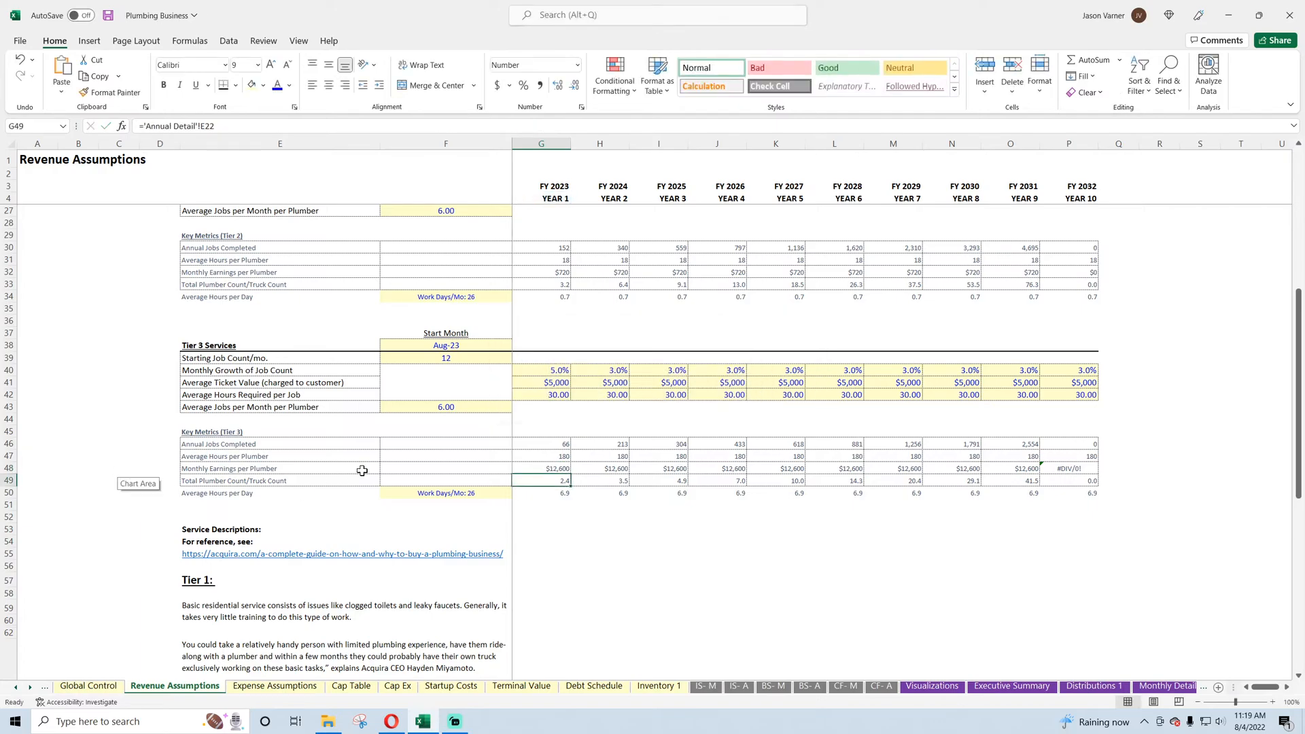
pyautogui.click(566, 467)
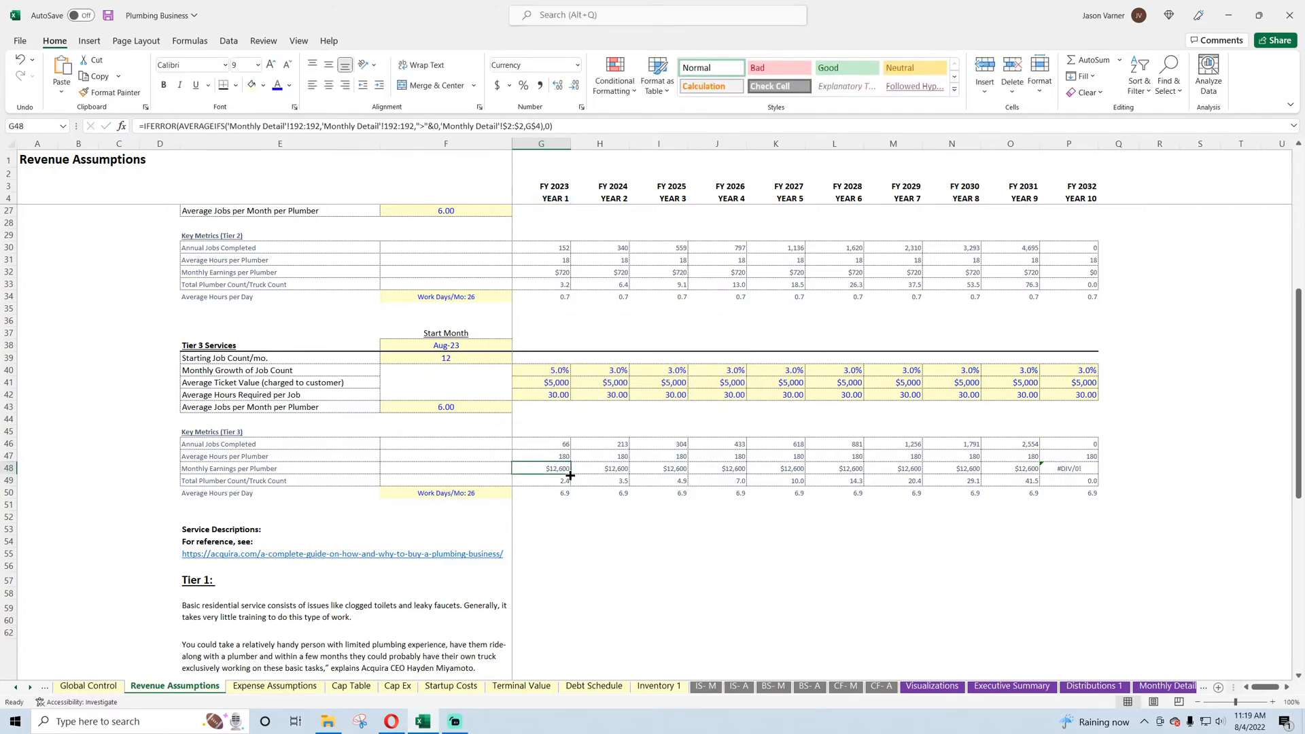
pyautogui.moveTo(569, 476); pyautogui.dragTo(1097, 477)
pyautogui.scroll(7, 792, 523)
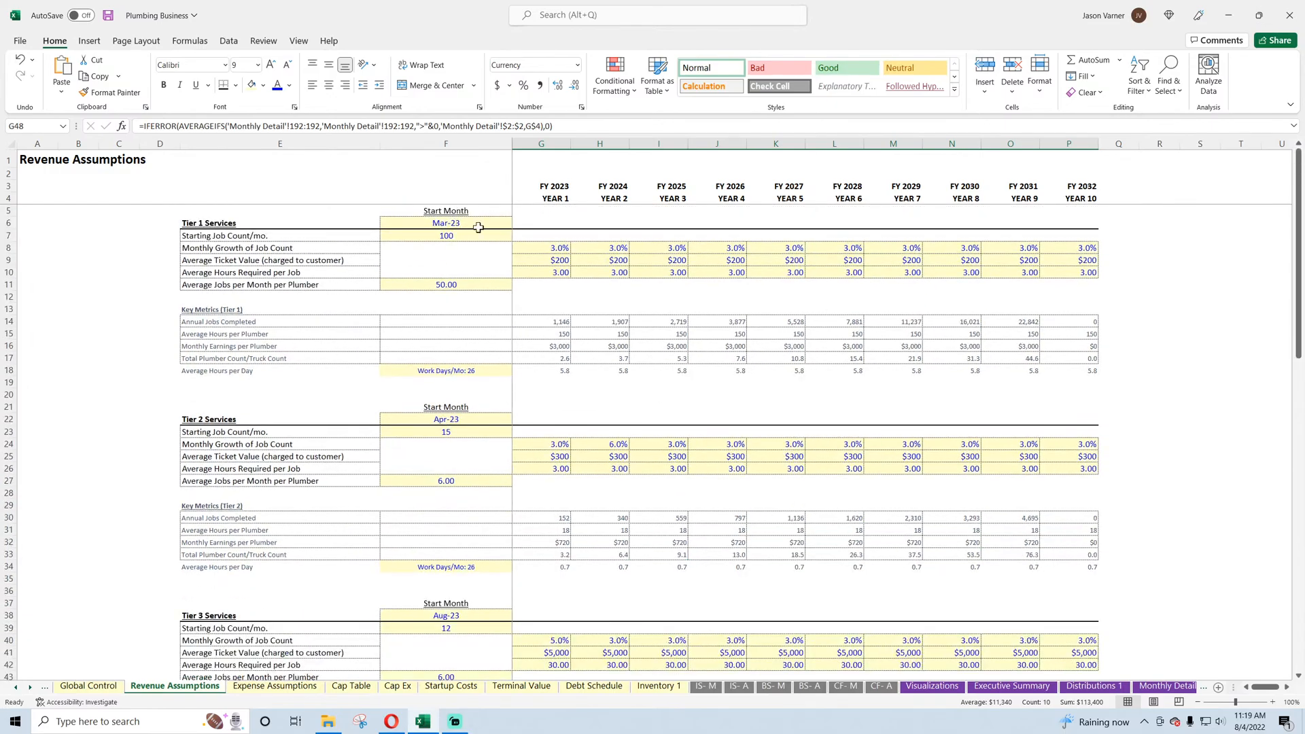
pyautogui.click(107, 17)
# - On the Global Control sheet, set the Exit / End Month to Oct-31 and Include Terminal Value to Yes
pyautogui.click(87, 687)
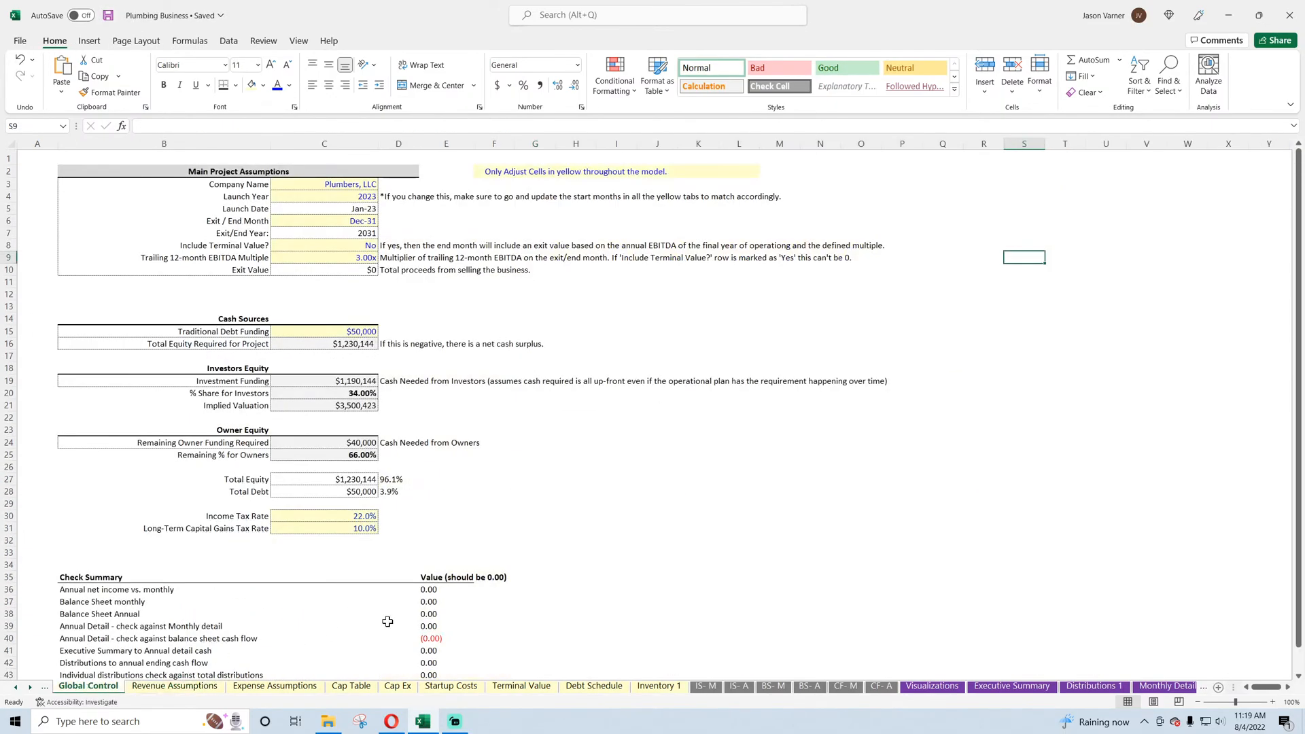
pyautogui.click(362, 219)
pyautogui.click(384, 221)
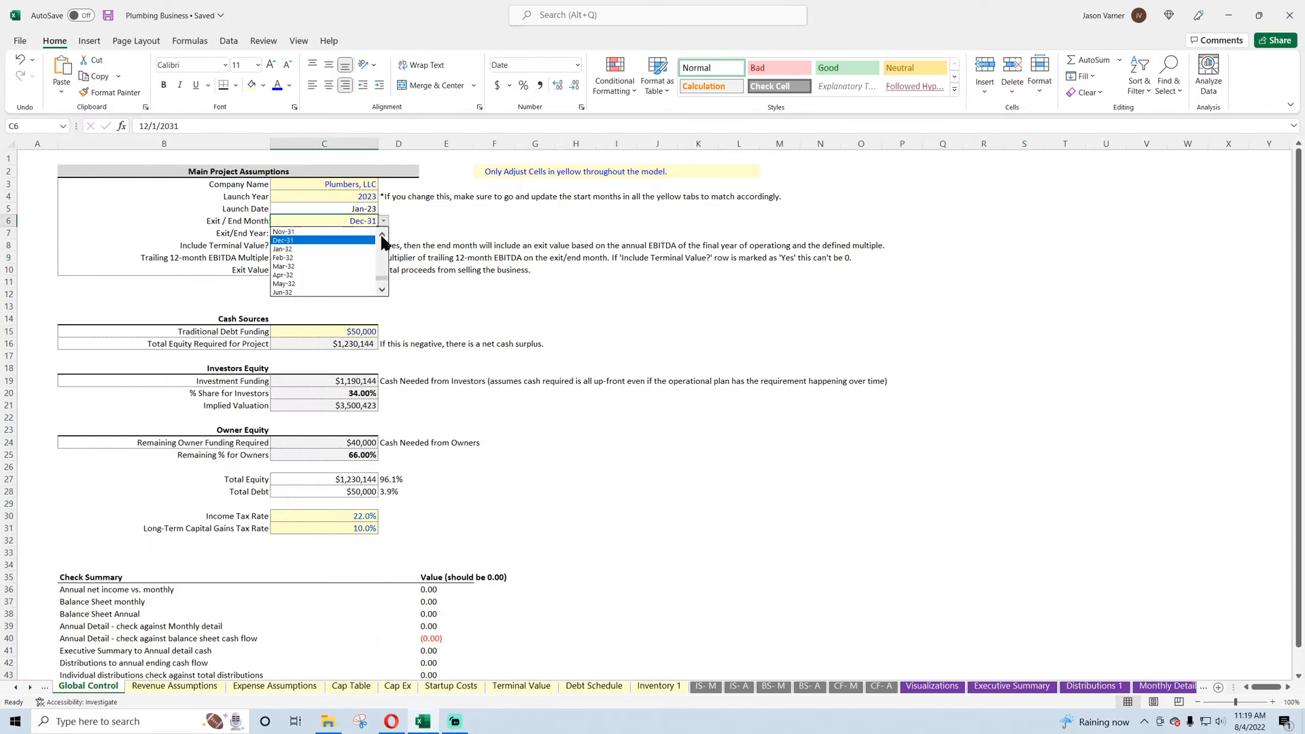
pyautogui.click(349, 235)
pyautogui.click(352, 245)
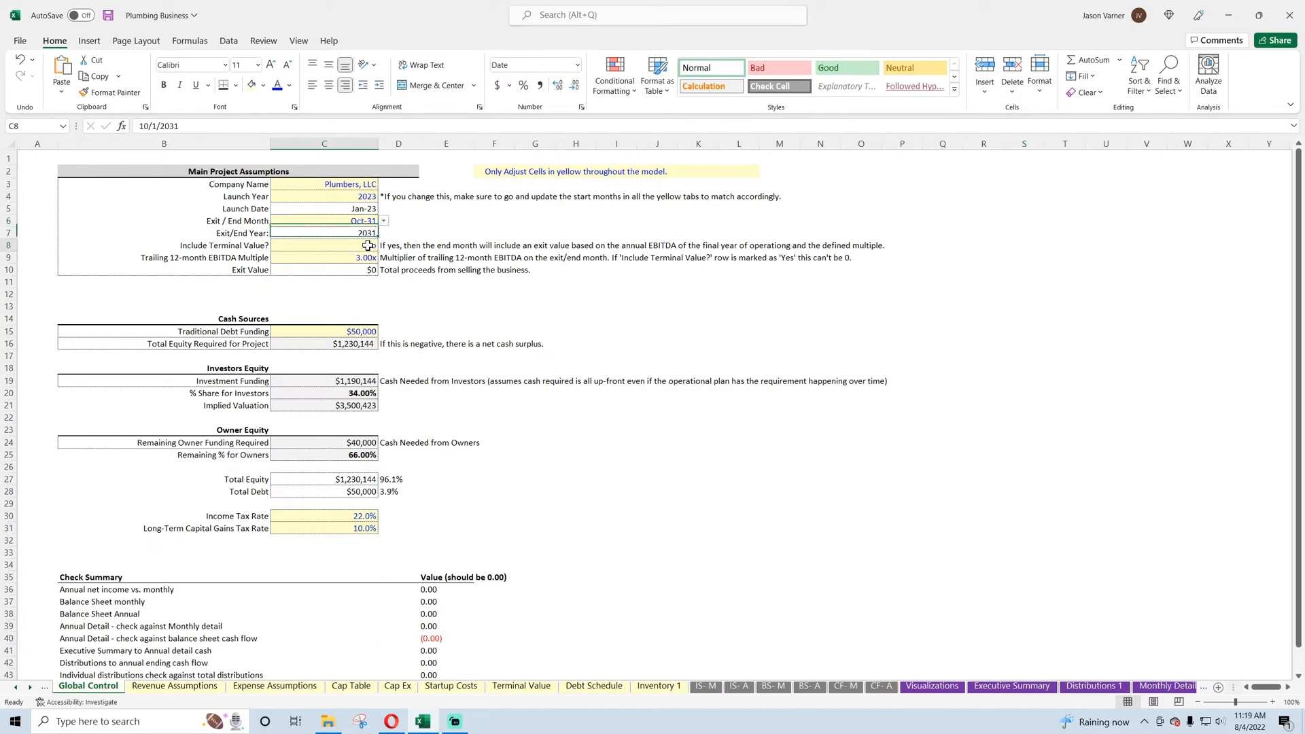
pyautogui.click(383, 245)
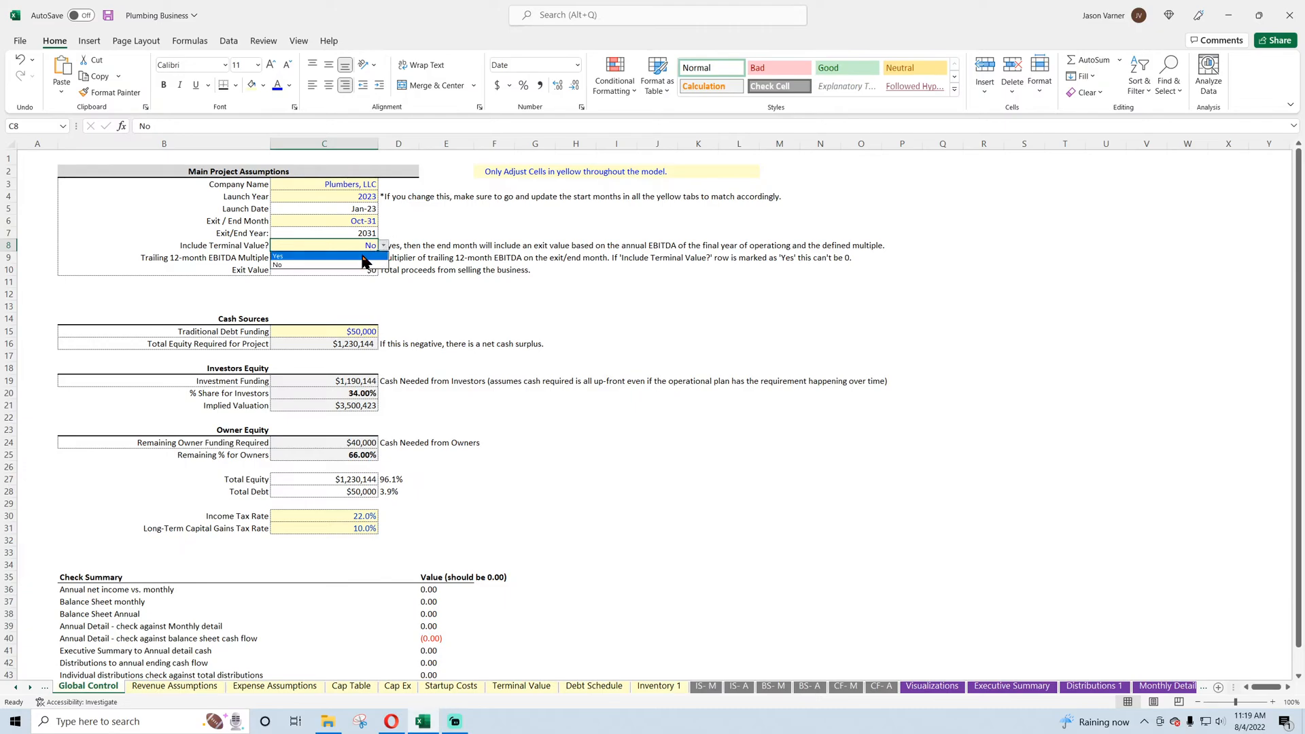
pyautogui.click(363, 261)
pyautogui.click(383, 246)
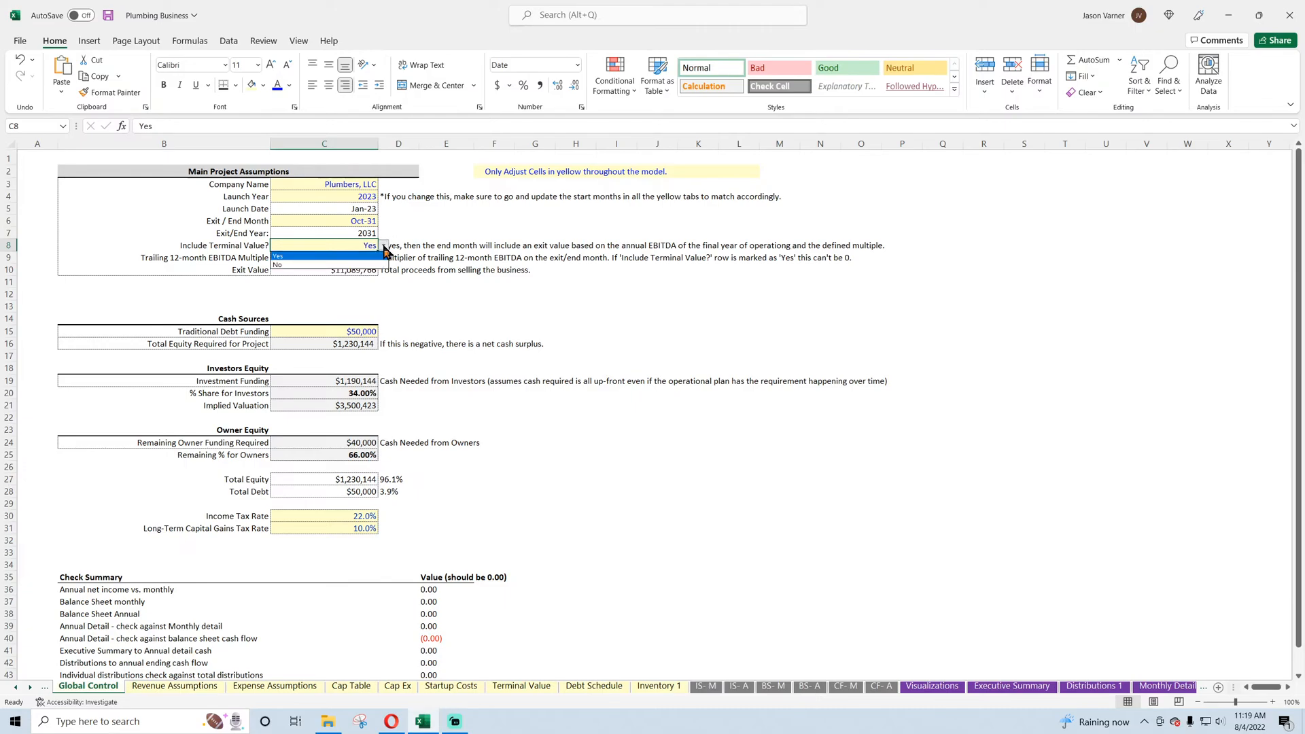
pyautogui.click(352, 256)
# - Try a Trailing 12-month EBITDA Multiple of 0 in the main project assumptions
pyautogui.click(350, 258)
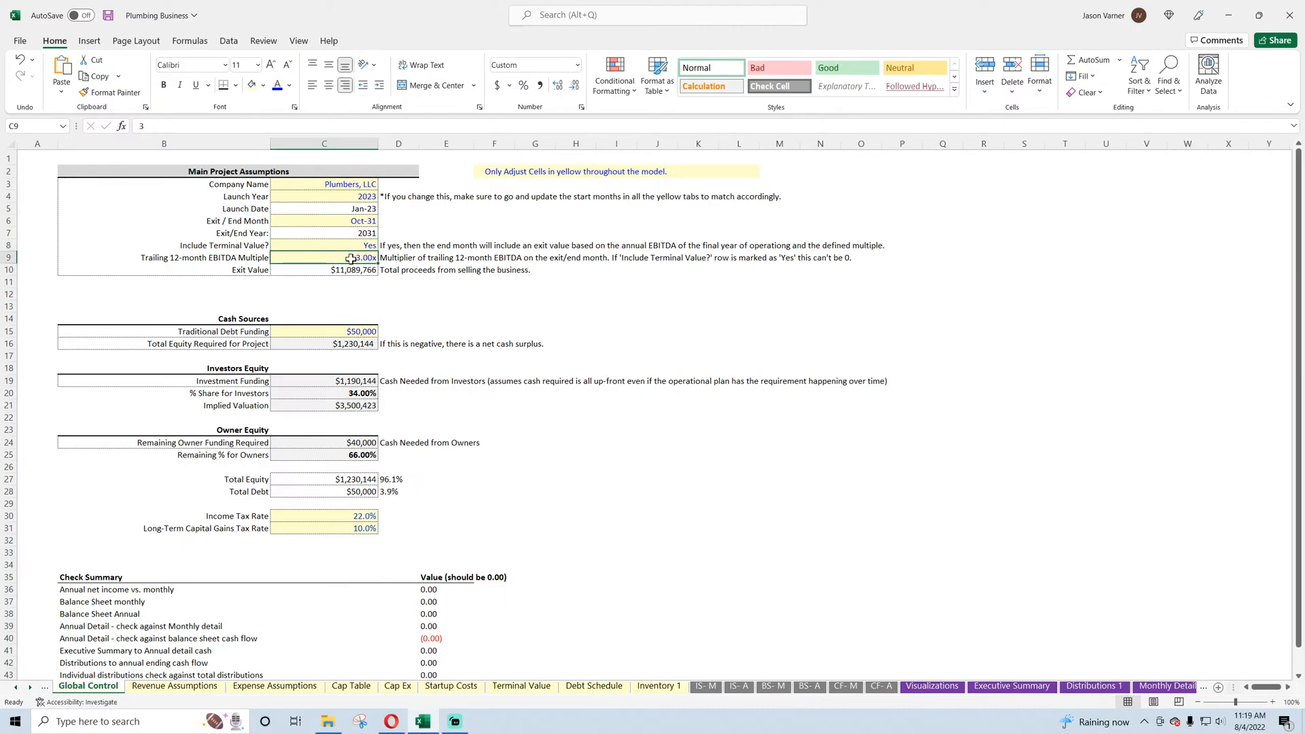
pyautogui.write('0')
pyautogui.click(713, 456)
# - Set Include Terminal Value to No and the Trailing 12-month EBITDA Multiple to 5
pyautogui.click(367, 246)
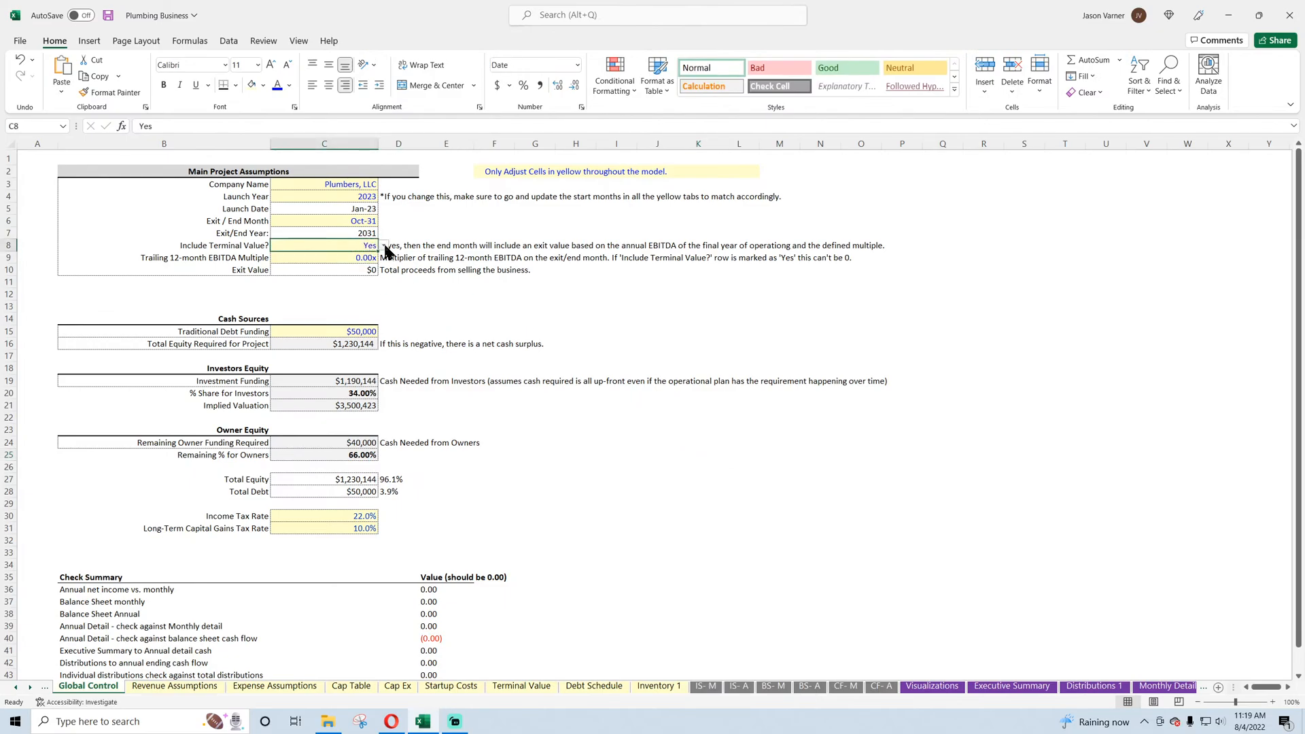
pyautogui.click(383, 245)
pyautogui.click(356, 259)
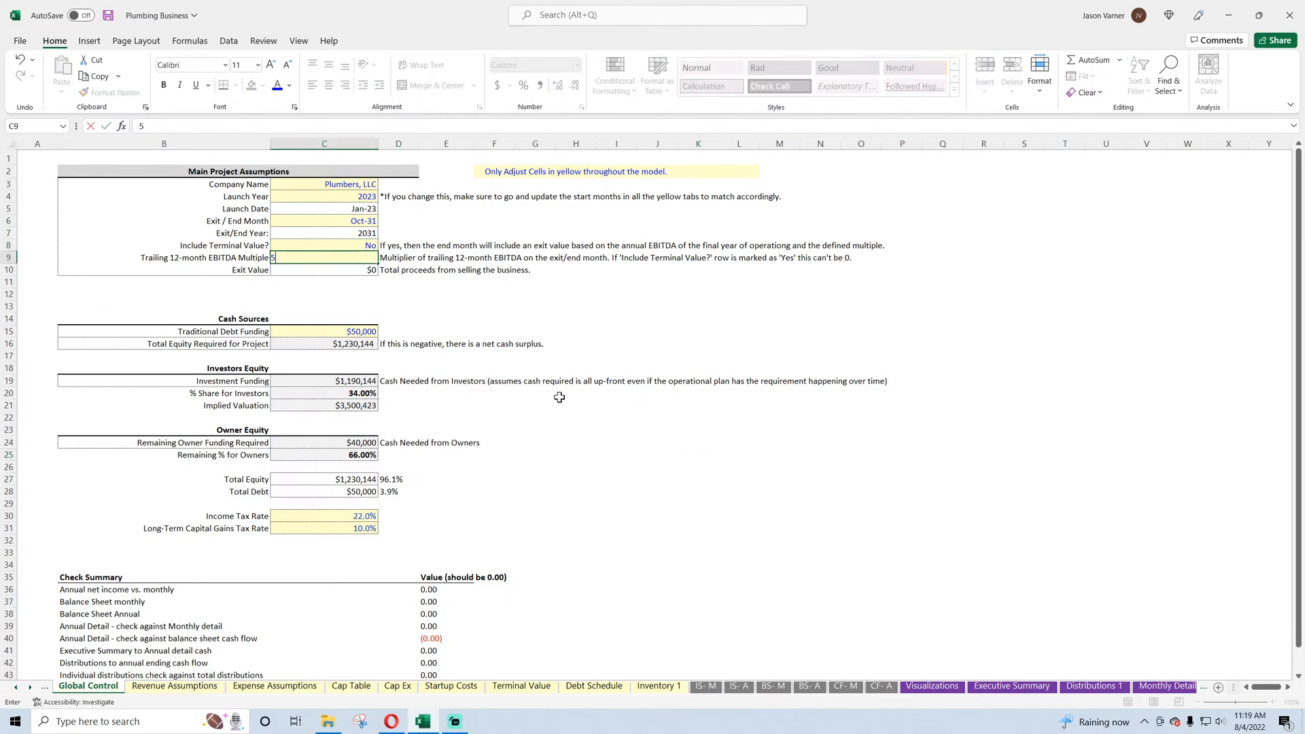
pyautogui.click(700, 488)
# - Set the Exit / End Month to Dec-32 and Include Terminal Value to Yes
pyautogui.click(333, 223)
pyautogui.click(384, 224)
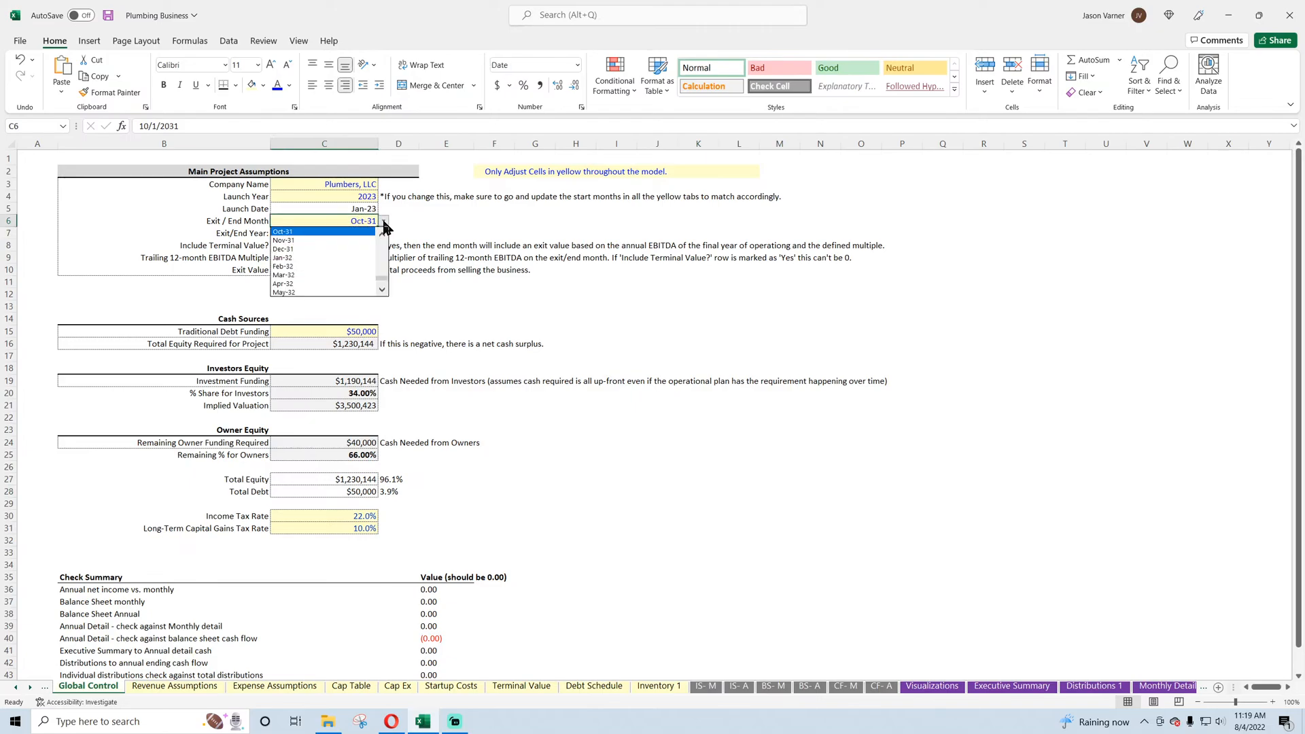
pyautogui.scroll(-3, 379, 284)
pyautogui.click(345, 288)
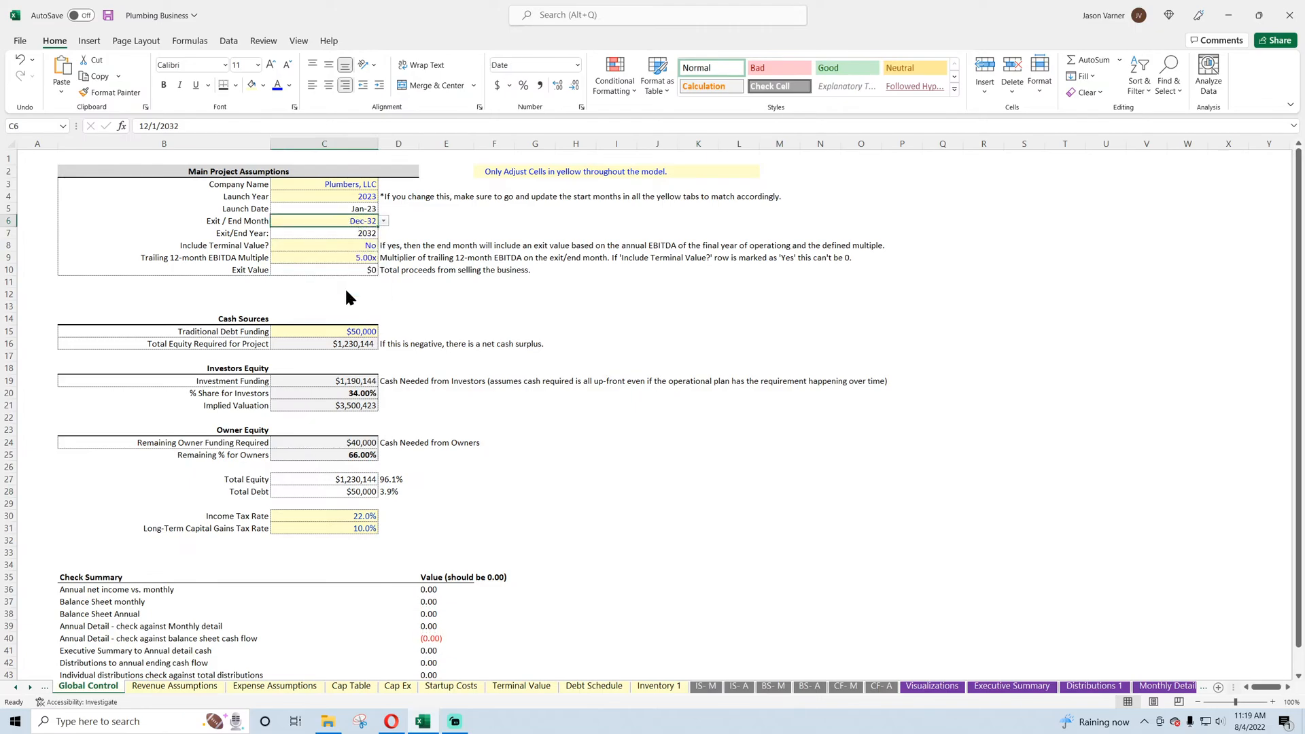
pyautogui.click(367, 246)
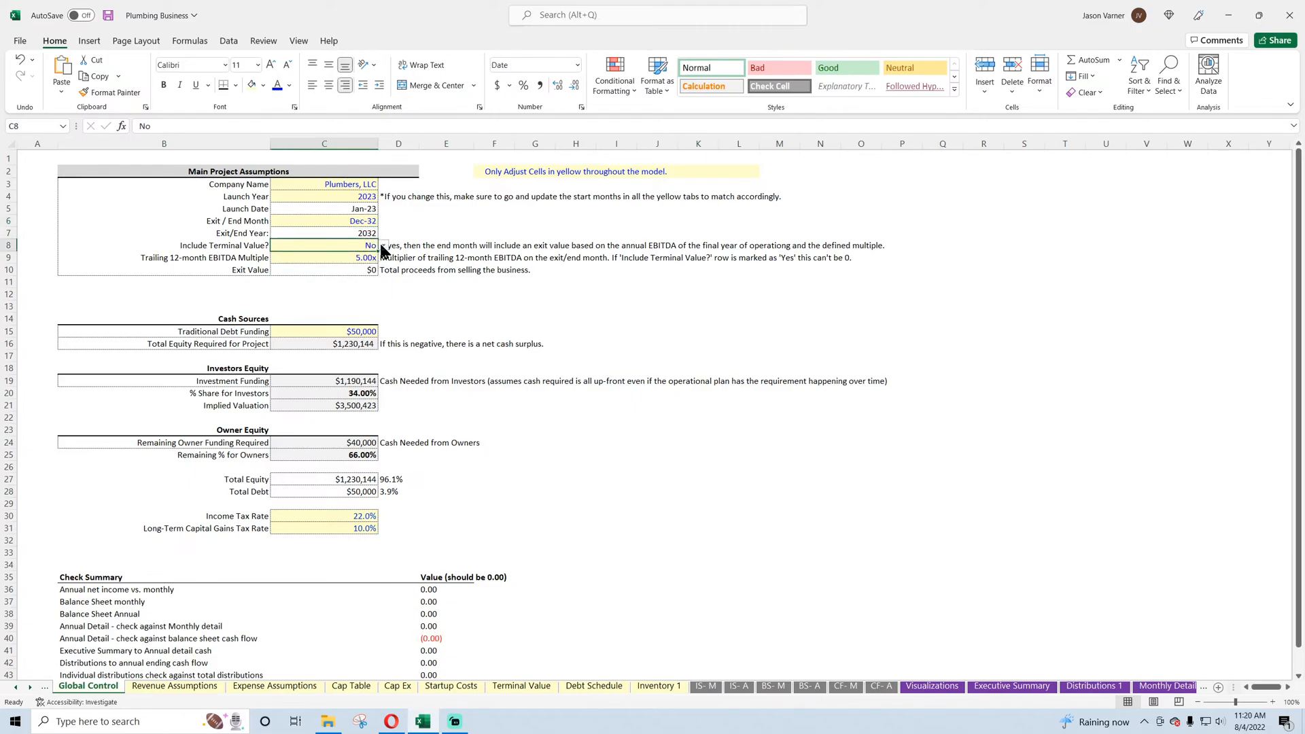
pyautogui.click(383, 245)
pyautogui.click(368, 257)
# - Test the exit value with the Trailing 12-month EBITDA Multiple set to 0
pyautogui.click(348, 258)
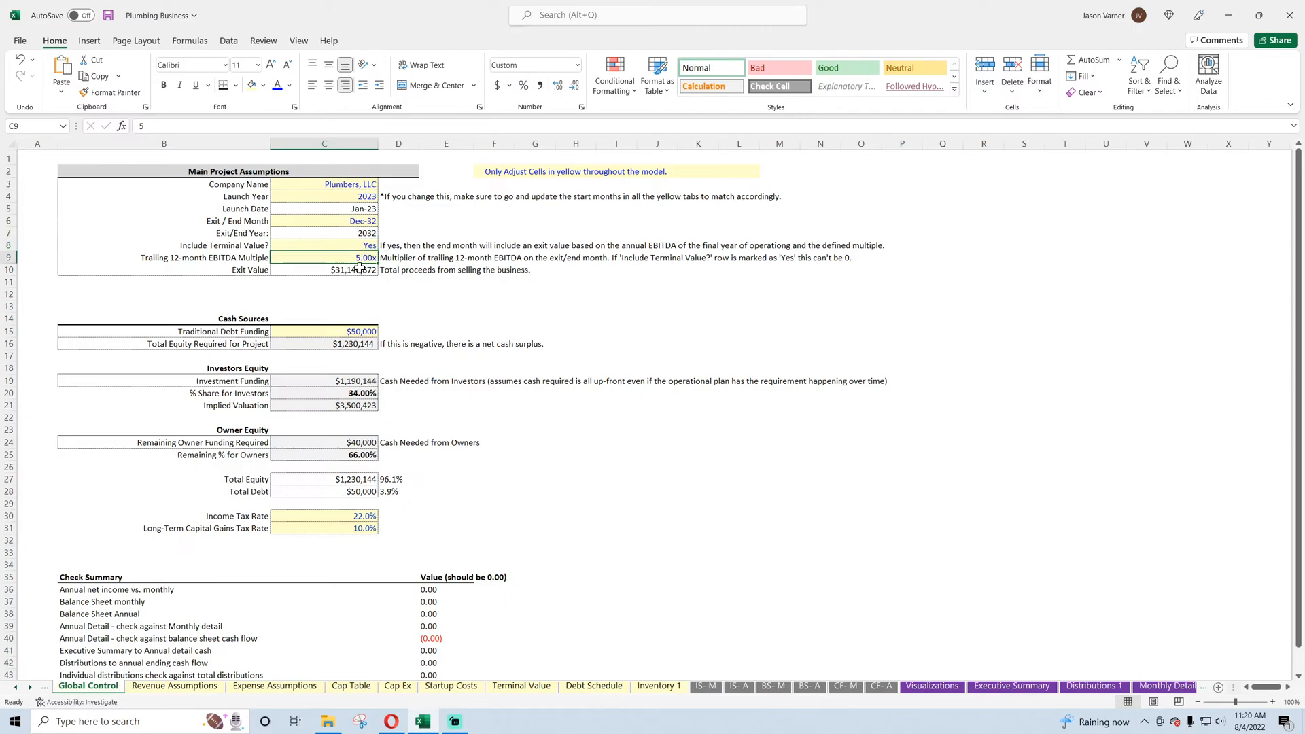
pyautogui.write('0')
pyautogui.click(736, 487)
# - Set the Trailing 12-month EBITDA Multiple to 4 and save the workbook
pyautogui.click(351, 257)
pyautogui.write('4')
pyautogui.click(739, 466)
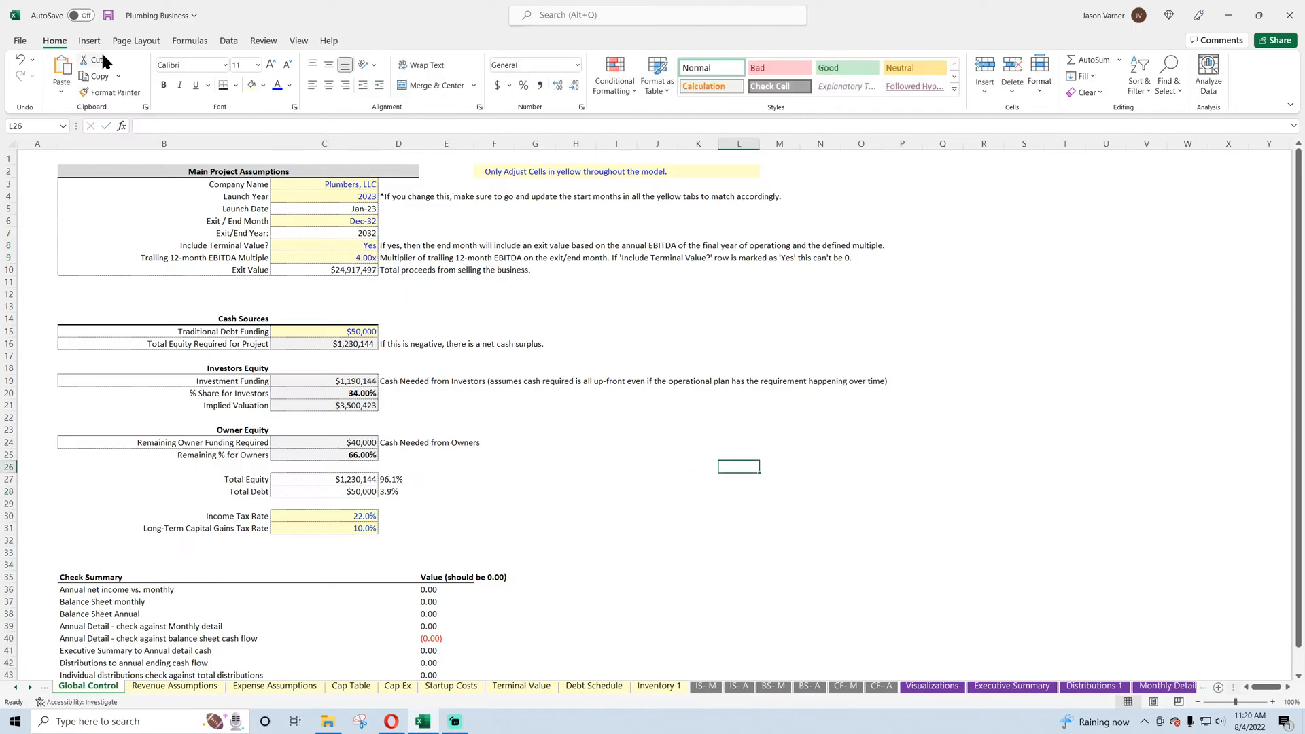
pyautogui.click(107, 15)
# - Examine the Check Summary values in E36:E43, including the monthly balance sheet check
pyautogui.click(700, 502)
pyautogui.scroll(-1, 524, 468)
pyautogui.scroll(1, 524, 468)
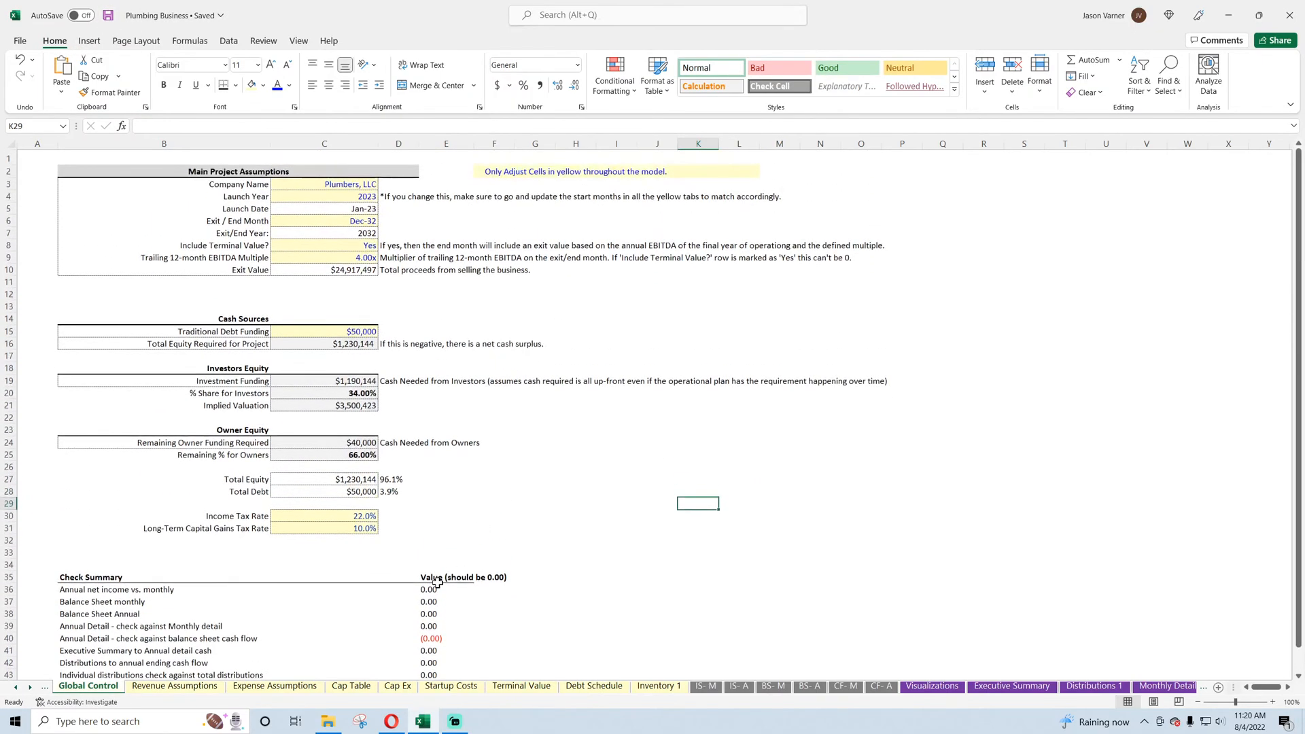
pyautogui.moveTo(435, 589); pyautogui.dragTo(435, 675)
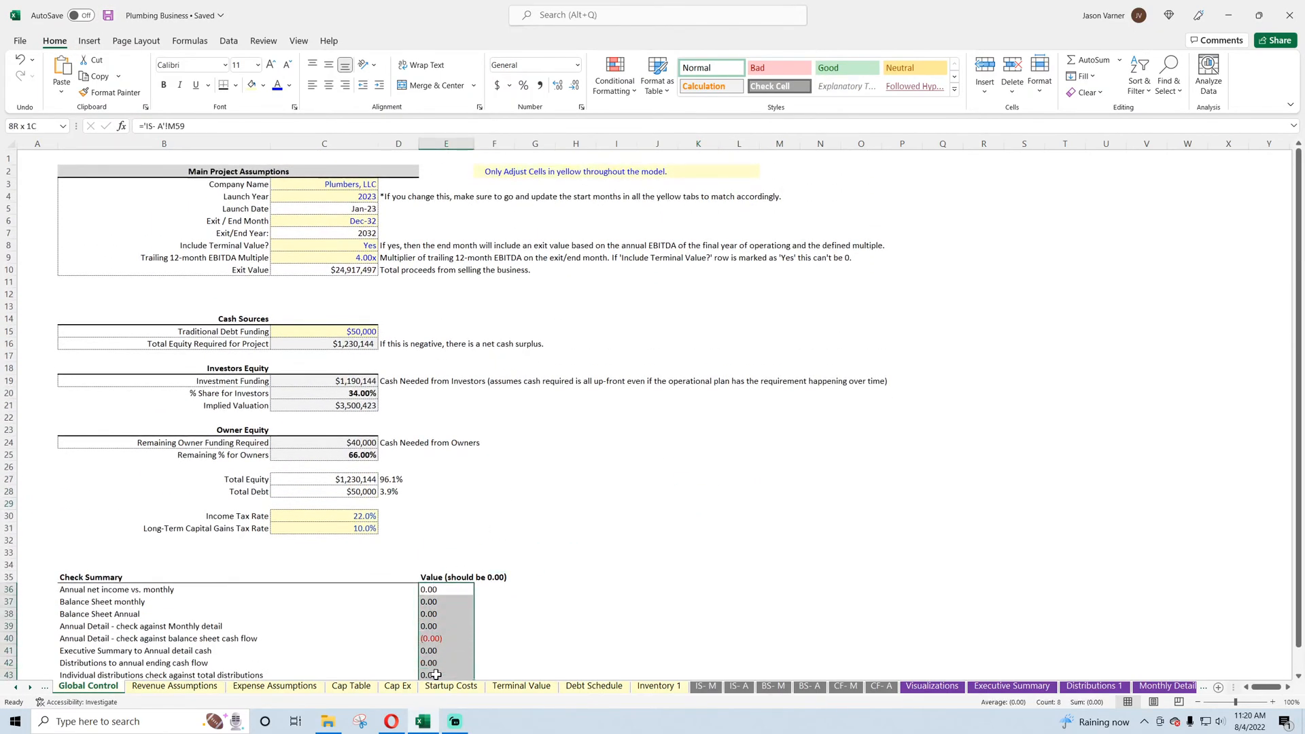
pyautogui.click(438, 602)
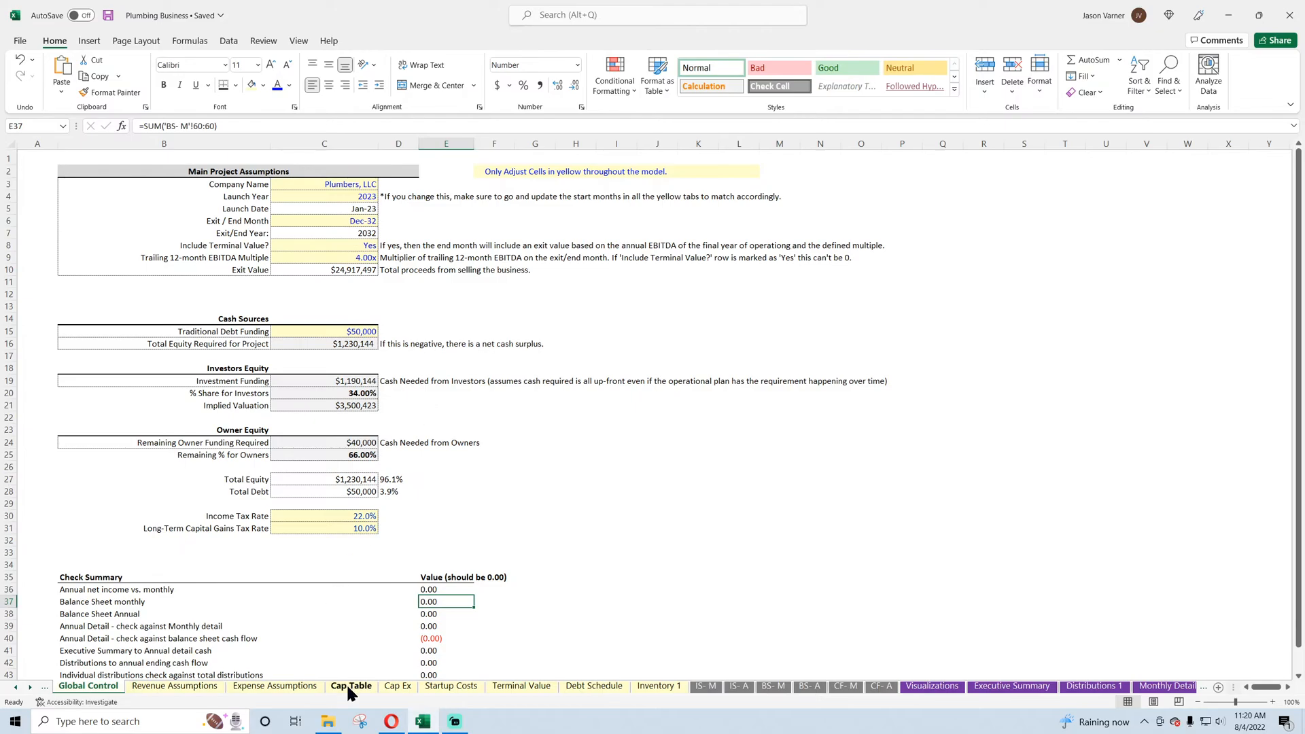
# - On the Revenue Assumptions sheet, set the Tier 1 Services Starting Job Count/mo. to 0
pyautogui.click(160, 687)
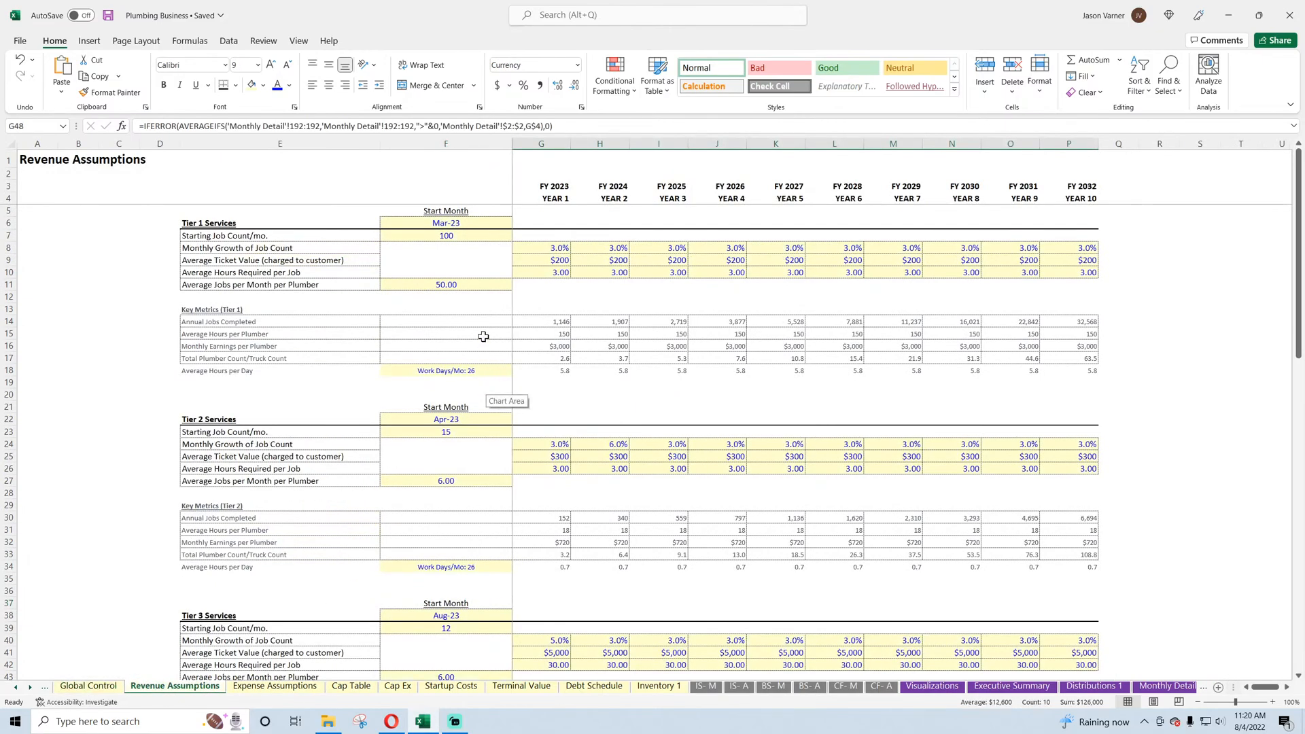
pyautogui.click(462, 233)
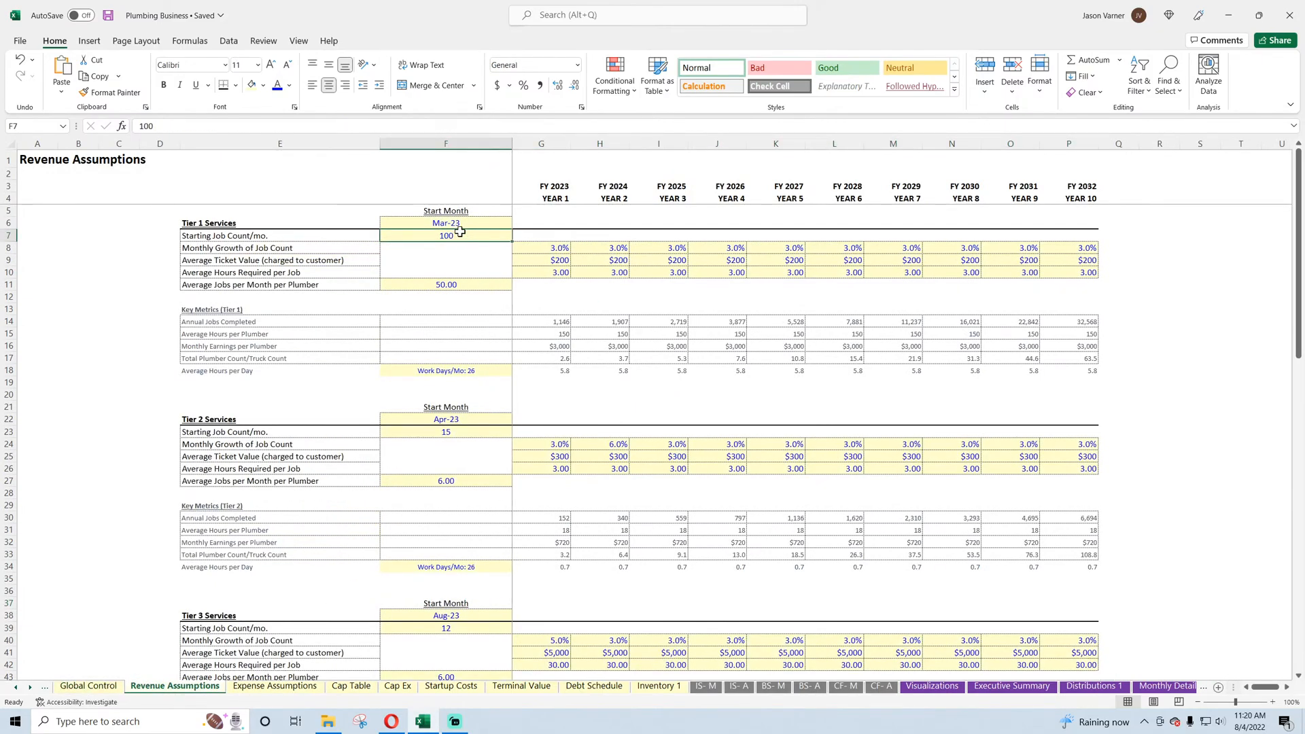
pyautogui.write('0')
pyautogui.click(105, 297)
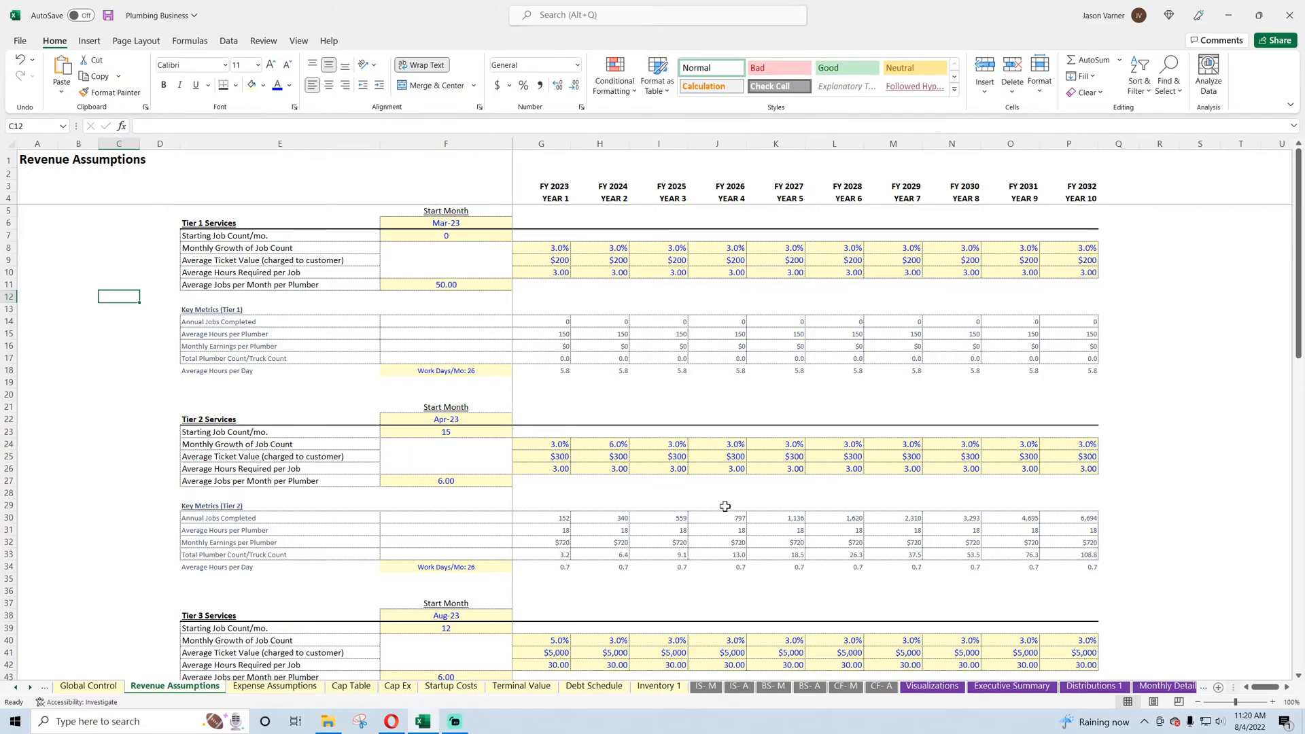
# - Check the Executive Summary and all the Visualizations charts for errors caused by the zero Tier 1 job count
pyautogui.click(1012, 686)
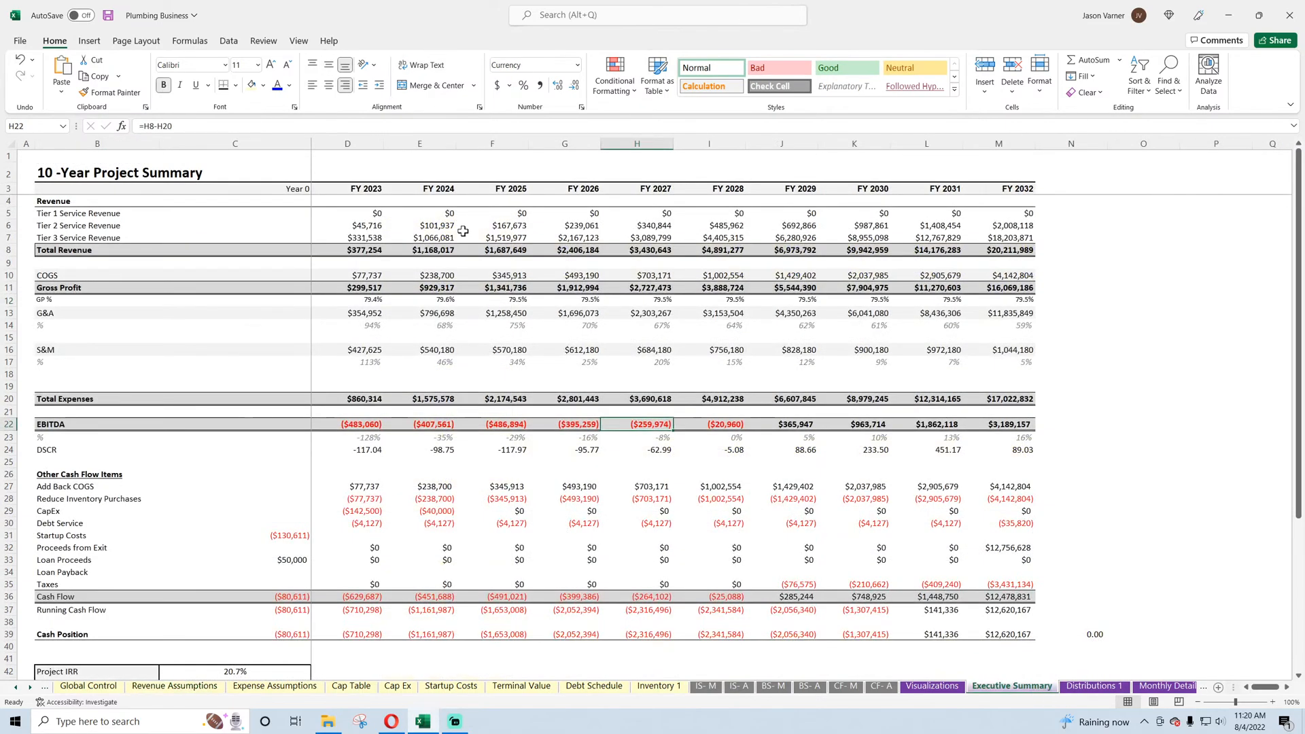
pyautogui.click(931, 686)
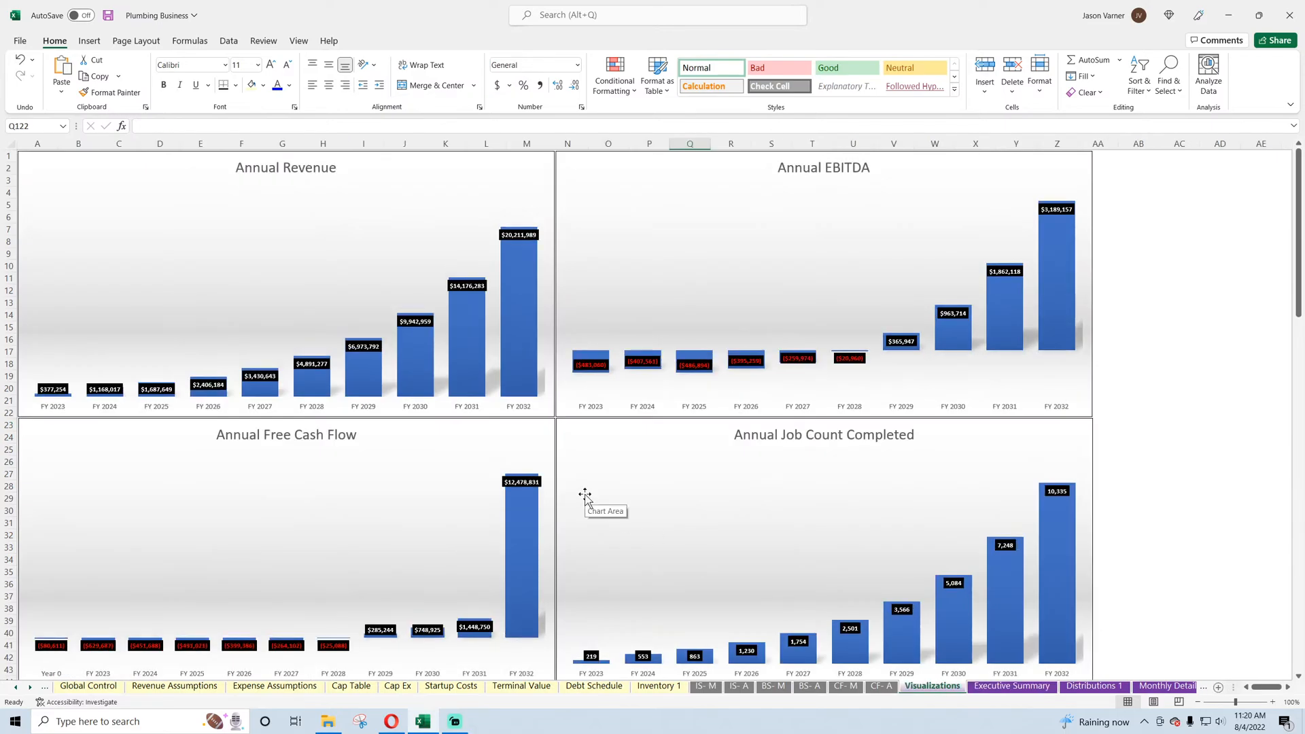
pyautogui.scroll(-11, 585, 495)
pyautogui.scroll(-18, 584, 494)
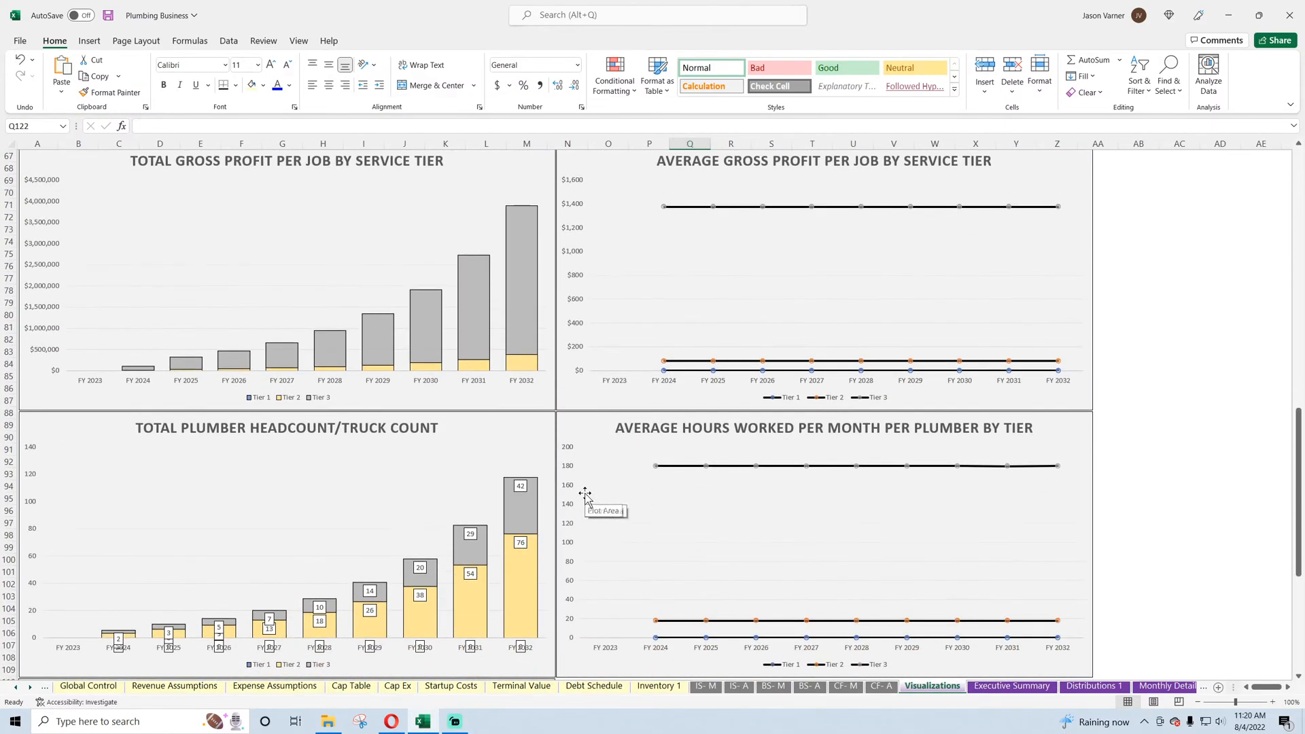
pyautogui.scroll(-3, 585, 495)
pyautogui.scroll(20, 585, 495)
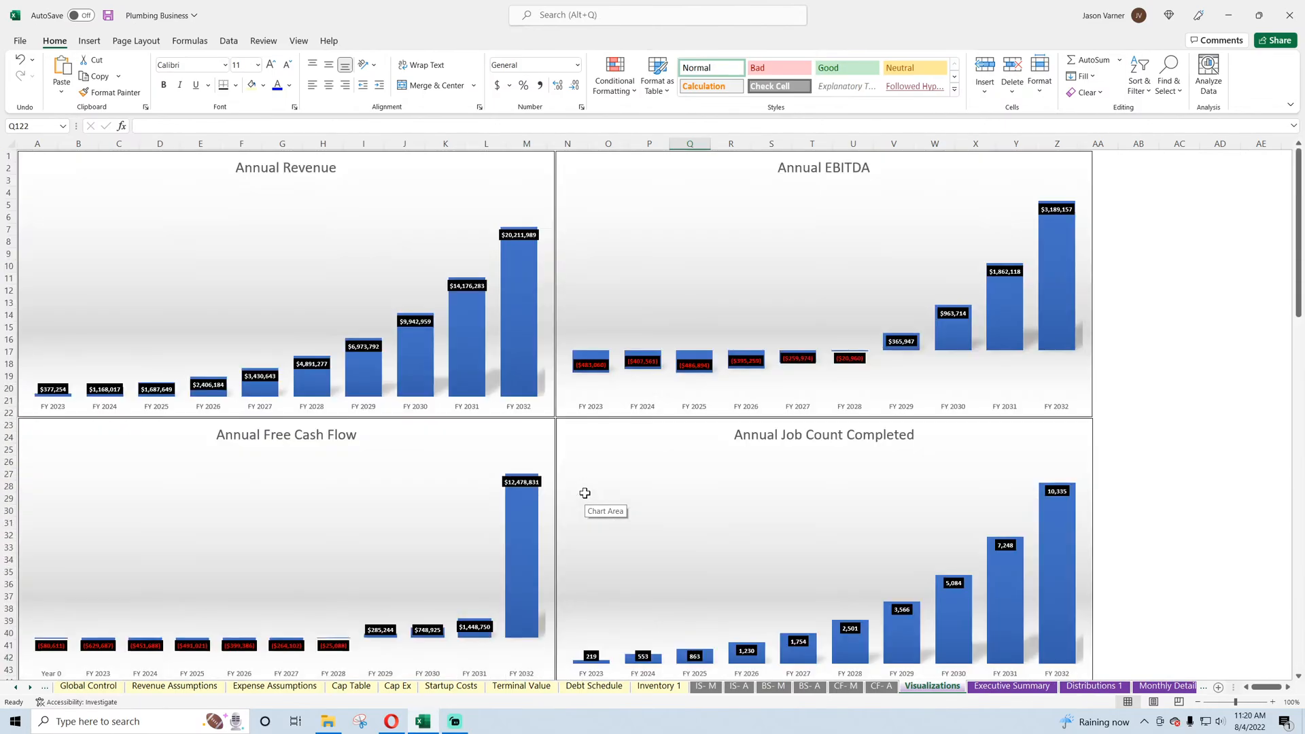
# - Check the Executive Summary, Distributions 1 and the monthly and annual balance sheets, cash flow statements and income statements for errors
pyautogui.click(1012, 686)
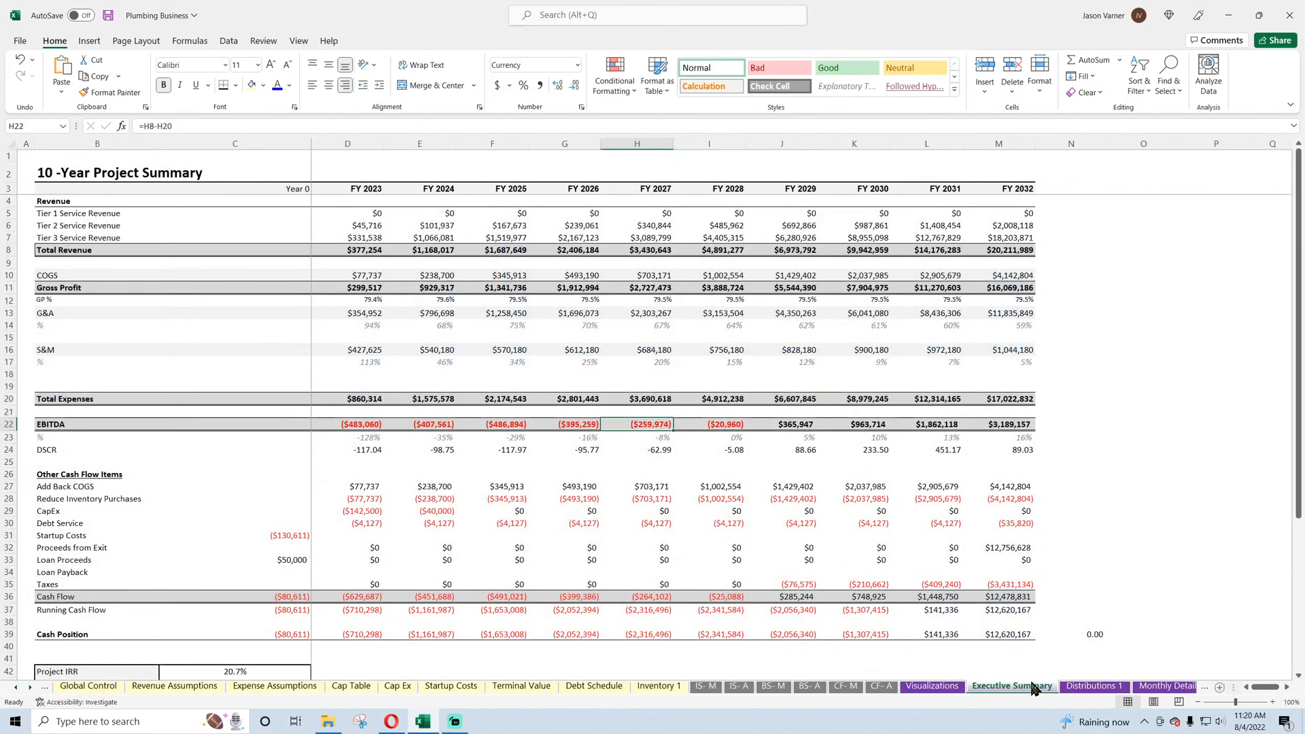
pyautogui.click(1091, 686)
pyautogui.click(773, 685)
pyautogui.scroll(15, 745, 557)
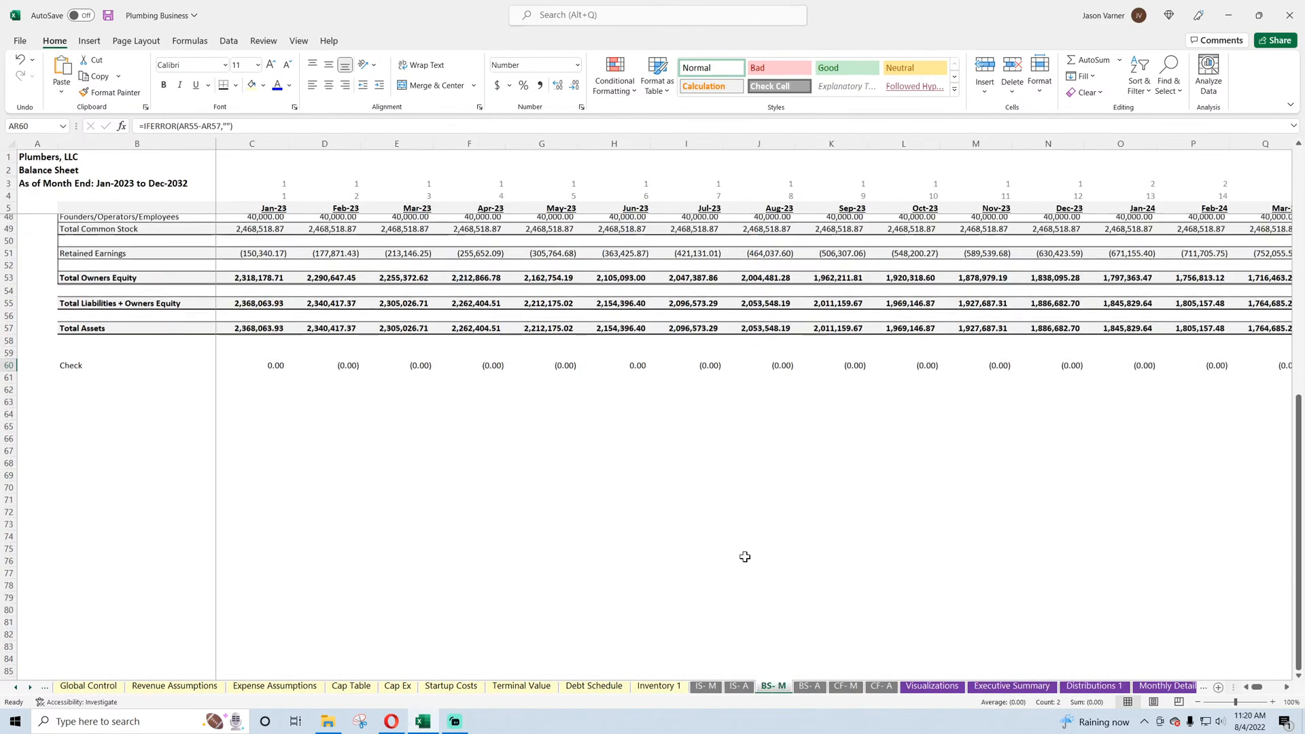
pyautogui.click(809, 686)
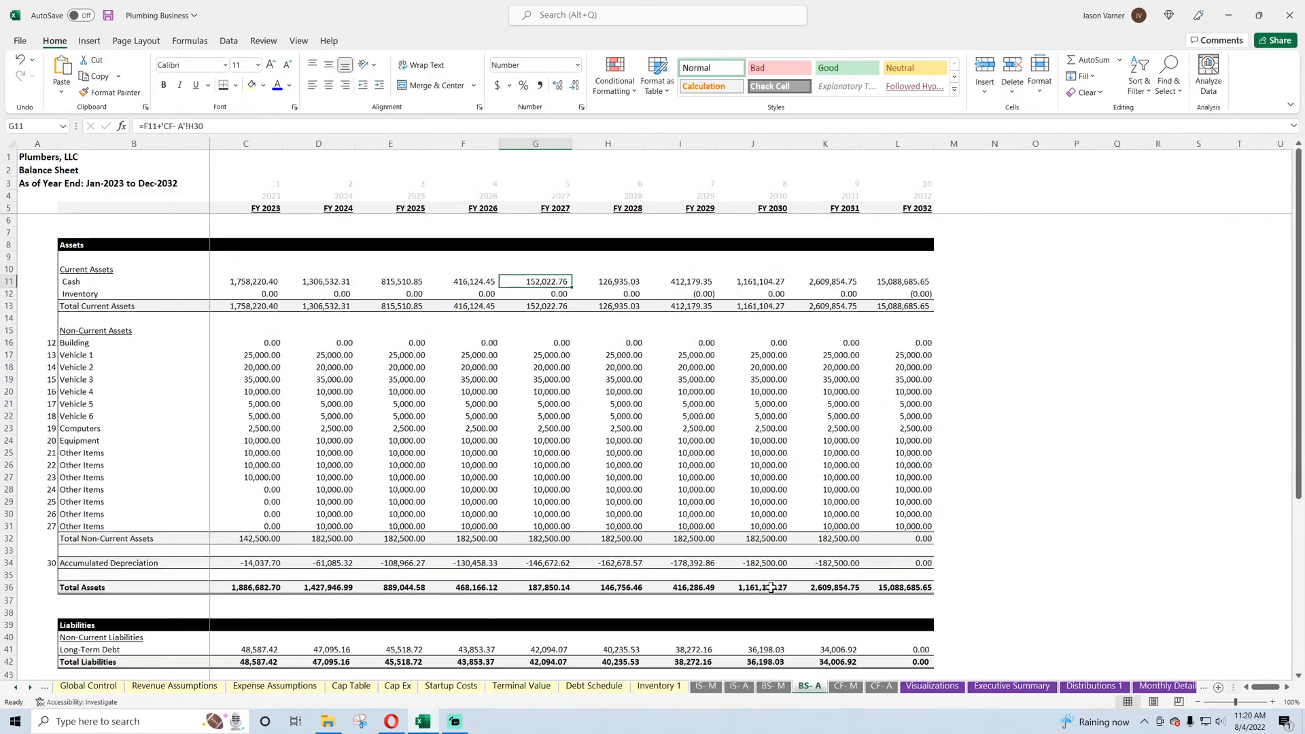
pyautogui.click(851, 688)
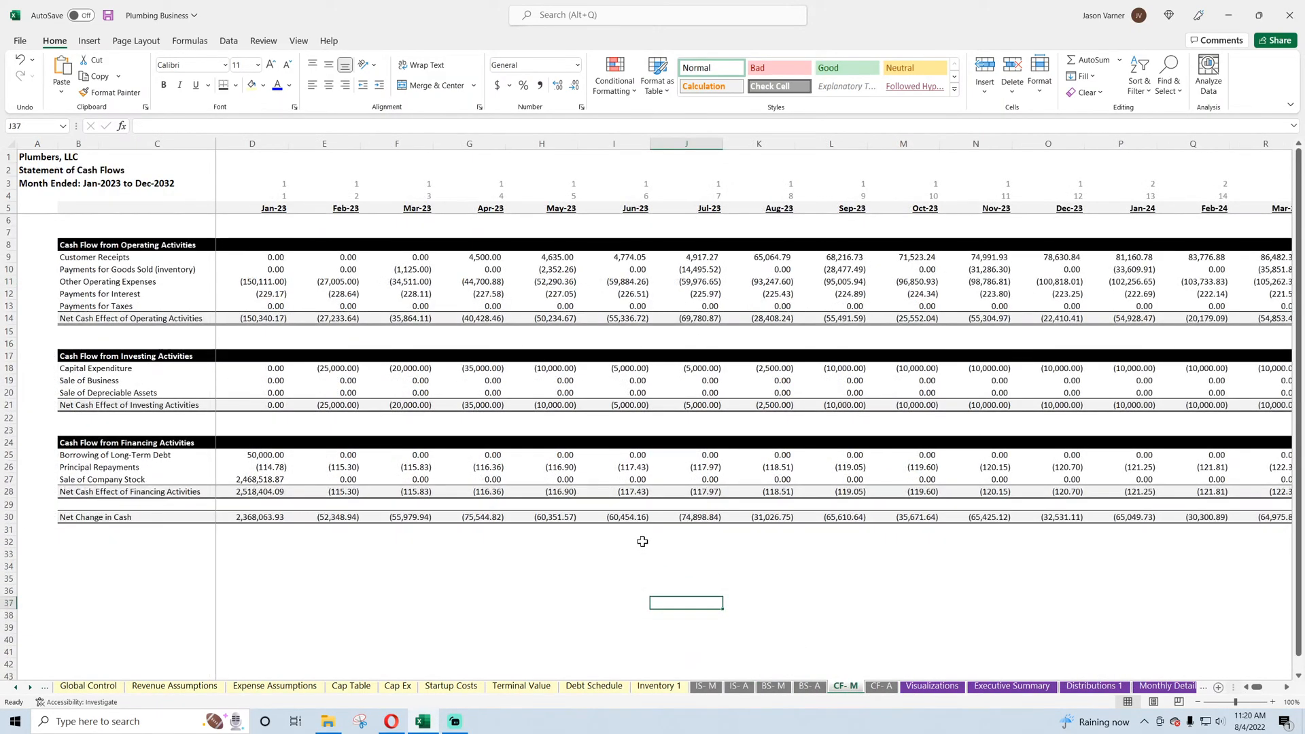
pyautogui.click(881, 686)
pyautogui.click(801, 685)
pyautogui.click(774, 685)
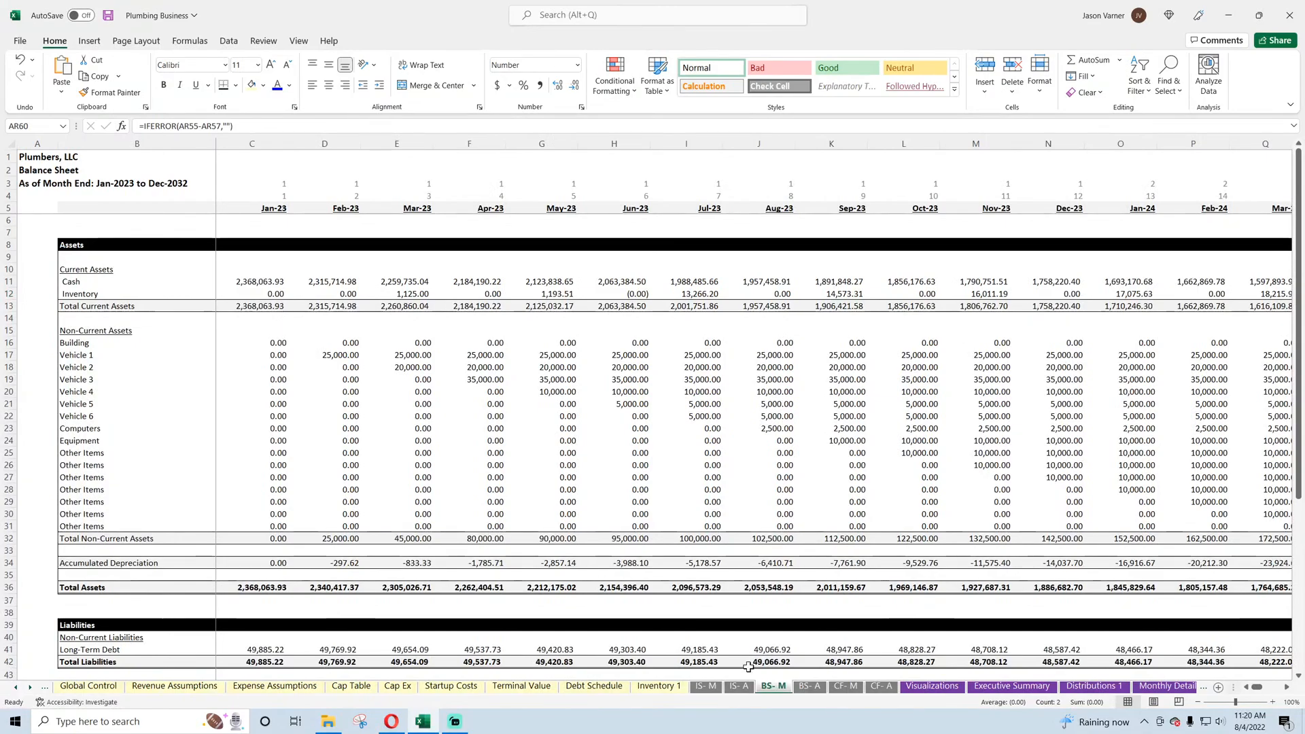
pyautogui.click(740, 687)
pyautogui.scroll(15, 553, 562)
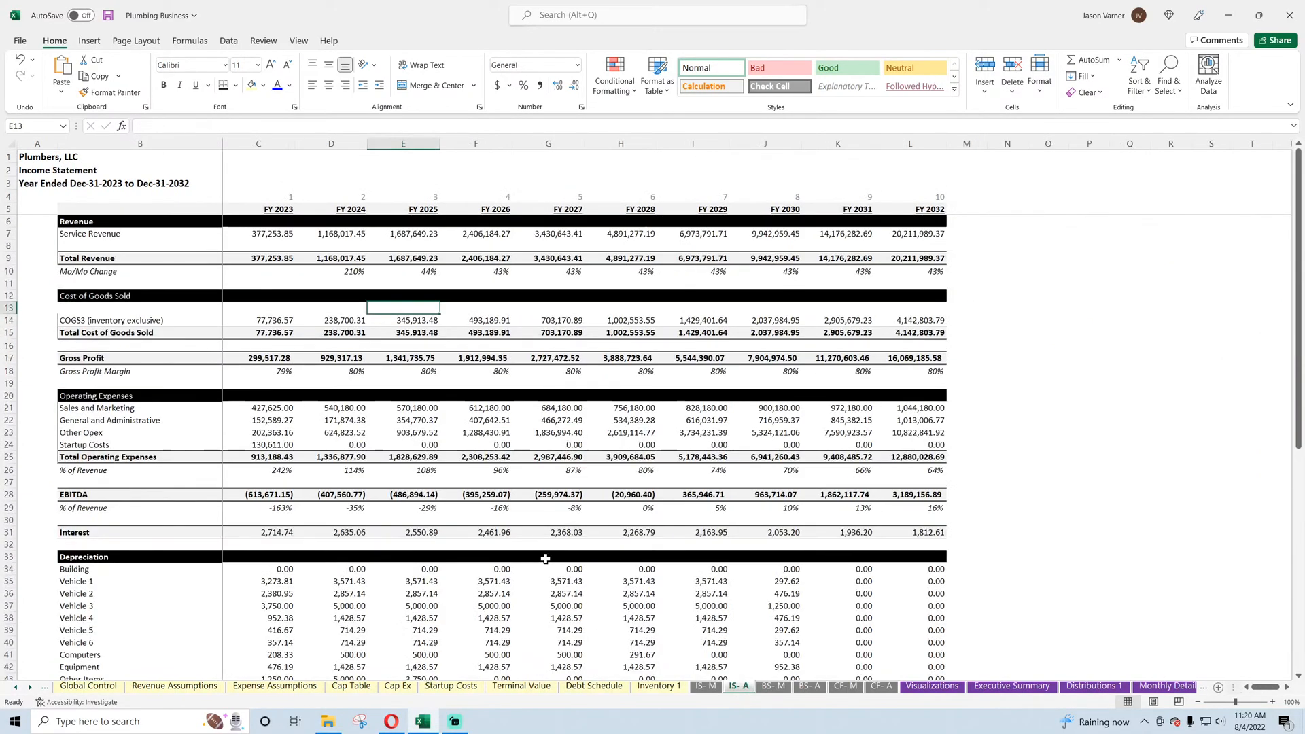
pyautogui.click(705, 685)
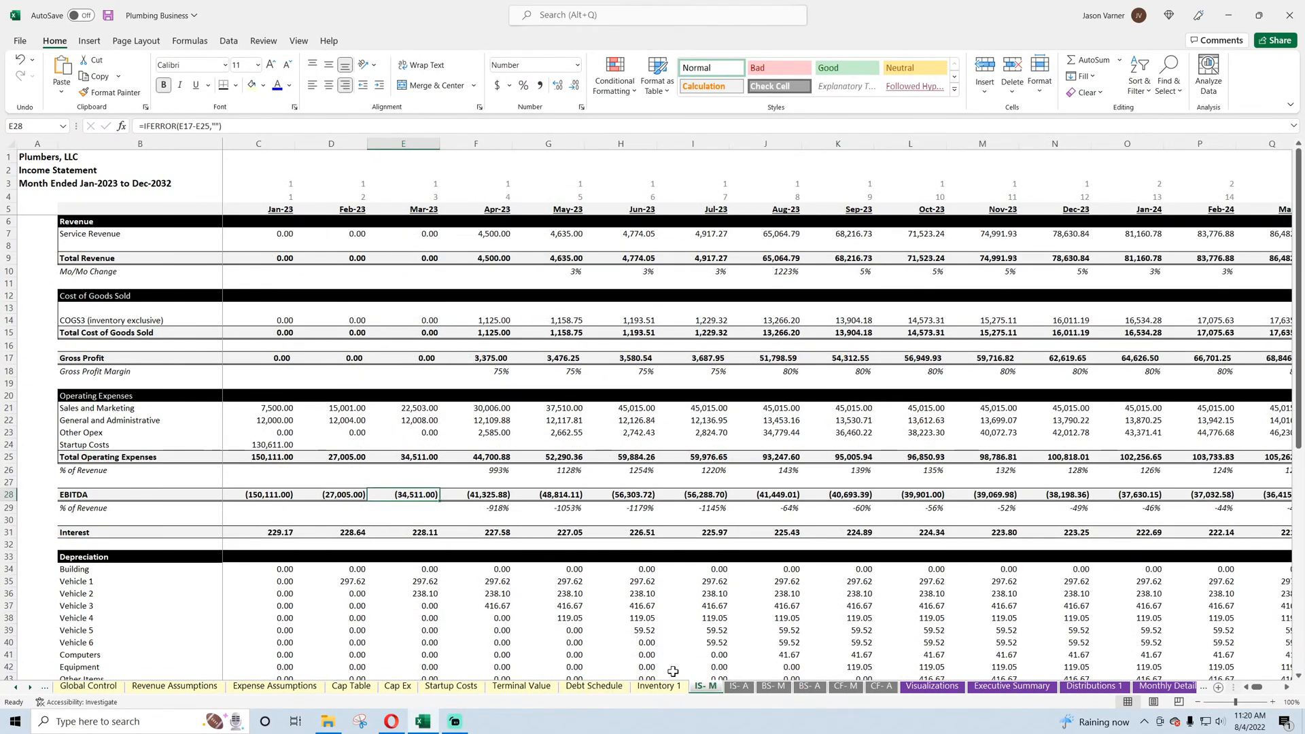
# - Return to the Global Control sheet and save the workbook
pyautogui.click(91, 687)
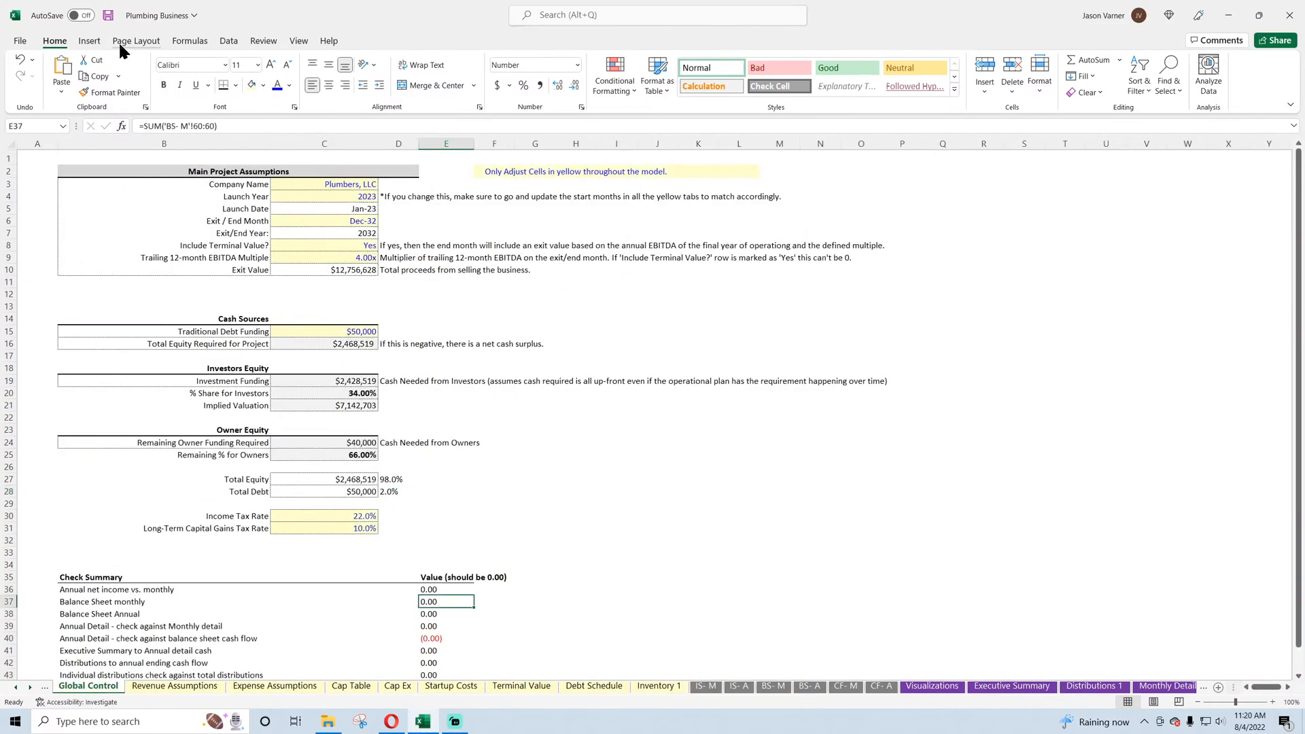
pyautogui.click(107, 17)
# - Set the Tier 1 Services Starting Job Count/mo. to 50 on the Revenue Assumptions sheet and save the workbook
pyautogui.click(178, 686)
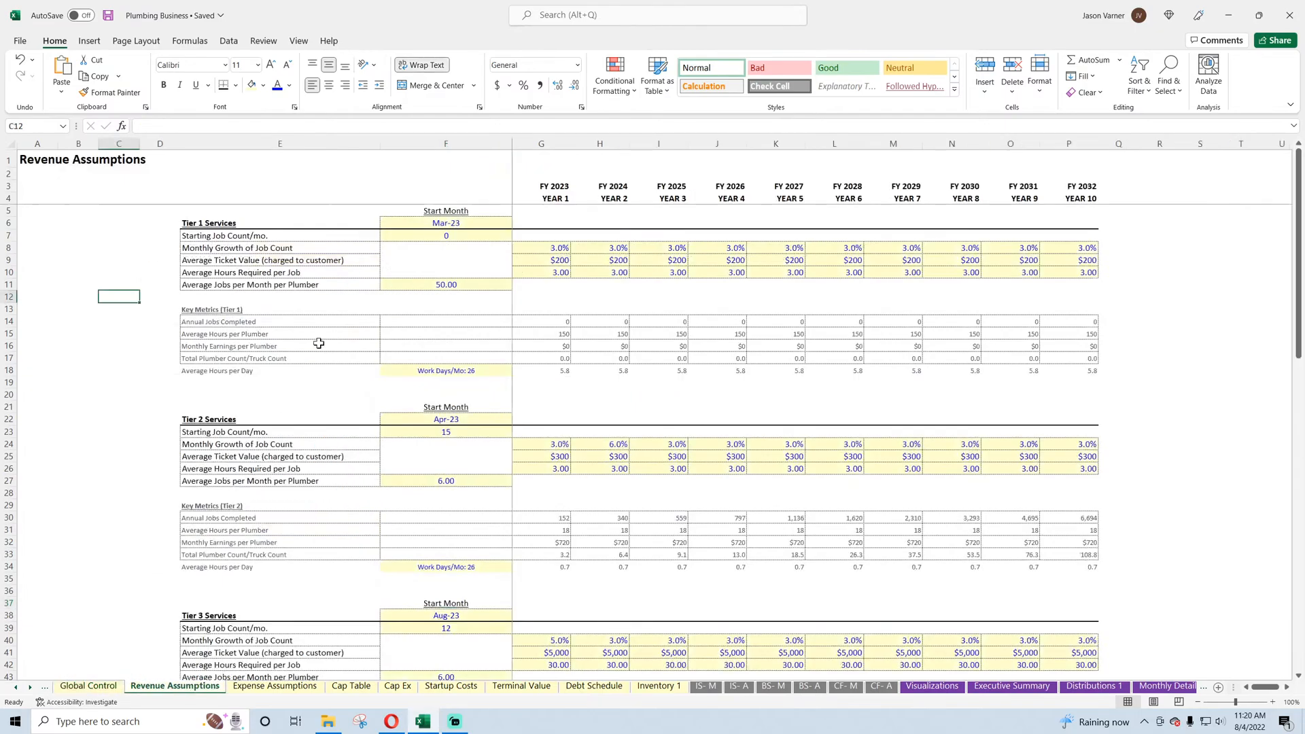
pyautogui.click(453, 232)
pyautogui.write('50')
pyautogui.press('Return')
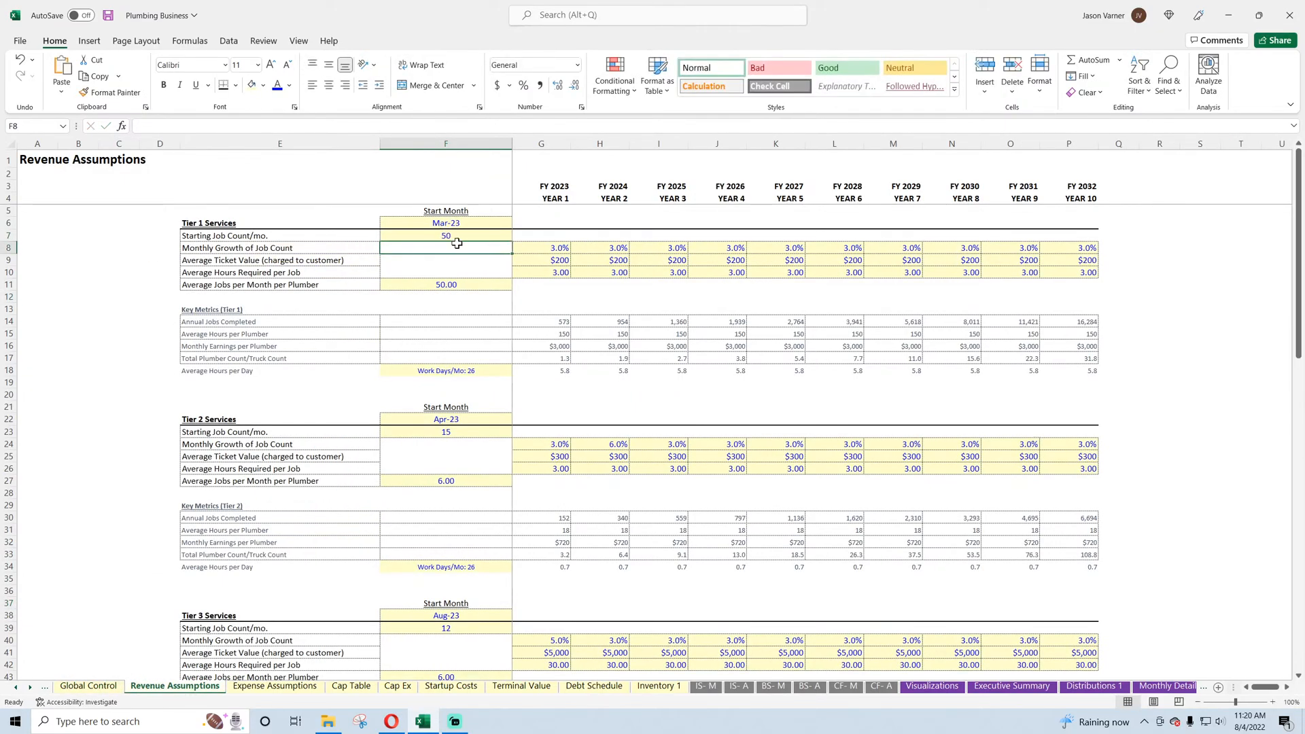
pyautogui.click(108, 16)
pyautogui.click(90, 307)
pyautogui.scroll(-10, 93, 308)
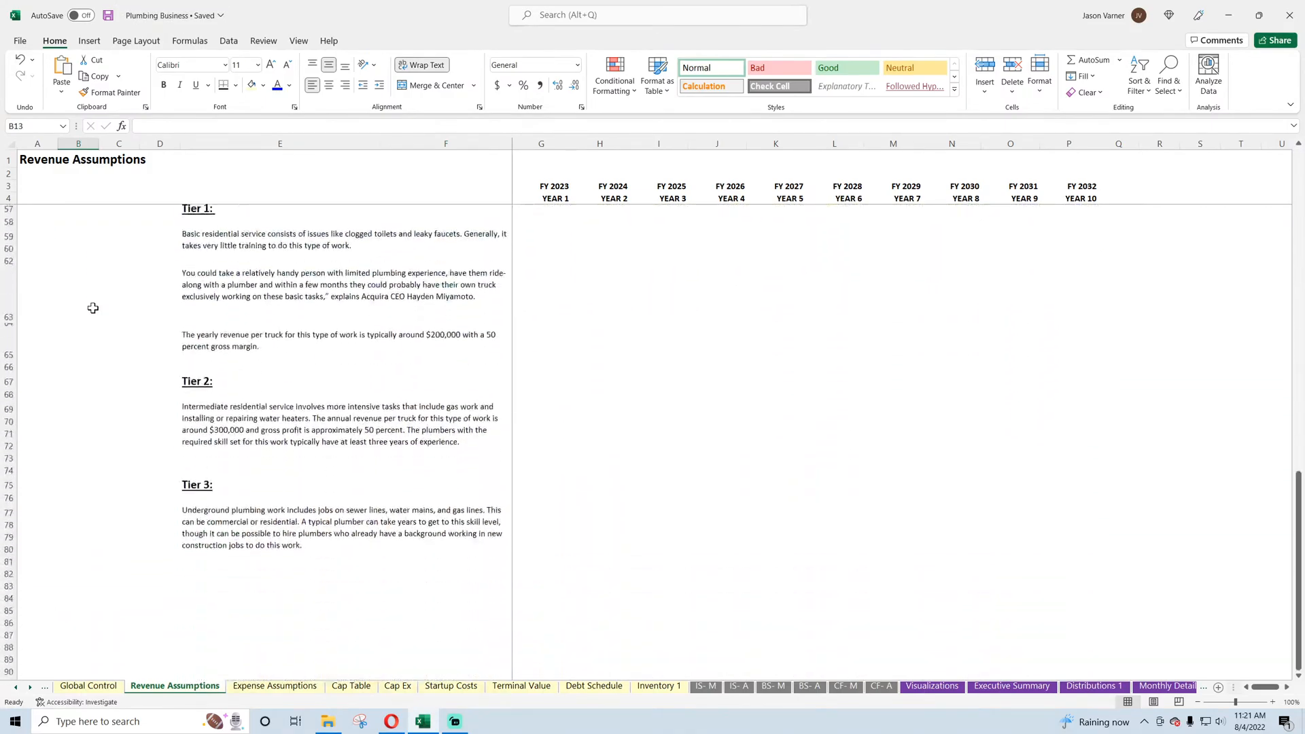
pyautogui.scroll(15, 93, 308)
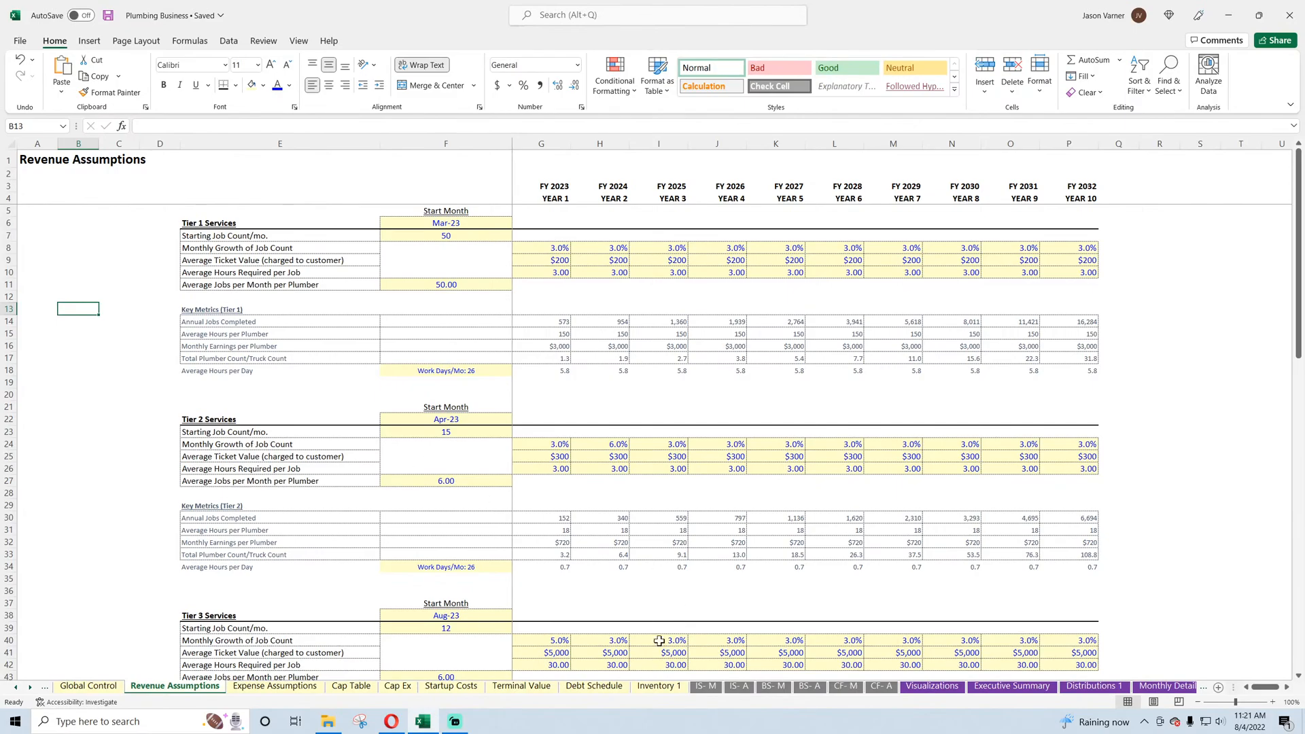
# - Apply matching cell borders to the loan inputs in A3:B7 and the totals block in C3:E5 on the Debt Schedule sheet
pyautogui.click(608, 686)
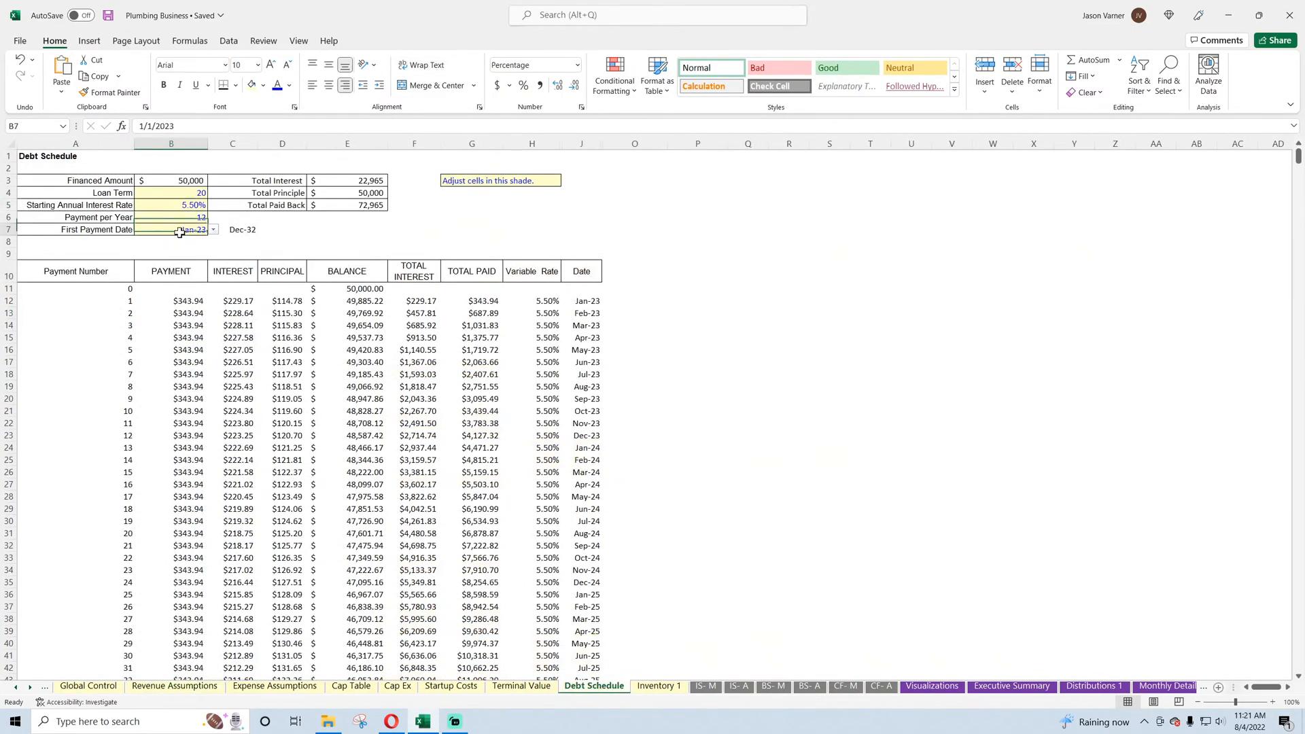
pyautogui.moveTo(110, 182); pyautogui.dragTo(155, 225)
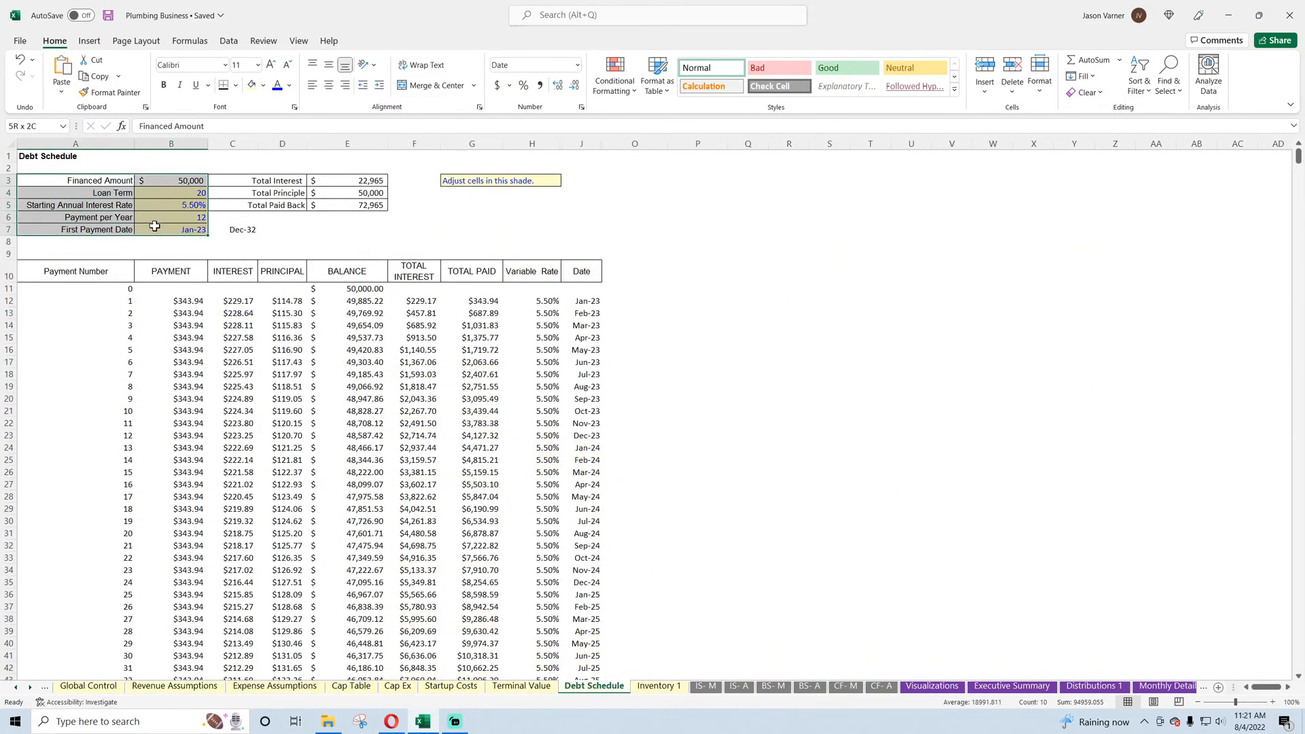
pyautogui.click(234, 81)
pyautogui.click(250, 211)
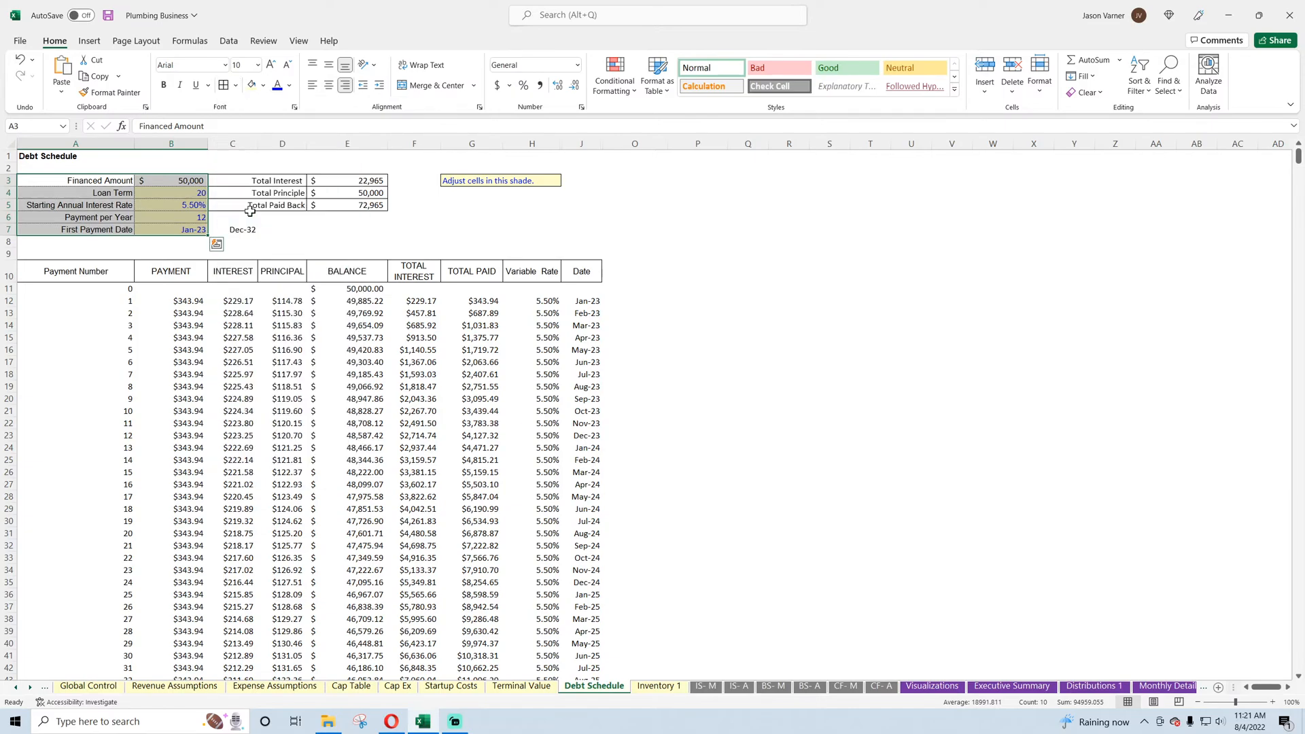
pyautogui.moveTo(251, 184); pyautogui.dragTo(353, 205)
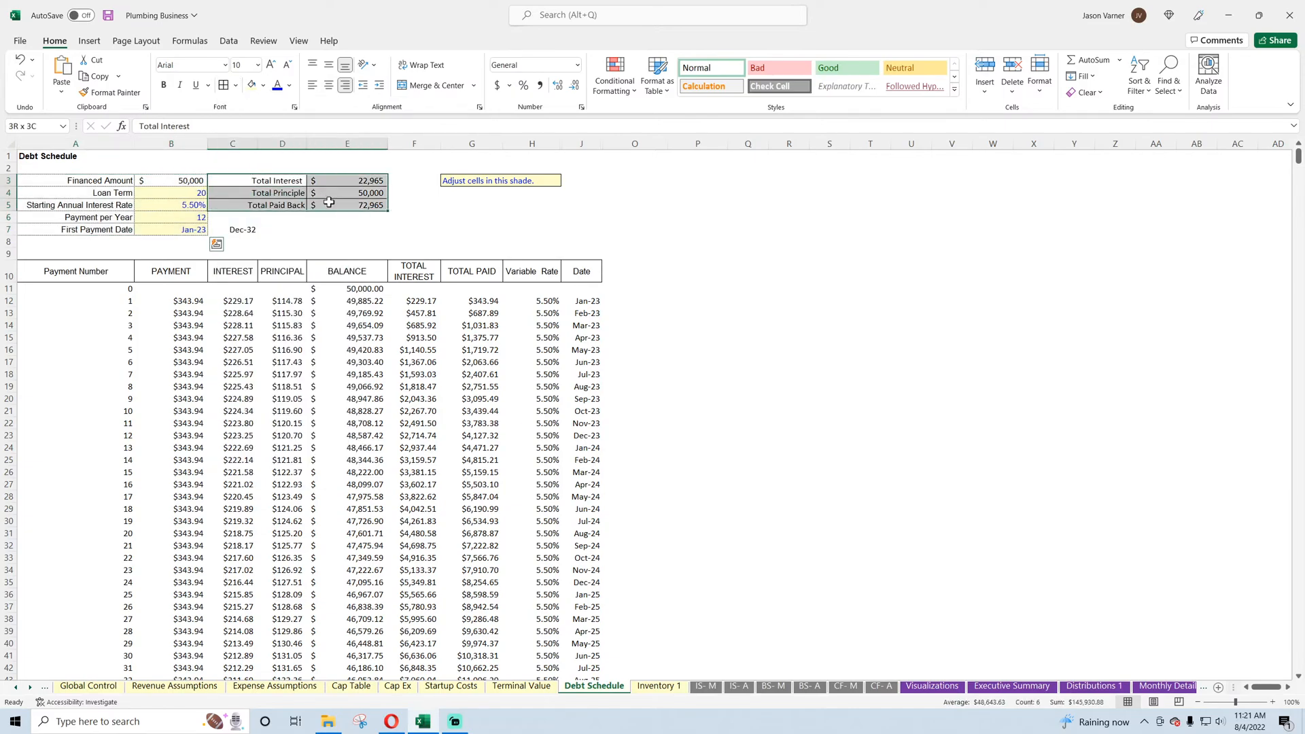
pyautogui.click(227, 81)
# - Examine the formulas behind Total Interest, Total Principle and Total Paid Back on the Debt Schedule
pyautogui.doubleClick(346, 182)
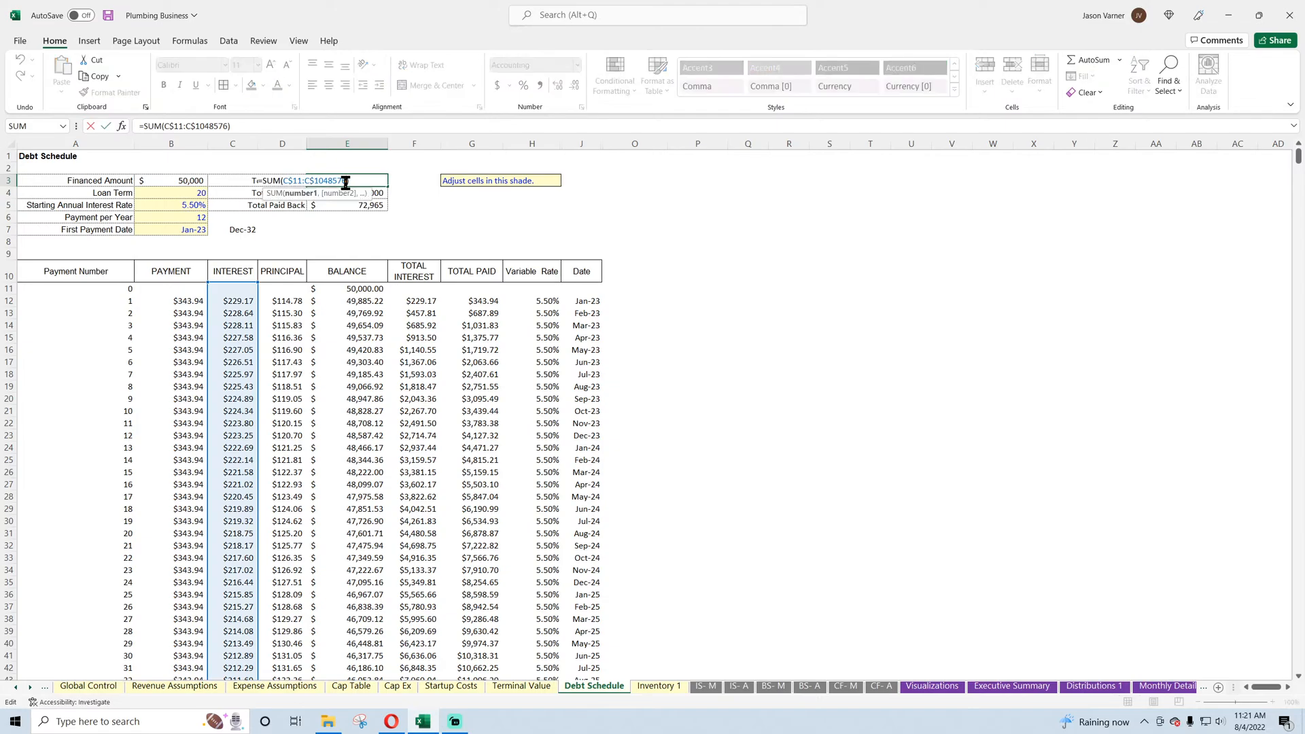
pyautogui.press('Return')
pyautogui.doubleClick(352, 193)
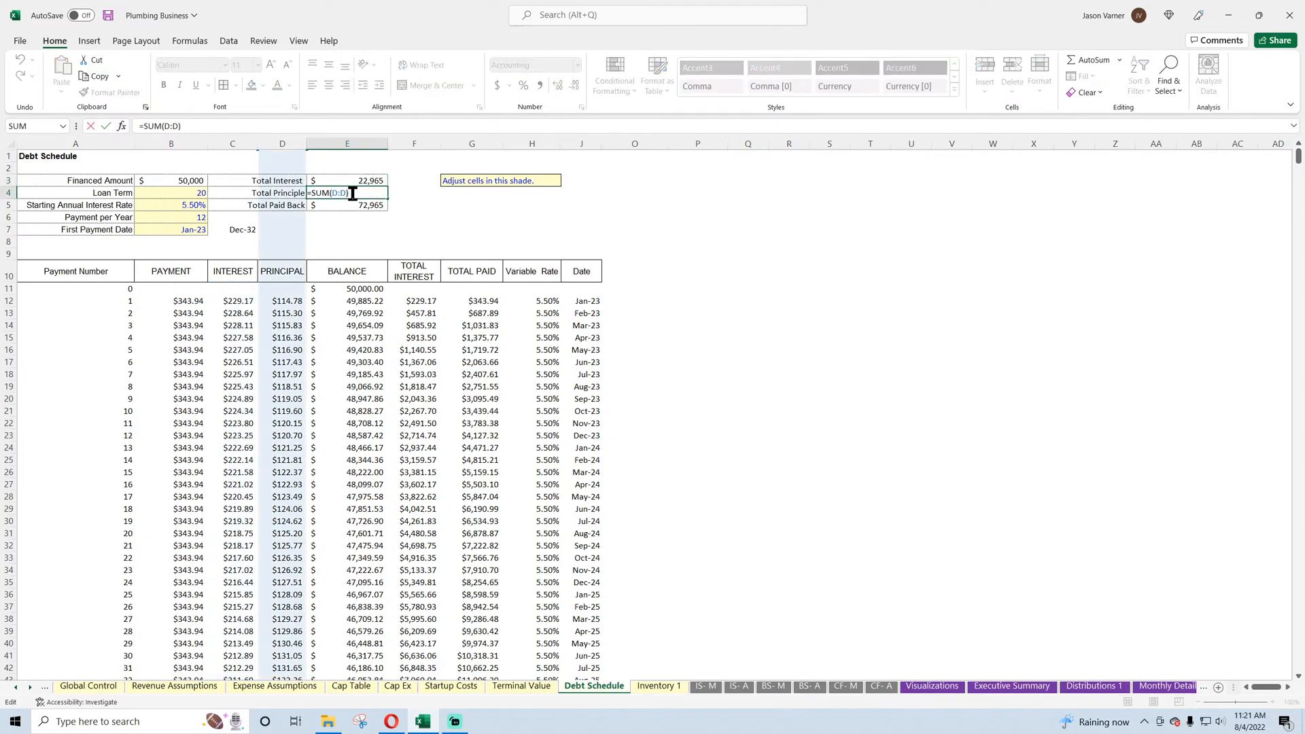
pyautogui.press('Return')
pyautogui.doubleClick(354, 204)
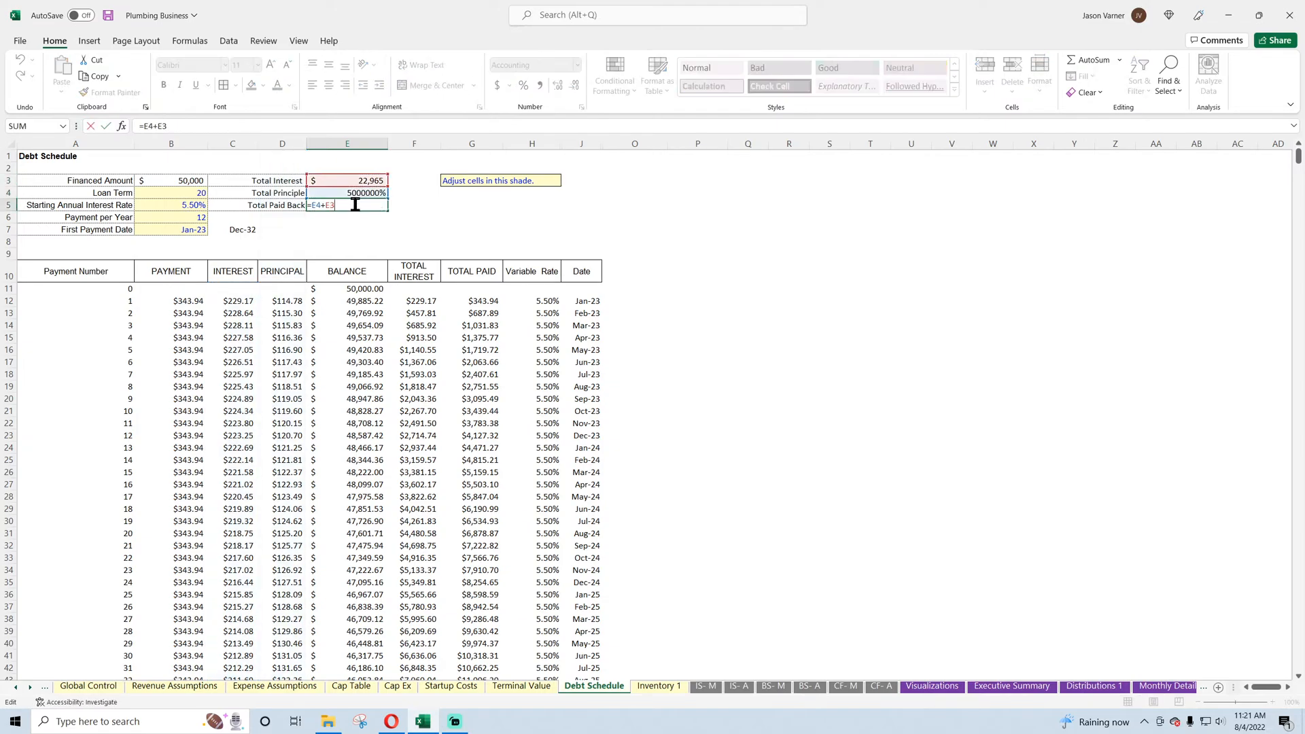
pyautogui.press('Return')
# - Undo the unintended percentage format on the Total Principle amount and save the workbook
pyautogui.click(20, 59)
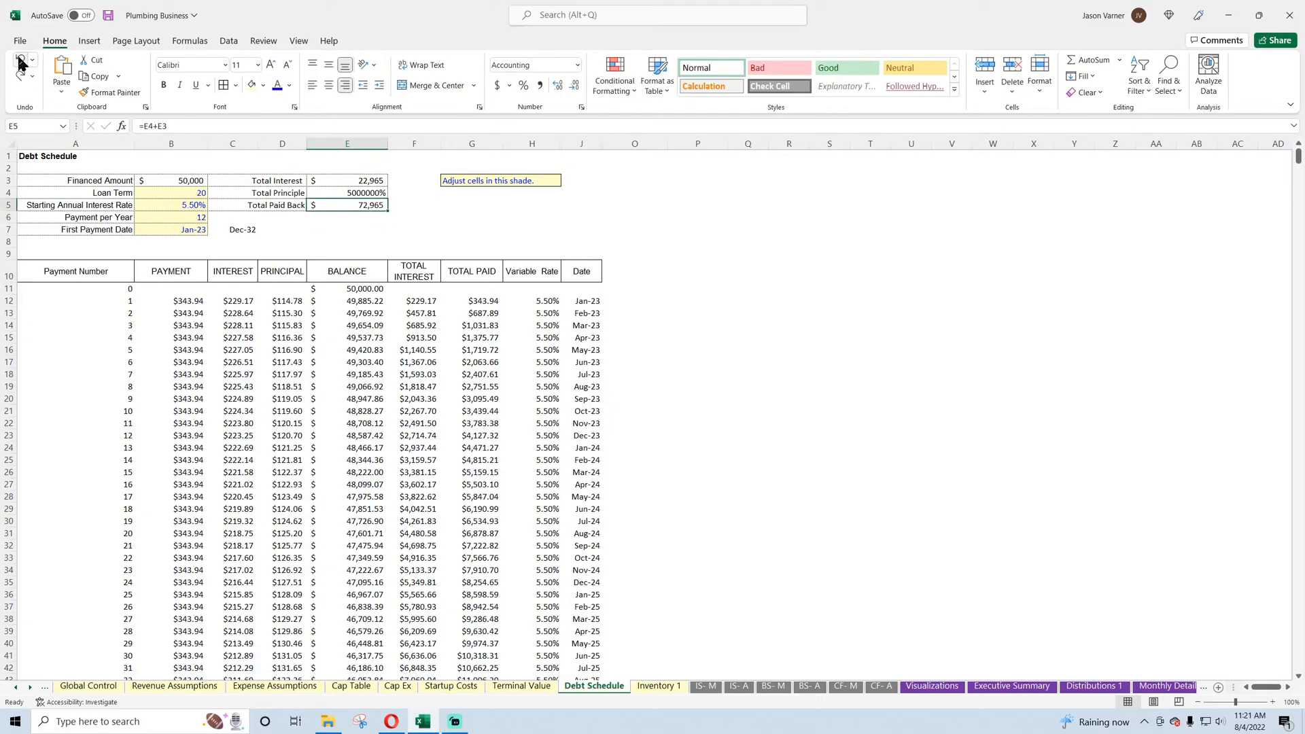
pyautogui.click(109, 16)
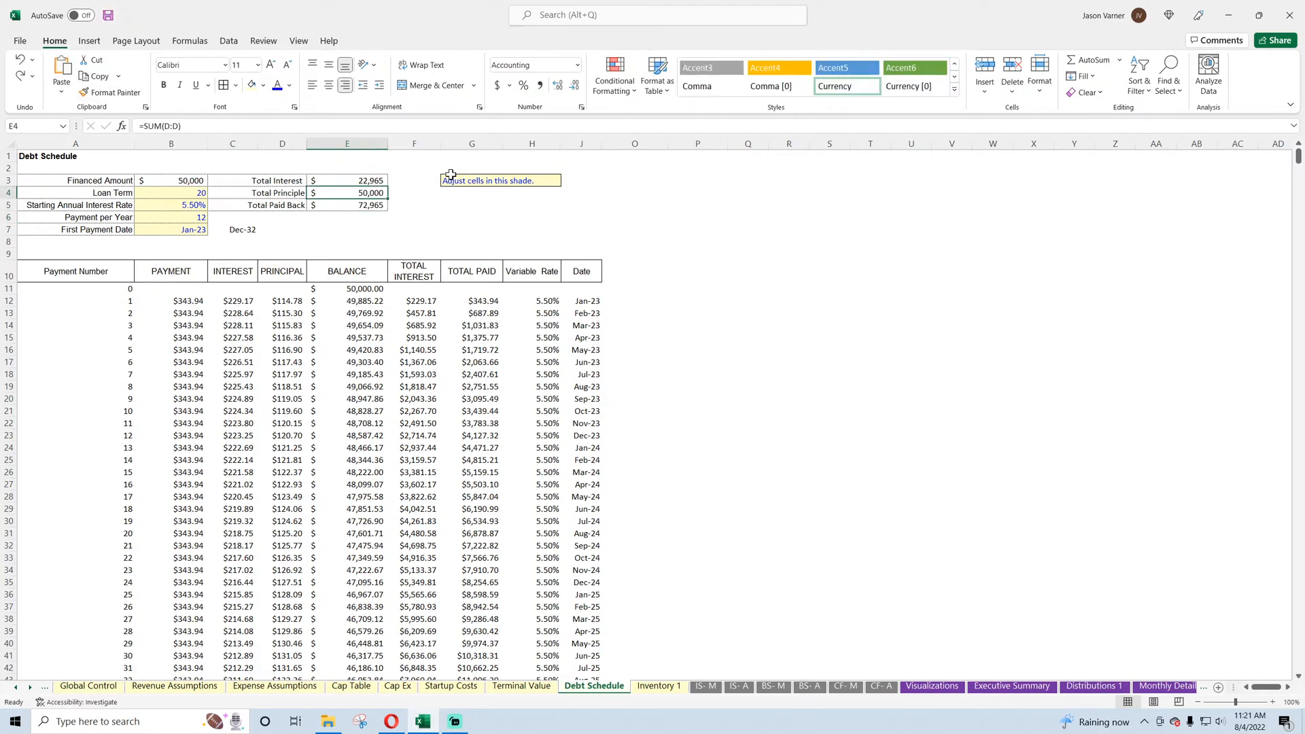
pyautogui.click(486, 180)
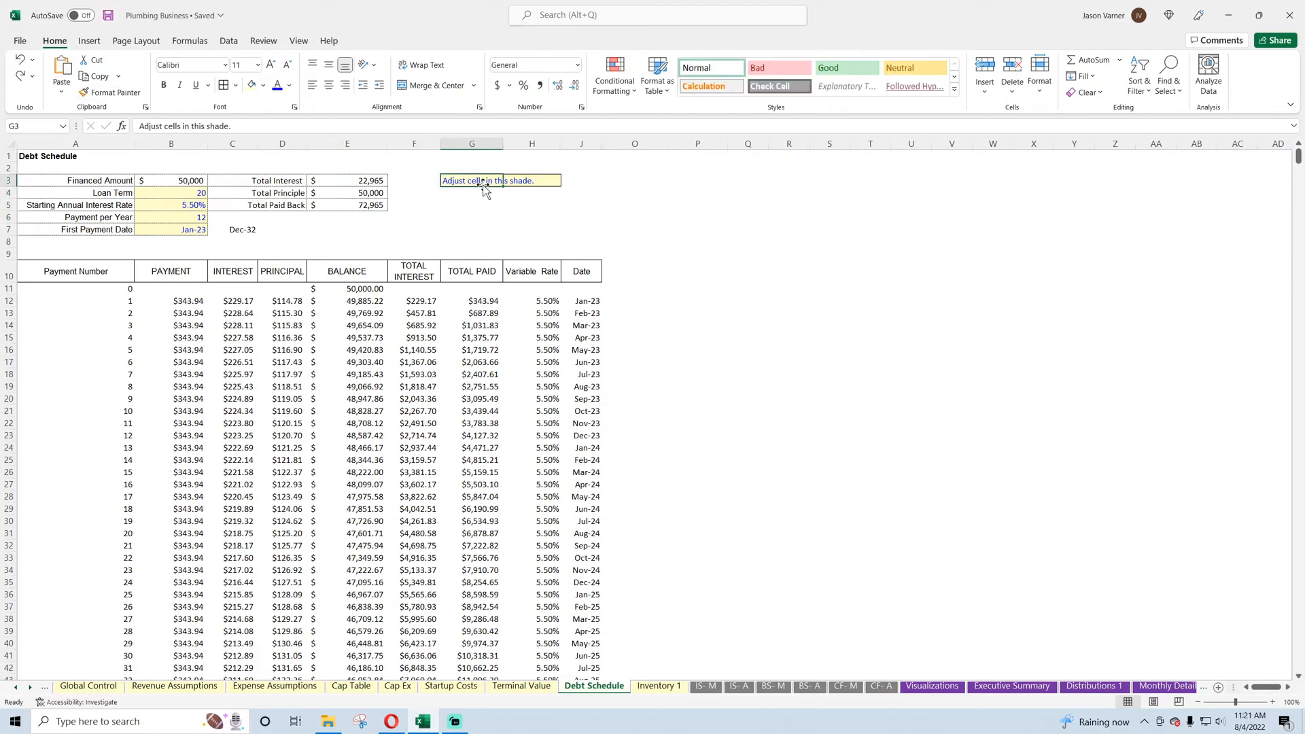
pyautogui.click(829, 300)
pyautogui.click(107, 16)
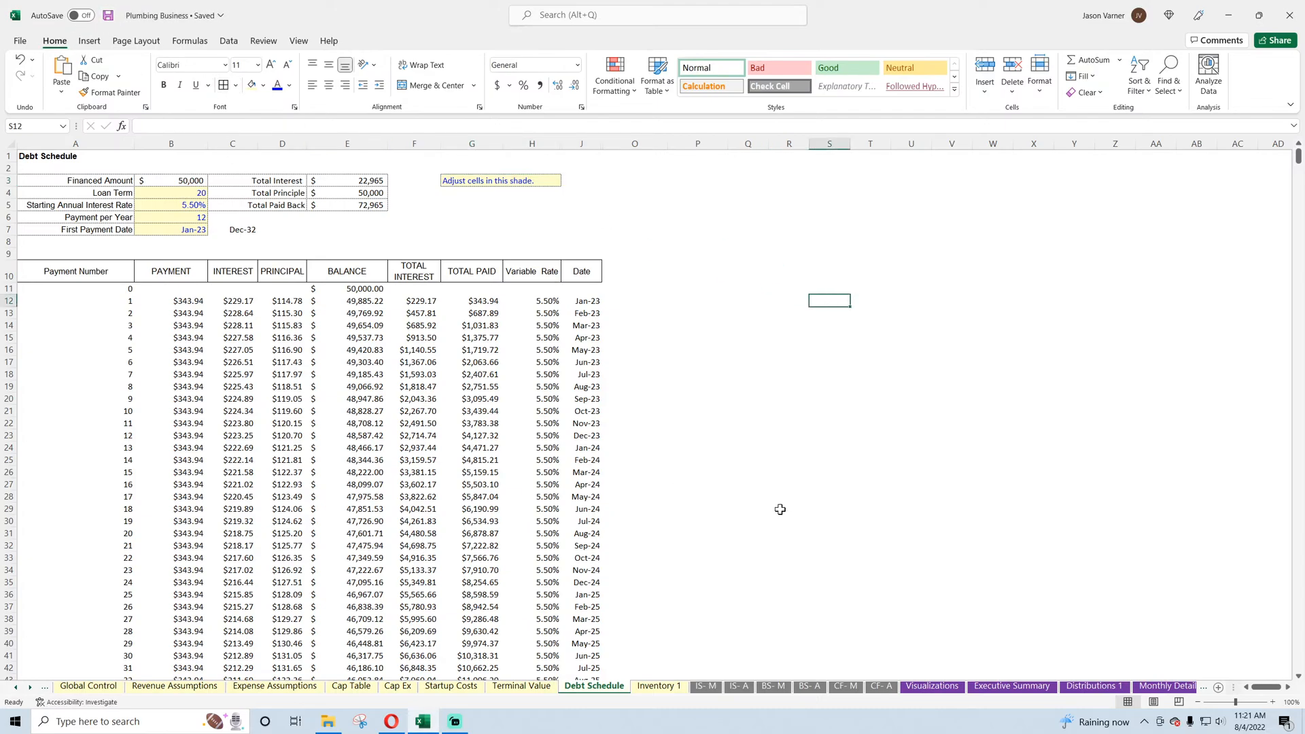
# - Check the Visualizations charts, the annual and monthly cash flow statements and the annual balance sheet
pyautogui.click(926, 686)
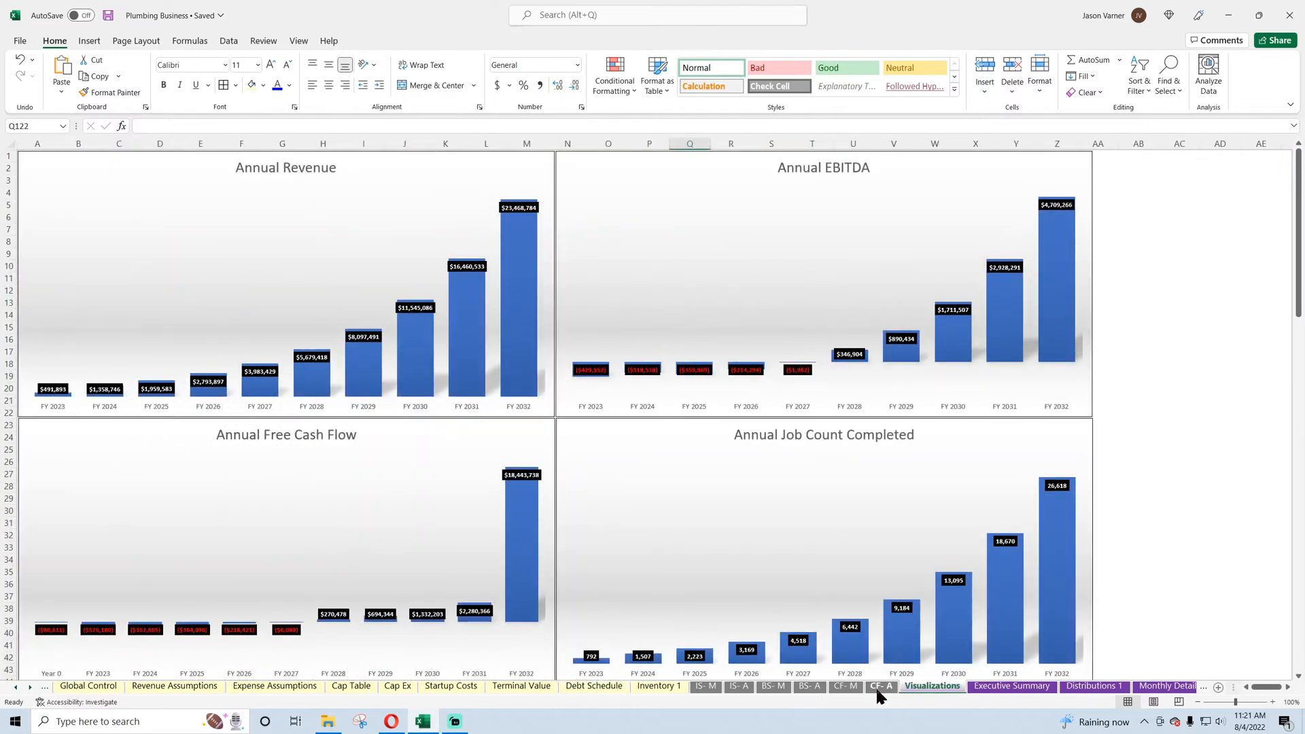
pyautogui.click(877, 687)
pyautogui.click(843, 686)
pyautogui.click(803, 686)
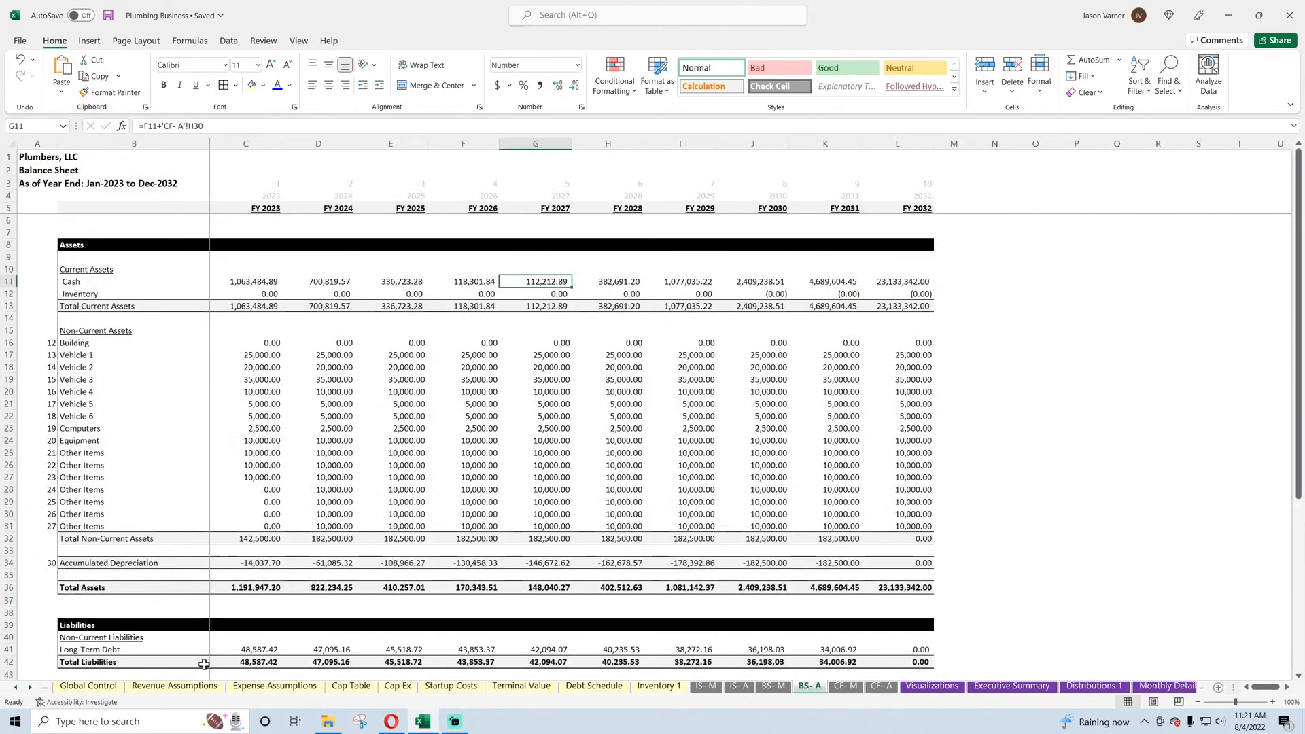
# - Return to the Global Control sheet and save the workbook
pyautogui.click(14, 687)
pyautogui.click(123, 686)
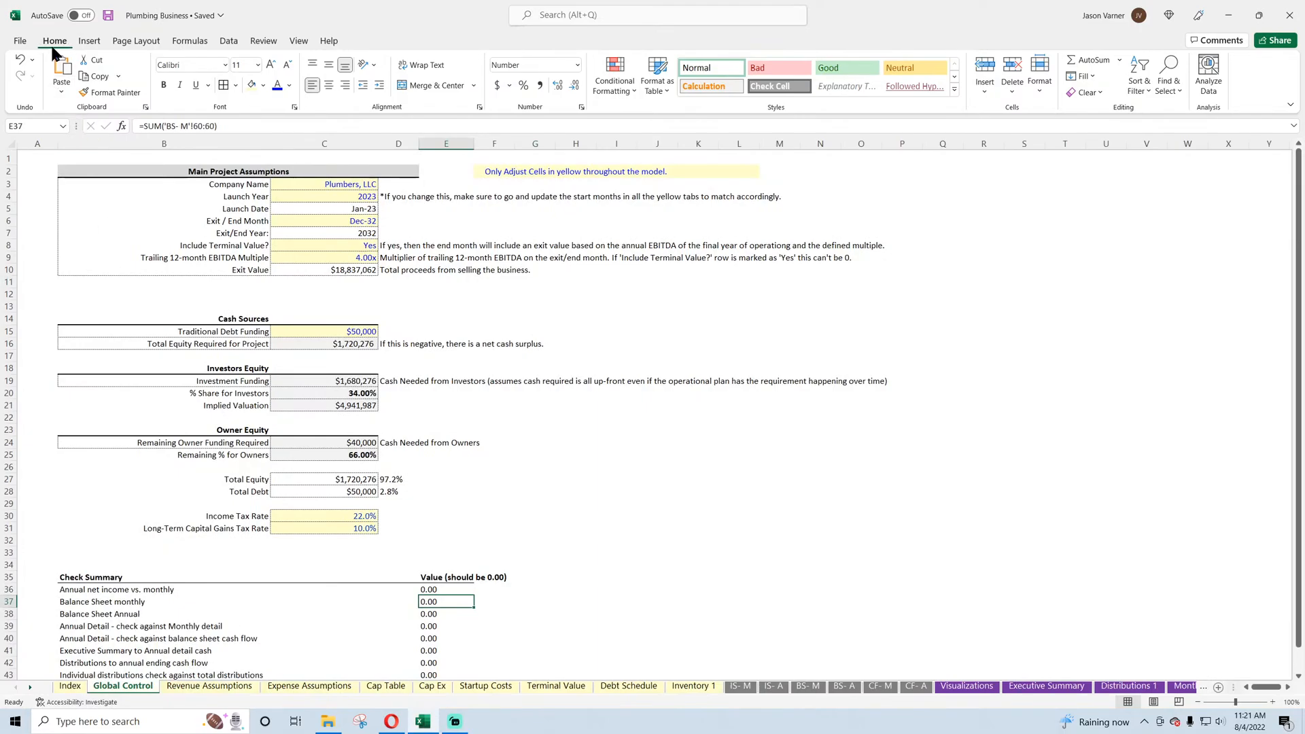
pyautogui.click(108, 17)
pyautogui.click(739, 479)
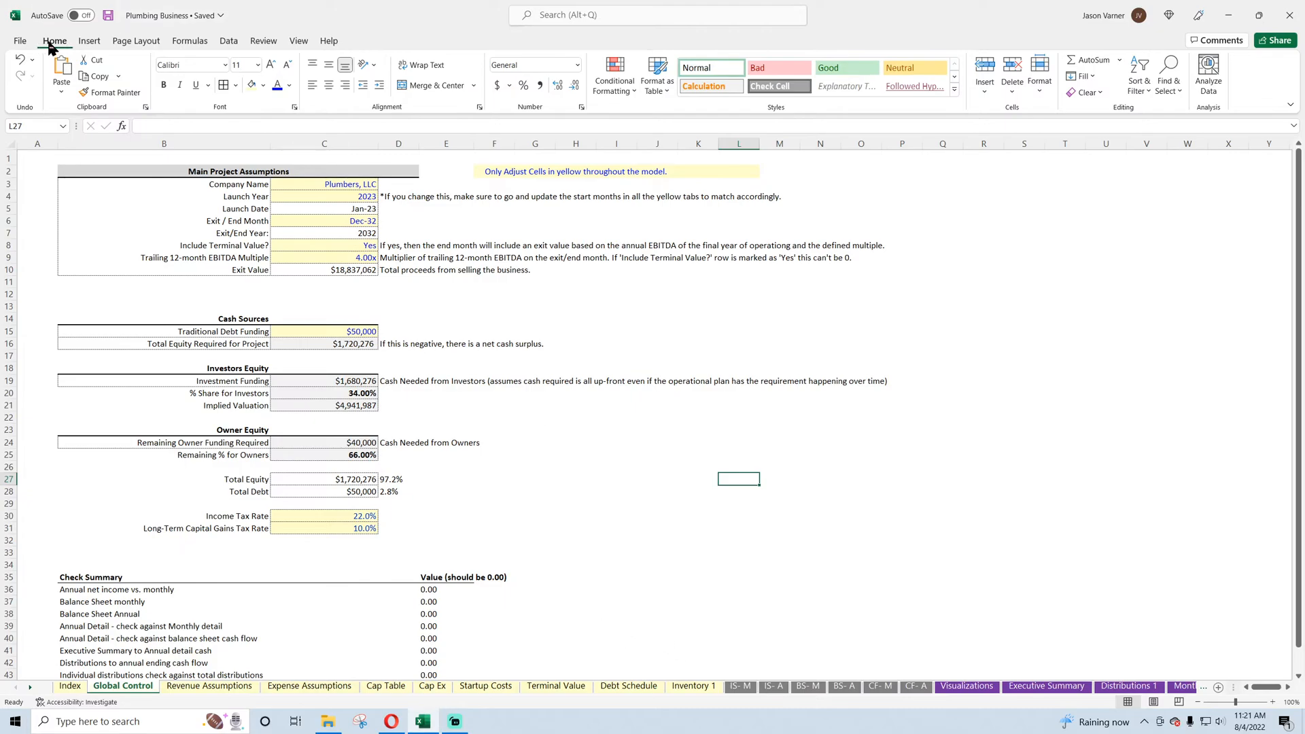
pyautogui.click(107, 17)
# - Switch to the Opera browser and view the Industries templates page on the SmartHelping website
pyautogui.click(397, 724)
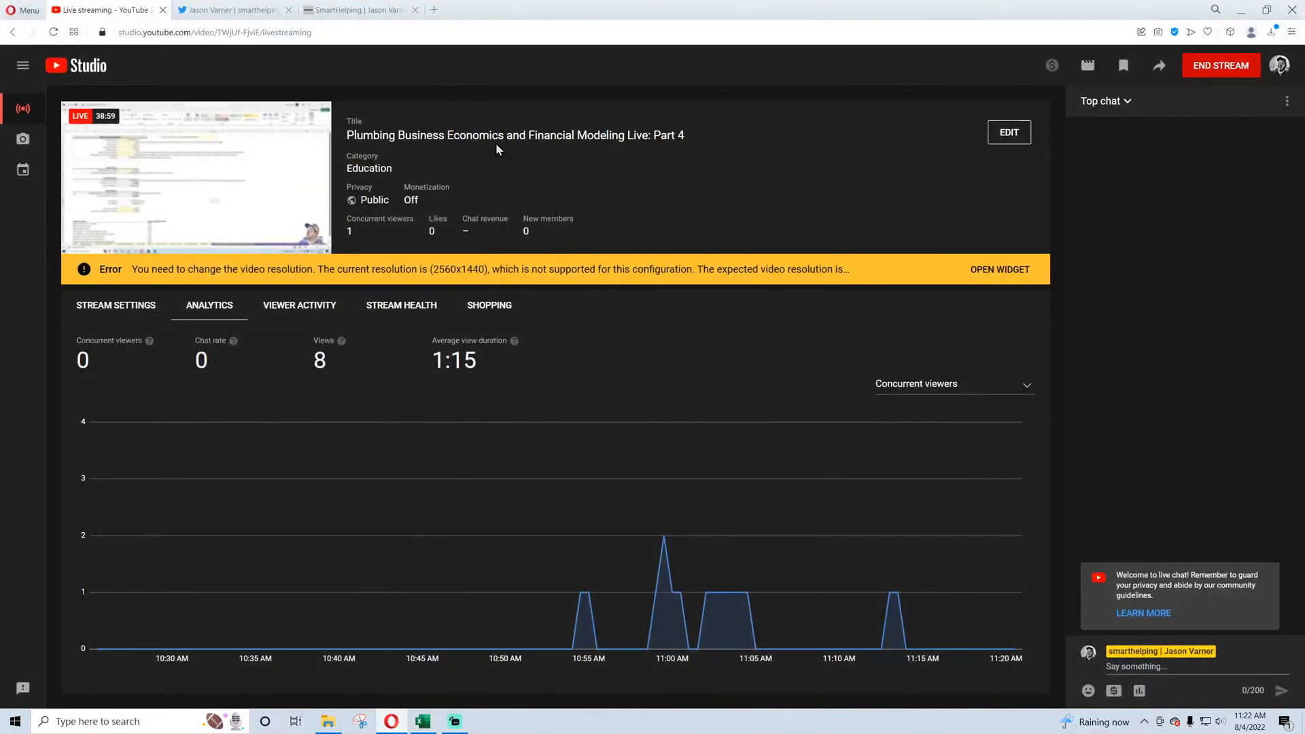
pyautogui.click(354, 8)
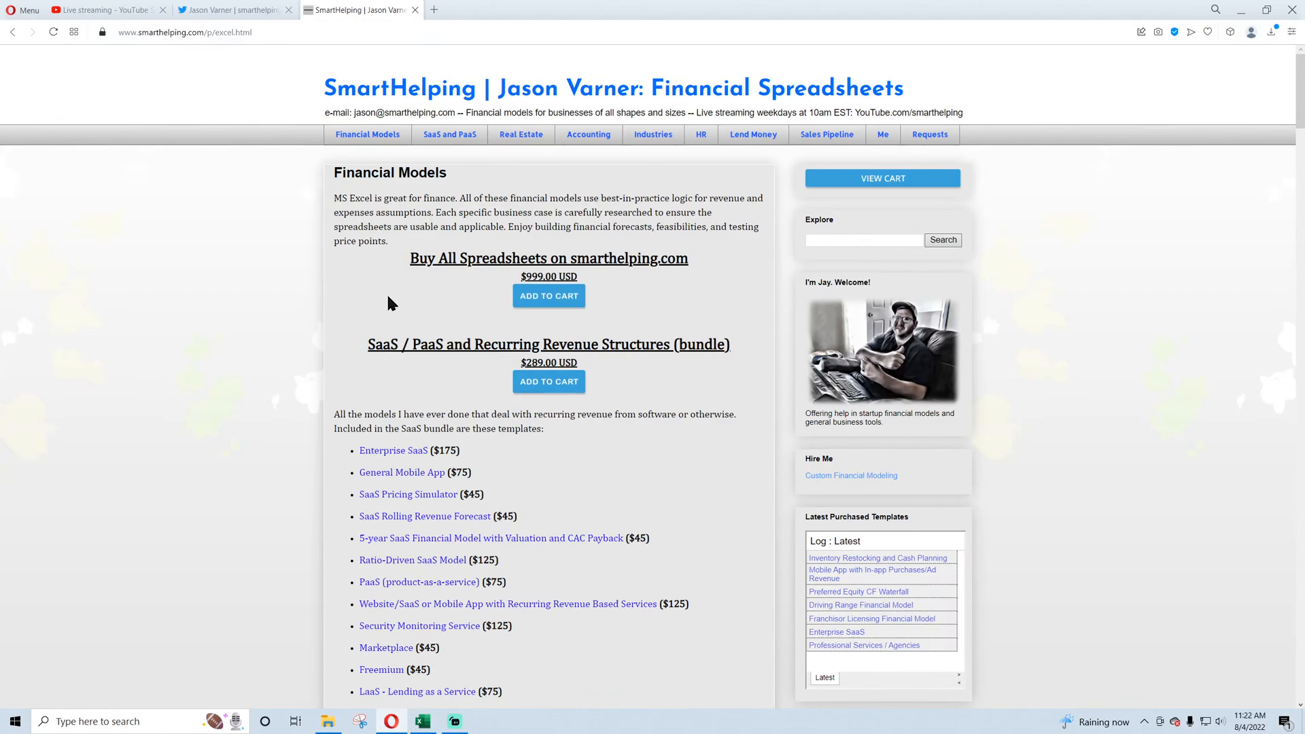
pyautogui.click(653, 134)
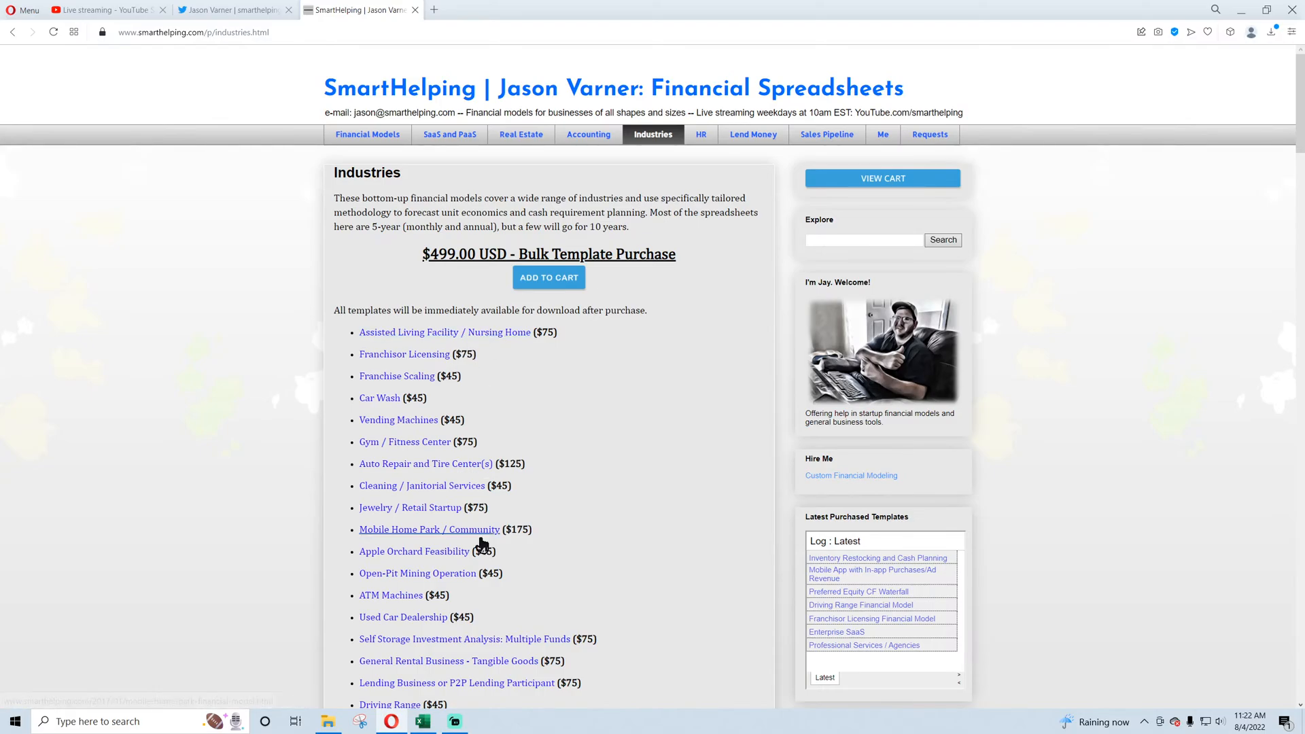
pyautogui.click(422, 723)
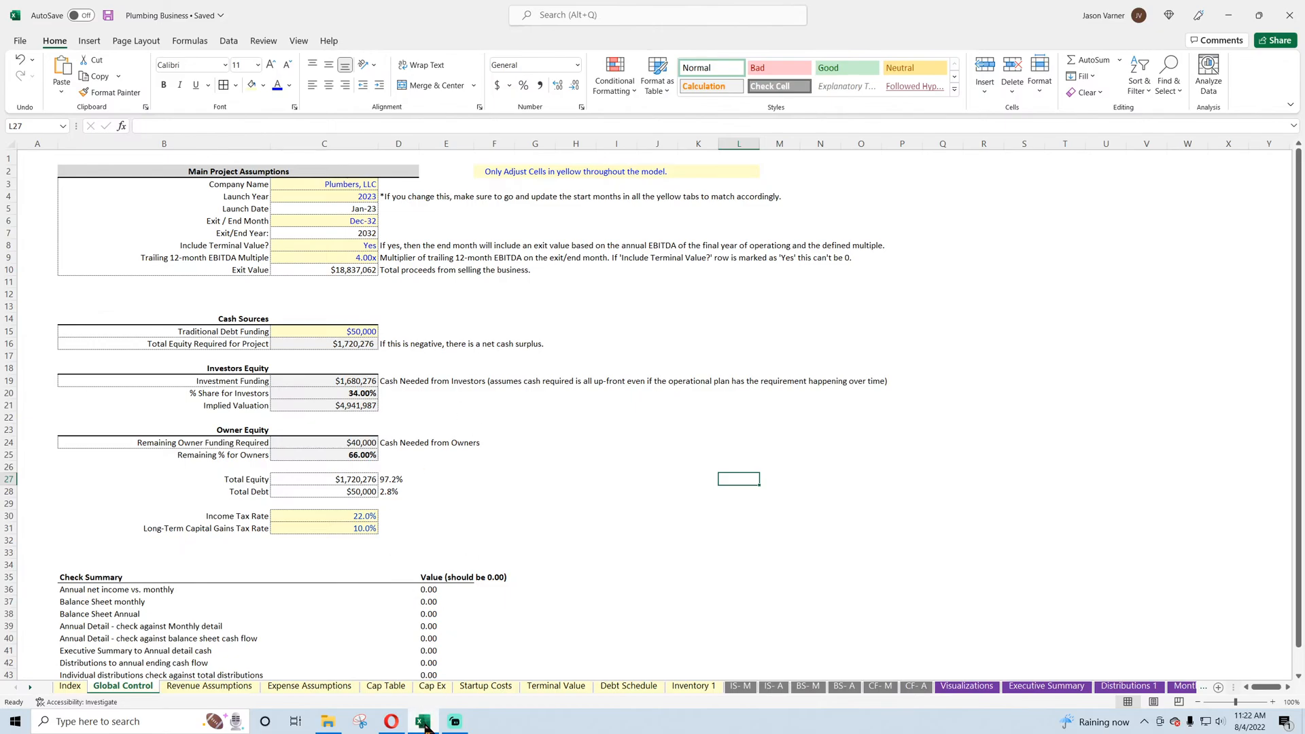
pyautogui.click(424, 726)
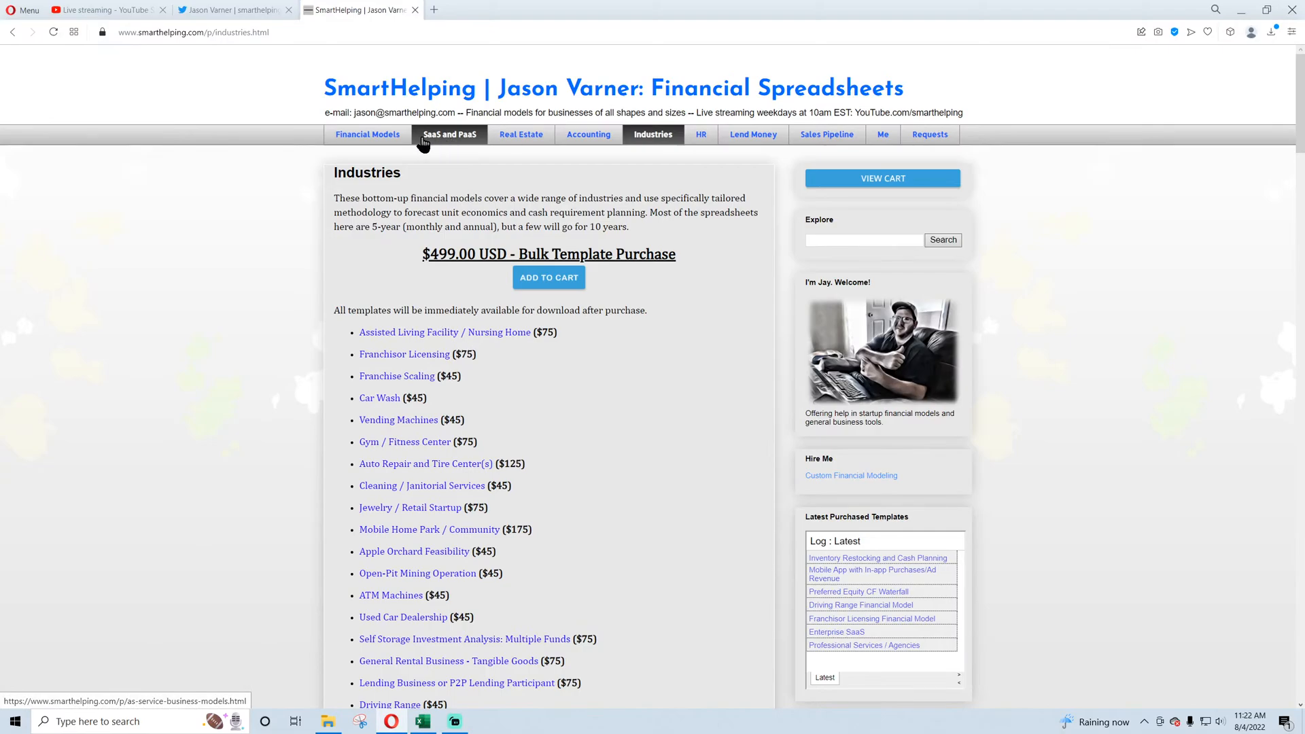
# - Open the site's Financial Models page and look through the Buy All Spreadsheets offer and the template bundles below it
pyautogui.click(378, 139)
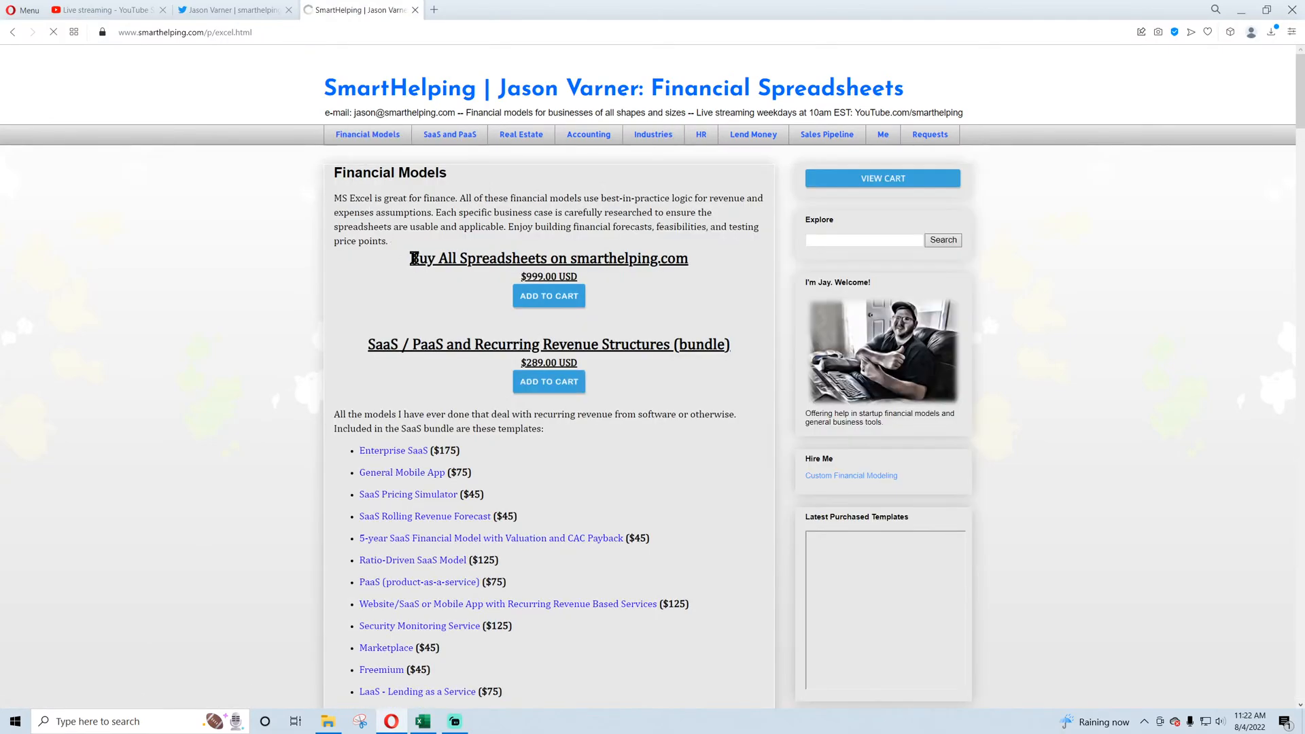
pyautogui.moveTo(414, 259); pyautogui.dragTo(617, 274)
pyautogui.click(536, 257)
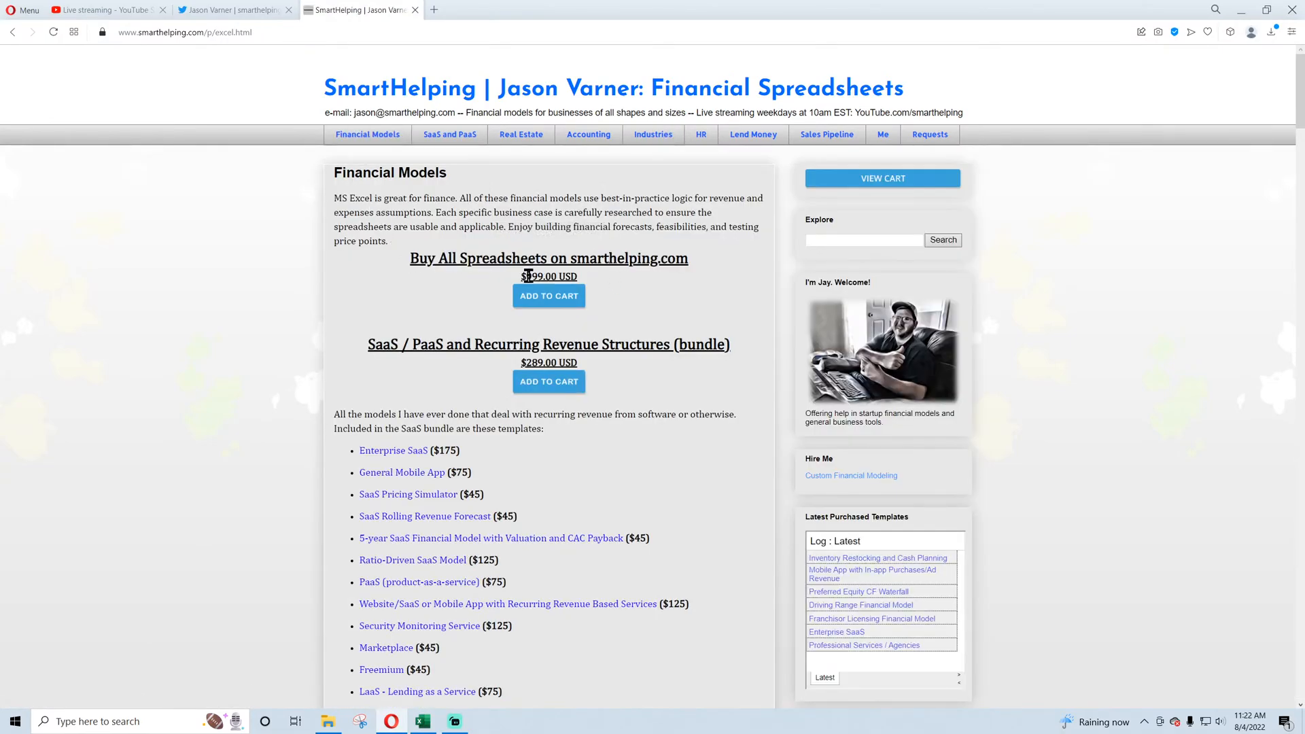
pyautogui.moveTo(528, 275); pyautogui.dragTo(565, 277)
pyautogui.click(564, 277)
pyautogui.scroll(-3, 407, 339)
pyautogui.scroll(-3, 415, 291)
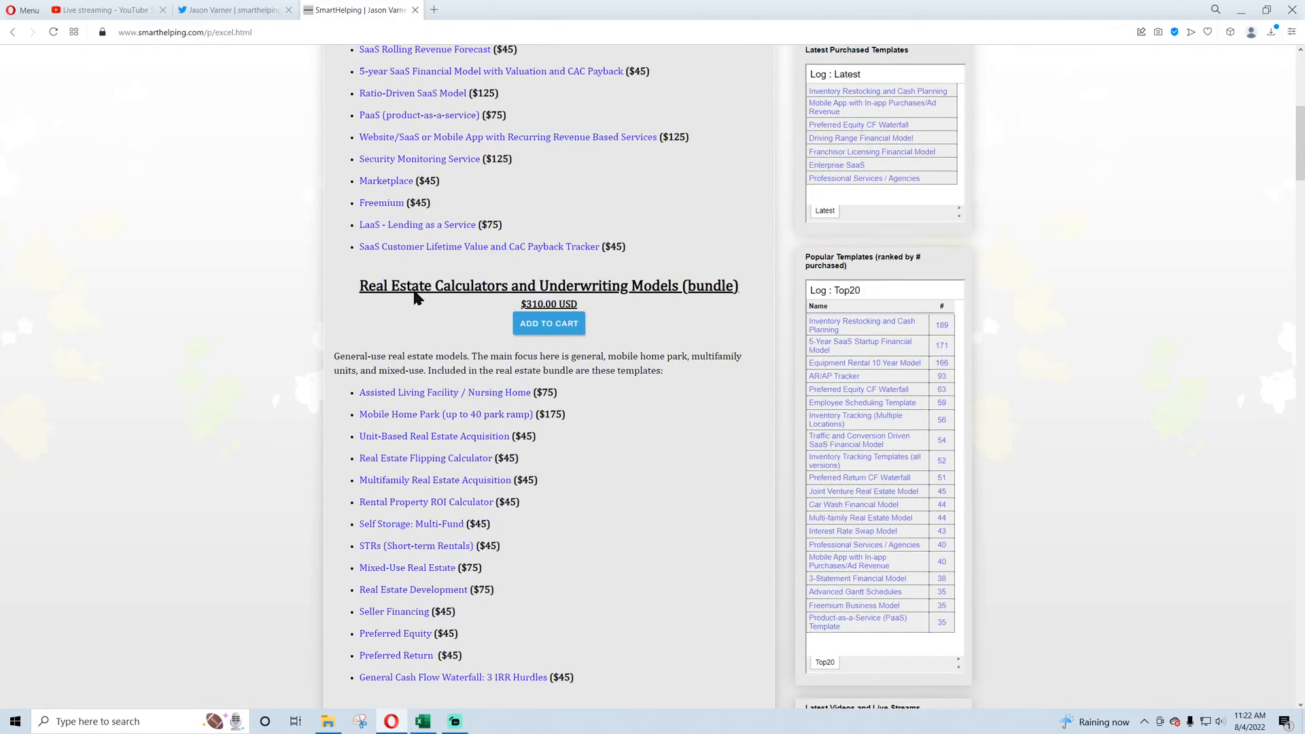
pyautogui.scroll(-15, 416, 297)
pyautogui.scroll(20, 414, 295)
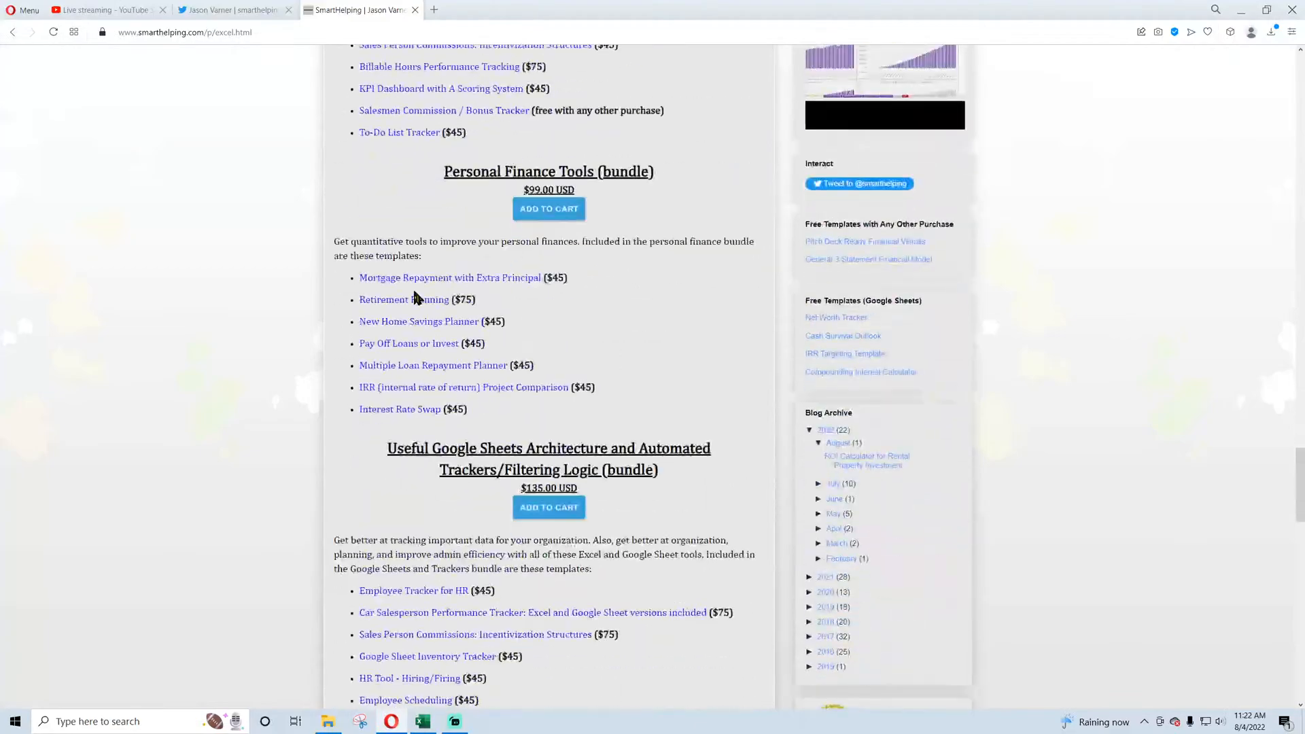